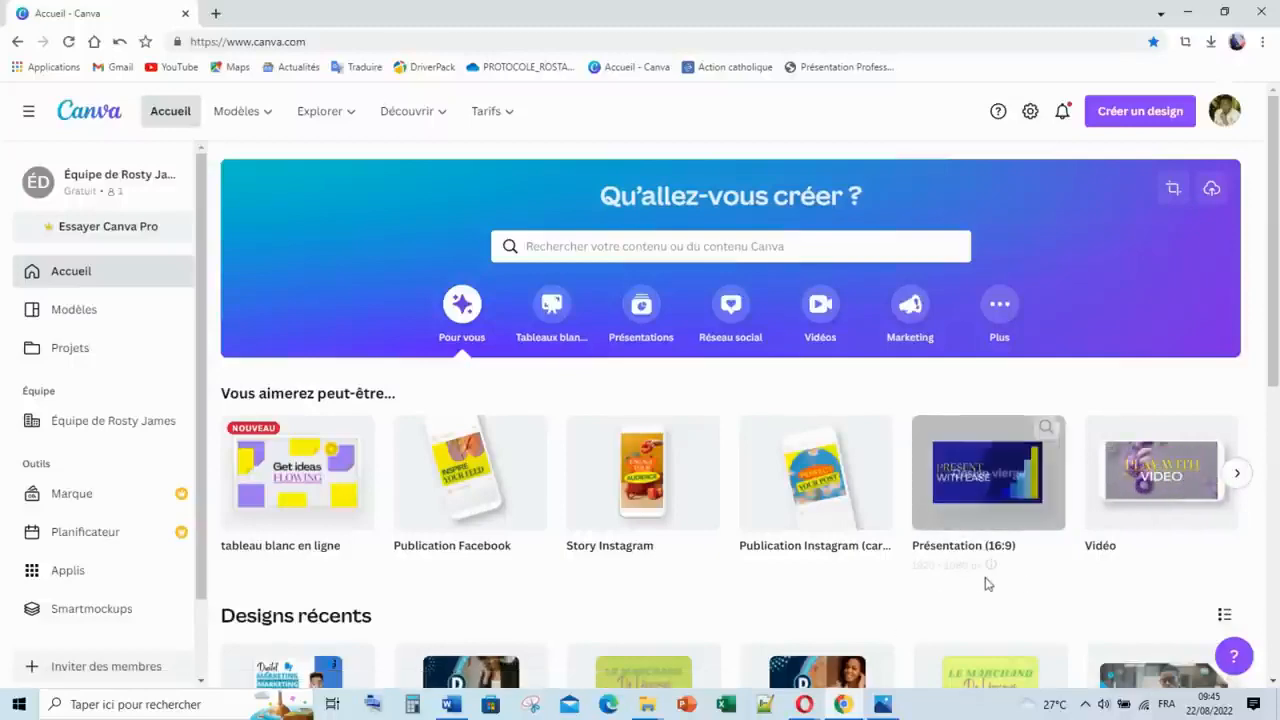
Switch to Photos and review the finished presentation slides from 1.png through 8.png, returning to the cover.
{"action": "left_click", "coordinate": [886, 705]}
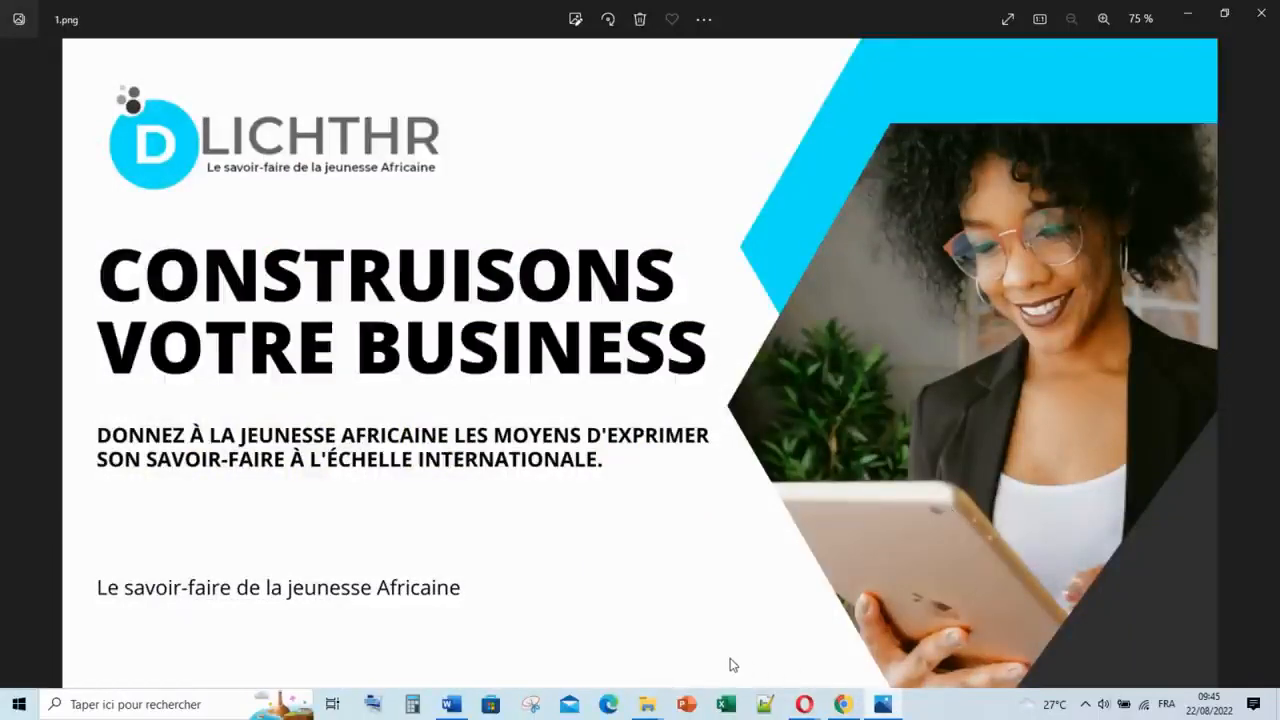
{"action": "key", "text": "Right"}
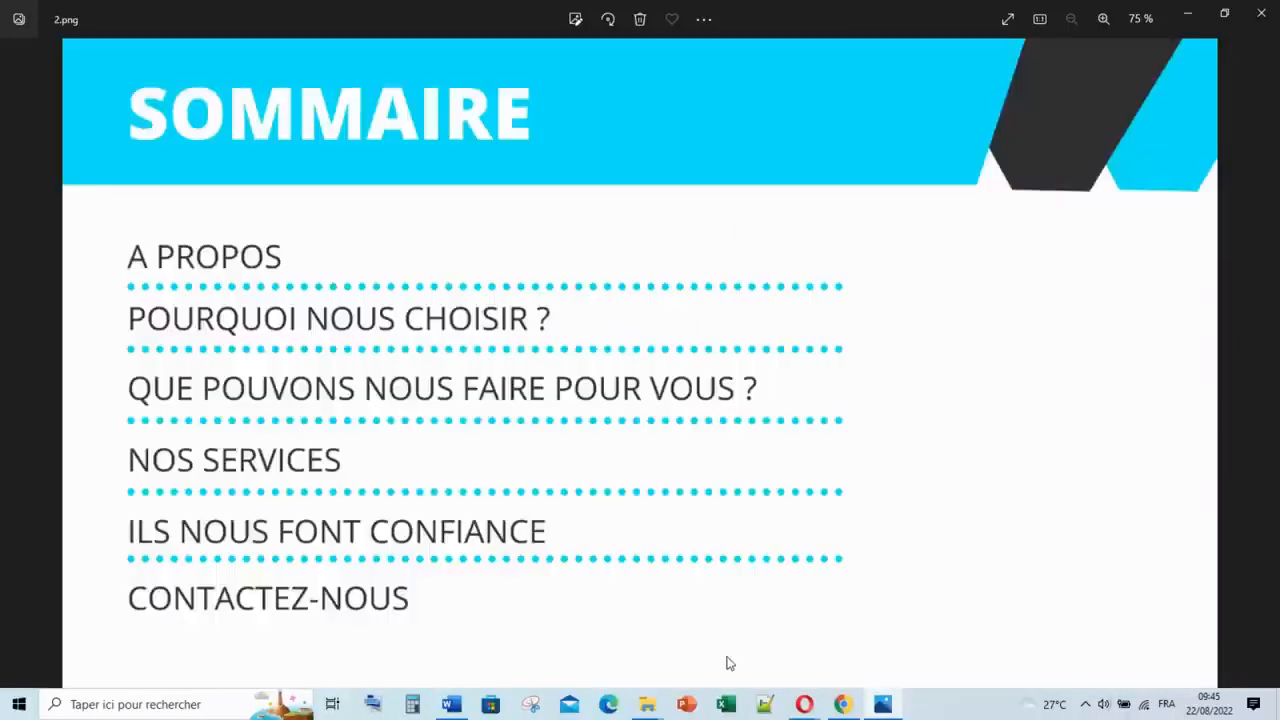
{"action": "key", "text": "Right"}
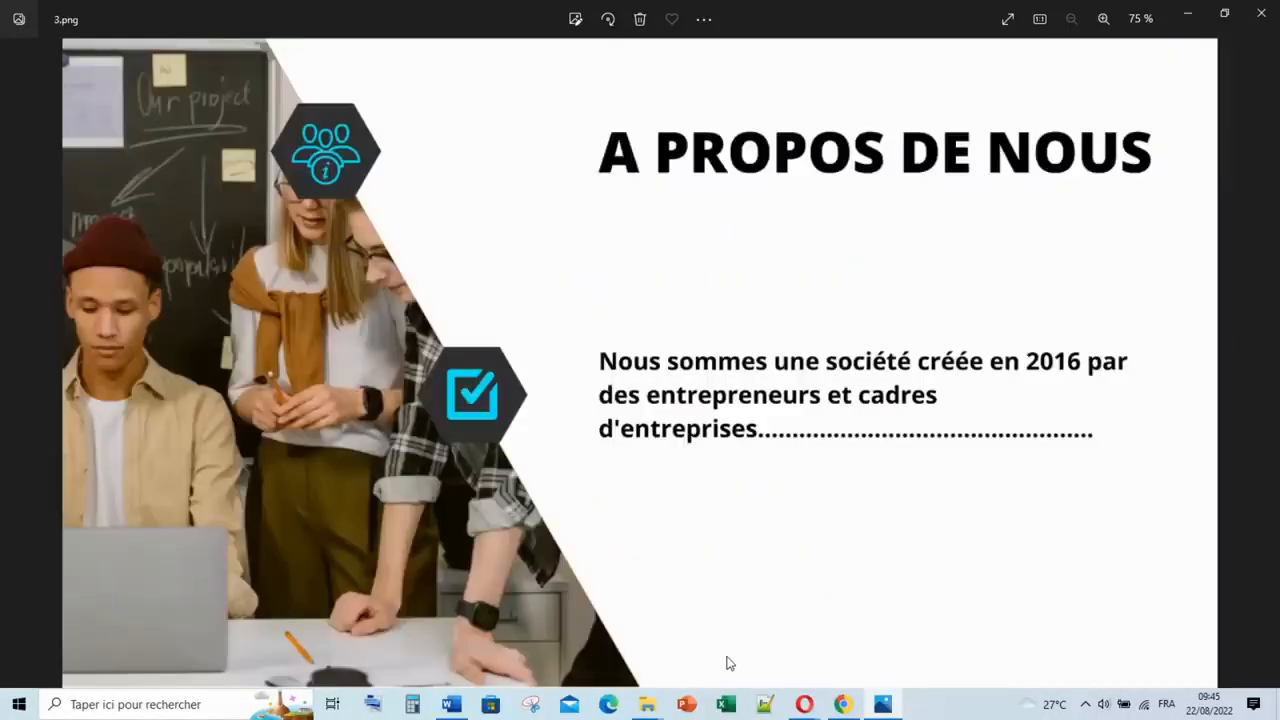
{"action": "key", "text": "Right"}
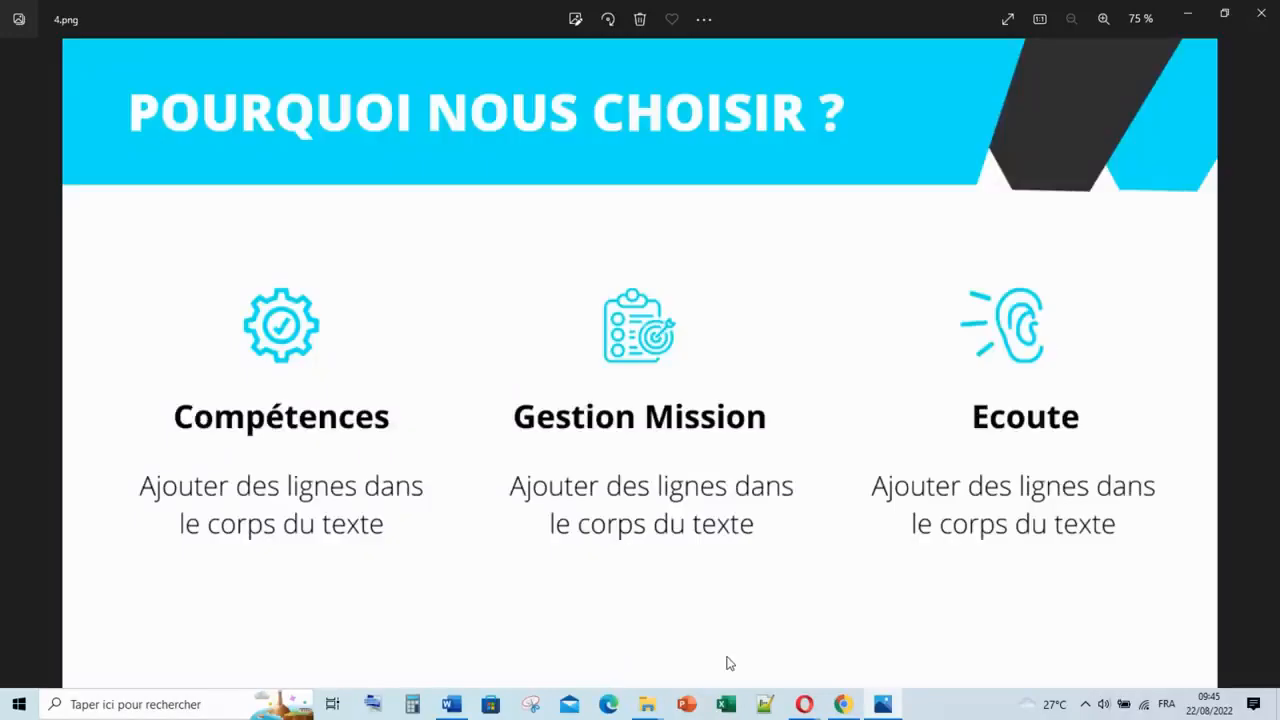
{"action": "key", "text": "Right"}
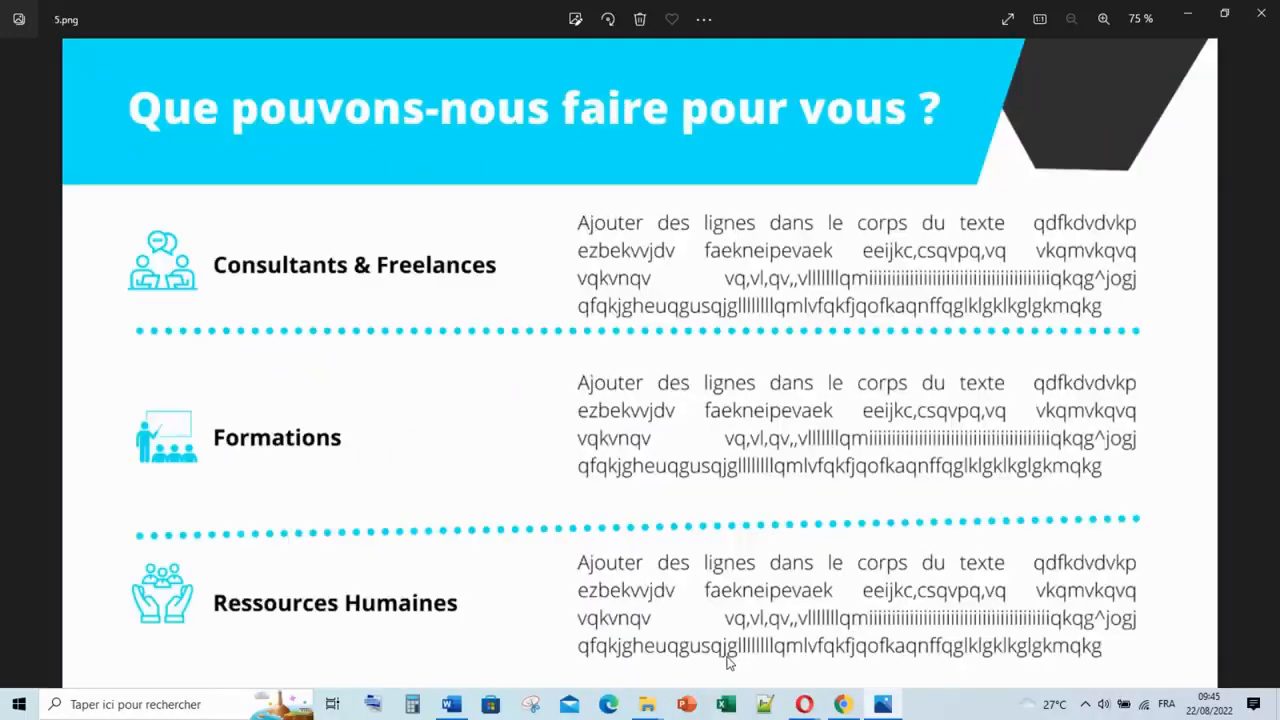
{"action": "key", "text": "Right"}
{"action": "key", "text": "Right"}
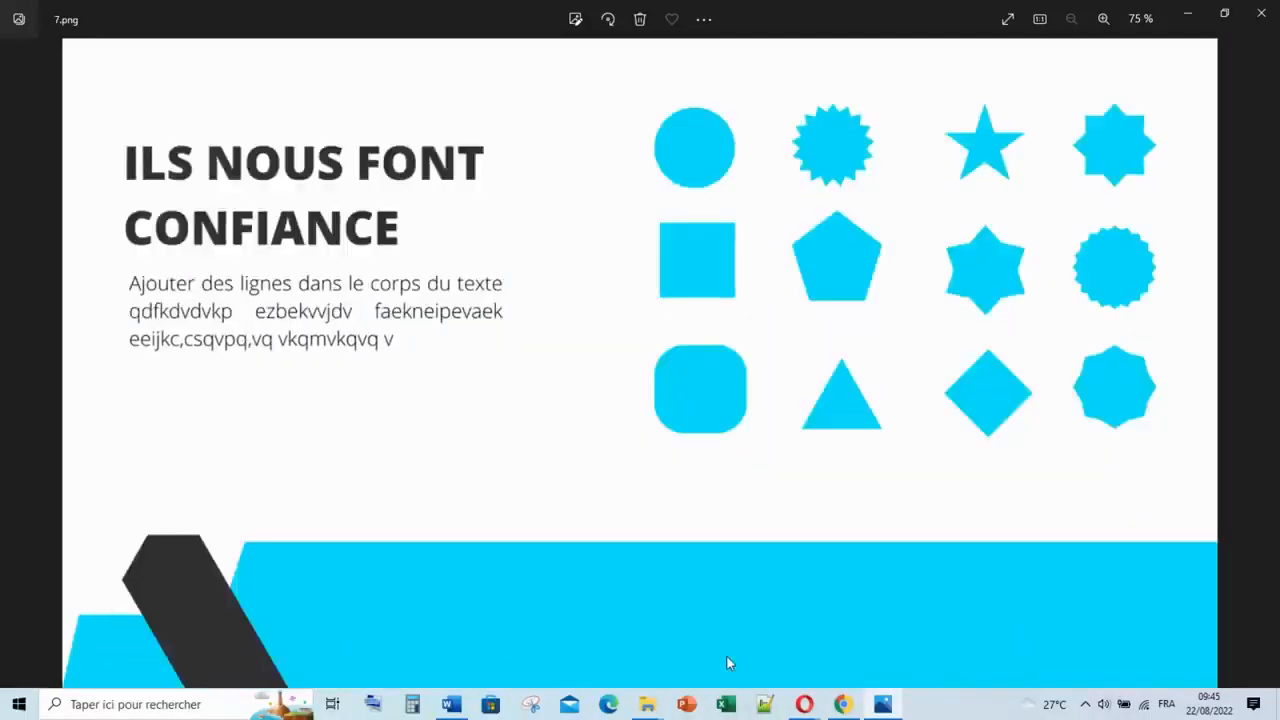
{"action": "key", "text": "Right"}
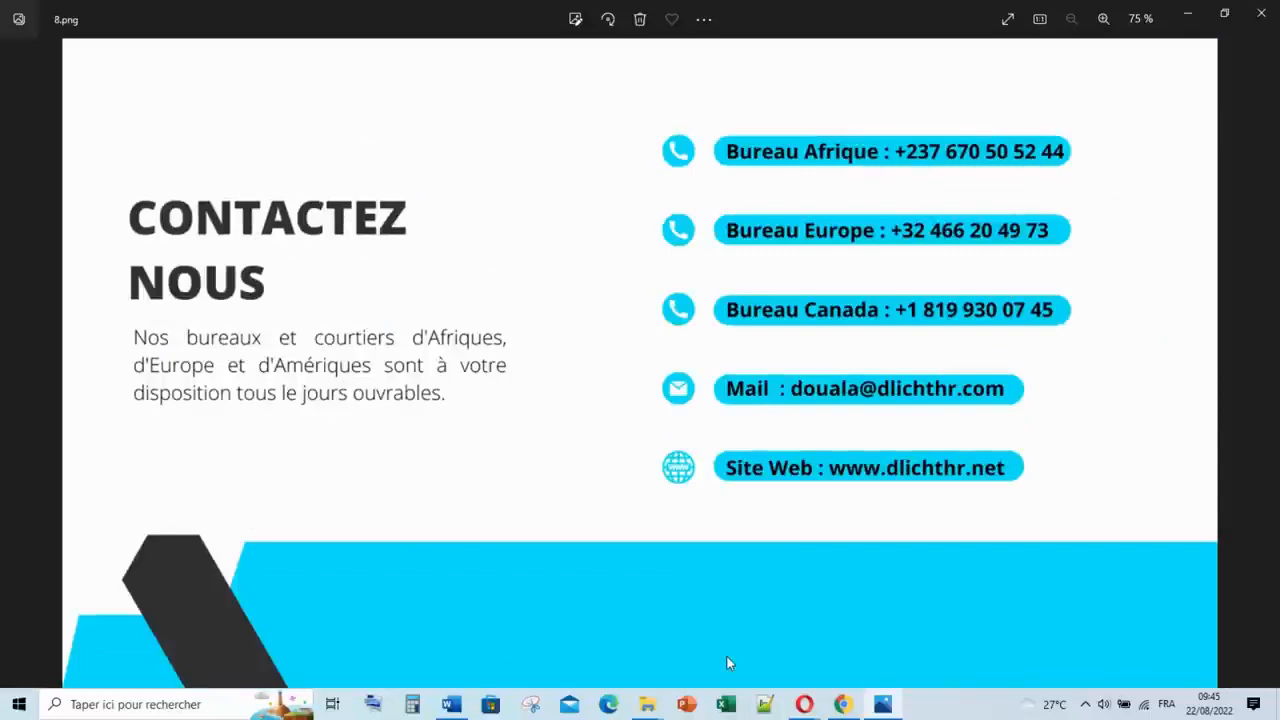
{"action": "key", "text": "Left"}
{"action": "key", "text": "Left"}
{"action": "key", "text": "Left"}
{"action": "key", "text": "Left"}
{"action": "key", "text": "Left"}
{"action": "key", "text": "Left"}
{"action": "key", "text": "Left"}
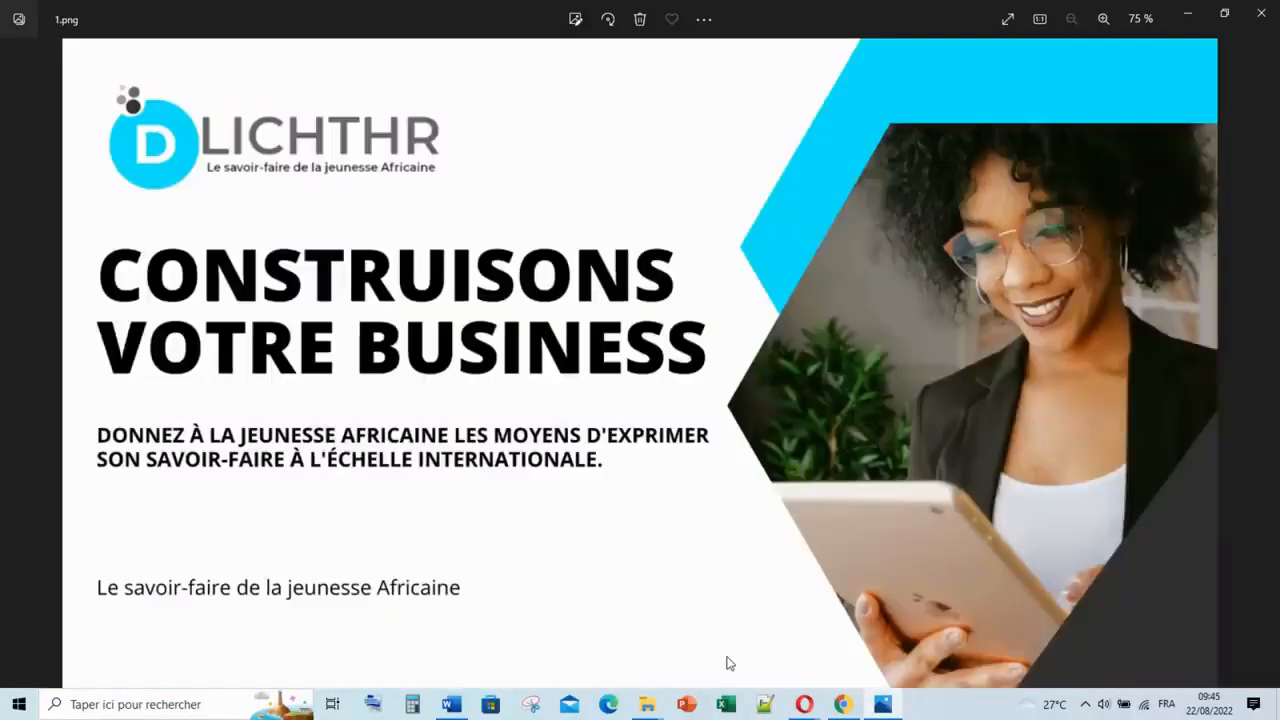
Switch back to Canva and create a blank Présentation (16:9) design, with the side panel collapsed.
{"action": "mouse_move", "coordinate": [843, 700]}
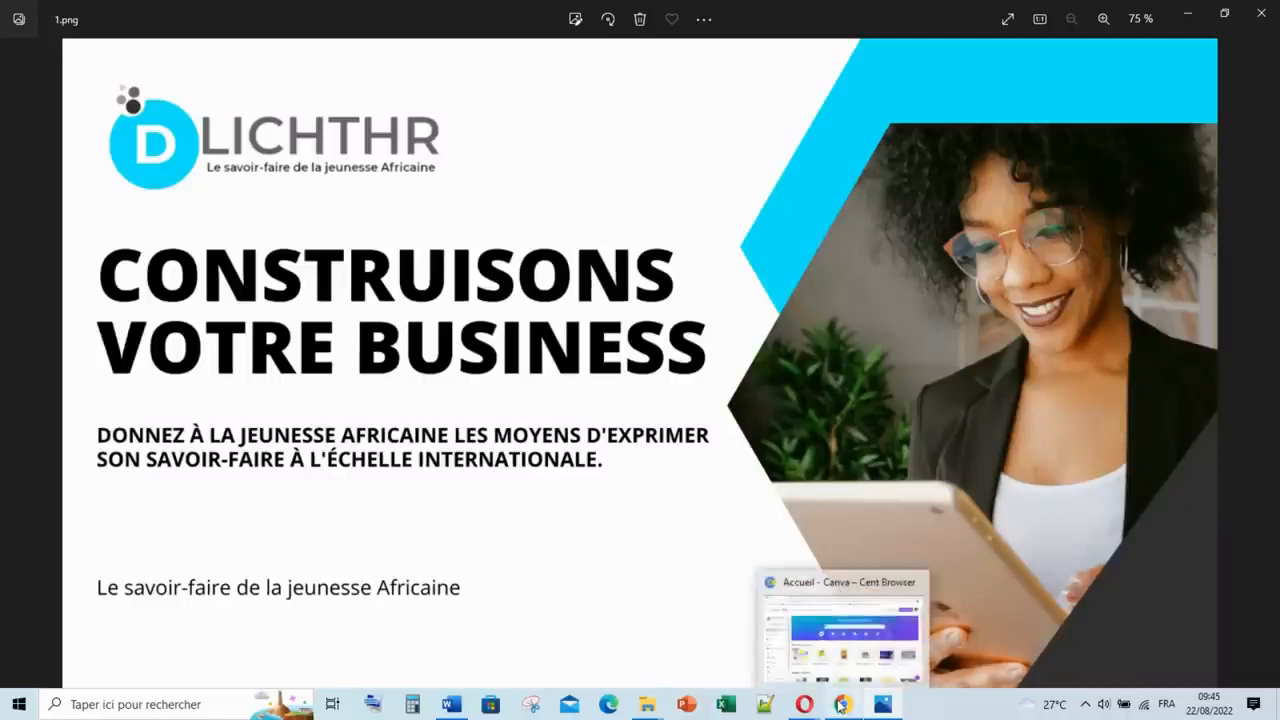
{"action": "left_click", "coordinate": [845, 672]}
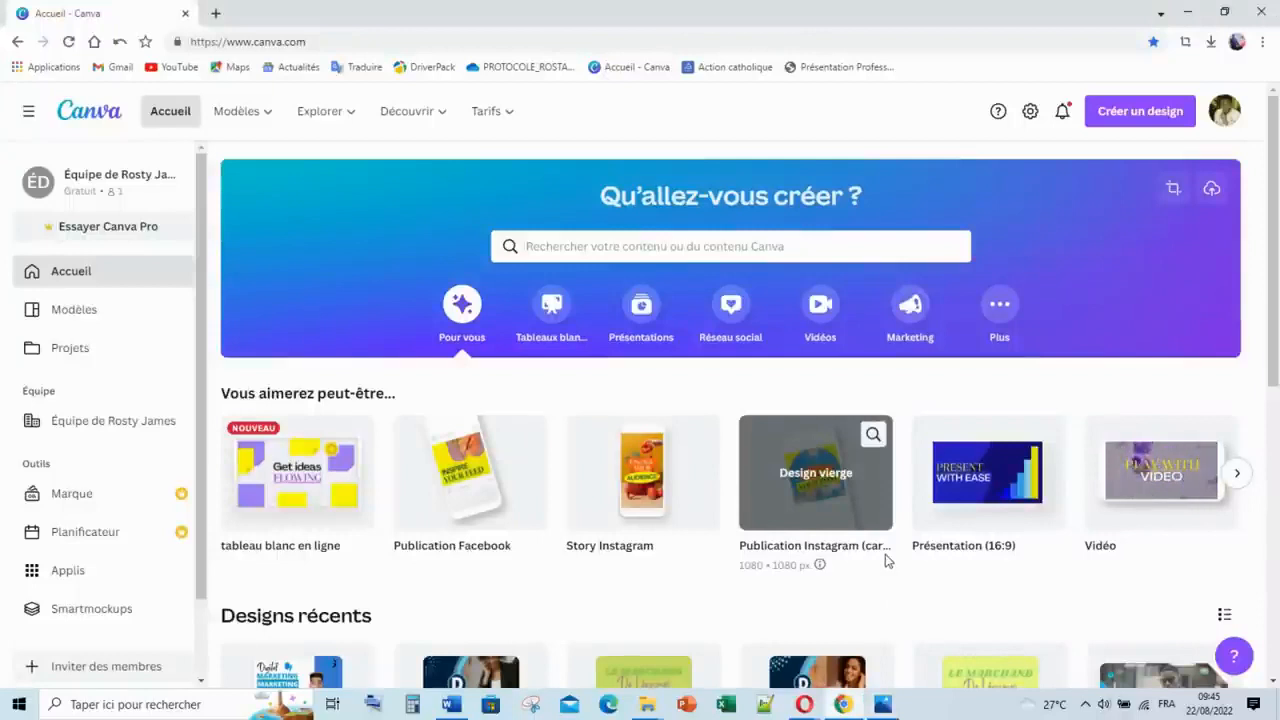
{"action": "left_click", "coordinate": [968, 495]}
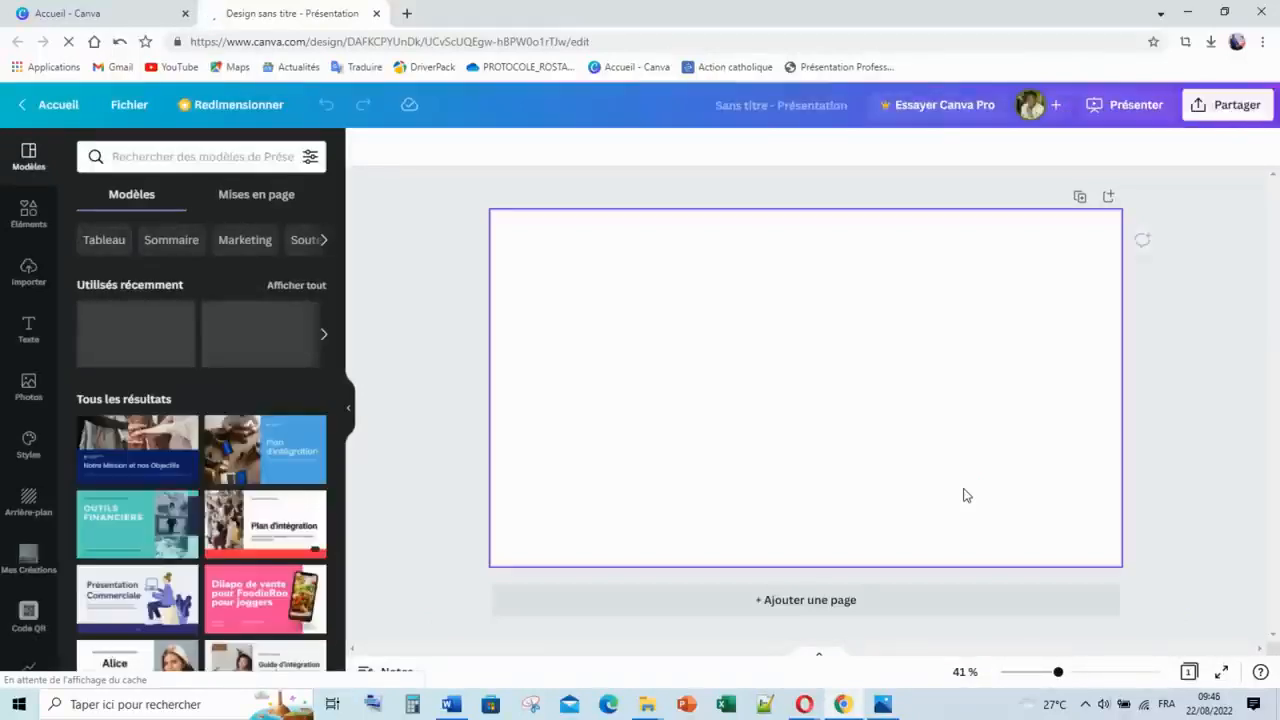
{"action": "left_click", "coordinate": [40, 220]}
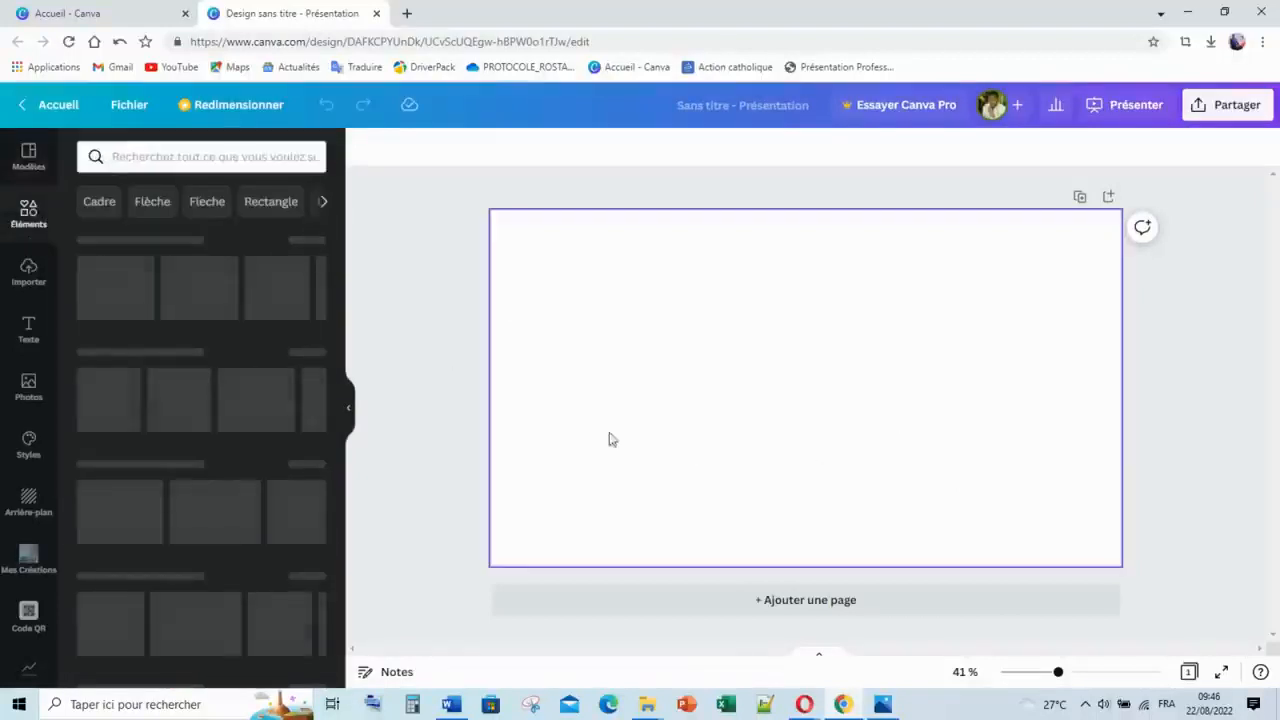
{"action": "left_click", "coordinate": [349, 408]}
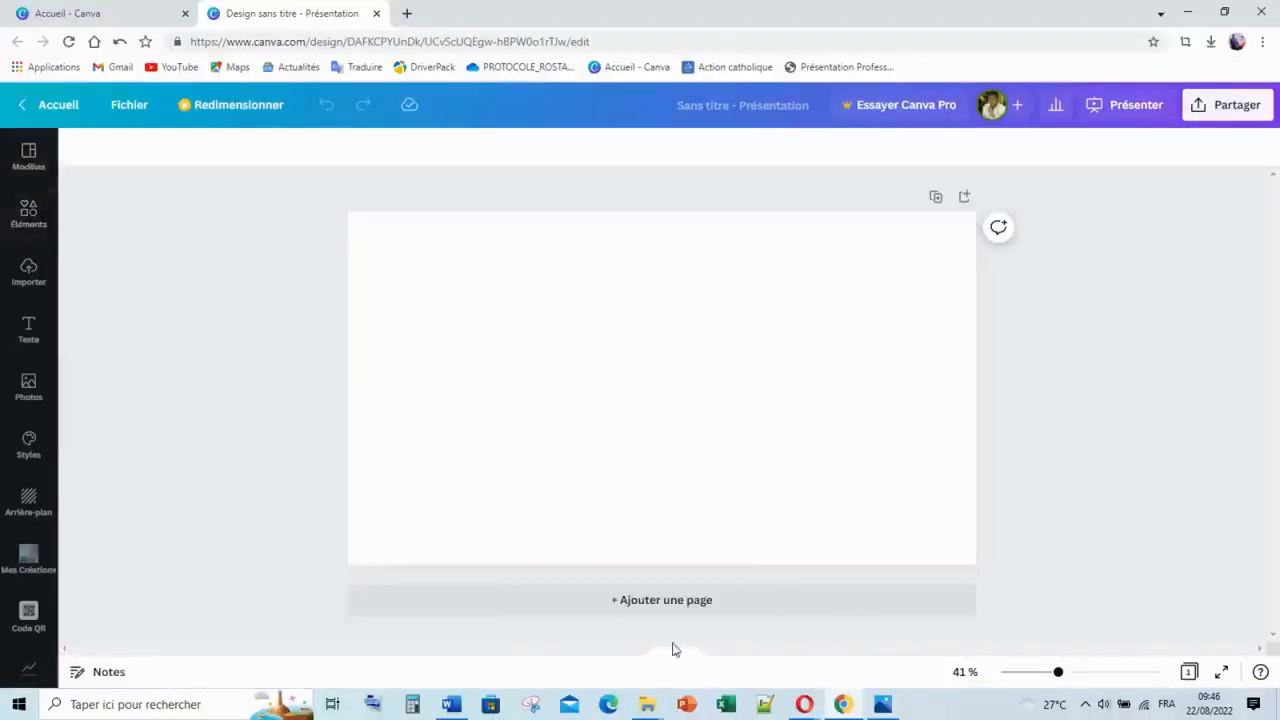
Check the reference cover 1.png in Photos and return to the blank slide in Canva.
{"action": "mouse_move", "coordinate": [831, 712]}
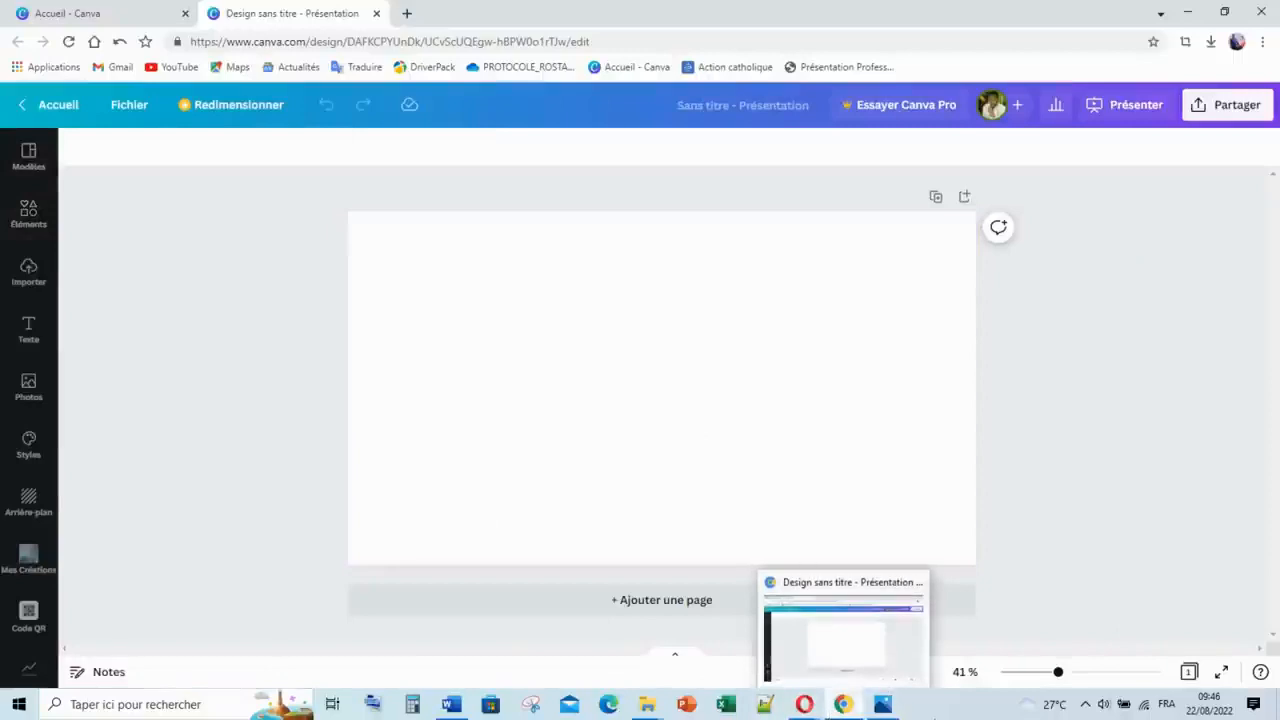
{"action": "left_click", "coordinate": [886, 706]}
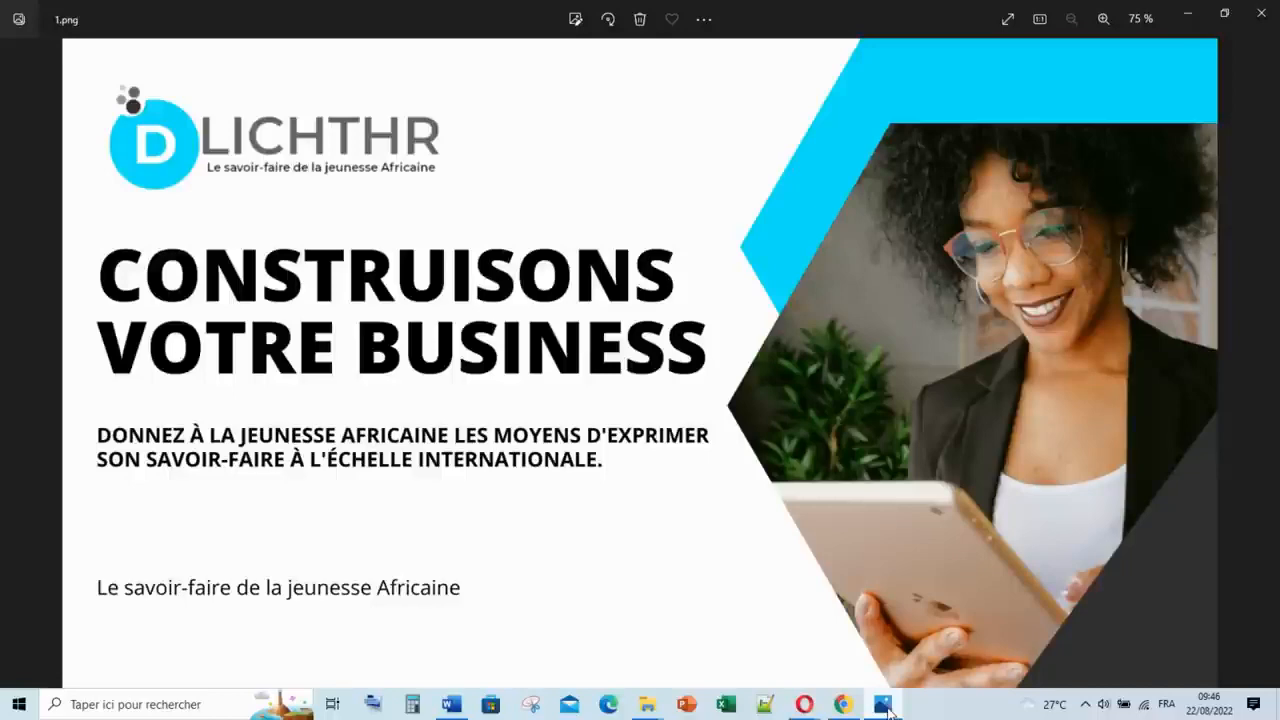
{"action": "left_click", "coordinate": [883, 705]}
{"action": "left_click", "coordinate": [705, 406]}
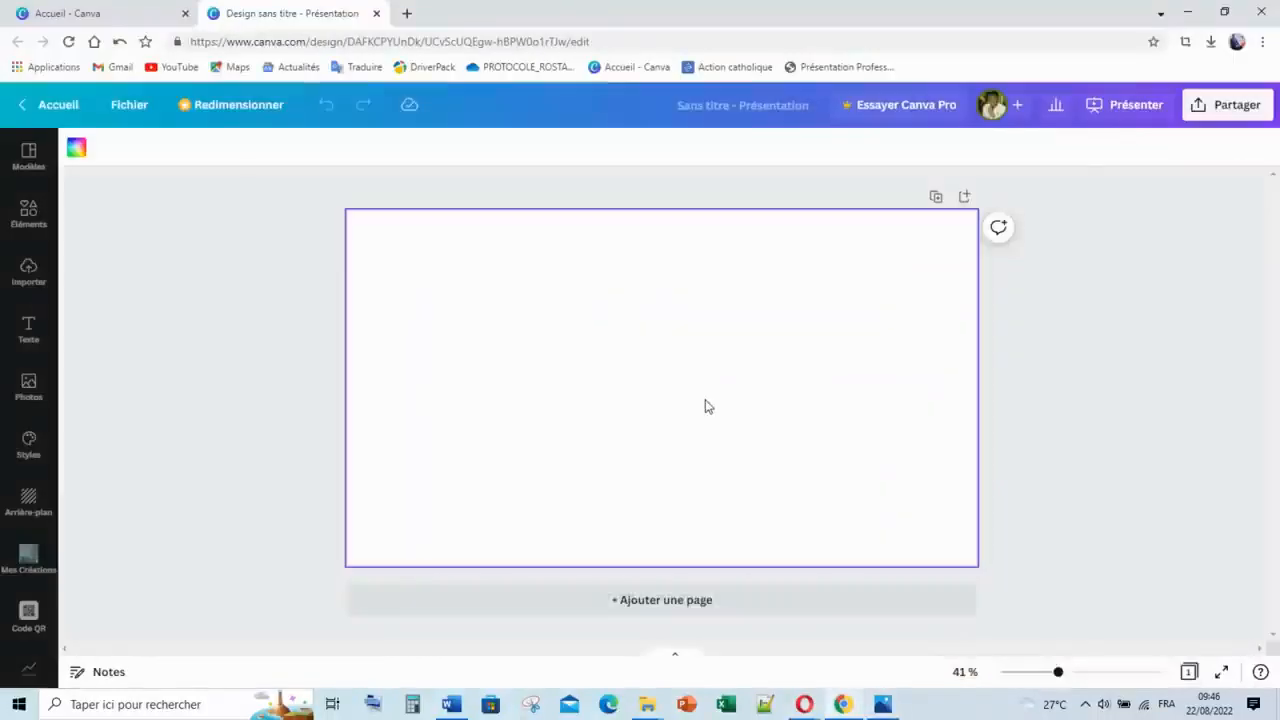
Insert the DLICHTHR logo from the LOGOS folder onto the blank slide.
{"action": "left_click", "coordinate": [41, 224]}
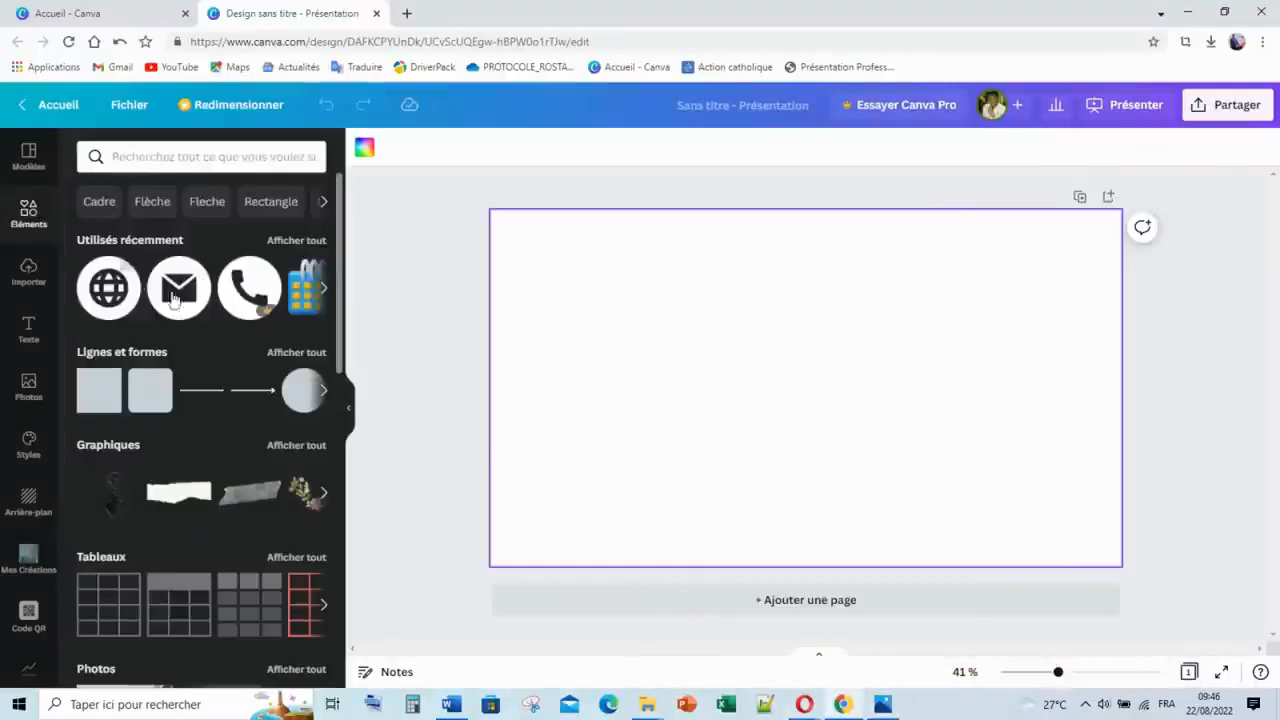
{"action": "left_click", "coordinate": [28, 272]}
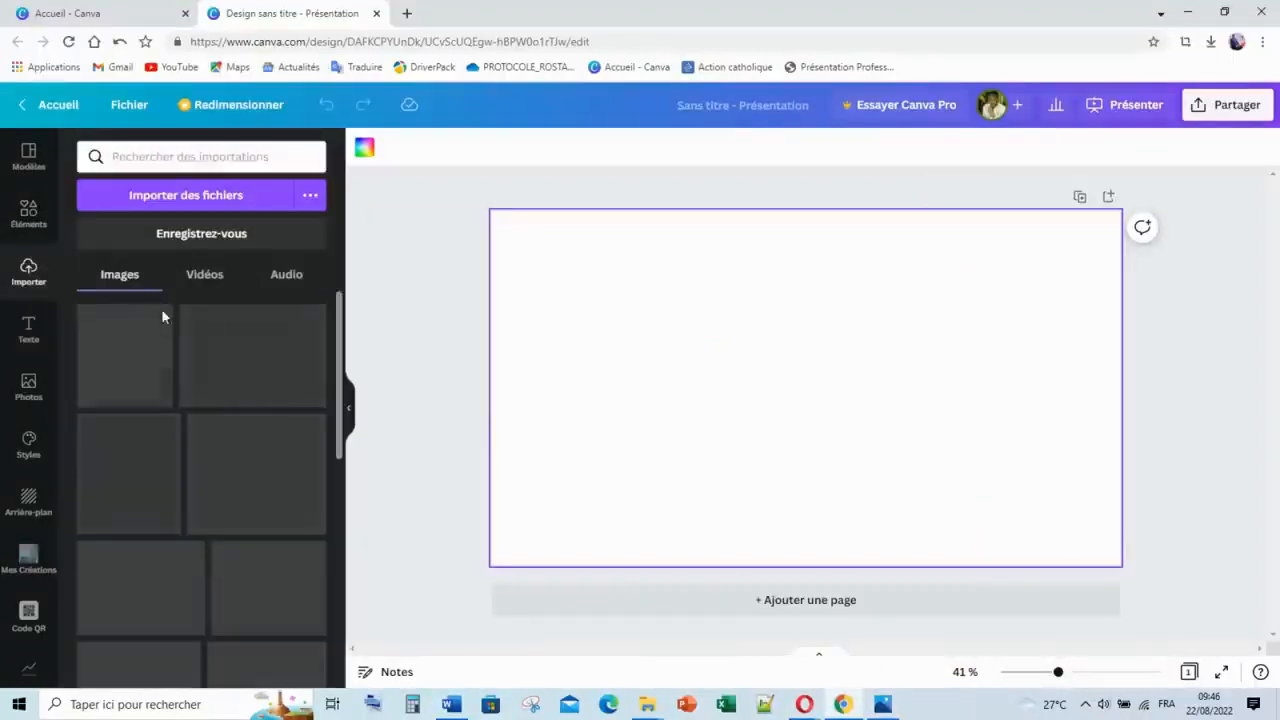
{"action": "scroll", "coordinate": [213, 447], "scroll_direction": "down", "scroll_amount": 10}
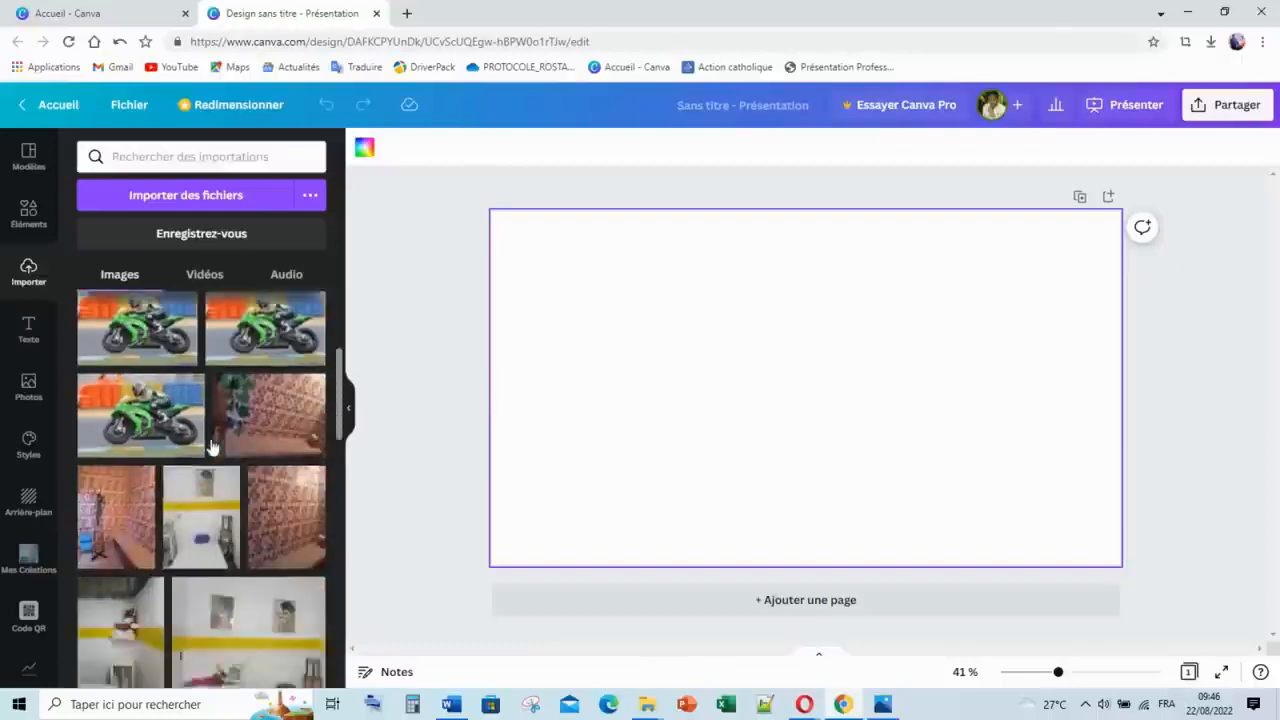
{"action": "scroll", "coordinate": [213, 447], "scroll_direction": "down", "scroll_amount": 10}
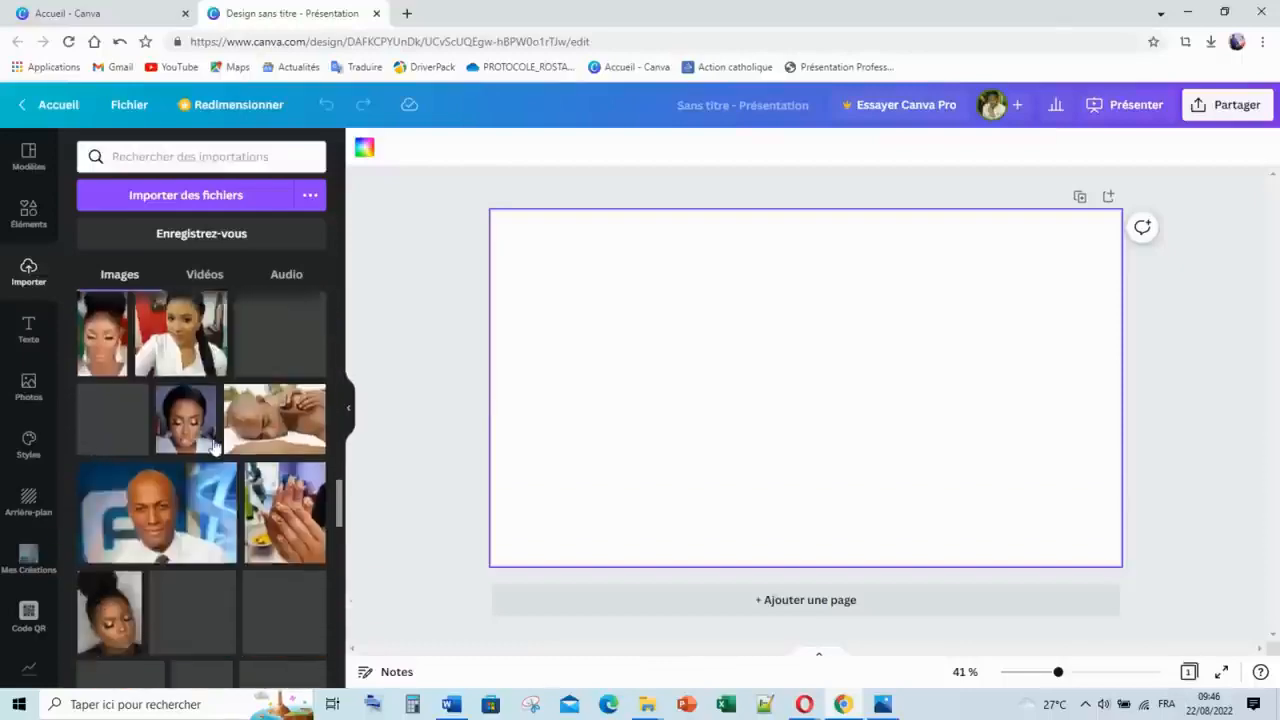
{"action": "scroll", "coordinate": [38, 563], "scroll_direction": "down", "scroll_amount": 3}
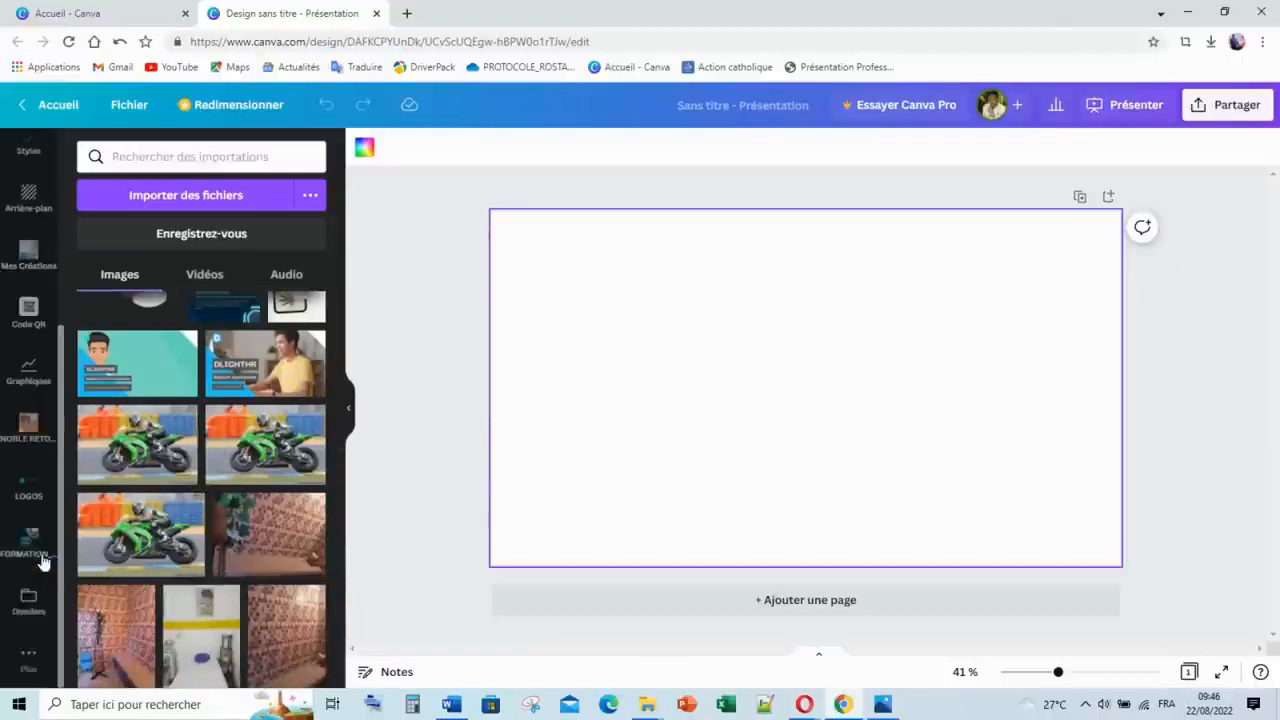
{"action": "left_click", "coordinate": [30, 495]}
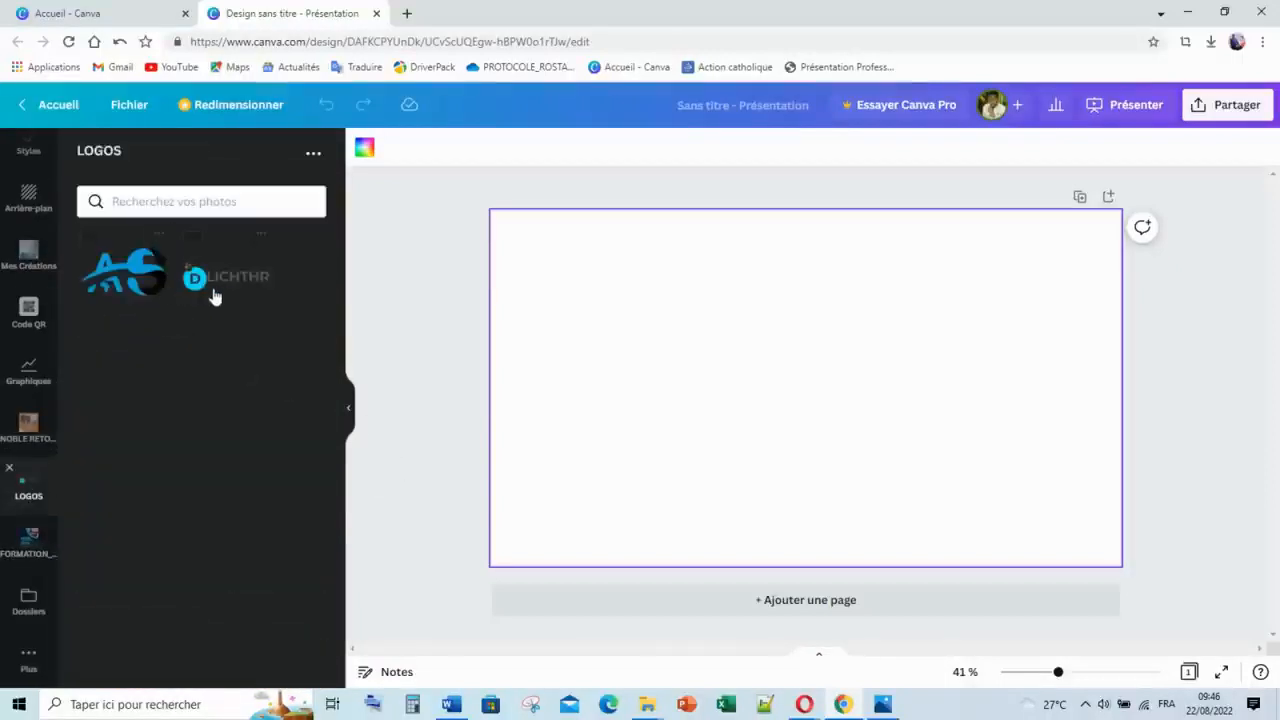
{"action": "left_click", "coordinate": [211, 294]}
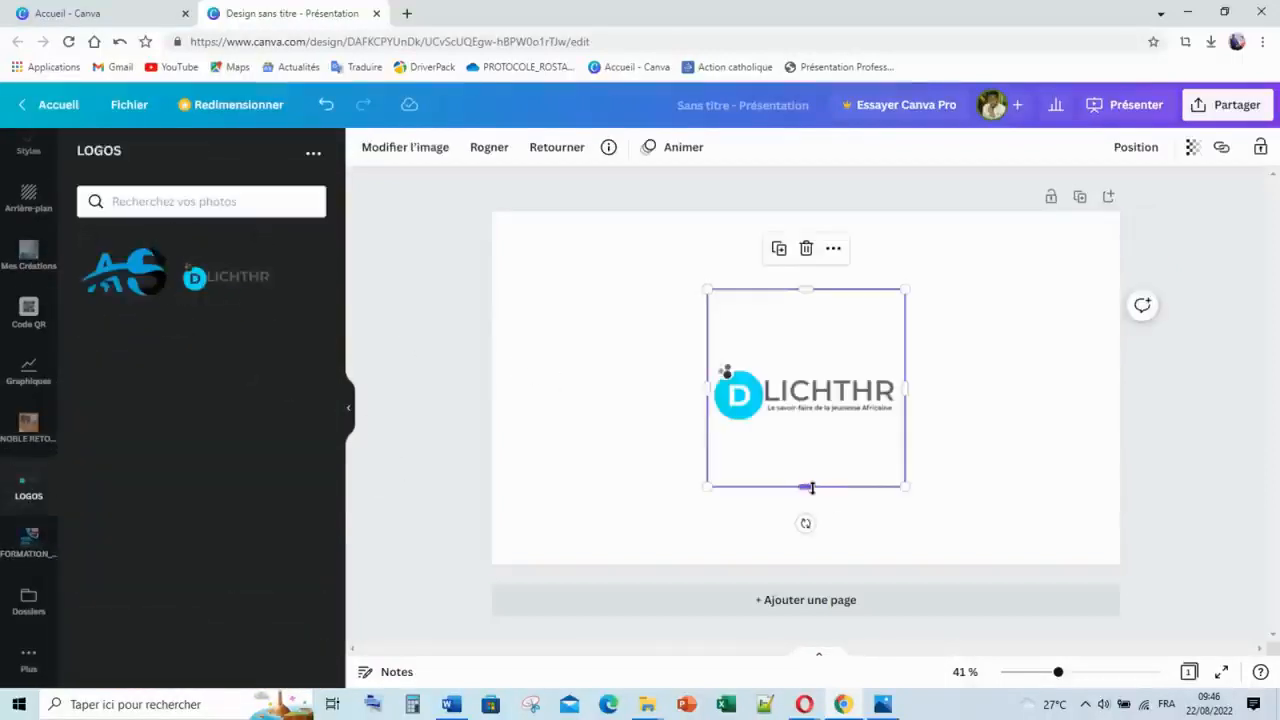
Crop the empty margins around the DLICHTHR logo and place it, scaled down, in the slide's upper-left corner.
{"action": "left_click_drag", "start_coordinate": [811, 488], "coordinate": [803, 427]}
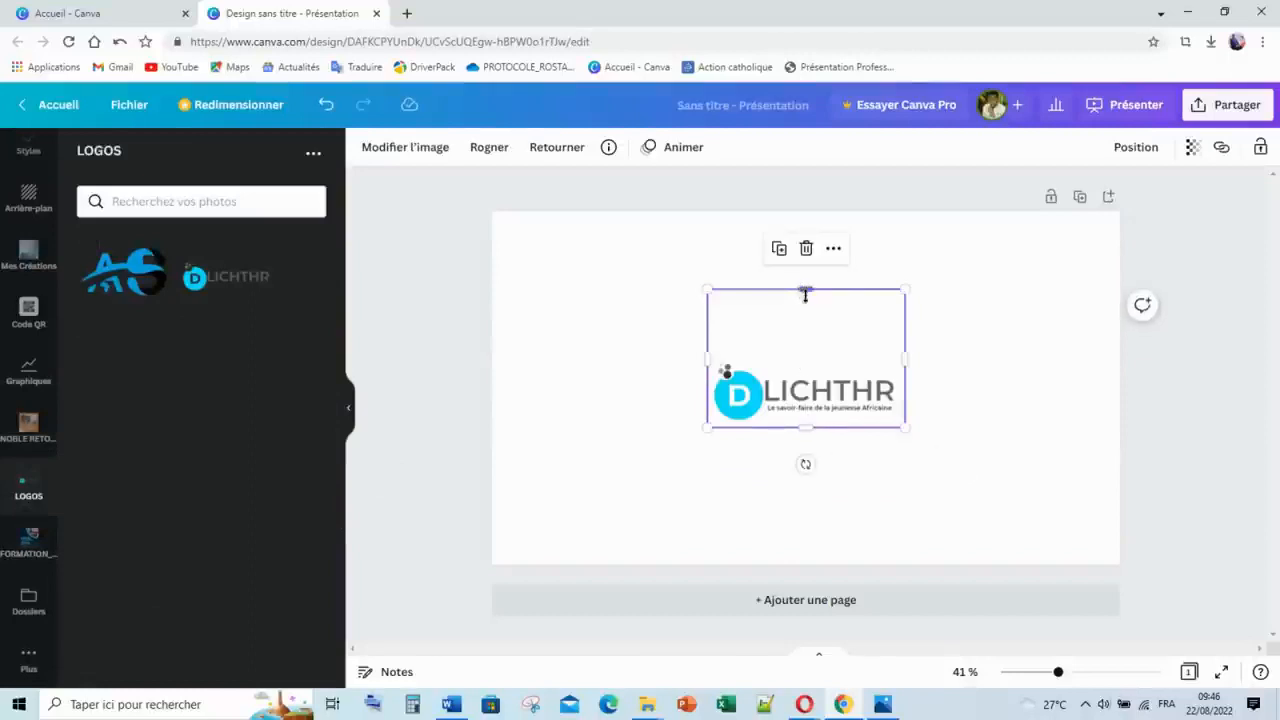
{"action": "left_click_drag", "start_coordinate": [805, 293], "coordinate": [808, 355]}
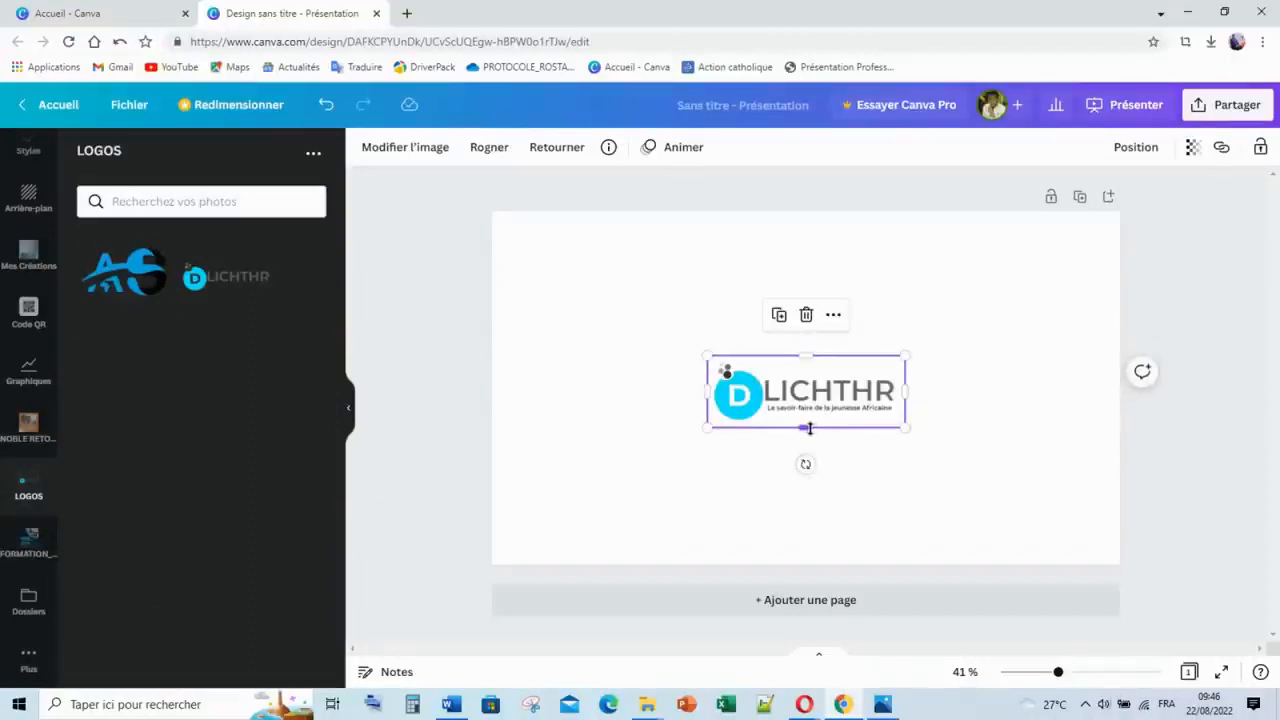
{"action": "left_click_drag", "start_coordinate": [810, 428], "coordinate": [811, 425]}
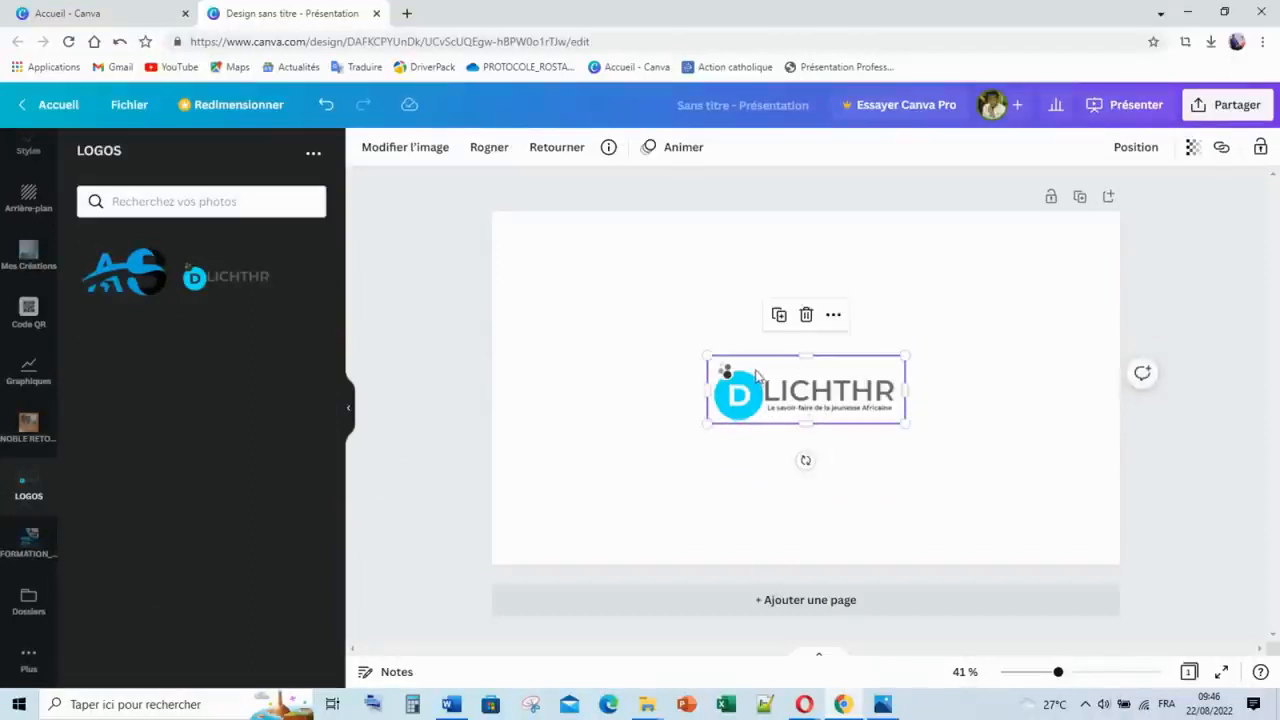
{"action": "left_click_drag", "start_coordinate": [903, 390], "coordinate": [899, 390]}
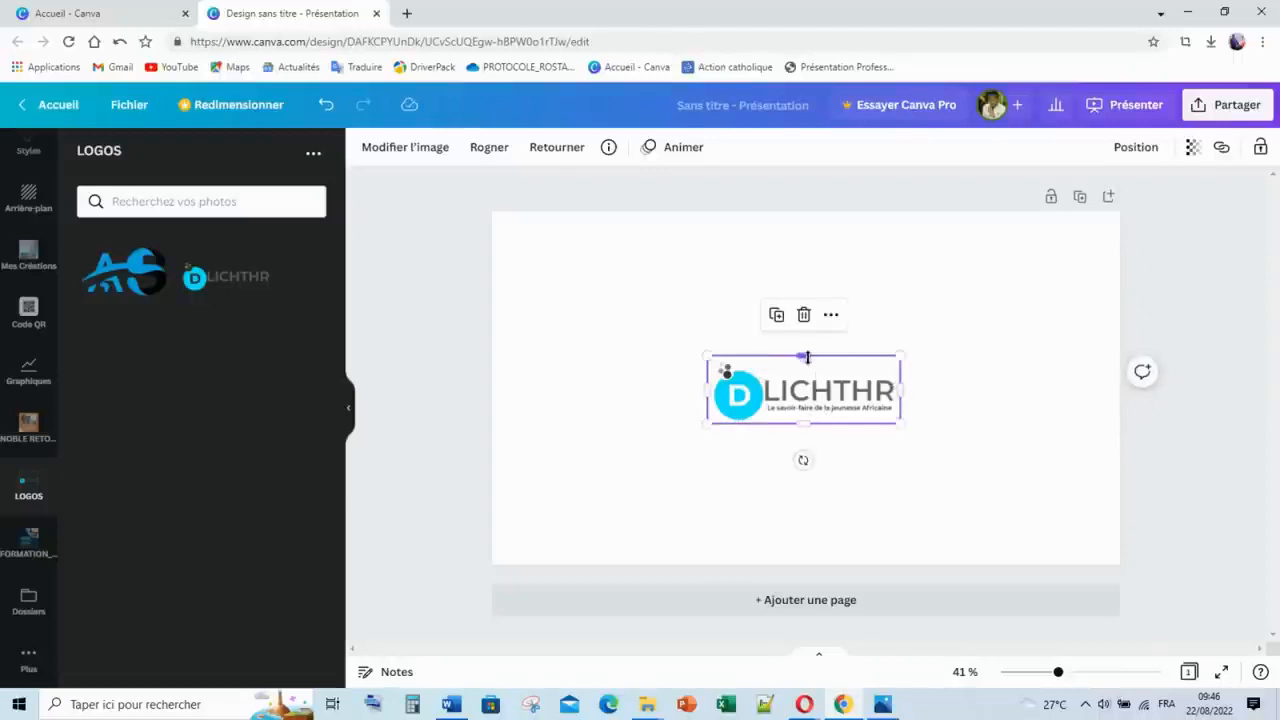
{"action": "left_click_drag", "start_coordinate": [807, 357], "coordinate": [807, 360]}
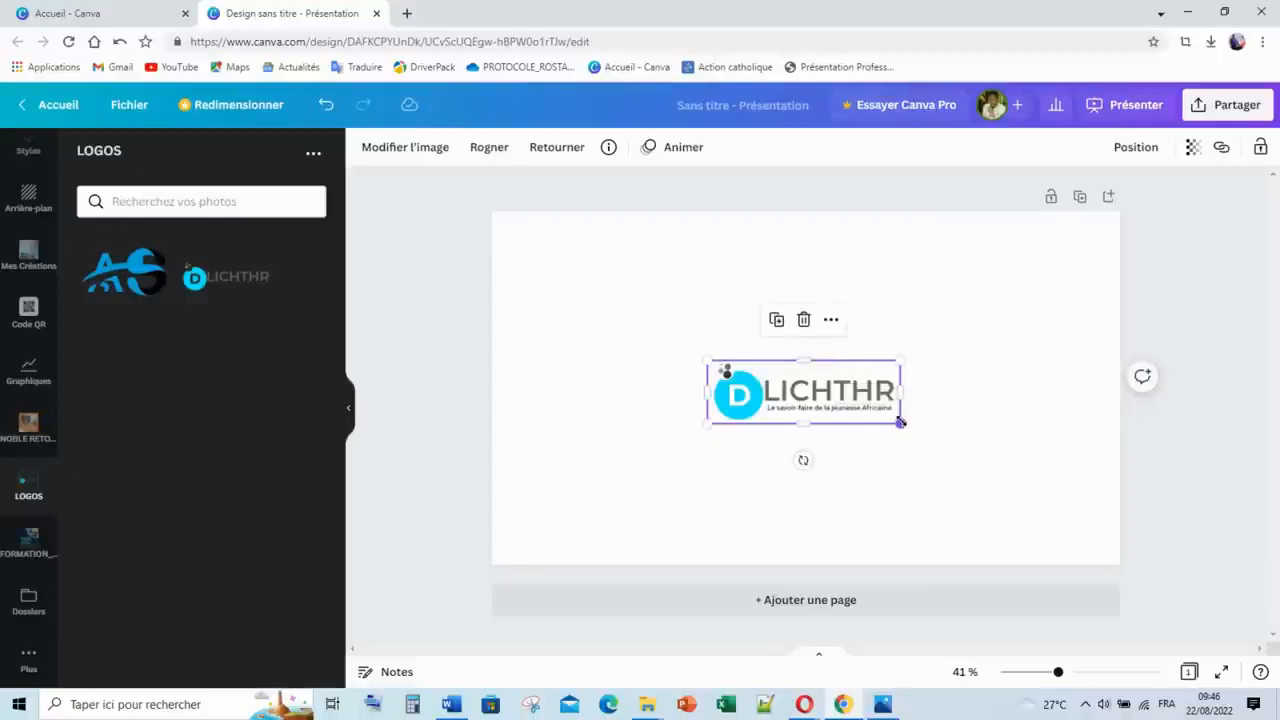
{"action": "left_click_drag", "start_coordinate": [900, 422], "coordinate": [636, 282]}
{"action": "left_click", "coordinate": [679, 360]}
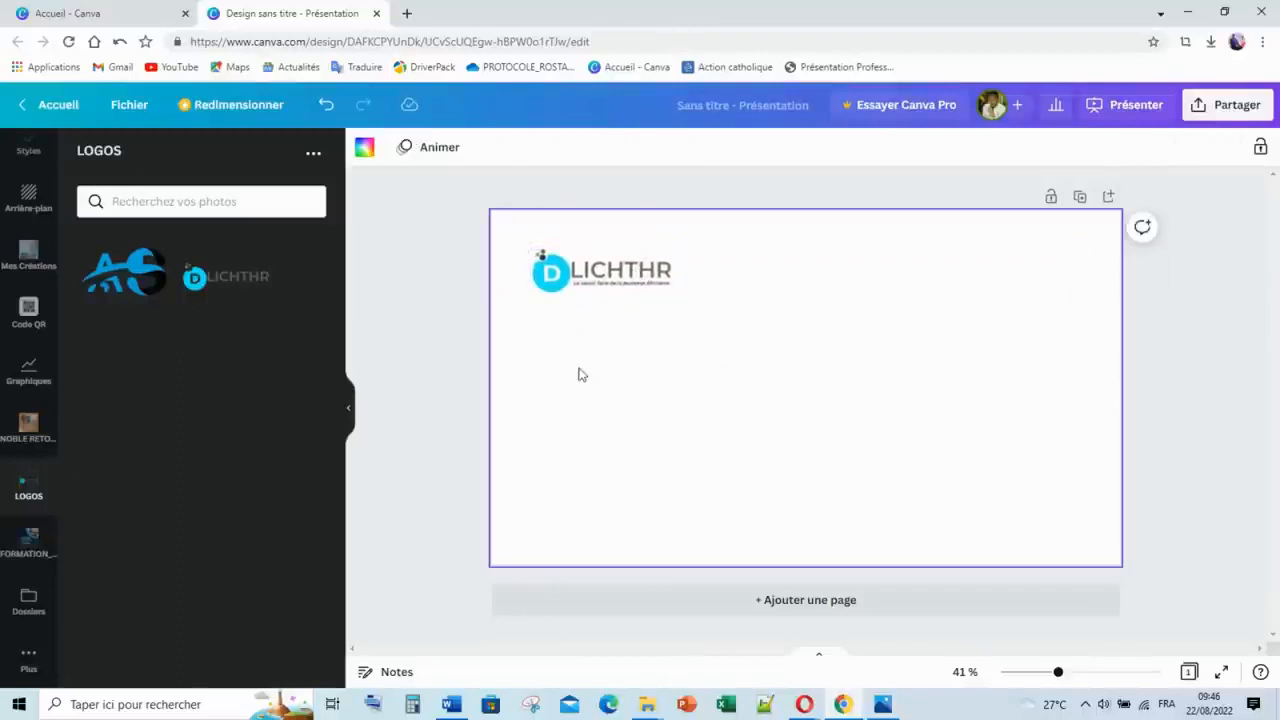
Open the elements library and compare the slide with the reference cover 1.png in Photos, ending back in Canva.
{"action": "scroll", "coordinate": [35, 320], "scroll_direction": "up", "scroll_amount": 3}
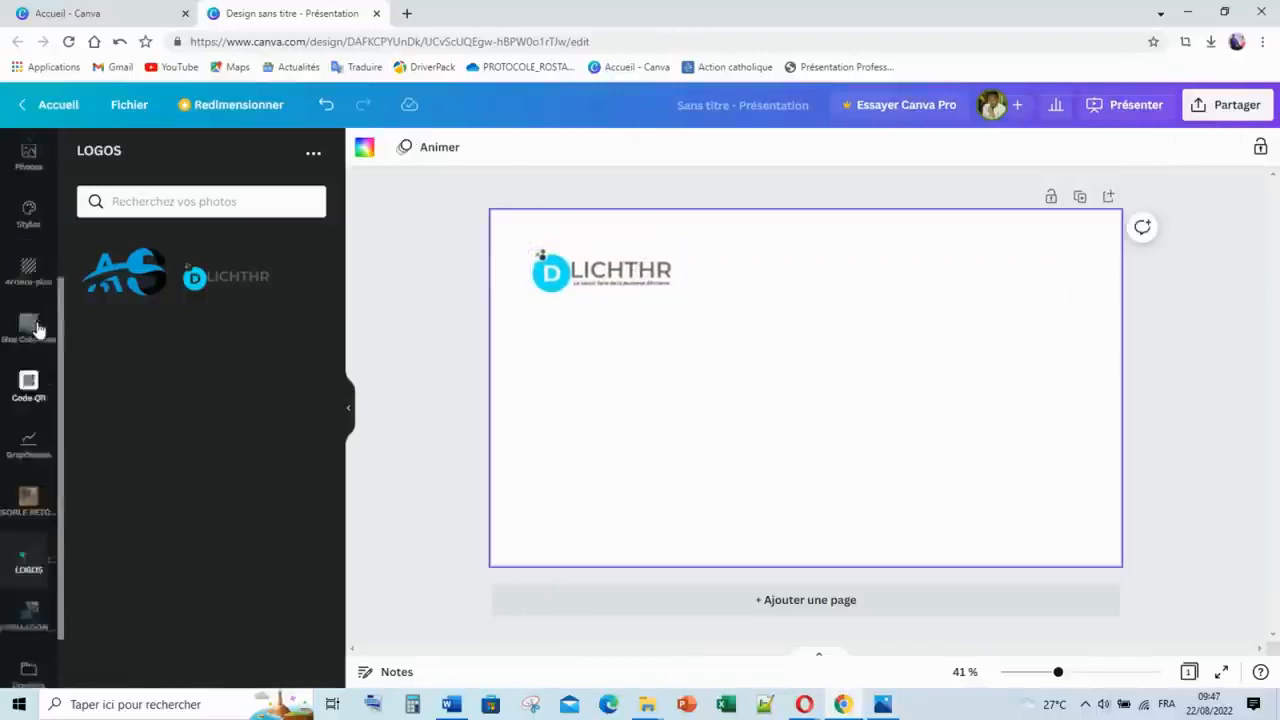
{"action": "left_click", "coordinate": [29, 220]}
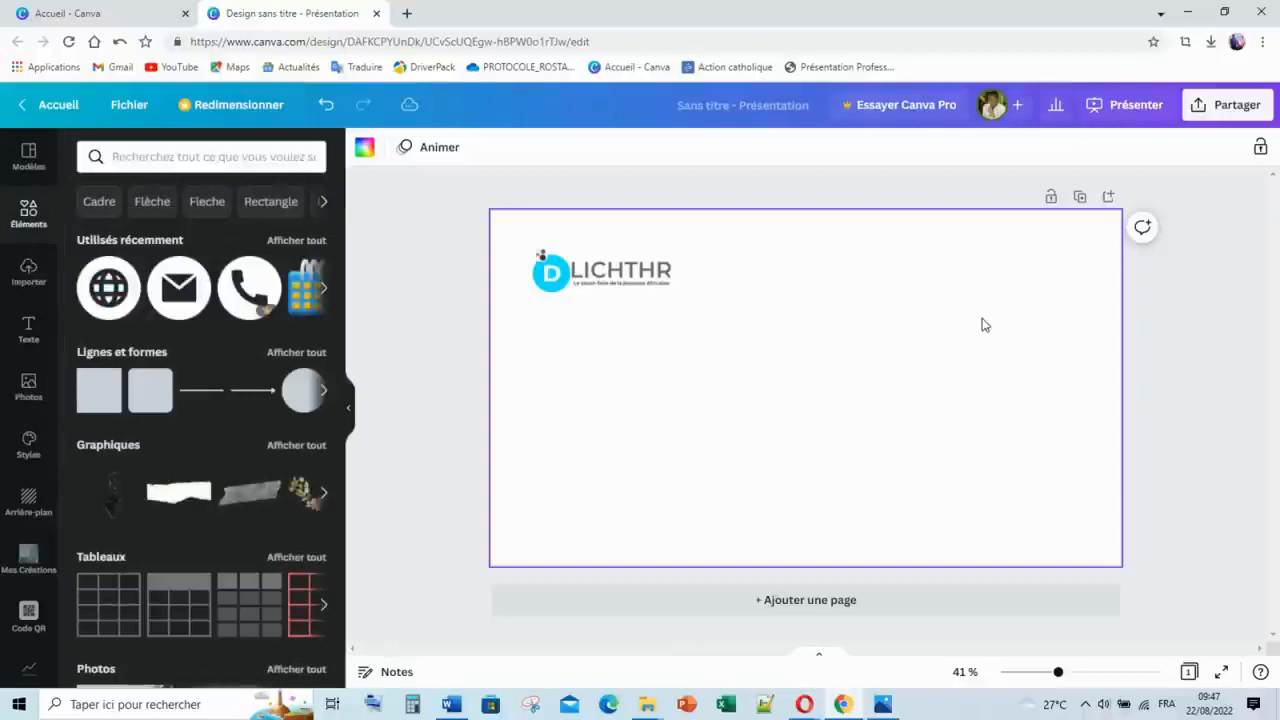
{"action": "left_click", "coordinate": [883, 704]}
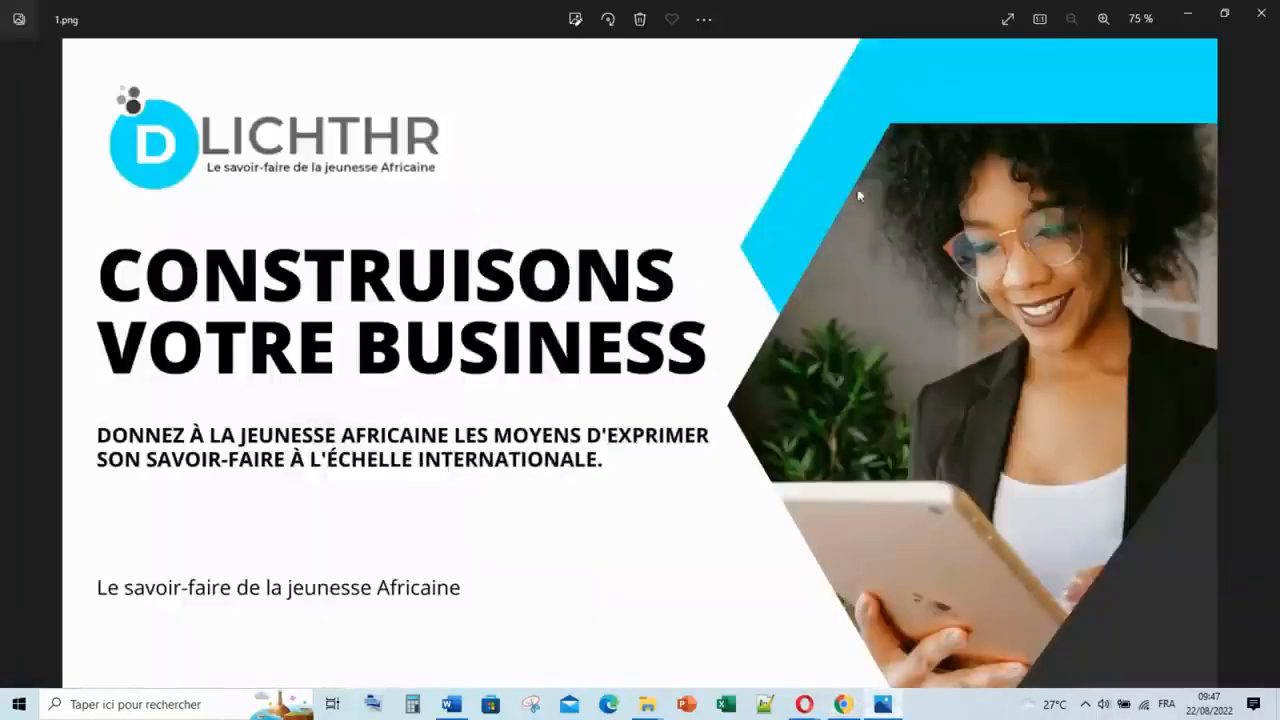
{"action": "left_click", "coordinate": [884, 705]}
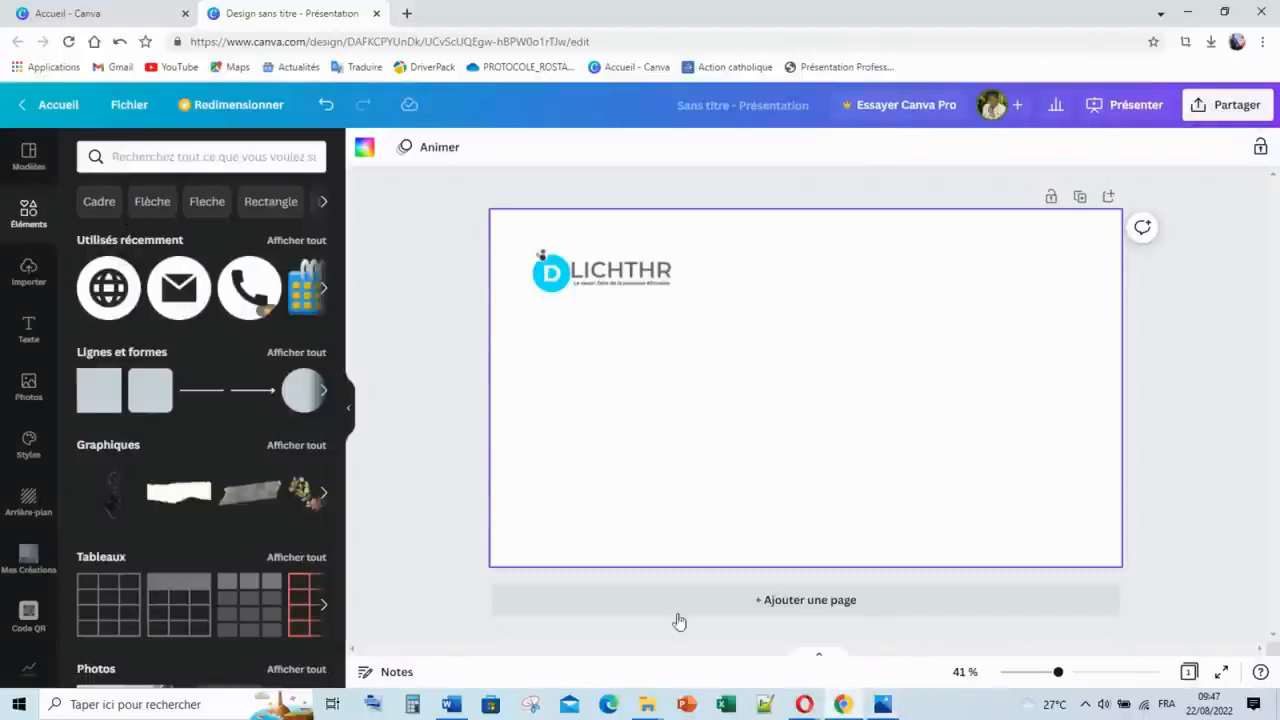
{"action": "left_click", "coordinate": [882, 704]}
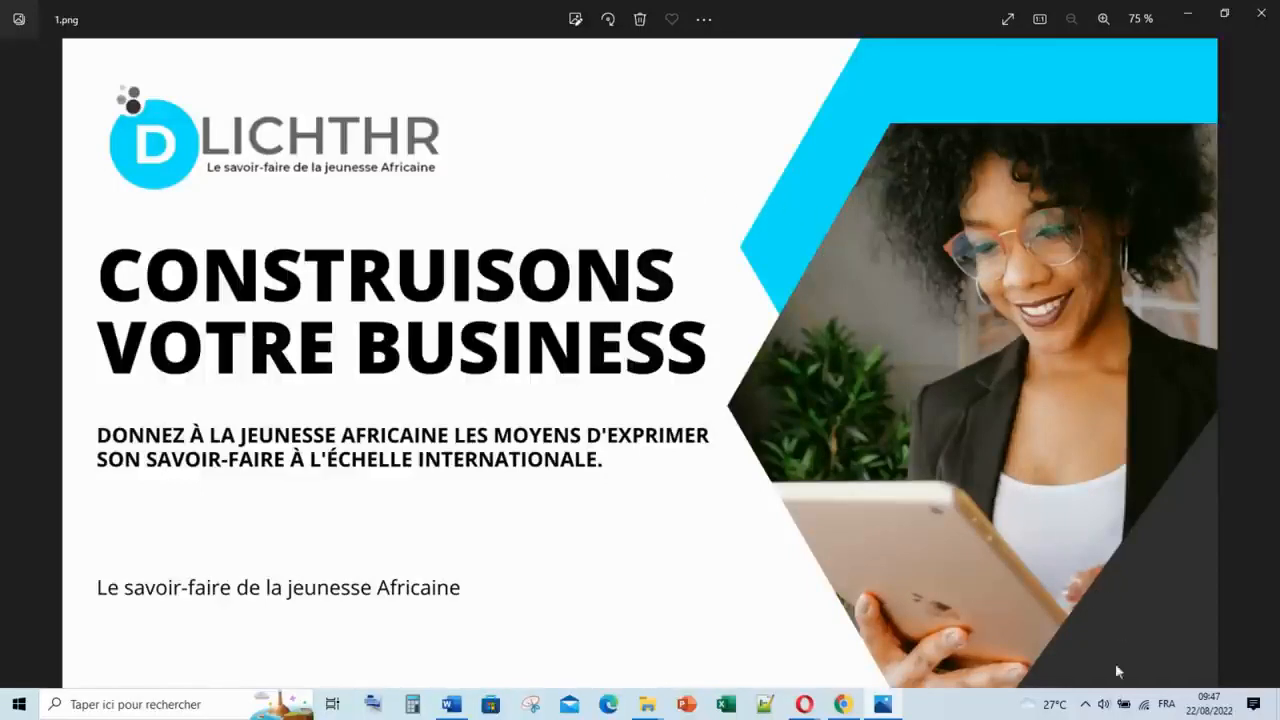
{"action": "left_click", "coordinate": [840, 706]}
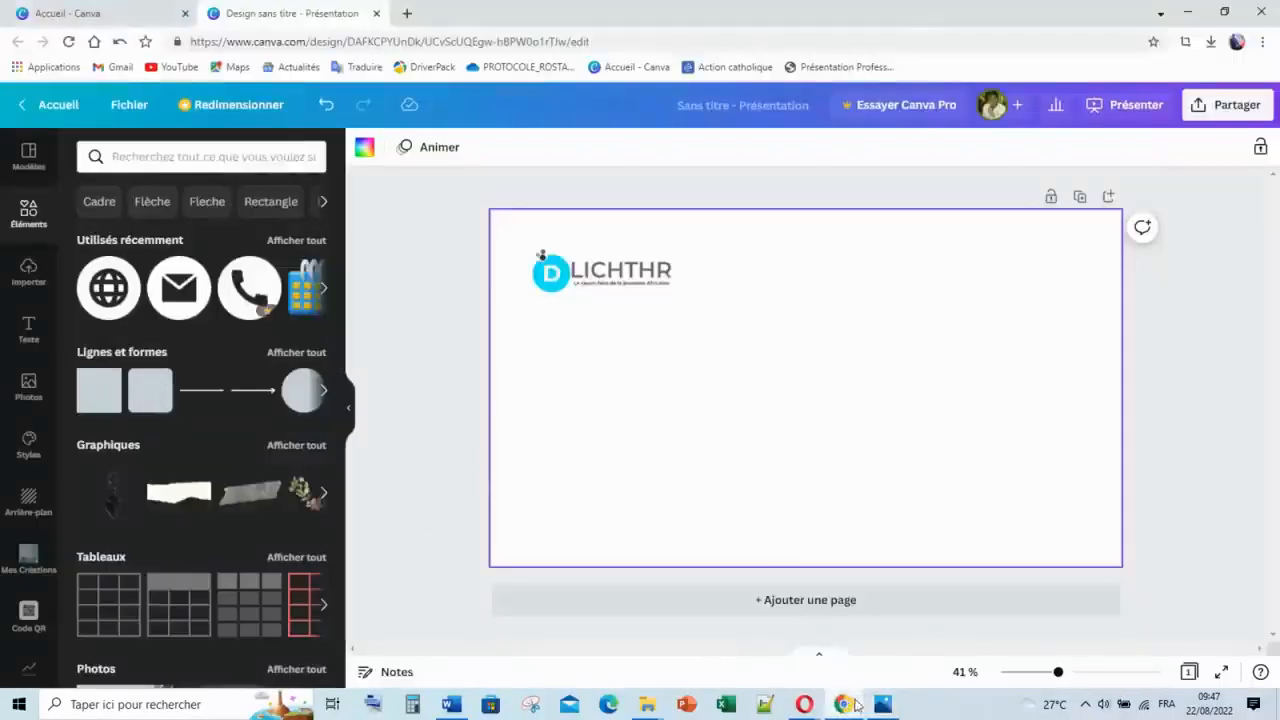
Check the reference cover 1.png in Photos and insert a pentagon from the lines and shapes library onto the Canva slide.
{"action": "mouse_move", "coordinate": [898, 700]}
{"action": "left_click", "coordinate": [898, 645]}
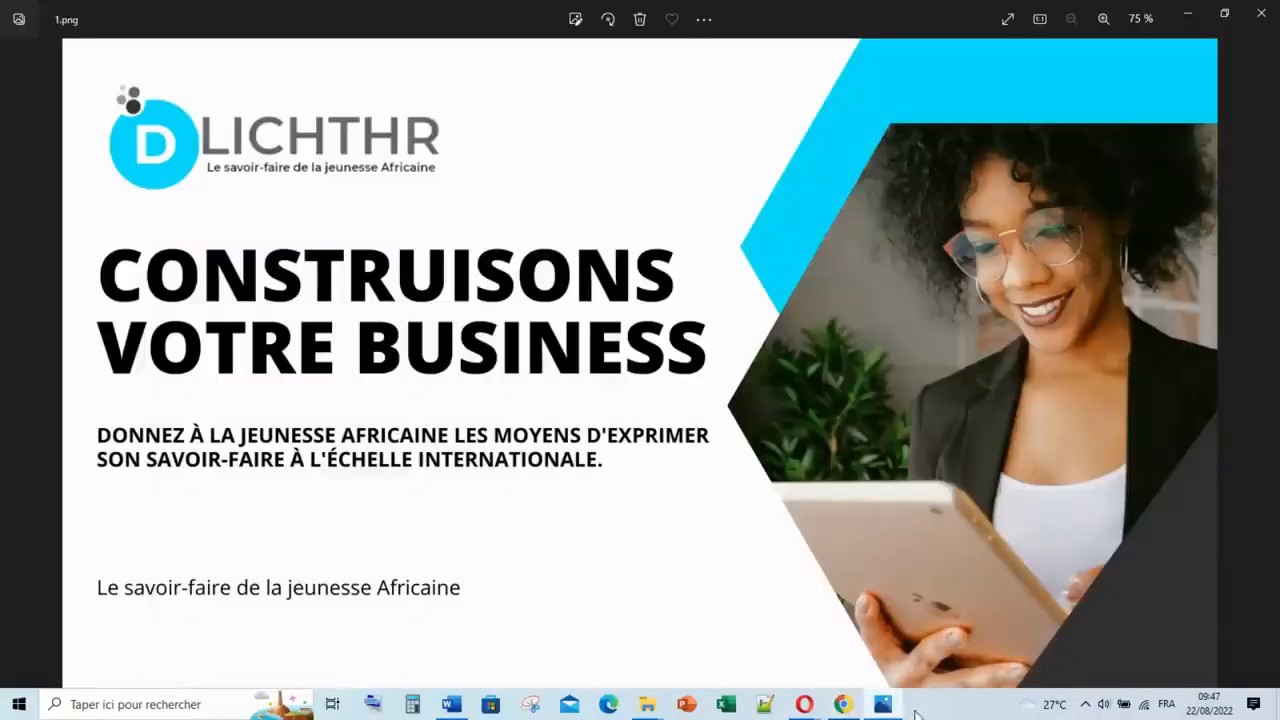
{"action": "left_click", "coordinate": [884, 706]}
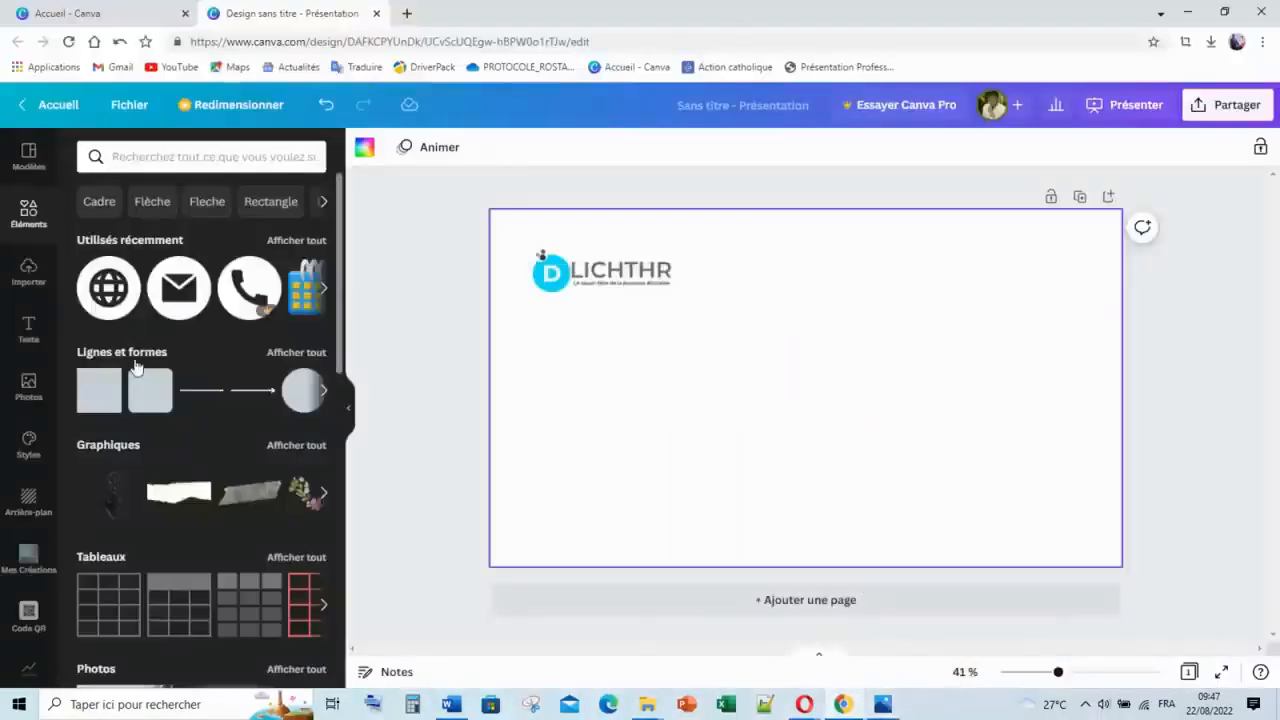
{"action": "left_click", "coordinate": [141, 356]}
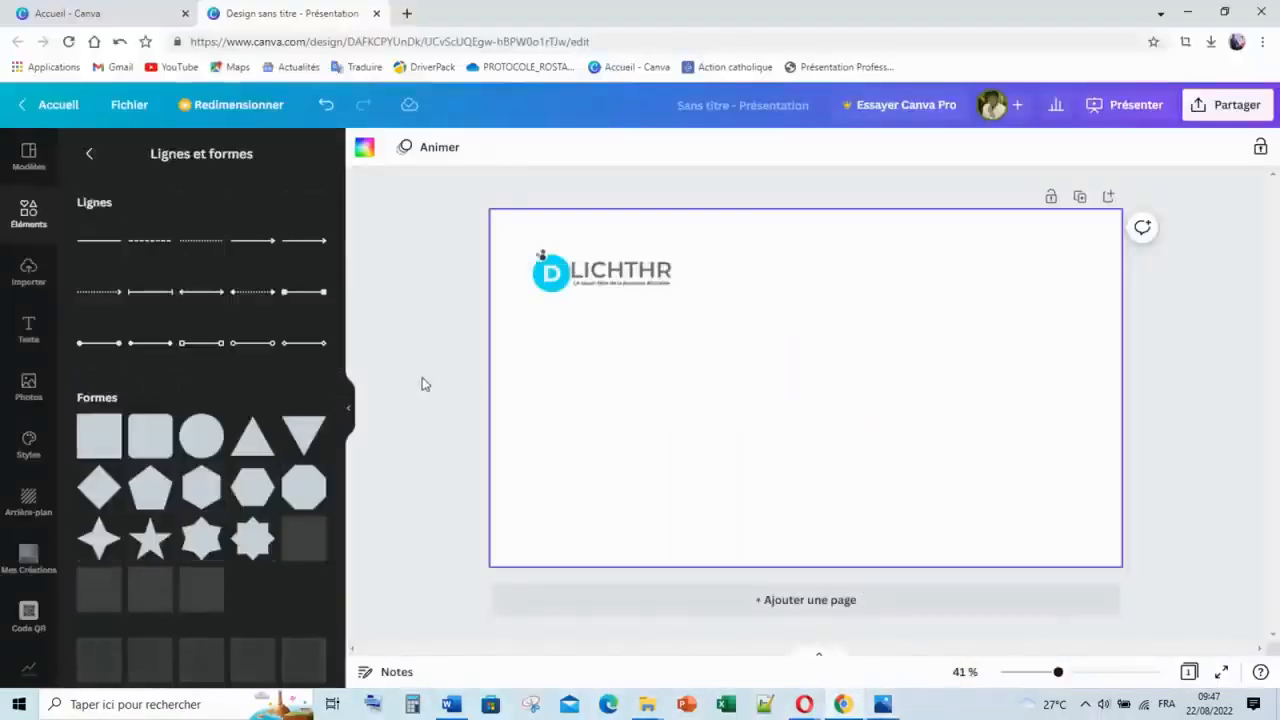
{"action": "scroll", "coordinate": [253, 450], "scroll_direction": "down", "scroll_amount": 1}
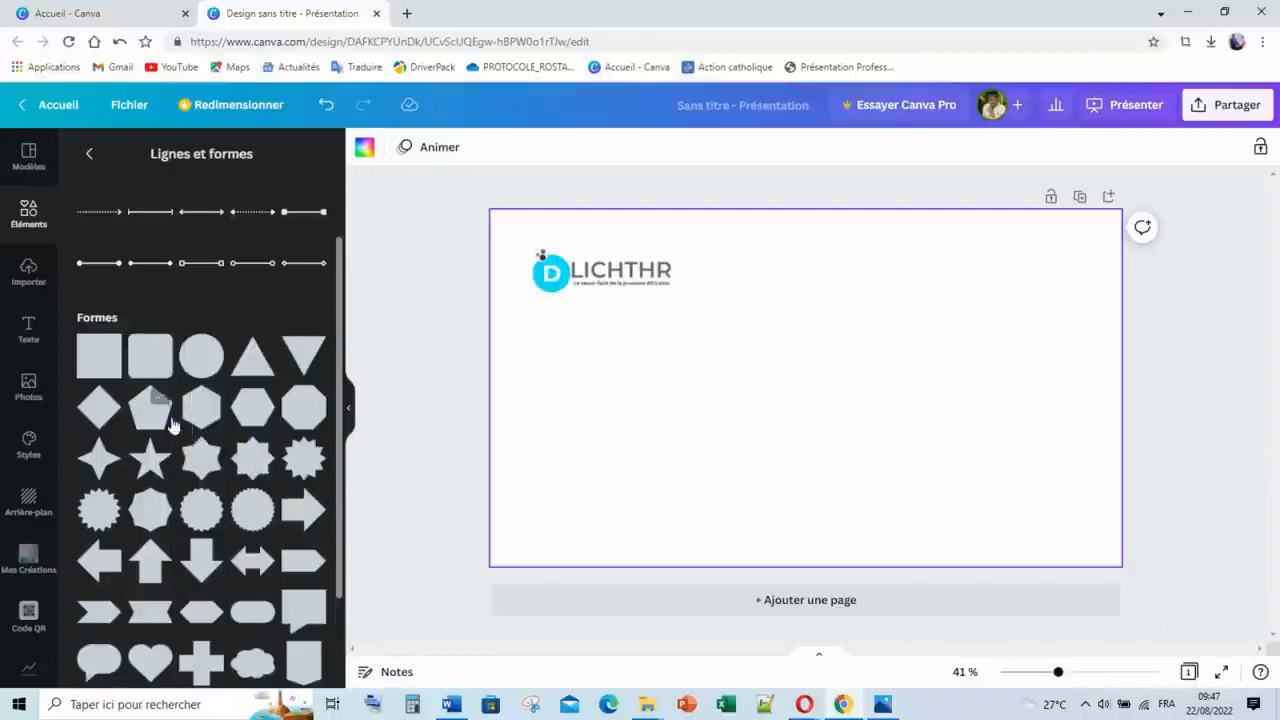
{"action": "left_click", "coordinate": [884, 705]}
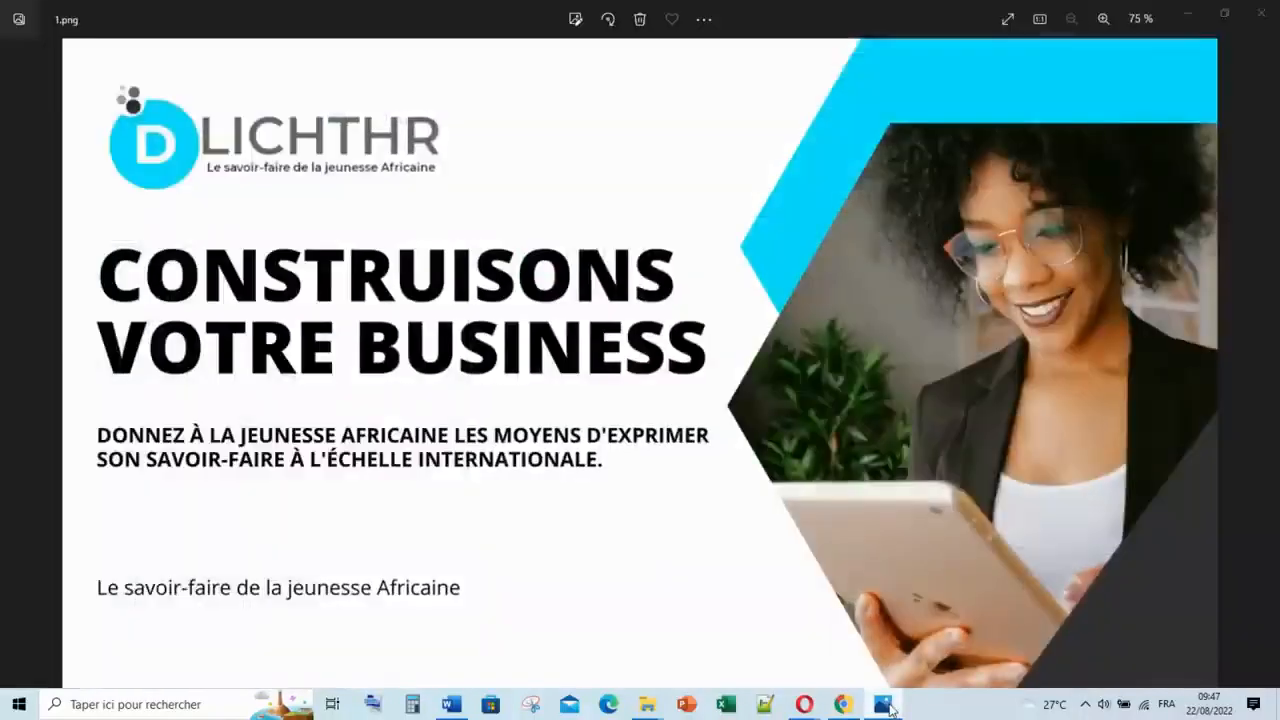
{"action": "left_click", "coordinate": [884, 705]}
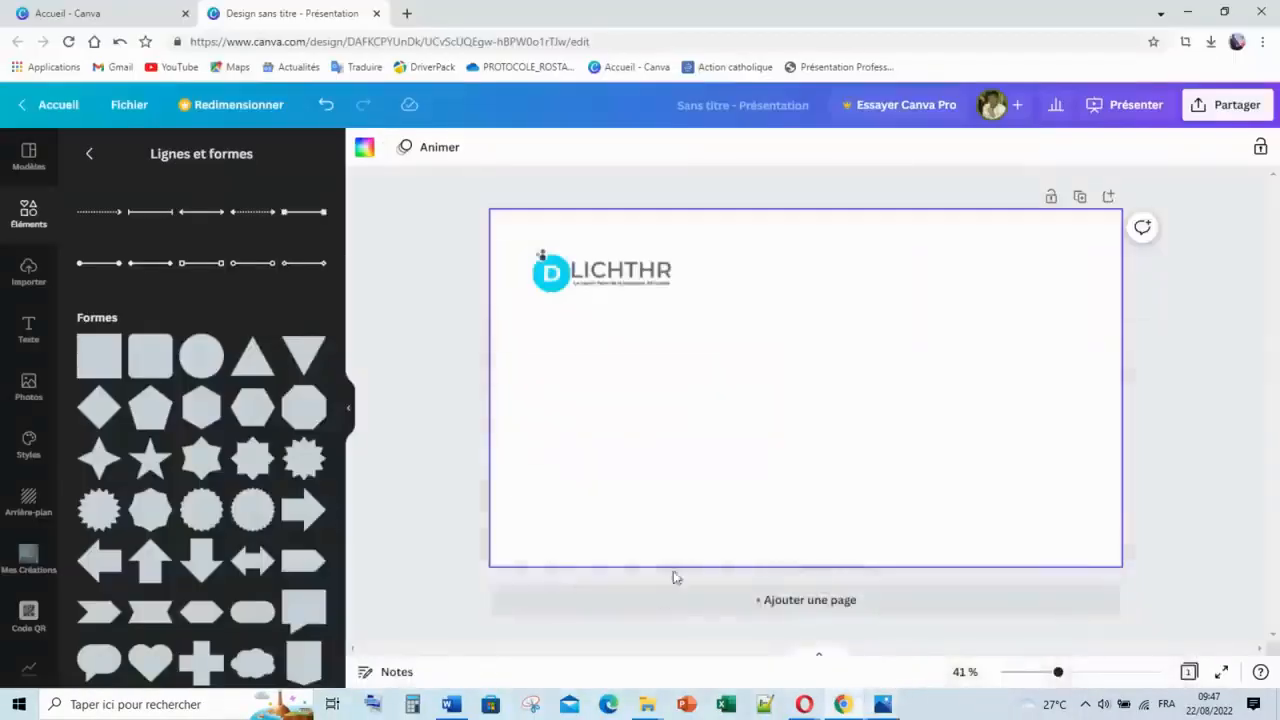
{"action": "left_click", "coordinate": [147, 418]}
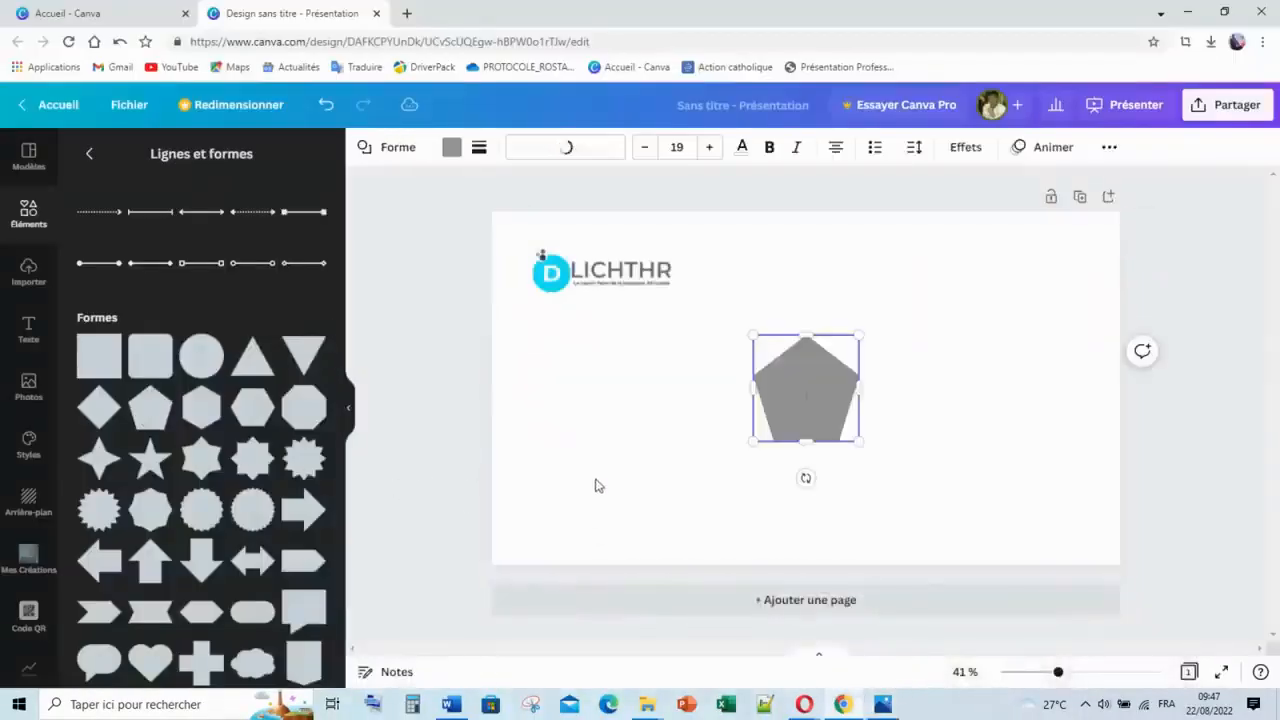
Rotate the pentagon so its apex points left, and enlarge it over the slide's upper-right corner.
{"action": "left_click_drag", "start_coordinate": [855, 452], "coordinate": [894, 391]}
{"action": "left_click", "coordinate": [877, 347]}
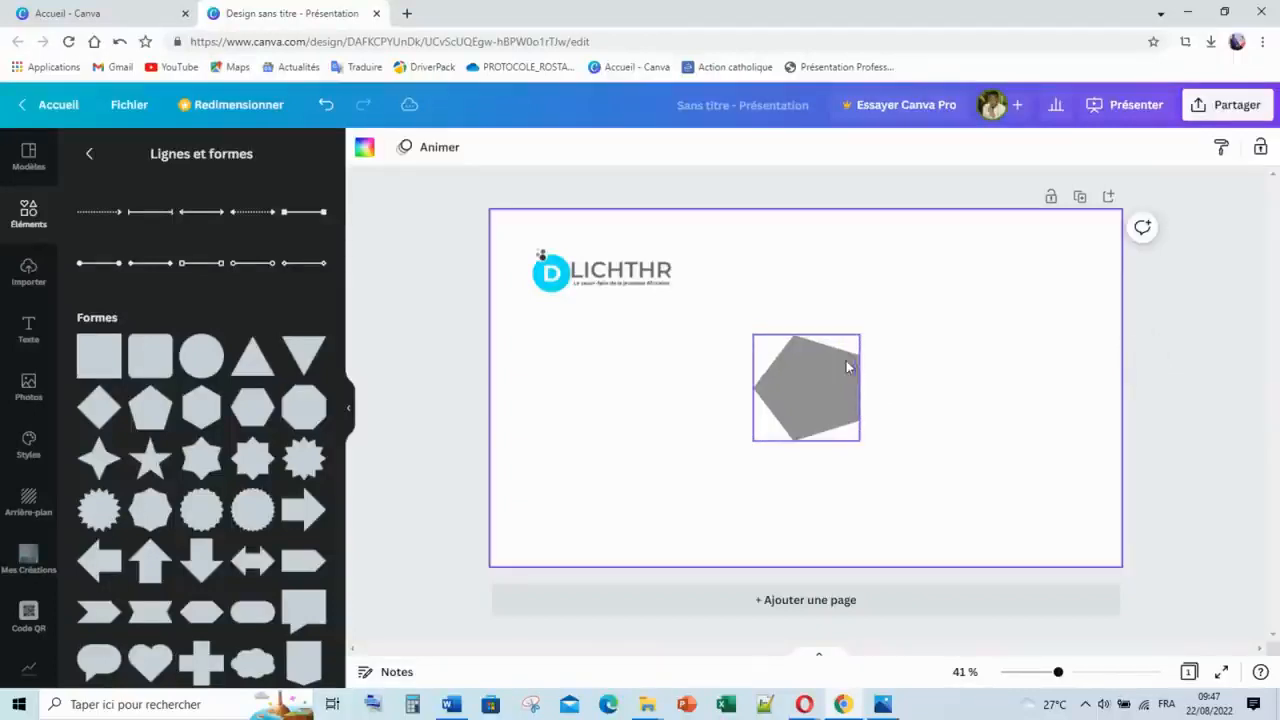
{"action": "left_click", "coordinate": [864, 342]}
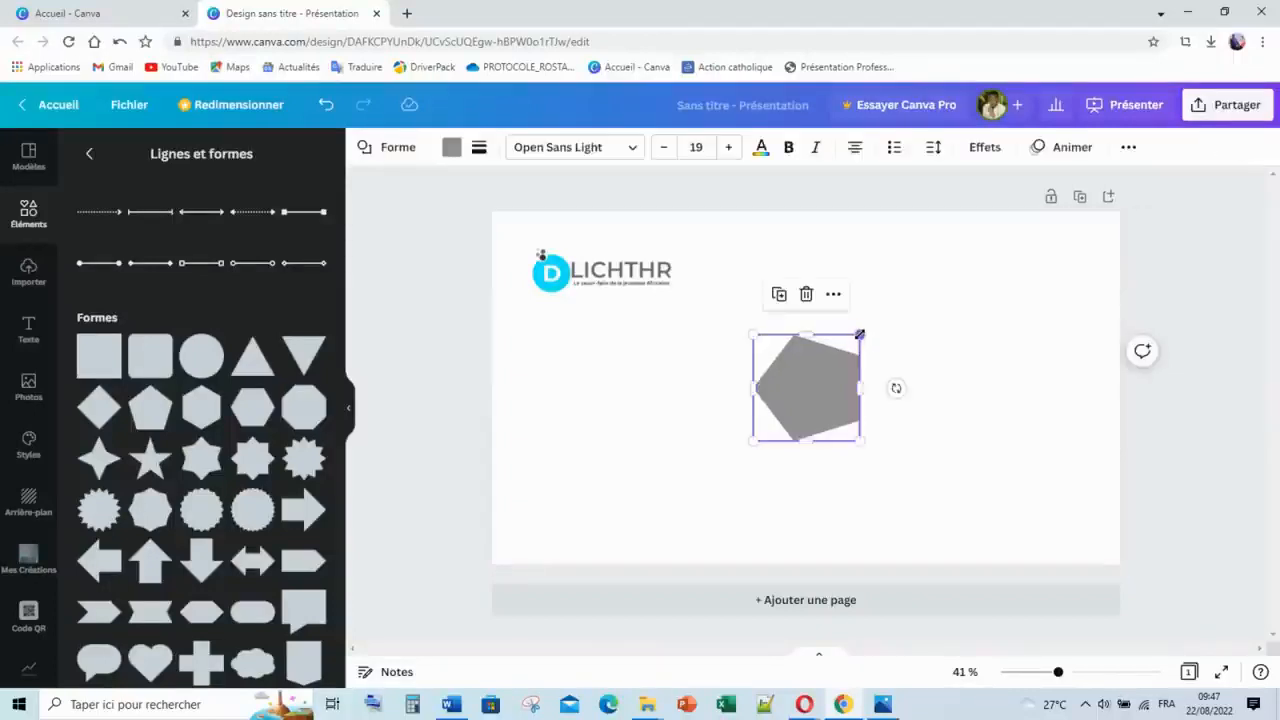
{"action": "left_click_drag", "start_coordinate": [859, 334], "coordinate": [1080, 158]}
{"action": "left_click_drag", "start_coordinate": [1000, 277], "coordinate": [1071, 332]}
Shift the pentagon slightly down and left after comparing it with the reference 1.png, and fill it with the logo's cyan blue.
{"action": "left_click", "coordinate": [882, 704]}
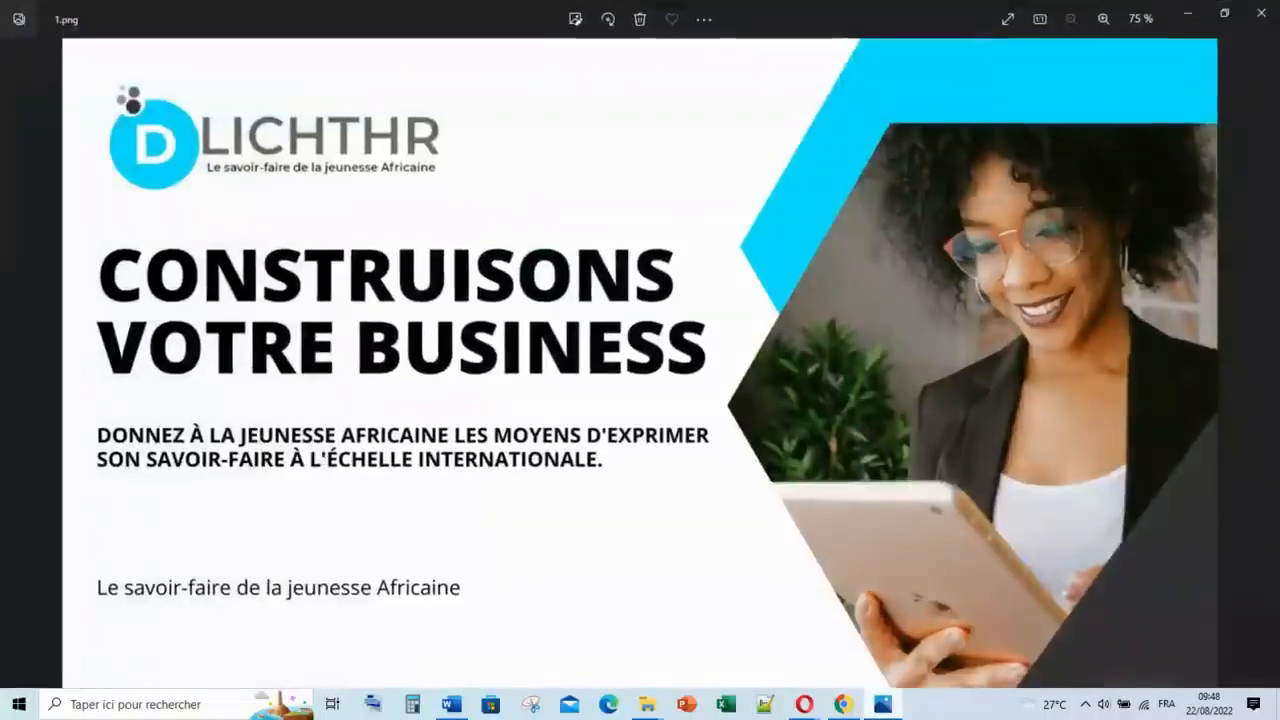
{"action": "left_click", "coordinate": [882, 704]}
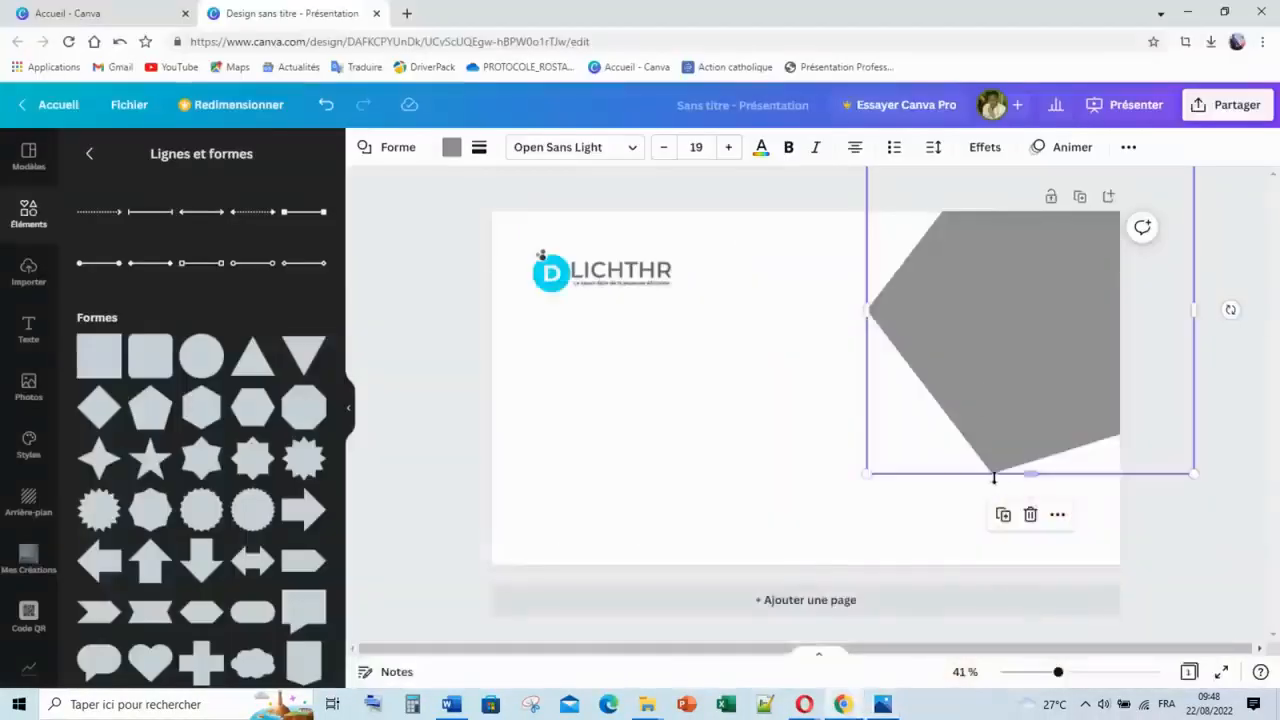
{"action": "mouse_move", "coordinate": [1230, 309]}
{"action": "left_mouse_down"}
{"action": "mouse_move", "coordinate": [1231, 291]}
{"action": "mouse_move", "coordinate": [1231, 305]}
{"action": "left_mouse_up"}
{"action": "left_click_drag", "start_coordinate": [1034, 330], "coordinate": [1024, 340]}
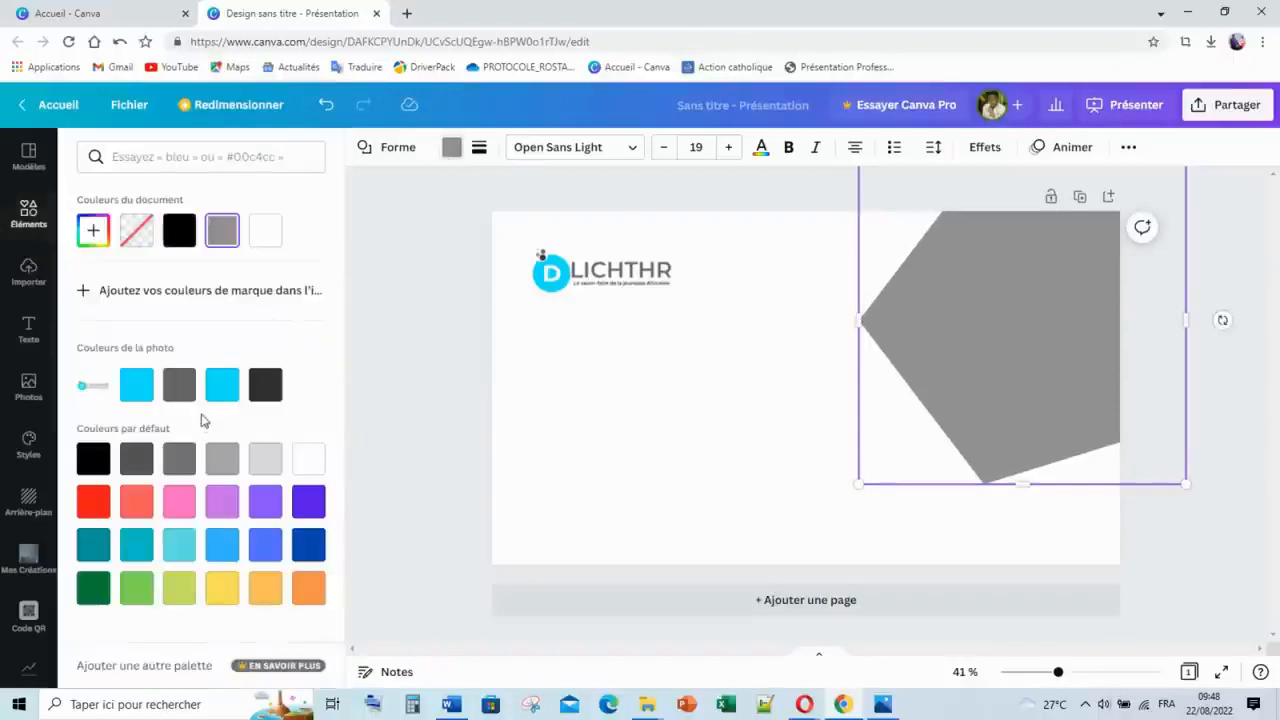
{"action": "left_click", "coordinate": [216, 392]}
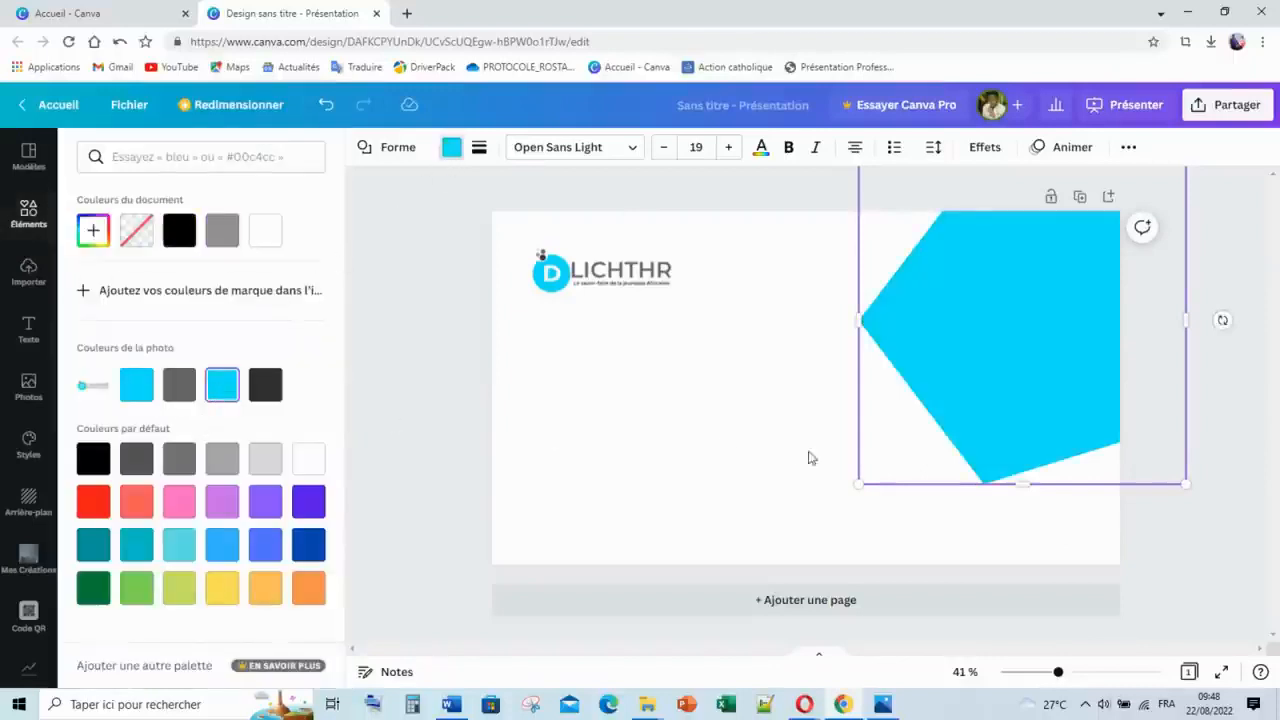
{"action": "left_click", "coordinate": [1245, 254]}
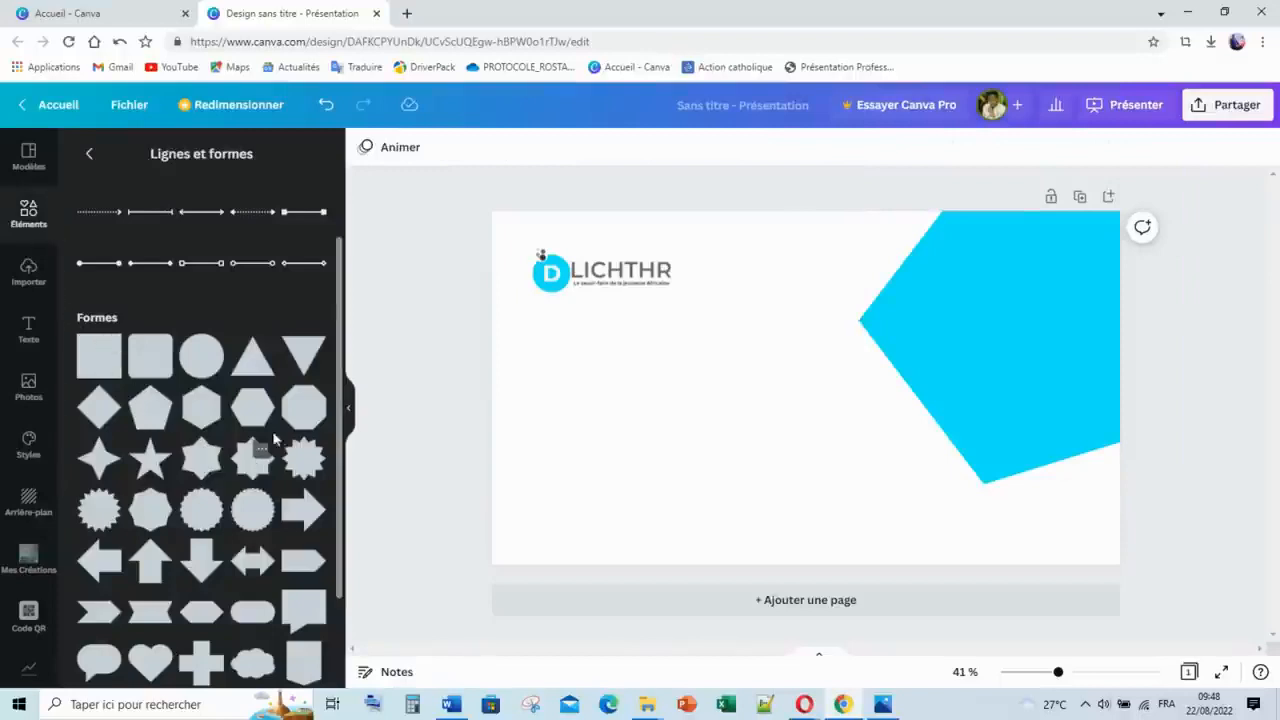
Insert a triangle shape, check it against the reference cover, and place it at the slide's bottom edge, left of the pentagon.
{"action": "left_click", "coordinate": [252, 357]}
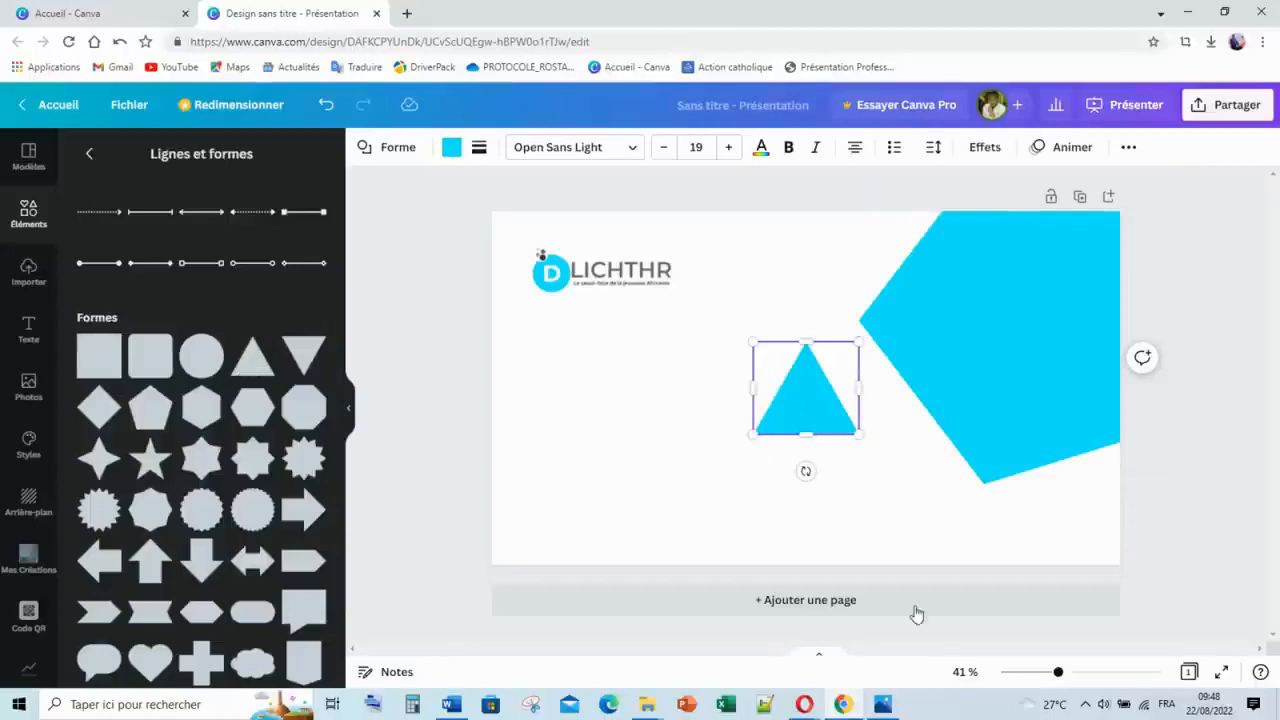
{"action": "left_click", "coordinate": [882, 704]}
{"action": "left_click", "coordinate": [879, 705]}
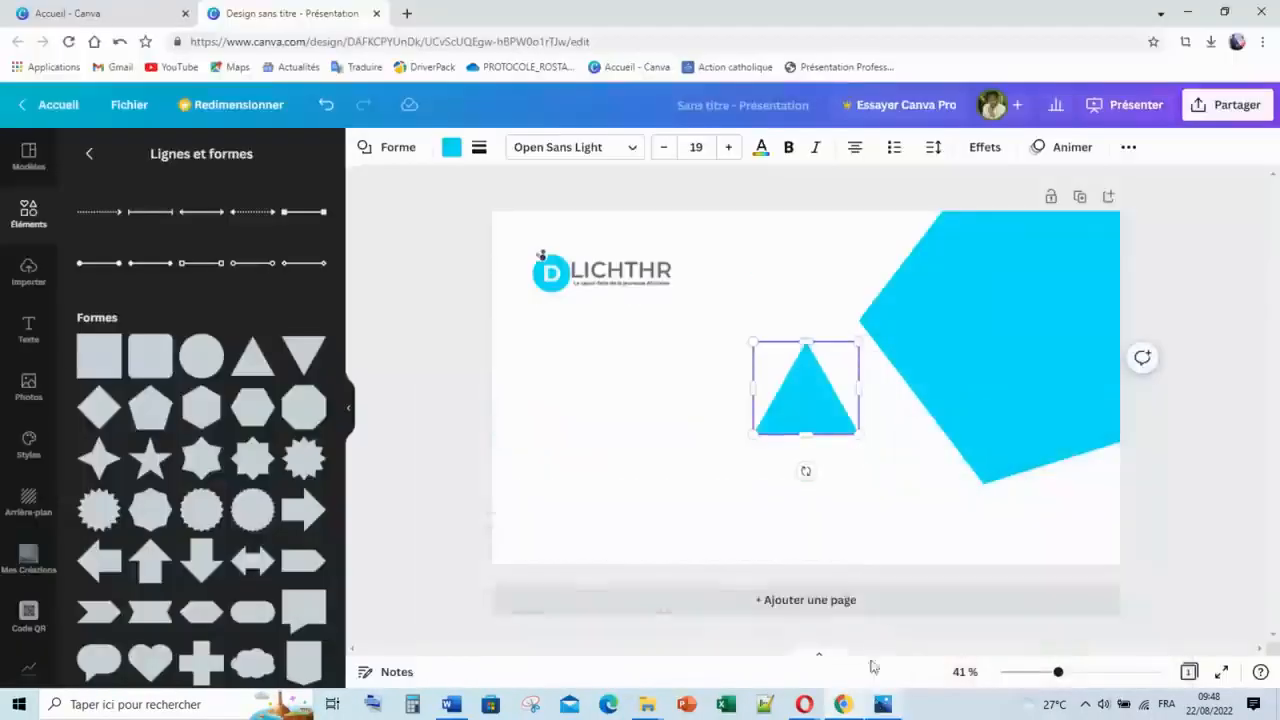
{"action": "left_click_drag", "start_coordinate": [774, 430], "coordinate": [665, 572]}
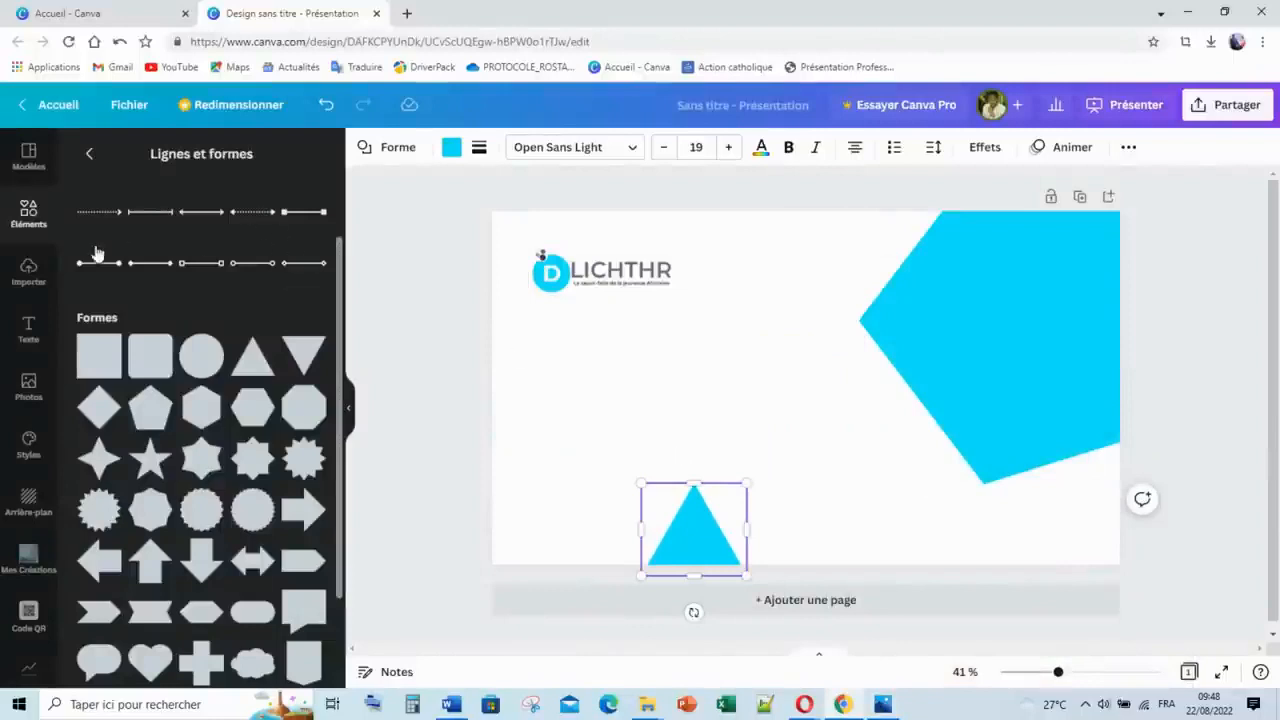
Insert a hexagonal photo frame from the Cadres collection of the elements library.
{"action": "scroll", "coordinate": [69, 309], "scroll_direction": "up", "scroll_amount": 1}
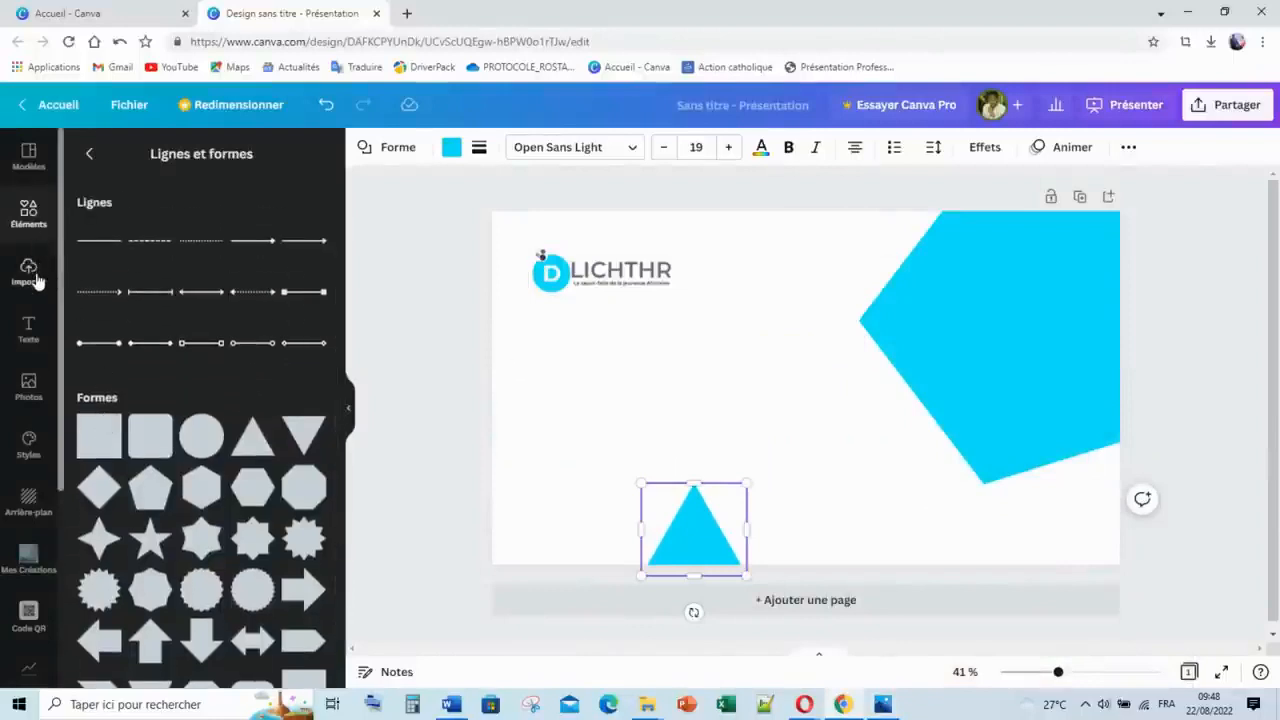
{"action": "left_click", "coordinate": [33, 218]}
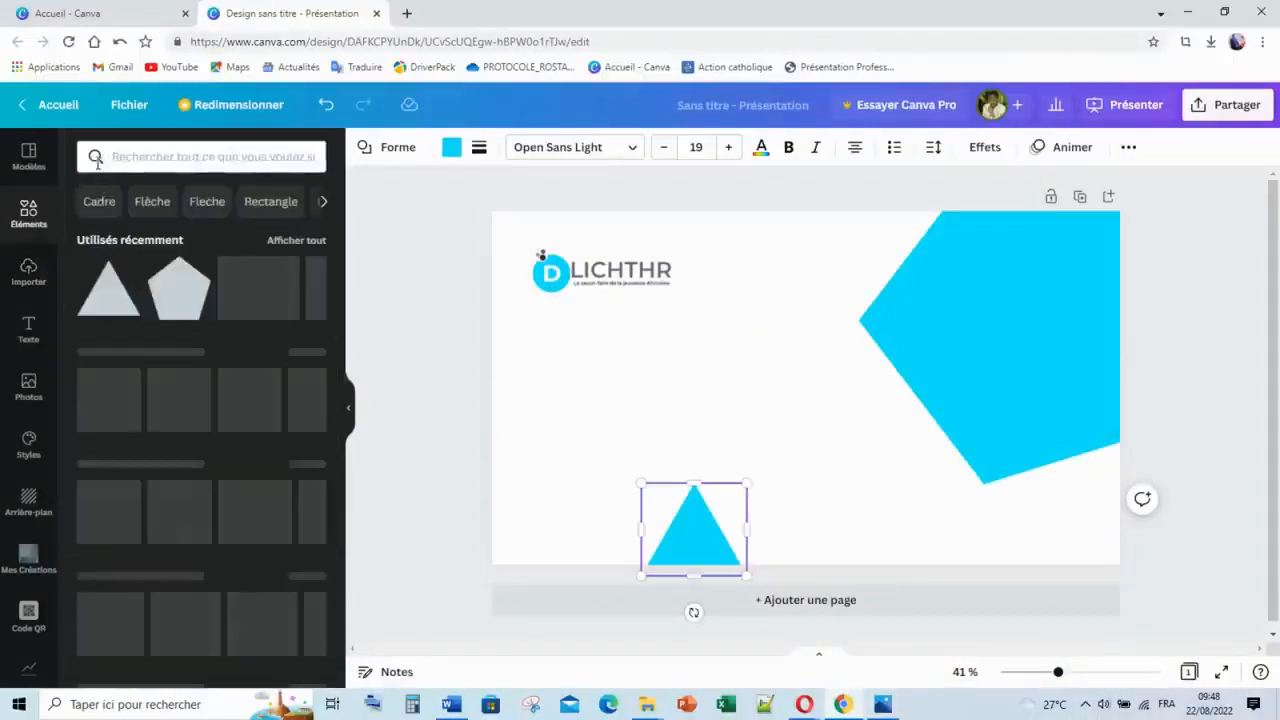
{"action": "scroll", "coordinate": [126, 375], "scroll_direction": "down", "scroll_amount": 10}
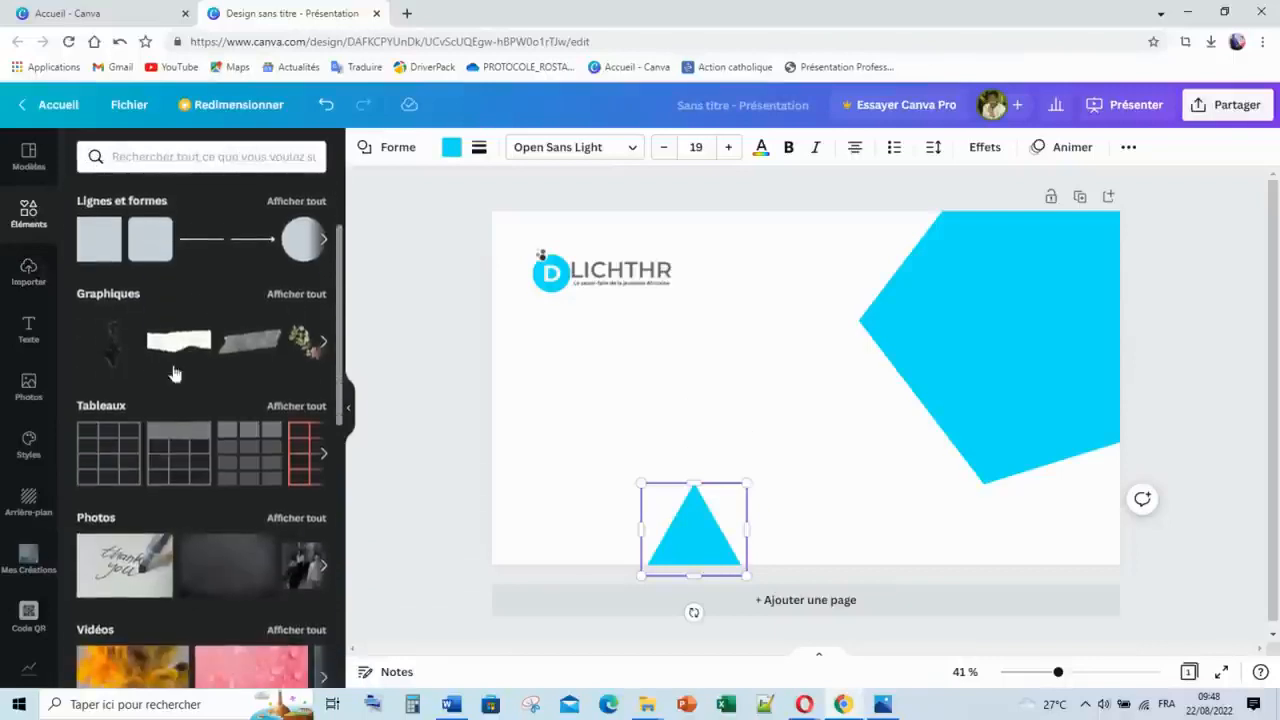
{"action": "scroll", "coordinate": [126, 378], "scroll_direction": "down", "scroll_amount": 4}
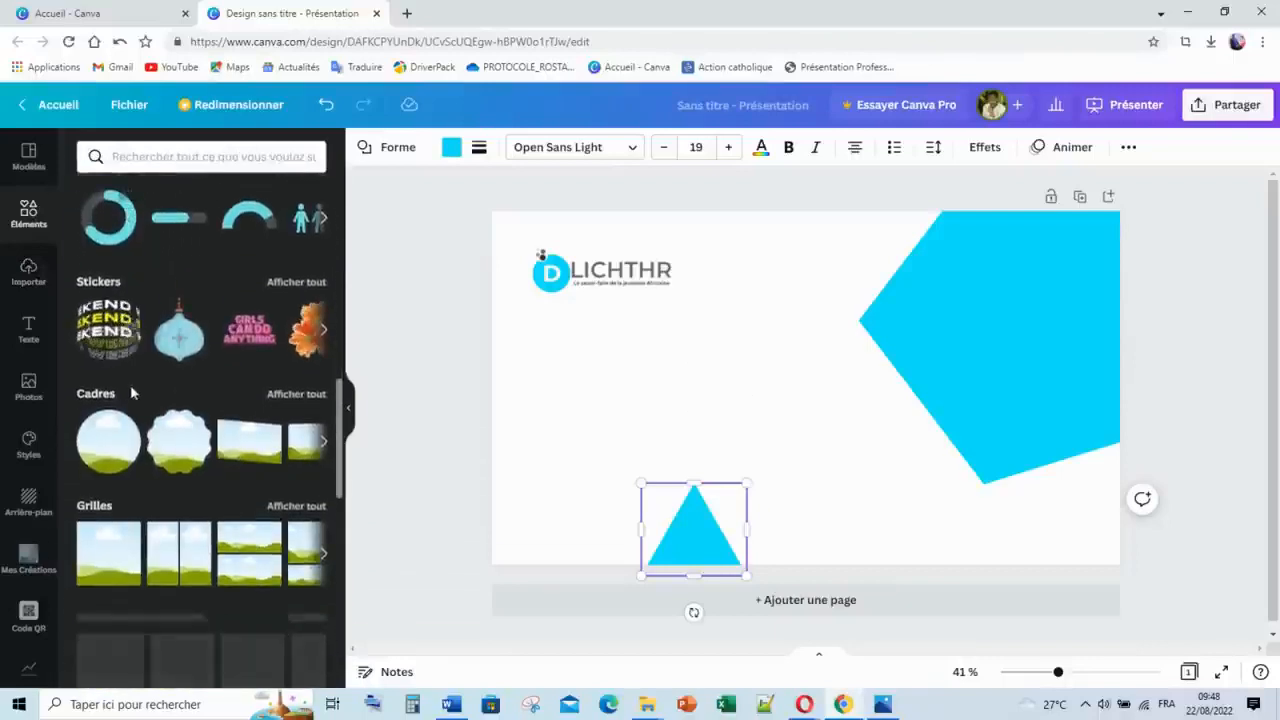
{"action": "left_click", "coordinate": [292, 396]}
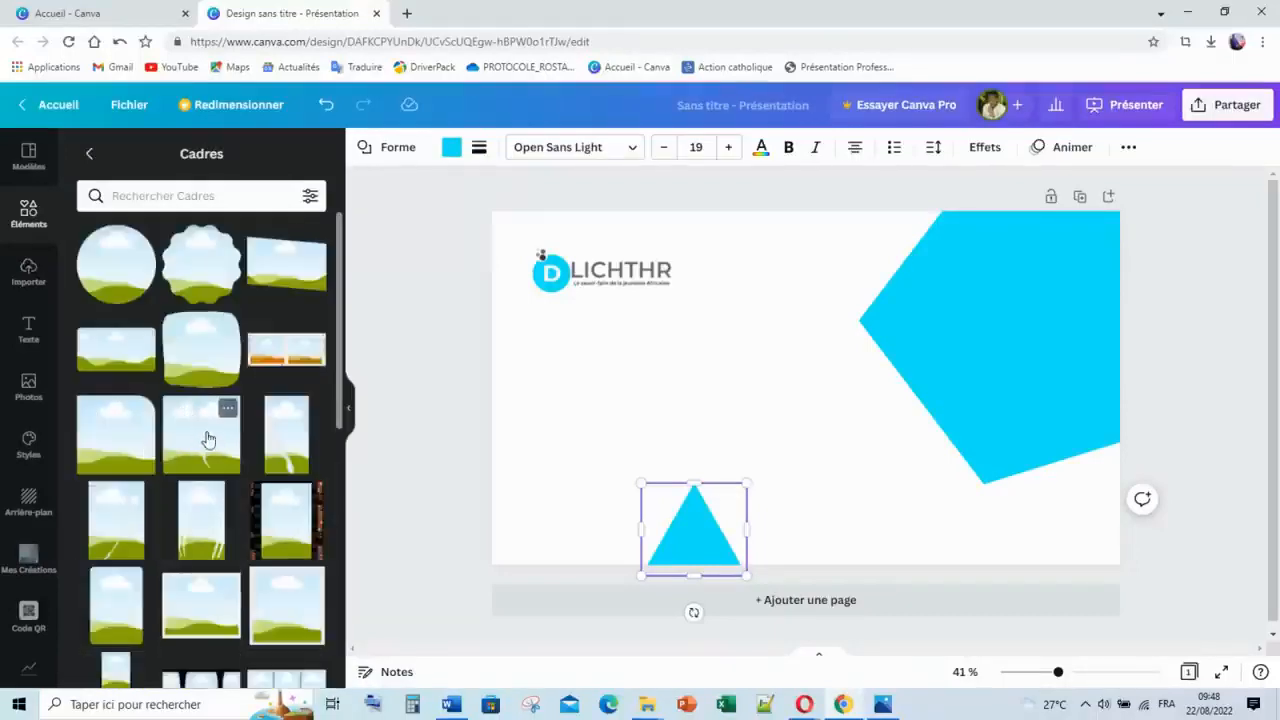
{"action": "scroll", "coordinate": [206, 437], "scroll_direction": "down", "scroll_amount": 5}
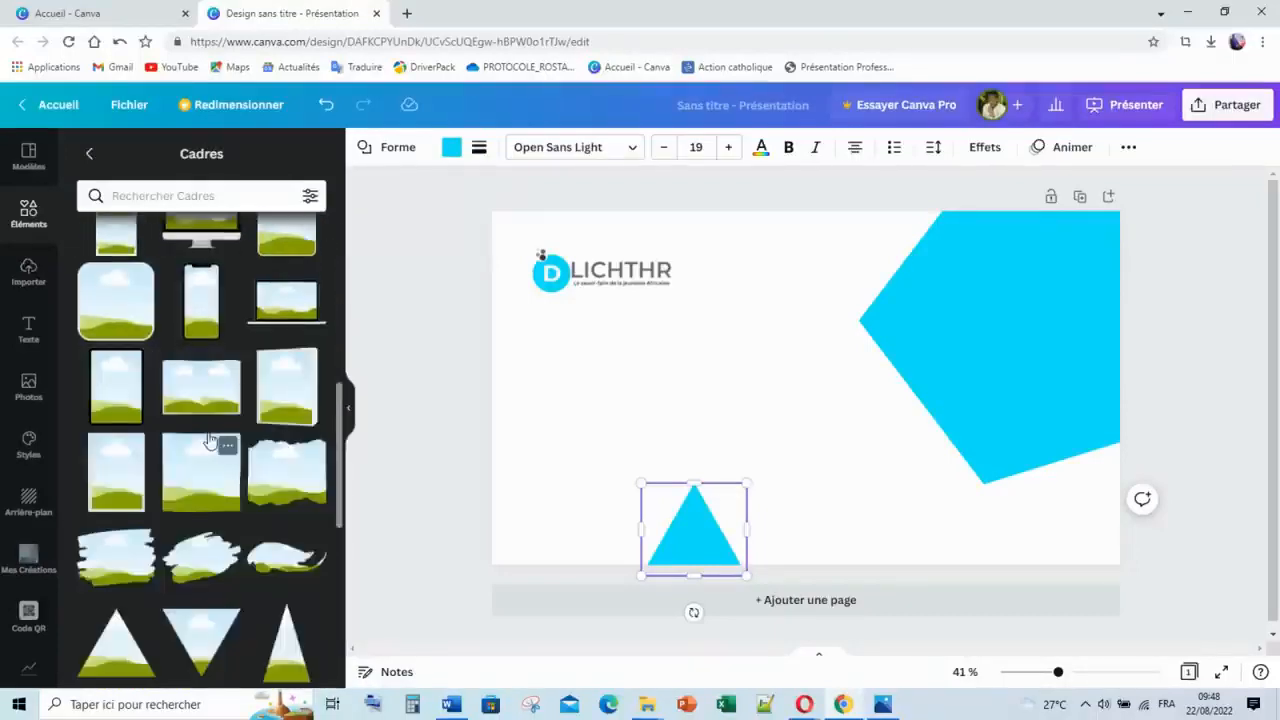
{"action": "scroll", "coordinate": [210, 436], "scroll_direction": "down", "scroll_amount": 5}
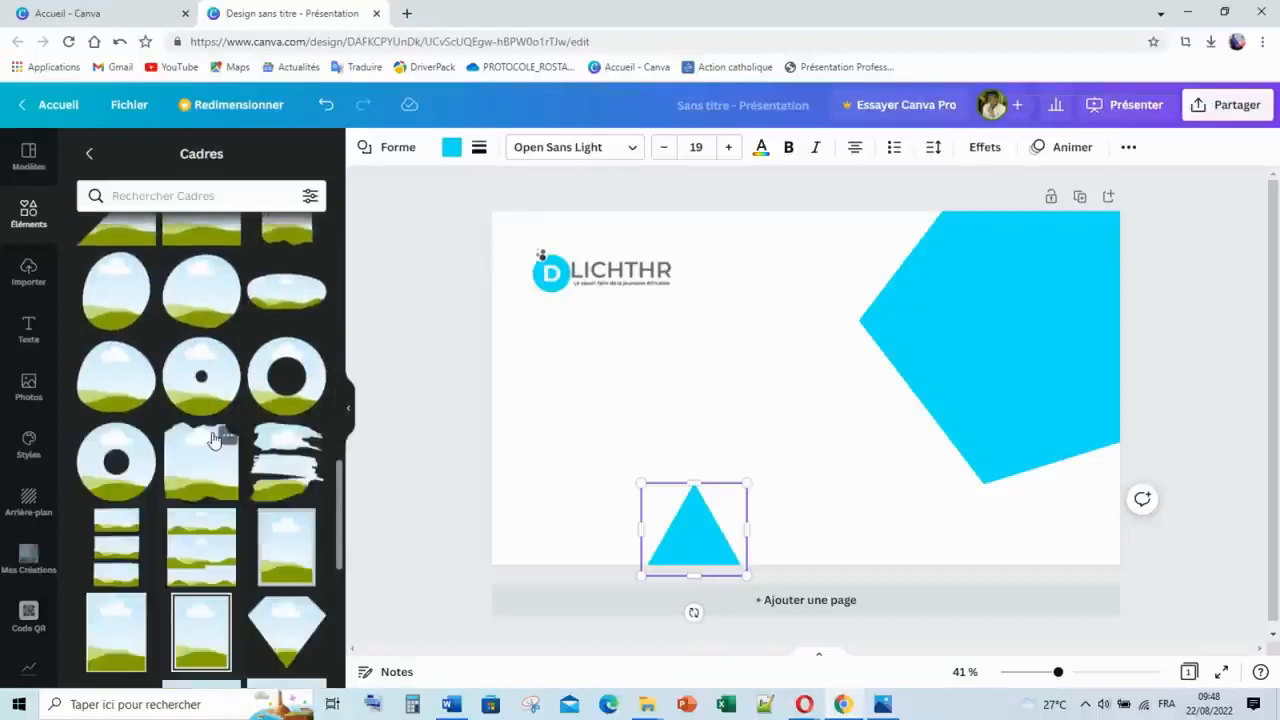
{"action": "scroll", "coordinate": [212, 437], "scroll_direction": "down", "scroll_amount": 5}
{"action": "scroll", "coordinate": [213, 440], "scroll_direction": "down", "scroll_amount": 5}
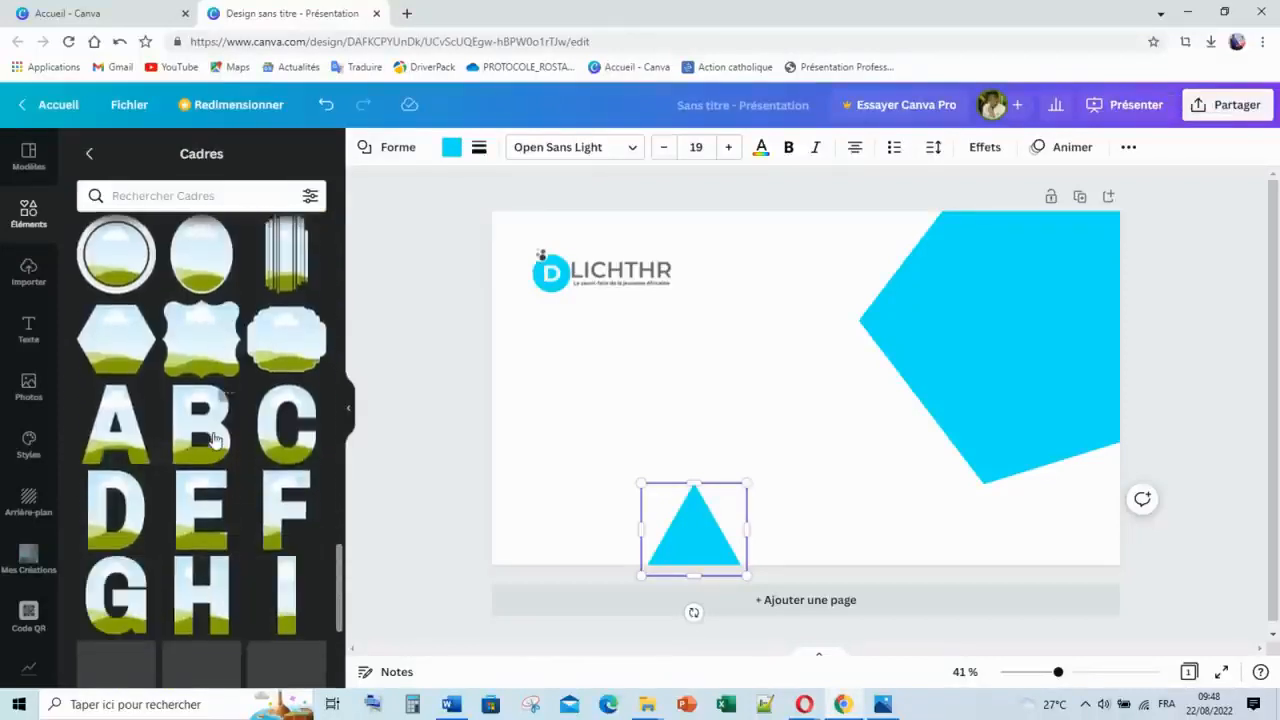
{"action": "left_click", "coordinate": [126, 348]}
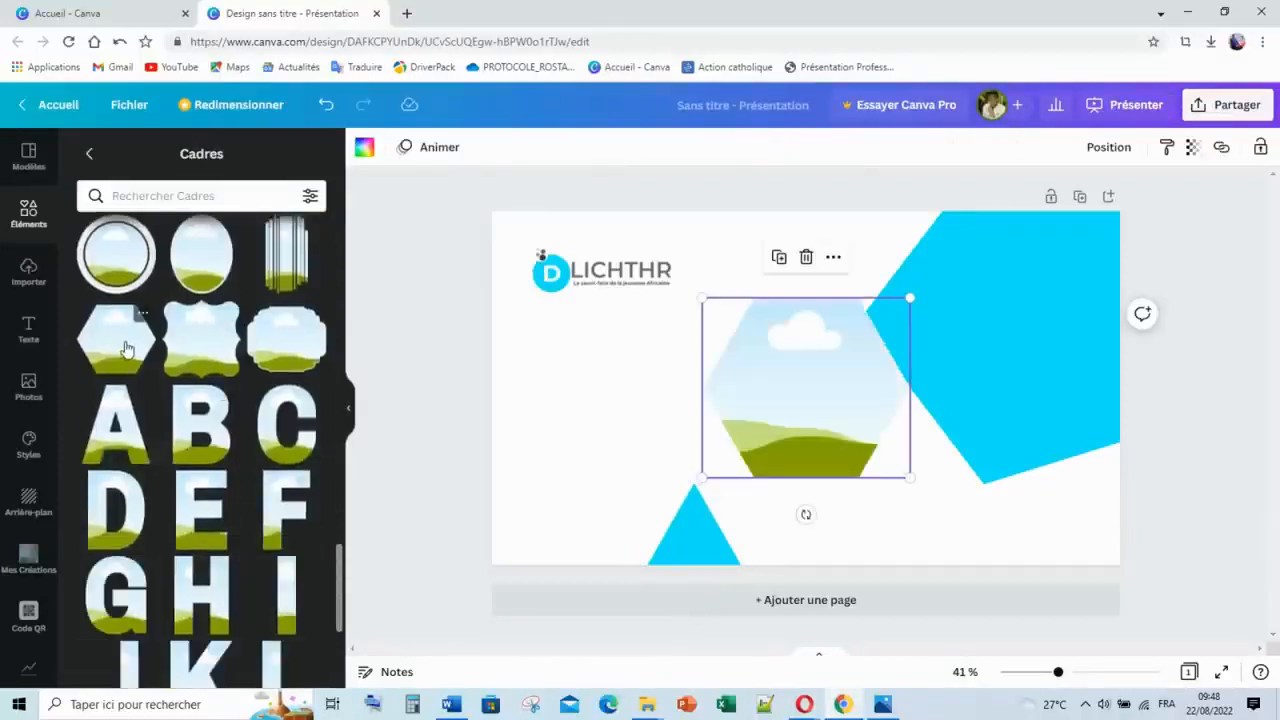
Enlarge the hexagonal frame and place it in the slide's lower-right corner, overlapping the pentagon and running past the right edge.
{"action": "left_click_drag", "start_coordinate": [908, 477], "coordinate": [1020, 540]}
{"action": "left_click_drag", "start_coordinate": [850, 457], "coordinate": [1000, 462]}
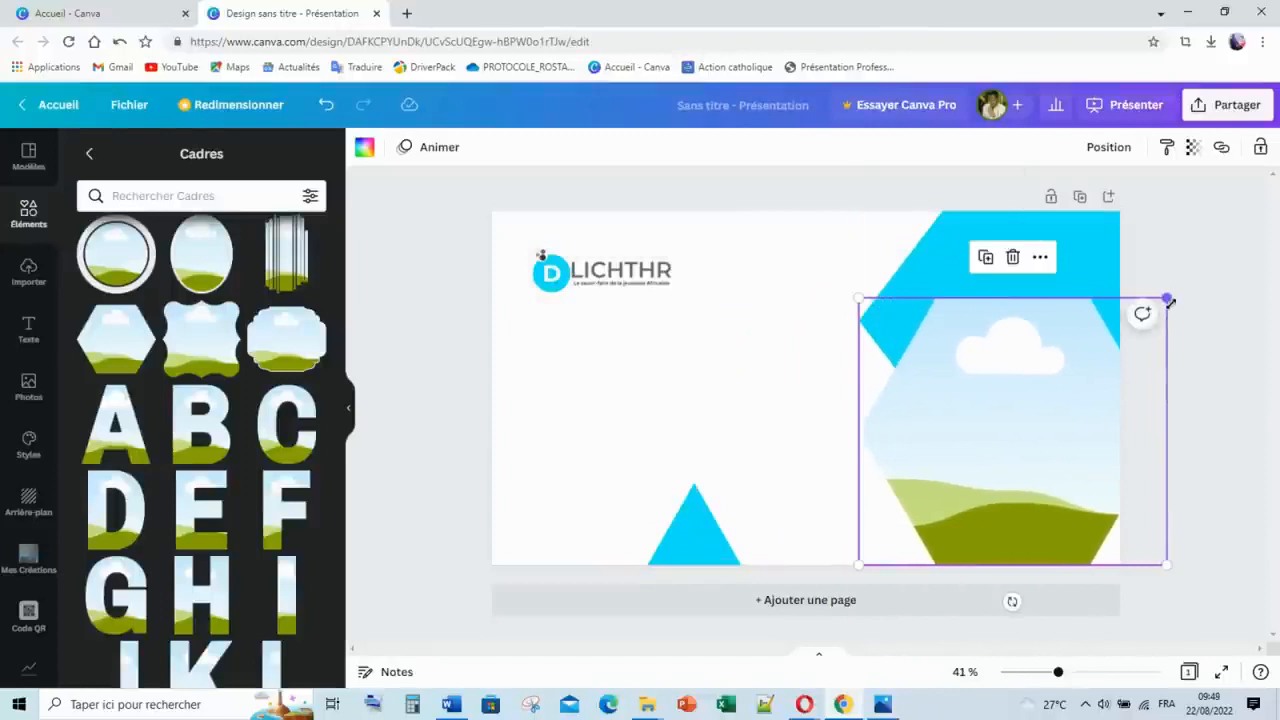
{"action": "left_click_drag", "start_coordinate": [1168, 300], "coordinate": [1207, 259]}
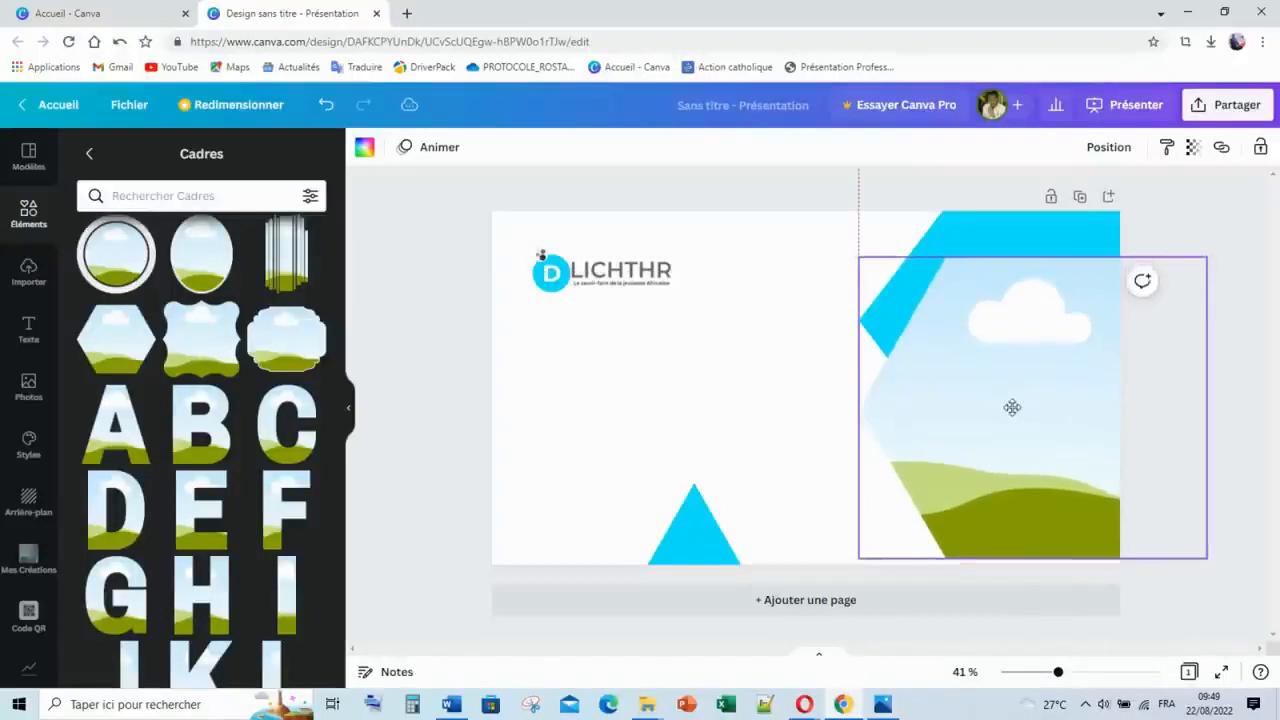
{"action": "left_click_drag", "start_coordinate": [1012, 407], "coordinate": [1004, 414]}
Compare with the reference 1.png, rotate the cyan pentagon slightly counterclockwise and nudge it beside the hexagonal frame.
{"action": "left_click", "coordinate": [882, 704]}
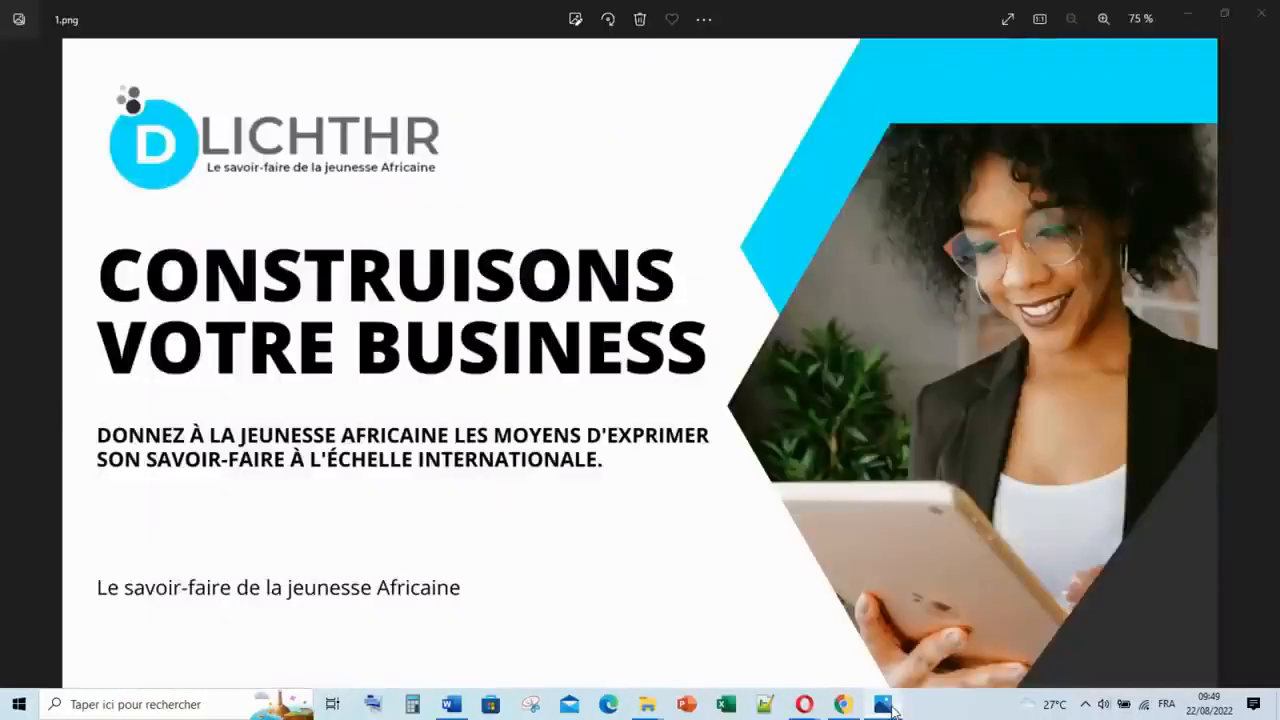
{"action": "left_click", "coordinate": [884, 704]}
{"action": "left_click", "coordinate": [953, 231]}
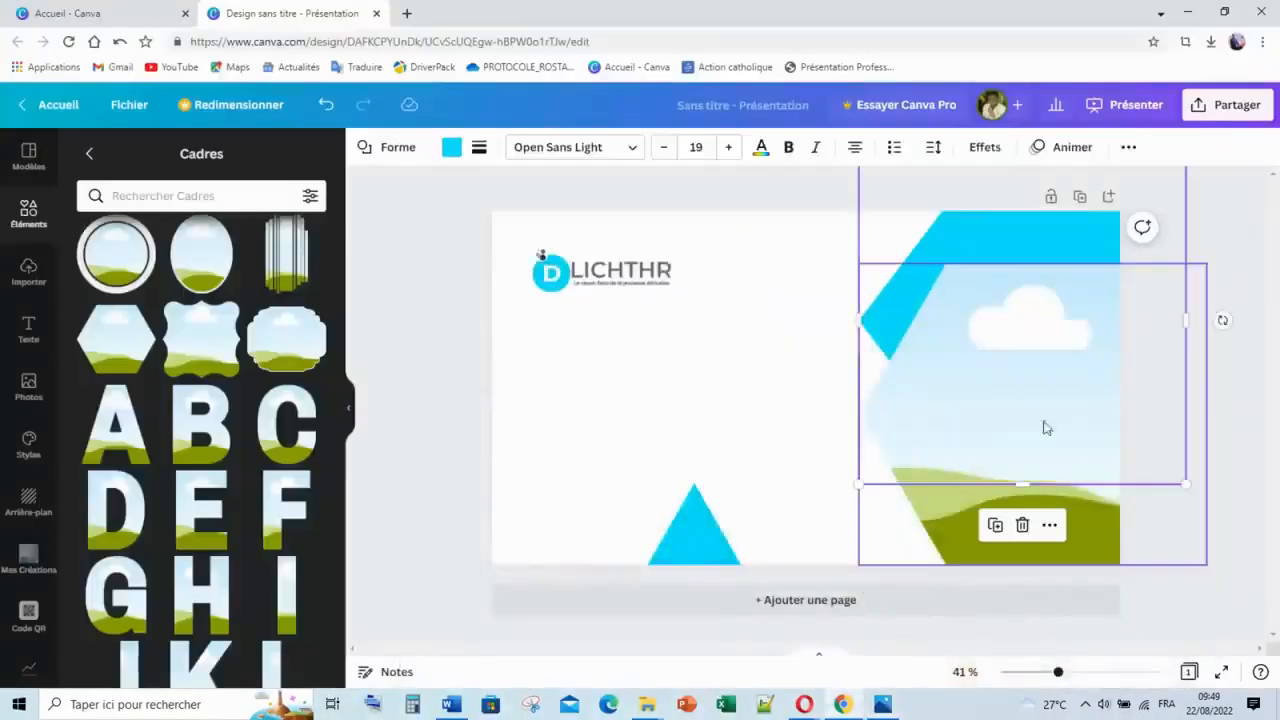
{"action": "left_click_drag", "start_coordinate": [1222, 320], "coordinate": [1224, 311]}
{"action": "key", "text": "Down"}
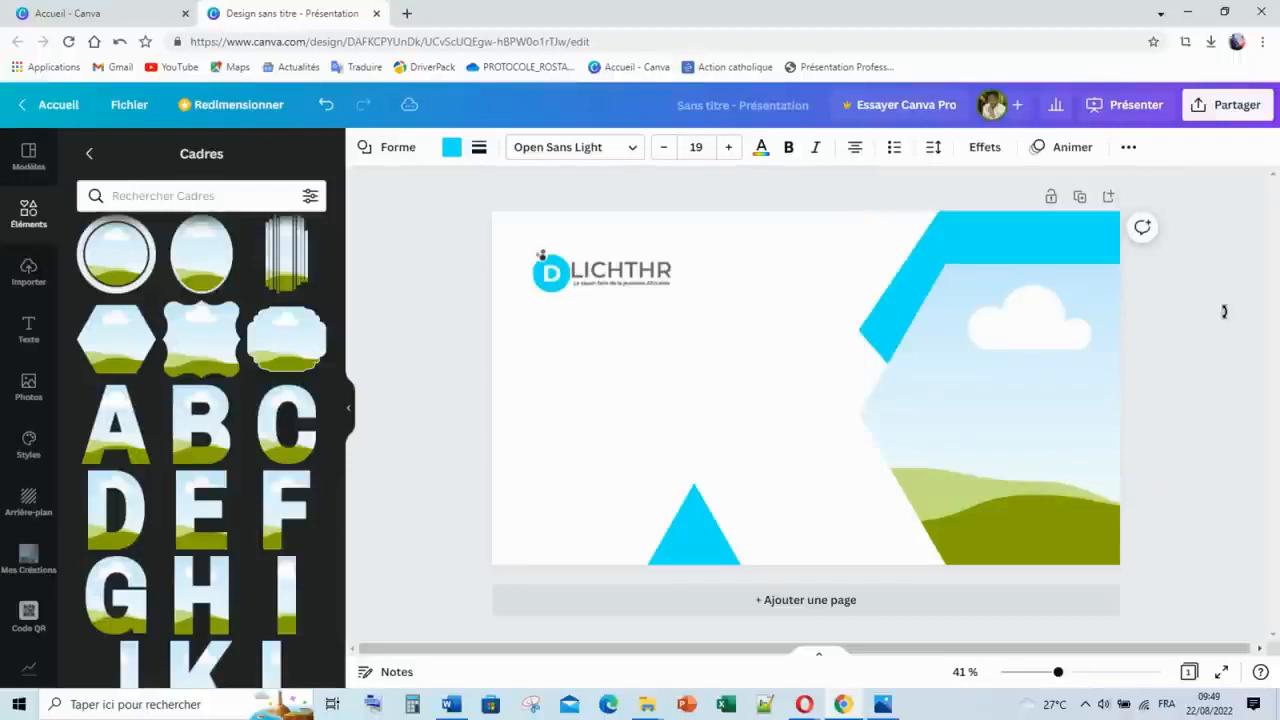
Nudge the hexagonal frame slightly to the right so more of the cyan pentagon shows along its left side.
{"action": "left_click", "coordinate": [1061, 401]}
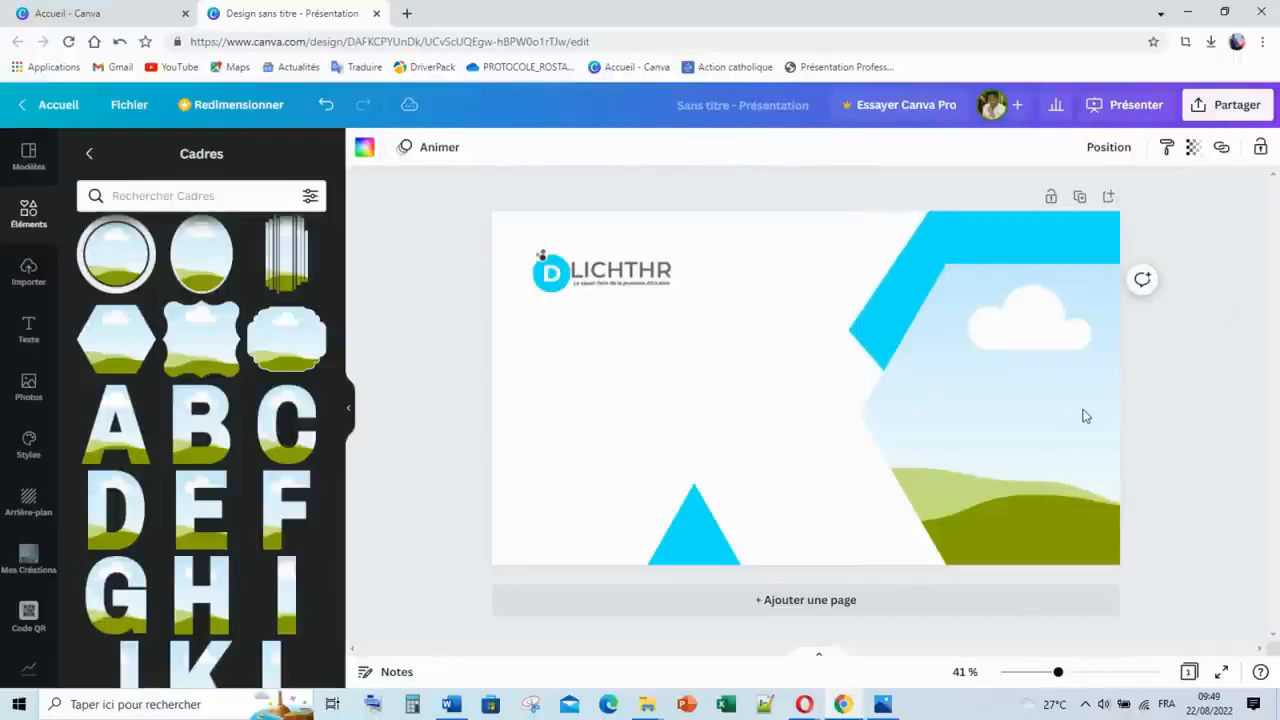
{"action": "key", "text": "Right"}
{"action": "key", "text": "Right"}
{"action": "key", "text": "Right"}
{"action": "key", "text": "Right"}
{"action": "key", "text": "Right"}
{"action": "key", "text": "Right"}
{"action": "key", "text": "Right"}
{"action": "key", "text": "Right"}
{"action": "key", "text": "Right"}
{"action": "key", "text": "Right"}
{"action": "key", "text": "Right"}
{"action": "key", "text": "Right"}
{"action": "key", "text": "Right"}
{"action": "key", "text": "Right"}
{"action": "key", "text": "Right"}
{"action": "key", "text": "Right"}
{"action": "key", "text": "Right"}
{"action": "key", "text": "Right"}
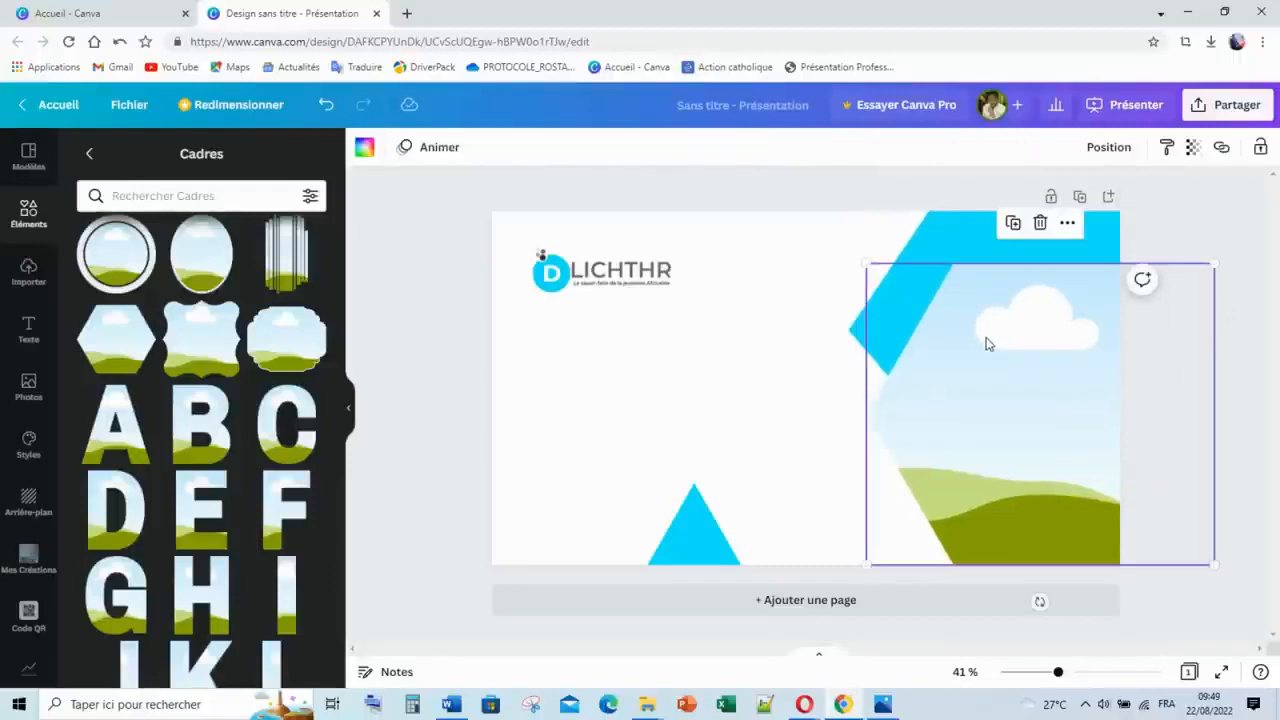
{"action": "left_click", "coordinate": [948, 244]}
{"action": "left_click", "coordinate": [1140, 351]}
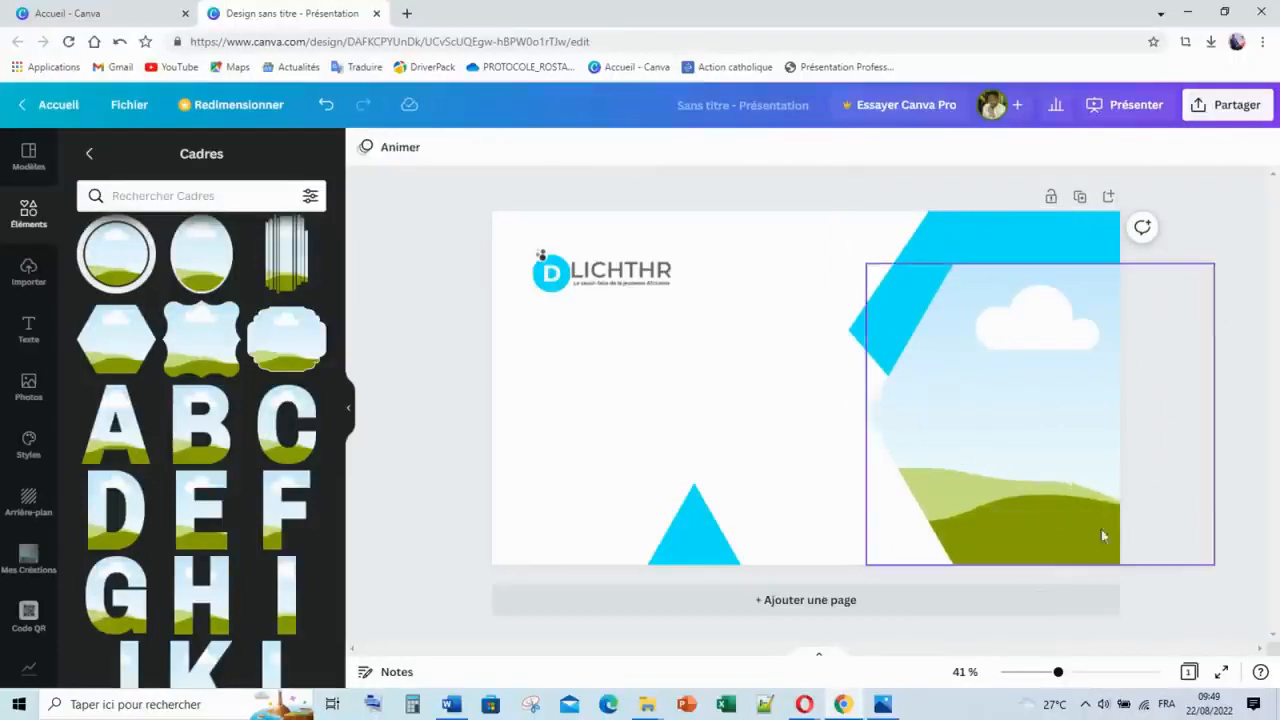
Recolour the cyan triangle with the darkest grey from the logo's photo colours and enlarge it to nearly twice its size.
{"action": "left_click", "coordinate": [696, 546]}
{"action": "left_click", "coordinate": [452, 148]}
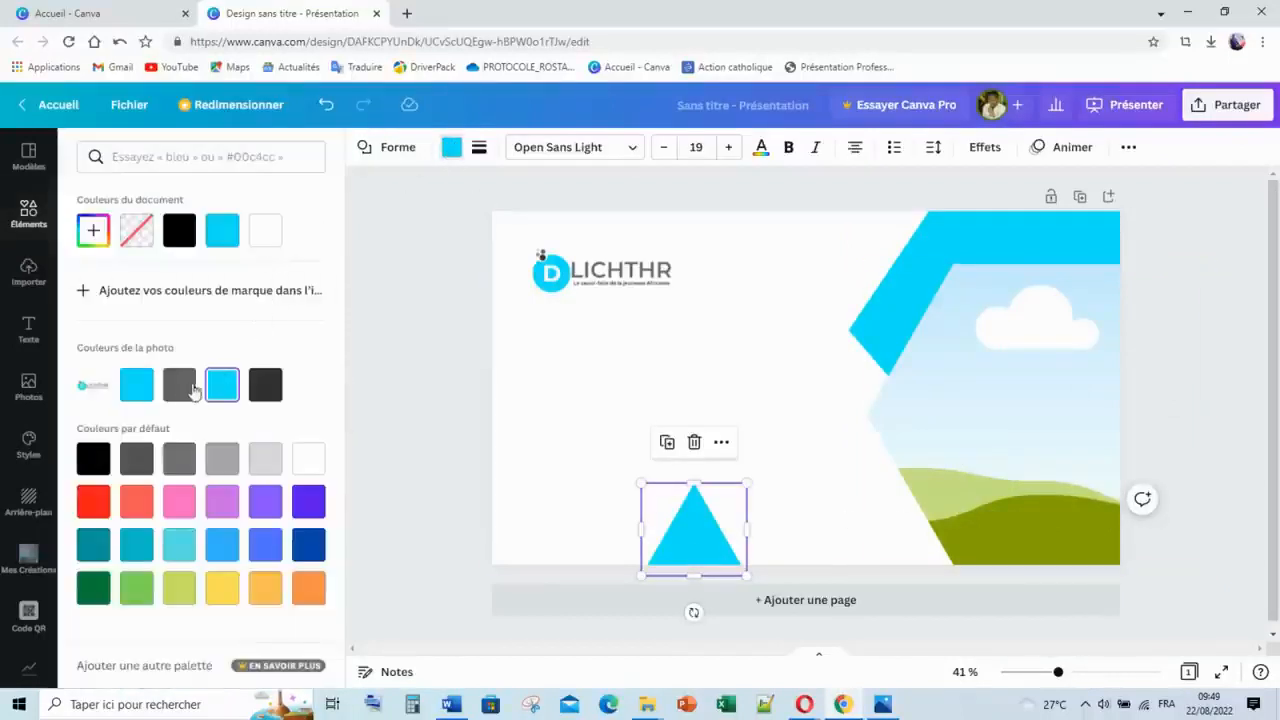
{"action": "left_click", "coordinate": [268, 390]}
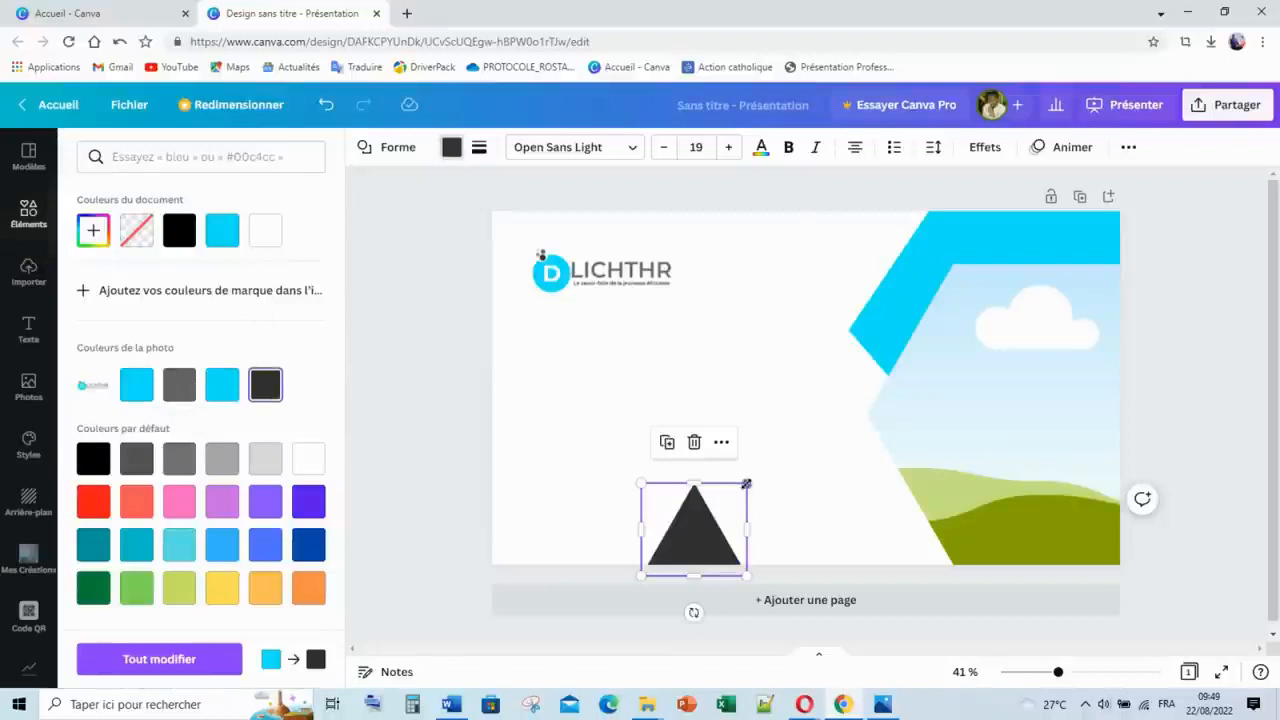
{"action": "left_click_drag", "start_coordinate": [746, 484], "coordinate": [826, 414]}
{"action": "left_click_drag", "start_coordinate": [806, 493], "coordinate": [863, 496]}
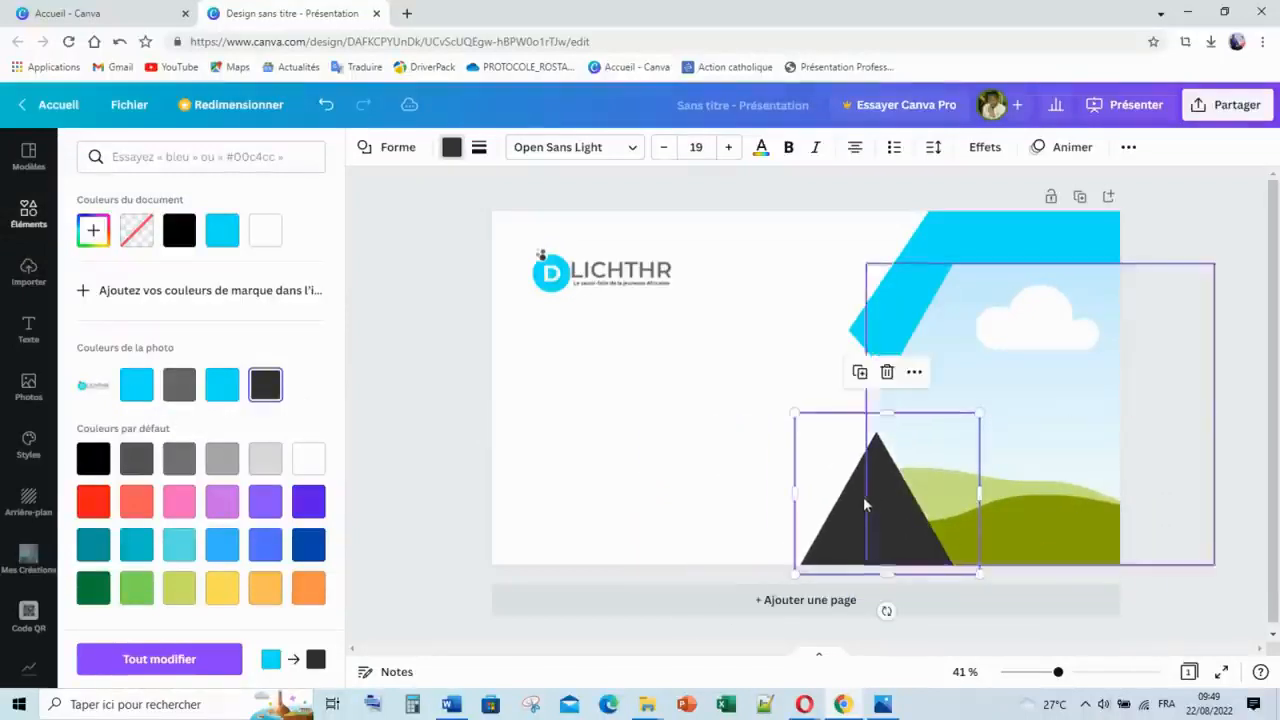
Bring the dark triangle to the front and place it over the hexagonal frame in the slide's lower-right corner, half past the right edge.
{"action": "right_click", "coordinate": [863, 496]}
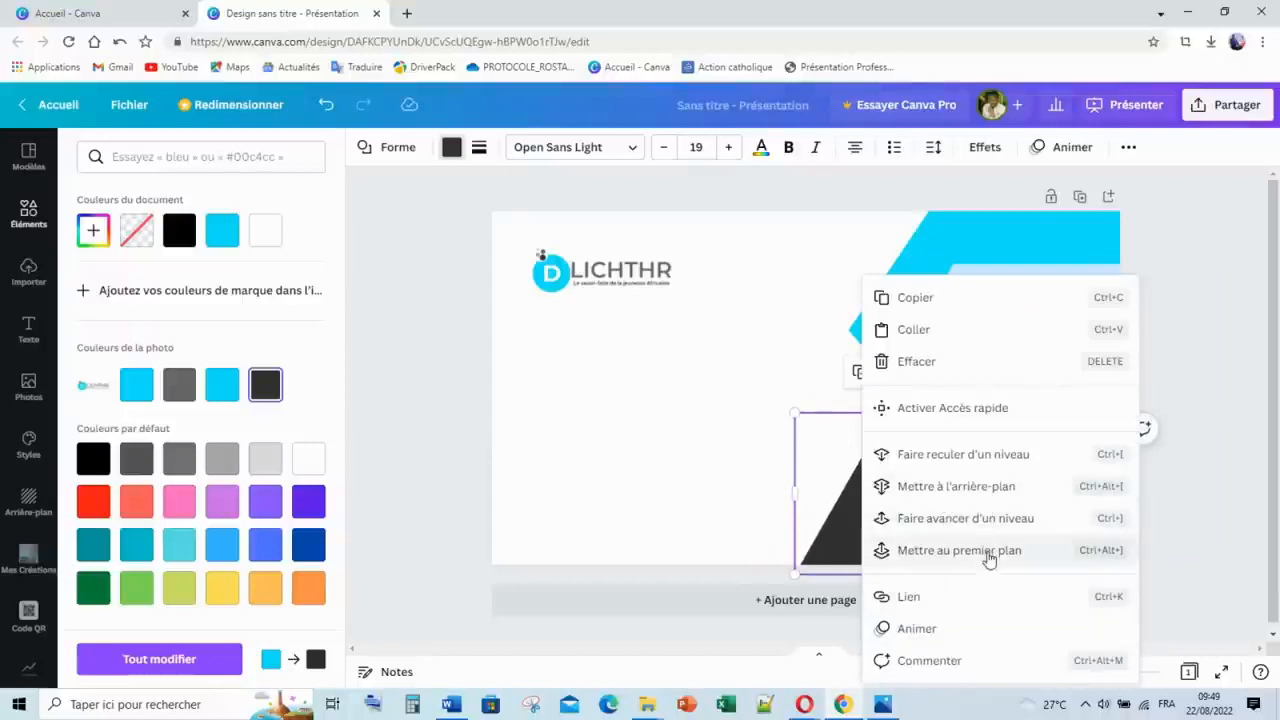
{"action": "left_click", "coordinate": [986, 553]}
{"action": "left_click_drag", "start_coordinate": [906, 523], "coordinate": [1109, 503]}
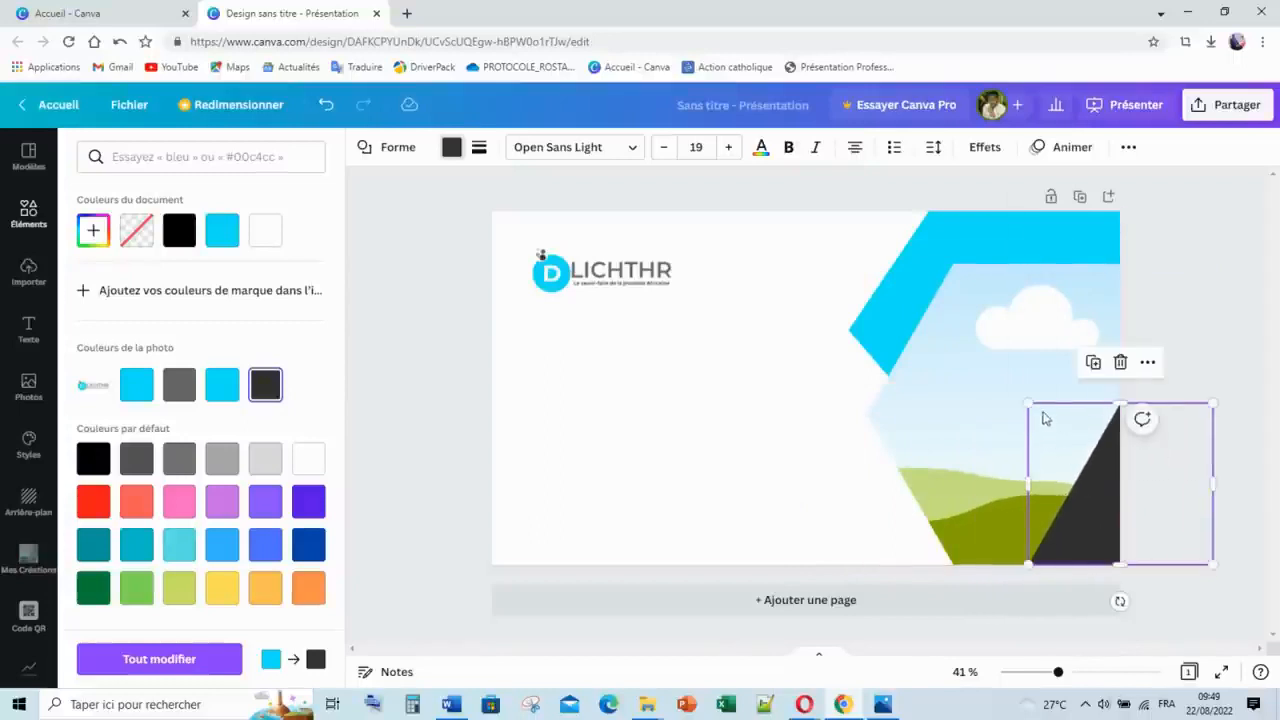
{"action": "left_click", "coordinate": [740, 493]}
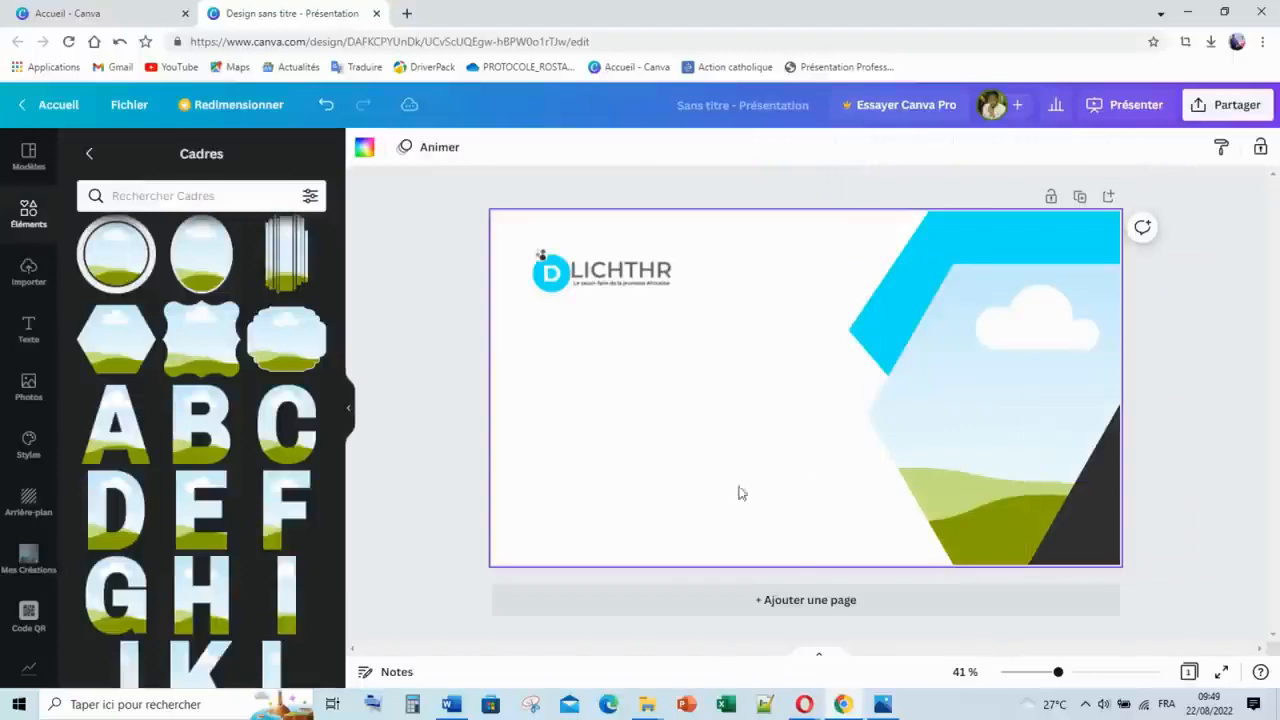
{"action": "left_click", "coordinate": [1213, 408]}
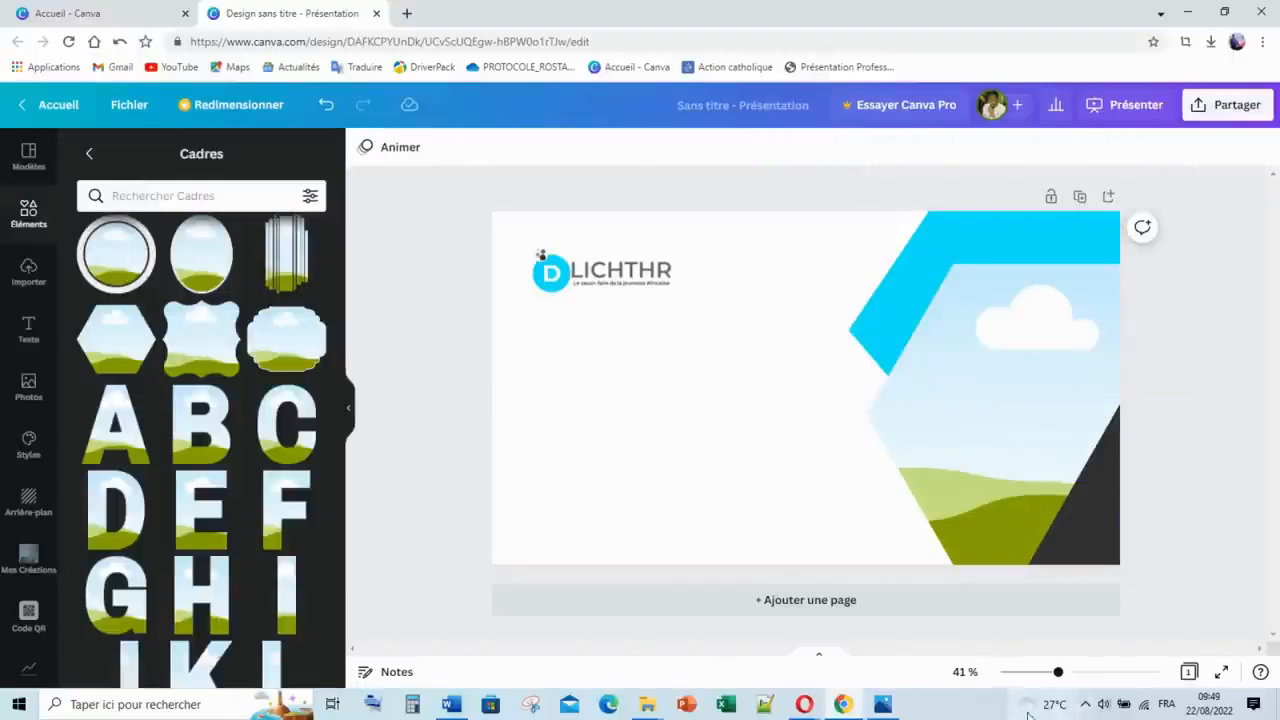
Check the cover title in the reference 1.png and add a title text reading "CONSTRUISONS" to the slide.
{"action": "left_click", "coordinate": [883, 704]}
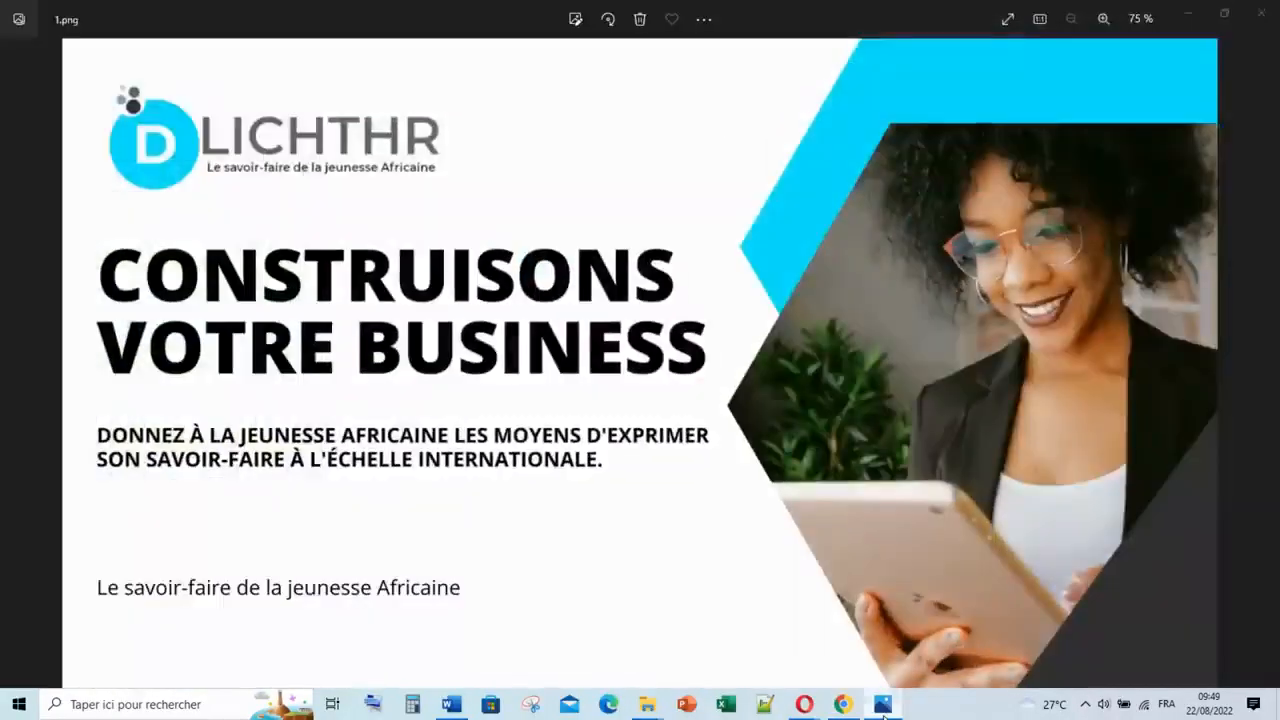
{"action": "left_click", "coordinate": [882, 708]}
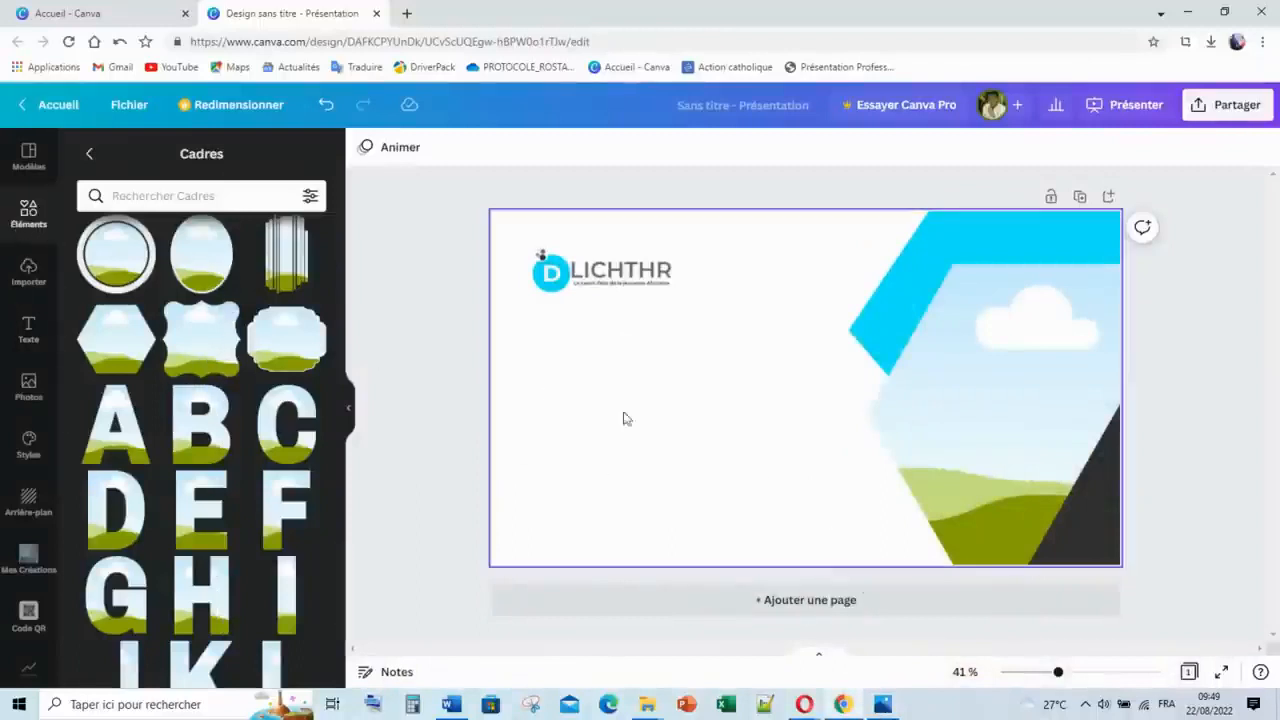
{"action": "scroll", "coordinate": [186, 473], "scroll_direction": "down", "scroll_amount": 10}
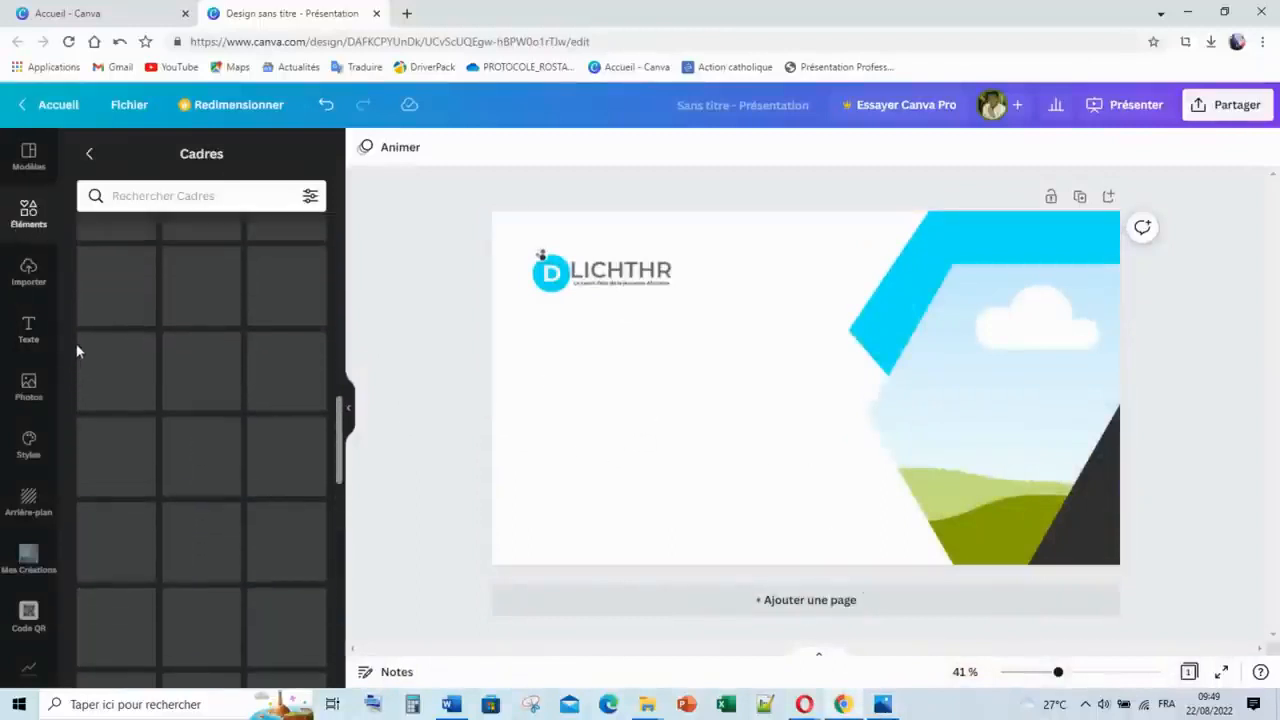
{"action": "left_click", "coordinate": [26, 336]}
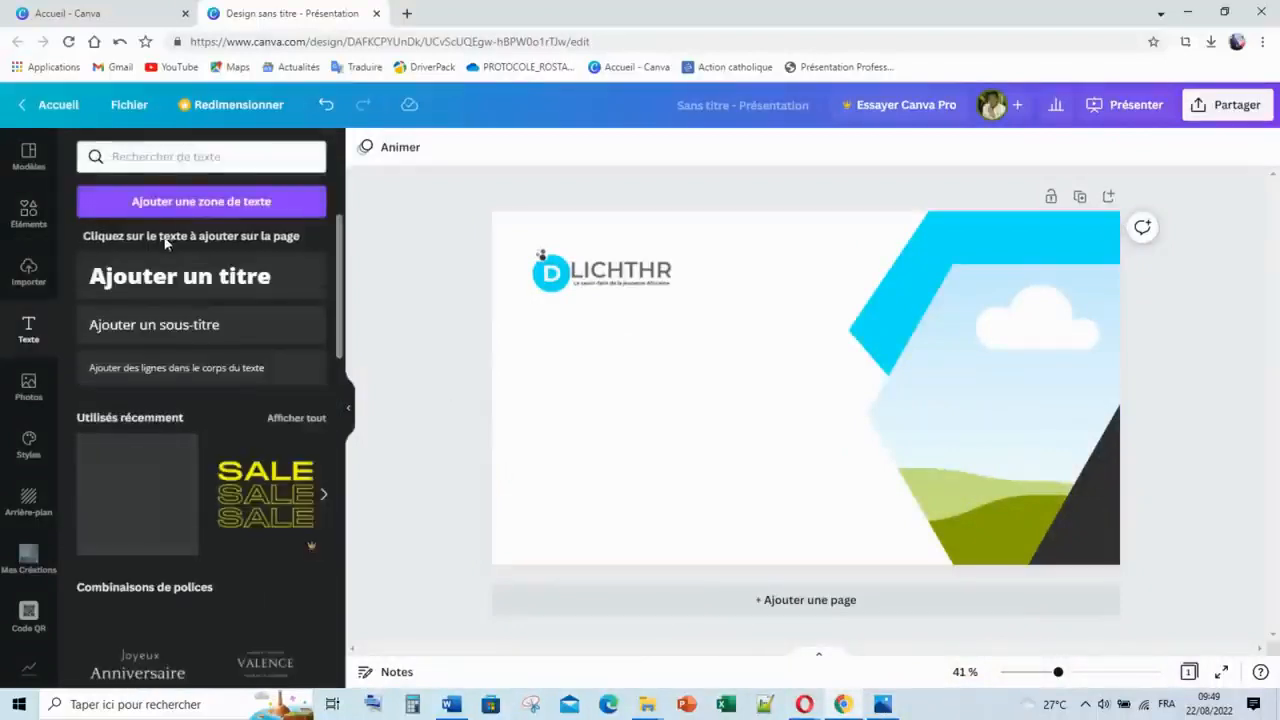
{"action": "left_click", "coordinate": [190, 287]}
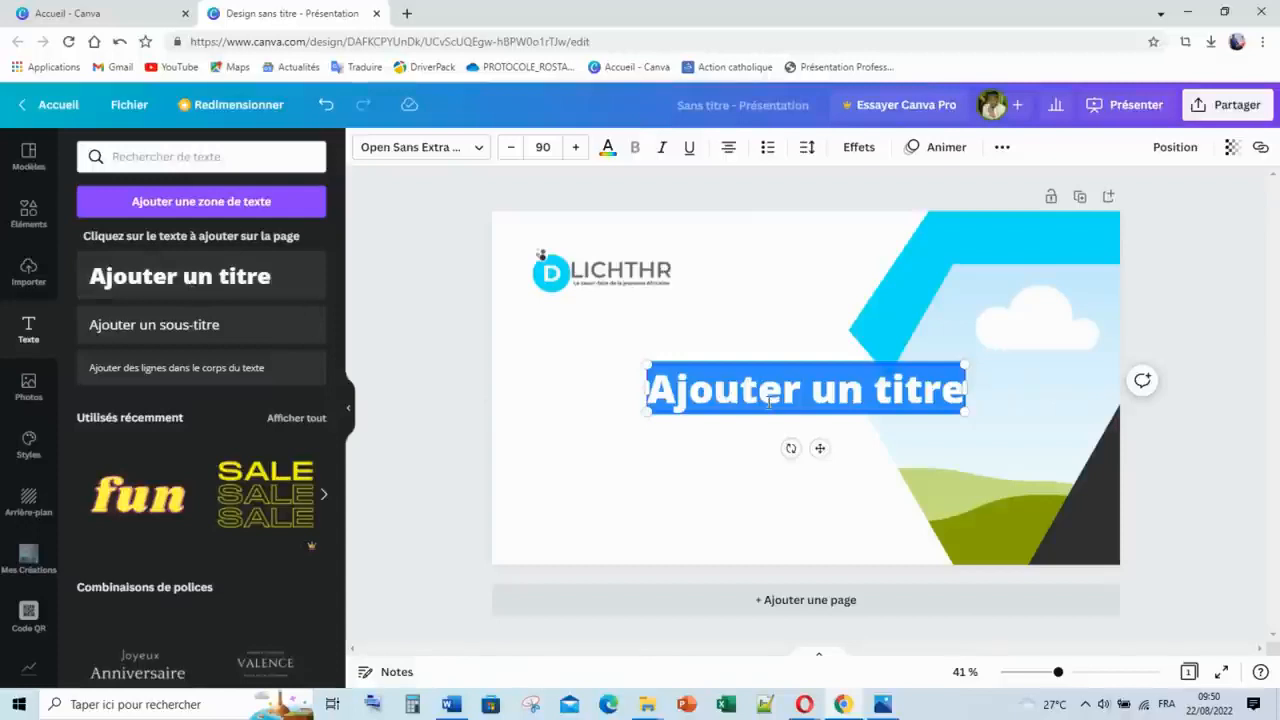
{"action": "type", "text": "V"}
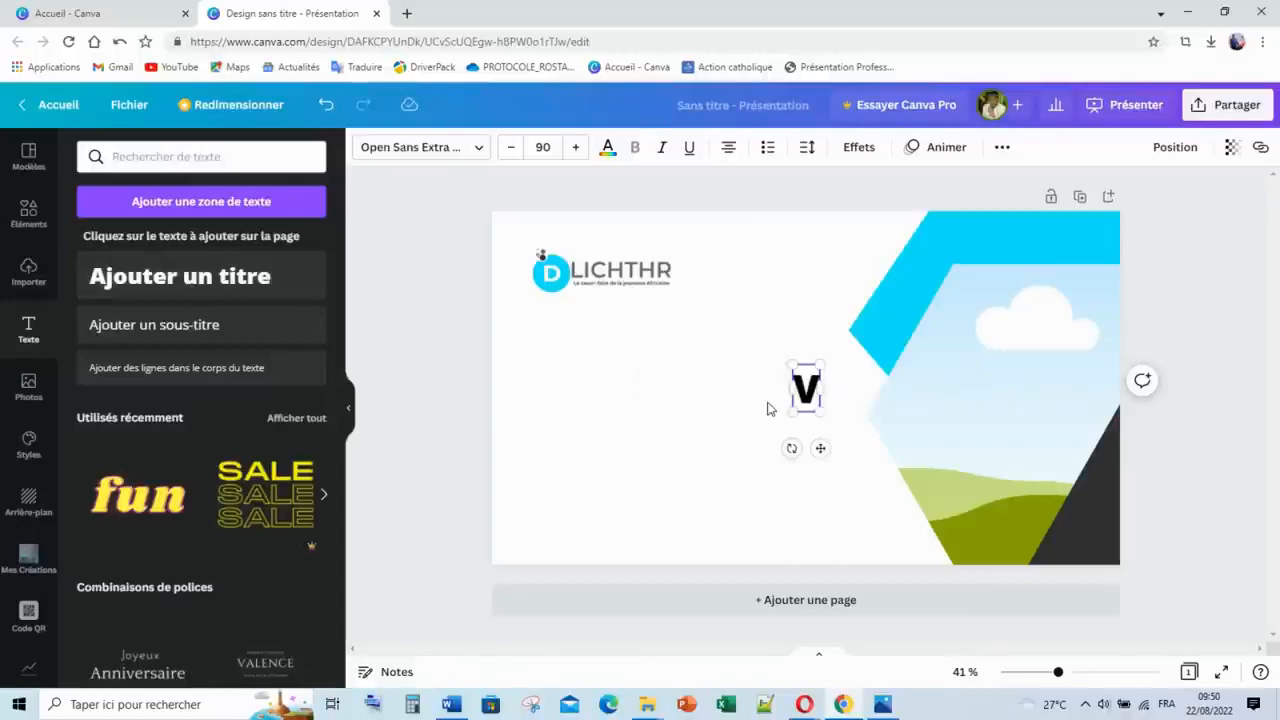
{"action": "key", "text": "BackSpace"}
{"action": "type", "text": "CONS"}
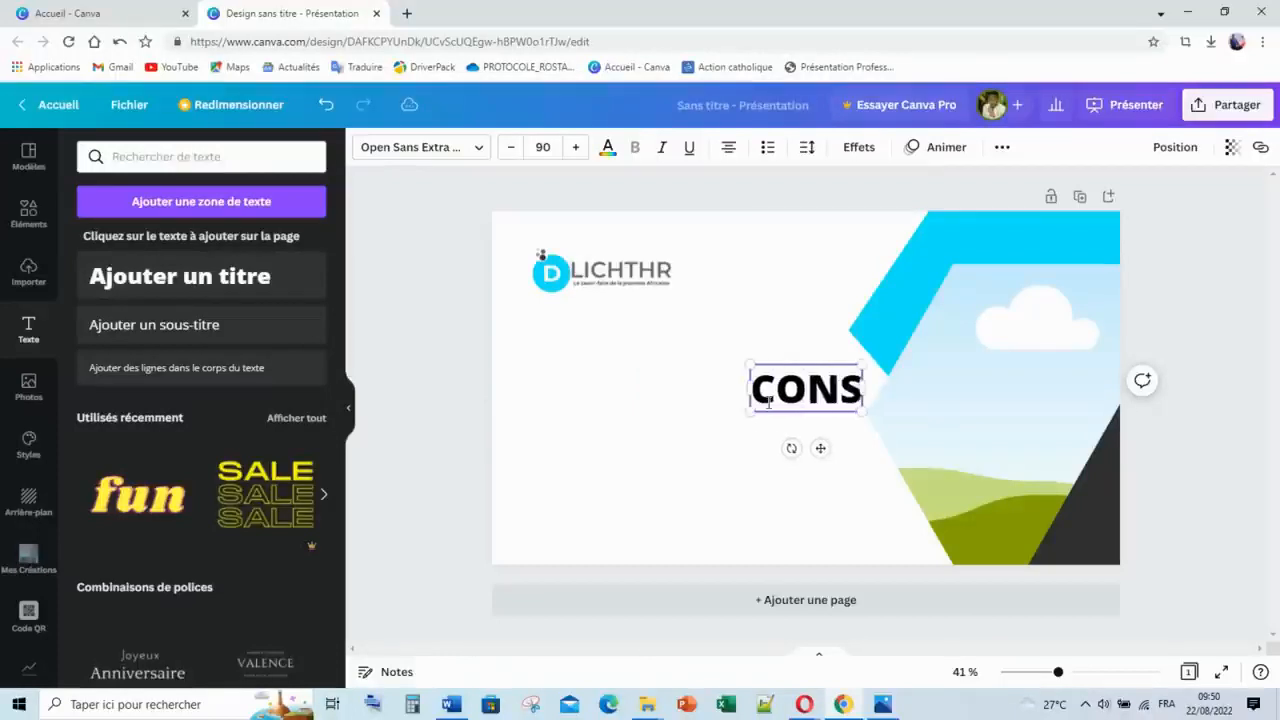
{"action": "type", "text": "TRUISONS"}
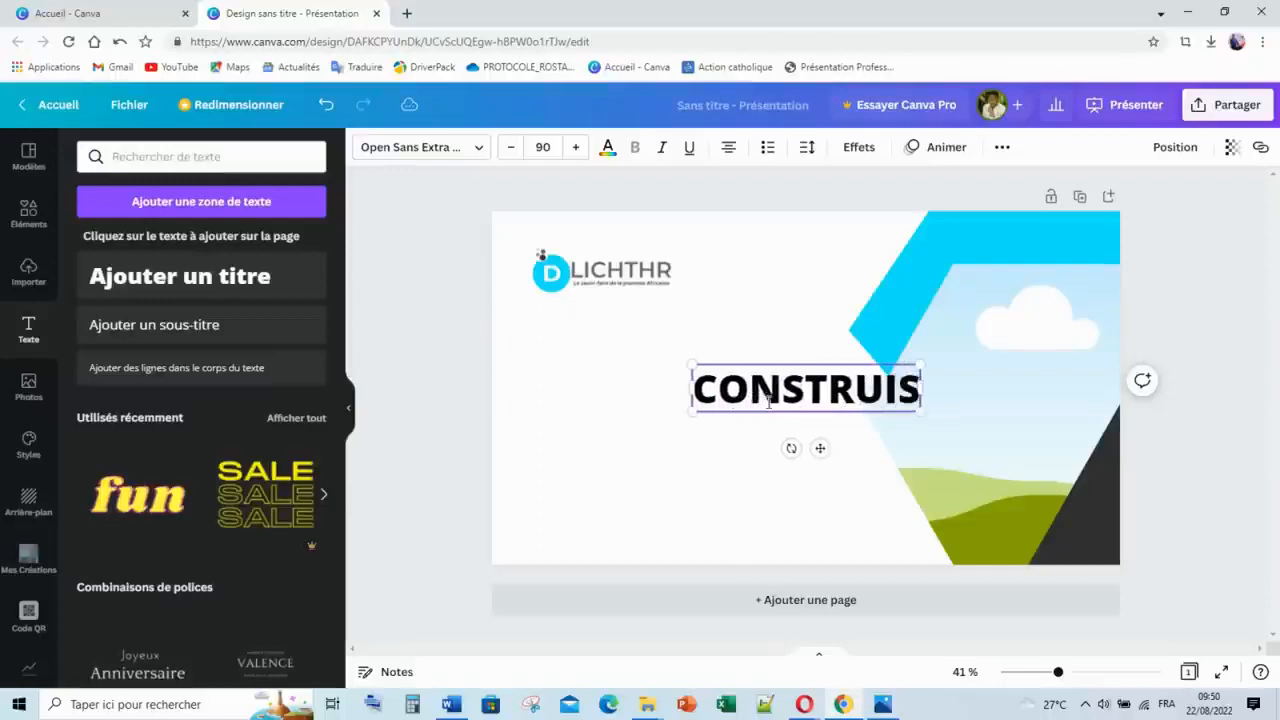
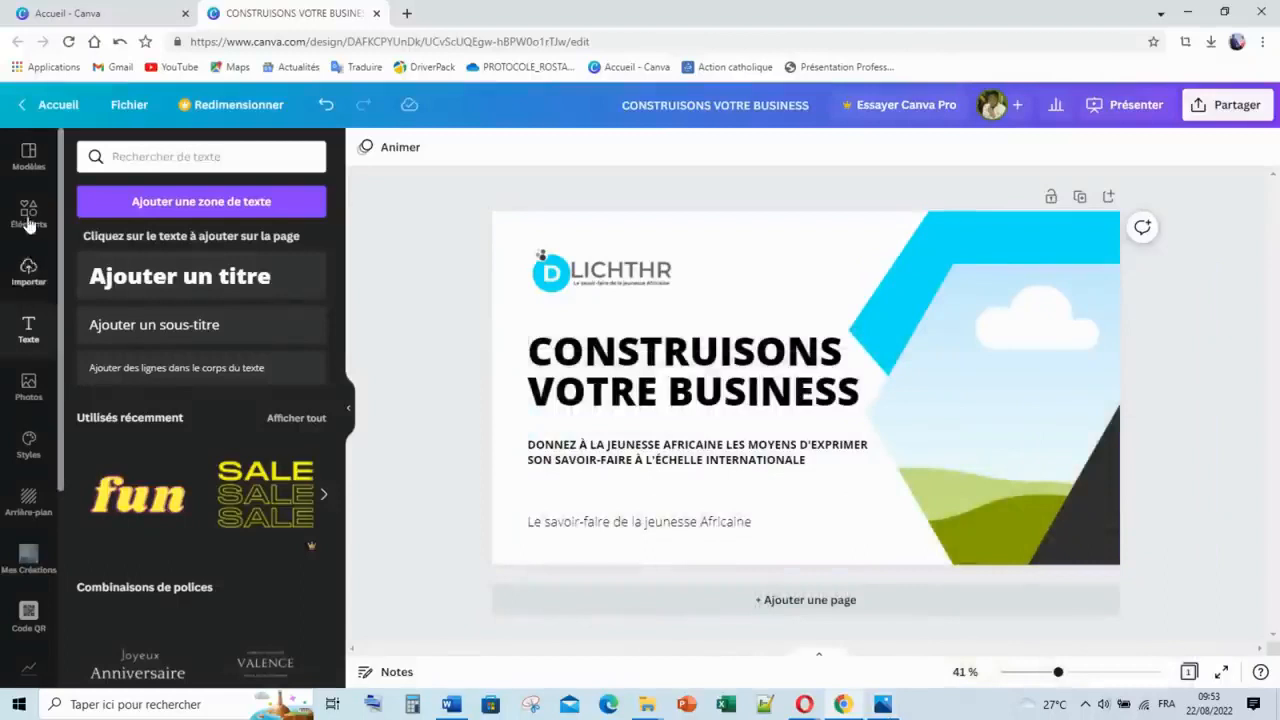
Search the elements library for "Femme noir au bureau" and restrict the results to photos.
{"action": "left_click", "coordinate": [28, 212]}
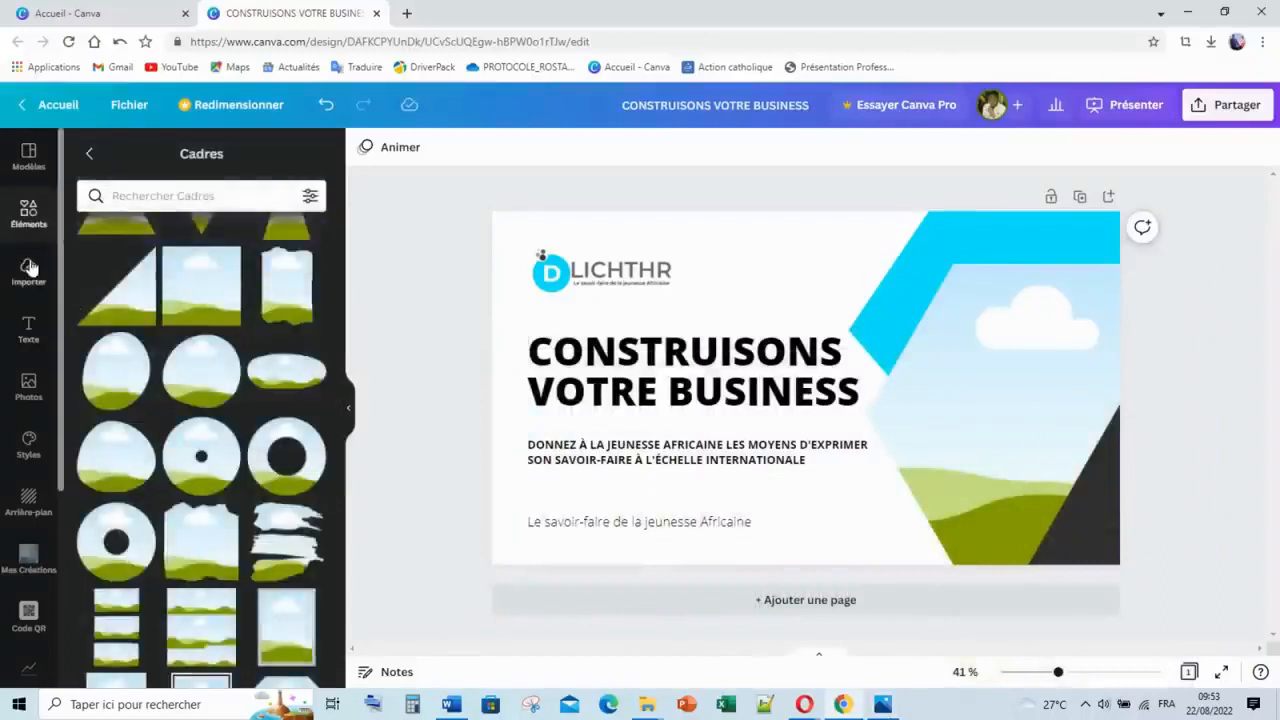
{"action": "left_click", "coordinate": [90, 155]}
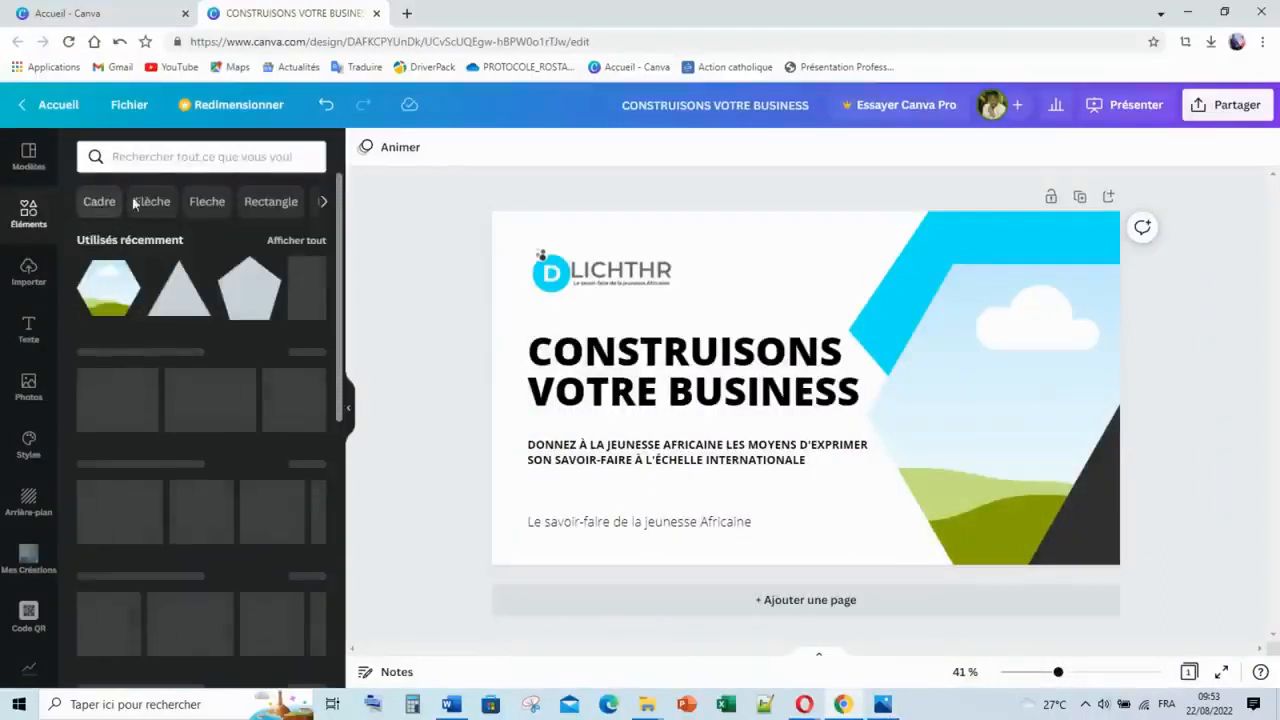
{"action": "left_click", "coordinate": [160, 156]}
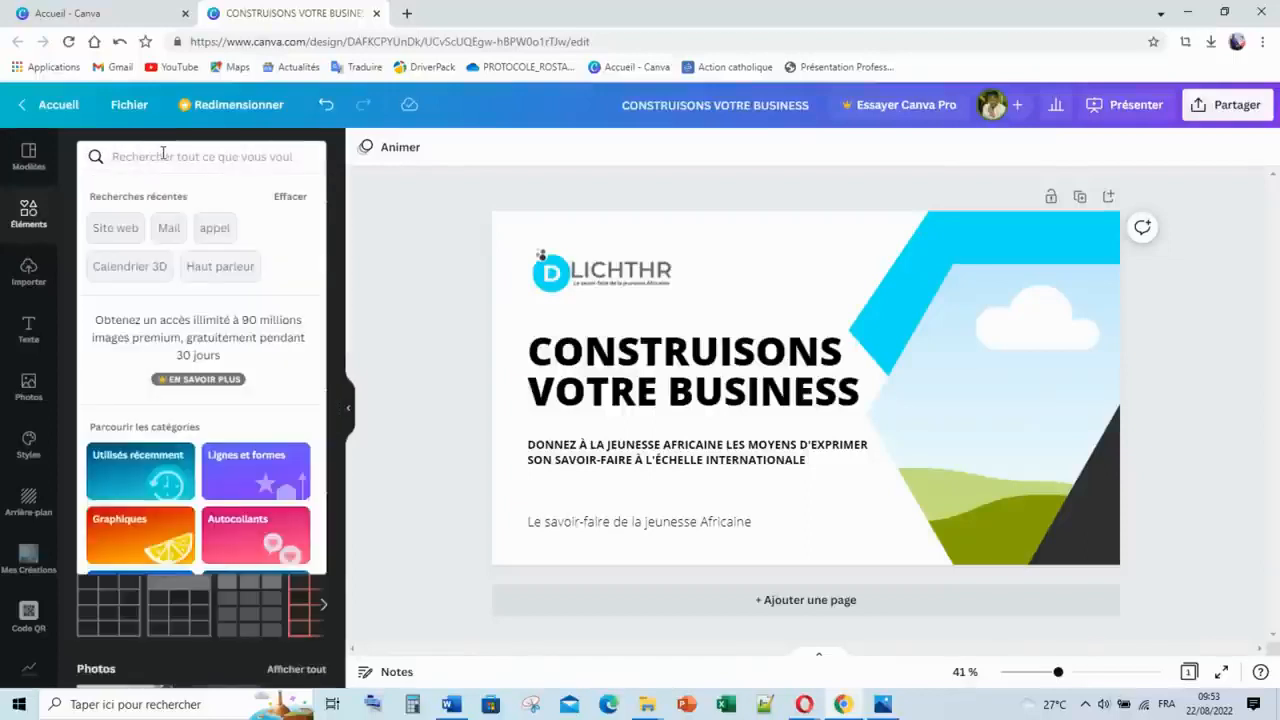
{"action": "type", "text": "Femm"}
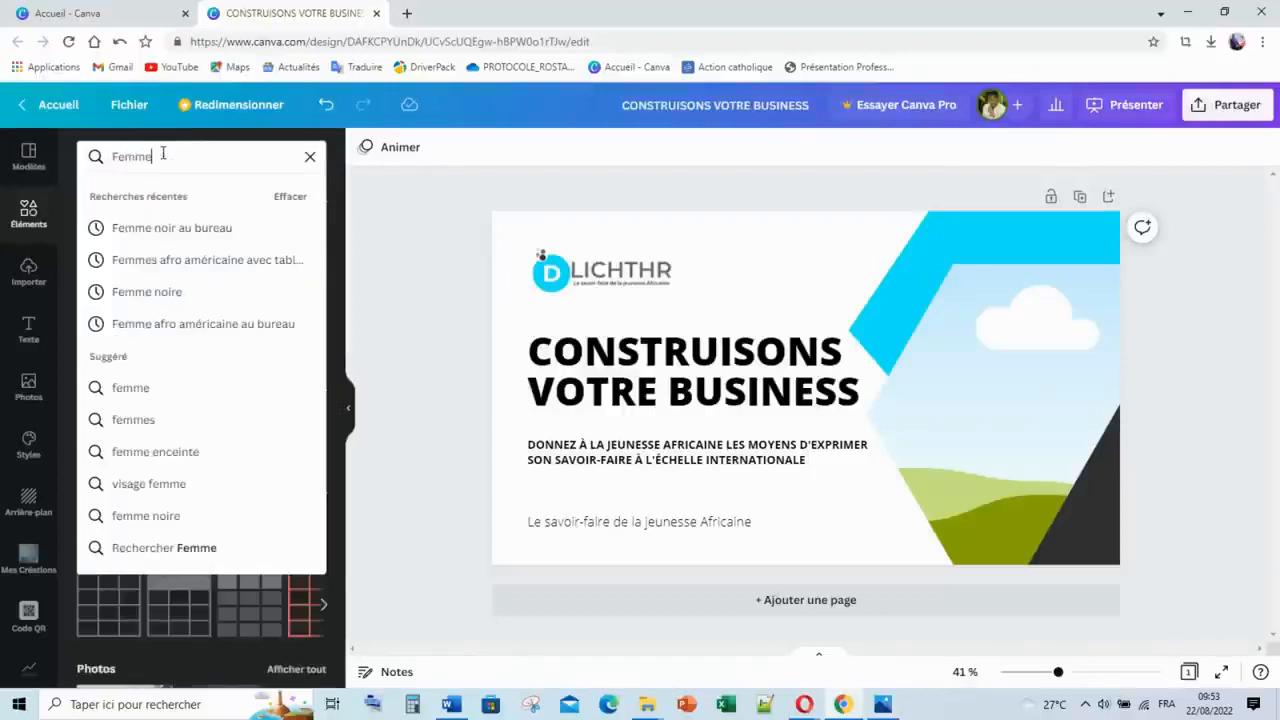
{"action": "type", "text": "e"}
{"action": "left_click", "coordinate": [178, 228]}
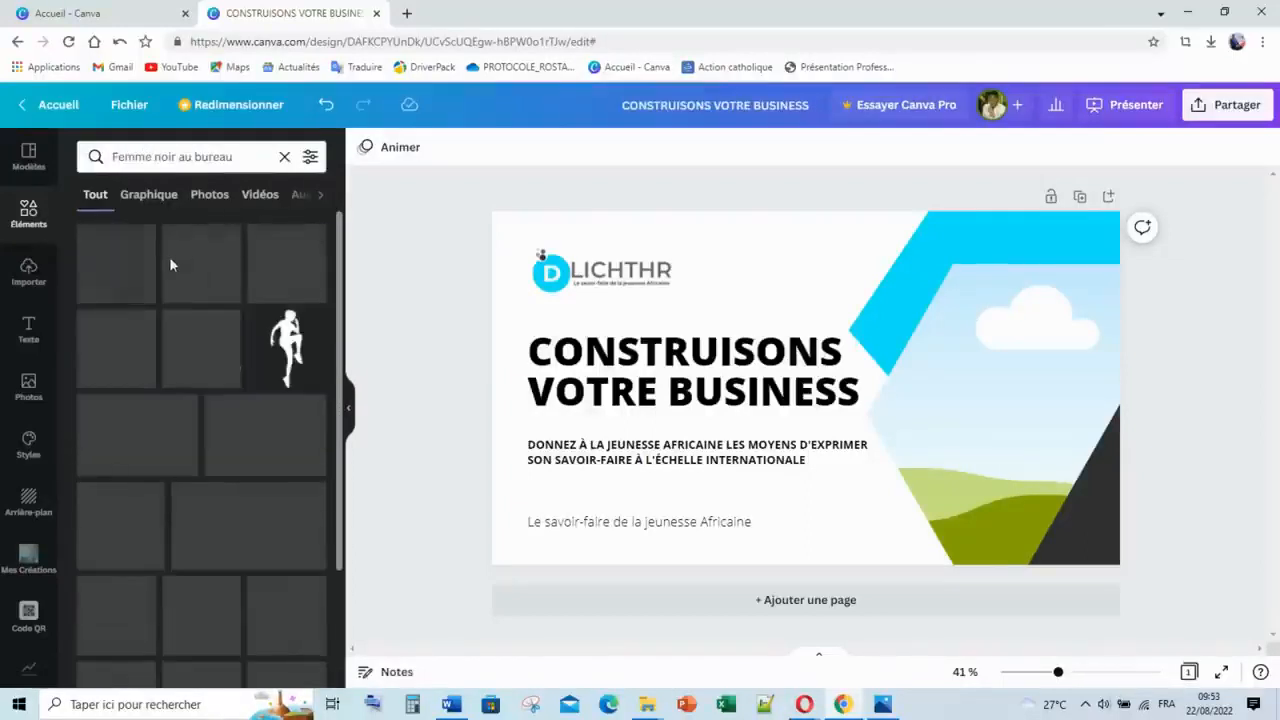
{"action": "left_click", "coordinate": [146, 194]}
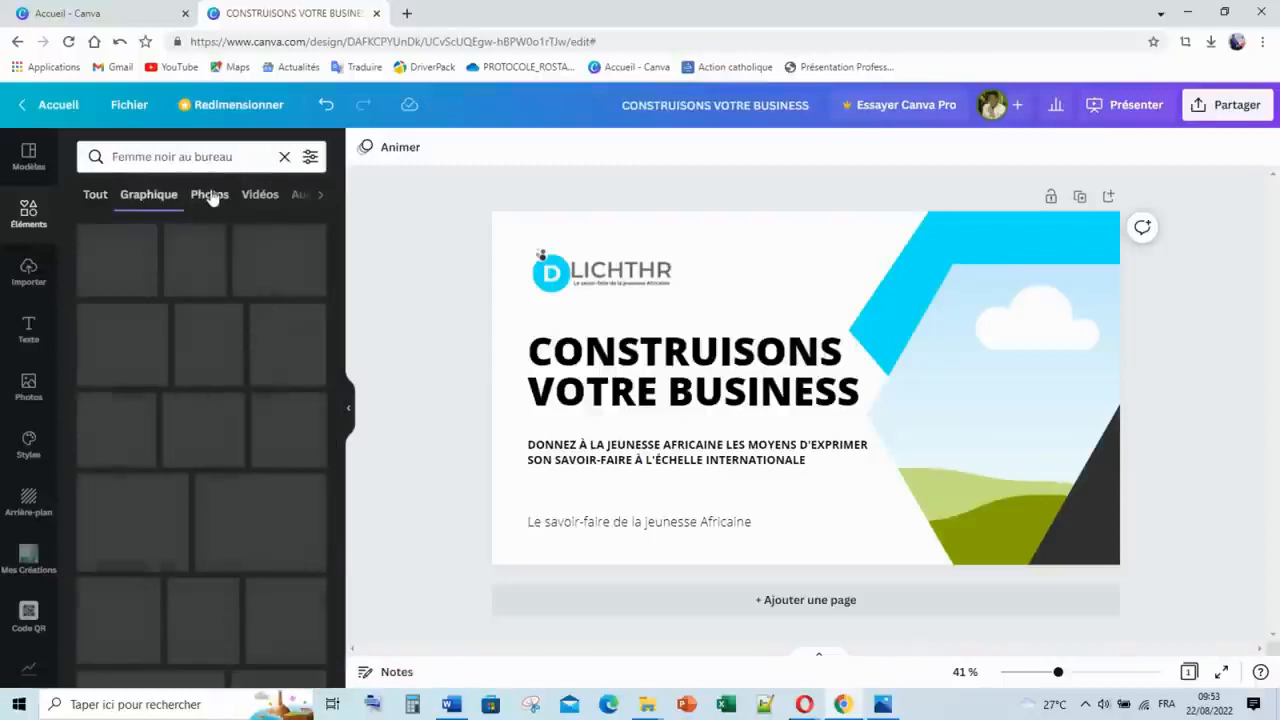
{"action": "left_click", "coordinate": [210, 195]}
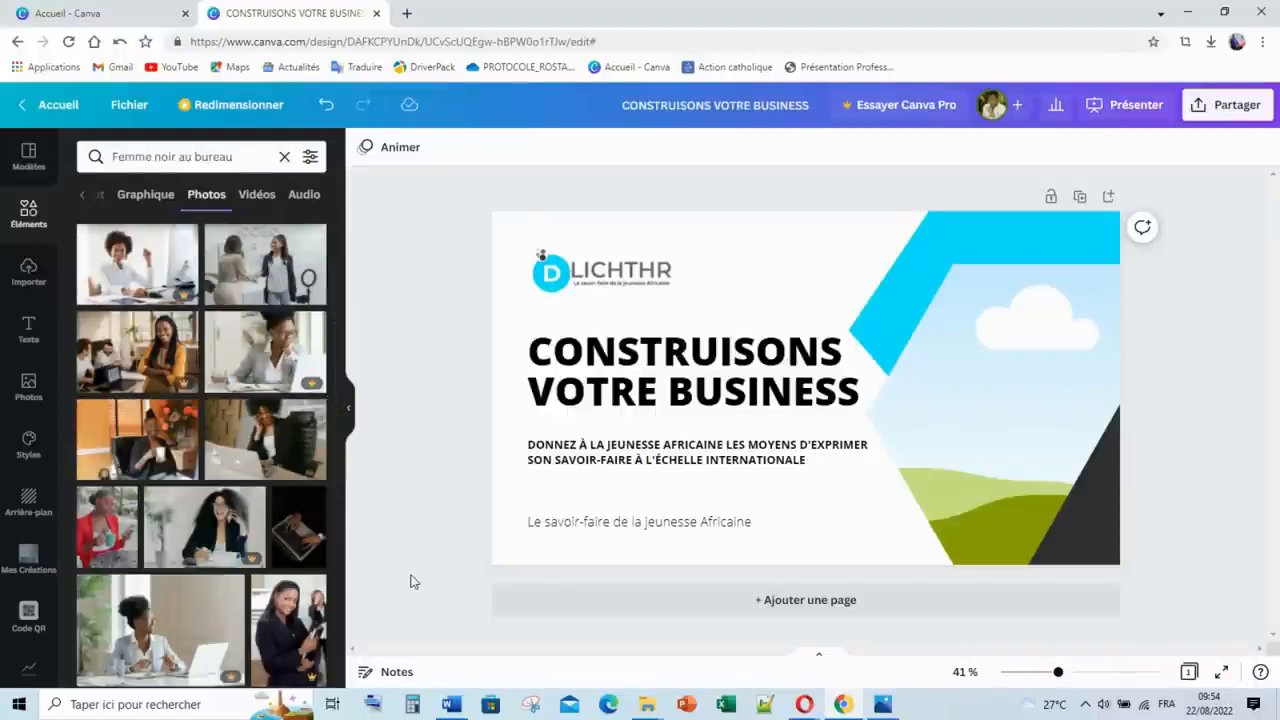
Check the photo used in the reference 1.png and add the matching picture of the woman holding a tablet.
{"action": "left_click", "coordinate": [882, 704]}
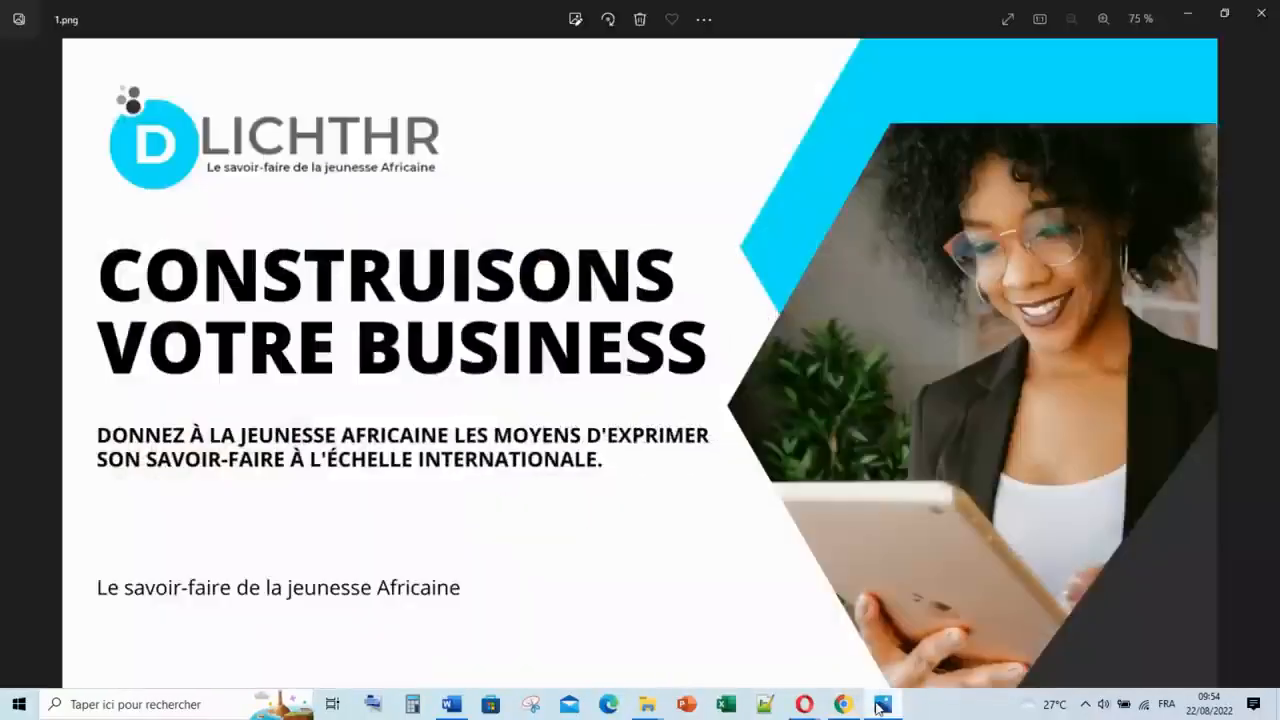
{"action": "left_click", "coordinate": [878, 706]}
{"action": "scroll", "coordinate": [208, 512], "scroll_direction": "down", "scroll_amount": 5}
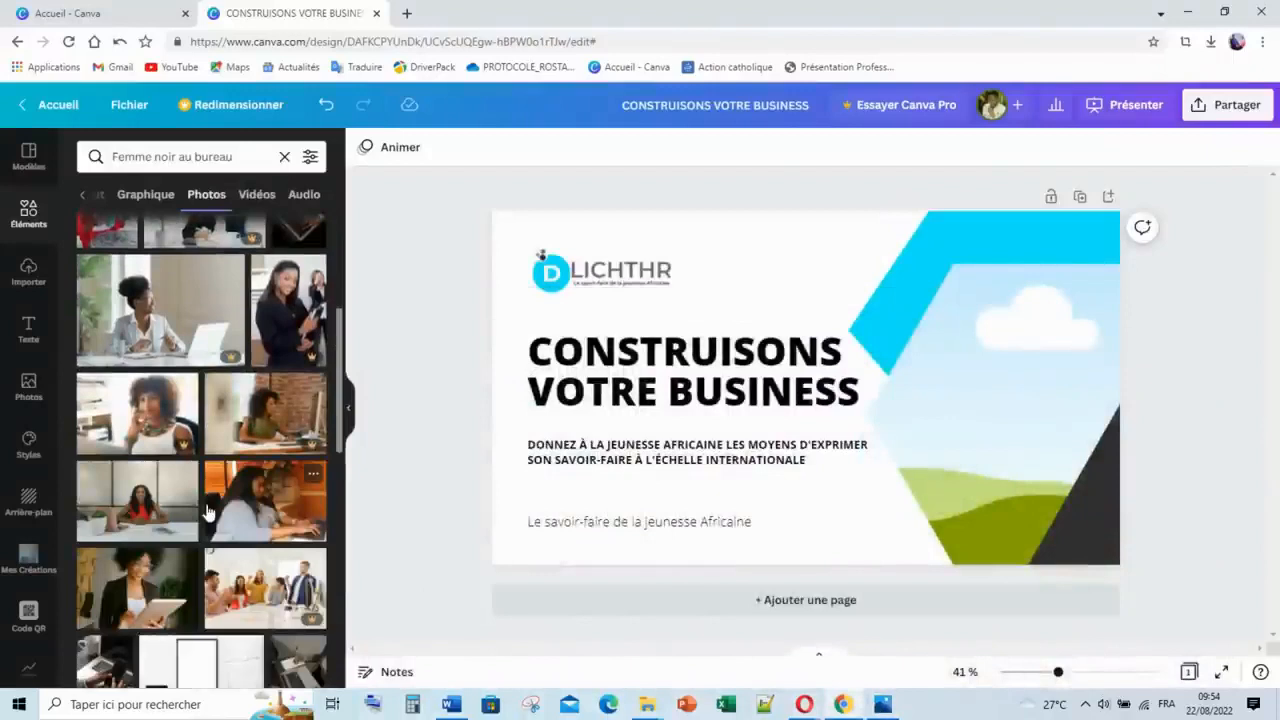
{"action": "left_click", "coordinate": [145, 610]}
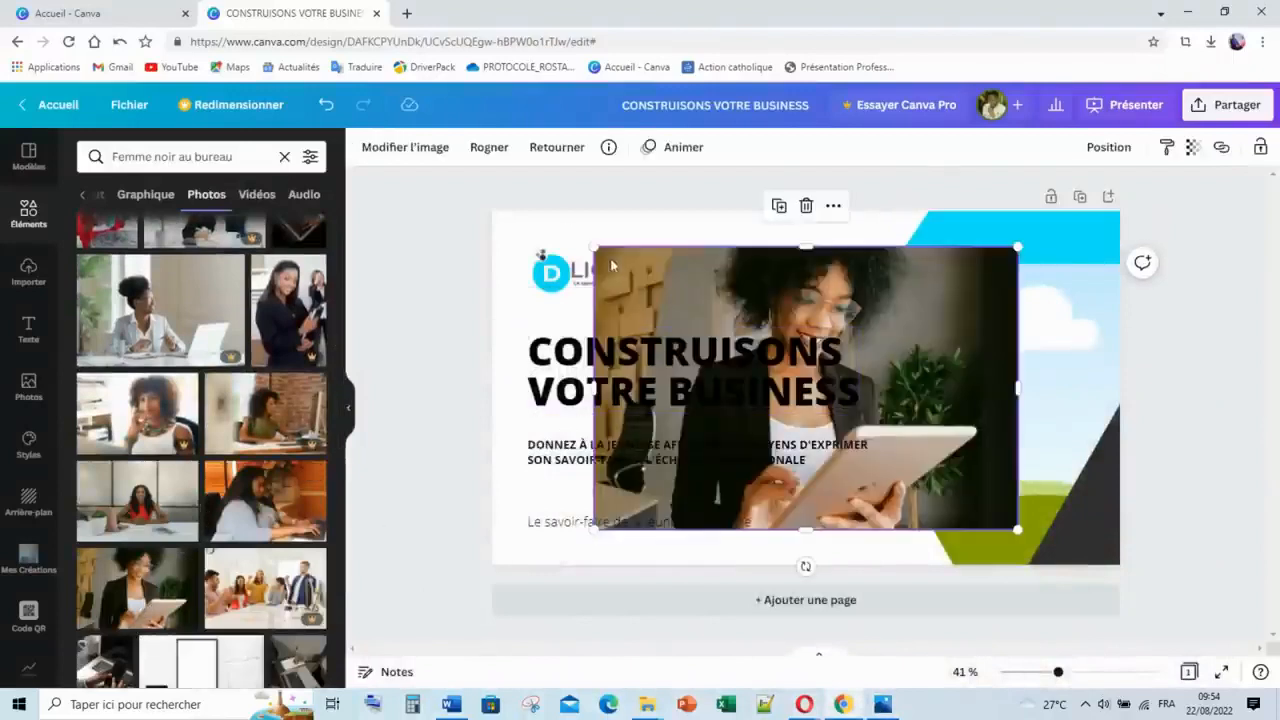
Flip the woman's photo horizontally and place it inside the hexagonal frame on the cover slide.
{"action": "left_click", "coordinate": [557, 147]}
{"action": "left_click", "coordinate": [600, 189]}
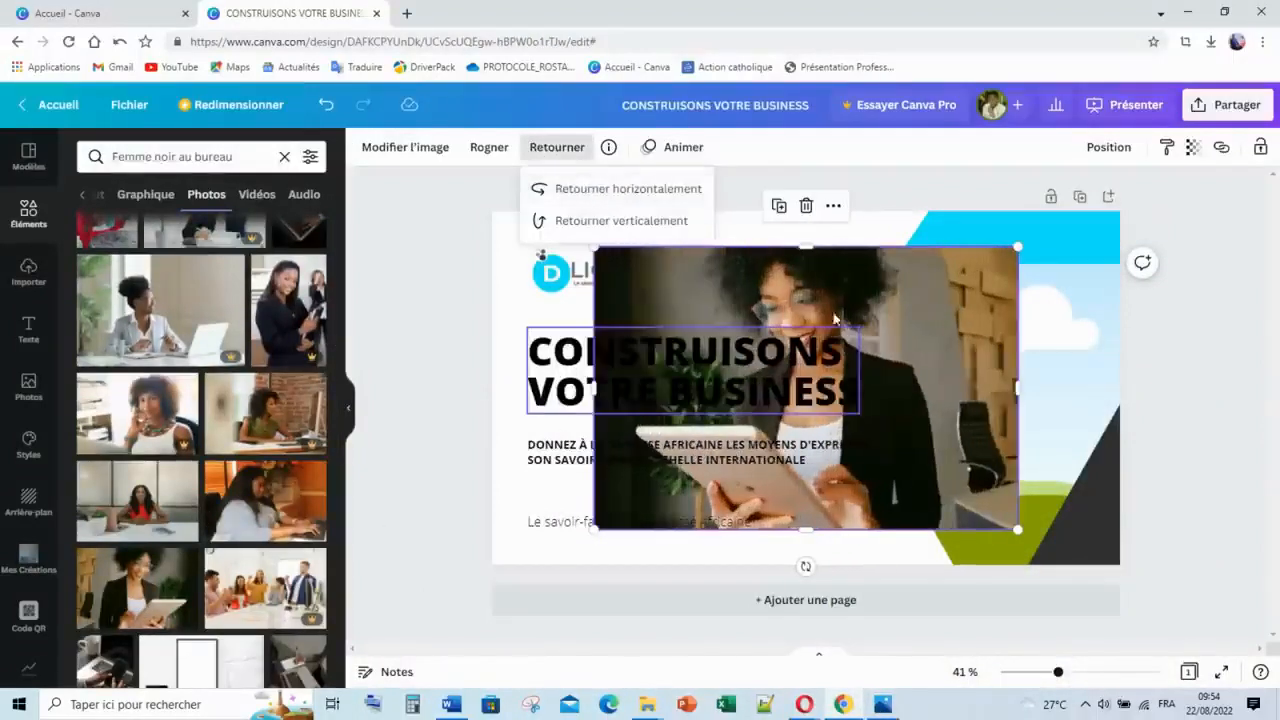
{"action": "left_click_drag", "start_coordinate": [667, 283], "coordinate": [1112, 304]}
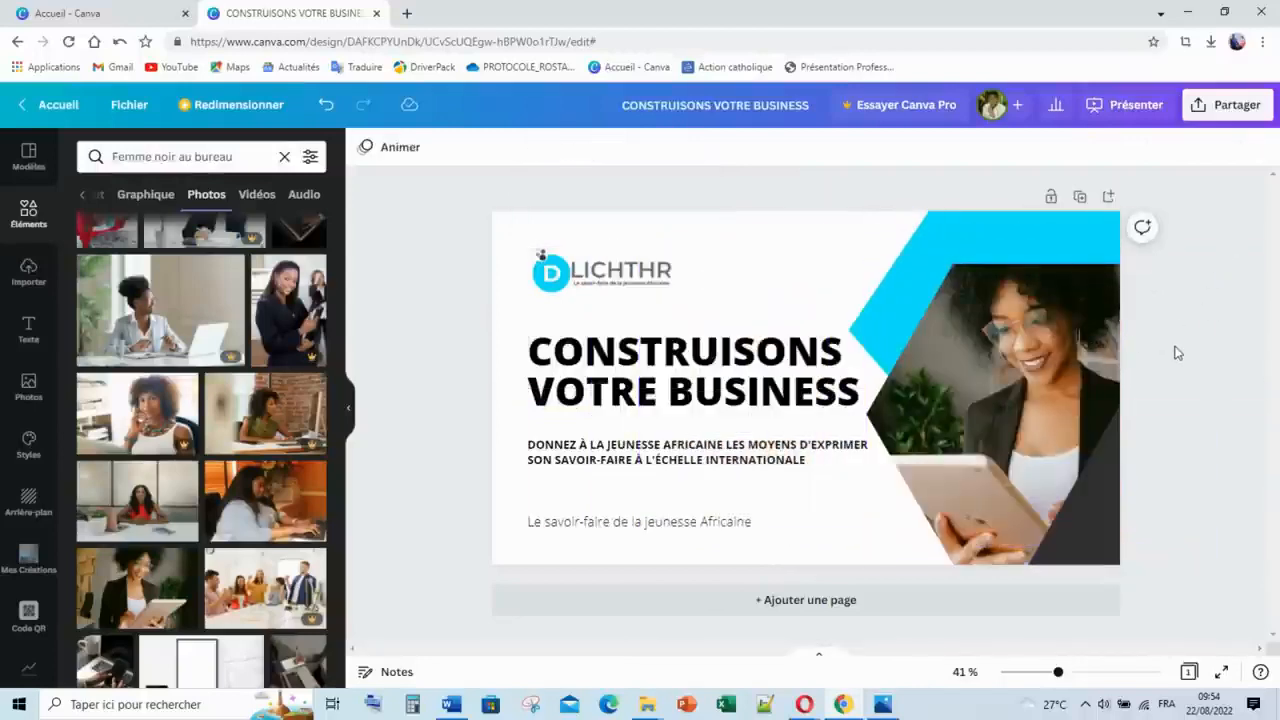
{"action": "left_click", "coordinate": [350, 416]}
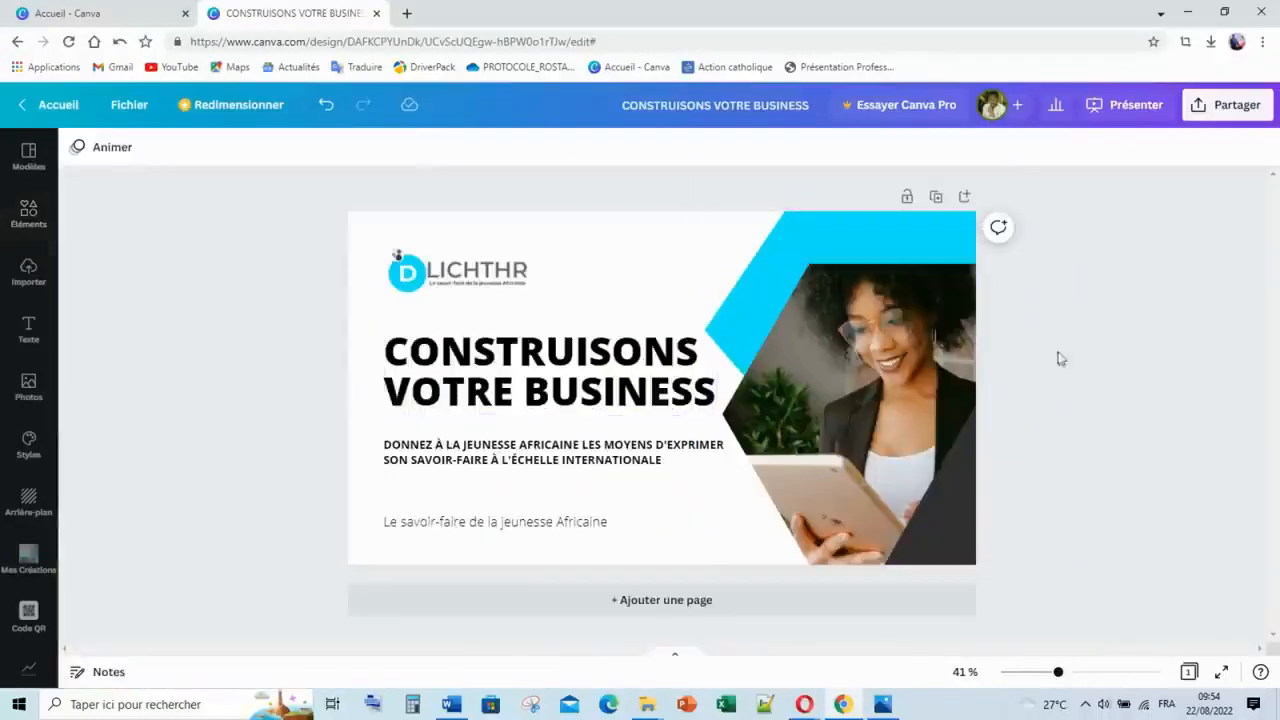
Apply the Balayage animation to all elements of the cover slide together.
{"action": "left_click_drag", "start_coordinate": [242, 239], "coordinate": [1089, 552]}
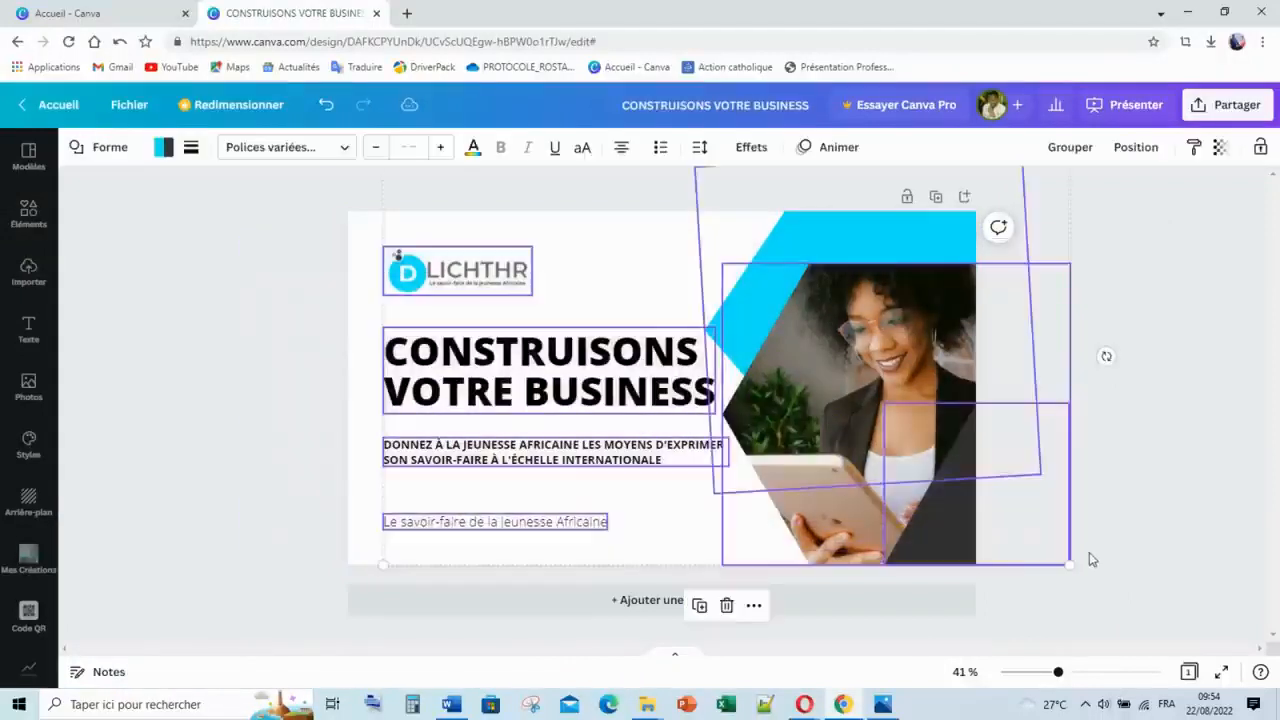
{"action": "left_click", "coordinate": [852, 152]}
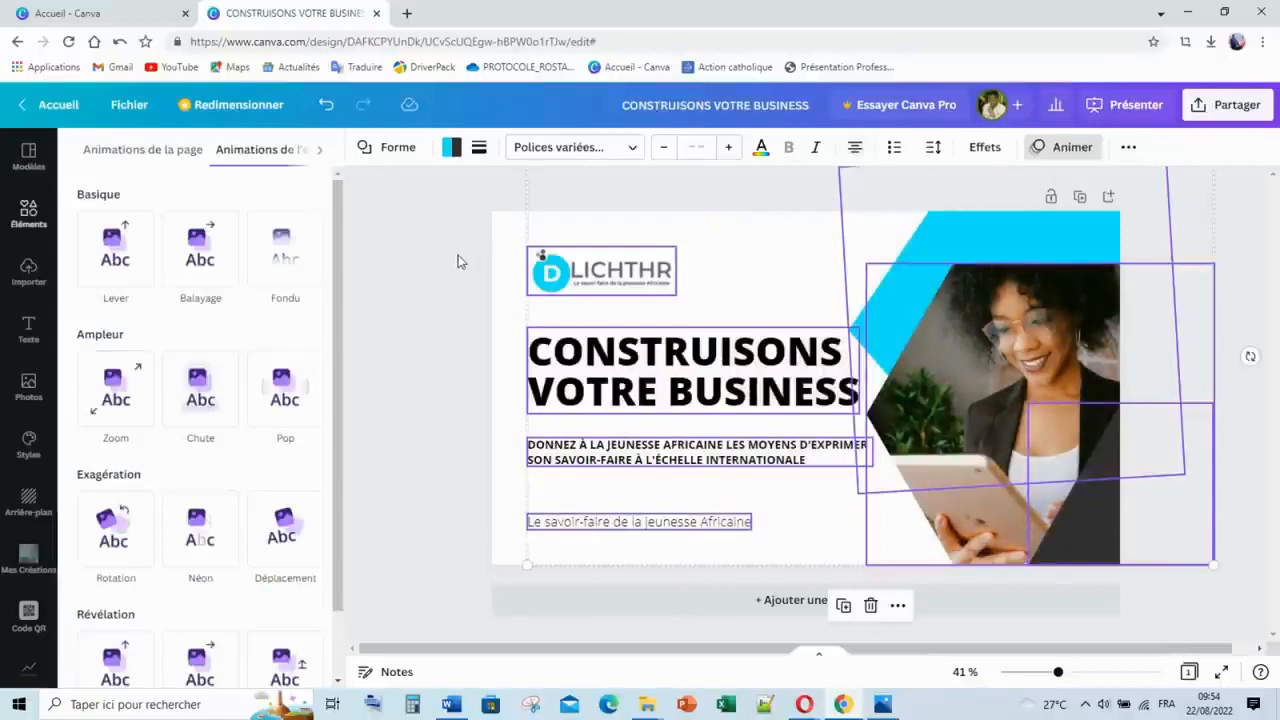
{"action": "left_click", "coordinate": [206, 262]}
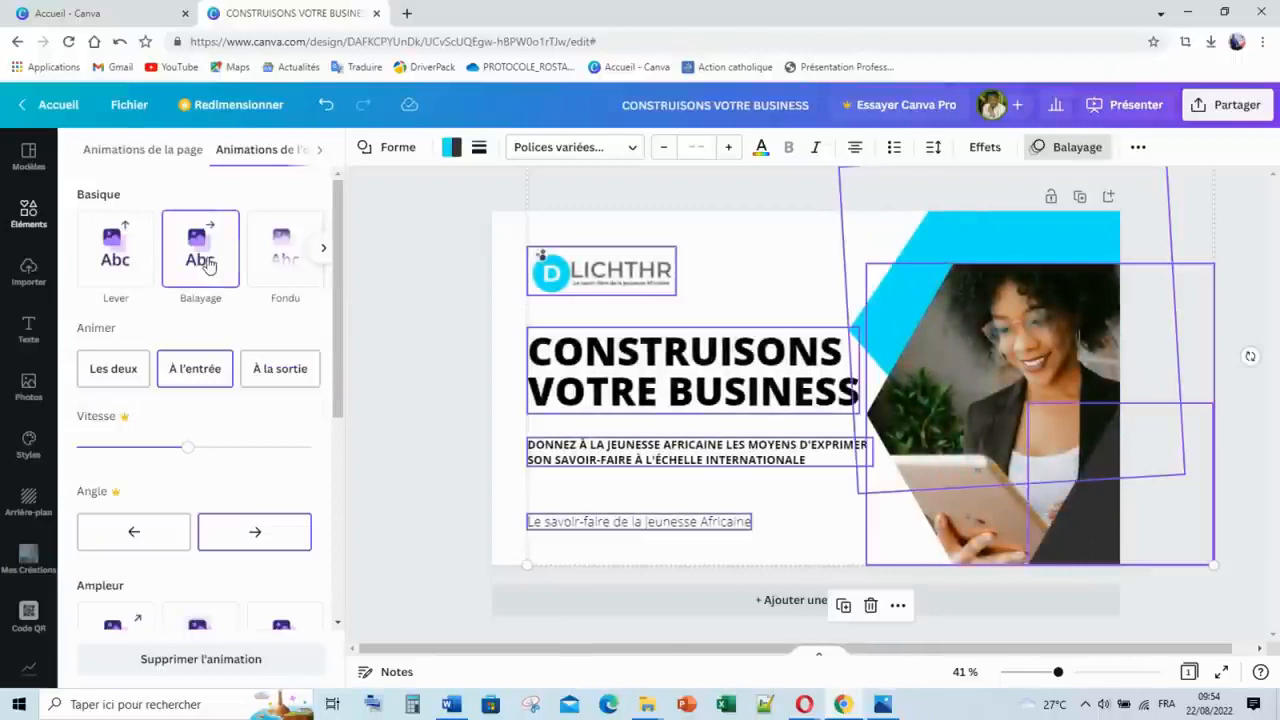
{"action": "left_click", "coordinate": [430, 297]}
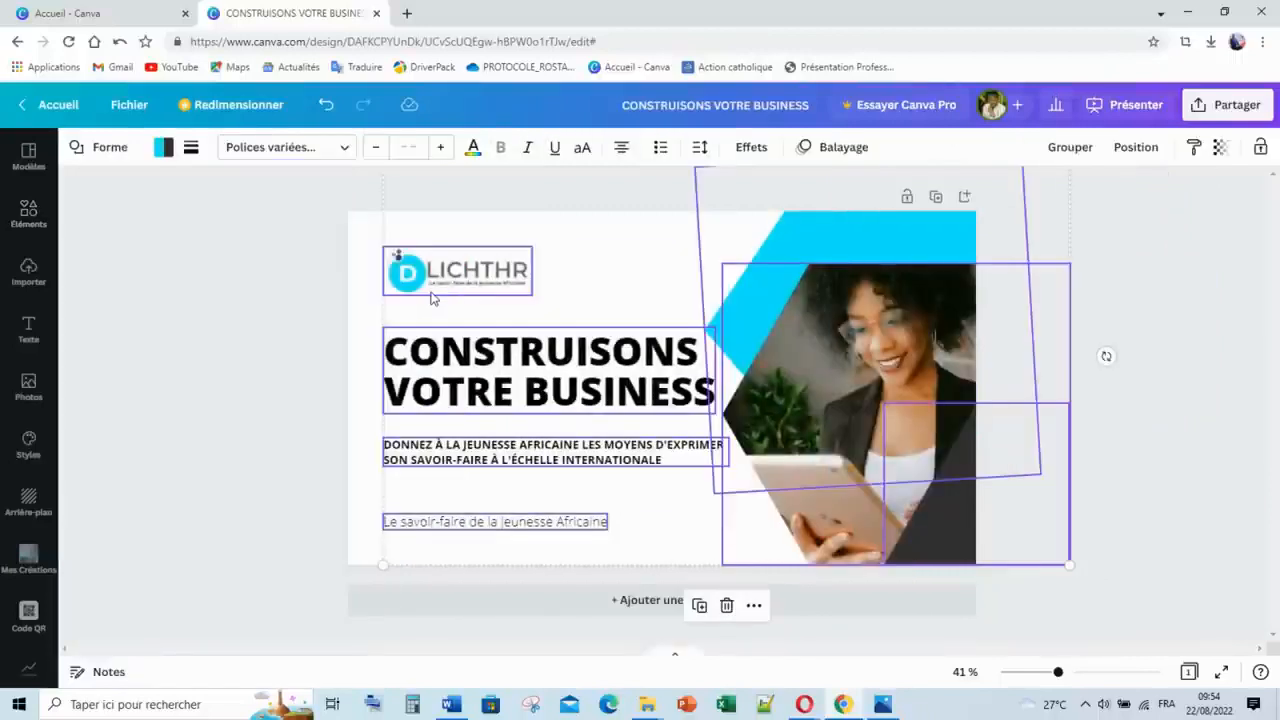
{"action": "left_click", "coordinate": [364, 324]}
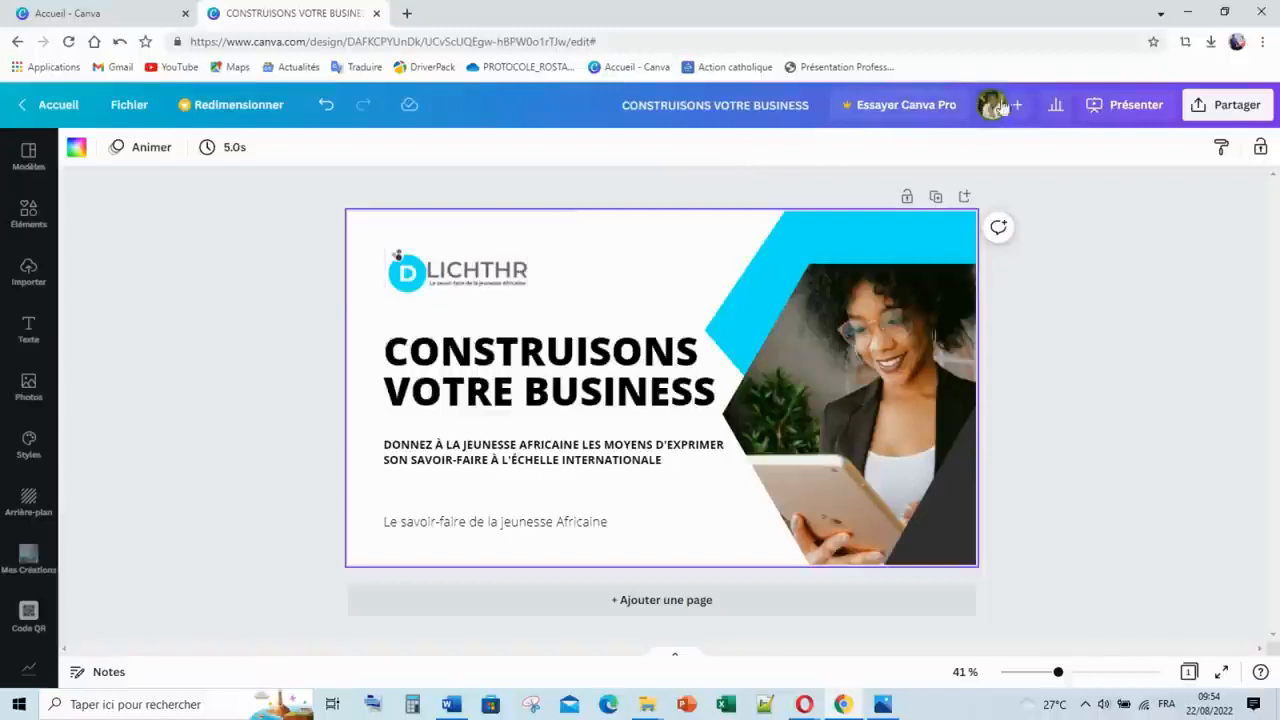
Review the animation settings applied to the DLICHTHR logo on the cover slide.
{"action": "left_click", "coordinate": [480, 272]}
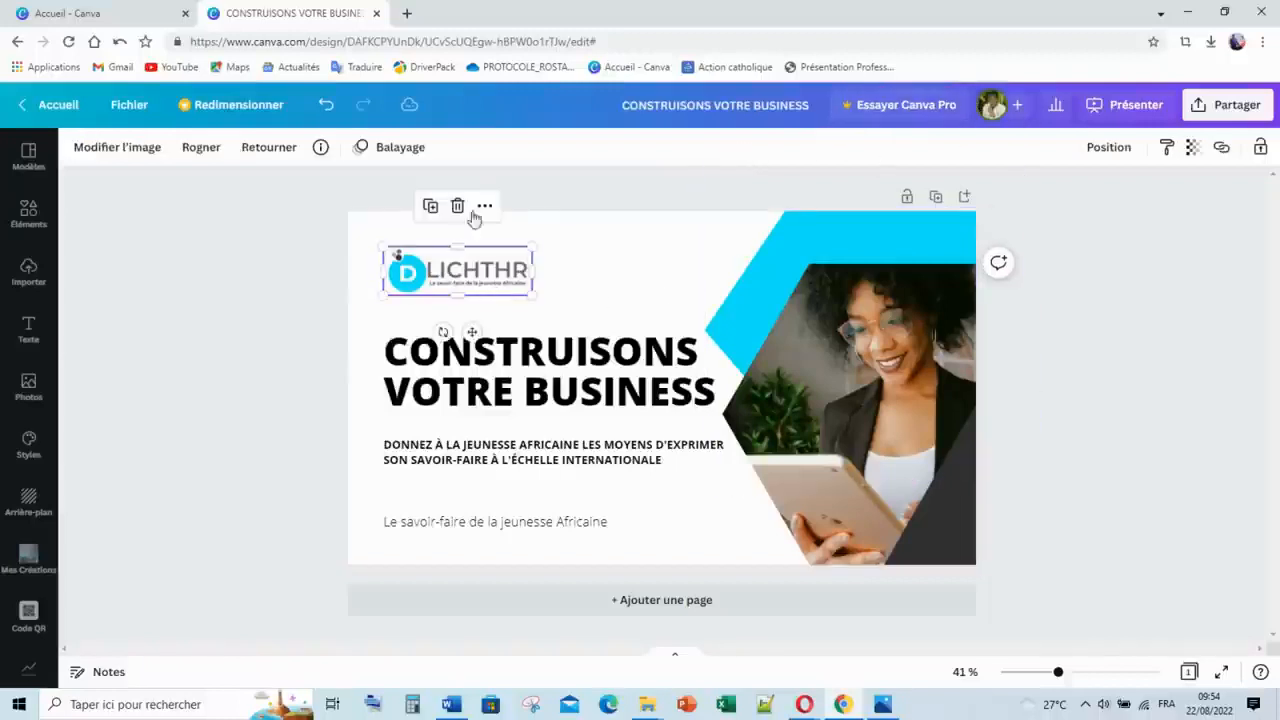
{"action": "left_click", "coordinate": [412, 148]}
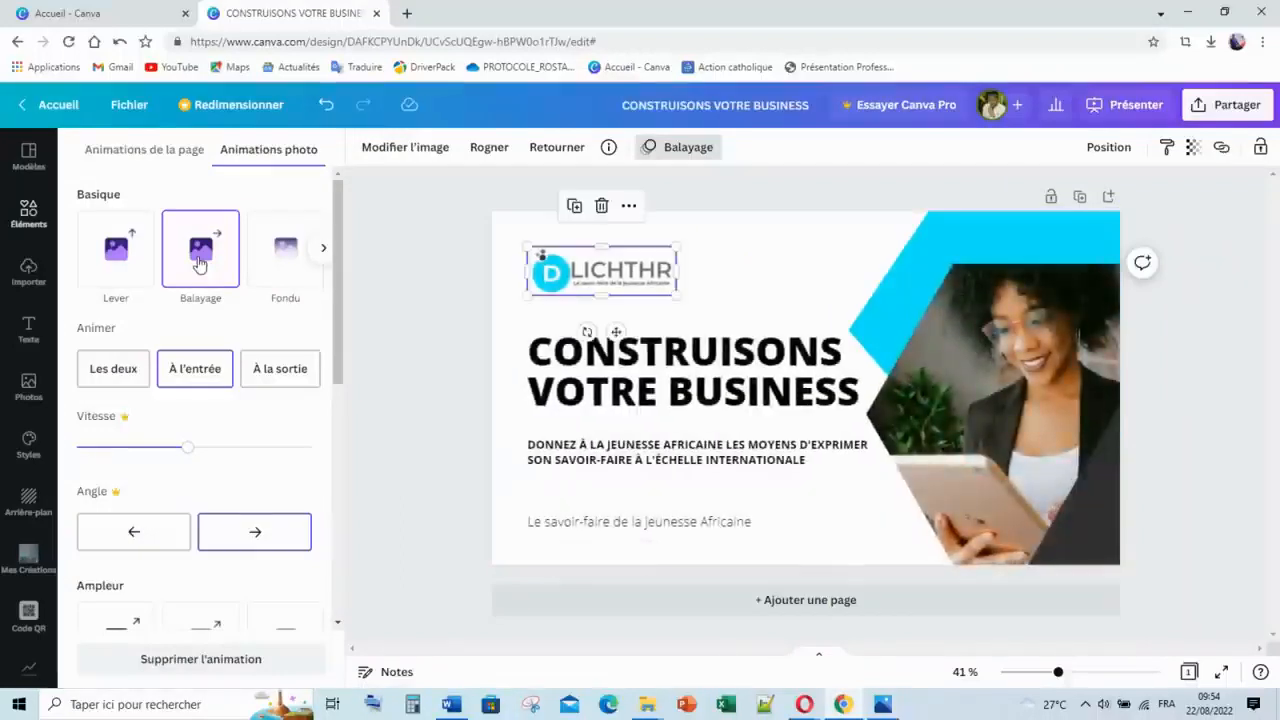
{"action": "left_click", "coordinate": [377, 289]}
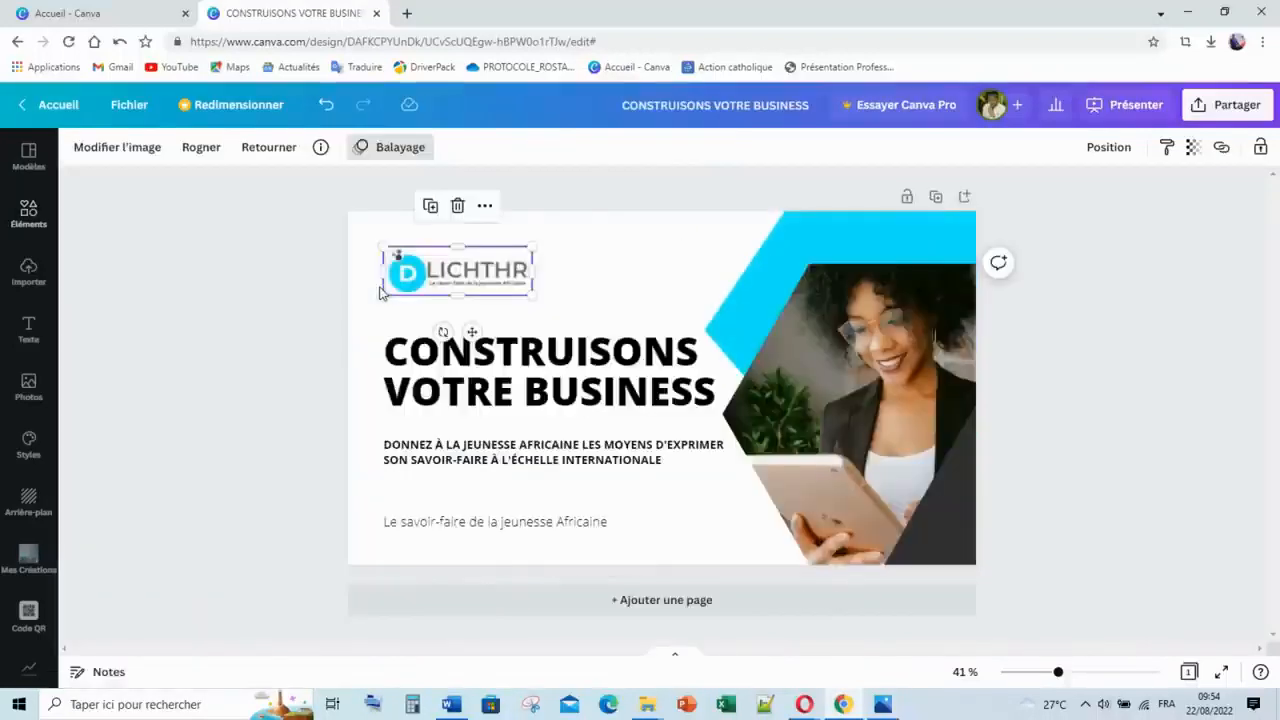
{"action": "left_click", "coordinate": [1077, 389]}
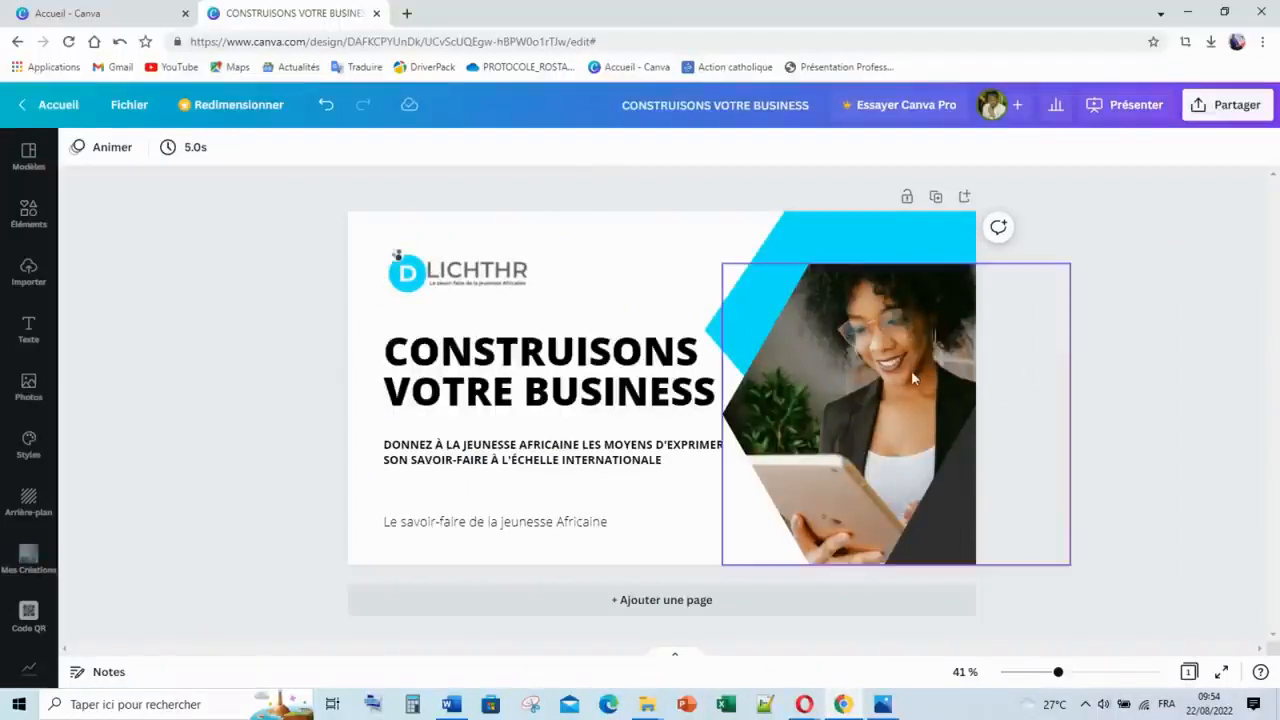
Add a blank second page and check the SOMMAIRE layout in the reference 2.png.
{"action": "left_click", "coordinate": [688, 611]}
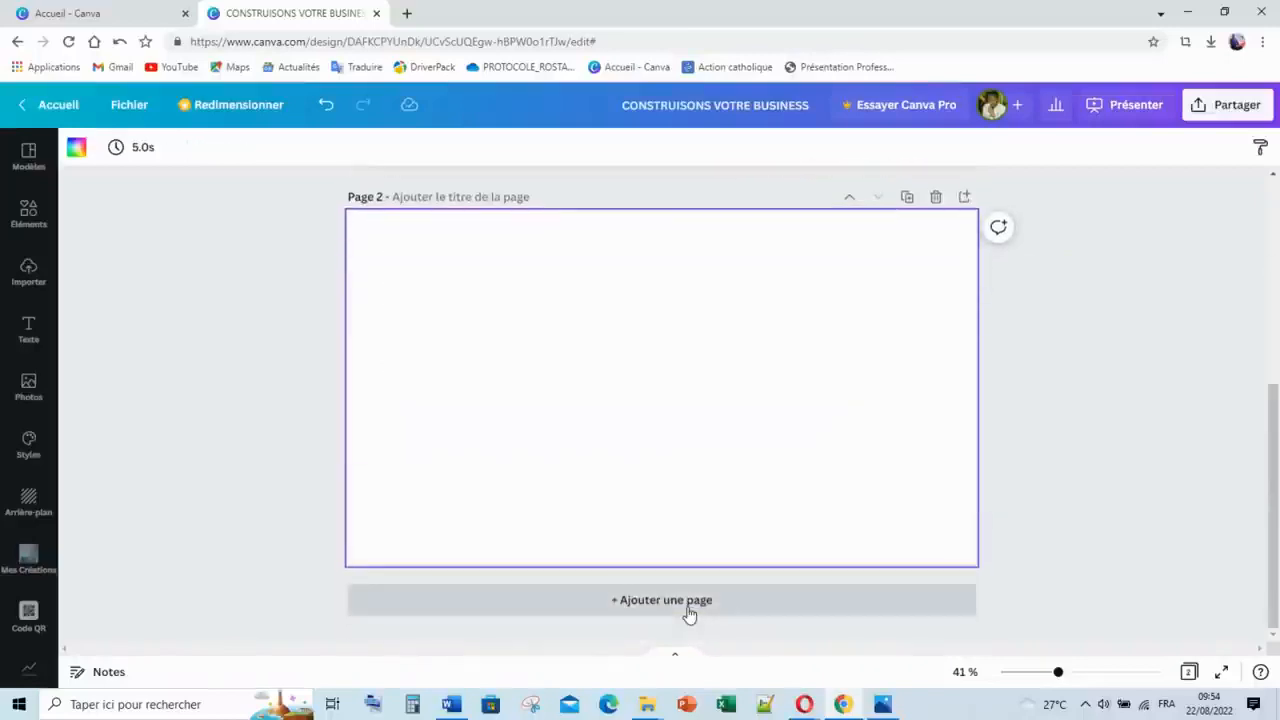
{"action": "left_click", "coordinate": [880, 705]}
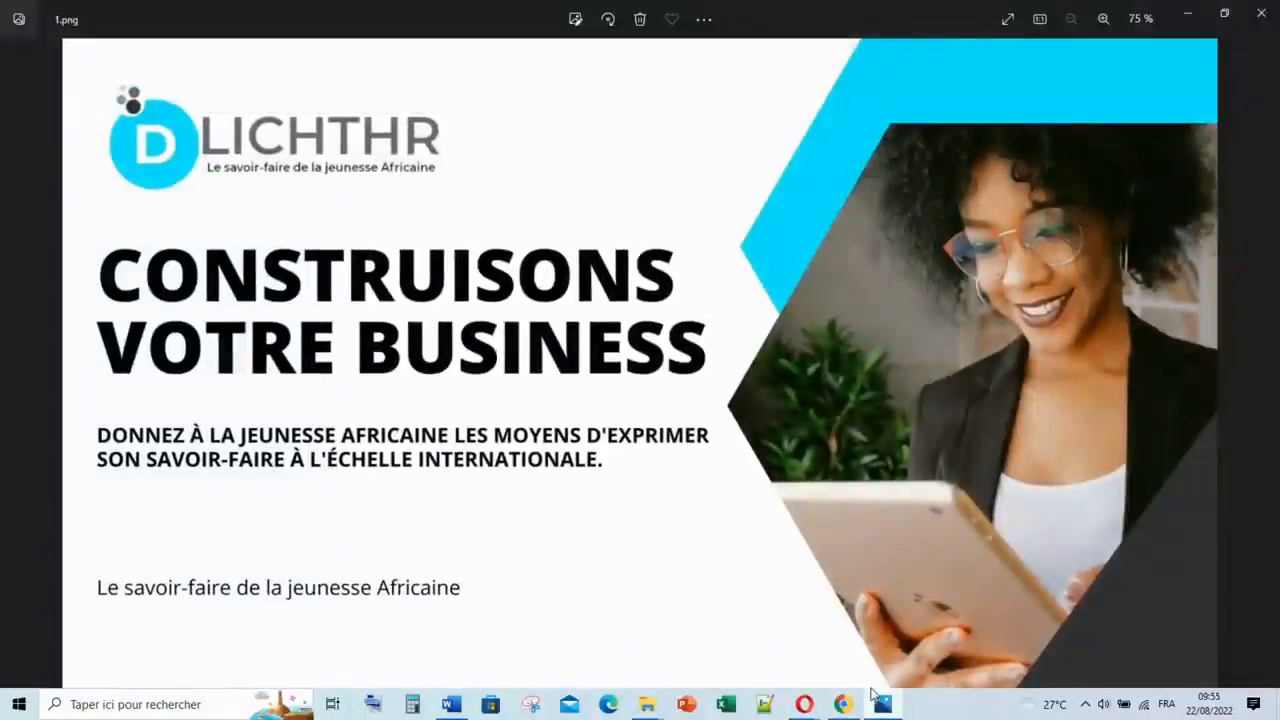
{"action": "key", "text": "Right"}
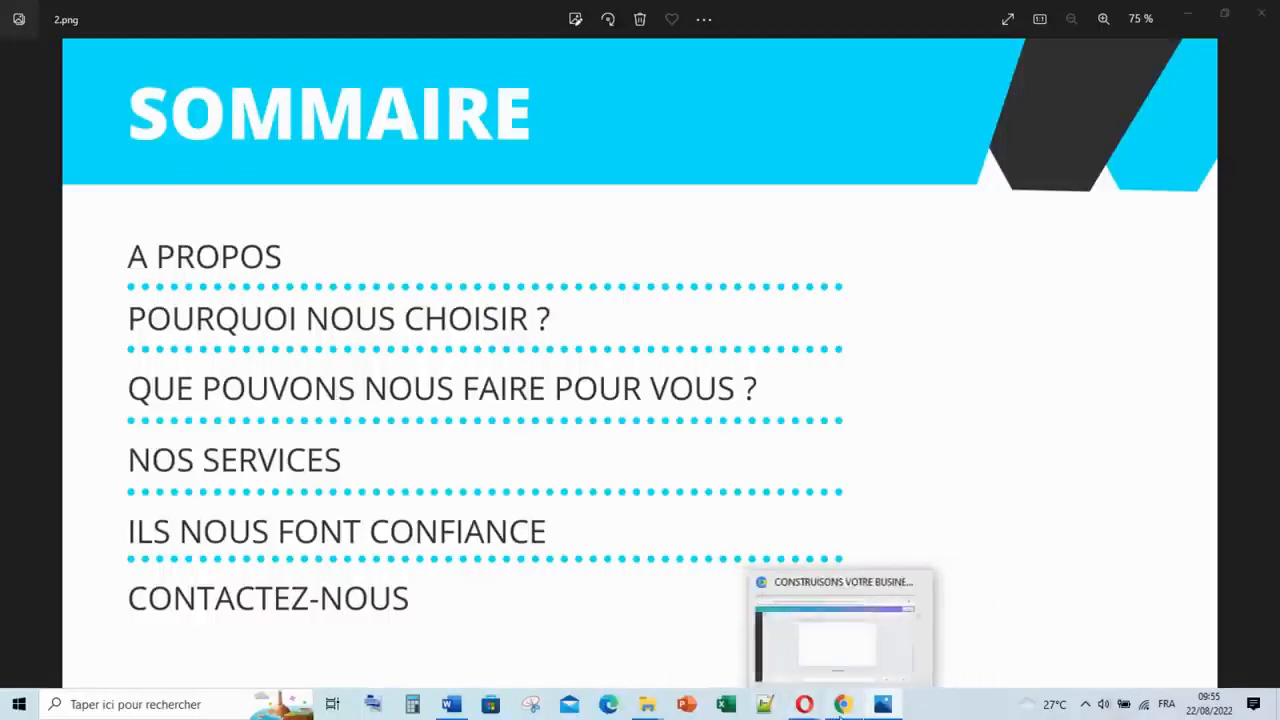
{"action": "left_click", "coordinate": [828, 706]}
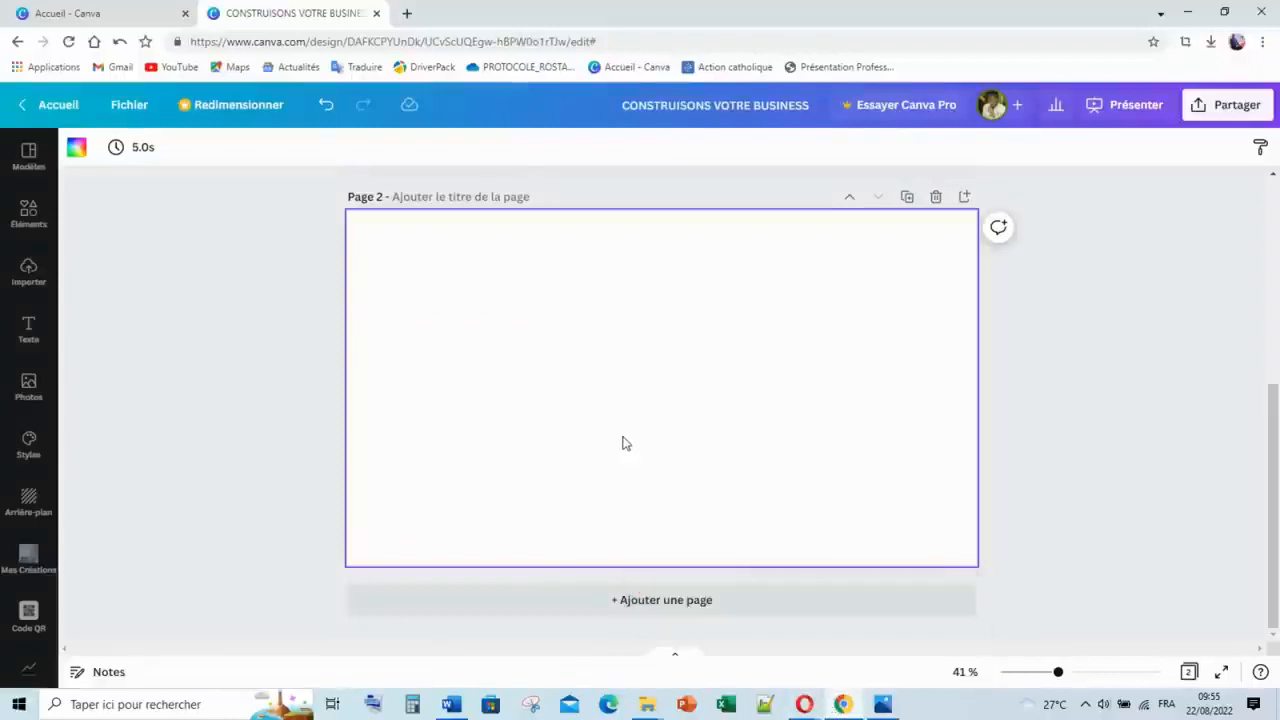
Clear the previous photo search and open the full Lignes et formes collection at its Formes section.
{"action": "left_click", "coordinate": [34, 213]}
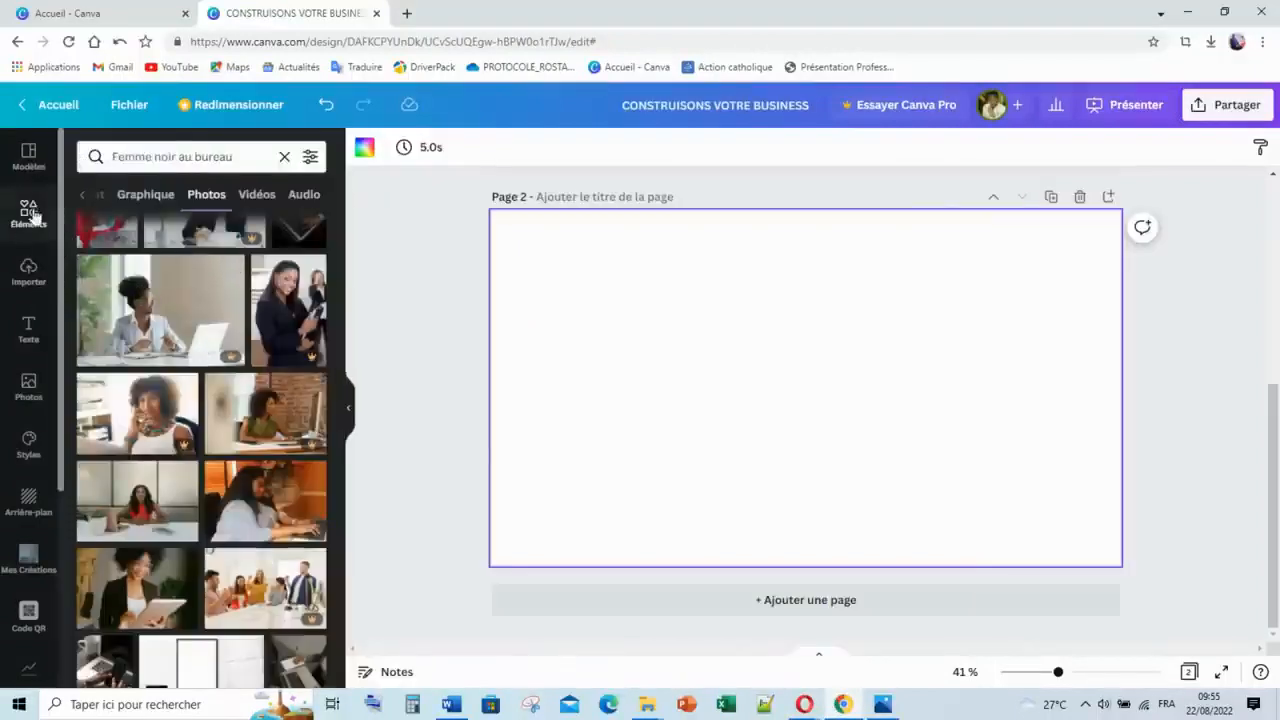
{"action": "left_click", "coordinate": [284, 158]}
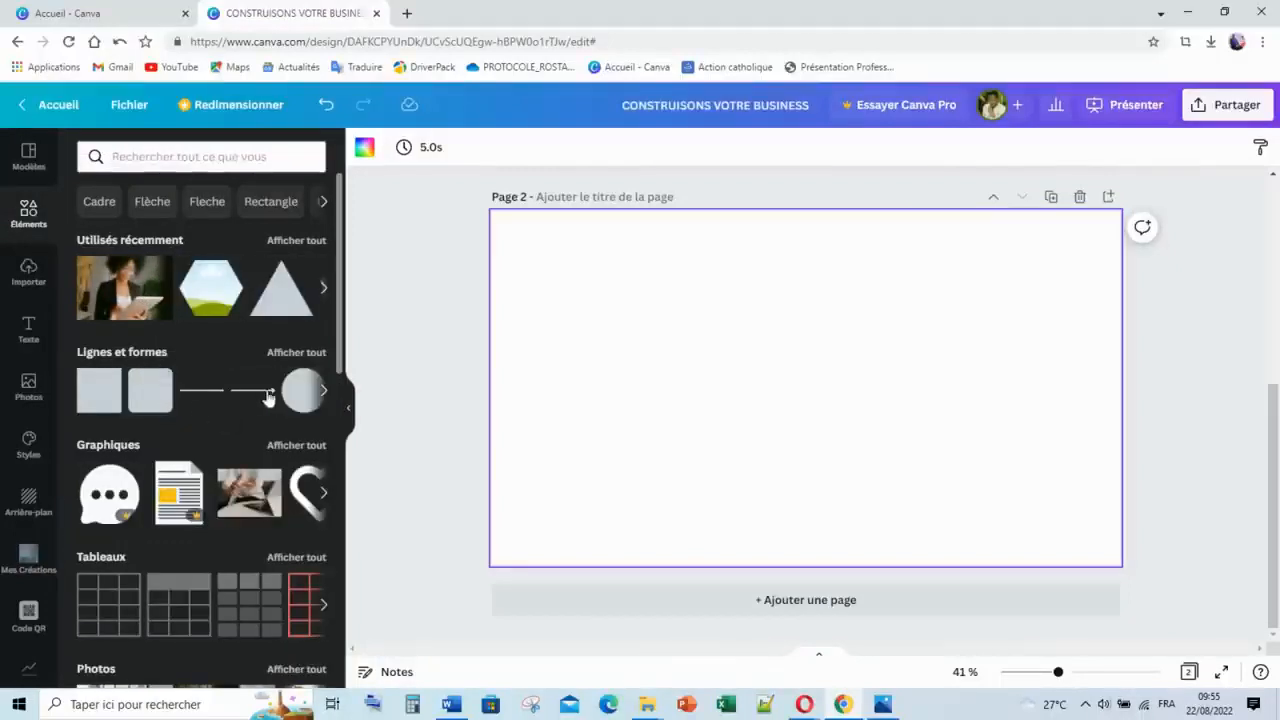
{"action": "left_click", "coordinate": [323, 393]}
{"action": "left_click", "coordinate": [323, 393]}
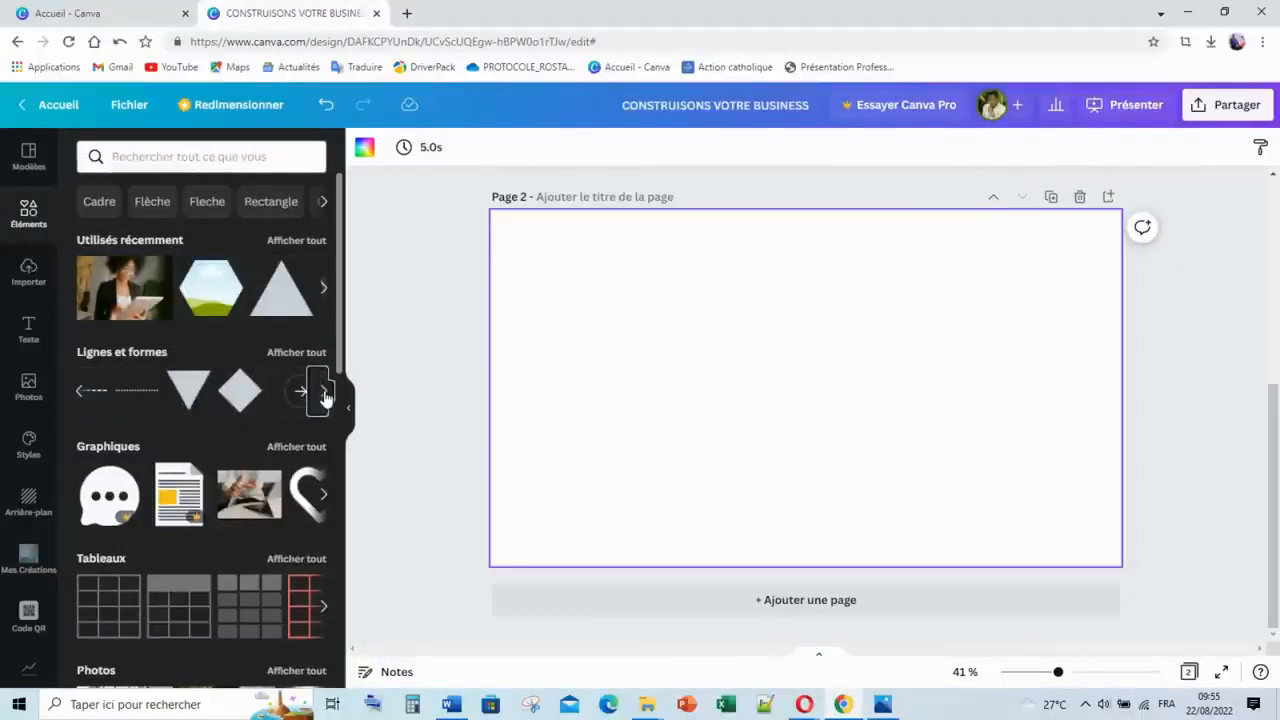
{"action": "left_click", "coordinate": [148, 354]}
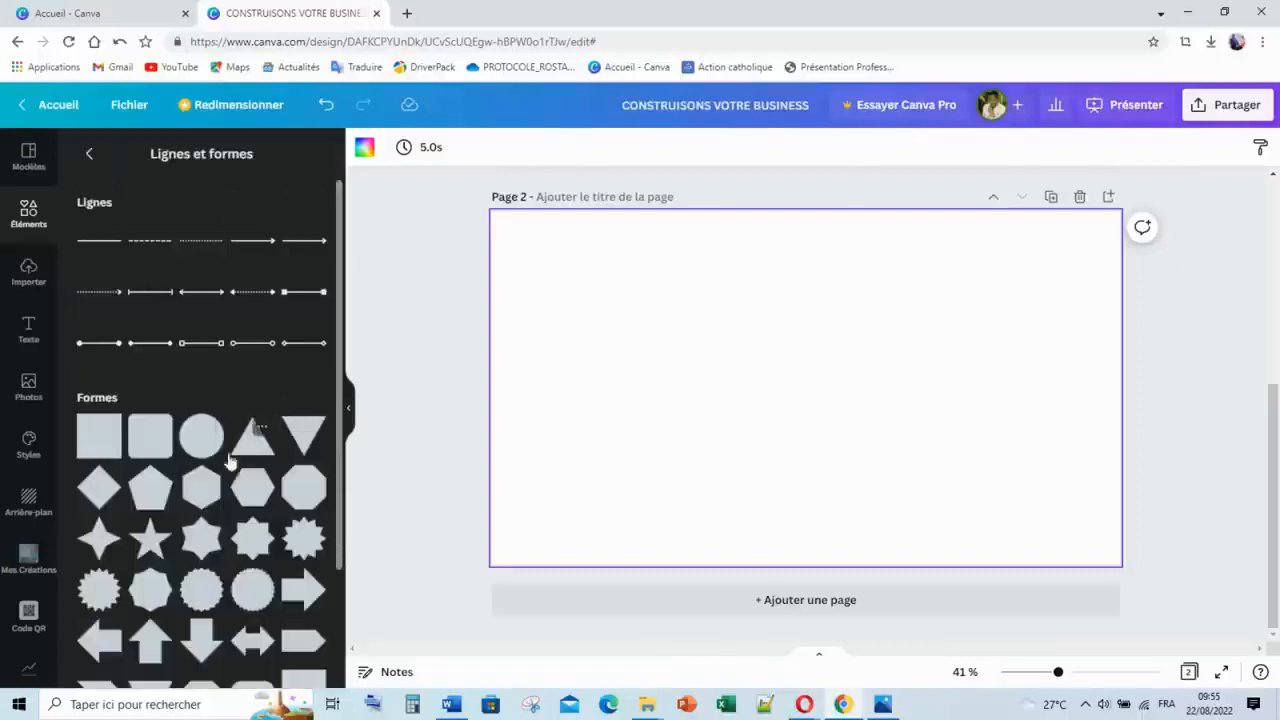
{"action": "scroll", "coordinate": [220, 470], "scroll_direction": "down", "scroll_amount": 2}
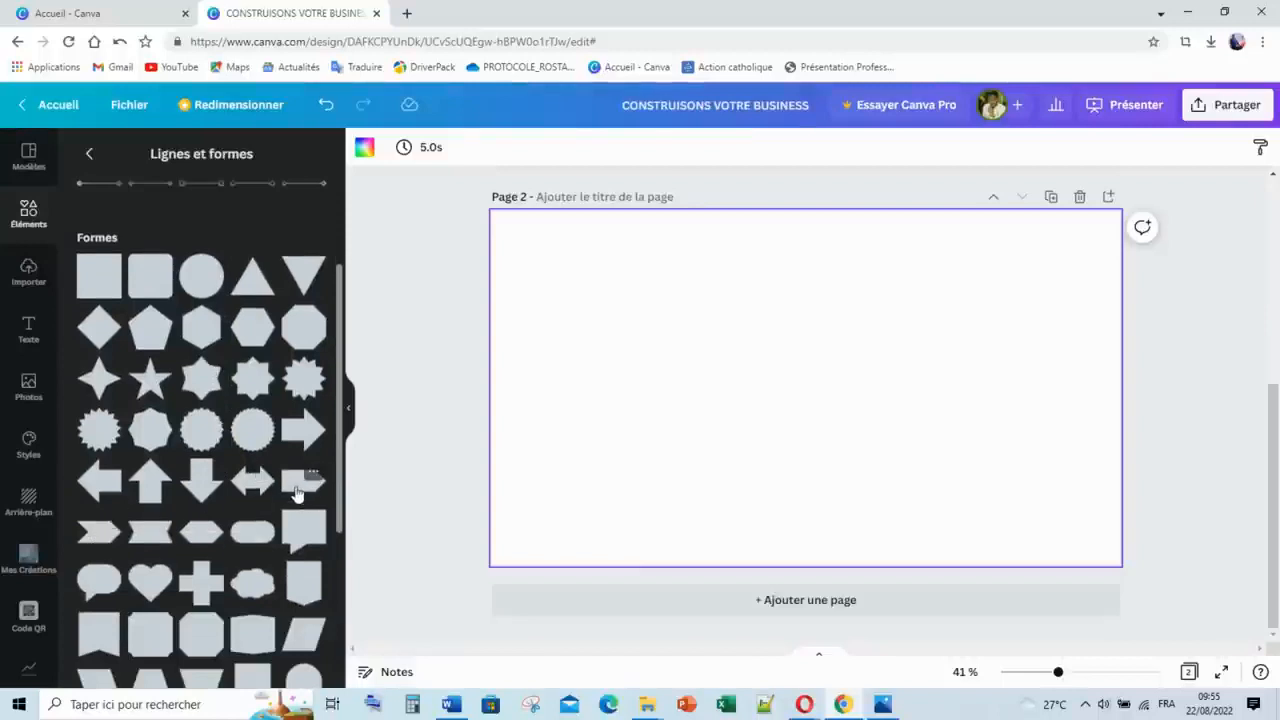
{"action": "left_click", "coordinate": [298, 487]}
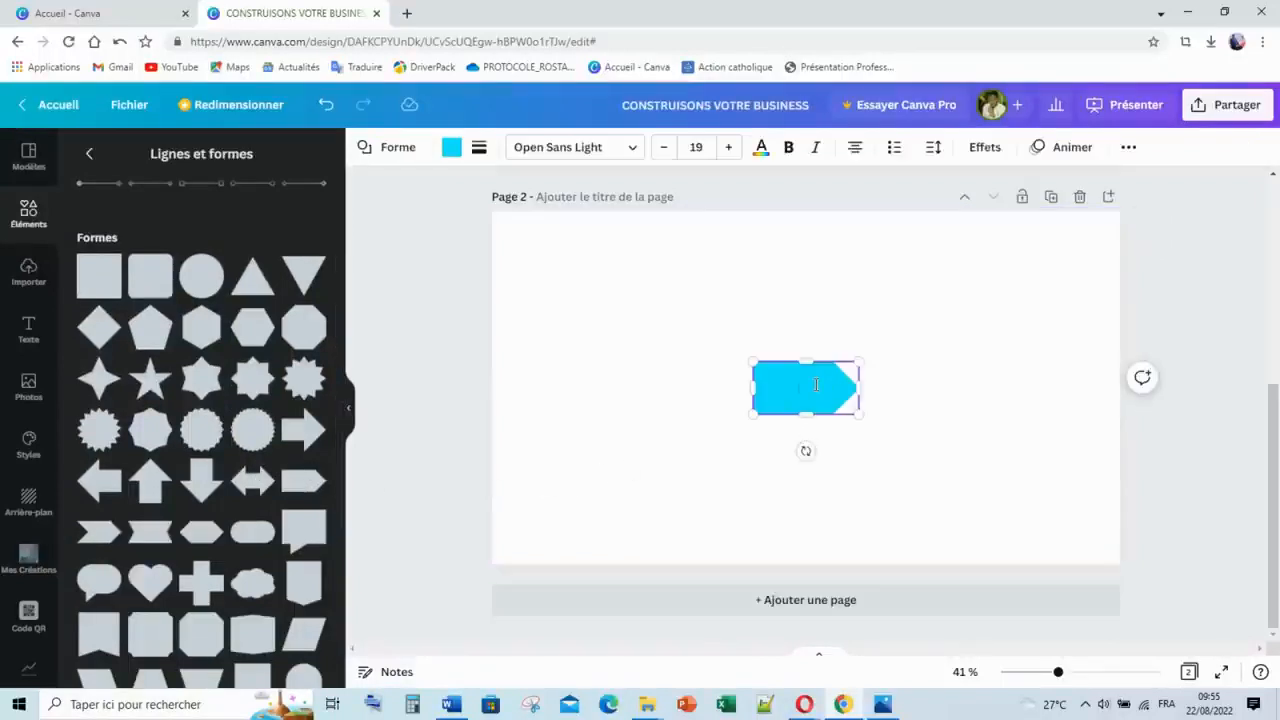
{"action": "left_click", "coordinate": [783, 460]}
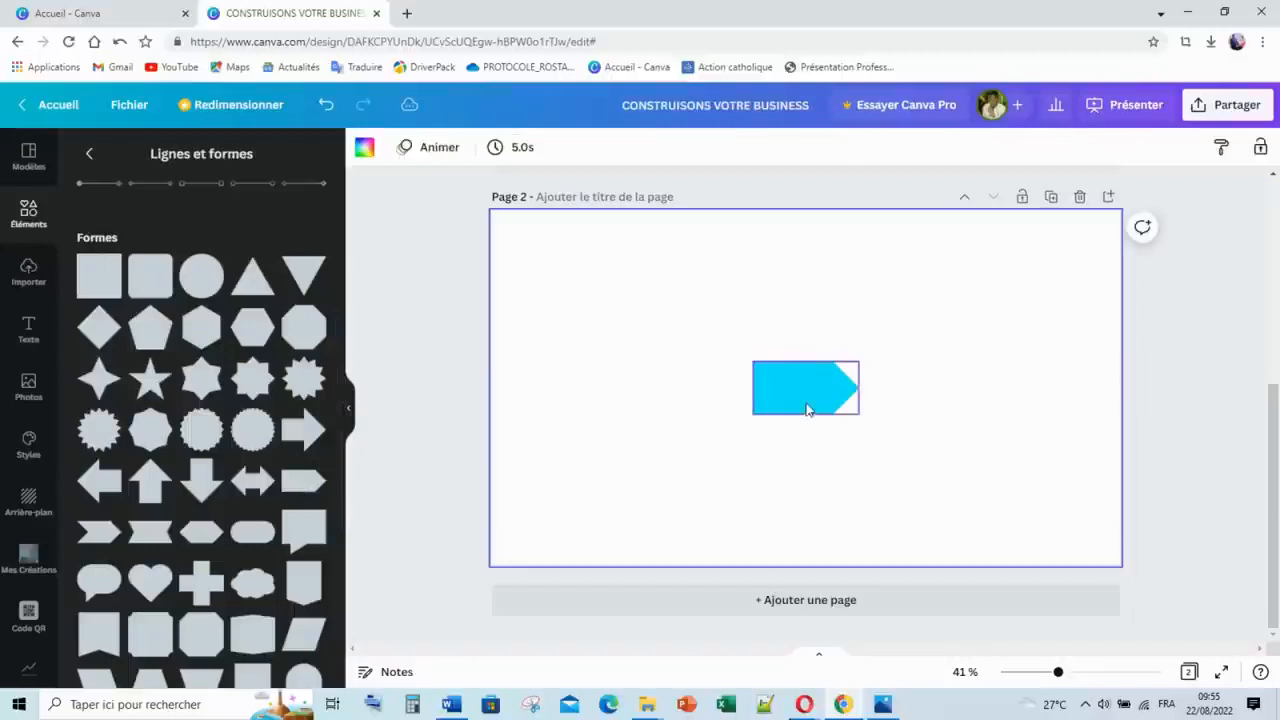
{"action": "left_click", "coordinate": [808, 405]}
{"action": "key", "text": "Delete"}
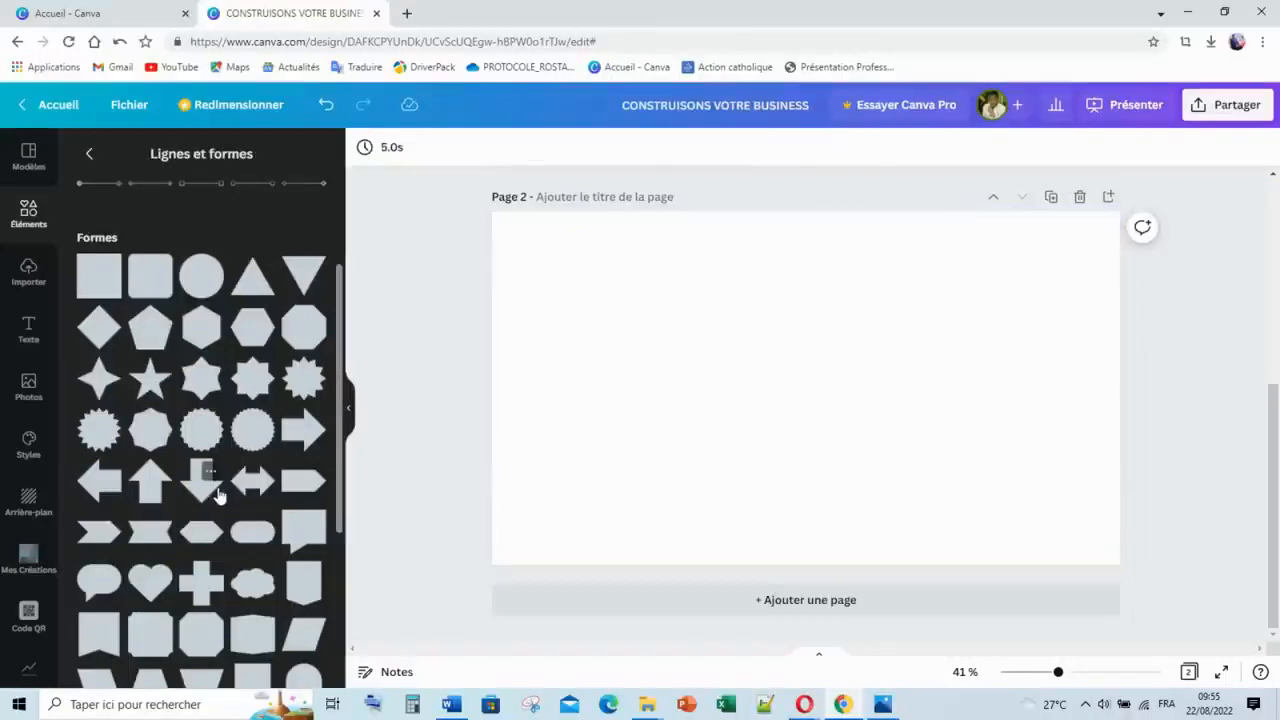
Add a slanted parallelogram to page 2 and stretch it into a cyan banner along the upper edge, leaving a gap at the right end.
{"action": "scroll", "coordinate": [222, 520], "scroll_direction": "down", "scroll_amount": 3}
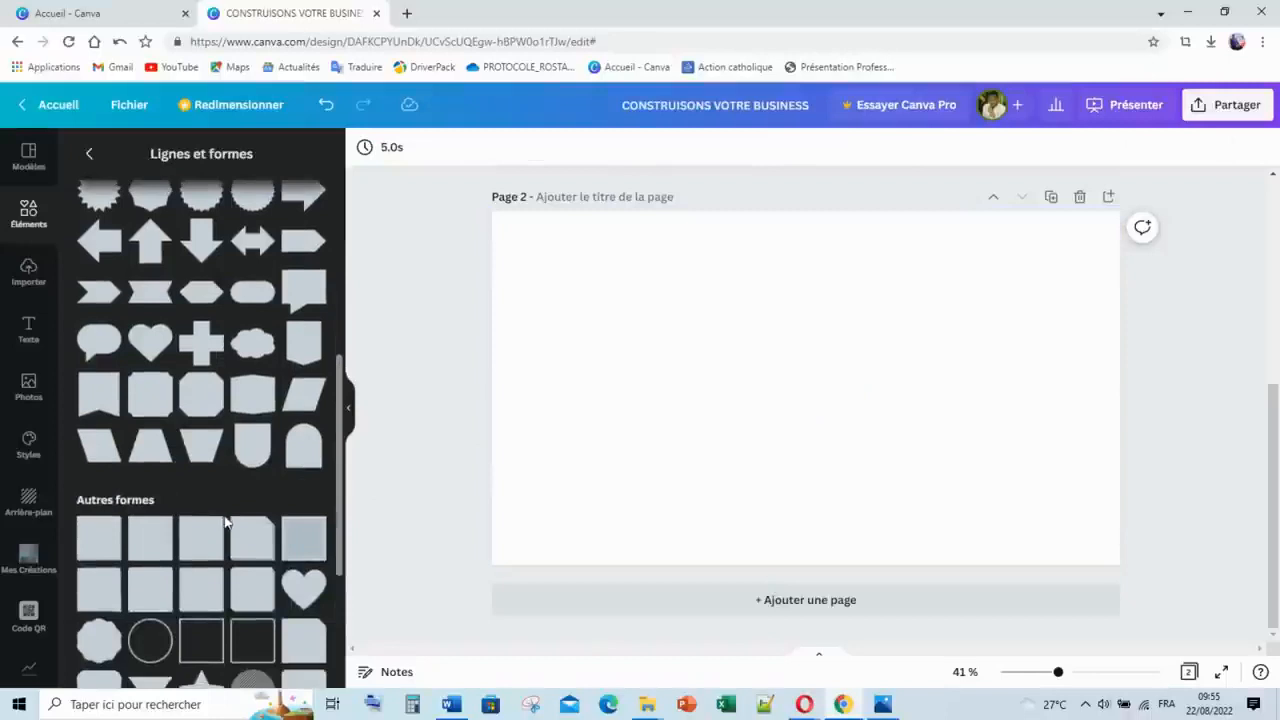
{"action": "left_click", "coordinate": [302, 400]}
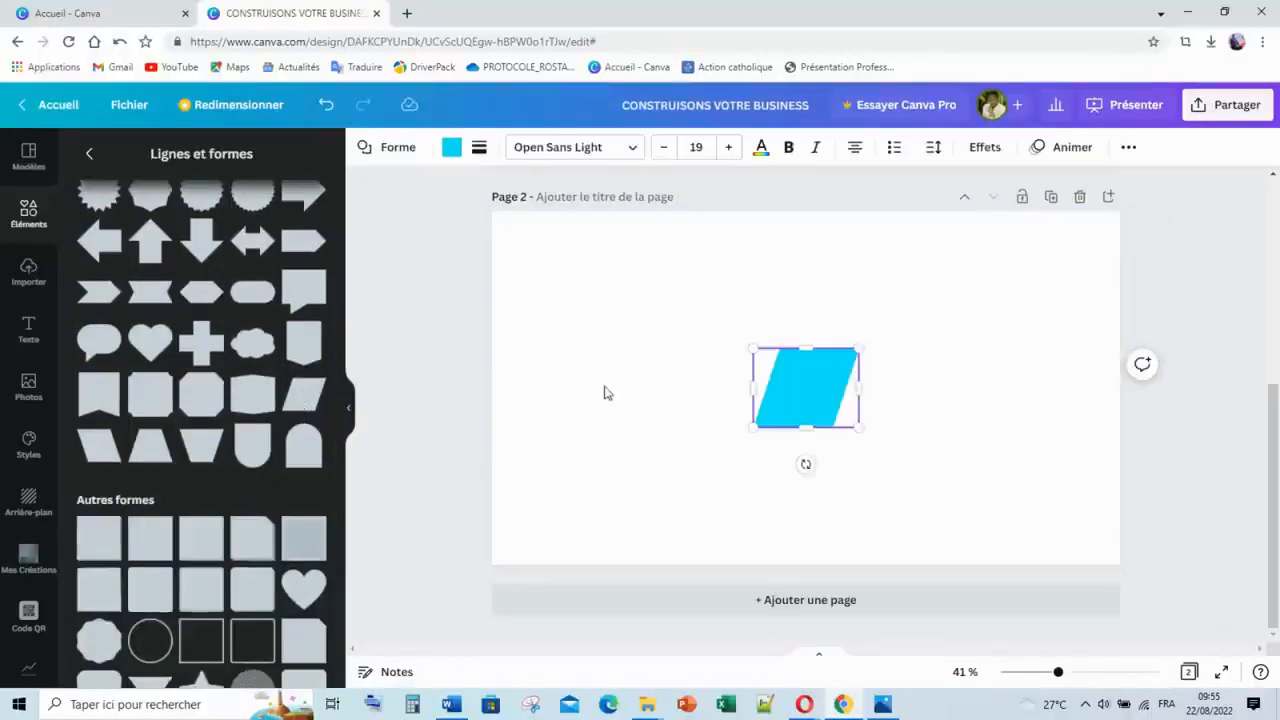
{"action": "left_click_drag", "start_coordinate": [794, 388], "coordinate": [1031, 240]}
{"action": "left_click", "coordinate": [866, 411]}
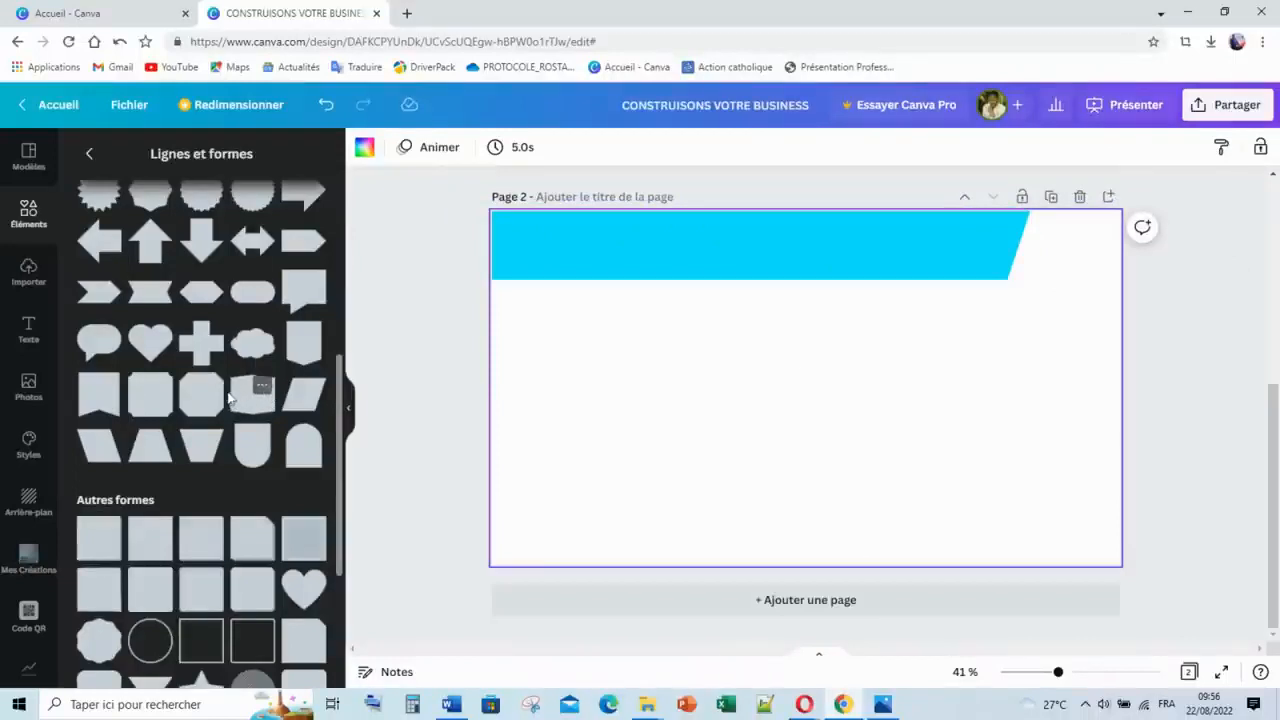
Browse the Formes and Autres formes collections for a shape that can extend the banner.
{"action": "scroll", "coordinate": [198, 428], "scroll_direction": "down", "scroll_amount": 1}
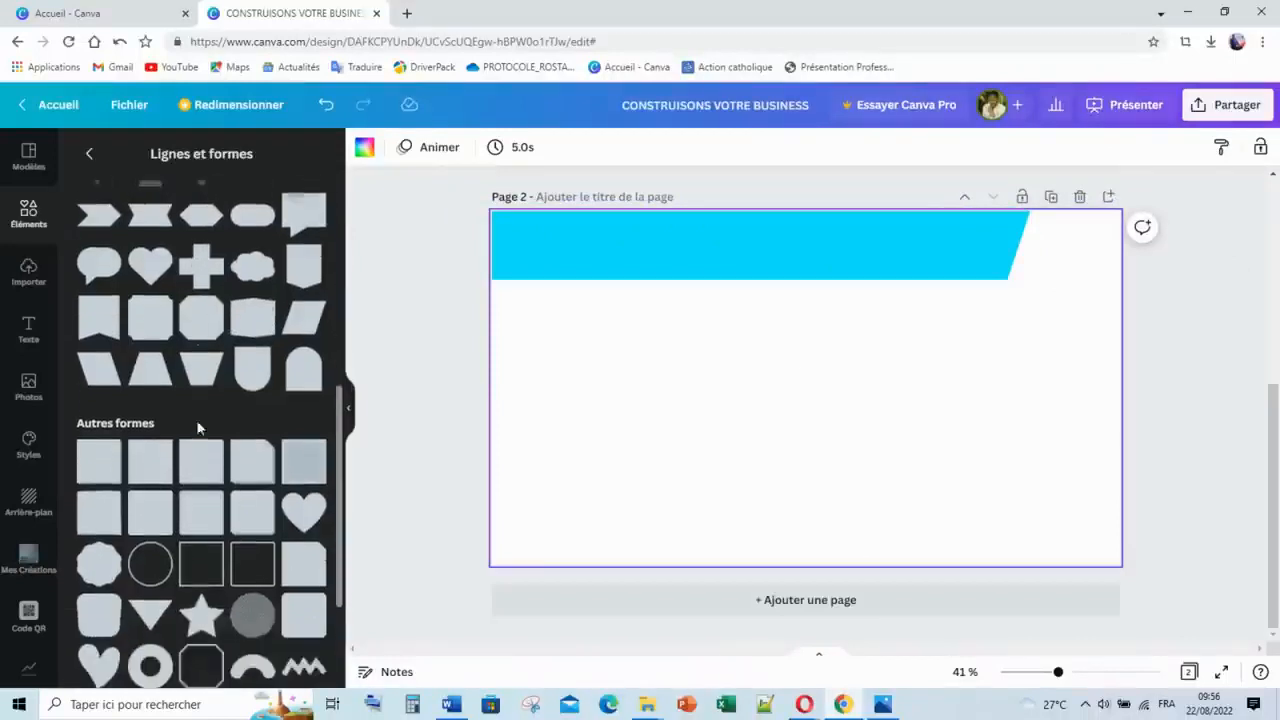
{"action": "scroll", "coordinate": [198, 428], "scroll_direction": "down", "scroll_amount": 2}
{"action": "scroll", "coordinate": [198, 428], "scroll_direction": "down", "scroll_amount": 2}
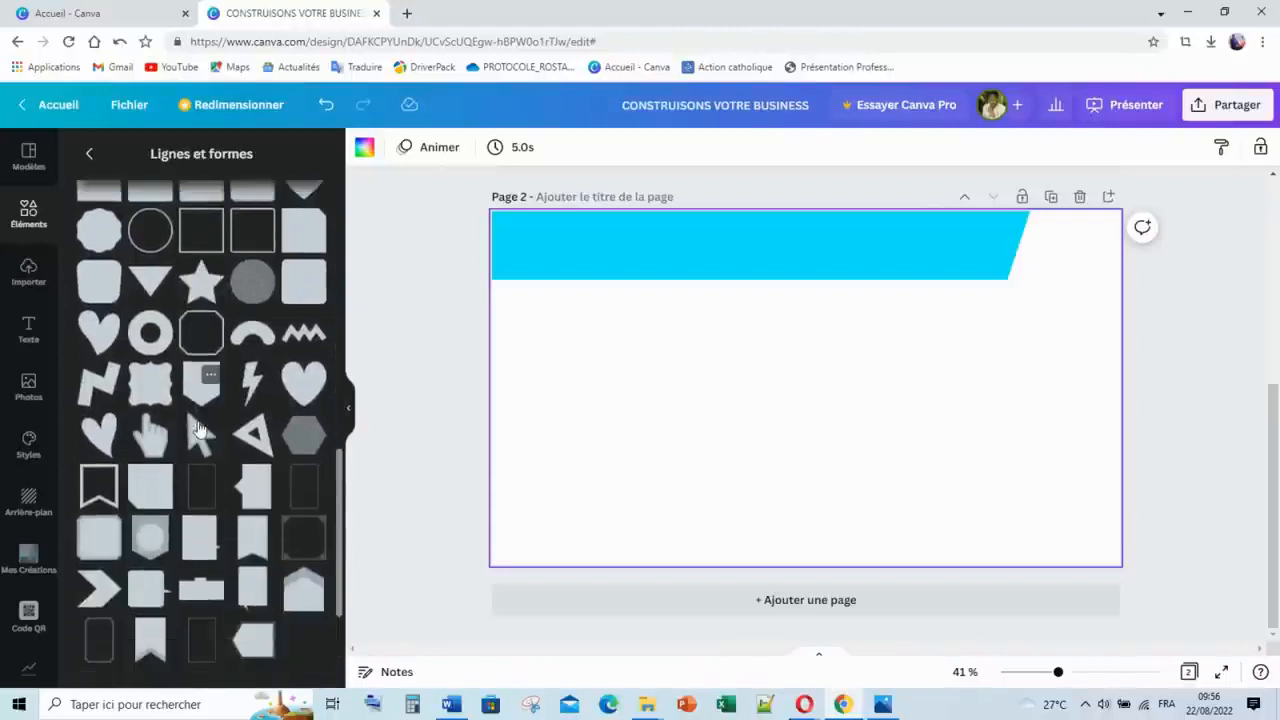
{"action": "scroll", "coordinate": [206, 430], "scroll_direction": "down", "scroll_amount": 1}
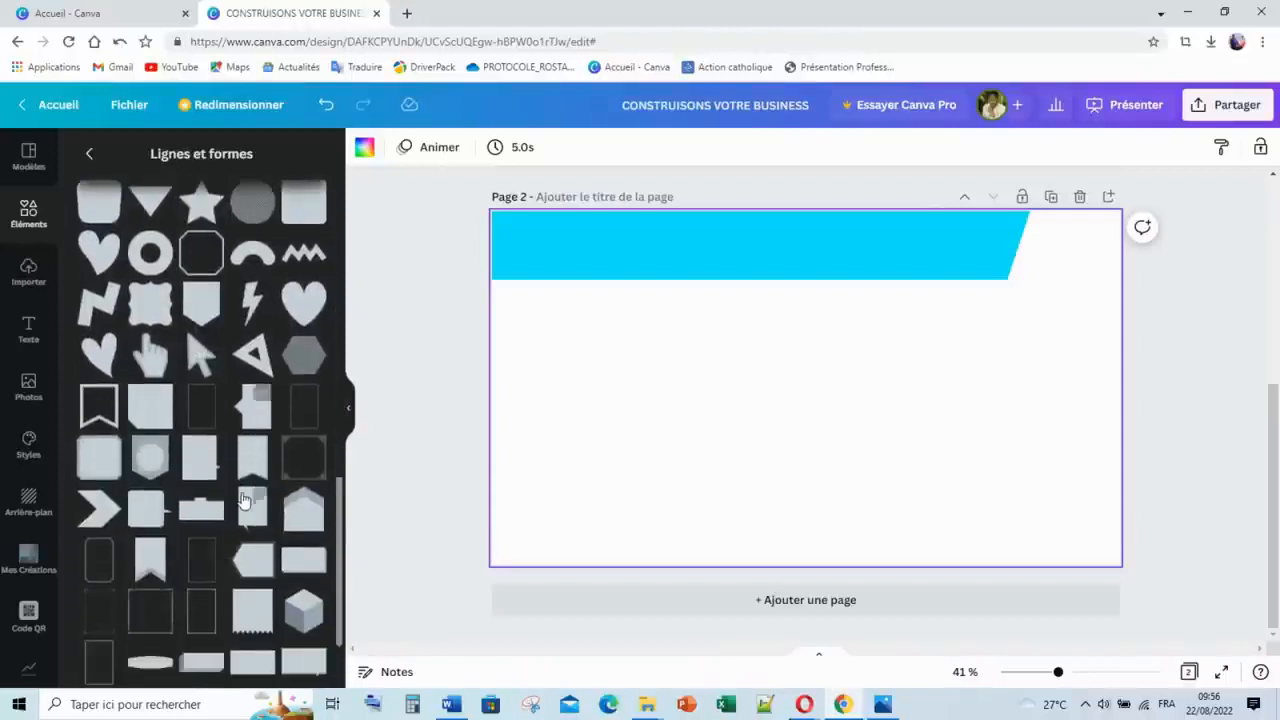
{"action": "scroll", "coordinate": [244, 500], "scroll_direction": "up", "scroll_amount": 6}
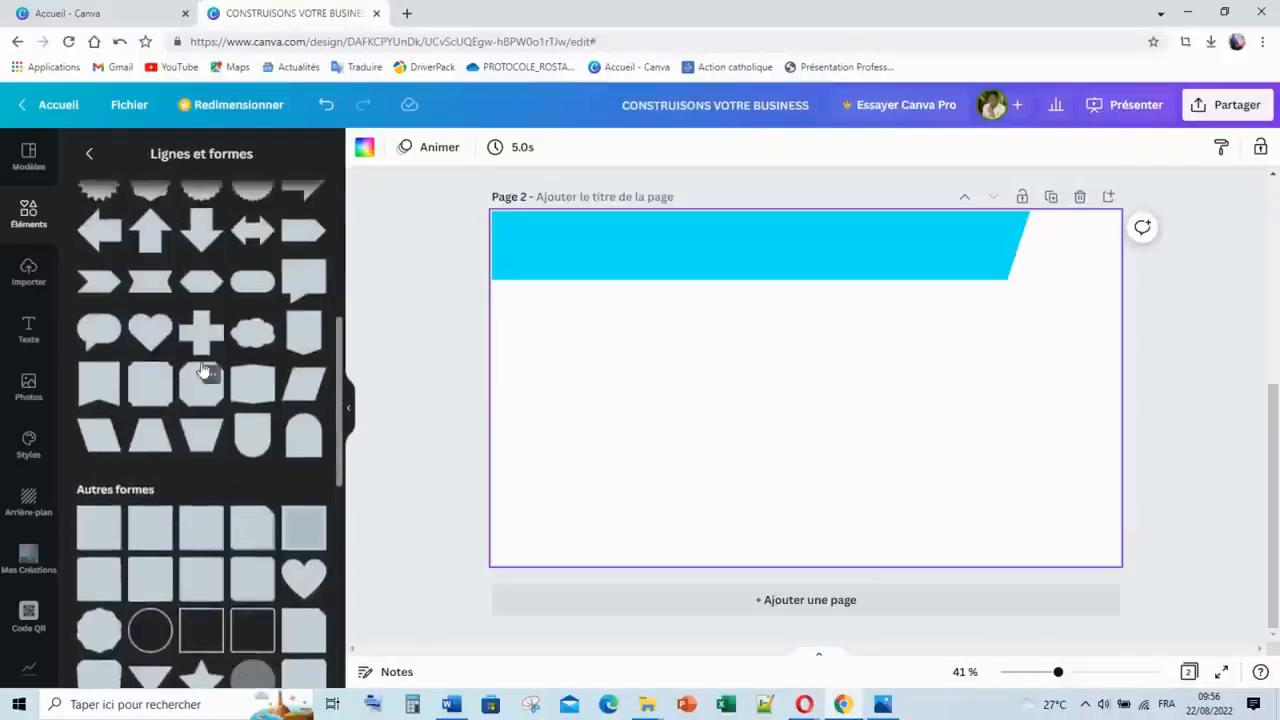
{"action": "scroll", "coordinate": [203, 372], "scroll_direction": "up", "scroll_amount": 1}
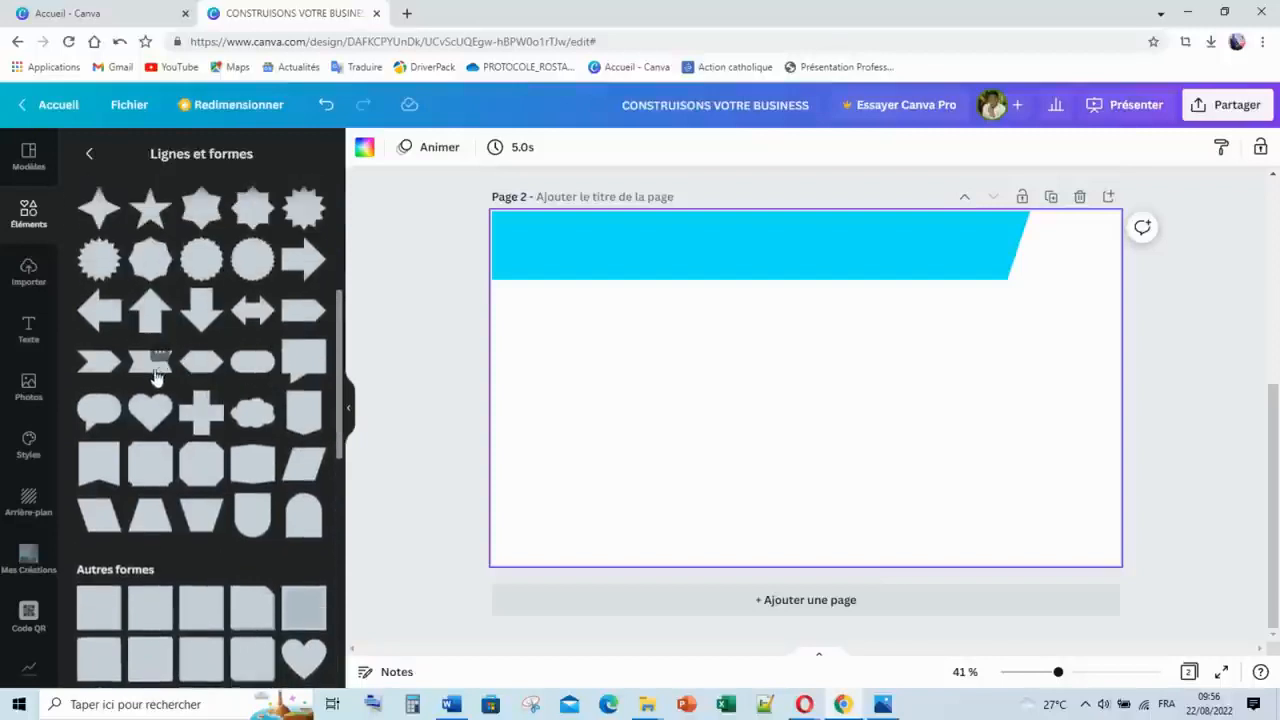
{"action": "scroll", "coordinate": [209, 375], "scroll_direction": "up", "scroll_amount": 1}
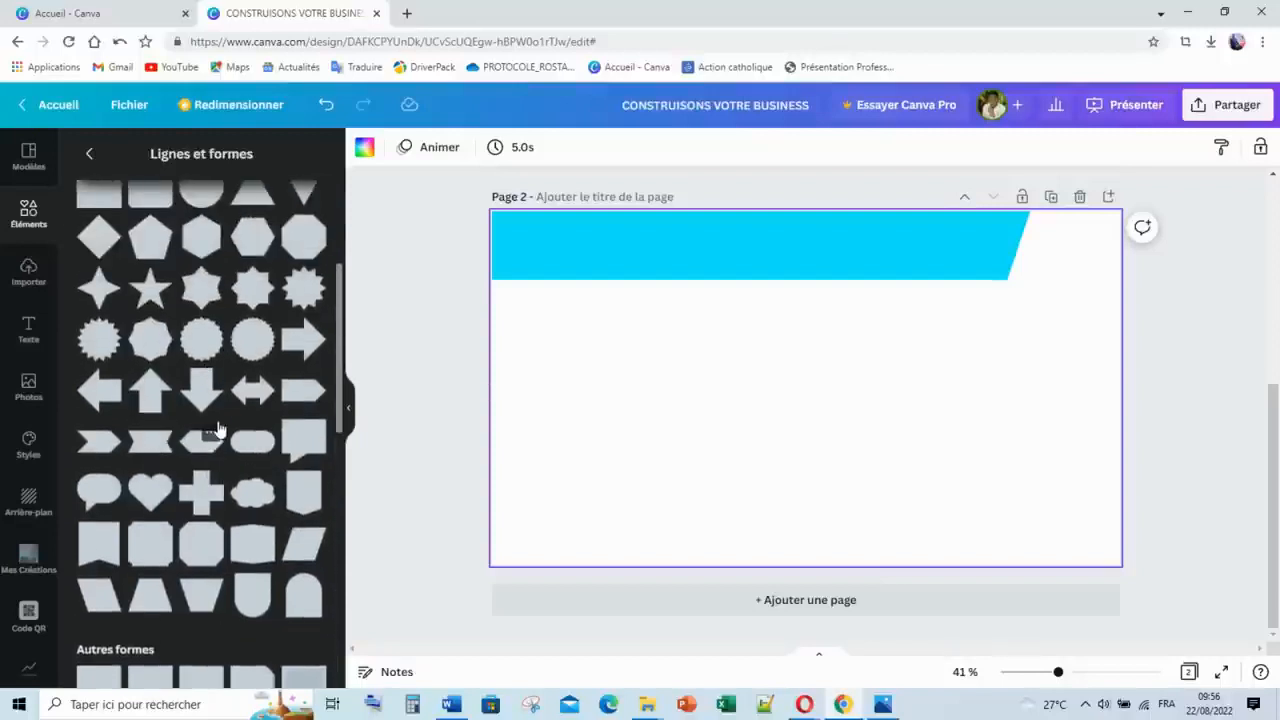
{"action": "scroll", "coordinate": [217, 416], "scroll_direction": "up", "scroll_amount": 3}
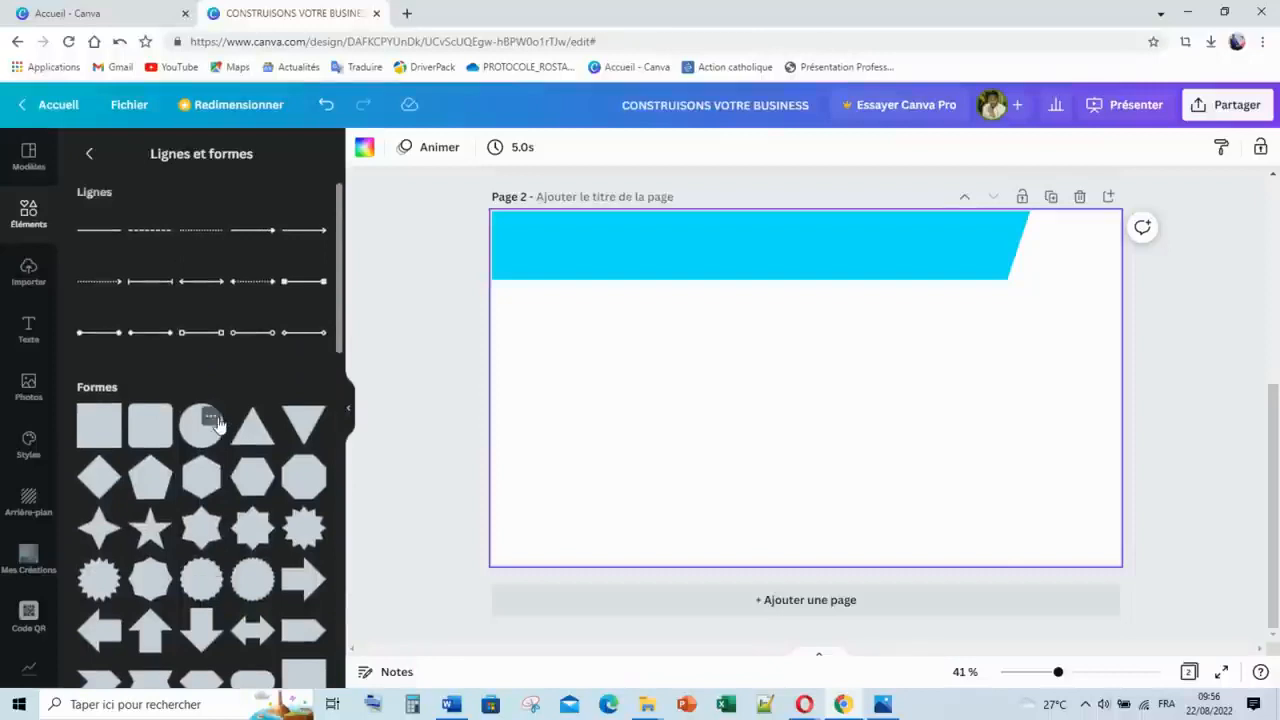
{"action": "scroll", "coordinate": [218, 425], "scroll_direction": "down", "scroll_amount": 2}
{"action": "scroll", "coordinate": [219, 424], "scroll_direction": "down", "scroll_amount": 2}
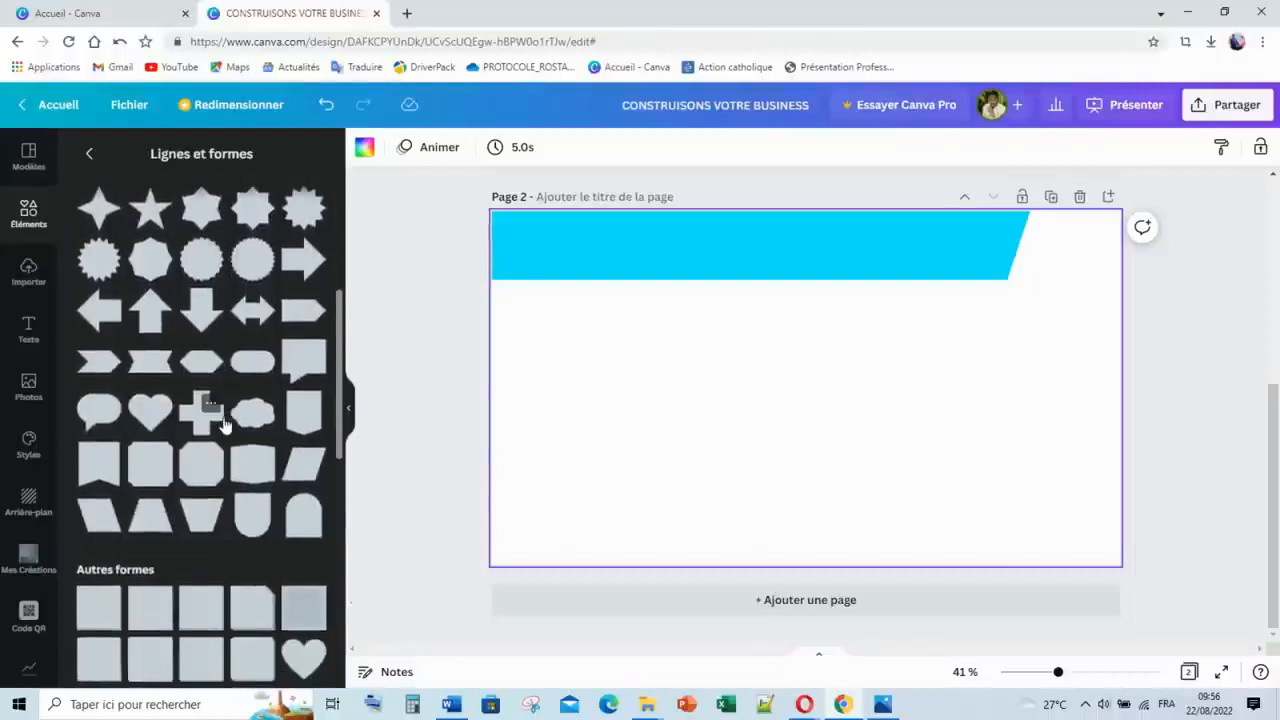
{"action": "scroll", "coordinate": [224, 425], "scroll_direction": "down", "scroll_amount": 1}
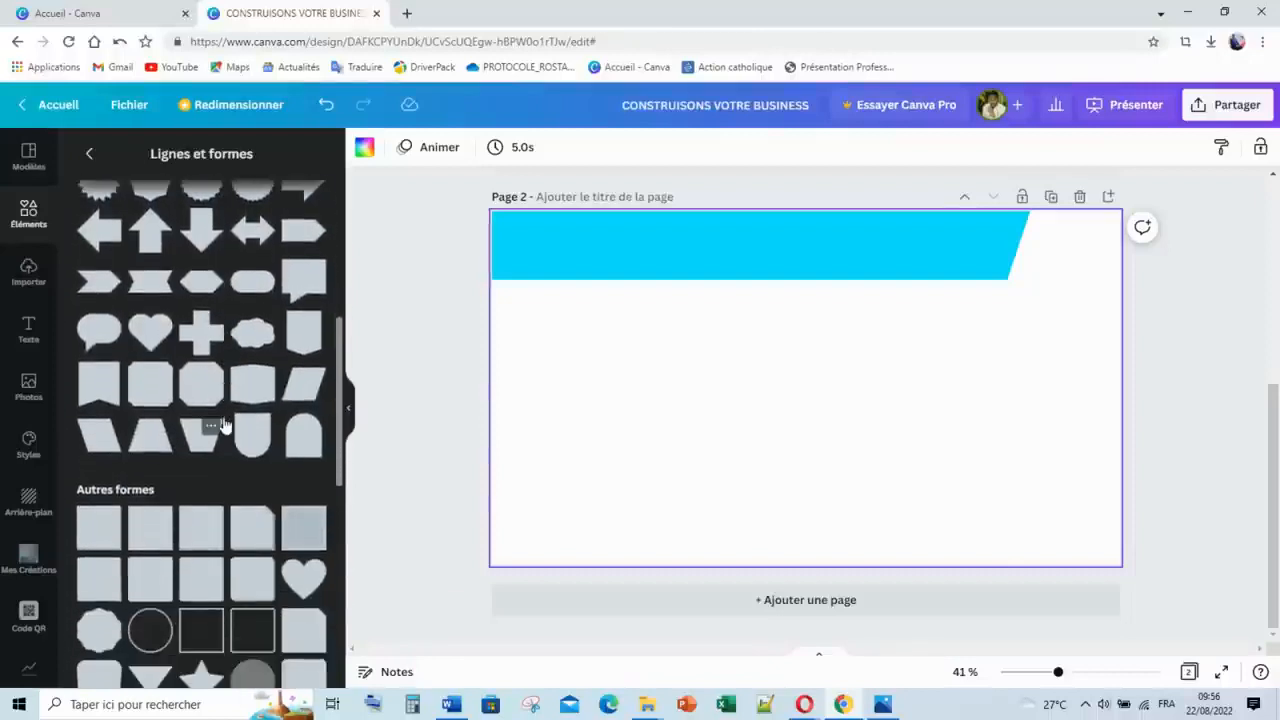
{"action": "scroll", "coordinate": [223, 425], "scroll_direction": "down", "scroll_amount": 4}
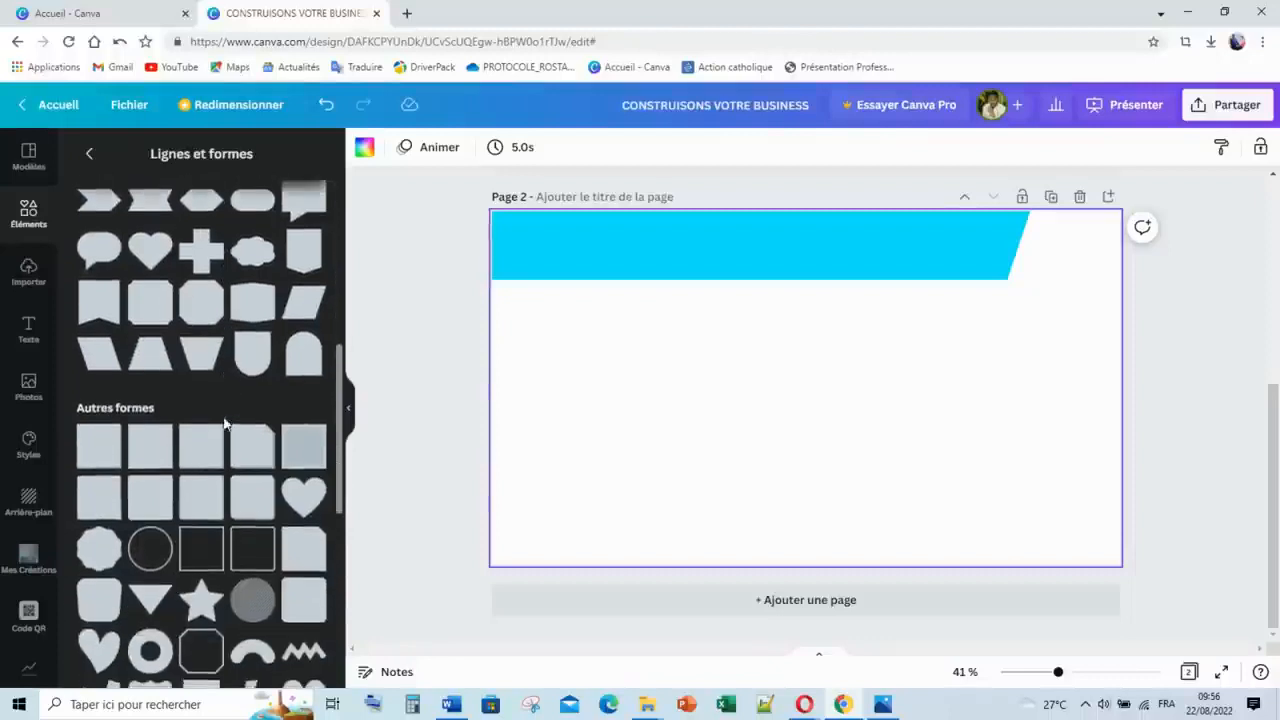
{"action": "scroll", "coordinate": [223, 420], "scroll_direction": "down", "scroll_amount": 2}
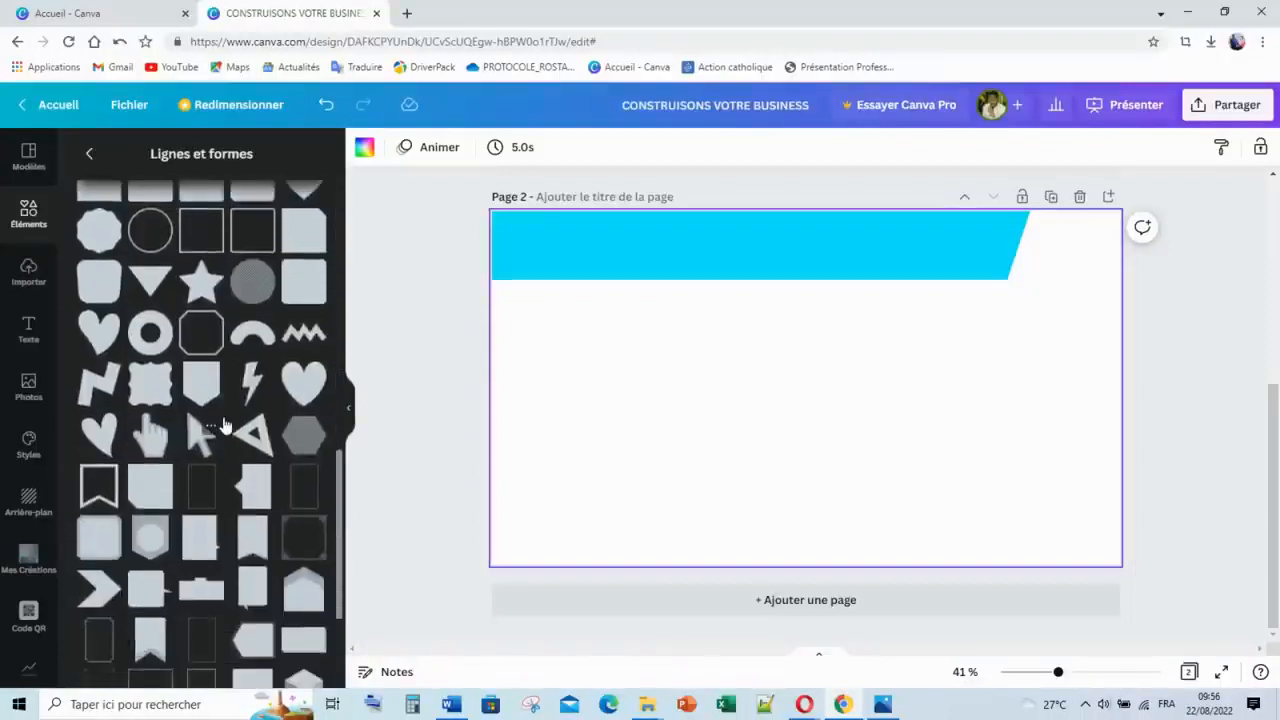
{"action": "scroll", "coordinate": [224, 425], "scroll_direction": "up", "scroll_amount": 2}
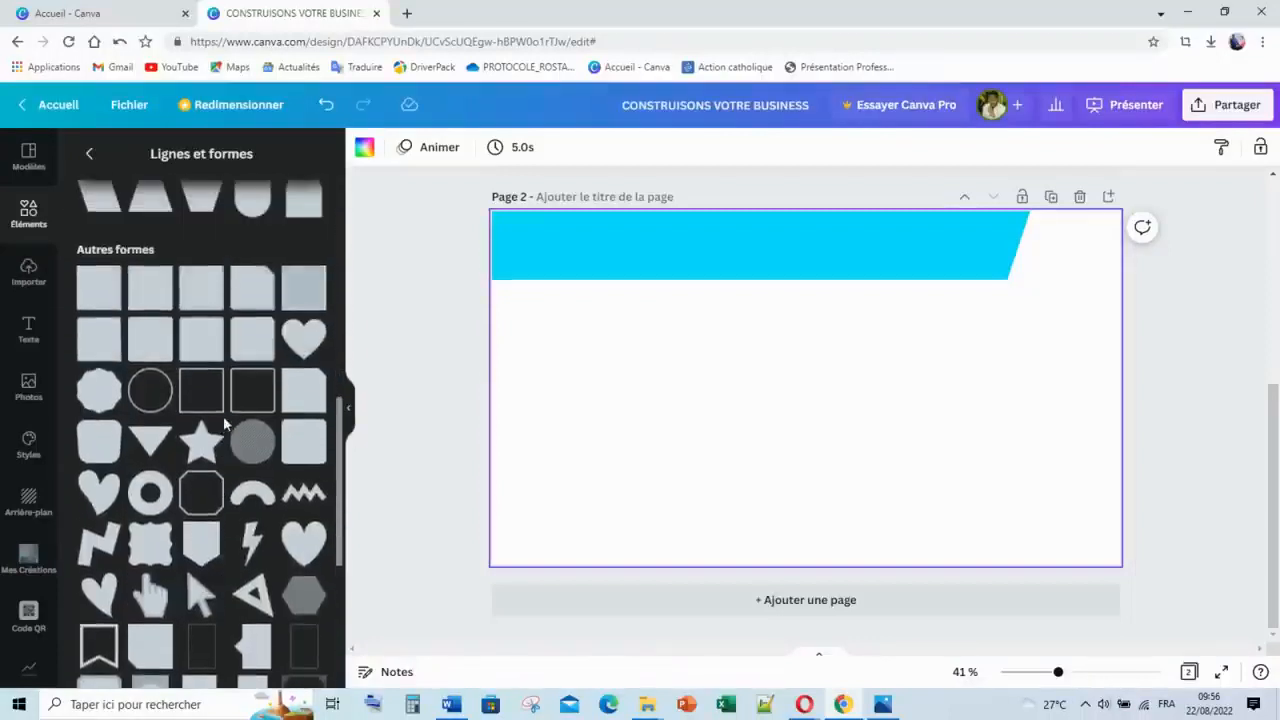
{"action": "scroll", "coordinate": [225, 410], "scroll_direction": "up", "scroll_amount": 2}
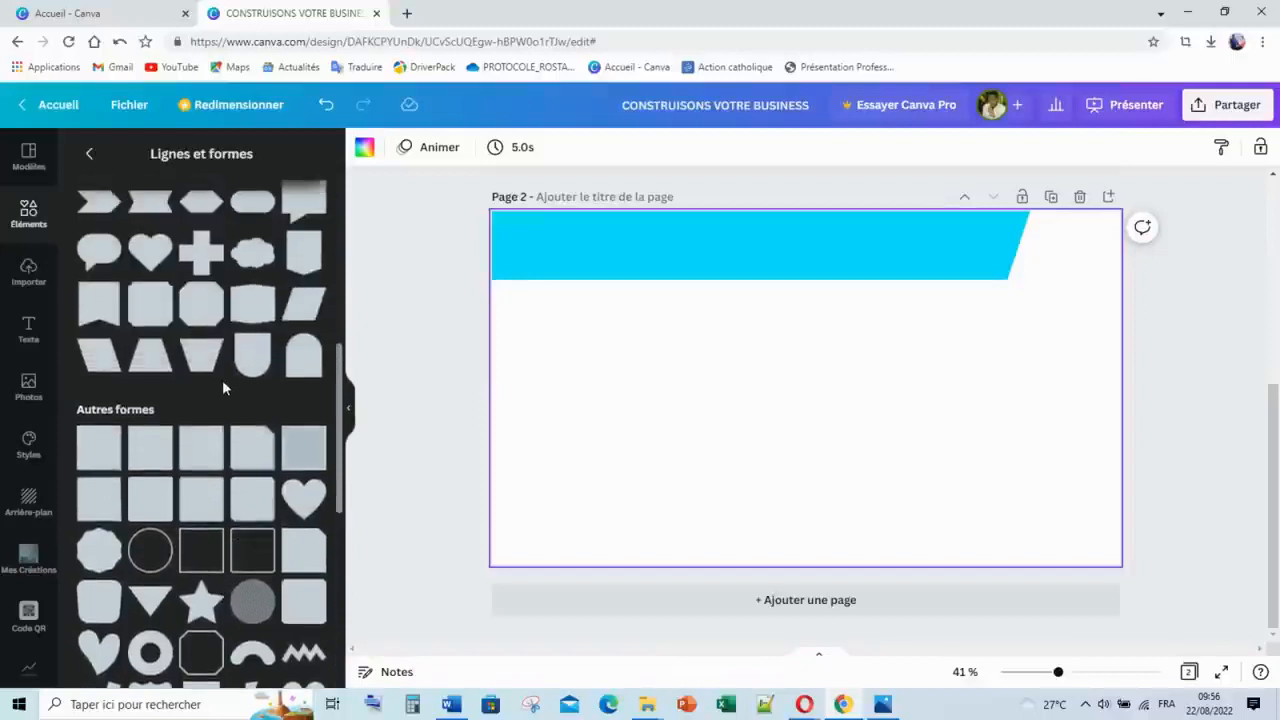
Add the rectangle with a pointed lower edge and fill it with the darkest grey from the logo's colours.
{"action": "left_click", "coordinate": [305, 251]}
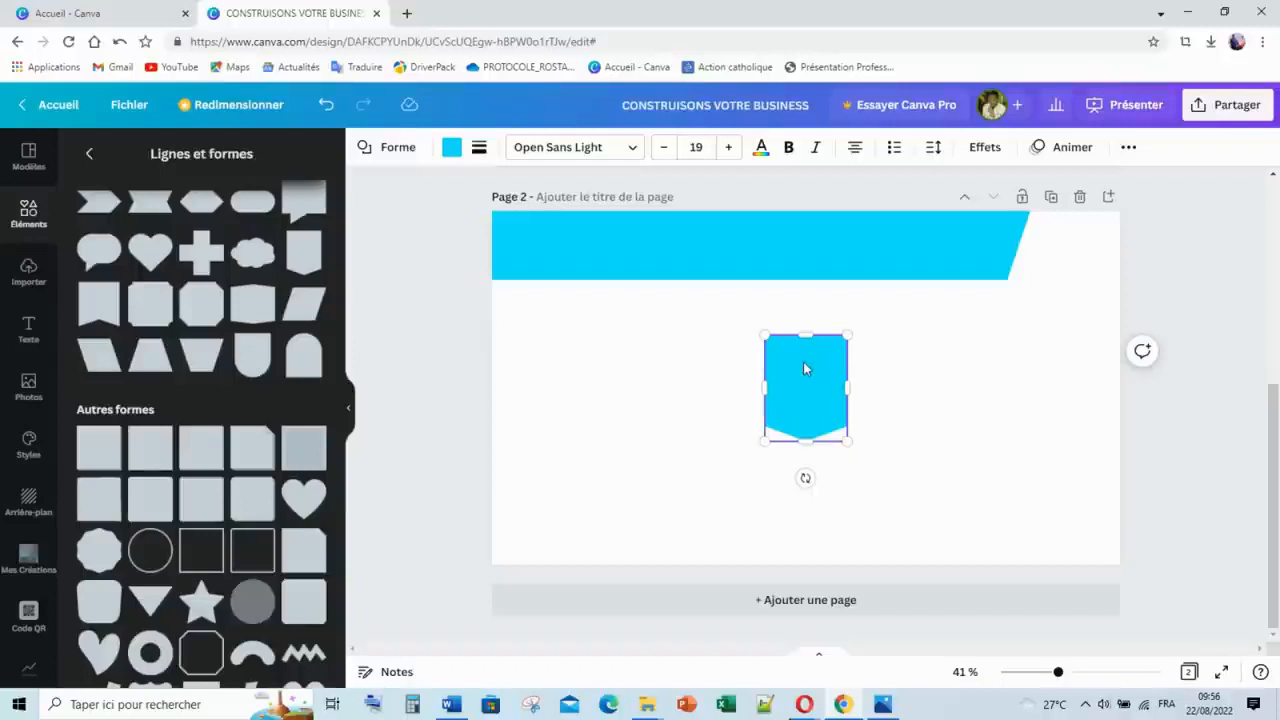
{"action": "left_click", "coordinate": [452, 149]}
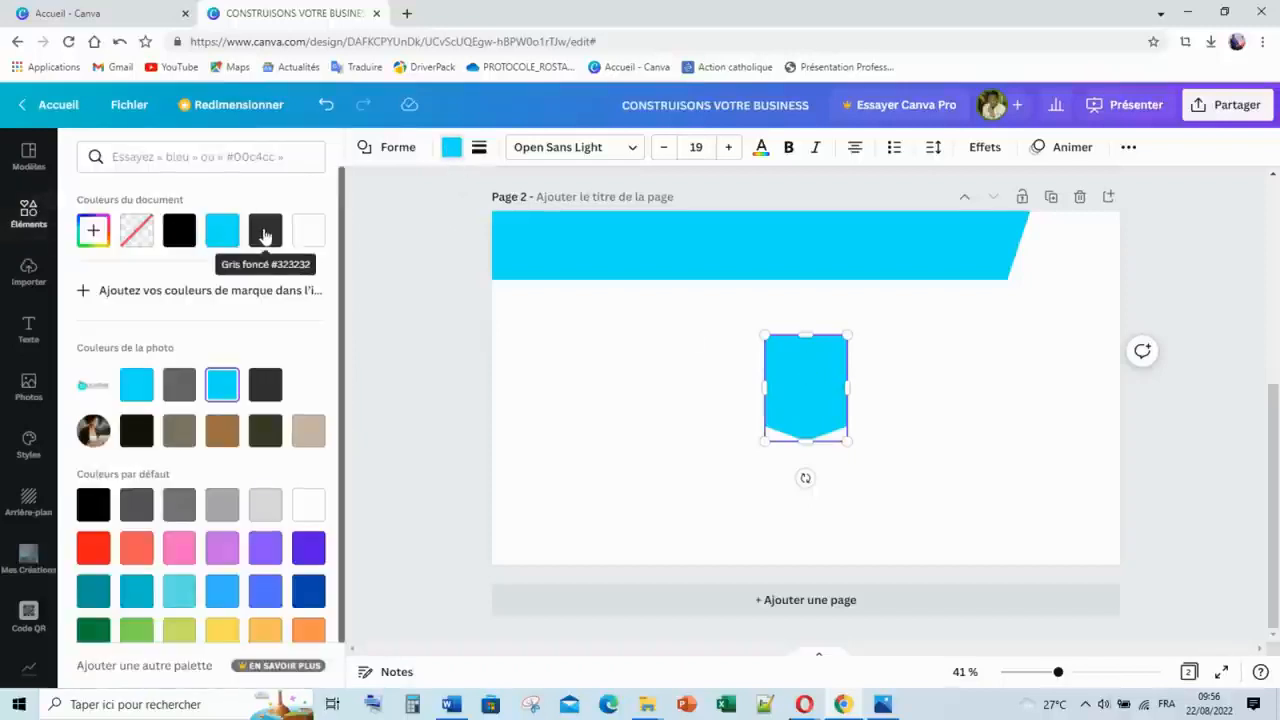
{"action": "scroll", "coordinate": [233, 358], "scroll_direction": "down", "scroll_amount": 1}
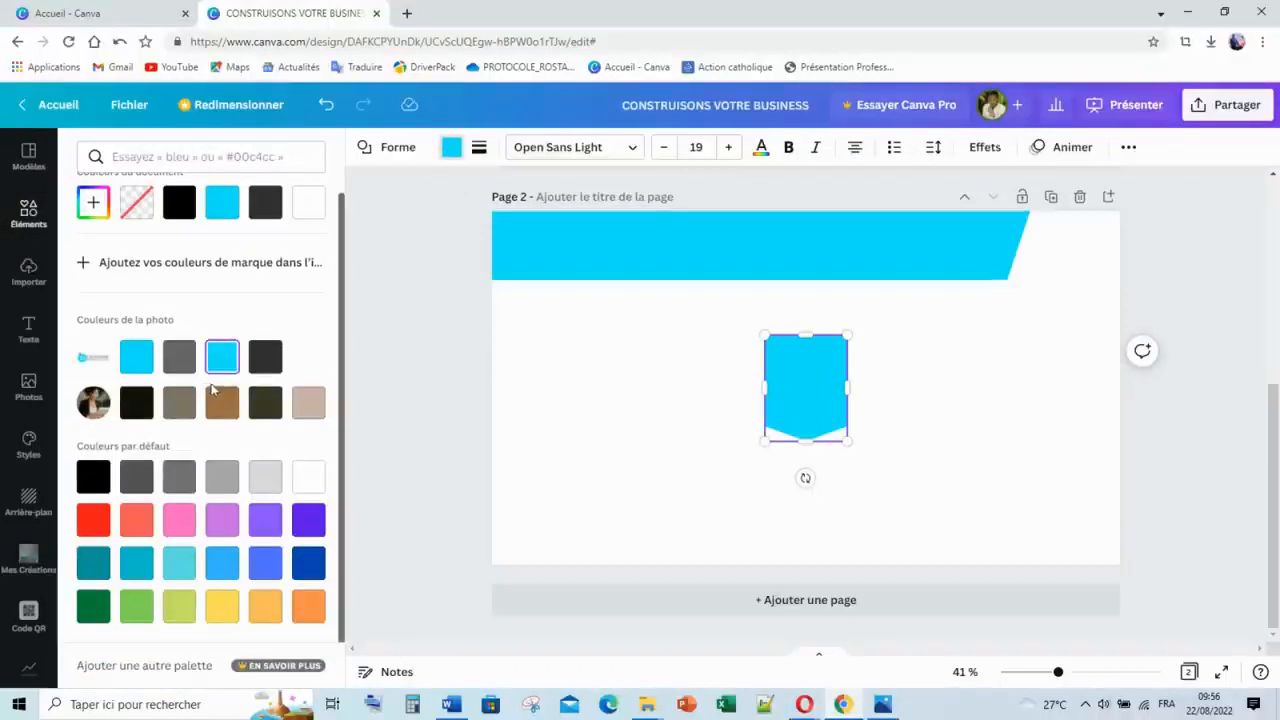
{"action": "left_click", "coordinate": [180, 358]}
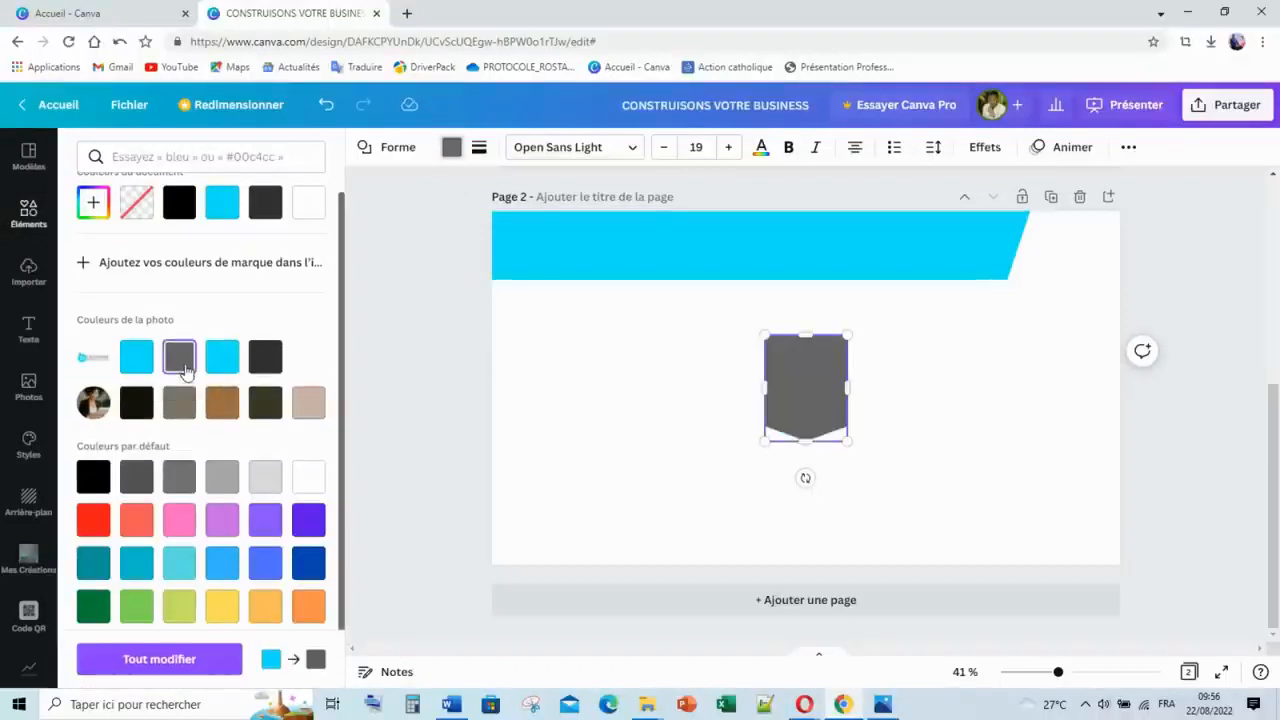
{"action": "left_click", "coordinate": [274, 356]}
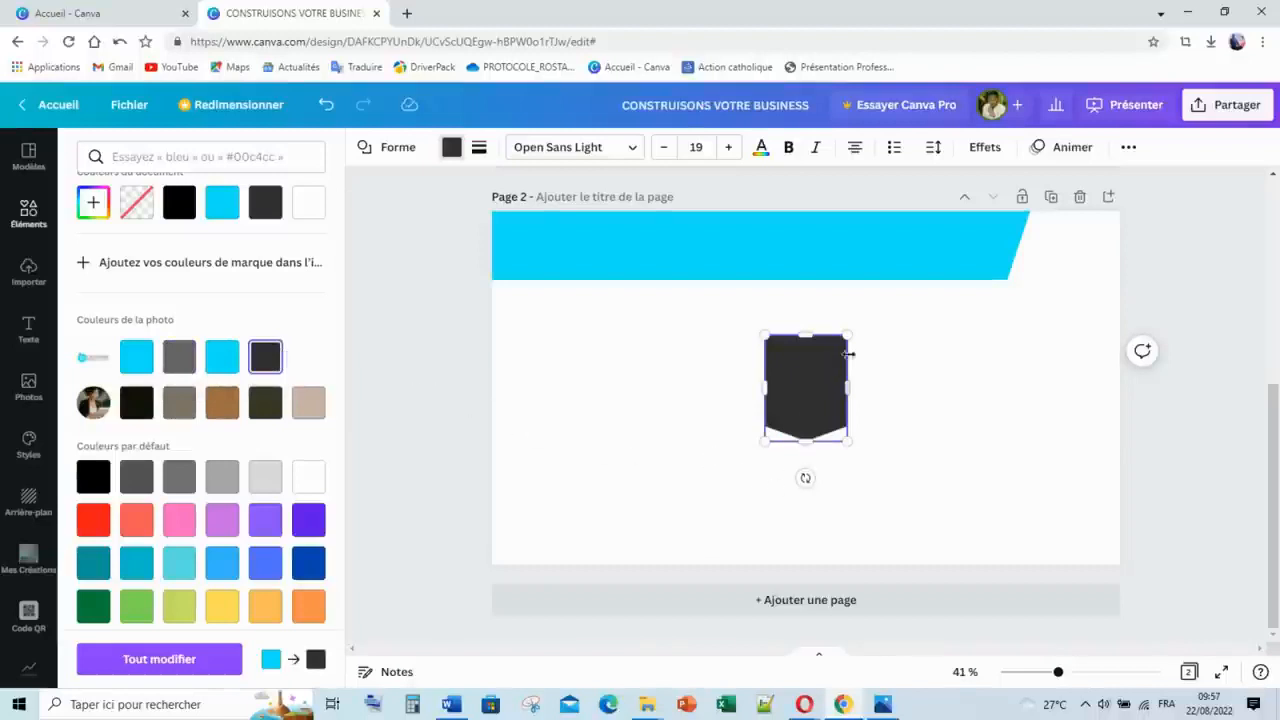
Place the dark shape against the banner's slanted end, tilt it to match the slant, and send it back one level.
{"action": "left_click_drag", "start_coordinate": [807, 385], "coordinate": [1051, 226]}
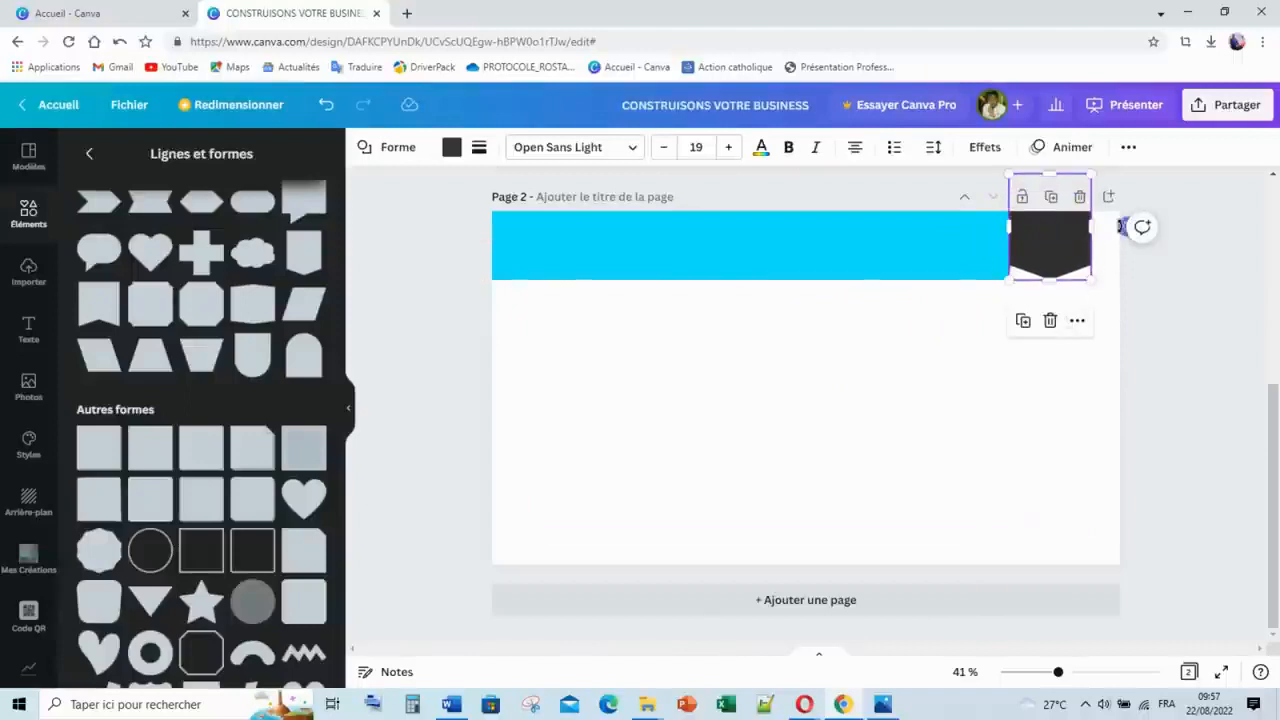
{"action": "left_click_drag", "start_coordinate": [1122, 227], "coordinate": [1150, 272]}
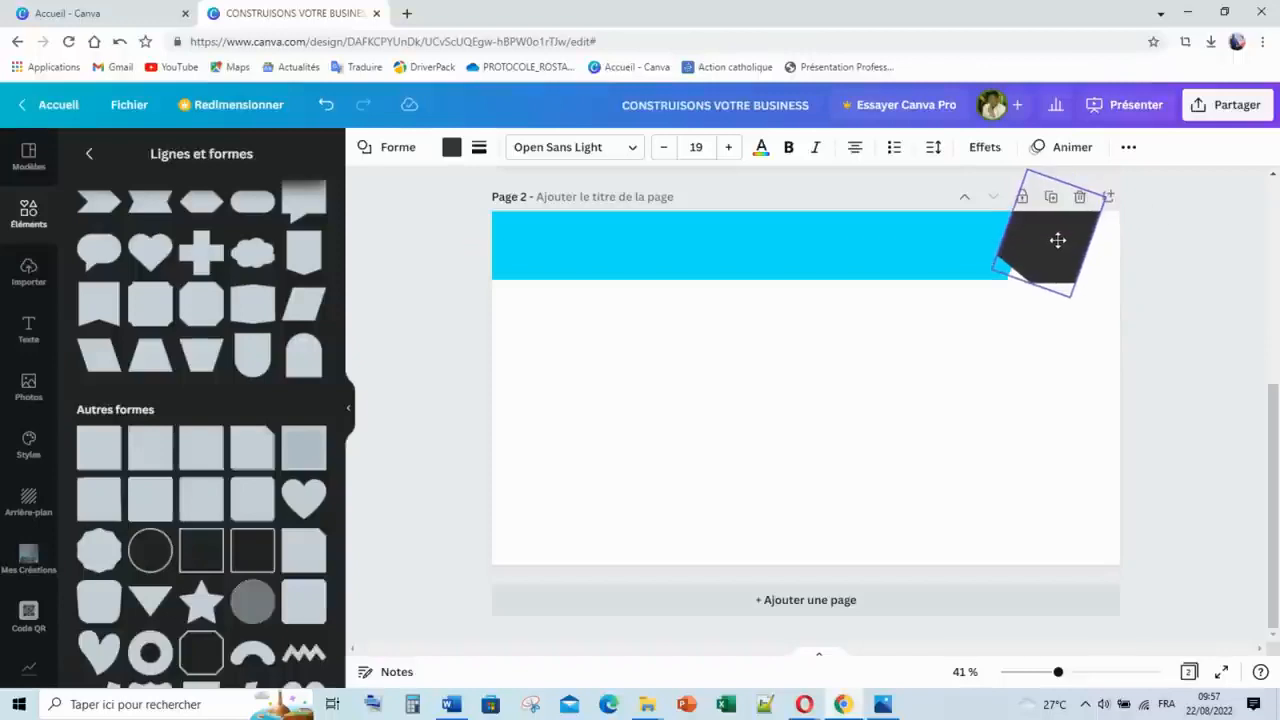
{"action": "left_click_drag", "start_coordinate": [1058, 240], "coordinate": [1055, 239]}
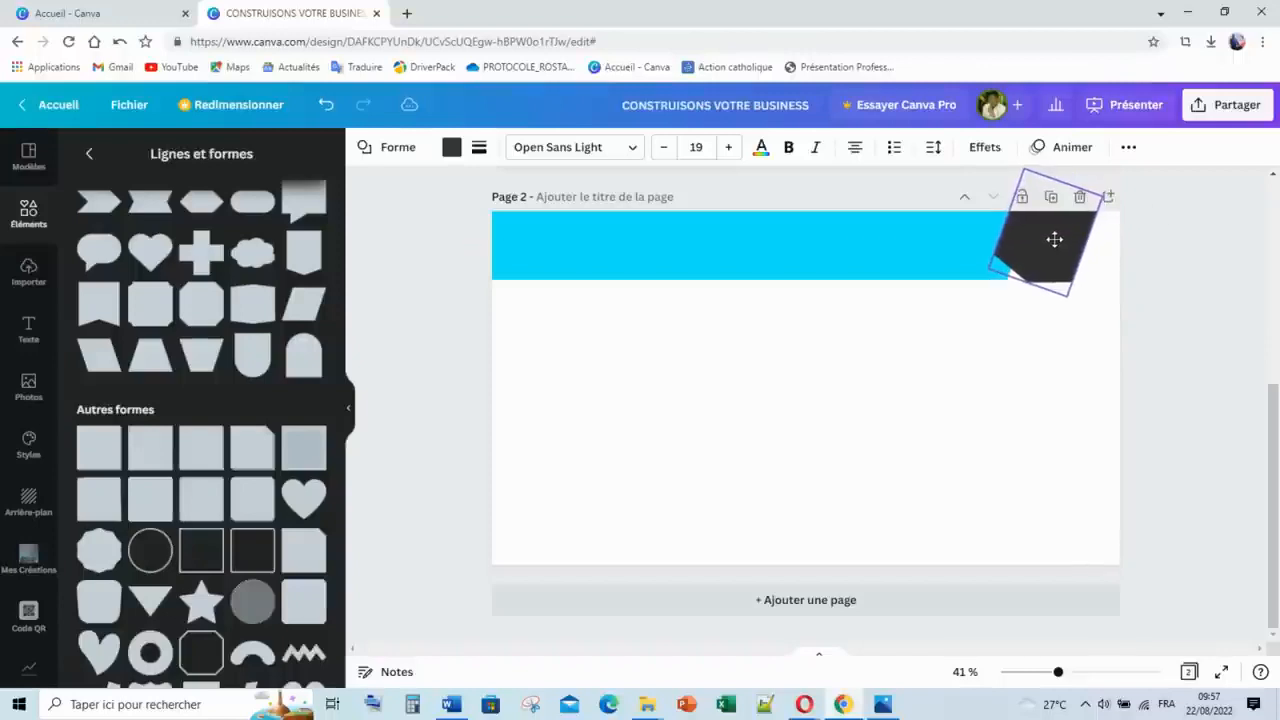
{"action": "right_click", "coordinate": [1058, 267]}
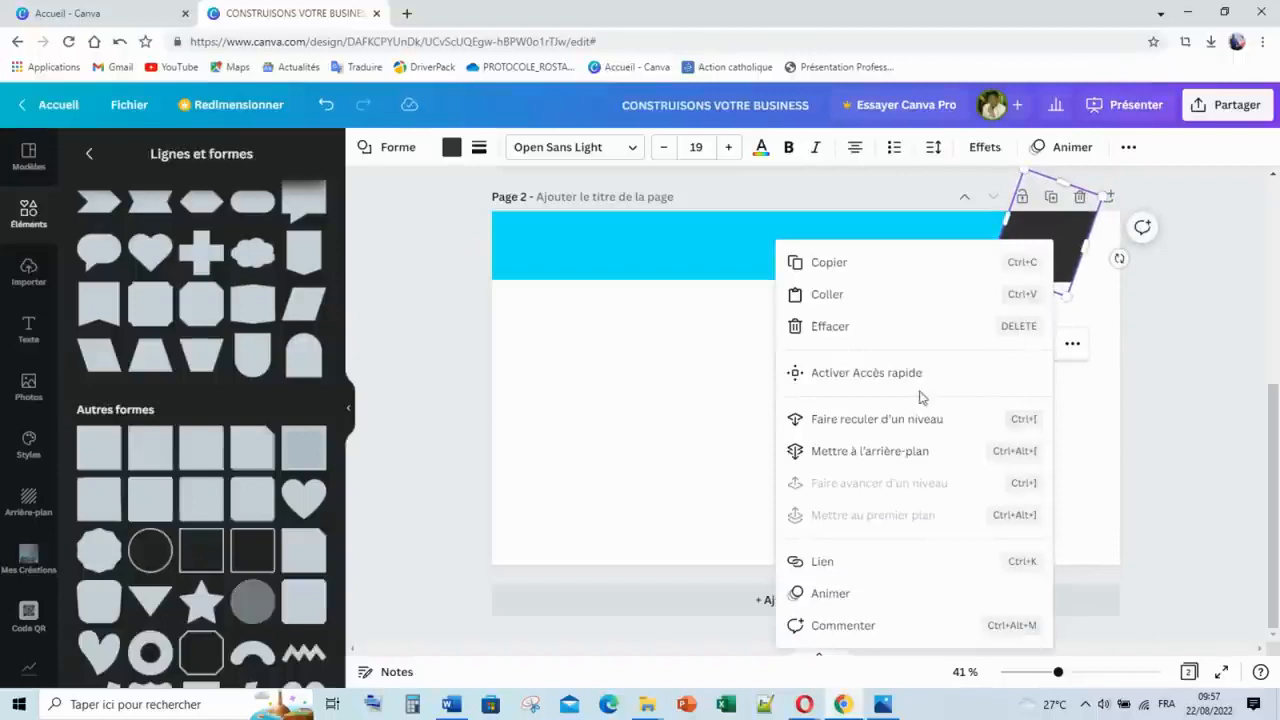
{"action": "left_click", "coordinate": [896, 423]}
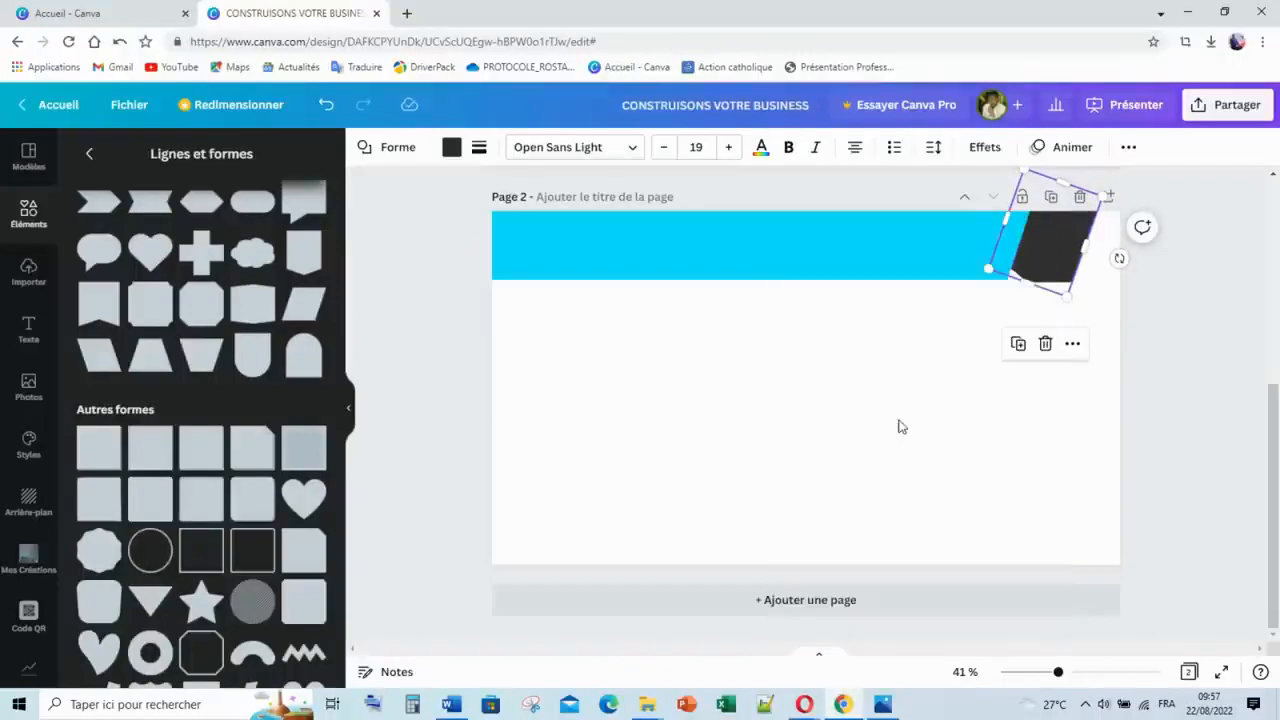
{"action": "left_click", "coordinate": [1172, 330]}
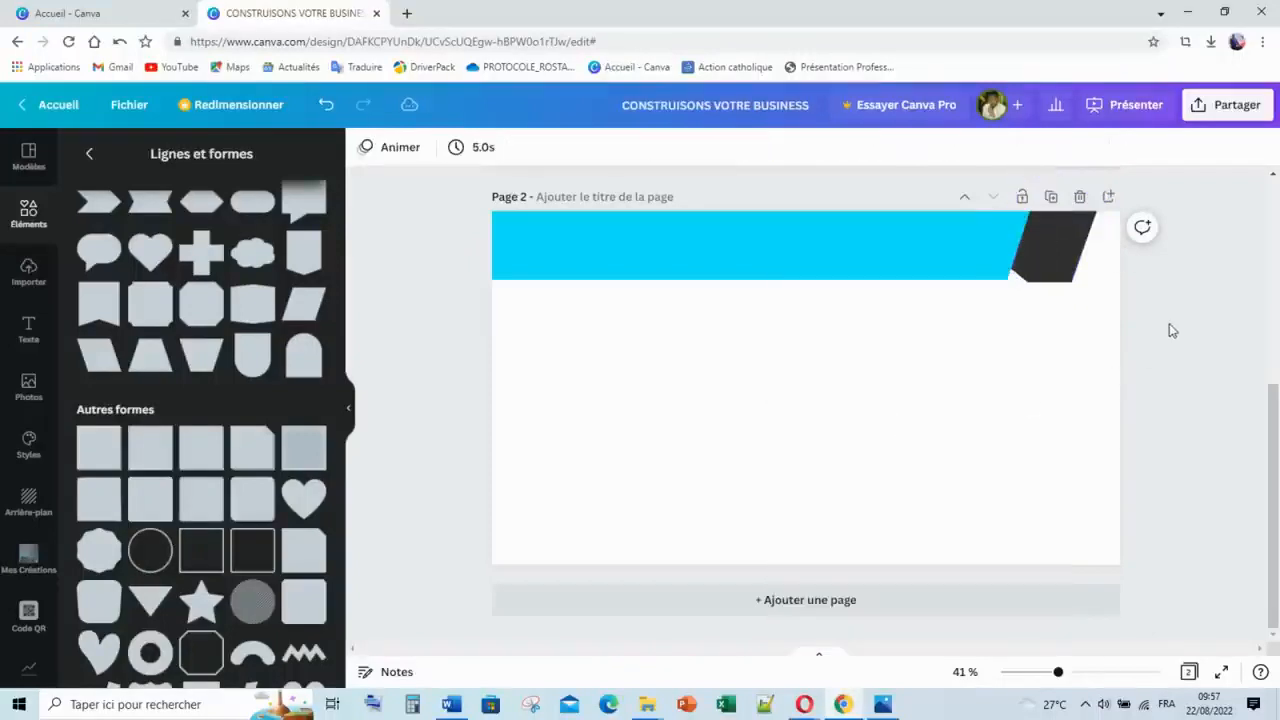
Duplicate the dark tilted shape into the page's upper-right corner and send the copy back one level.
{"action": "left_click", "coordinate": [1063, 263]}
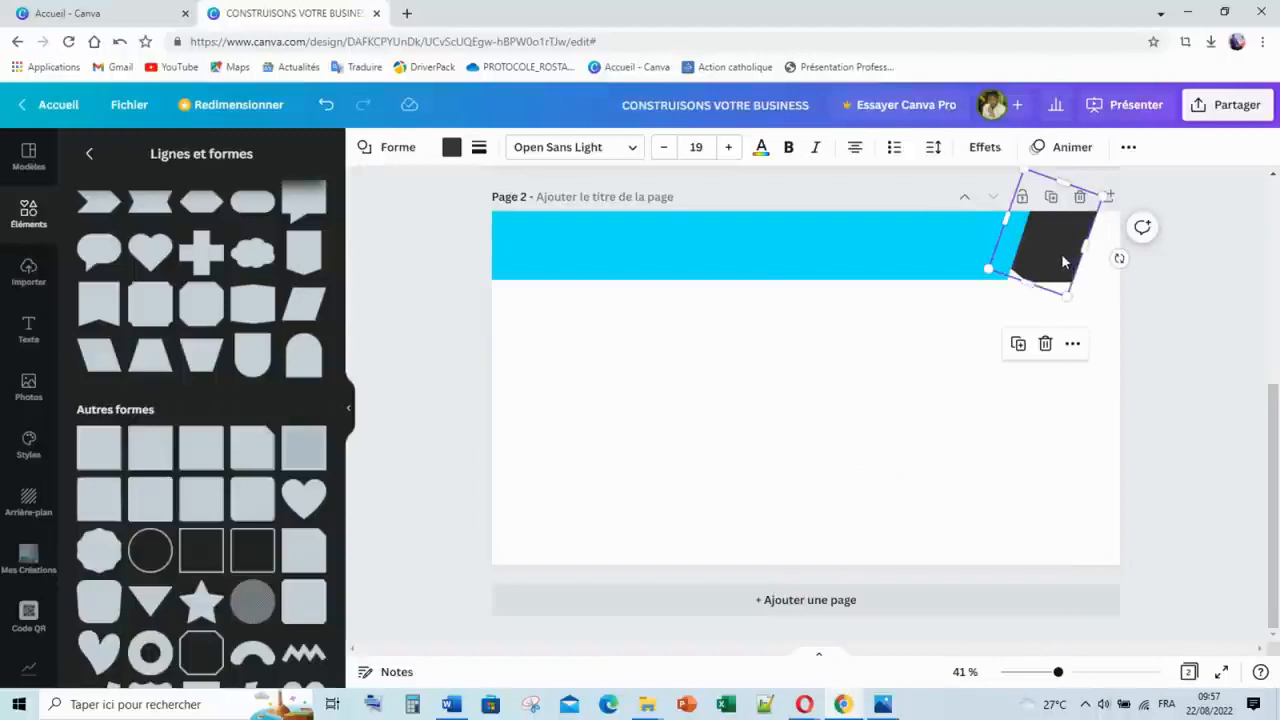
{"action": "left_click_drag", "start_coordinate": [1061, 253], "coordinate": [1116, 243]}
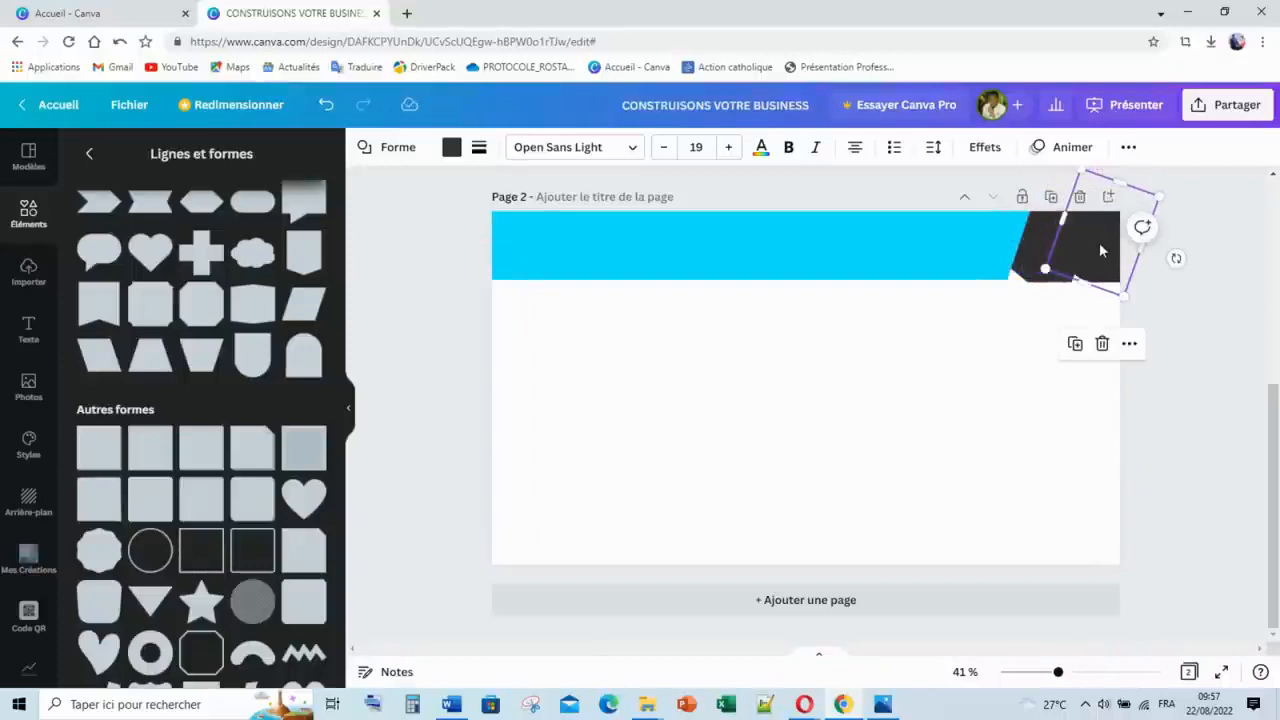
{"action": "right_click", "coordinate": [1099, 242]}
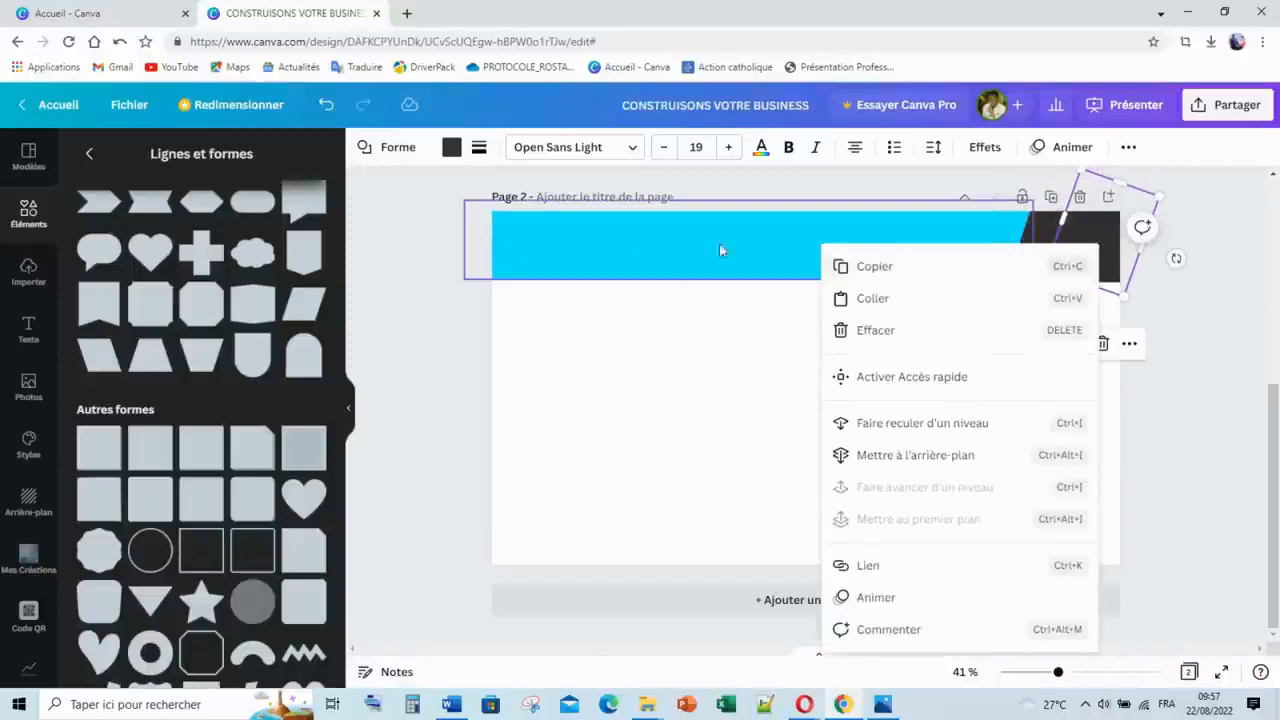
{"action": "left_click", "coordinate": [911, 428]}
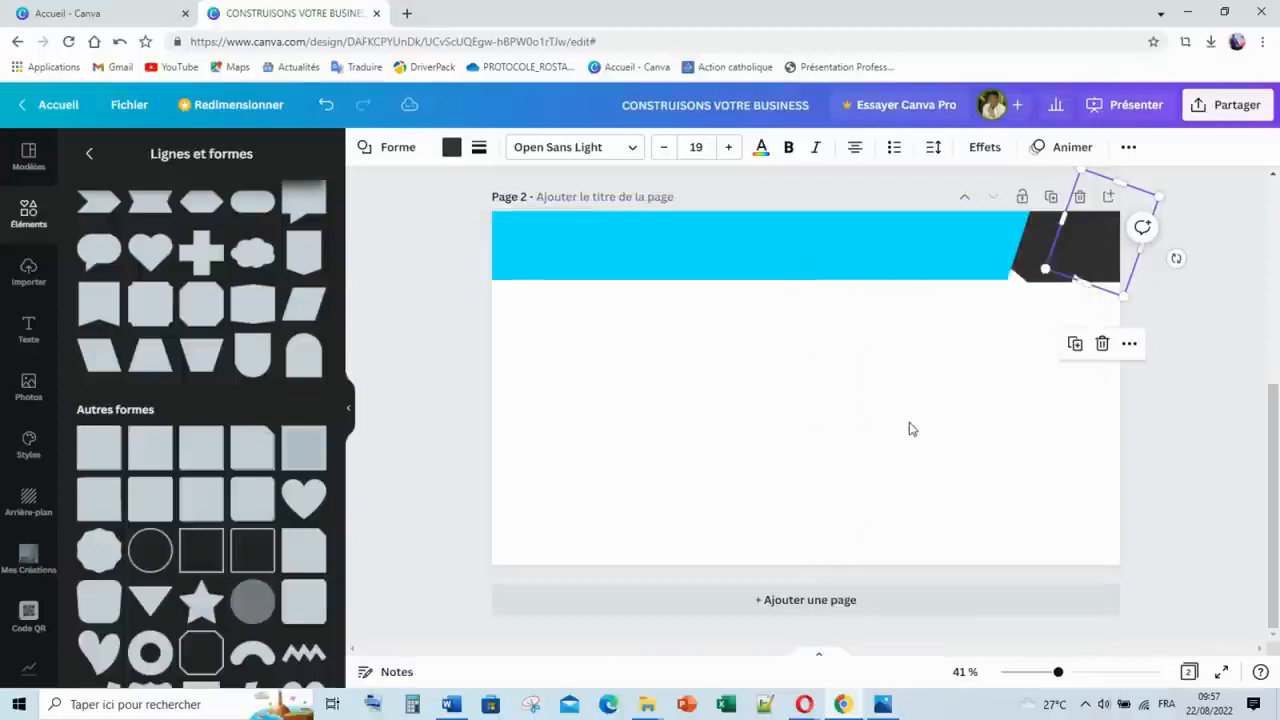
Fill the corner copy with the cyan from the logo's colours.
{"action": "left_click", "coordinate": [452, 148]}
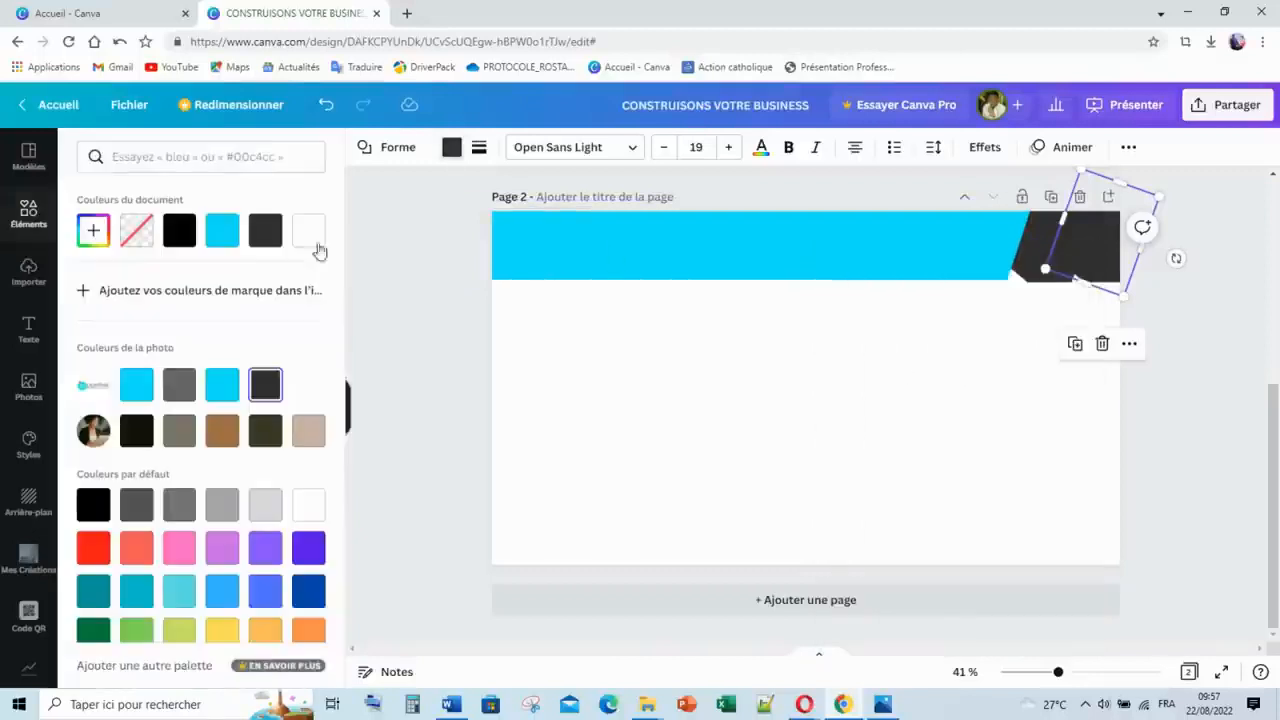
{"action": "left_click", "coordinate": [223, 386]}
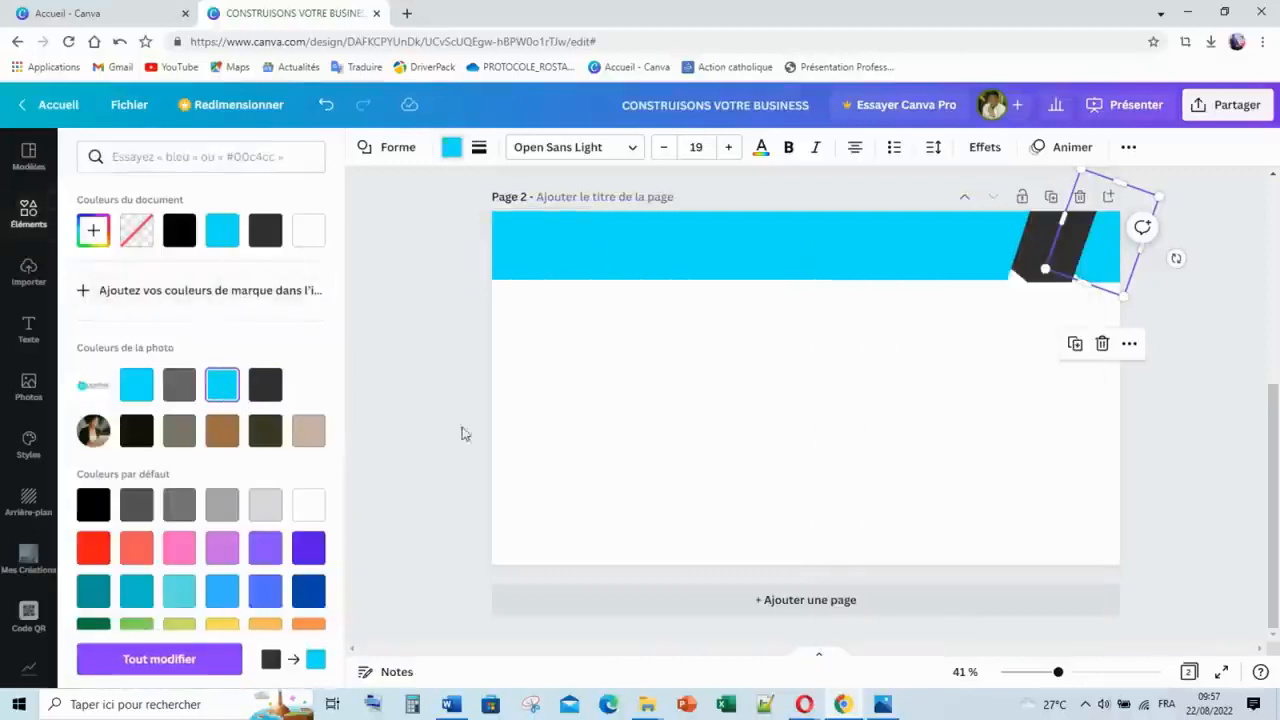
{"action": "left_click", "coordinate": [823, 400]}
{"action": "left_click", "coordinate": [1005, 364]}
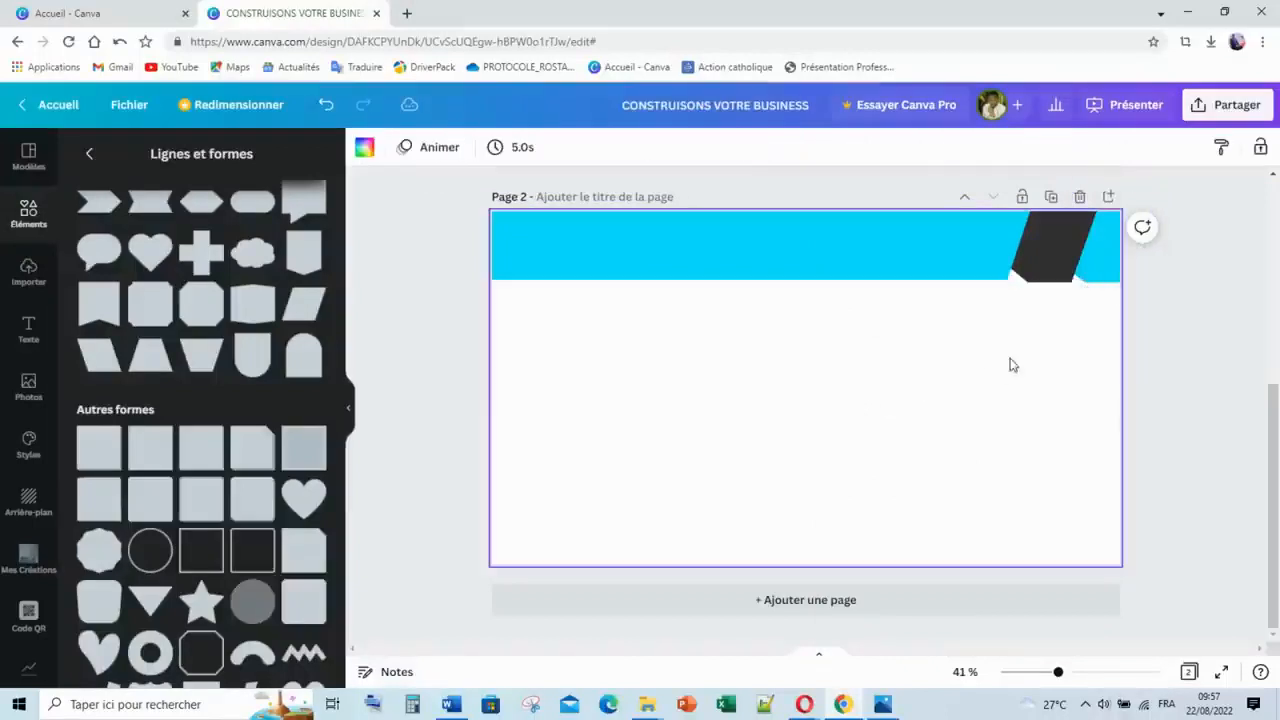
Fine-tune the fit of the cyan corner shape and the dark shape beside the banner's slanted end.
{"action": "left_click", "coordinate": [1090, 252]}
{"action": "left_click_drag", "start_coordinate": [1062, 214], "coordinate": [1016, 220]}
{"action": "left_click", "coordinate": [1045, 255]}
{"action": "left_click", "coordinate": [1040, 342]}
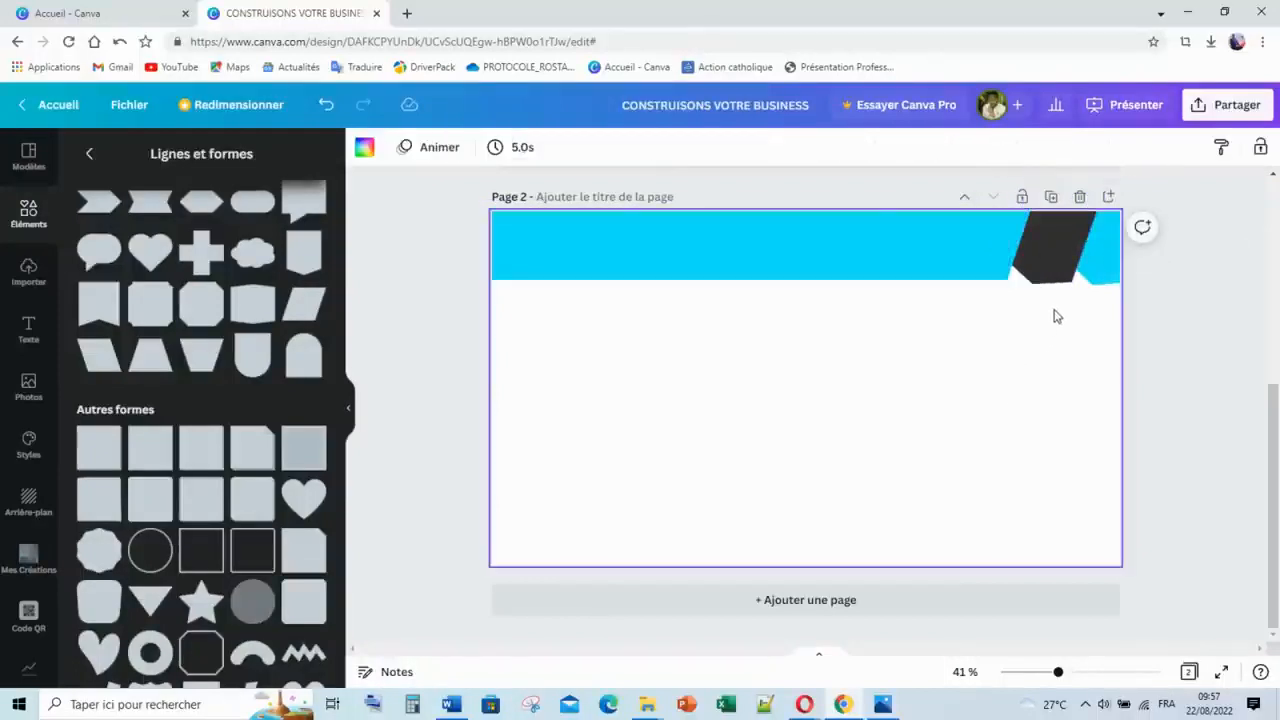
Select the dark and cyan tilted shapes together and nudge them slightly upward against the header.
{"action": "left_click", "coordinate": [1090, 286]}
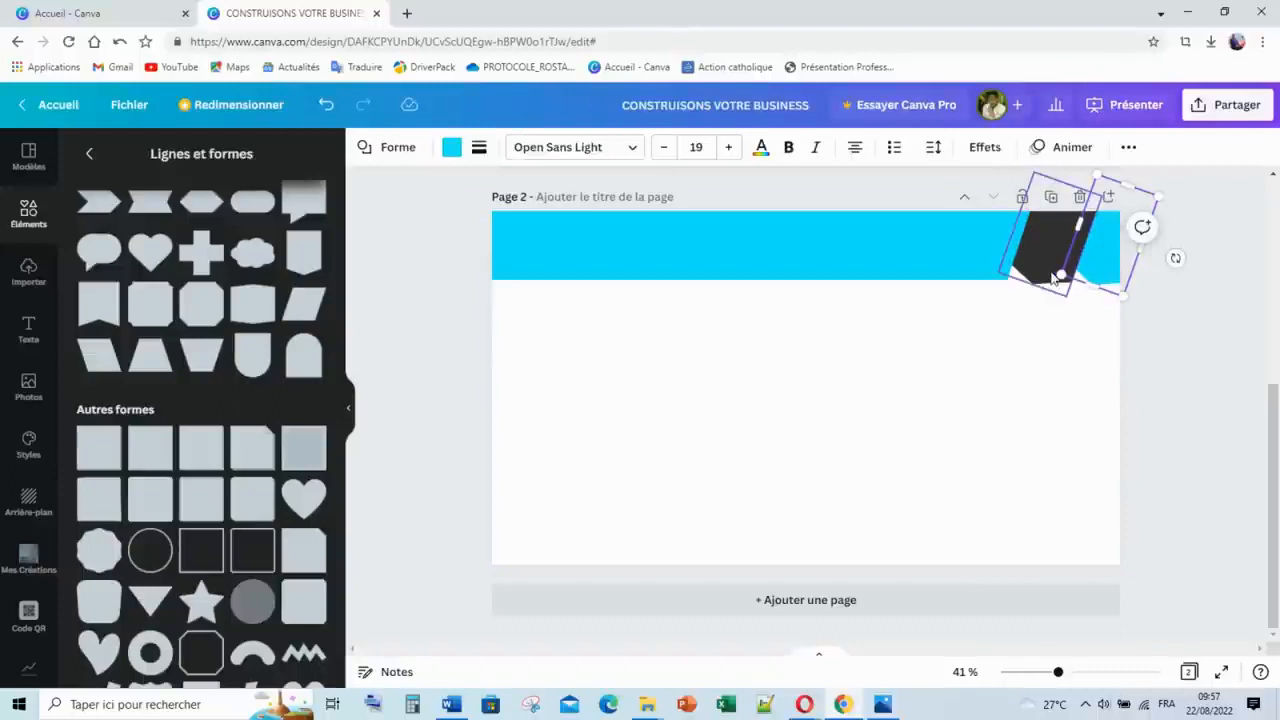
{"action": "left_click", "coordinate": [1052, 279], "text": "shift"}
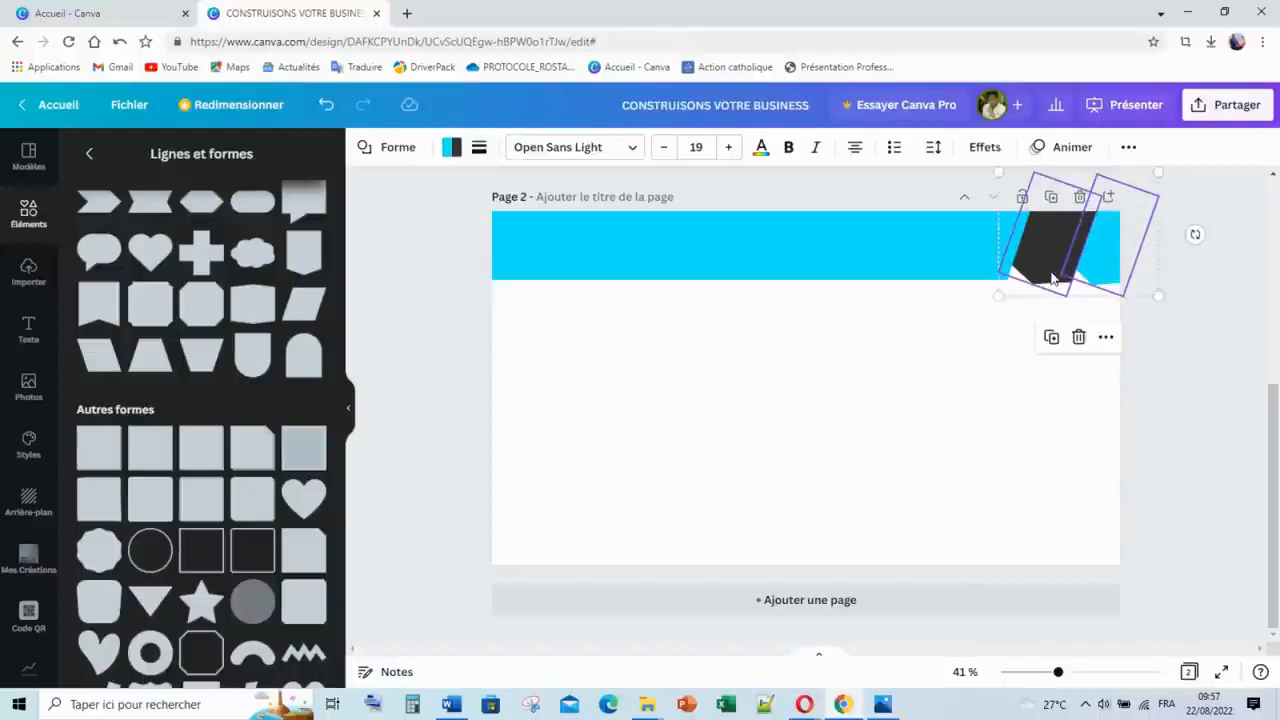
{"action": "key", "text": "Up"}
{"action": "key", "text": "Up"}
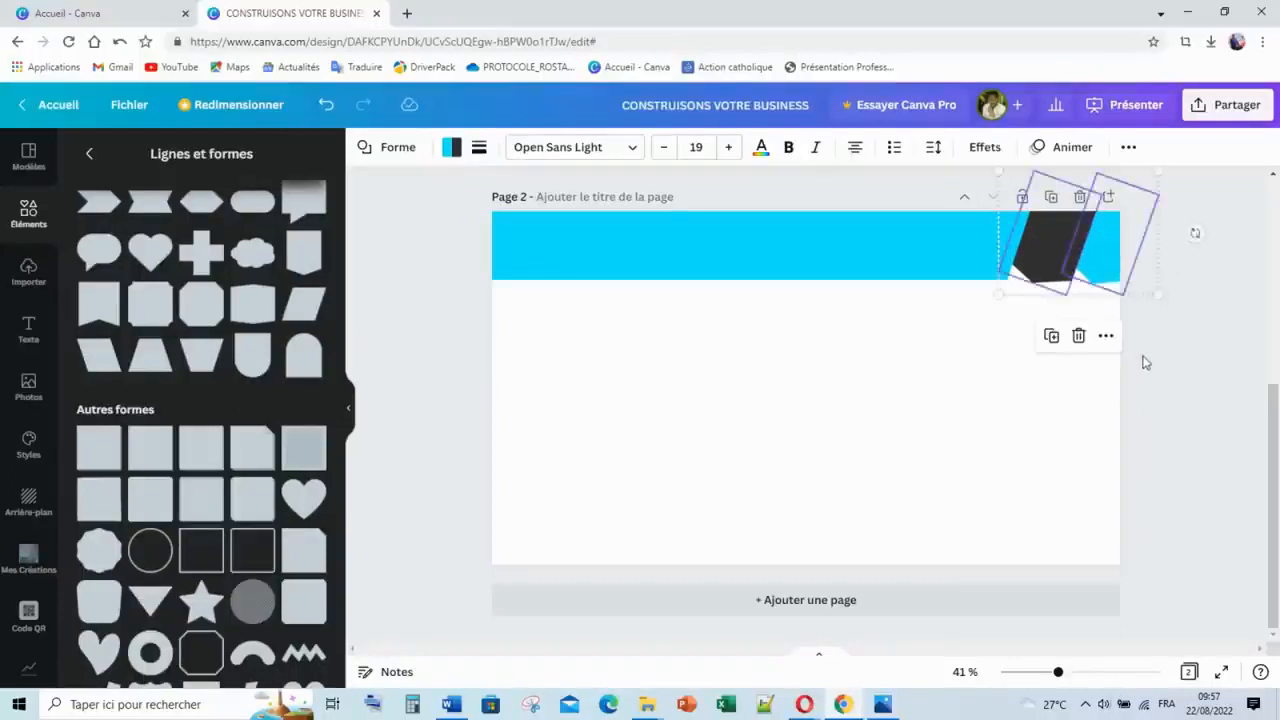
{"action": "left_click", "coordinate": [1162, 385]}
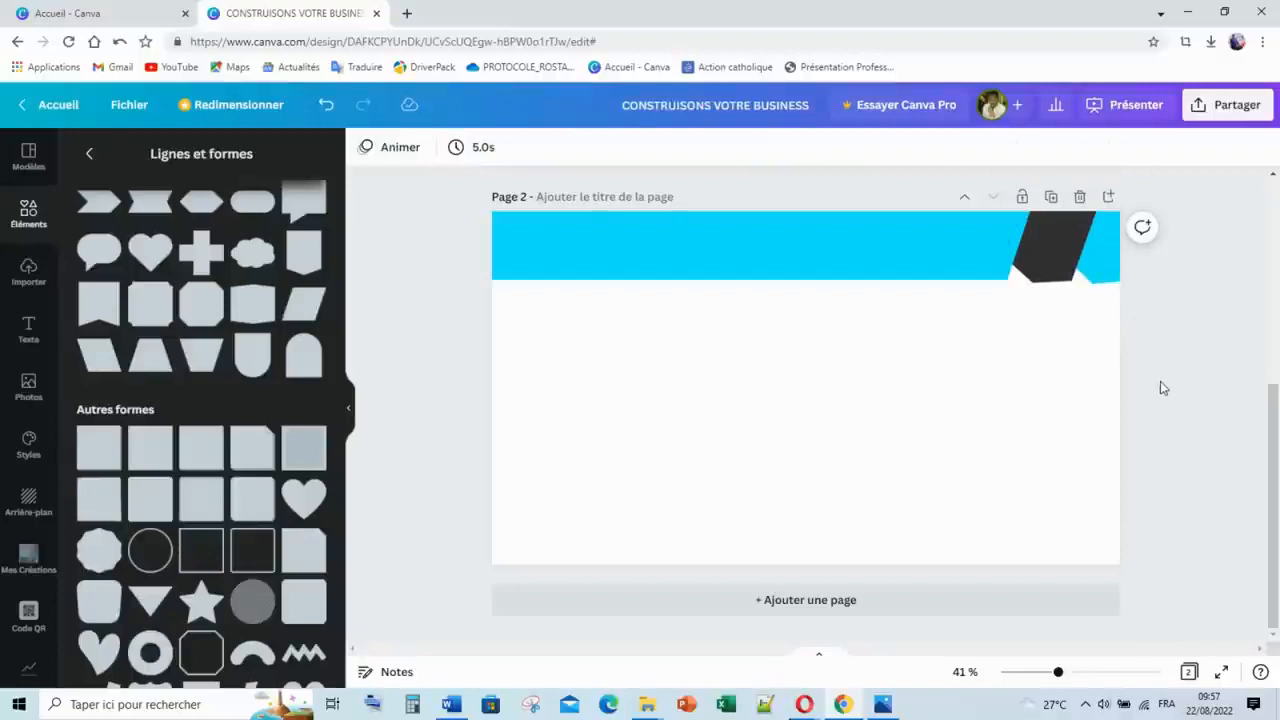
Check the SOMMAIRE reference image 2.png, and insert a dotted line on page 2 in Canva.
{"action": "left_click", "coordinate": [882, 704]}
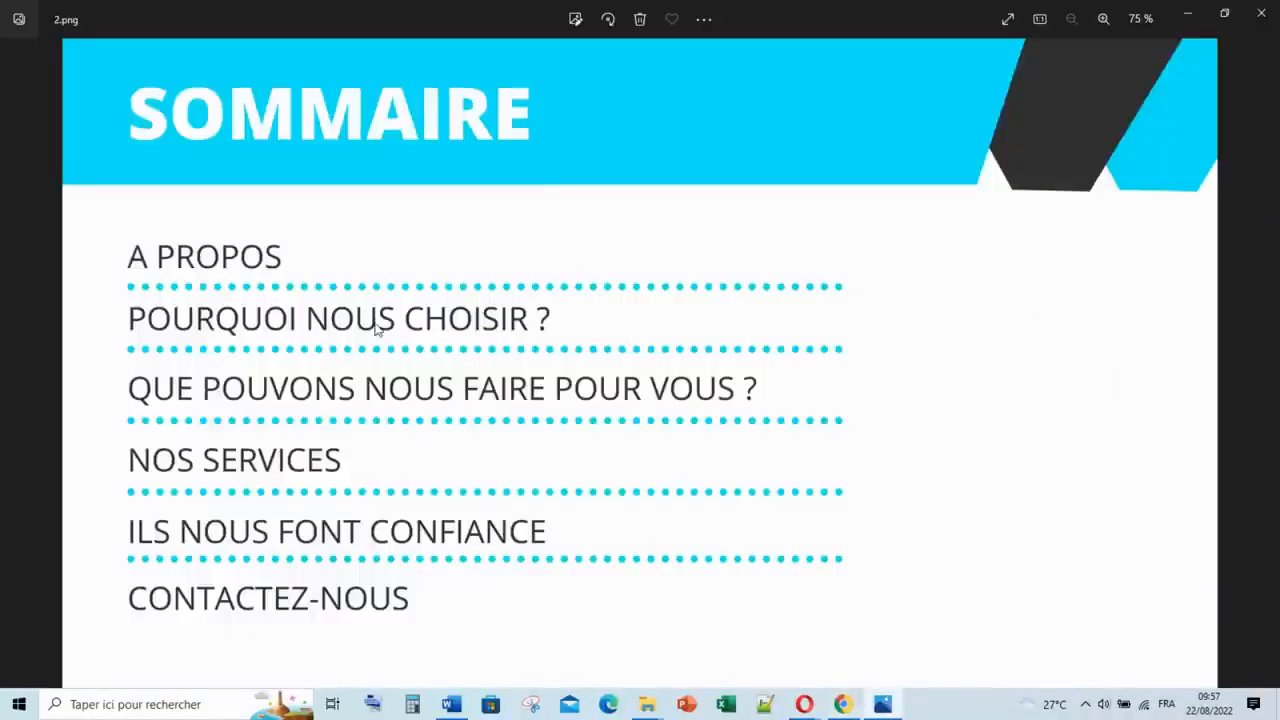
{"action": "left_click", "coordinate": [885, 704]}
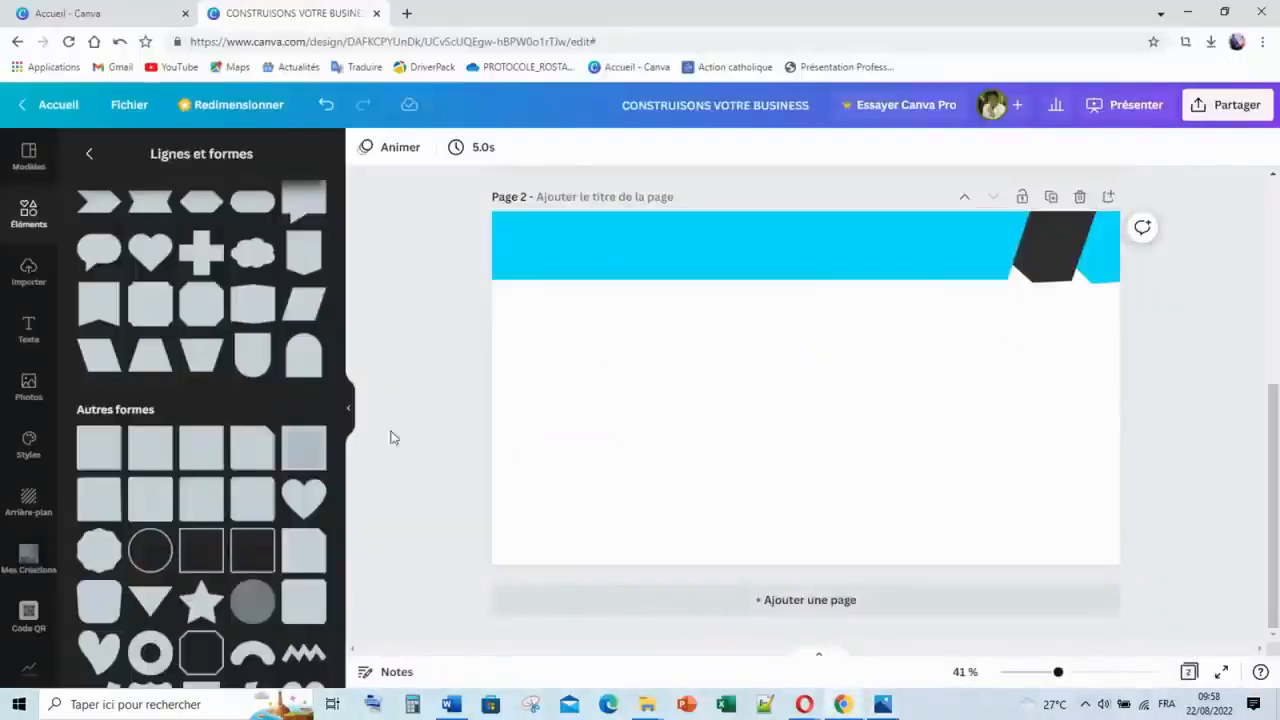
{"action": "left_click", "coordinate": [884, 706]}
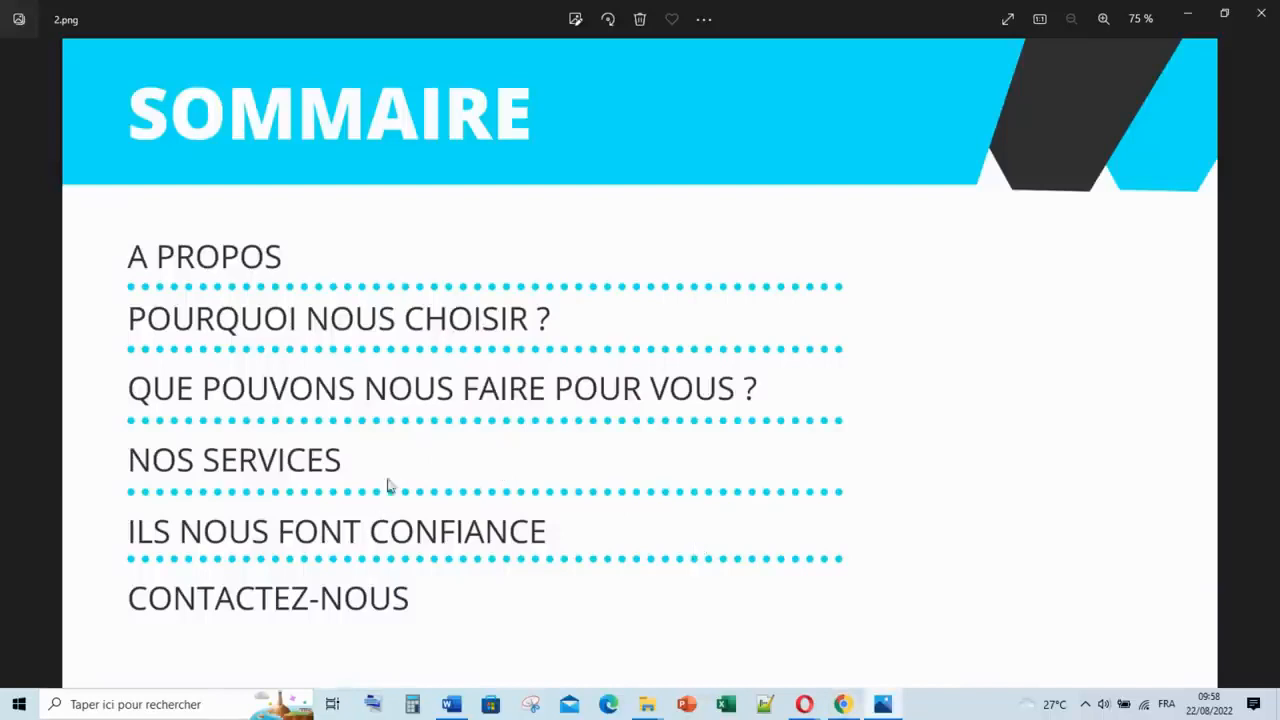
{"action": "left_click", "coordinate": [884, 706]}
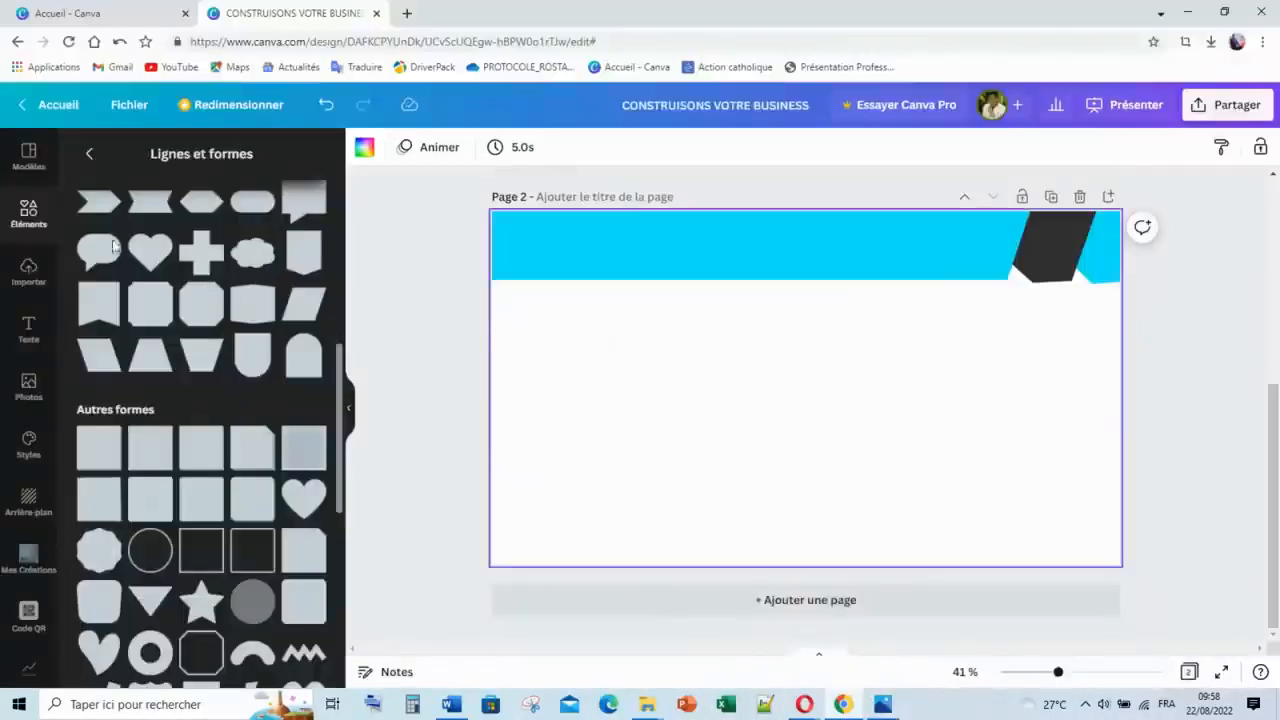
{"action": "scroll", "coordinate": [114, 246], "scroll_direction": "up", "scroll_amount": 10}
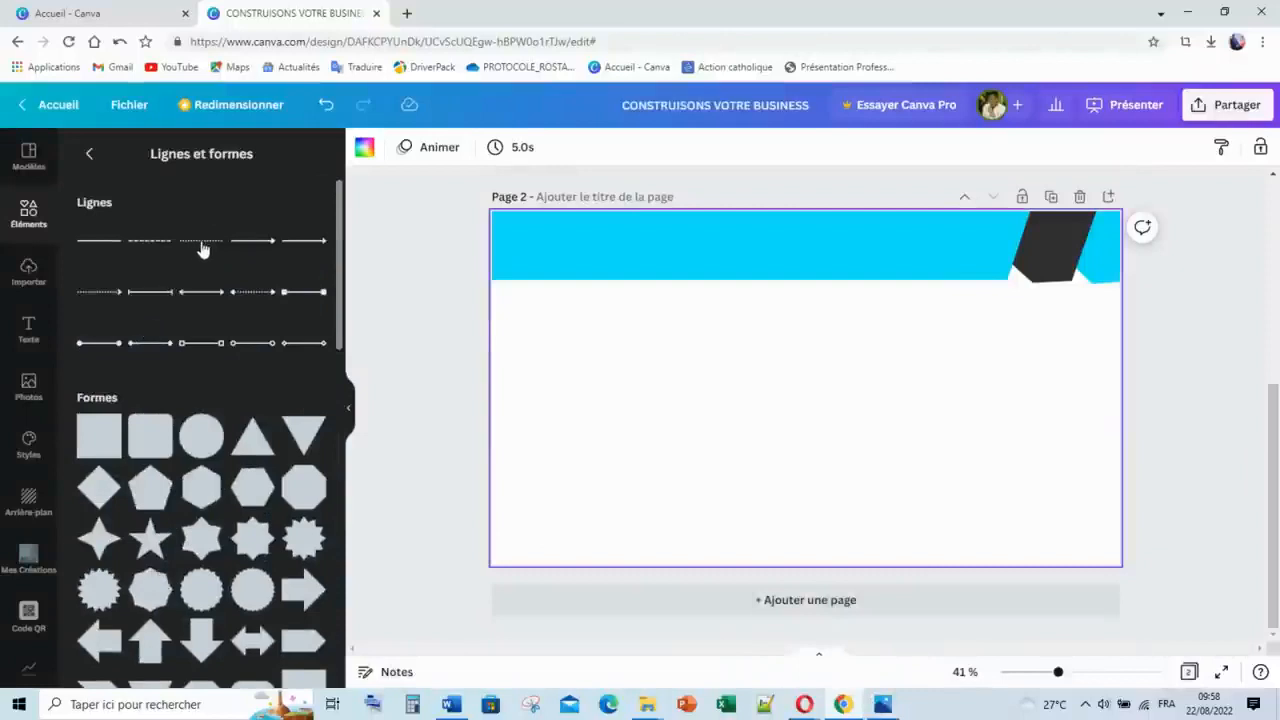
{"action": "left_click", "coordinate": [202, 244]}
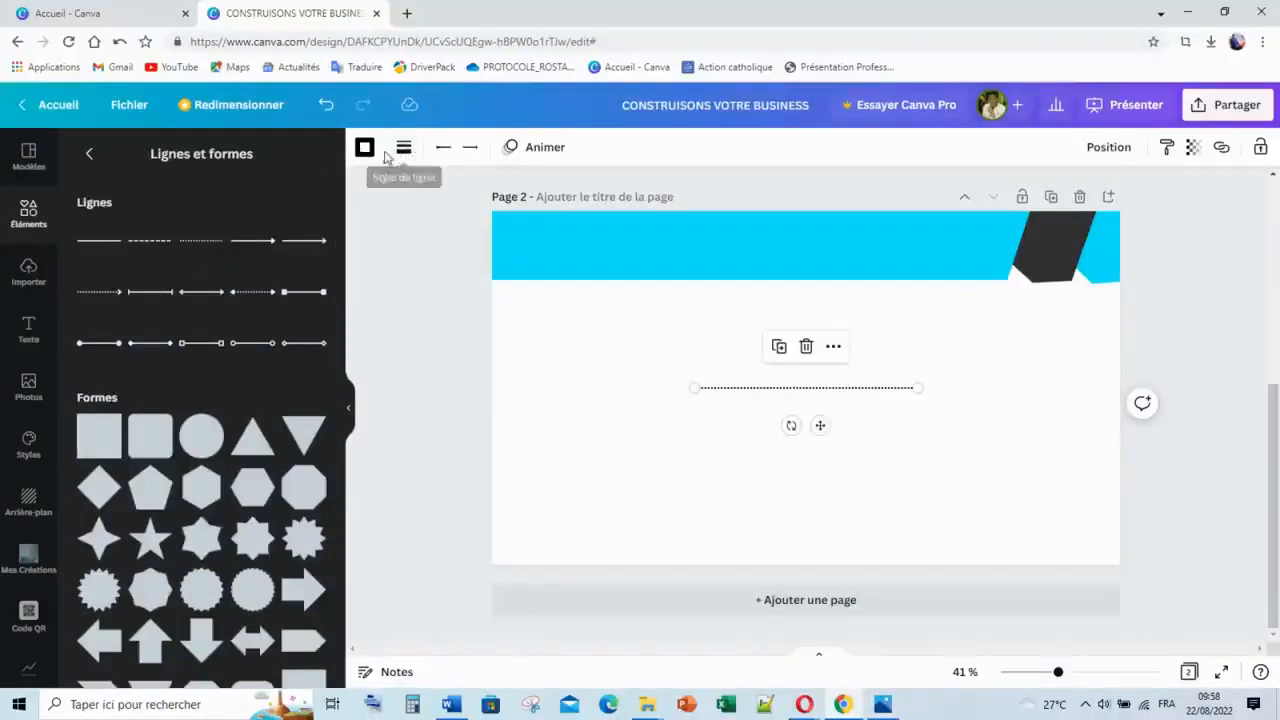
Colour the dotted line with the logo's cyan, use rounded dots and set its thickness to 18.
{"action": "left_click", "coordinate": [364, 150]}
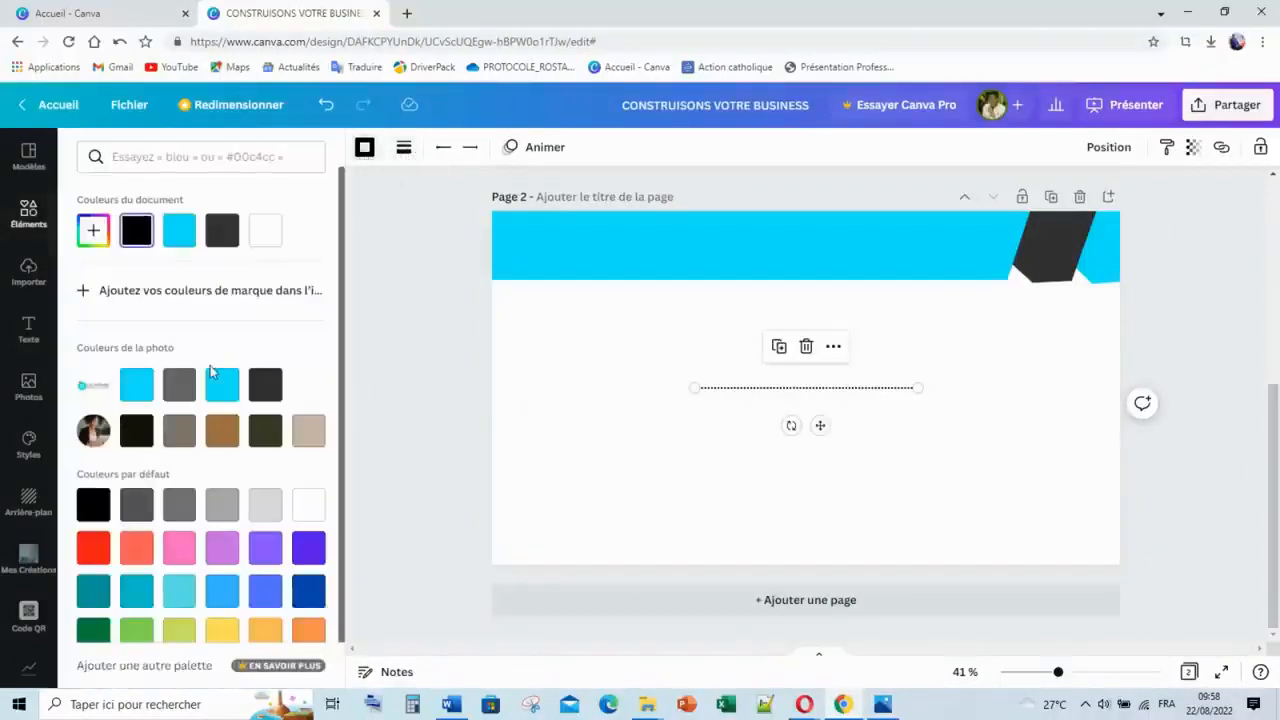
{"action": "left_click", "coordinate": [220, 385]}
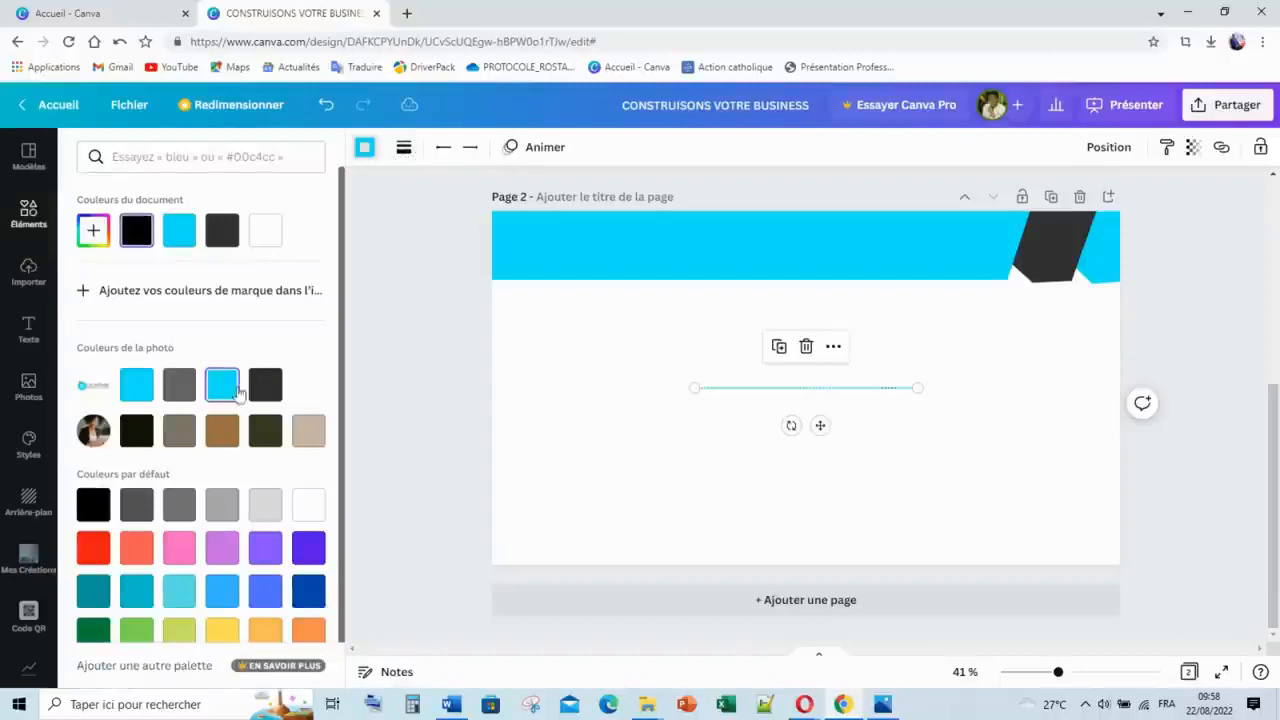
{"action": "left_click", "coordinate": [404, 149]}
{"action": "left_click", "coordinate": [611, 237]}
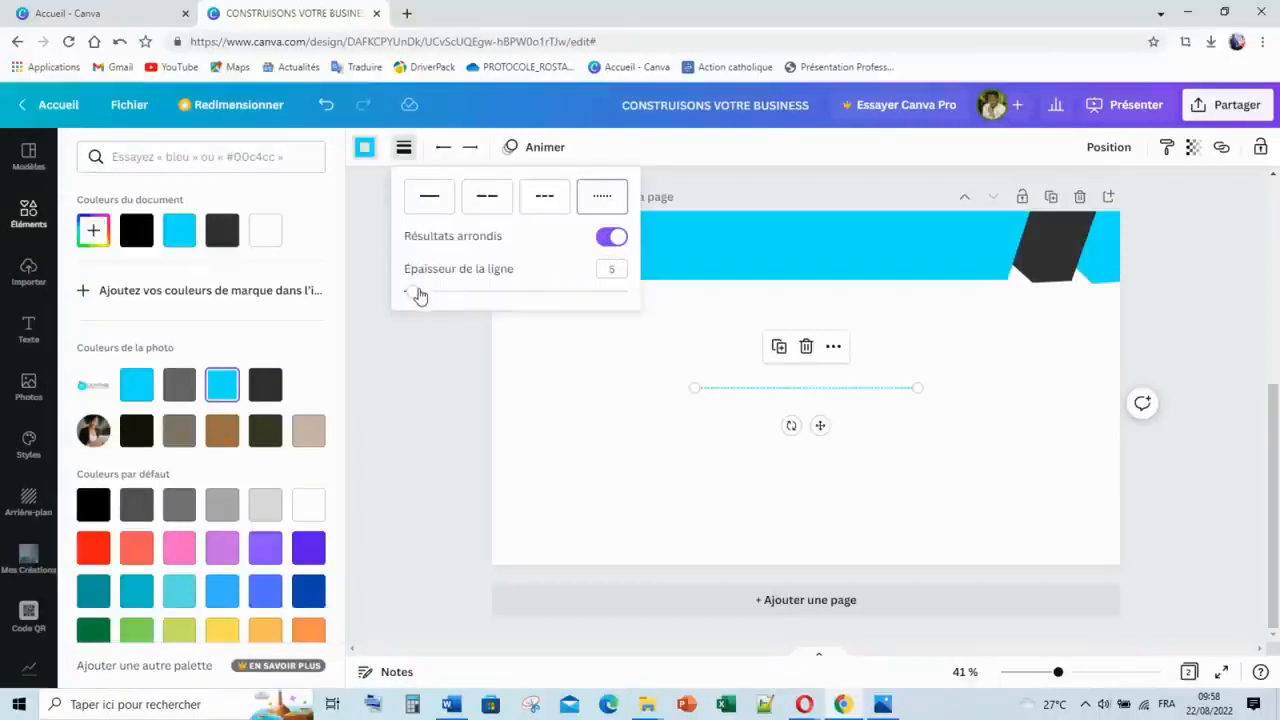
{"action": "left_click_drag", "start_coordinate": [419, 294], "coordinate": [443, 296]}
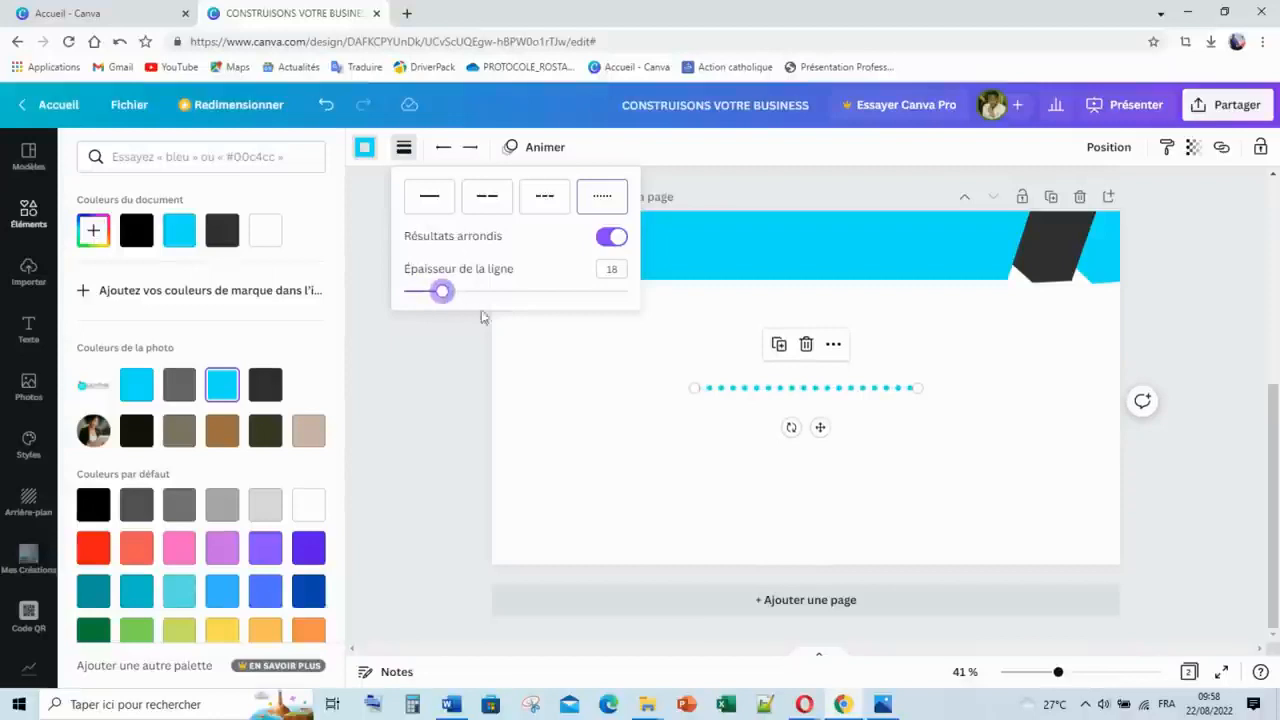
{"action": "left_click", "coordinate": [556, 412]}
{"action": "left_click", "coordinate": [566, 434]}
Move the dotted line near the page's left margin below the header and lengthen it across roughly two thirds of the page.
{"action": "left_click_drag", "start_coordinate": [744, 388], "coordinate": [576, 347]}
{"action": "left_click_drag", "start_coordinate": [754, 346], "coordinate": [934, 350]}
{"action": "left_click", "coordinate": [737, 426]}
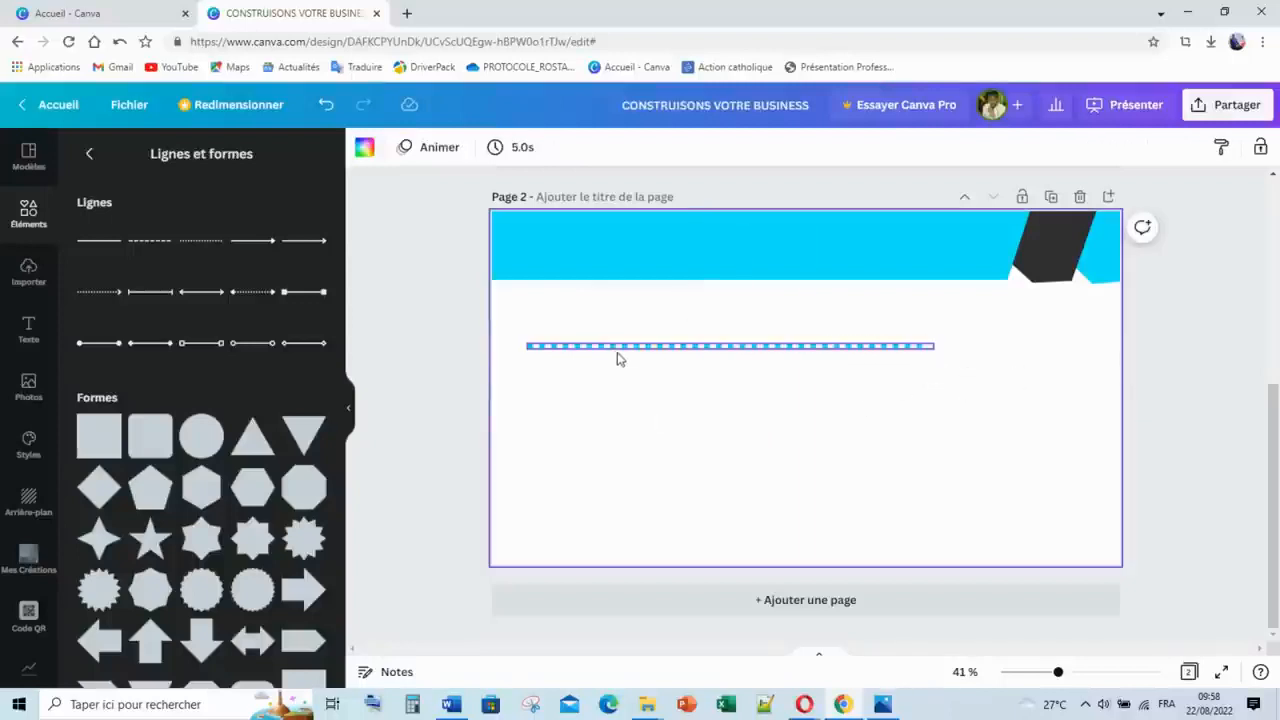
Duplicate the cyan dotted line to make five equal, evenly spaced rows down the page below the header.
{"action": "left_click", "coordinate": [625, 347]}
{"action": "mouse_move", "coordinate": [625, 347]}
{"action": "left_mouse_down"}
{"action": "mouse_move", "coordinate": [626, 320]}
{"action": "mouse_move", "coordinate": [636, 365]}
{"action": "left_mouse_up"}
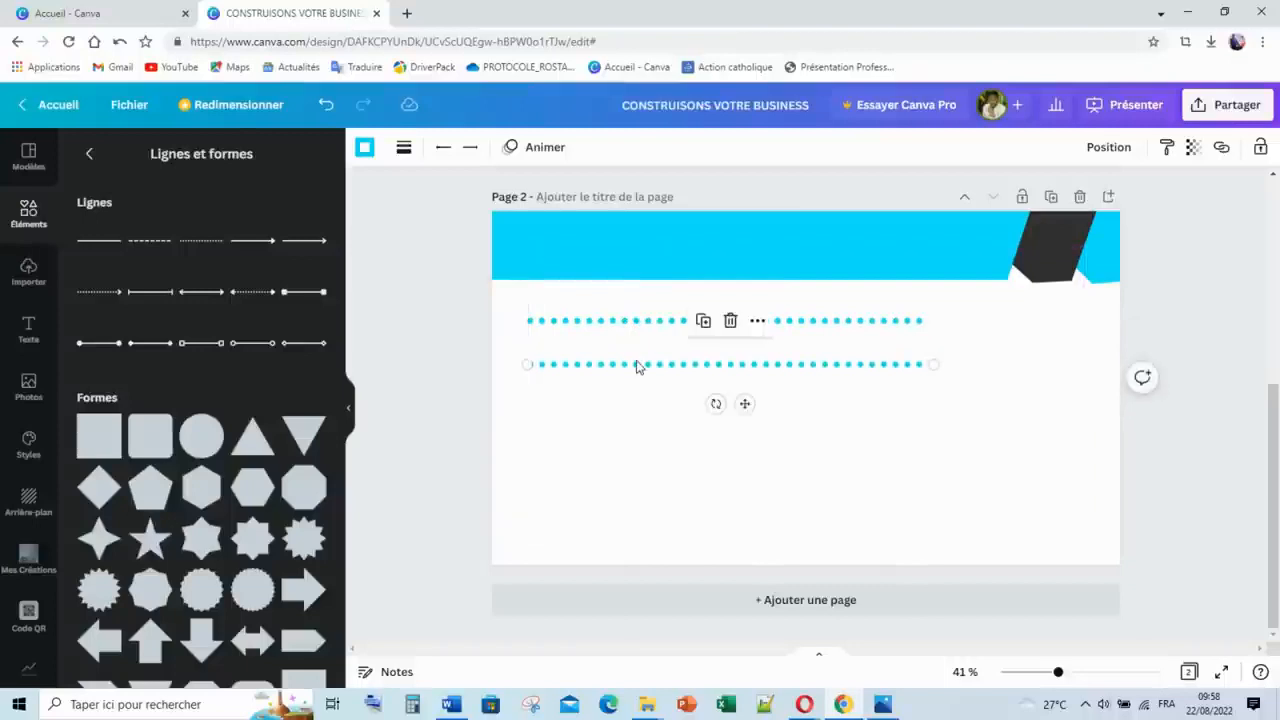
{"action": "left_click_drag", "start_coordinate": [637, 372], "coordinate": [641, 490]}
{"action": "key", "text": "ctrl+d"}
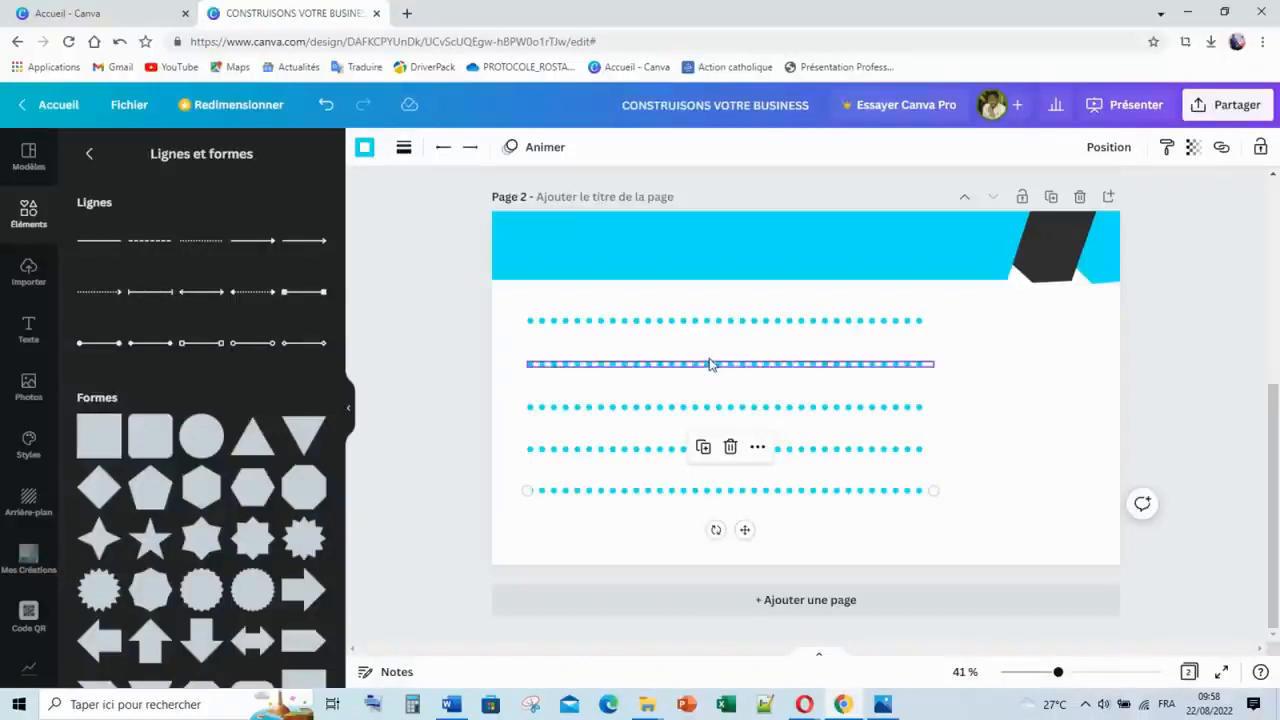
{"action": "left_click", "coordinate": [993, 418]}
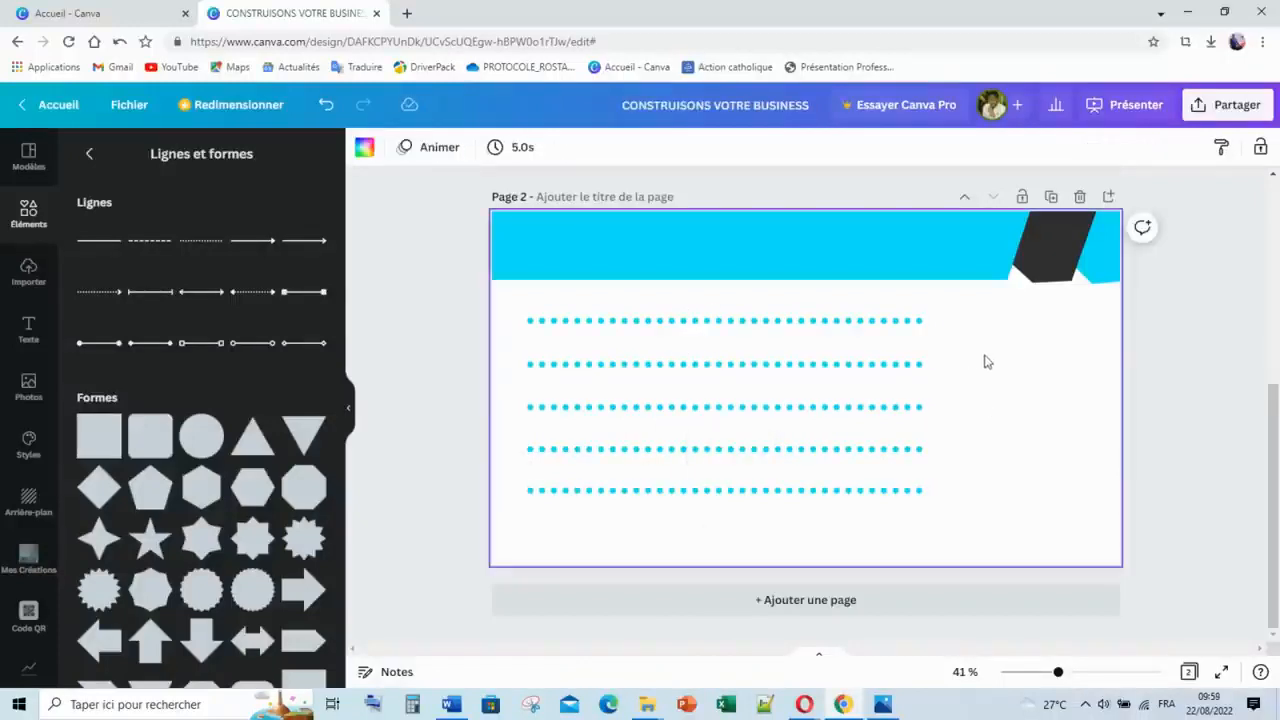
Select all five dotted lines together and shift them slightly downward.
{"action": "left_click_drag", "start_coordinate": [984, 318], "coordinate": [846, 505]}
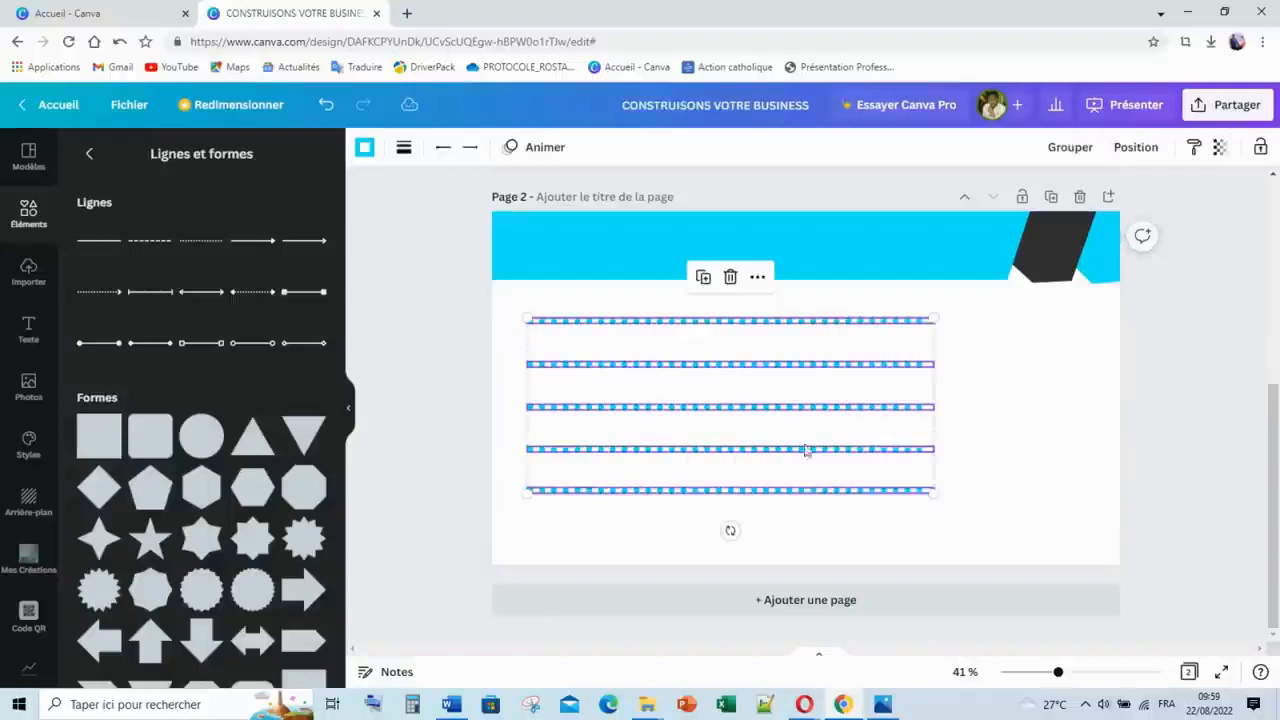
{"action": "left_click_drag", "start_coordinate": [728, 418], "coordinate": [731, 413]}
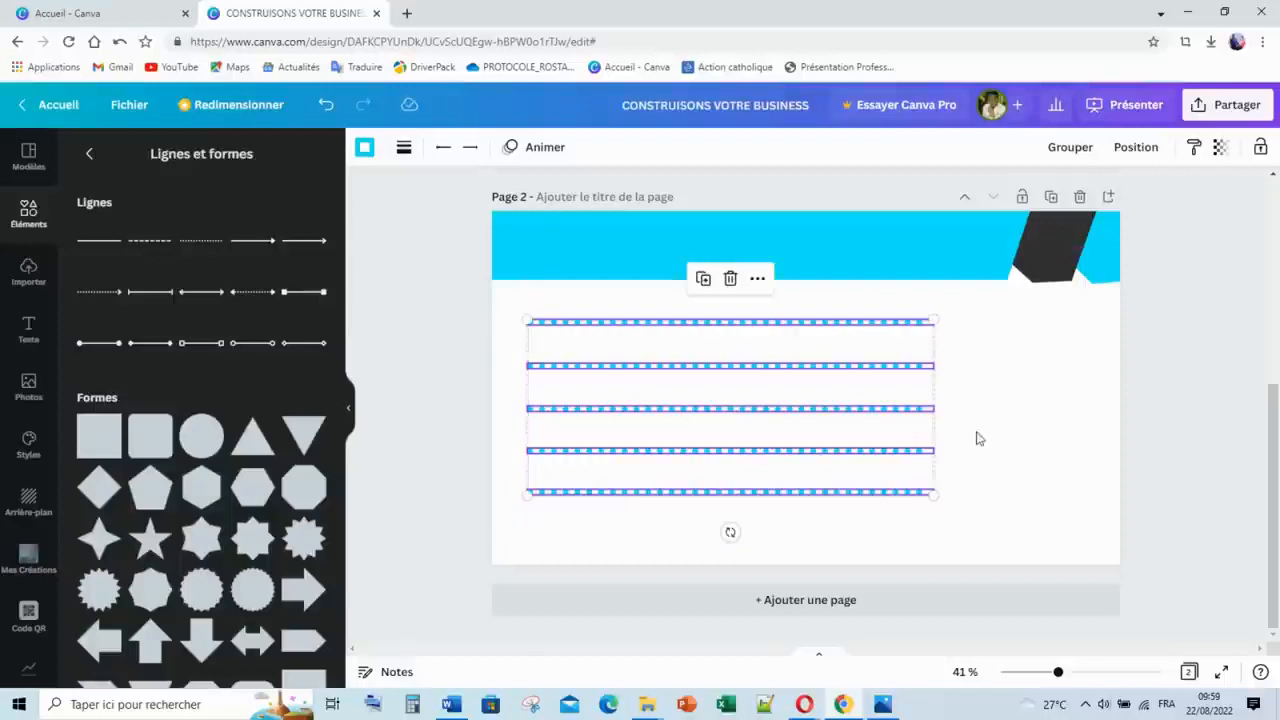
{"action": "left_click", "coordinate": [984, 434]}
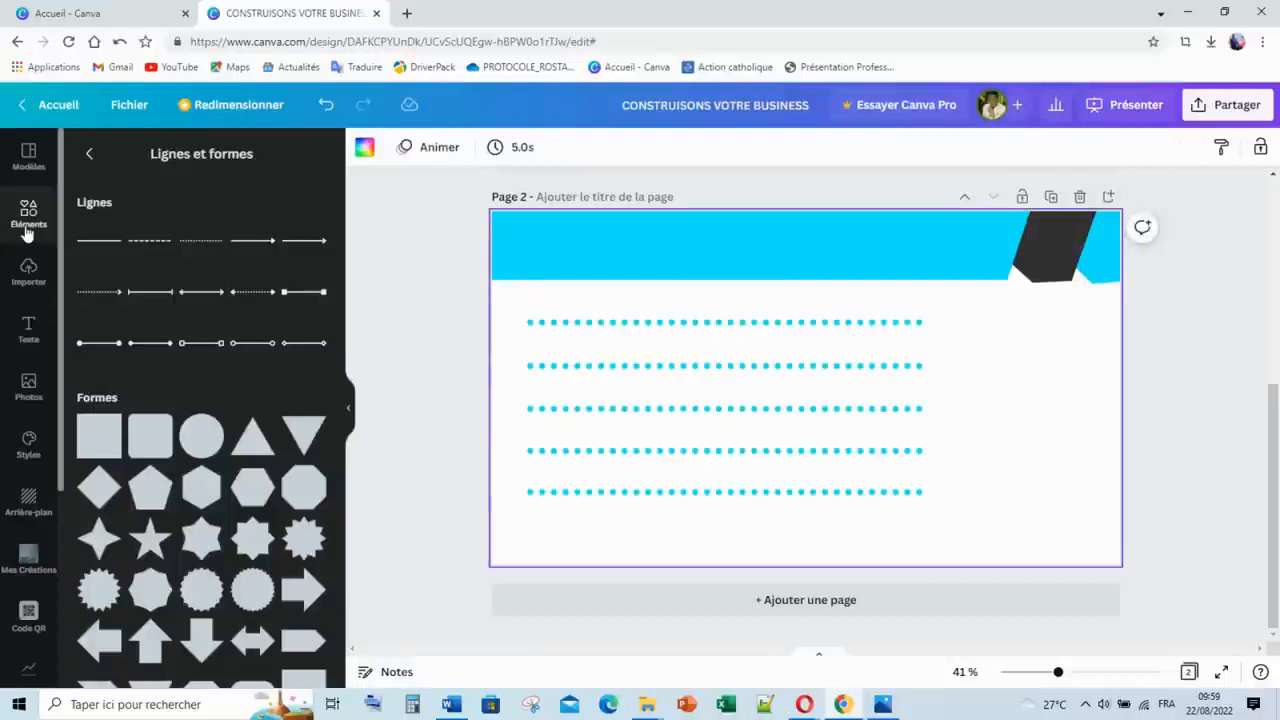
Add a title text box to page 2.
{"action": "left_click", "coordinate": [28, 328]}
{"action": "left_click", "coordinate": [165, 291]}
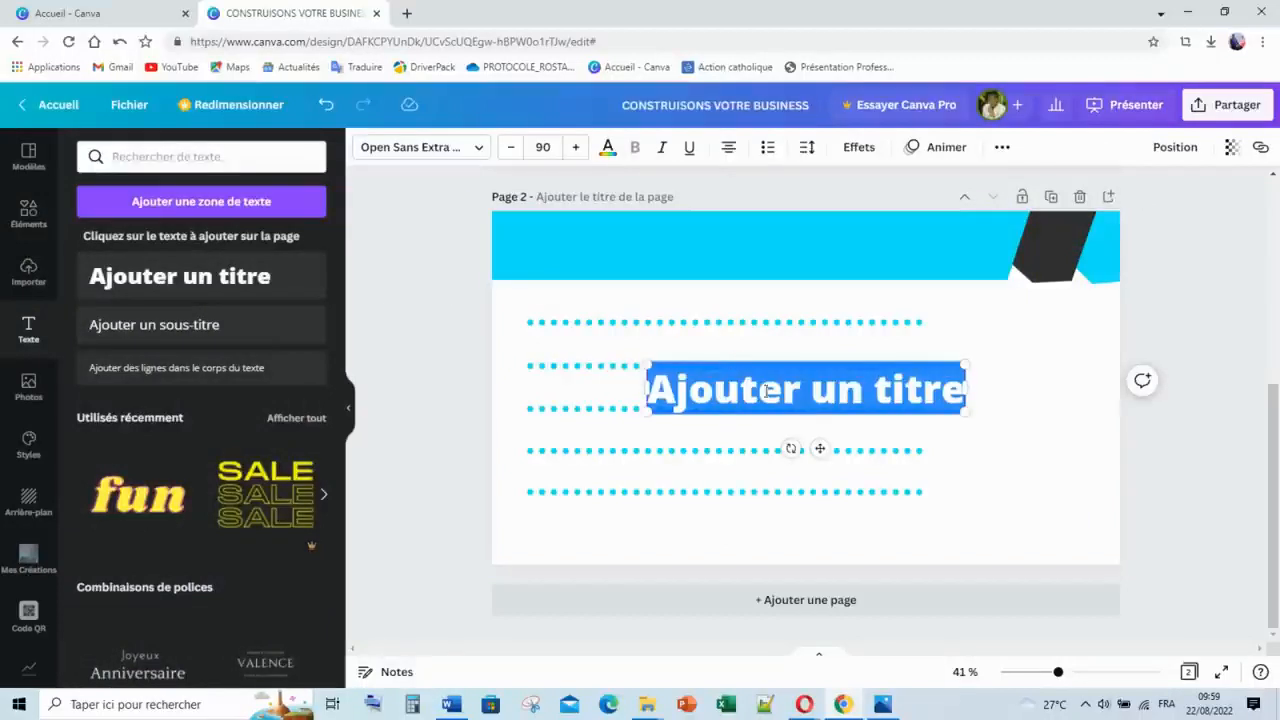
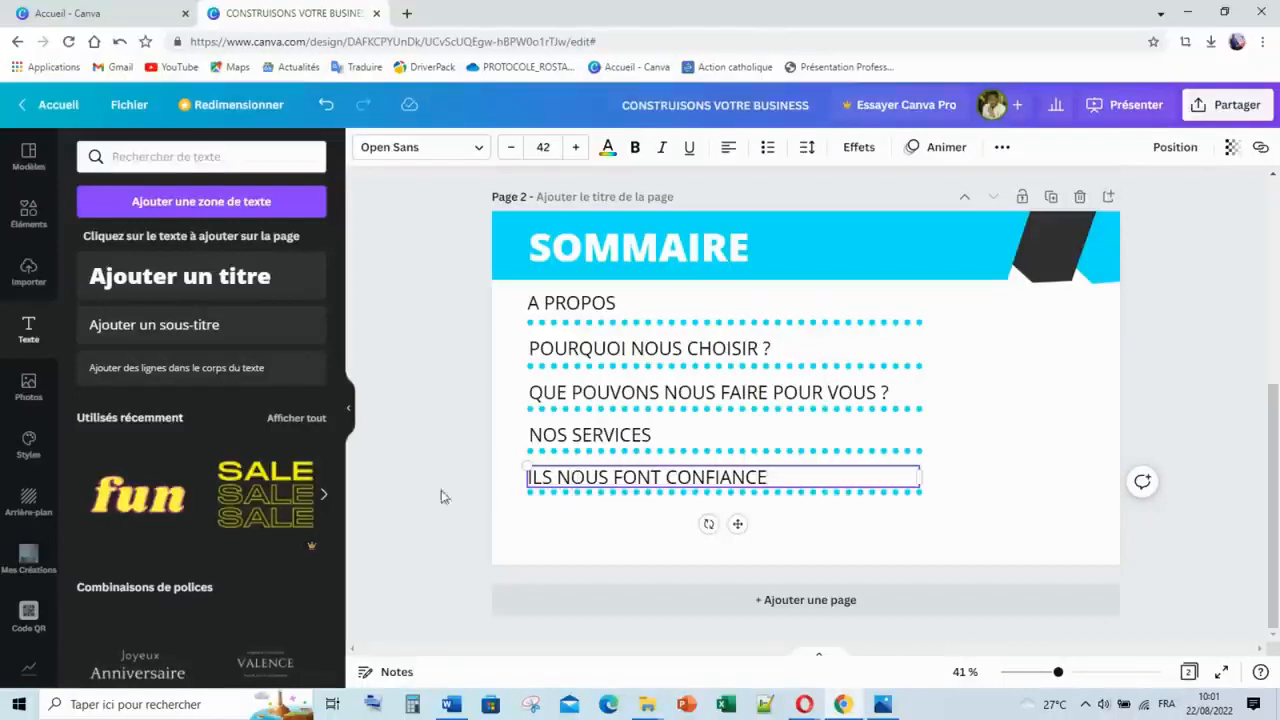
Duplicate the ILS NOUS FONT CONFIANCE line below the last dotted separator and change its text to CONTACTEZ-NOUS, checking against the reference image.
{"action": "left_click", "coordinate": [545, 492]}
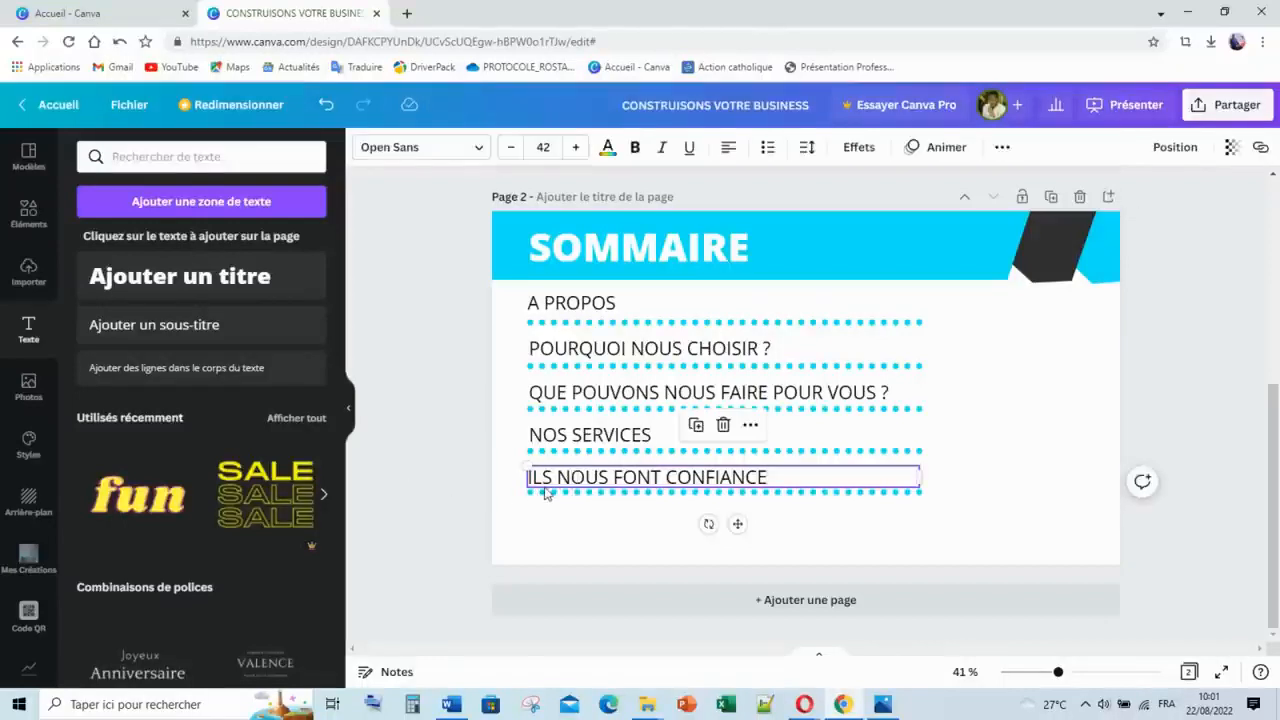
{"action": "left_click_drag", "start_coordinate": [545, 492], "coordinate": [557, 516]}
{"action": "triple_click", "coordinate": [557, 516]}
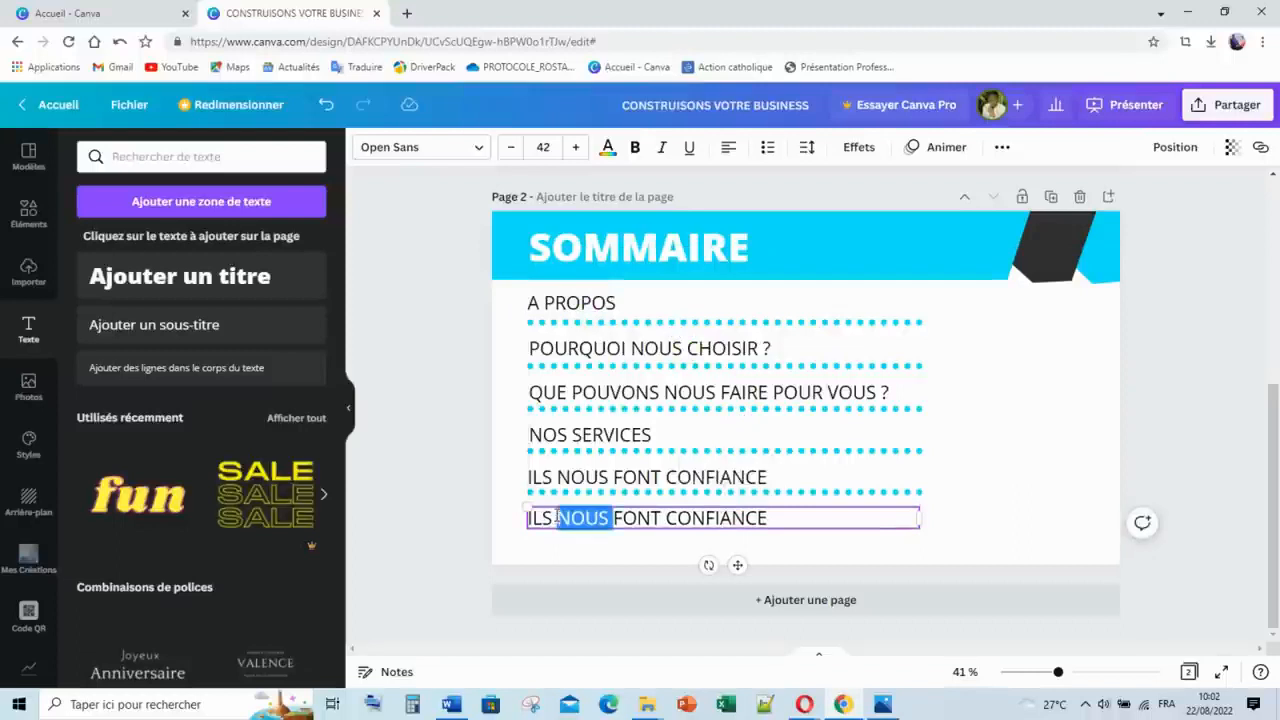
{"action": "type", "text": "CONTACTEZ"}
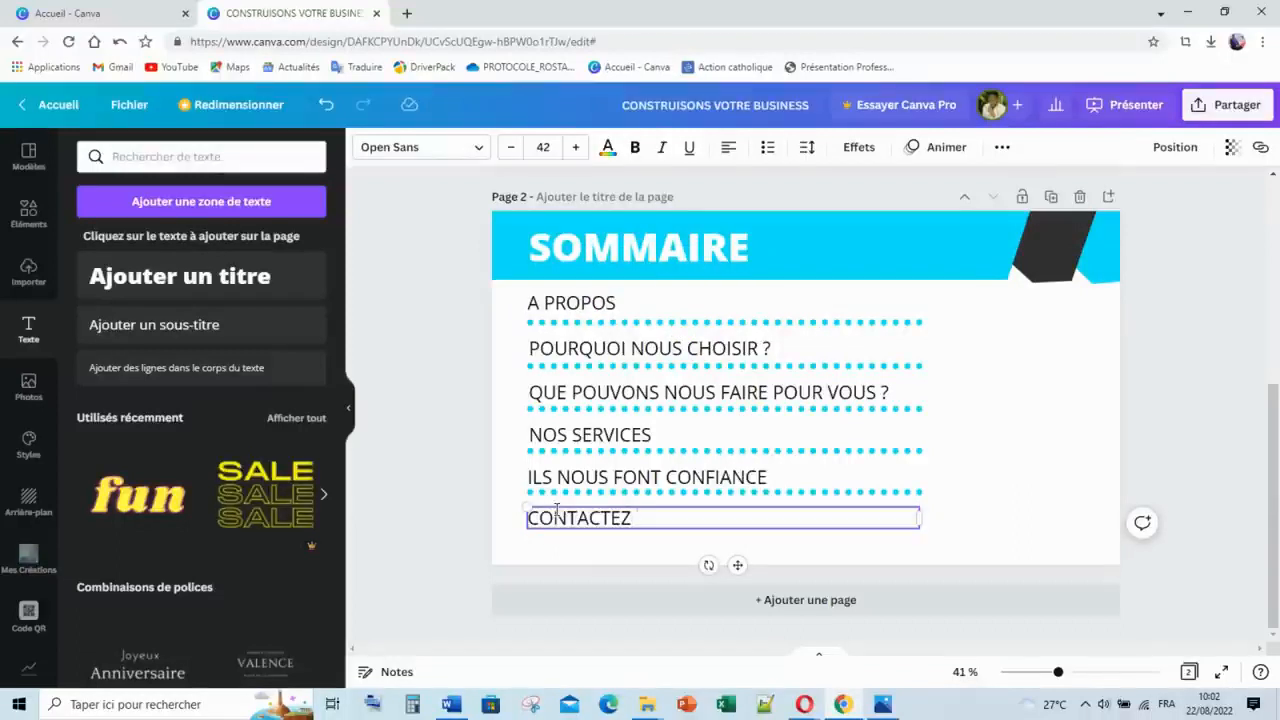
{"action": "type", "text": "-NOUS"}
{"action": "left_click", "coordinate": [884, 706]}
{"action": "left_click", "coordinate": [884, 706]}
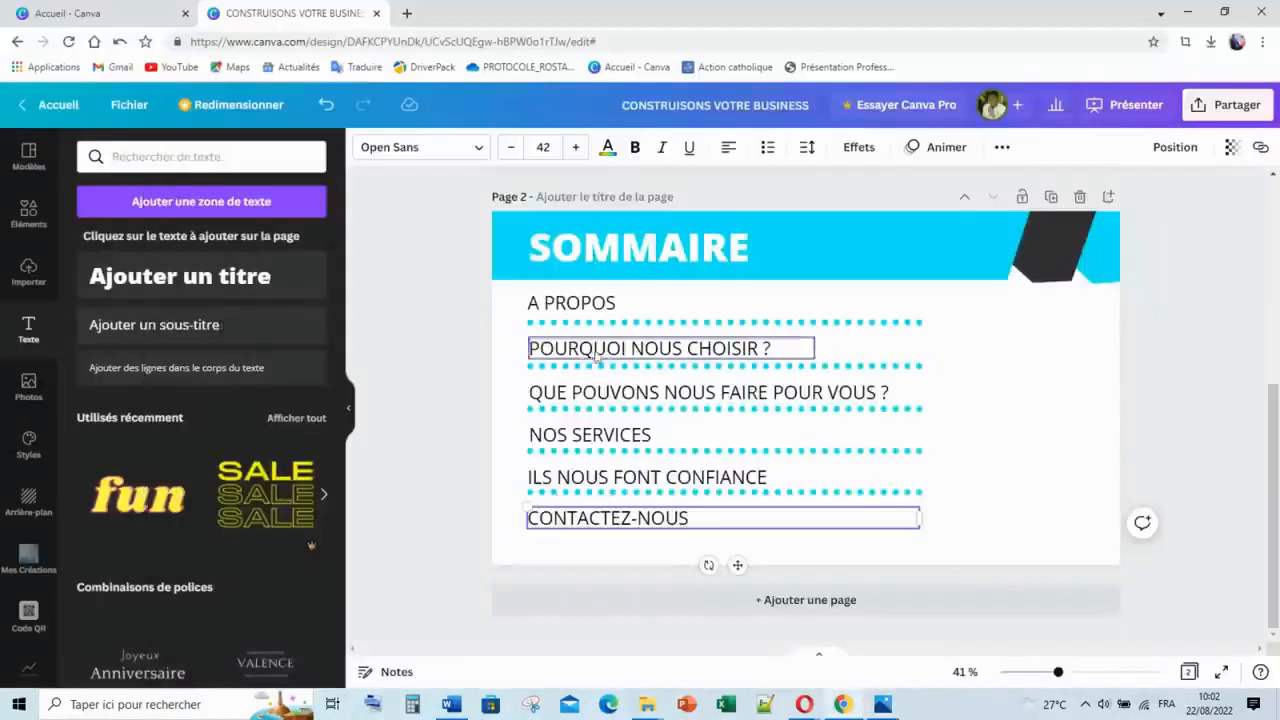
Select all elements of the SOMMAIRE page and apply the Lever animation to them on entry.
{"action": "left_click", "coordinate": [438, 337]}
{"action": "left_click_drag", "start_coordinate": [423, 234], "coordinate": [1188, 538]}
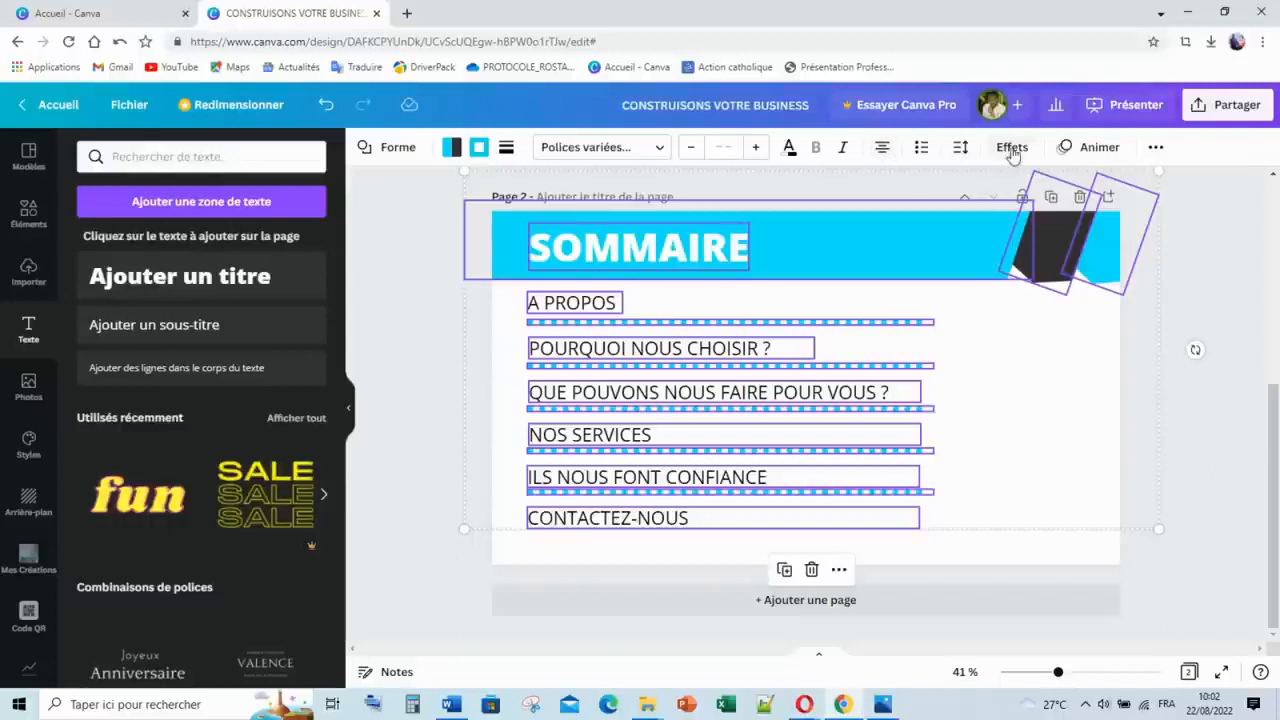
{"action": "left_click", "coordinate": [1088, 147]}
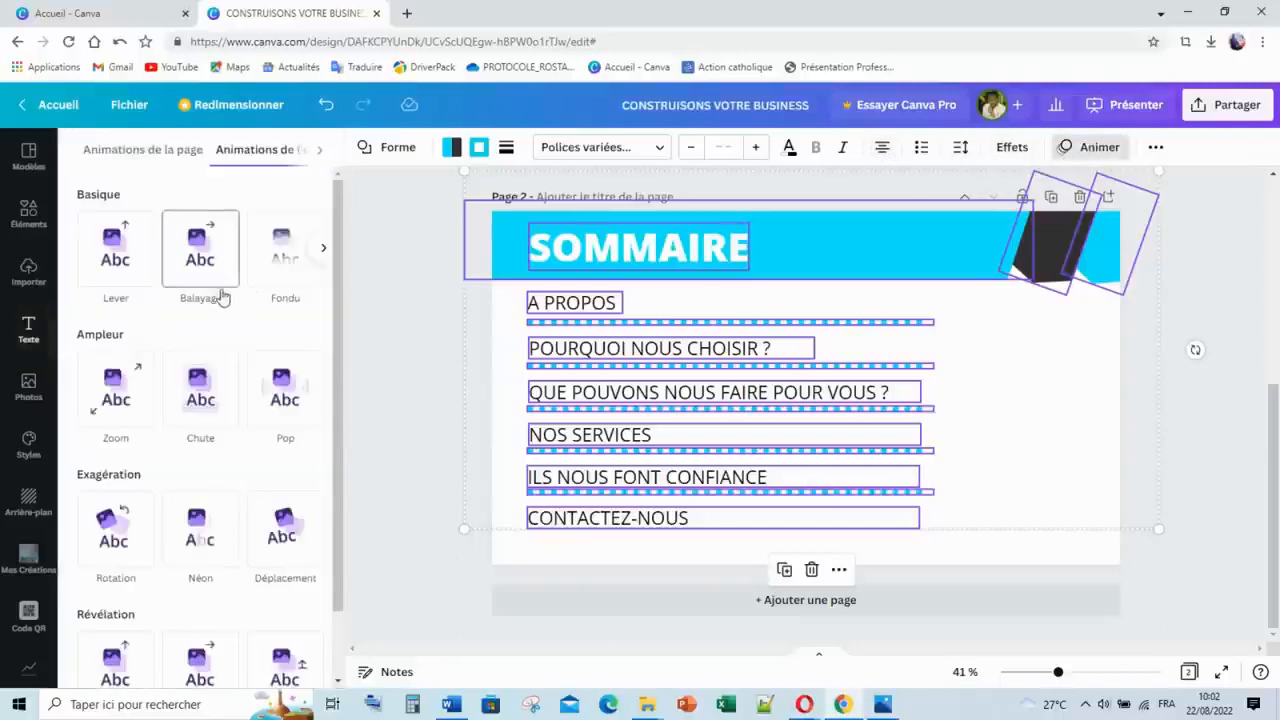
{"action": "left_click", "coordinate": [138, 271]}
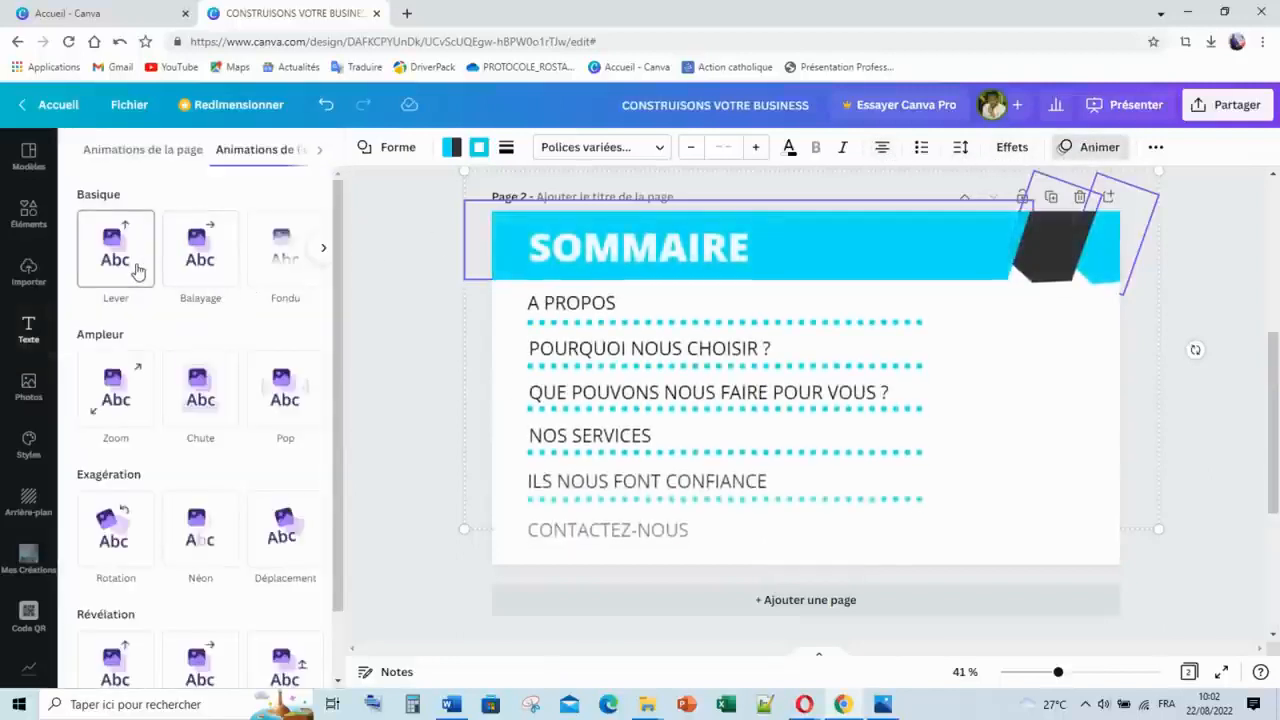
{"action": "left_click", "coordinate": [138, 271]}
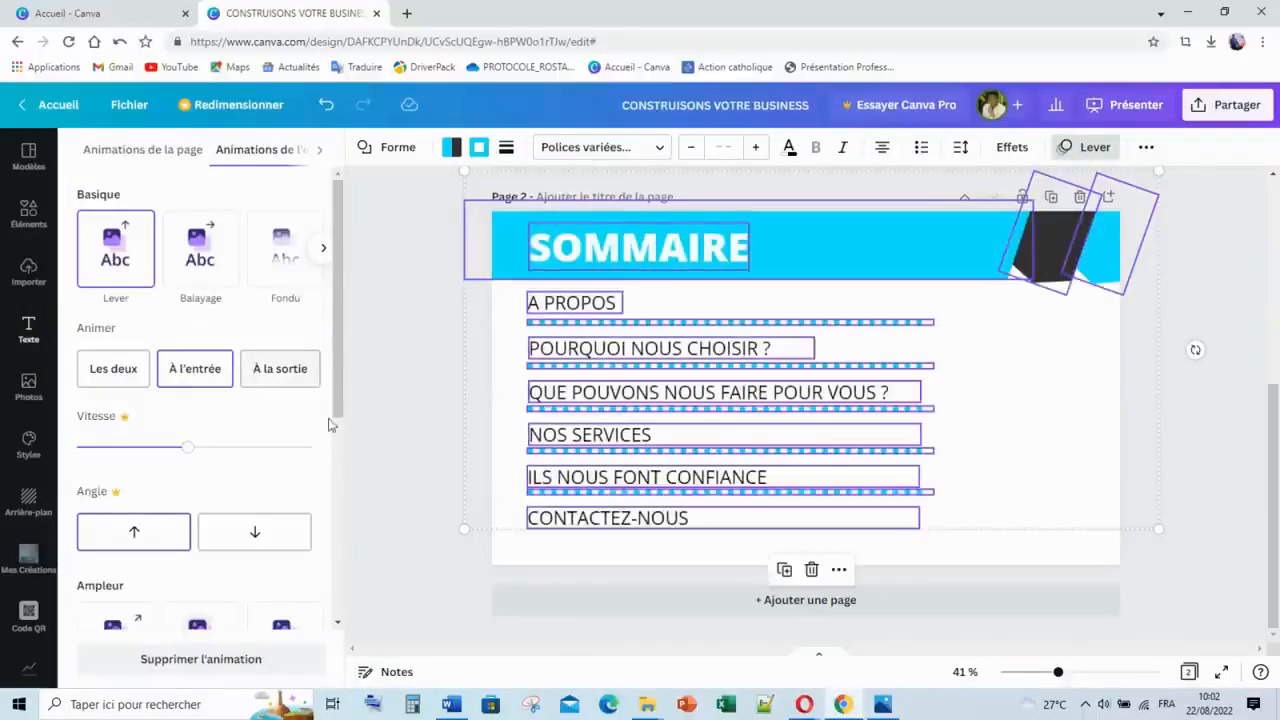
{"action": "left_click", "coordinate": [422, 433]}
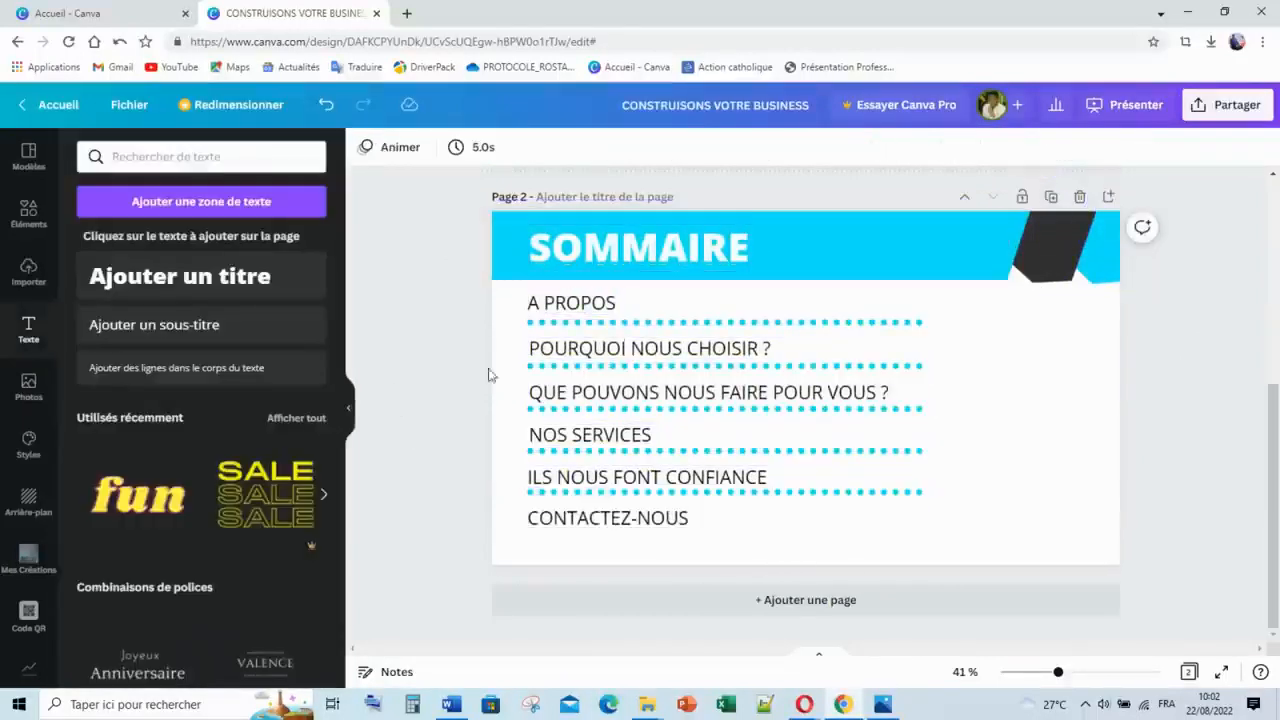
Add a blank page 3 after the SOMMAIRE page and consult the A PROPOS DE NOUS reference slide, 3.png, for its layout.
{"action": "left_click", "coordinate": [814, 602]}
{"action": "scroll", "coordinate": [769, 487], "scroll_direction": "up", "scroll_amount": 1}
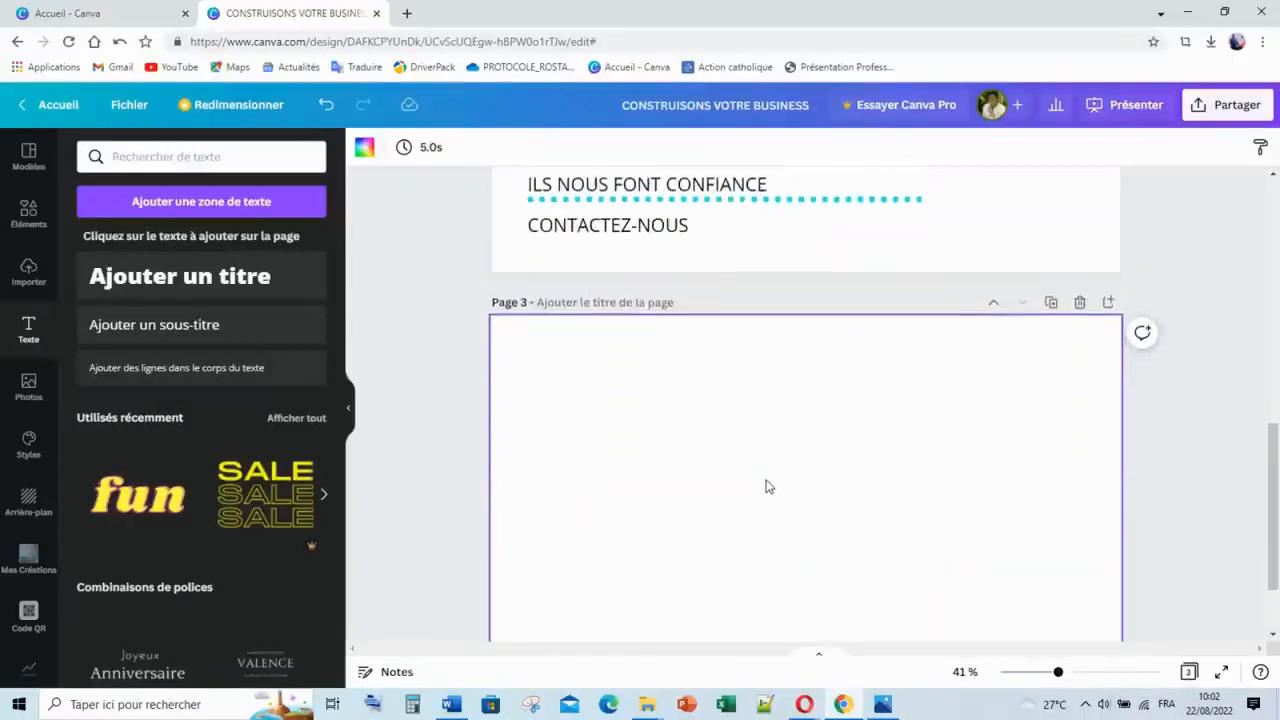
{"action": "scroll", "coordinate": [769, 487], "scroll_direction": "down", "scroll_amount": 1}
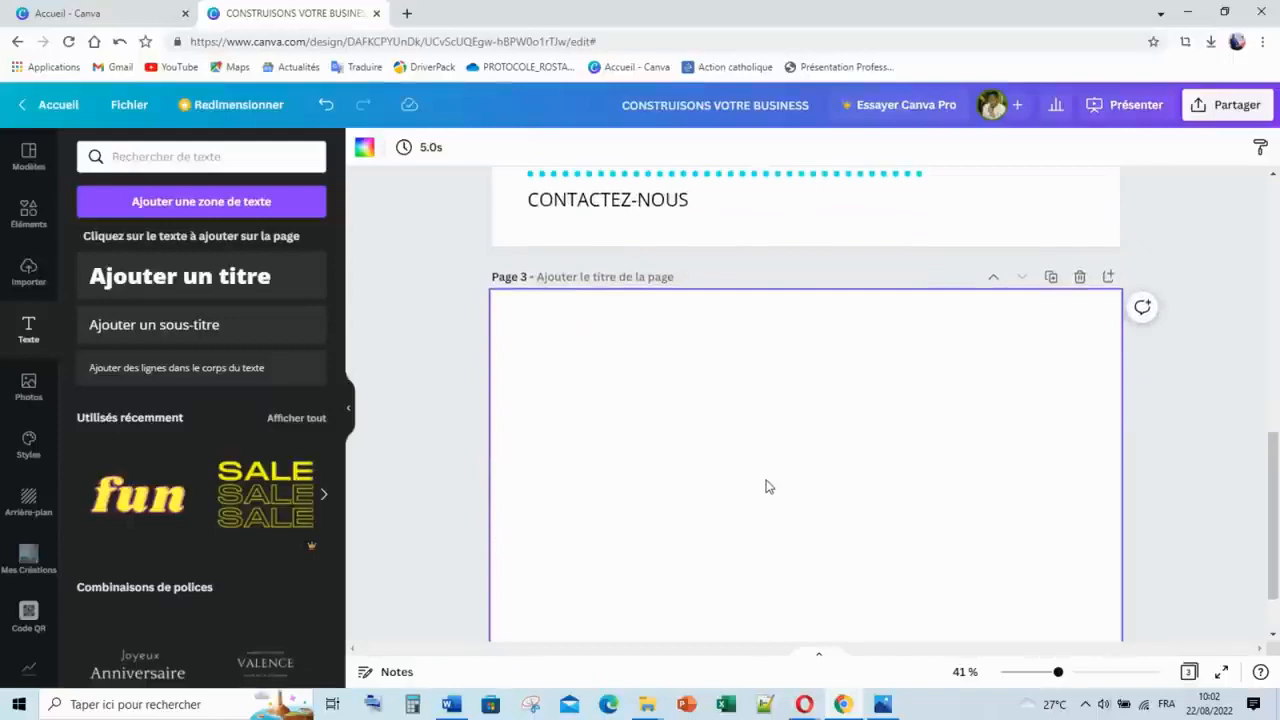
{"action": "left_click", "coordinate": [882, 704]}
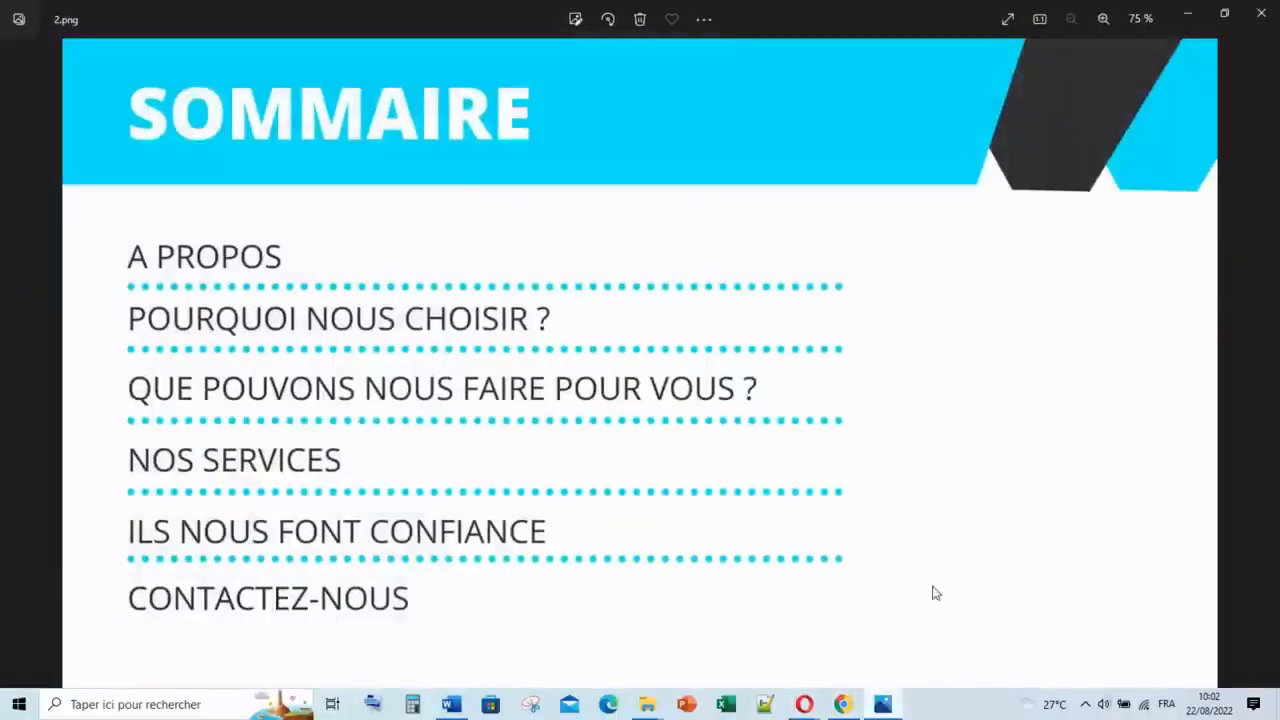
{"action": "key", "text": "Right"}
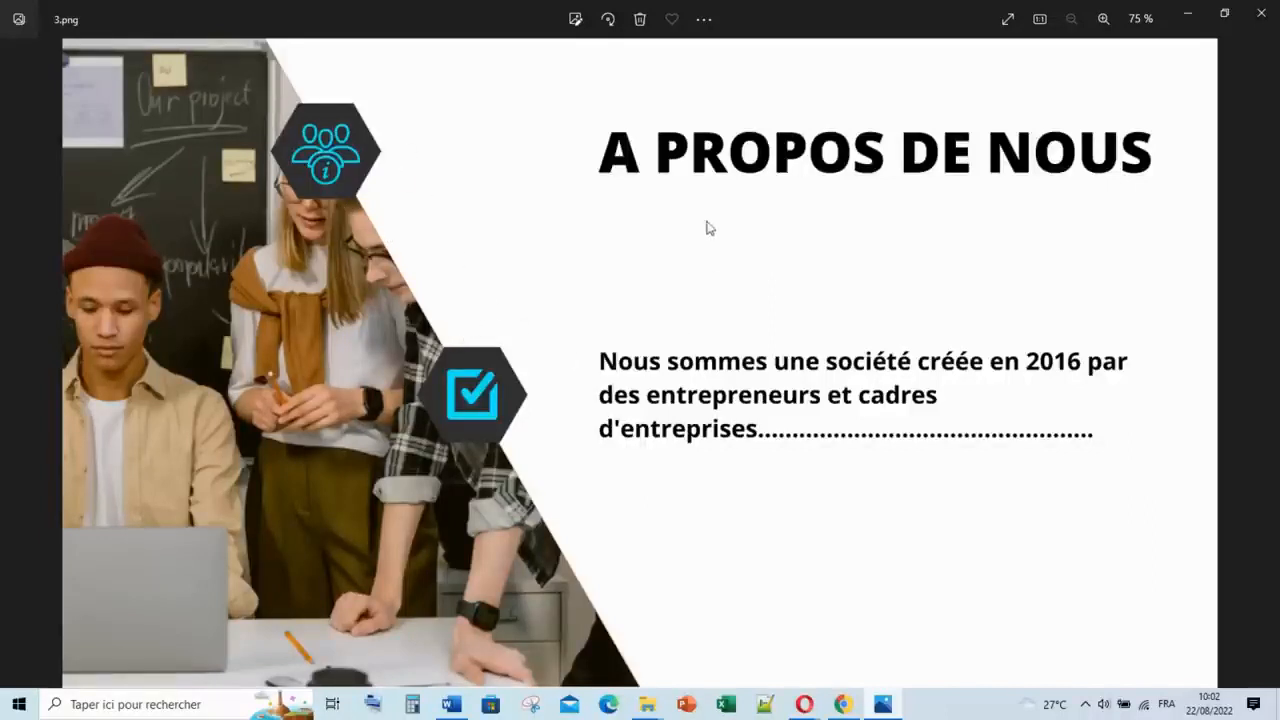
{"action": "mouse_move", "coordinate": [843, 703]}
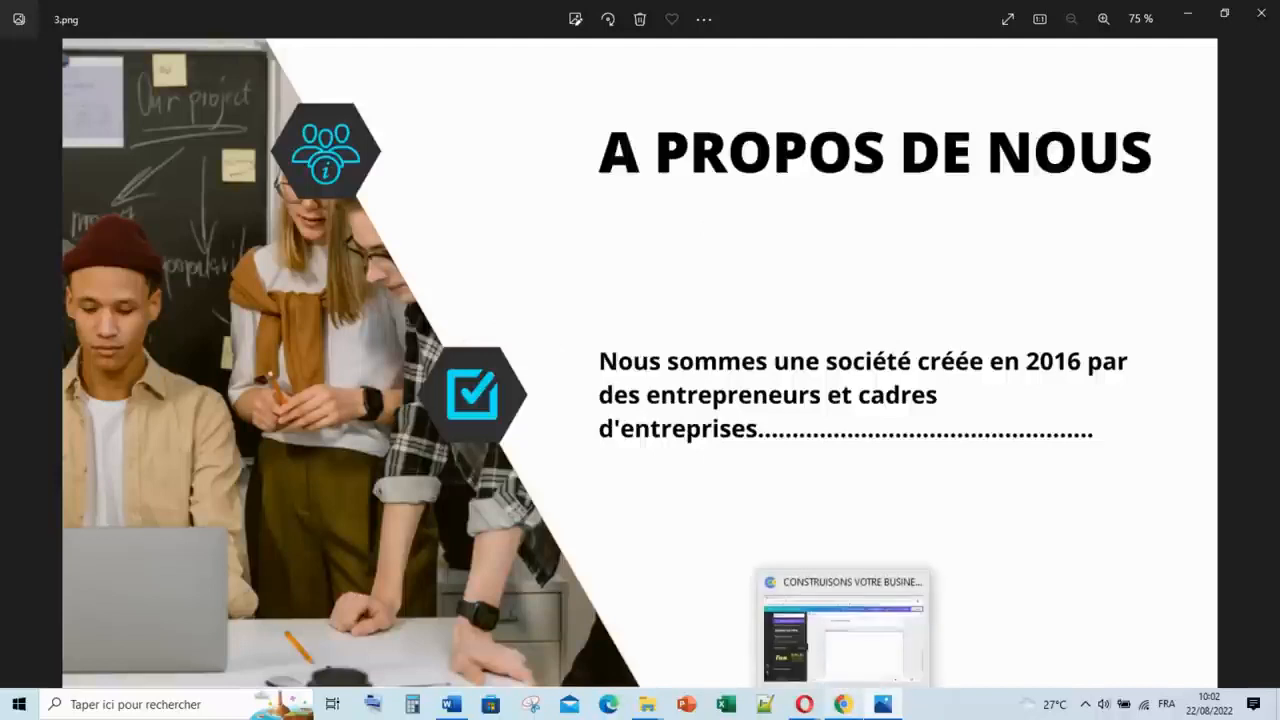
{"action": "left_click", "coordinate": [882, 703]}
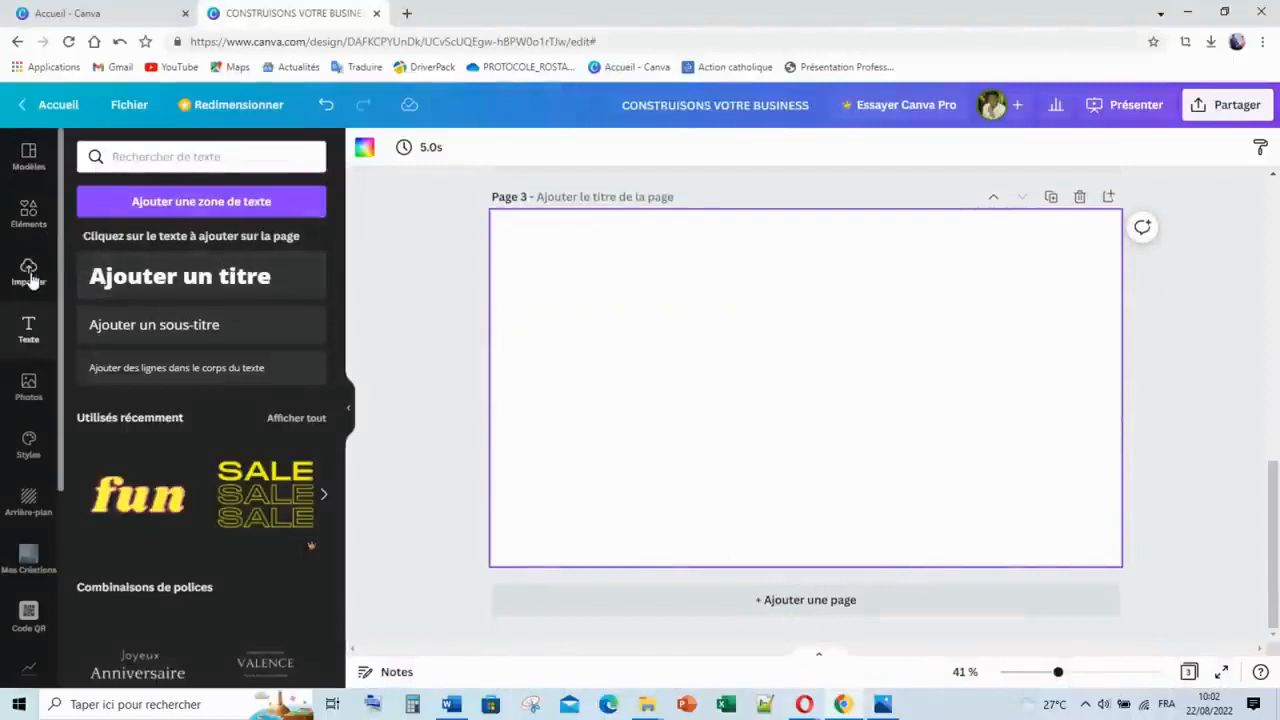
Add a flat-topped hexagon to page 3, shrunk and placed in the upper right part of the page.
{"action": "left_click", "coordinate": [29, 213]}
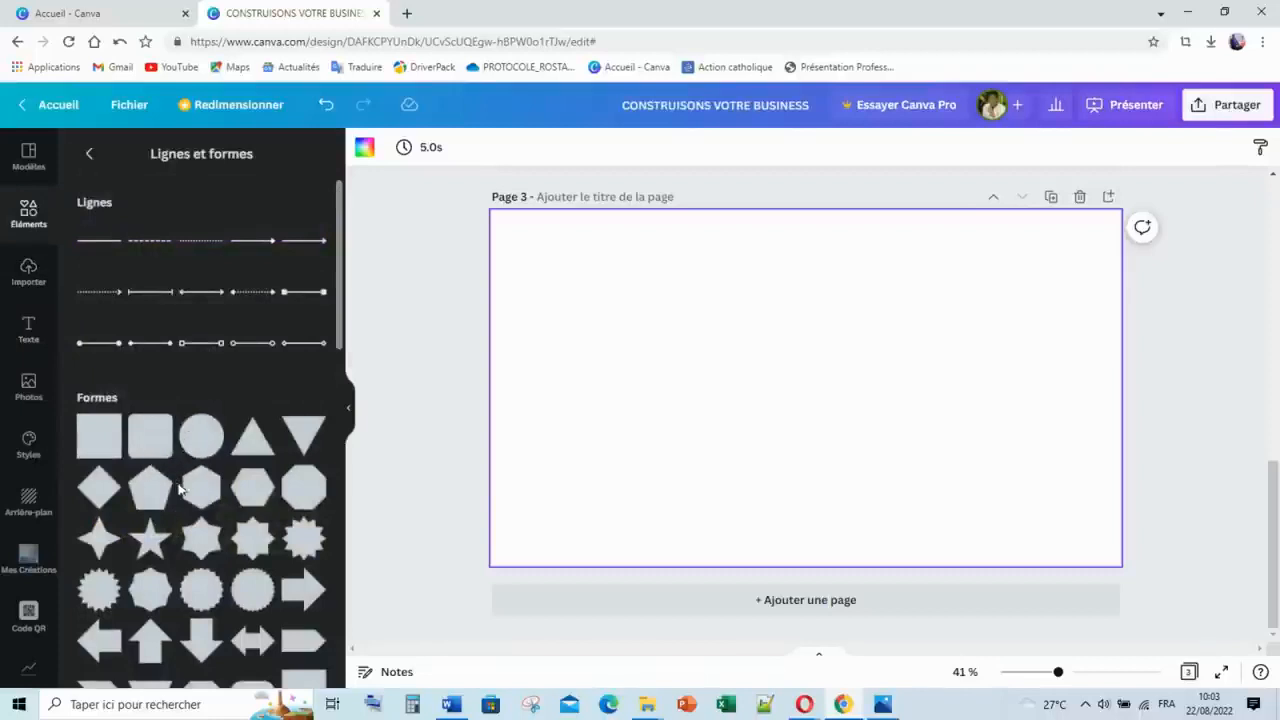
{"action": "left_click", "coordinate": [251, 490]}
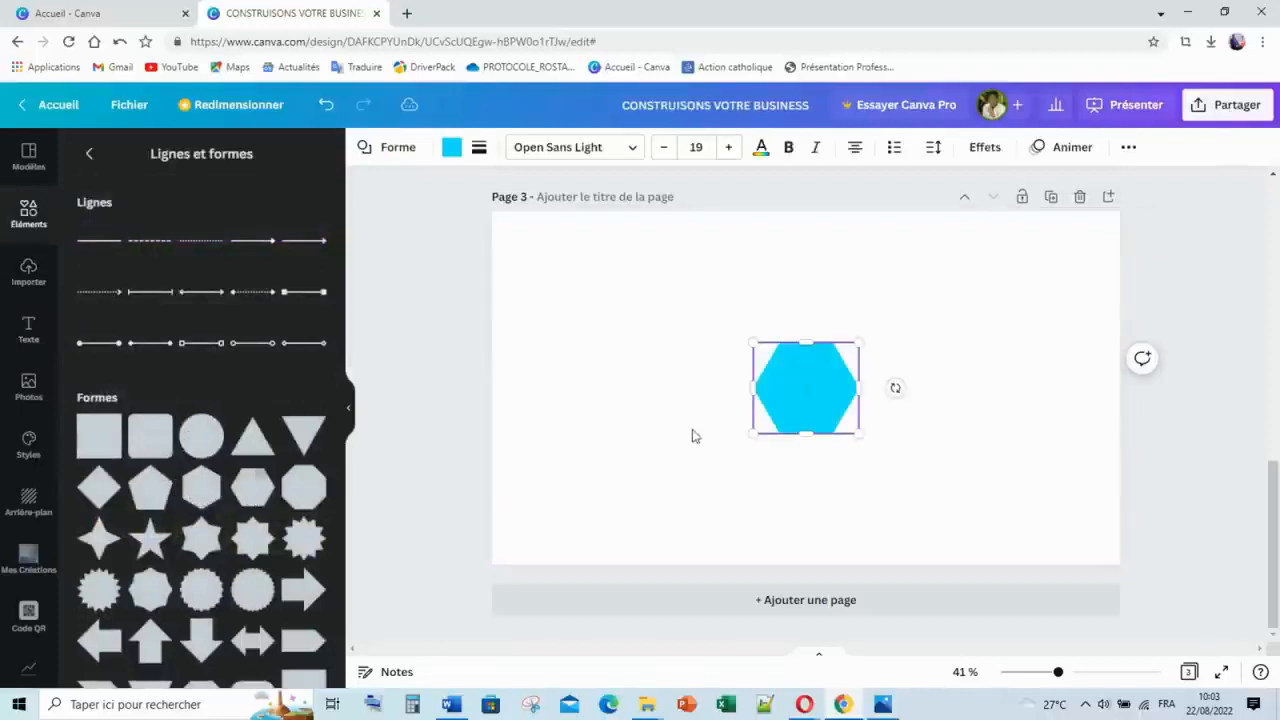
{"action": "left_click_drag", "start_coordinate": [856, 431], "coordinate": [940, 313]}
{"action": "left_click", "coordinate": [940, 352]}
Fill the hexagon with the dark grey from the photo colours.
{"action": "left_click", "coordinate": [450, 148]}
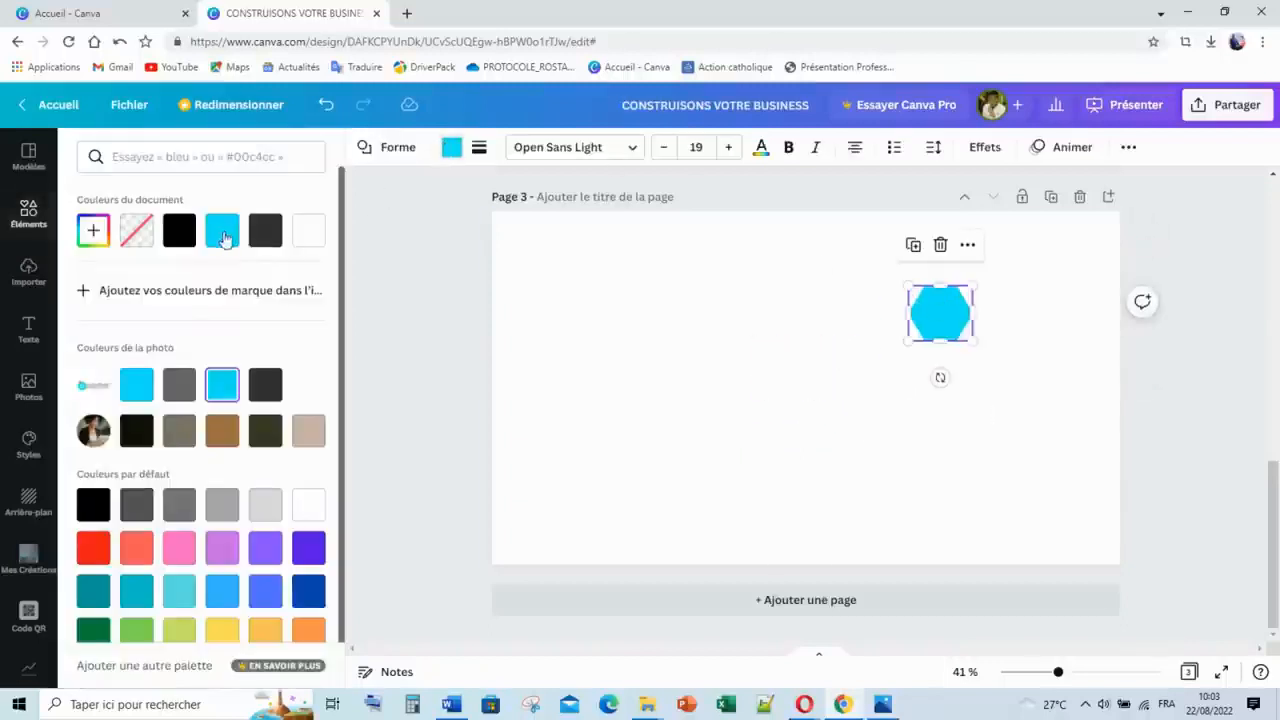
{"action": "left_click", "coordinate": [266, 385]}
{"action": "left_click", "coordinate": [952, 329]}
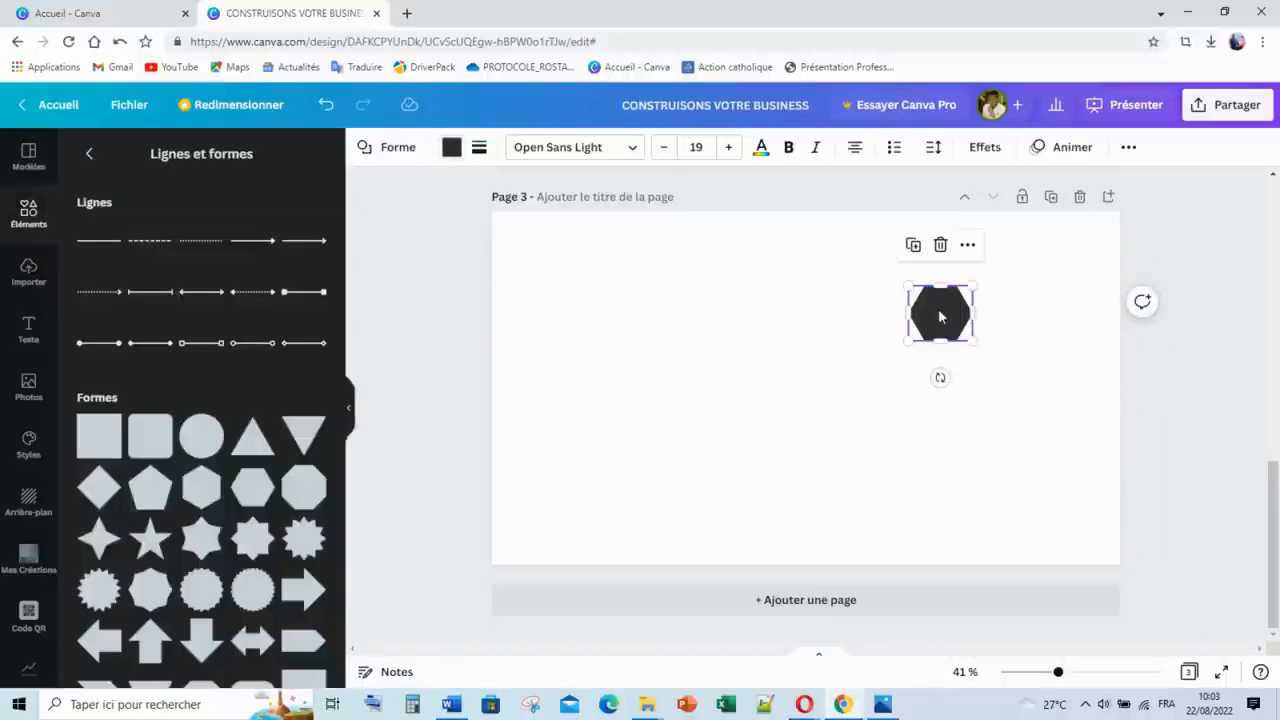
Duplicate the dark grey hexagon and place the copy directly below the original.
{"action": "left_click", "coordinate": [976, 358]}
{"action": "left_click", "coordinate": [962, 337]}
{"action": "key", "text": "ctrl+d"}
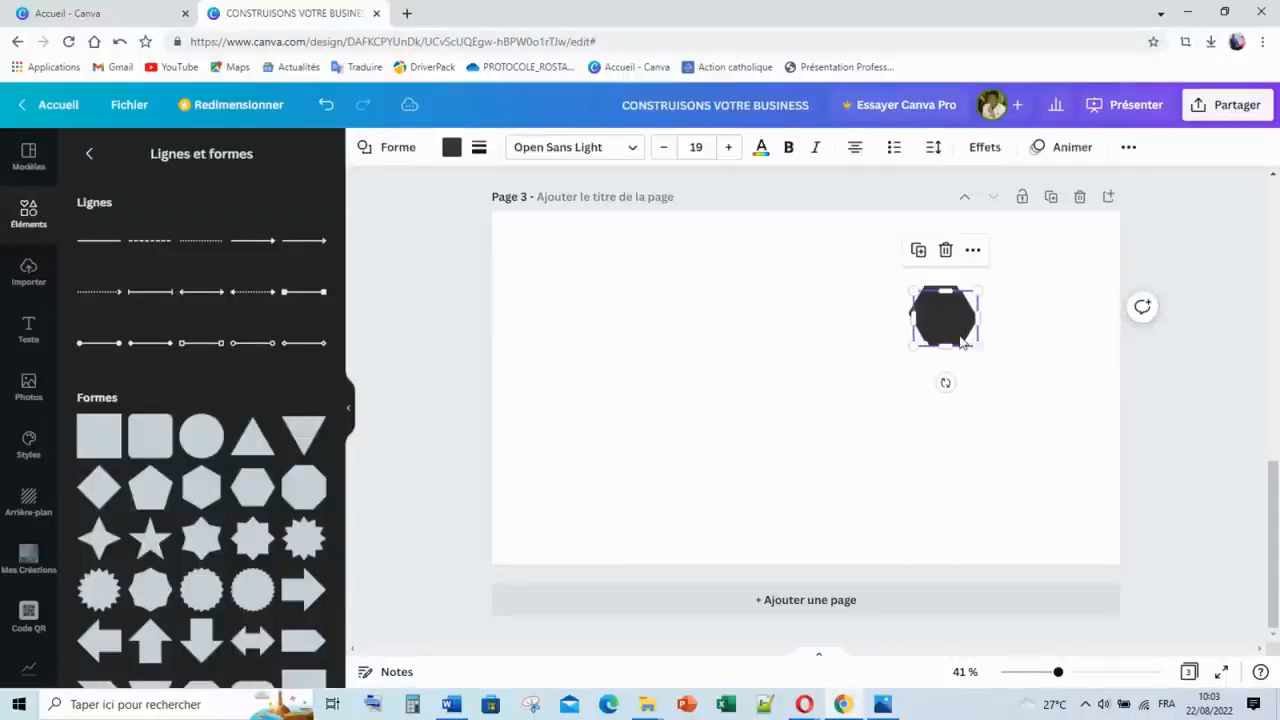
{"action": "left_click_drag", "start_coordinate": [957, 330], "coordinate": [956, 409]}
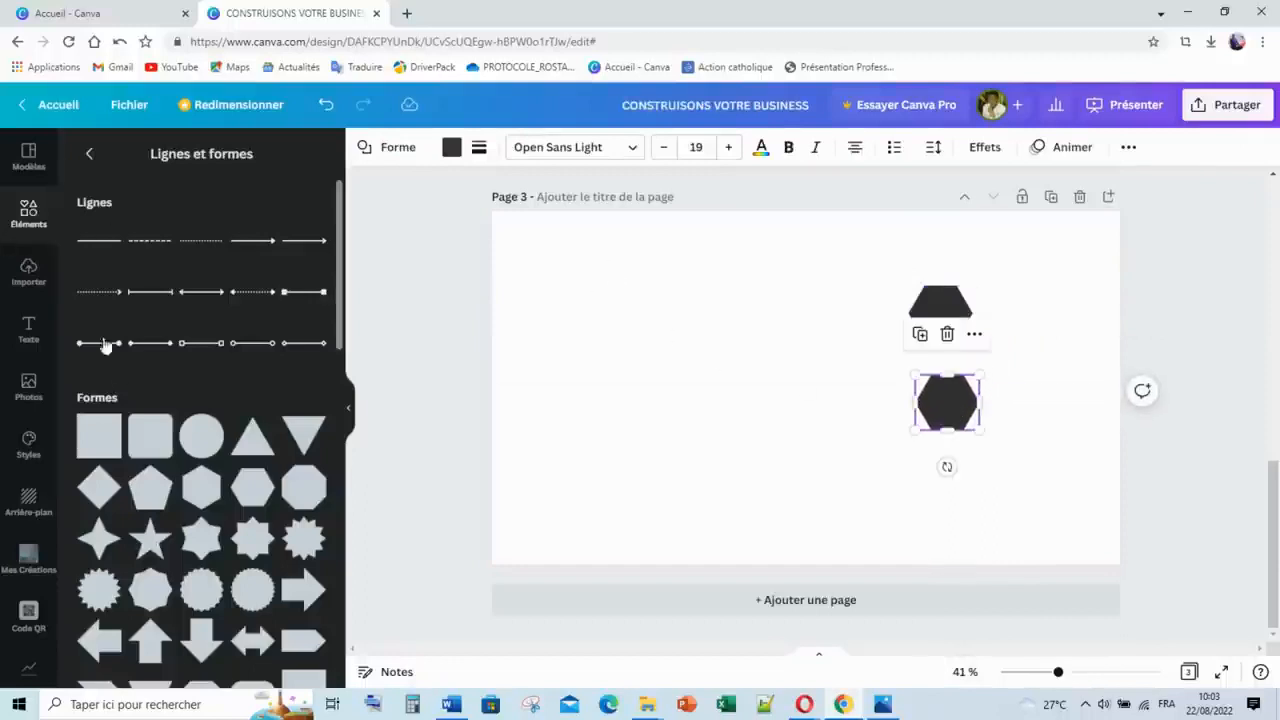
Add the wide photo frame with one slanted side from the full Cadres collection to page 3.
{"action": "left_click", "coordinate": [90, 157]}
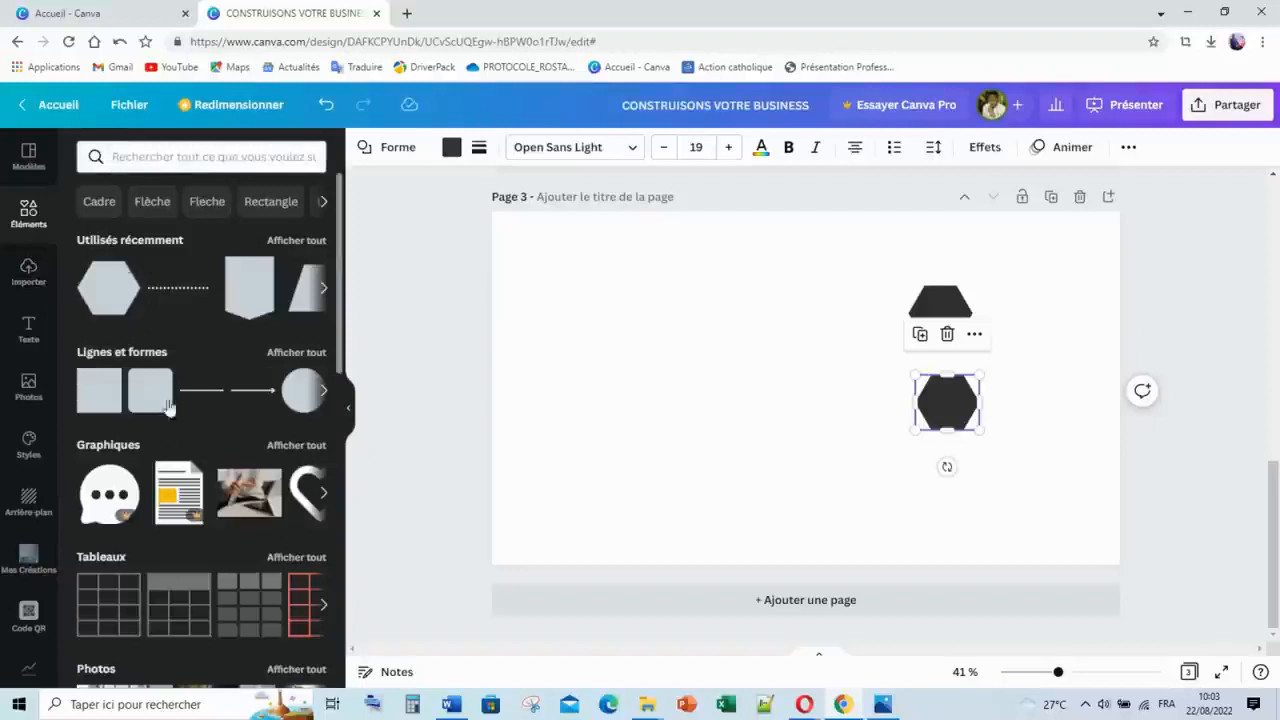
{"action": "scroll", "coordinate": [170, 400], "scroll_direction": "down", "scroll_amount": 5}
{"action": "scroll", "coordinate": [250, 467], "scroll_direction": "down", "scroll_amount": 4}
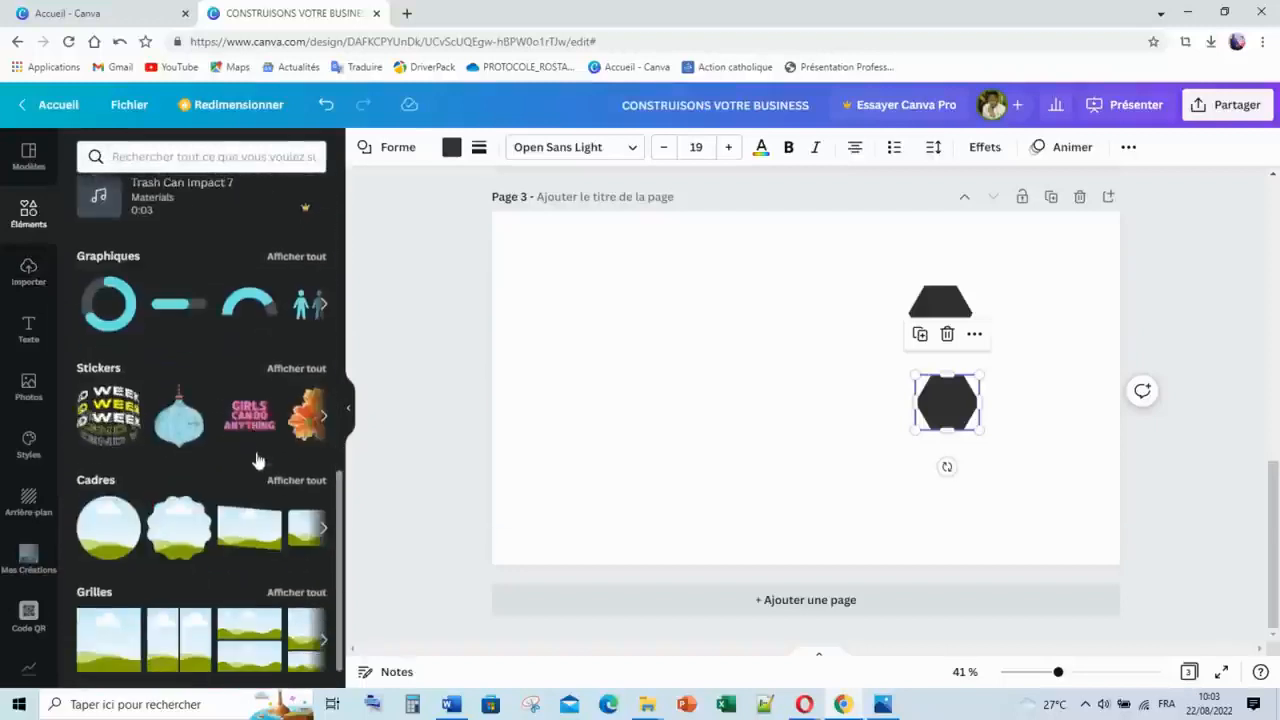
{"action": "left_click", "coordinate": [297, 481]}
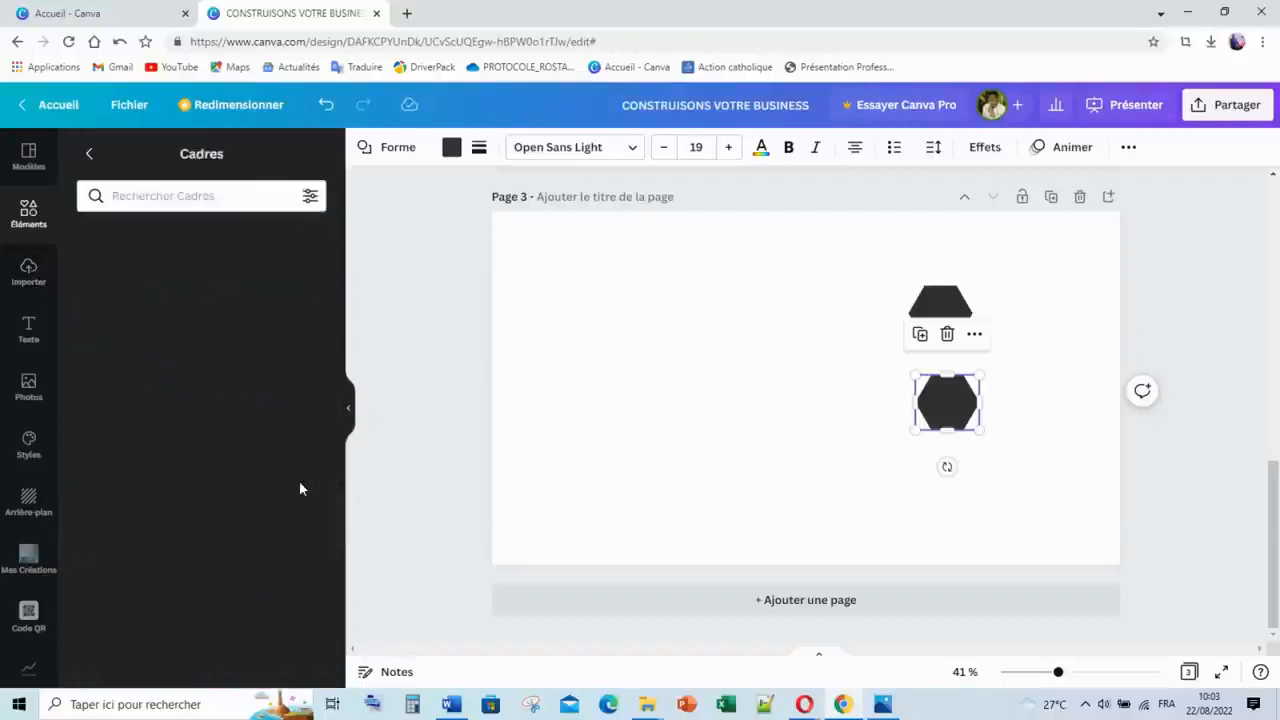
{"action": "scroll", "coordinate": [214, 430], "scroll_direction": "down", "scroll_amount": 10}
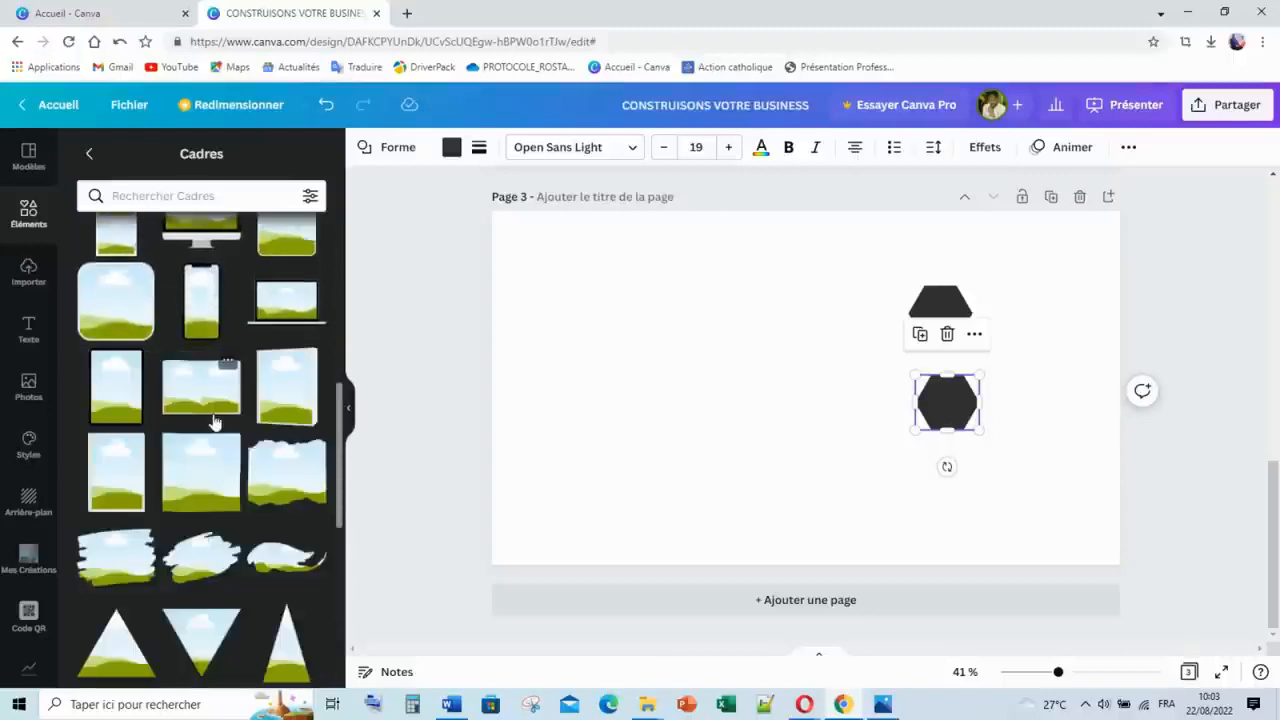
{"action": "scroll", "coordinate": [213, 419], "scroll_direction": "down", "scroll_amount": 5}
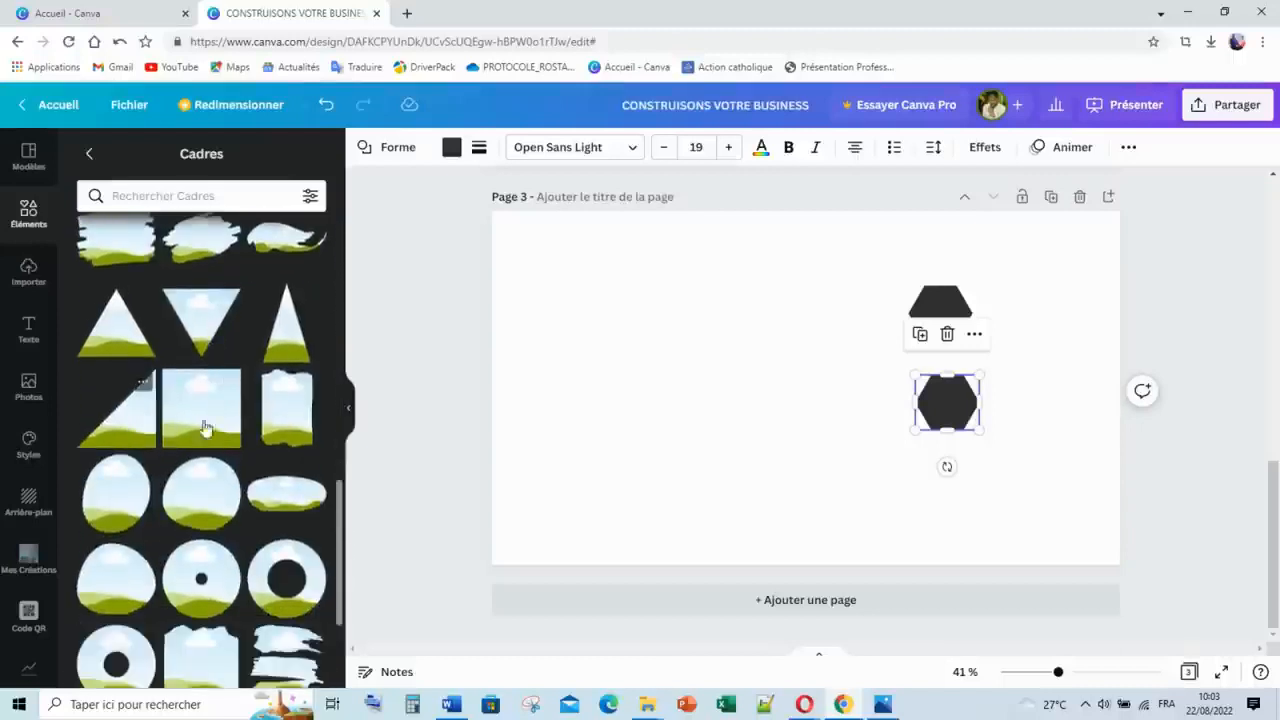
{"action": "scroll", "coordinate": [205, 422], "scroll_direction": "down", "scroll_amount": 4}
{"action": "scroll", "coordinate": [245, 412], "scroll_direction": "down", "scroll_amount": 6}
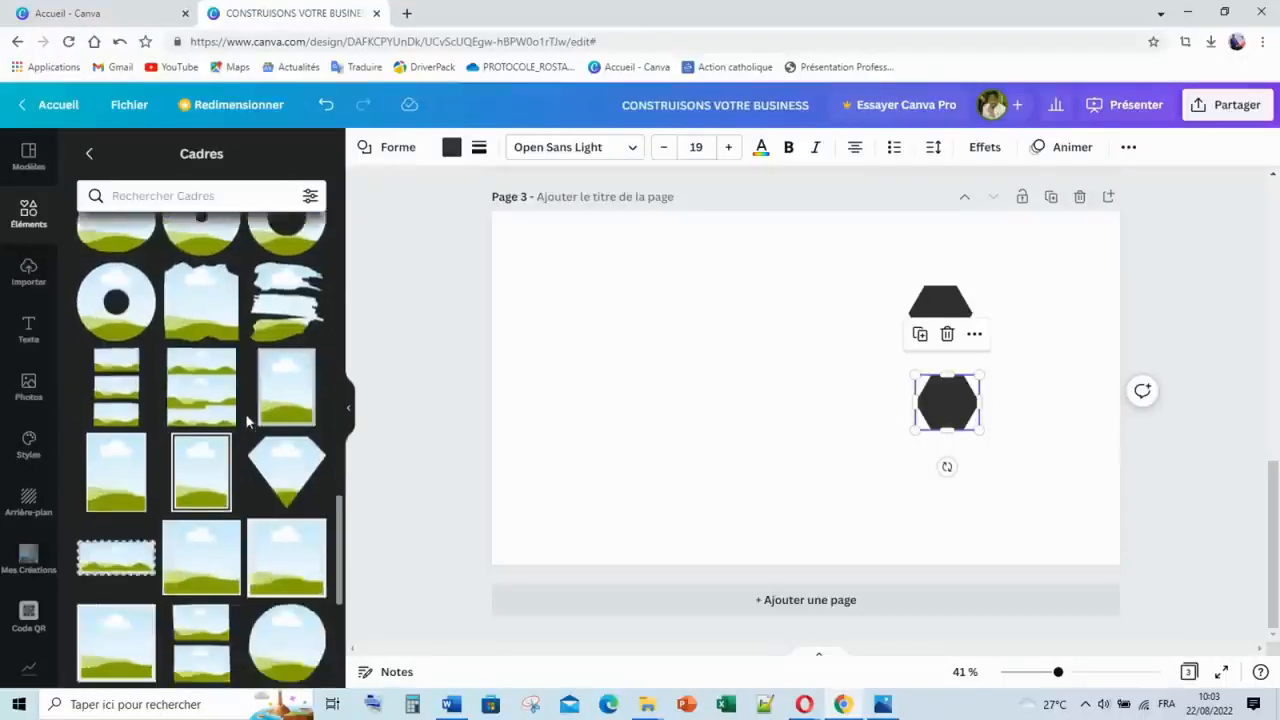
{"action": "scroll", "coordinate": [247, 425], "scroll_direction": "down", "scroll_amount": 5}
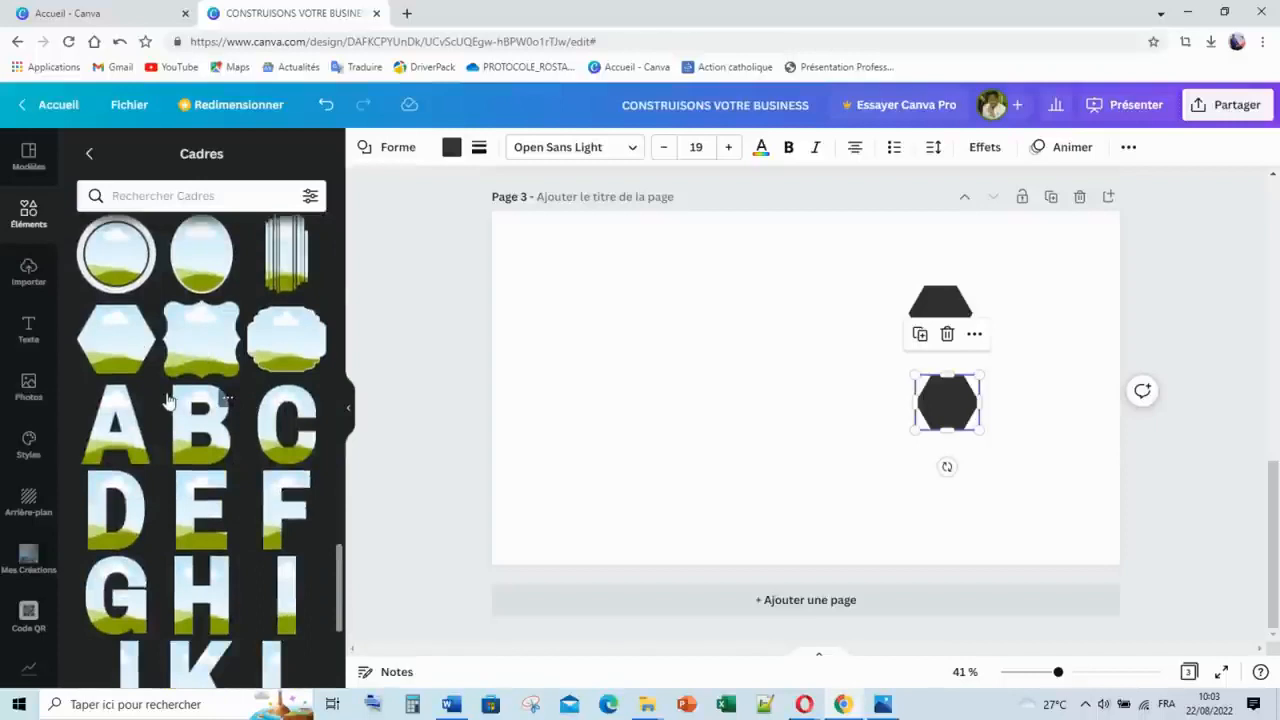
{"action": "scroll", "coordinate": [168, 400], "scroll_direction": "down", "scroll_amount": 7}
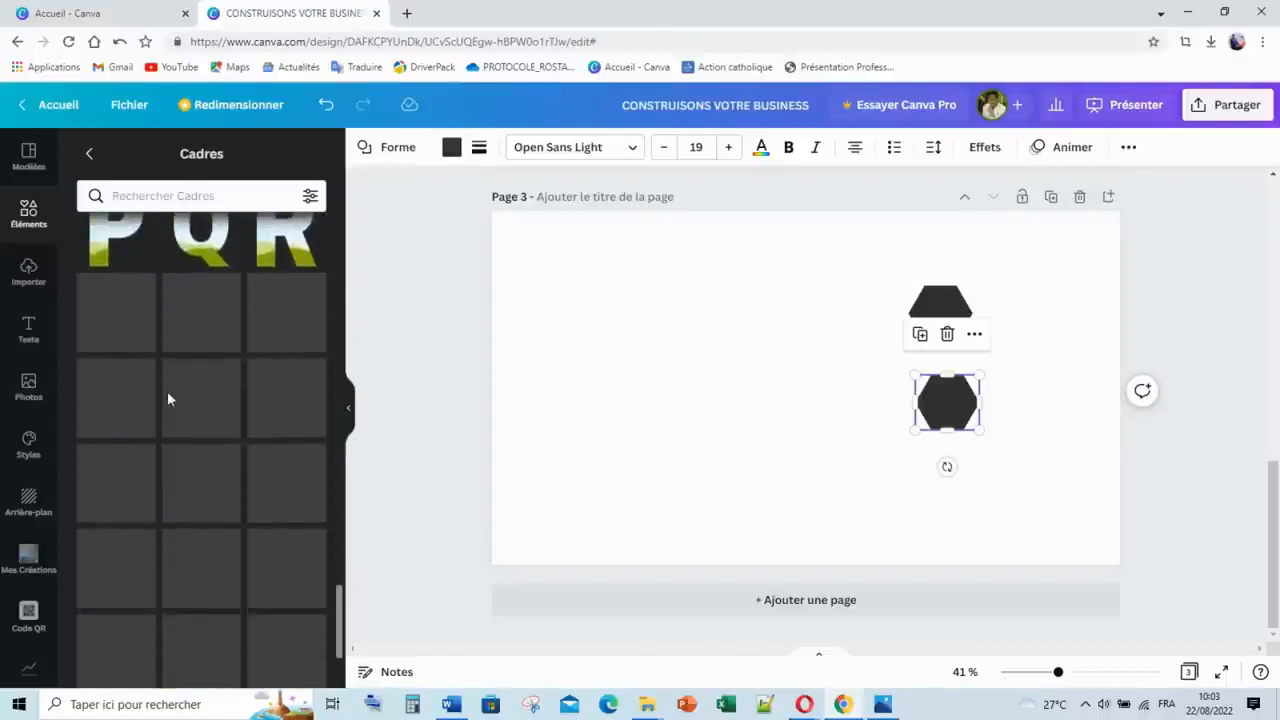
{"action": "scroll", "coordinate": [170, 402], "scroll_direction": "down", "scroll_amount": 4}
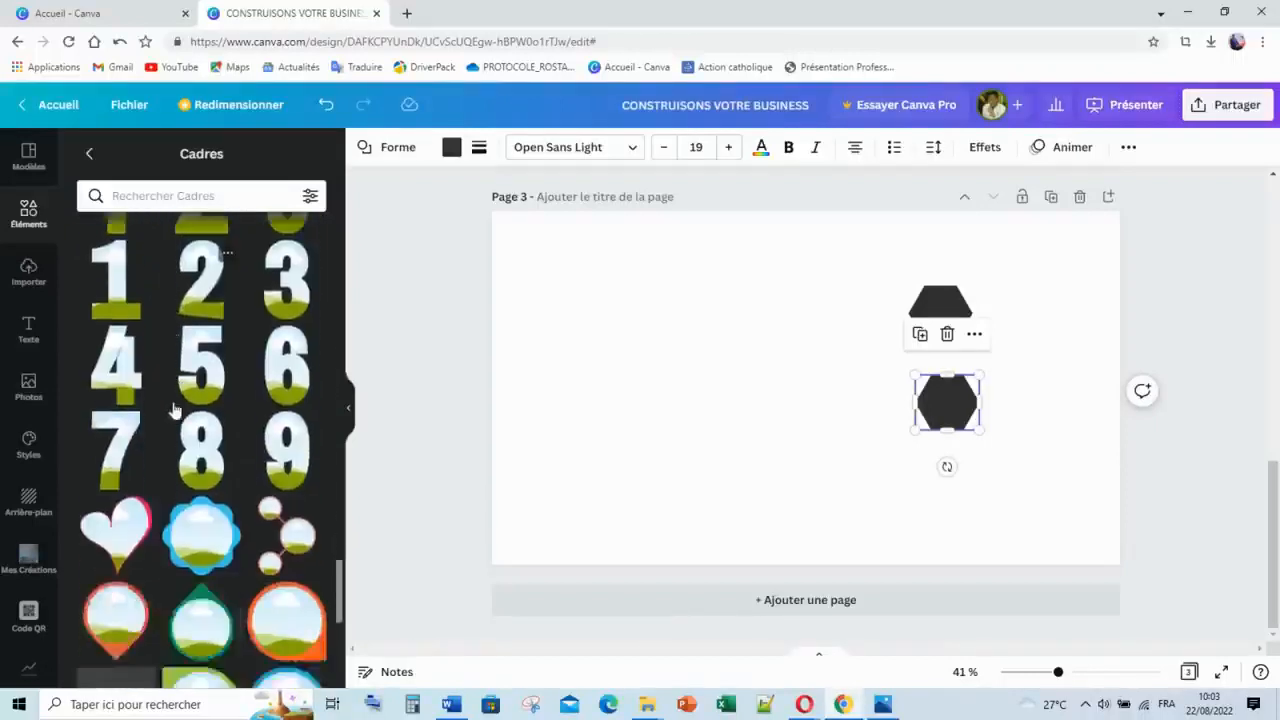
{"action": "scroll", "coordinate": [174, 410], "scroll_direction": "down", "scroll_amount": 4}
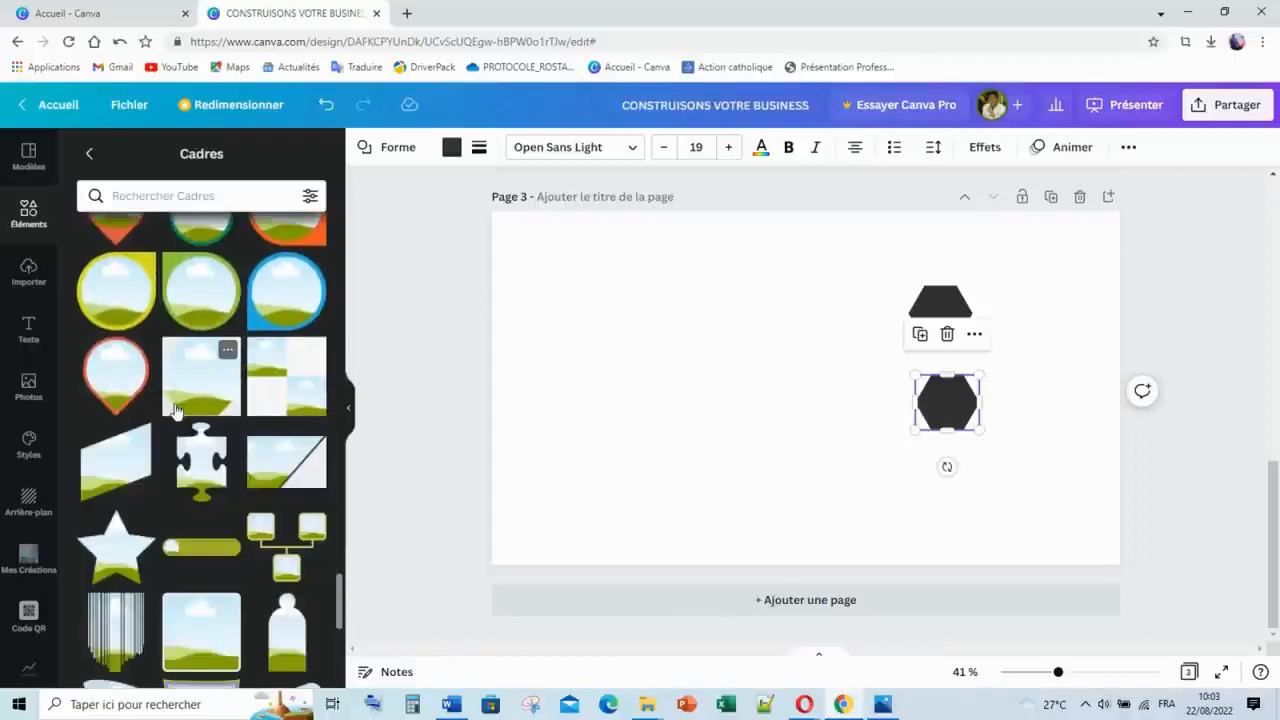
{"action": "scroll", "coordinate": [174, 410], "scroll_direction": "down", "scroll_amount": 6}
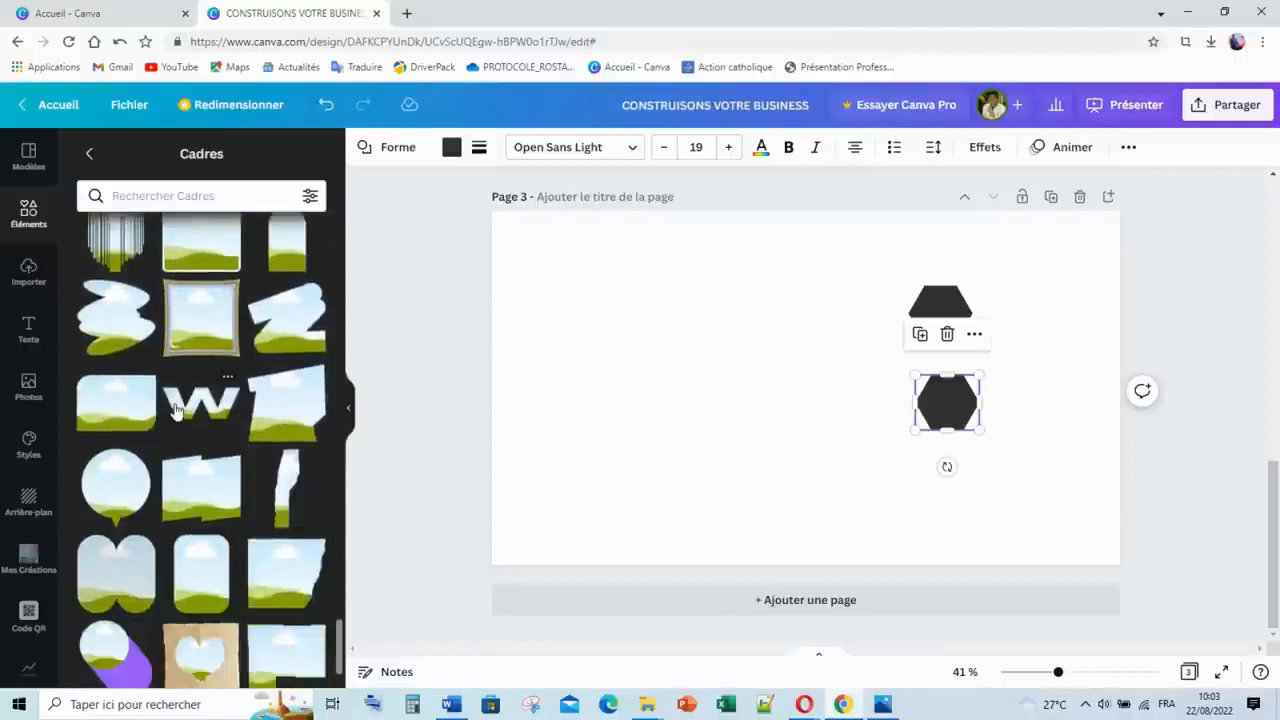
{"action": "scroll", "coordinate": [174, 410], "scroll_direction": "down", "scroll_amount": 4}
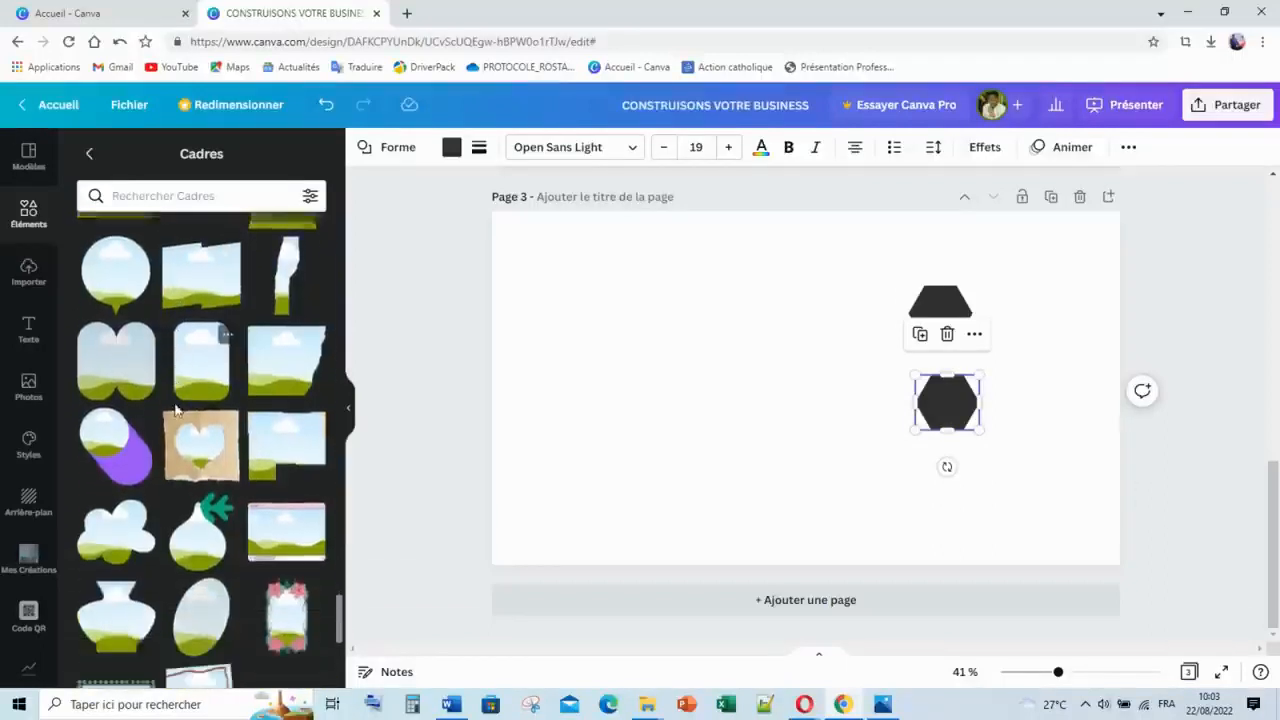
{"action": "scroll", "coordinate": [175, 410], "scroll_direction": "down", "scroll_amount": 5}
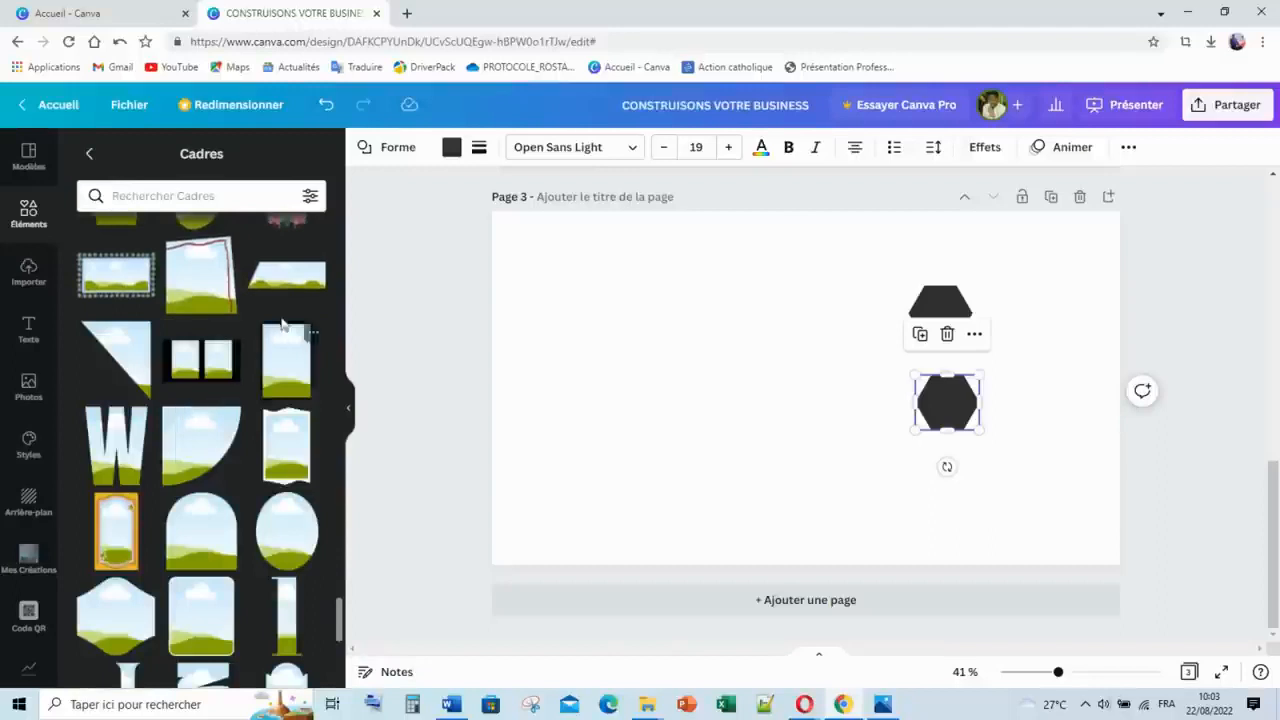
{"action": "left_click", "coordinate": [290, 285]}
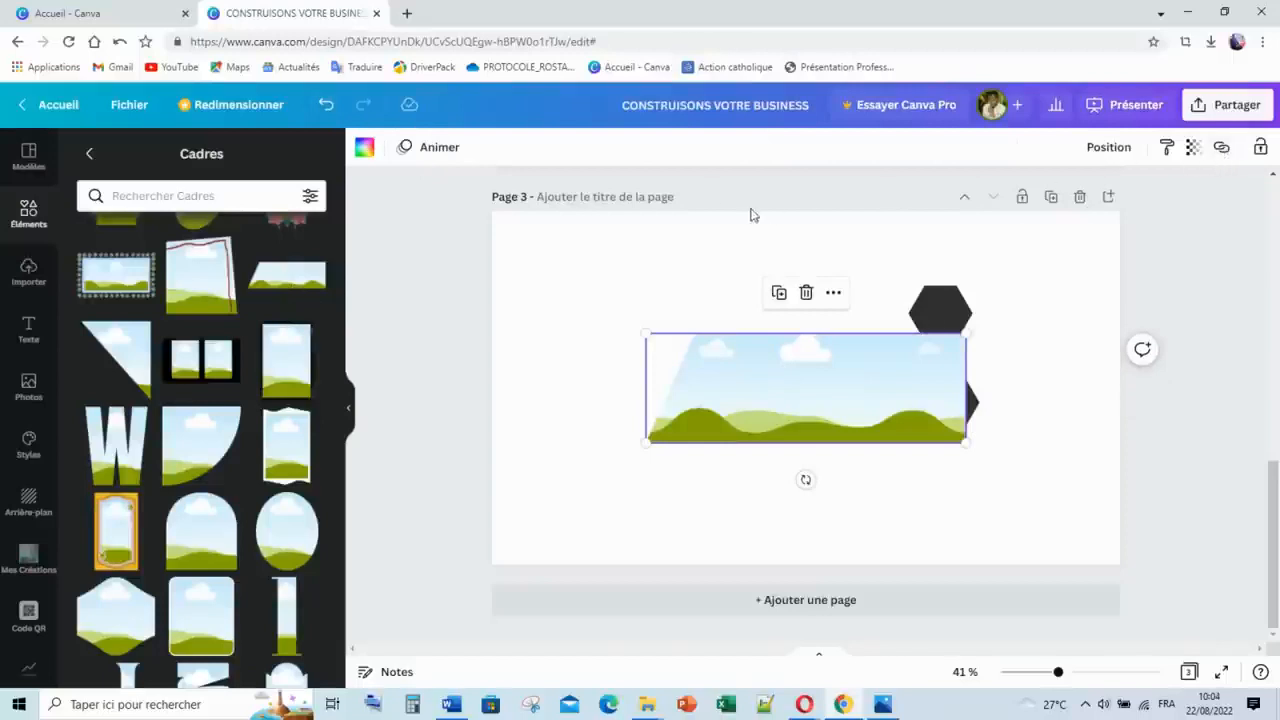
Slightly enlarge the slanted photo frame on page 3.
{"action": "left_click", "coordinate": [438, 302]}
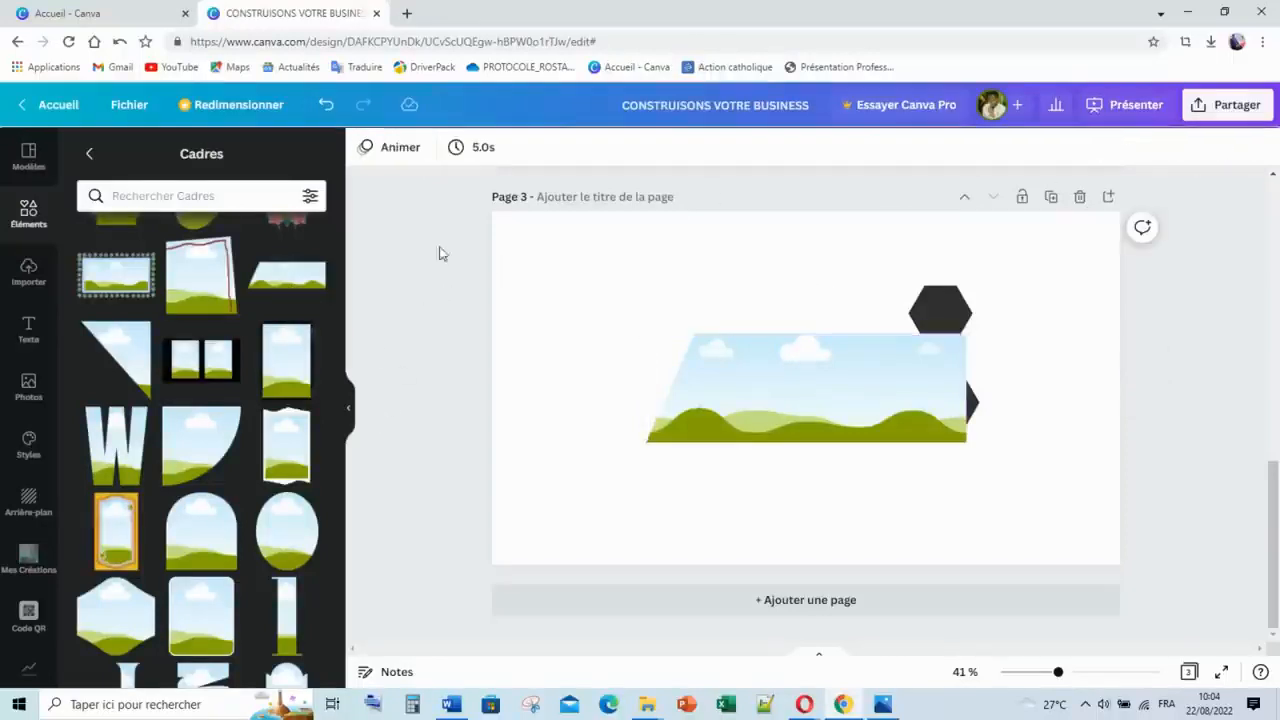
{"action": "left_click", "coordinate": [347, 418]}
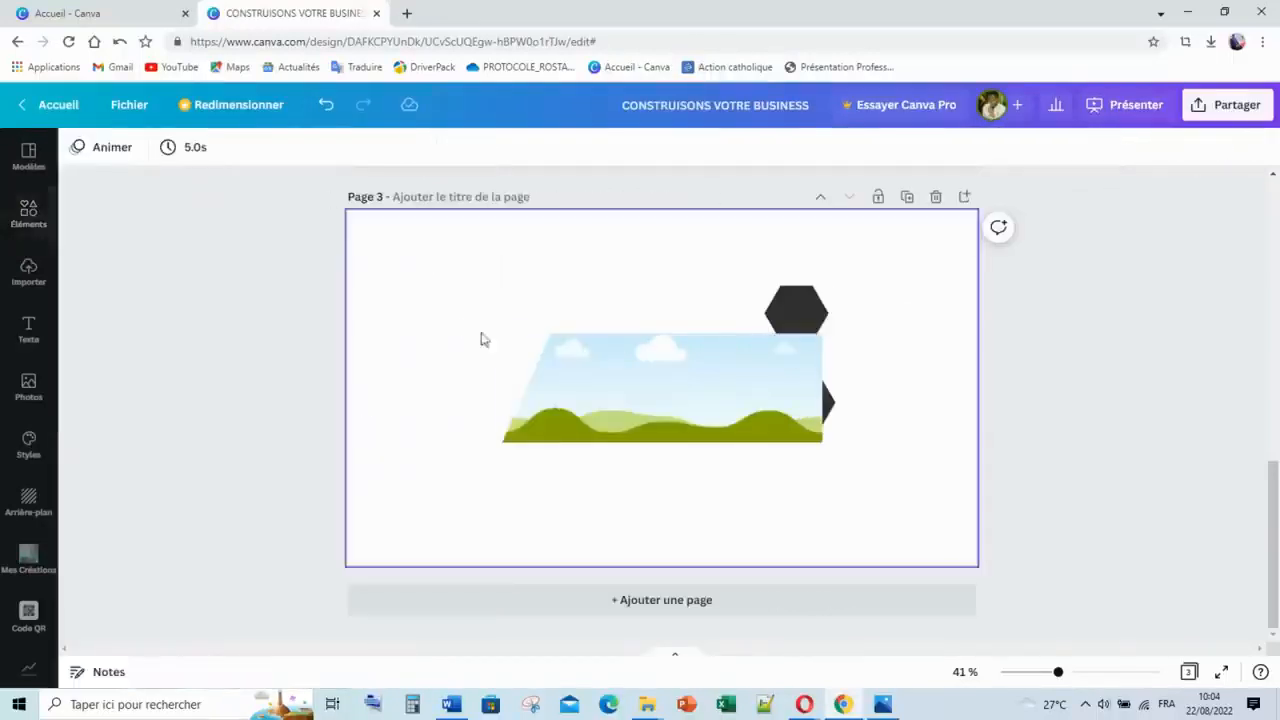
{"action": "left_click", "coordinate": [593, 398]}
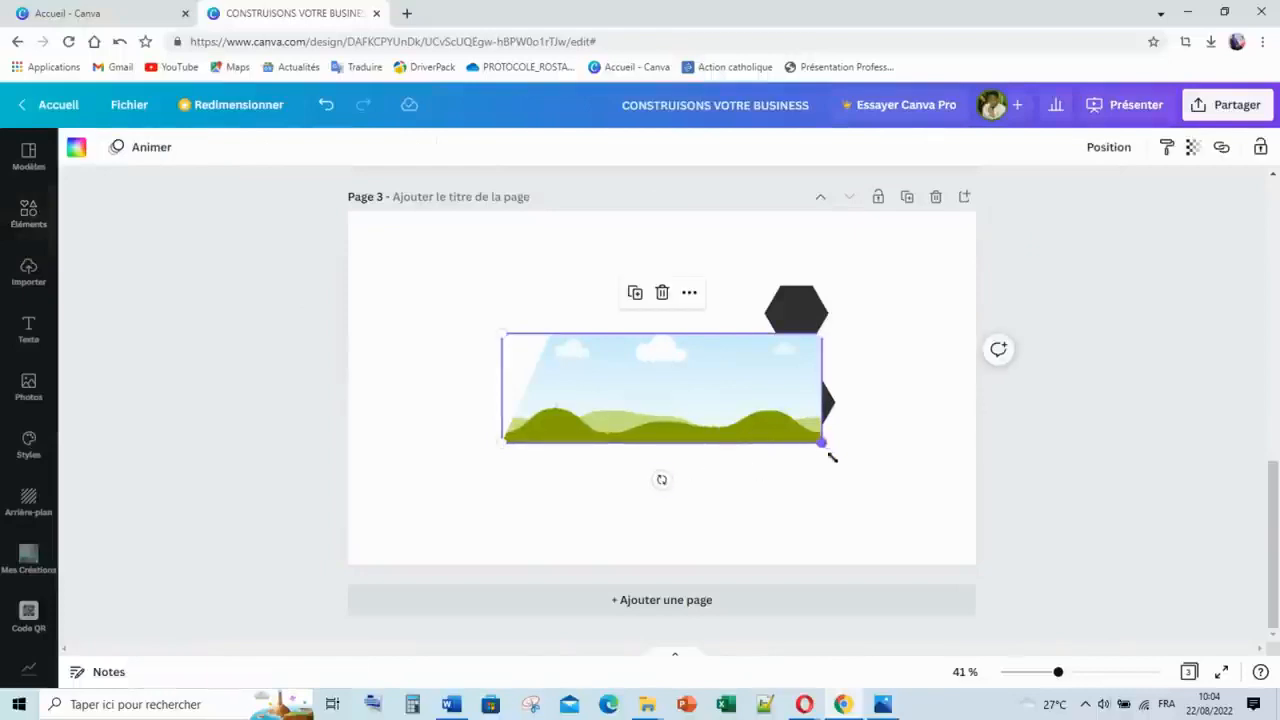
{"action": "left_click_drag", "start_coordinate": [832, 457], "coordinate": [844, 462]}
Look further through the Cadres collection for an alternative to the slanted photo frame.
{"action": "left_click", "coordinate": [30, 212]}
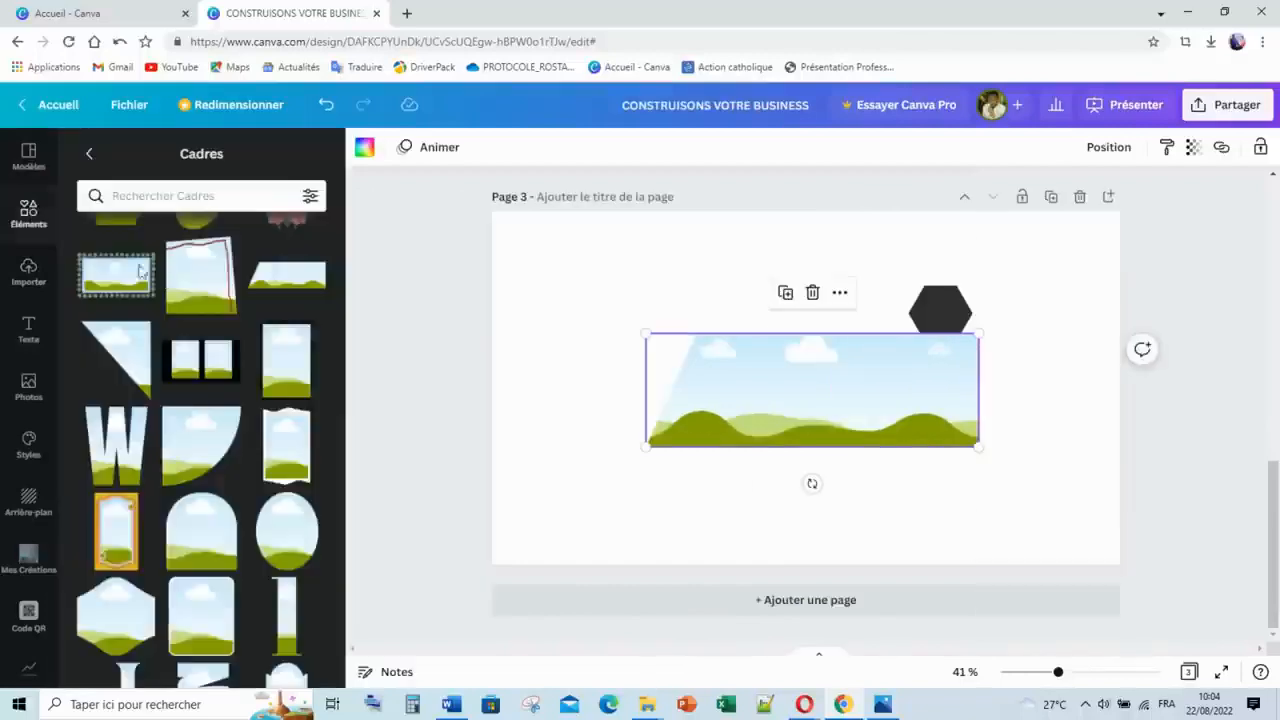
{"action": "scroll", "coordinate": [257, 349], "scroll_direction": "down", "scroll_amount": 5}
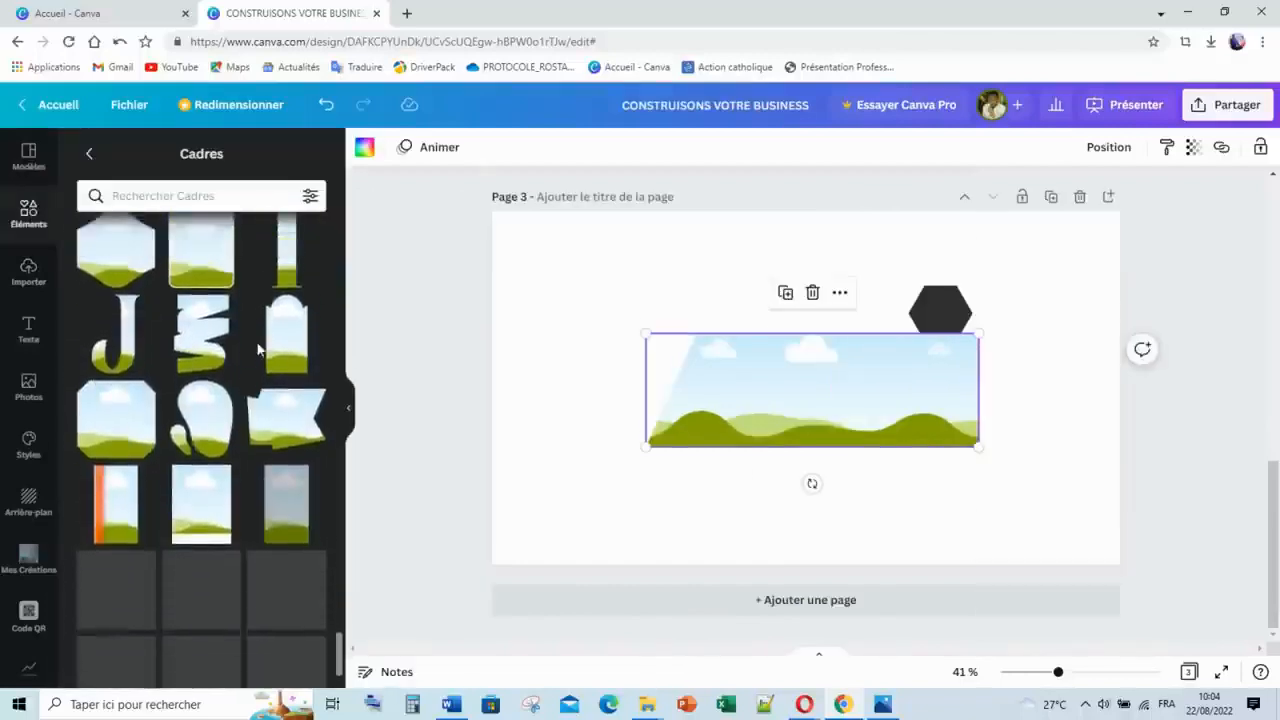
{"action": "scroll", "coordinate": [257, 350], "scroll_direction": "down", "scroll_amount": 3}
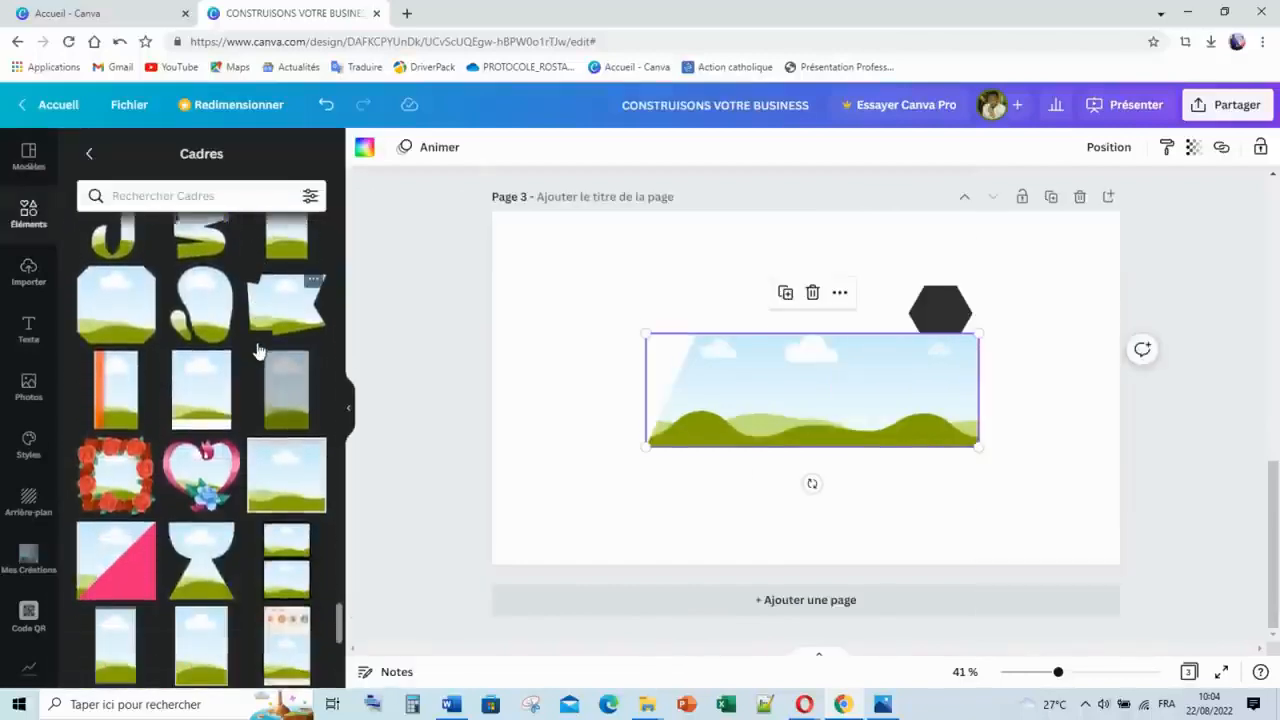
{"action": "scroll", "coordinate": [257, 350], "scroll_direction": "down", "scroll_amount": 8}
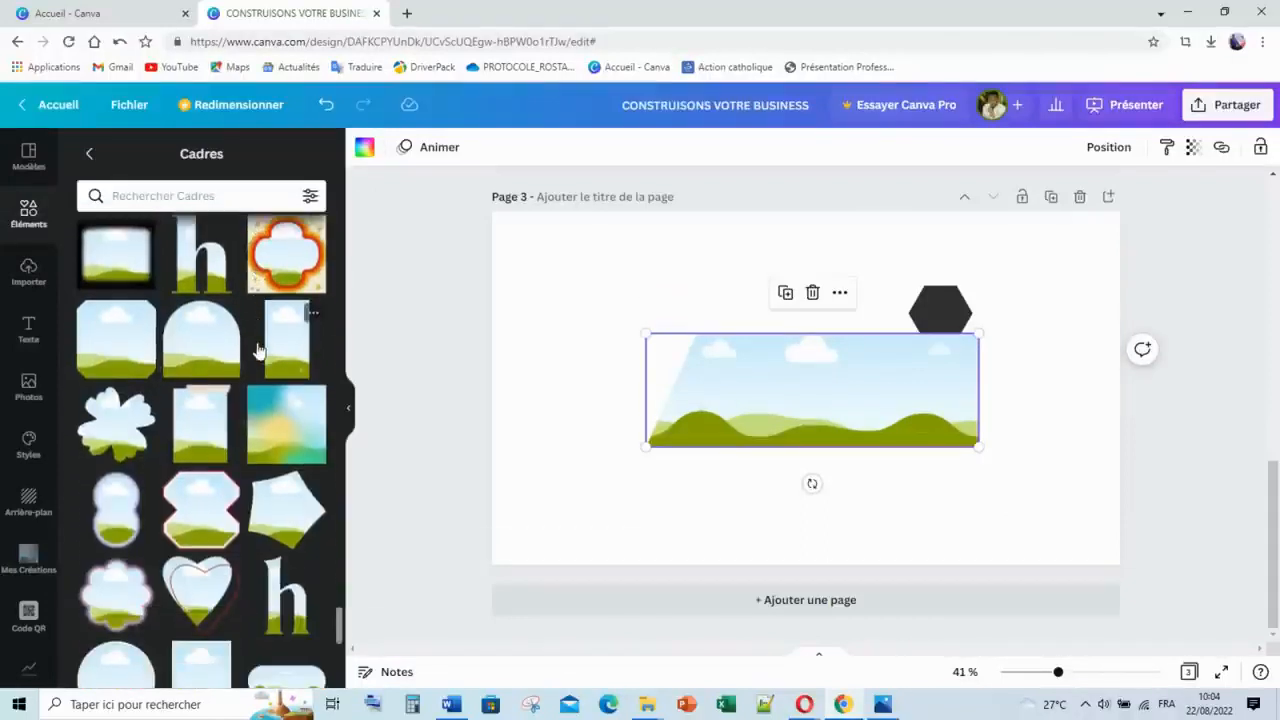
{"action": "scroll", "coordinate": [257, 350], "scroll_direction": "down", "scroll_amount": 10}
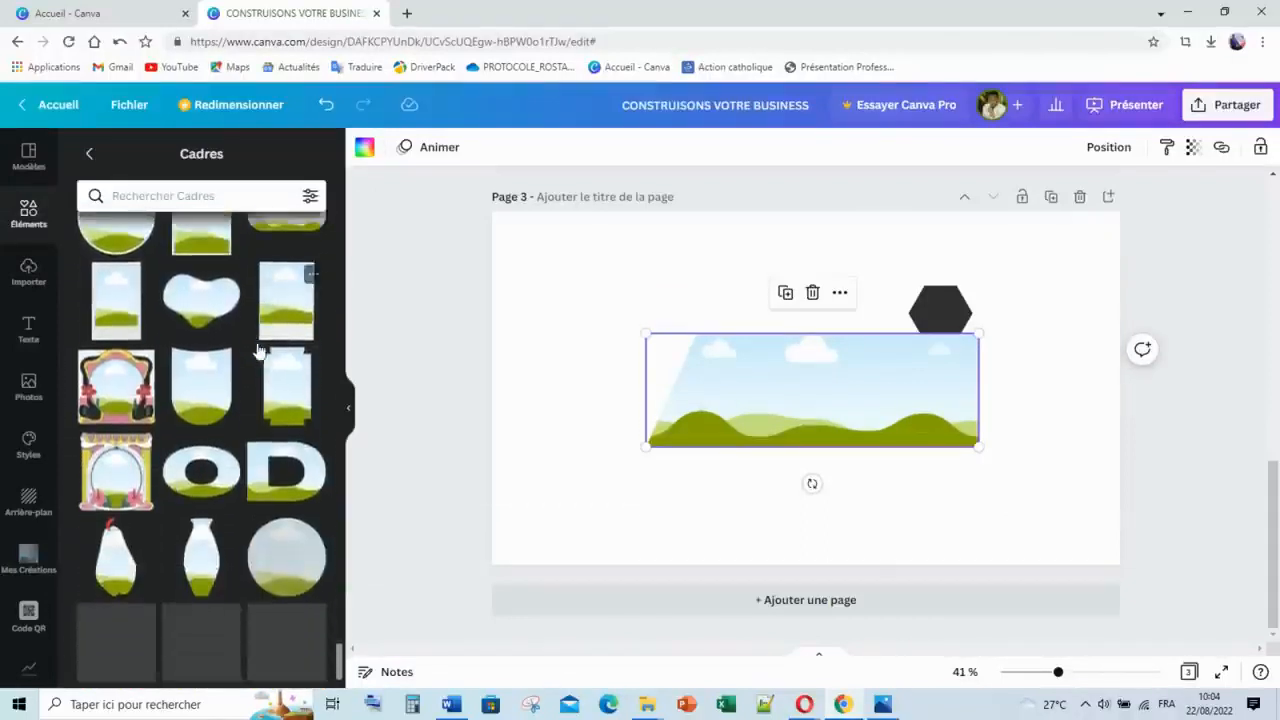
{"action": "scroll", "coordinate": [257, 350], "scroll_direction": "down", "scroll_amount": 5}
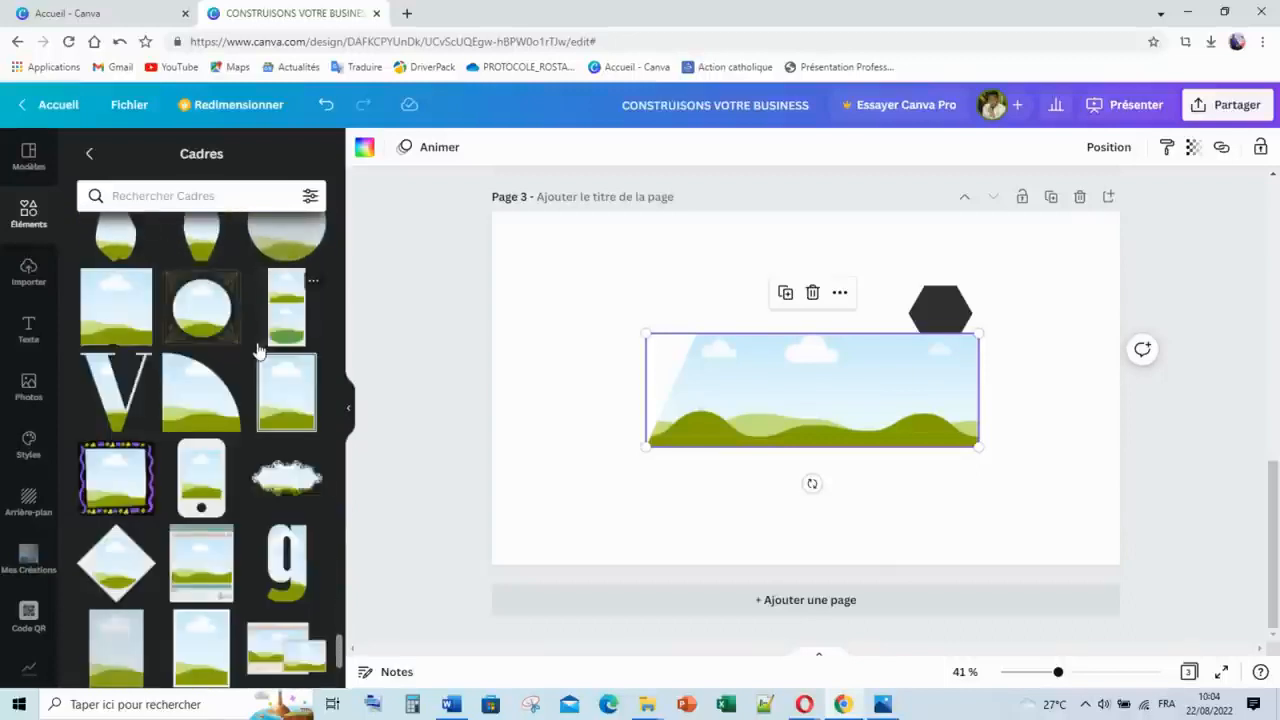
{"action": "scroll", "coordinate": [257, 350], "scroll_direction": "down", "scroll_amount": 3}
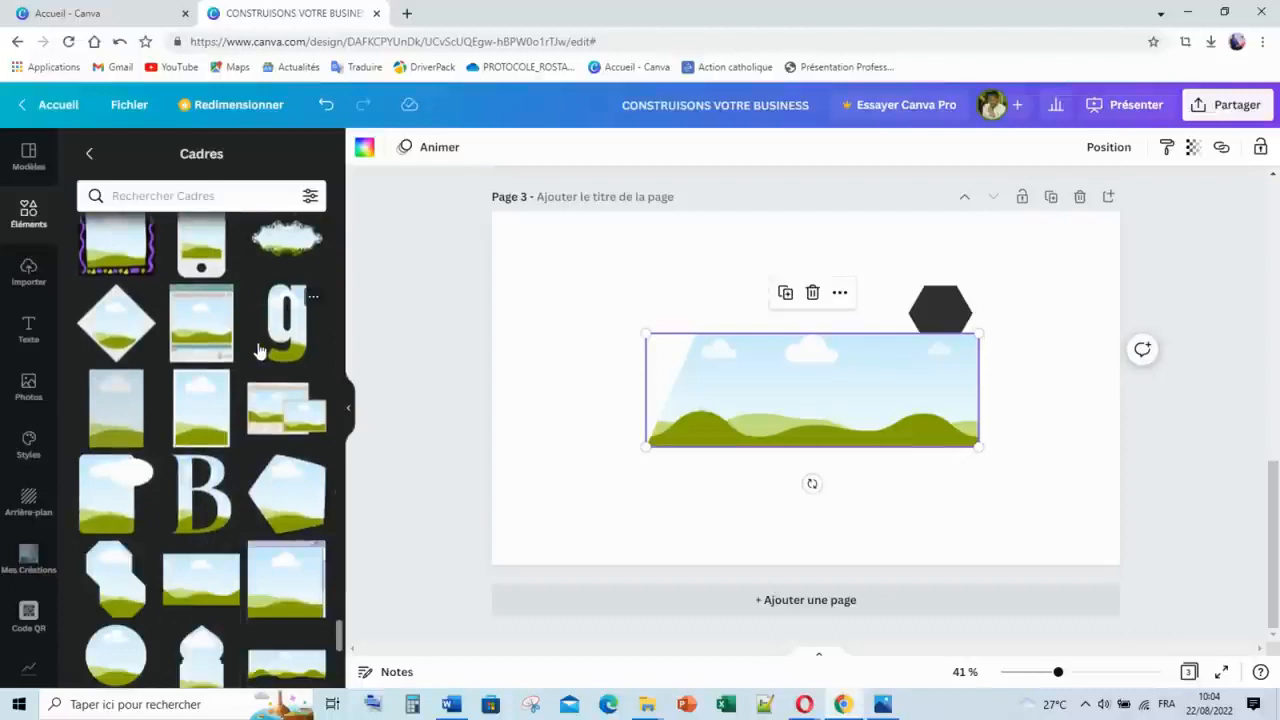
{"action": "scroll", "coordinate": [257, 350], "scroll_direction": "down", "scroll_amount": 5}
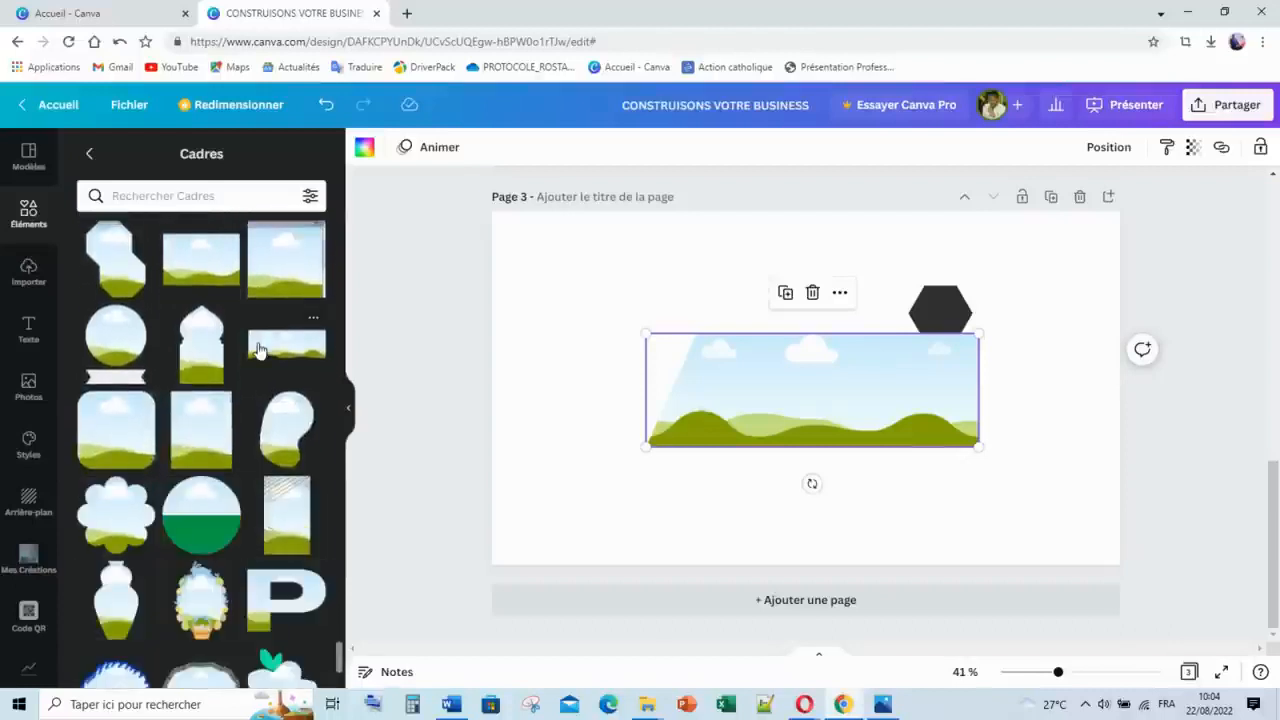
{"action": "scroll", "coordinate": [257, 350], "scroll_direction": "down", "scroll_amount": 3}
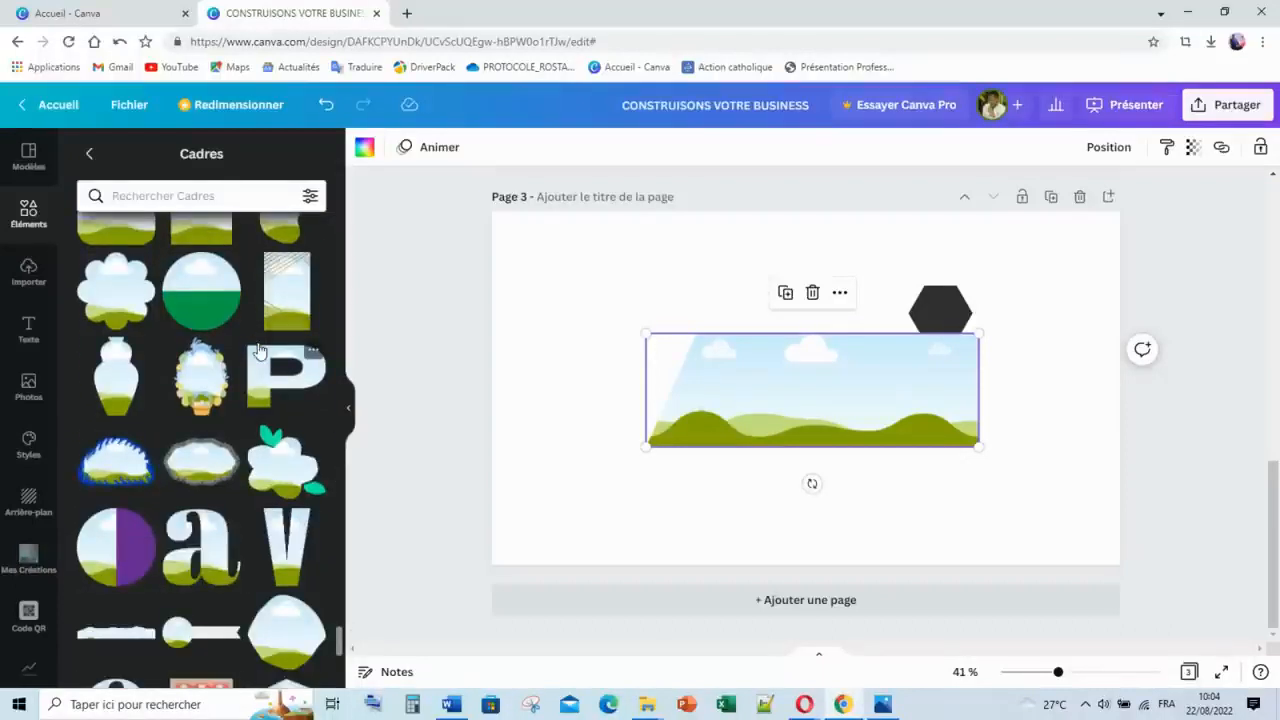
{"action": "scroll", "coordinate": [257, 350], "scroll_direction": "down", "scroll_amount": 5}
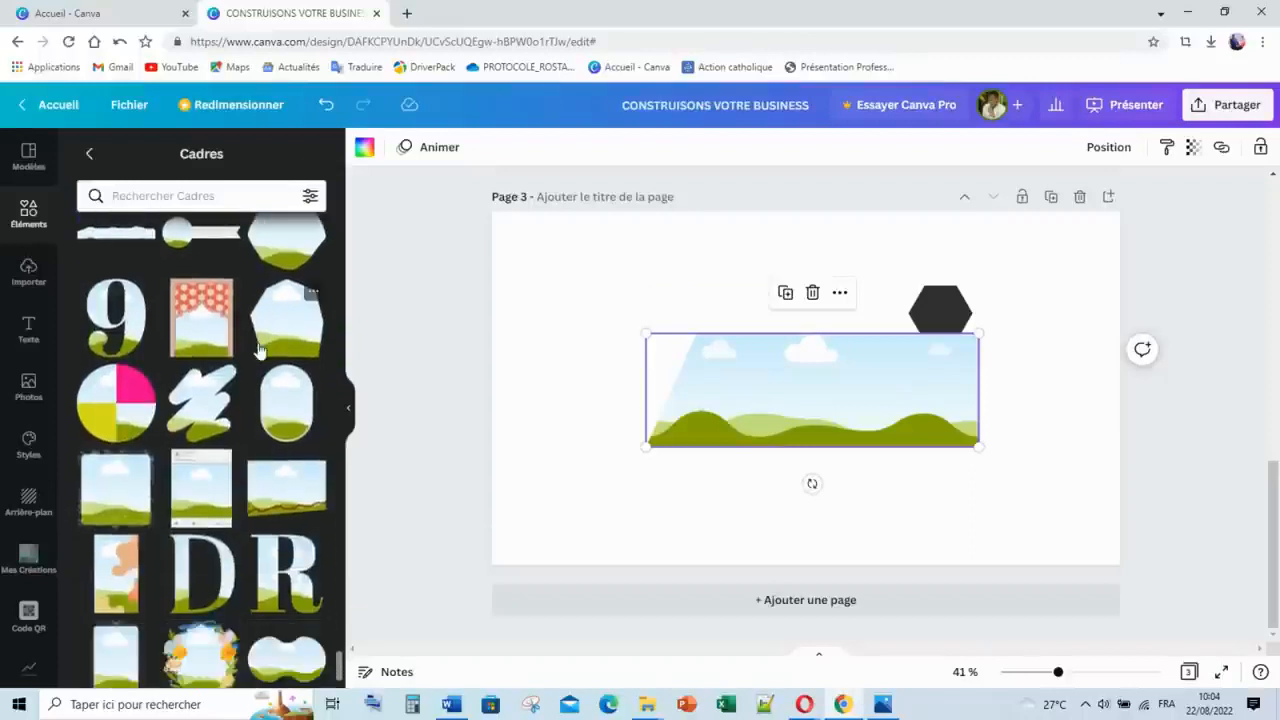
{"action": "scroll", "coordinate": [257, 350], "scroll_direction": "down", "scroll_amount": 4}
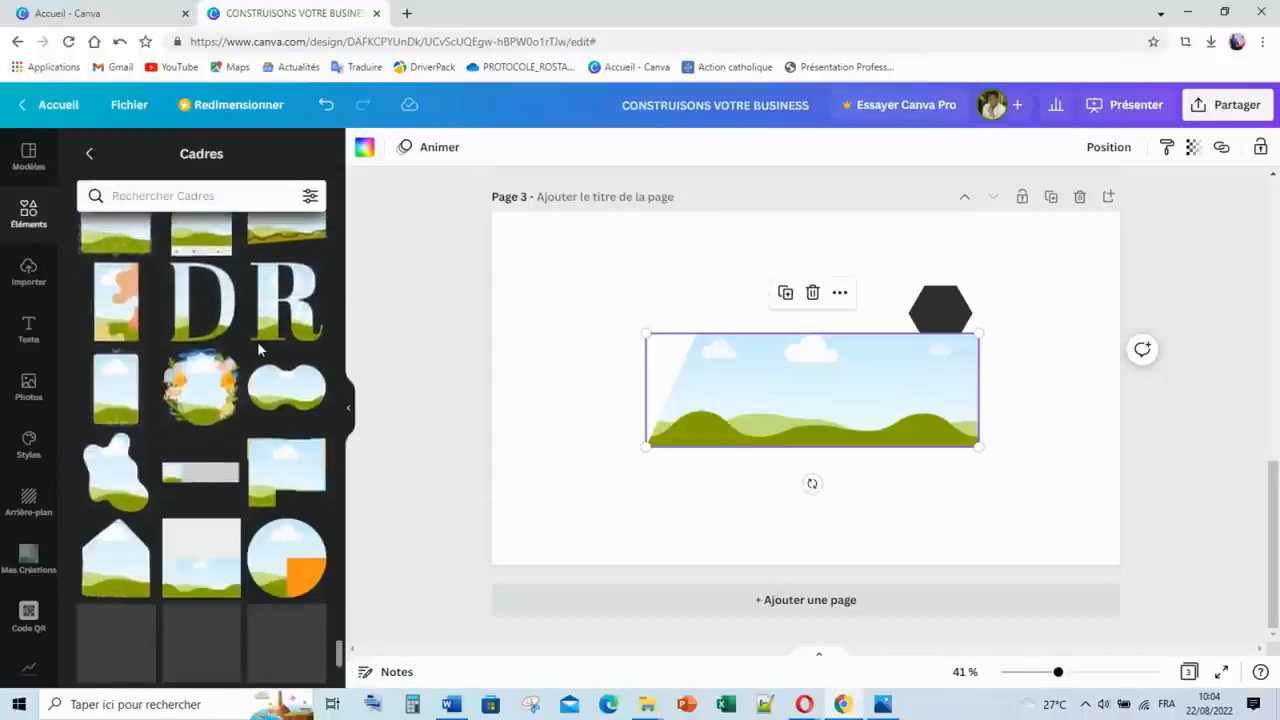
{"action": "scroll", "coordinate": [257, 349], "scroll_direction": "down", "scroll_amount": 4}
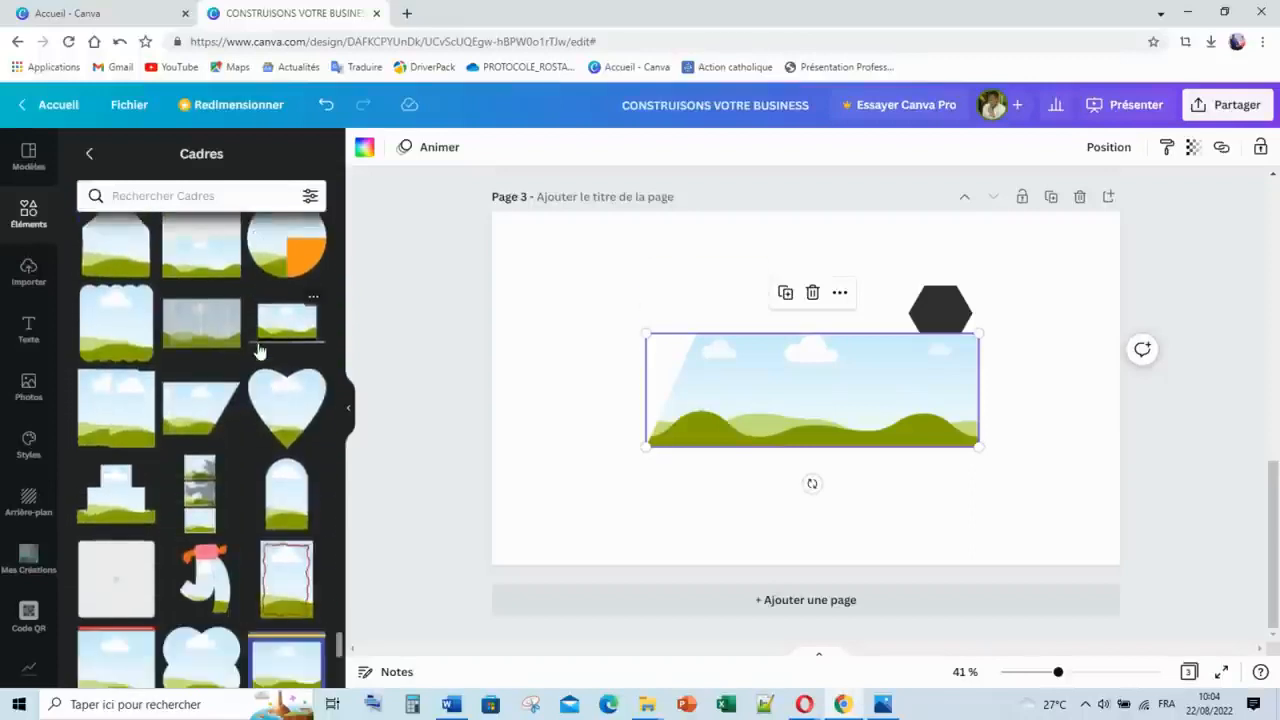
{"action": "scroll", "coordinate": [257, 350], "scroll_direction": "down", "scroll_amount": 3}
{"action": "scroll", "coordinate": [257, 350], "scroll_direction": "down", "scroll_amount": 3}
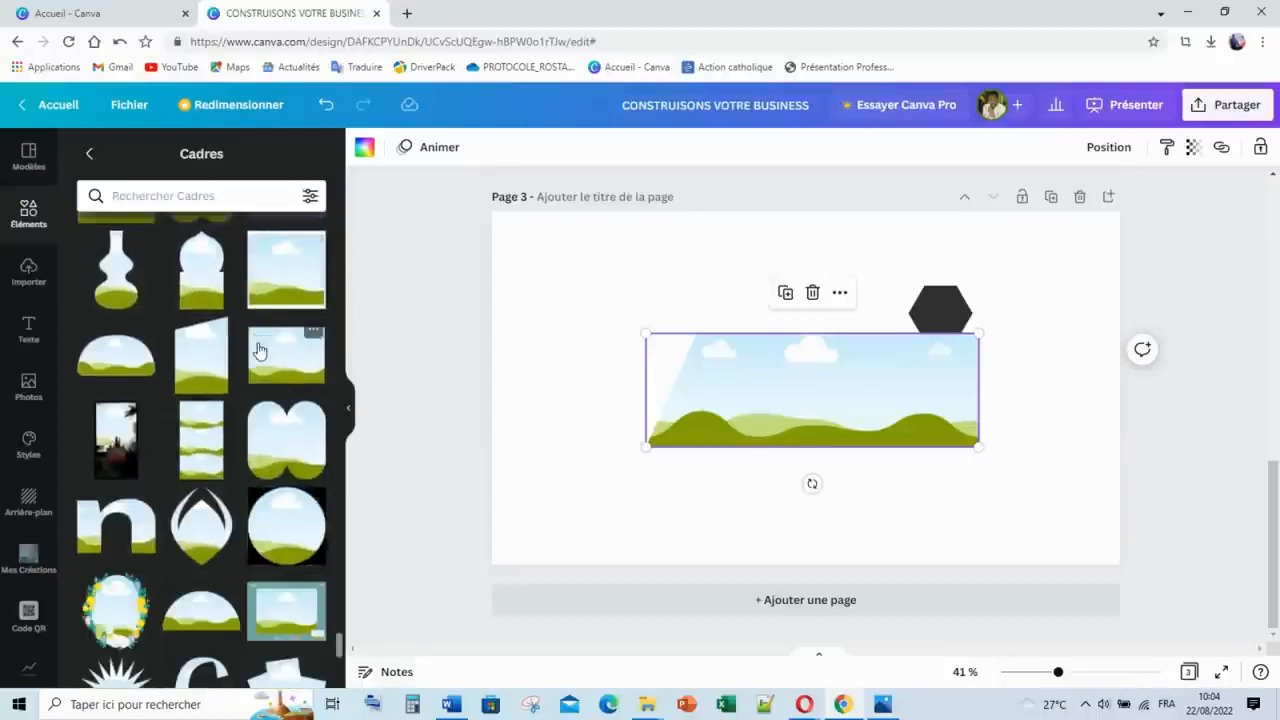
{"action": "scroll", "coordinate": [257, 350], "scroll_direction": "down", "scroll_amount": 5}
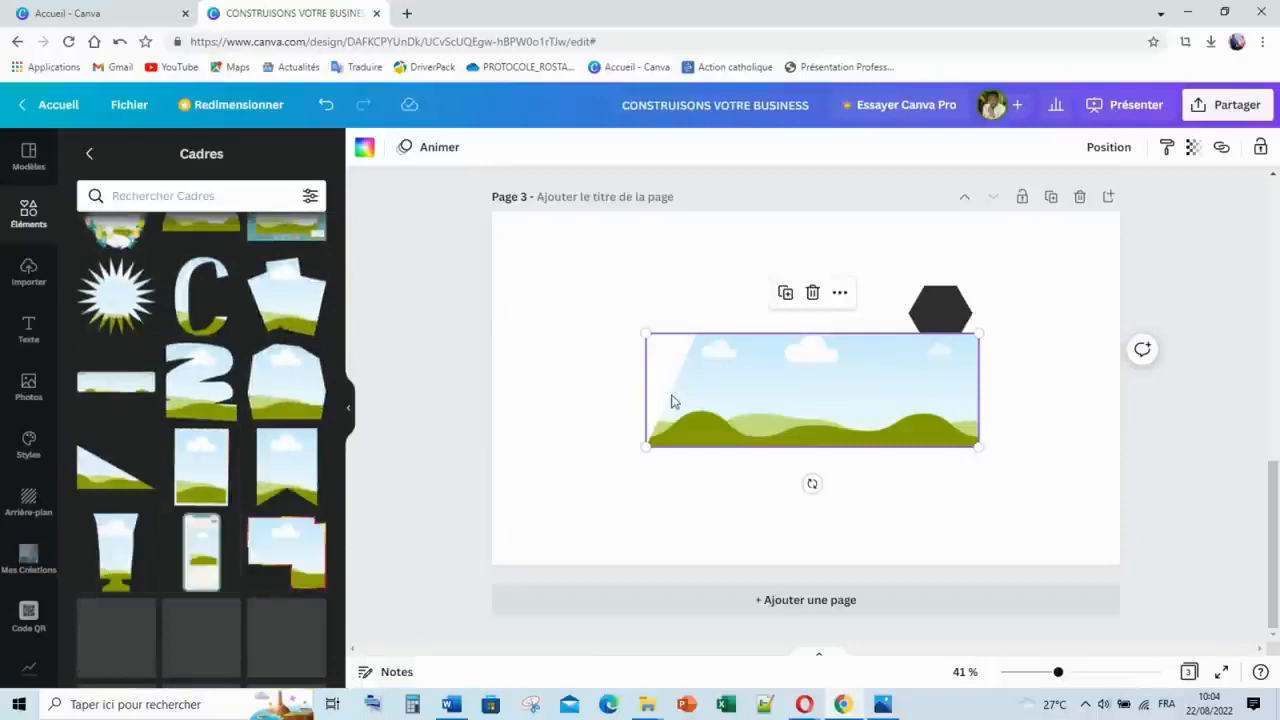
Delete the slanted photo frame from page 3 and look further down the Cadres collection for another shape.
{"action": "key", "text": "Delete"}
{"action": "scroll", "coordinate": [295, 435], "scroll_direction": "down", "scroll_amount": 5}
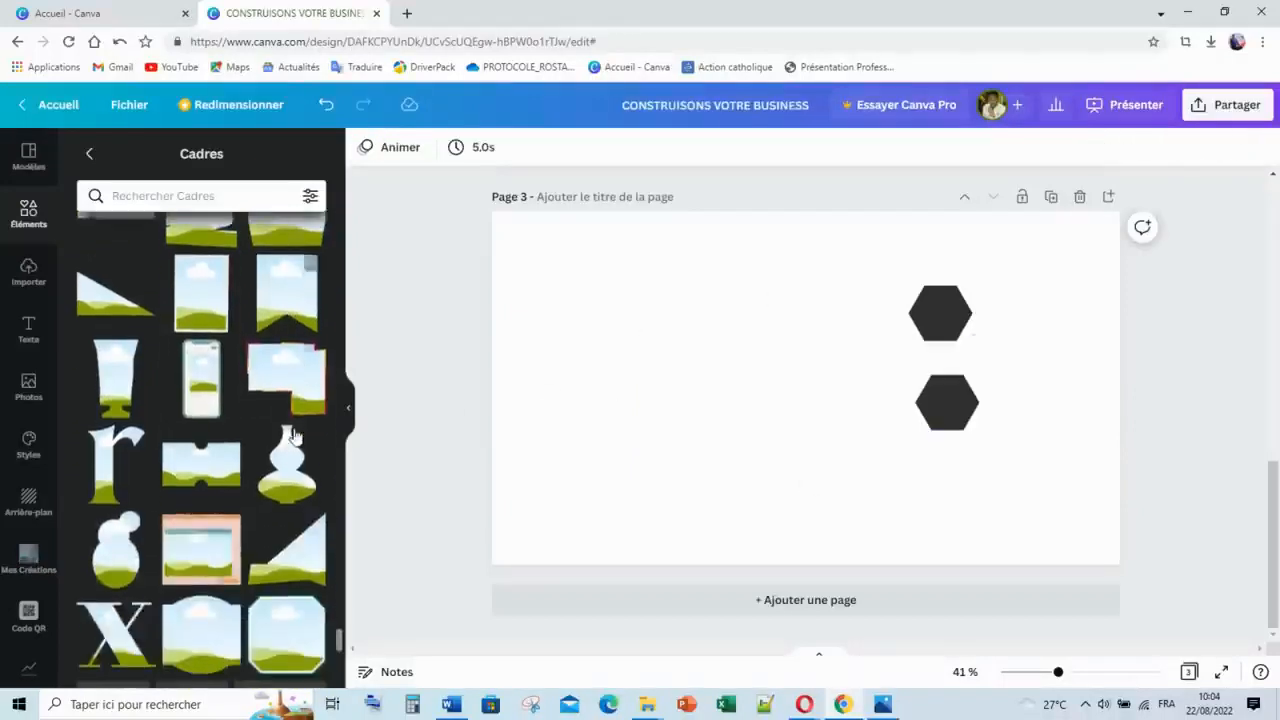
{"action": "scroll", "coordinate": [295, 435], "scroll_direction": "down", "scroll_amount": 3}
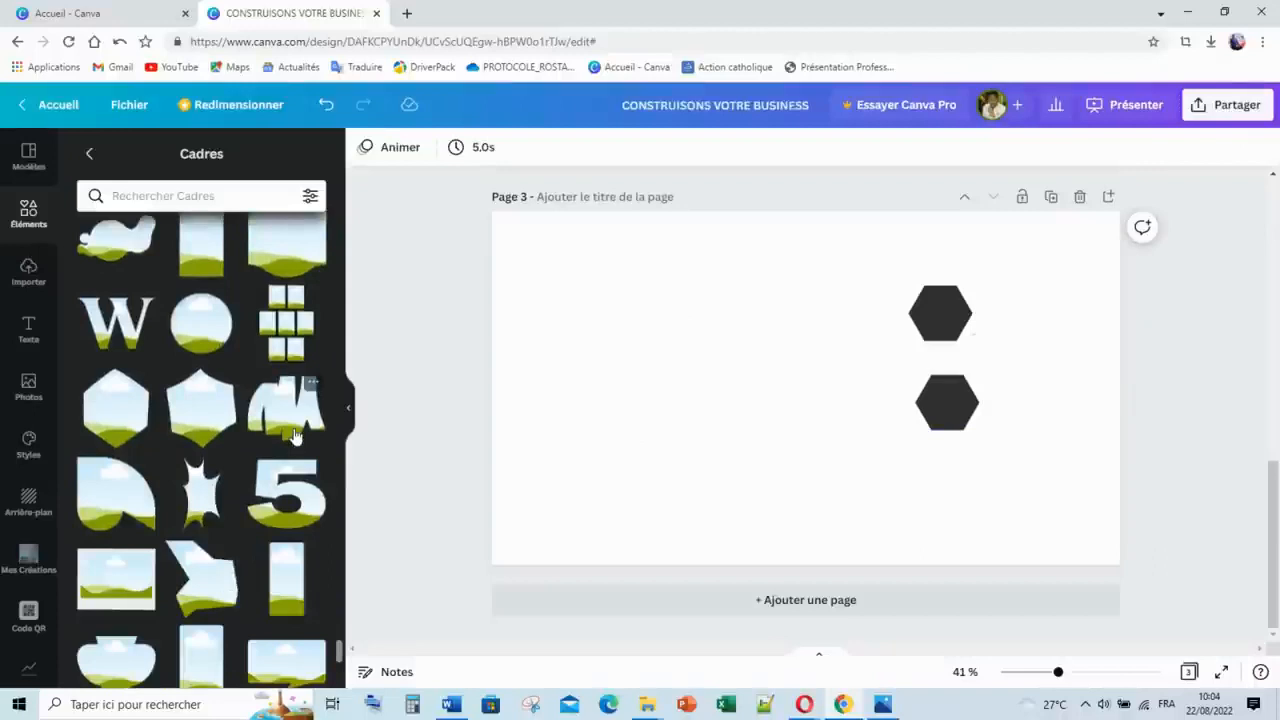
{"action": "scroll", "coordinate": [295, 435], "scroll_direction": "down", "scroll_amount": 5}
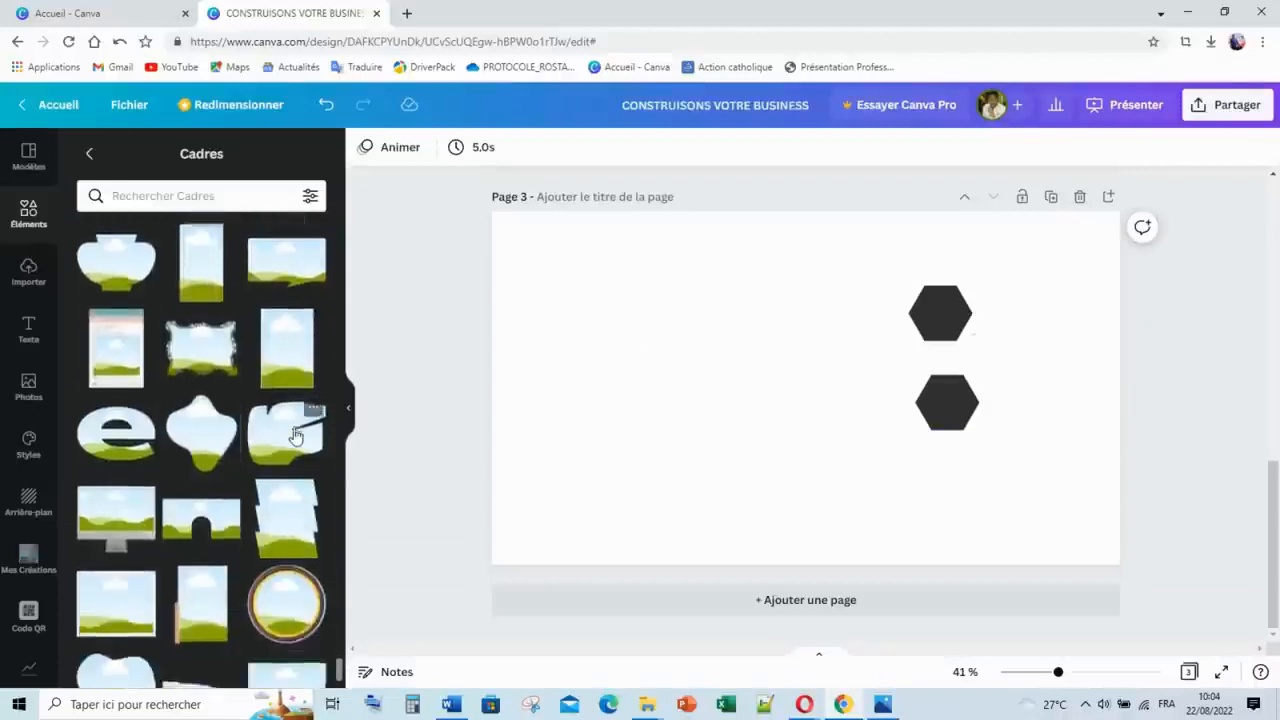
{"action": "scroll", "coordinate": [295, 435], "scroll_direction": "down", "scroll_amount": 3}
{"action": "scroll", "coordinate": [295, 435], "scroll_direction": "down", "scroll_amount": 4}
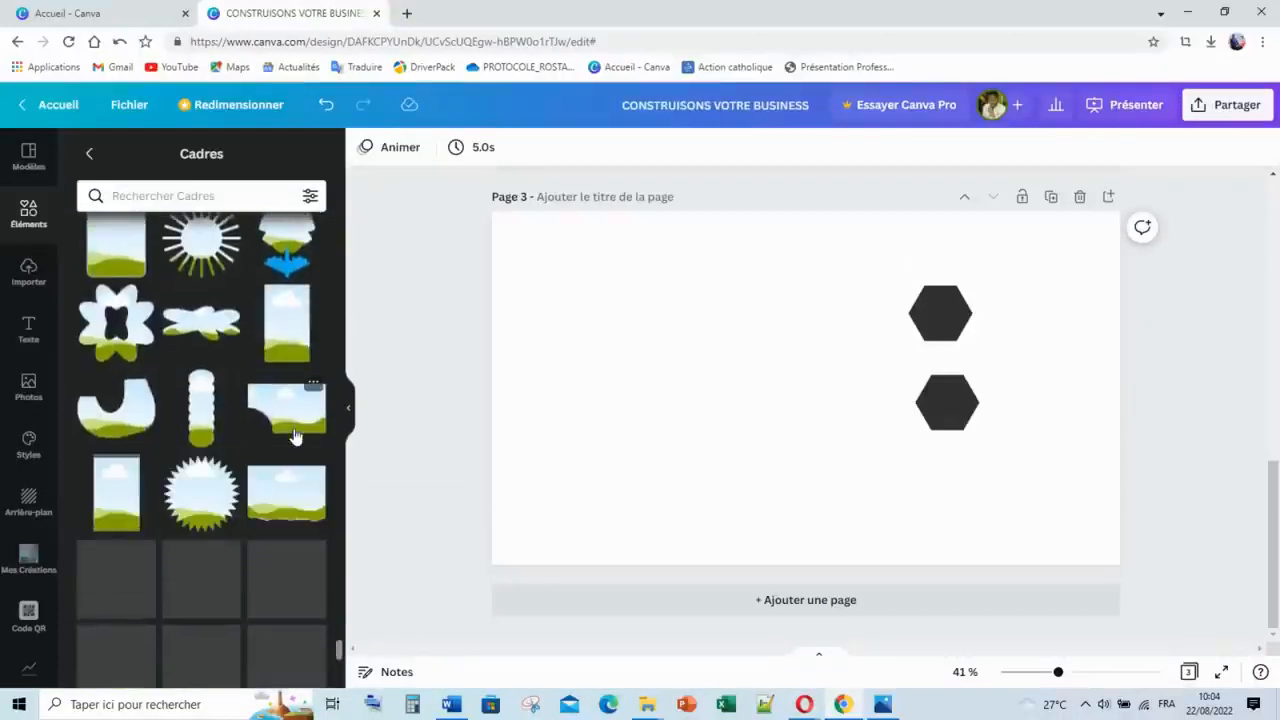
{"action": "scroll", "coordinate": [295, 435], "scroll_direction": "down", "scroll_amount": 3}
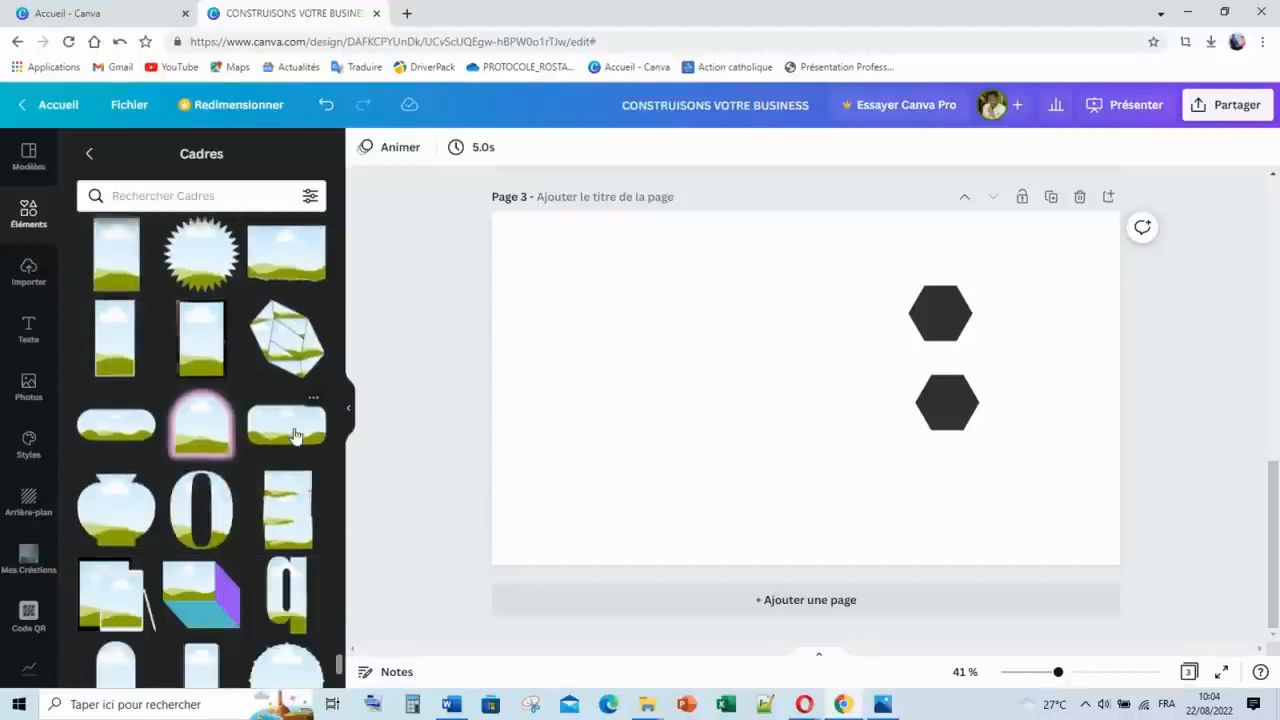
{"action": "scroll", "coordinate": [295, 435], "scroll_direction": "down", "scroll_amount": 6}
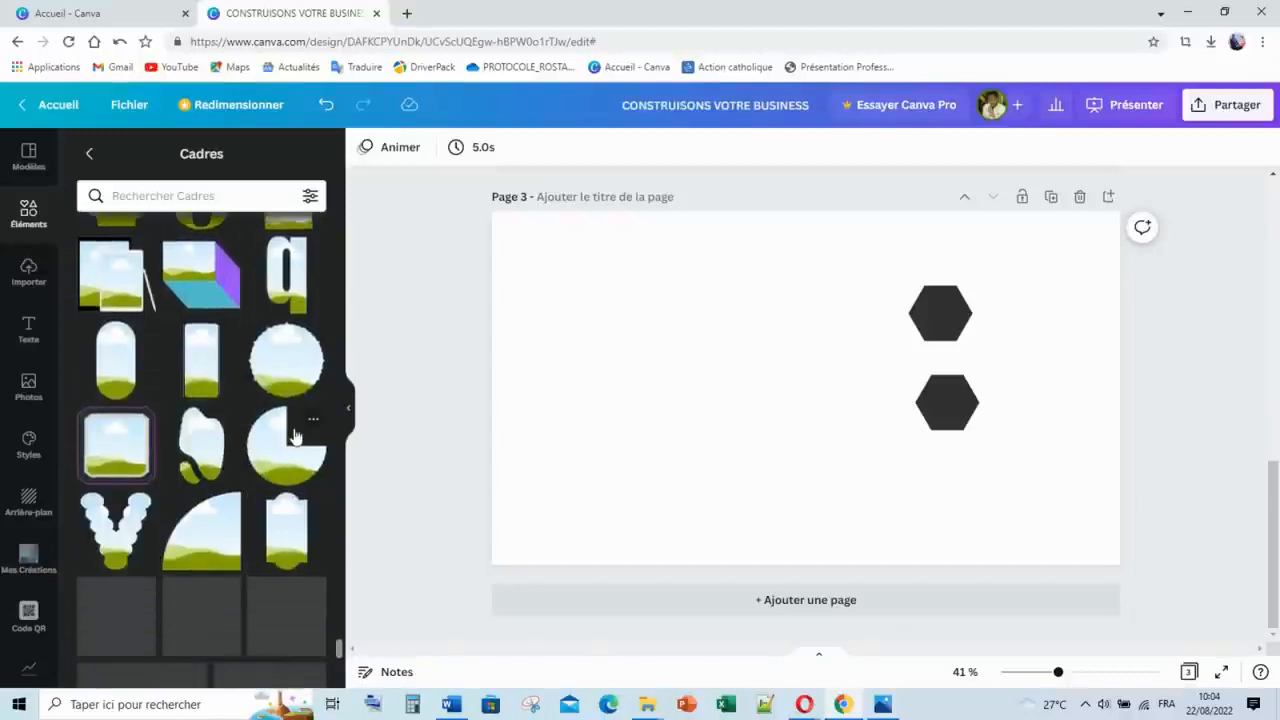
{"action": "scroll", "coordinate": [294, 435], "scroll_direction": "down", "scroll_amount": 8}
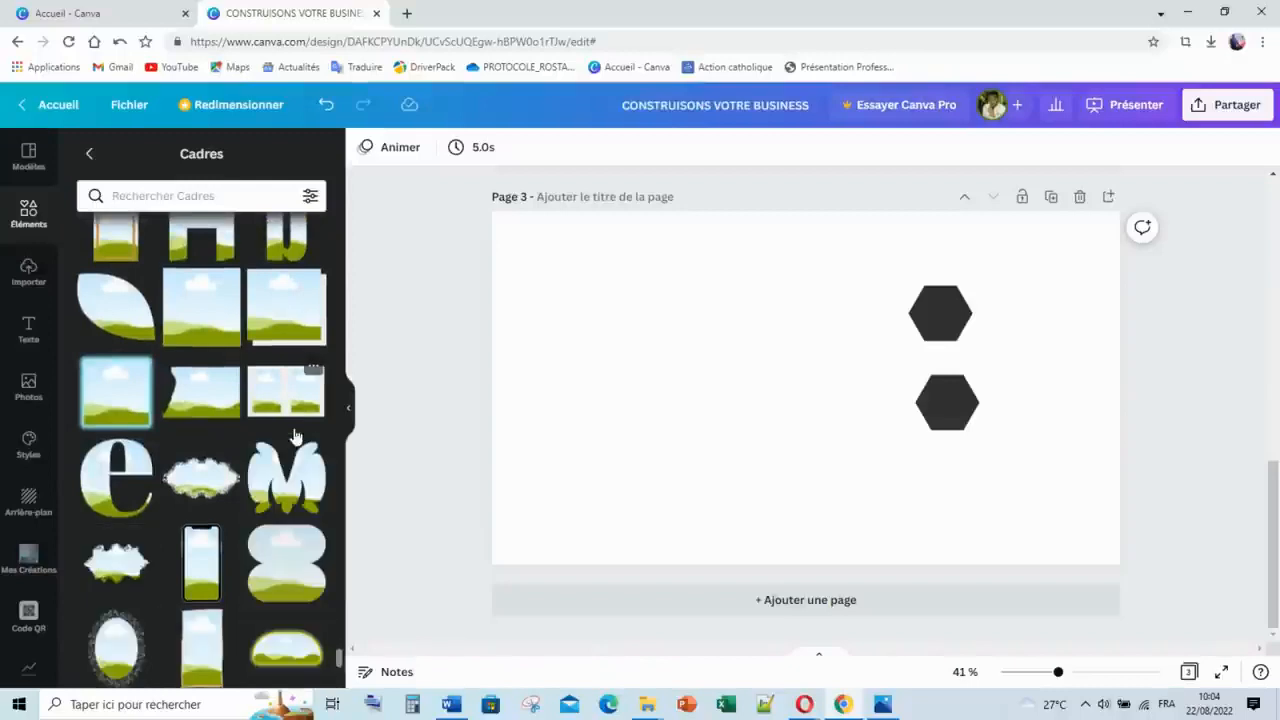
{"action": "scroll", "coordinate": [257, 420], "scroll_direction": "down", "scroll_amount": 3}
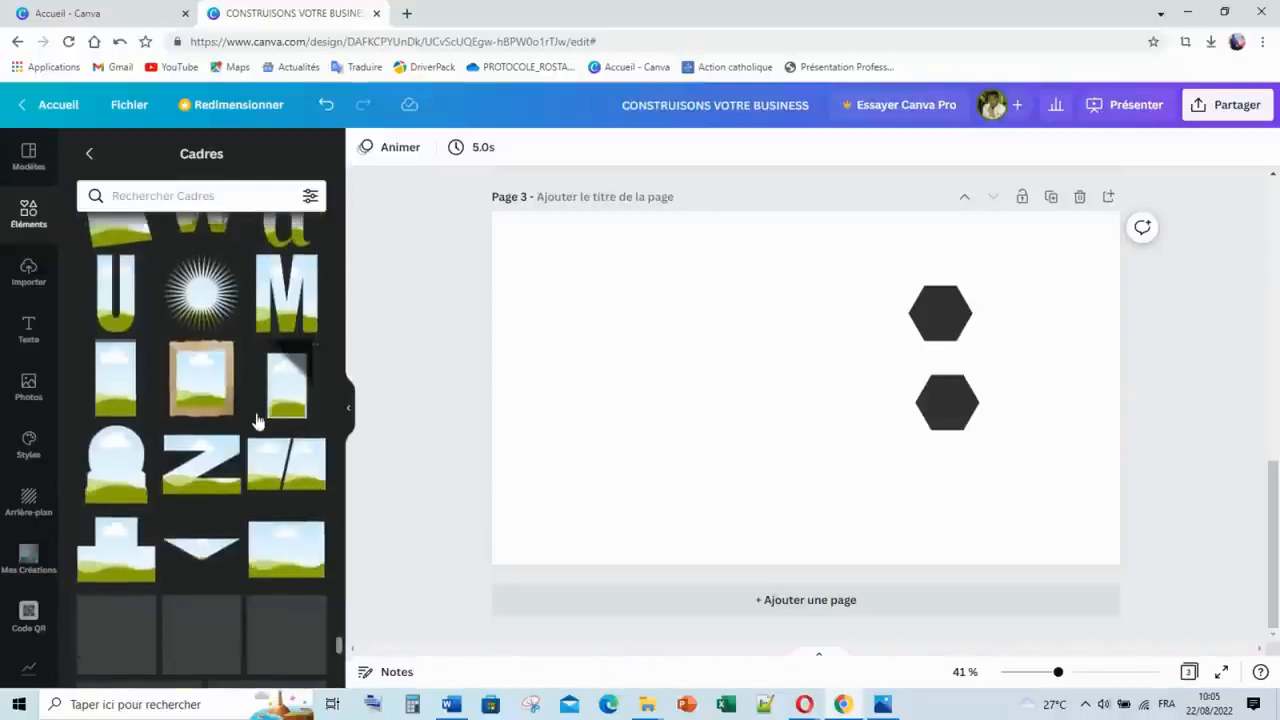
{"action": "scroll", "coordinate": [257, 421], "scroll_direction": "down", "scroll_amount": 3}
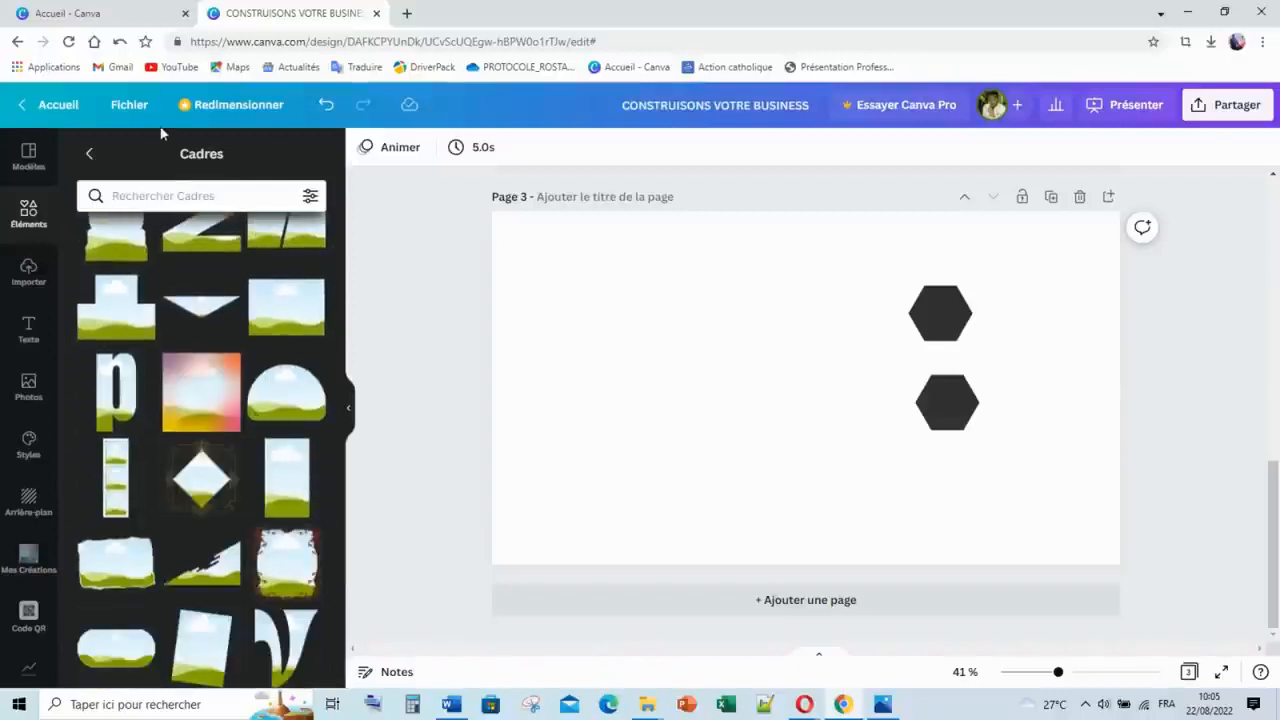
Search the Cadres collection for "trapèze".
{"action": "left_click", "coordinate": [178, 192]}
{"action": "type", "text": "TRAP7"}
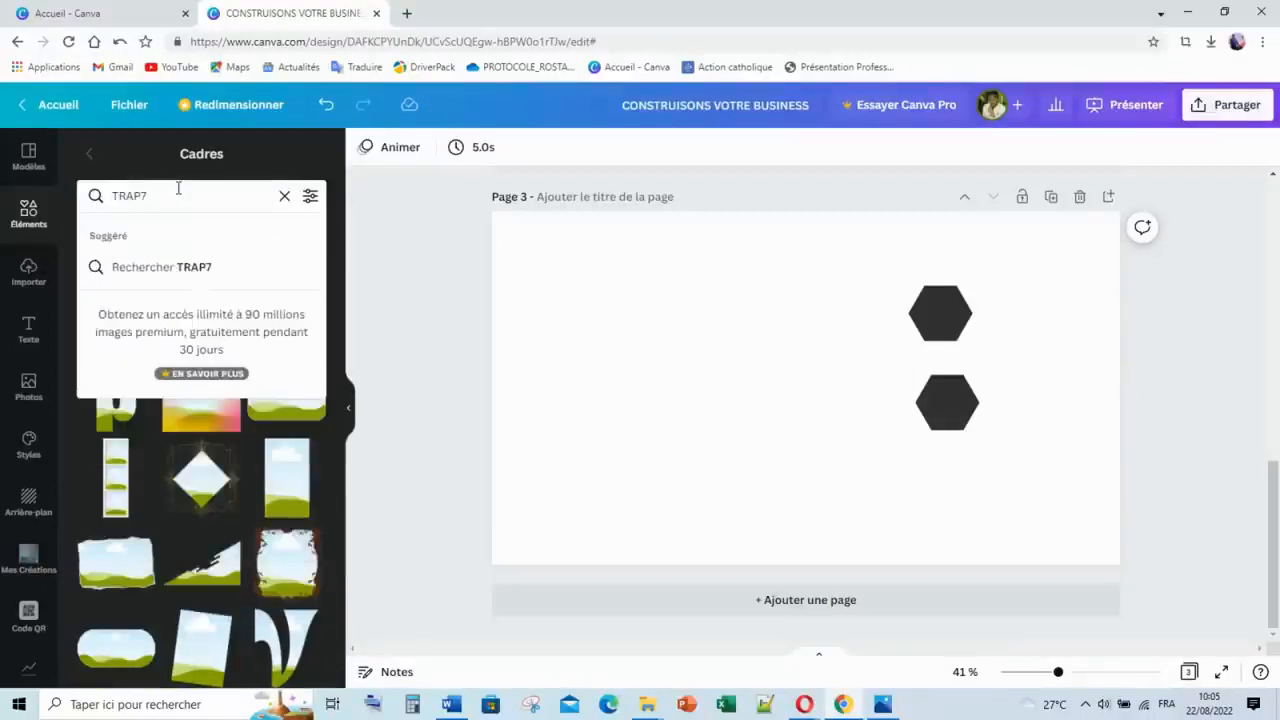
{"action": "key", "text": "BackSpace"}
{"action": "key", "text": "BackSpace"}
{"action": "key", "text": "BackSpace"}
{"action": "key", "text": "BackSpace"}
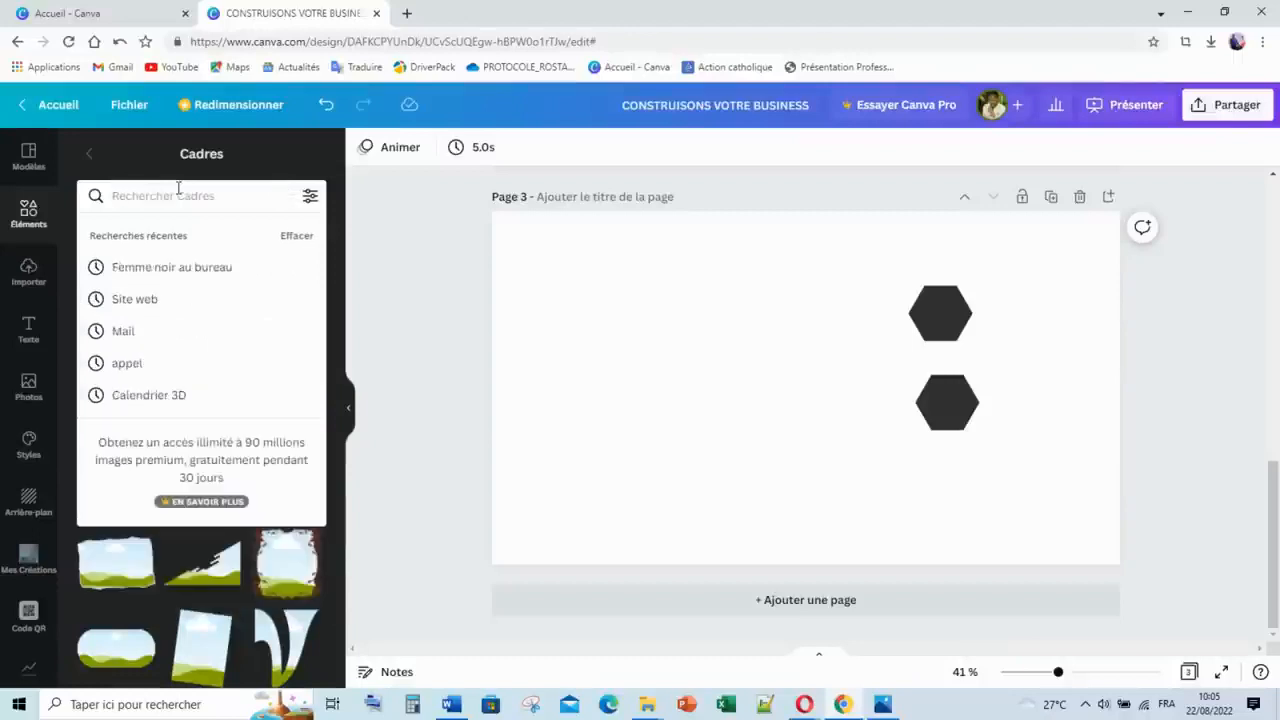
{"action": "type", "text": "trapès"}
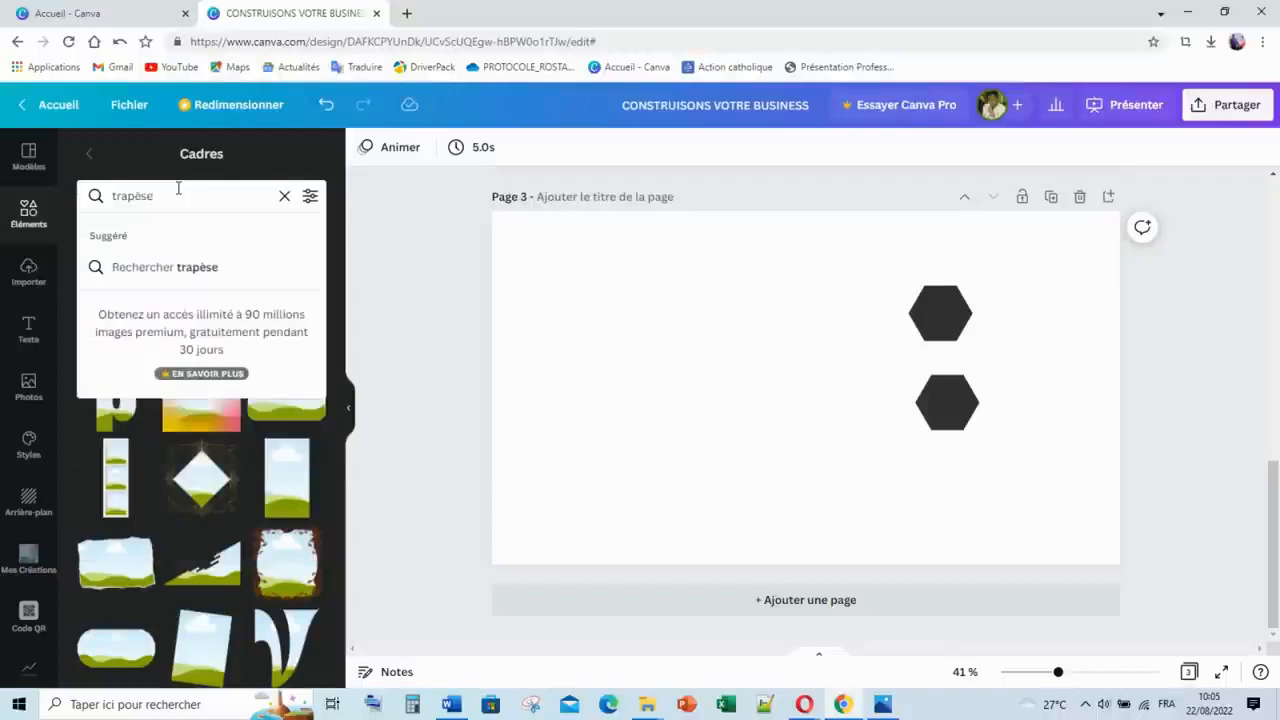
{"action": "key", "text": "BackSpace"}
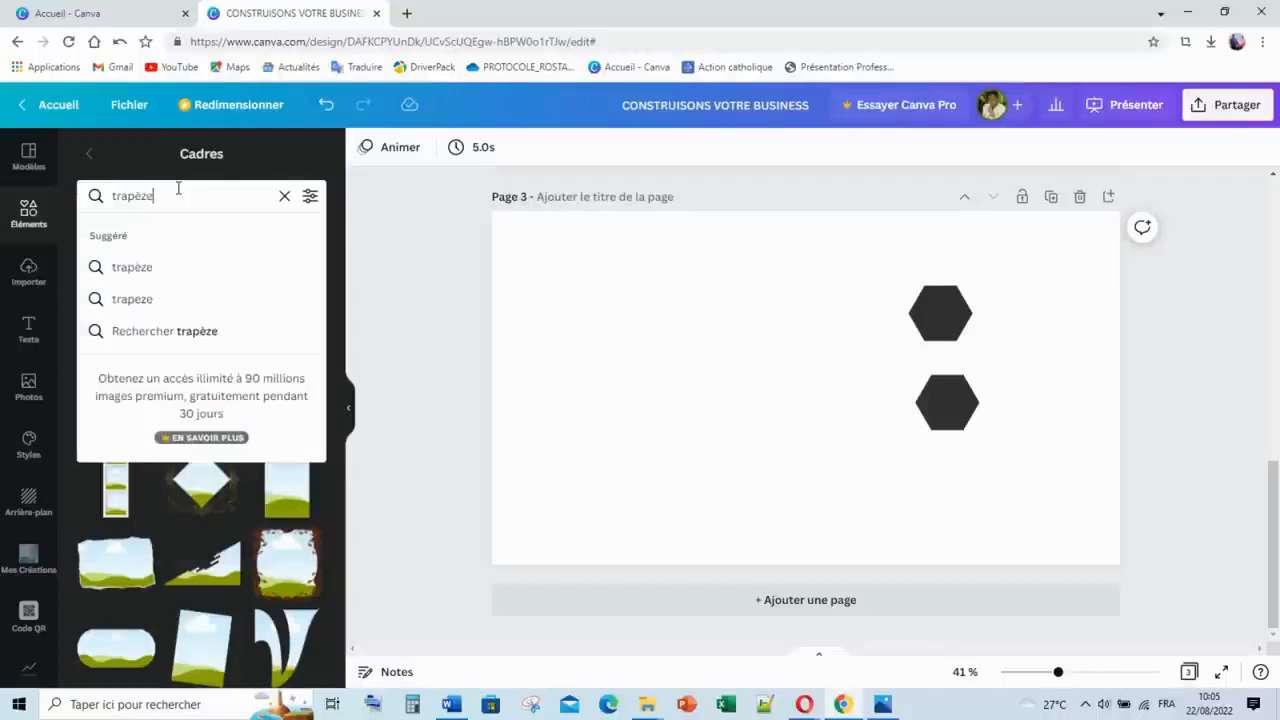
{"action": "type", "text": "ze"}
{"action": "key", "text": "Return"}
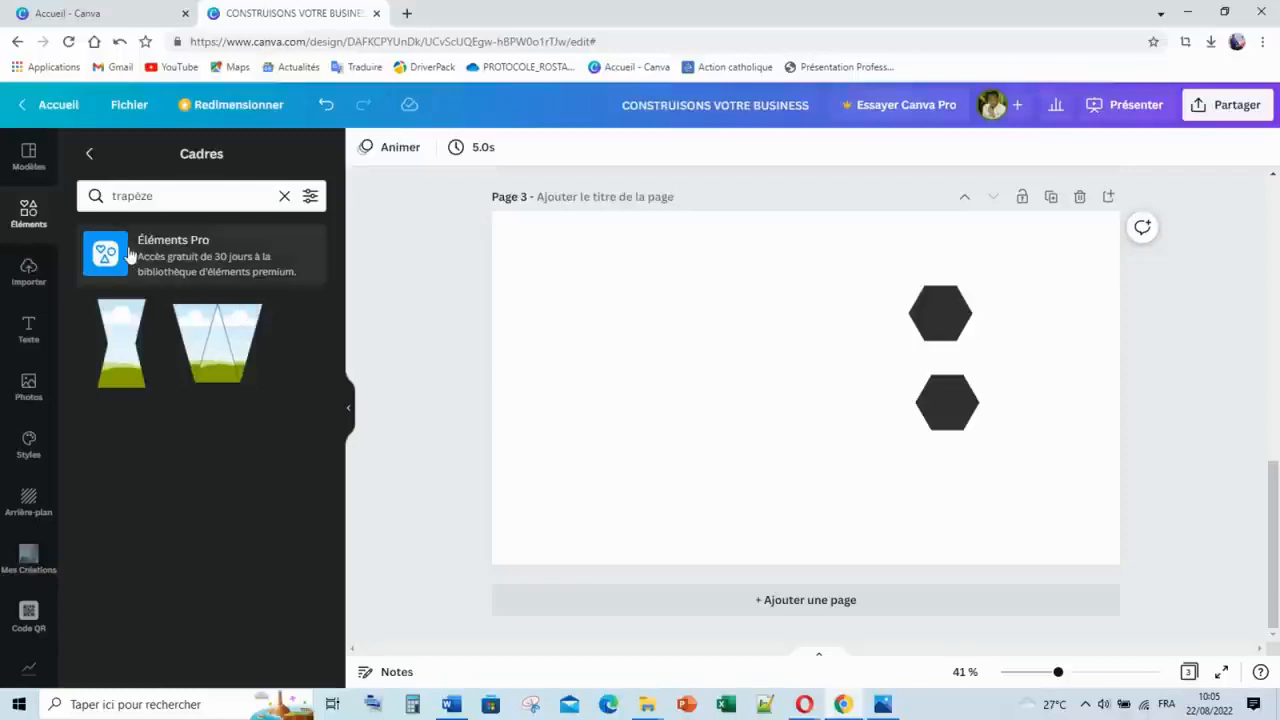
Try the hourglass-shaped photo frame enlarged along the left edge of page 3, and delete it.
{"action": "left_click", "coordinate": [121, 360]}
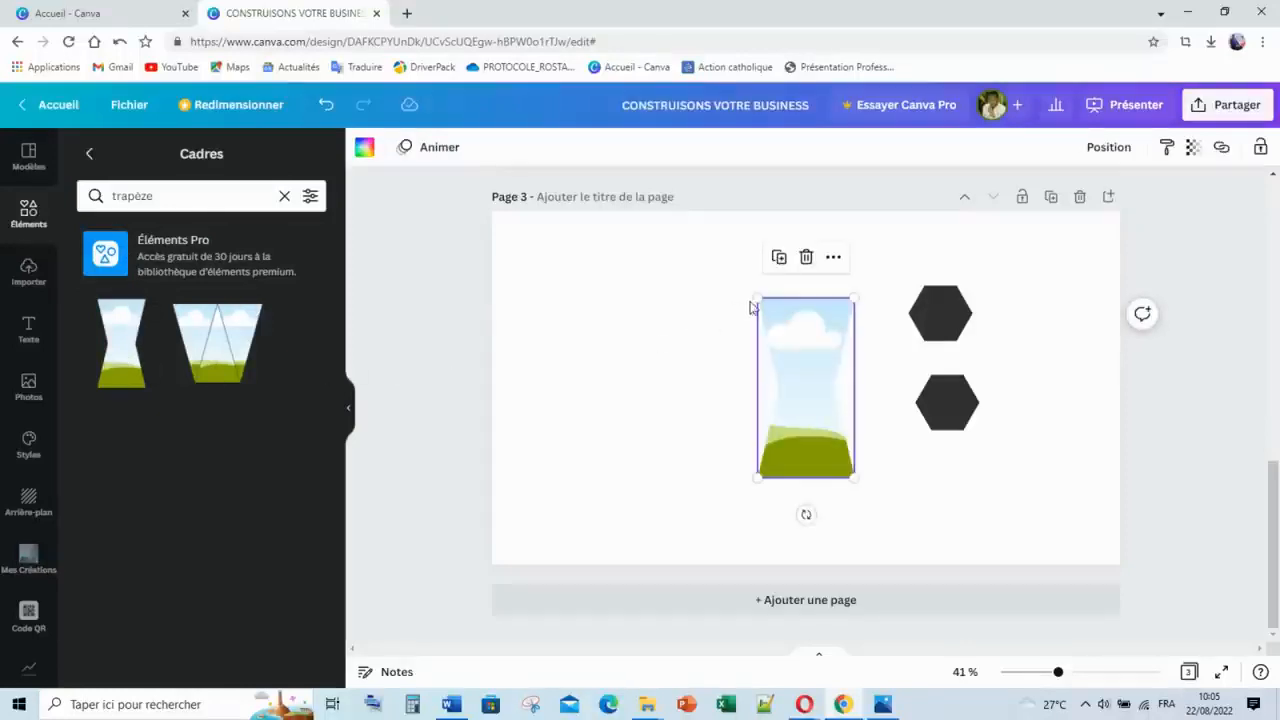
{"action": "left_click_drag", "start_coordinate": [757, 299], "coordinate": [571, 363]}
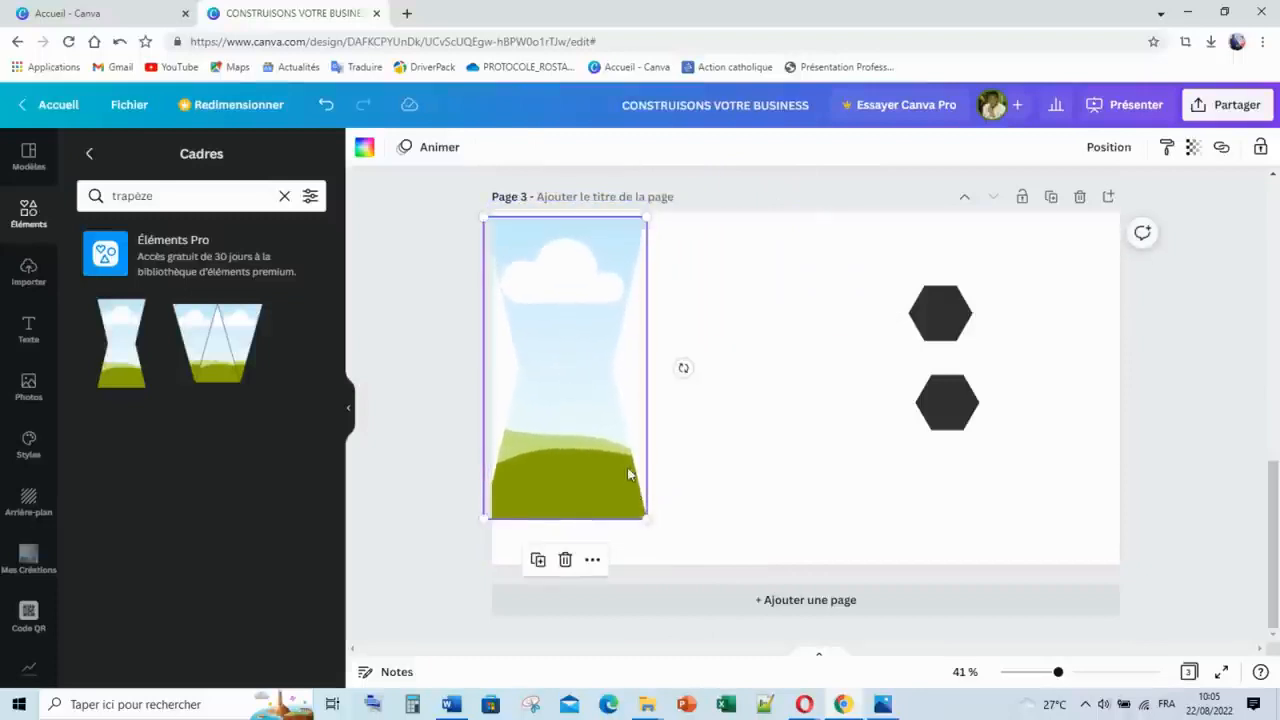
{"action": "key", "text": "Delete"}
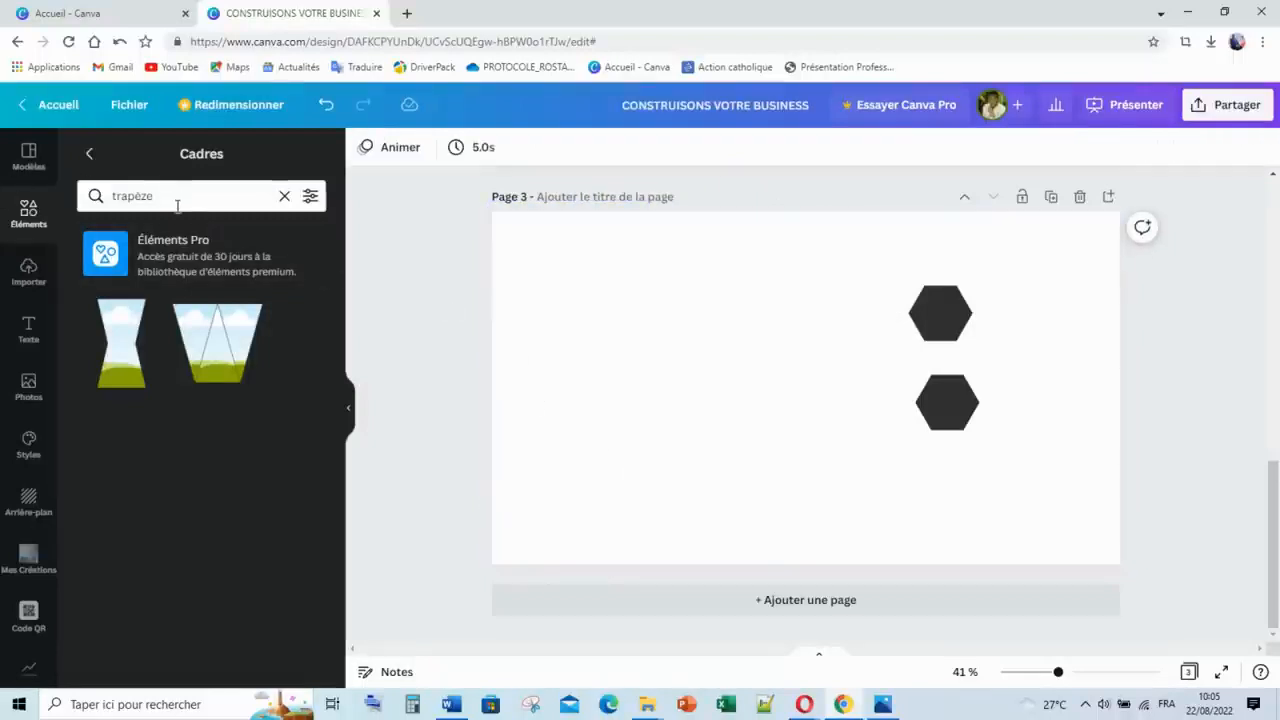
Clear the frame search and look through the full Grilles collection for a suitable photo layout.
{"action": "left_click", "coordinate": [110, 196]}
{"action": "key", "text": "BackSpace"}
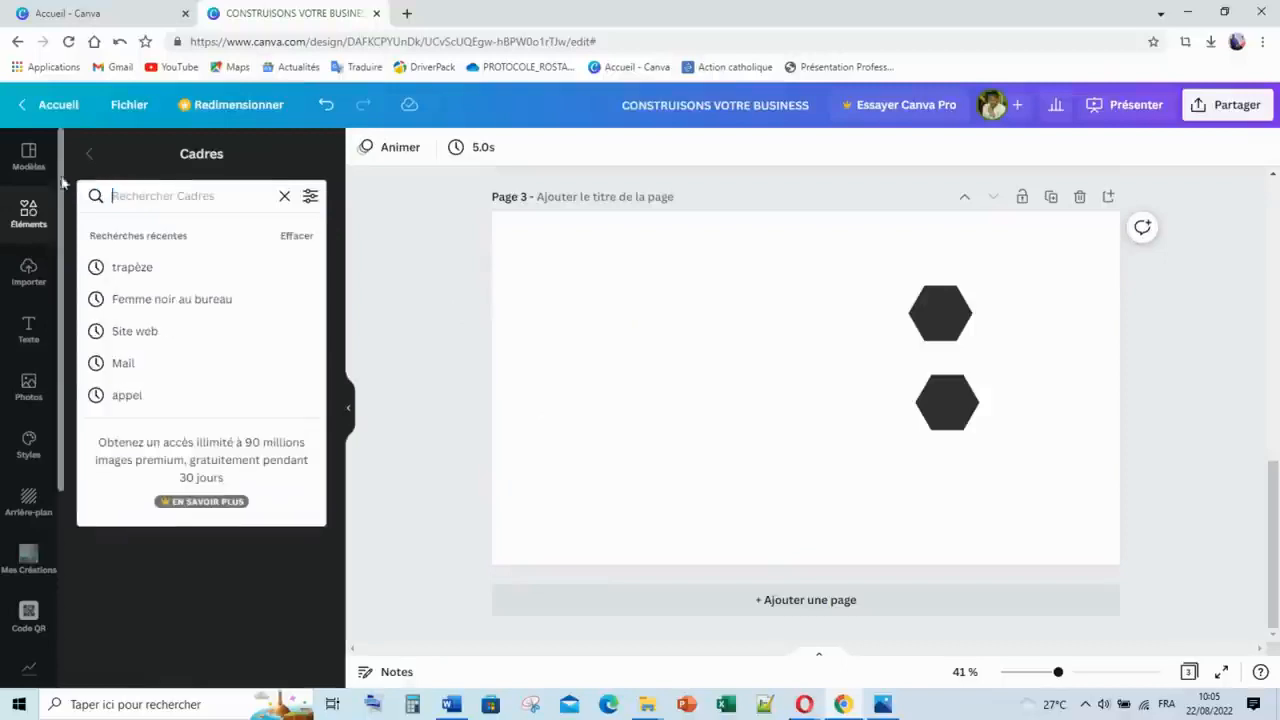
{"action": "left_click", "coordinate": [91, 161]}
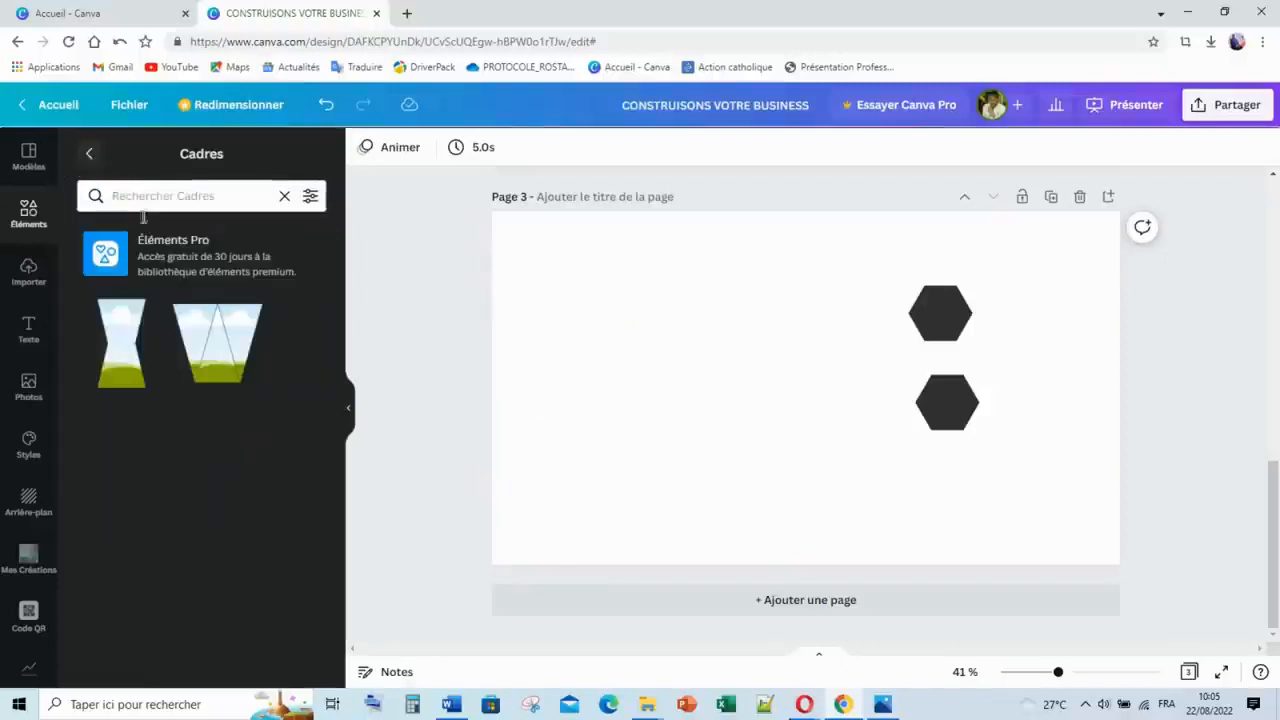
{"action": "left_click", "coordinate": [91, 157]}
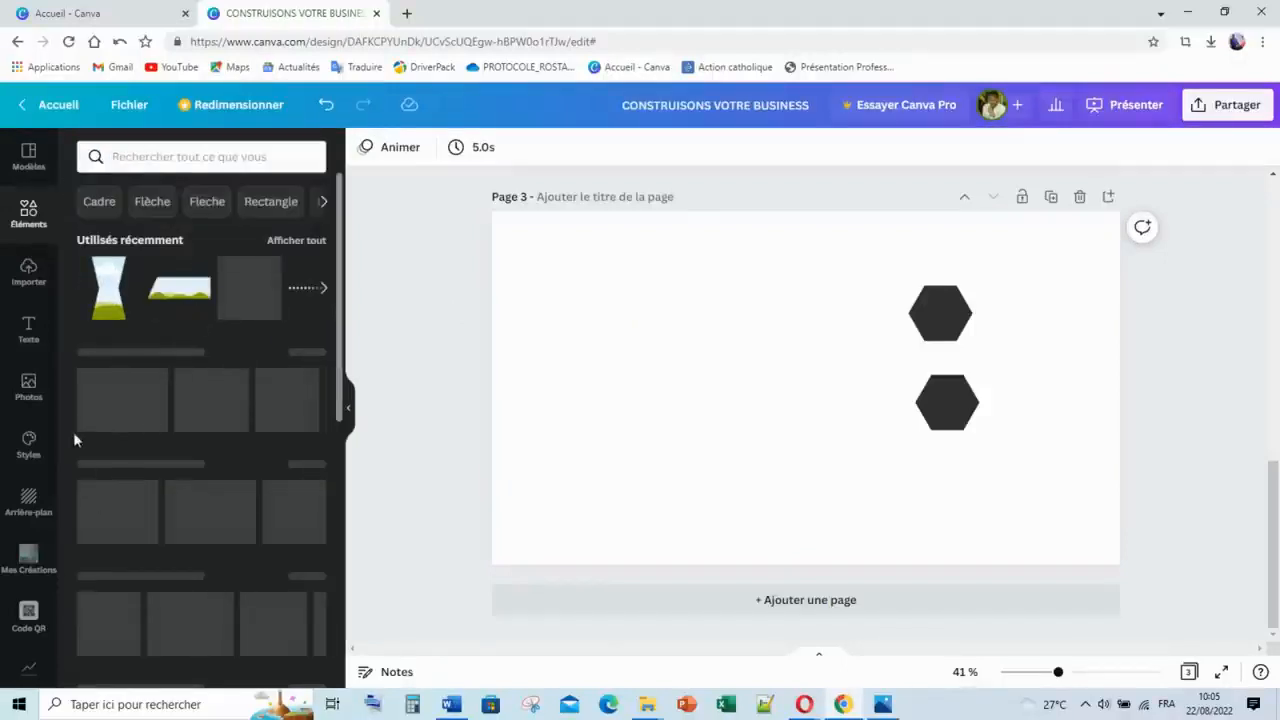
{"action": "scroll", "coordinate": [136, 375], "scroll_direction": "down", "scroll_amount": 4}
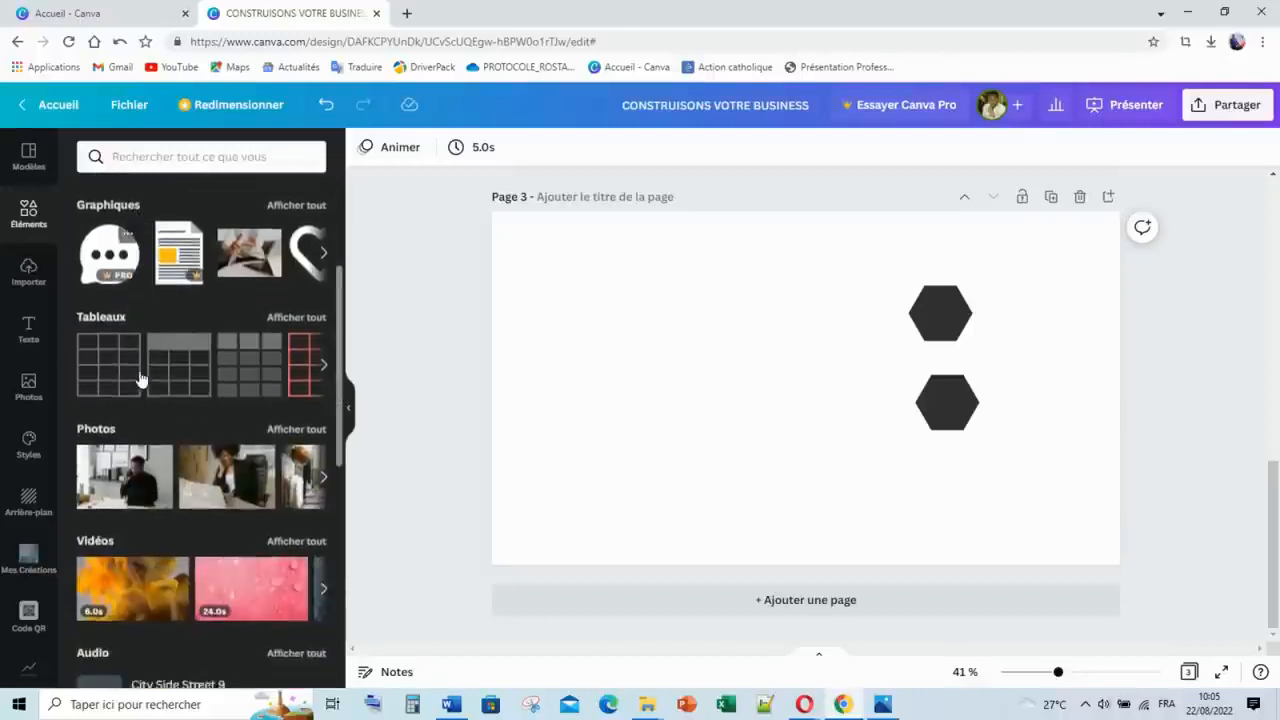
{"action": "scroll", "coordinate": [140, 376], "scroll_direction": "down", "scroll_amount": 10}
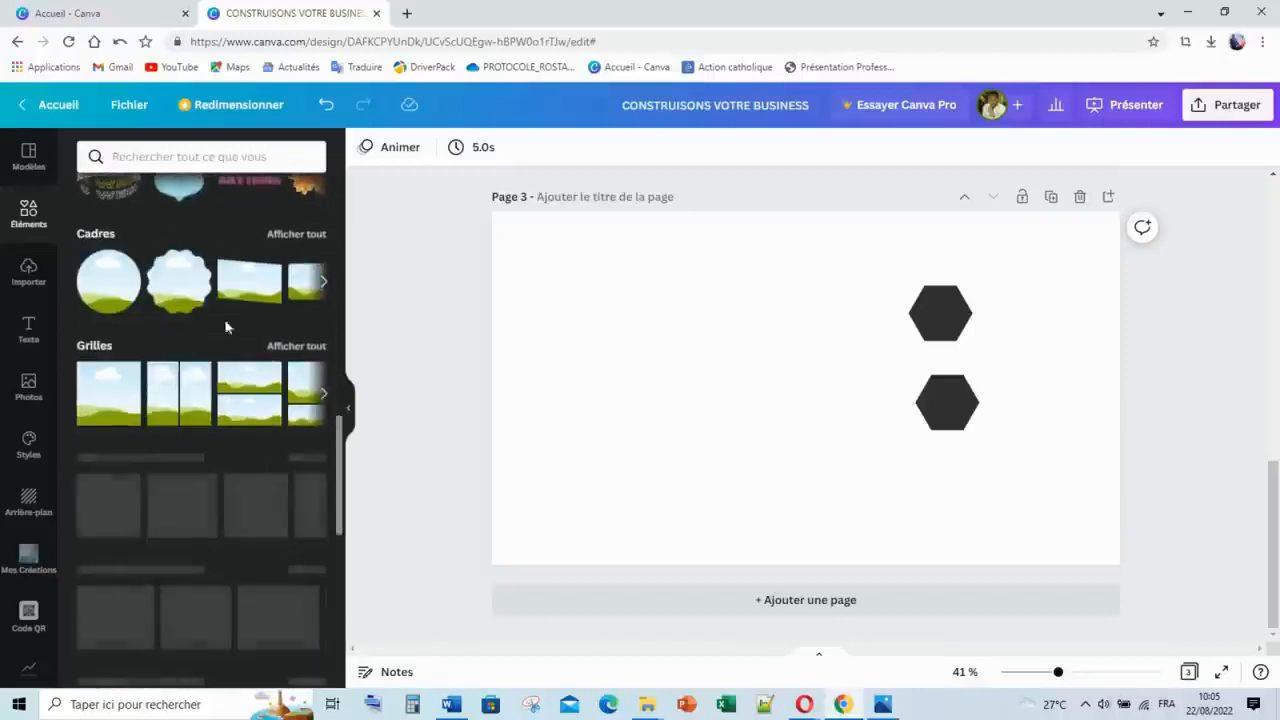
{"action": "left_click", "coordinate": [296, 346]}
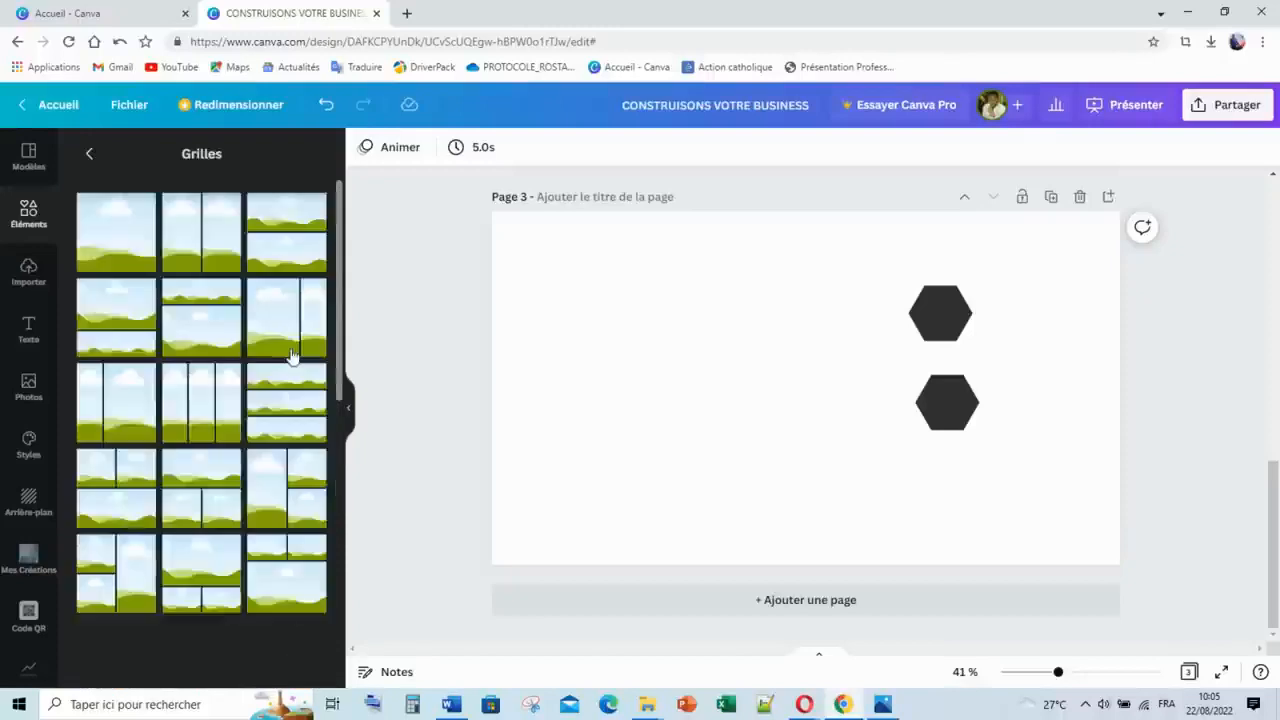
{"action": "scroll", "coordinate": [292, 355], "scroll_direction": "down", "scroll_amount": 8}
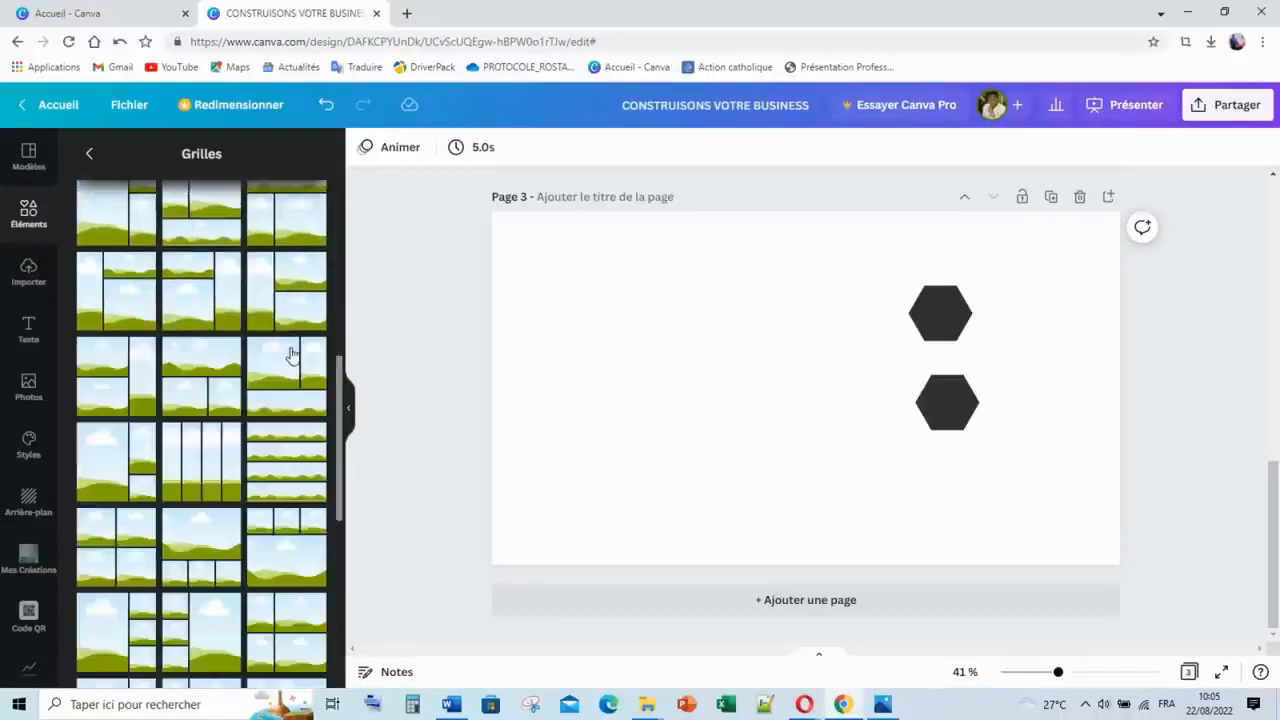
{"action": "scroll", "coordinate": [290, 354], "scroll_direction": "down", "scroll_amount": 6}
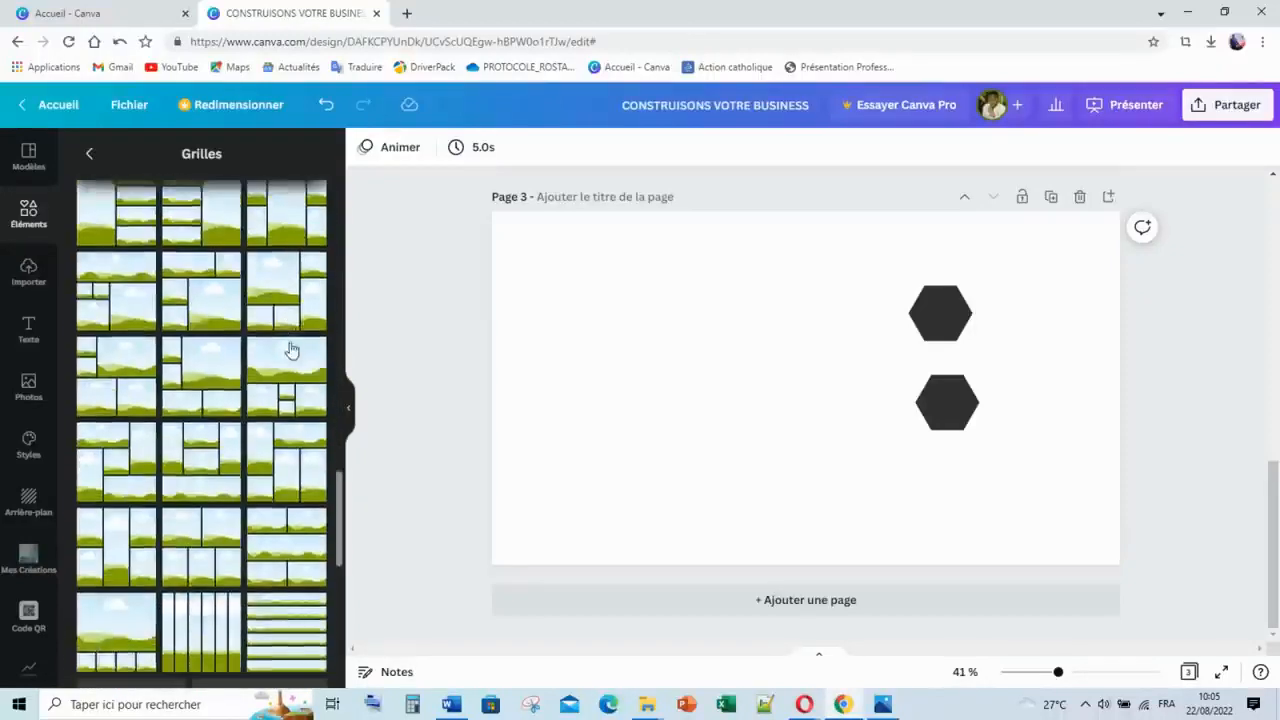
{"action": "scroll", "coordinate": [290, 348], "scroll_direction": "down", "scroll_amount": 5}
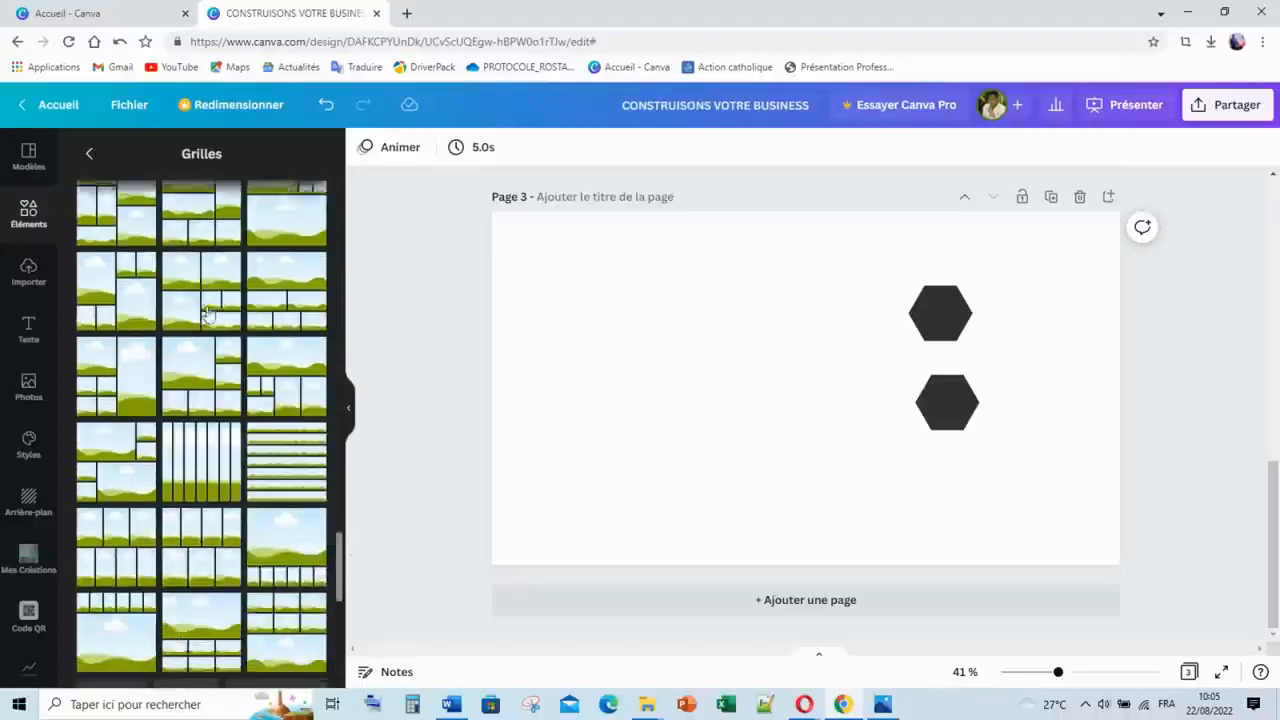
Add the wide upright triangle photo frame from the full Cadres collection to page 3.
{"action": "left_click", "coordinate": [89, 155]}
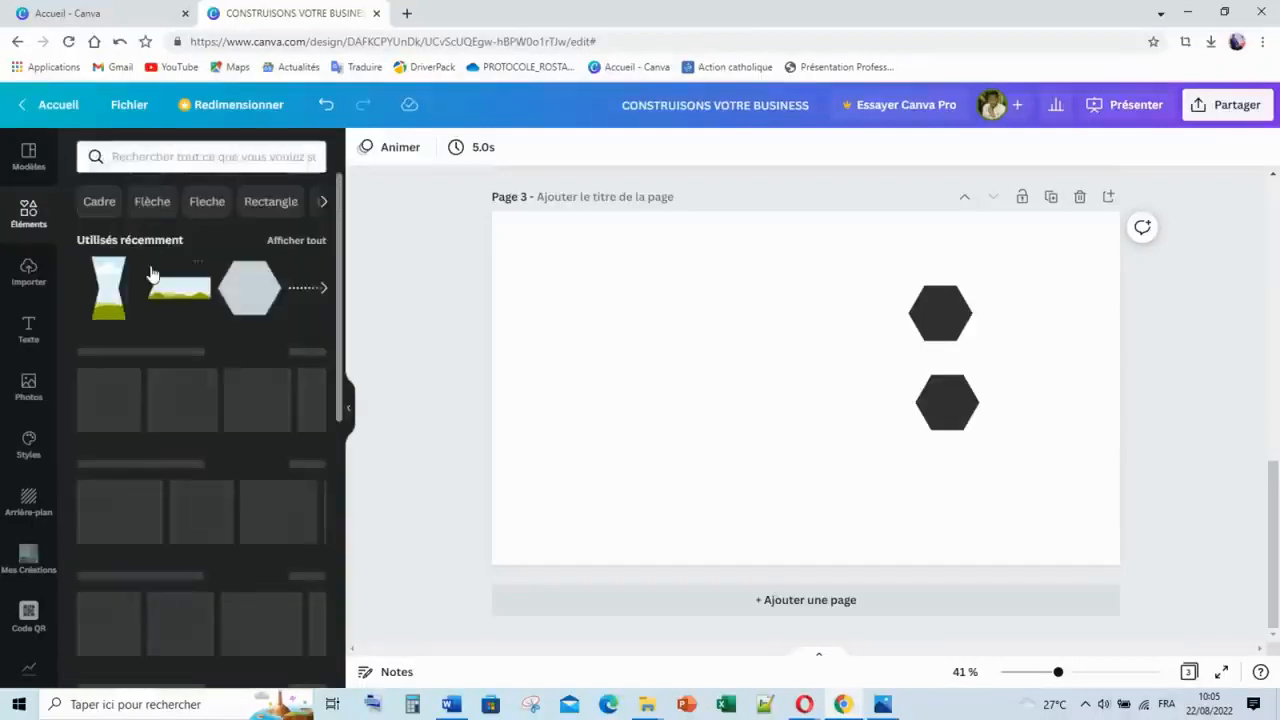
{"action": "scroll", "coordinate": [105, 380], "scroll_direction": "down", "scroll_amount": 5}
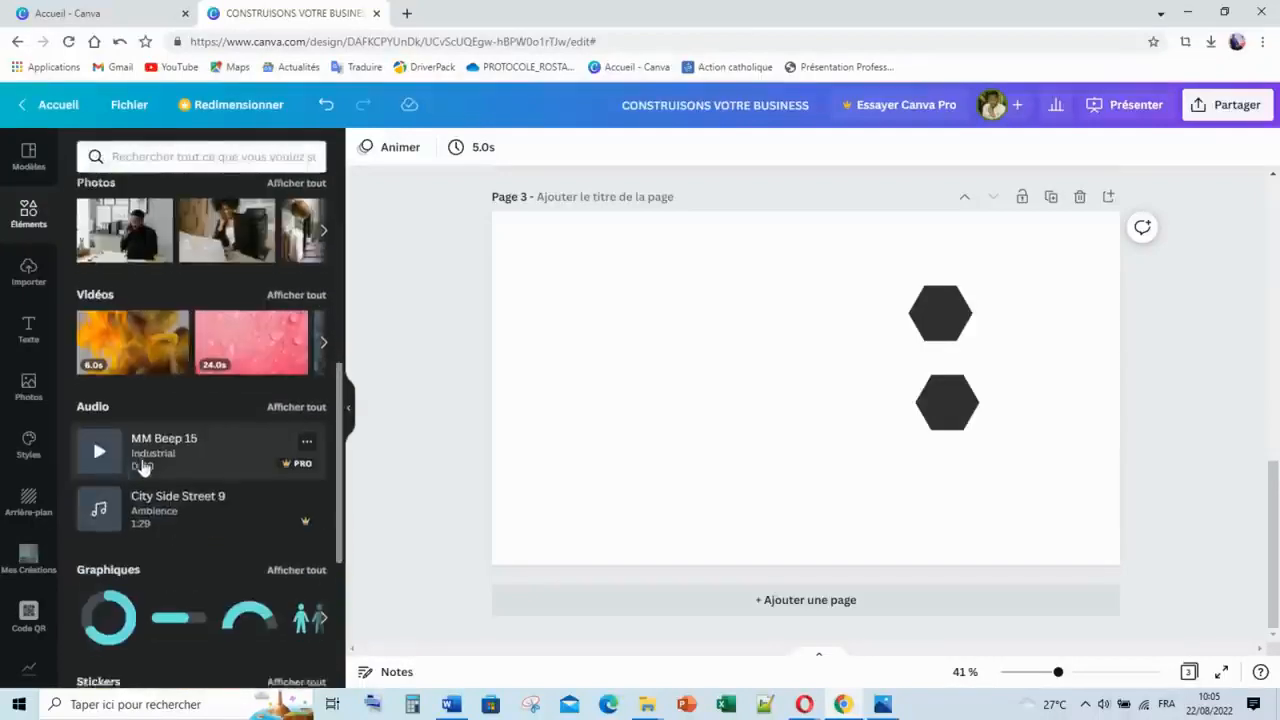
{"action": "scroll", "coordinate": [142, 465], "scroll_direction": "down", "scroll_amount": 5}
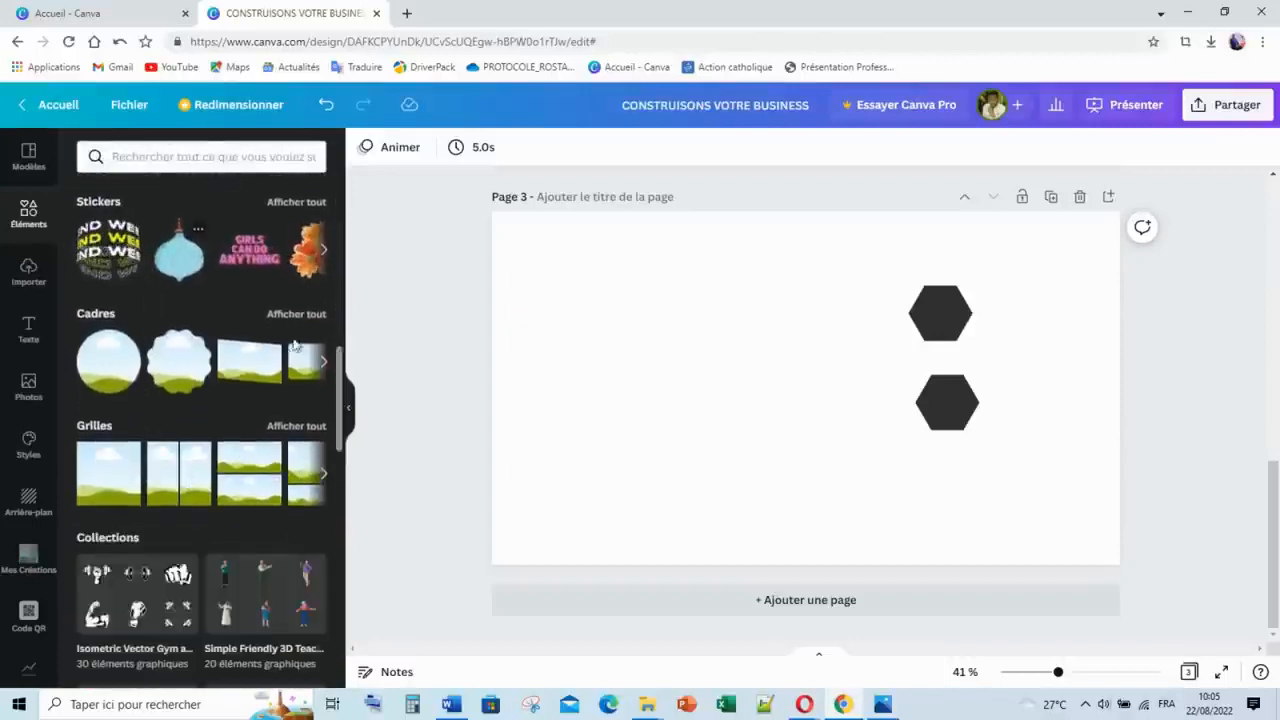
{"action": "left_click", "coordinate": [298, 314]}
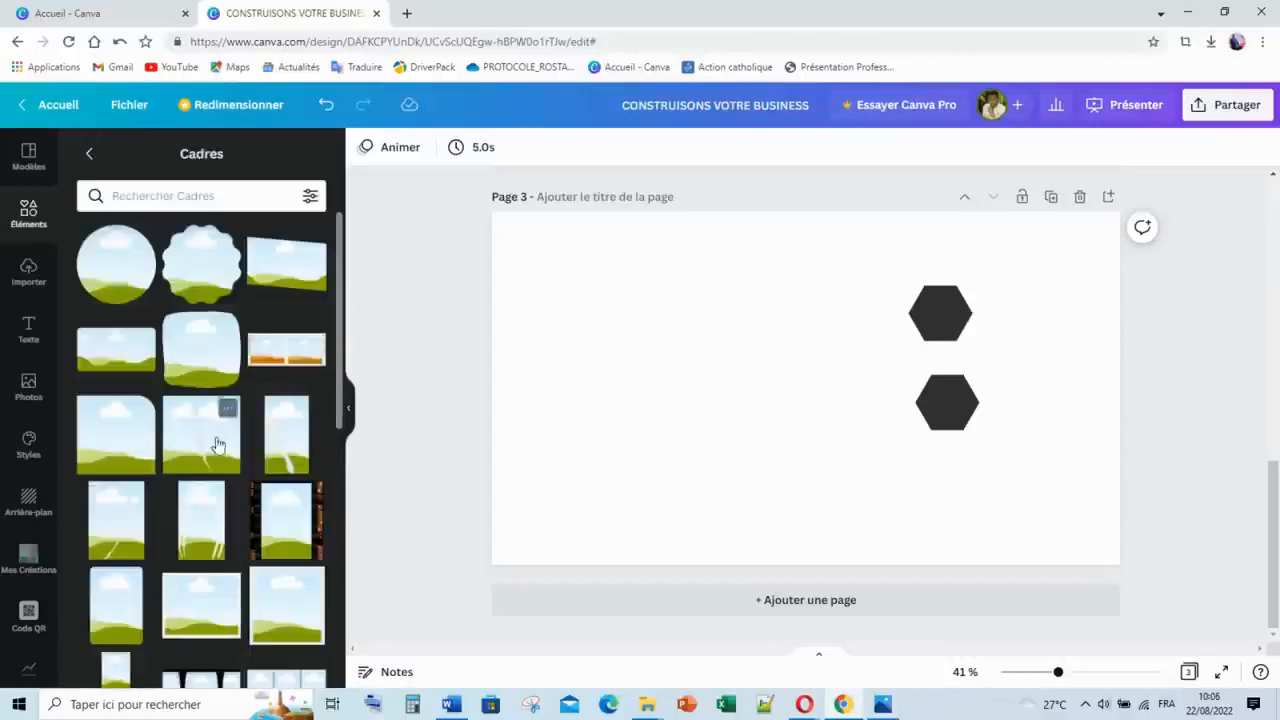
{"action": "scroll", "coordinate": [216, 446], "scroll_direction": "down", "scroll_amount": 5}
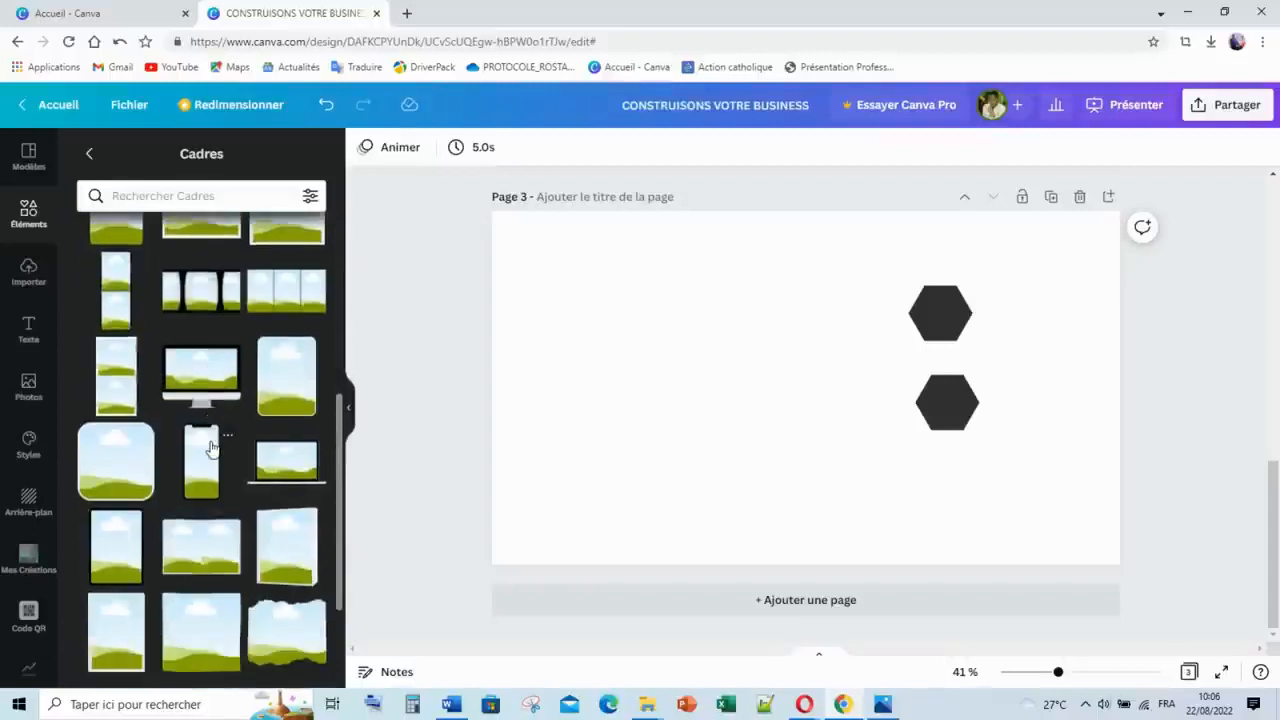
{"action": "scroll", "coordinate": [212, 447], "scroll_direction": "down", "scroll_amount": 5}
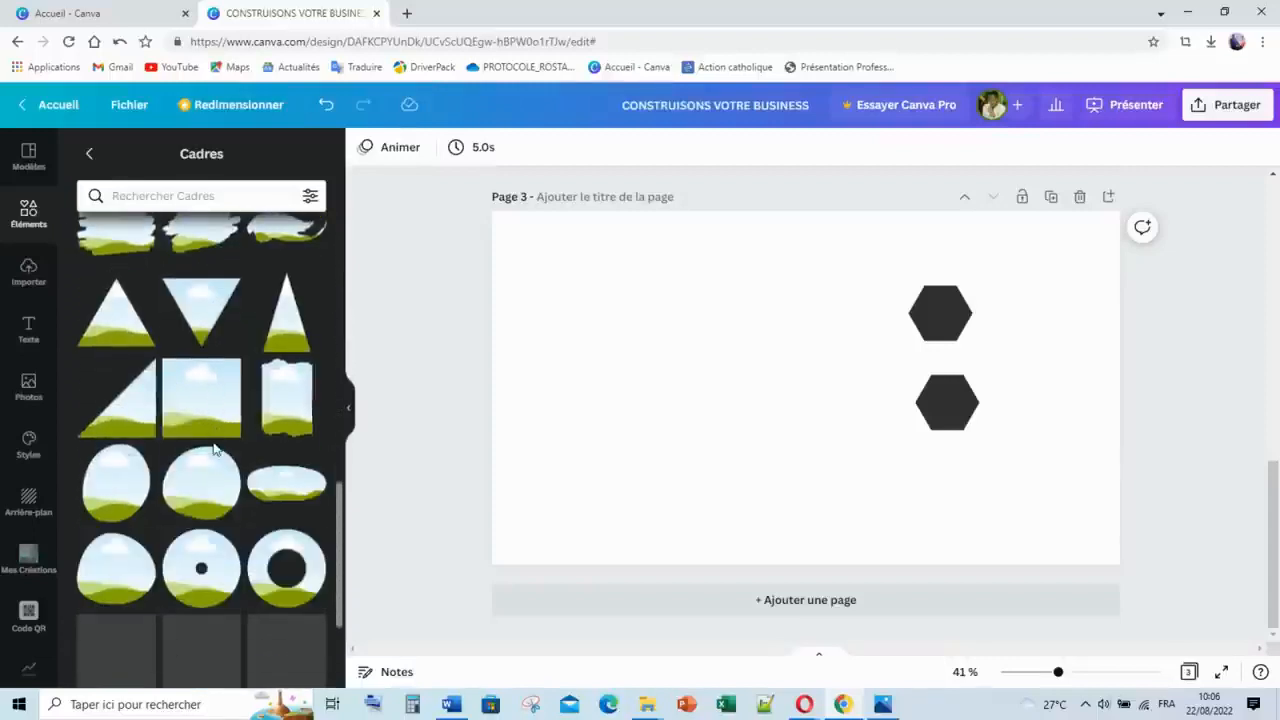
{"action": "left_click", "coordinate": [118, 328]}
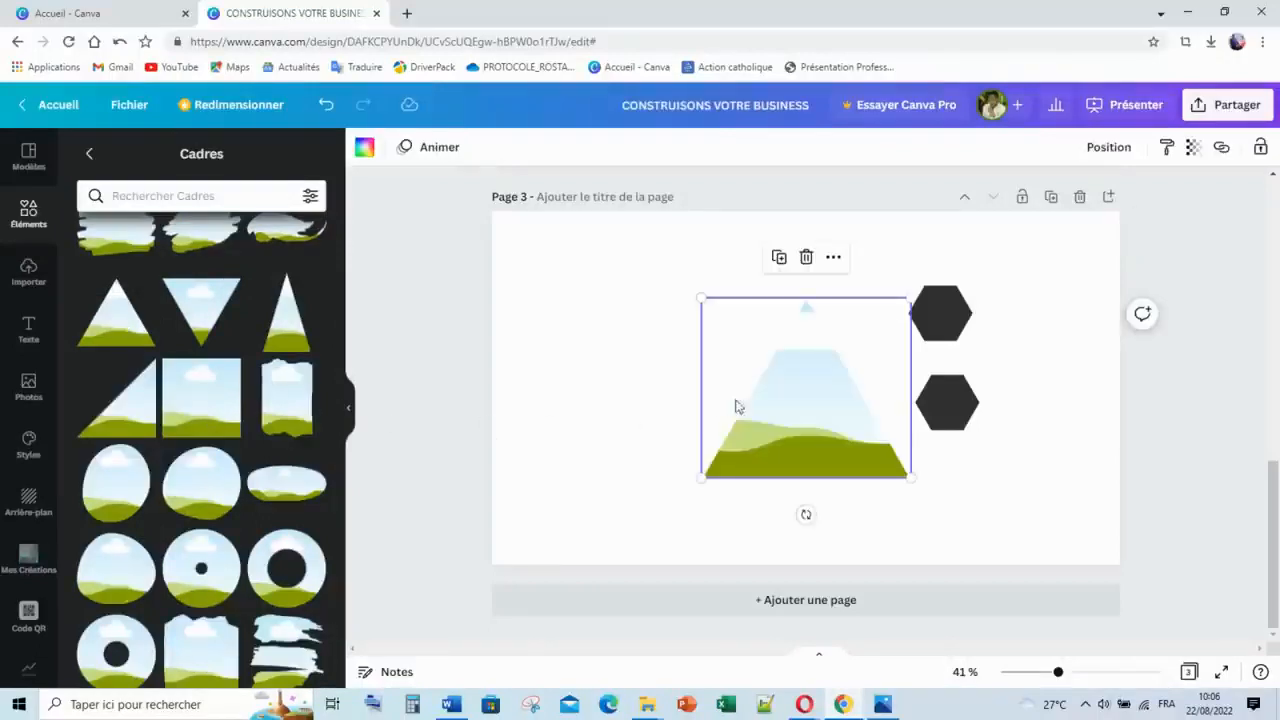
Enlarge the triangle frame to about the full page height and place it partly beyond the left edge of page 3.
{"action": "left_click_drag", "start_coordinate": [805, 395], "coordinate": [537, 311]}
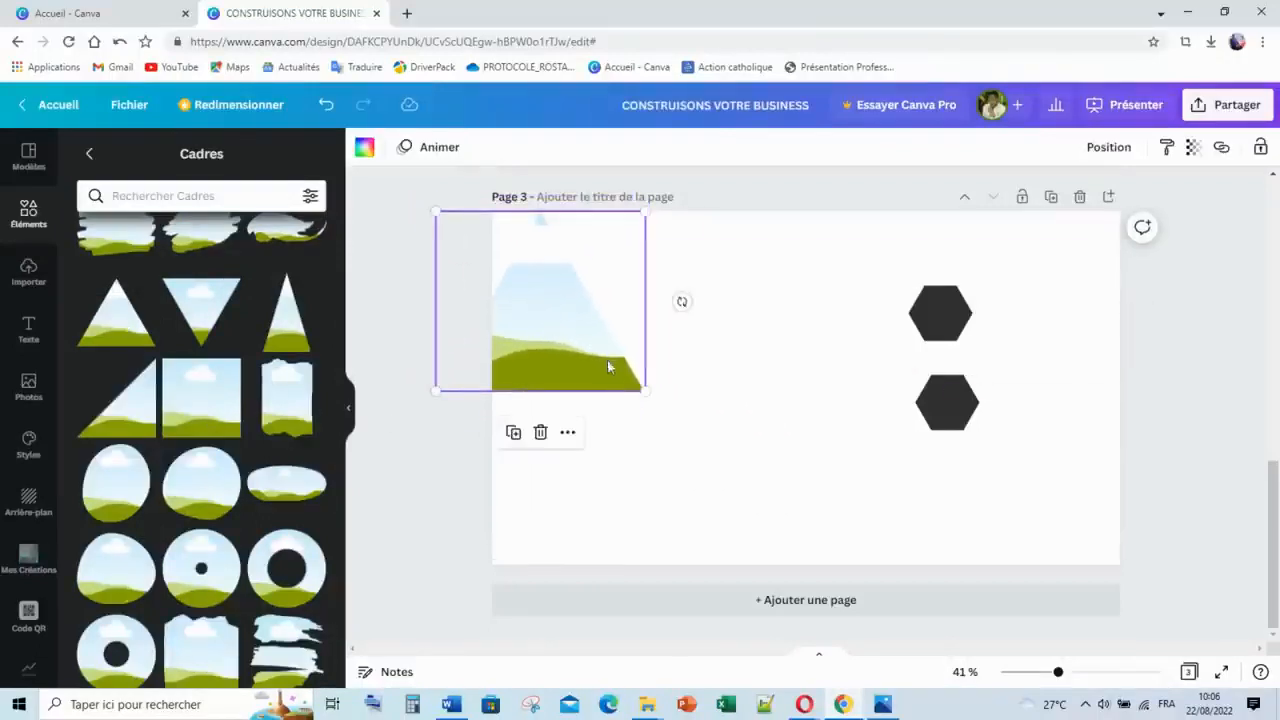
{"action": "left_click_drag", "start_coordinate": [661, 419], "coordinate": [823, 603]}
{"action": "left_click_drag", "start_coordinate": [668, 424], "coordinate": [523, 403]}
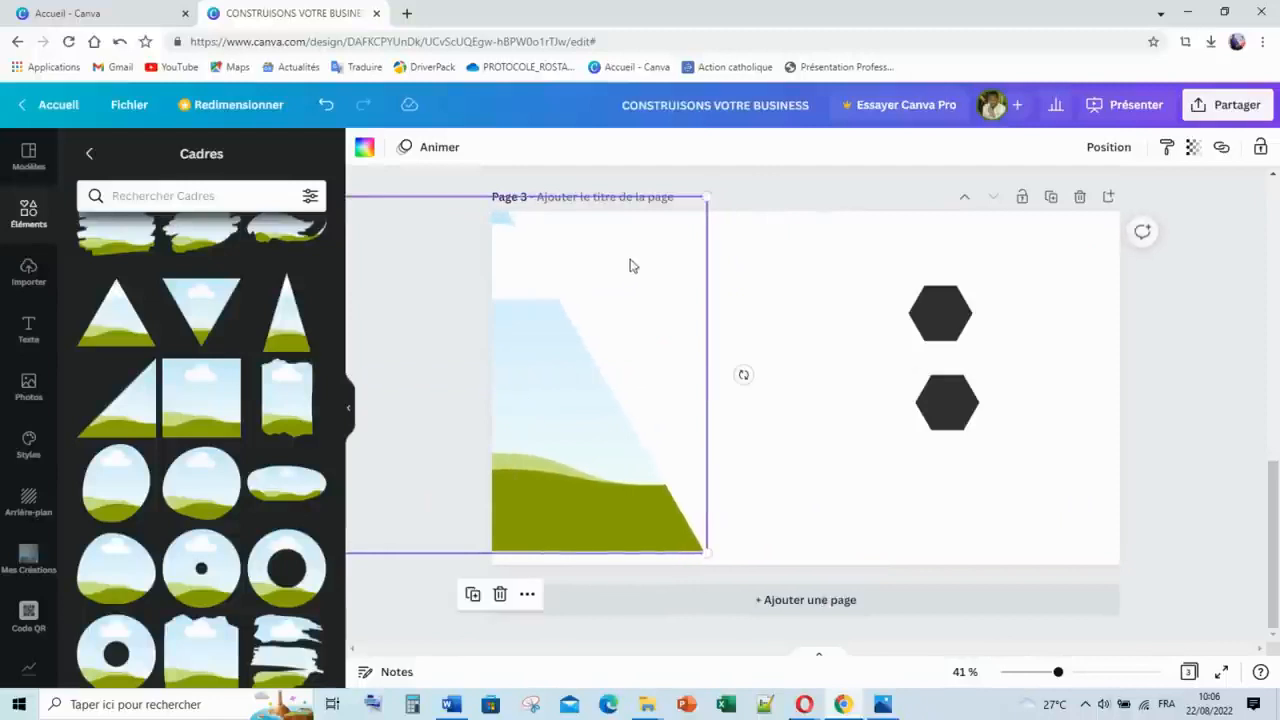
Enlarge the triangle frame to page height and shift it left so its slanted edge crosses the middle of page 3.
{"action": "left_click_drag", "start_coordinate": [708, 197], "coordinate": [900, 177]}
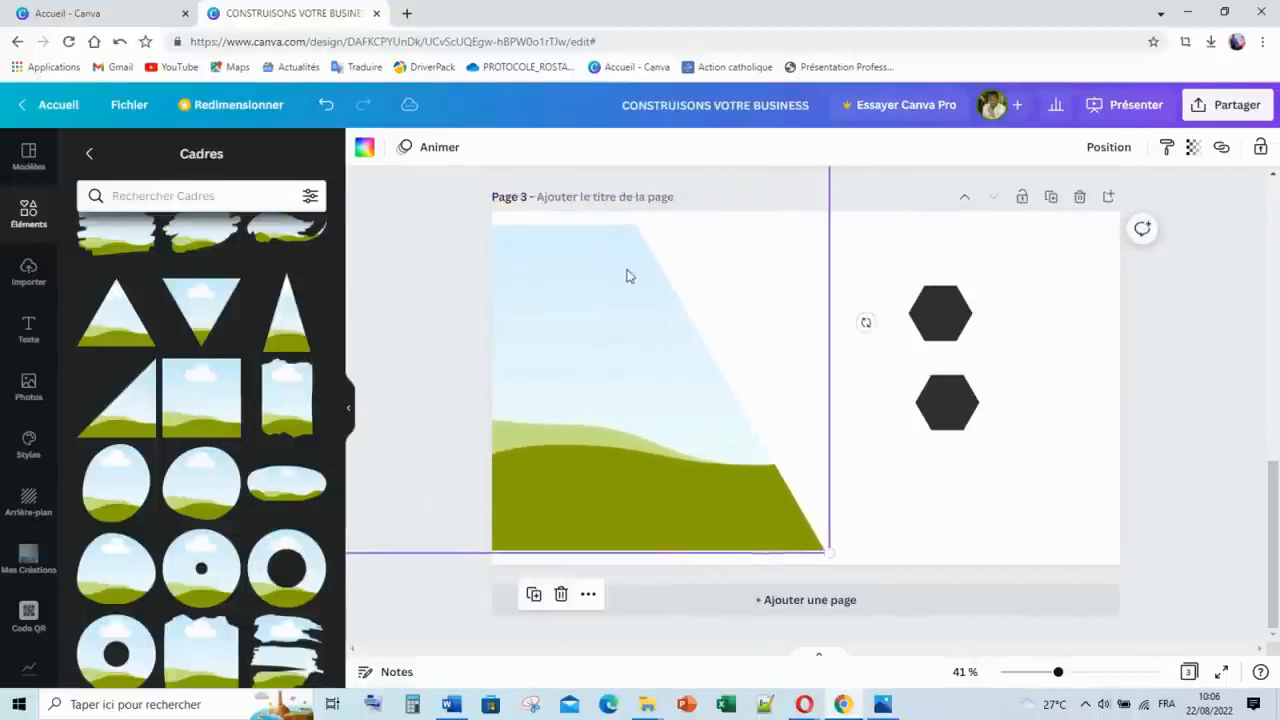
{"action": "left_click_drag", "start_coordinate": [615, 289], "coordinate": [617, 257]}
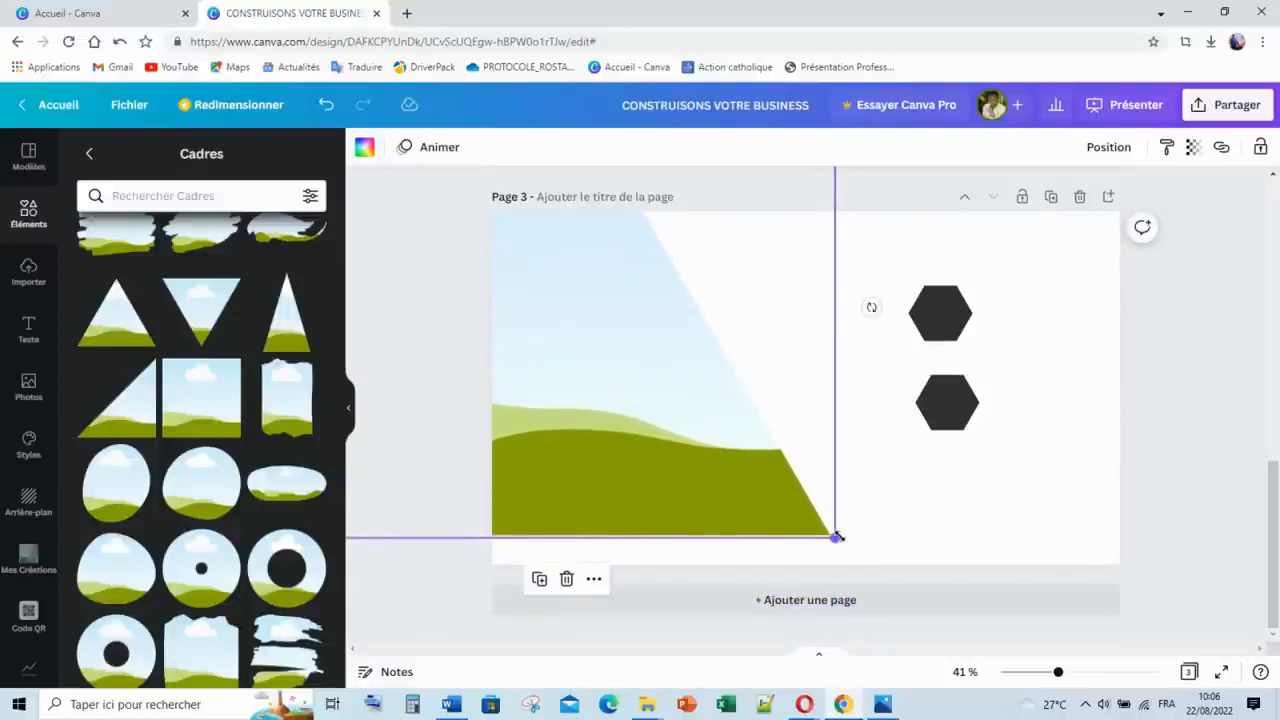
{"action": "left_click_drag", "start_coordinate": [837, 537], "coordinate": [866, 564]}
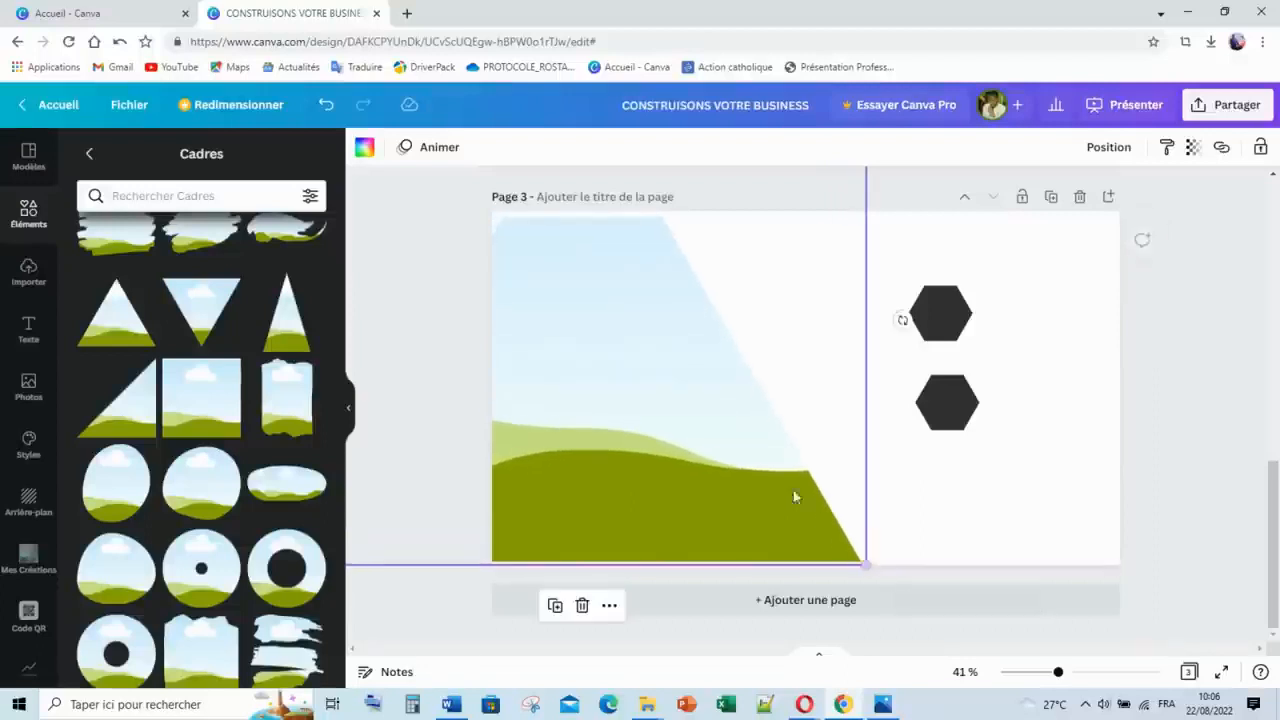
{"action": "left_click_drag", "start_coordinate": [728, 458], "coordinate": [704, 452]}
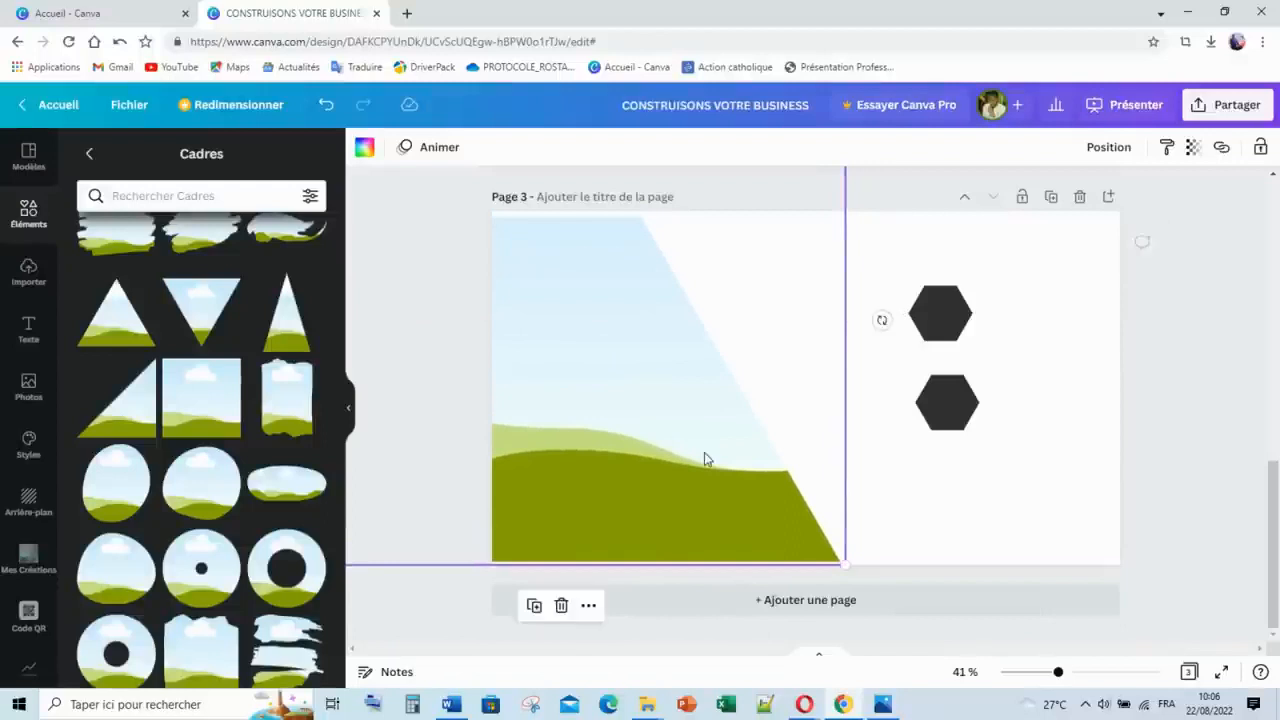
{"action": "left_click", "coordinate": [1218, 355]}
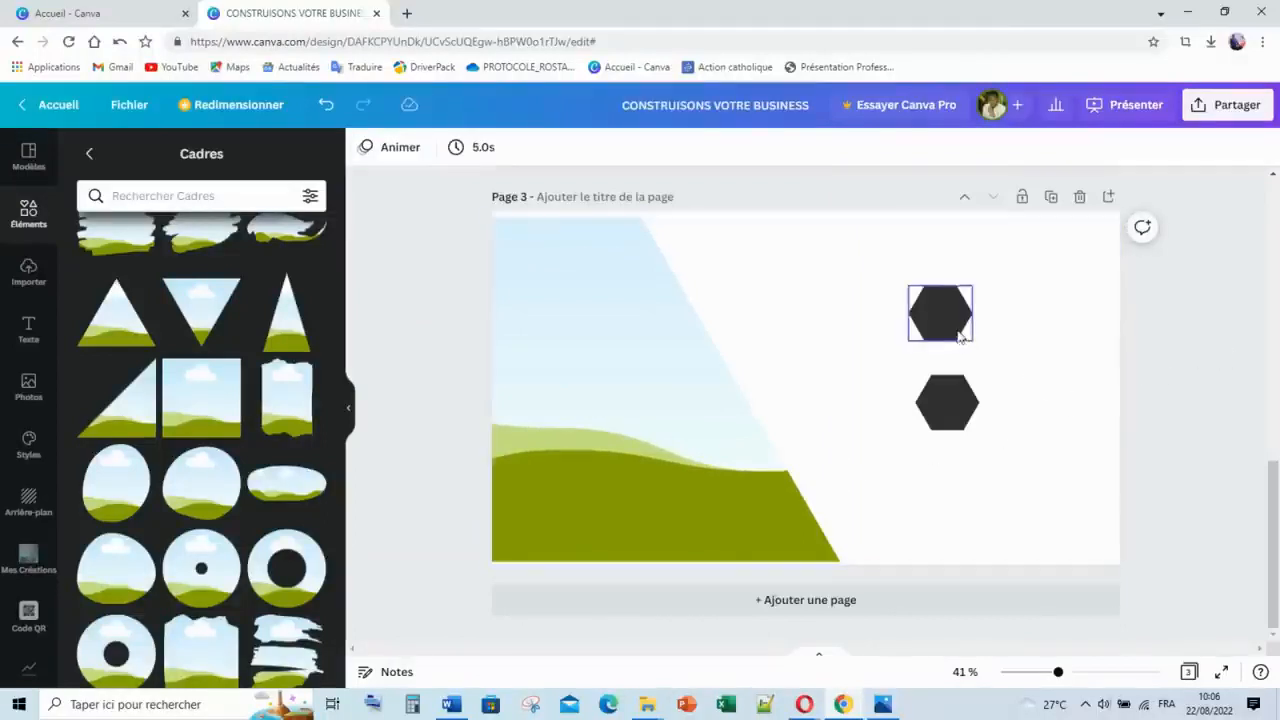
Move the upper hexagon on page 3 higher, in line with the lower hexagon.
{"action": "left_click_drag", "start_coordinate": [960, 337], "coordinate": [960, 290]}
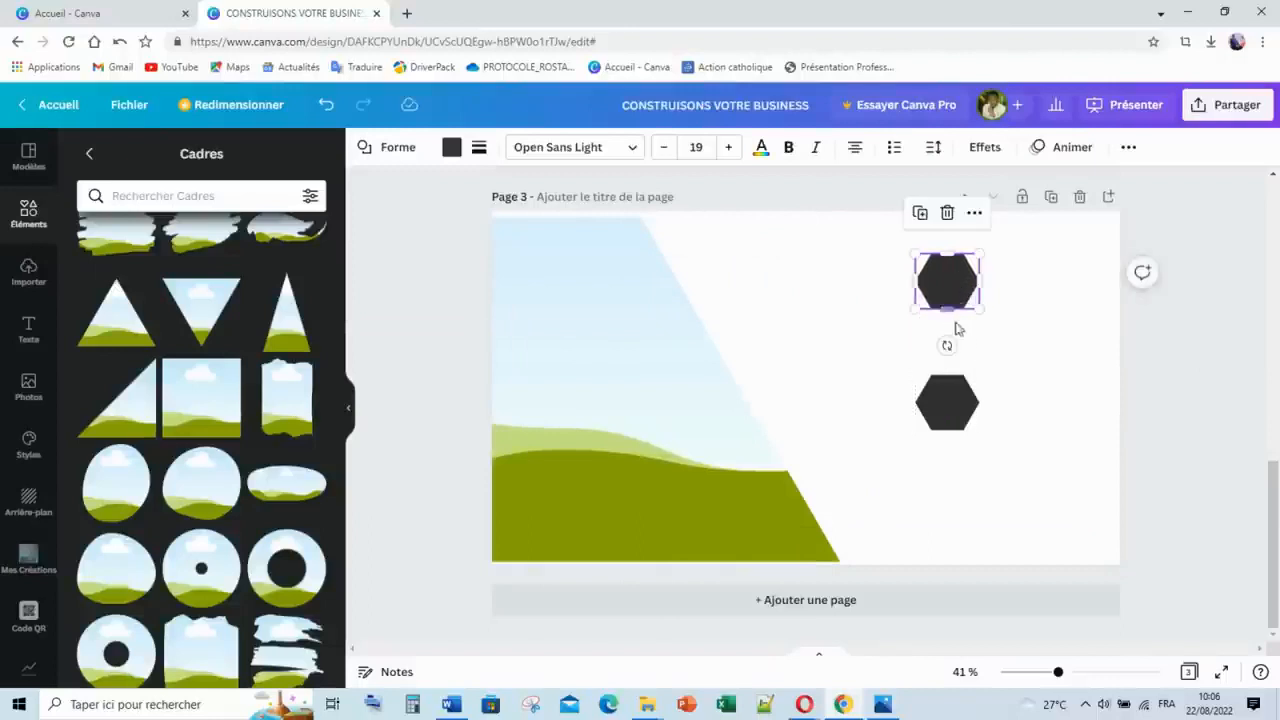
{"action": "left_click", "coordinate": [557, 351]}
{"action": "left_click", "coordinate": [1150, 300]}
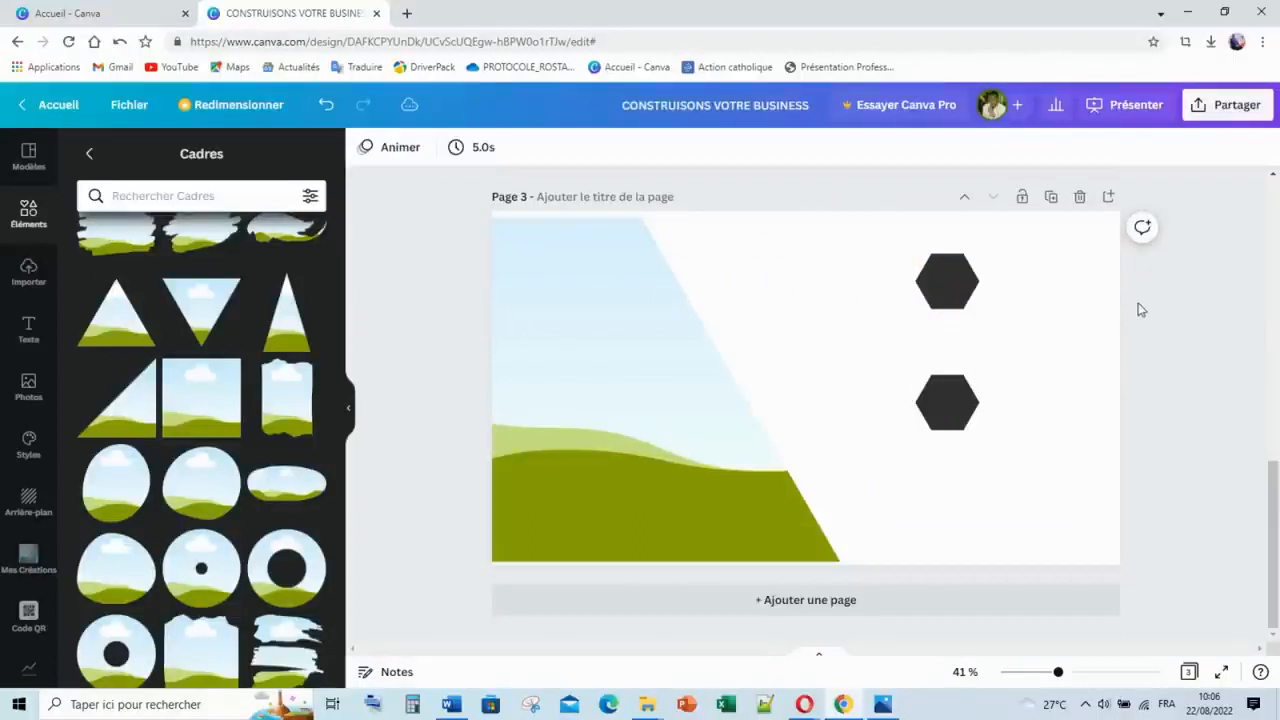
Compare page 3 with the reference slide 3.png in Photos, checking where the hexagons sit on the photo's slanted edge.
{"action": "left_click", "coordinate": [352, 402]}
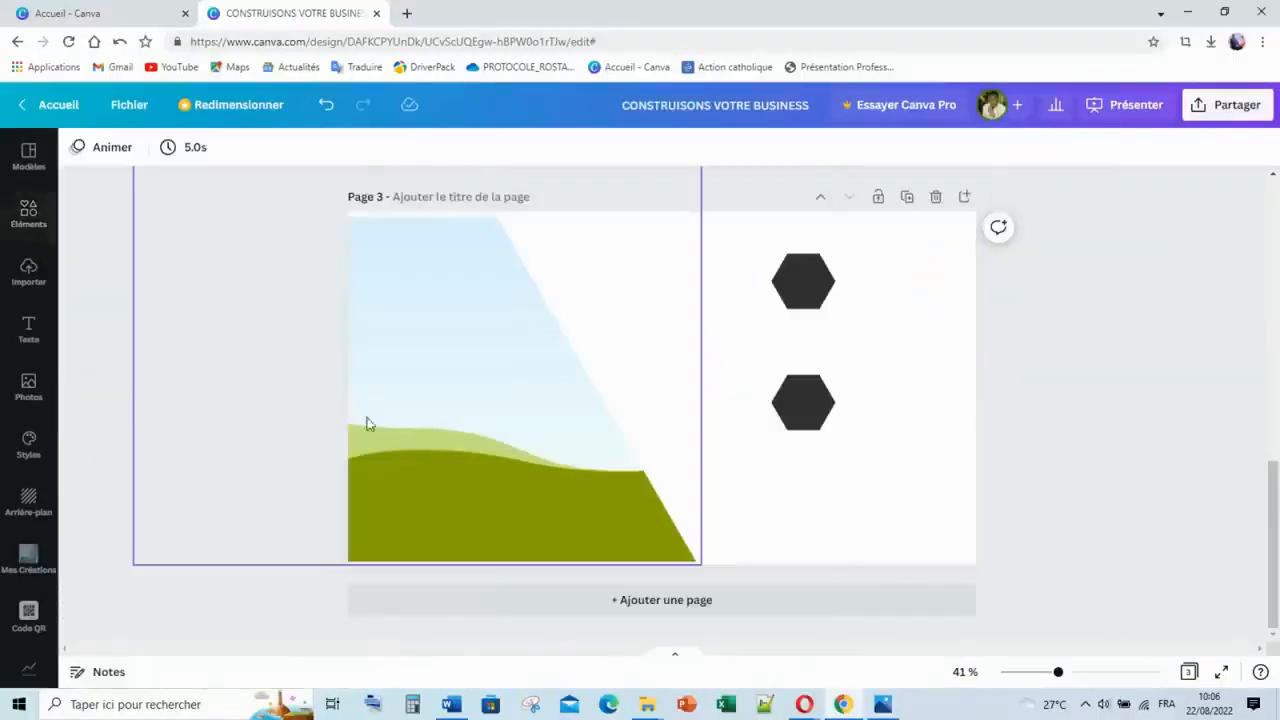
{"action": "left_click", "coordinate": [893, 710]}
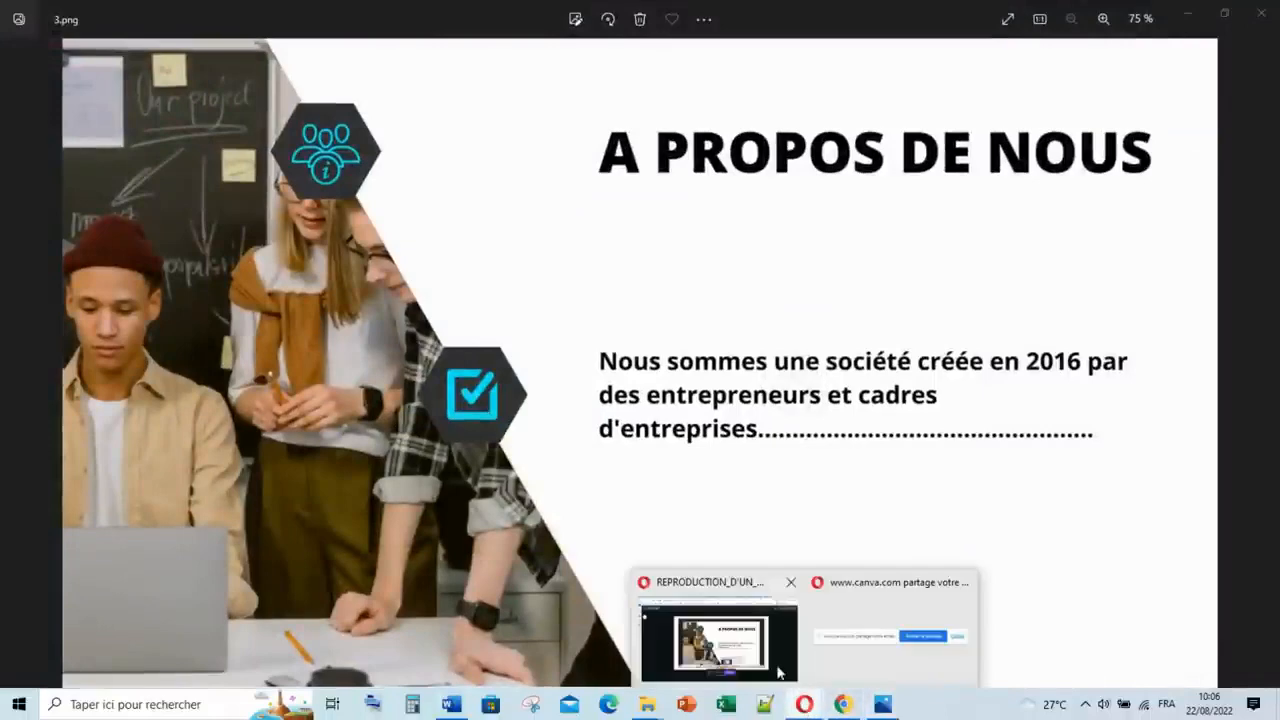
{"action": "mouse_move", "coordinate": [848, 708]}
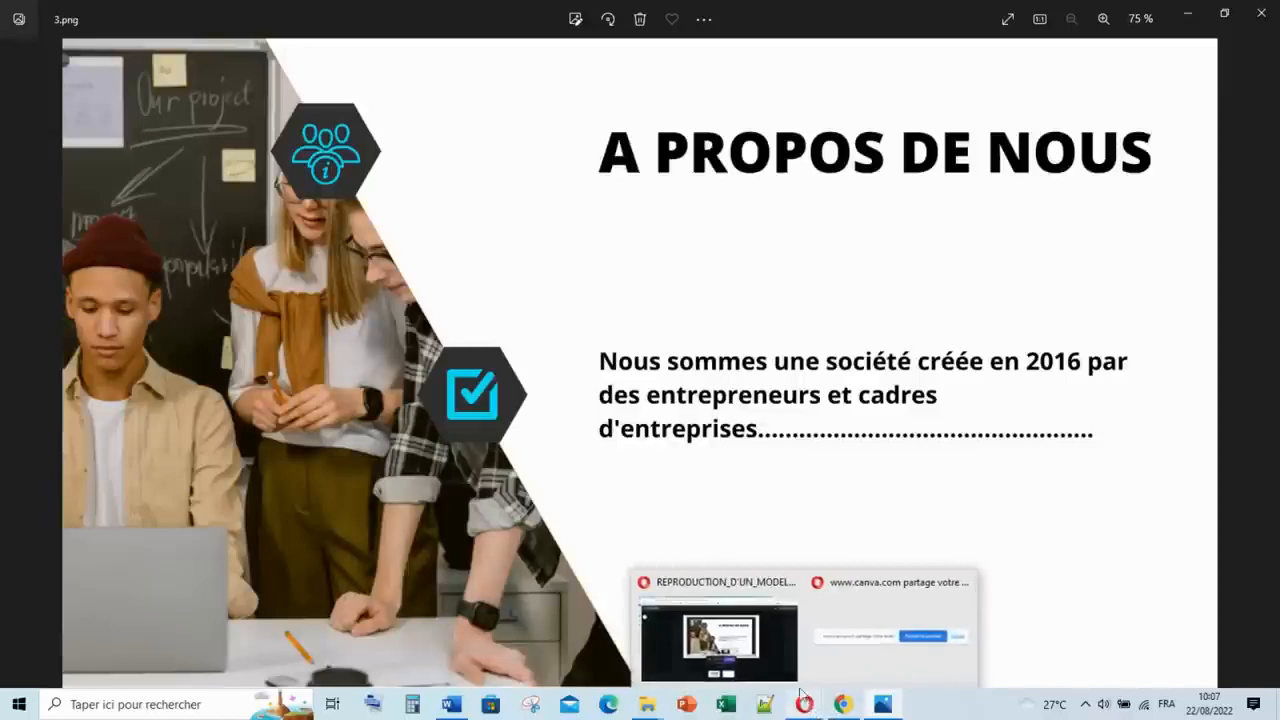
{"action": "left_click", "coordinate": [845, 703]}
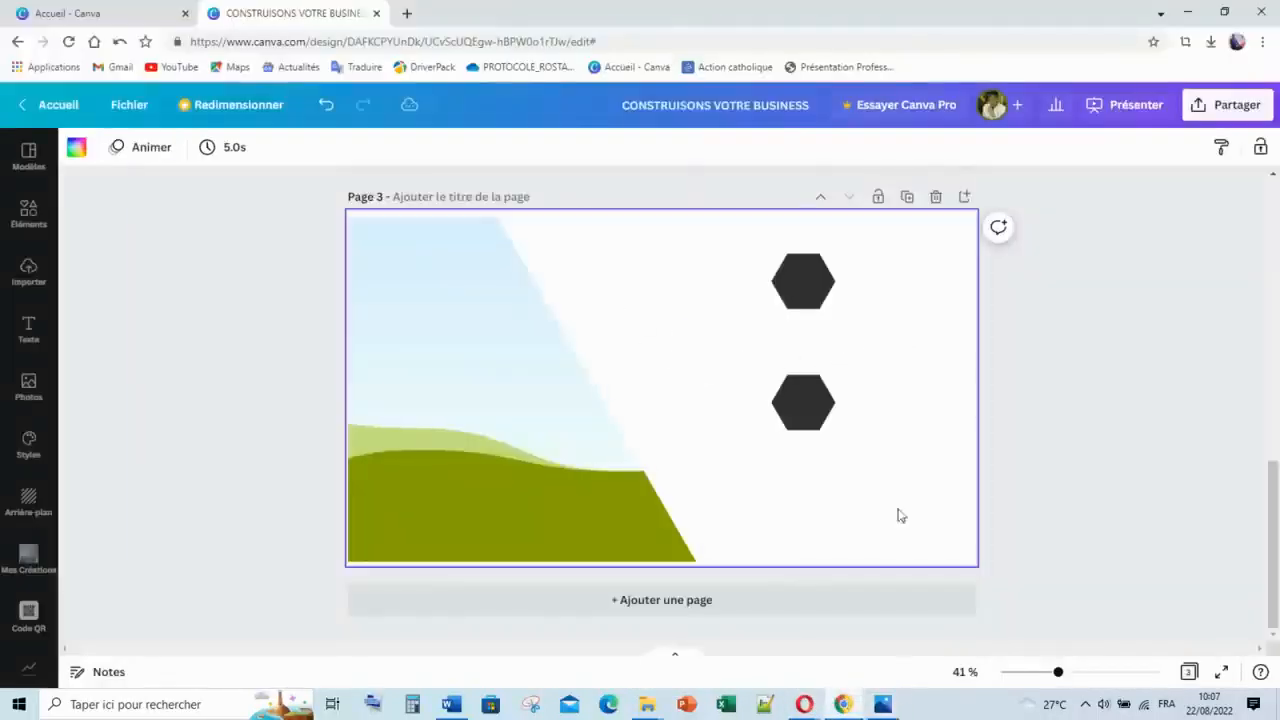
{"action": "left_click", "coordinate": [882, 704]}
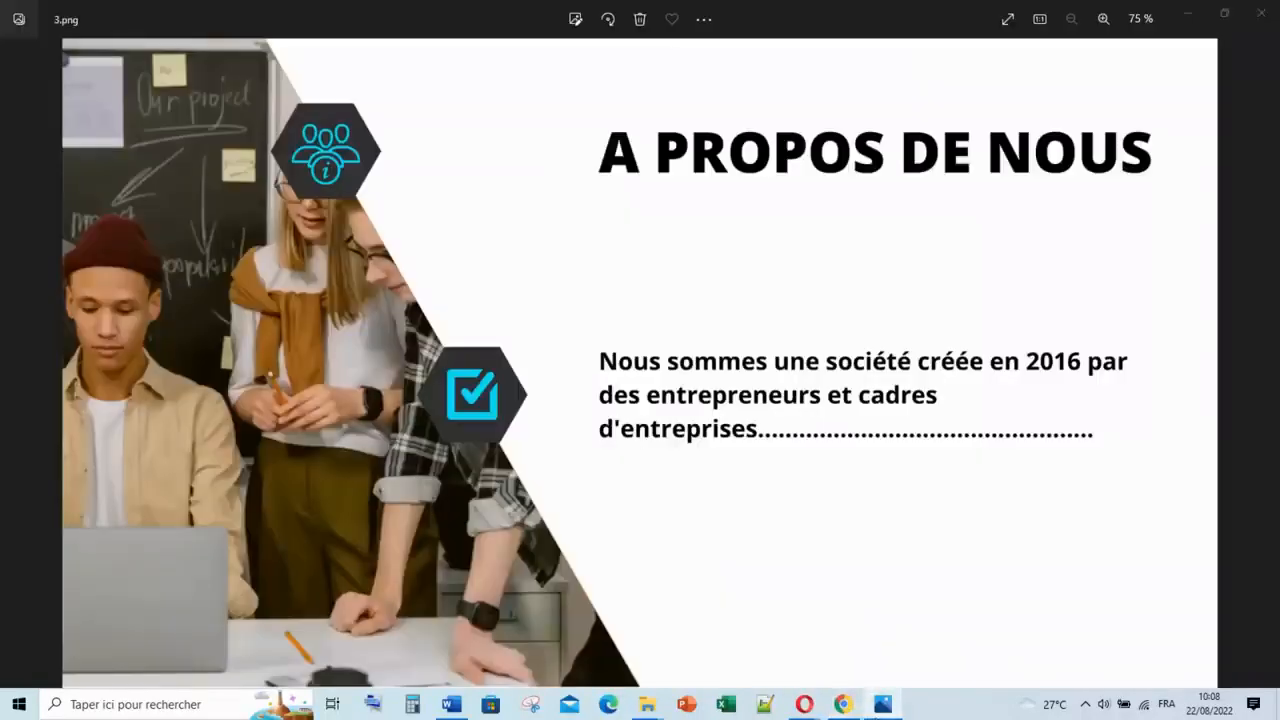
{"action": "left_click", "coordinate": [882, 704]}
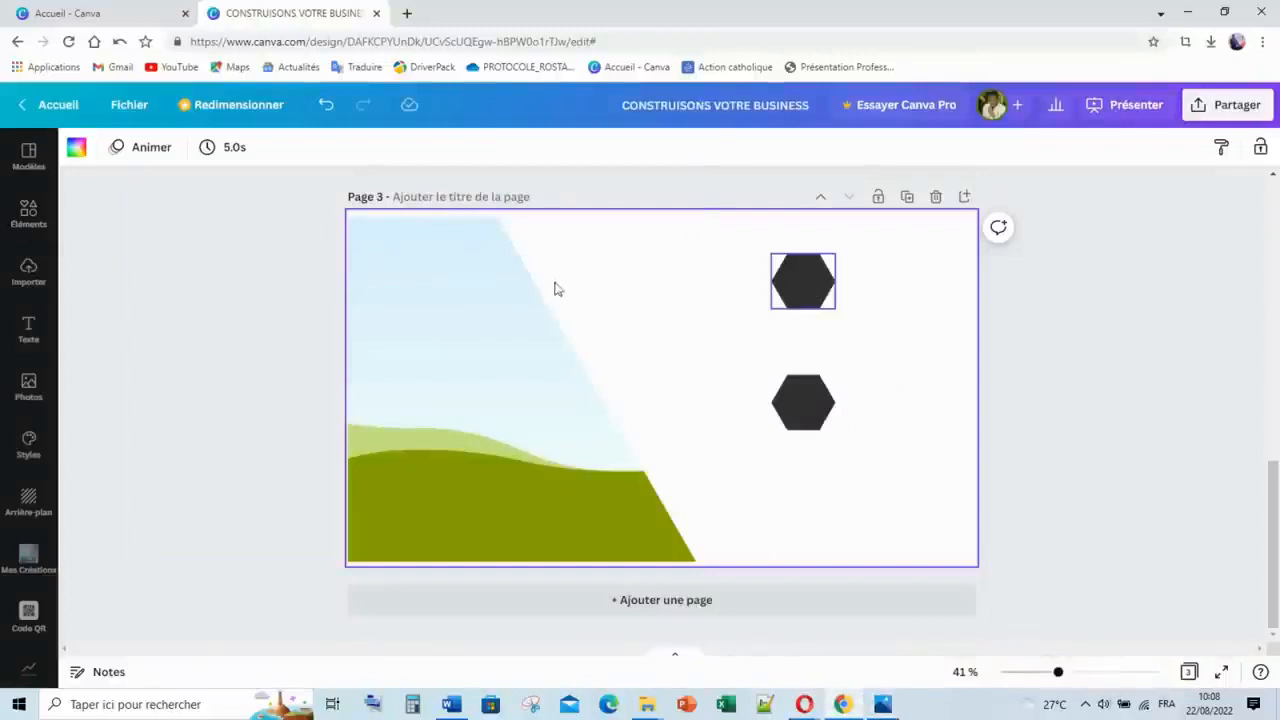
Try to place the upper hexagon on the frame's slanted edge, and undo the move.
{"action": "left_click_drag", "start_coordinate": [803, 281], "coordinate": [548, 276]}
{"action": "right_click", "coordinate": [588, 326]}
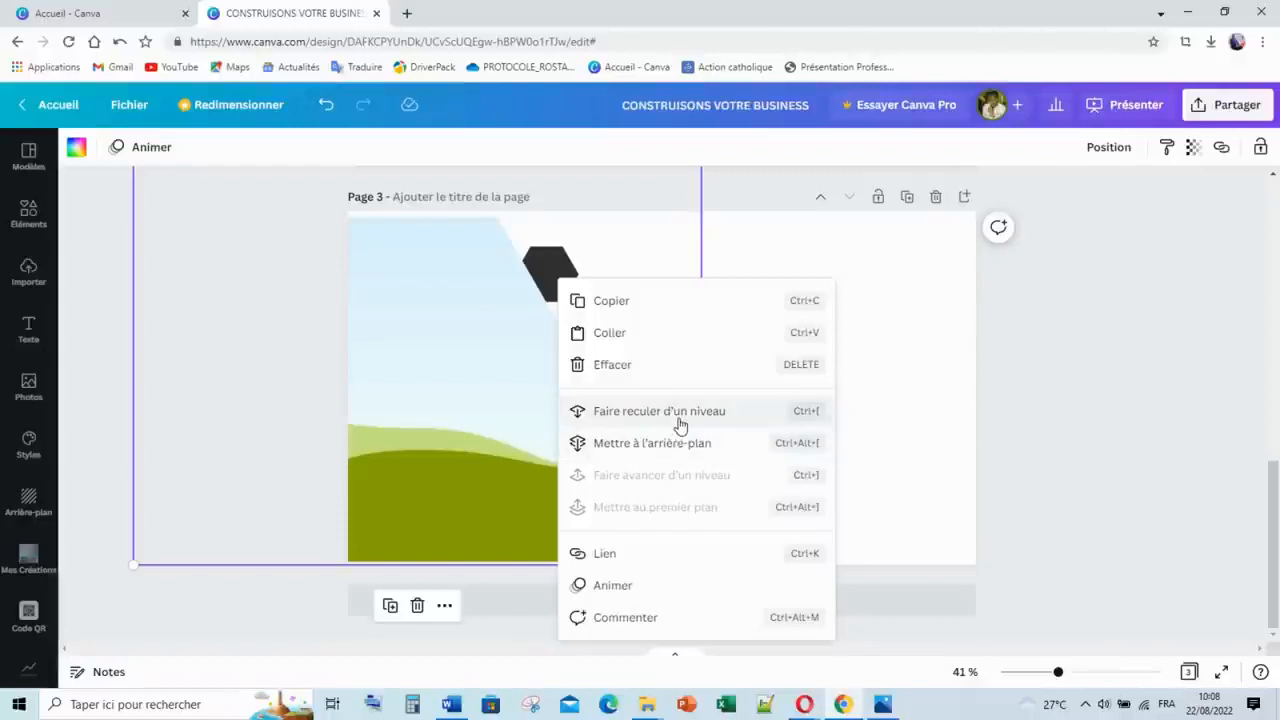
{"action": "left_click", "coordinate": [546, 263]}
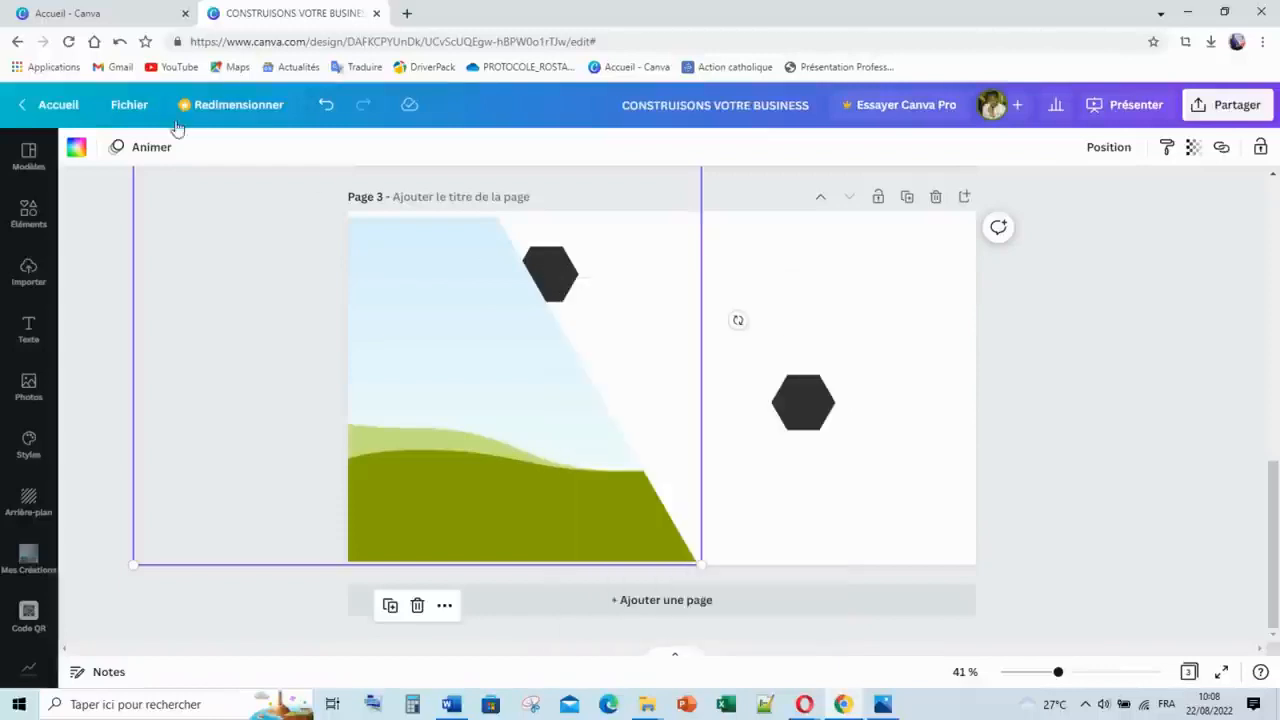
{"action": "left_click", "coordinate": [328, 106]}
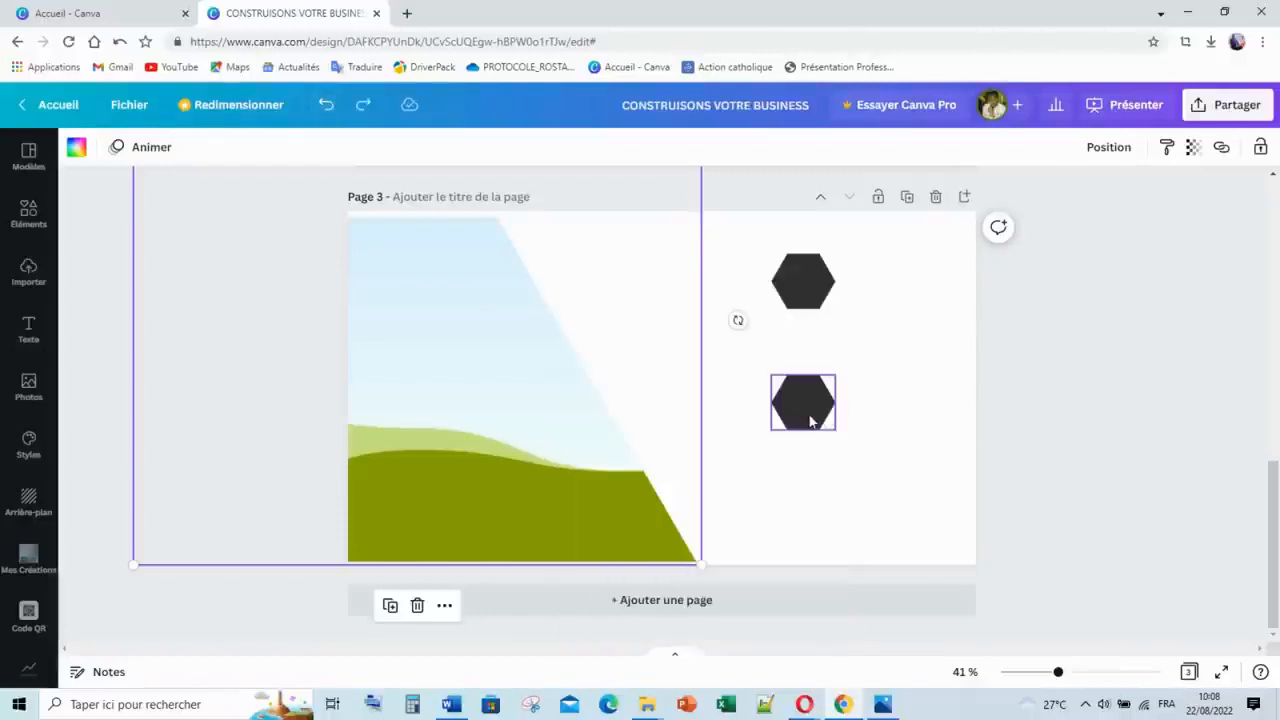
Bring the lower hexagon to the front, place it on the frame's slanted edge, and duplicate it for a second spot along that edge.
{"action": "left_click_drag", "start_coordinate": [808, 408], "coordinate": [718, 418]}
{"action": "right_click", "coordinate": [718, 418]}
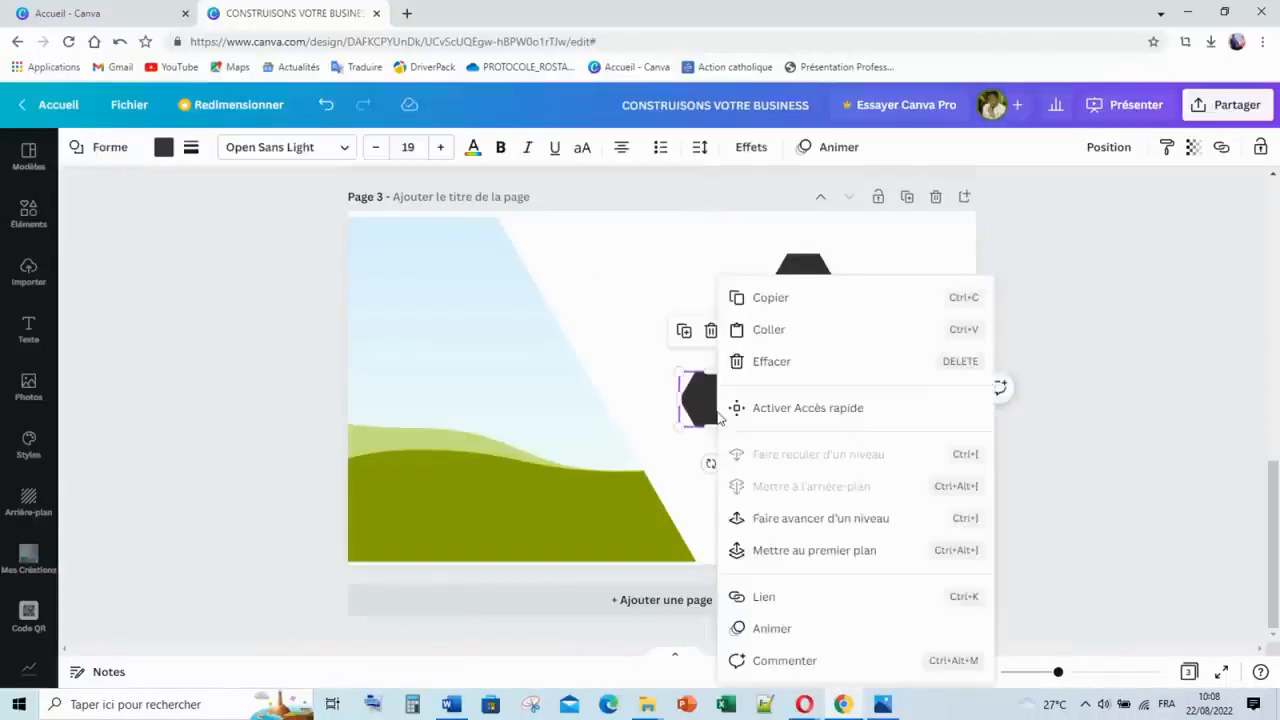
{"action": "left_click", "coordinate": [794, 551]}
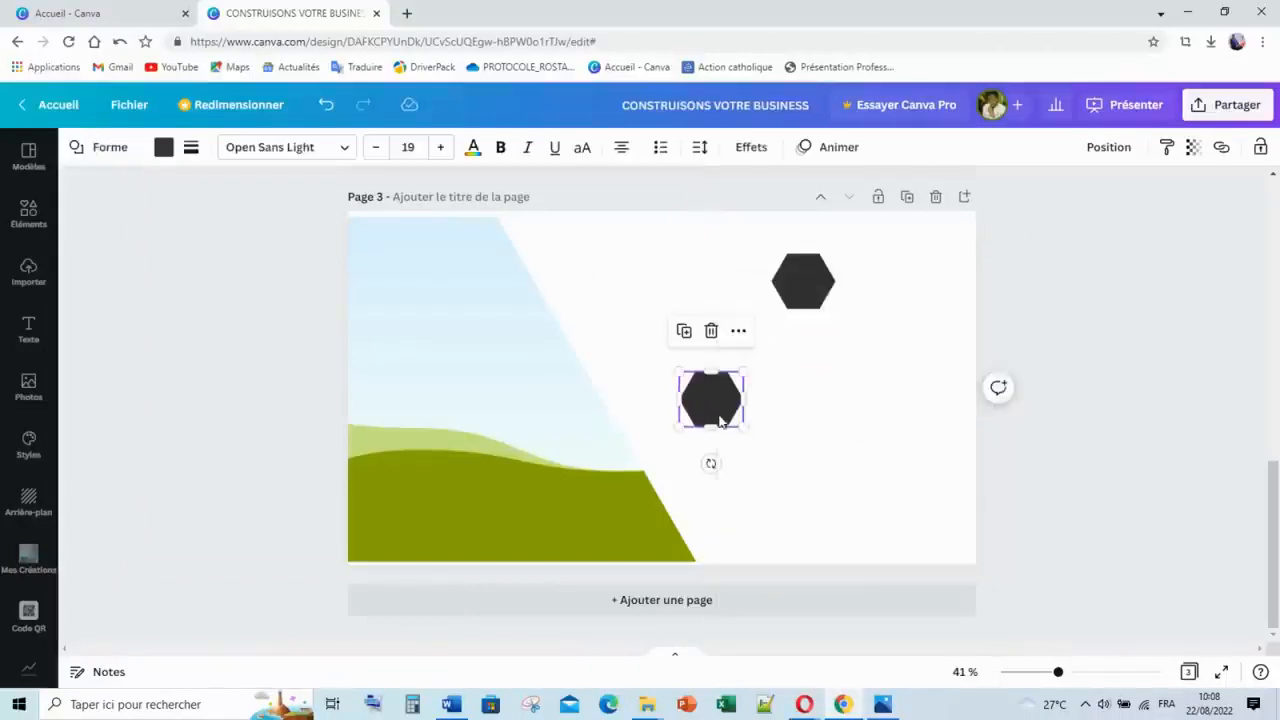
{"action": "left_click_drag", "start_coordinate": [718, 418], "coordinate": [549, 291]}
{"action": "key", "text": "ctrl+d"}
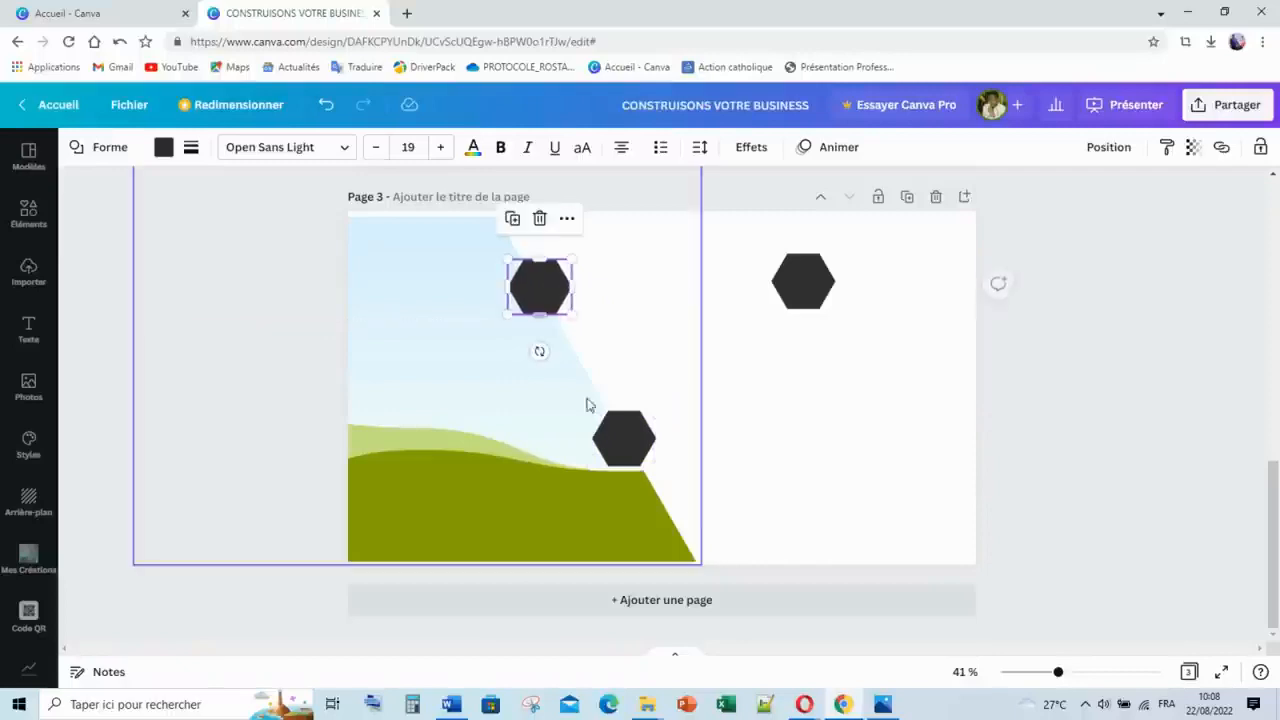
Nudge the upper hexagon on the slanted edge slightly left and delete the spare hexagon from the white area.
{"action": "left_click", "coordinate": [775, 390]}
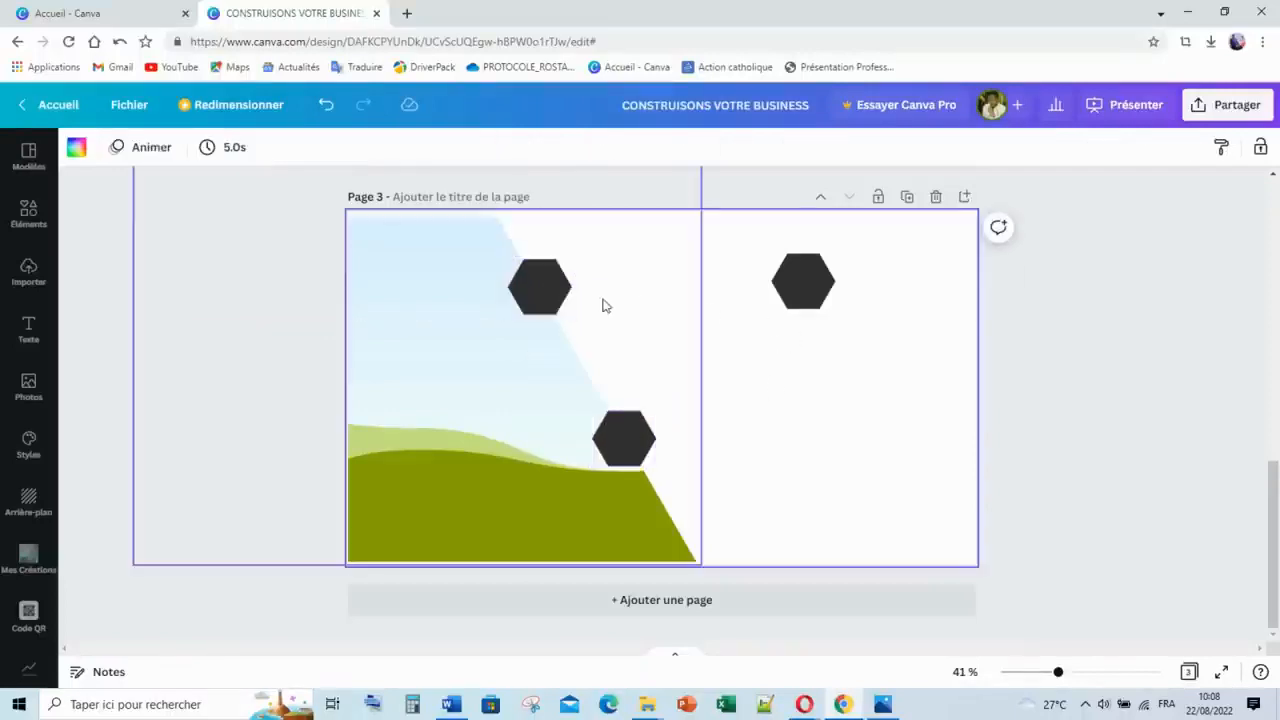
{"action": "left_click", "coordinate": [557, 290]}
{"action": "key", "text": "Left"}
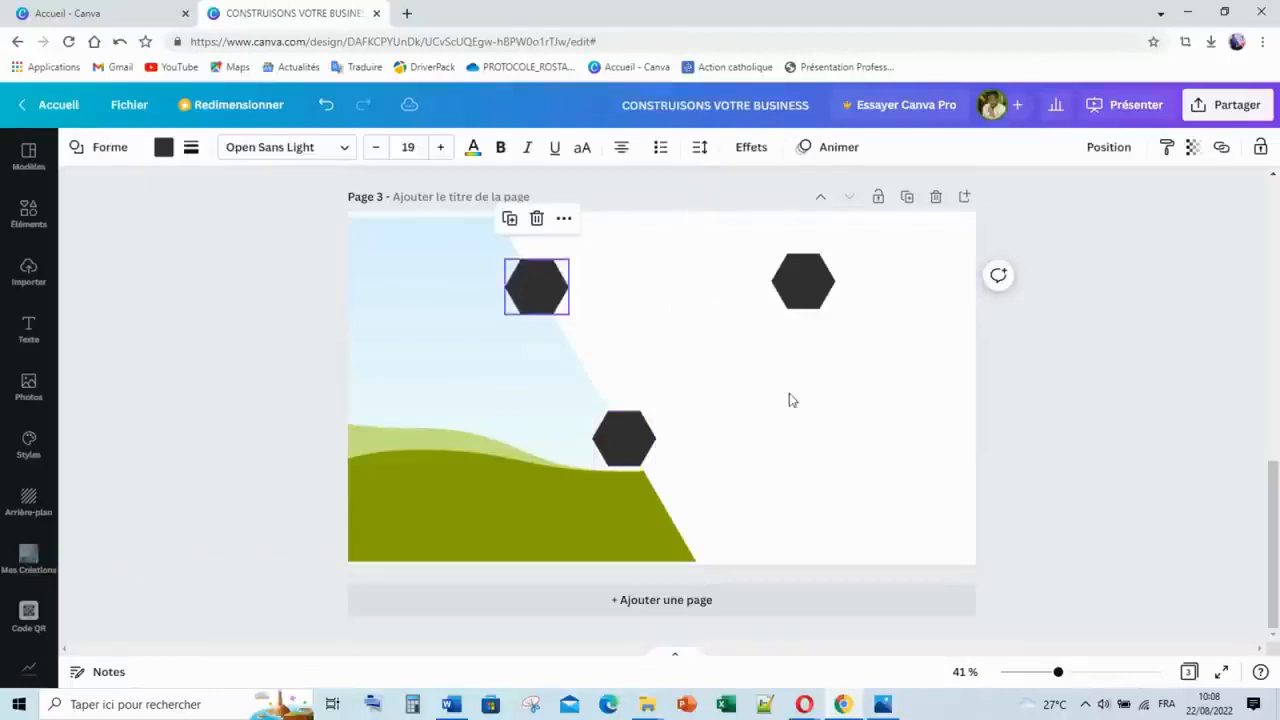
{"action": "left_click", "coordinate": [817, 320]}
{"action": "left_click", "coordinate": [815, 281]}
{"action": "key", "text": "Delete"}
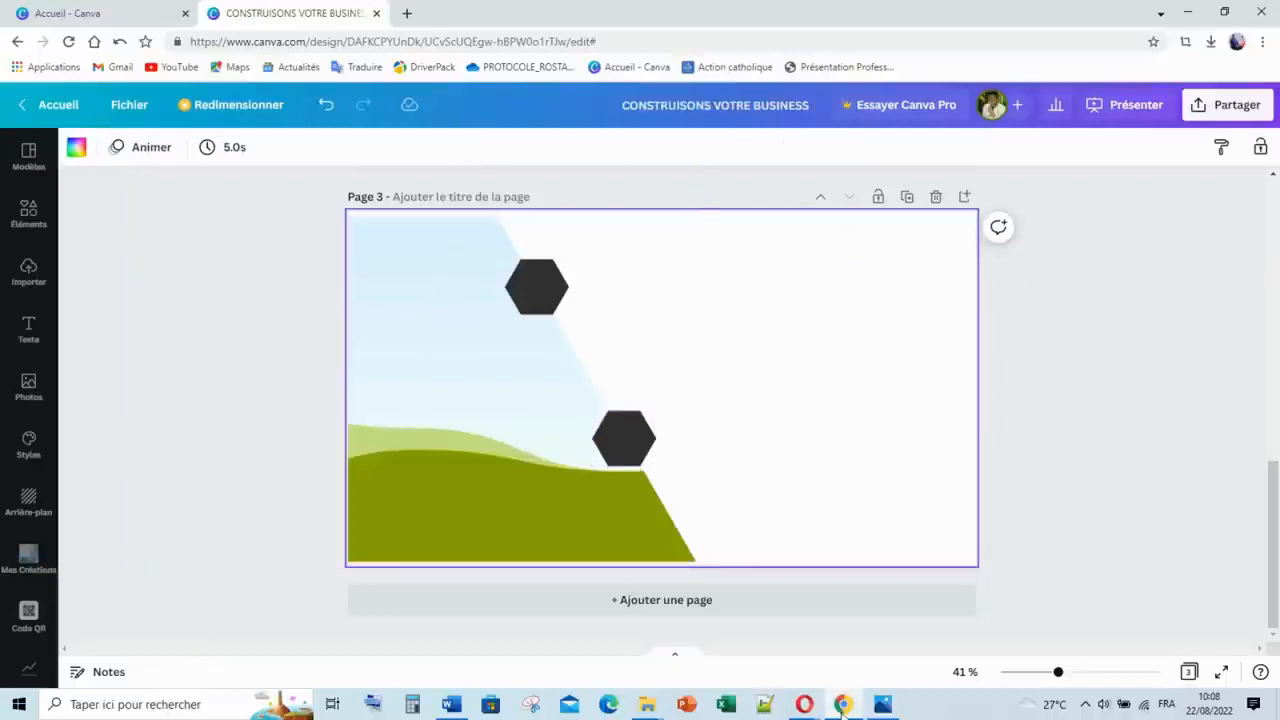
Add a title text to page 3 reading "A PROPOS DE NOUS".
{"action": "mouse_move", "coordinate": [882, 700]}
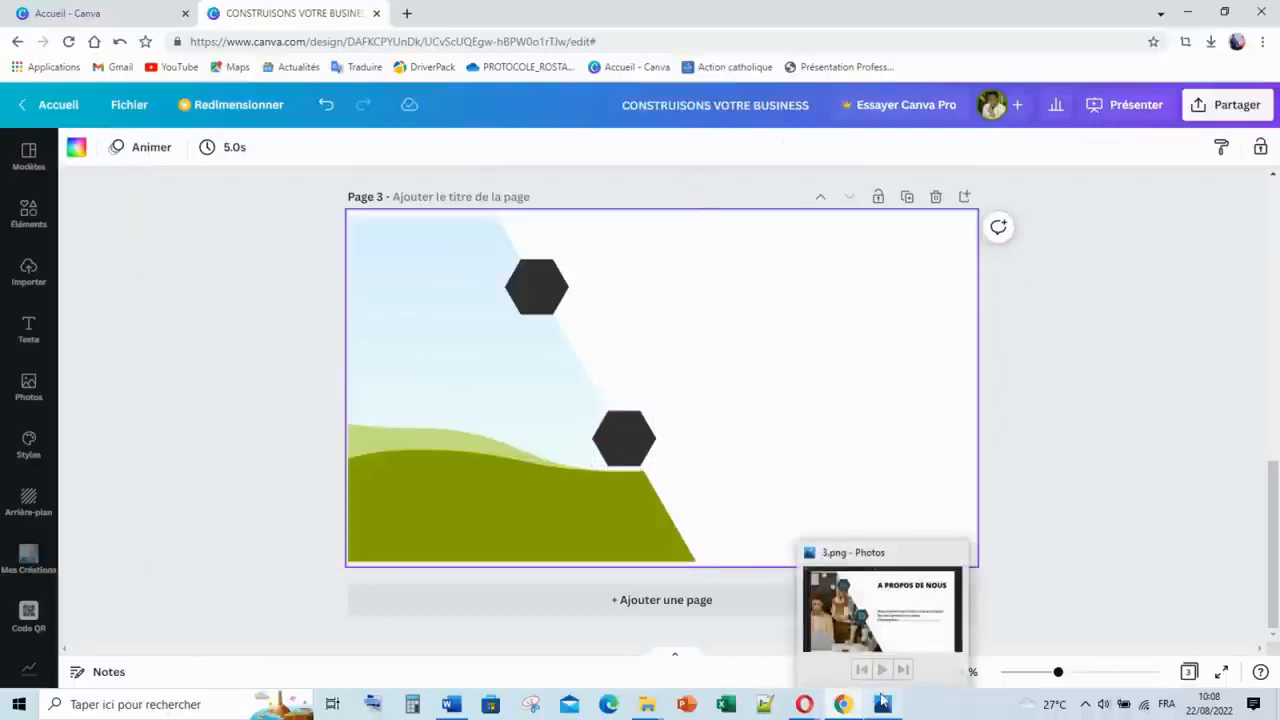
{"action": "left_click", "coordinate": [28, 212]}
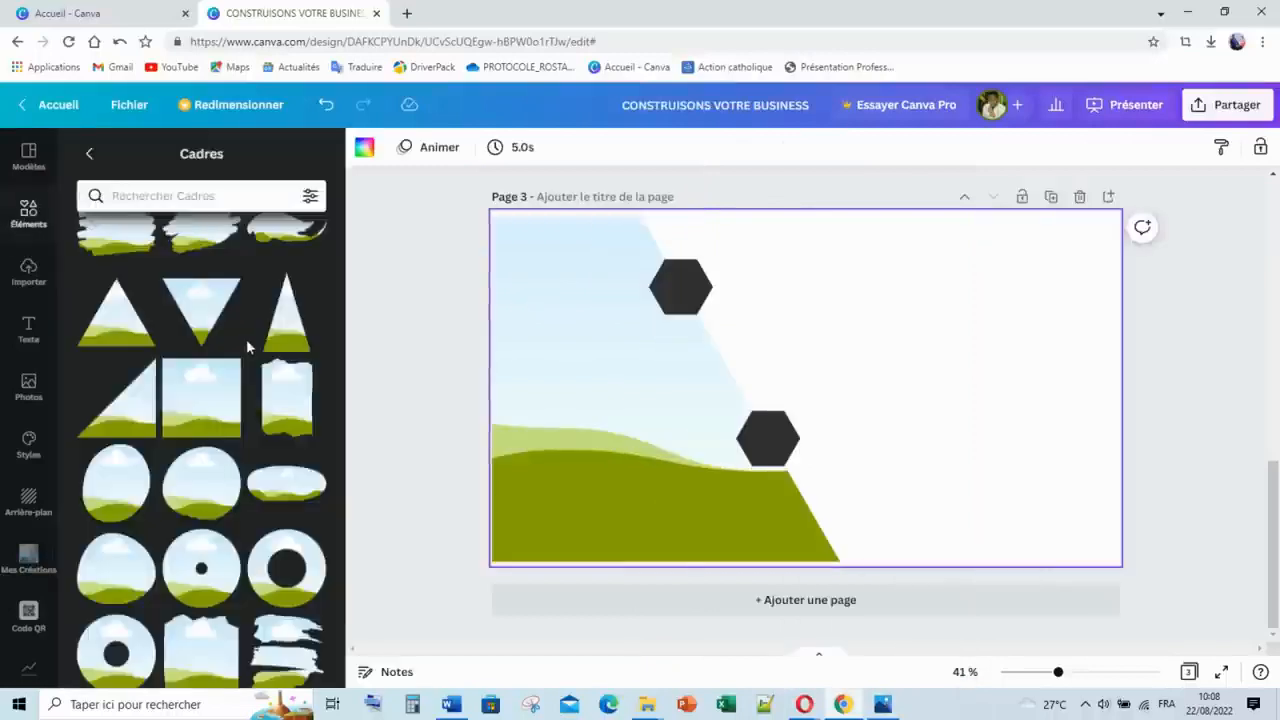
{"action": "left_click", "coordinate": [28, 328]}
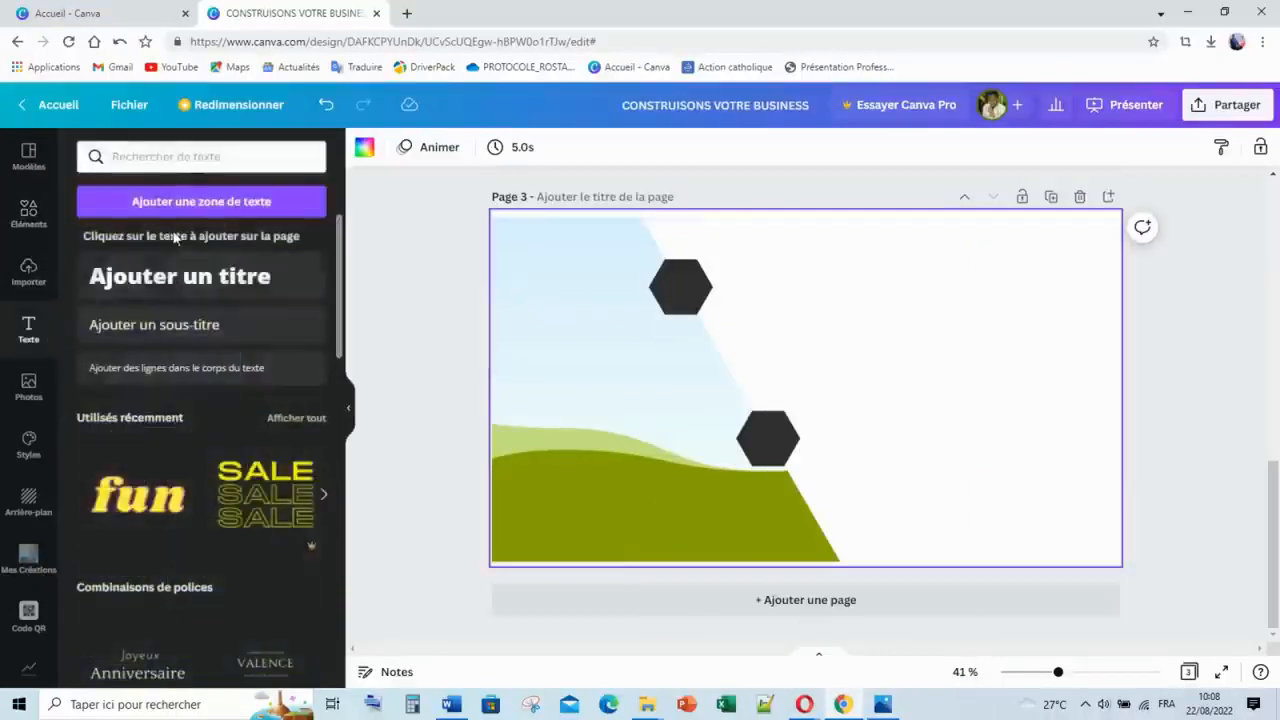
{"action": "left_click", "coordinate": [175, 302]}
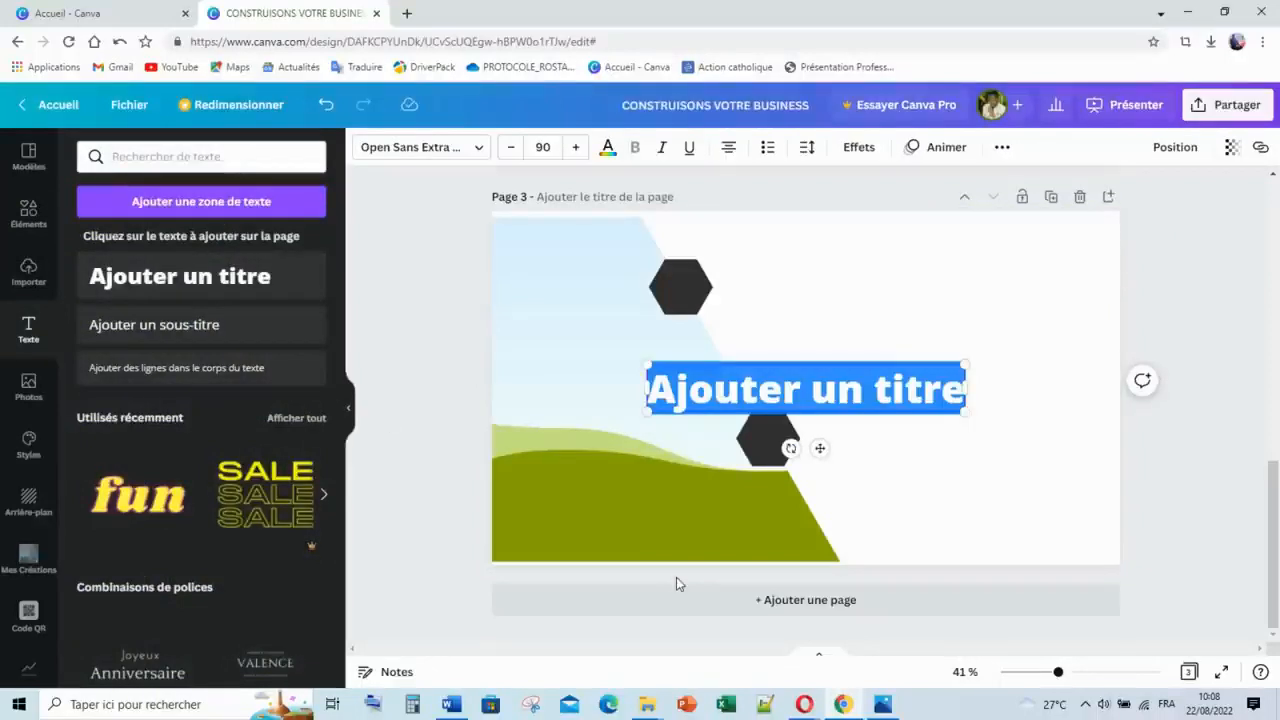
{"action": "type", "text": "A P"}
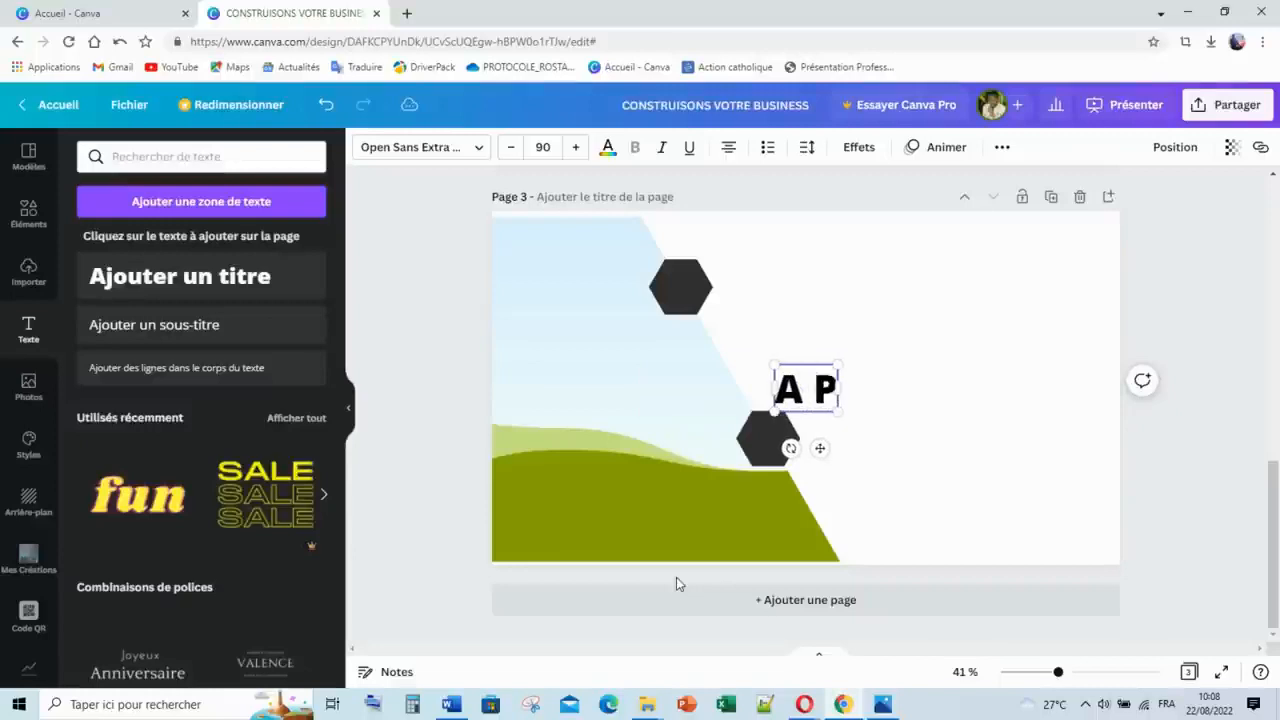
{"action": "type", "text": "ROPOS DE NOU"}
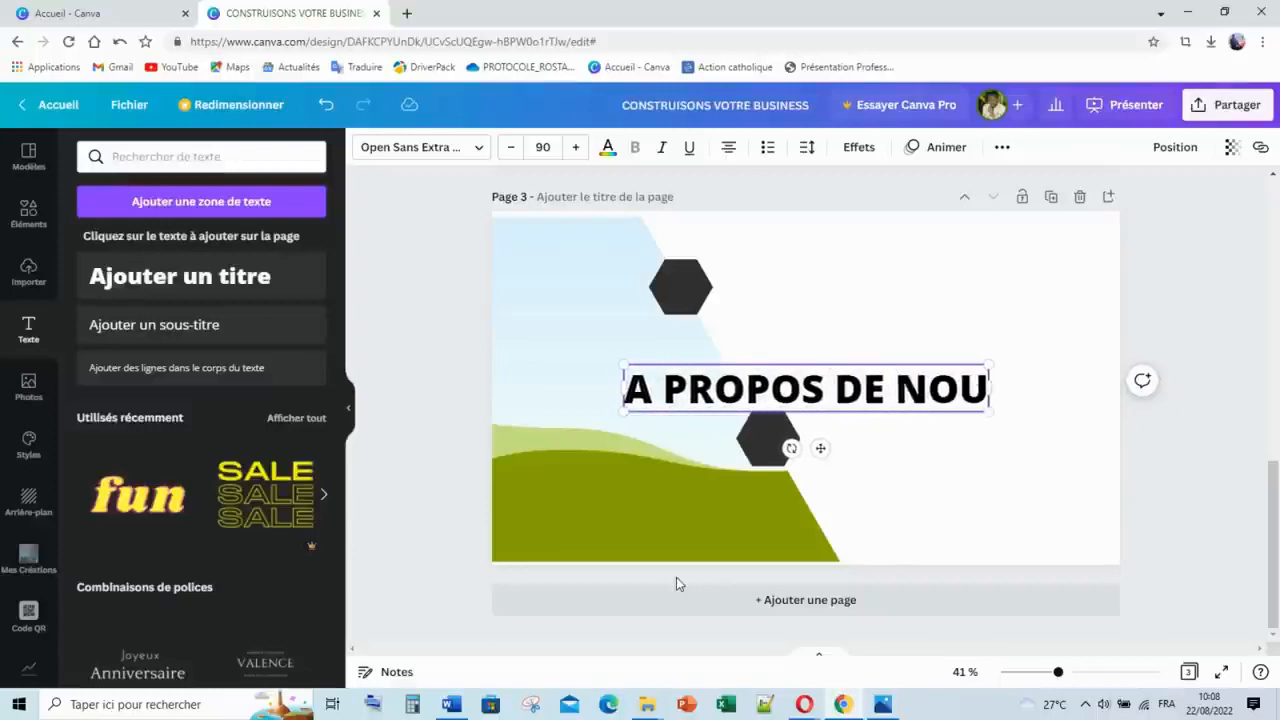
{"action": "type", "text": "S"}
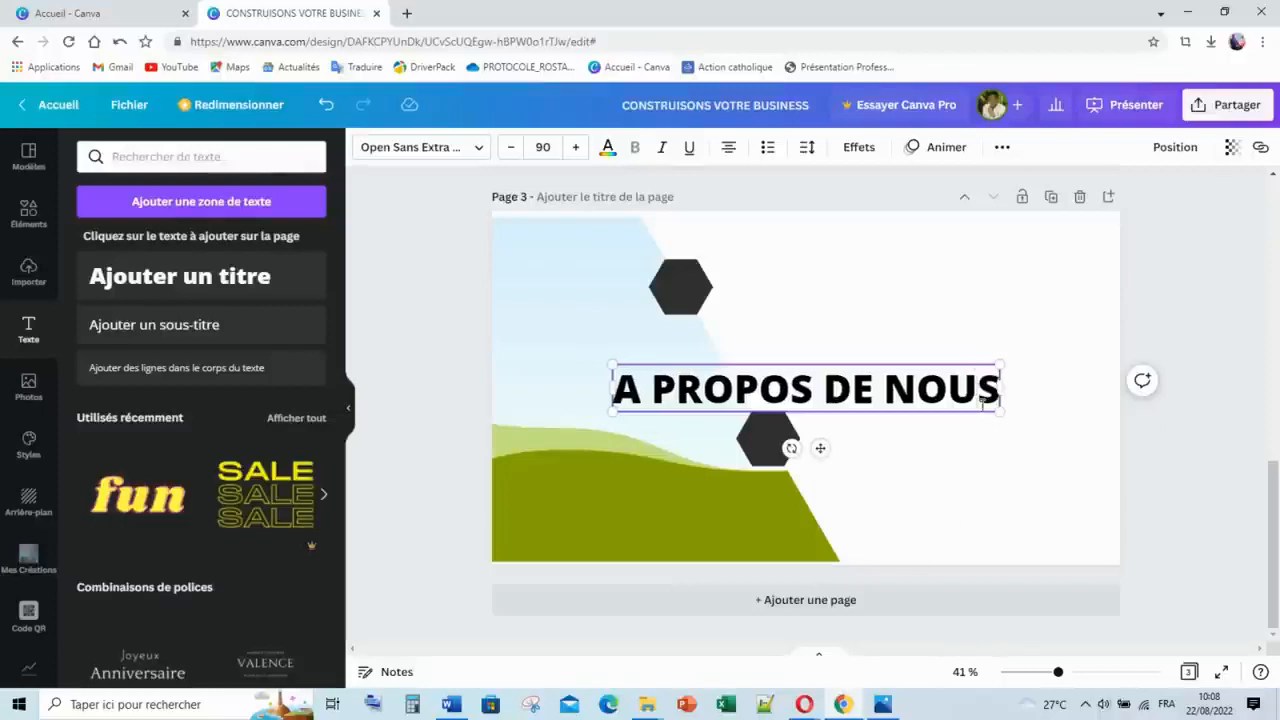
Scale the page 3 title down to size 71,6 and place it in the upper white area beside the hexagon.
{"action": "left_click", "coordinate": [1022, 494]}
{"action": "left_click_drag", "start_coordinate": [822, 390], "coordinate": [935, 292]}
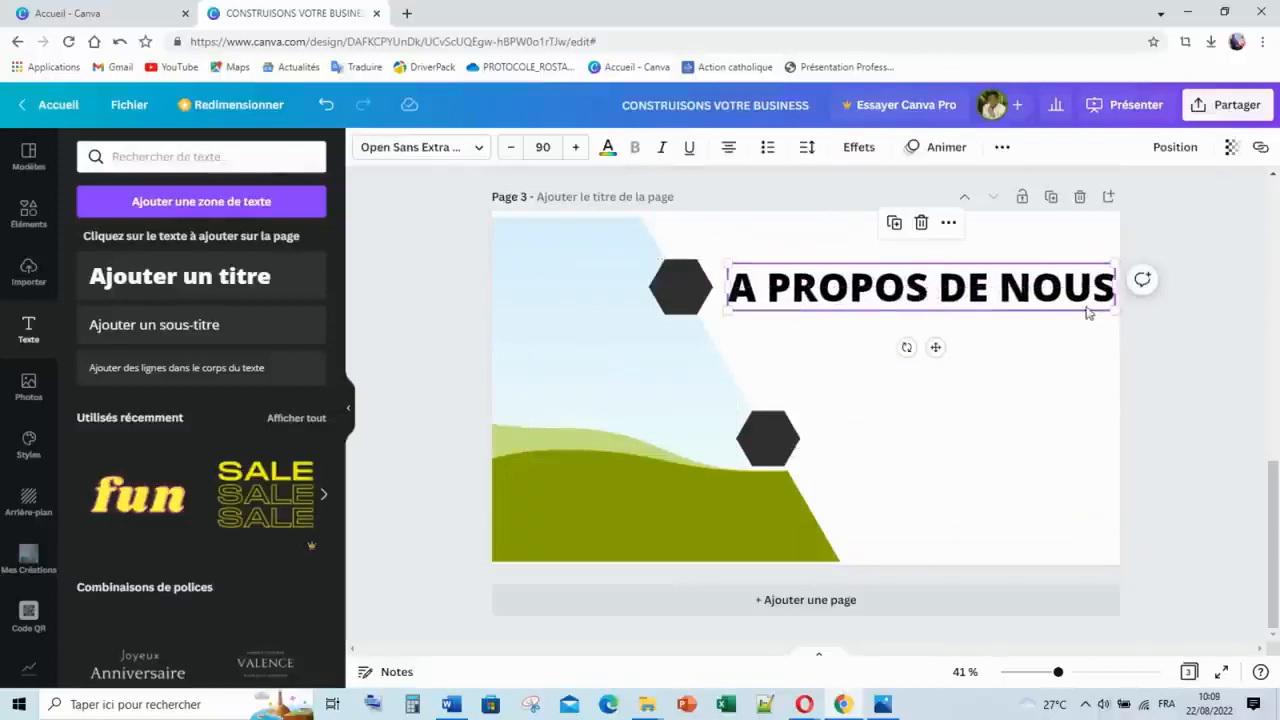
{"action": "left_click_drag", "start_coordinate": [1007, 308], "coordinate": [1035, 318]}
{"action": "left_click_drag", "start_coordinate": [931, 289], "coordinate": [982, 293]}
Check the font settings of the SOMMAIRE heading on page 2 against the page 3 title.
{"action": "scroll", "coordinate": [975, 303], "scroll_direction": "up", "scroll_amount": 5}
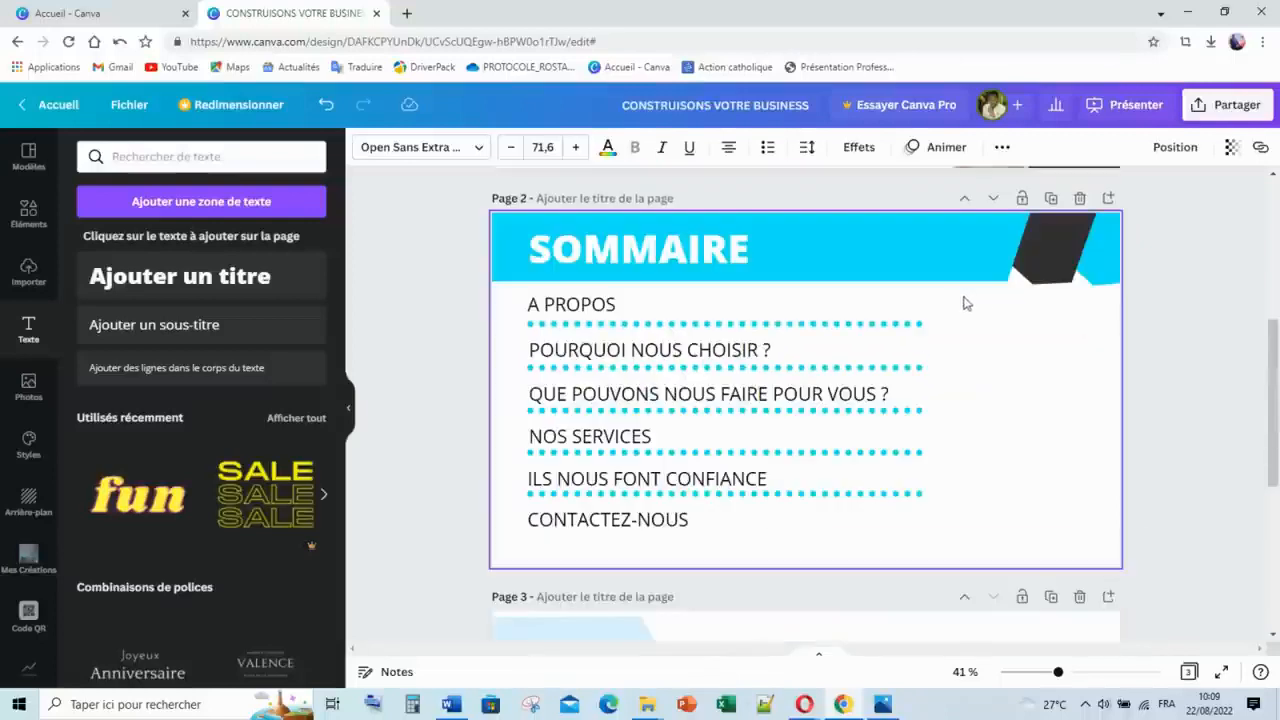
{"action": "left_click", "coordinate": [722, 264]}
{"action": "scroll", "coordinate": [786, 306], "scroll_direction": "down", "scroll_amount": 5}
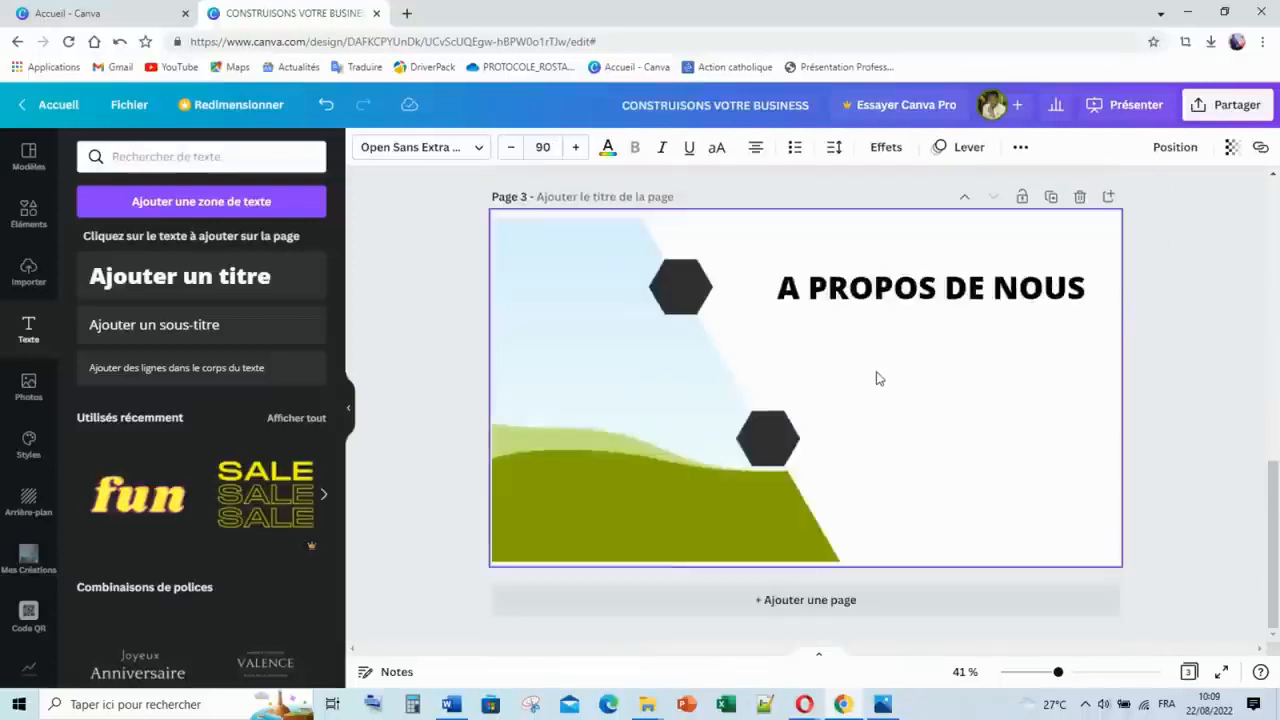
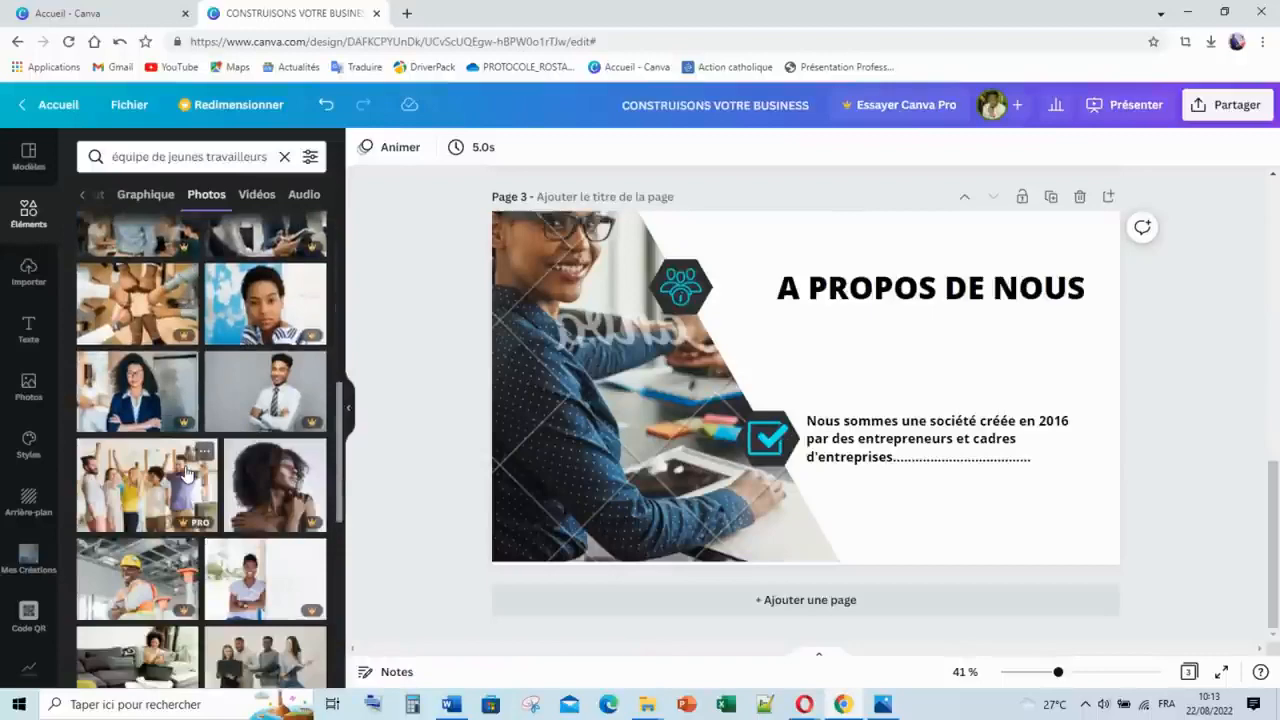
Browse the photo search results for a picture of a young team of workers.
{"action": "scroll", "coordinate": [181, 490], "scroll_direction": "down", "scroll_amount": 3}
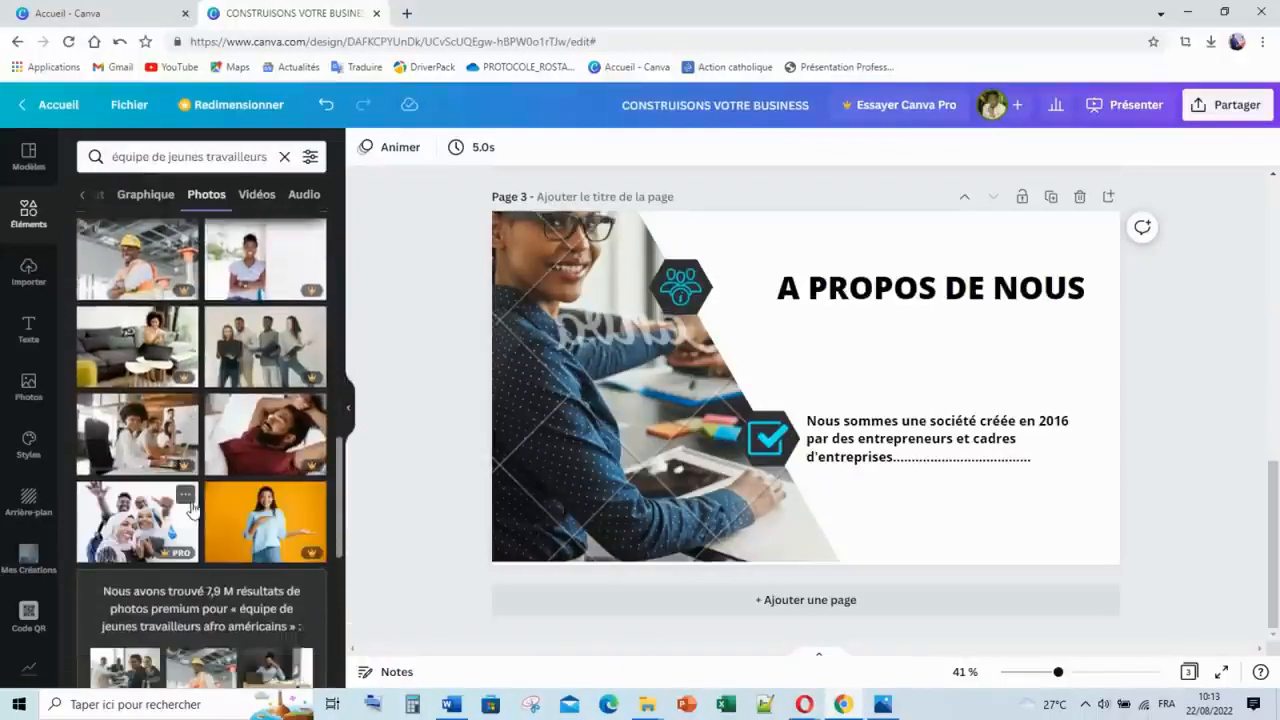
{"action": "scroll", "coordinate": [191, 507], "scroll_direction": "down", "scroll_amount": 2}
{"action": "scroll", "coordinate": [191, 507], "scroll_direction": "up", "scroll_amount": 2}
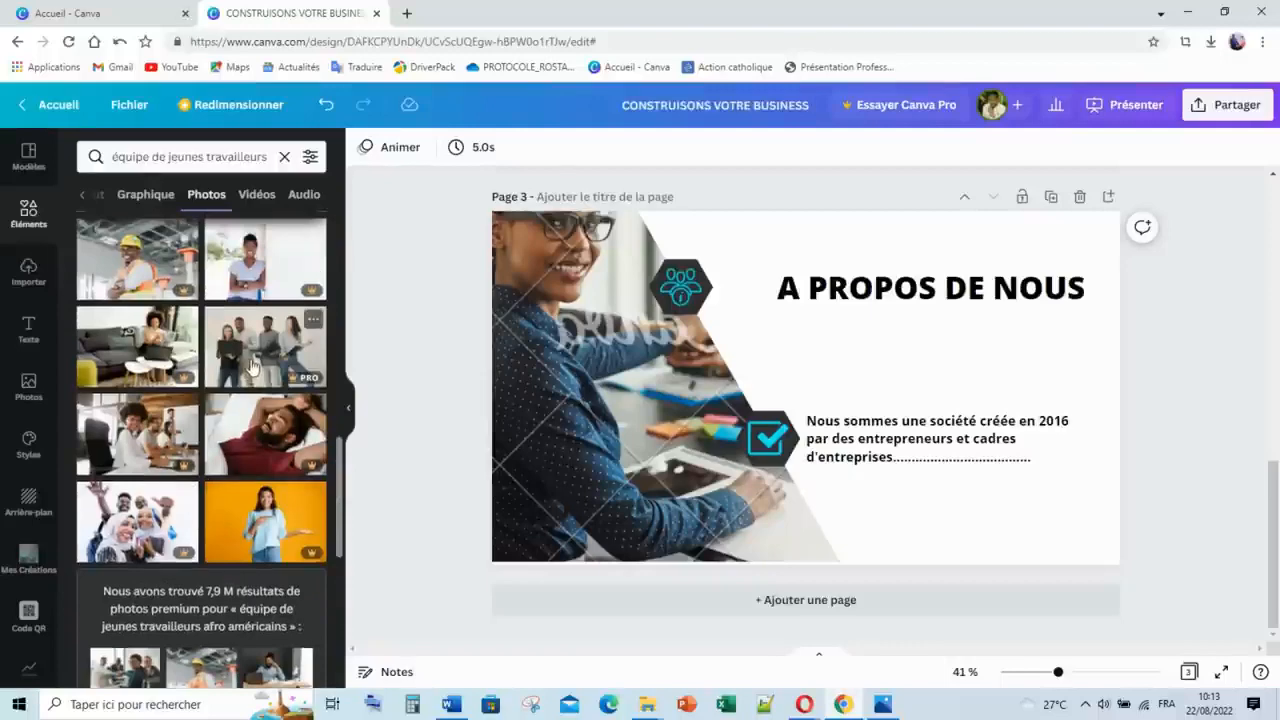
{"action": "scroll", "coordinate": [236, 478], "scroll_direction": "down", "scroll_amount": 2}
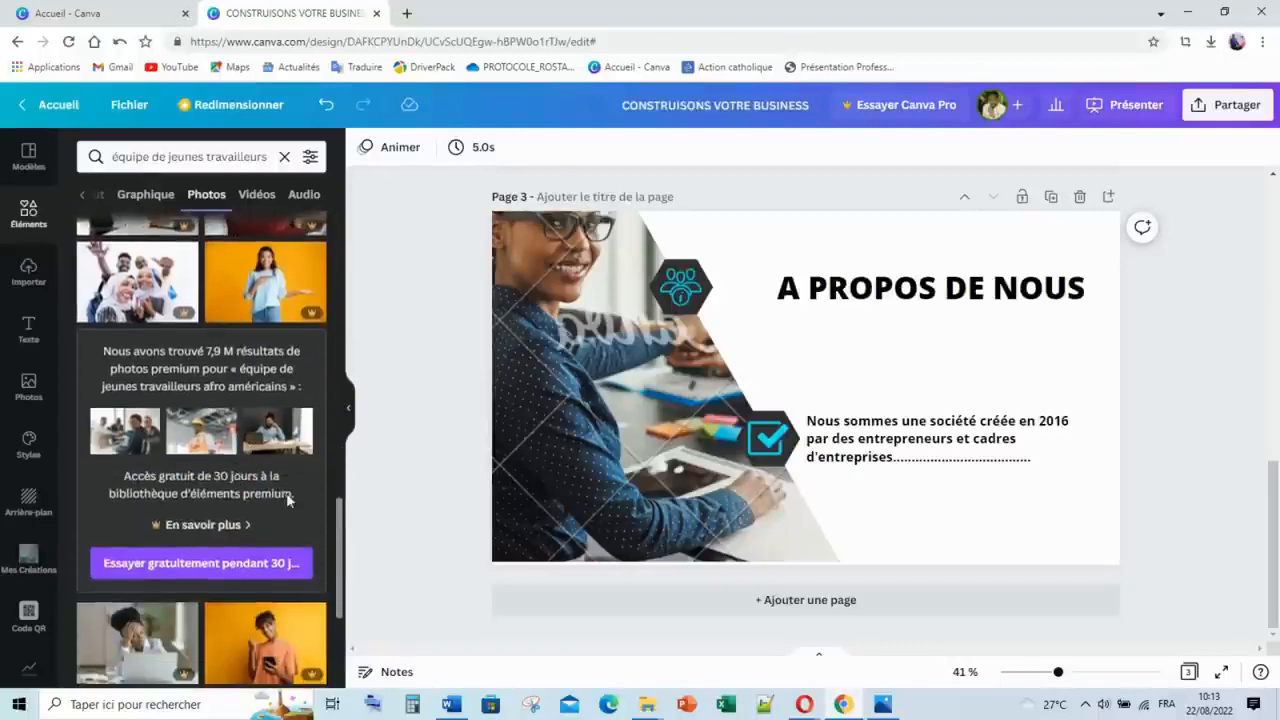
{"action": "scroll", "coordinate": [289, 497], "scroll_direction": "down", "scroll_amount": 2}
{"action": "scroll", "coordinate": [289, 497], "scroll_direction": "down", "scroll_amount": 2}
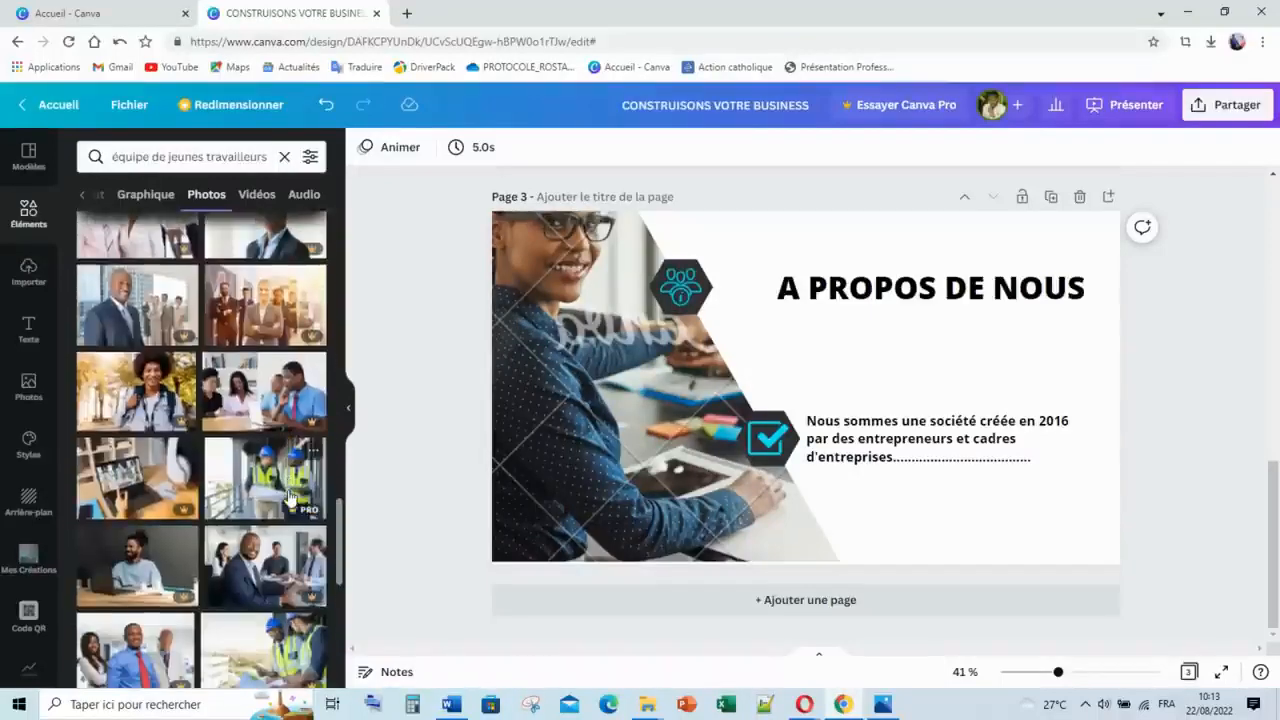
{"action": "scroll", "coordinate": [289, 497], "scroll_direction": "down", "scroll_amount": 2}
{"action": "scroll", "coordinate": [289, 497], "scroll_direction": "down", "scroll_amount": 2}
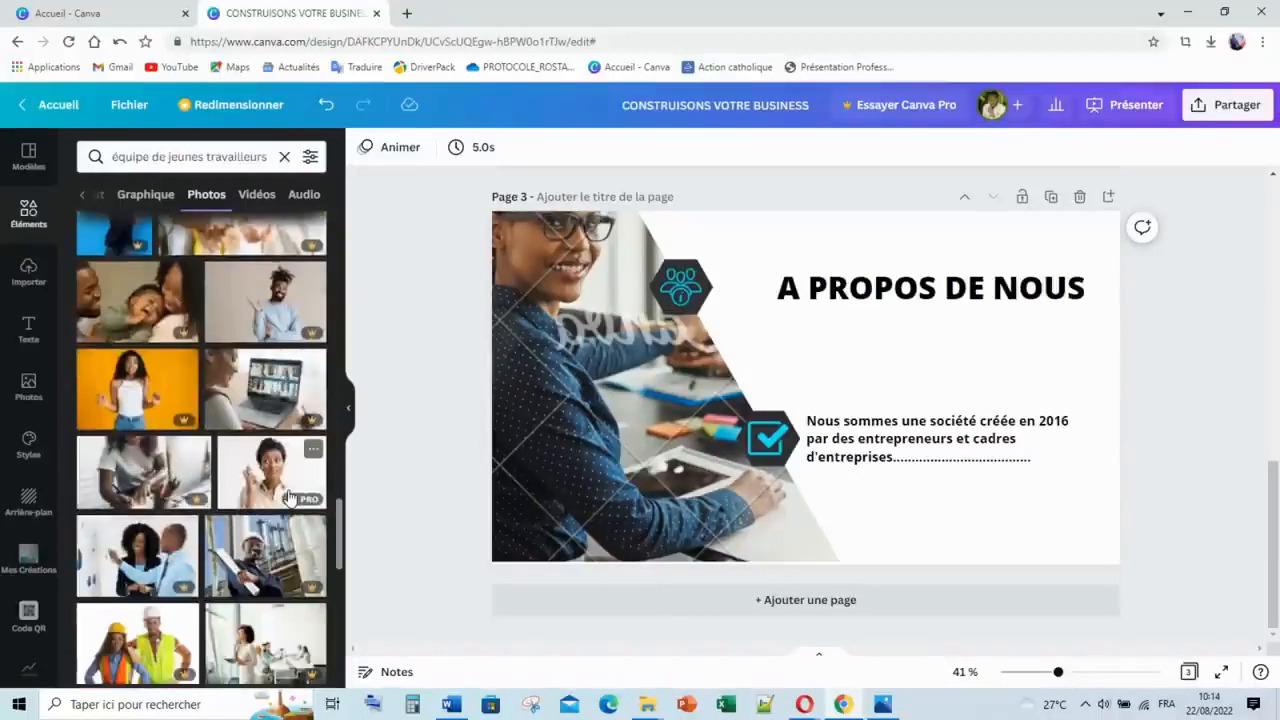
{"action": "scroll", "coordinate": [289, 497], "scroll_direction": "down", "scroll_amount": 3}
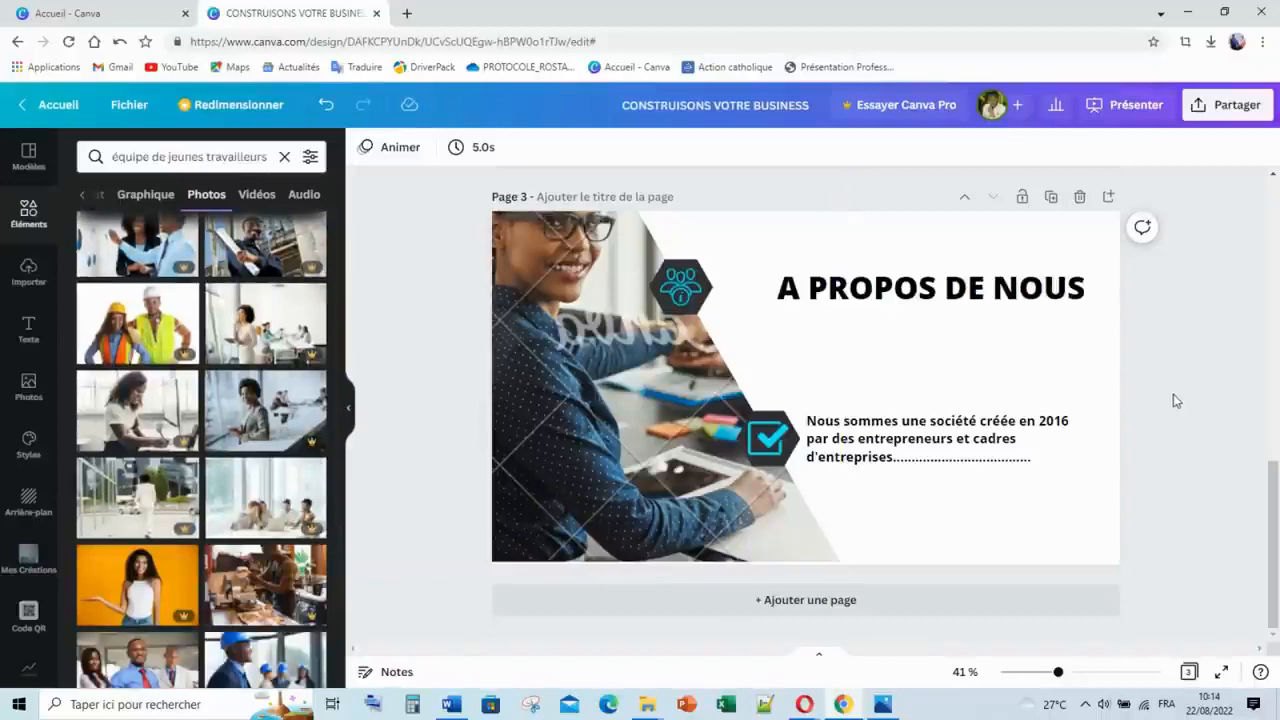
Apply the Balayage animation to the hexagons, icons and texts on page 3.
{"action": "scroll", "coordinate": [800, 329], "scroll_direction": "up", "scroll_amount": 3}
{"action": "scroll", "coordinate": [667, 323], "scroll_direction": "down", "scroll_amount": 2}
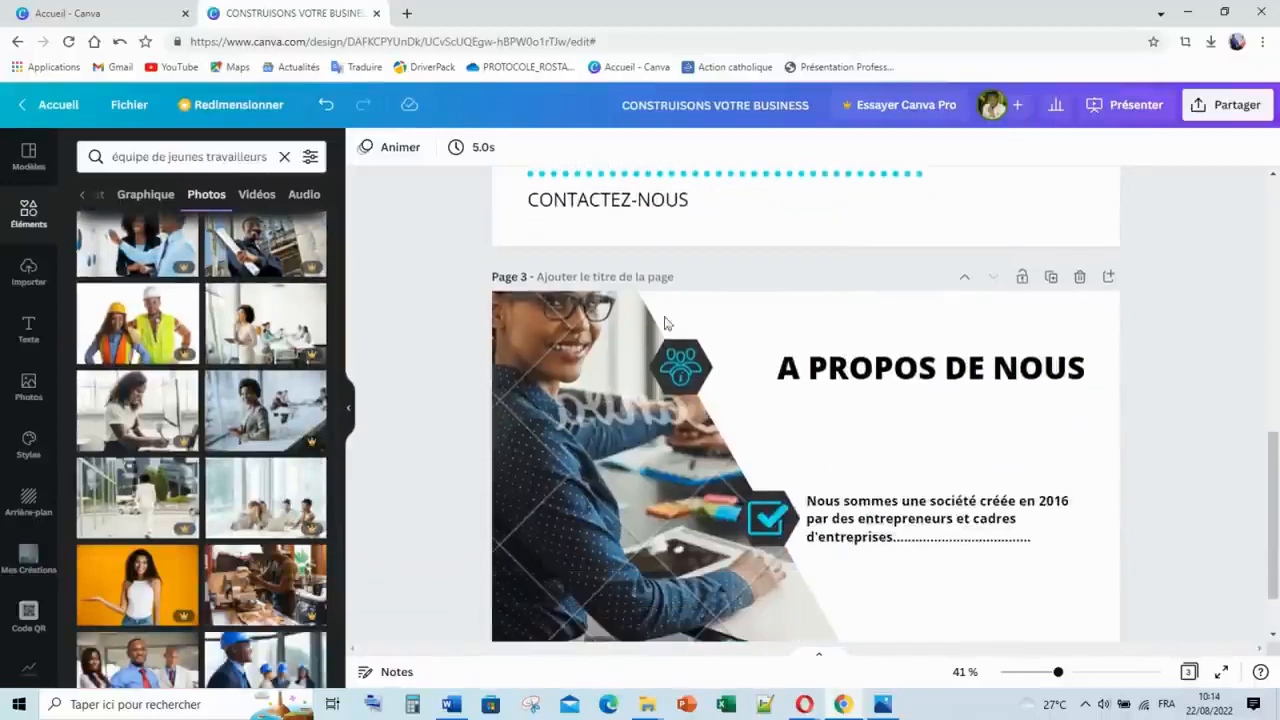
{"action": "left_click_drag", "start_coordinate": [448, 304], "coordinate": [1113, 647]}
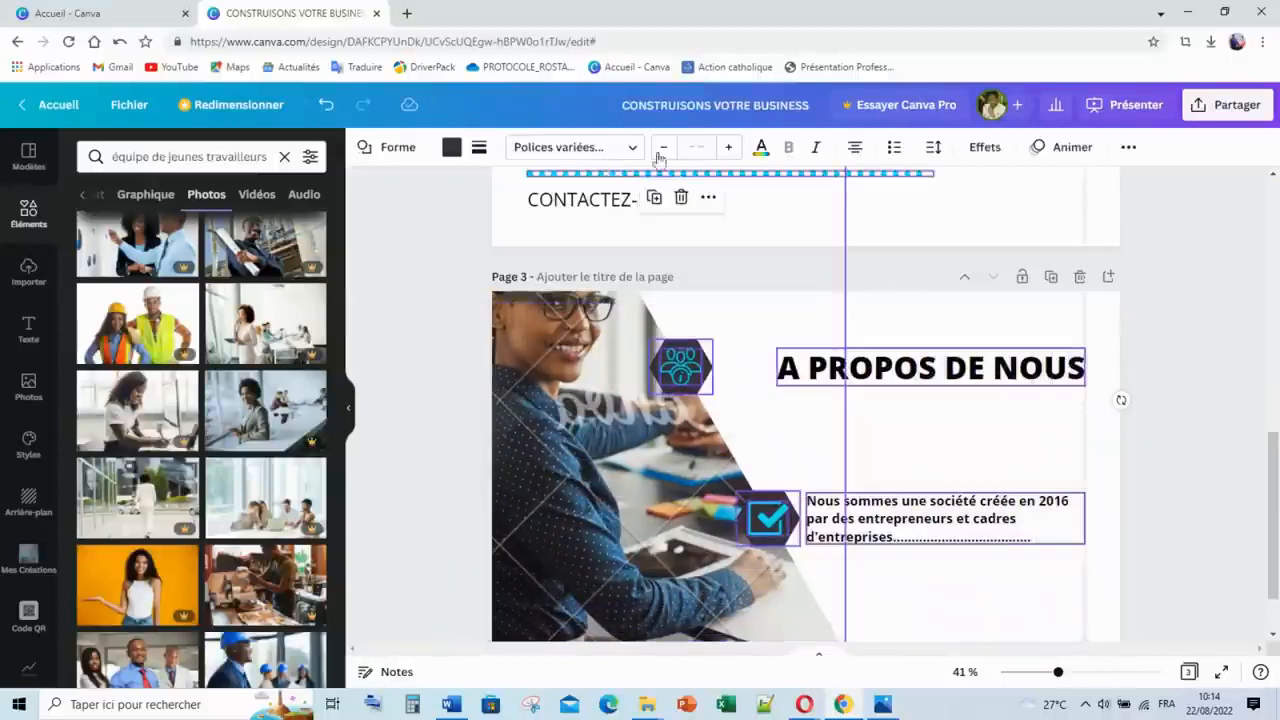
{"action": "left_click", "coordinate": [1050, 150]}
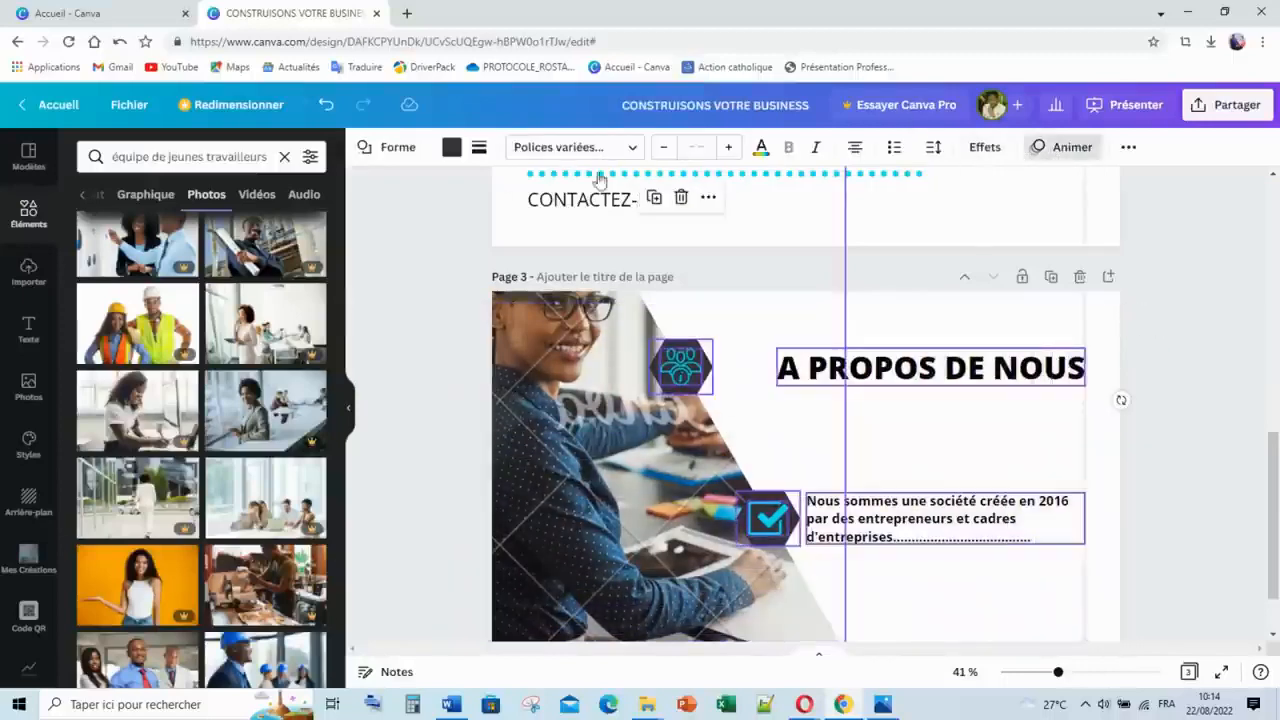
{"action": "left_click", "coordinate": [200, 258]}
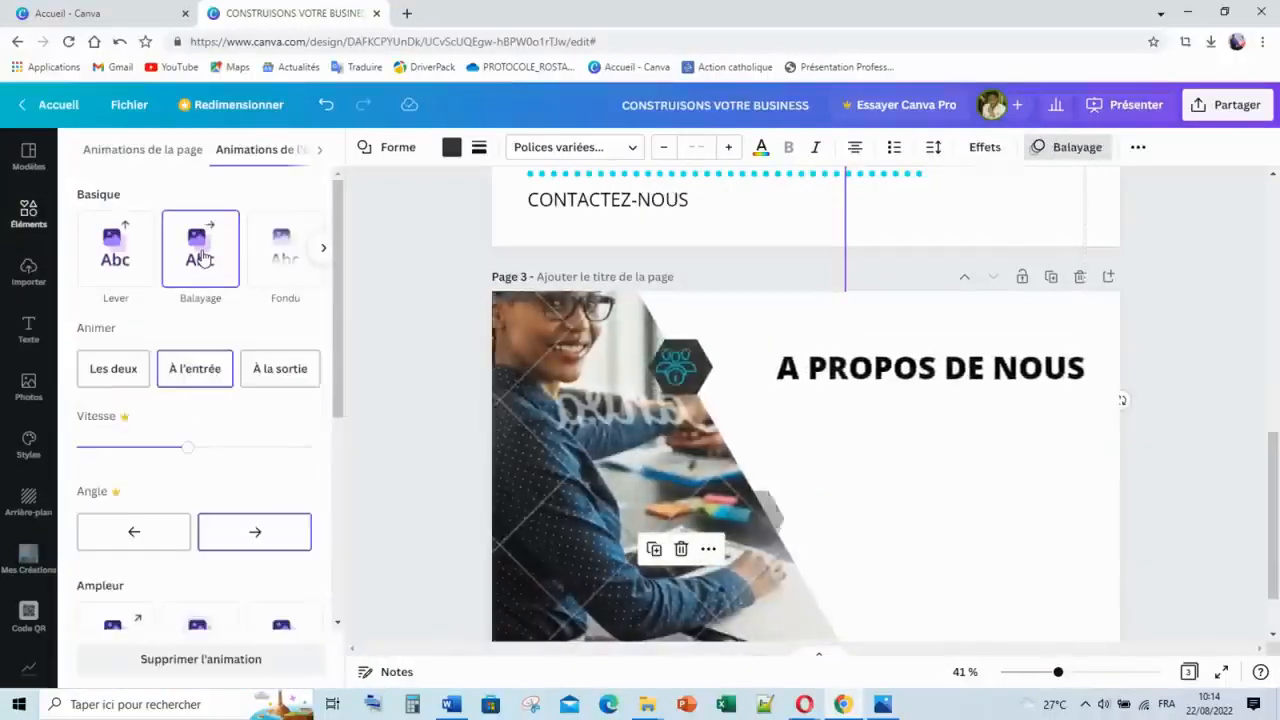
{"action": "left_click", "coordinate": [1183, 380]}
{"action": "scroll", "coordinate": [1183, 378], "scroll_direction": "down", "scroll_amount": 1}
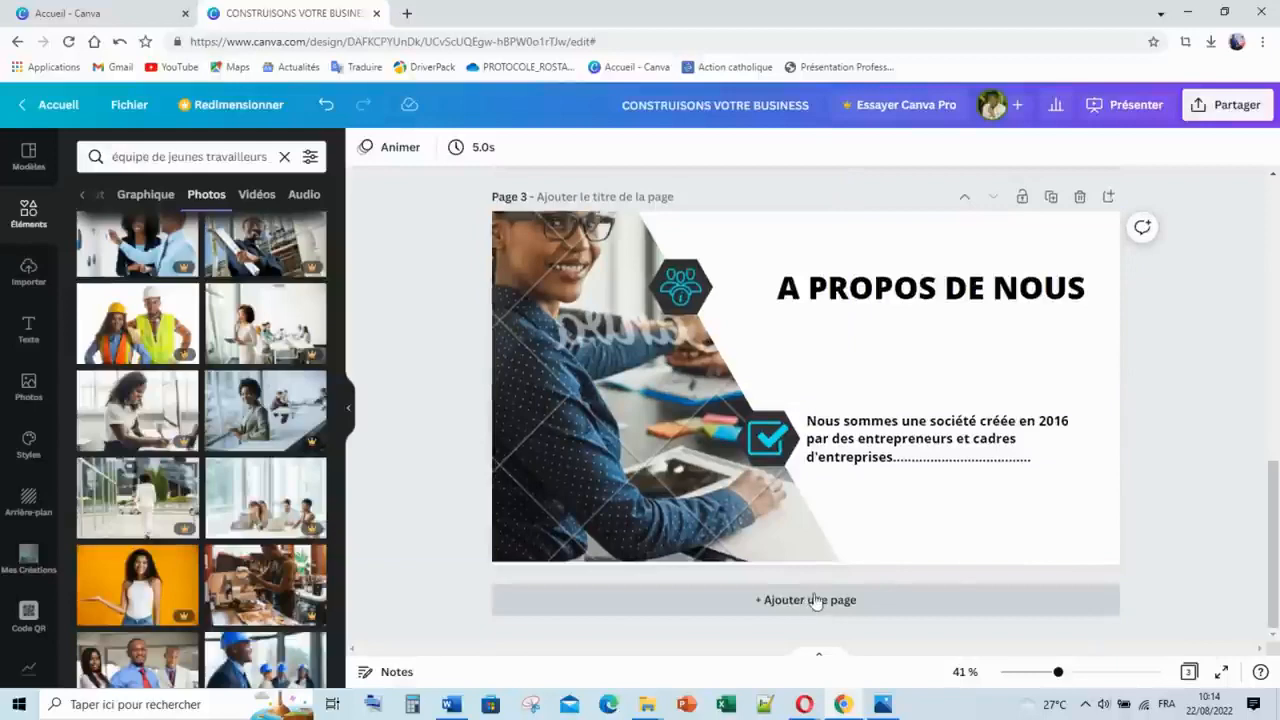
Switch to the photo viewer to examine the next reference slide, 4.png, and return to Canva.
{"action": "left_click", "coordinate": [890, 705]}
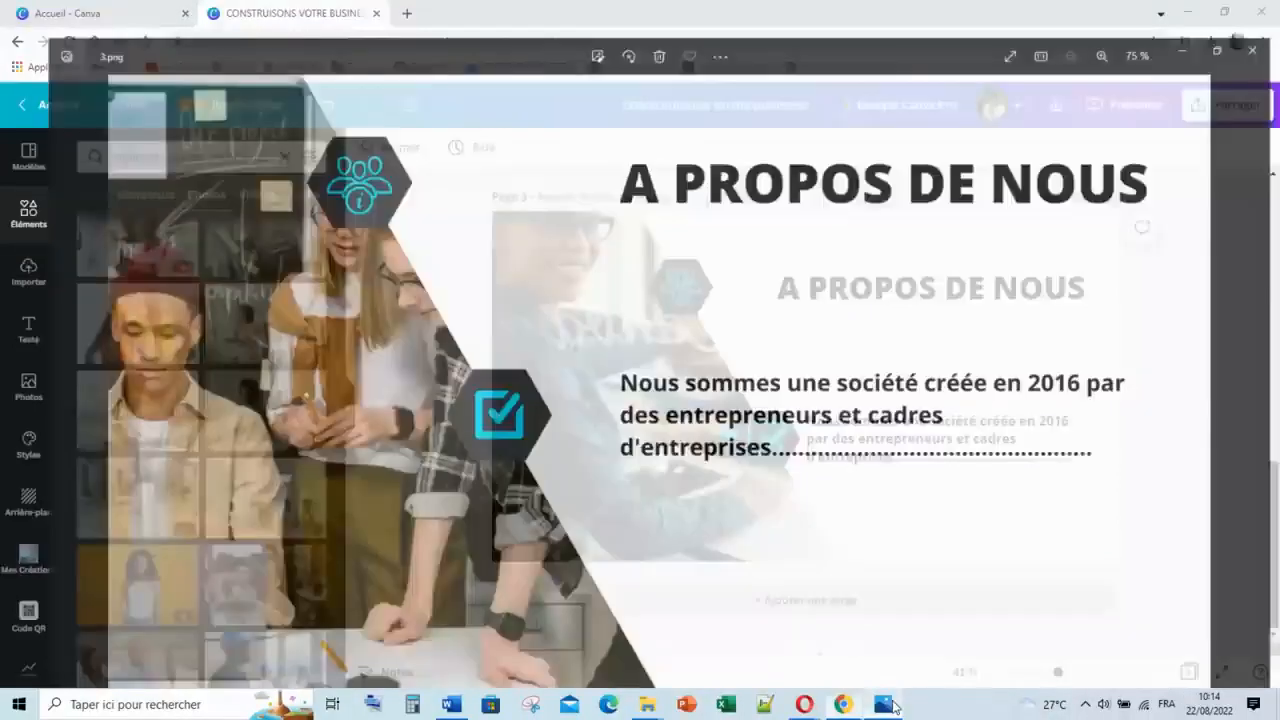
{"action": "key", "text": "Right"}
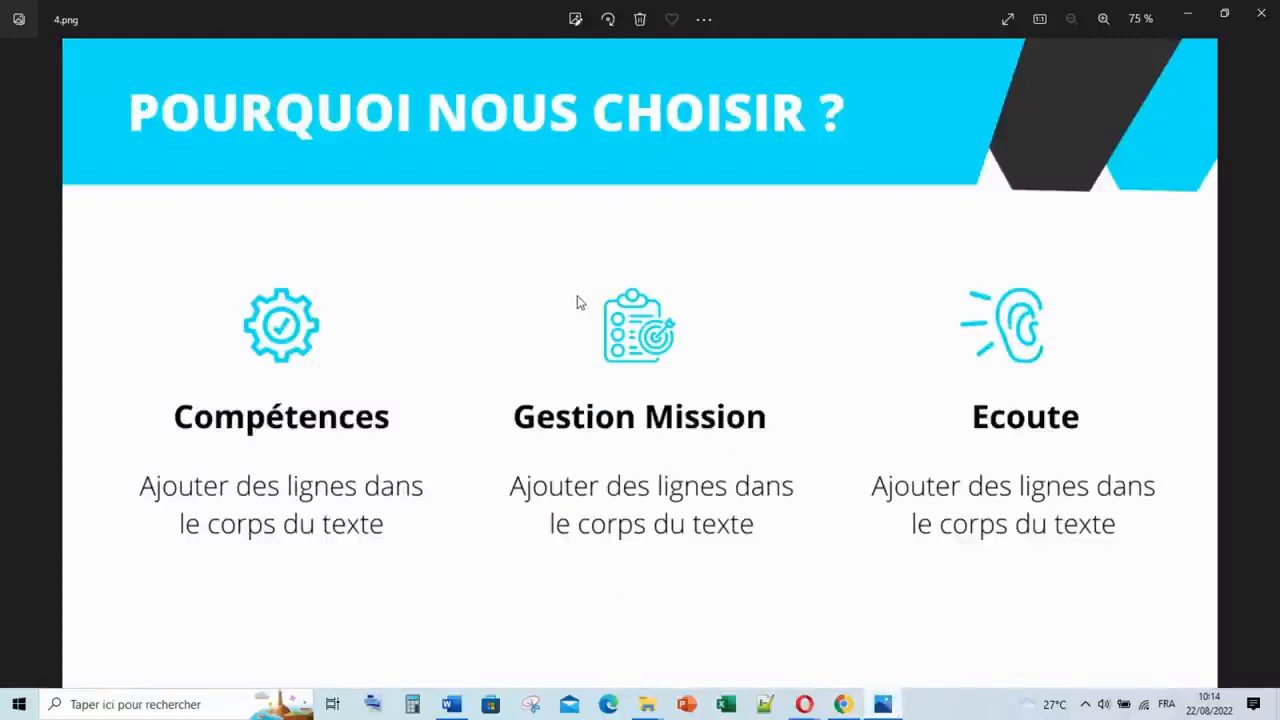
{"action": "left_click", "coordinate": [843, 705]}
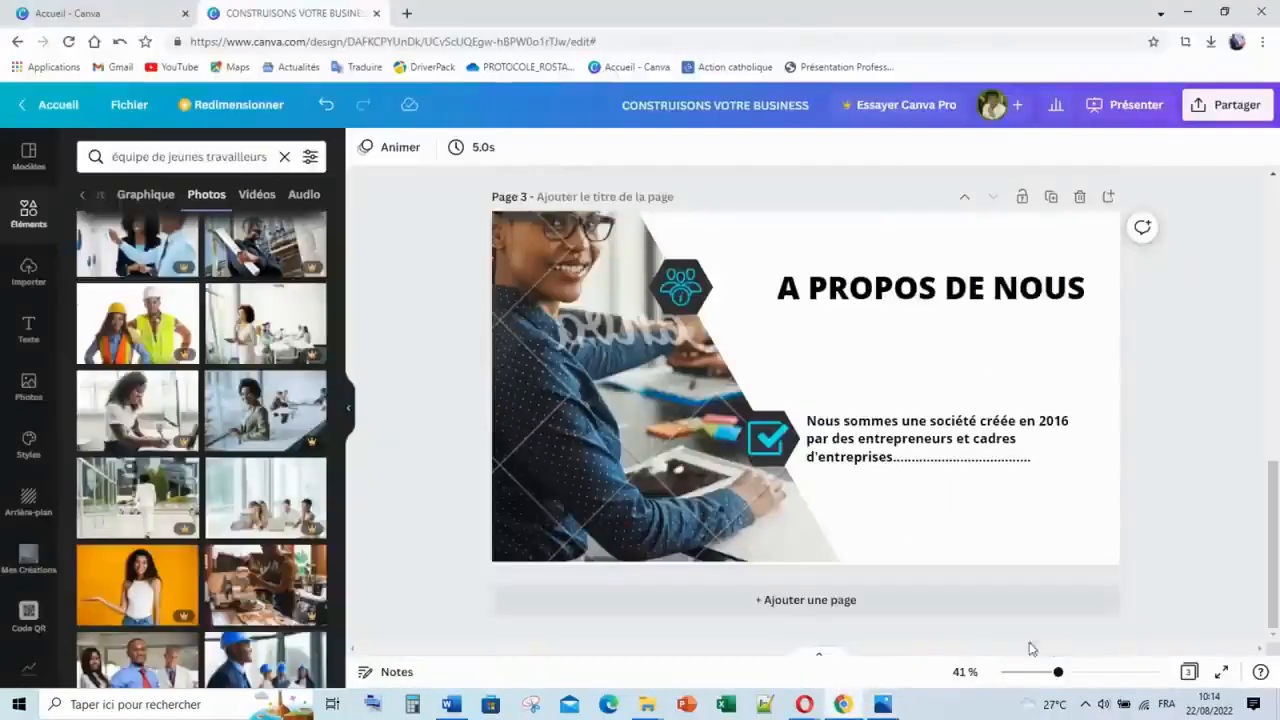
Collapse the side panel, then duplicate the SOMMAIRE page and place the copy after the A PROPOS DE NOUS page.
{"action": "left_click", "coordinate": [341, 408]}
{"action": "left_click", "coordinate": [342, 422]}
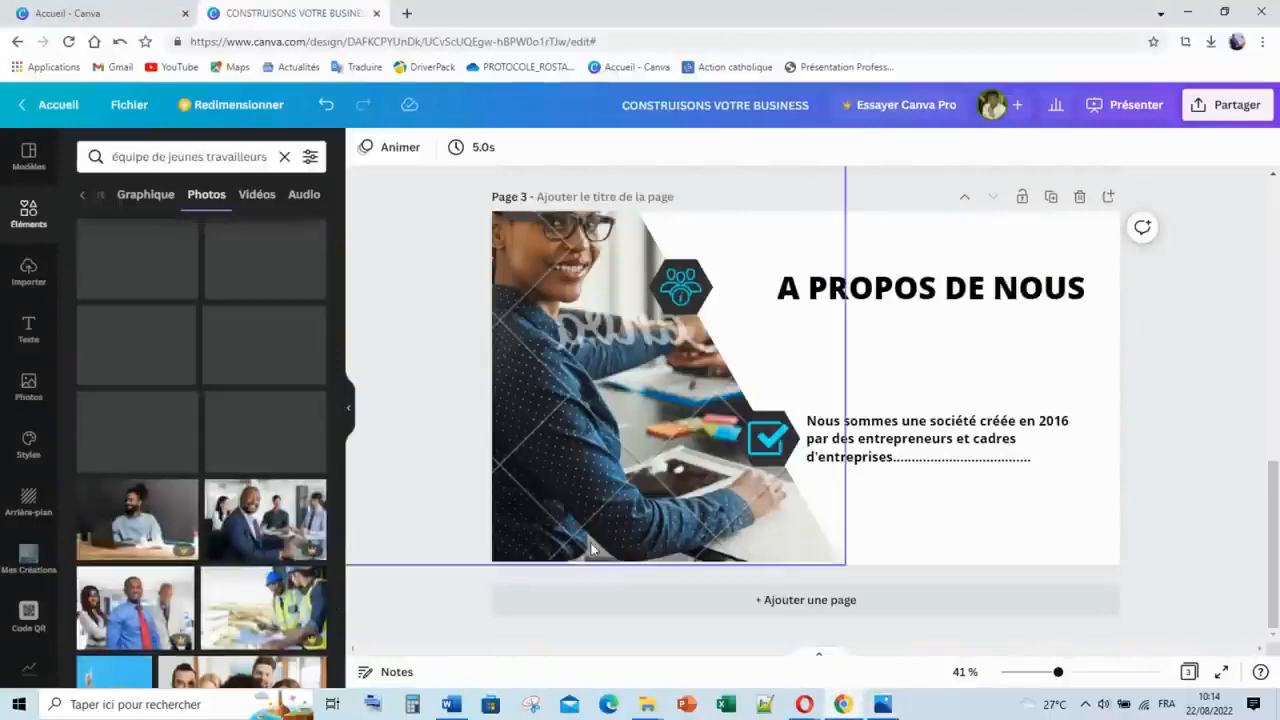
{"action": "left_click", "coordinate": [341, 408]}
{"action": "left_click", "coordinate": [350, 418]}
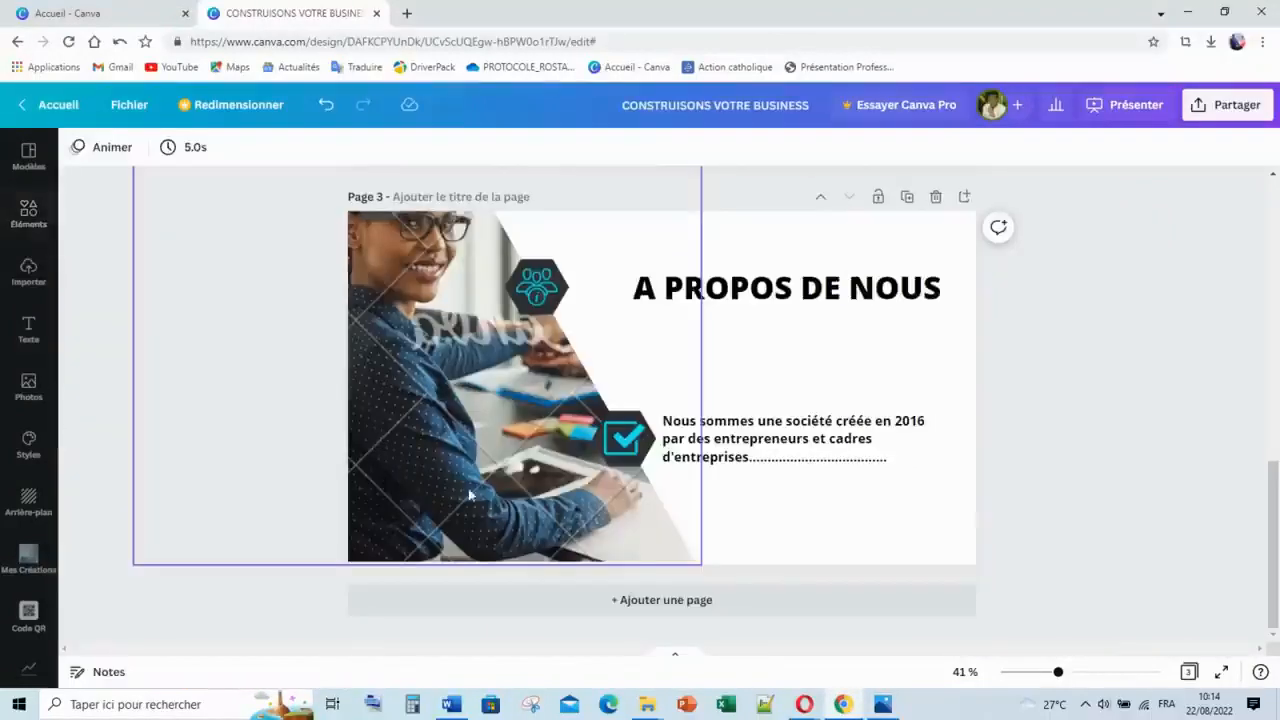
{"action": "left_click", "coordinate": [1189, 672]}
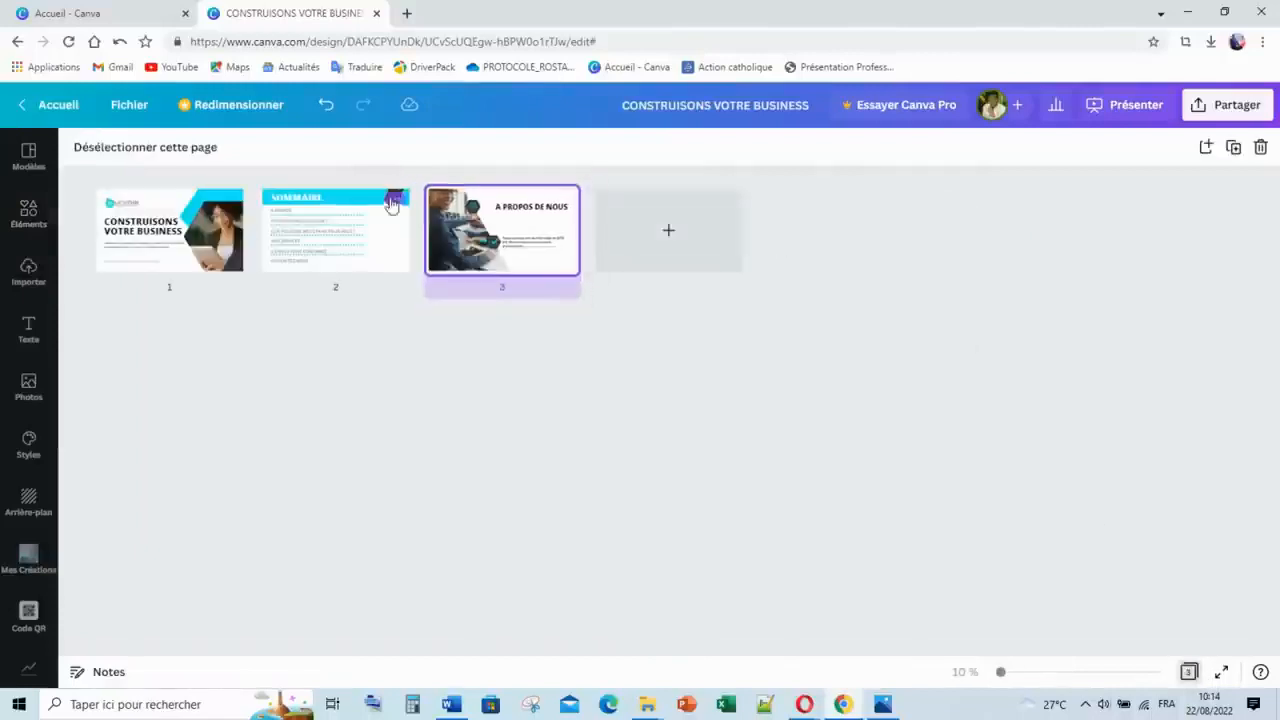
{"action": "left_click", "coordinate": [397, 201]}
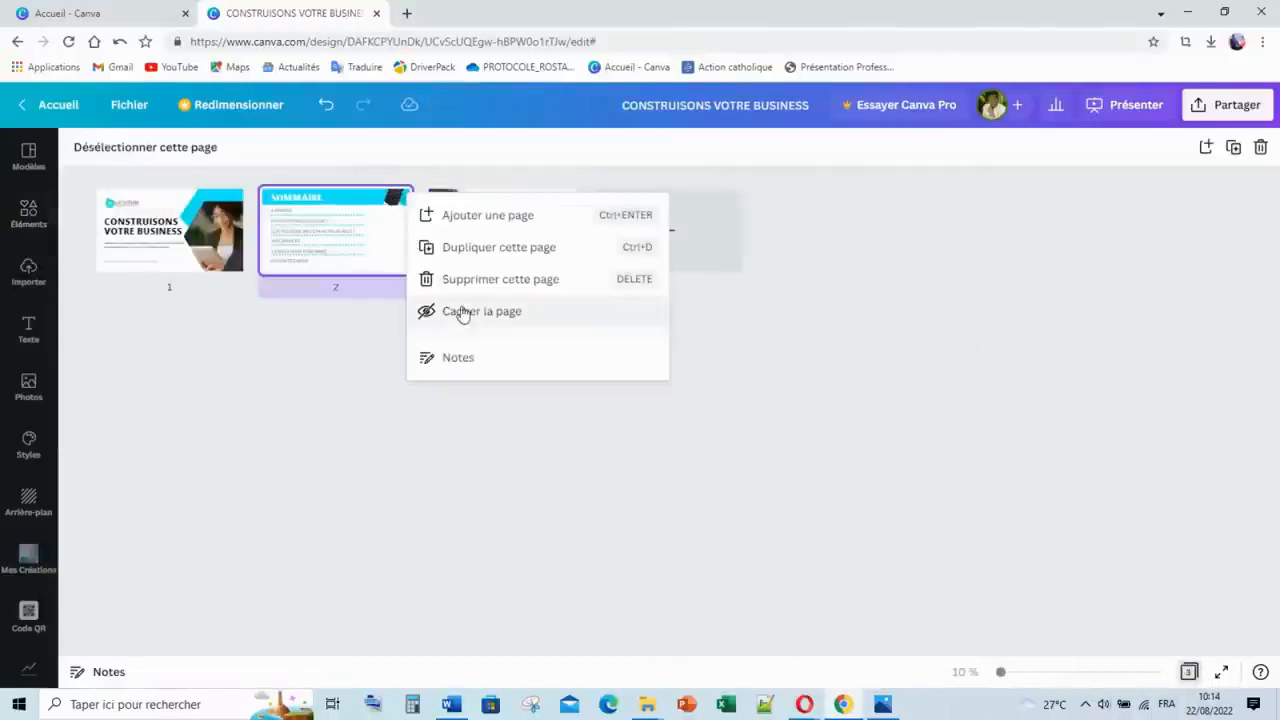
{"action": "left_click", "coordinate": [482, 249]}
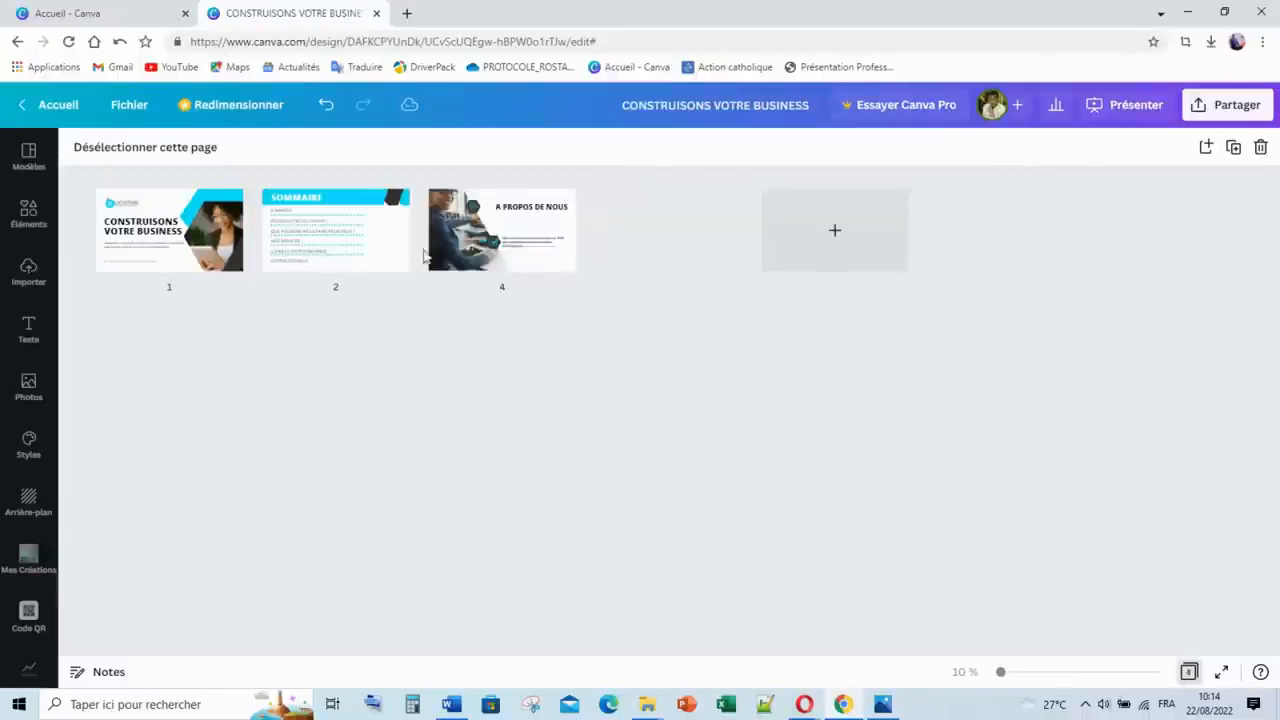
{"action": "left_click_drag", "start_coordinate": [465, 231], "coordinate": [703, 264]}
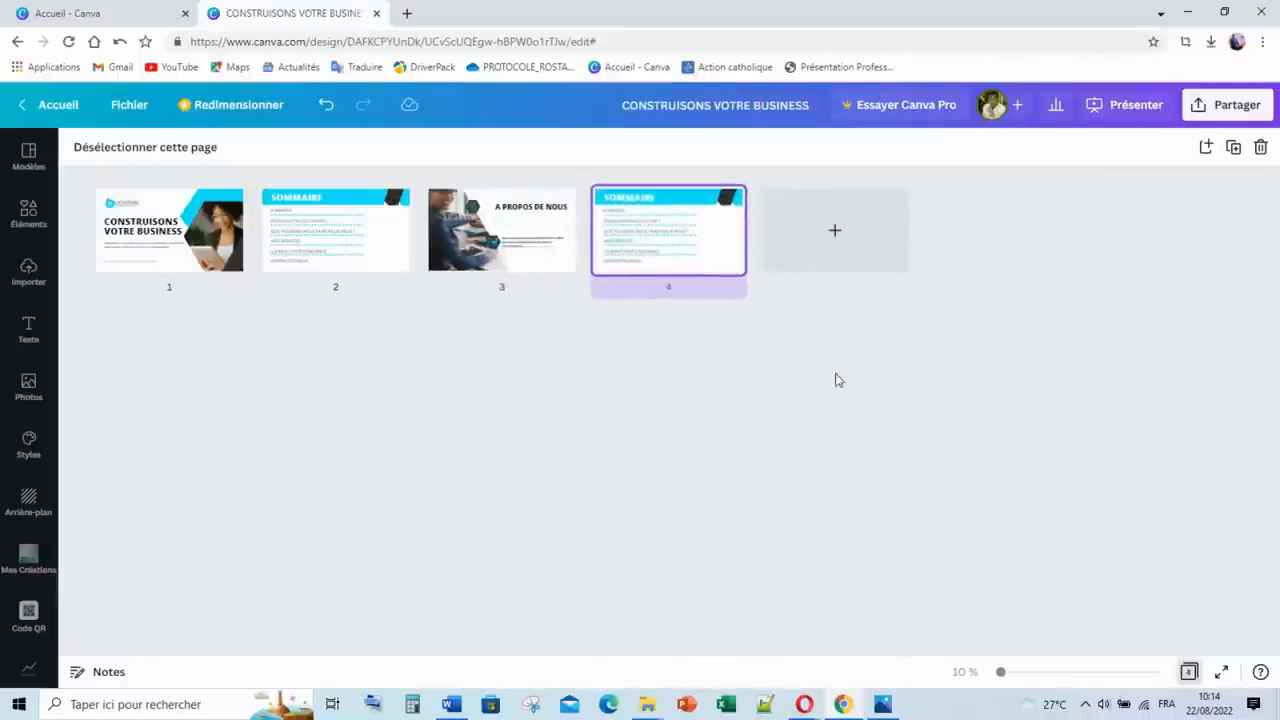
{"action": "left_click", "coordinate": [1188, 672]}
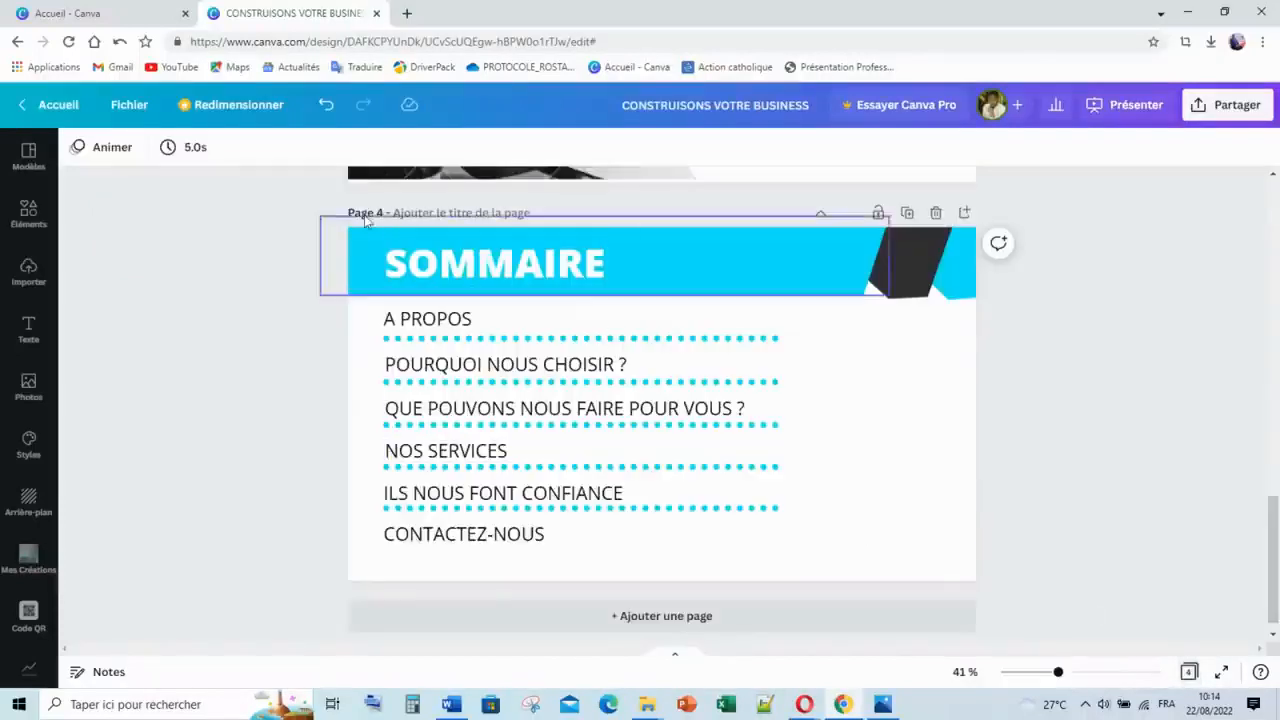
Widen the SOMMAIRE heading's text box on page 4 almost to the dark slanted shape and check the title in reference slide 4.png.
{"action": "left_click", "coordinate": [528, 266]}
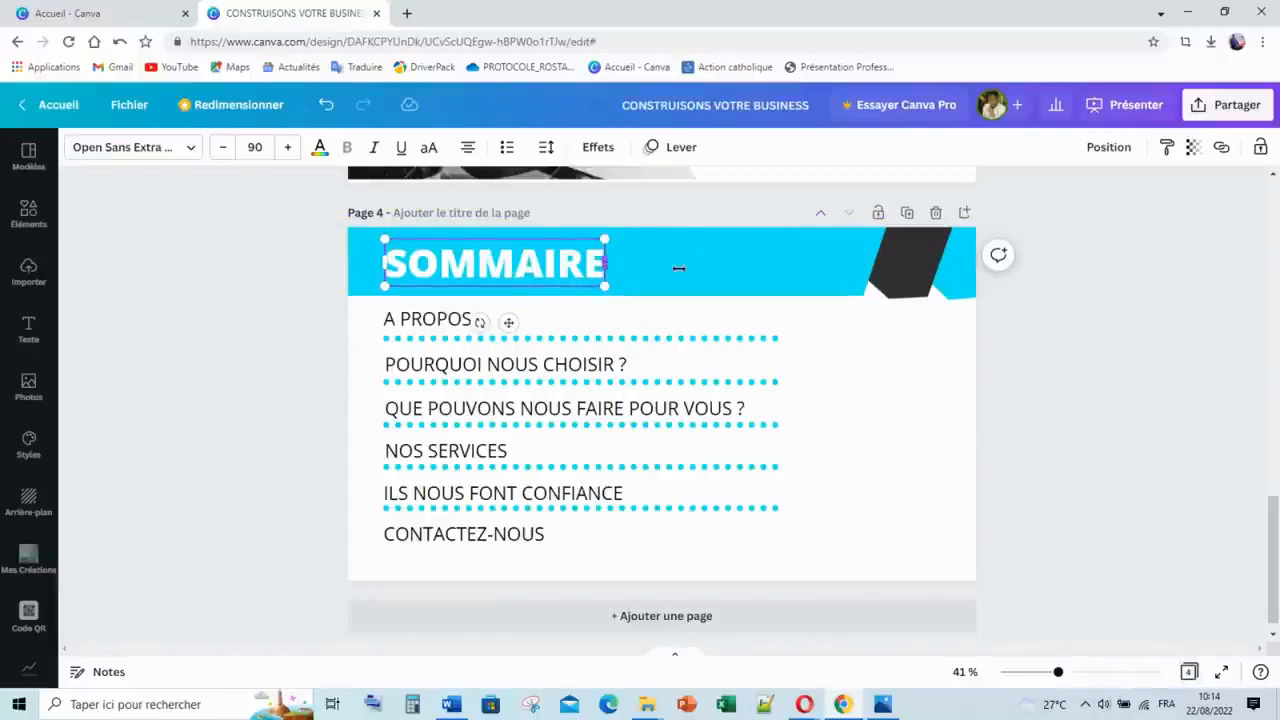
{"action": "left_click_drag", "start_coordinate": [678, 268], "coordinate": [854, 262]}
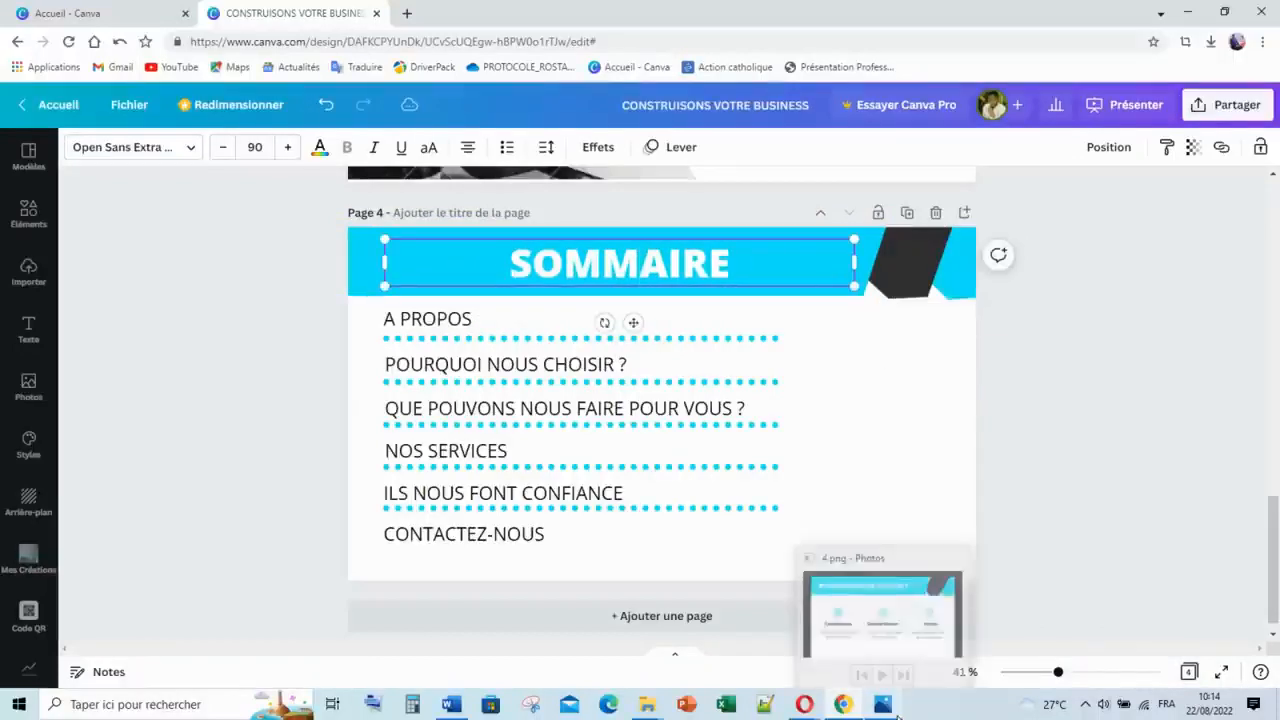
{"action": "left_click", "coordinate": [897, 716]}
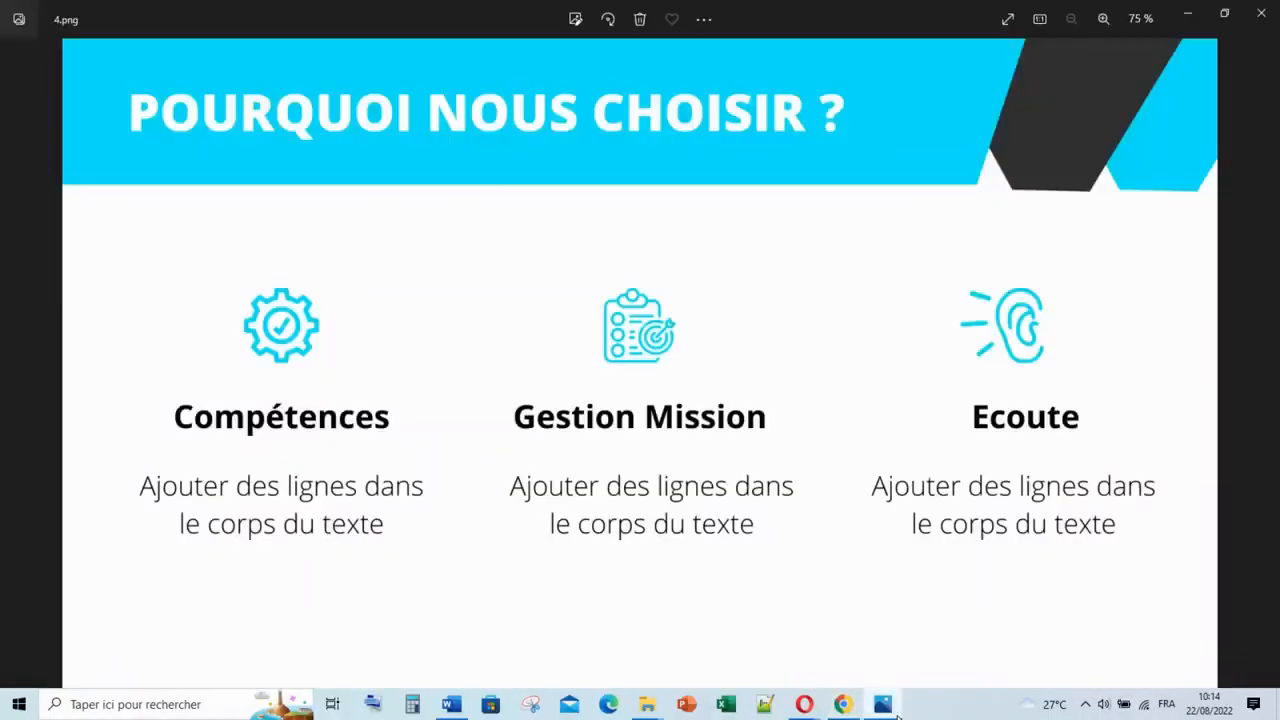
{"action": "left_click", "coordinate": [897, 716]}
Replace the page 4 heading with "POURQUOI NOUS CHOISIR ?".
{"action": "double_click", "coordinate": [558, 270]}
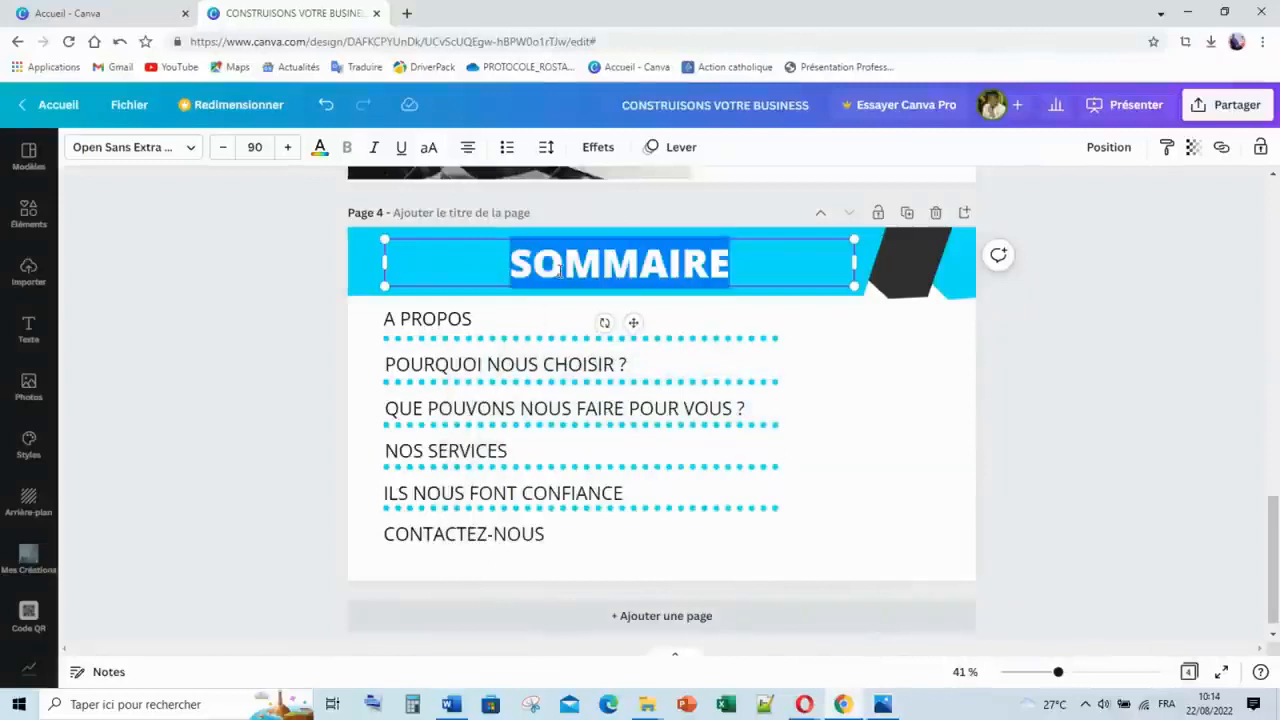
{"action": "type", "text": "p"}
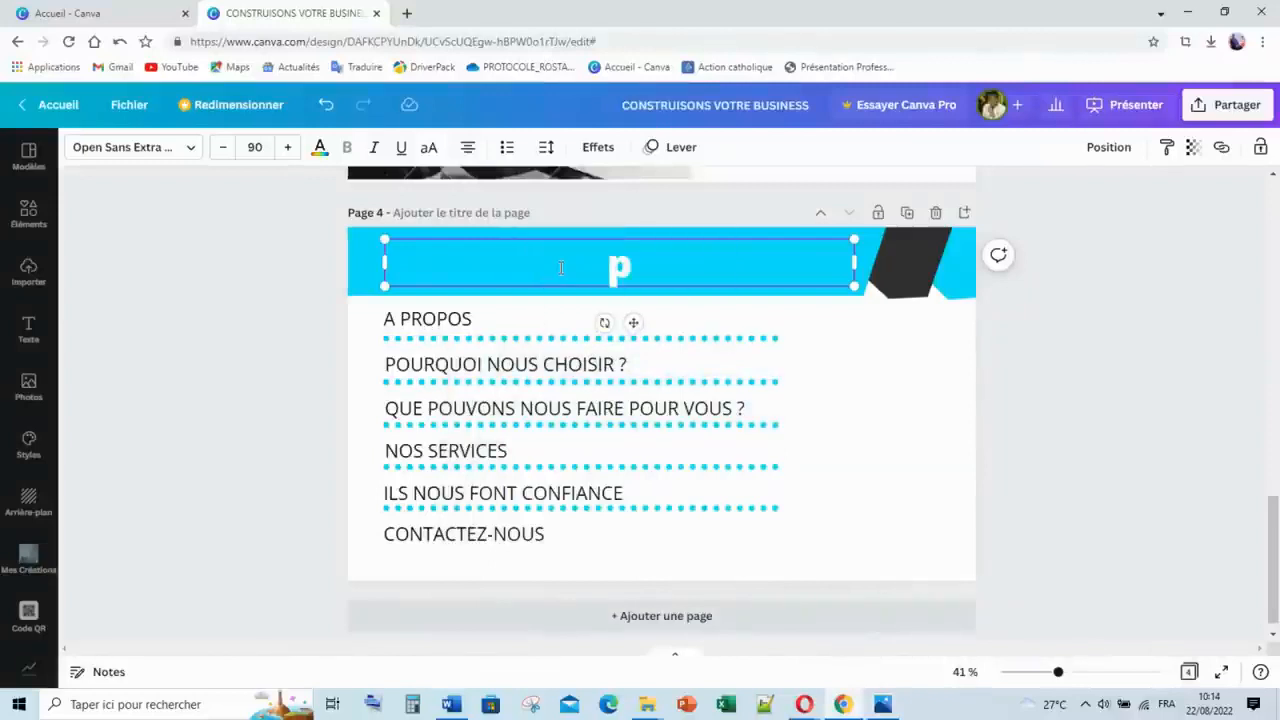
{"action": "type", "text": "pours"}
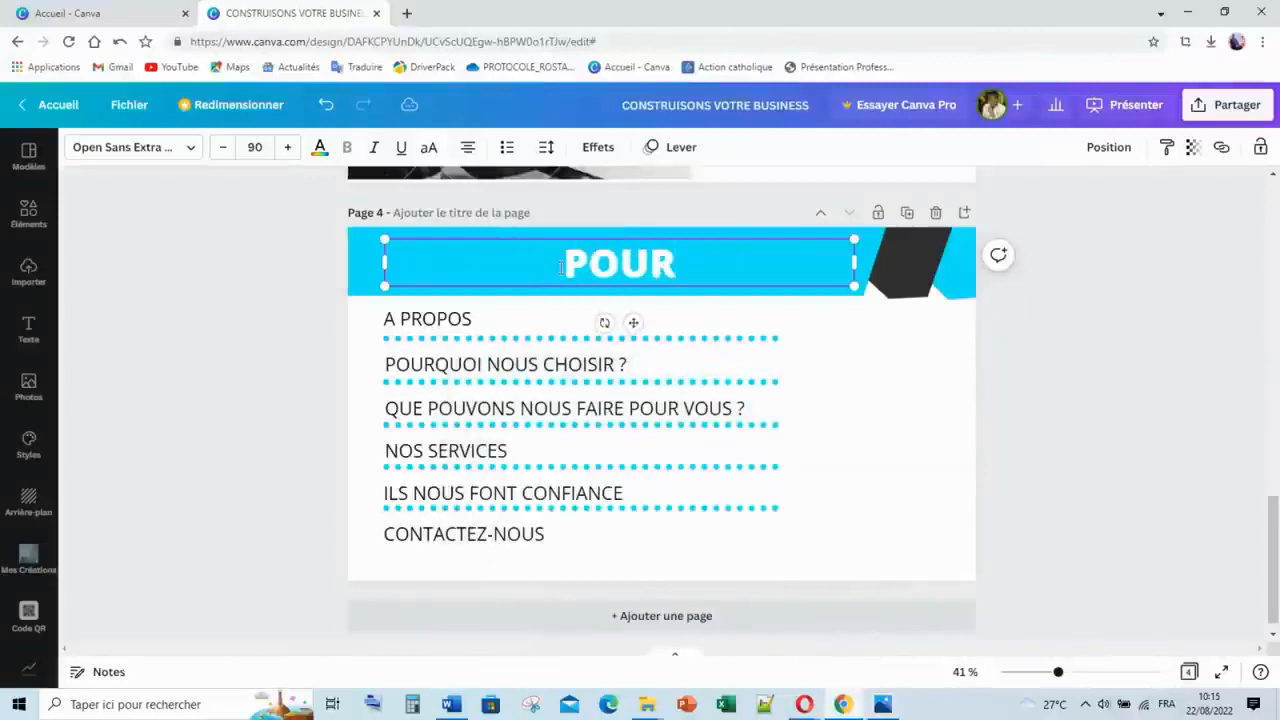
{"action": "key", "text": "BackSpace"}
{"action": "type", "text": "quoi"}
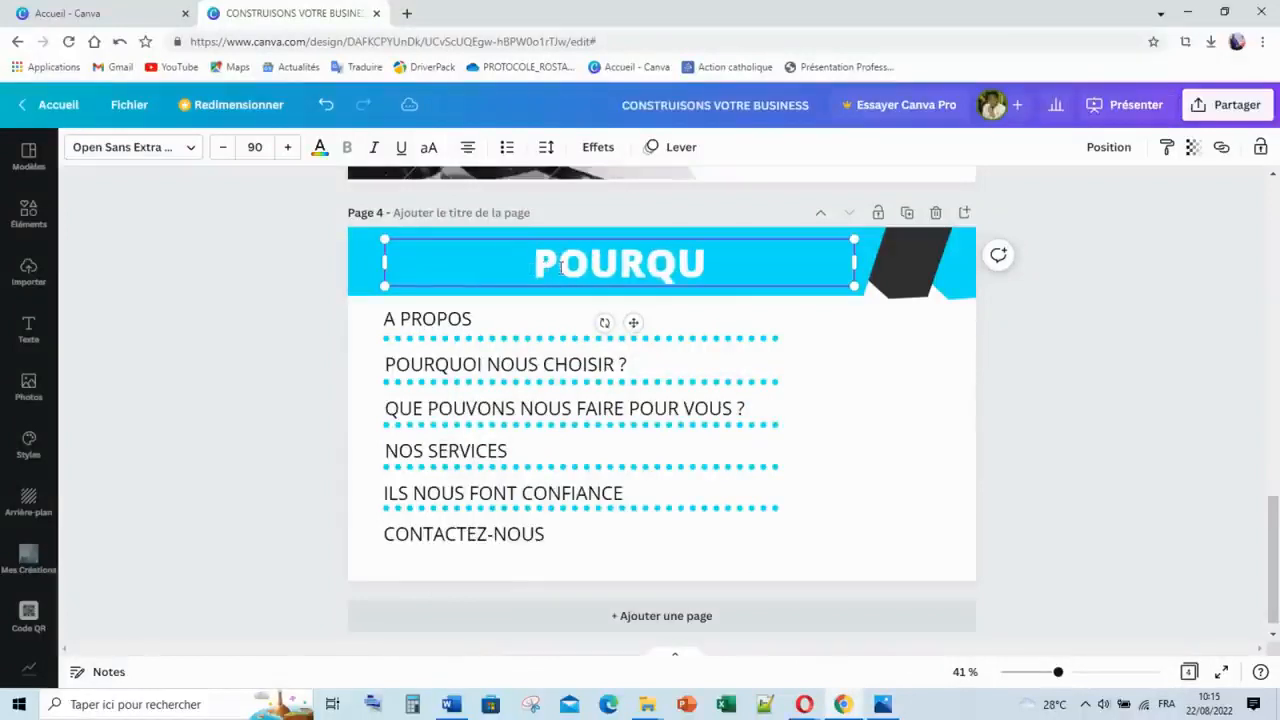
{"action": "type", "text": " nous"}
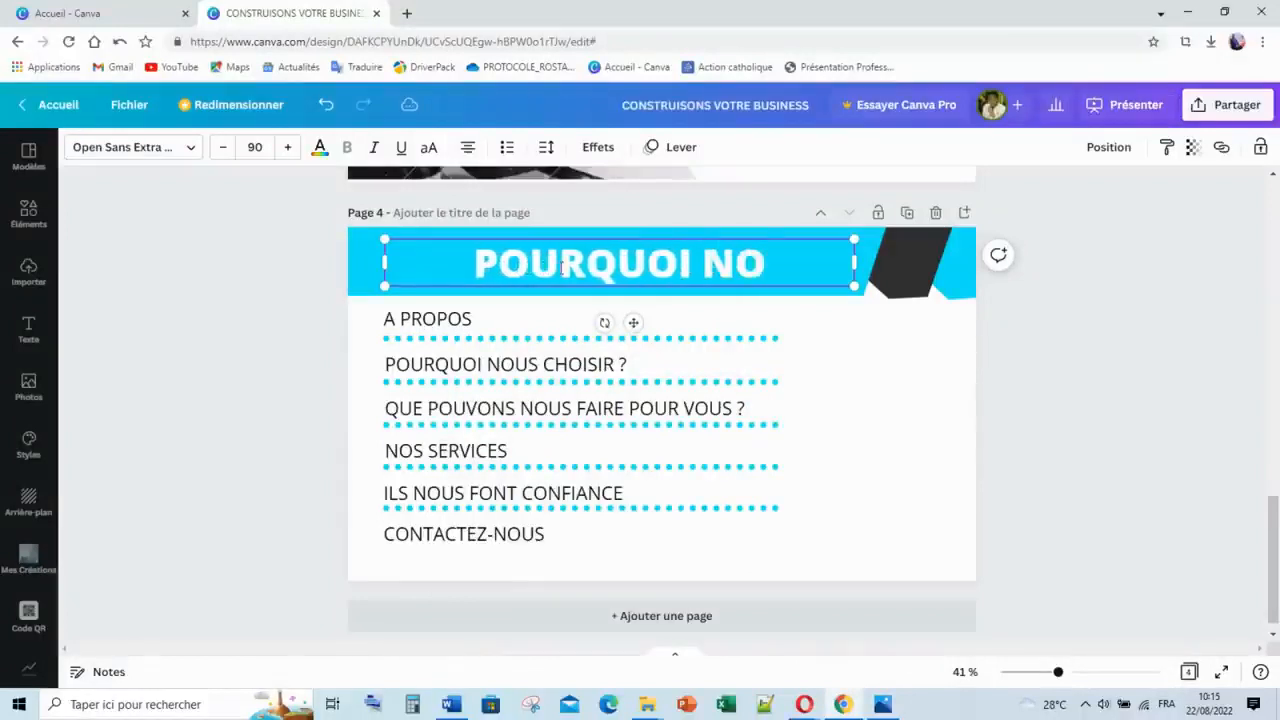
{"action": "type", "text": " choisir"}
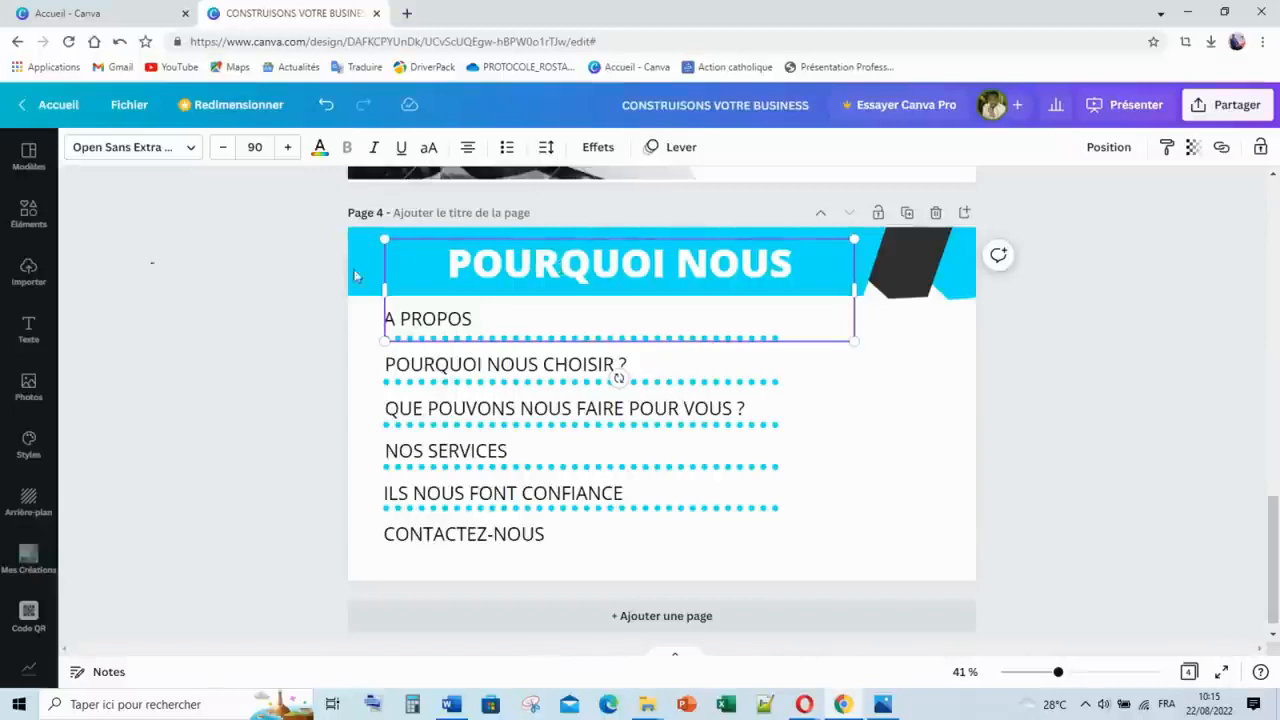
Set the page 4 heading's font size to 62 and align its text left.
{"action": "left_click", "coordinate": [256, 148]}
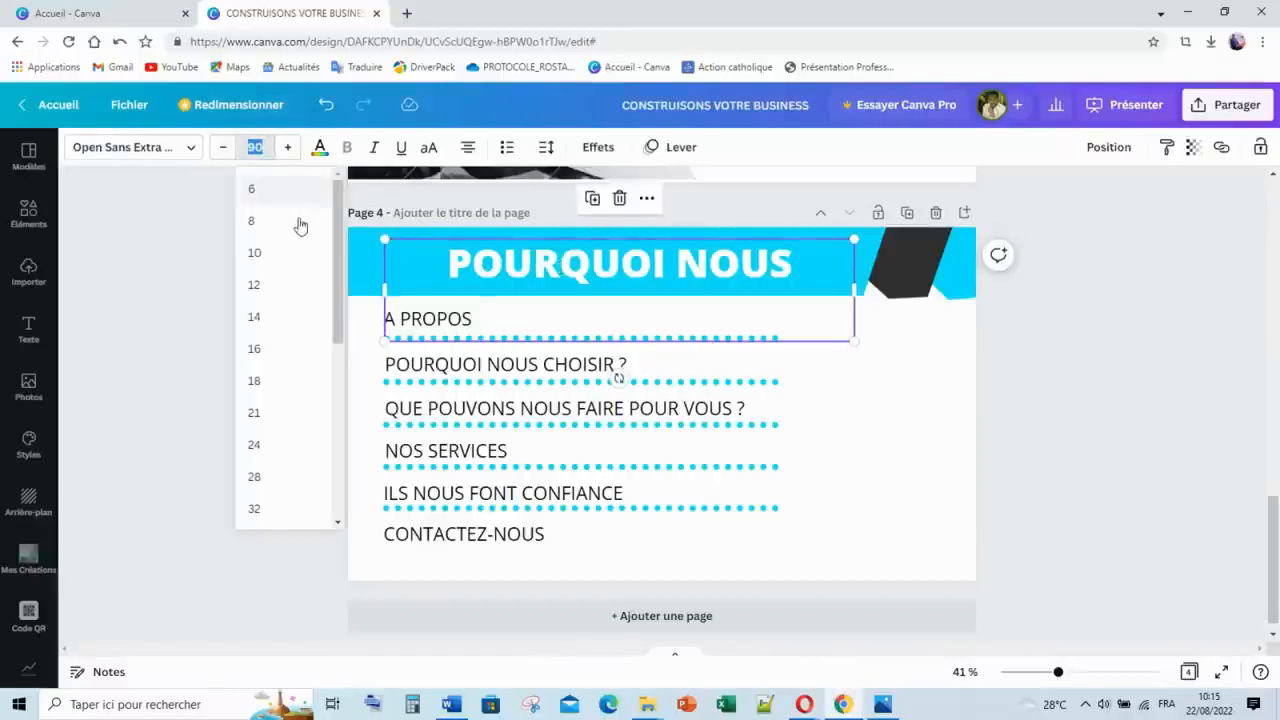
{"action": "scroll", "coordinate": [271, 459], "scroll_direction": "down", "scroll_amount": 3}
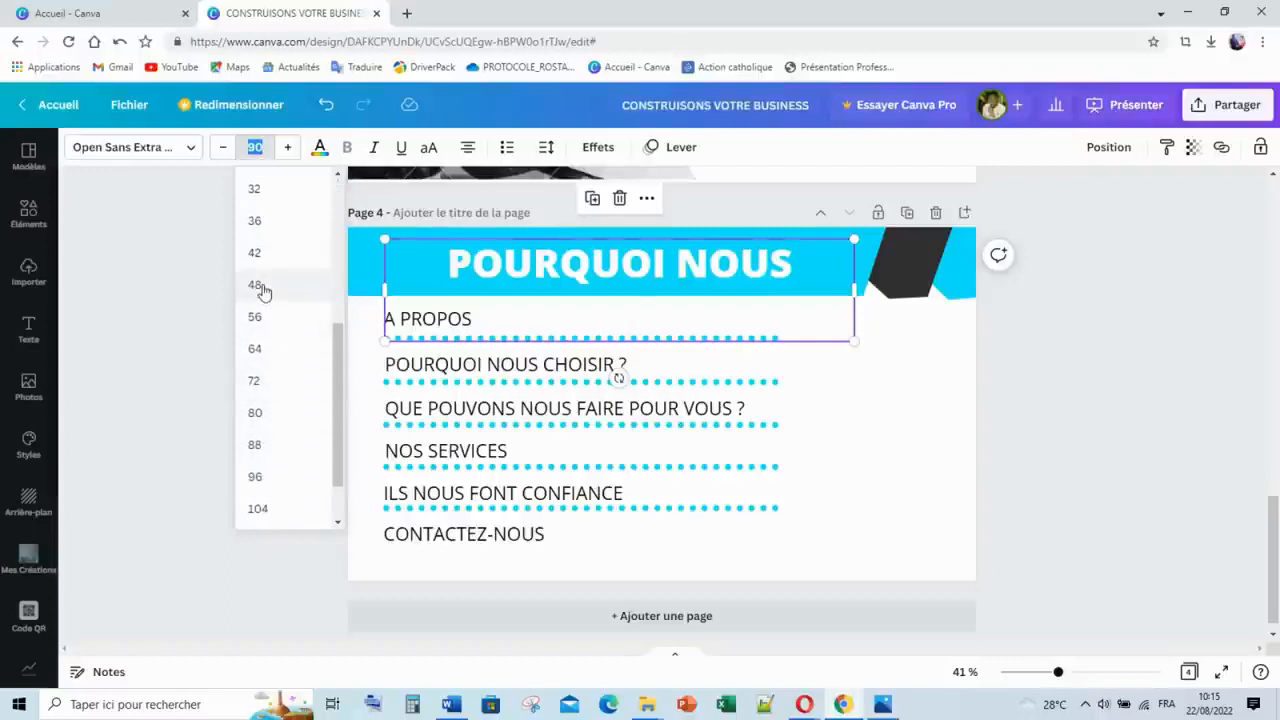
{"action": "left_click", "coordinate": [257, 286]}
{"action": "left_click", "coordinate": [288, 147]}
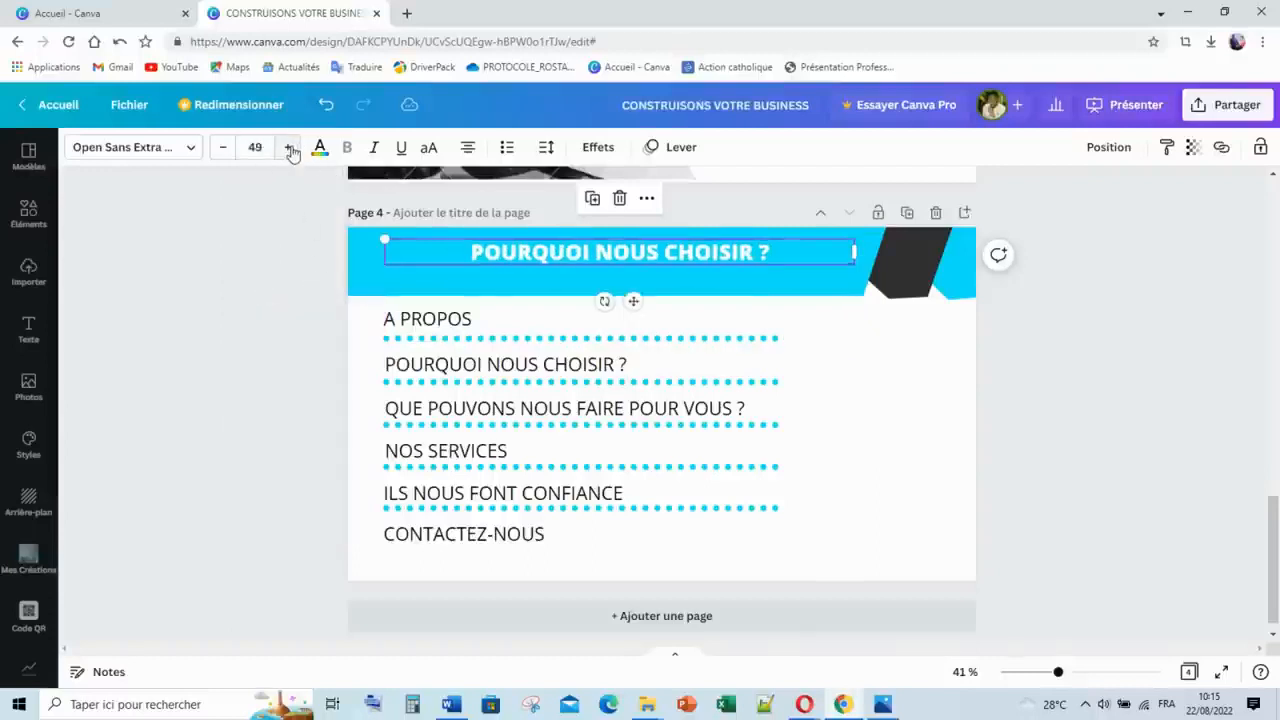
{"action": "left_click", "coordinate": [288, 147]}
{"action": "left_click", "coordinate": [288, 147]}
{"action": "left_click", "coordinate": [289, 148]}
{"action": "left_click", "coordinate": [288, 147]}
{"action": "left_click", "coordinate": [288, 147]}
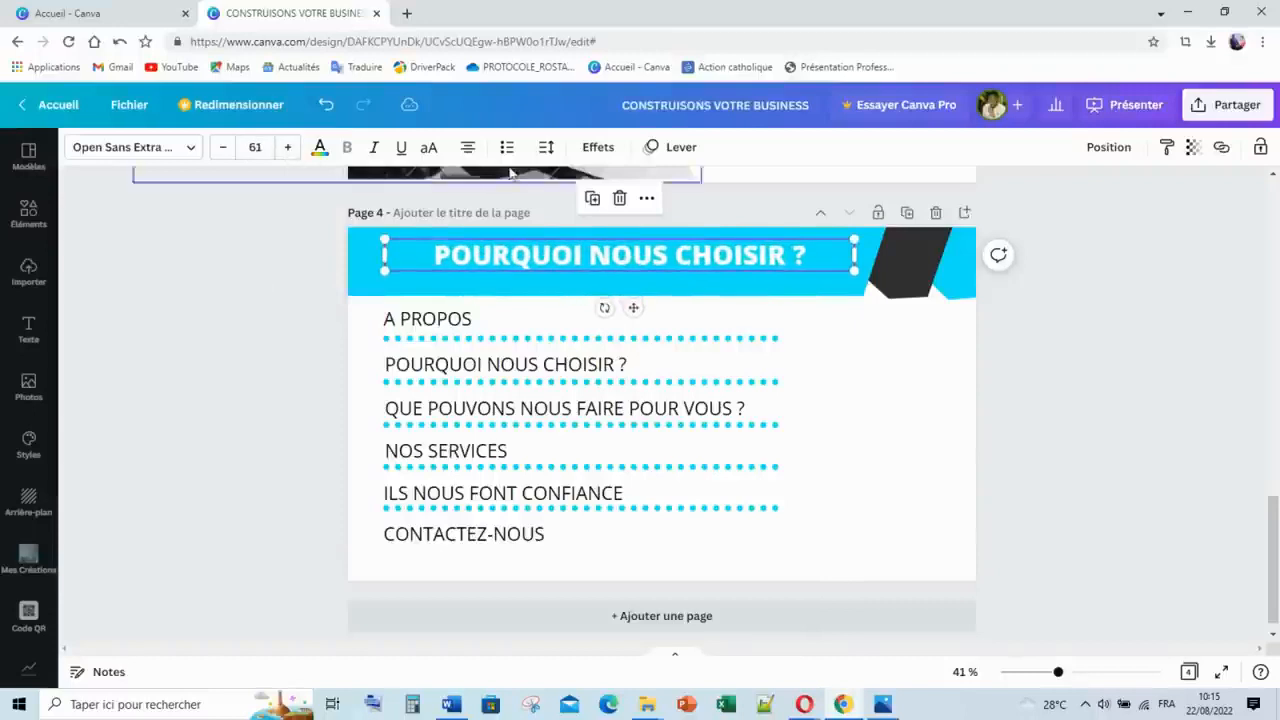
{"action": "left_click", "coordinate": [467, 150]}
Set the page 4 heading's font size to 70 and move it slightly down within the blue band.
{"action": "left_click", "coordinate": [288, 147]}
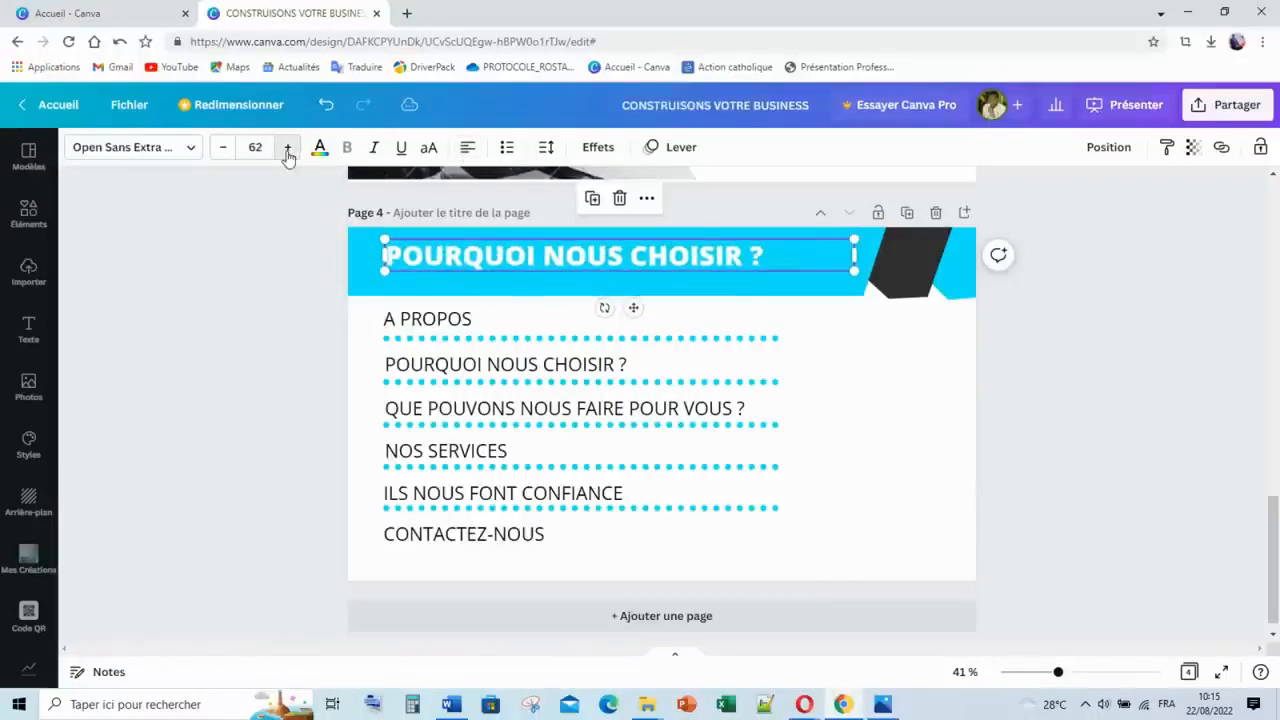
{"action": "left_click", "coordinate": [288, 147]}
{"action": "left_click", "coordinate": [288, 147]}
{"action": "left_click", "coordinate": [288, 147]}
{"action": "left_click", "coordinate": [288, 147]}
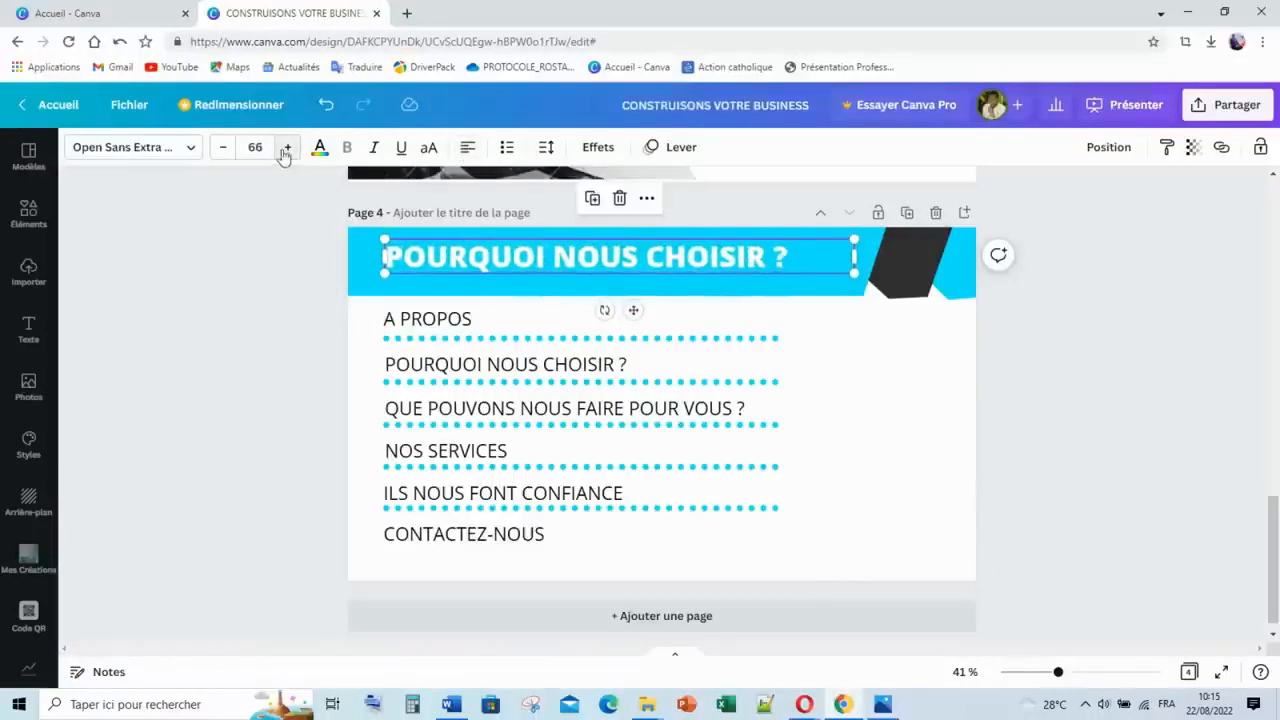
{"action": "left_click", "coordinate": [224, 150]}
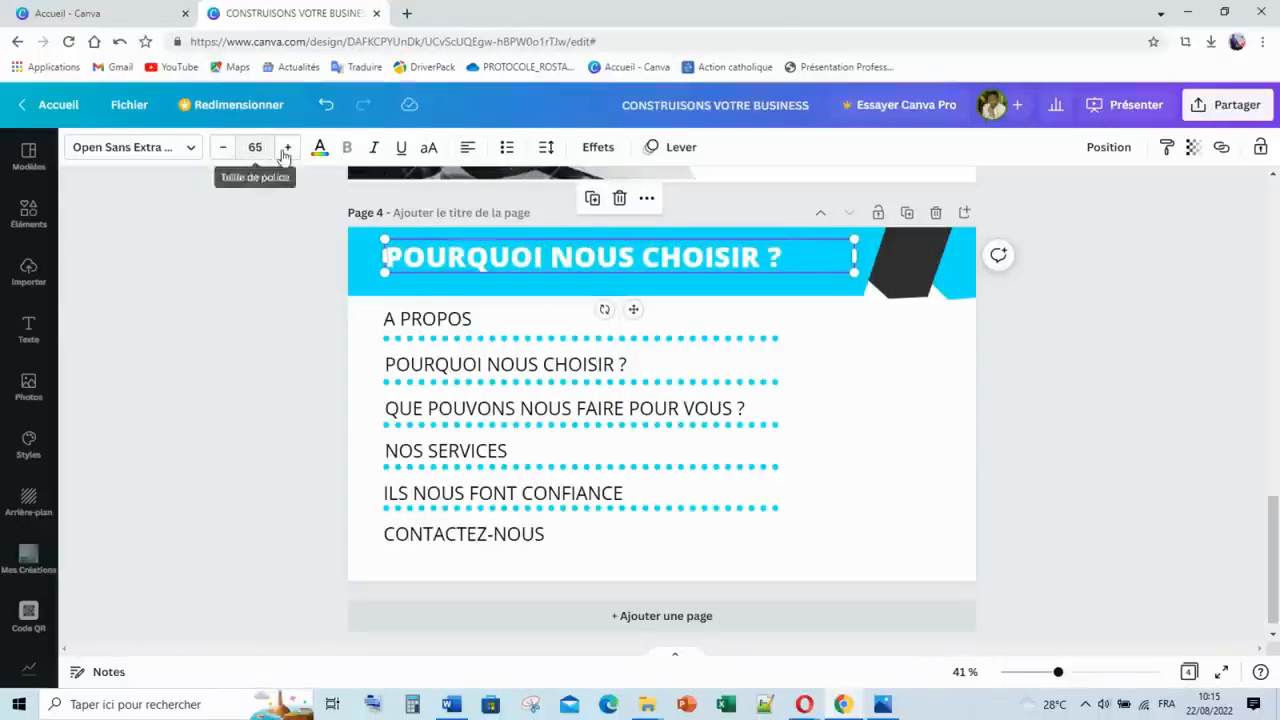
{"action": "left_click", "coordinate": [284, 151]}
{"action": "left_click", "coordinate": [285, 149]}
{"action": "left_click", "coordinate": [285, 149]}
{"action": "left_click", "coordinate": [285, 149]}
{"action": "left_click", "coordinate": [285, 149]}
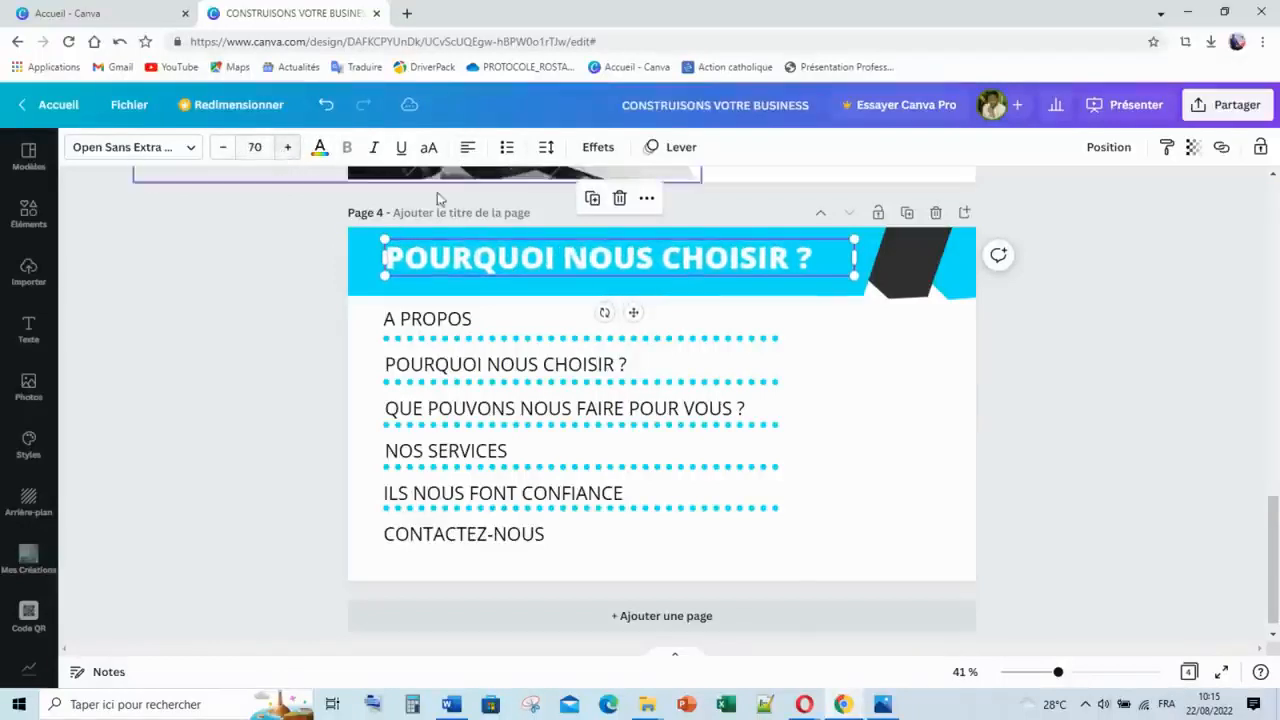
{"action": "left_click", "coordinate": [800, 296]}
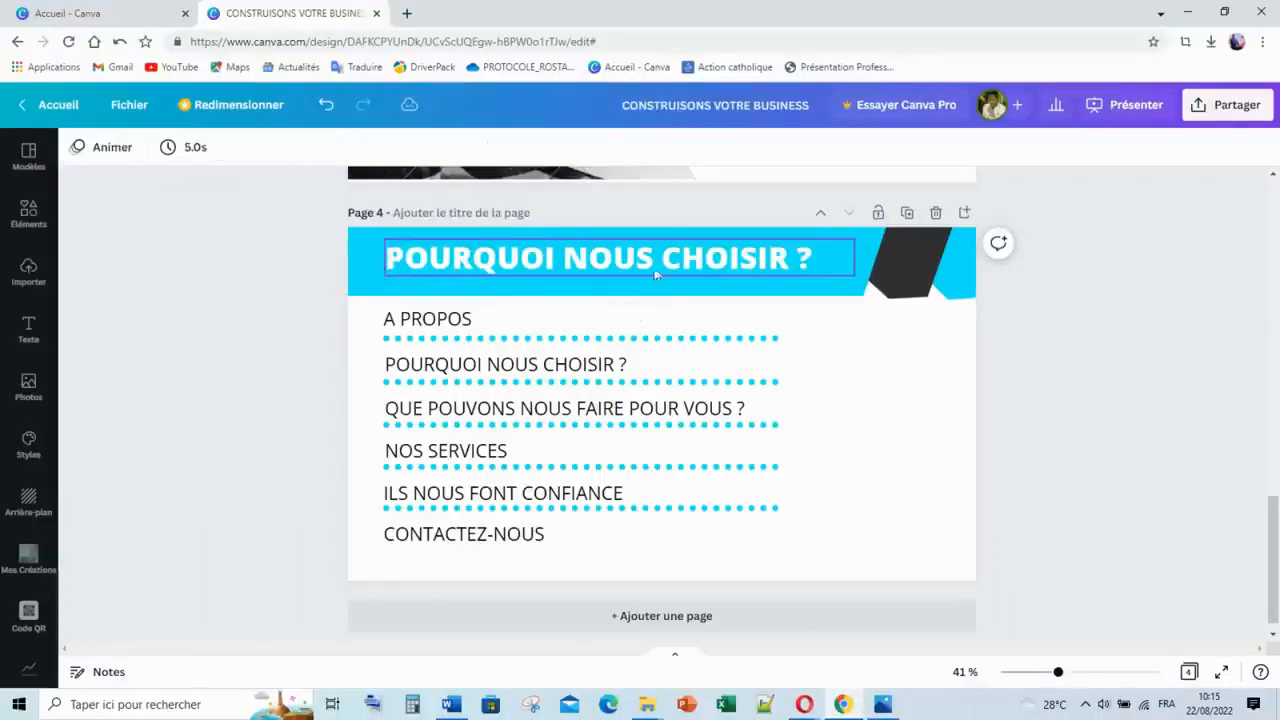
{"action": "left_click_drag", "start_coordinate": [548, 254], "coordinate": [545, 263]}
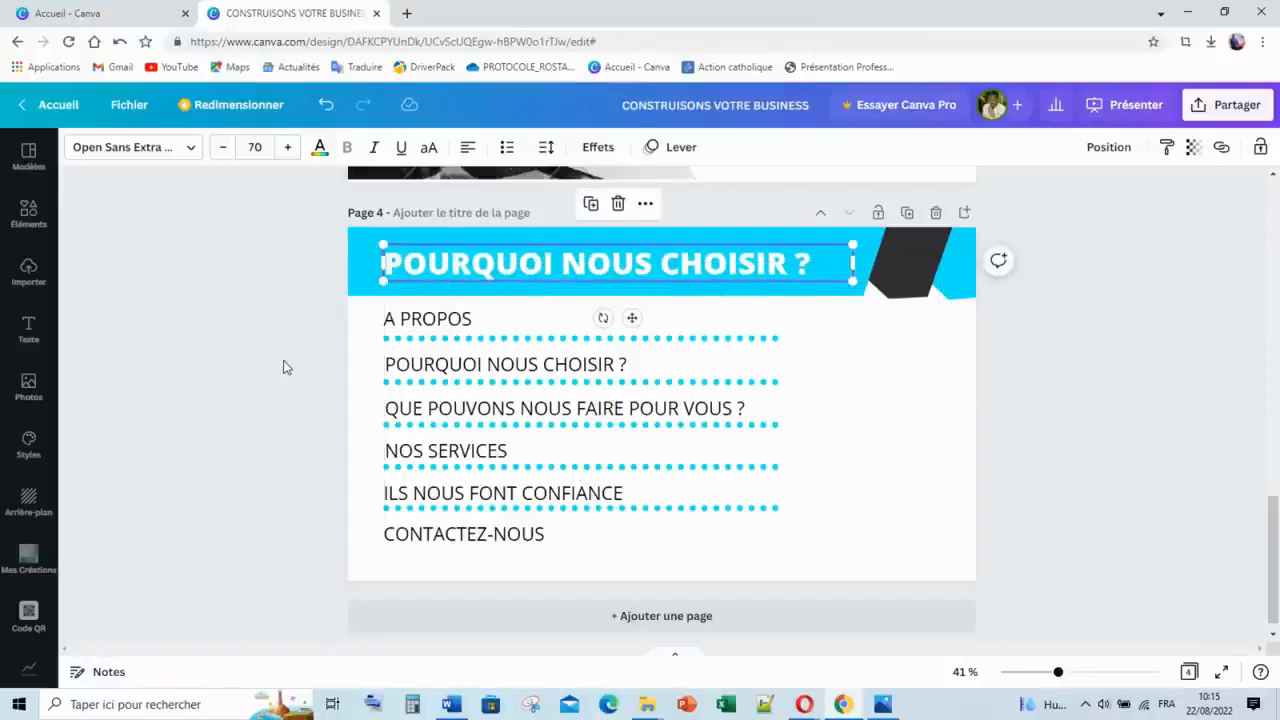
{"action": "left_click", "coordinate": [288, 367]}
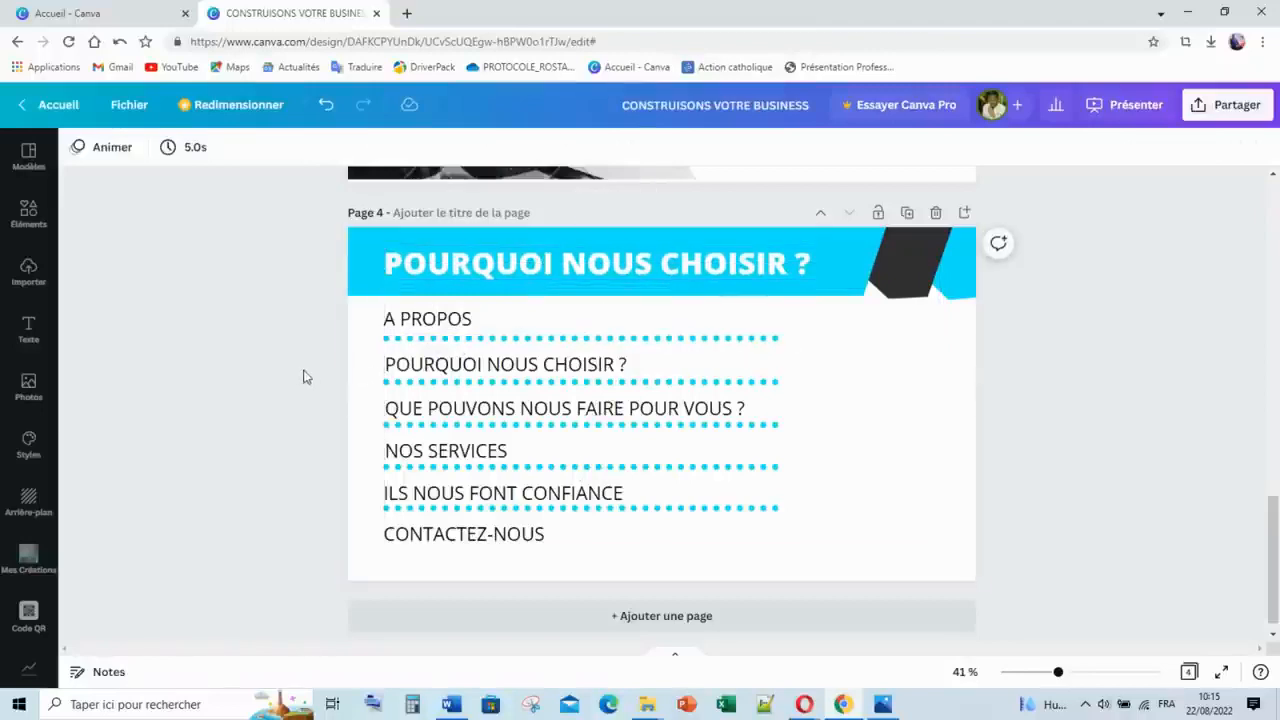
After checking reference slide 4.png, delete page 4's dotted lines and list entries except A PROPOS, and move that text into the page's lower area.
{"action": "left_click", "coordinate": [882, 704]}
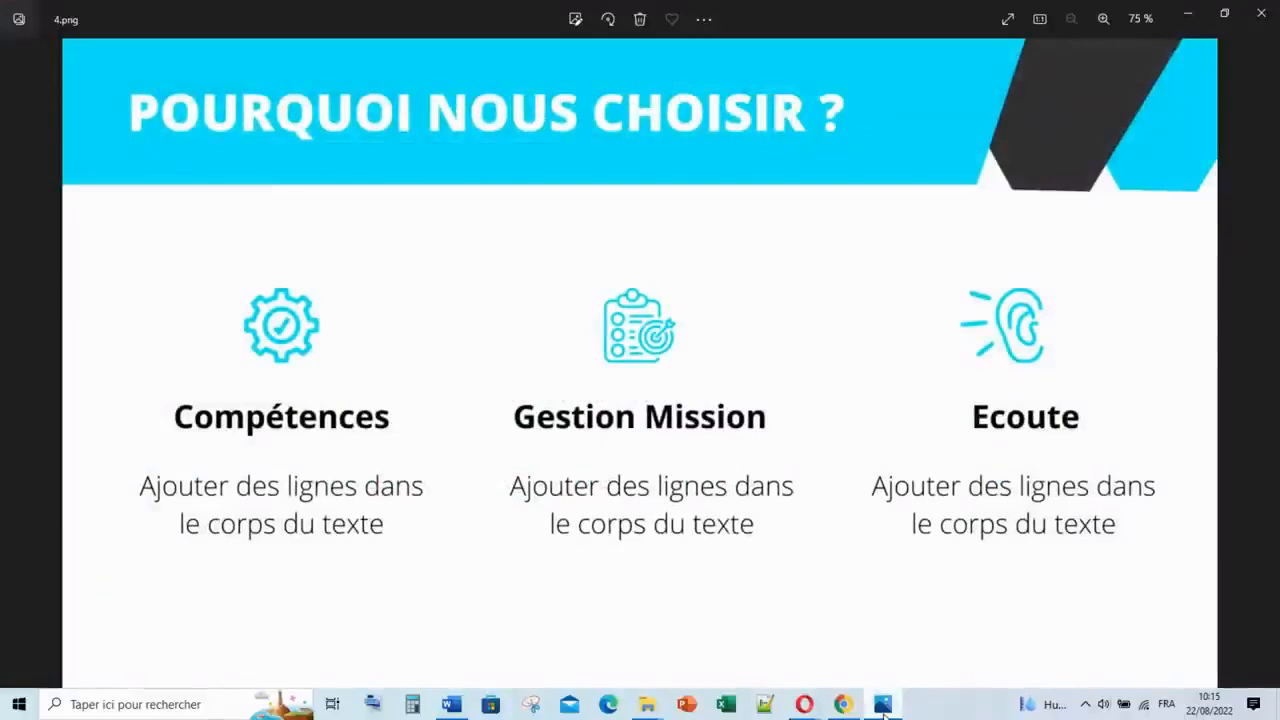
{"action": "left_click", "coordinate": [883, 708]}
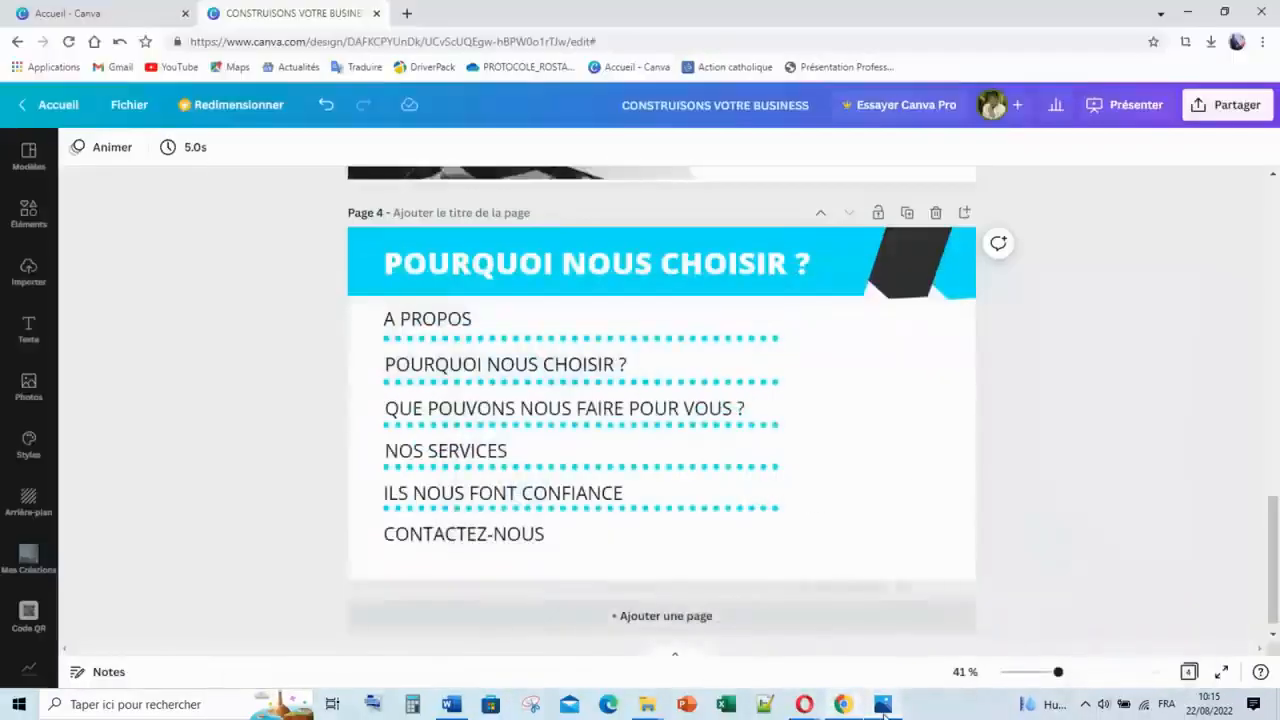
{"action": "left_click_drag", "start_coordinate": [325, 346], "coordinate": [506, 556]}
{"action": "key", "text": "Delete"}
{"action": "left_click", "coordinate": [466, 346]}
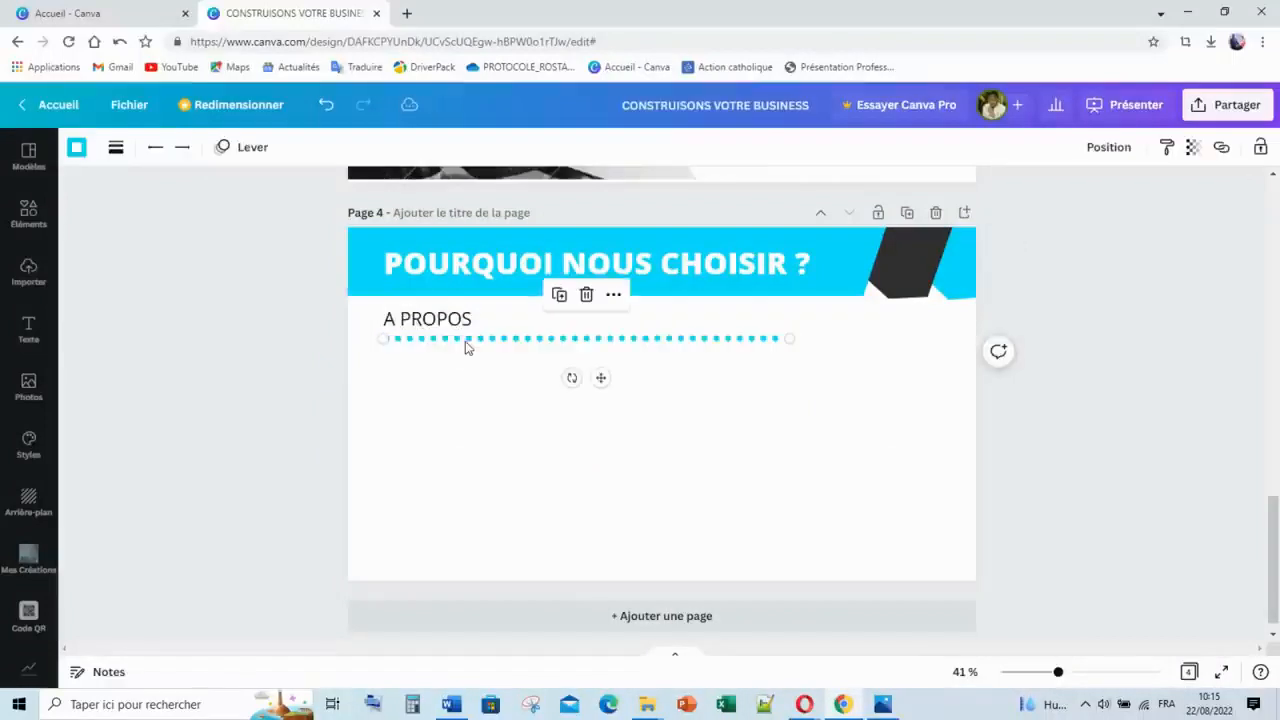
{"action": "key", "text": "Delete"}
{"action": "left_click_drag", "start_coordinate": [429, 322], "coordinate": [461, 498]}
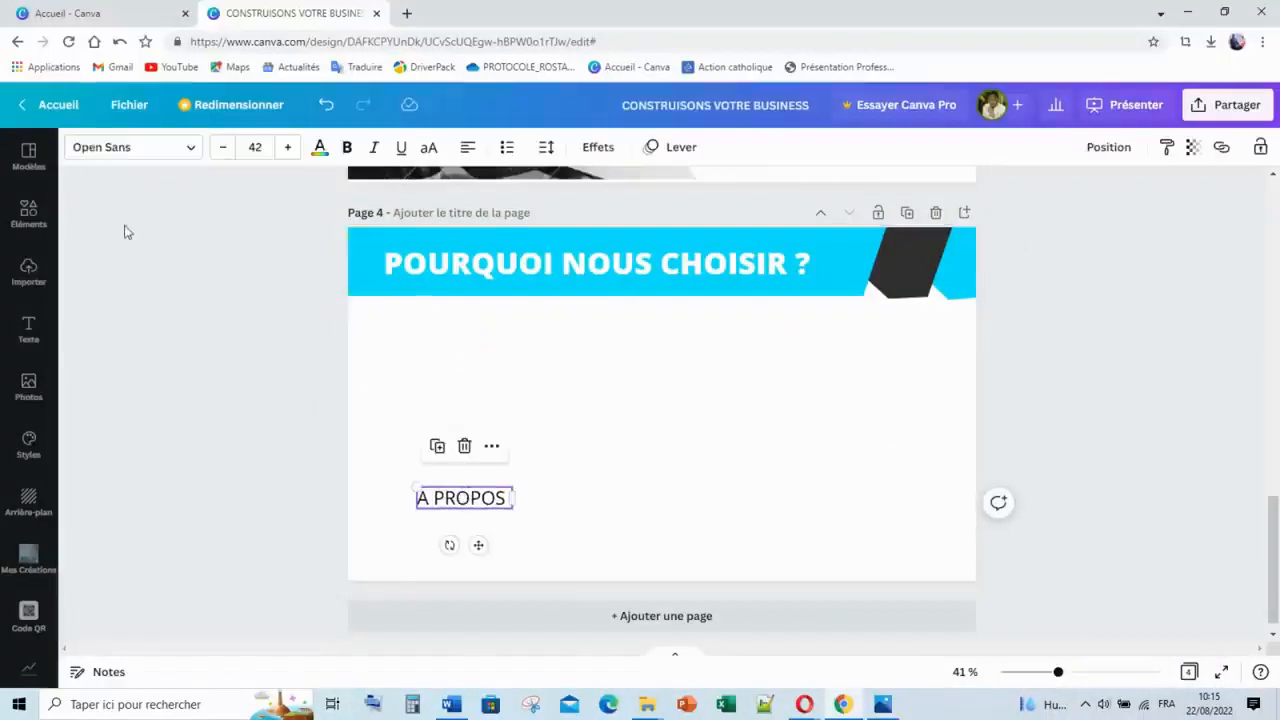
Search the graphics for "Compétences", add the gear with a check mark, and shrink it into an icon below the start of the heading.
{"action": "left_click", "coordinate": [33, 220]}
{"action": "triple_click", "coordinate": [240, 160]}
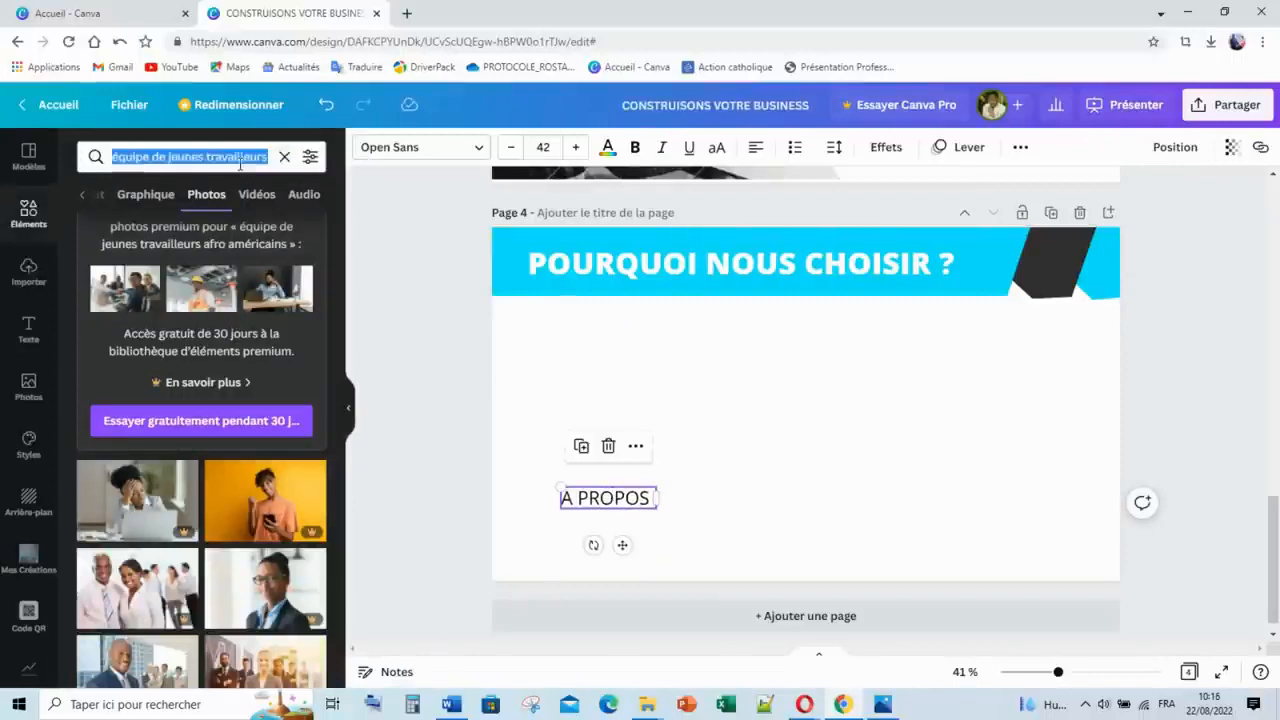
{"action": "type", "text": "Comp"}
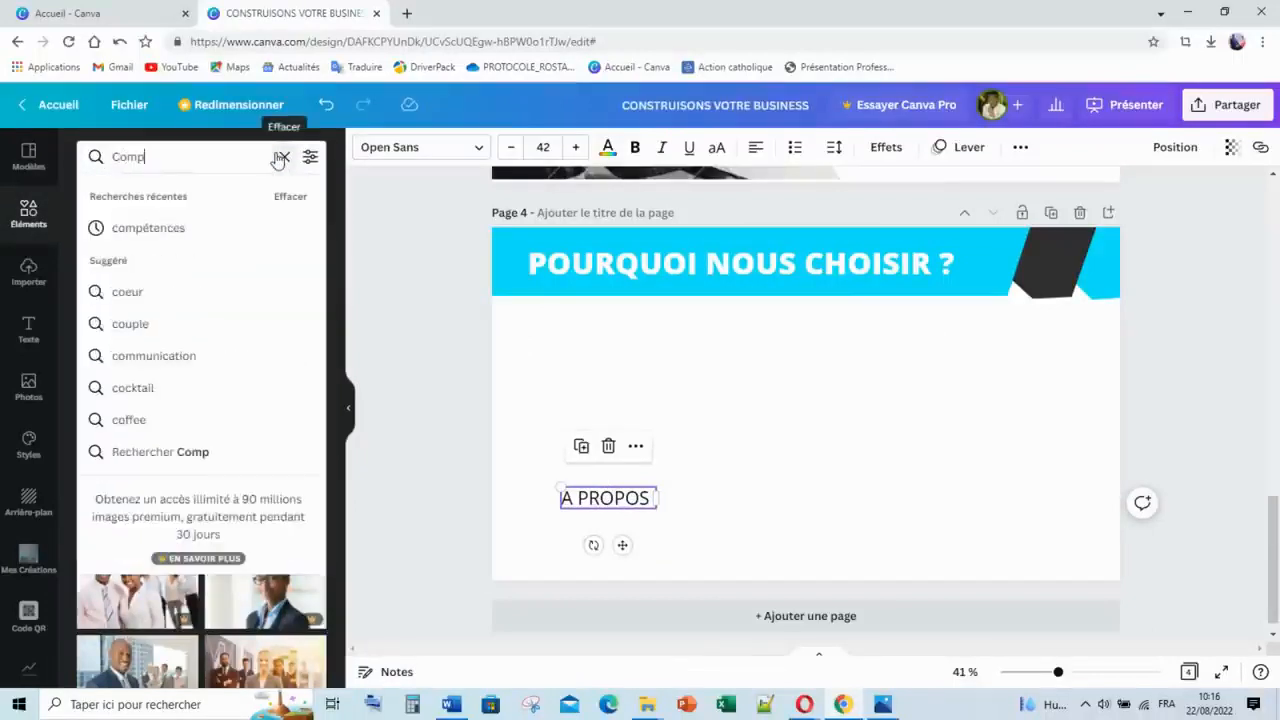
{"action": "type", "text": "étences"}
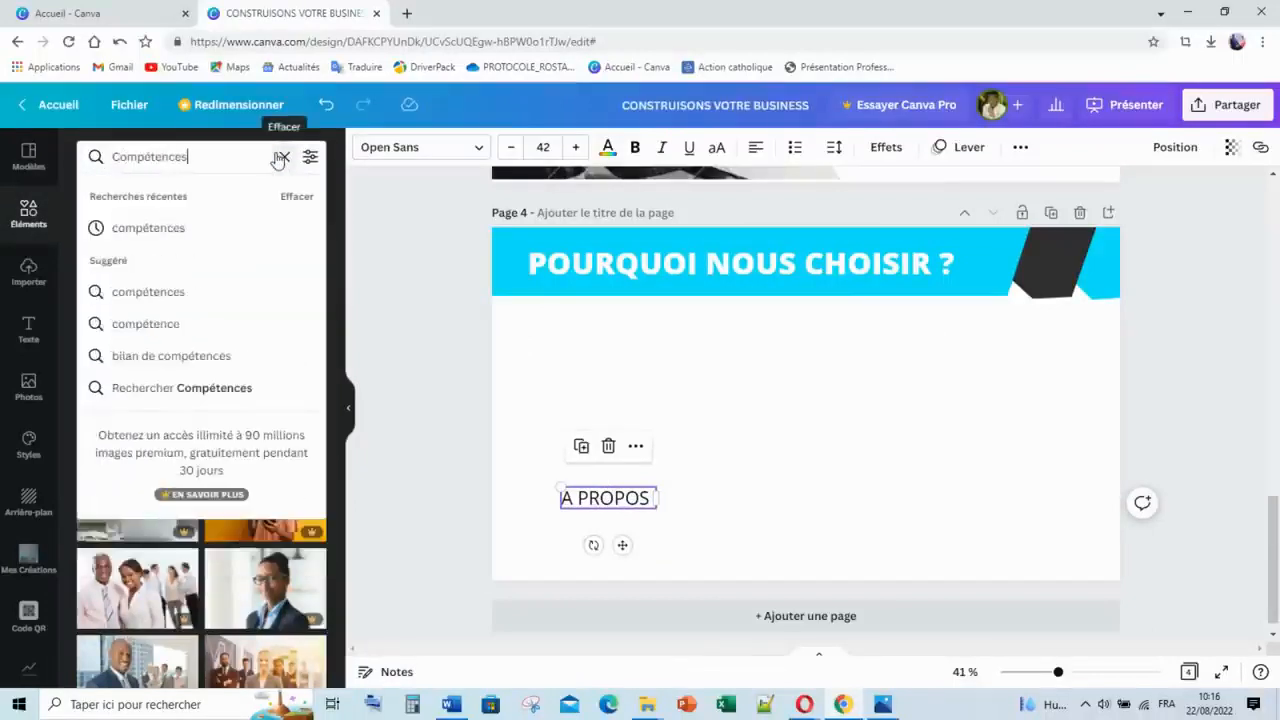
{"action": "key", "text": "Return"}
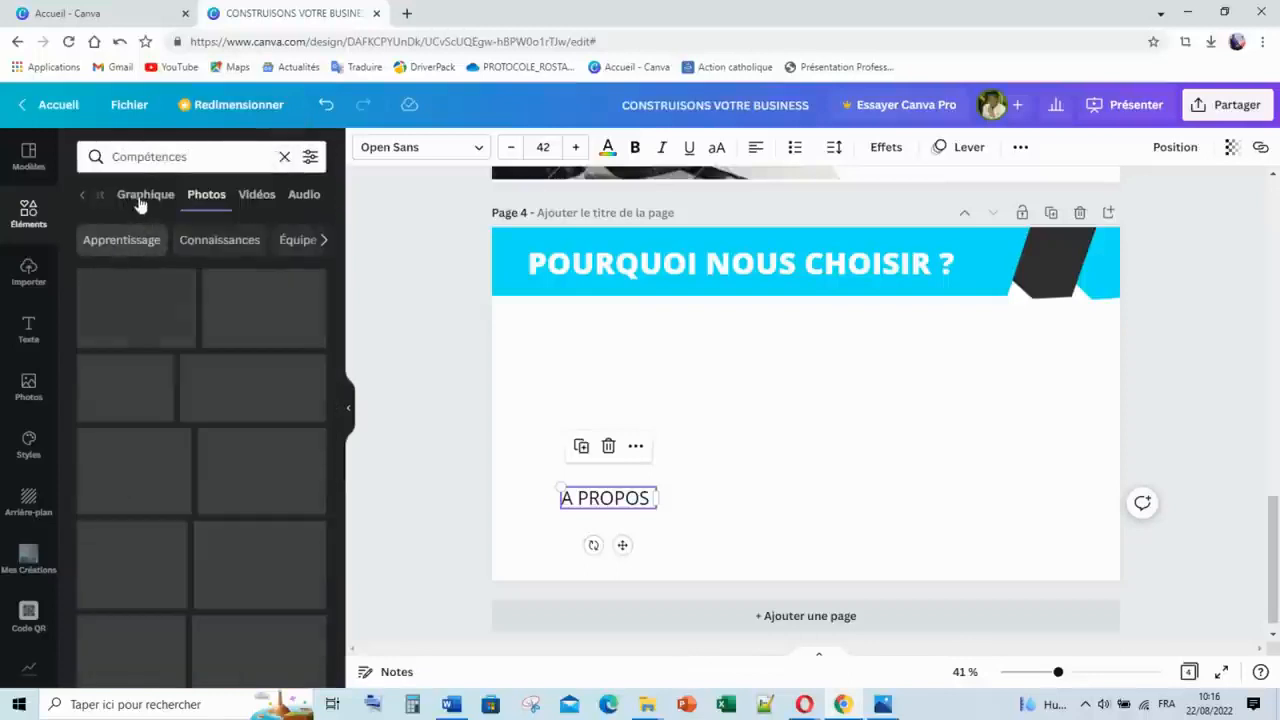
{"action": "left_click", "coordinate": [148, 198]}
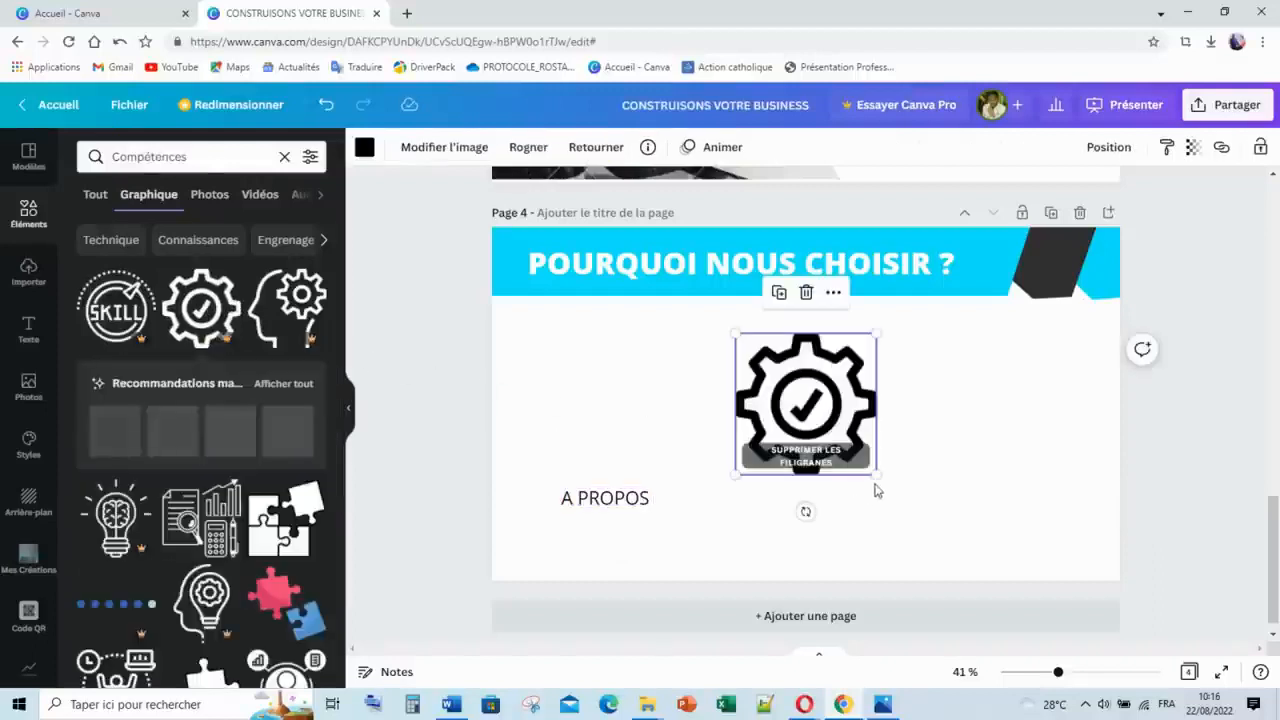
{"action": "left_click_drag", "start_coordinate": [875, 471], "coordinate": [598, 366]}
{"action": "left_click", "coordinate": [734, 396]}
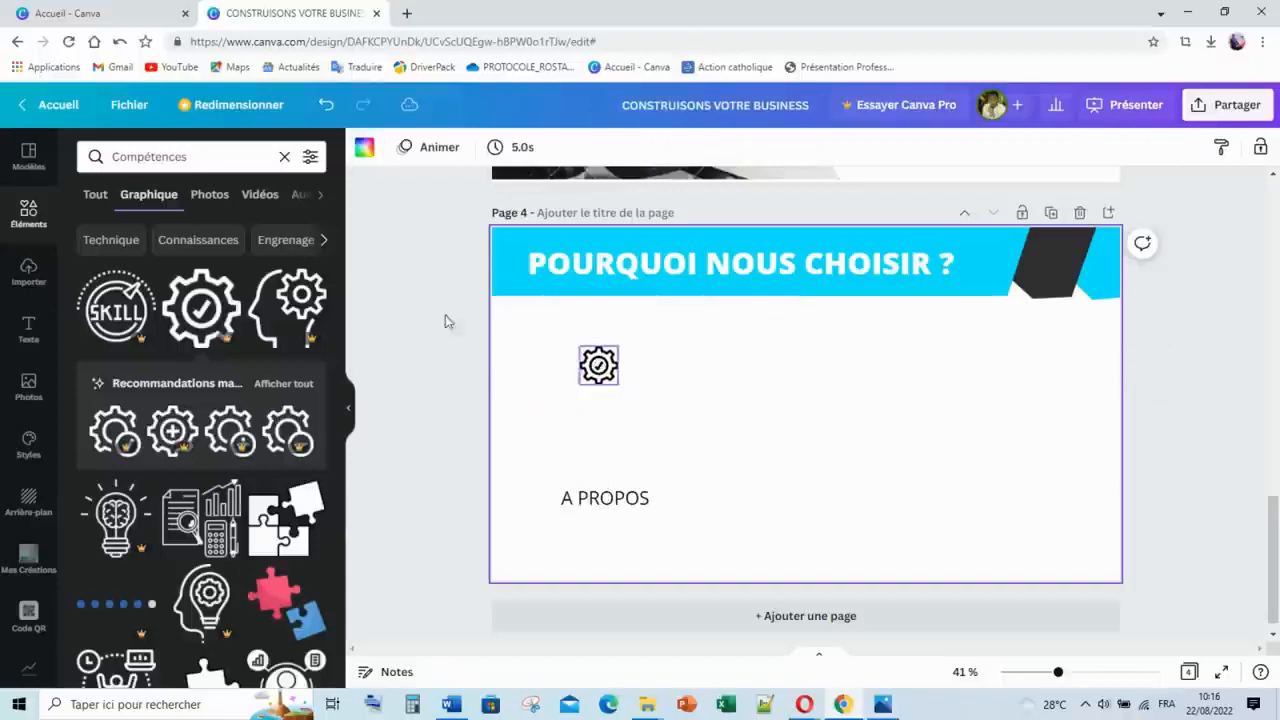
Search the graphics for "Gestion de mission" and add the clipboard with a target to page 4.
{"action": "left_click", "coordinate": [139, 152]}
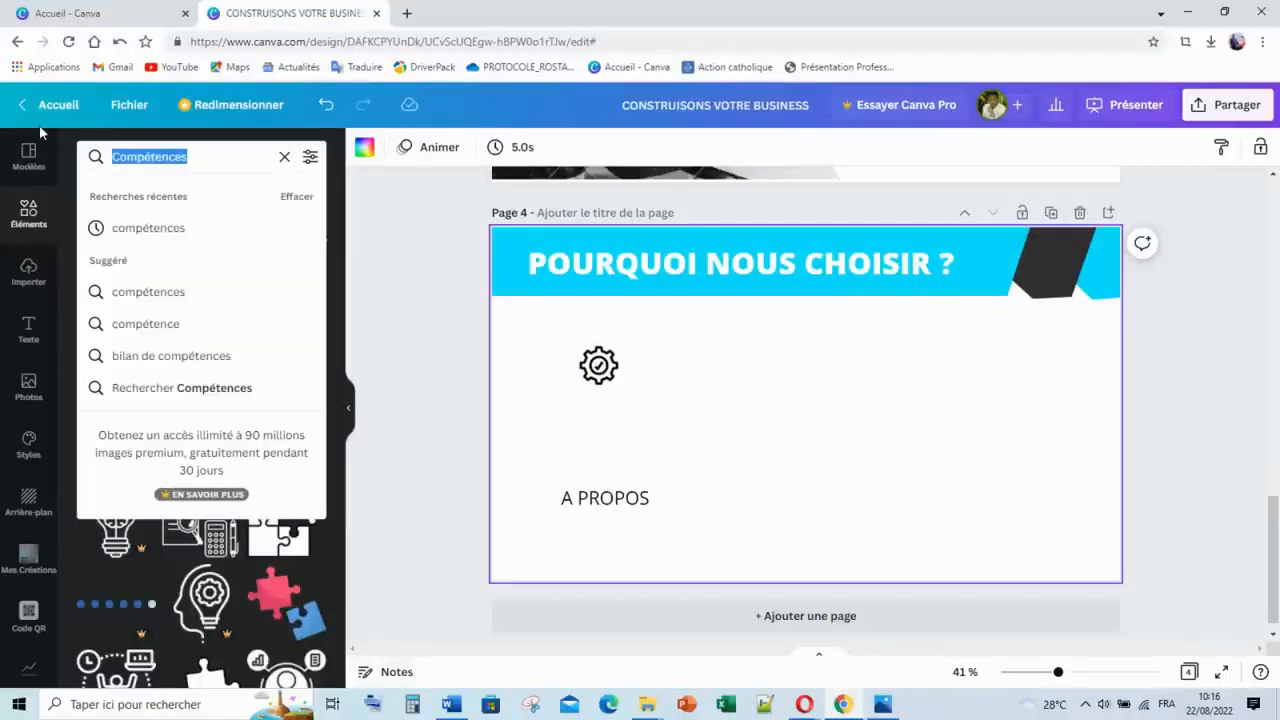
{"action": "type", "text": "Gesti"}
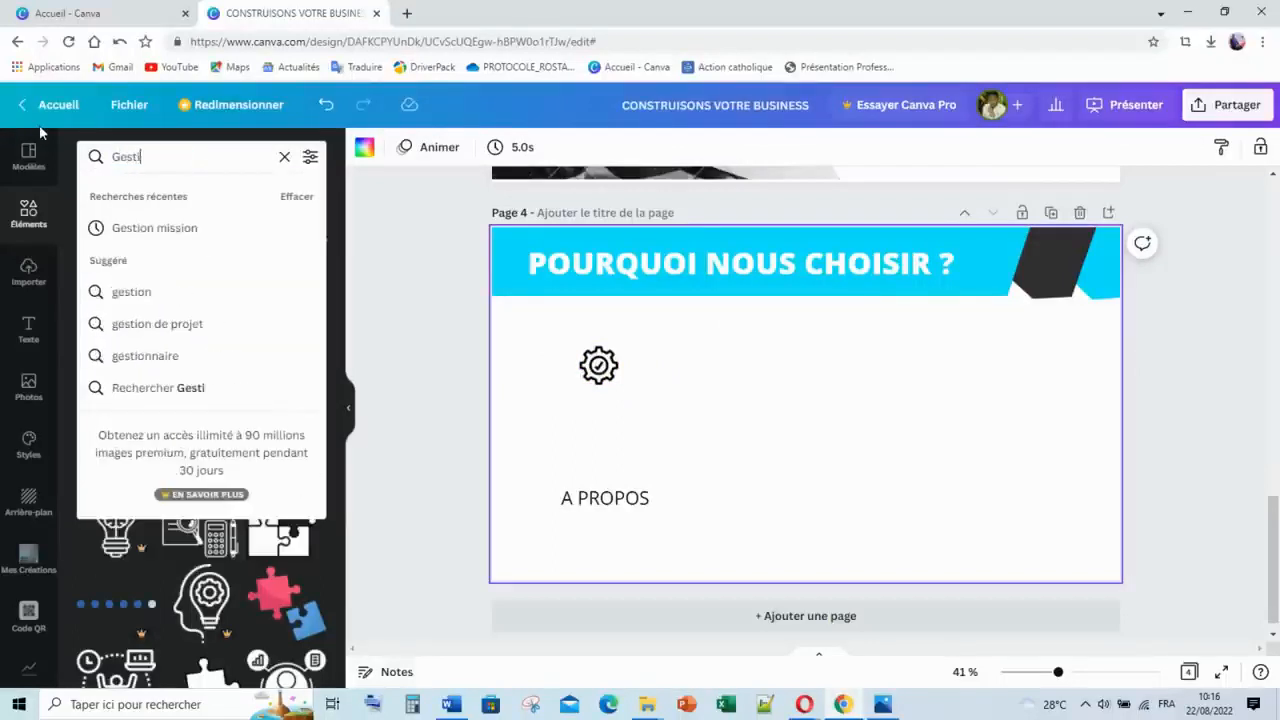
{"action": "type", "text": "on de mis"}
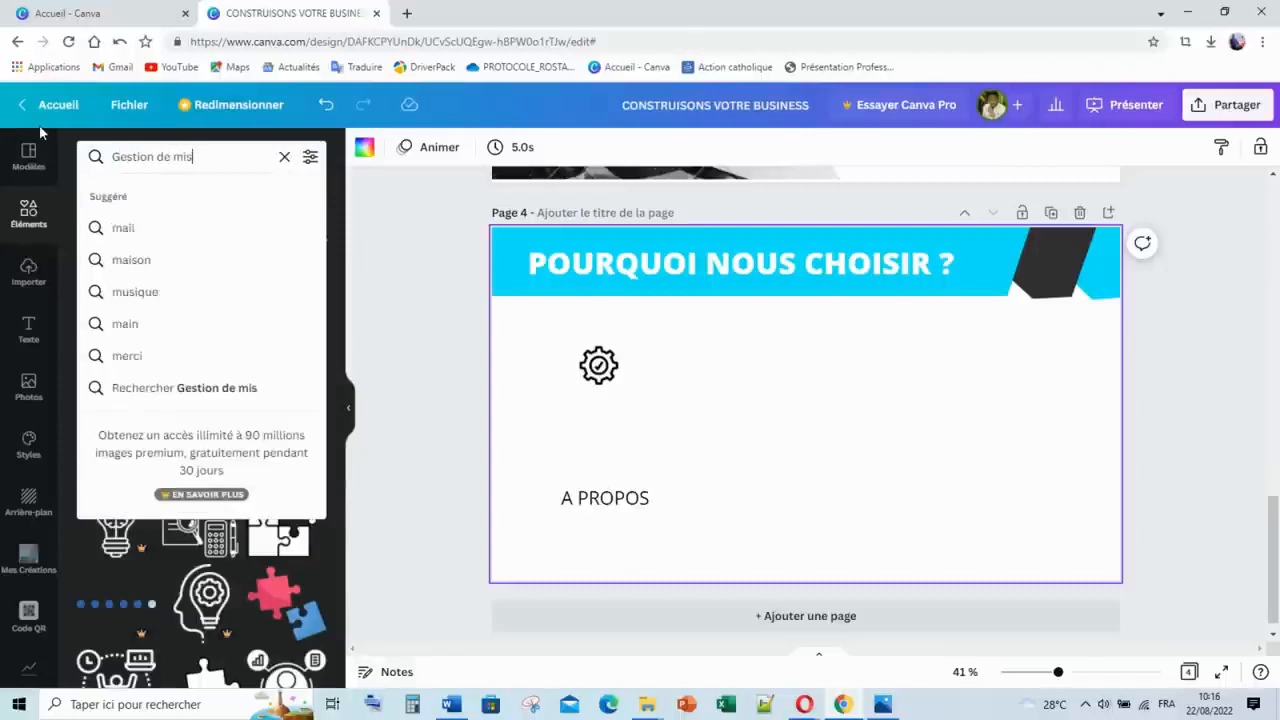
{"action": "type", "text": "sion"}
{"action": "key", "text": "Return"}
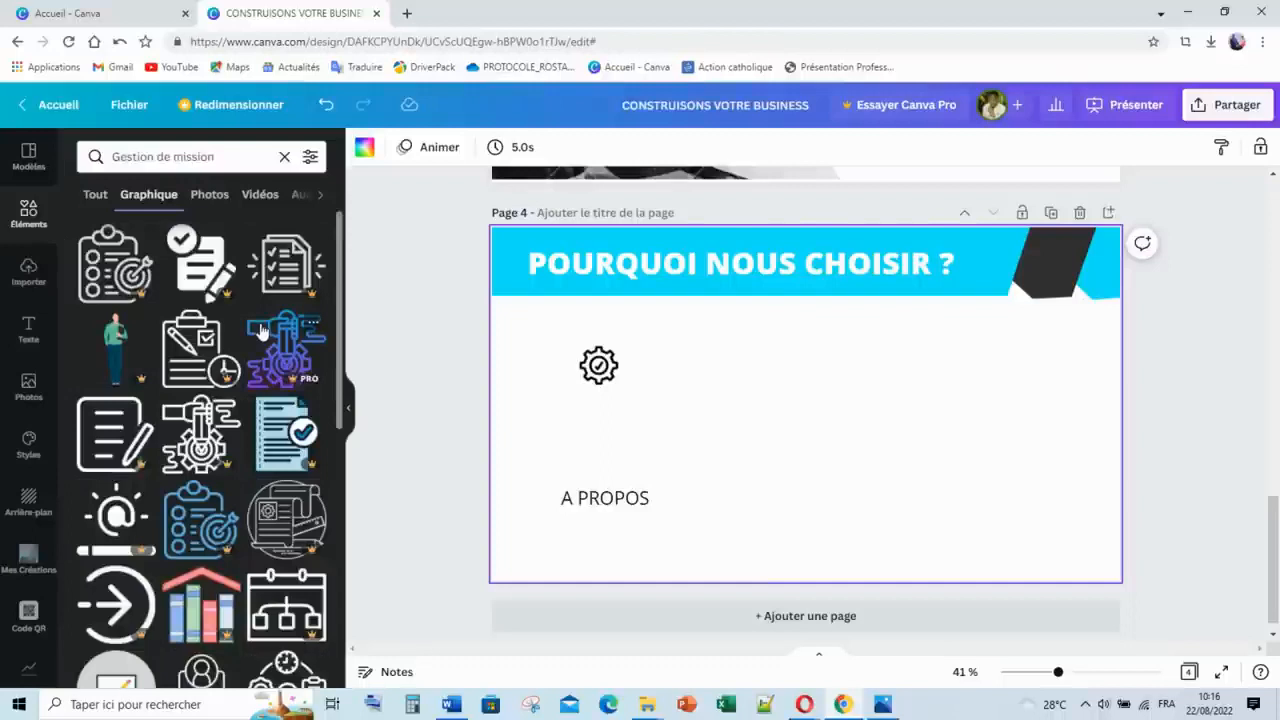
{"action": "left_click", "coordinate": [116, 265]}
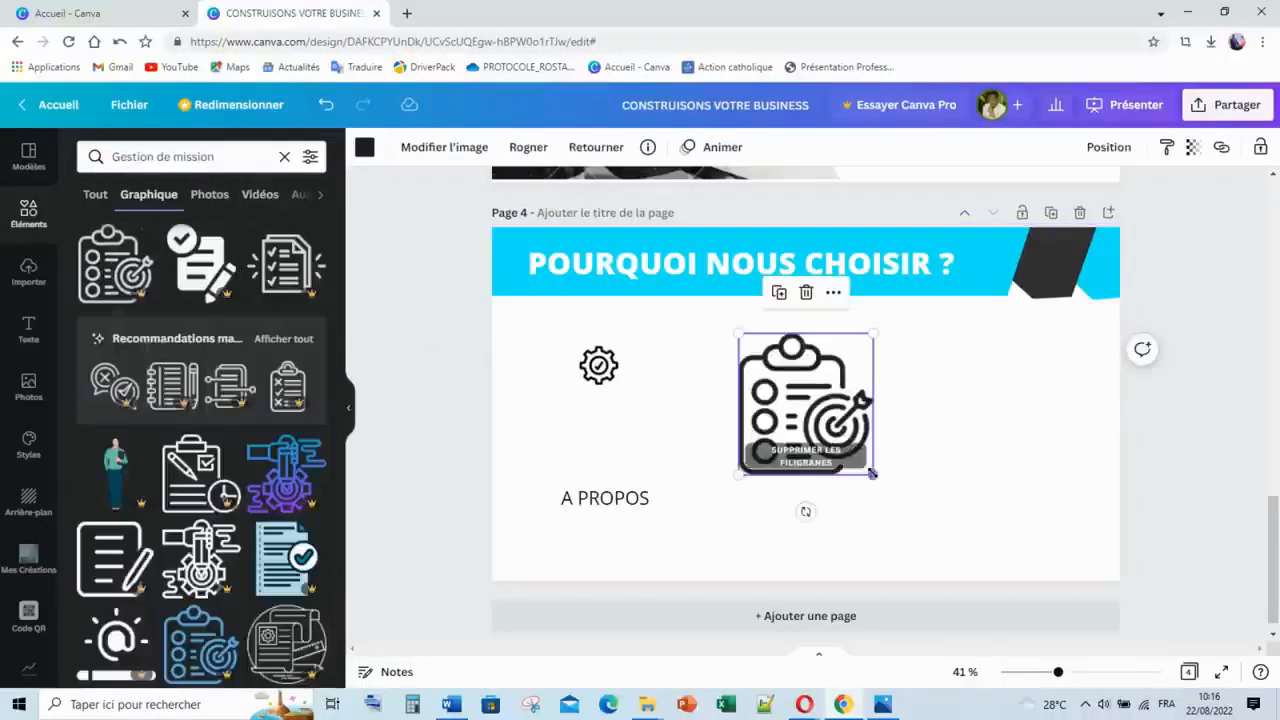
Shrink the clipboard graphic to the gear icon's height and center it on the page level with the gear, following reference slide 4.png.
{"action": "left_click_drag", "start_coordinate": [871, 472], "coordinate": [918, 640]}
{"action": "left_click", "coordinate": [882, 706]}
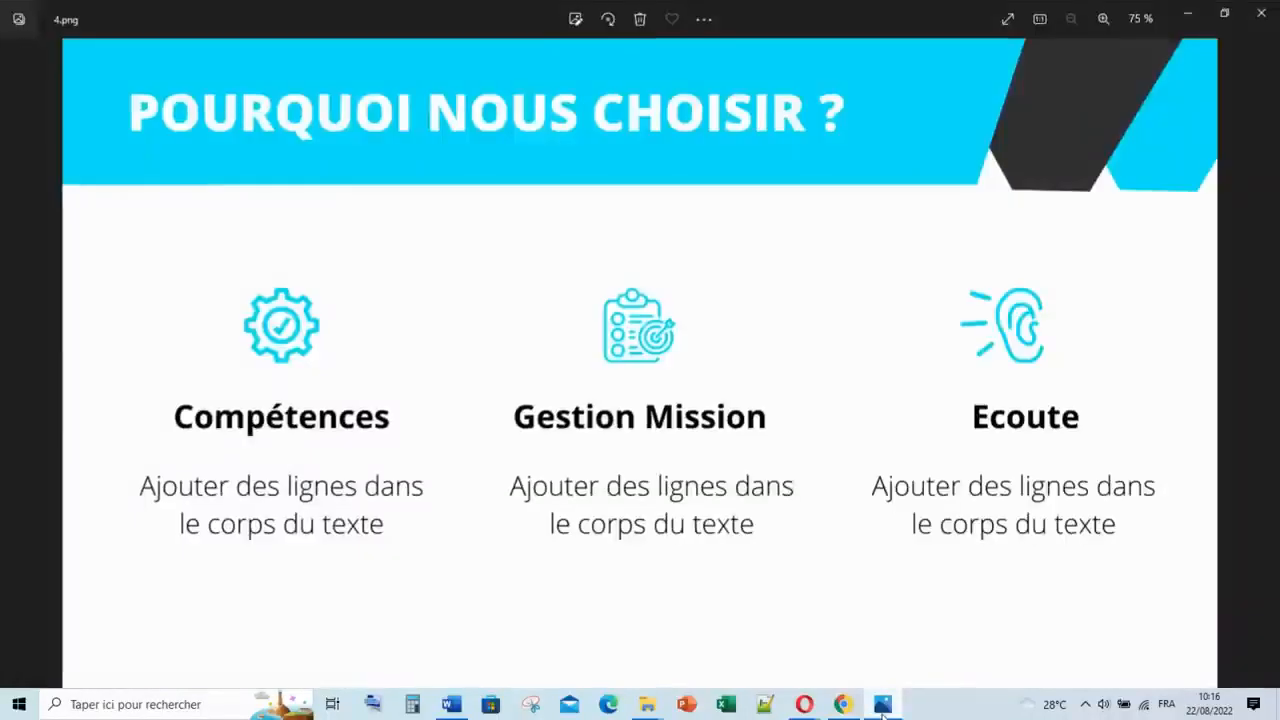
{"action": "left_click", "coordinate": [882, 712]}
{"action": "left_click_drag", "start_coordinate": [846, 331], "coordinate": [806, 365]}
{"action": "left_click", "coordinate": [950, 347]}
{"action": "left_click", "coordinate": [812, 369]}
{"action": "left_click", "coordinate": [920, 378]}
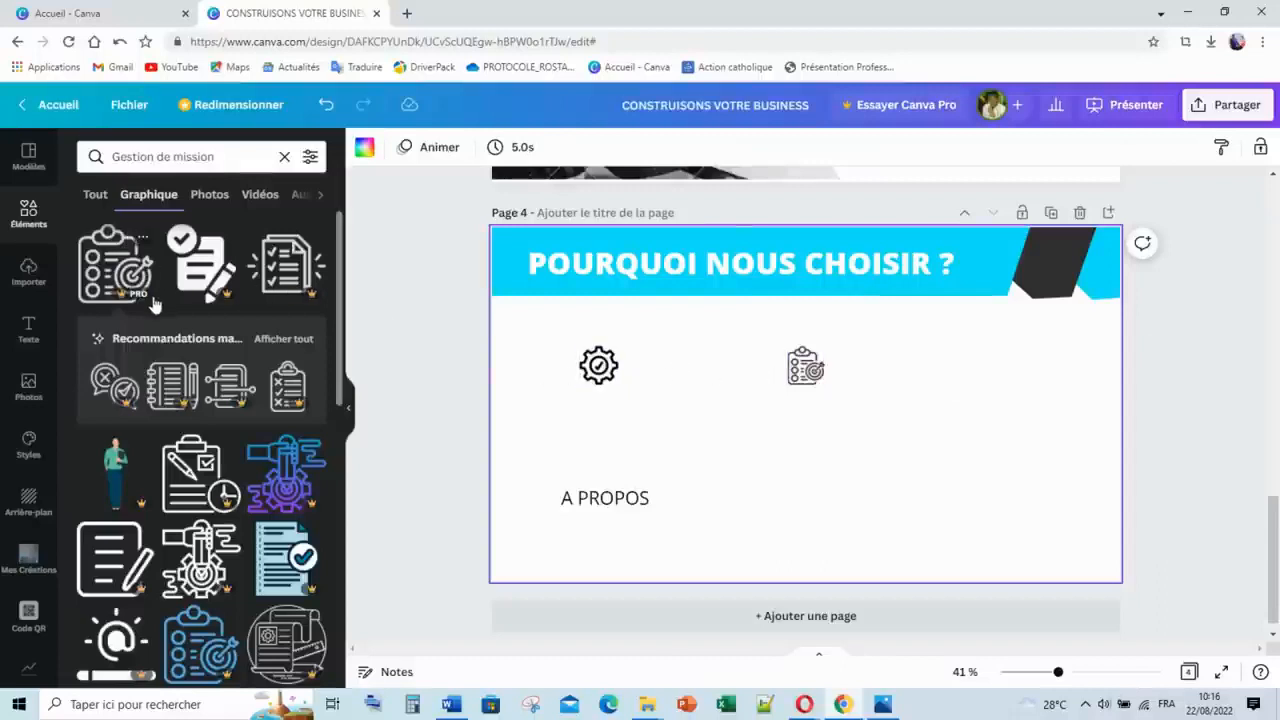
Search the graphics for "écoute", add the ear with sound lines, and place it at icon size near the page's right side, level with the clipboard.
{"action": "left_click", "coordinate": [216, 157]}
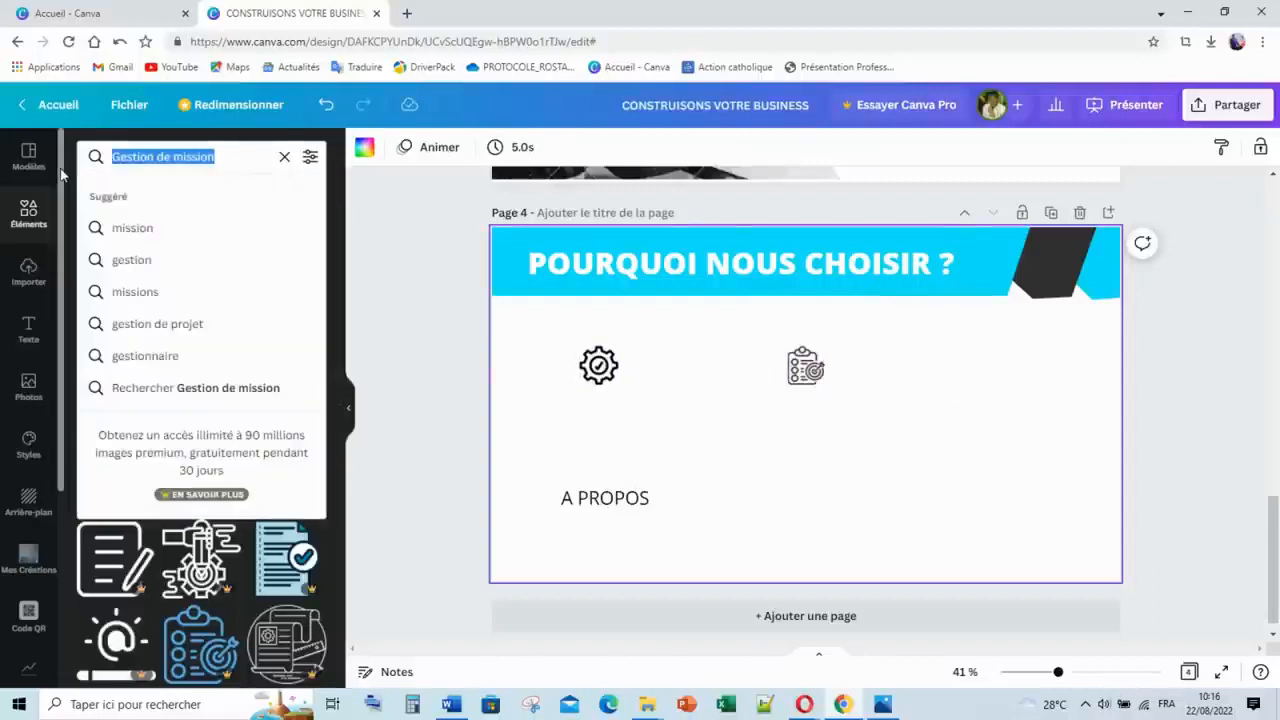
{"action": "type", "text": "écoute"}
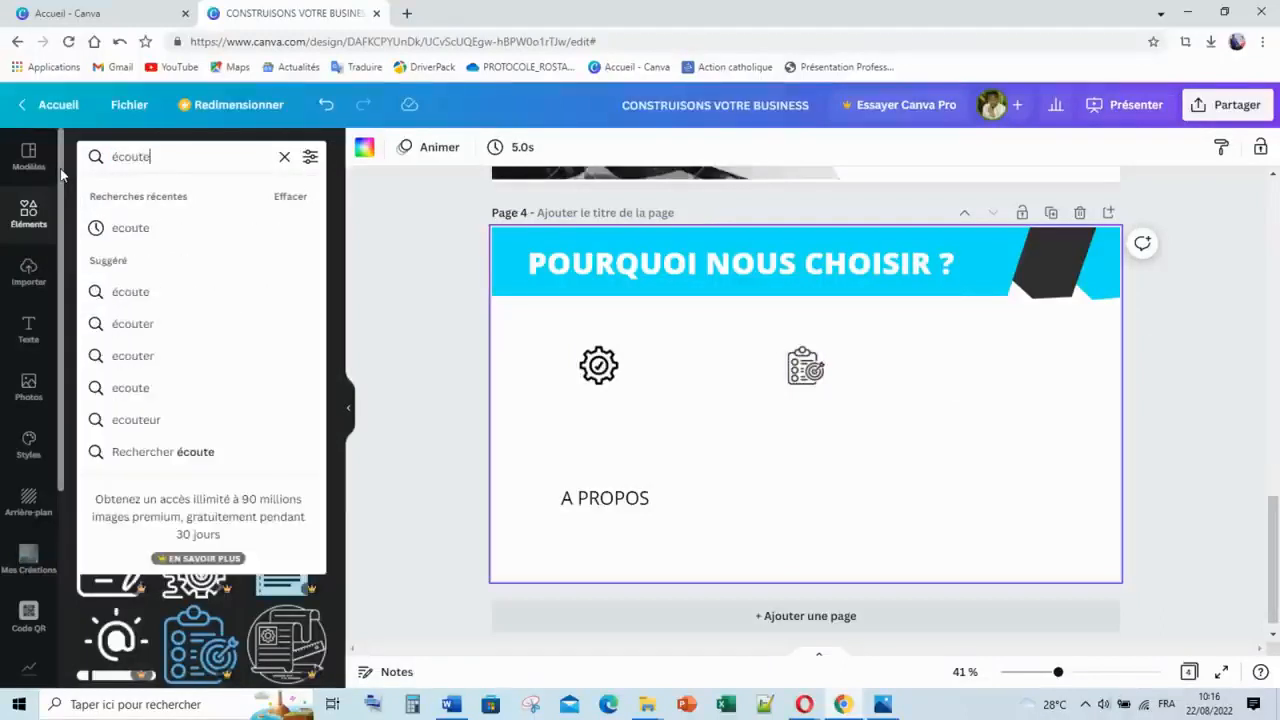
{"action": "key", "text": "Return"}
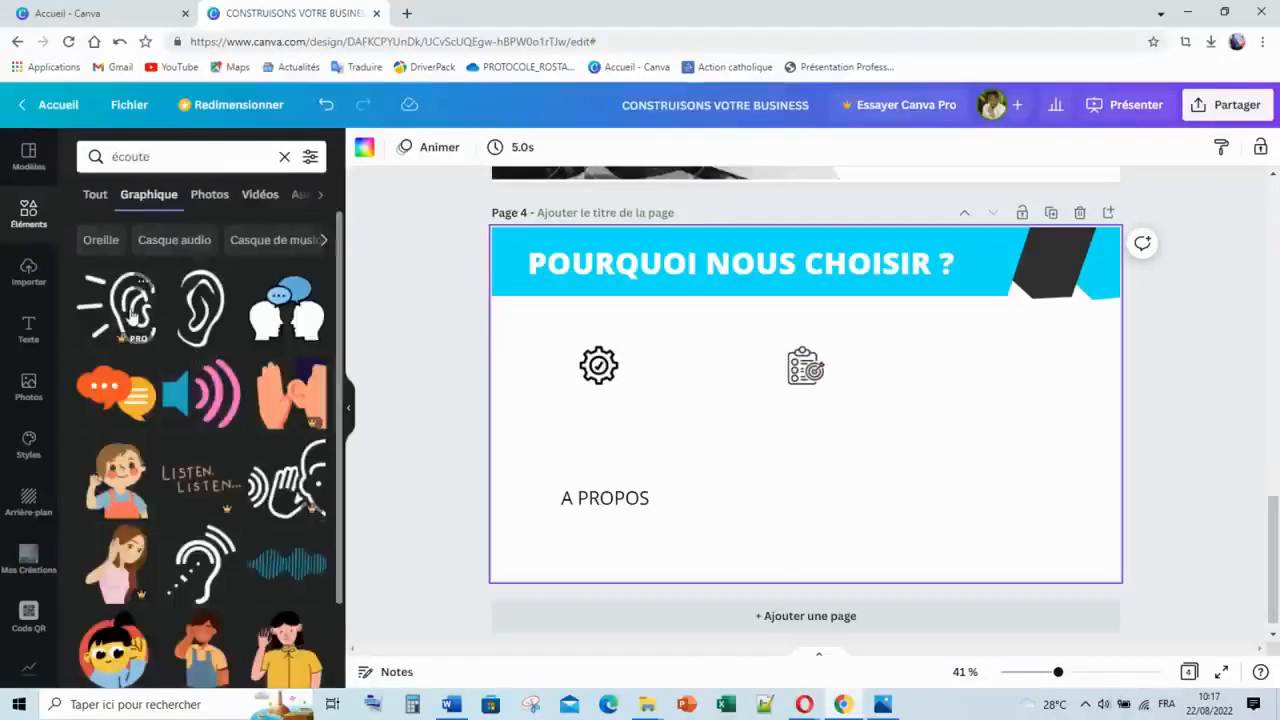
{"action": "left_click", "coordinate": [125, 310]}
{"action": "left_click_drag", "start_coordinate": [828, 424], "coordinate": [975, 428]}
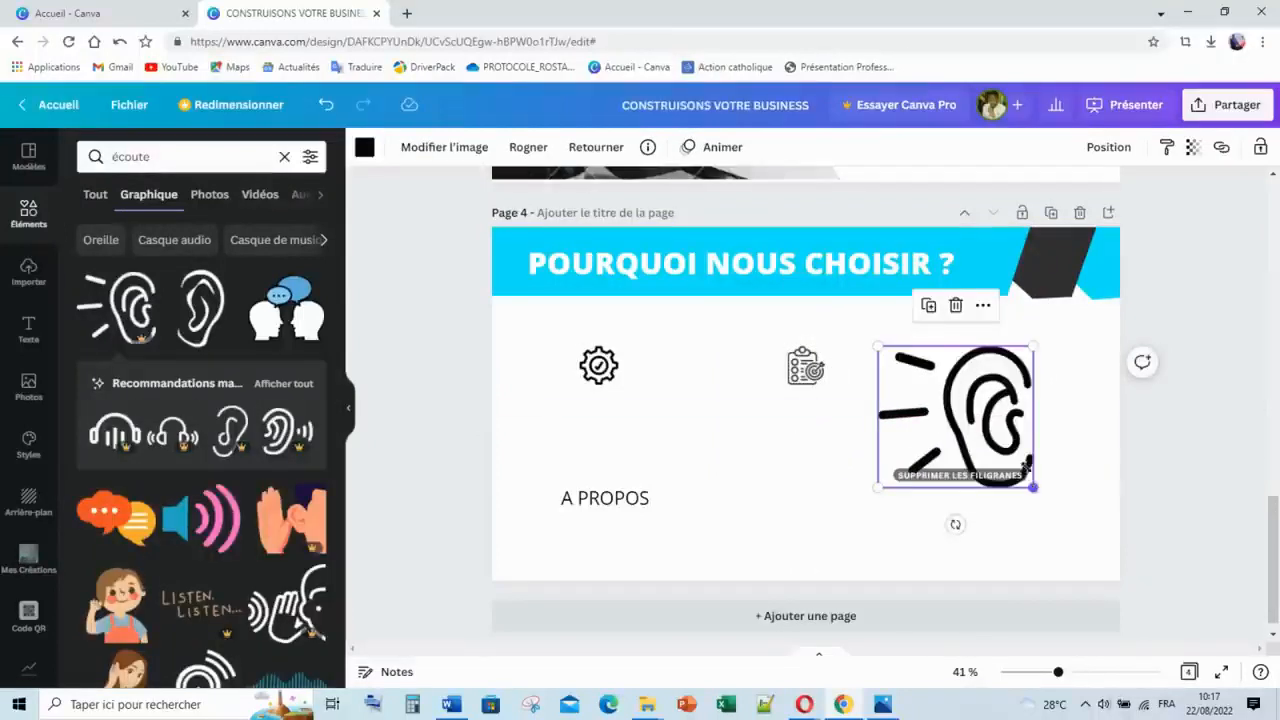
{"action": "left_click_drag", "start_coordinate": [1025, 467], "coordinate": [1008, 367]}
{"action": "left_click", "coordinate": [968, 370]}
{"action": "left_click", "coordinate": [900, 465]}
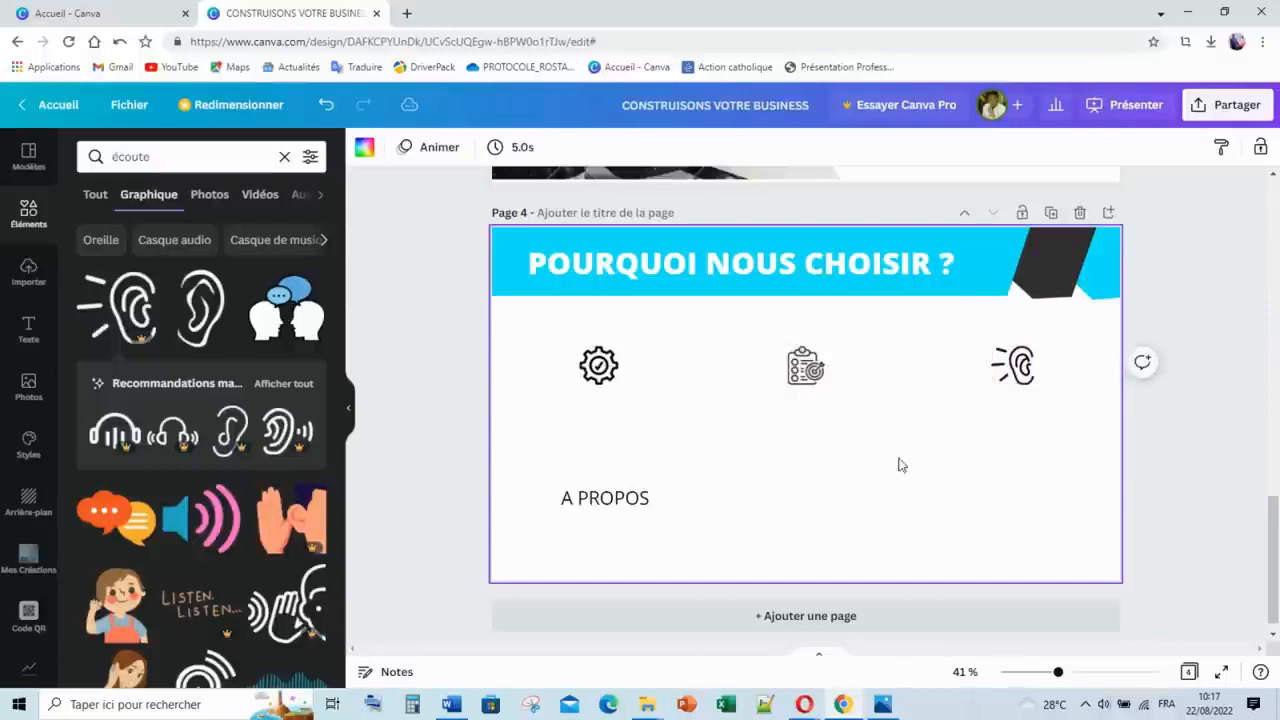
Recolor the ear, clipboard and gear icons with the heading band's bright blue.
{"action": "left_click", "coordinate": [1012, 366]}
{"action": "left_click", "coordinate": [365, 148]}
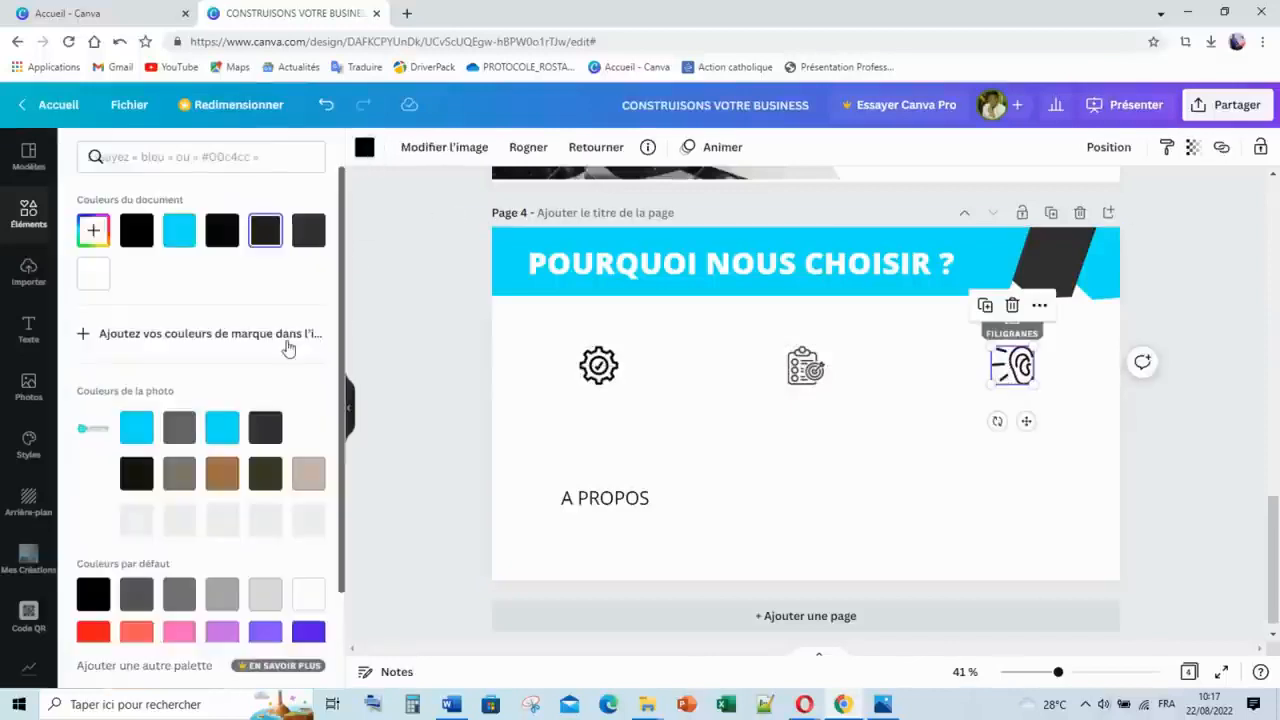
{"action": "left_click", "coordinate": [215, 435]}
{"action": "left_click", "coordinate": [790, 368]}
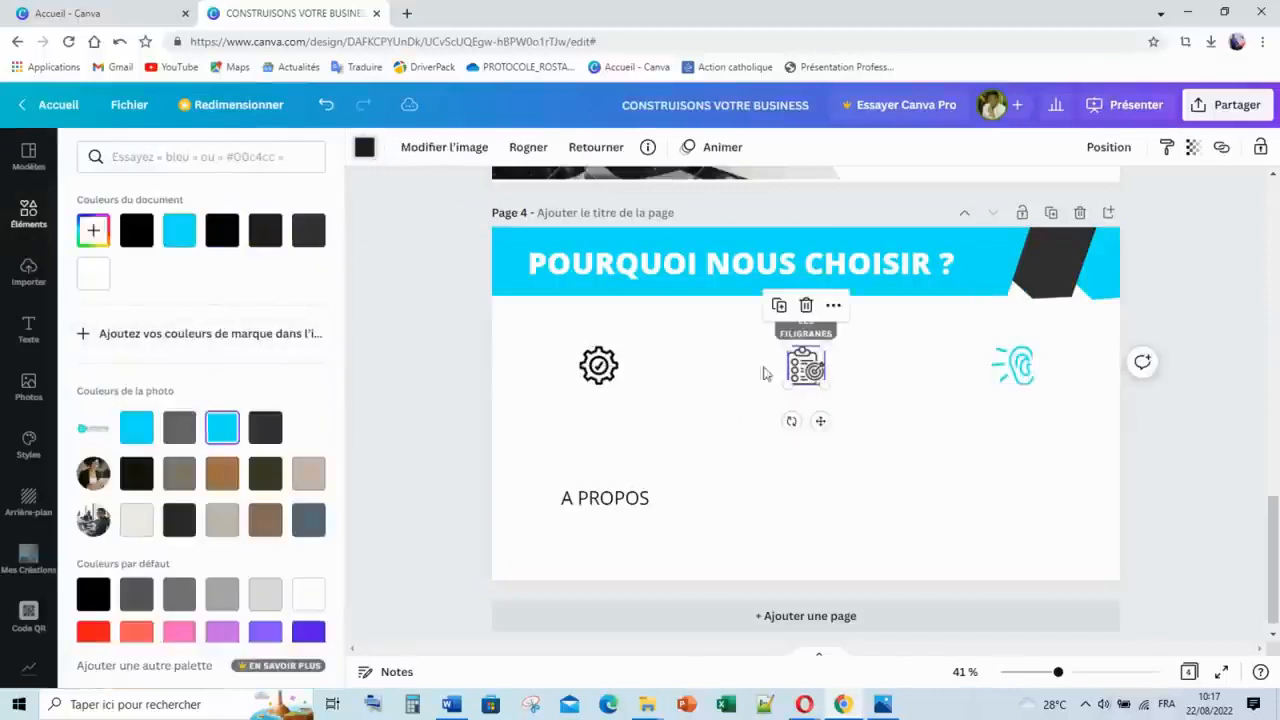
{"action": "left_click", "coordinate": [230, 430]}
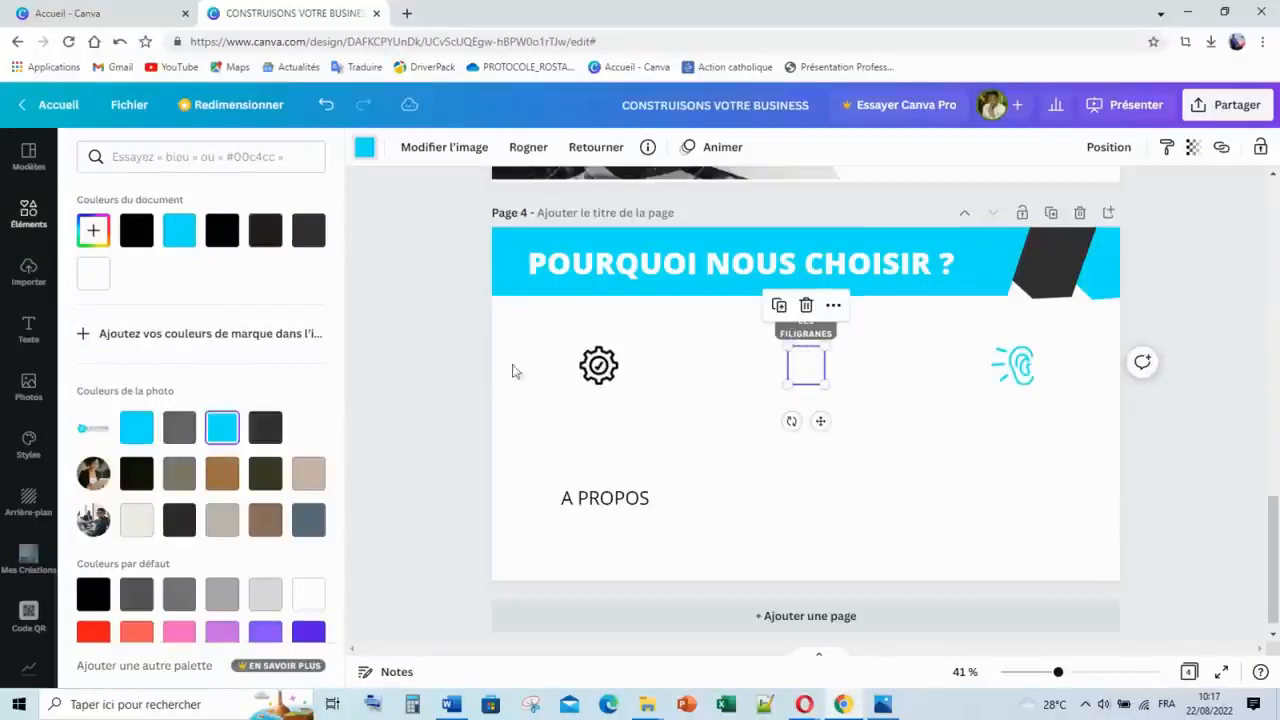
{"action": "left_click", "coordinate": [598, 366]}
{"action": "left_click", "coordinate": [221, 432]}
{"action": "left_click", "coordinate": [762, 484]}
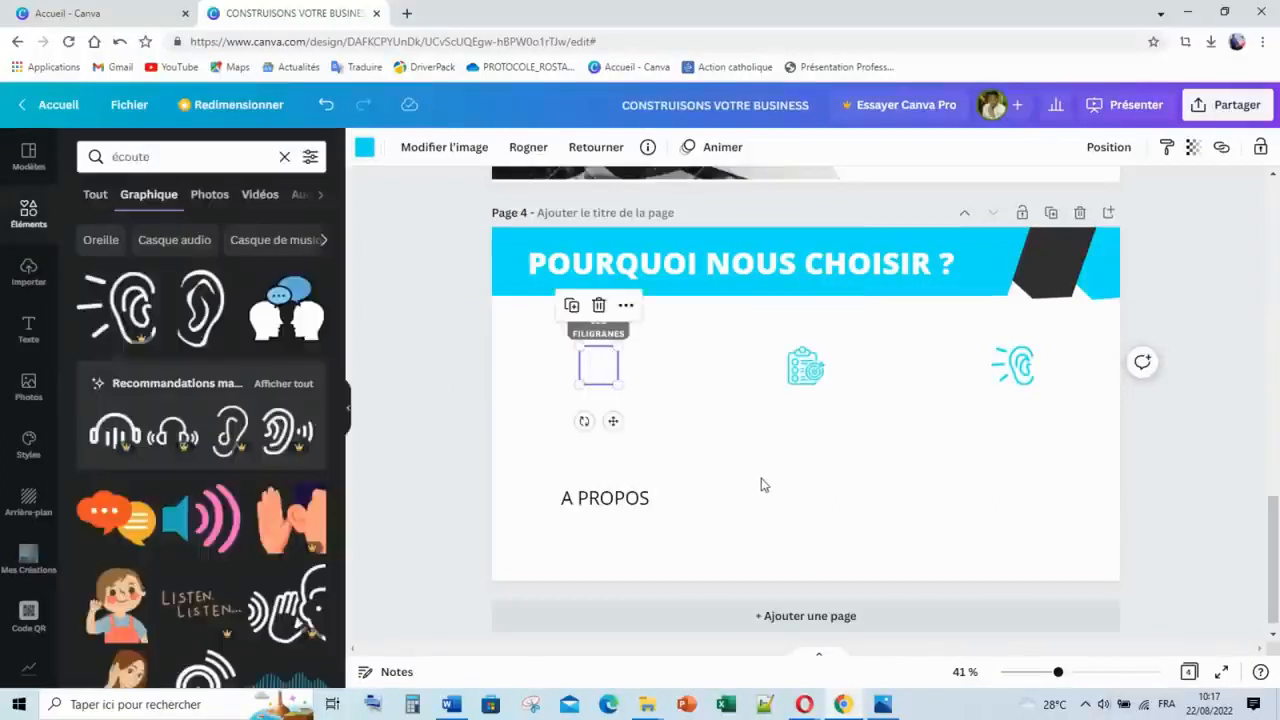
Replace the A PROPOS text on page 4 with "Compétences", turn off all caps, and widen its box to fit one line.
{"action": "left_click", "coordinate": [616, 503]}
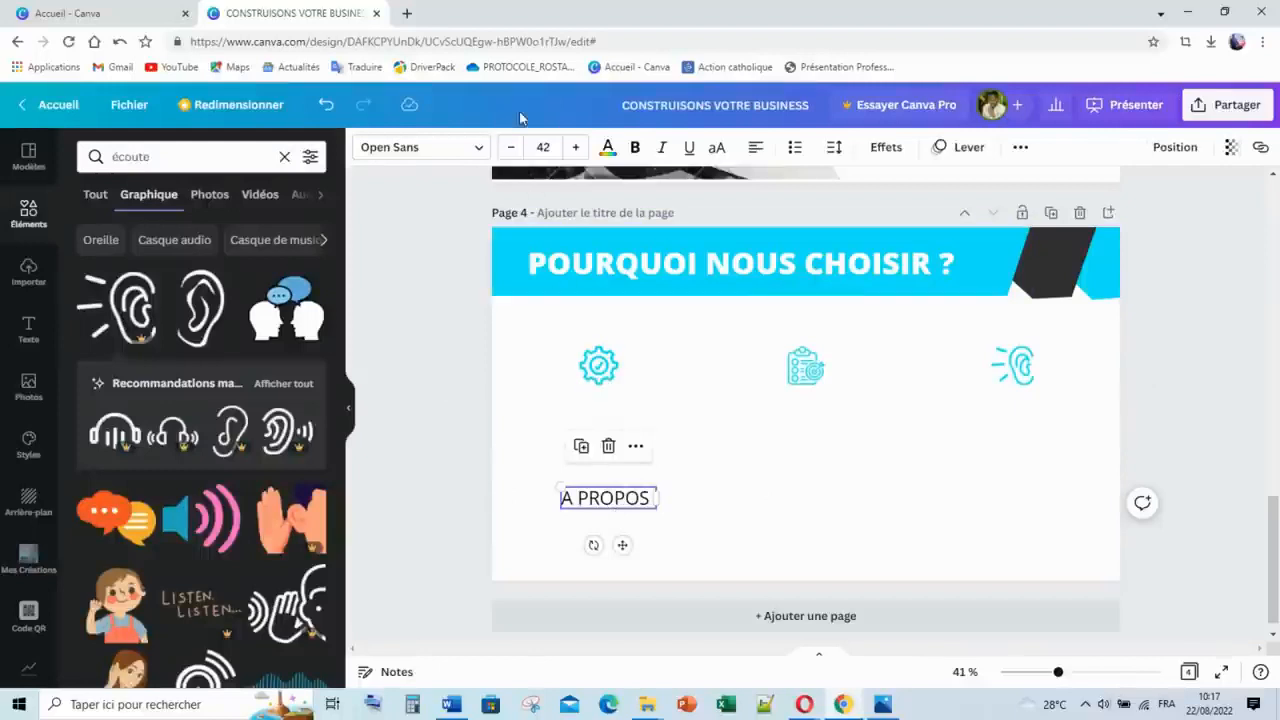
{"action": "left_click", "coordinate": [716, 152]}
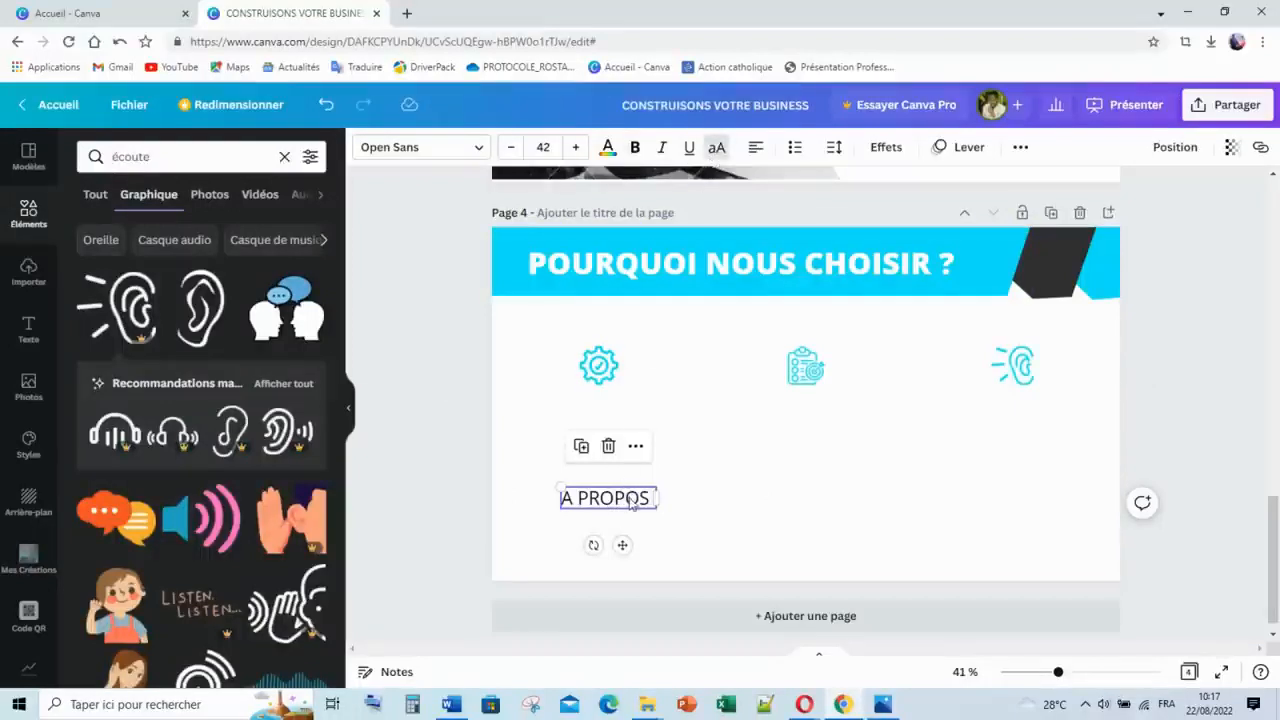
{"action": "double_click", "coordinate": [632, 503]}
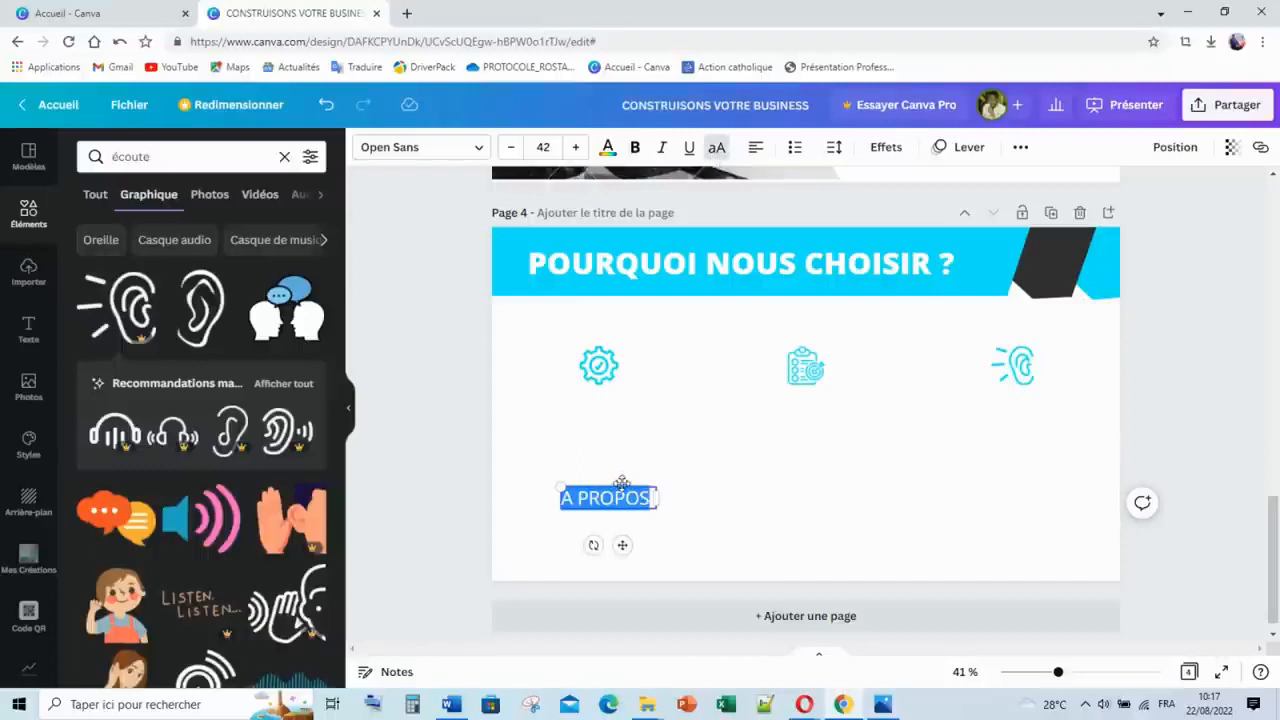
{"action": "type", "text": "COM"}
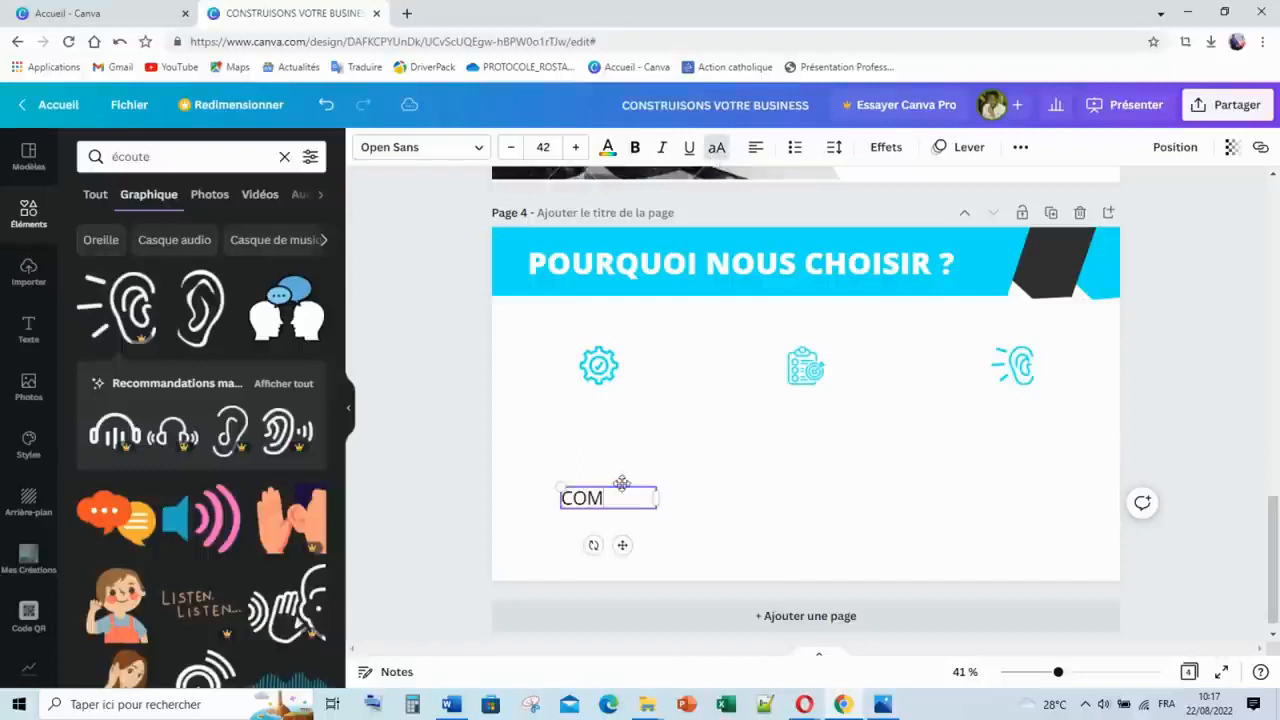
{"action": "type", "text": "PÉTENCES"}
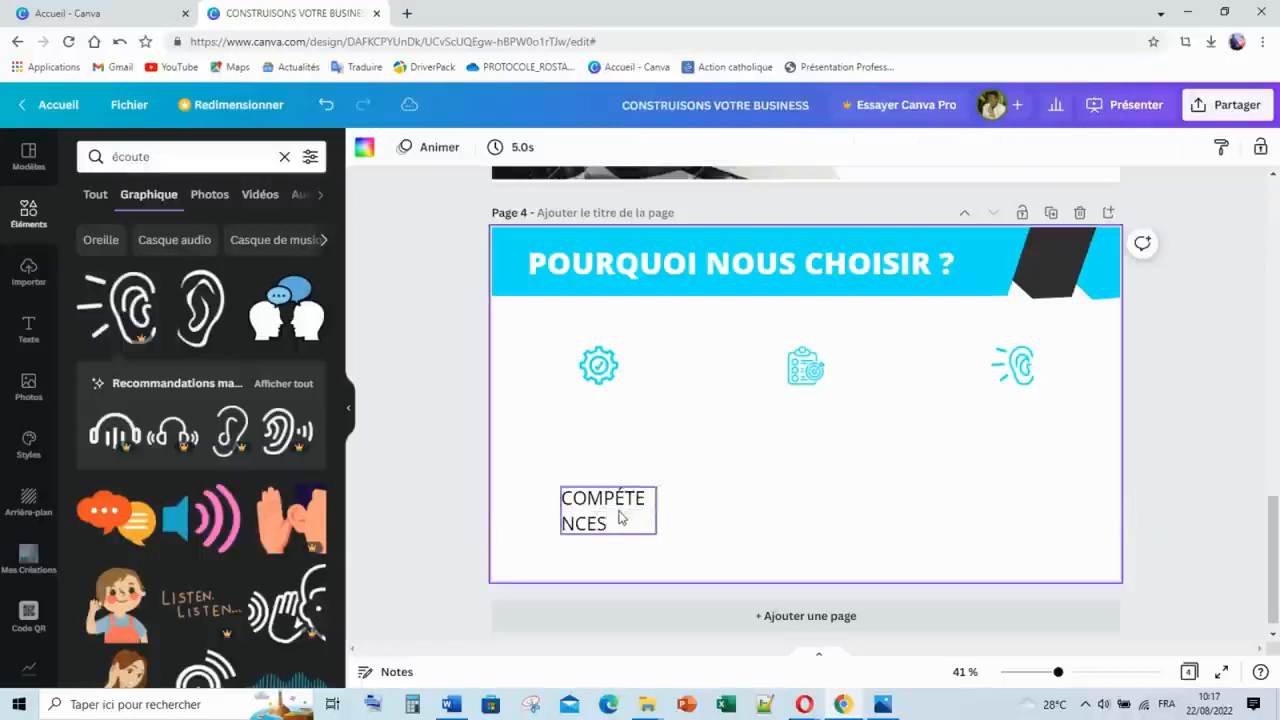
{"action": "left_click", "coordinate": [716, 147]}
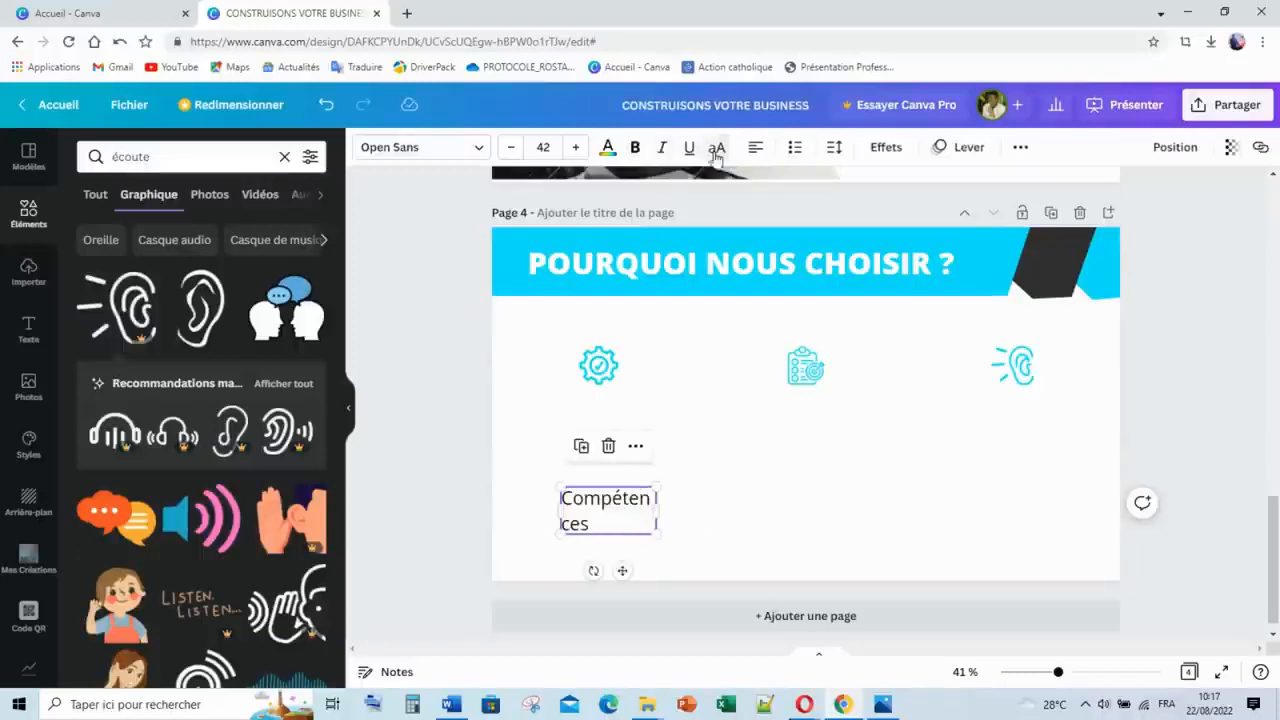
{"action": "left_click", "coordinate": [665, 516]}
{"action": "left_click", "coordinate": [658, 522]}
{"action": "mouse_move", "coordinate": [663, 509]}
{"action": "left_mouse_down"}
{"action": "mouse_move", "coordinate": [703, 500]}
{"action": "mouse_move", "coordinate": [686, 505]}
{"action": "left_mouse_up"}
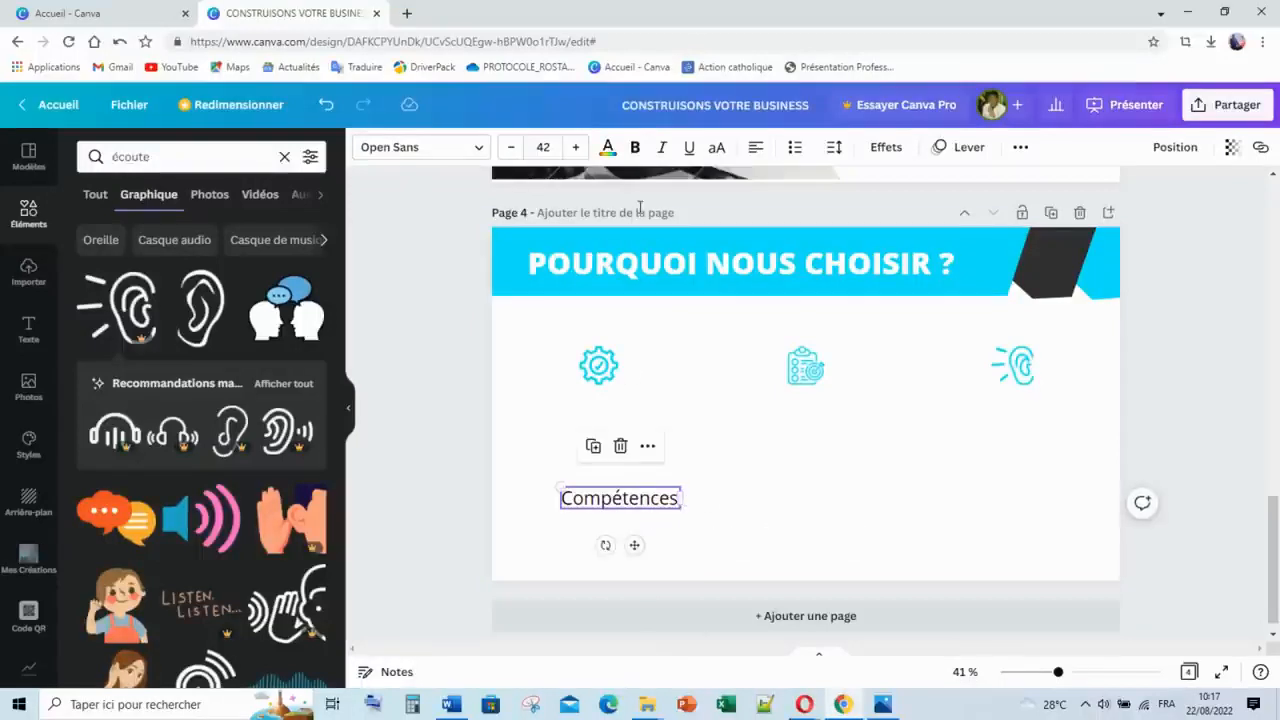
Make the "Compétences" caption bold and center-aligned, keep it on one line, and place it directly beneath the gear icon.
{"action": "left_click", "coordinate": [637, 149]}
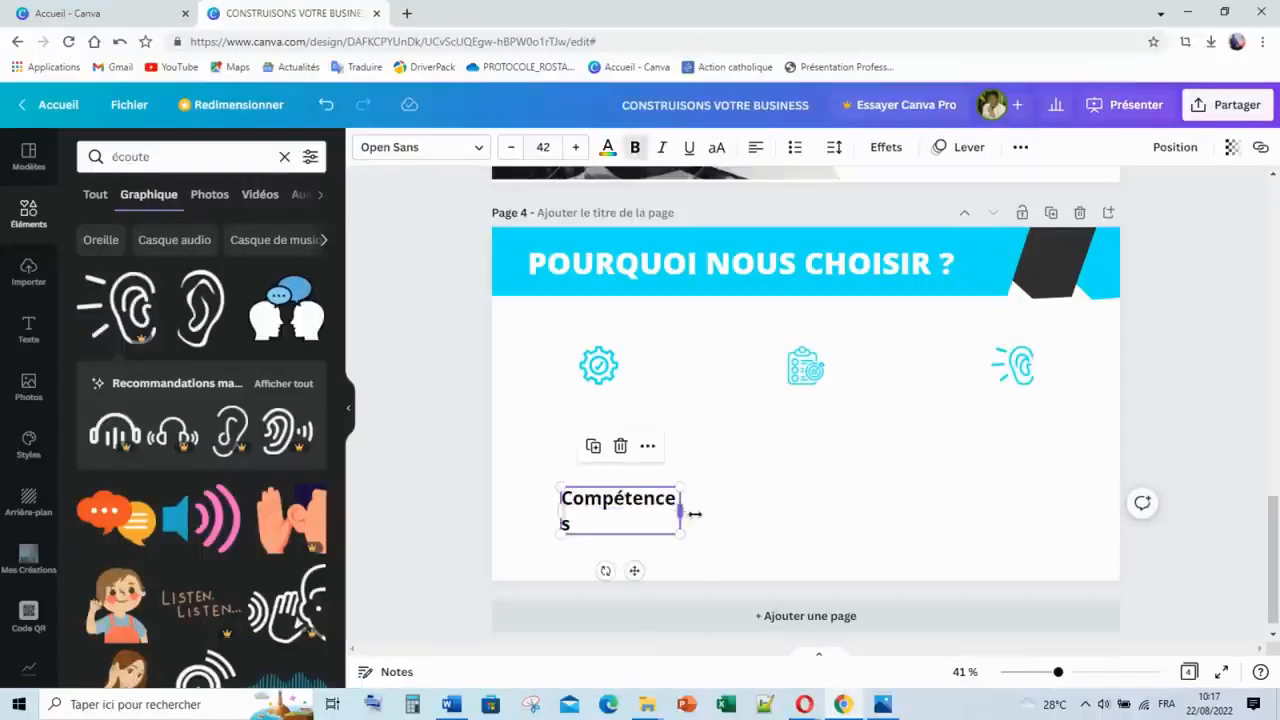
{"action": "left_click_drag", "start_coordinate": [694, 514], "coordinate": [603, 411]}
{"action": "left_click", "coordinate": [749, 480]}
{"action": "left_click", "coordinate": [757, 147]}
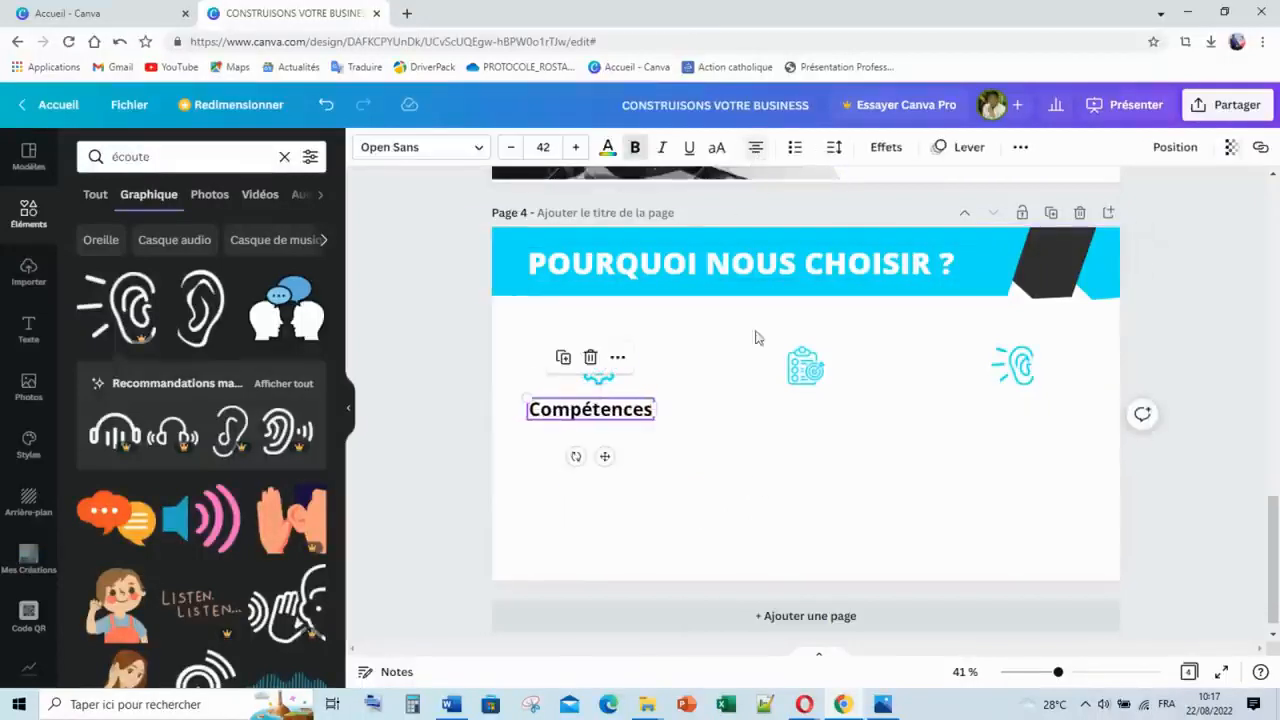
{"action": "left_click", "coordinate": [615, 433]}
Duplicate the "Compétences" caption beneath the clipboard icon, change the copy's text to "Gestion Mission", and widen it to one line.
{"action": "left_click_drag", "start_coordinate": [589, 412], "coordinate": [830, 419]}
{"action": "left_click", "coordinate": [683, 431]}
{"action": "left_click", "coordinate": [632, 428]}
{"action": "double_click", "coordinate": [824, 418]}
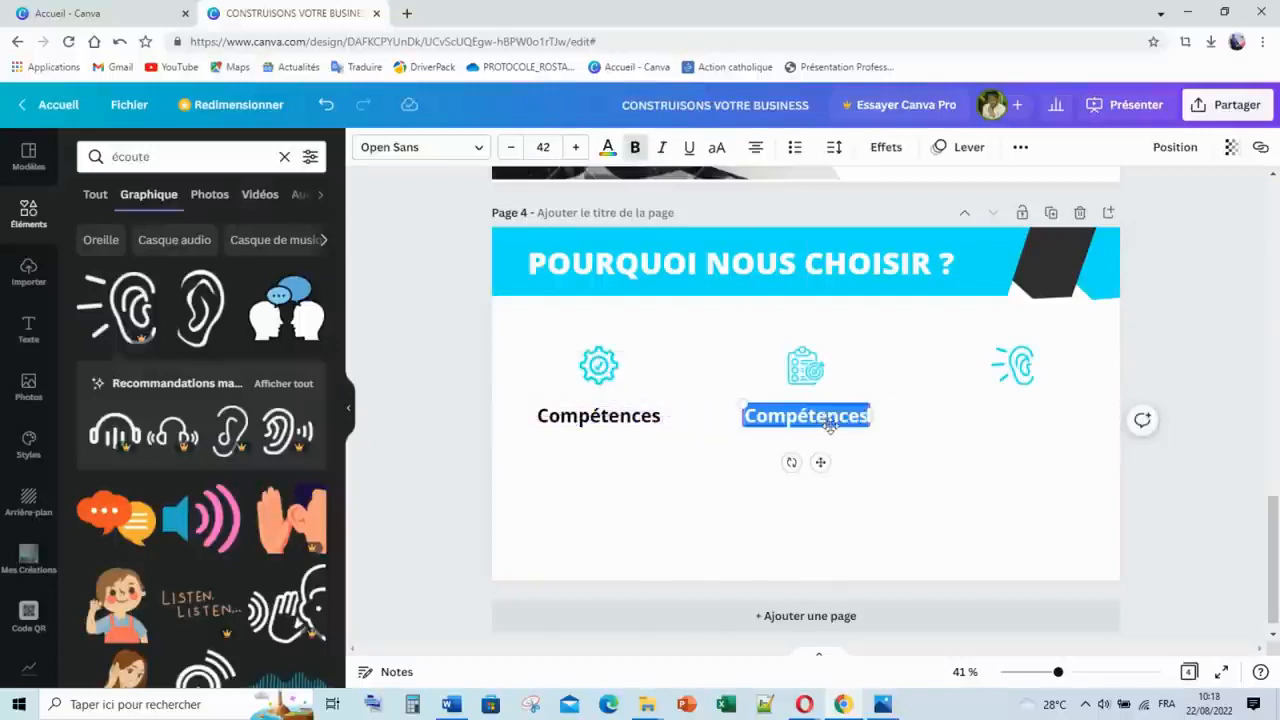
{"action": "type", "text": "Gest"}
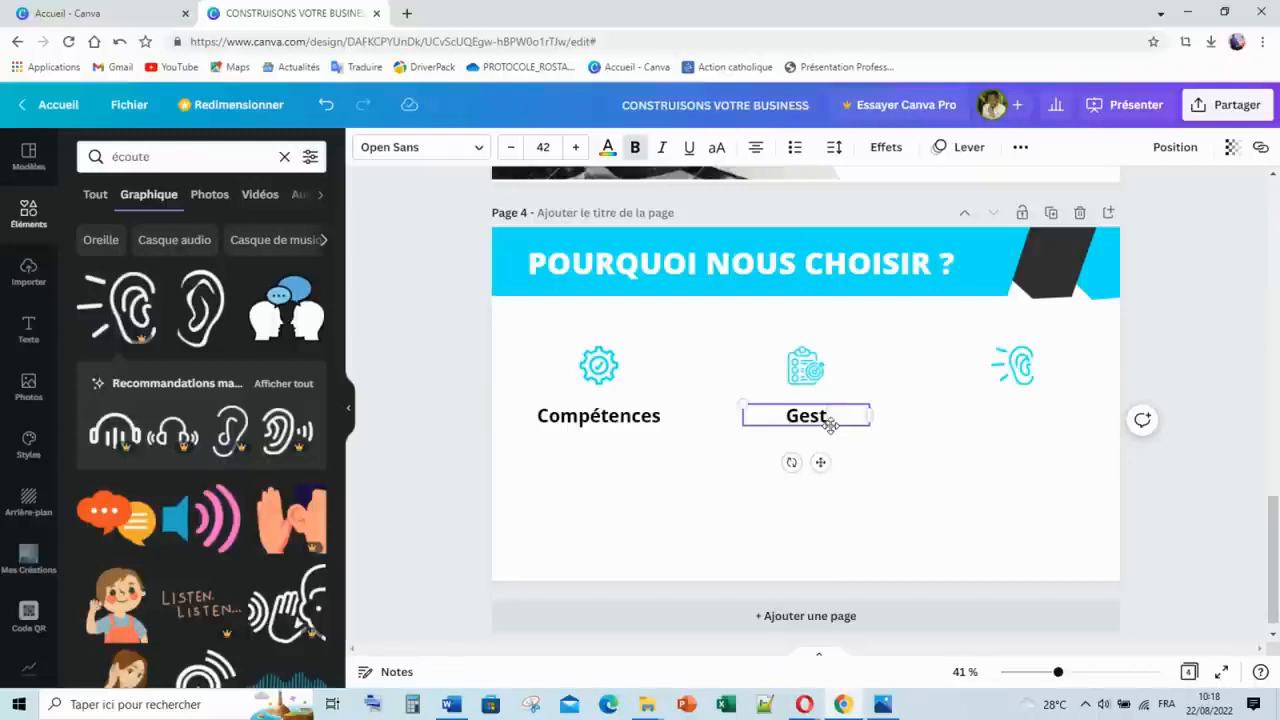
{"action": "type", "text": "ion d"}
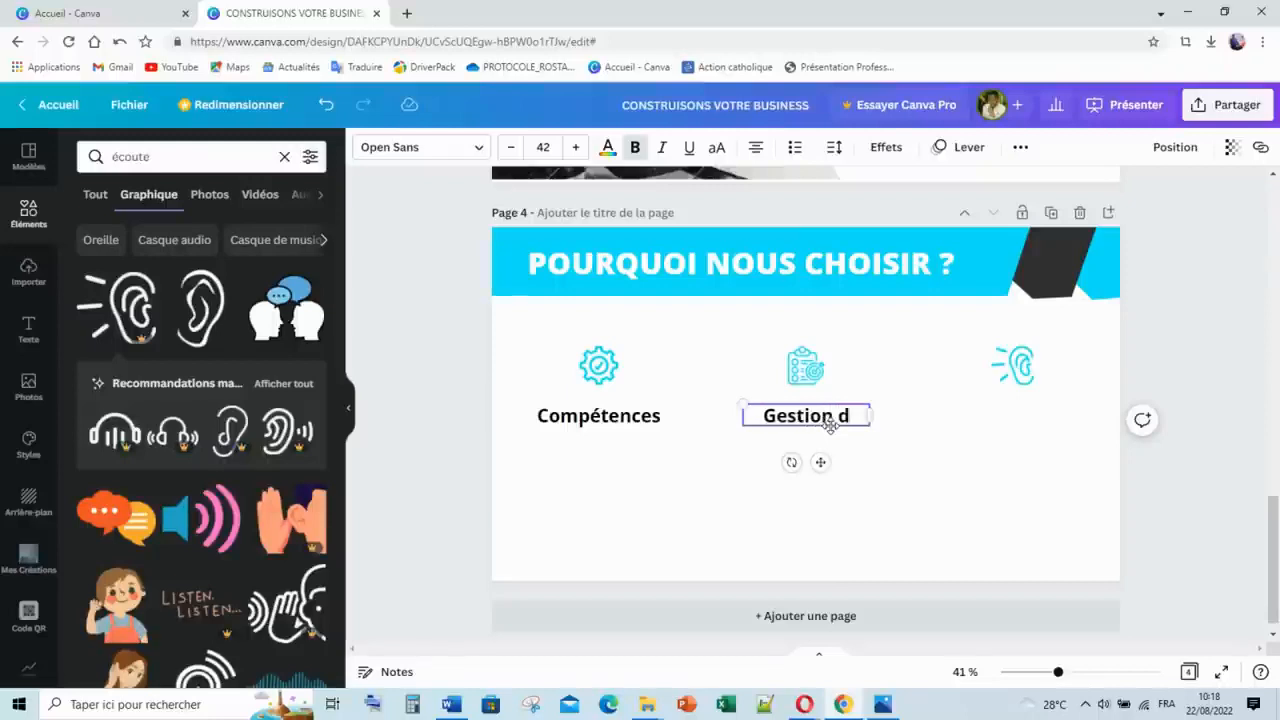
{"action": "key", "text": "BackSpace"}
{"action": "type", "text": "Miss"}
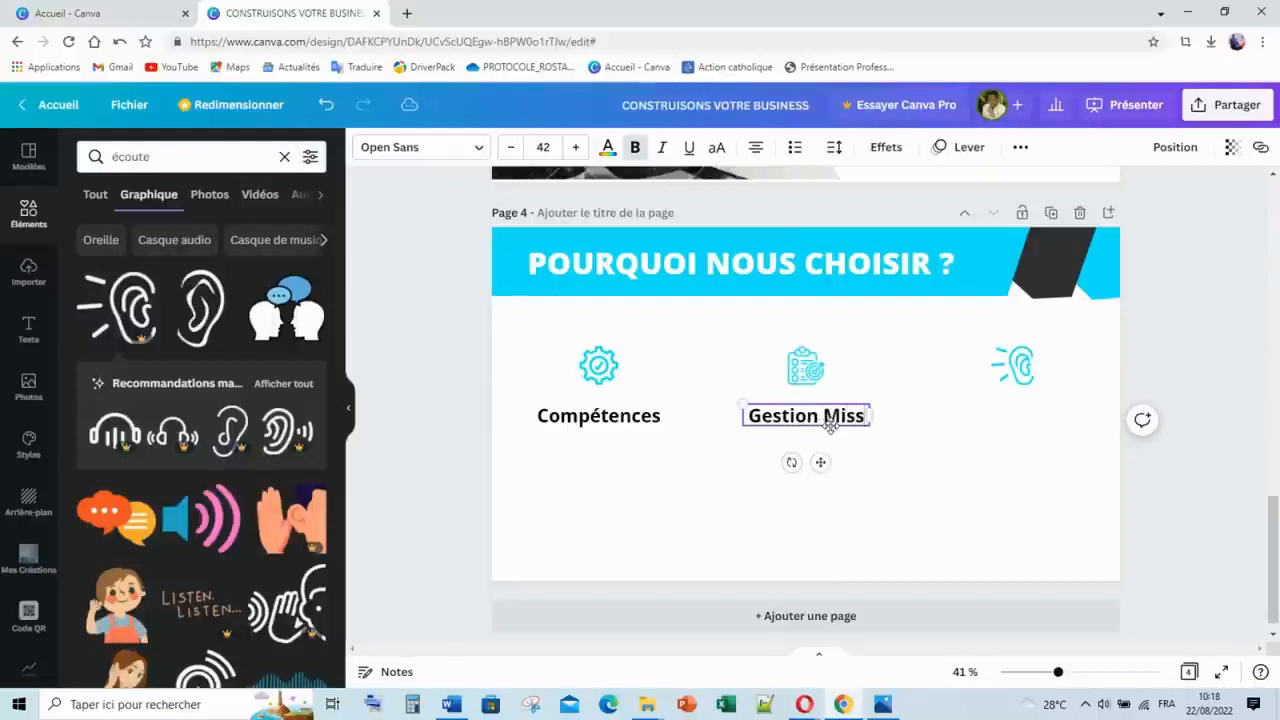
{"action": "type", "text": "ion"}
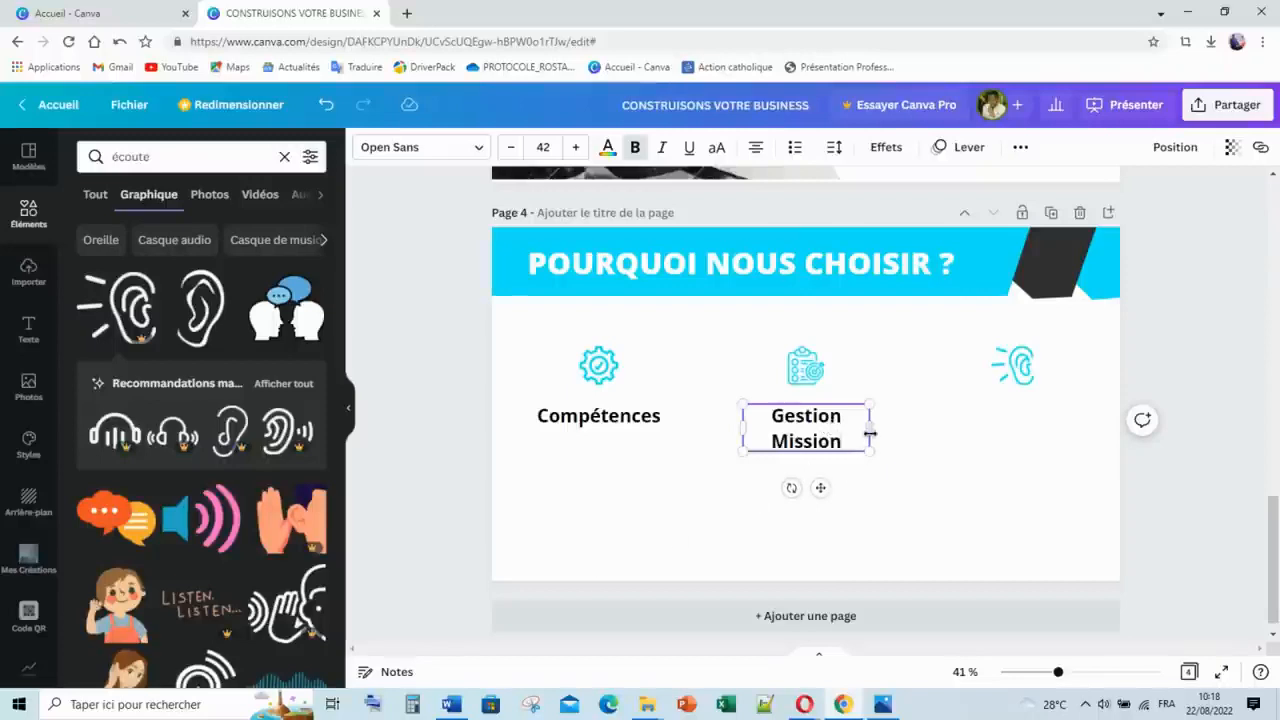
{"action": "left_click_drag", "start_coordinate": [869, 430], "coordinate": [1030, 422]}
{"action": "left_click", "coordinate": [842, 484]}
Duplicate the "Gestion Mission" caption beneath the ear icon, change the copy's text to "Ecoute", and fit and center its box under the icon.
{"action": "key", "text": "ctrl+d"}
{"action": "double_click", "coordinate": [1012, 428]}
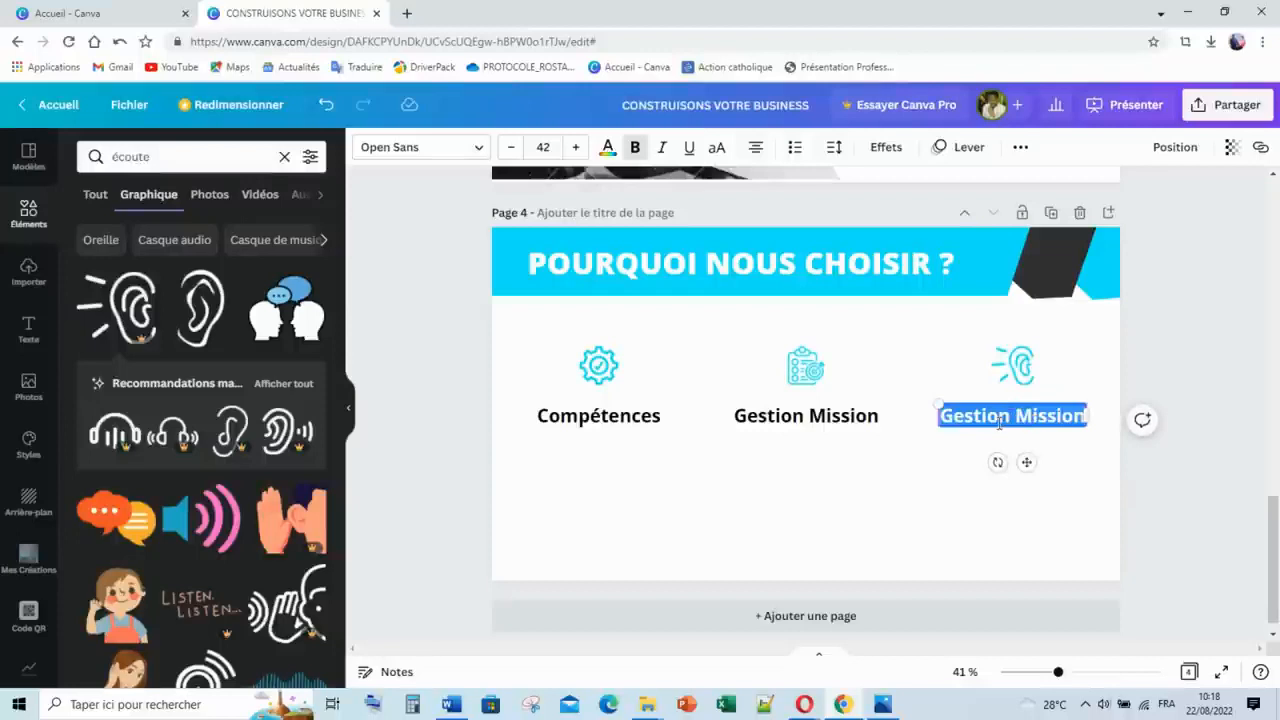
{"action": "type", "text": "Ec"}
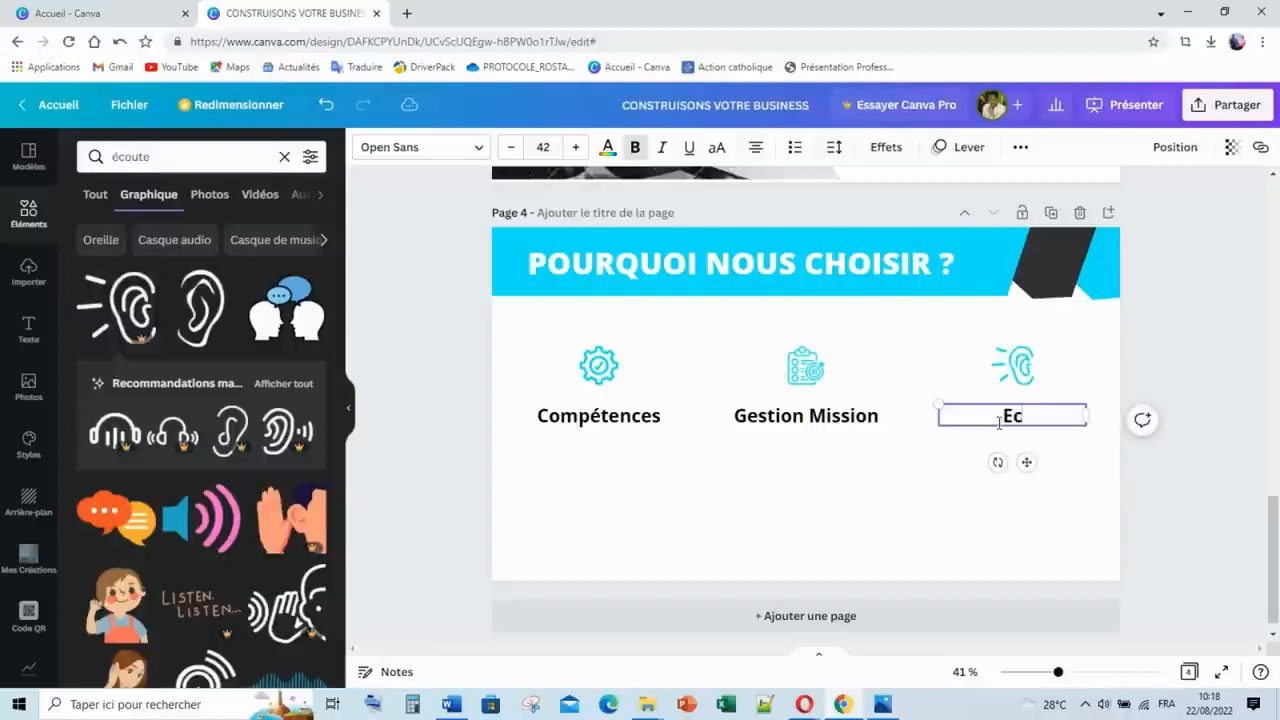
{"action": "type", "text": "oute"}
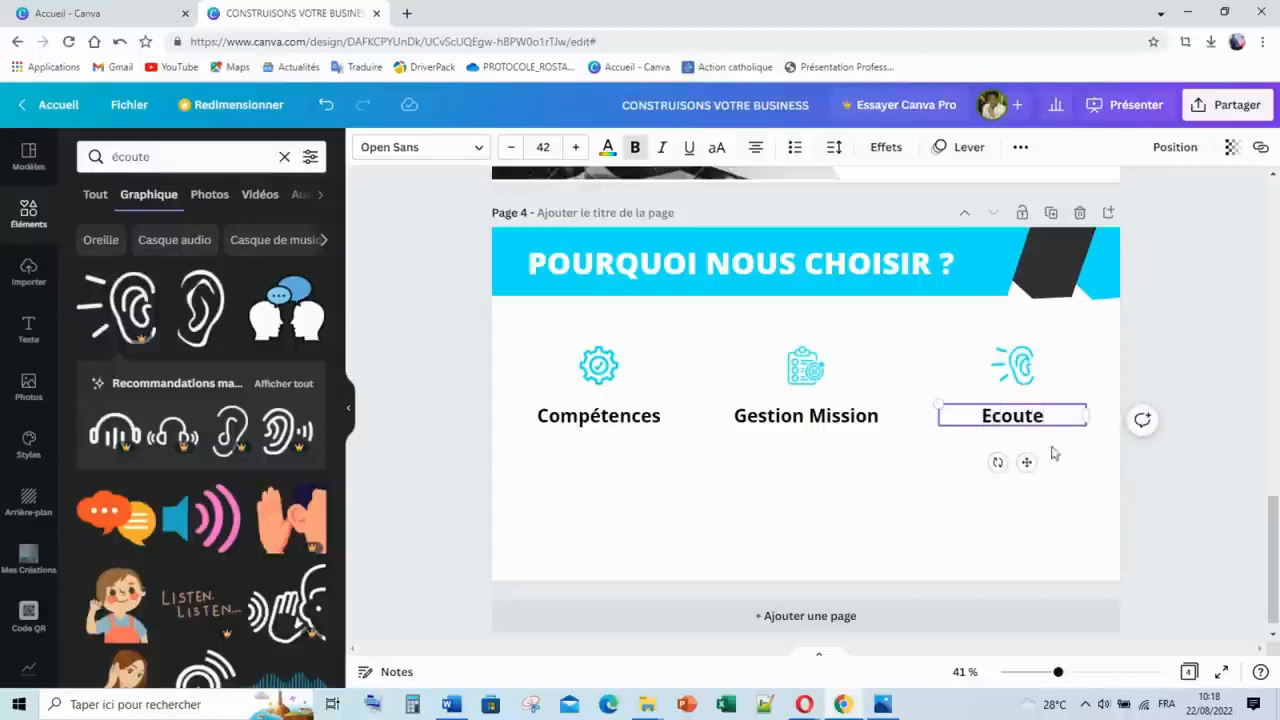
{"action": "left_click_drag", "start_coordinate": [937, 415], "coordinate": [1013, 416]}
{"action": "left_click", "coordinate": [1012, 457]}
{"action": "left_click", "coordinate": [1001, 474]}
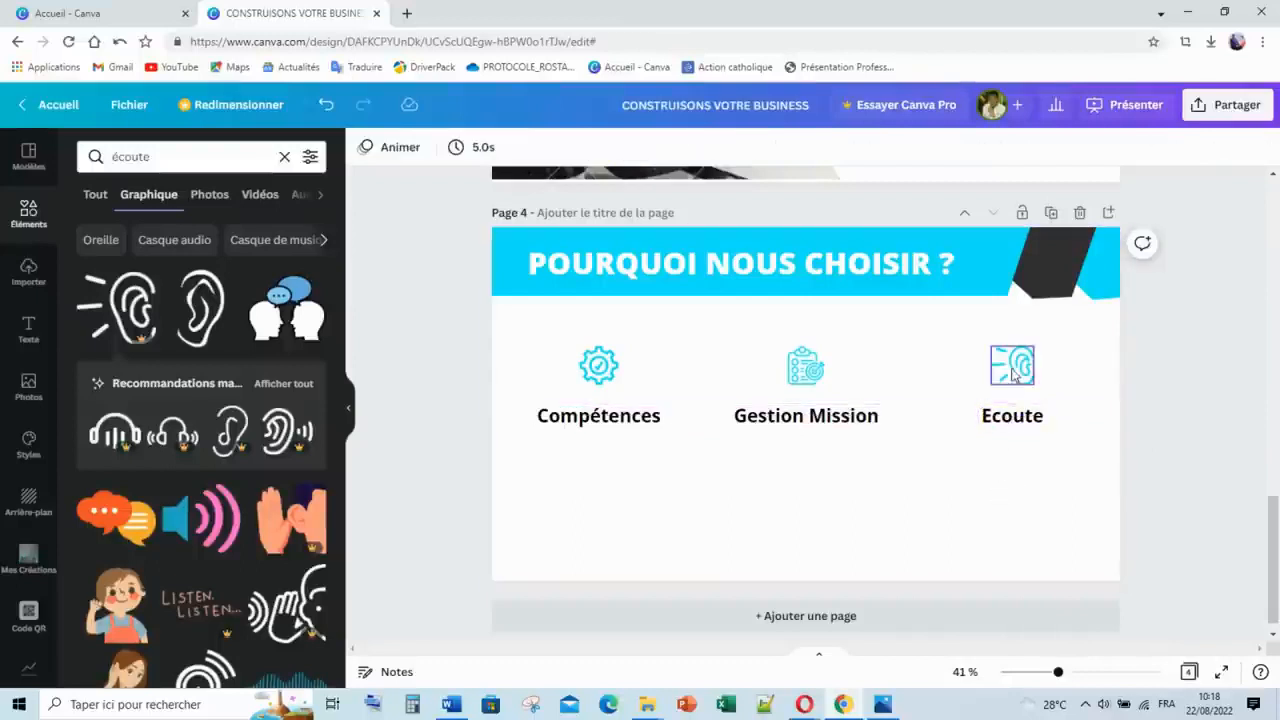
{"action": "left_click_drag", "start_coordinate": [1019, 417], "coordinate": [1015, 418]}
{"action": "left_click", "coordinate": [845, 543]}
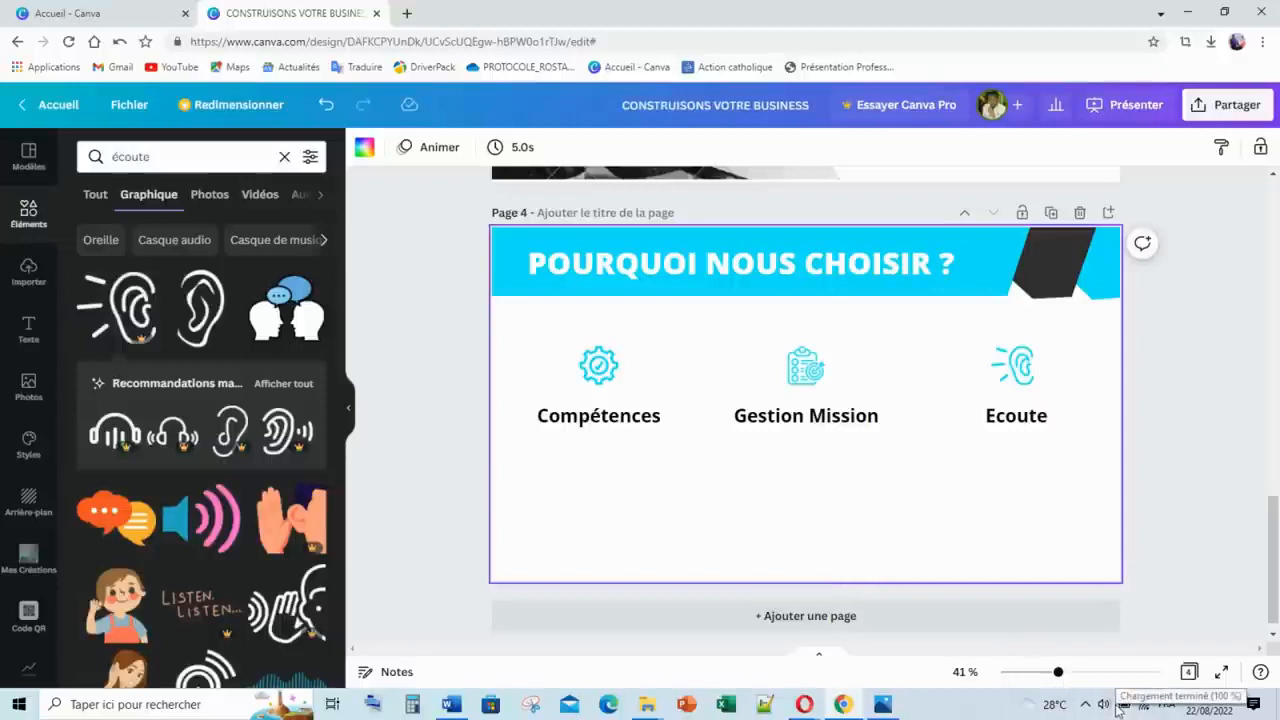
Following reference slide 4.png, add the body text "Ajouter des lignes dans le corps du texte" centered beneath "Compétences", wrapped onto two lines.
{"action": "left_click", "coordinate": [896, 710]}
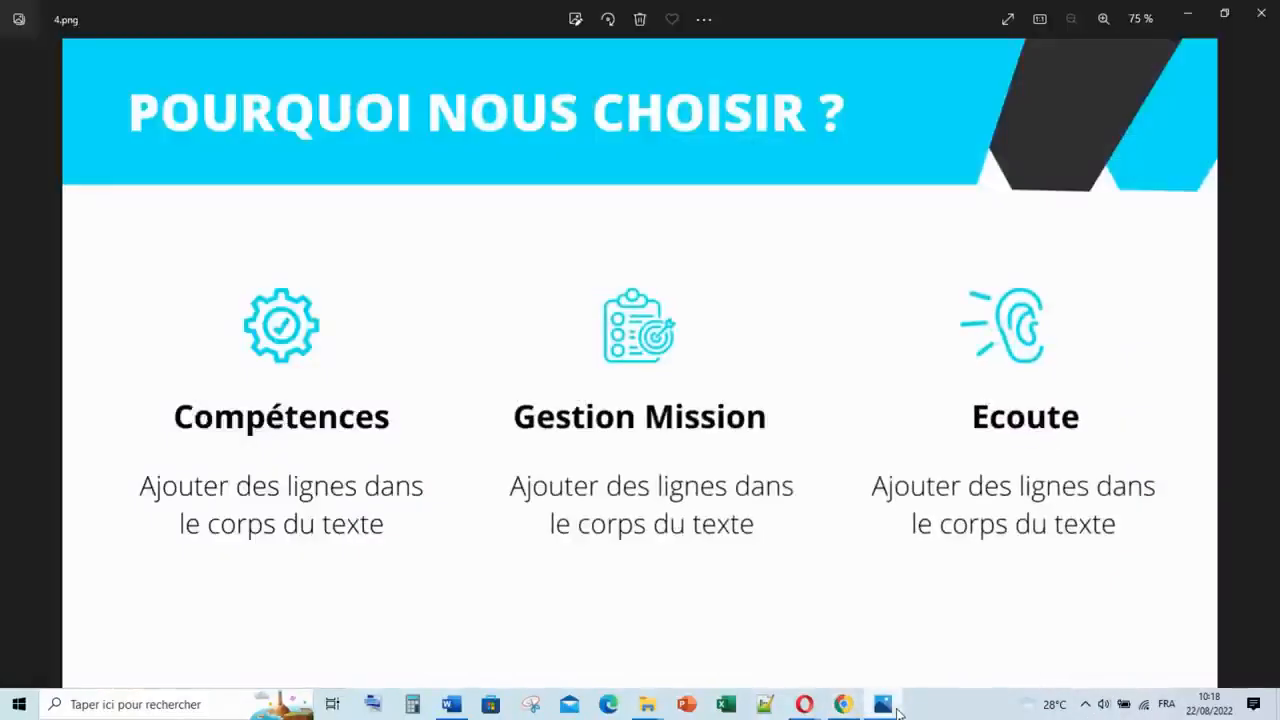
{"action": "left_click", "coordinate": [896, 710]}
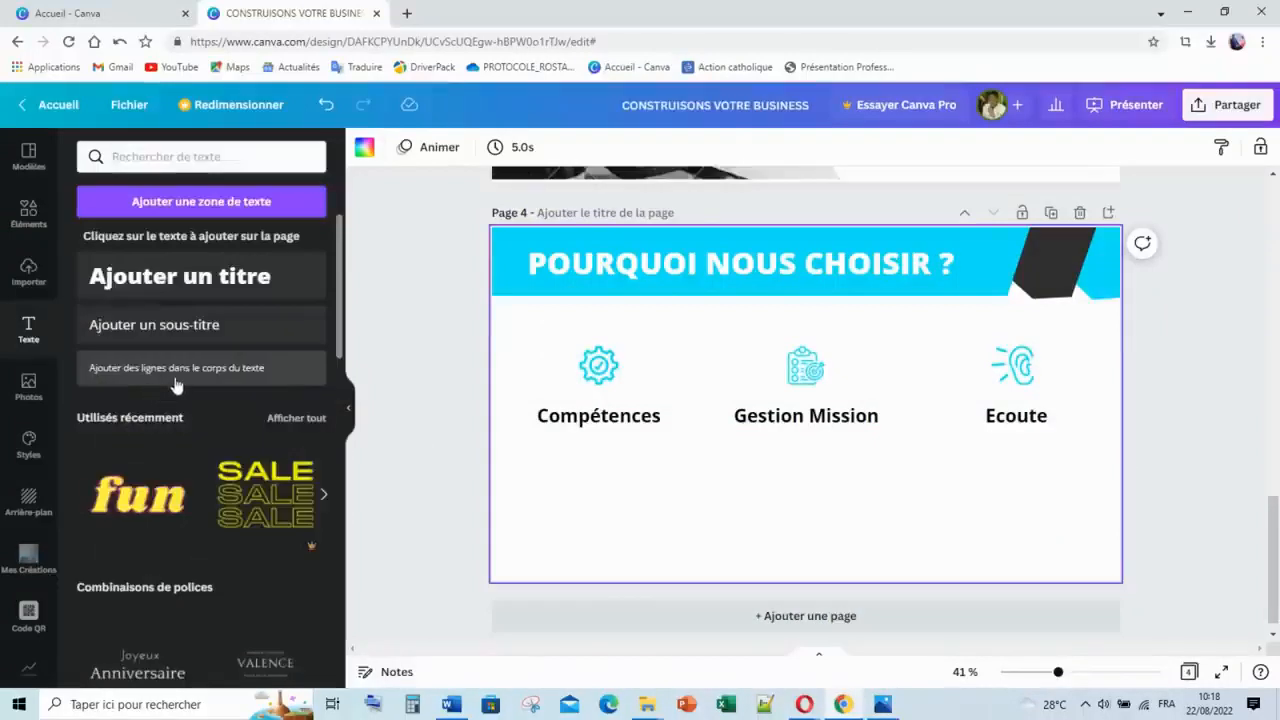
{"action": "left_click", "coordinate": [310, 380]}
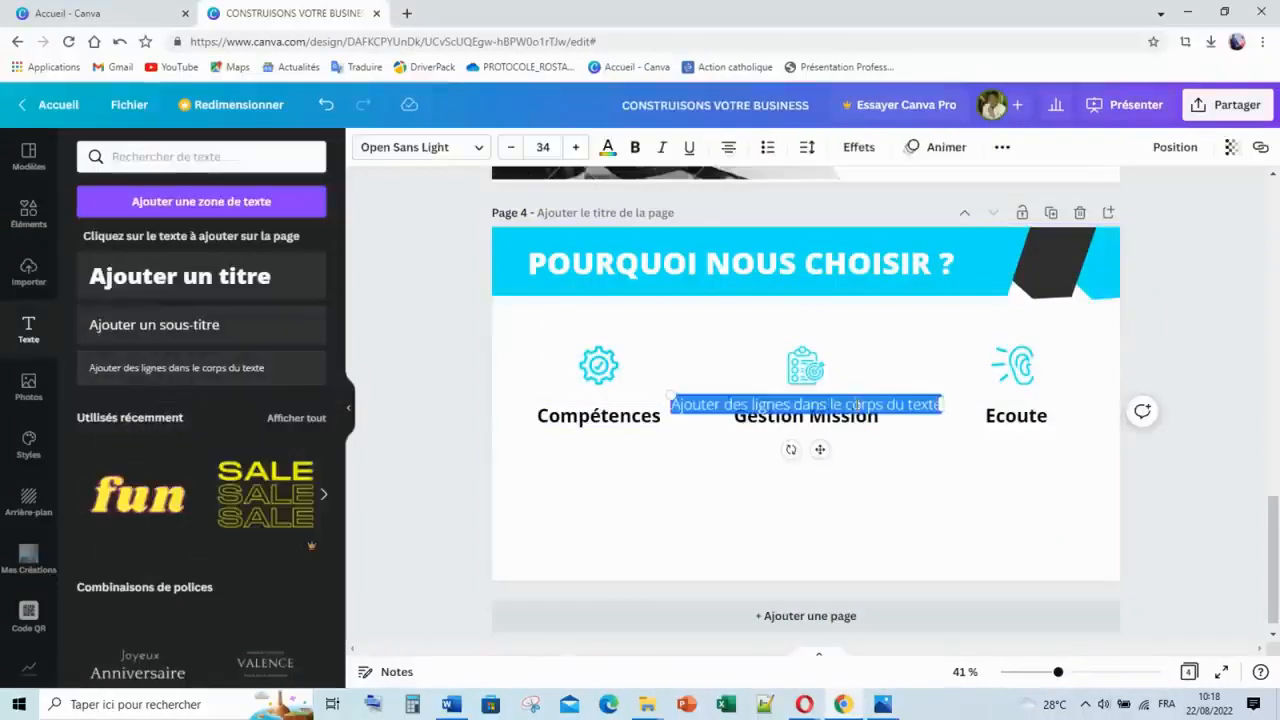
{"action": "left_click", "coordinate": [850, 526]}
{"action": "left_click_drag", "start_coordinate": [862, 403], "coordinate": [701, 462]}
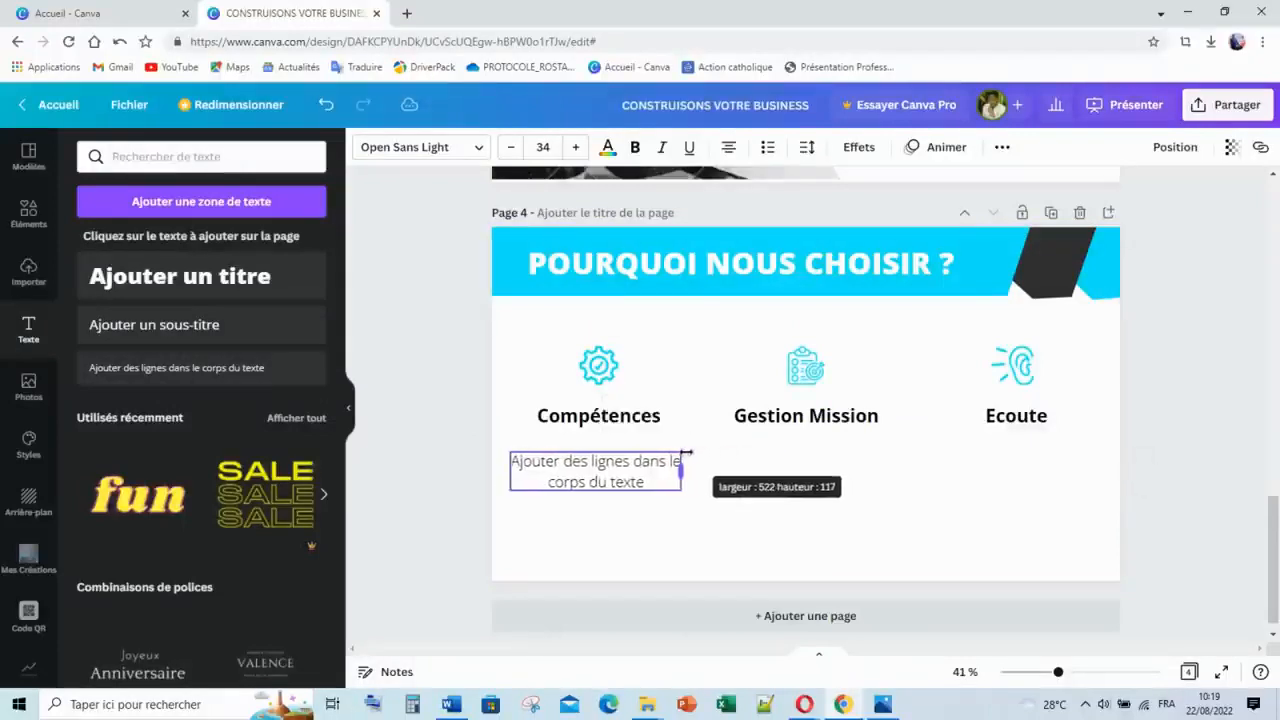
{"action": "left_click", "coordinate": [774, 490]}
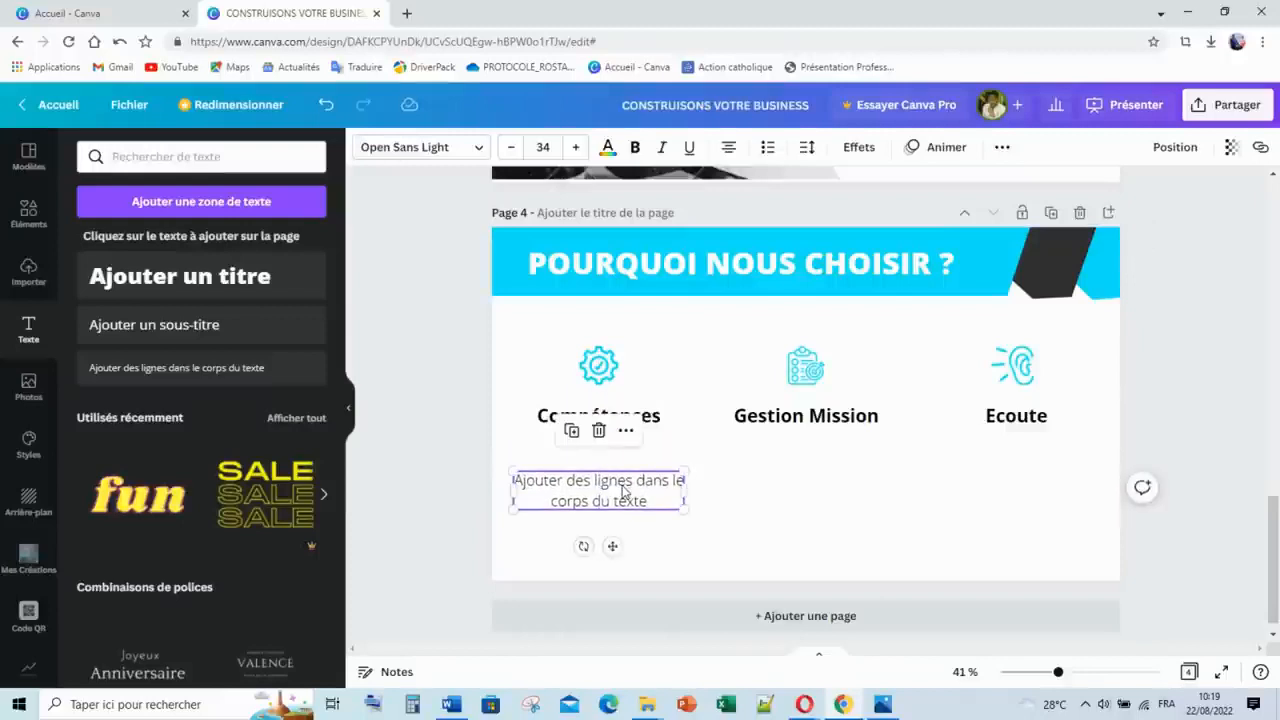
Duplicate the two-line body text and place the copy beneath "Gestion Mission", level with the original.
{"action": "key", "text": "ctrl+d"}
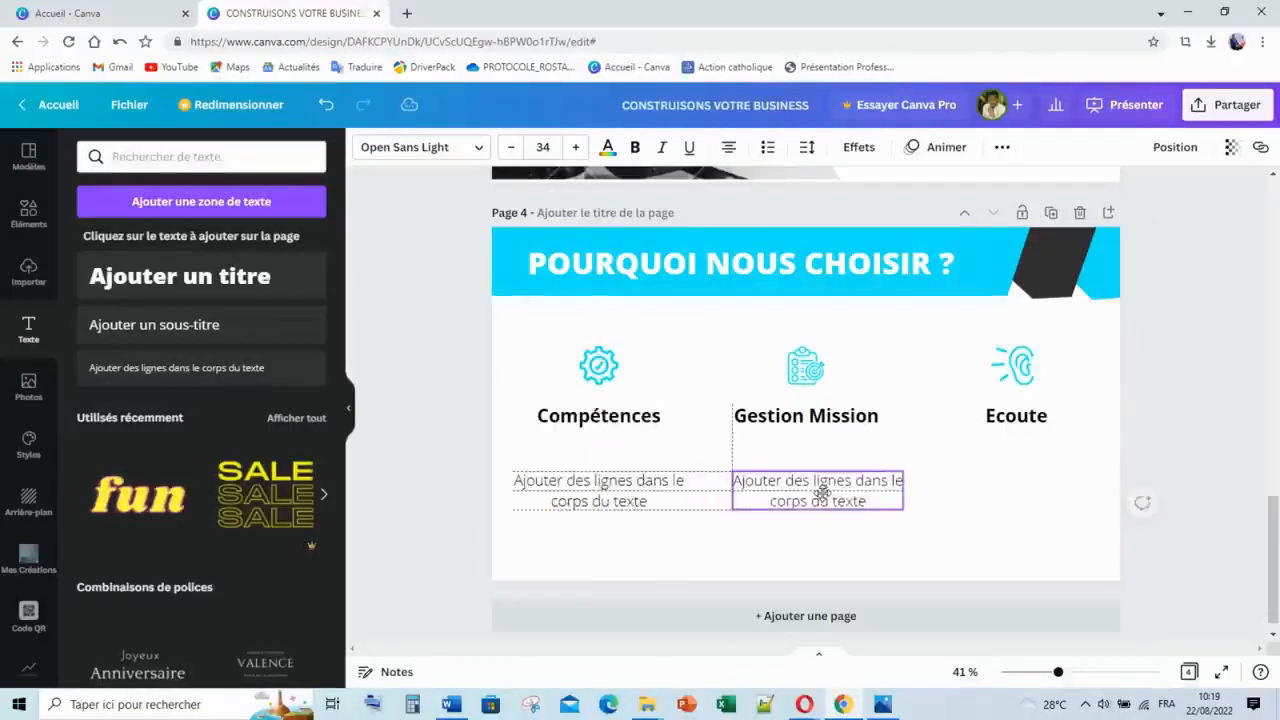
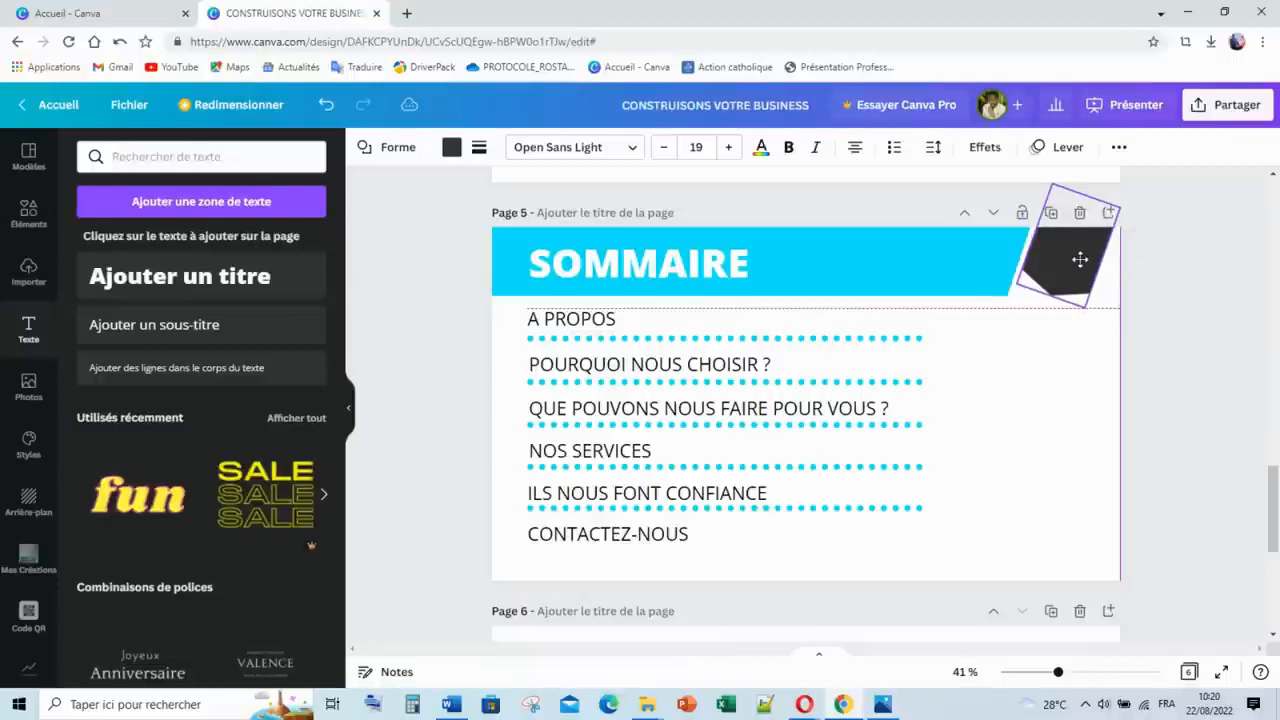
Widen the "SOMMAIRE" title box on page 5 across most of the cyan banner and set its font size to 70.
{"action": "left_click", "coordinate": [1192, 300]}
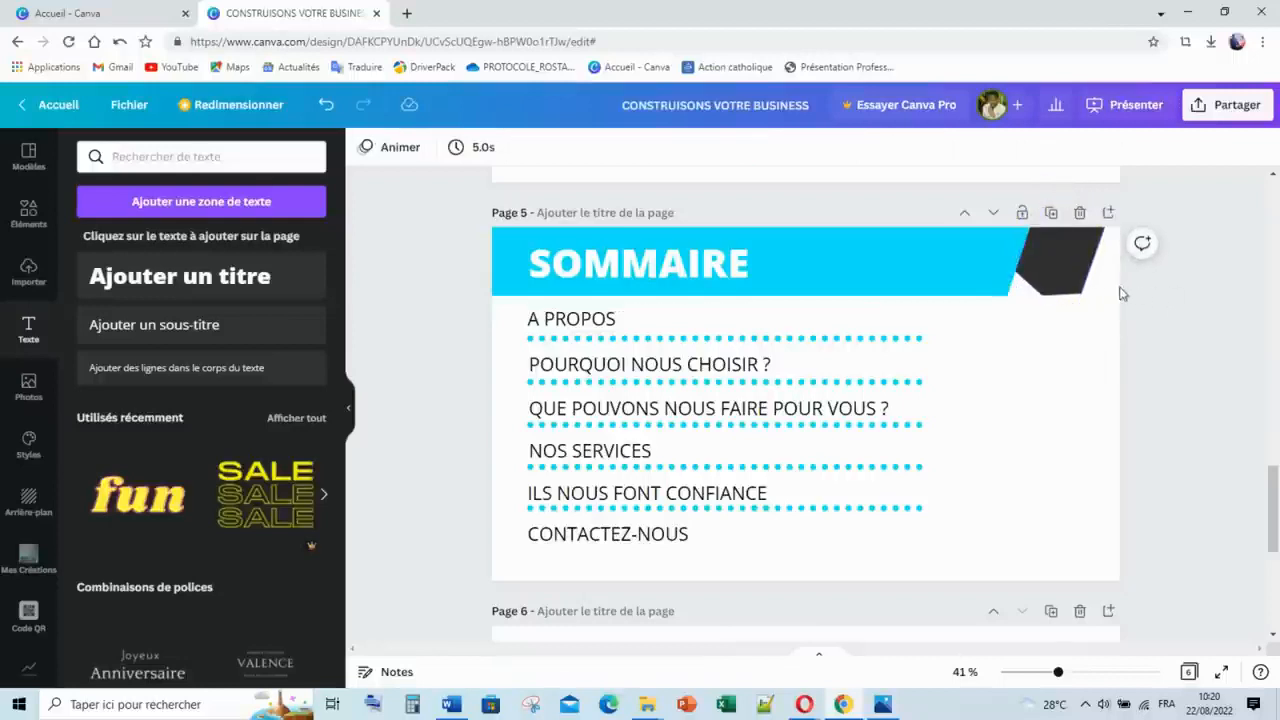
{"action": "left_click", "coordinate": [656, 262]}
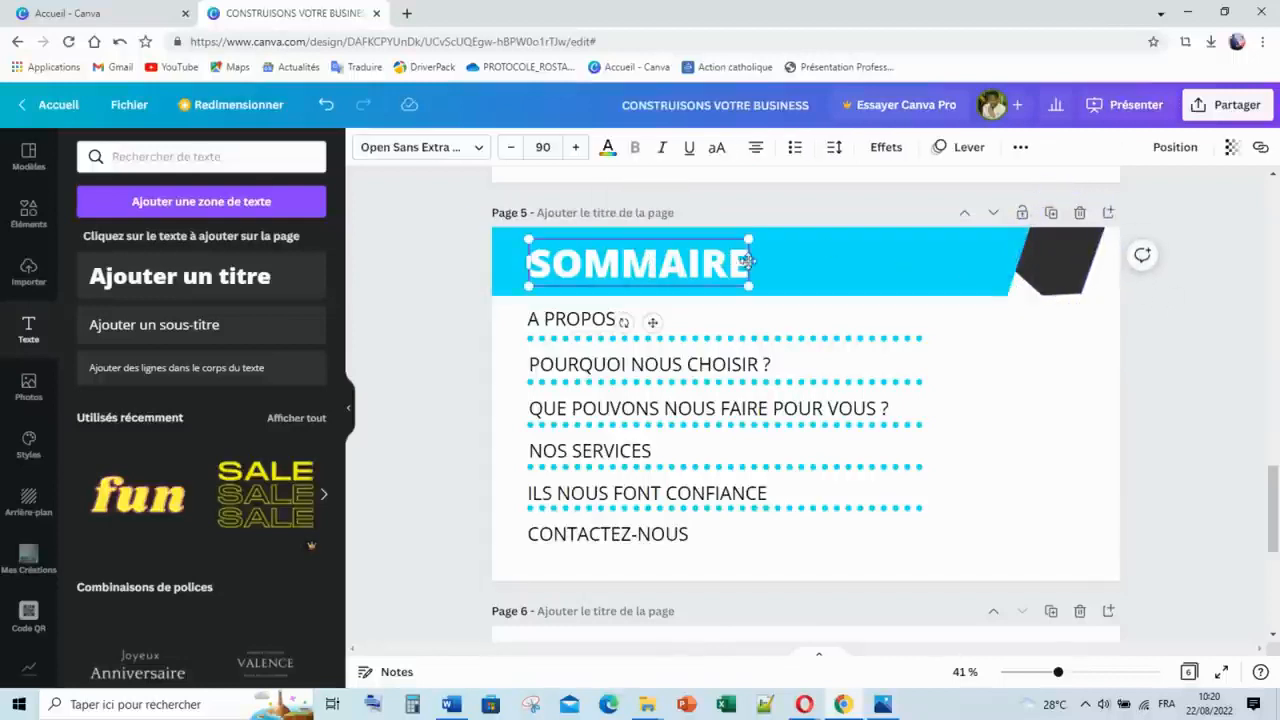
{"action": "left_click_drag", "start_coordinate": [757, 263], "coordinate": [966, 263]}
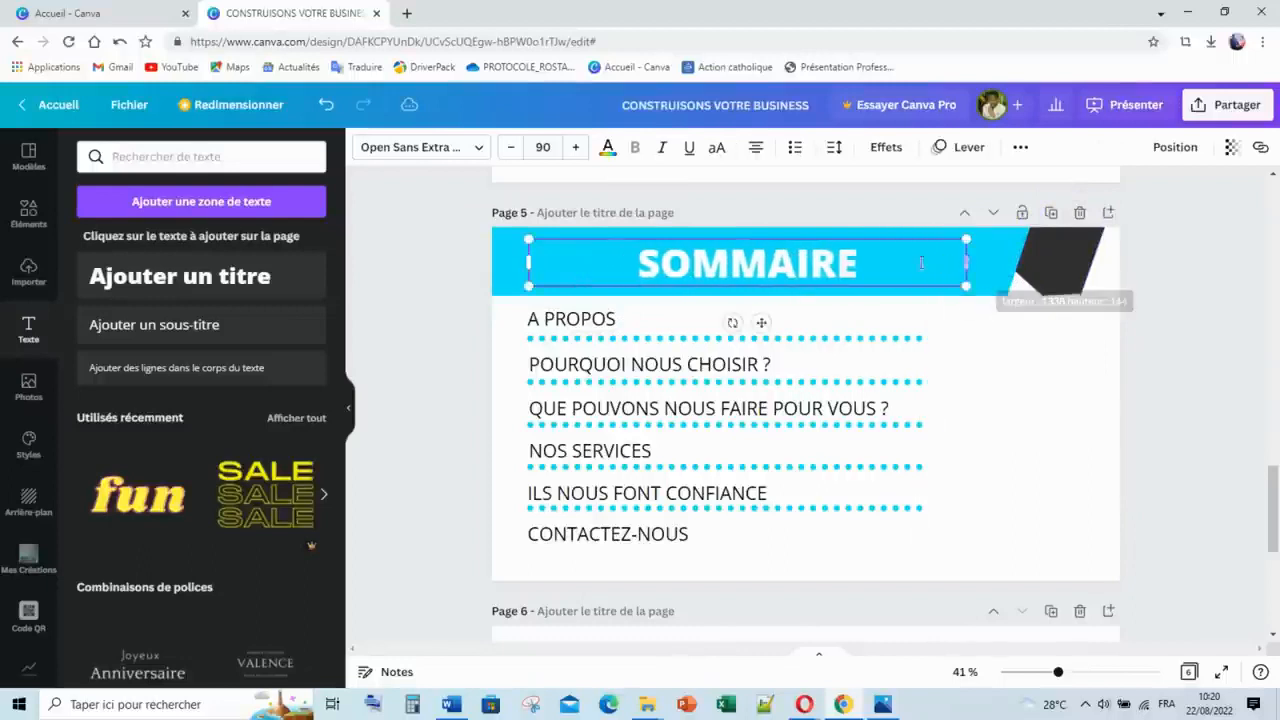
{"action": "left_click", "coordinate": [549, 147]}
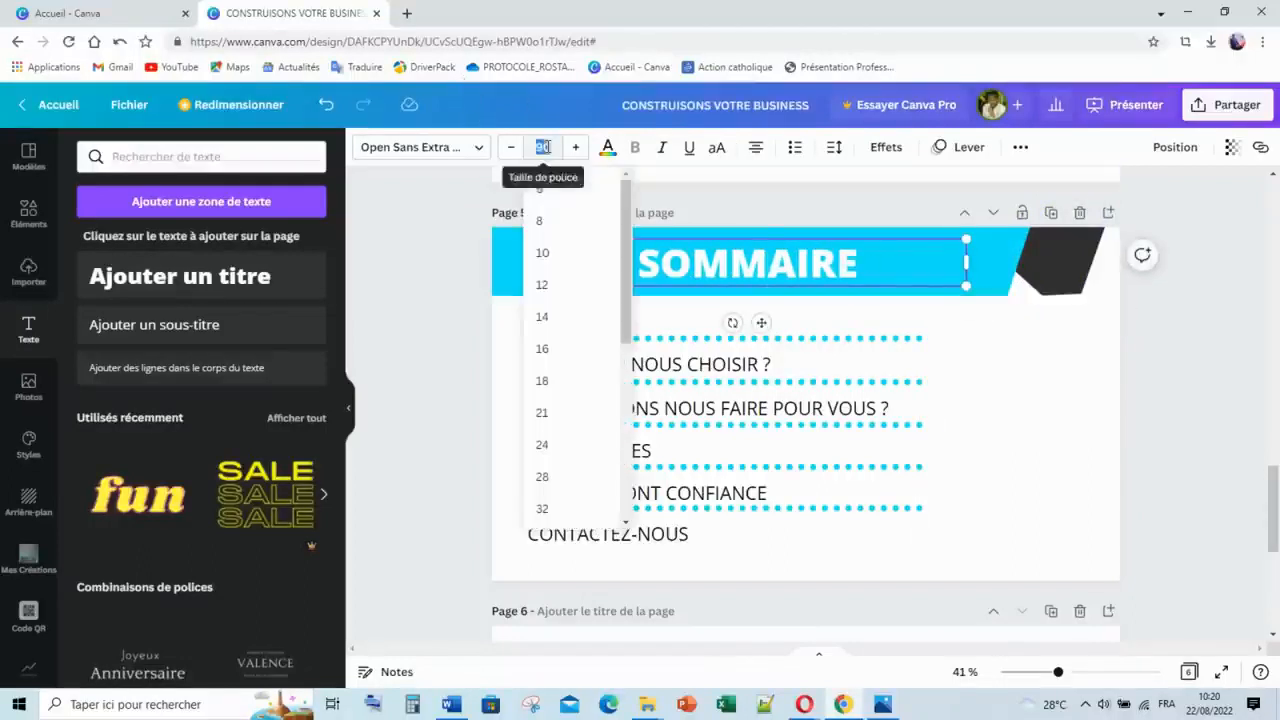
{"action": "left_click", "coordinate": [549, 147]}
{"action": "left_click", "coordinate": [548, 147]}
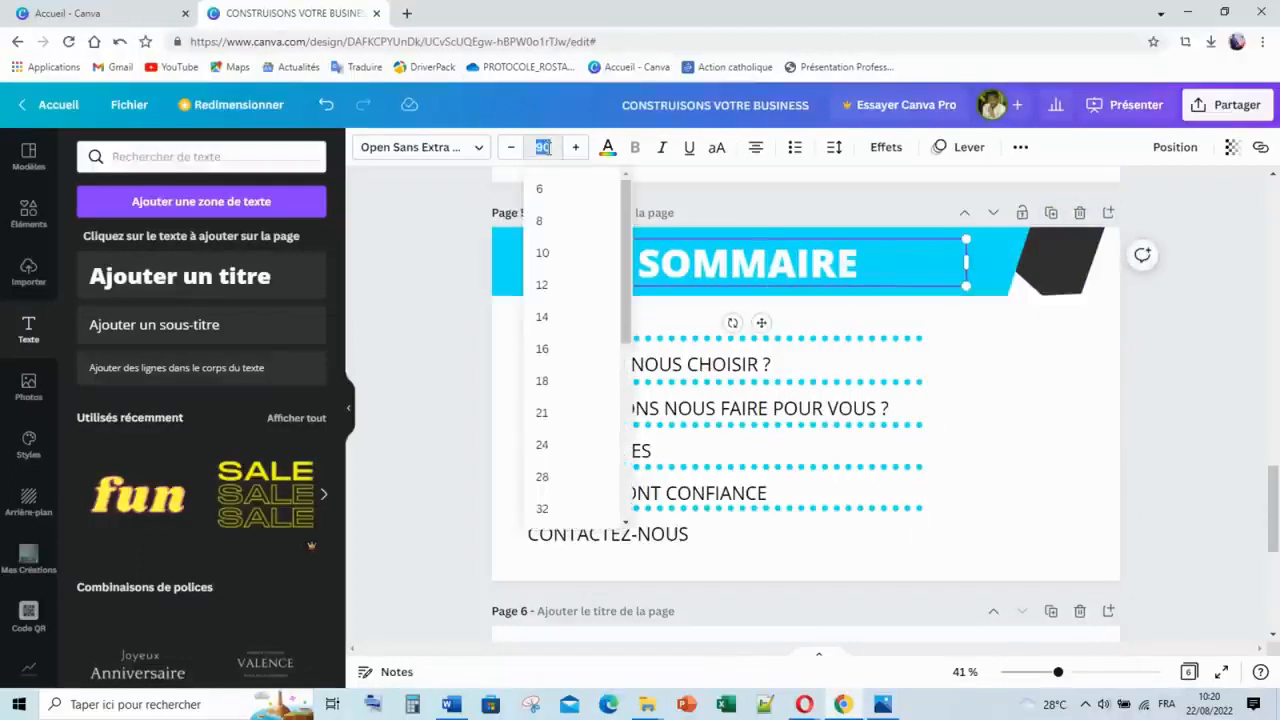
{"action": "key", "text": "Return"}
{"action": "left_click", "coordinate": [449, 258]}
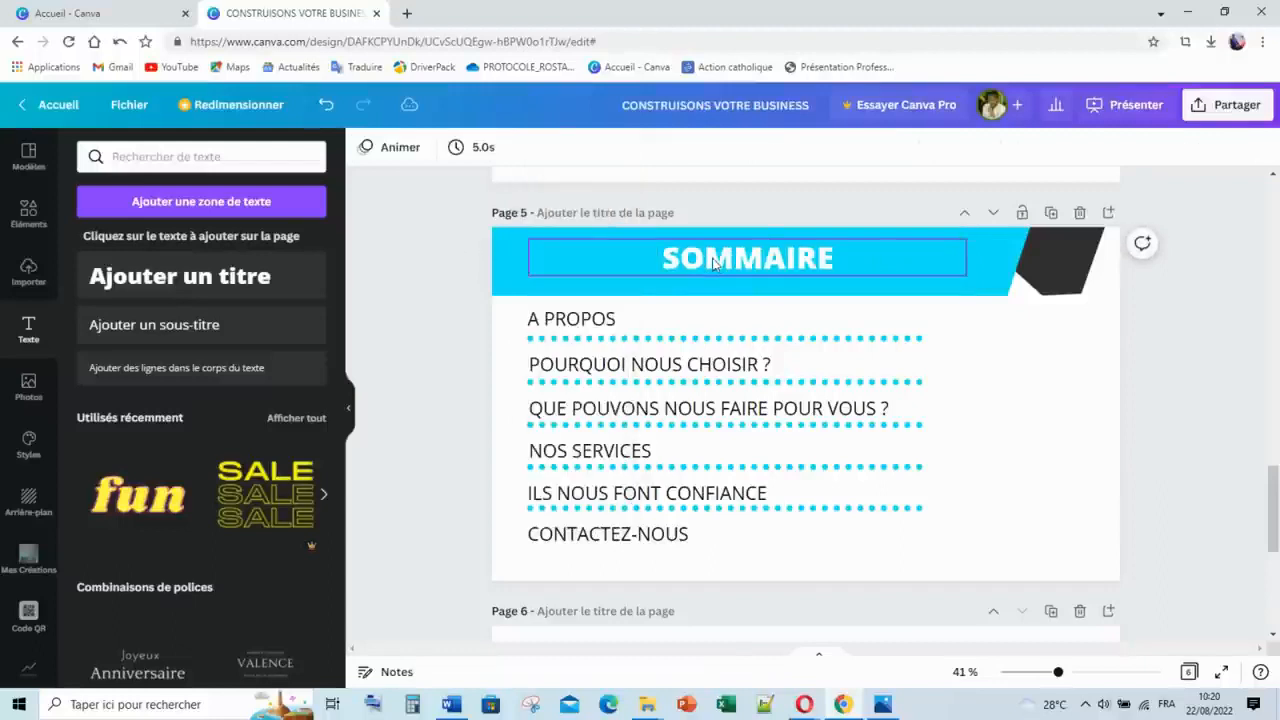
Replace the page 5 banner title with "QUE POUVONS-NOUS FAIRE POUR VOUS ?".
{"action": "double_click", "coordinate": [718, 264]}
{"action": "type", "text": "Qu"}
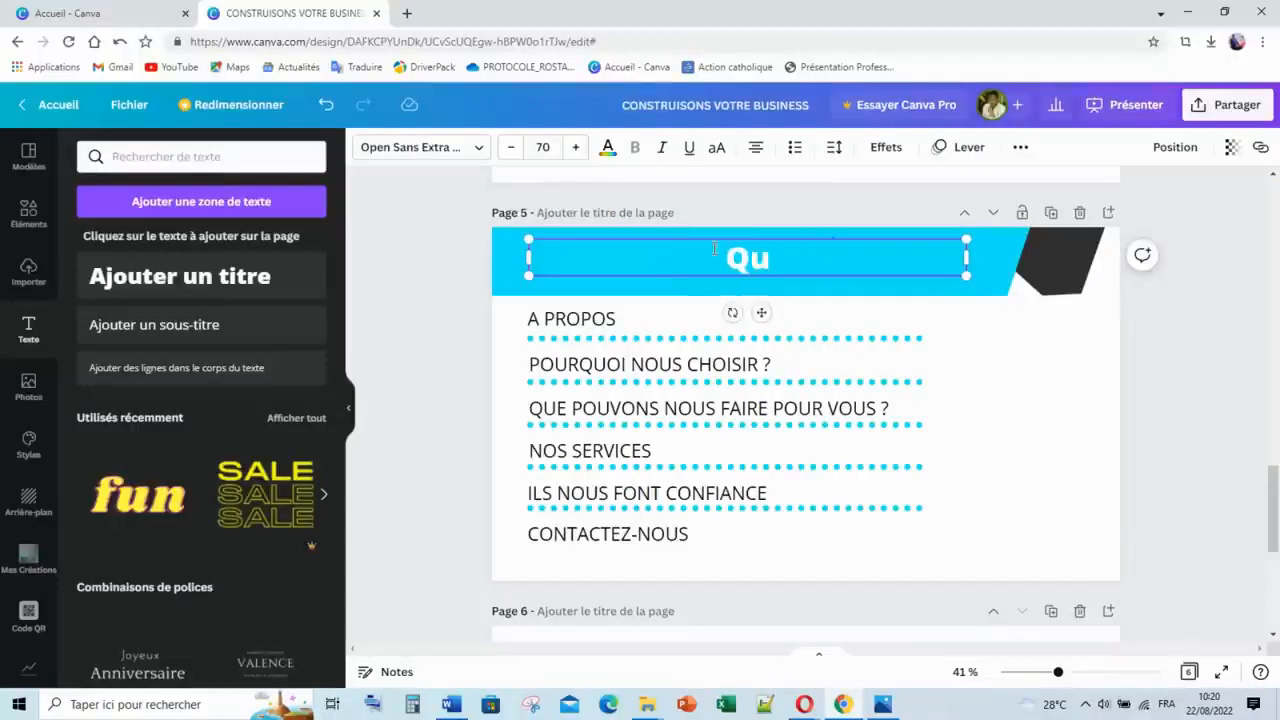
{"action": "key", "text": "BackSpace"}
{"action": "type", "text": "UE POUVONS"}
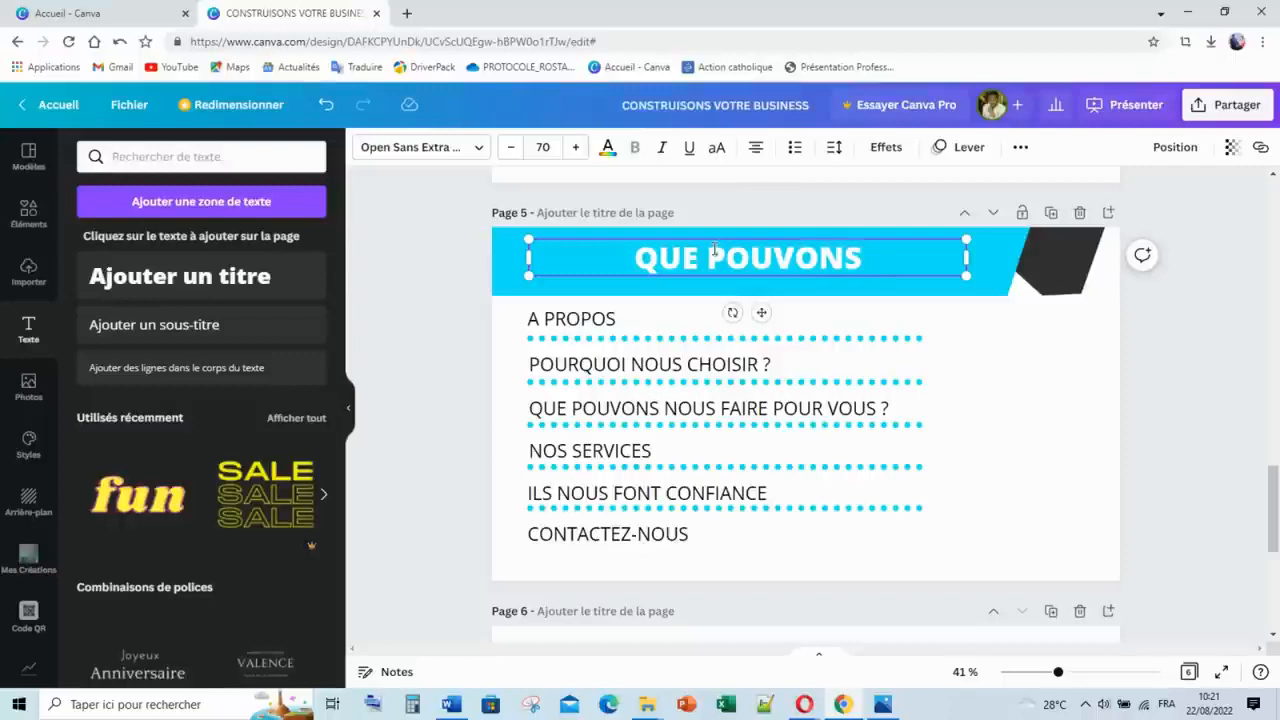
{"action": "type", "text": "-NIU"}
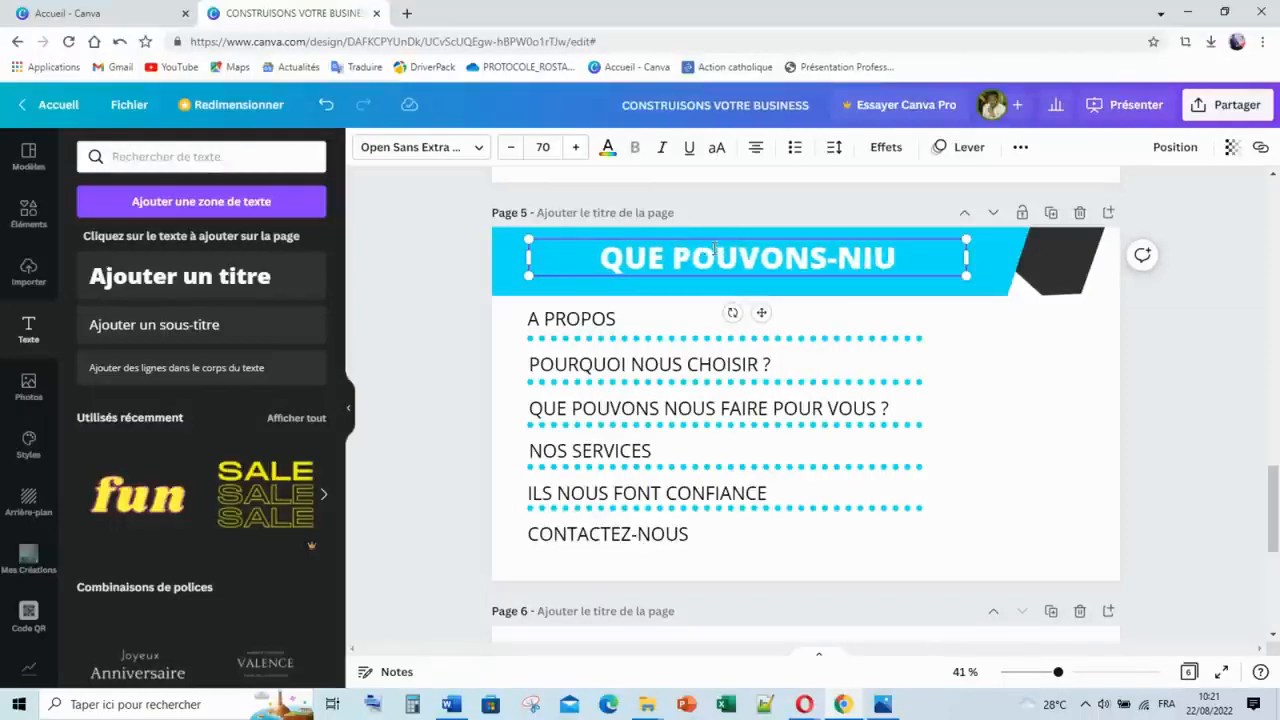
{"action": "key", "text": "BackSpace"}
{"action": "key", "text": "BackSpace"}
{"action": "type", "text": "OU"}
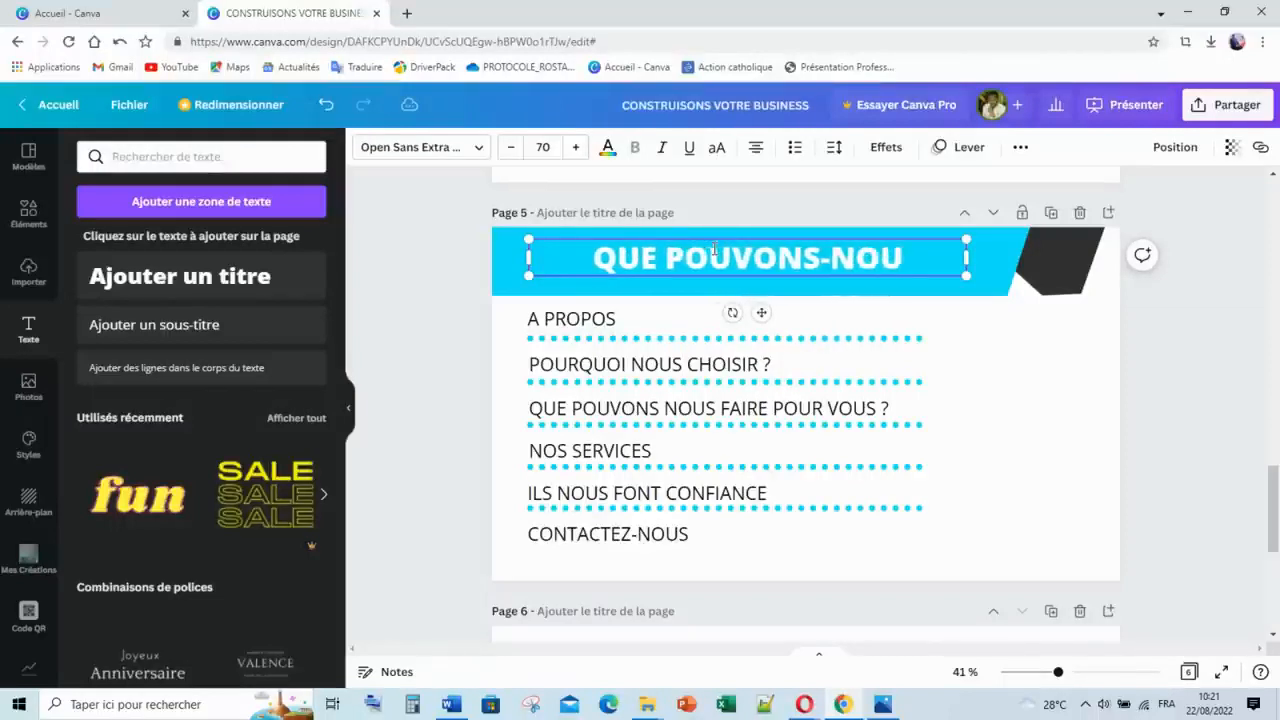
{"action": "type", "text": "S FAIRE"}
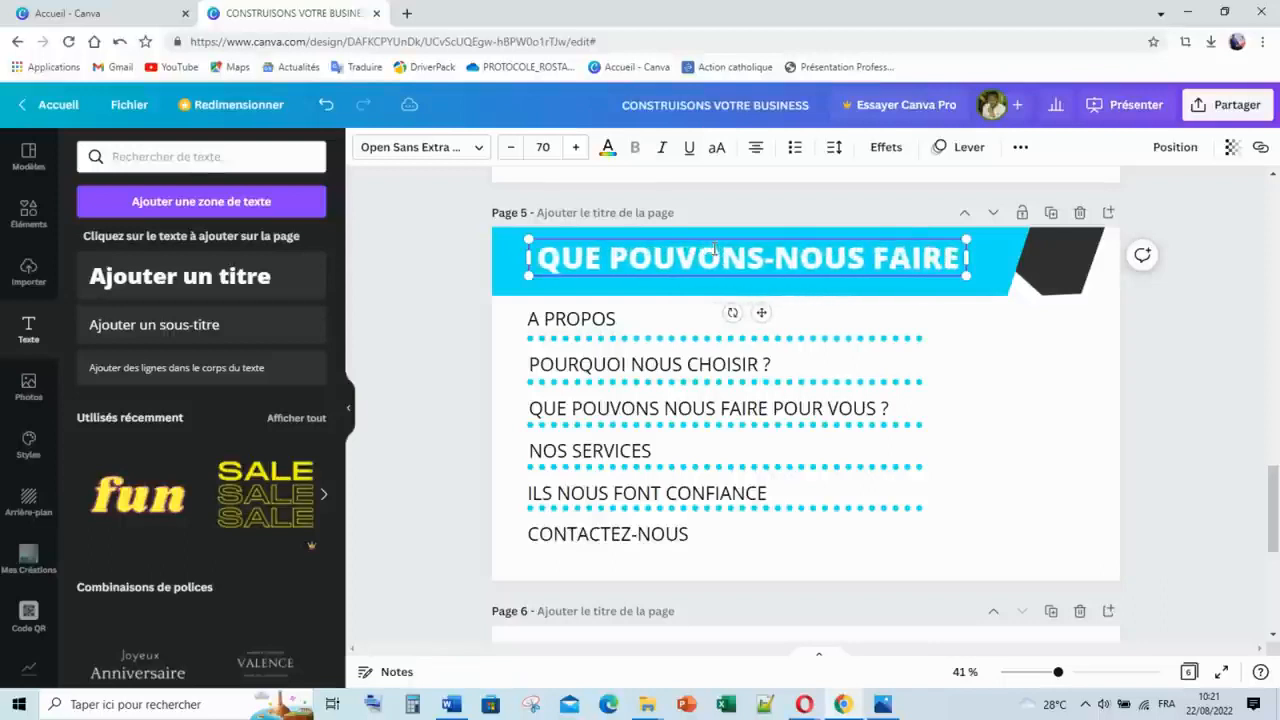
{"action": "type", "text": " POUR"}
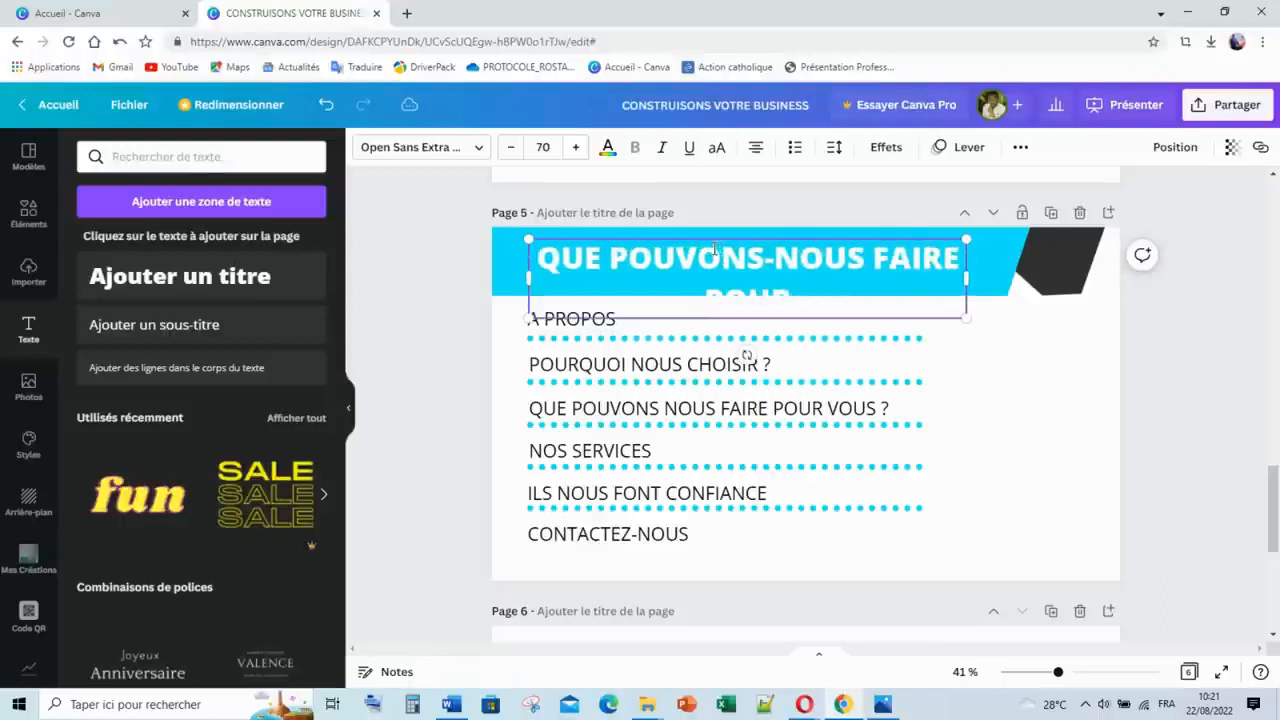
{"action": "type", "text": " VOUS"}
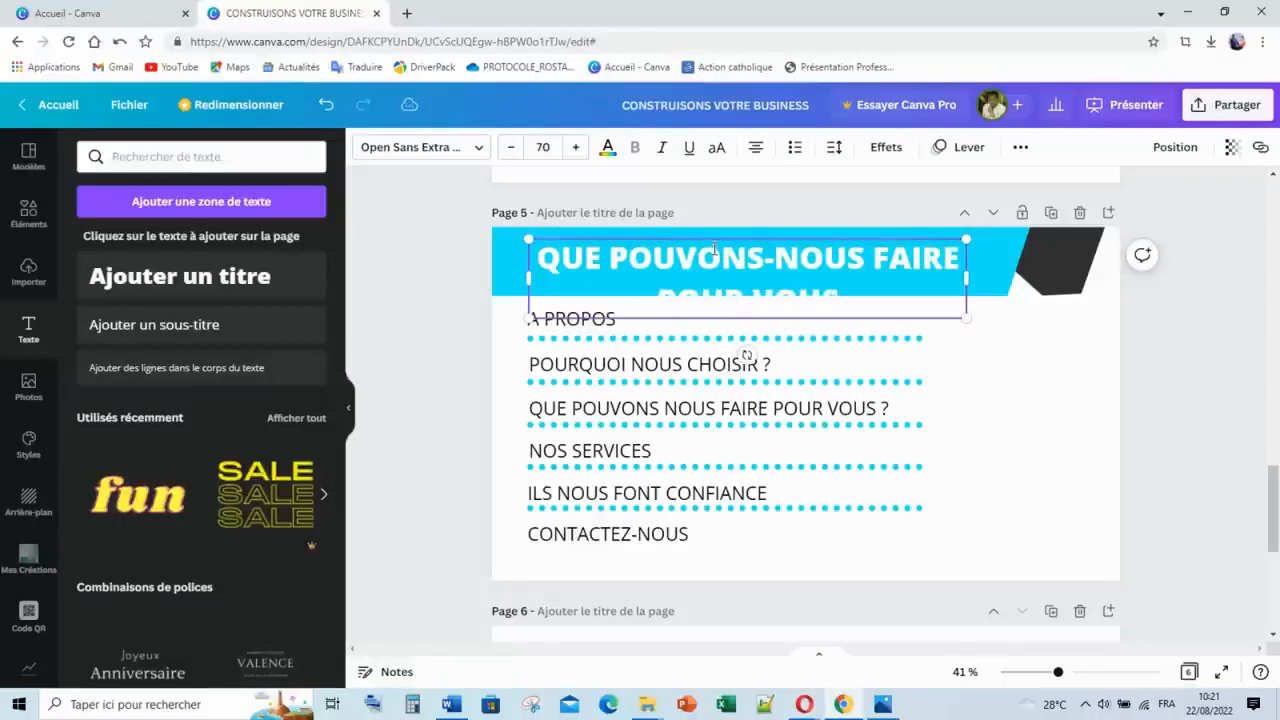
{"action": "type", "text": " ?"}
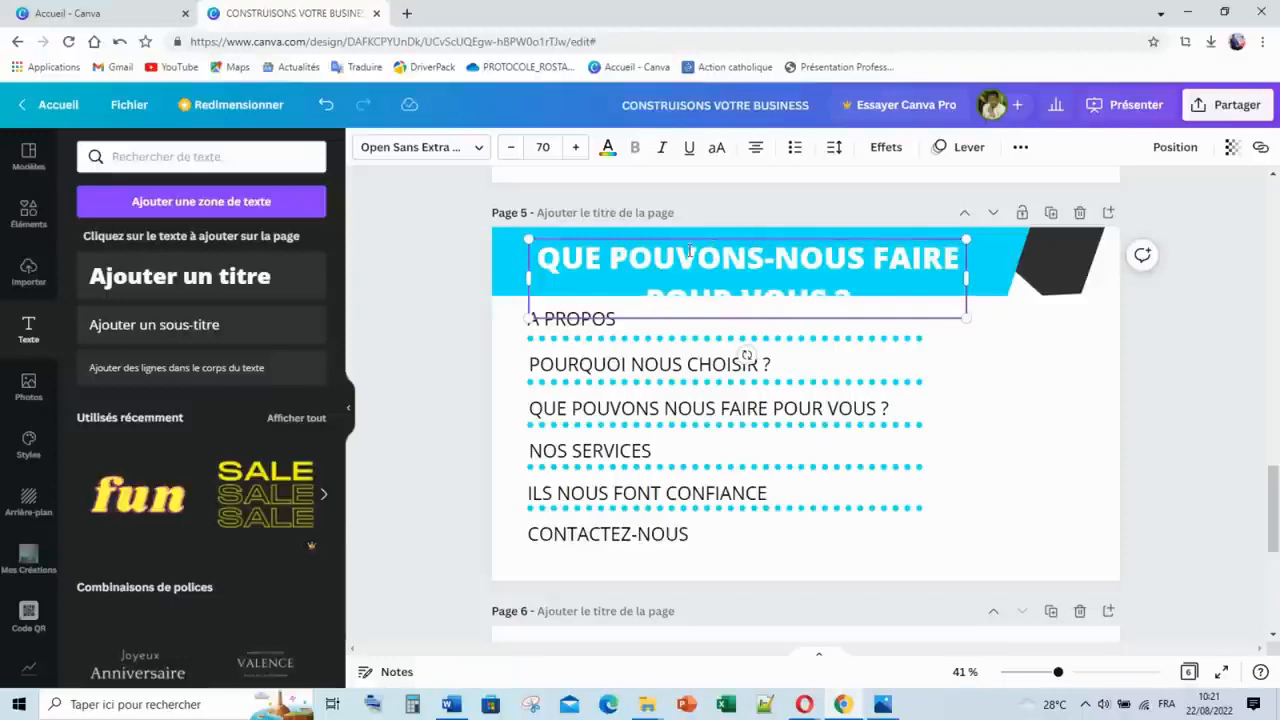
{"action": "left_click", "coordinate": [500, 307]}
Widen the title box to the banner's slanted edge and reduce the font size to 50 so the title fits on one line.
{"action": "left_click", "coordinate": [629, 271]}
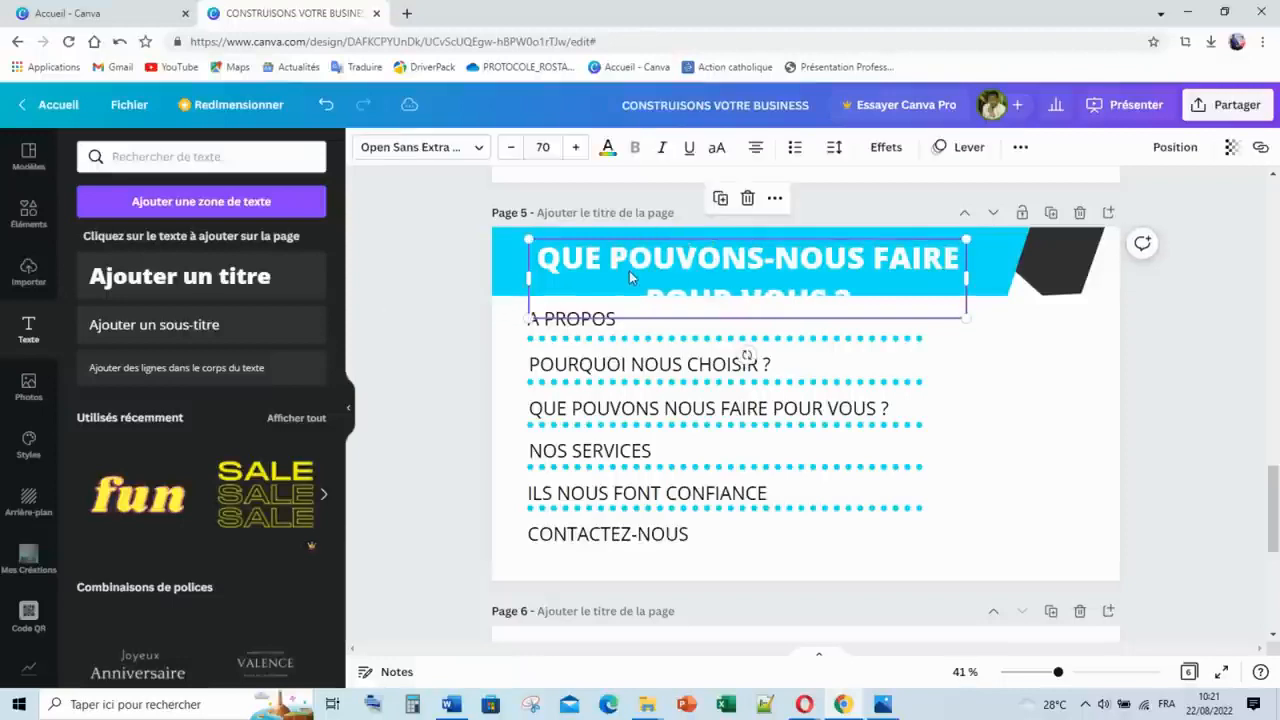
{"action": "left_click", "coordinate": [549, 147]}
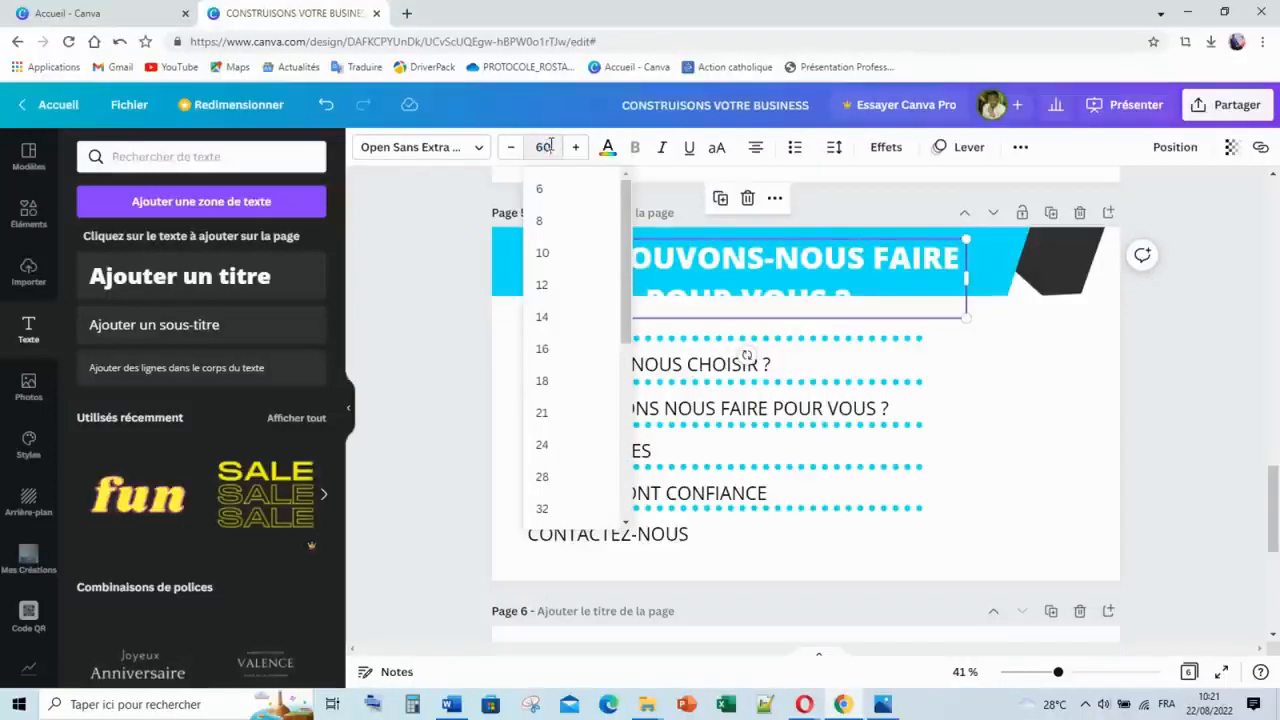
{"action": "left_click", "coordinate": [421, 288]}
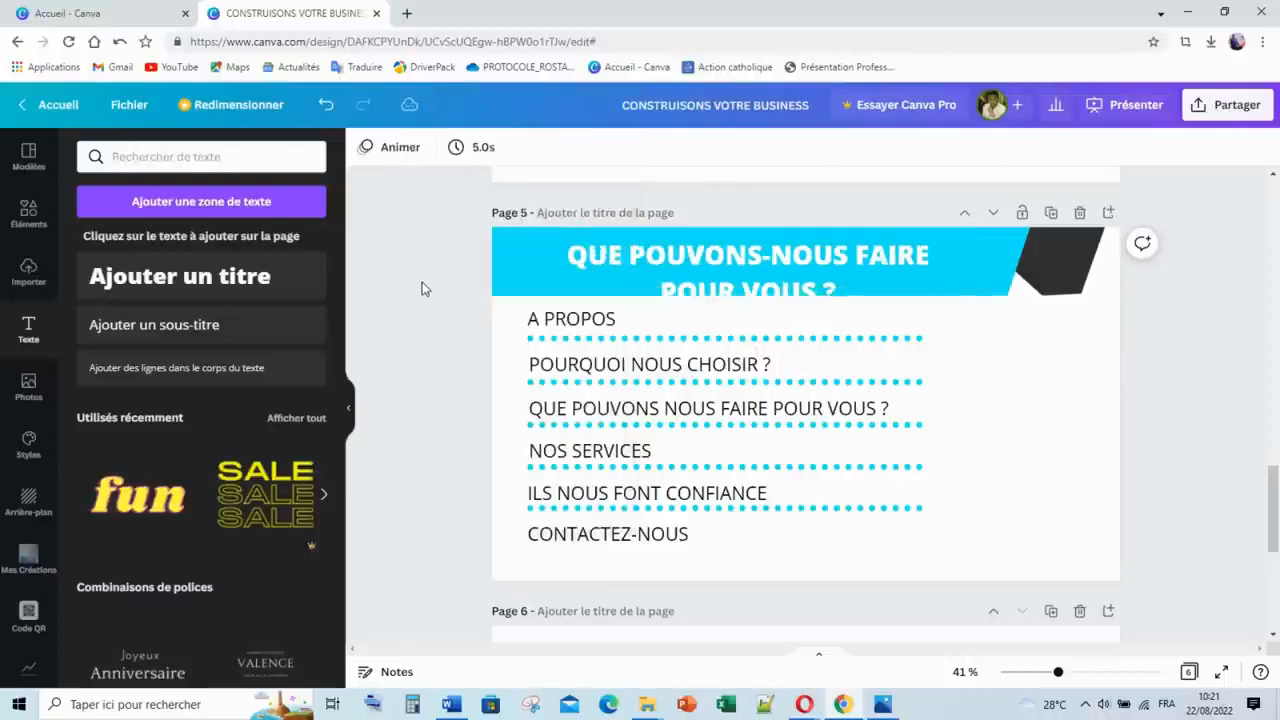
{"action": "left_click", "coordinate": [731, 263]}
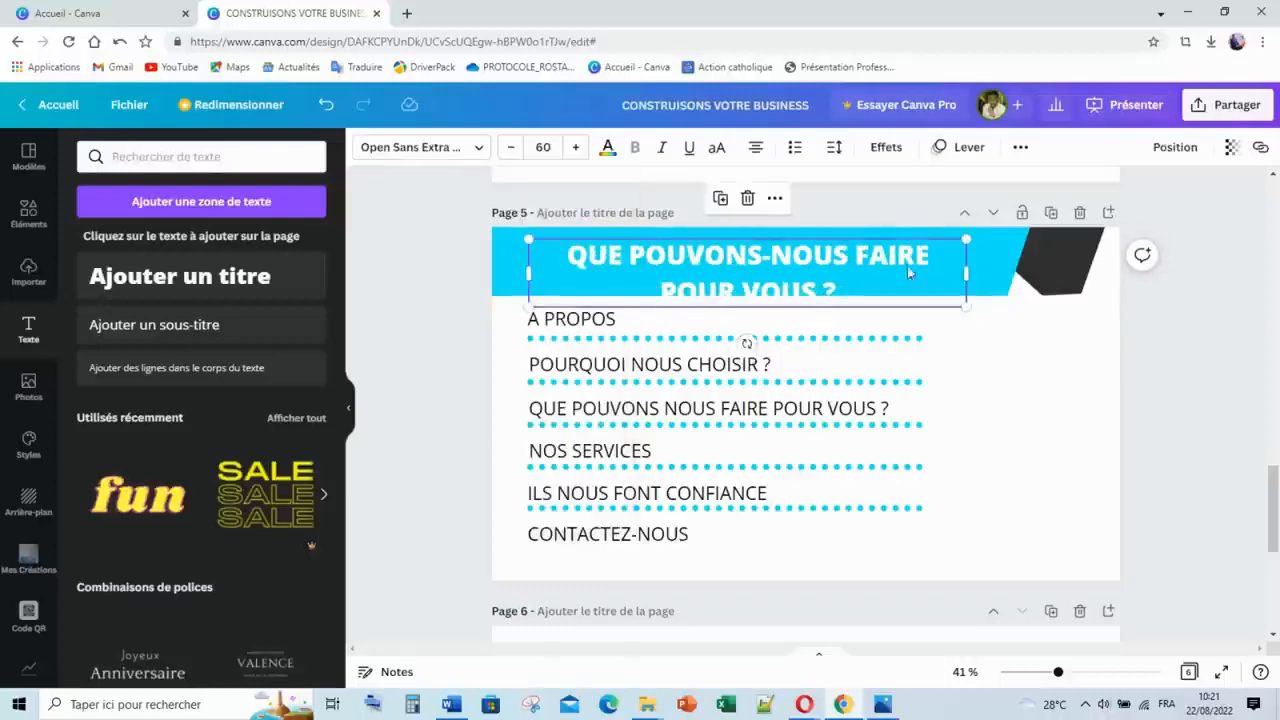
{"action": "left_click_drag", "start_coordinate": [968, 273], "coordinate": [1008, 272]}
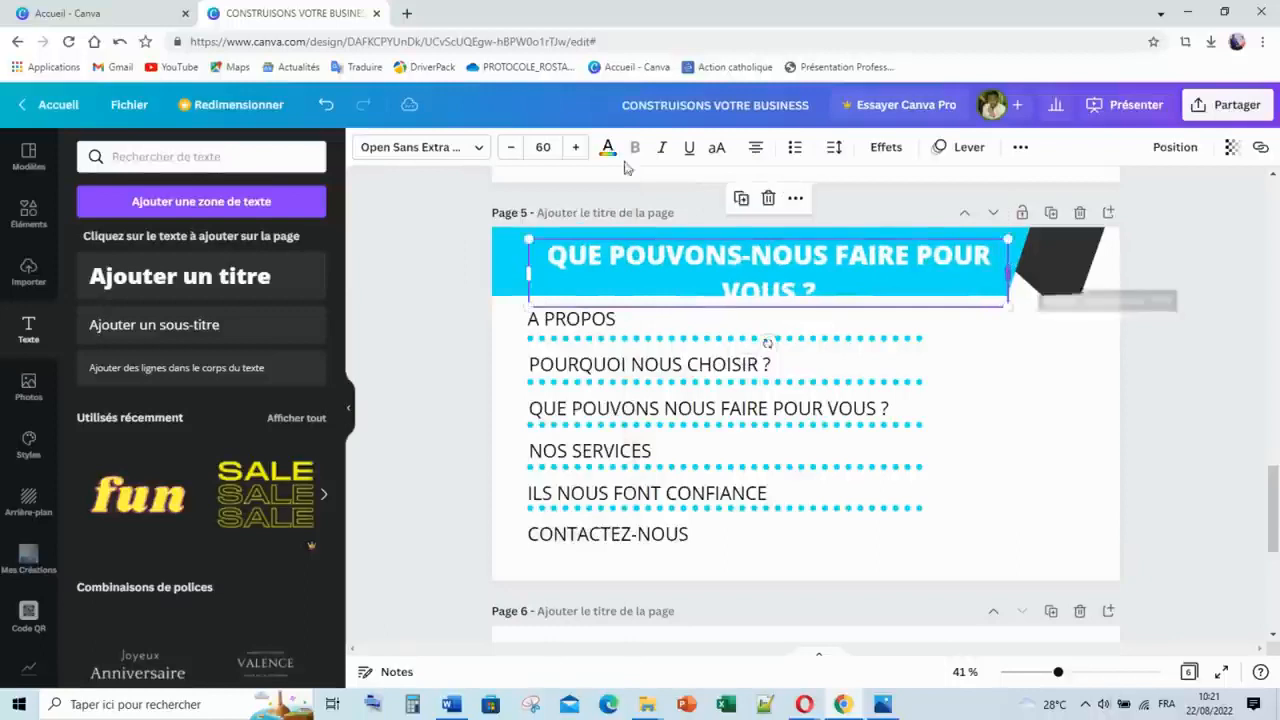
{"action": "left_click", "coordinate": [511, 150]}
{"action": "left_click", "coordinate": [511, 150]}
{"action": "left_click", "coordinate": [510, 150]}
{"action": "left_click", "coordinate": [510, 150]}
{"action": "left_click", "coordinate": [510, 150]}
{"action": "left_click", "coordinate": [510, 150]}
{"action": "left_click", "coordinate": [510, 150]}
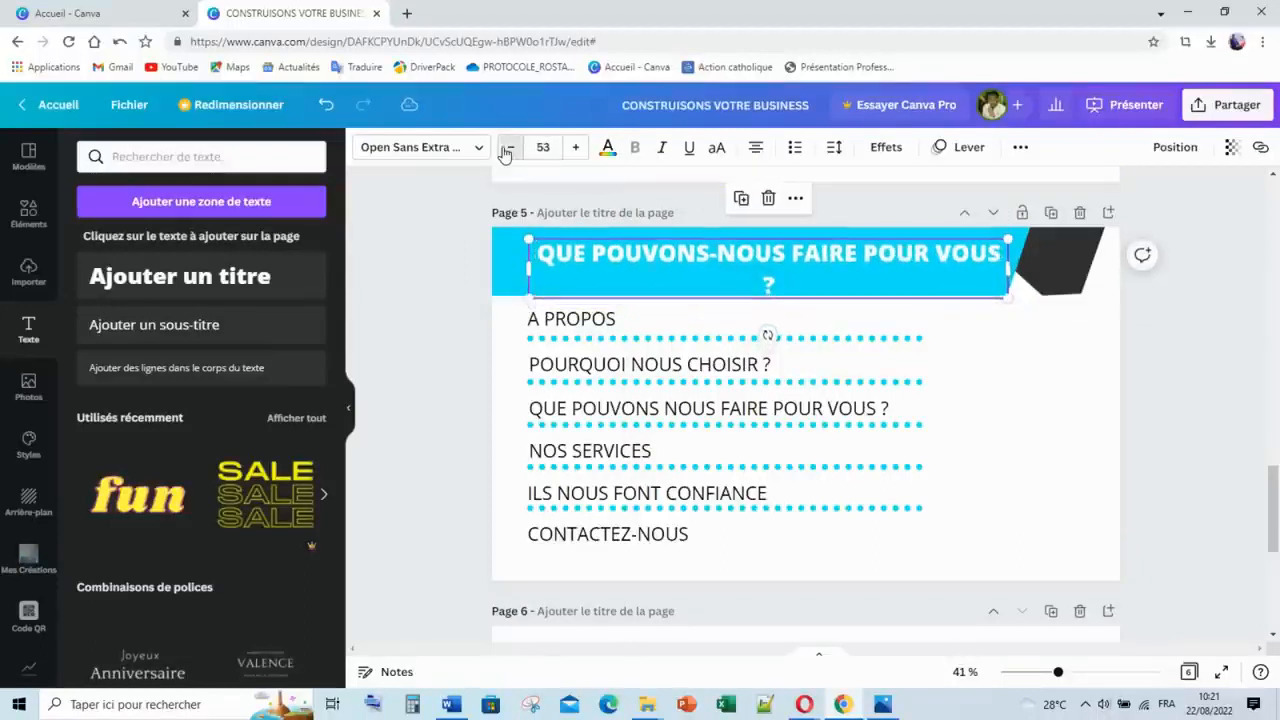
{"action": "left_click", "coordinate": [506, 151]}
{"action": "left_click", "coordinate": [506, 151]}
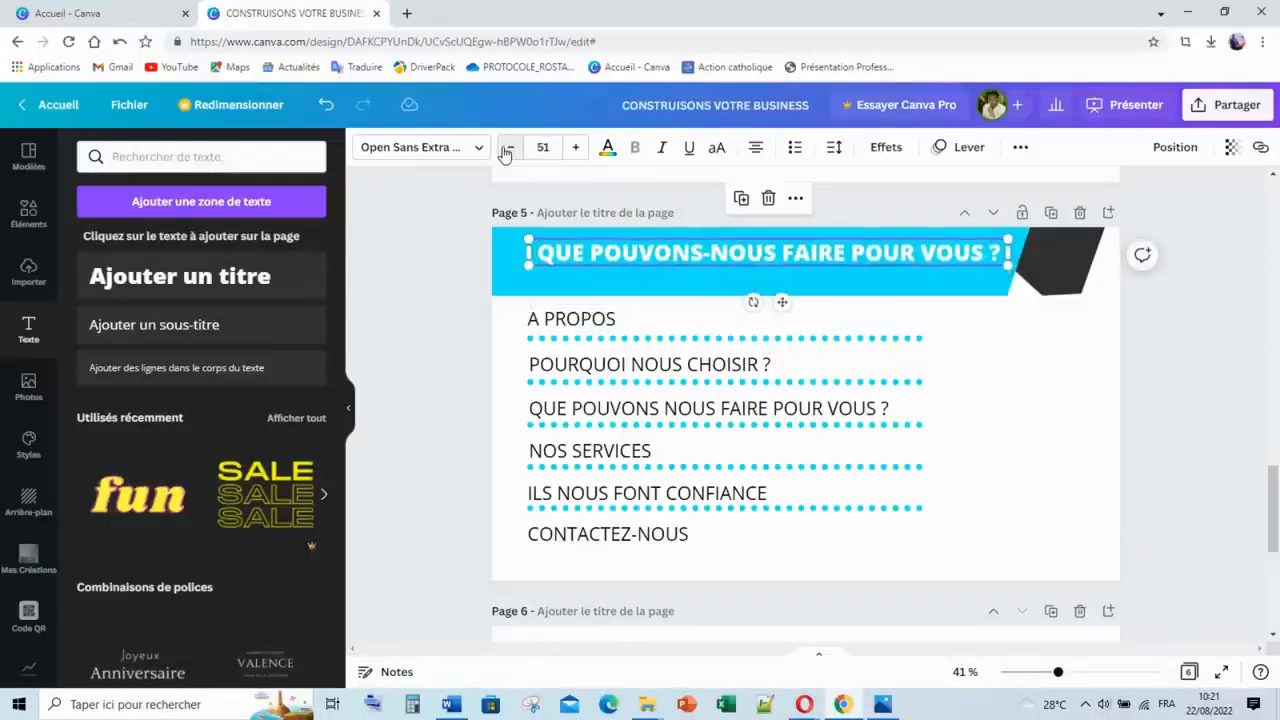
{"action": "left_click", "coordinate": [506, 151]}
Left-align the title at font size 52 and center it vertically within the cyan banner.
{"action": "left_click", "coordinate": [726, 273]}
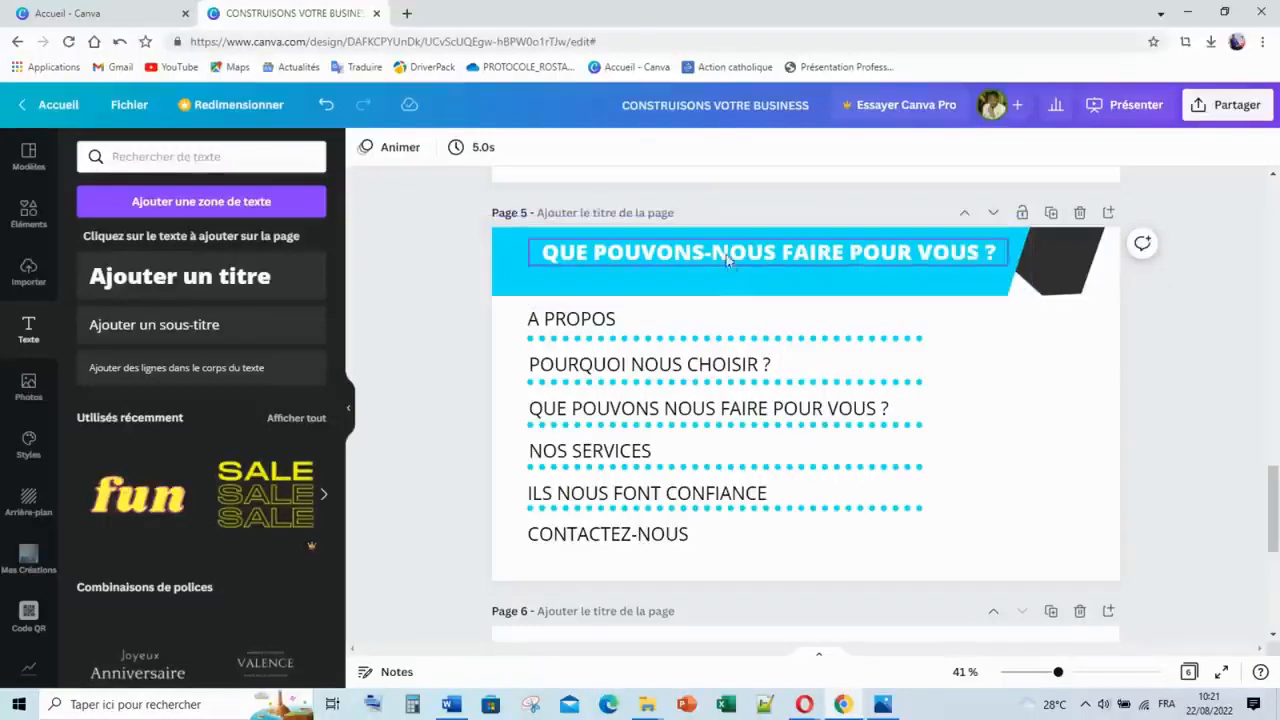
{"action": "left_click", "coordinate": [728, 260]}
{"action": "left_click", "coordinate": [755, 148]}
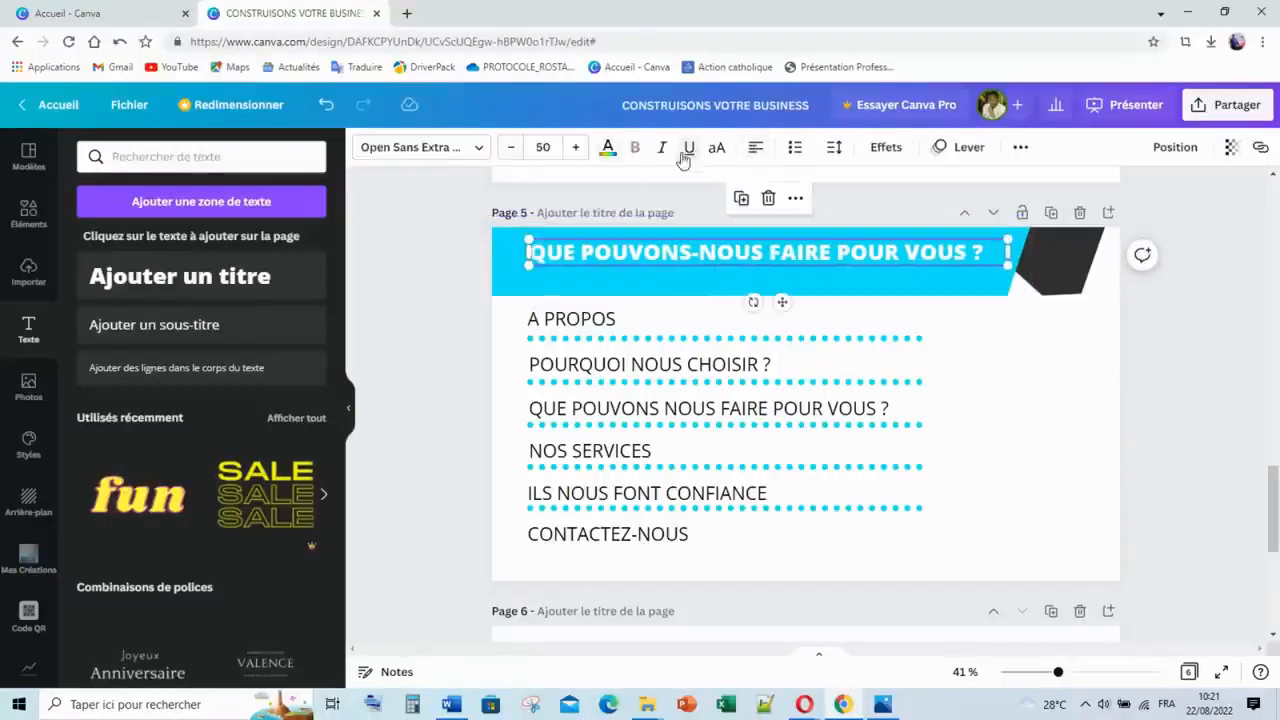
{"action": "left_click", "coordinate": [576, 148]}
{"action": "left_click", "coordinate": [576, 148]}
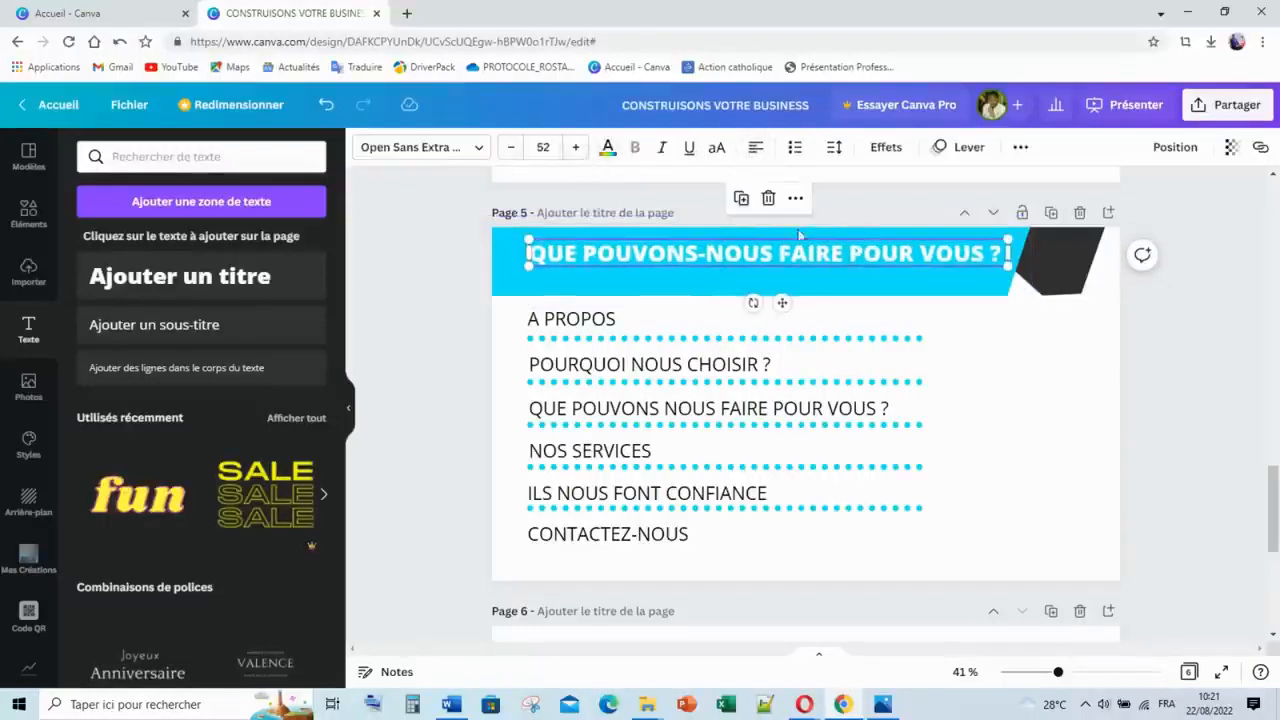
{"action": "left_click", "coordinate": [1206, 300]}
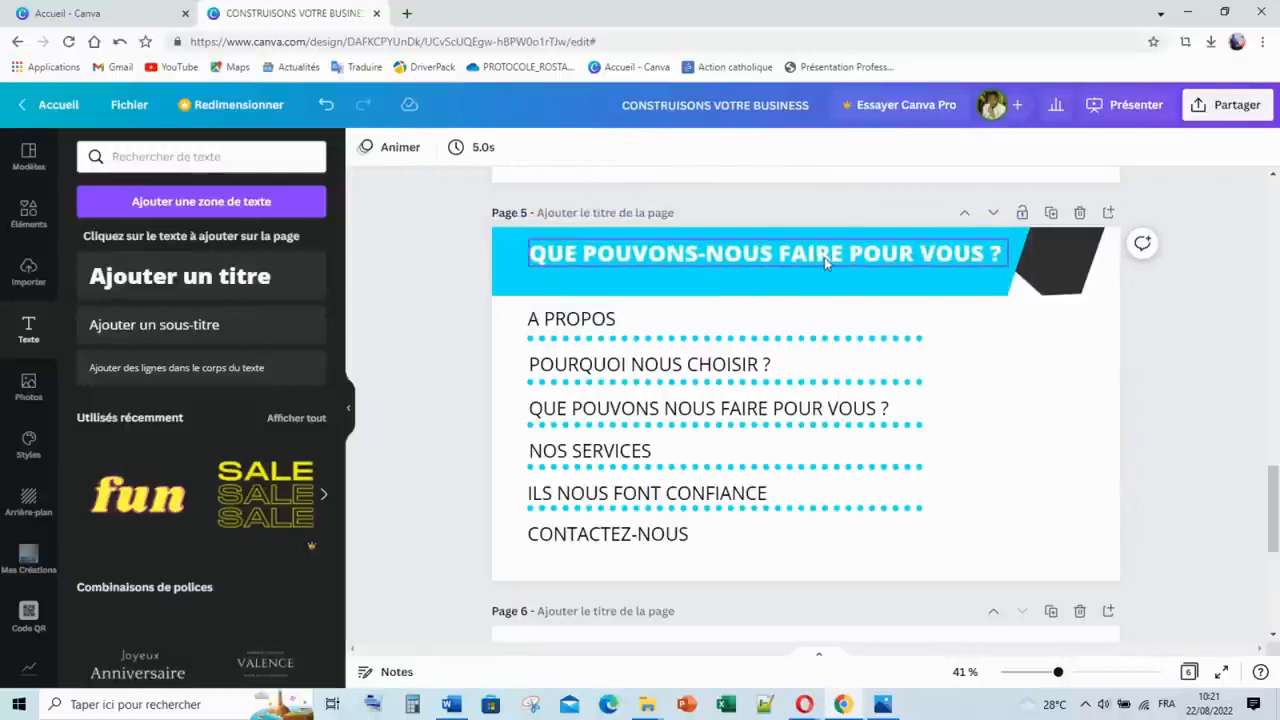
{"action": "left_click_drag", "start_coordinate": [826, 260], "coordinate": [820, 264]}
{"action": "left_click", "coordinate": [1186, 344]}
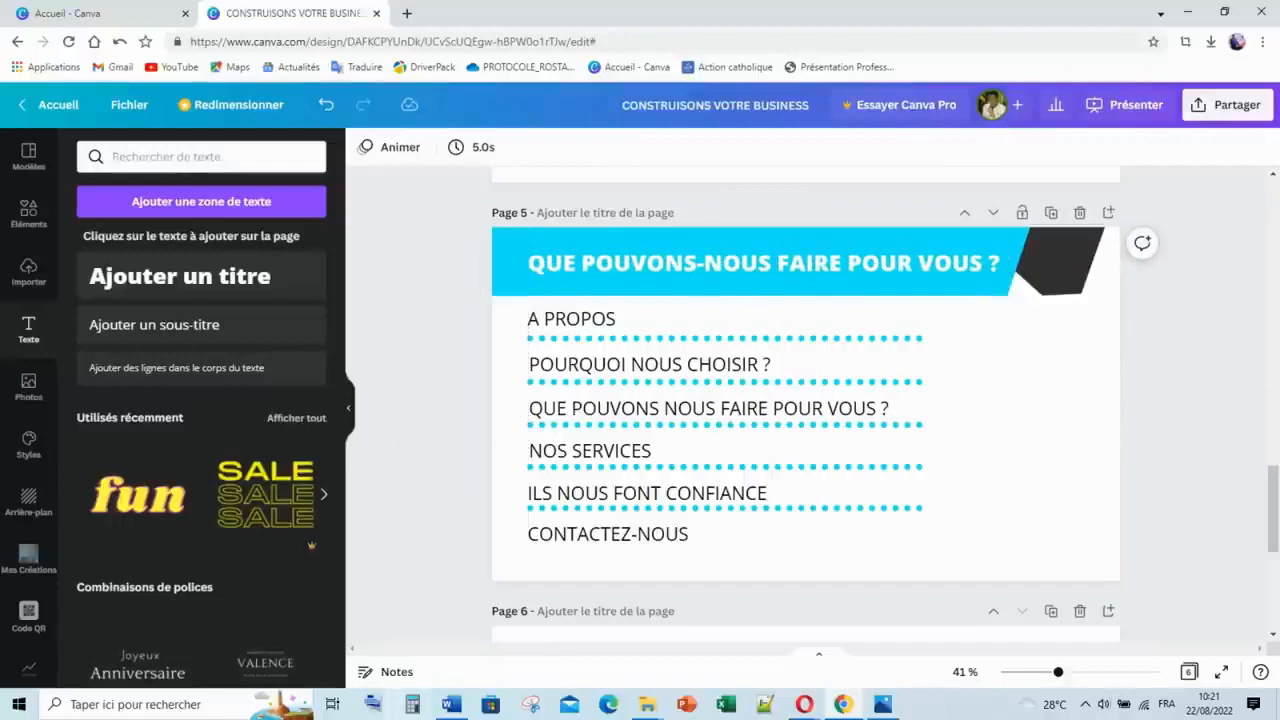
Following reference slide 5.png, delete the "POURQUOI NOUS CHOISIR ?" entry and the dotted line beneath it from page 5.
{"action": "left_click", "coordinate": [882, 704]}
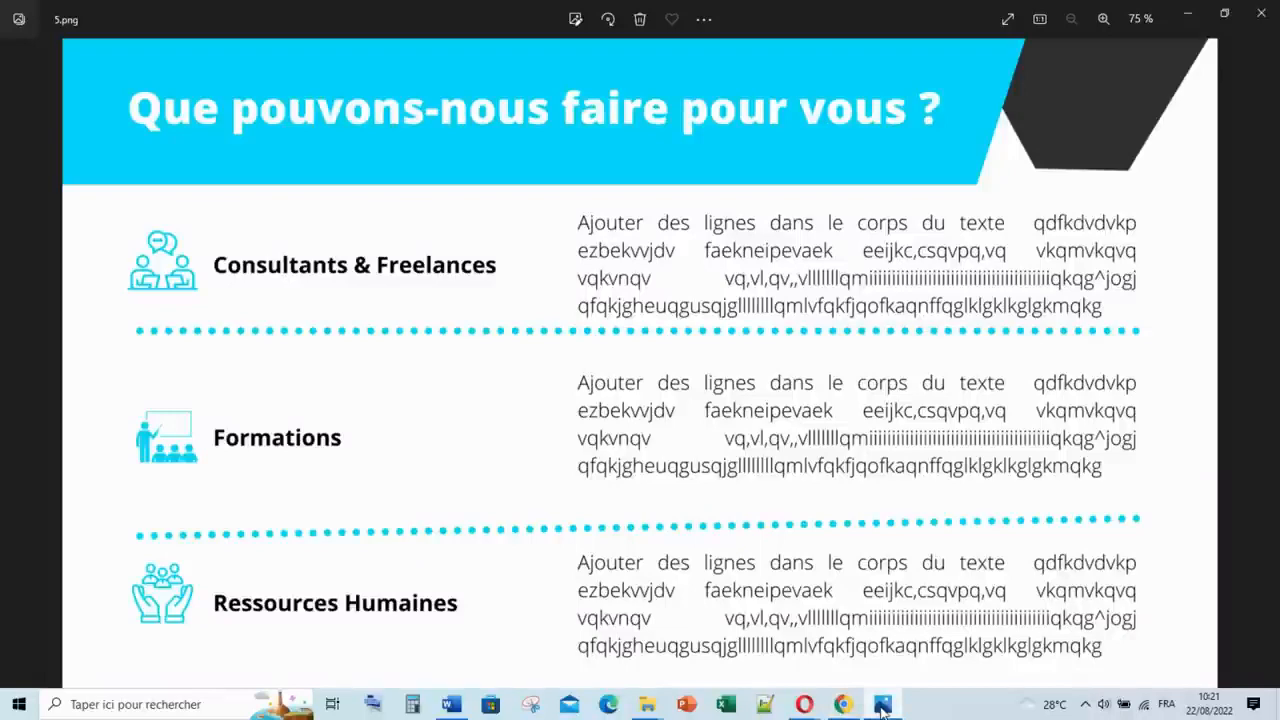
{"action": "left_click", "coordinate": [882, 704]}
{"action": "left_click", "coordinate": [882, 704]}
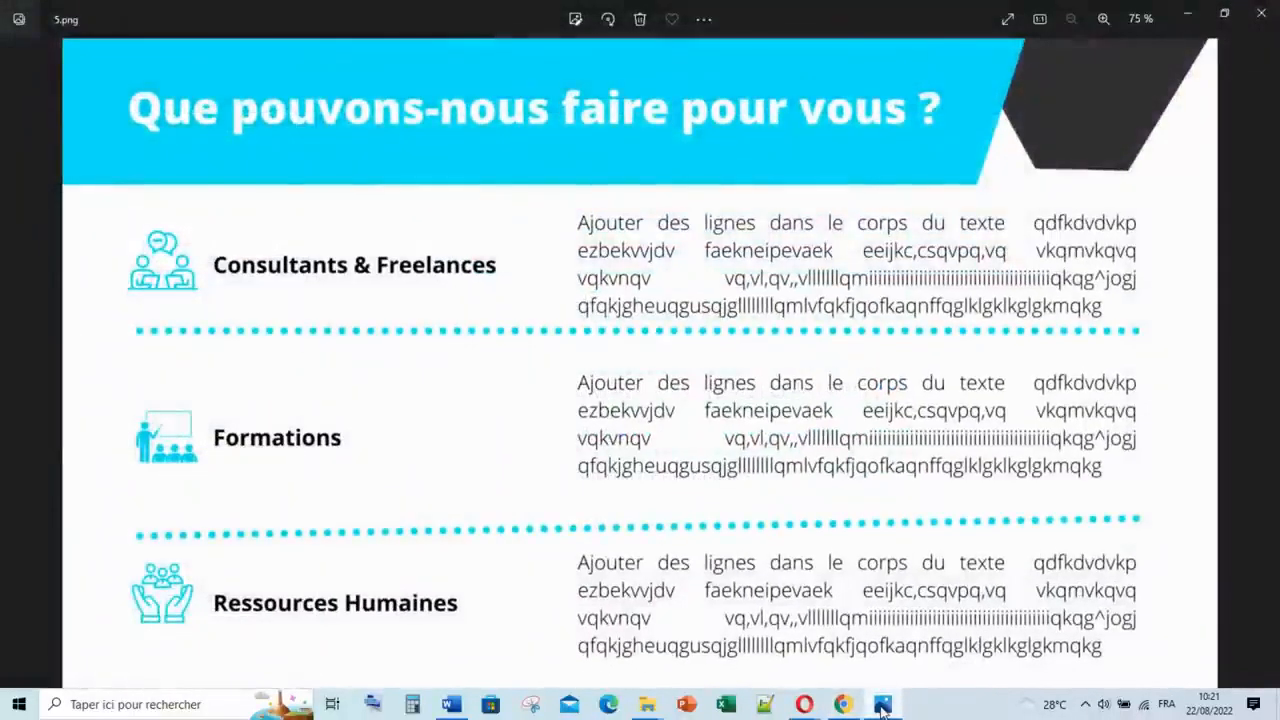
{"action": "left_click", "coordinate": [882, 704]}
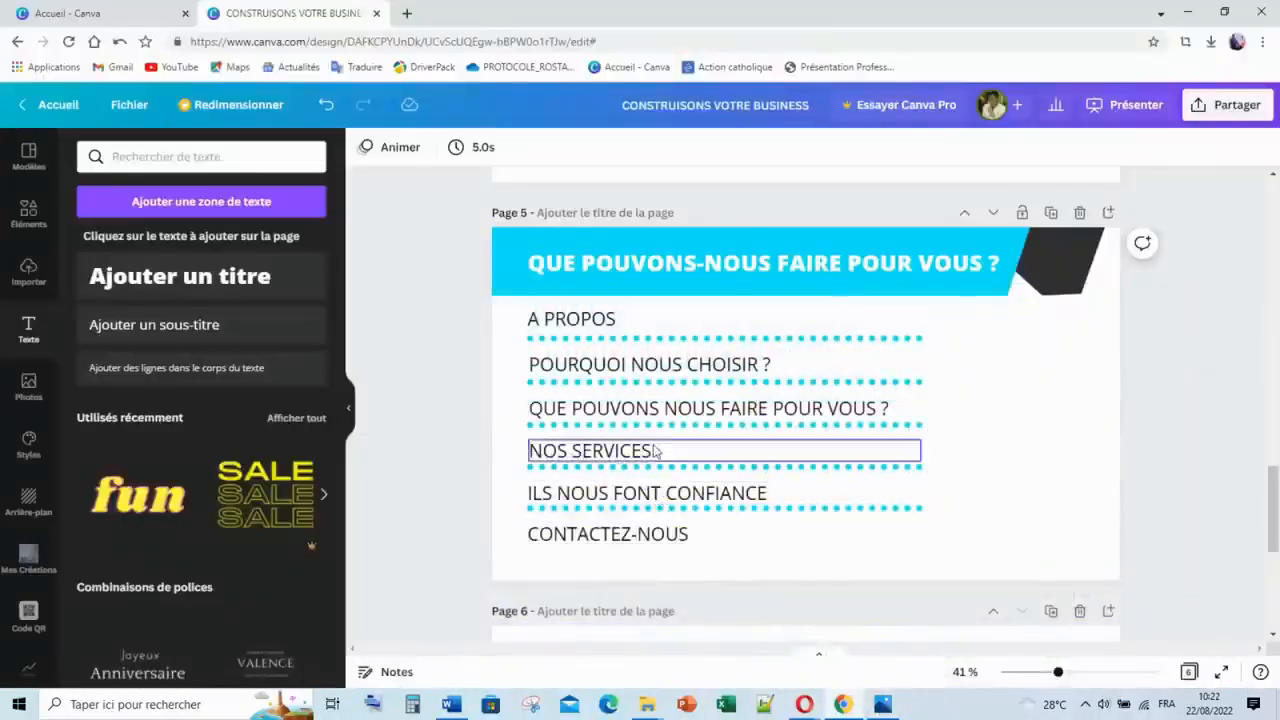
{"action": "left_click", "coordinate": [669, 383]}
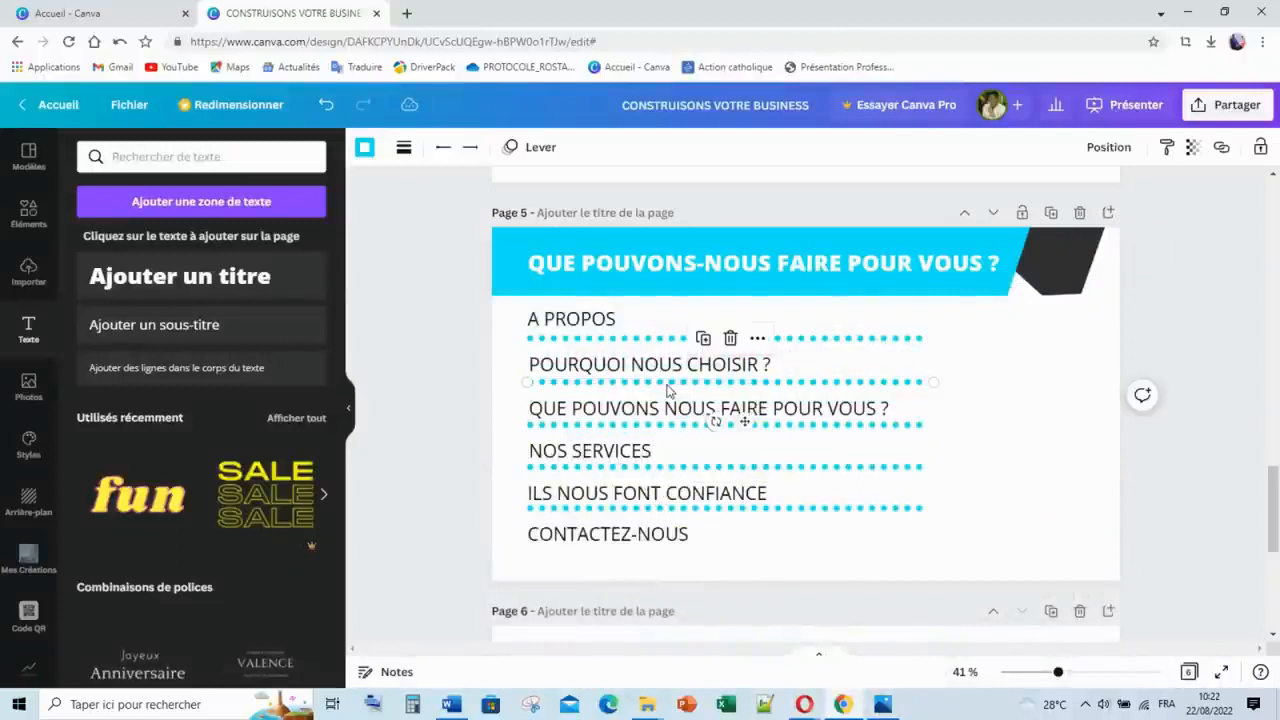
{"action": "key", "text": "Delete"}
{"action": "left_click", "coordinate": [674, 366]}
{"action": "key", "text": "Delete"}
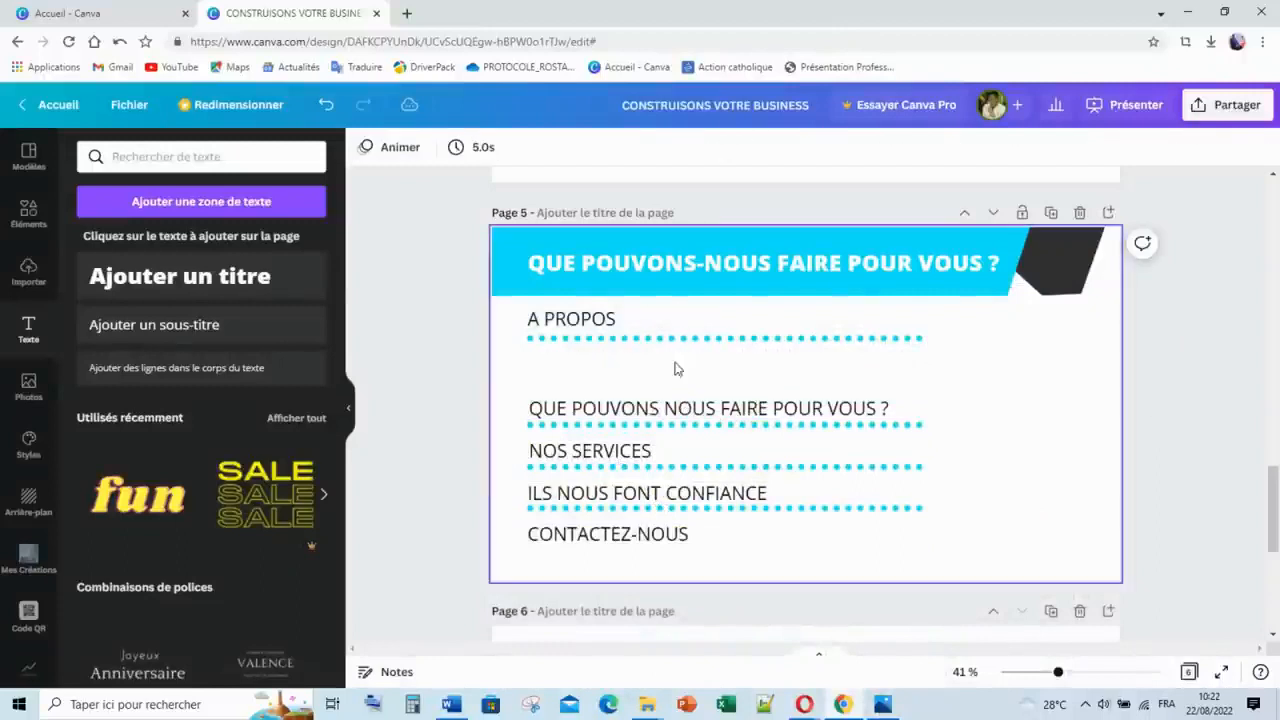
Delete the five remaining agenda entries from page 5, along with the dotted line beneath NOS SERVICES.
{"action": "left_click", "coordinate": [652, 413]}
{"action": "key", "text": "Delete"}
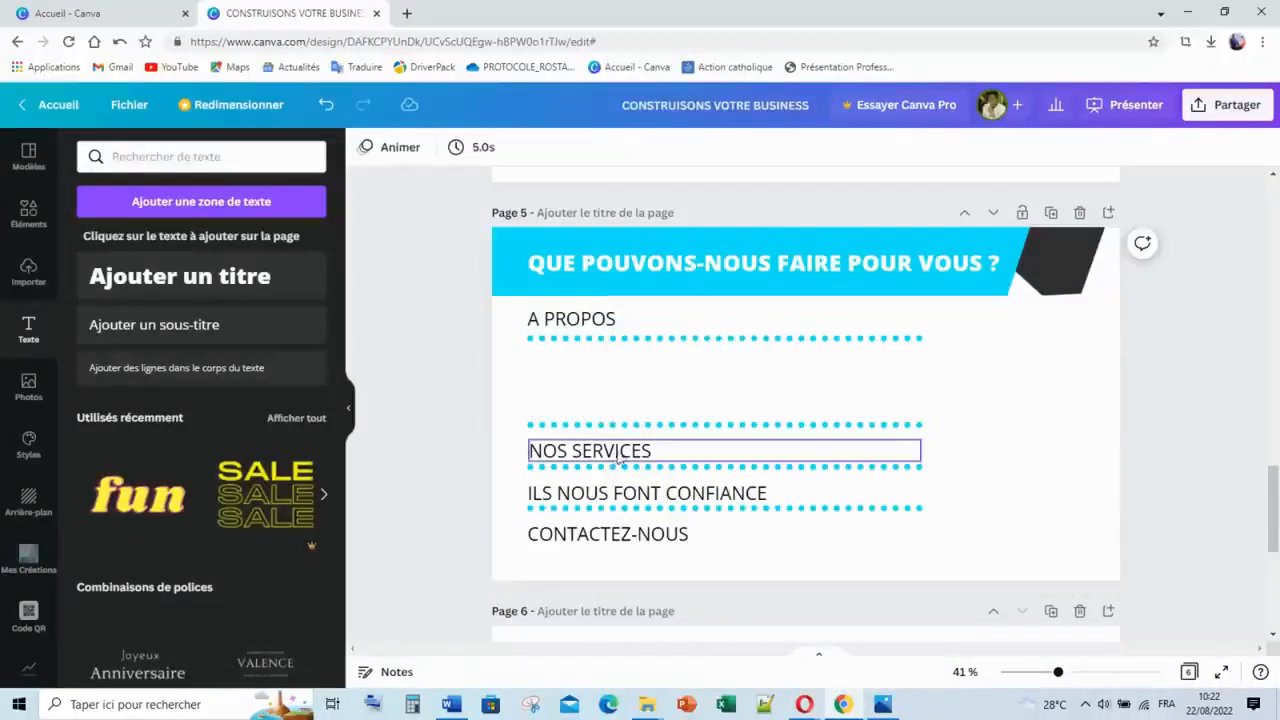
{"action": "left_click", "coordinate": [620, 458]}
{"action": "key", "text": "Delete"}
{"action": "left_click", "coordinate": [600, 322]}
{"action": "key", "text": "Delete"}
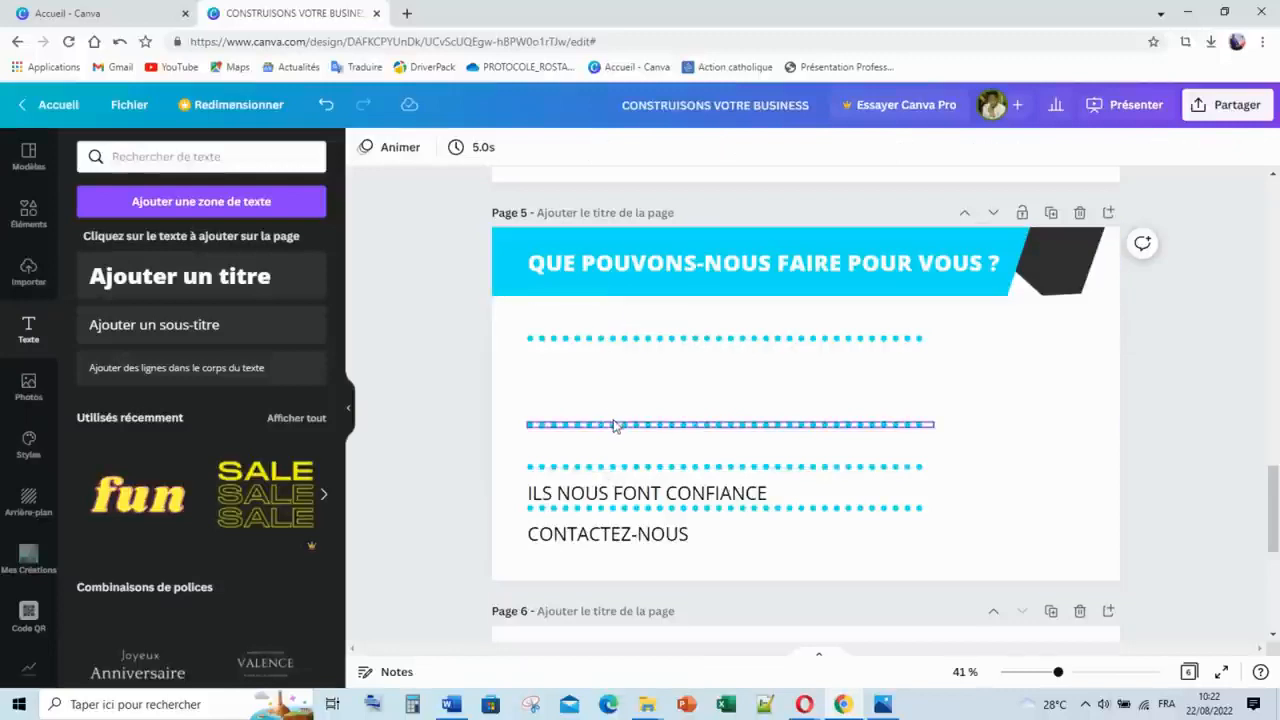
{"action": "left_click", "coordinate": [600, 493]}
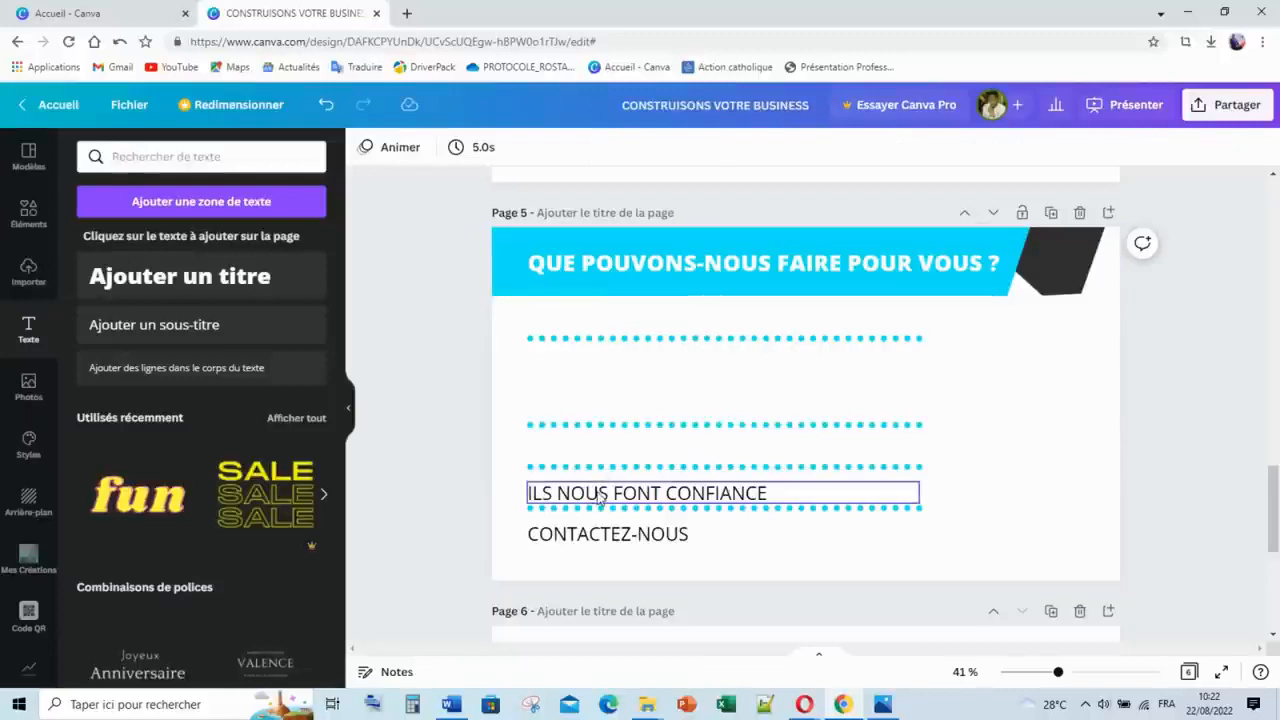
{"action": "key", "text": "Delete"}
{"action": "left_click", "coordinate": [607, 470]}
{"action": "key", "text": "Delete"}
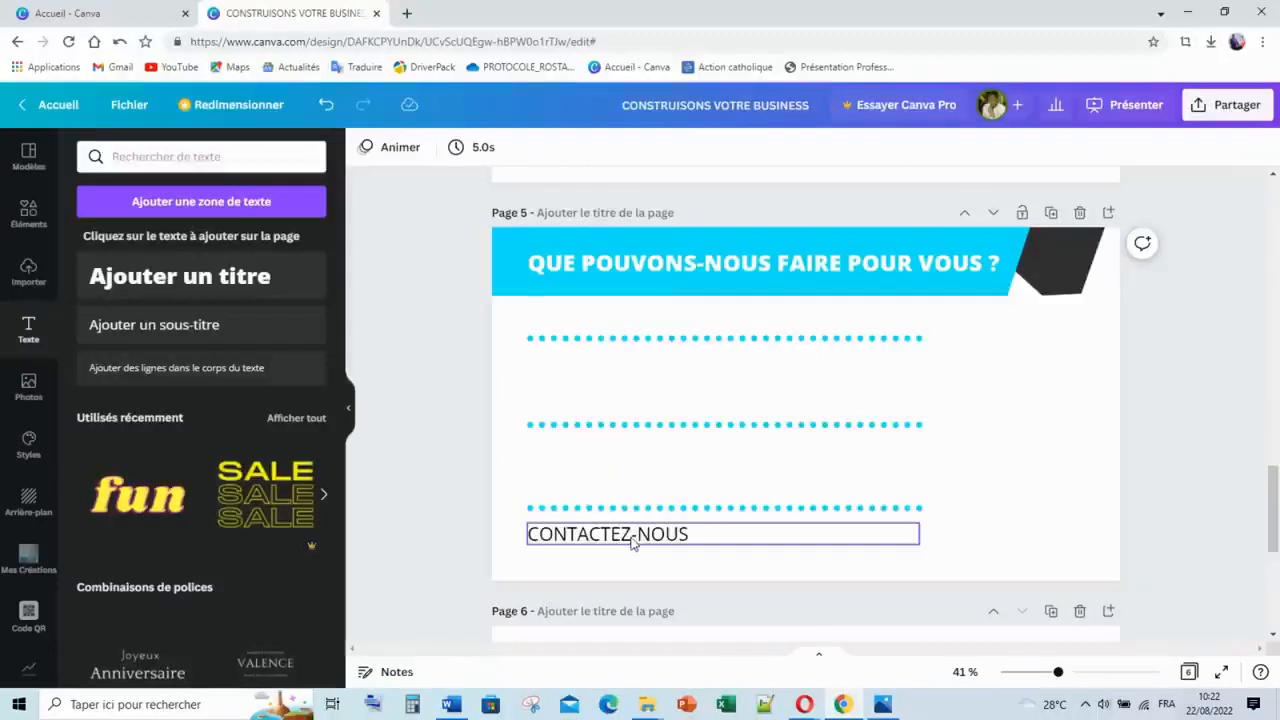
{"action": "left_click", "coordinate": [632, 537]}
{"action": "key", "text": "Delete"}
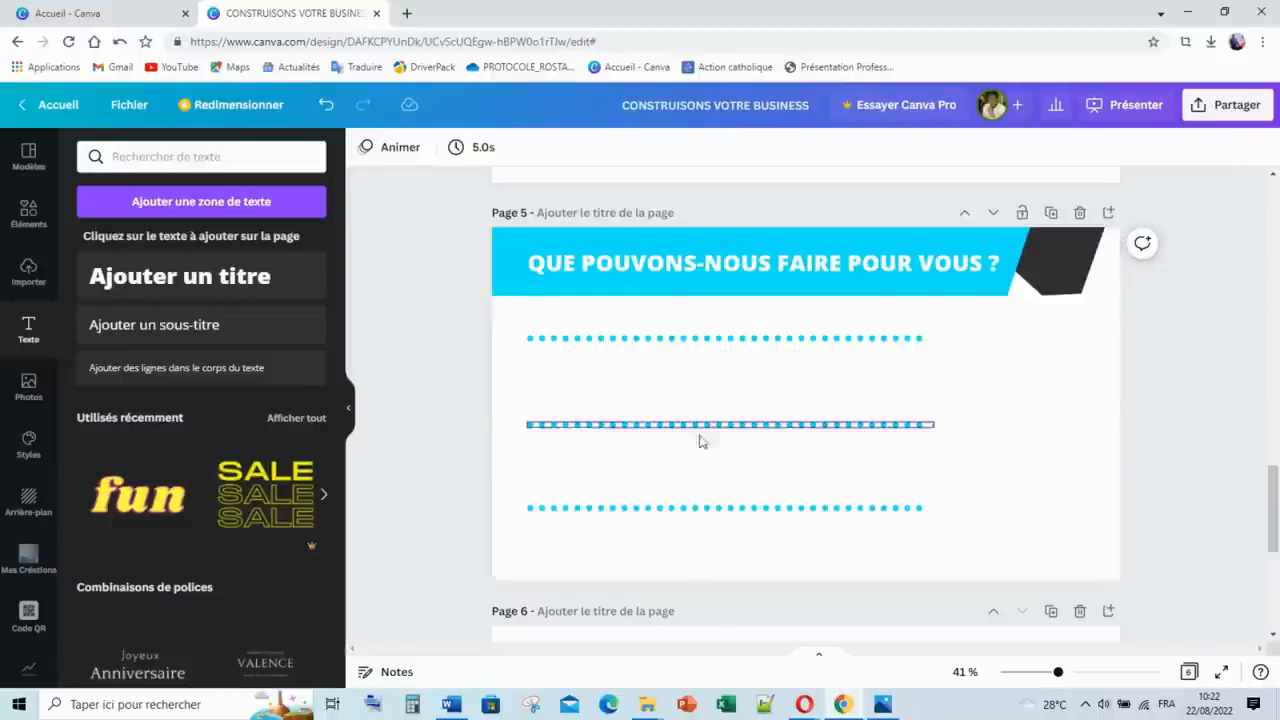
Delete the uppermost dotted line on page 5 and move the two remaining lines up together, keeping their spacing.
{"action": "left_click", "coordinate": [713, 353]}
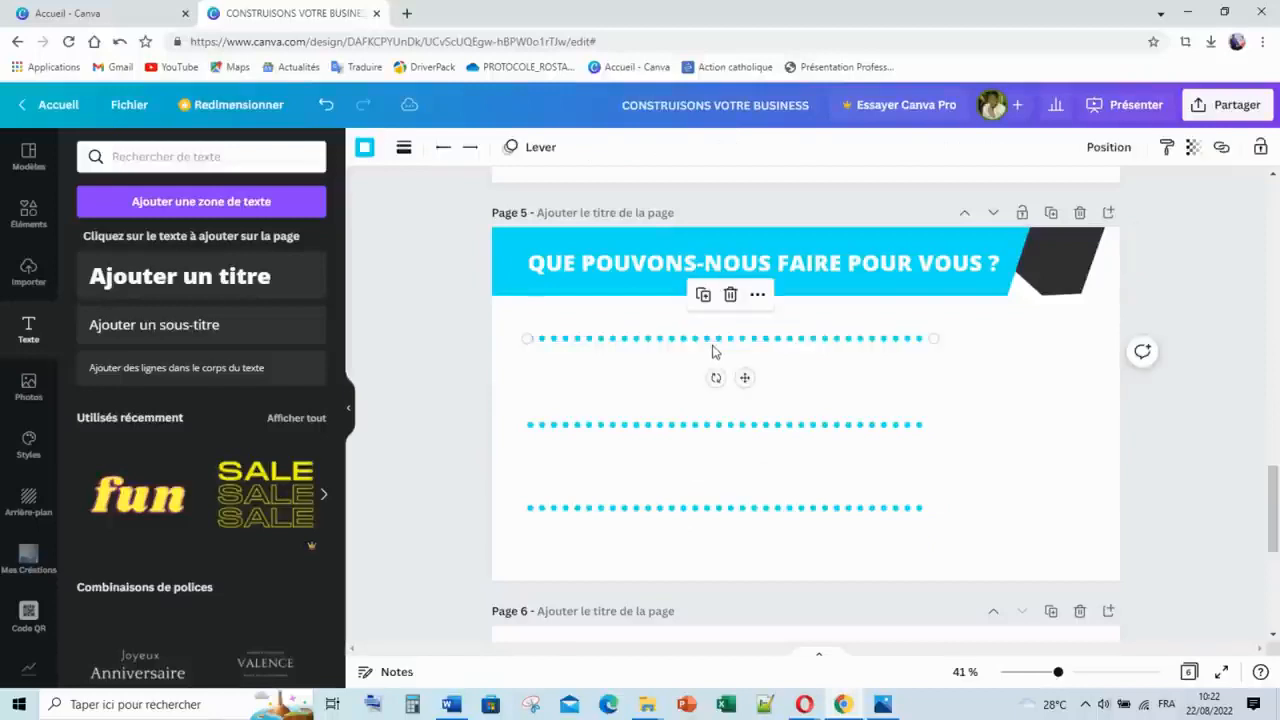
{"action": "key", "text": "Delete"}
{"action": "left_click", "coordinate": [668, 508]}
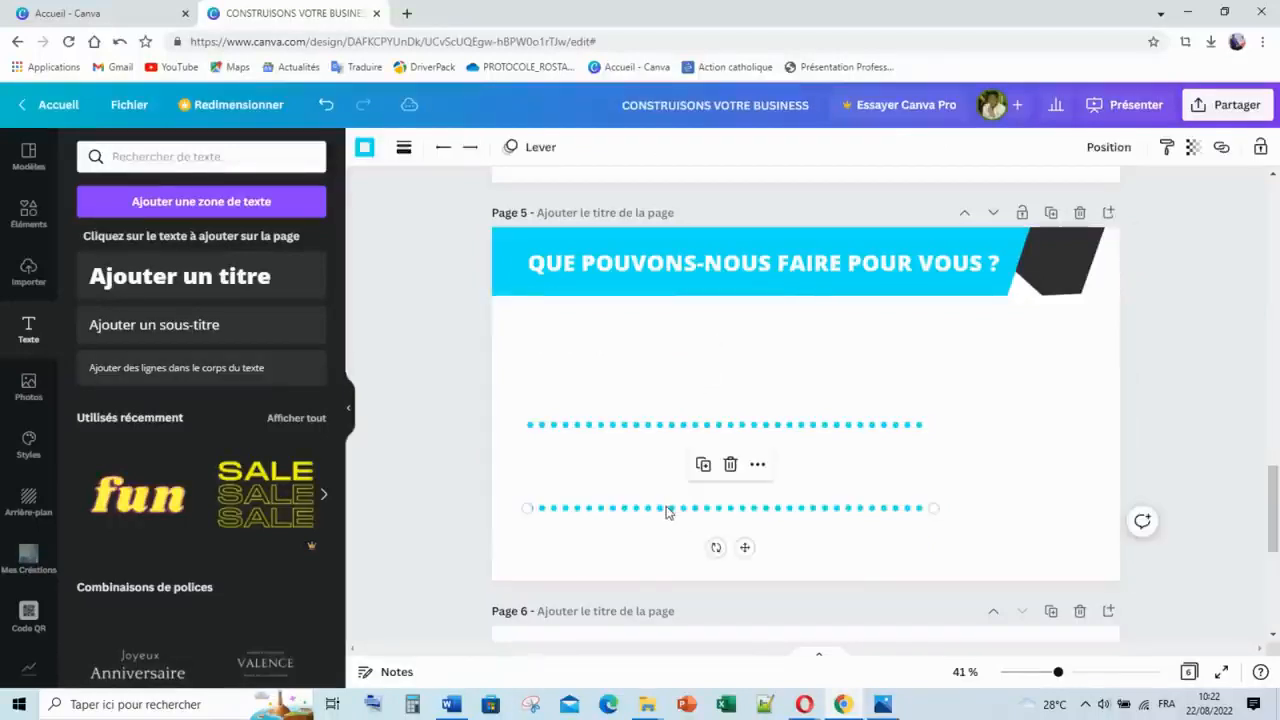
{"action": "left_click", "coordinate": [663, 426], "text": "shift"}
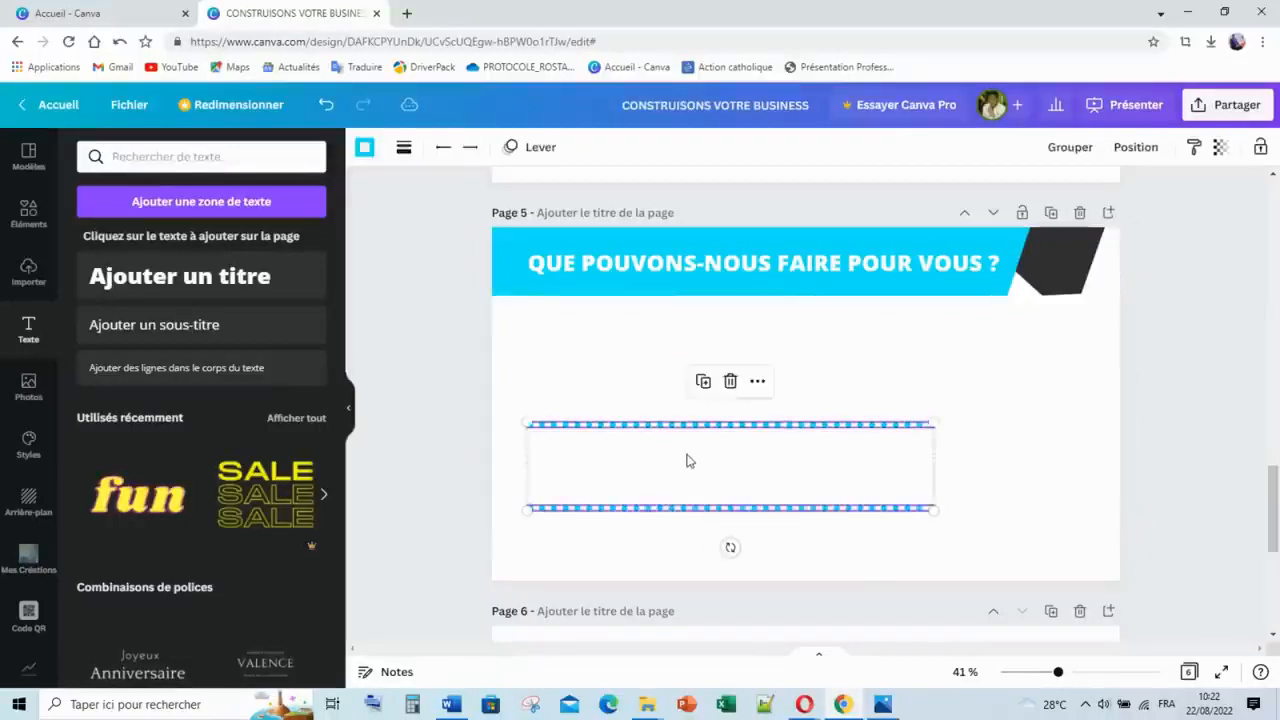
{"action": "left_click_drag", "start_coordinate": [686, 457], "coordinate": [690, 426]}
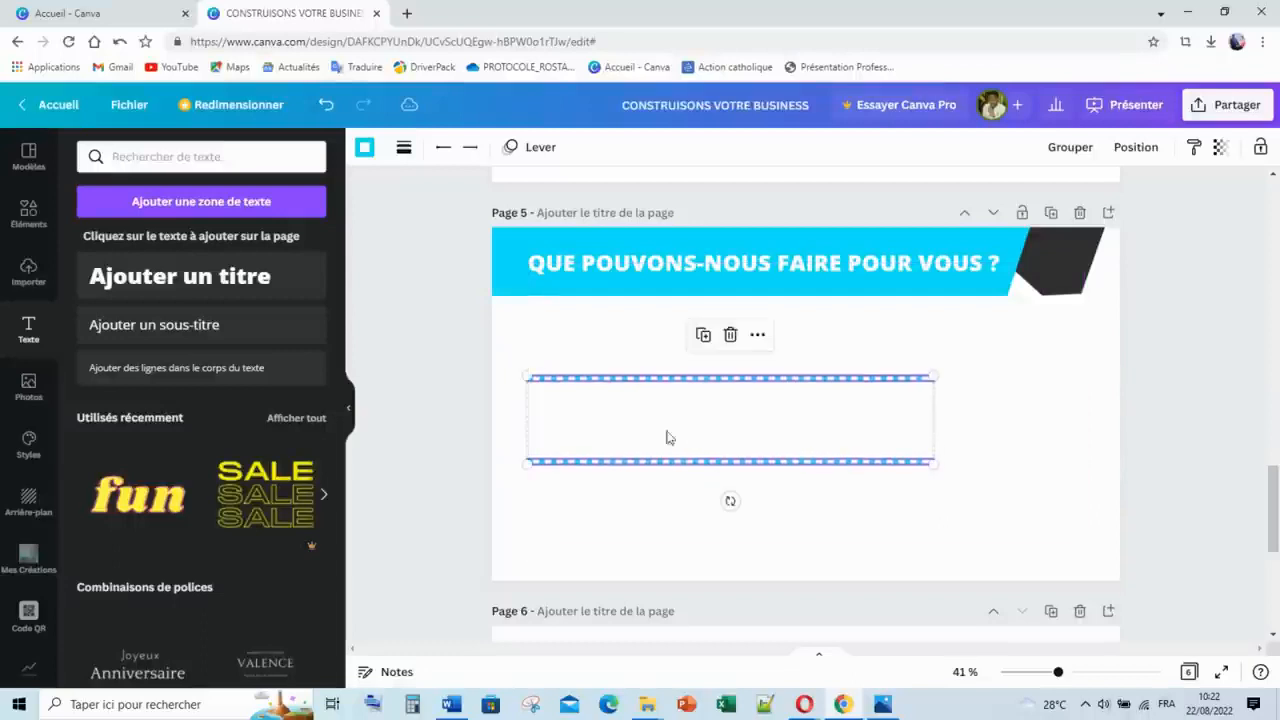
{"action": "left_click", "coordinate": [459, 418]}
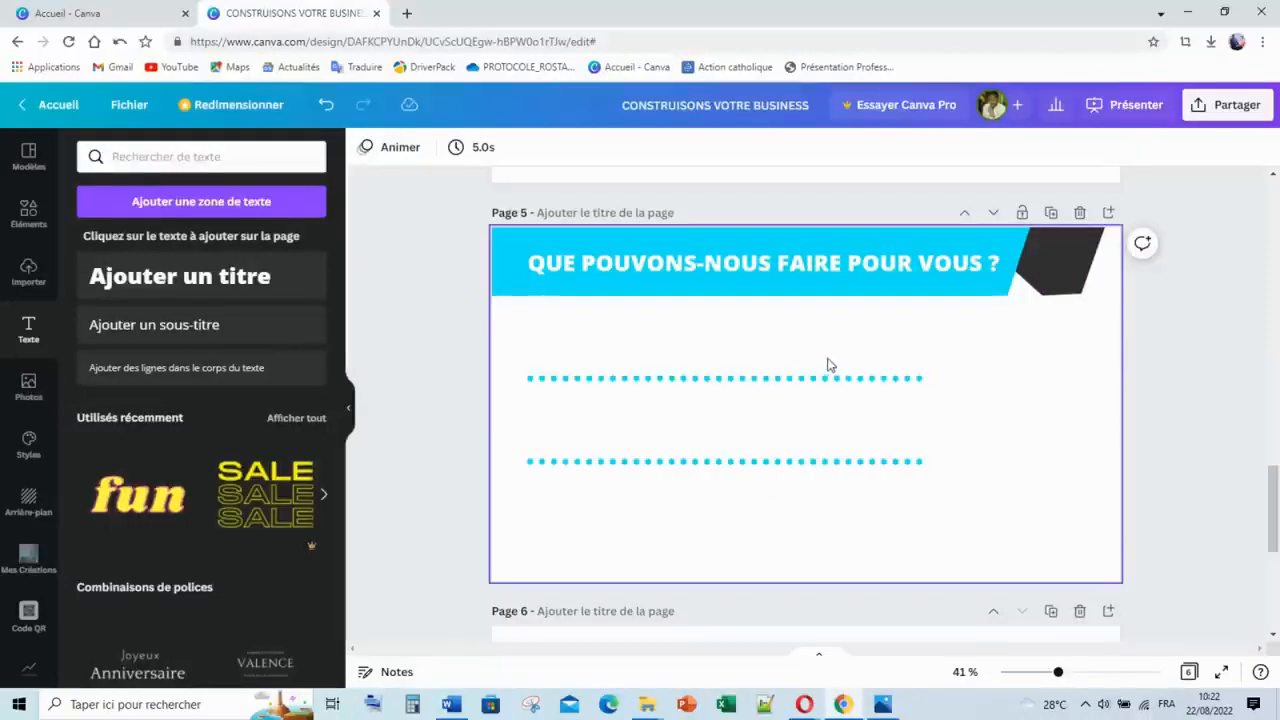
Following reference slide 5.png, extend both dotted lines on page 5 to near the page's right margin.
{"action": "left_click", "coordinate": [884, 705]}
{"action": "left_click", "coordinate": [884, 705]}
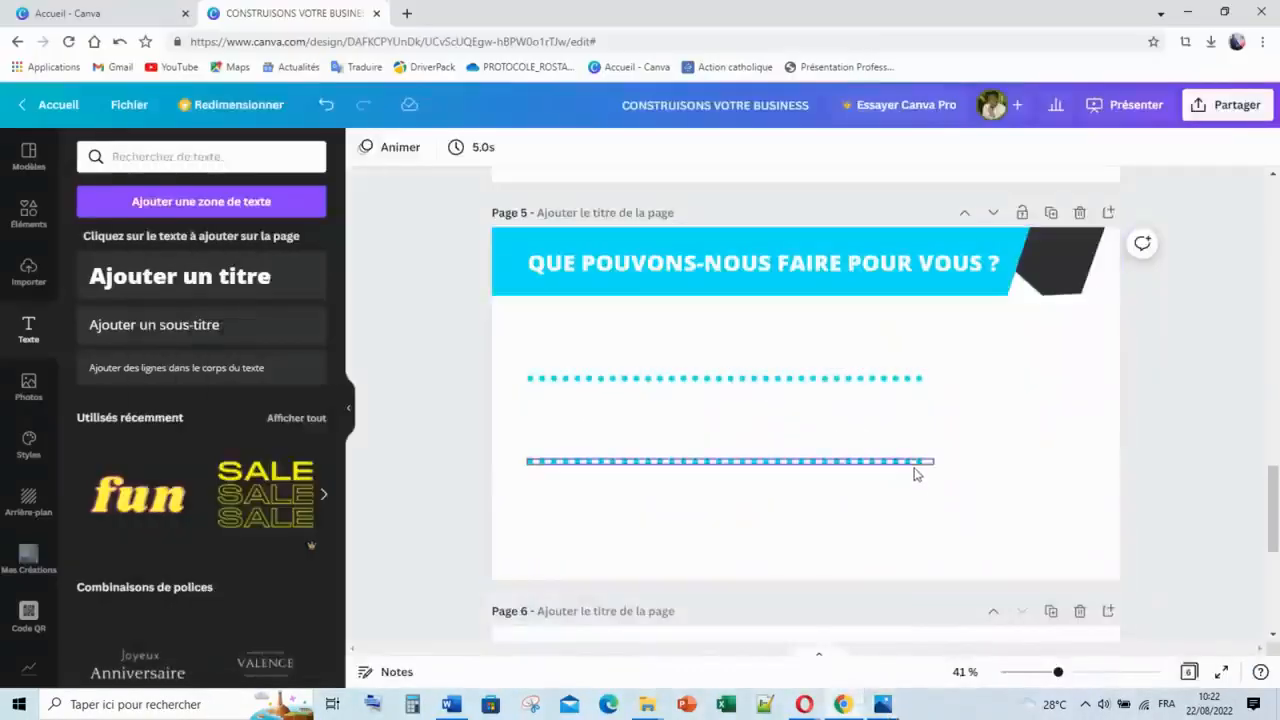
{"action": "left_click", "coordinate": [918, 379]}
{"action": "left_click_drag", "start_coordinate": [935, 379], "coordinate": [1078, 377]}
{"action": "left_click", "coordinate": [918, 462]}
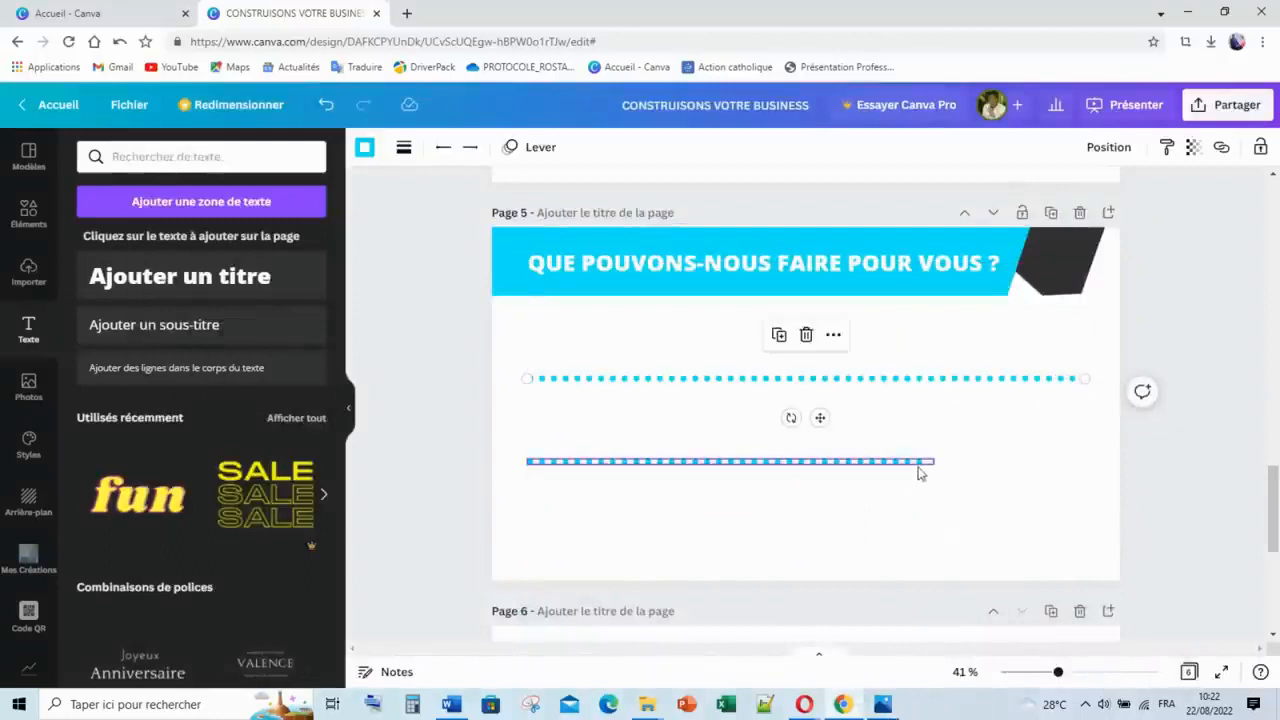
{"action": "left_click_drag", "start_coordinate": [921, 462], "coordinate": [1086, 460]}
{"action": "left_click", "coordinate": [1194, 429]}
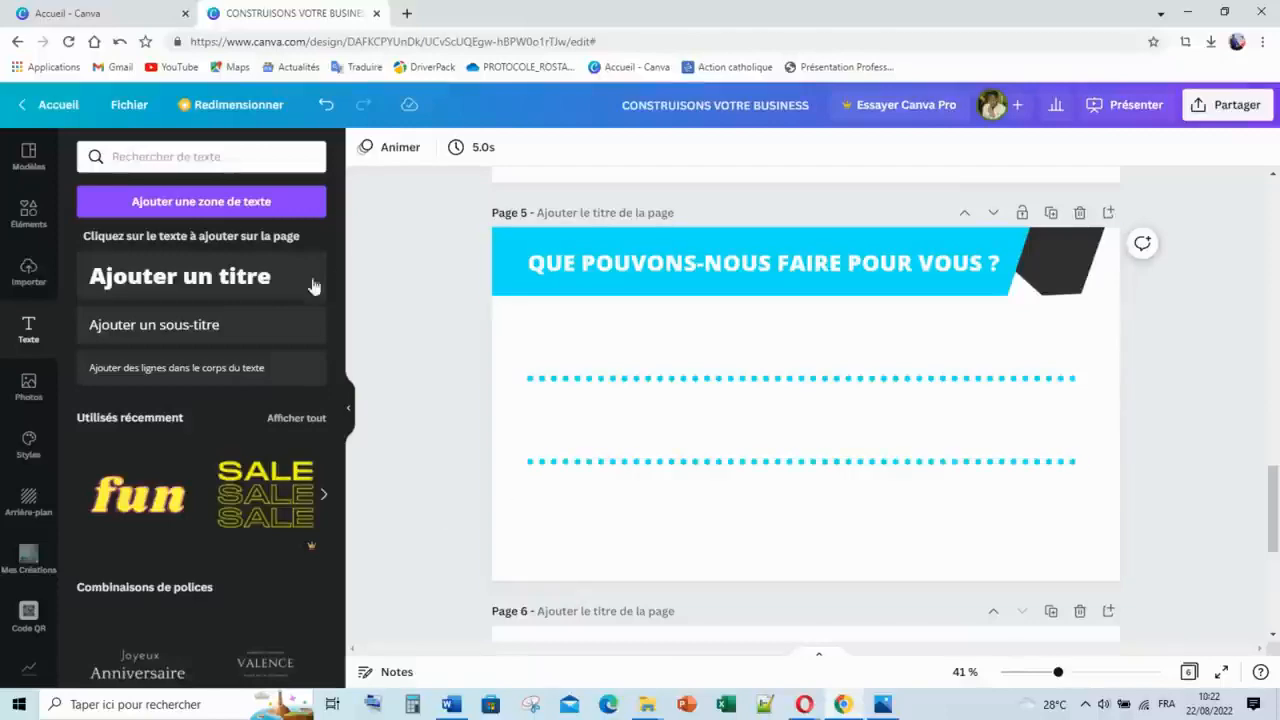
Copy the "Compétences" heading from page 4 and place it on page 5 above the first dotted line.
{"action": "scroll", "coordinate": [596, 294], "scroll_direction": "up", "scroll_amount": 4}
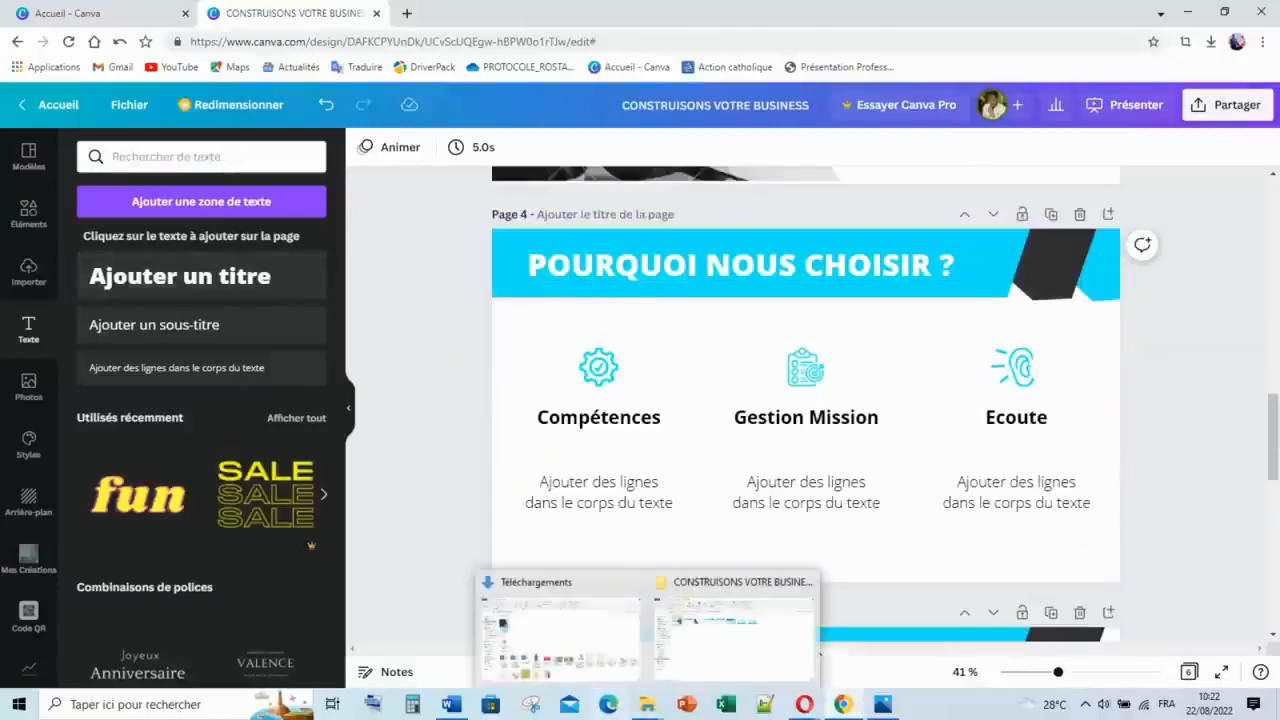
{"action": "left_click", "coordinate": [884, 705]}
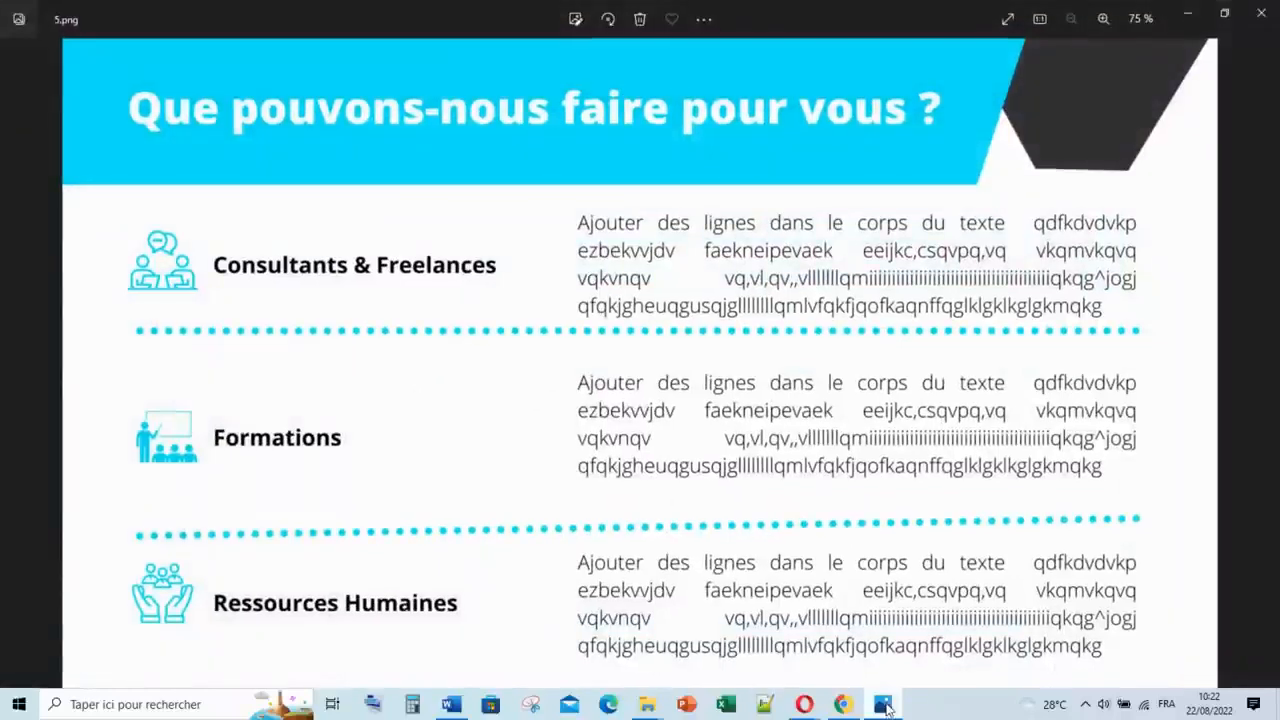
{"action": "left_click", "coordinate": [884, 705]}
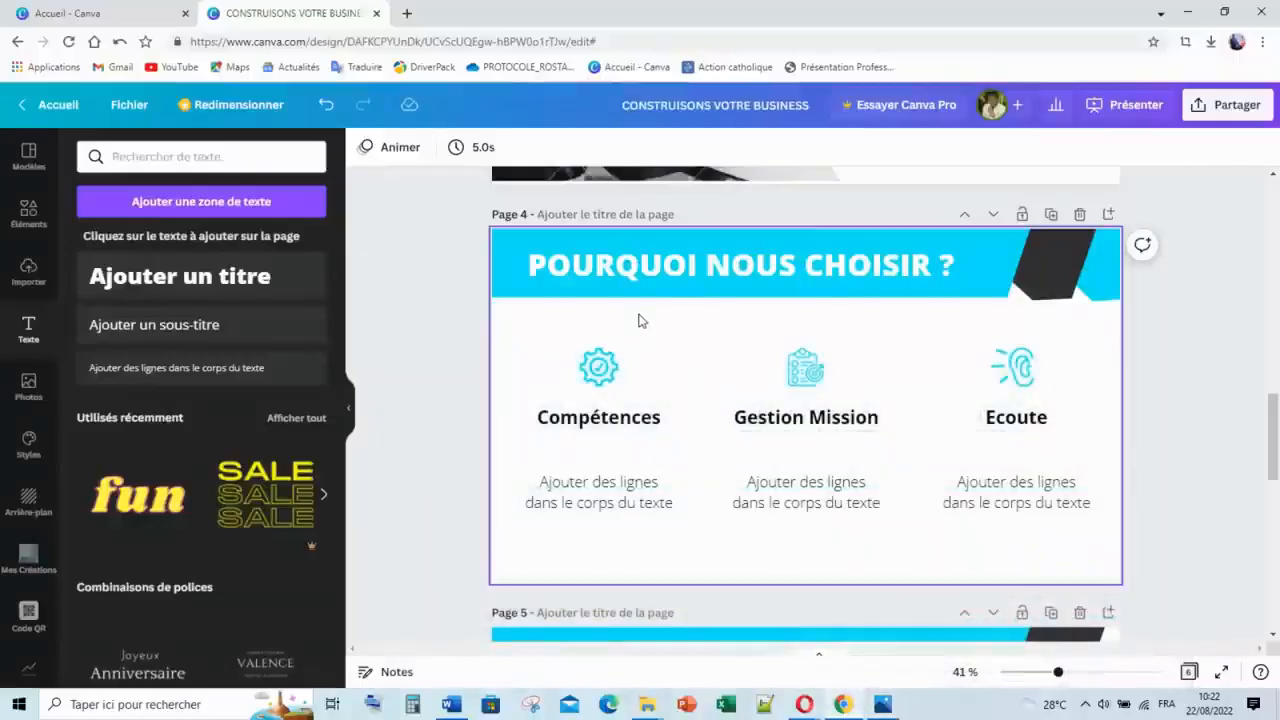
{"action": "scroll", "coordinate": [643, 348], "scroll_direction": "up", "scroll_amount": 3}
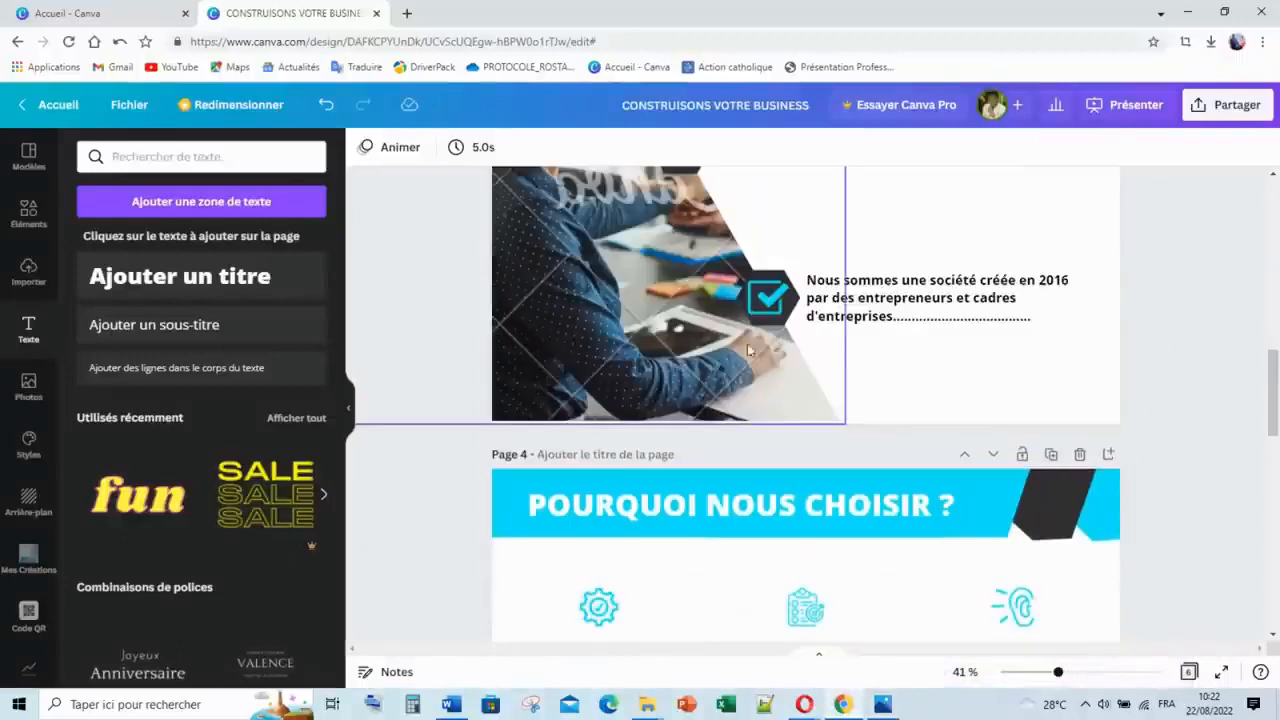
{"action": "scroll", "coordinate": [849, 374], "scroll_direction": "down", "scroll_amount": 4}
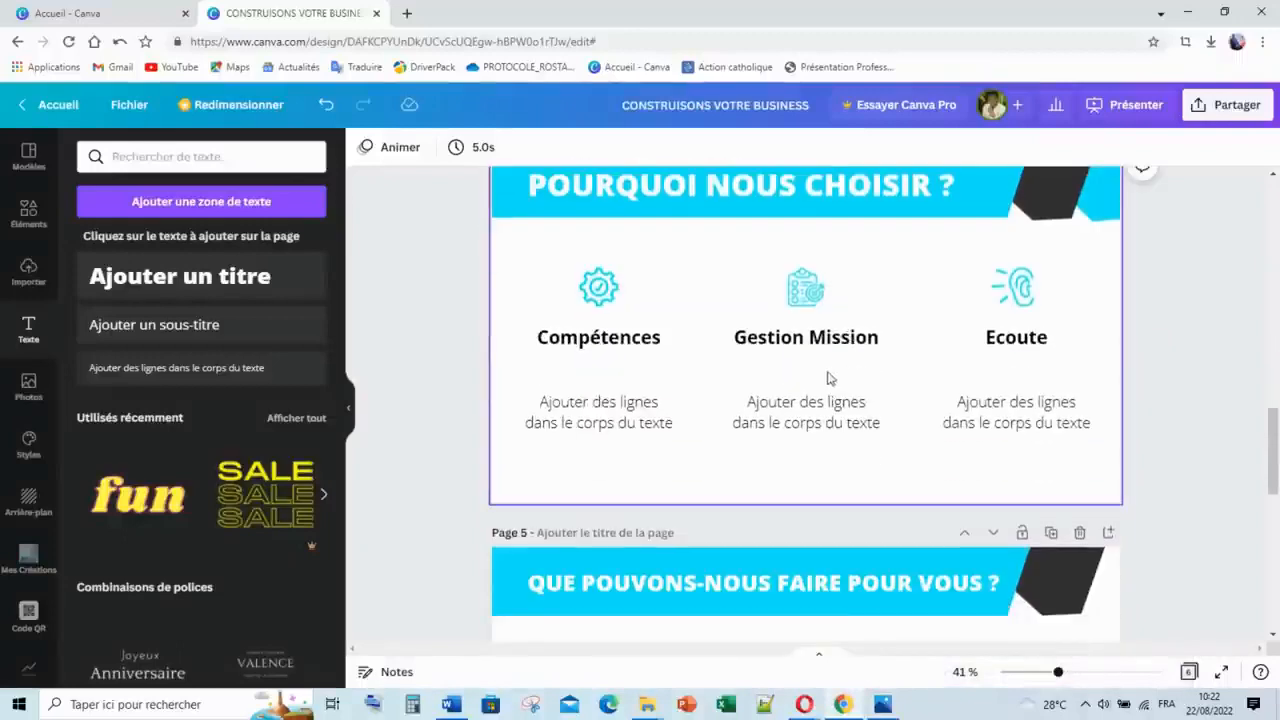
{"action": "left_click", "coordinate": [605, 339]}
{"action": "scroll", "coordinate": [610, 355], "scroll_direction": "down", "scroll_amount": 3}
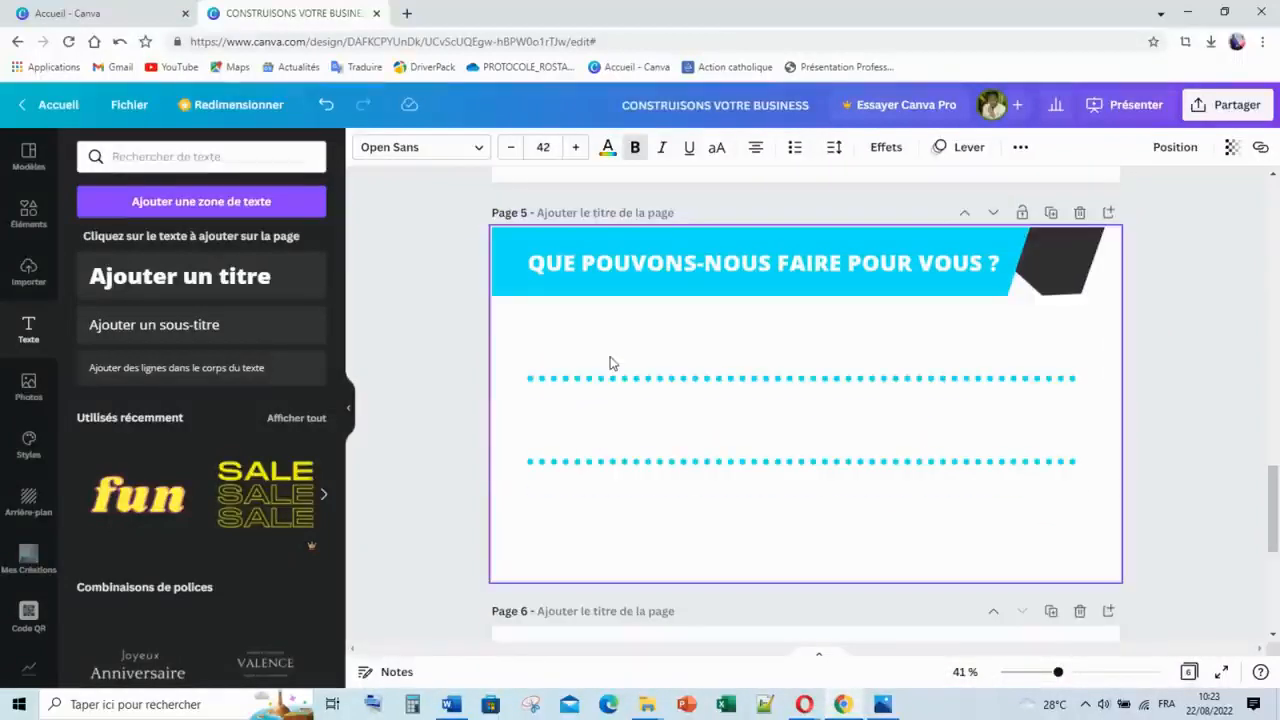
{"action": "type", "text": "Compétences"}
{"action": "left_click_drag", "start_coordinate": [579, 421], "coordinate": [571, 339]}
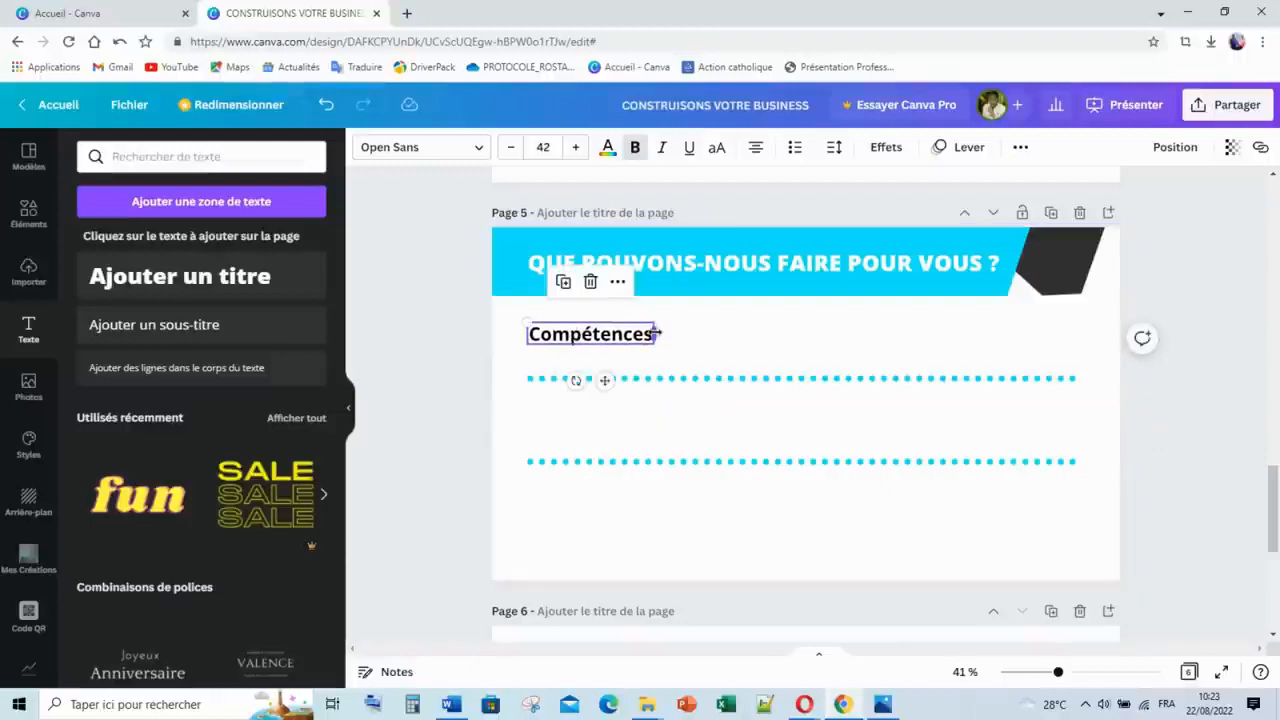
Widen the pasted heading's text box and reduce its font size to 30.
{"action": "left_click_drag", "start_coordinate": [656, 333], "coordinate": [755, 338]}
{"action": "double_click", "coordinate": [659, 333]}
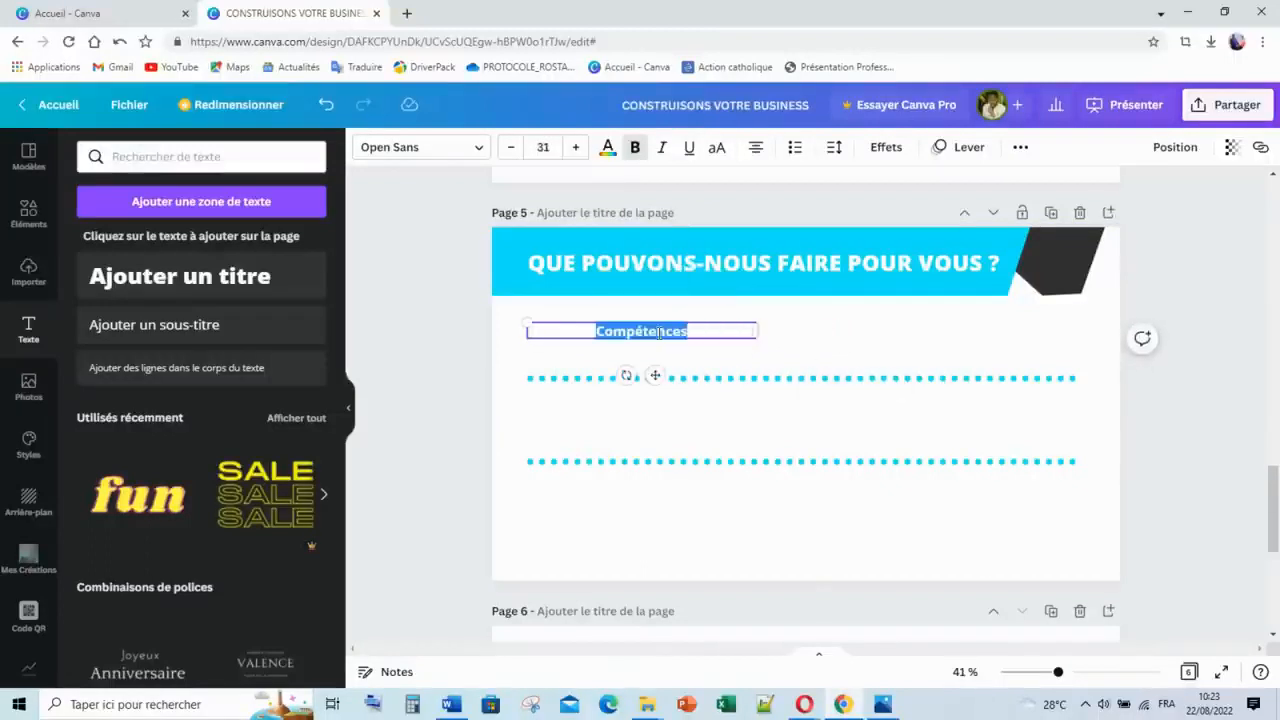
{"action": "left_click", "coordinate": [510, 147]}
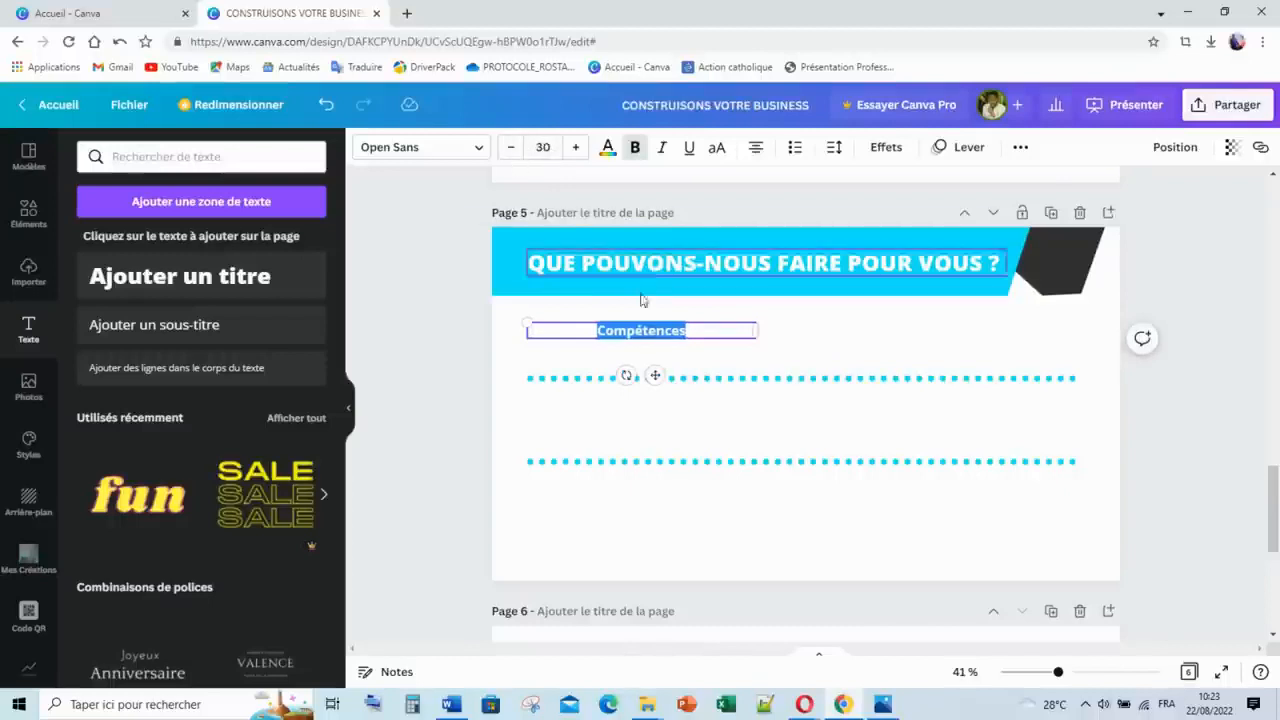
Replace the heading text with "Consultants et Freelances", narrow its box to fit the text and shift it slightly right.
{"action": "type", "text": "Con"}
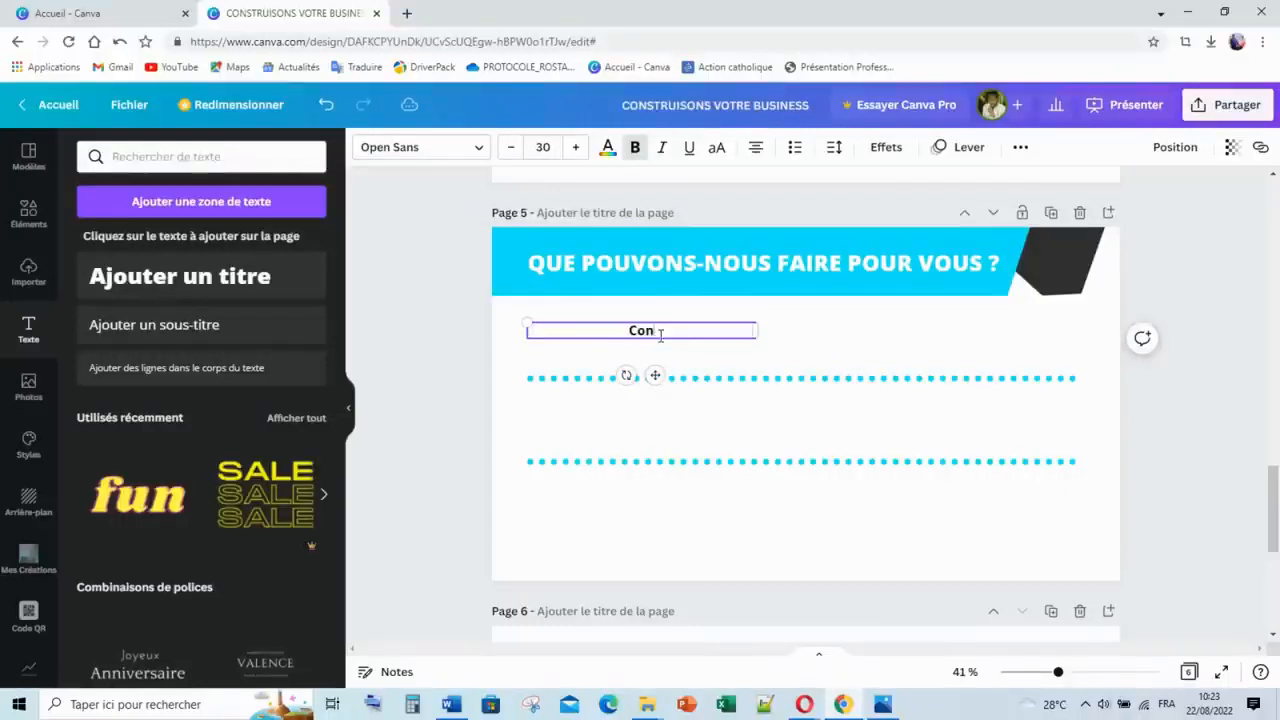
{"action": "type", "text": "sultants et Free"}
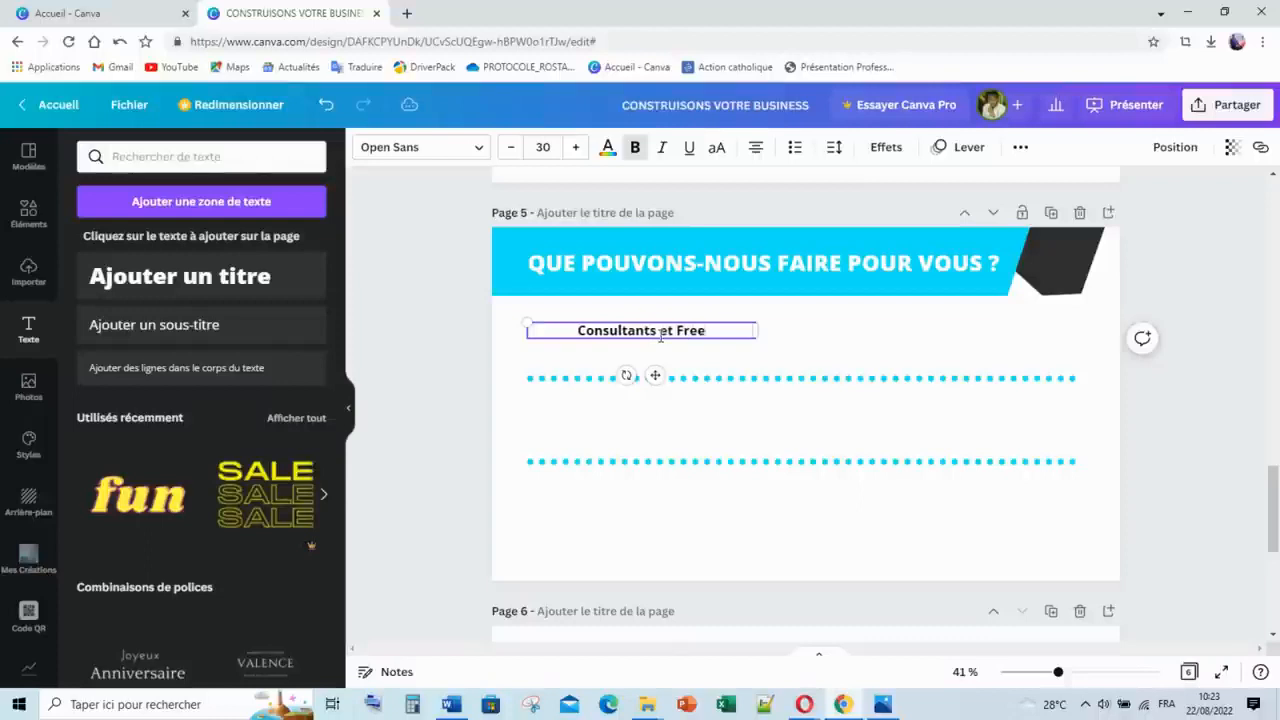
{"action": "type", "text": "lance"}
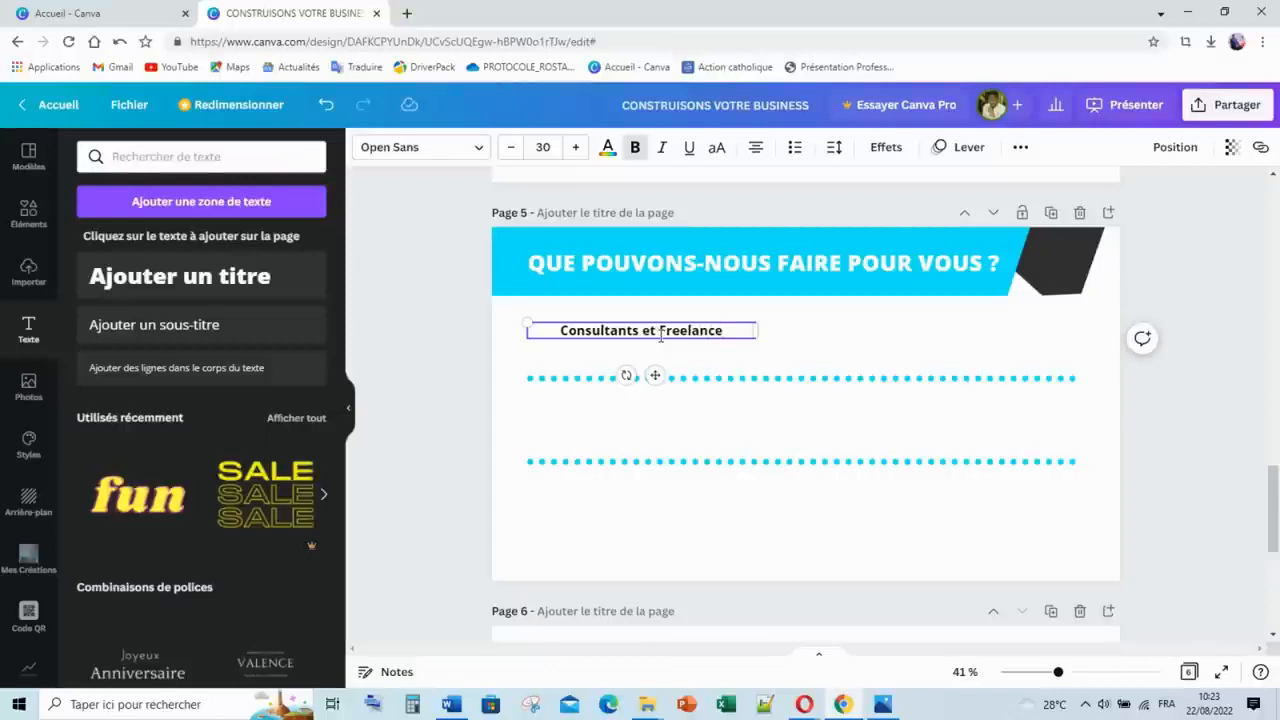
{"action": "type", "text": "s"}
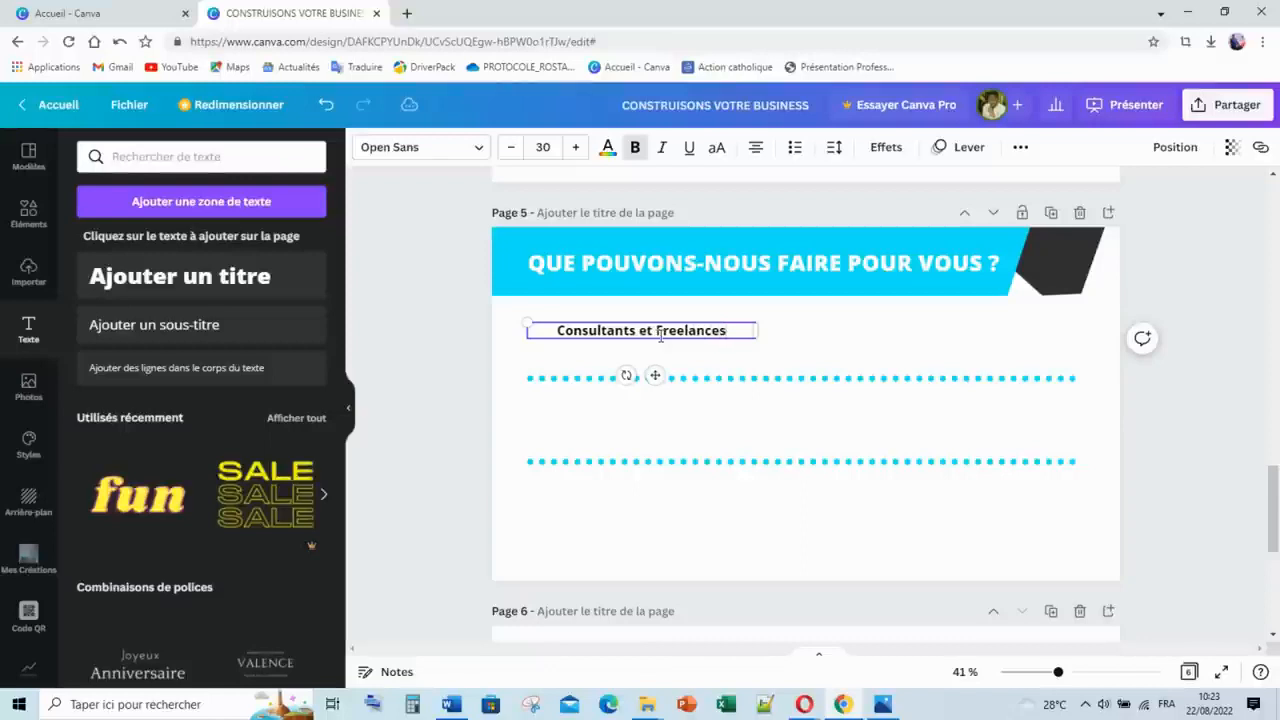
{"action": "left_click_drag", "start_coordinate": [757, 331], "coordinate": [703, 335]}
{"action": "left_click", "coordinate": [757, 337]}
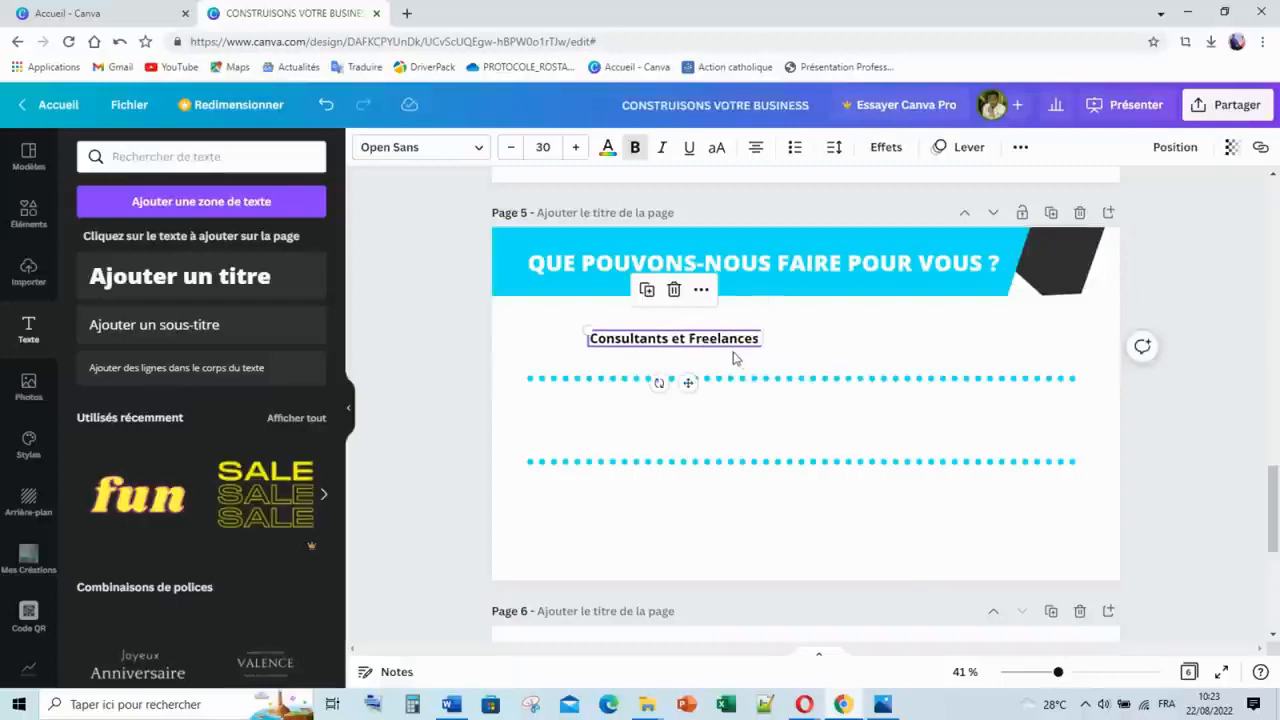
Duplicate the heading between the dotted lines and below the lower line, aligned with the original, and nudge the original up slightly.
{"action": "key", "text": "ctrl+d"}
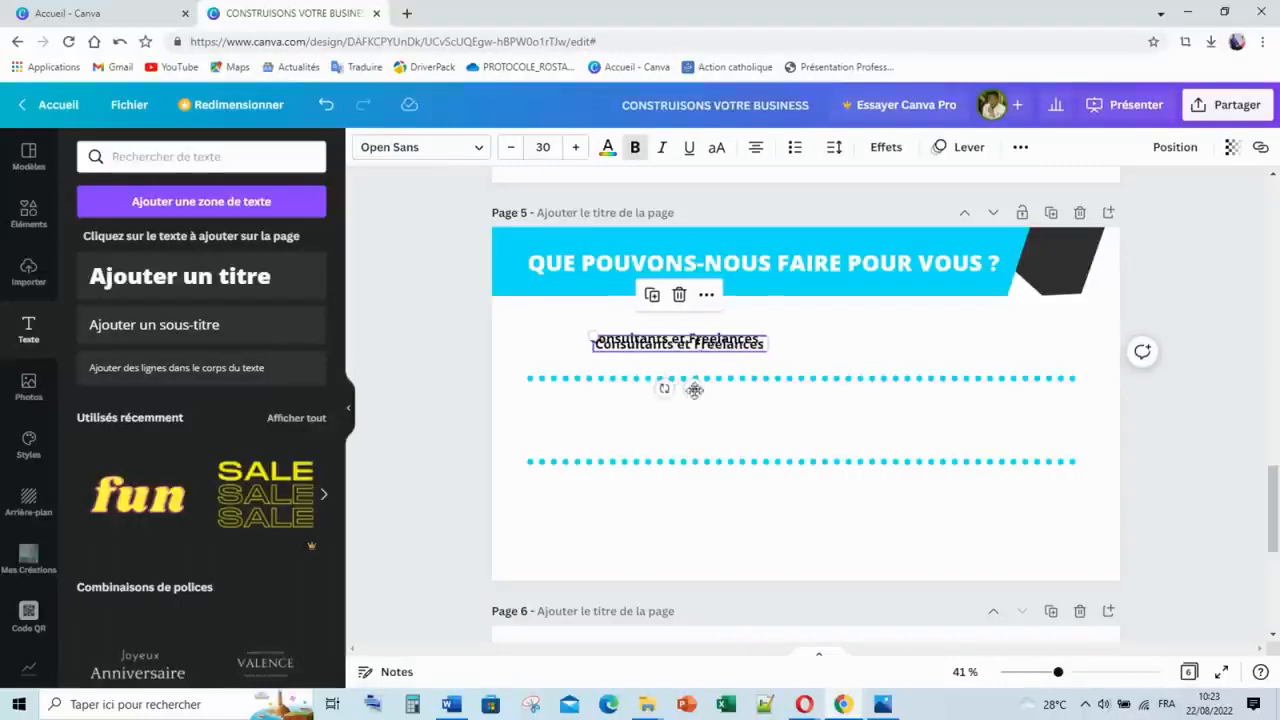
{"action": "left_click_drag", "start_coordinate": [688, 383], "coordinate": [693, 420]}
{"action": "double_click", "coordinate": [693, 420]}
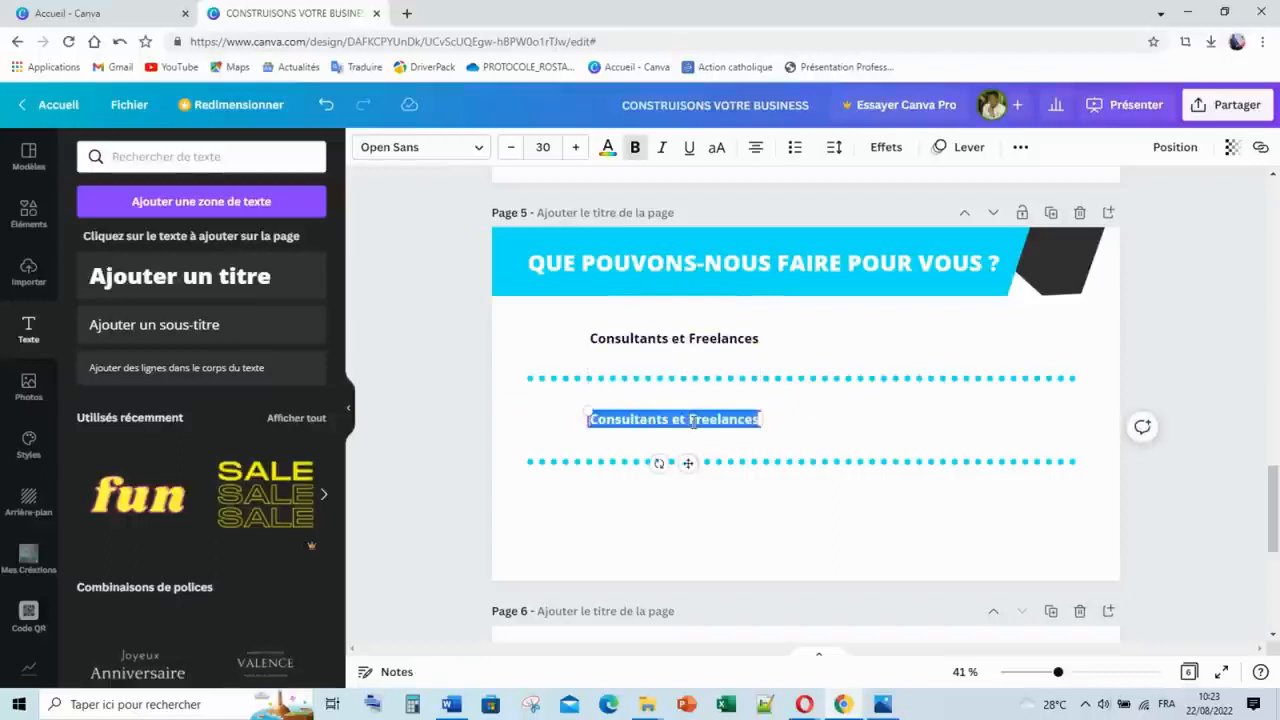
{"action": "left_click", "coordinate": [855, 417]}
{"action": "left_click", "coordinate": [710, 420]}
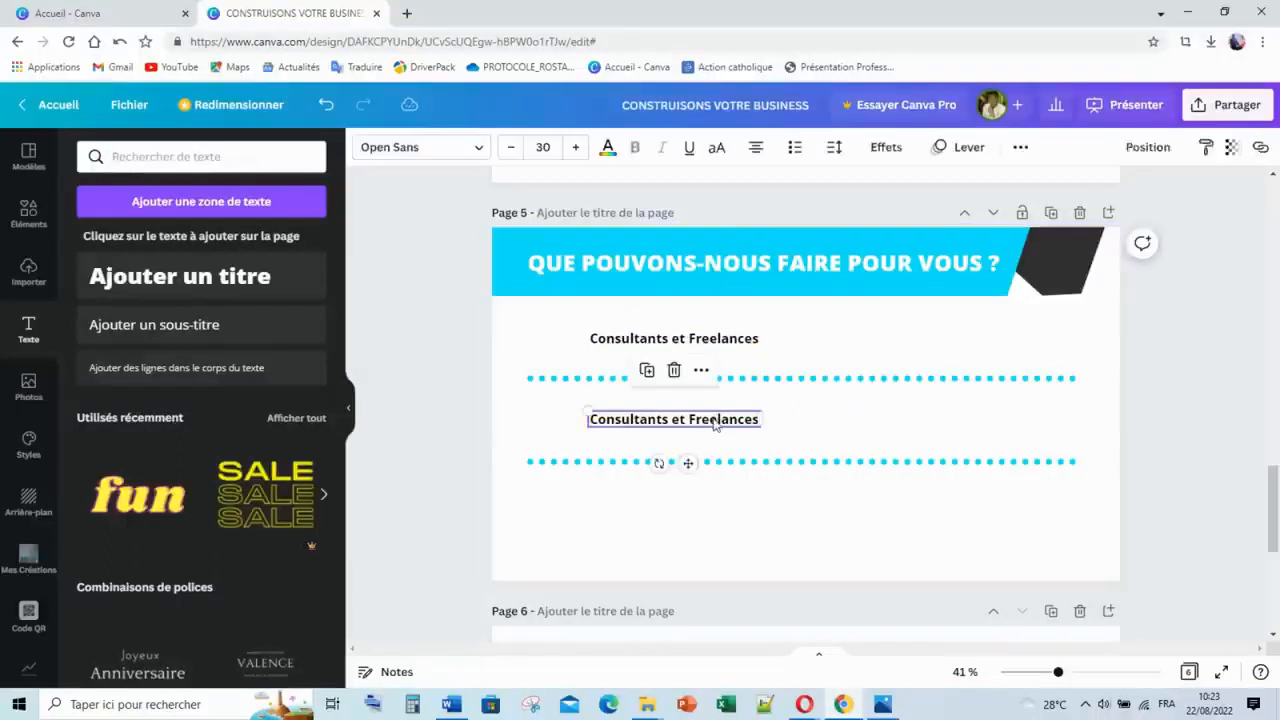
{"action": "left_click_drag", "start_coordinate": [710, 420], "coordinate": [700, 505]}
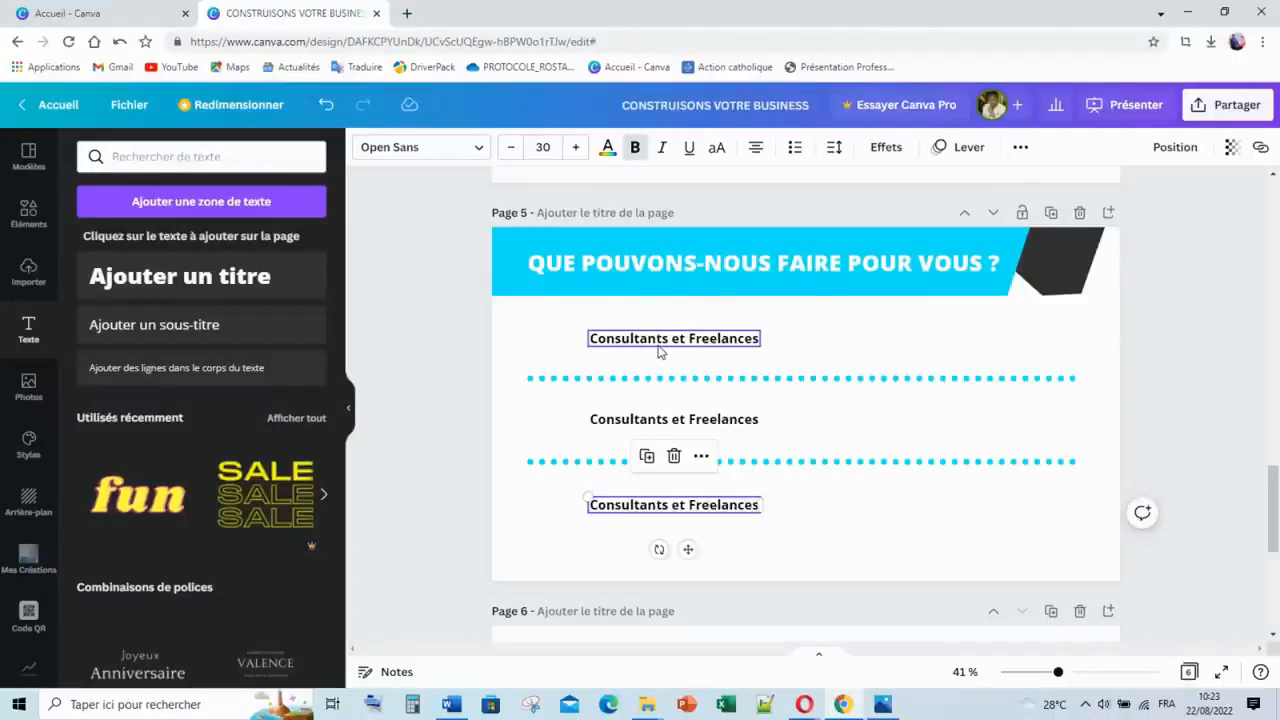
{"action": "left_click_drag", "start_coordinate": [659, 351], "coordinate": [660, 343]}
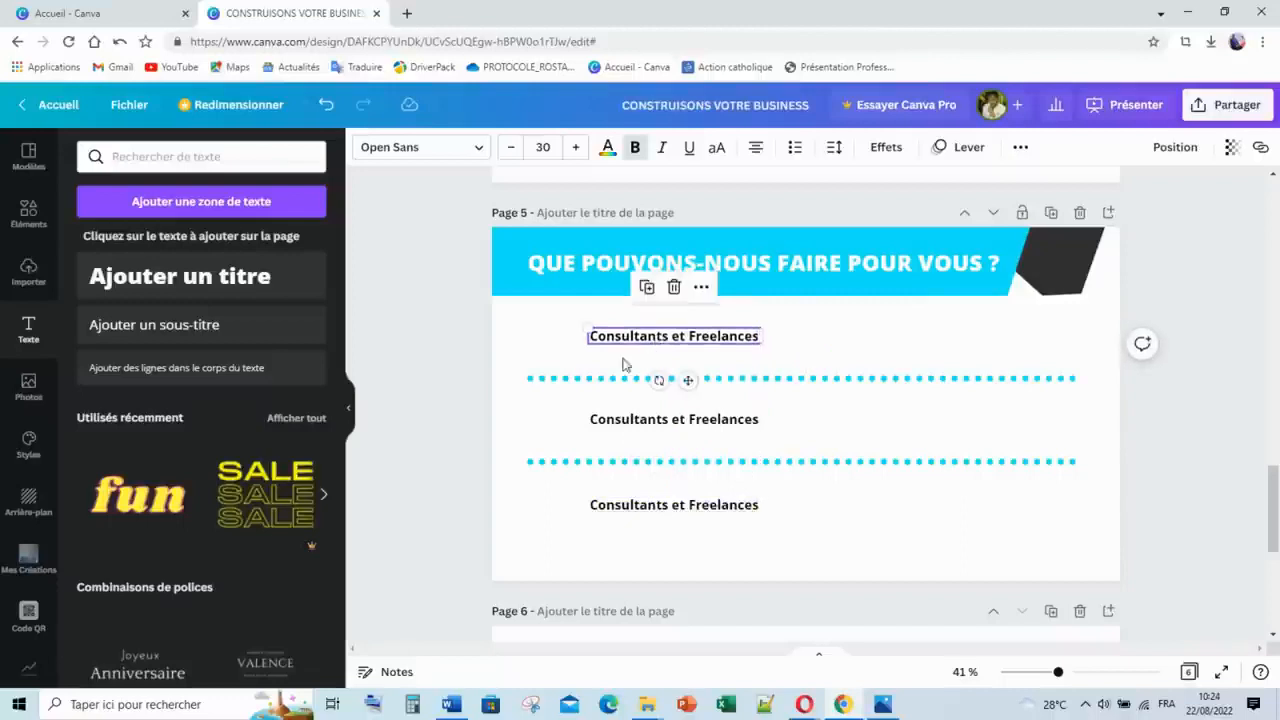
{"action": "left_click", "coordinate": [512, 378]}
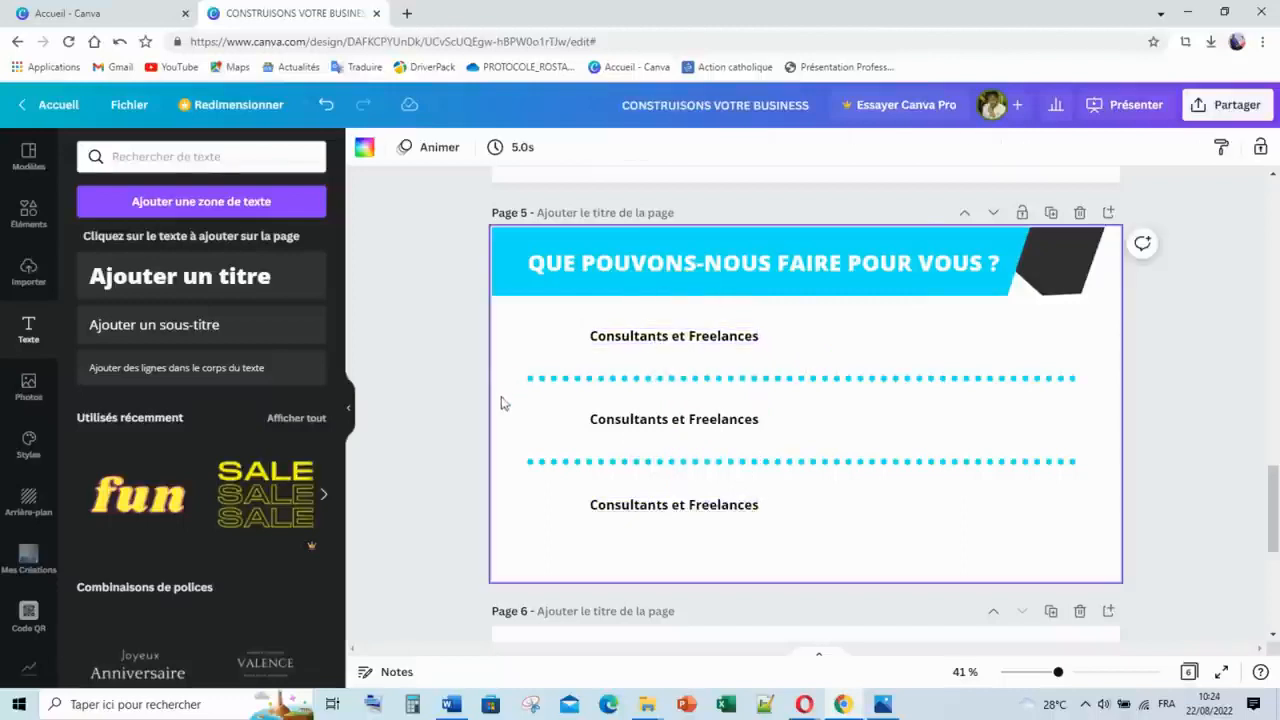
Replace the heading between the two dotted lines with "Formations" and left-align it.
{"action": "left_click", "coordinate": [645, 424]}
{"action": "left_click", "coordinate": [697, 414]}
{"action": "type", "text": "Formations"}
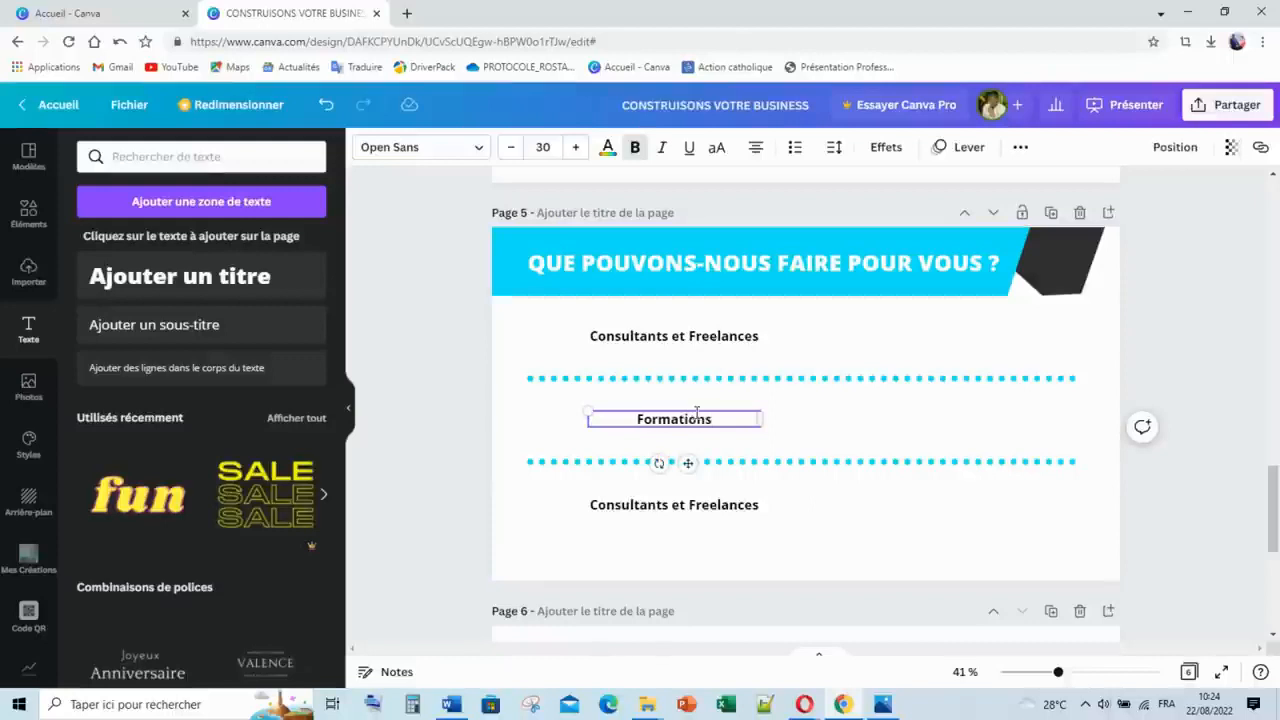
{"action": "left_click", "coordinate": [754, 154]}
Left-align the Consultants et Freelances heading above the dotted lines and its copy below the lower dotted line.
{"action": "left_click", "coordinate": [673, 336]}
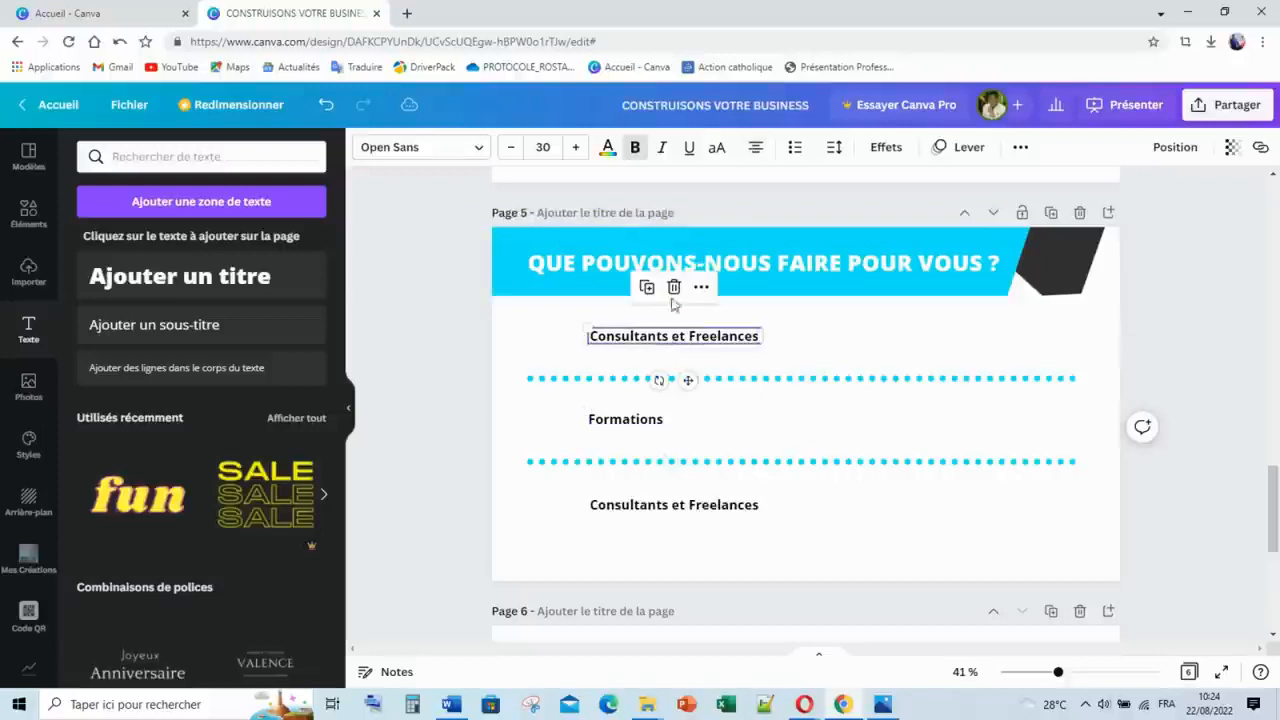
{"action": "left_click", "coordinate": [757, 150]}
{"action": "left_click", "coordinate": [676, 512]}
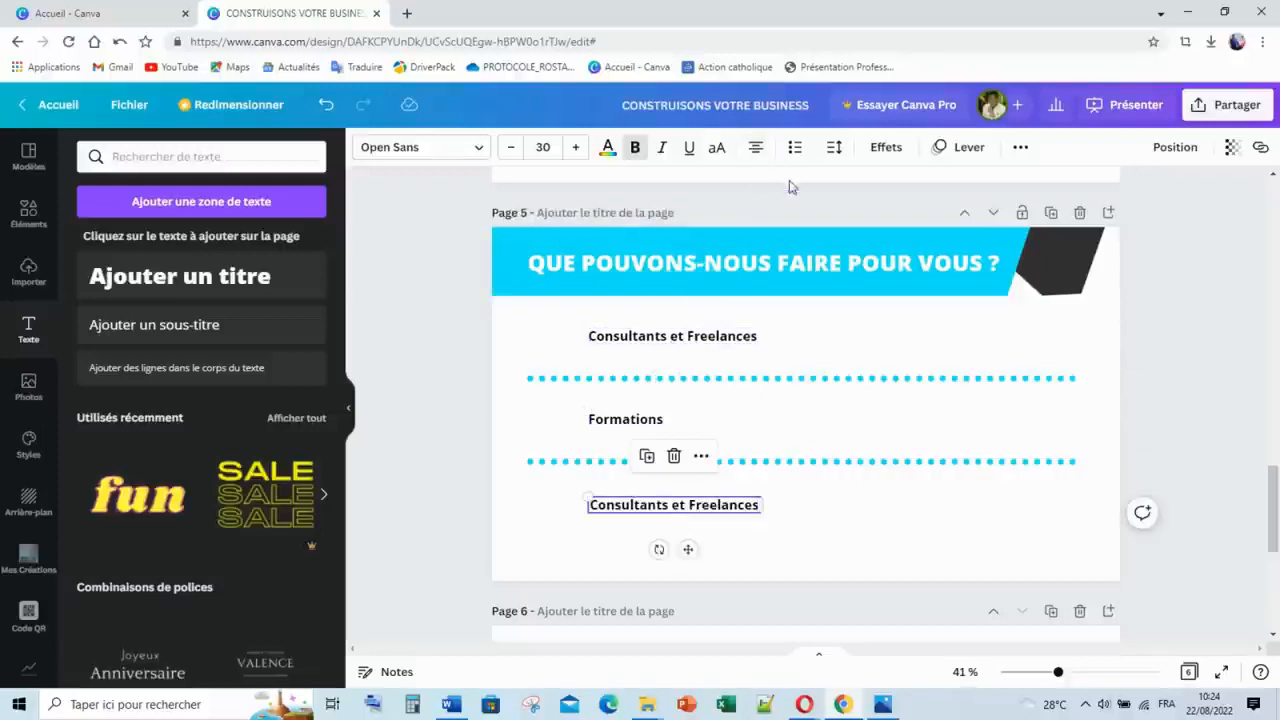
{"action": "left_click", "coordinate": [755, 152]}
Replace the heading below the lower dotted line with "Ressources Humaines".
{"action": "double_click", "coordinate": [713, 505]}
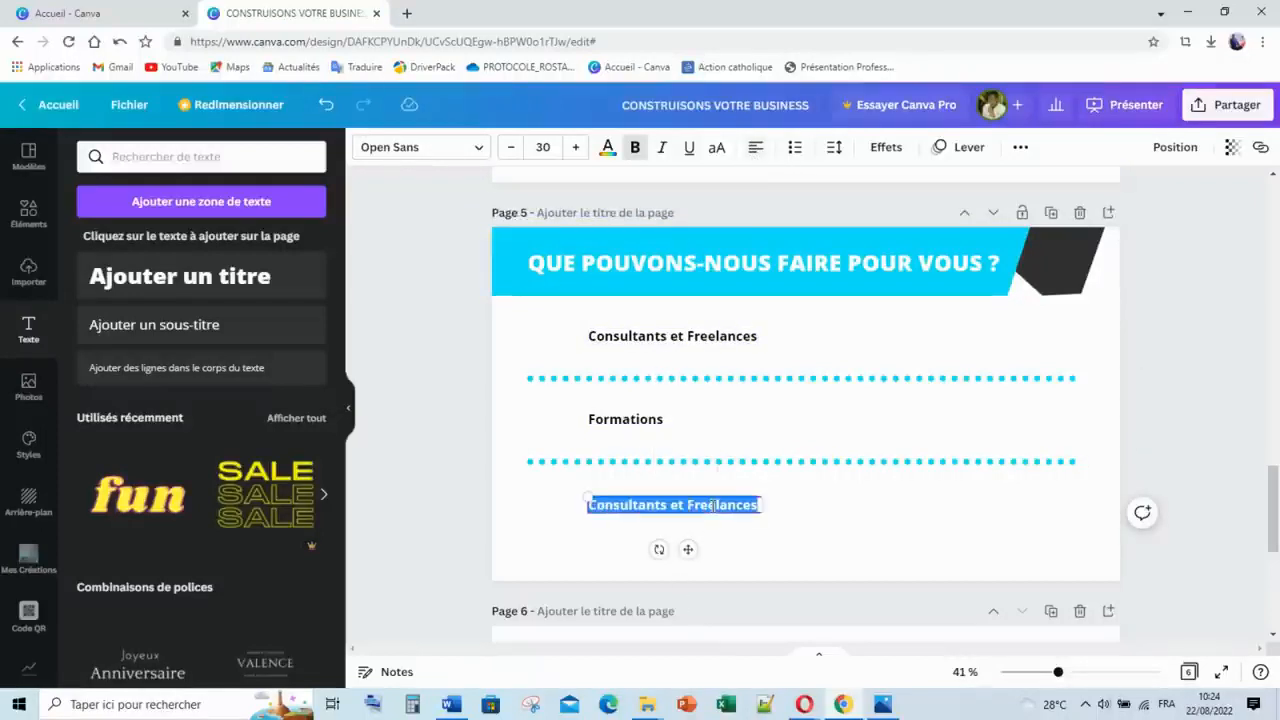
{"action": "type", "text": "R"}
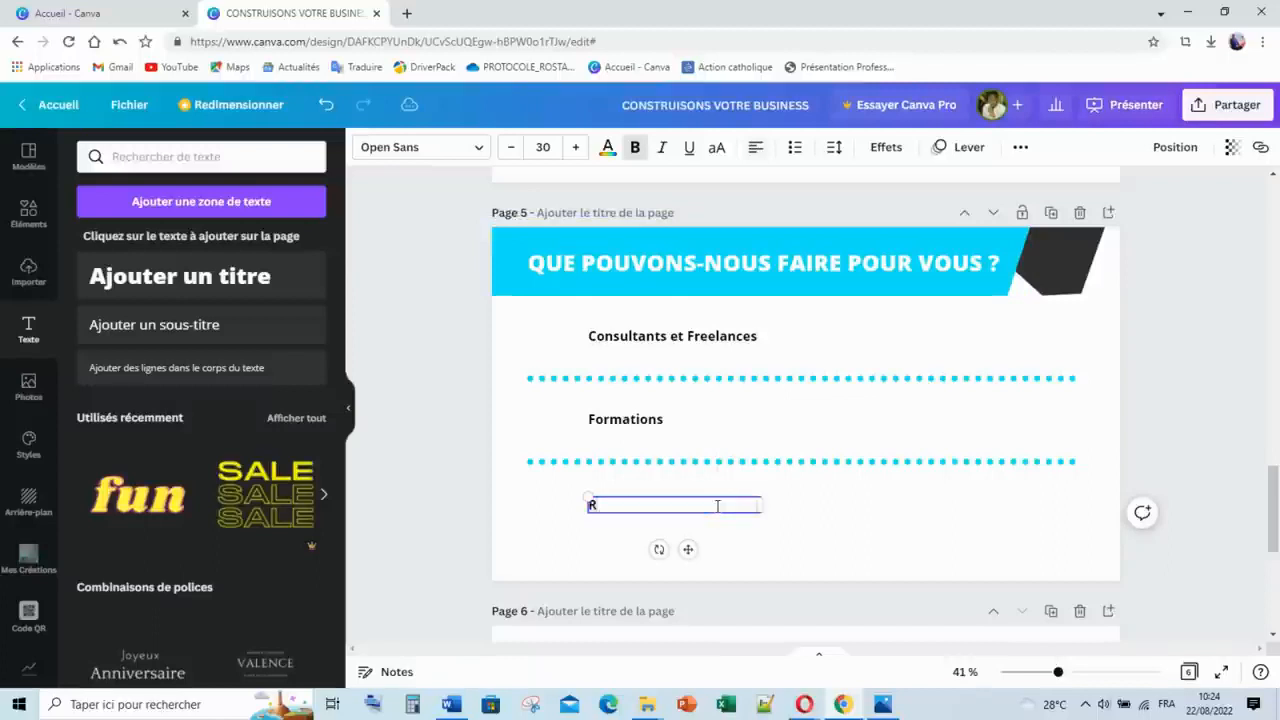
{"action": "type", "text": "essources Humaines"}
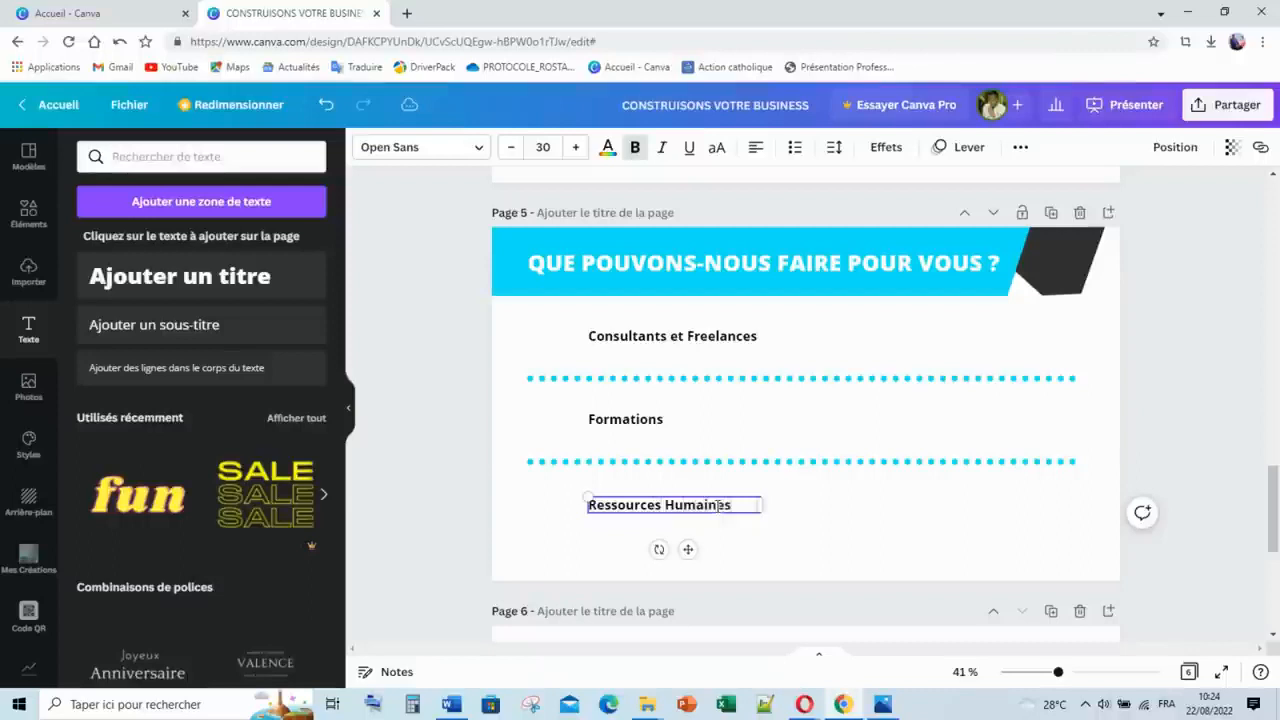
{"action": "left_click", "coordinate": [838, 546]}
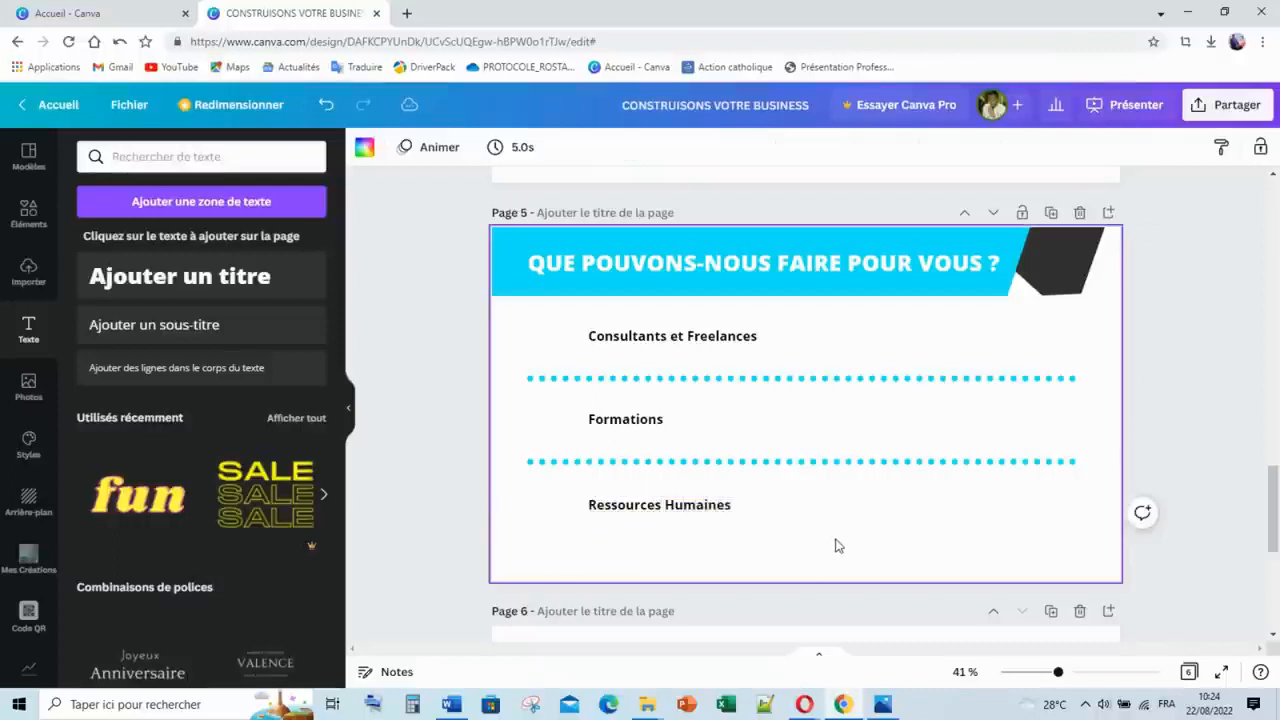
{"action": "left_click", "coordinate": [723, 511]}
{"action": "left_click", "coordinate": [554, 337]}
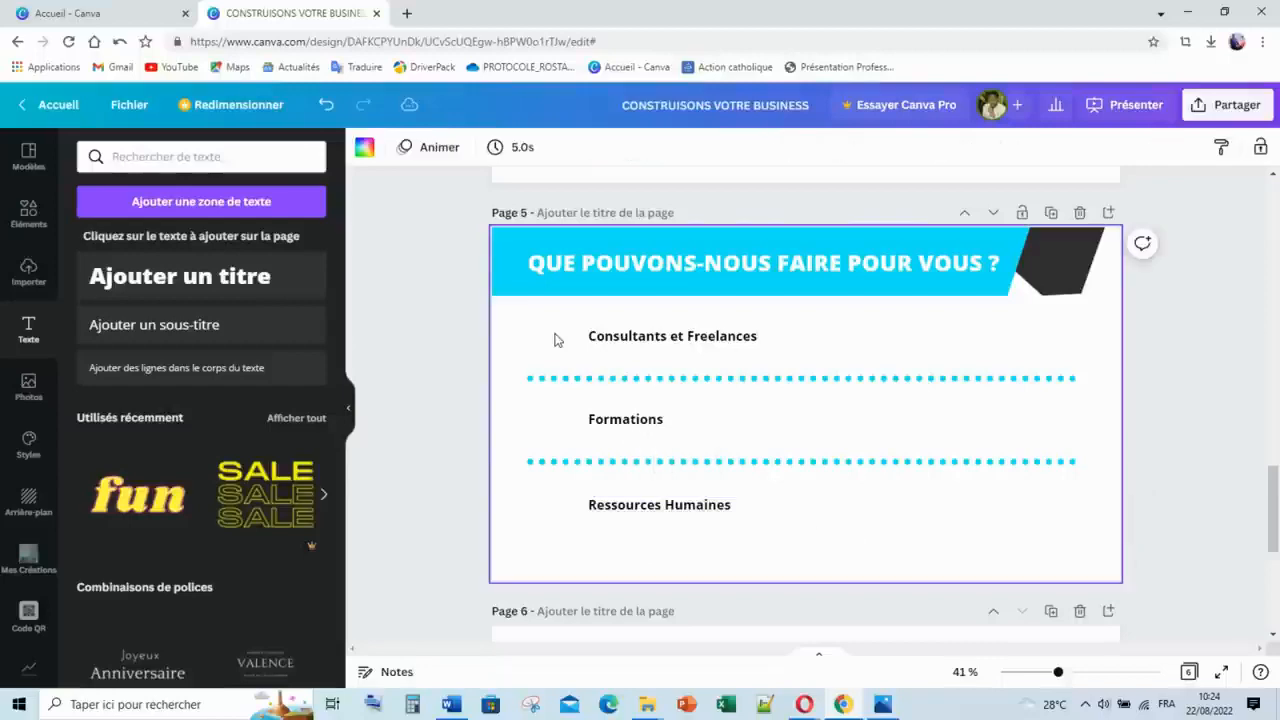
Check the reference slide, search the graphics for "Consultants et Freelances" and add the icon of two people at laptops with speech bubbles.
{"action": "left_click", "coordinate": [28, 212]}
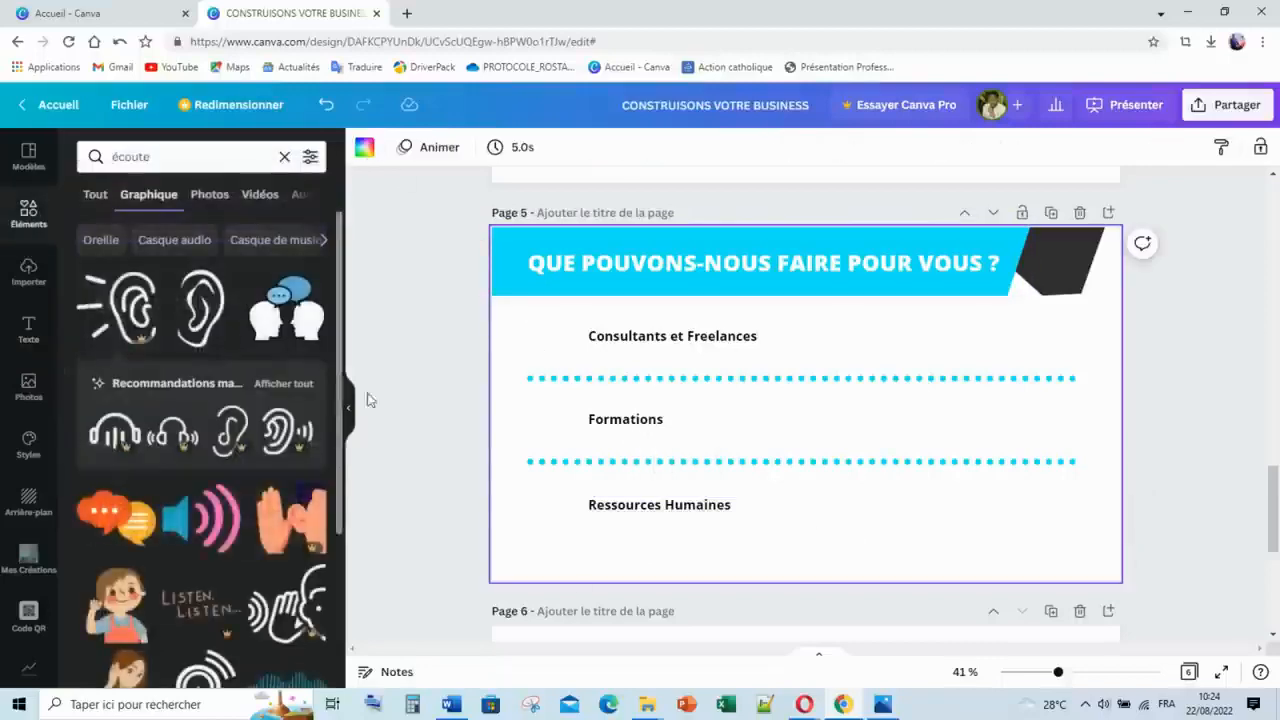
{"action": "left_click", "coordinate": [882, 704]}
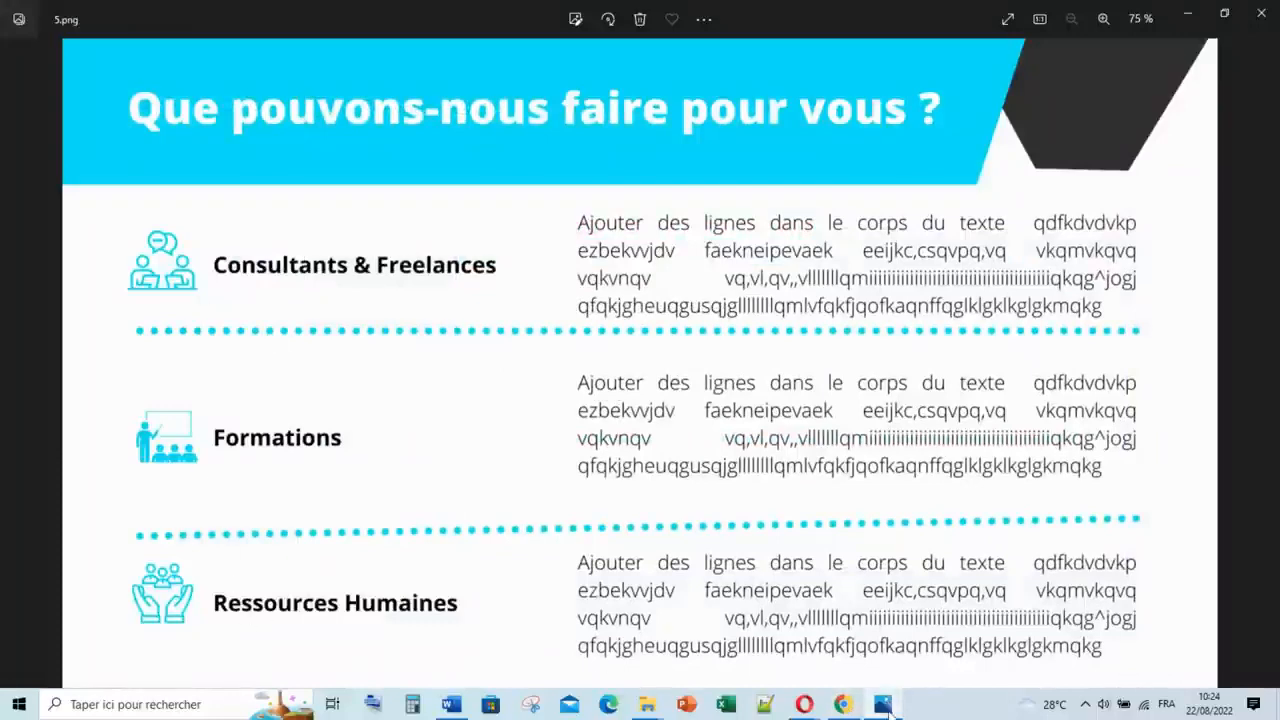
{"action": "left_click", "coordinate": [884, 706]}
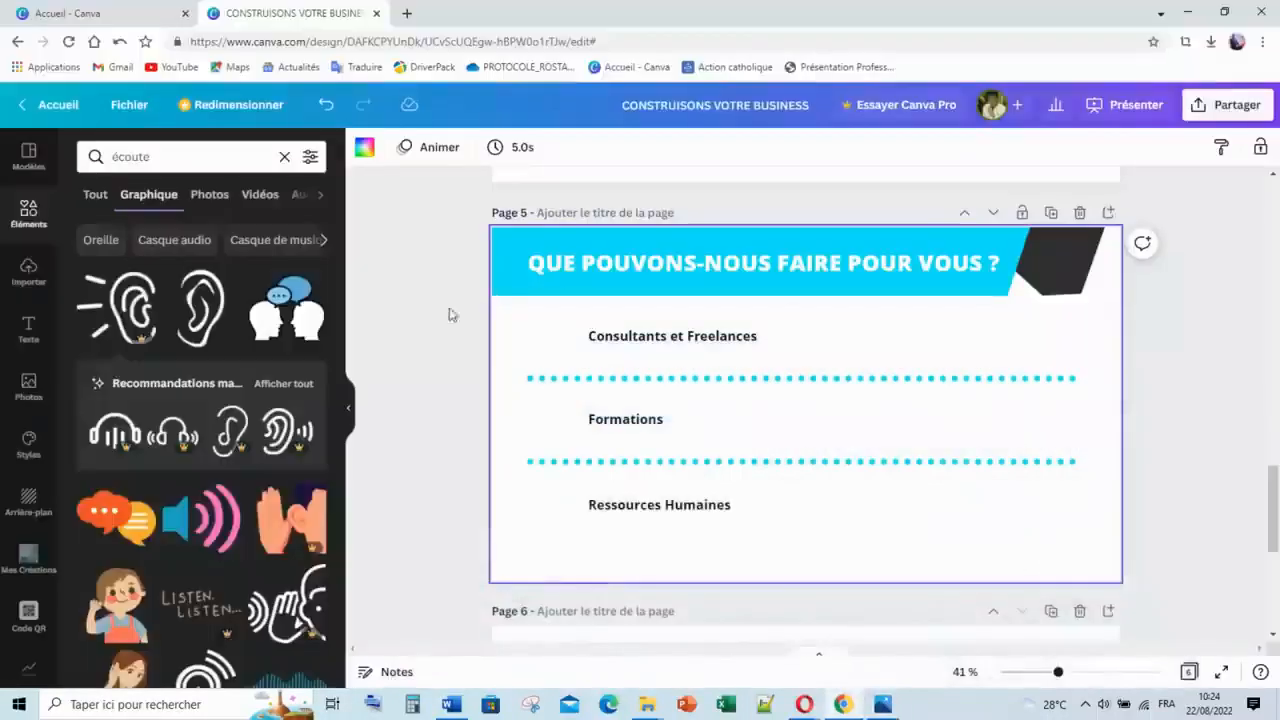
{"action": "double_click", "coordinate": [630, 346]}
{"action": "key", "text": "ctrl+c"}
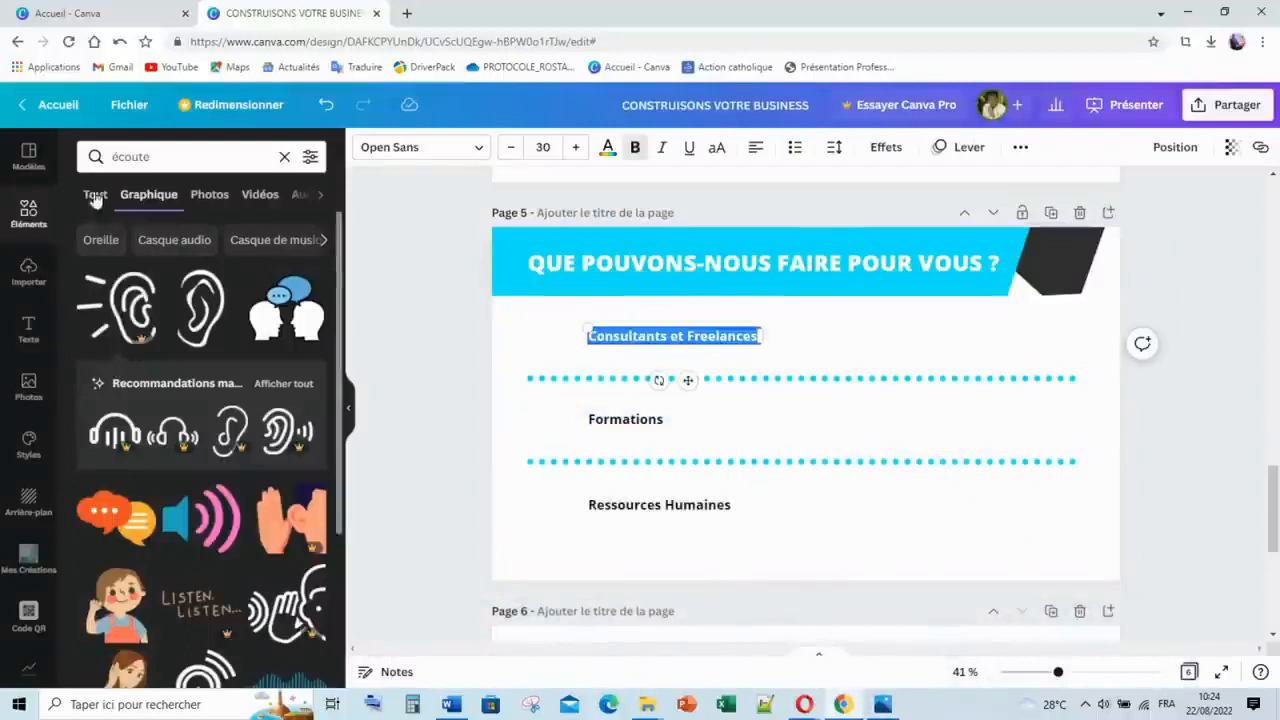
{"action": "left_click", "coordinate": [141, 160]}
{"action": "double_click", "coordinate": [141, 160]}
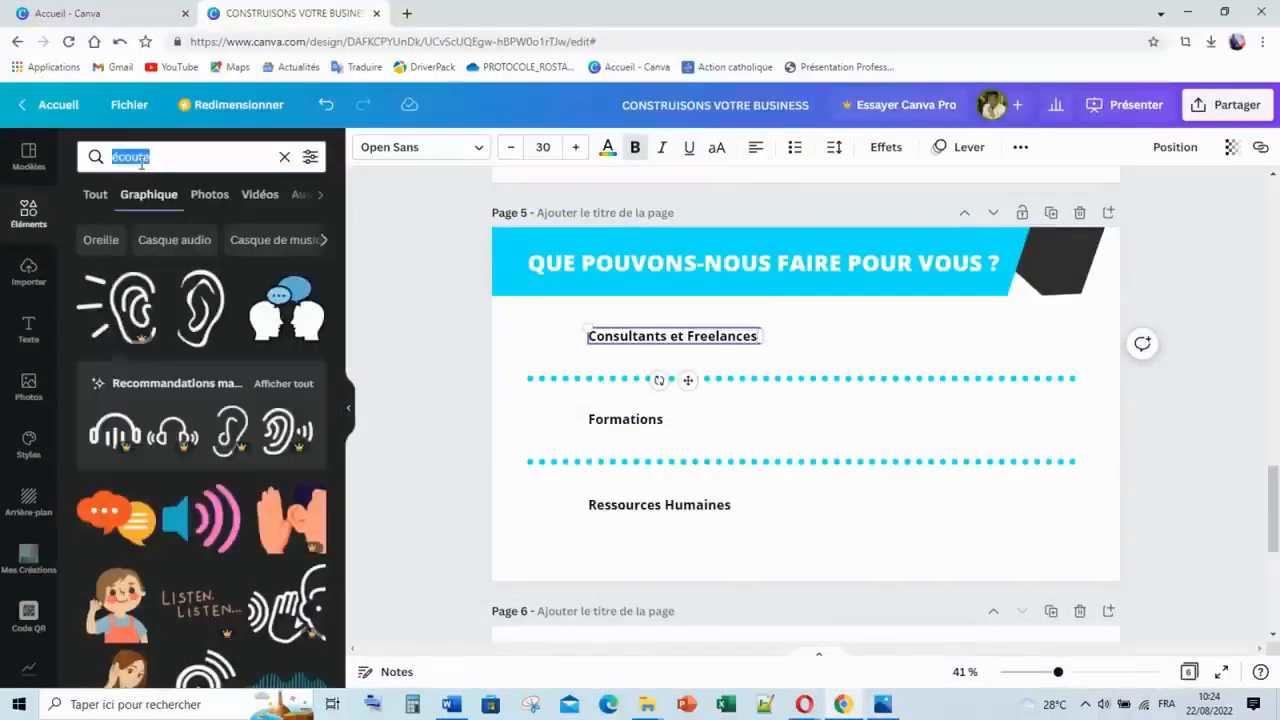
{"action": "key", "text": "ctrl+v"}
{"action": "key", "text": "Return"}
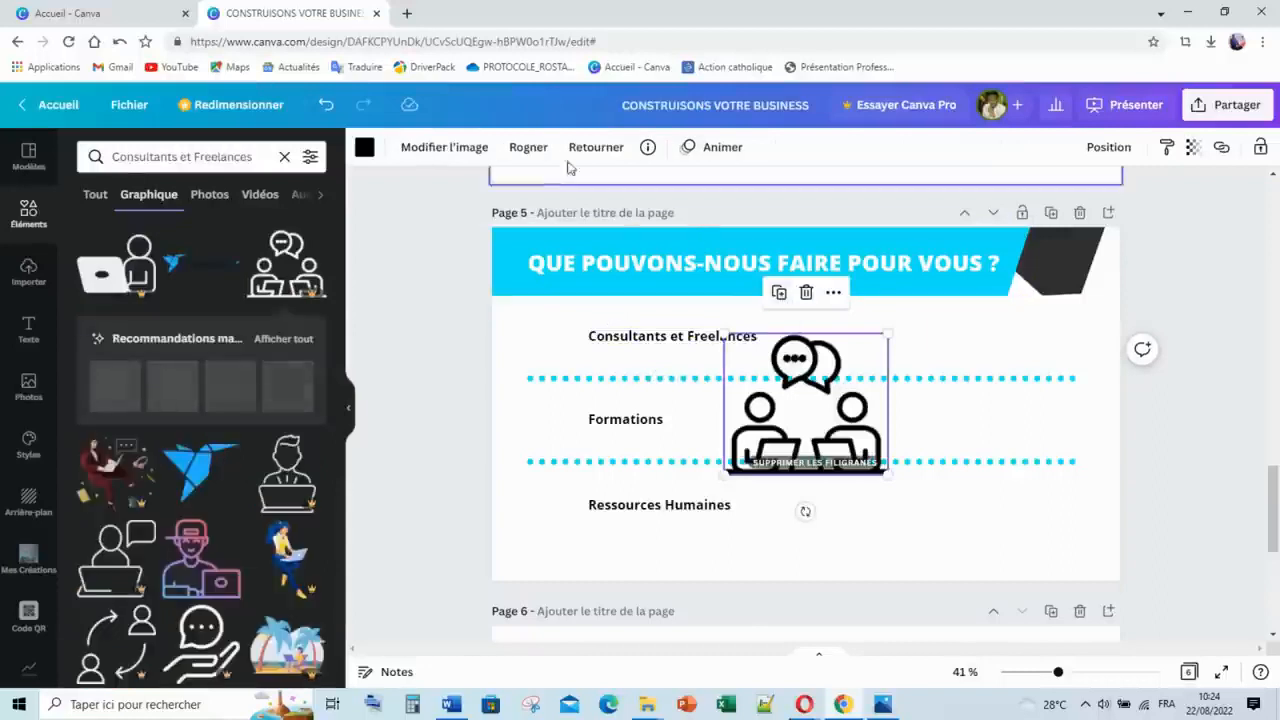
Recolour the consultants icon cyan, shrink it and place it in front of the Consultants et Freelances heading.
{"action": "left_click", "coordinate": [364, 149]}
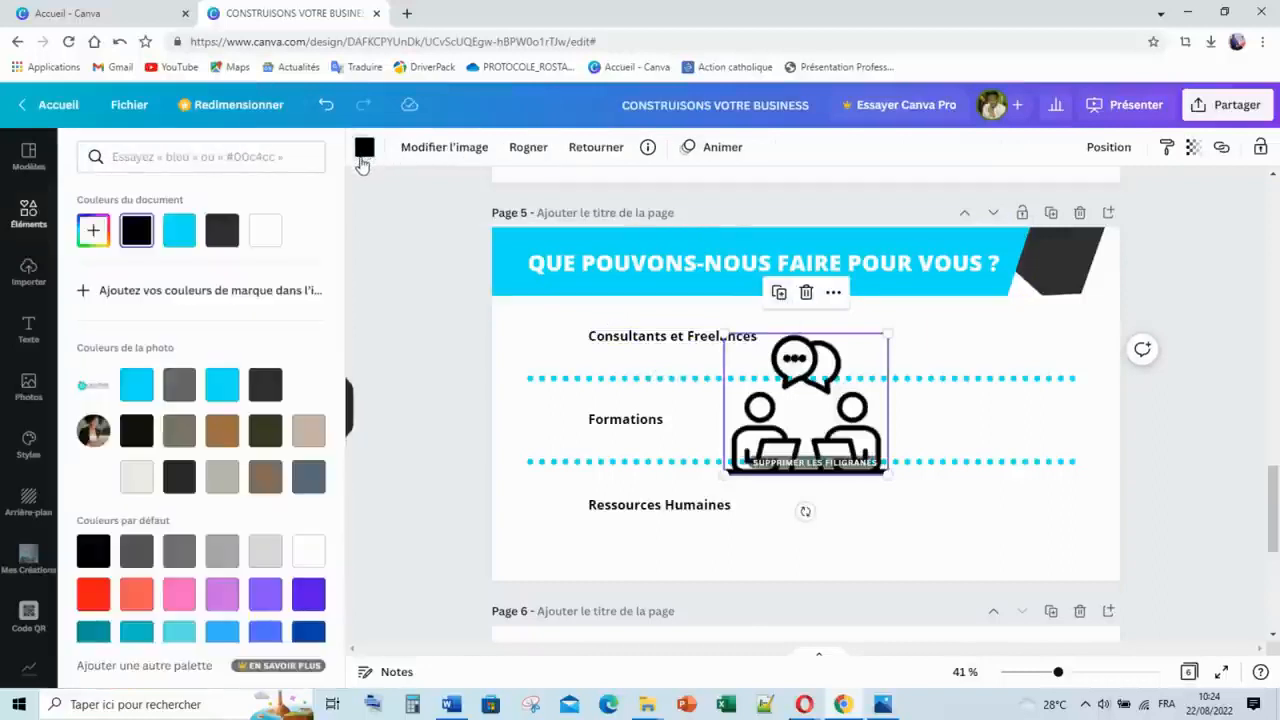
{"action": "left_click", "coordinate": [219, 390]}
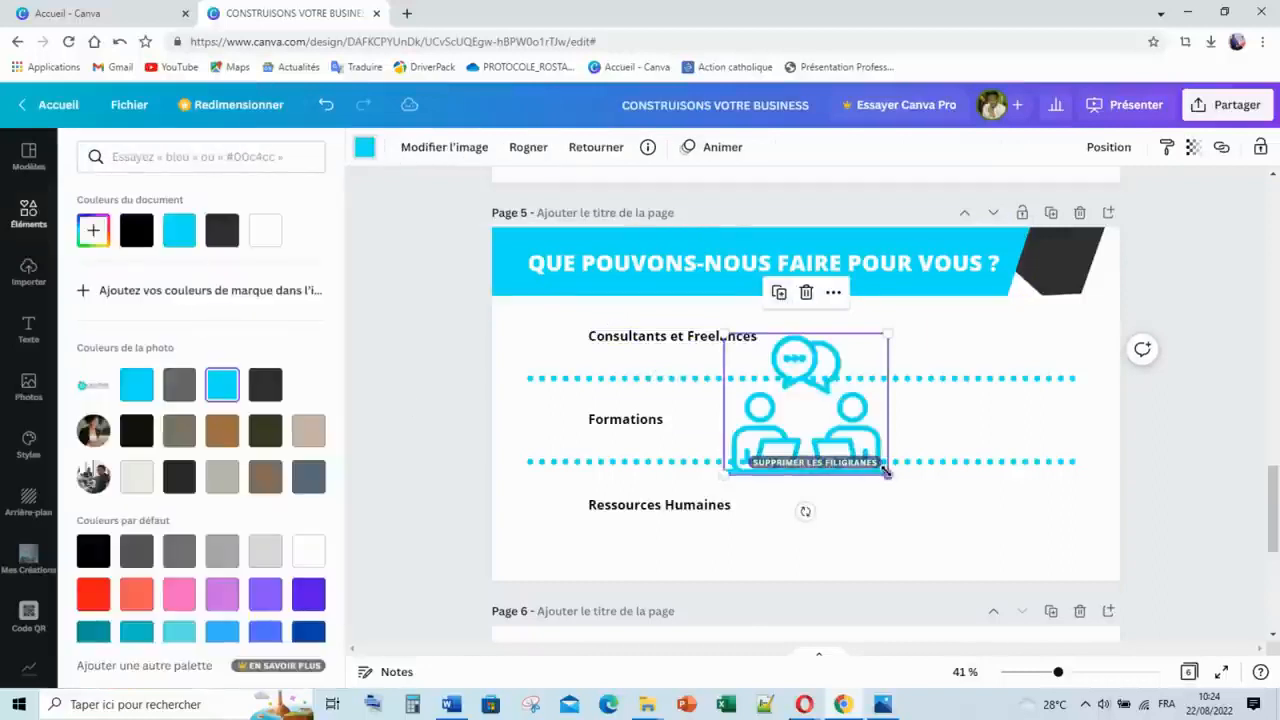
{"action": "left_click_drag", "start_coordinate": [754, 384], "coordinate": [543, 334]}
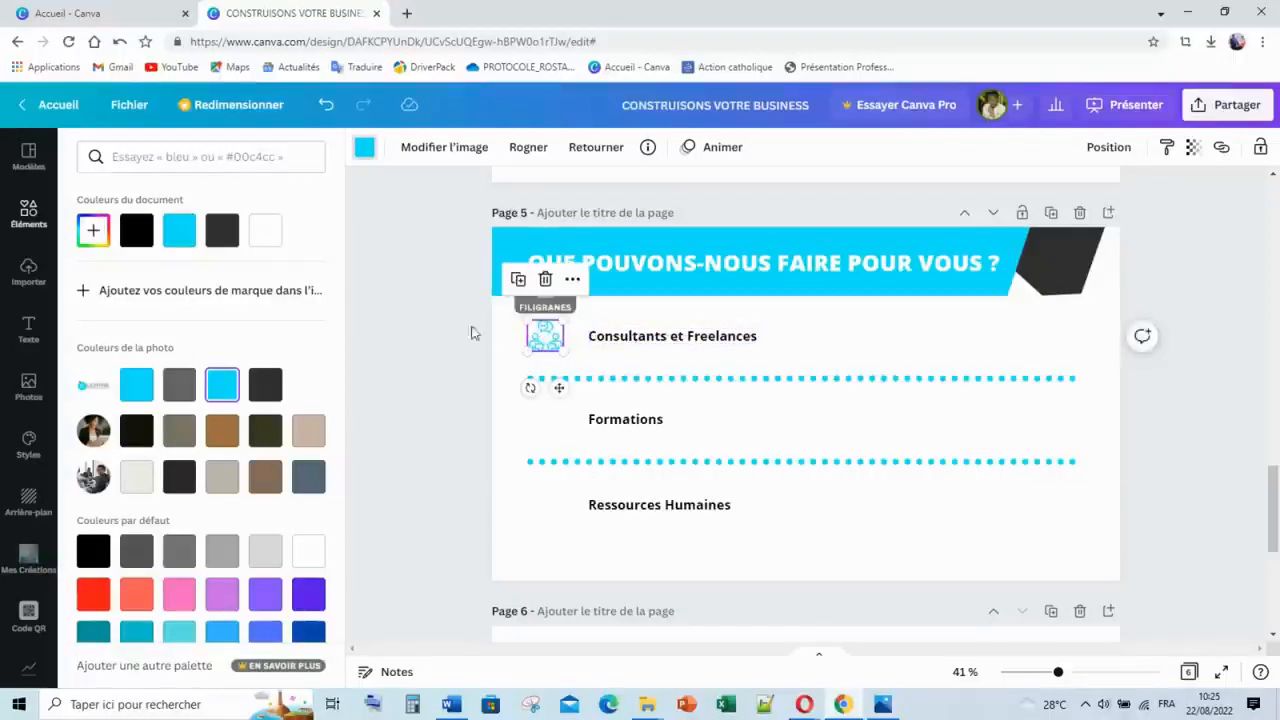
Search the graphics for "Formations" and add the icon of a trainer pointing at a board before an audience.
{"action": "double_click", "coordinate": [610, 422]}
{"action": "key", "text": "ctrl+c"}
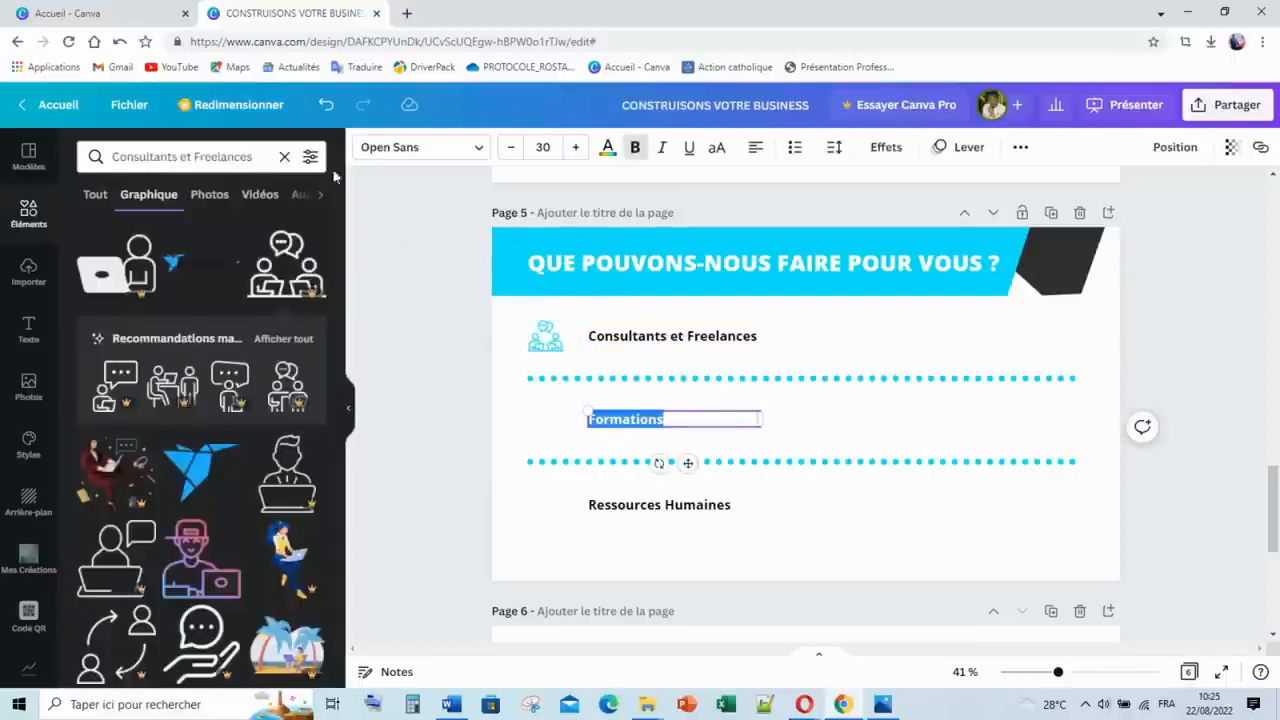
{"action": "left_click", "coordinate": [228, 160]}
{"action": "key", "text": "ctrl+v"}
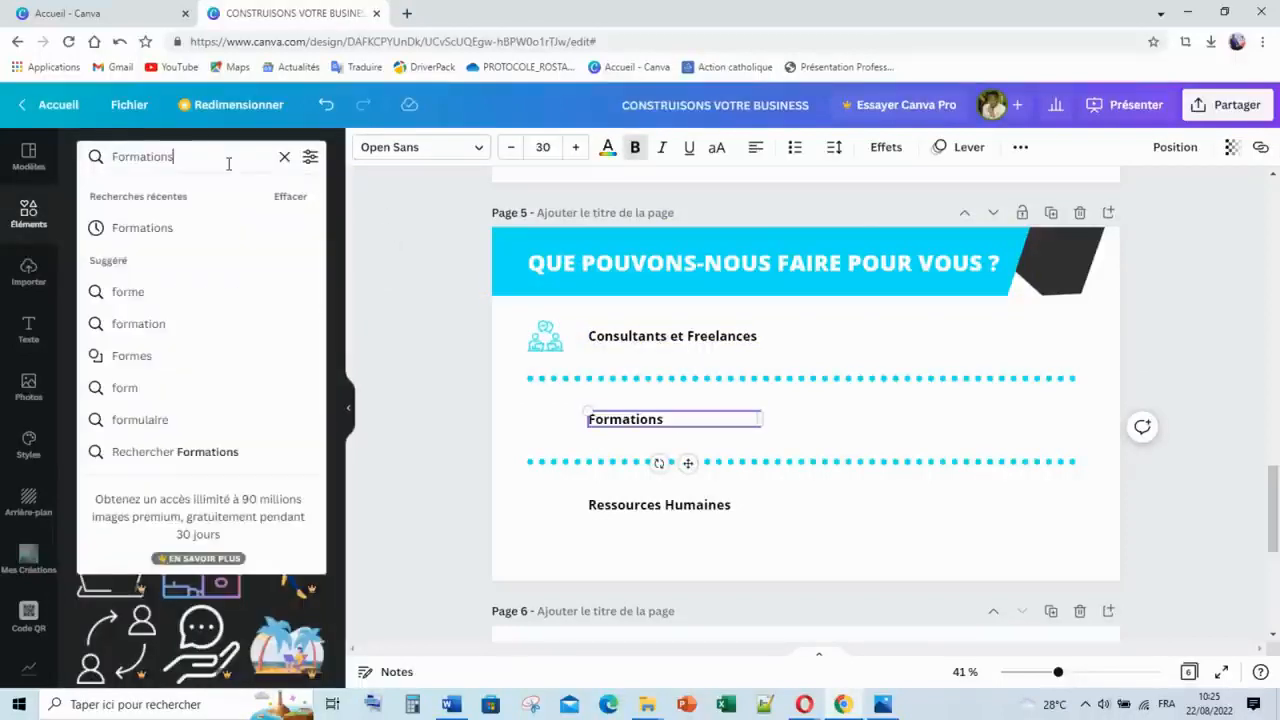
{"action": "key", "text": "Return"}
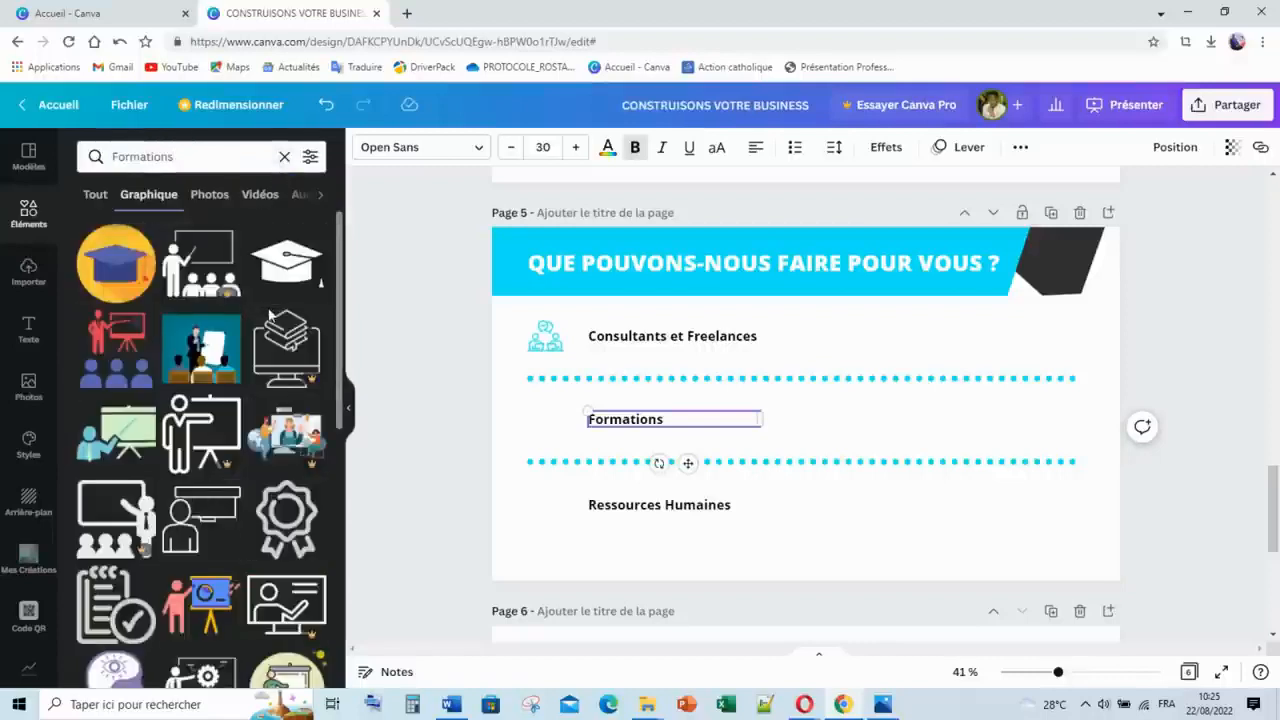
{"action": "left_click", "coordinate": [201, 263]}
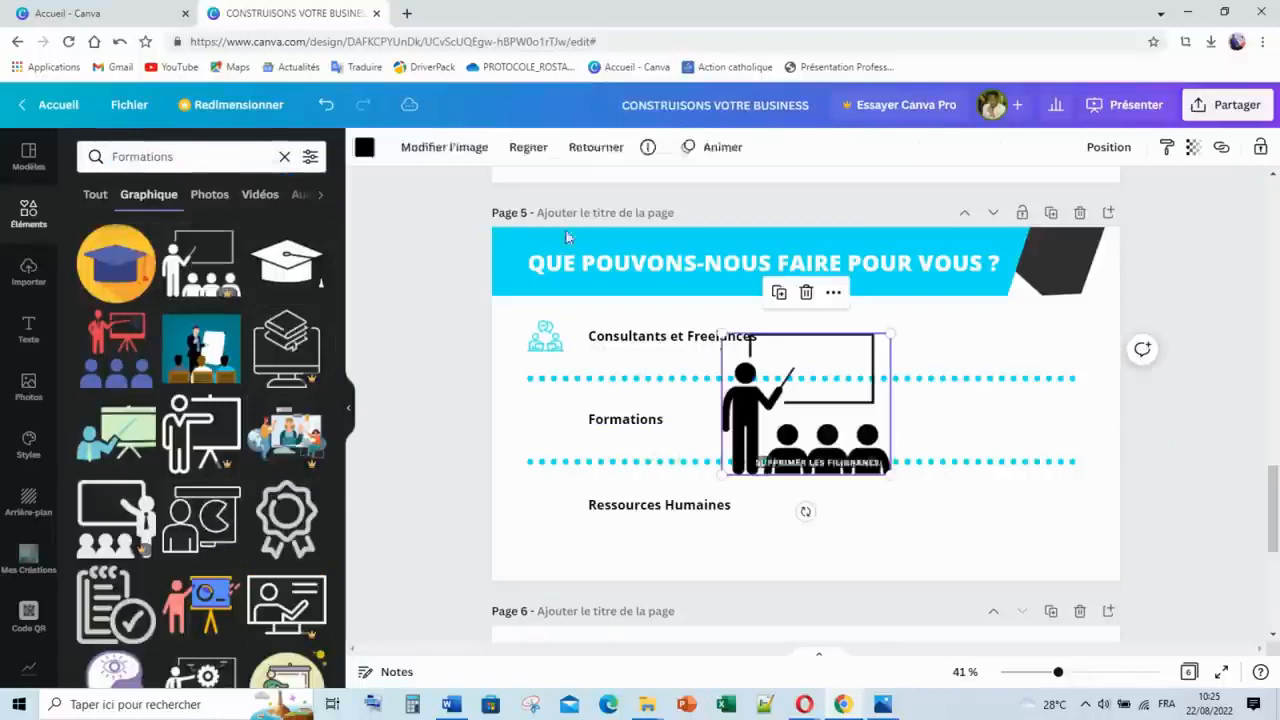
Recolour the trainer icon cyan, shrink it and place it in front of the Formations heading, under the consultants icon.
{"action": "left_click", "coordinate": [364, 147]}
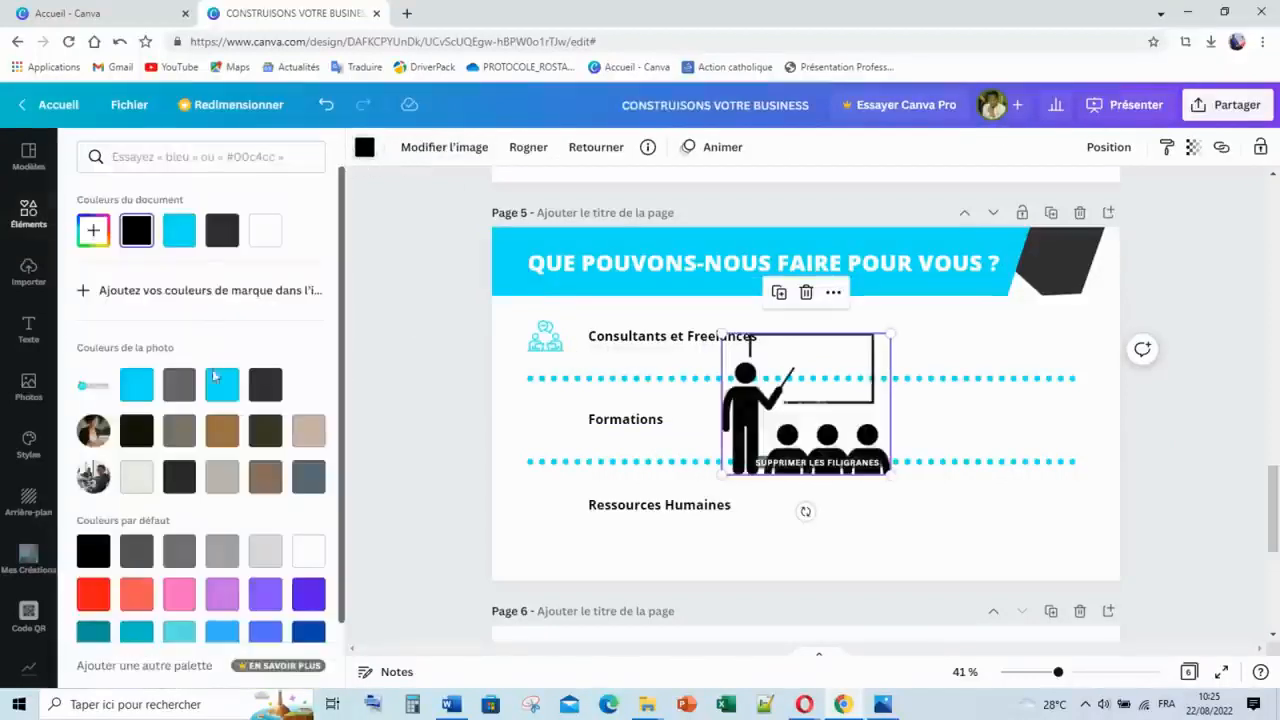
{"action": "left_click", "coordinate": [220, 385]}
{"action": "left_click_drag", "start_coordinate": [890, 333], "coordinate": [544, 418]}
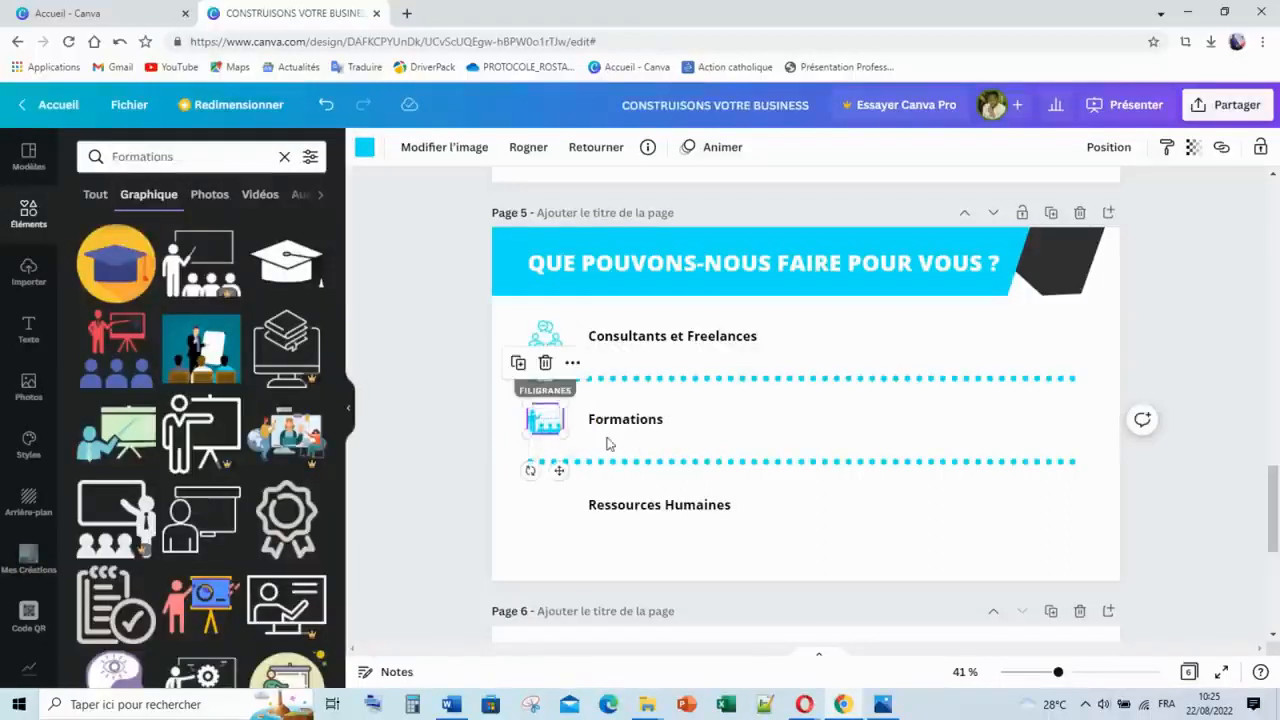
Search the graphics for "Ressources Humaines" and add the icon of two hands holding three people.
{"action": "left_click", "coordinate": [691, 514]}
{"action": "left_click", "coordinate": [693, 508]}
{"action": "key", "text": "ctrl+c"}
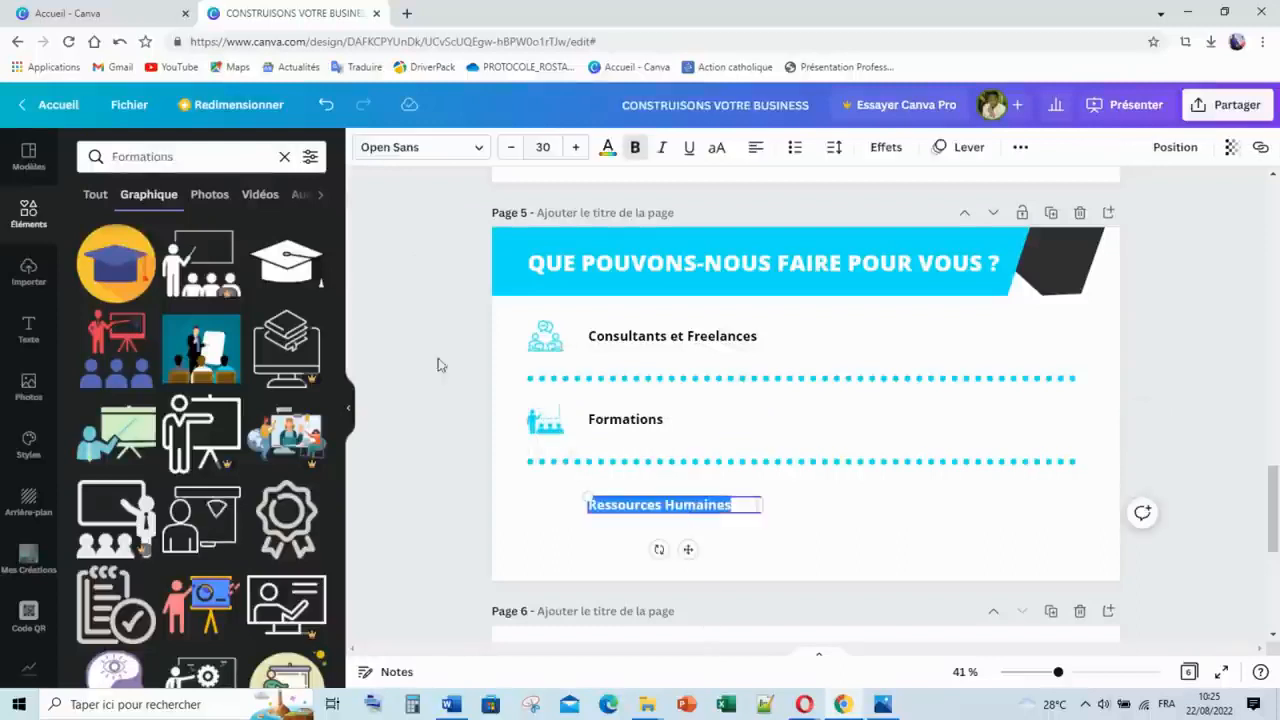
{"action": "left_click", "coordinate": [188, 157]}
{"action": "double_click", "coordinate": [188, 157]}
{"action": "key", "text": "ctrl+v"}
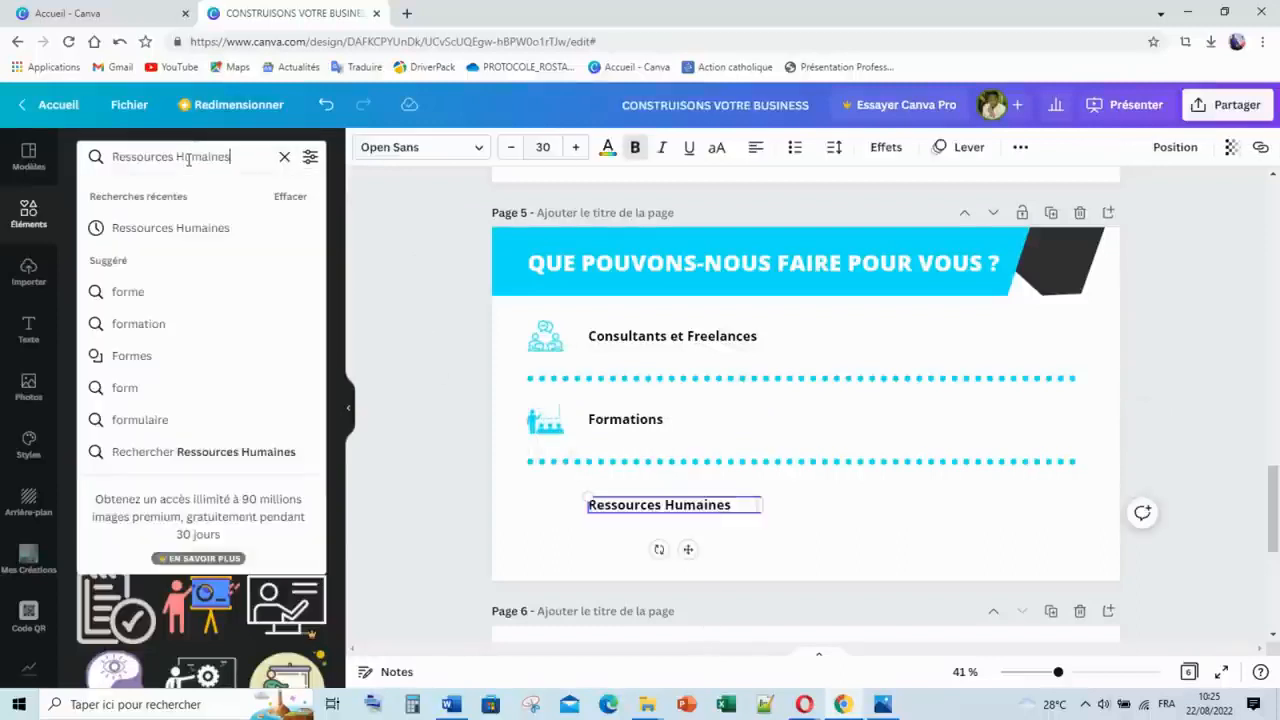
{"action": "key", "text": "Return"}
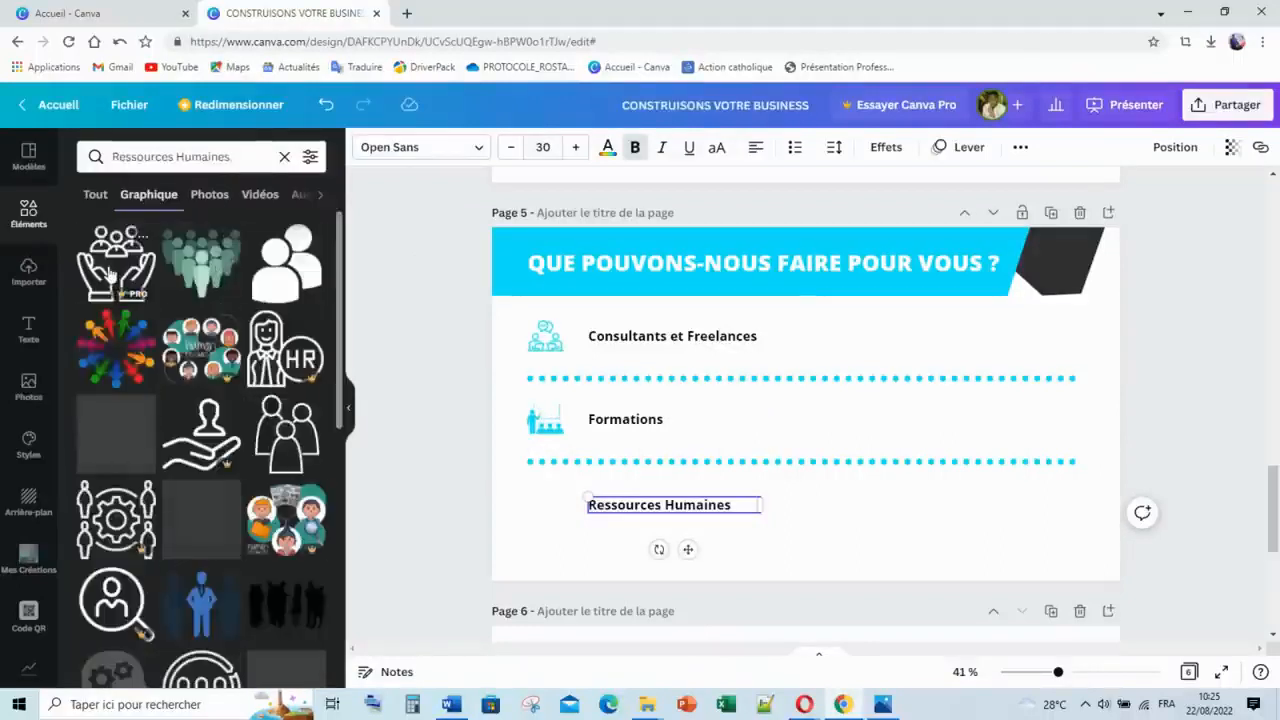
{"action": "left_click", "coordinate": [110, 281]}
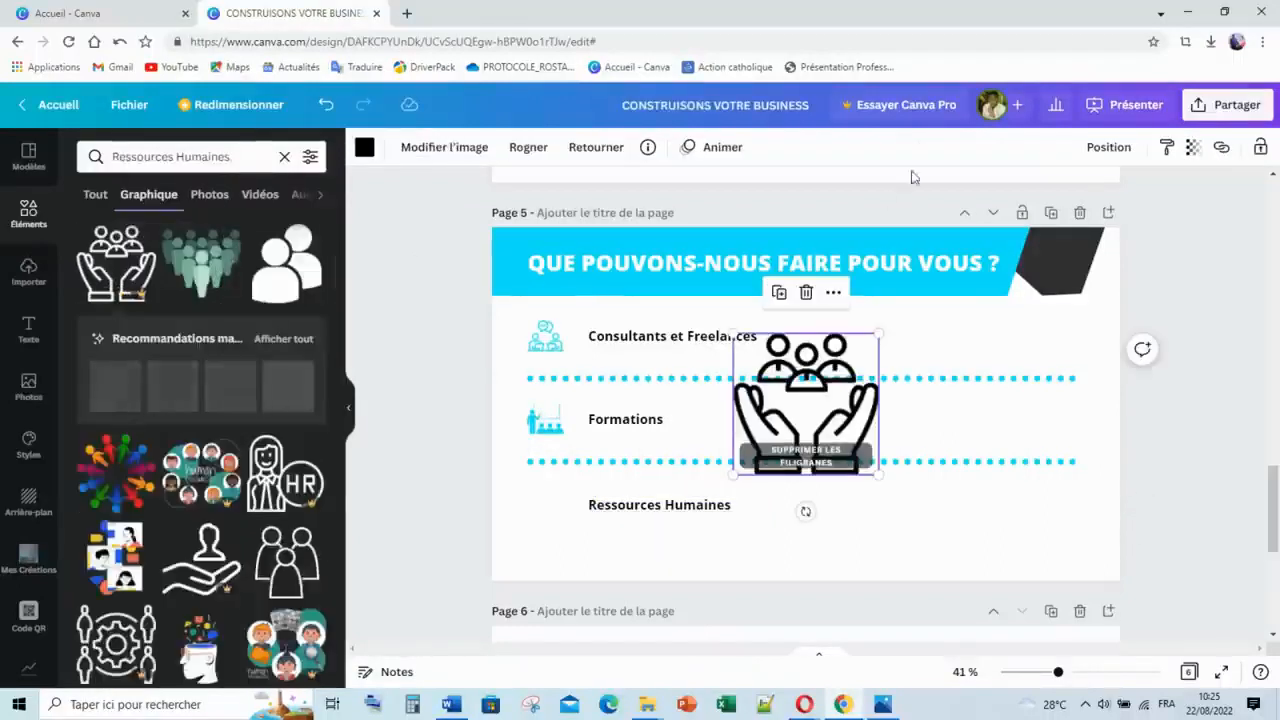
Recolour the hands icon cyan, shrink it and align it with the other icons in front of the Ressources Humaines heading.
{"action": "left_click", "coordinate": [364, 148]}
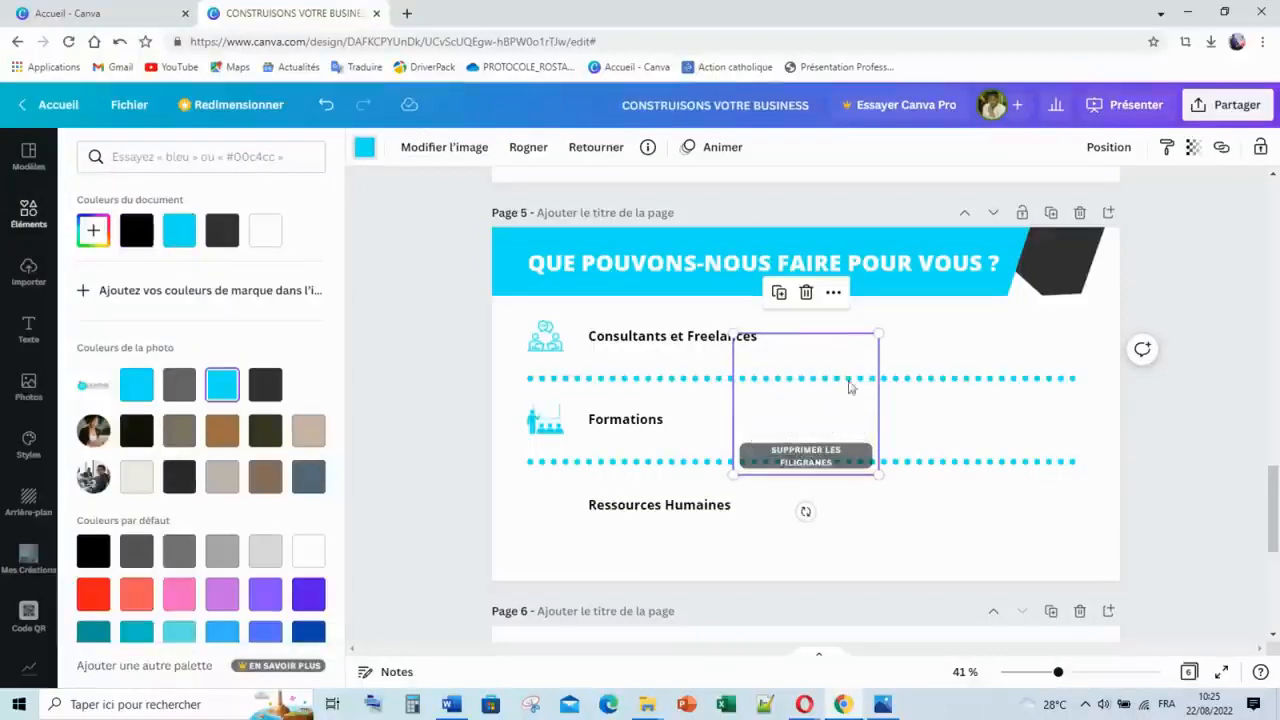
{"action": "left_click_drag", "start_coordinate": [838, 393], "coordinate": [585, 507]}
{"action": "left_click_drag", "start_coordinate": [617, 565], "coordinate": [544, 502]}
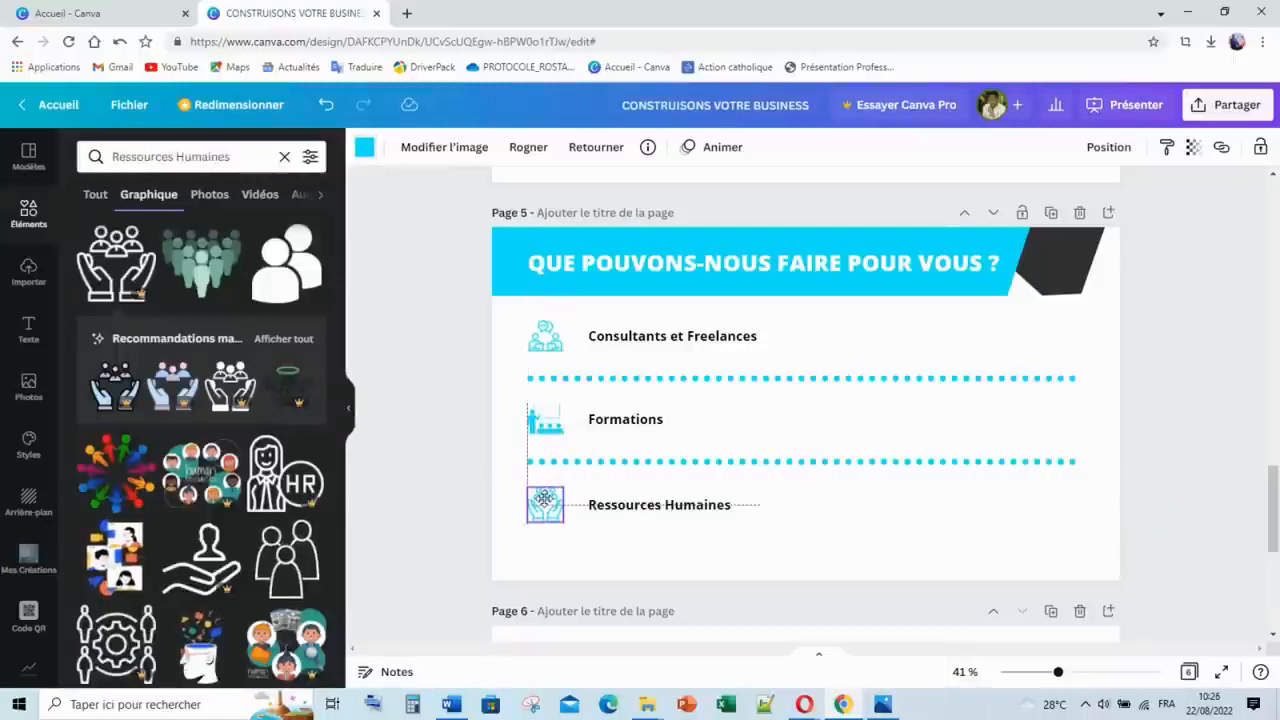
{"action": "left_click", "coordinate": [623, 343]}
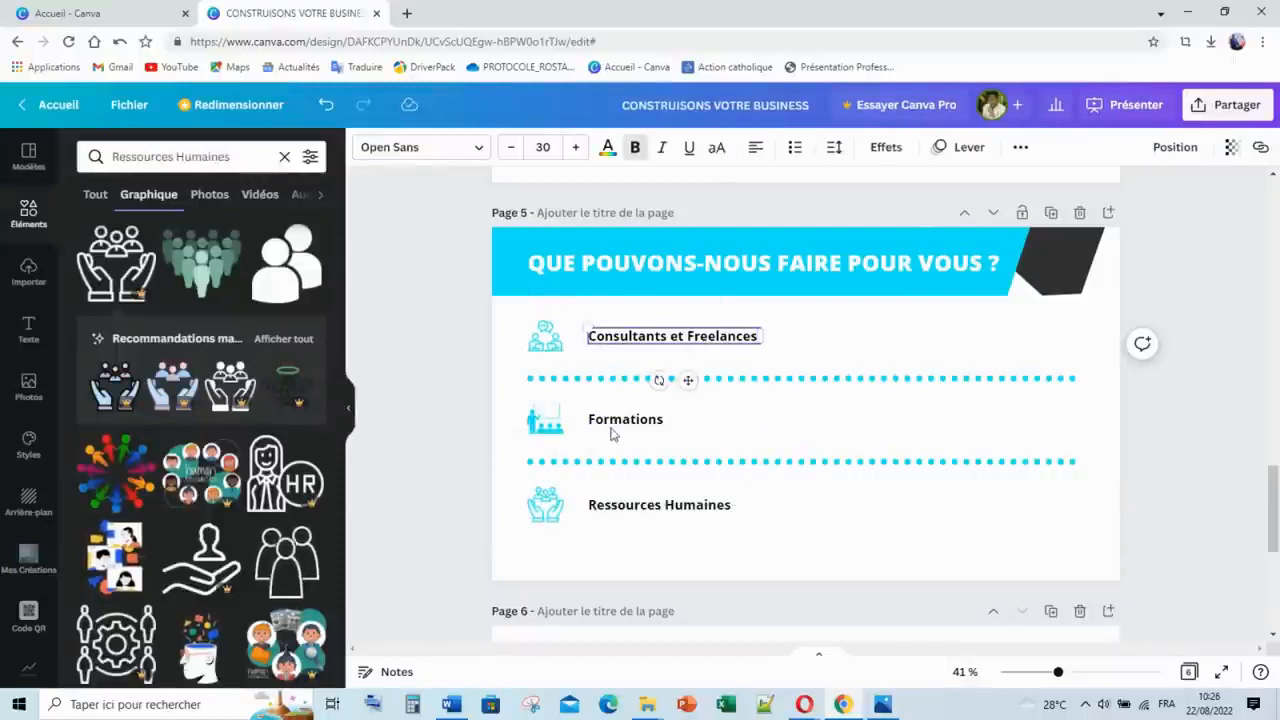
{"action": "left_click", "coordinate": [609, 429]}
{"action": "left_click", "coordinate": [622, 508]}
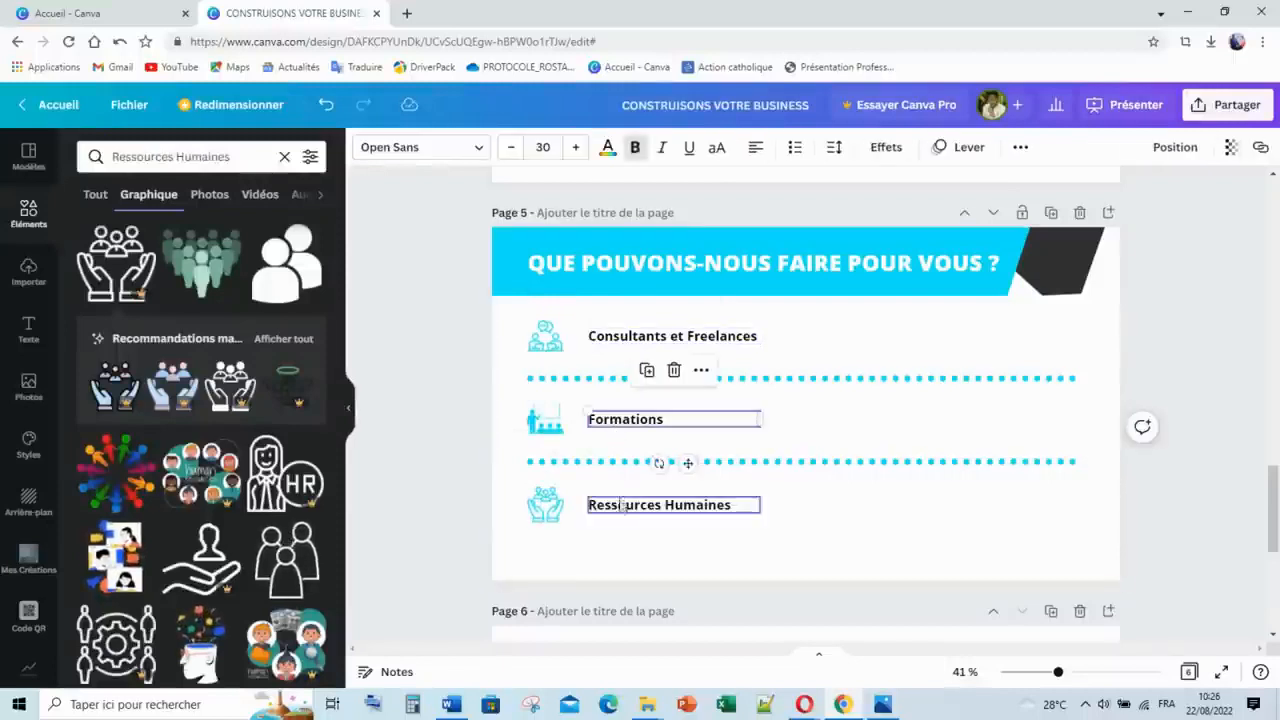
{"action": "left_click", "coordinate": [618, 421], "text": "shift"}
{"action": "left_click", "coordinate": [620, 352]}
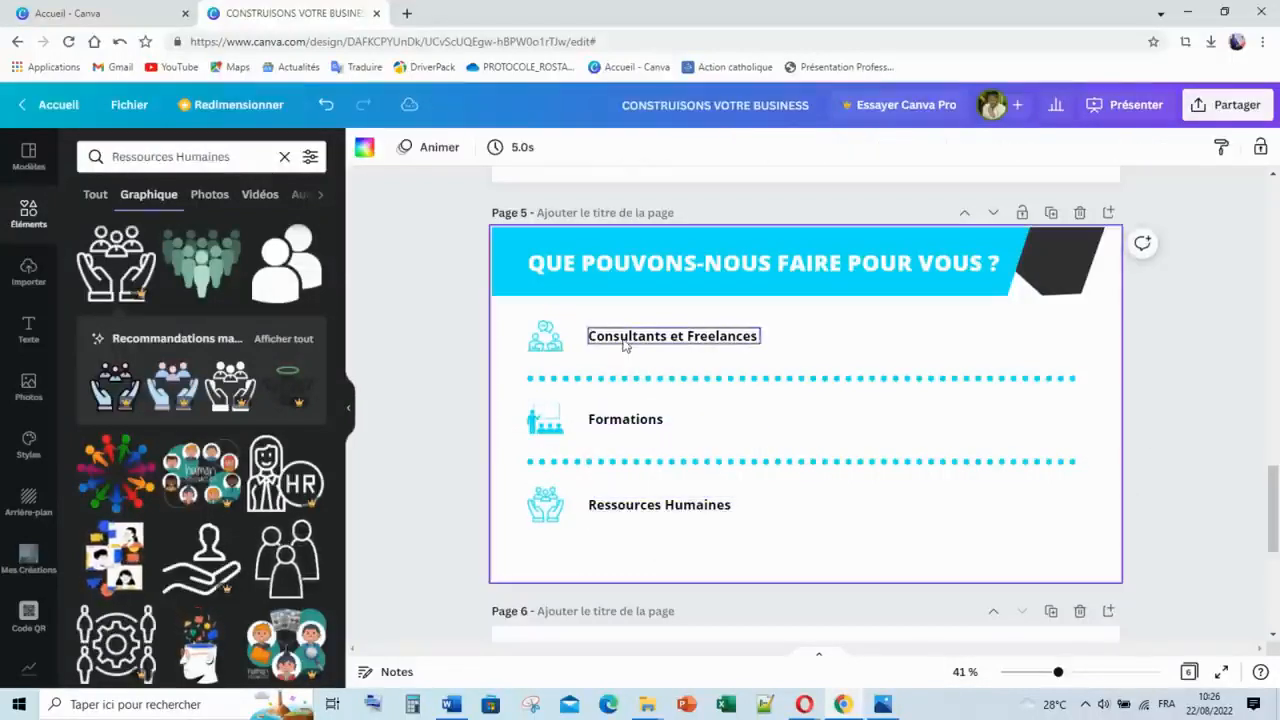
Select the three service headings together and nudge them left, closer to their icons.
{"action": "left_click", "coordinate": [613, 510]}
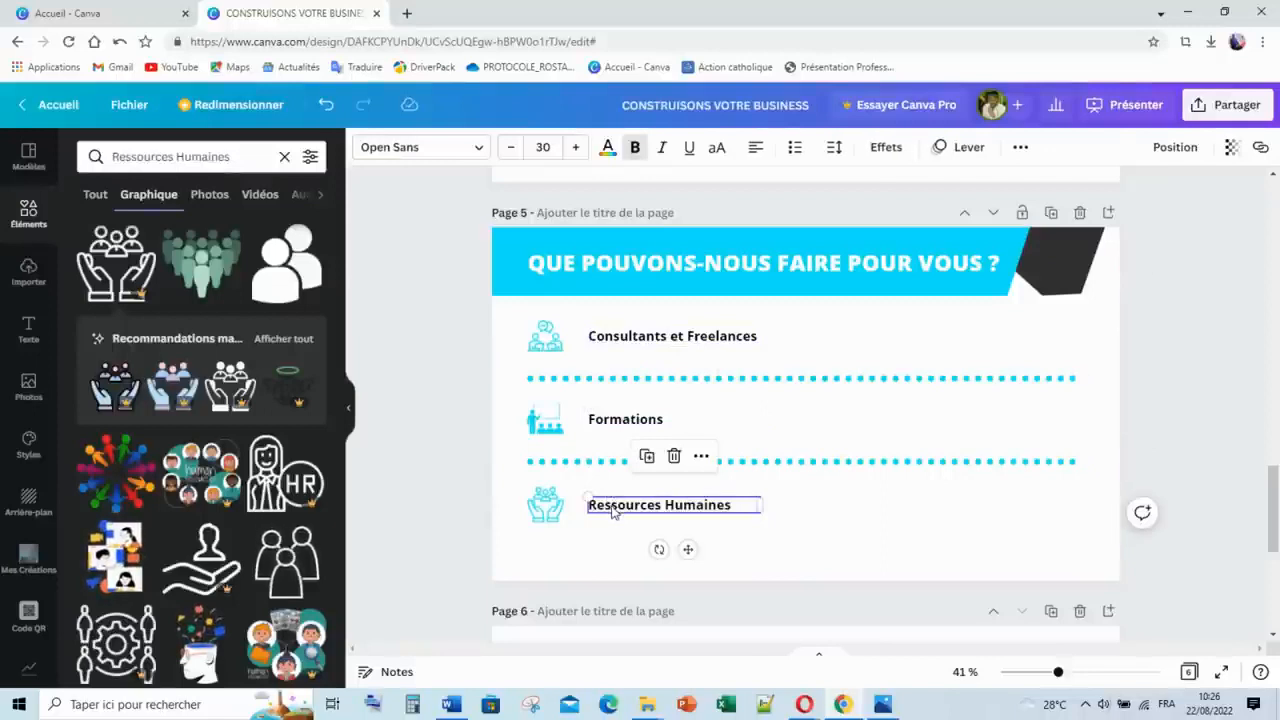
{"action": "left_click", "coordinate": [624, 430], "text": "shift"}
{"action": "left_click", "coordinate": [638, 343], "text": "shift"}
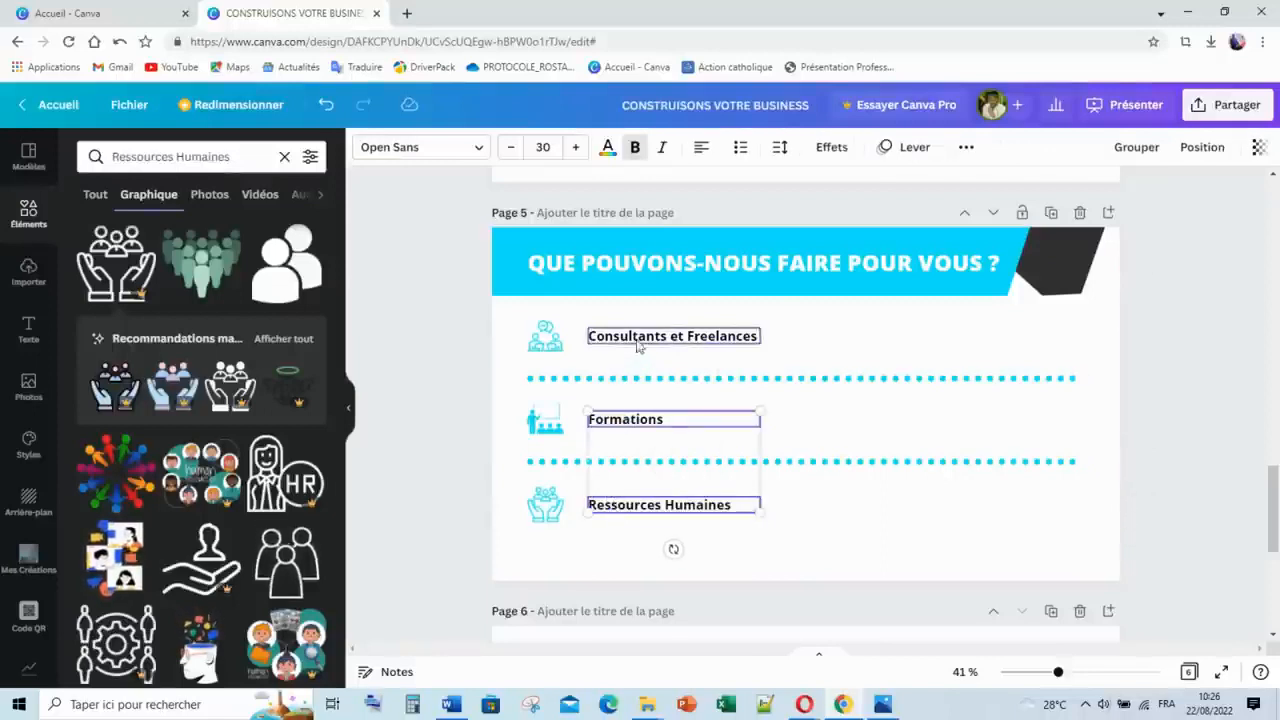
{"action": "key", "text": "Left"}
{"action": "key", "text": "Left"}
{"action": "key", "text": "Left"}
{"action": "key", "text": "Left"}
{"action": "key", "text": "Left"}
{"action": "key", "text": "Left"}
{"action": "key", "text": "Left"}
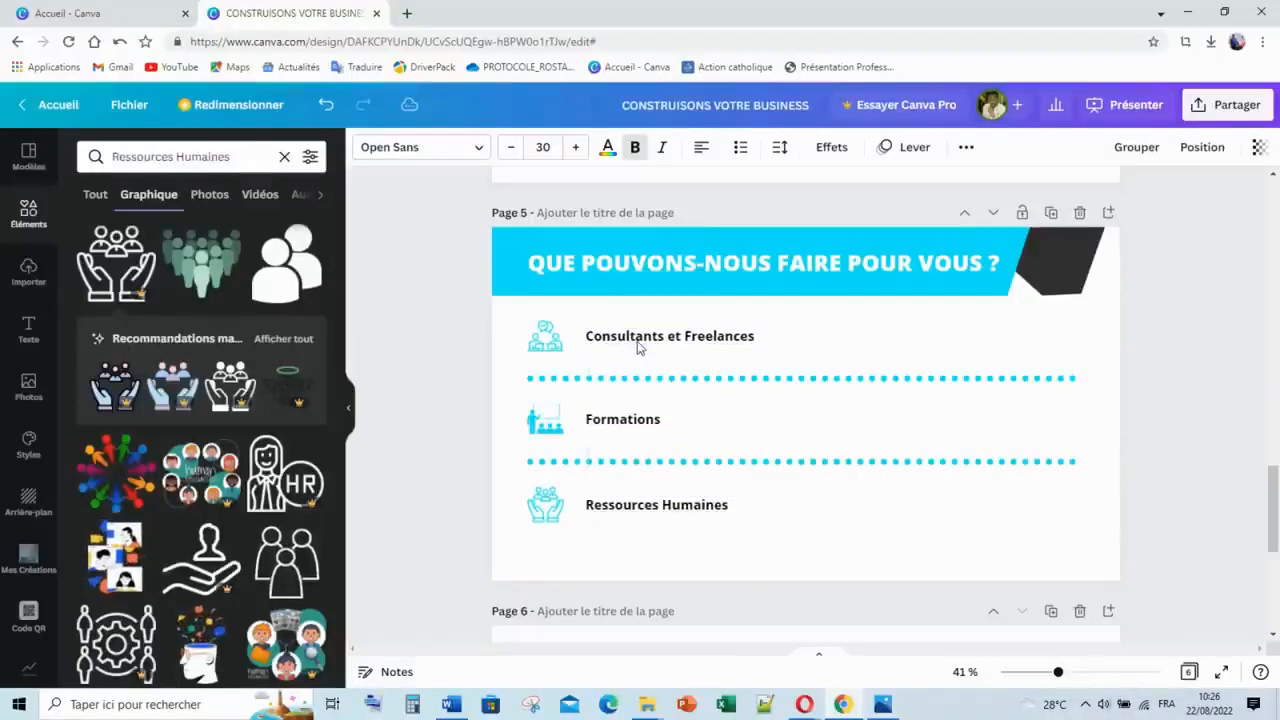
{"action": "key", "text": "Left"}
{"action": "key", "text": "Left"}
{"action": "key", "text": "Left"}
{"action": "key", "text": "Left"}
{"action": "key", "text": "Left"}
{"action": "key", "text": "Left"}
{"action": "key", "text": "Left"}
{"action": "key", "text": "Left"}
{"action": "key", "text": "Left"}
{"action": "key", "text": "Left"}
{"action": "key", "text": "Left"}
{"action": "key", "text": "Left"}
{"action": "key", "text": "Left"}
{"action": "key", "text": "Left"}
{"action": "key", "text": "Left"}
{"action": "key", "text": "Left"}
{"action": "key", "text": "Left"}
{"action": "key", "text": "Left"}
{"action": "key", "text": "Left"}
{"action": "key", "text": "Left"}
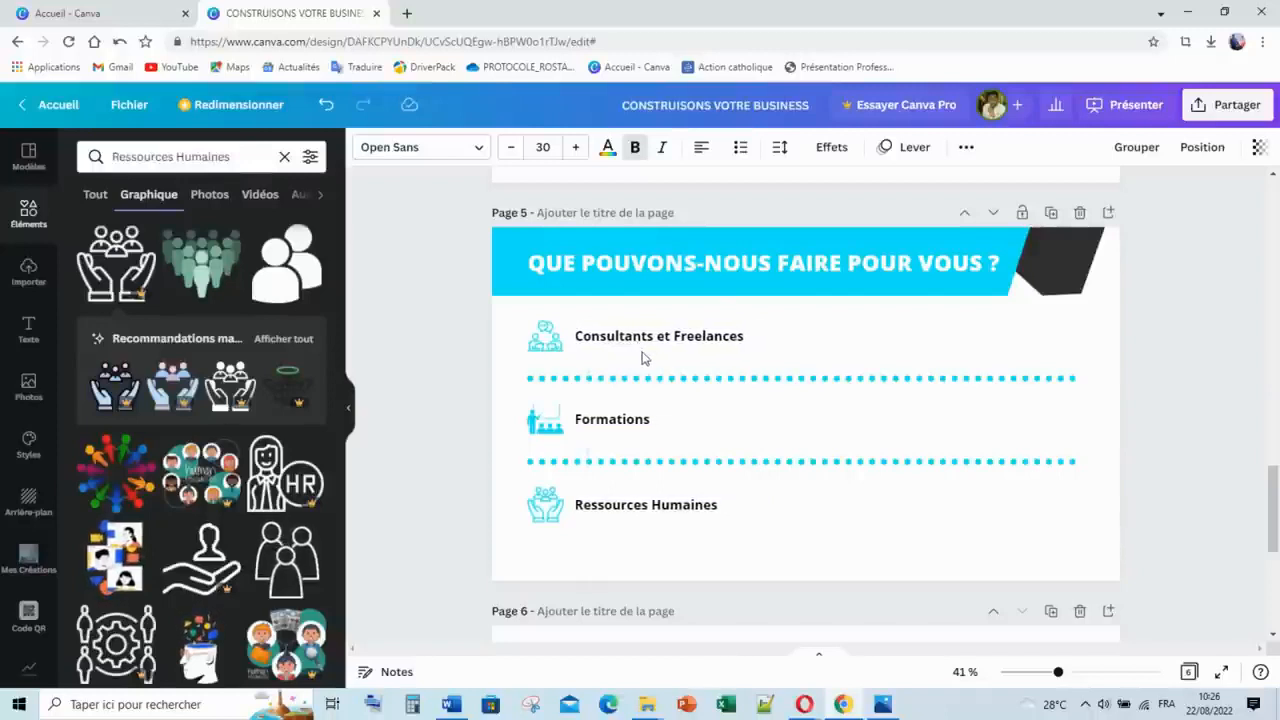
Nudge the three selected service headings slightly right and deselect them.
{"action": "key", "text": "Right"}
{"action": "key", "text": "Right"}
{"action": "left_click", "coordinate": [417, 357]}
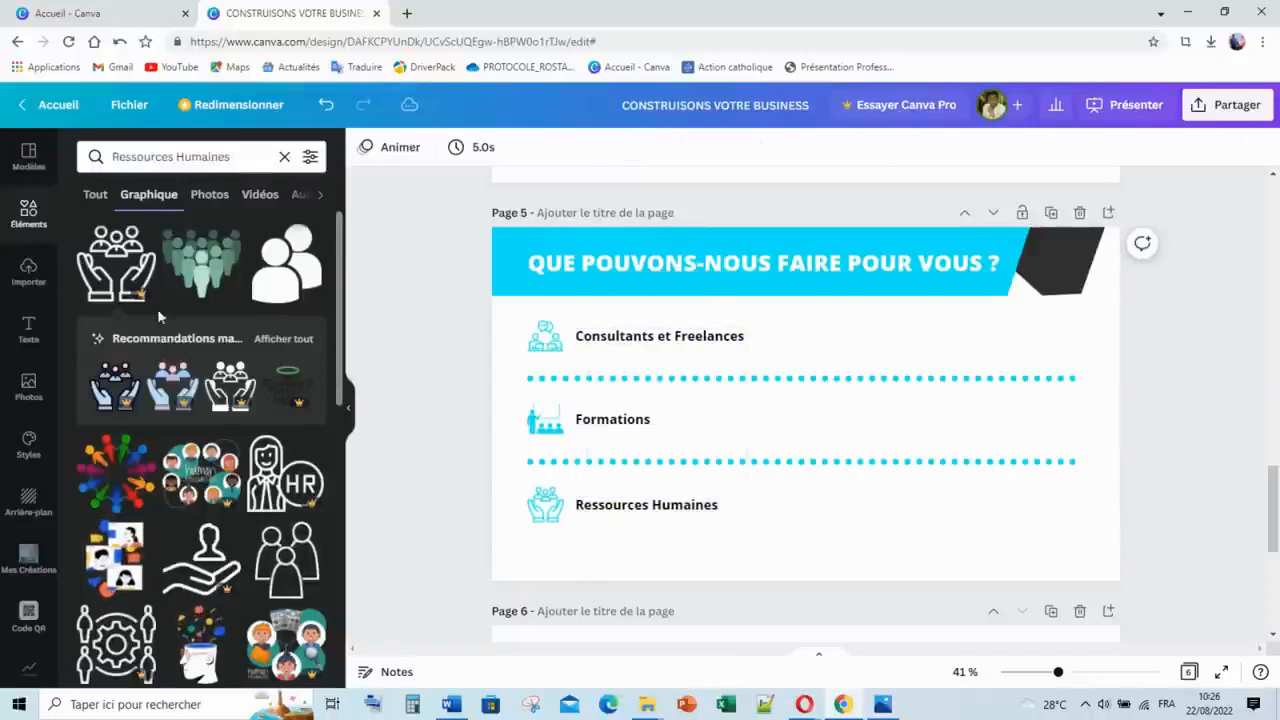
Add a body text line to page 5 and place it beside the Consultants et Freelances heading.
{"action": "left_click", "coordinate": [28, 328]}
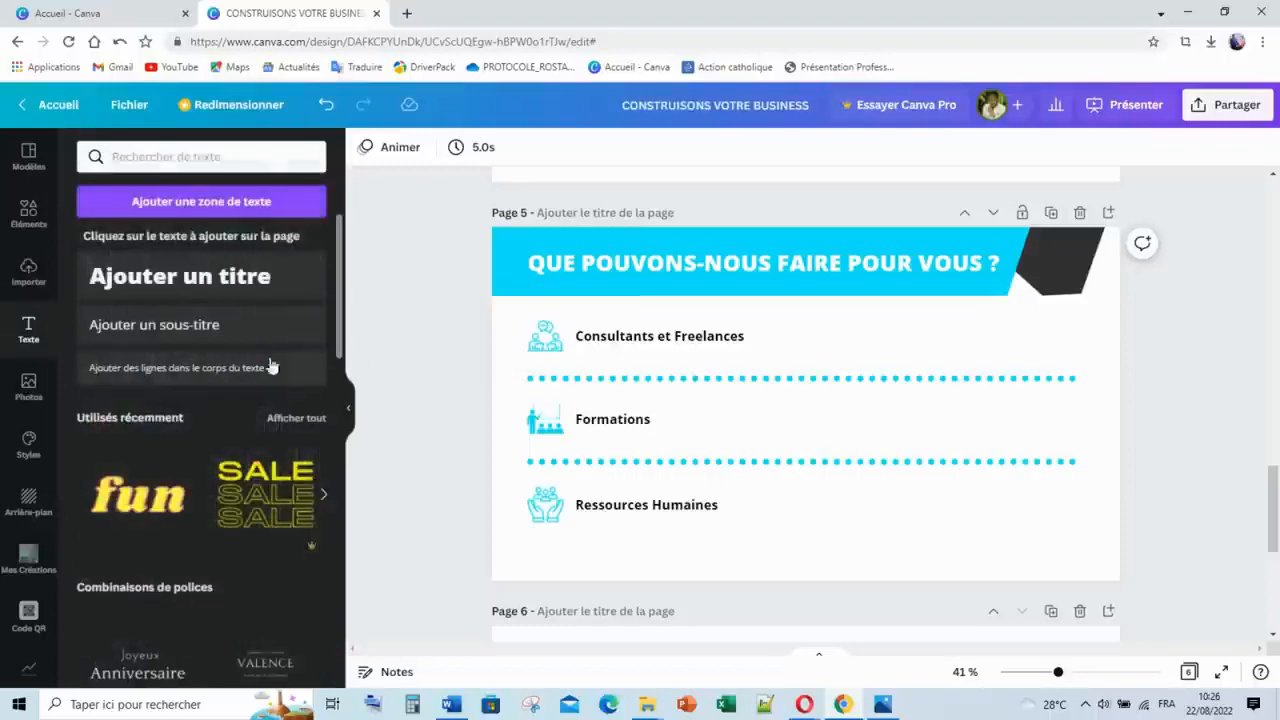
{"action": "left_click", "coordinate": [194, 366]}
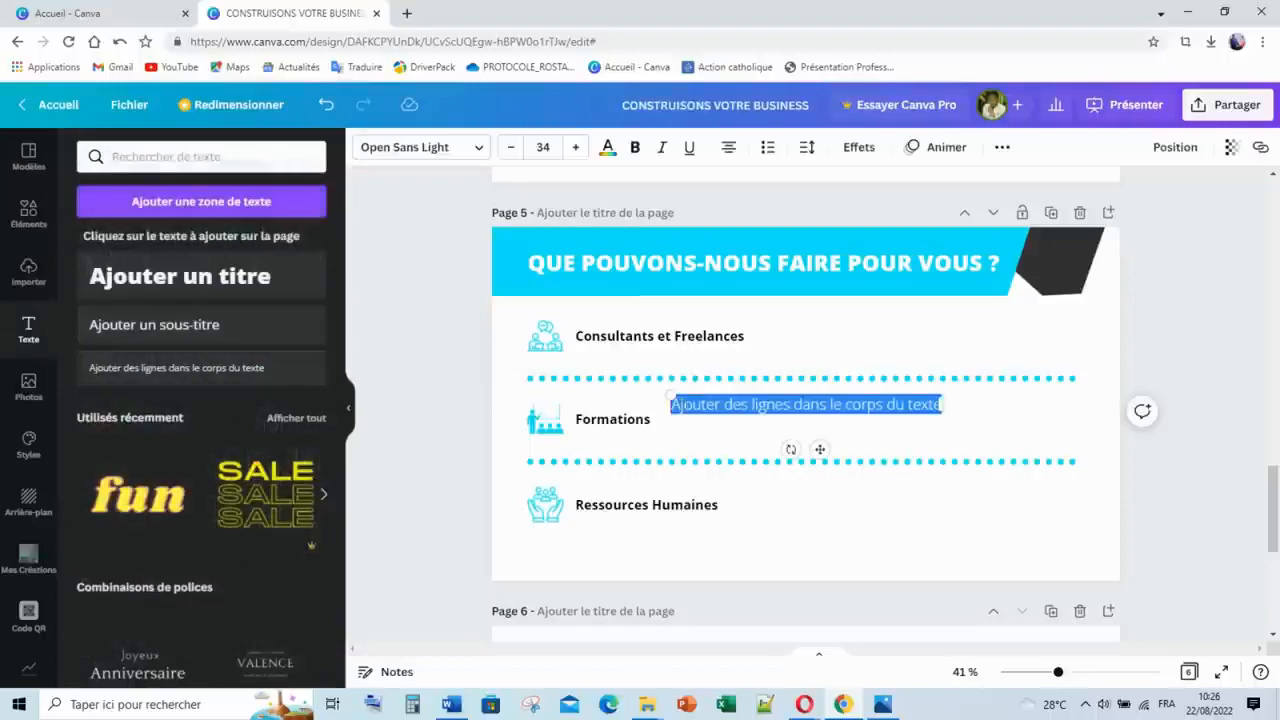
{"action": "left_click", "coordinate": [975, 424]}
{"action": "left_click_drag", "start_coordinate": [927, 353], "coordinate": [1078, 329]}
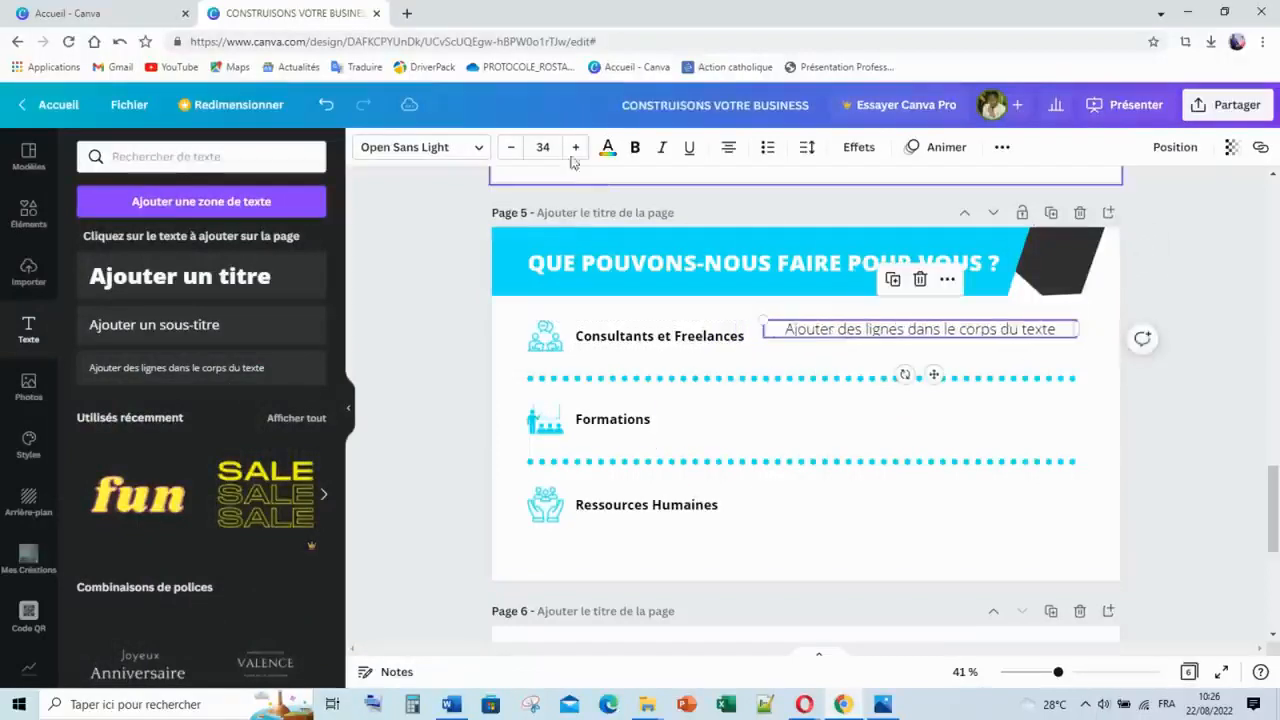
Set the font size of the new body text to 25.
{"action": "left_click", "coordinate": [549, 147]}
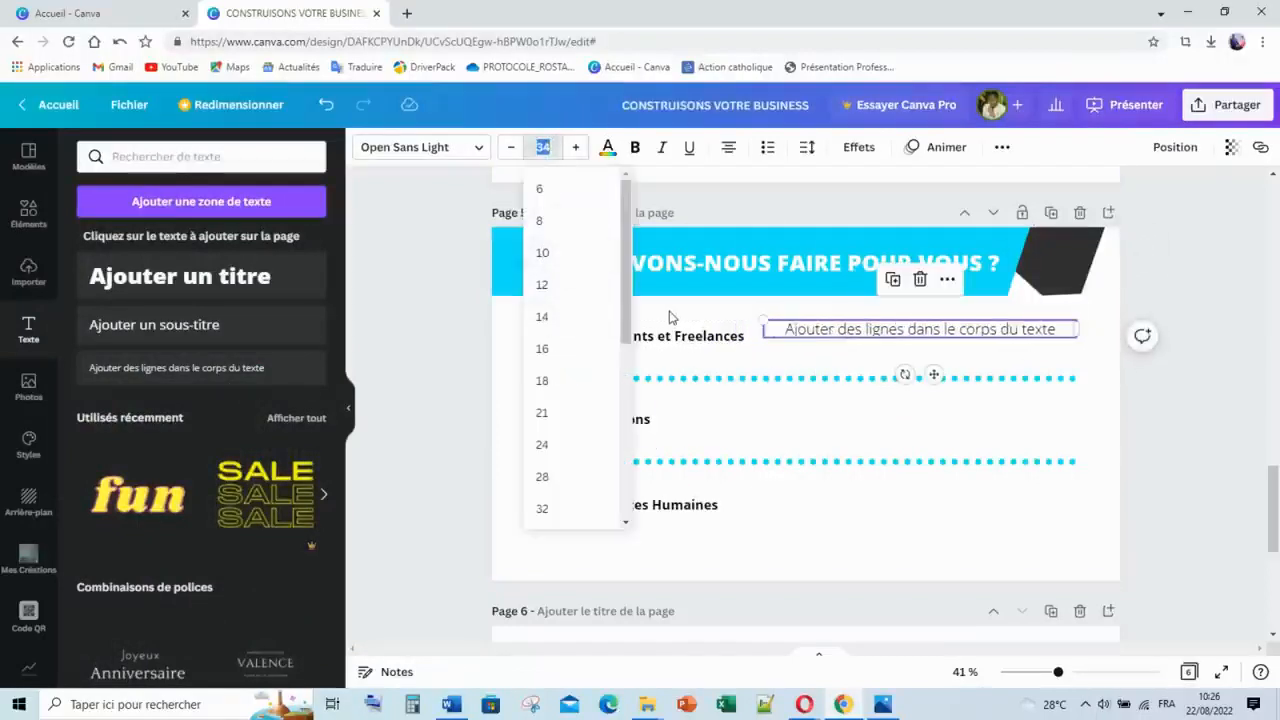
{"action": "type", "text": "20"}
{"action": "left_click", "coordinate": [446, 277]}
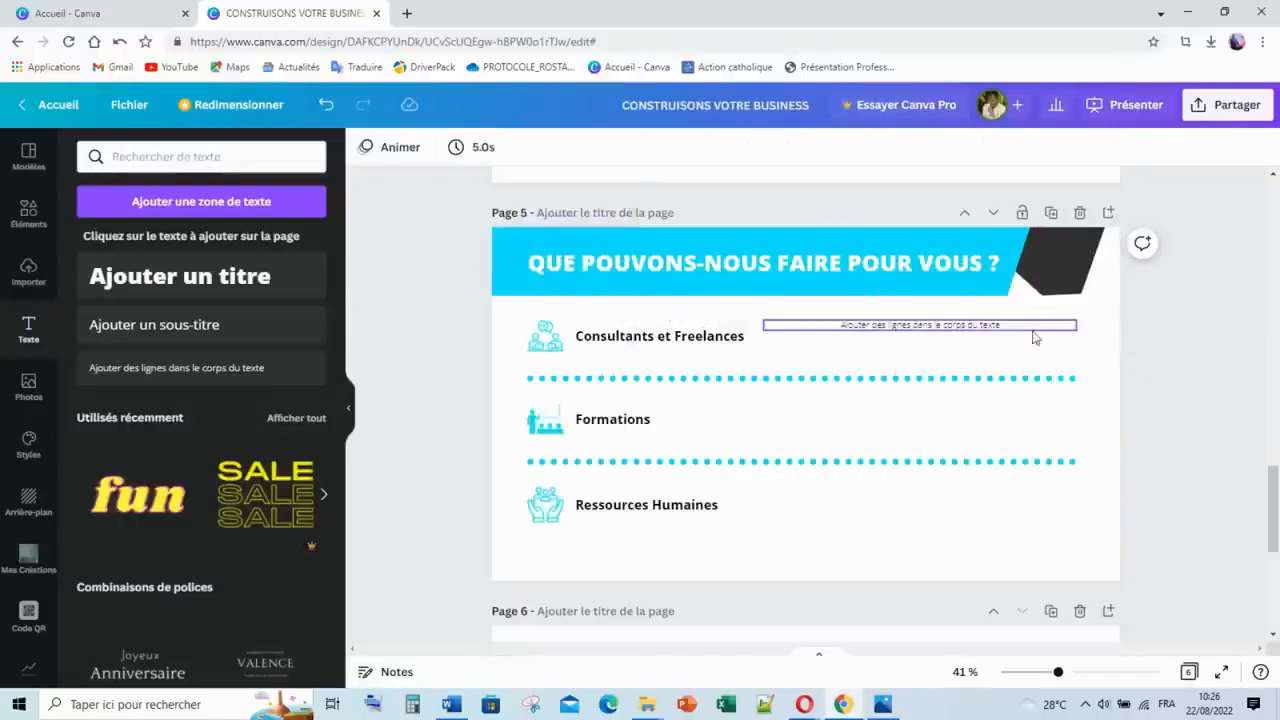
{"action": "left_click", "coordinate": [985, 329]}
{"action": "left_click", "coordinate": [576, 147]}
{"action": "left_click", "coordinate": [576, 147]}
{"action": "left_click", "coordinate": [576, 147]}
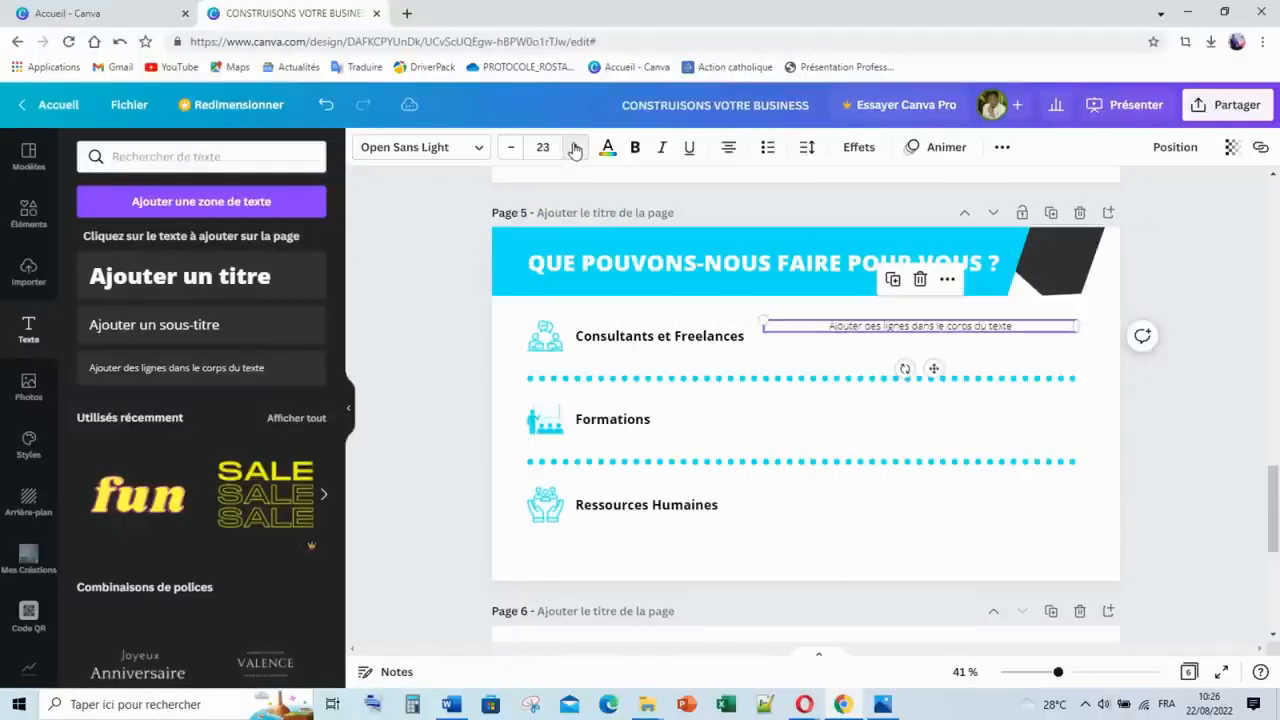
{"action": "left_click", "coordinate": [576, 147]}
{"action": "left_click", "coordinate": [576, 147]}
{"action": "left_click", "coordinate": [1029, 332]}
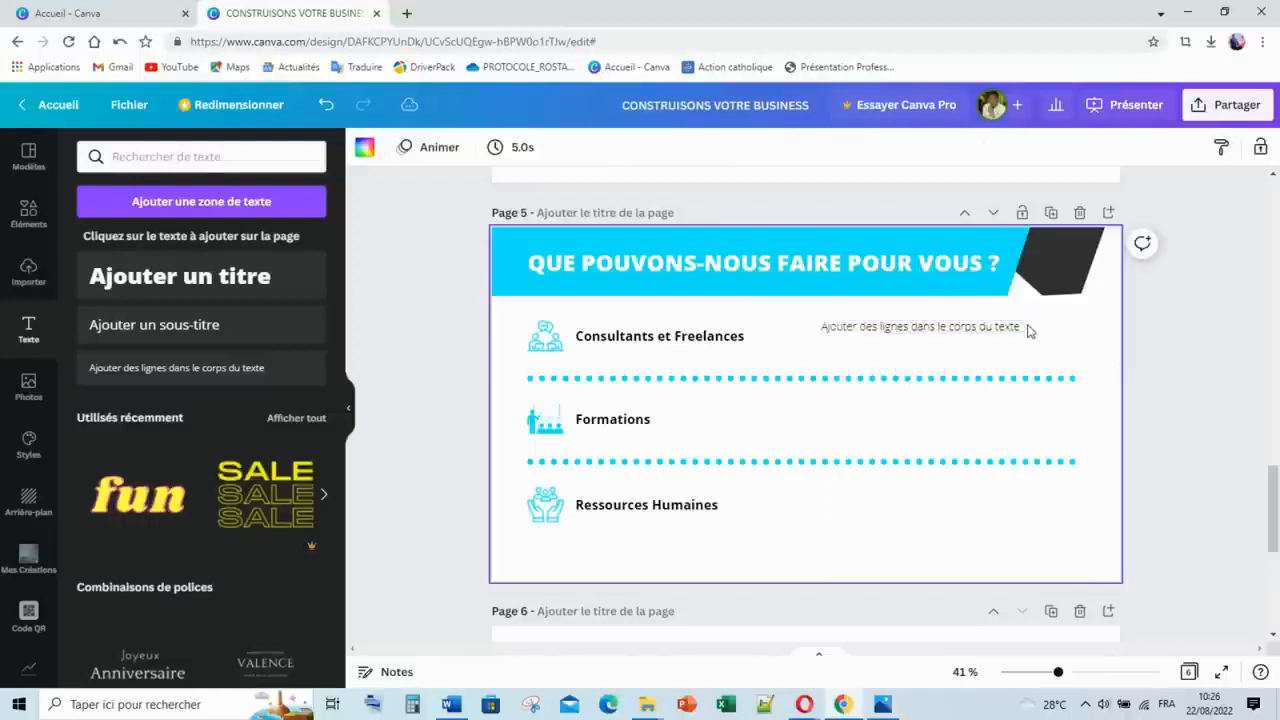
Extend the body text beside Consultants et Freelances with random filler characters until it fills three lines.
{"action": "left_click", "coordinate": [1029, 328]}
{"action": "left_click", "coordinate": [1029, 327]}
{"action": "left_click", "coordinate": [1015, 332]}
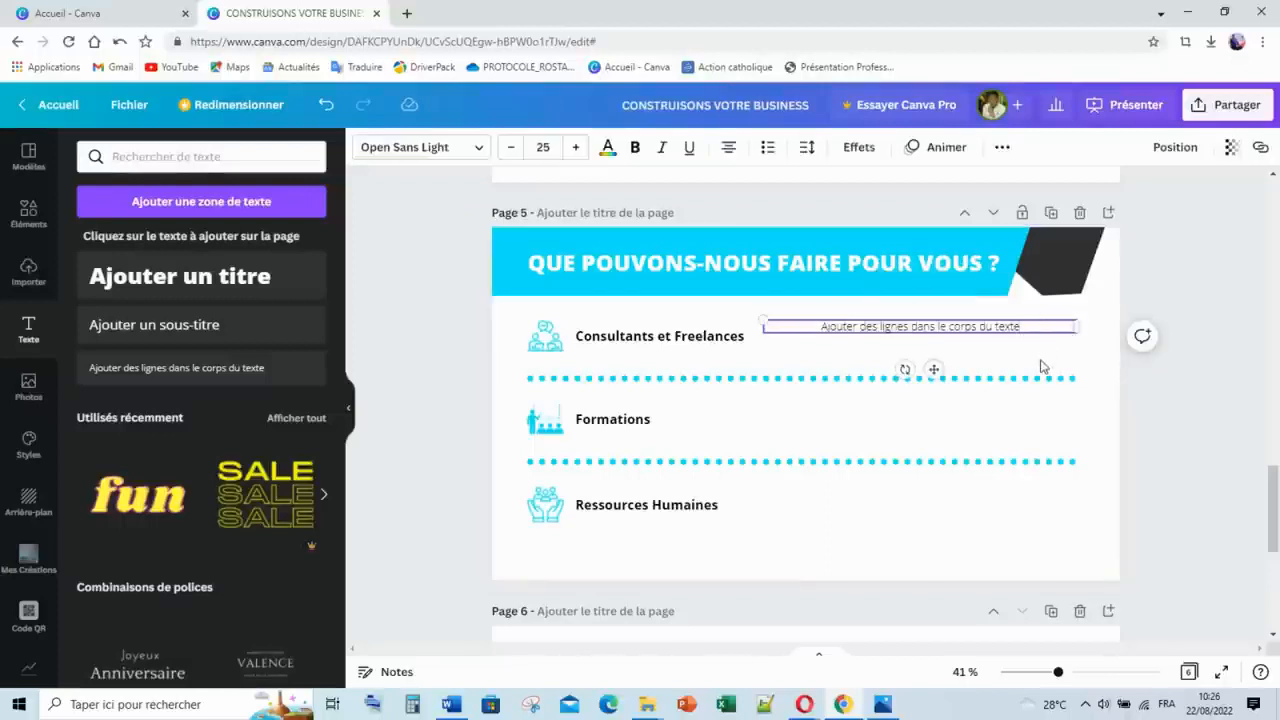
{"action": "type", "text": "gsfkfgj ck"}
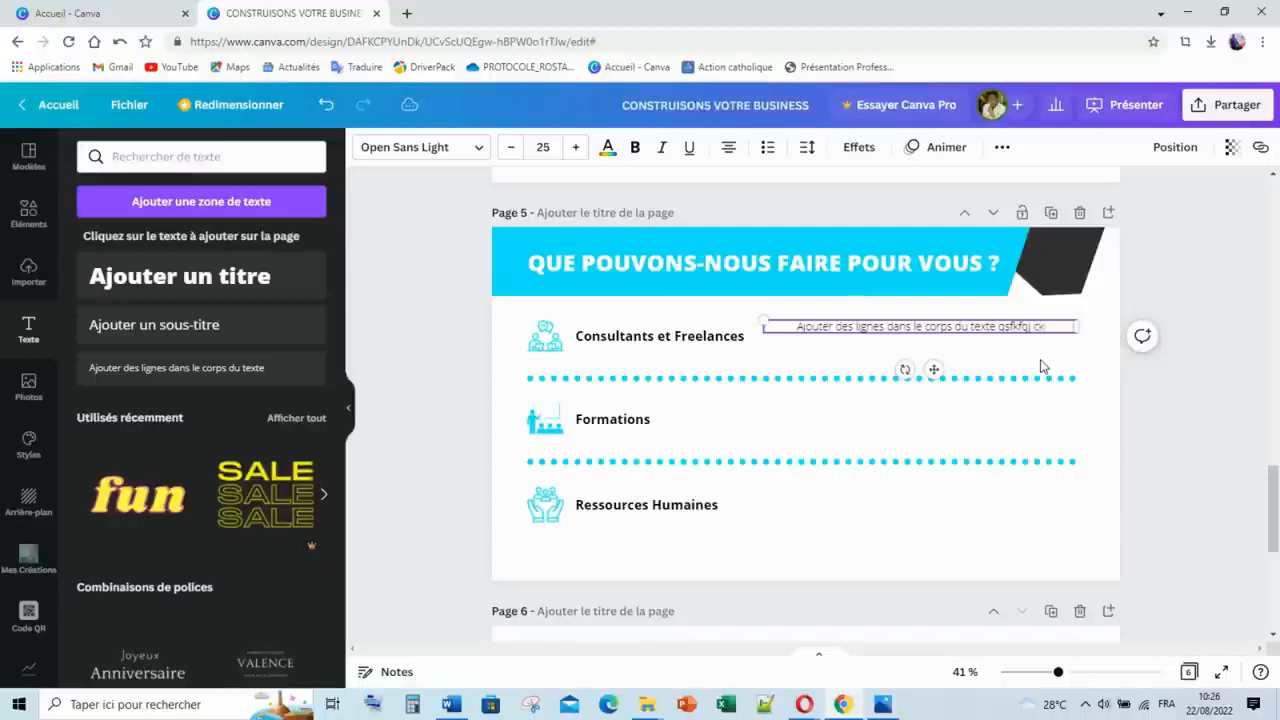
{"action": "type", "text": "qsbjqkvbqs cvcbqsjkb"}
{"action": "type", "text": "qjnqskn"}
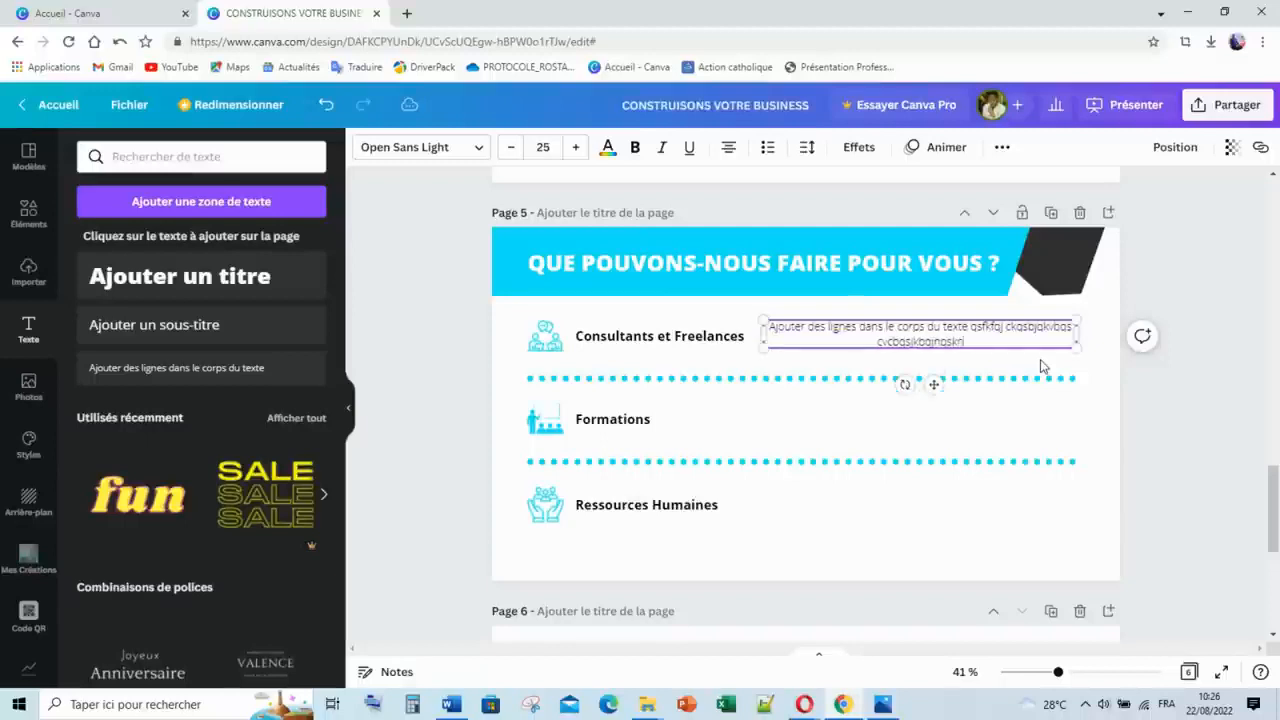
{"action": "type", "text": "qsk"}
{"action": "type", "text": " oqohvqvqqd"}
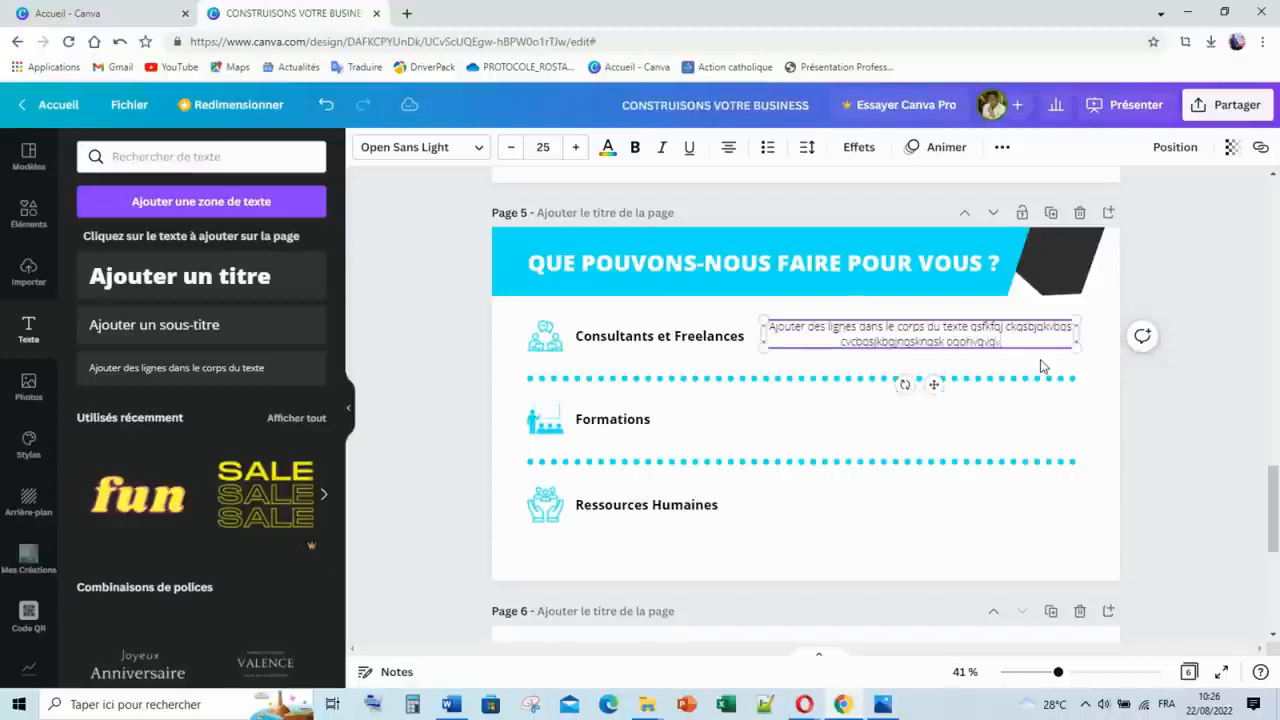
{"action": "type", "text": "cvqdv qvn"}
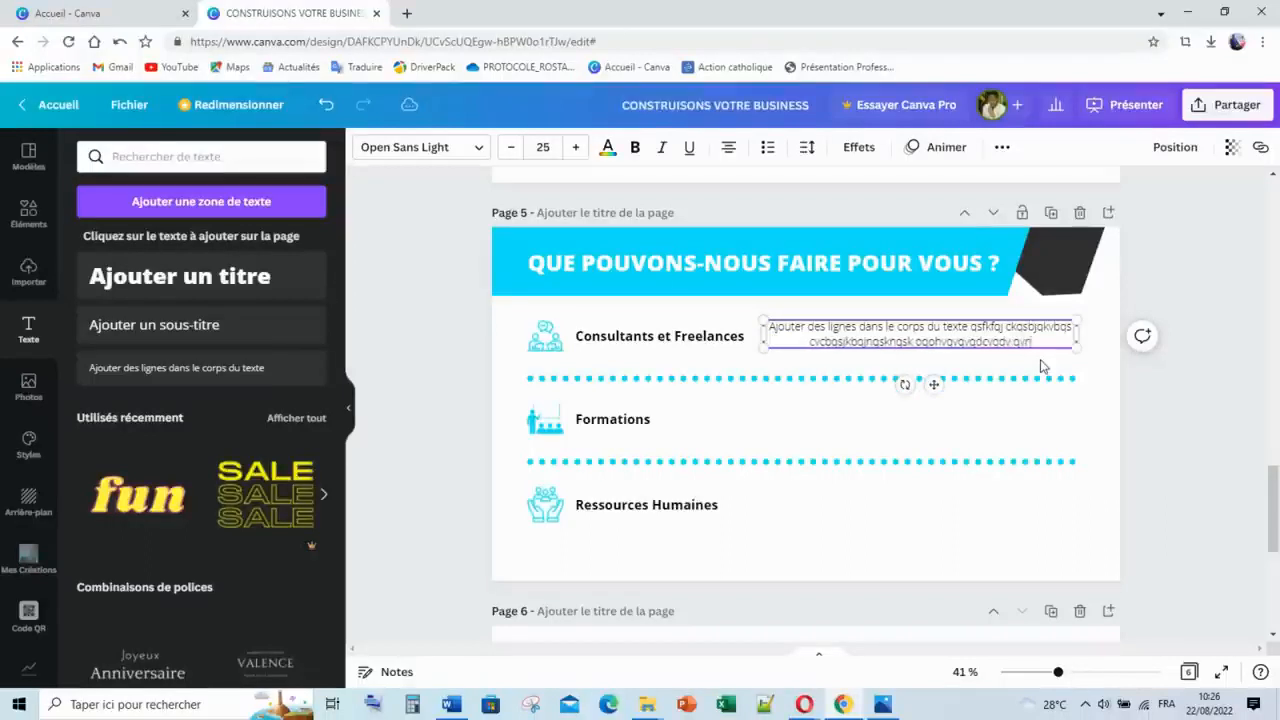
{"action": "type", "text": "qvnqkvq qvbqjvnq"}
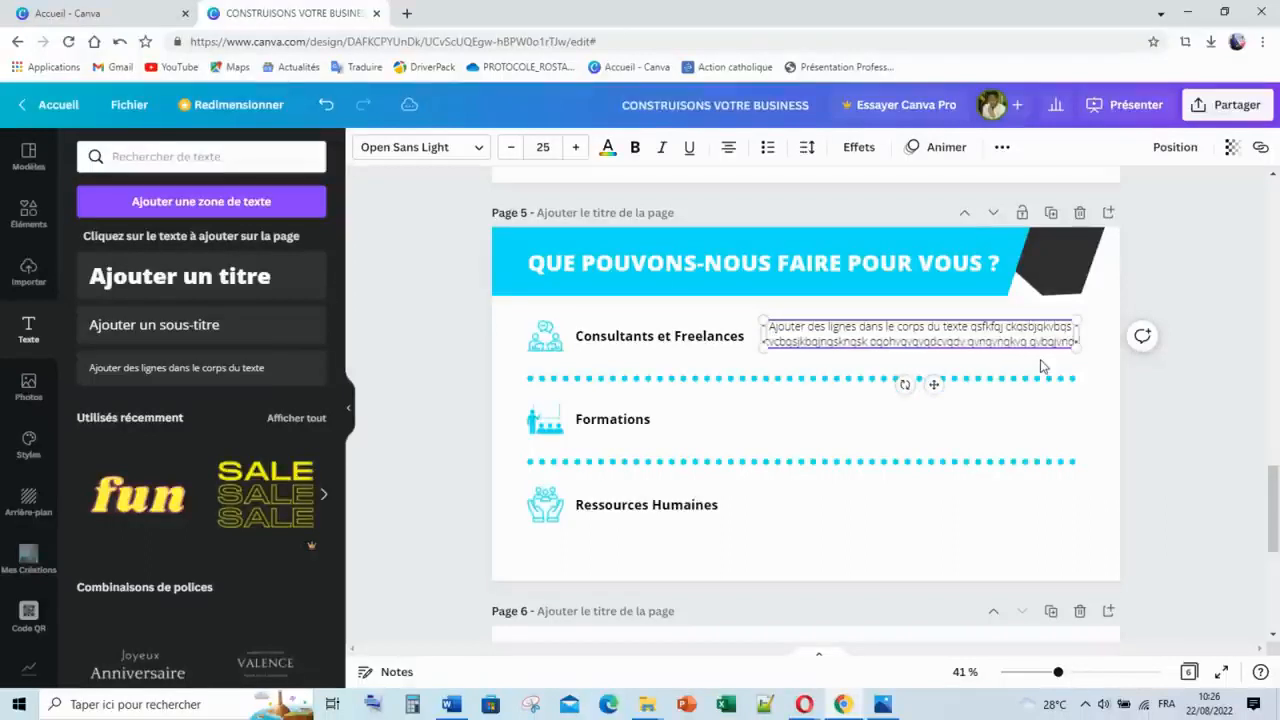
{"action": "type", "text": " vbqsjvqsjvnqskvn OVBQSOJVBQOVJ VBQBVQ"}
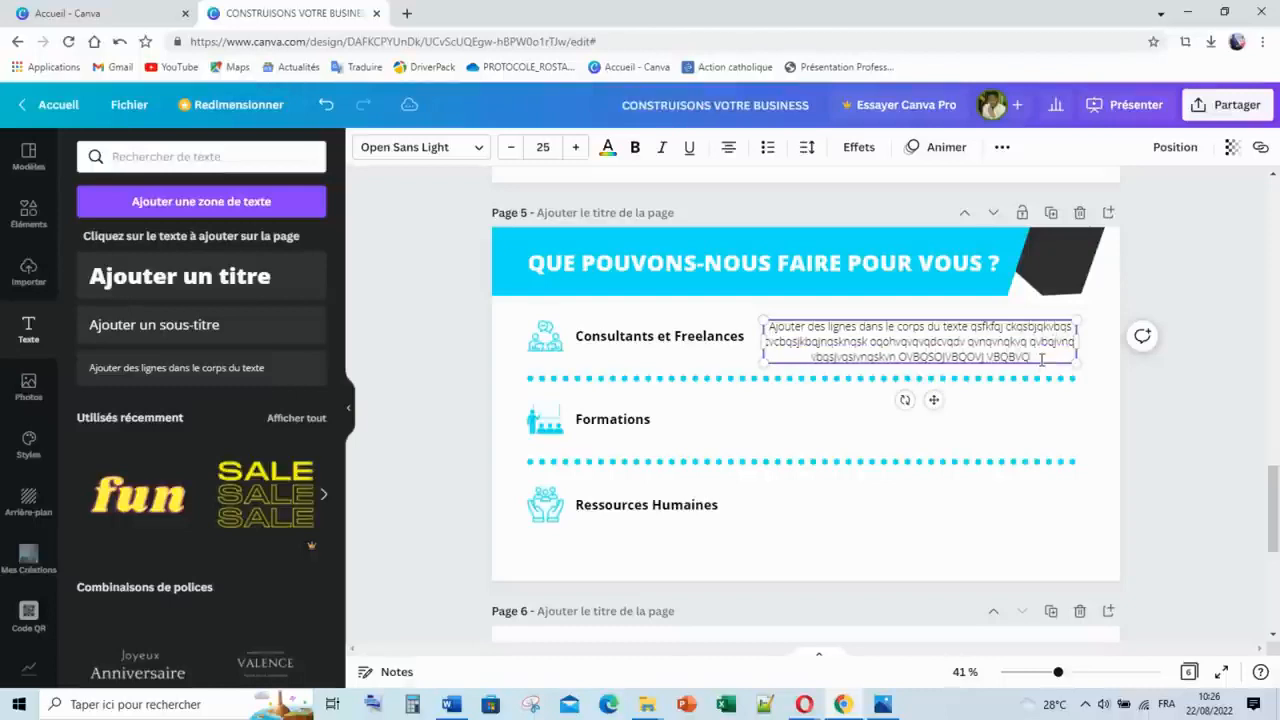
{"action": "type", "text": "sknvsskn"}
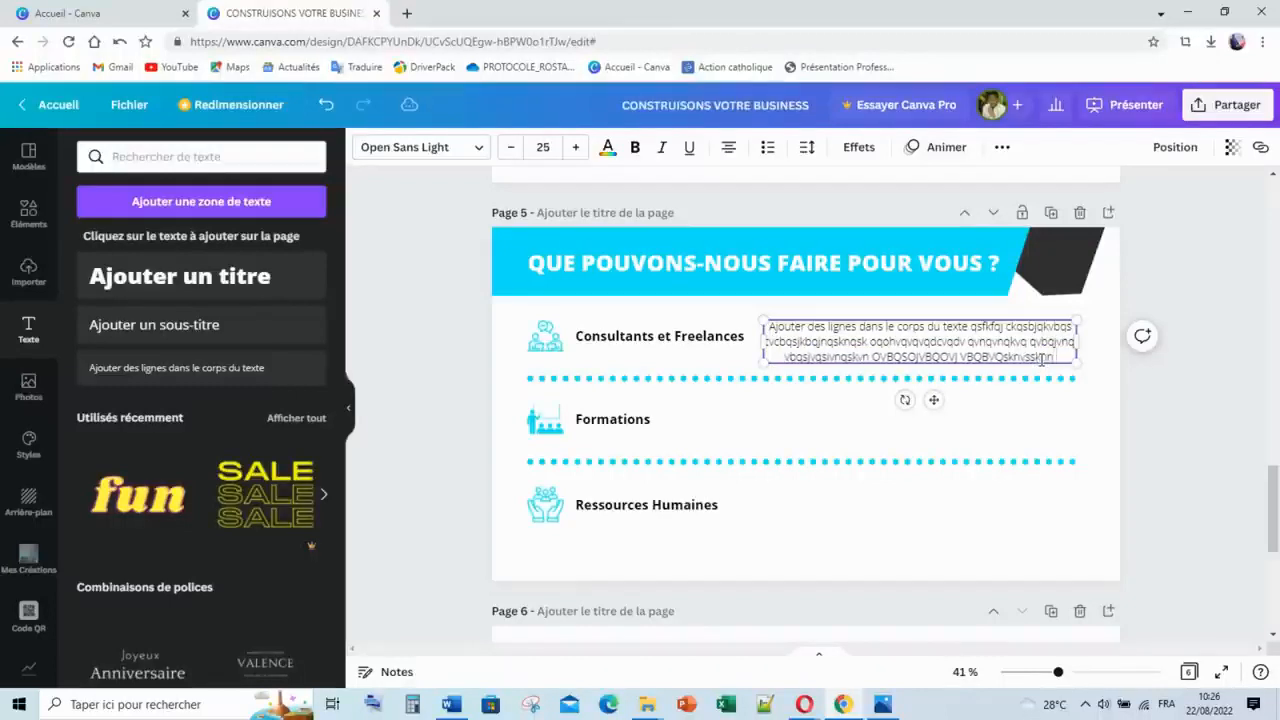
{"action": "type", "text": " ssg"}
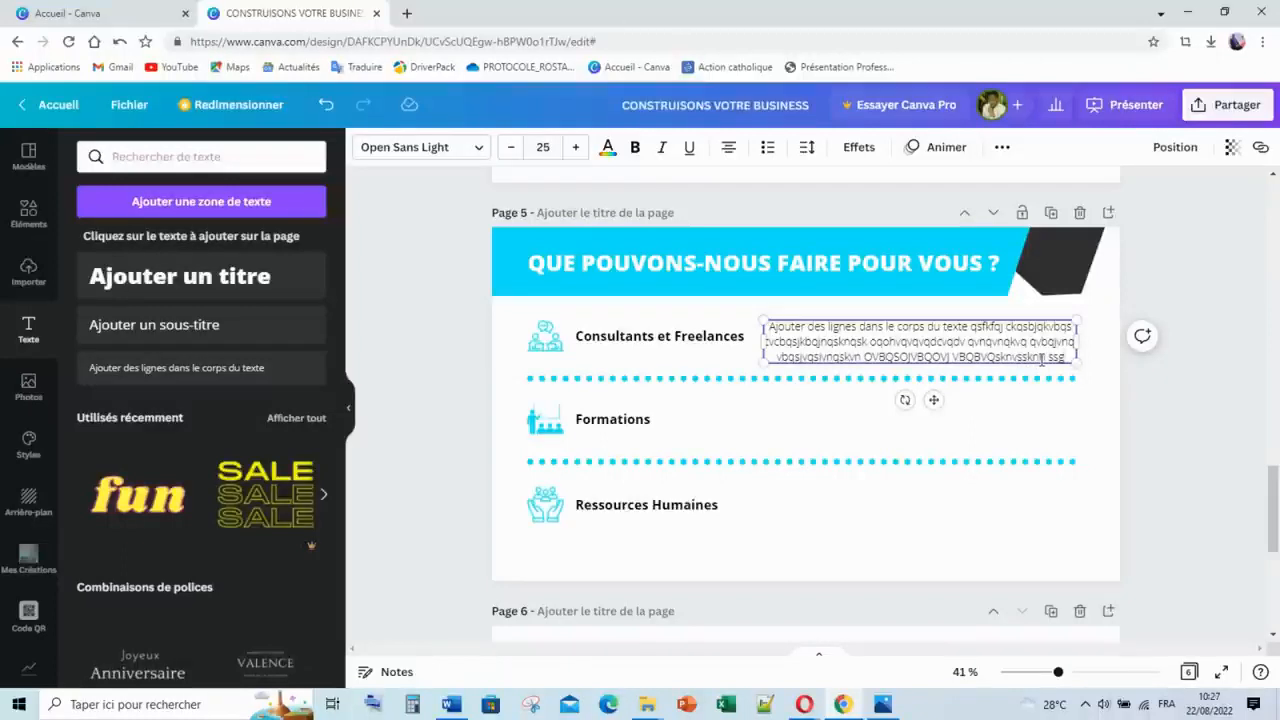
{"action": "type", "text": "sdvf"}
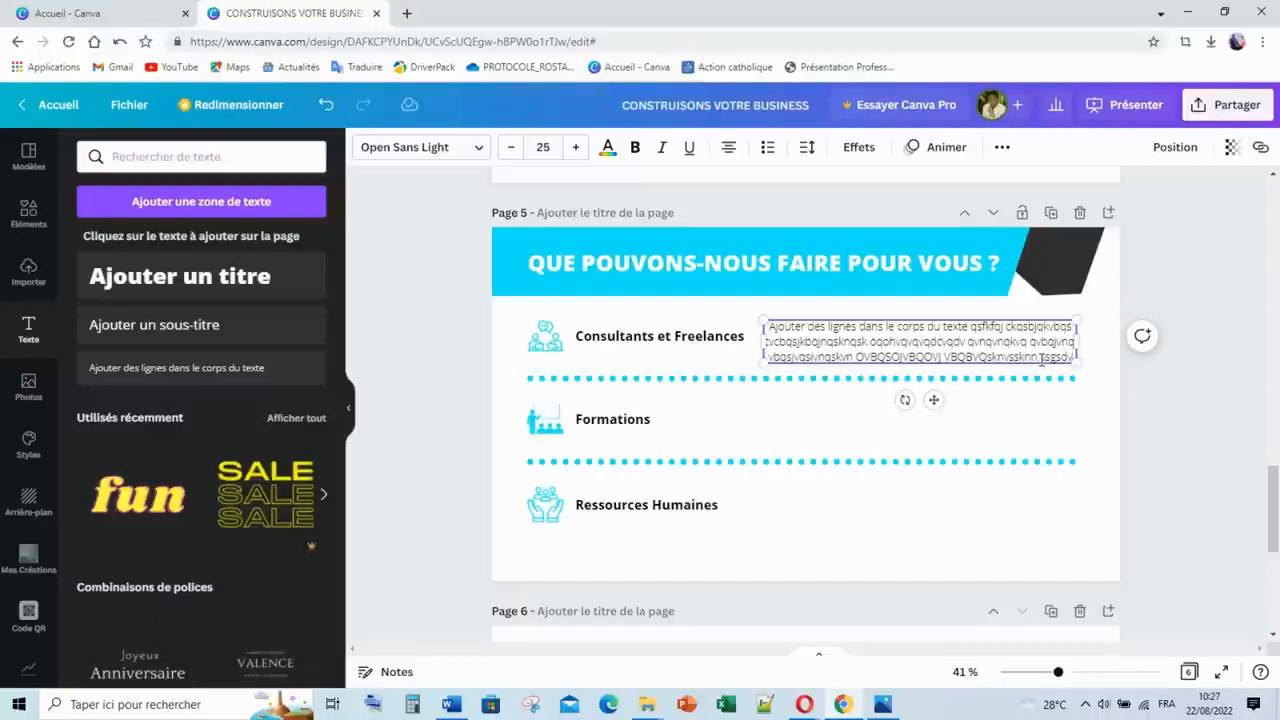
Left-align the filler paragraph beside Consultants et Freelances and deselect it.
{"action": "left_click", "coordinate": [726, 162]}
{"action": "left_click", "coordinate": [1190, 425]}
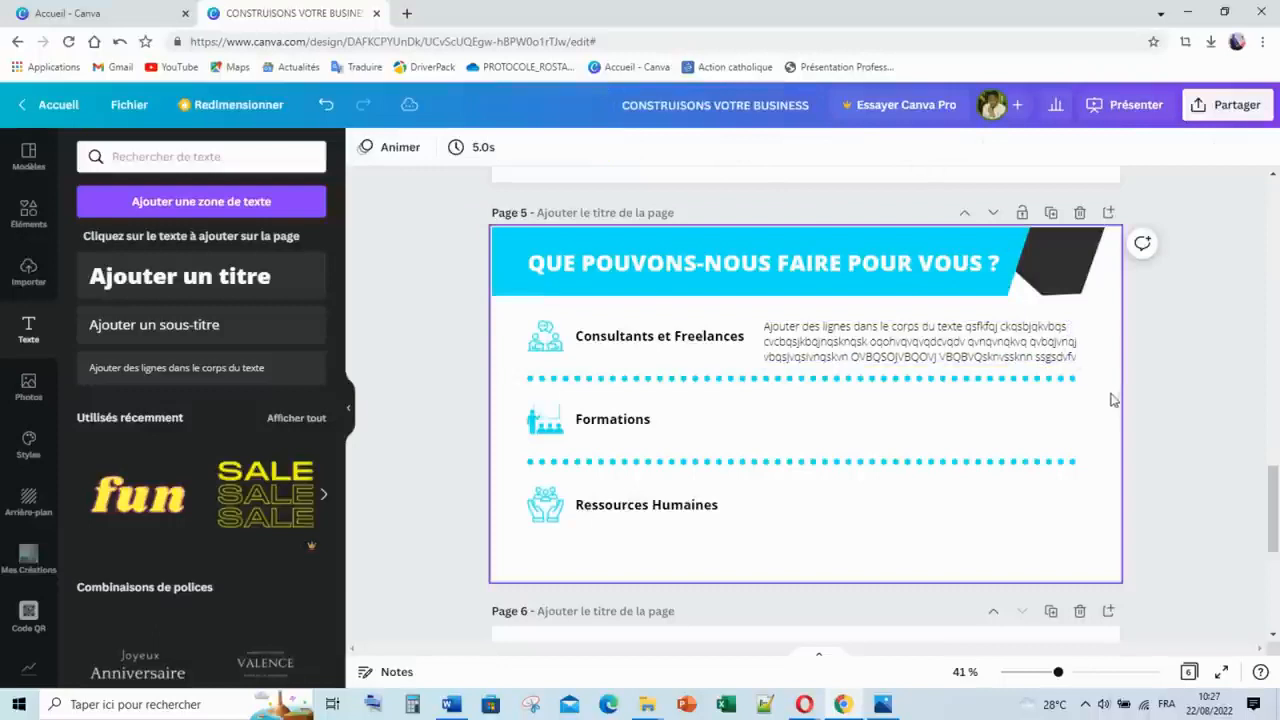
{"action": "left_click", "coordinate": [921, 346]}
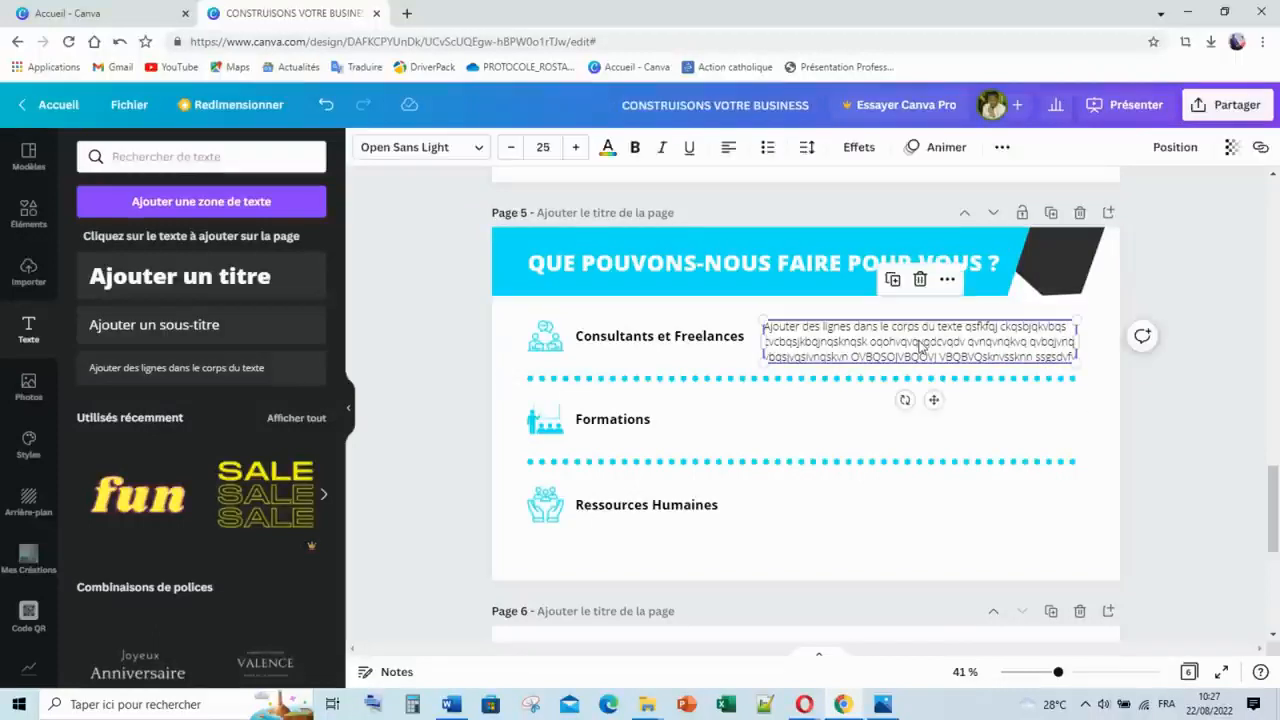
{"action": "left_click", "coordinate": [1172, 358]}
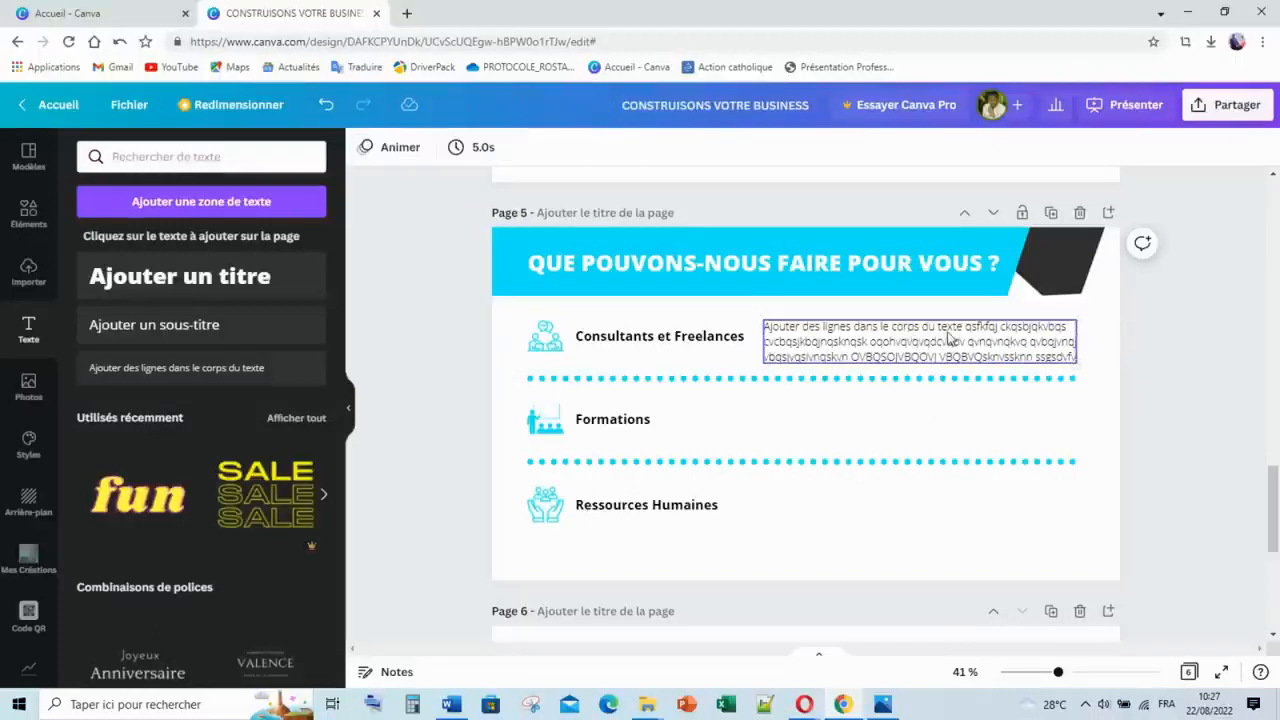
Duplicate the filler paragraph twice and place the copies beside the Formations and Ressources Humaines headings.
{"action": "left_click_drag", "start_coordinate": [950, 340], "coordinate": [925, 504]}
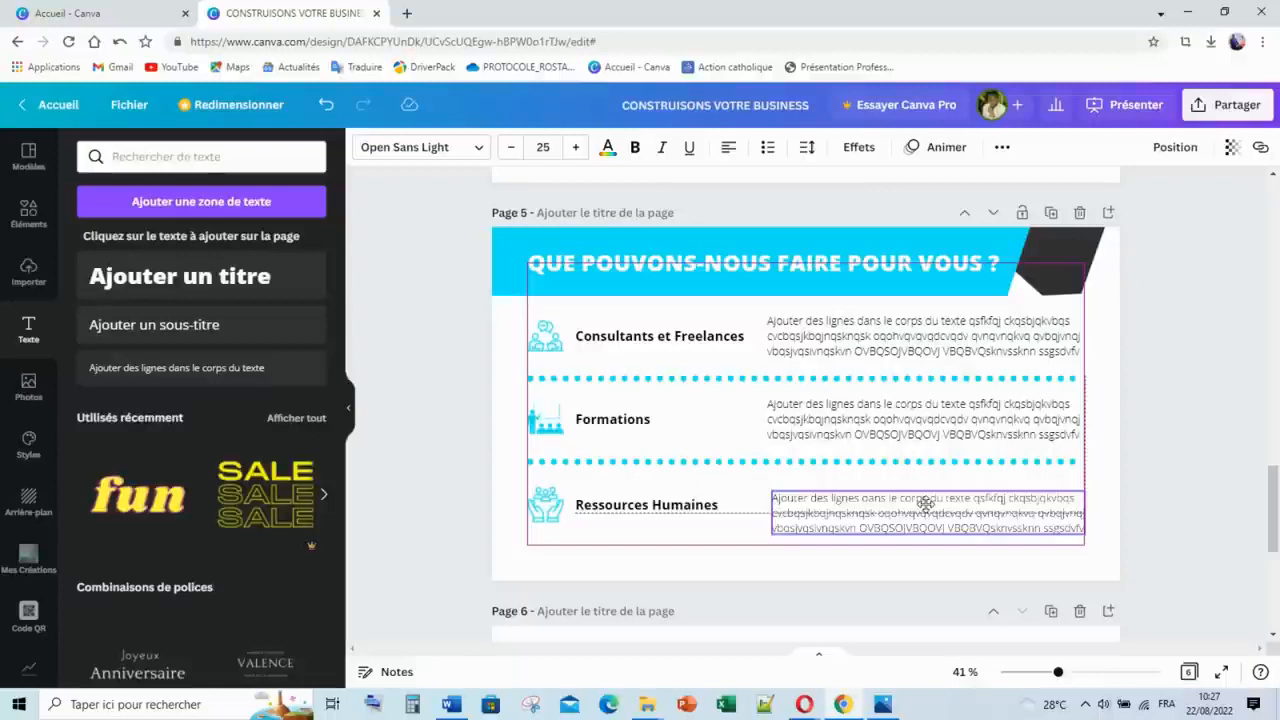
{"action": "left_click", "coordinate": [925, 503]}
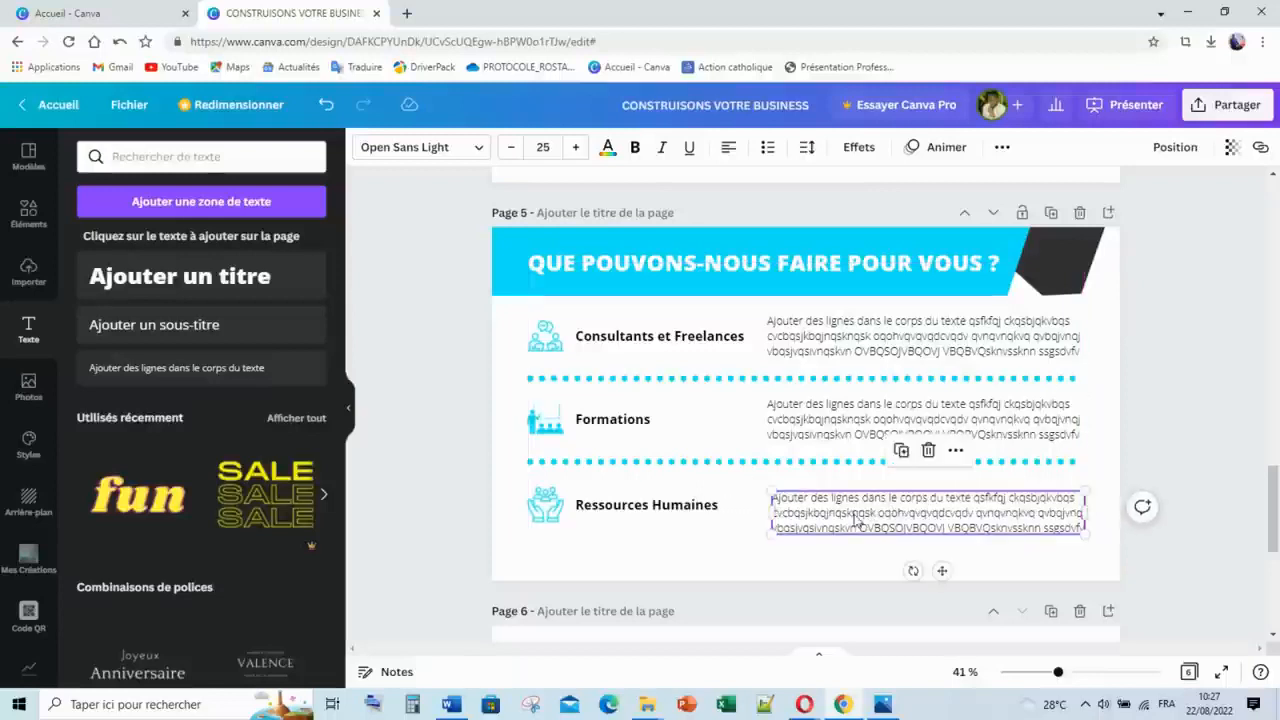
{"action": "left_click_drag", "start_coordinate": [869, 513], "coordinate": [872, 506]}
{"action": "left_click", "coordinate": [1205, 395]}
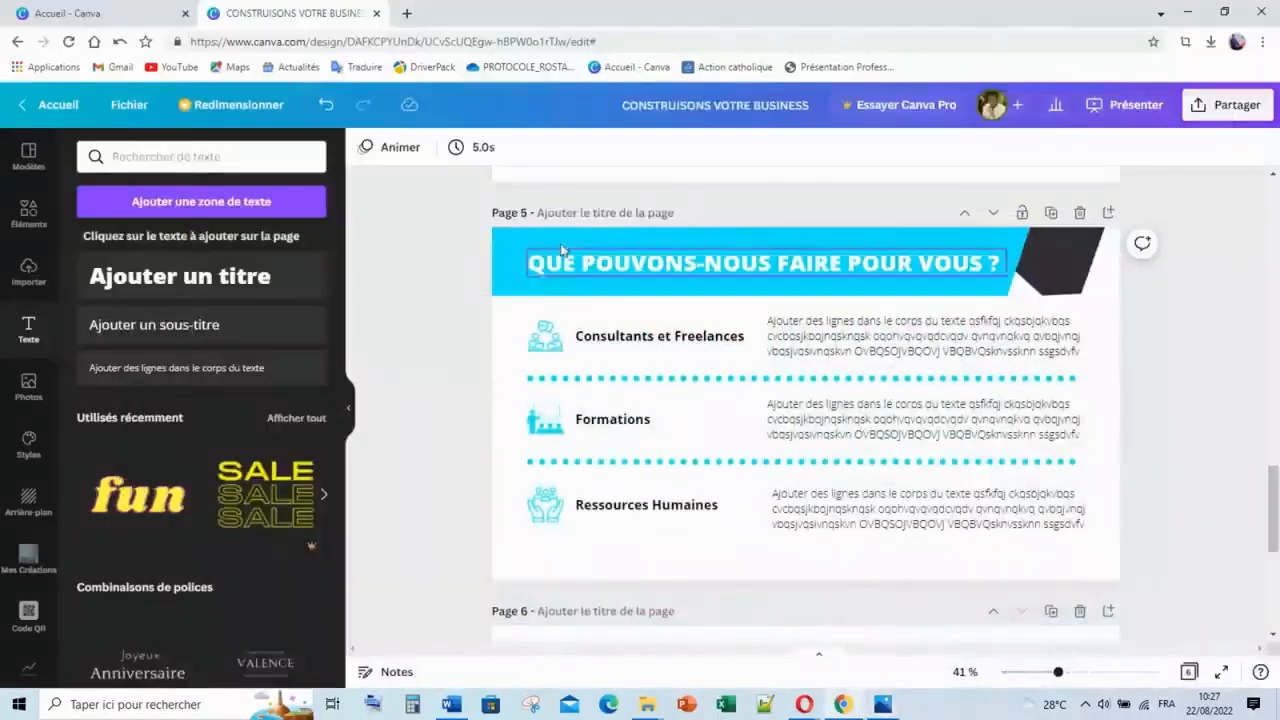
Select all the elements of page 5 and apply the Balayage animation to them.
{"action": "left_click_drag", "start_coordinate": [393, 250], "coordinate": [1129, 552]}
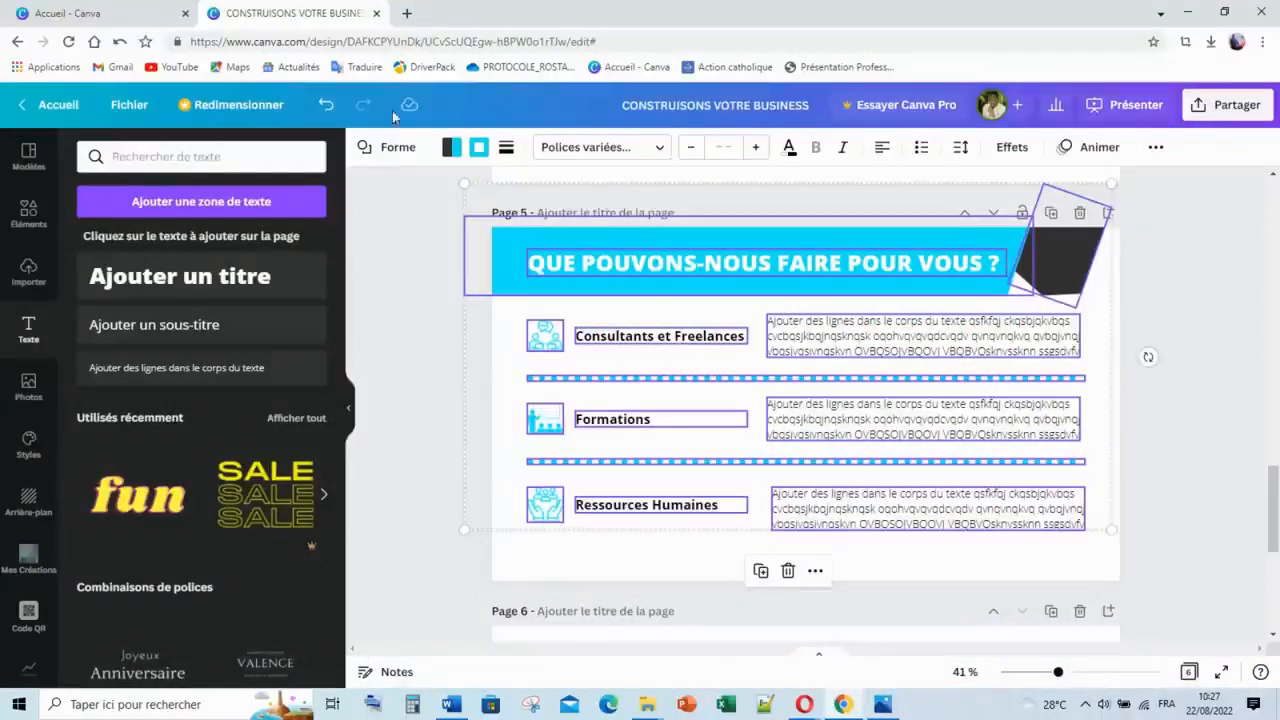
{"action": "left_click", "coordinate": [1092, 147]}
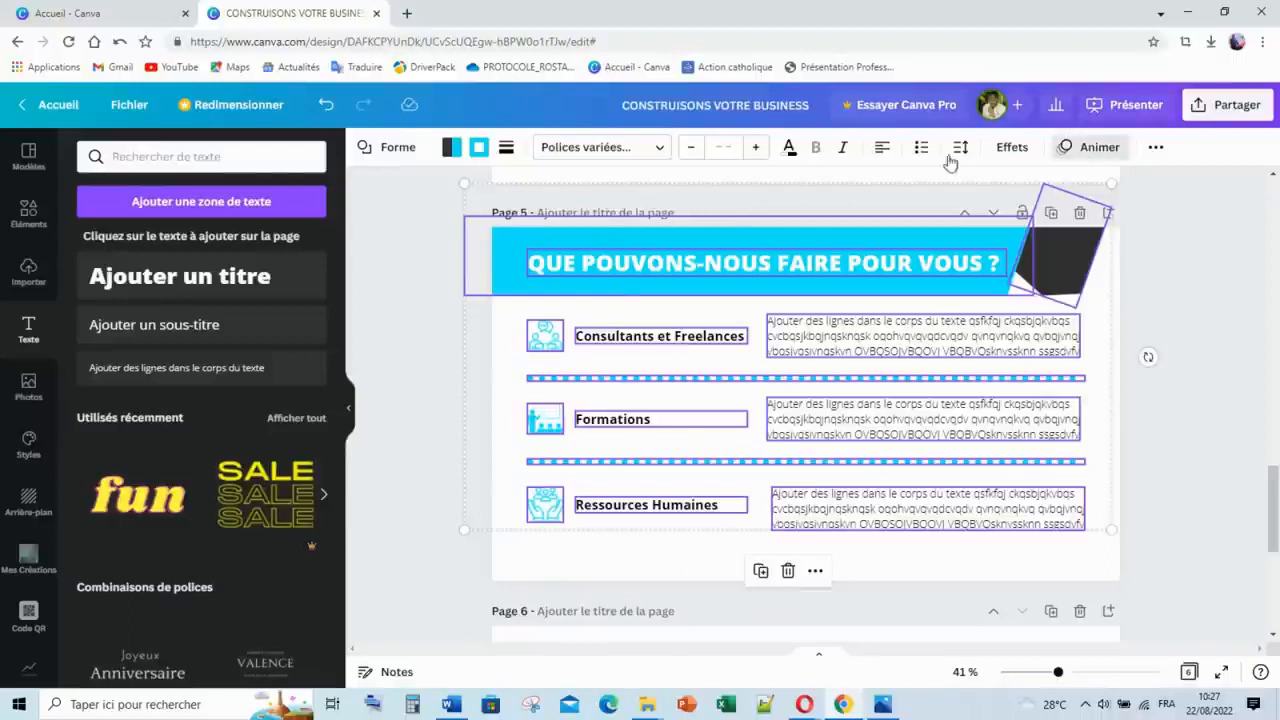
{"action": "left_click", "coordinate": [202, 276]}
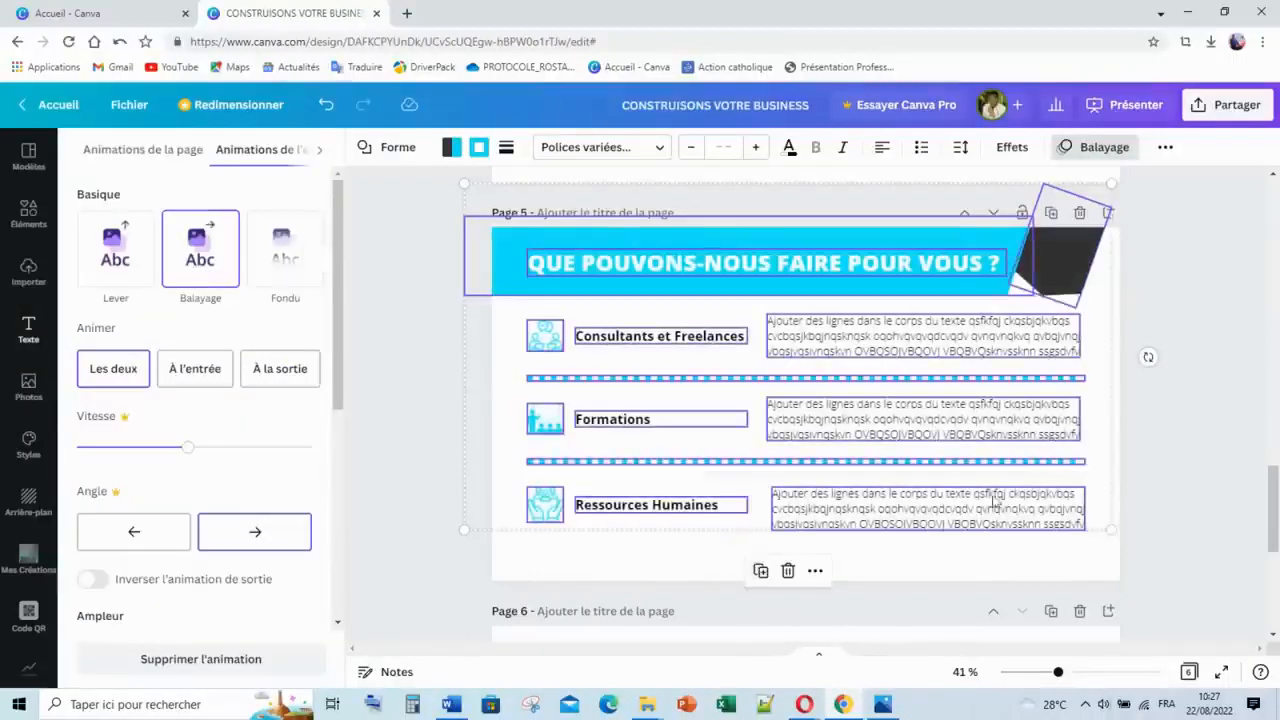
{"action": "left_click", "coordinate": [1225, 442]}
Switch to the image viewer, examine the next reference slide, 6.png, and return to the Canva design.
{"action": "left_click", "coordinate": [886, 705]}
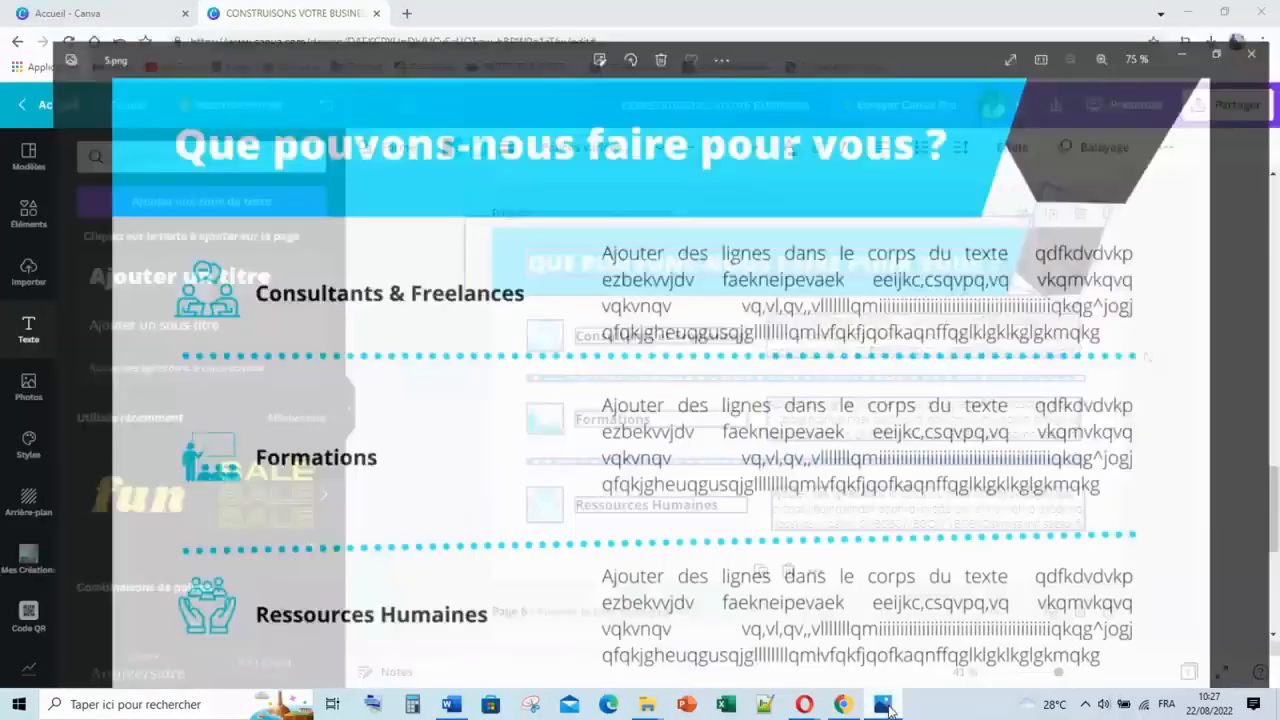
{"action": "key", "text": "Right"}
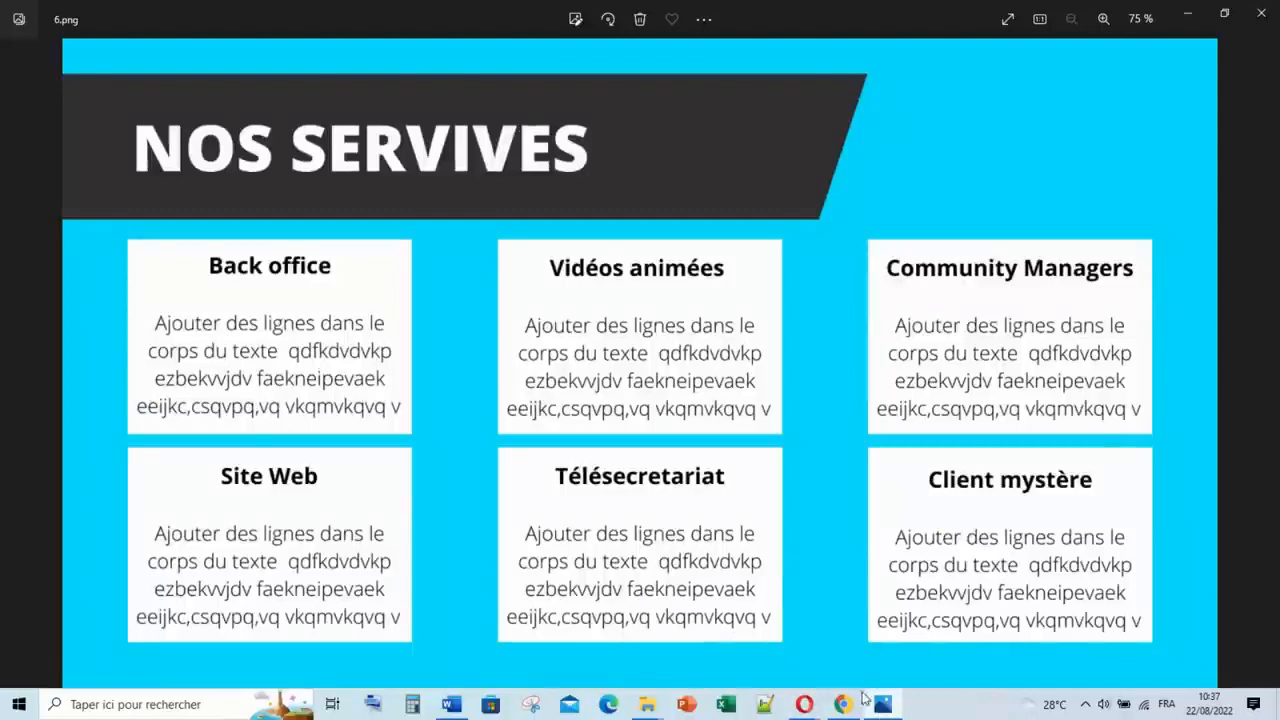
{"action": "mouse_move", "coordinate": [874, 700]}
{"action": "left_click", "coordinate": [845, 706]}
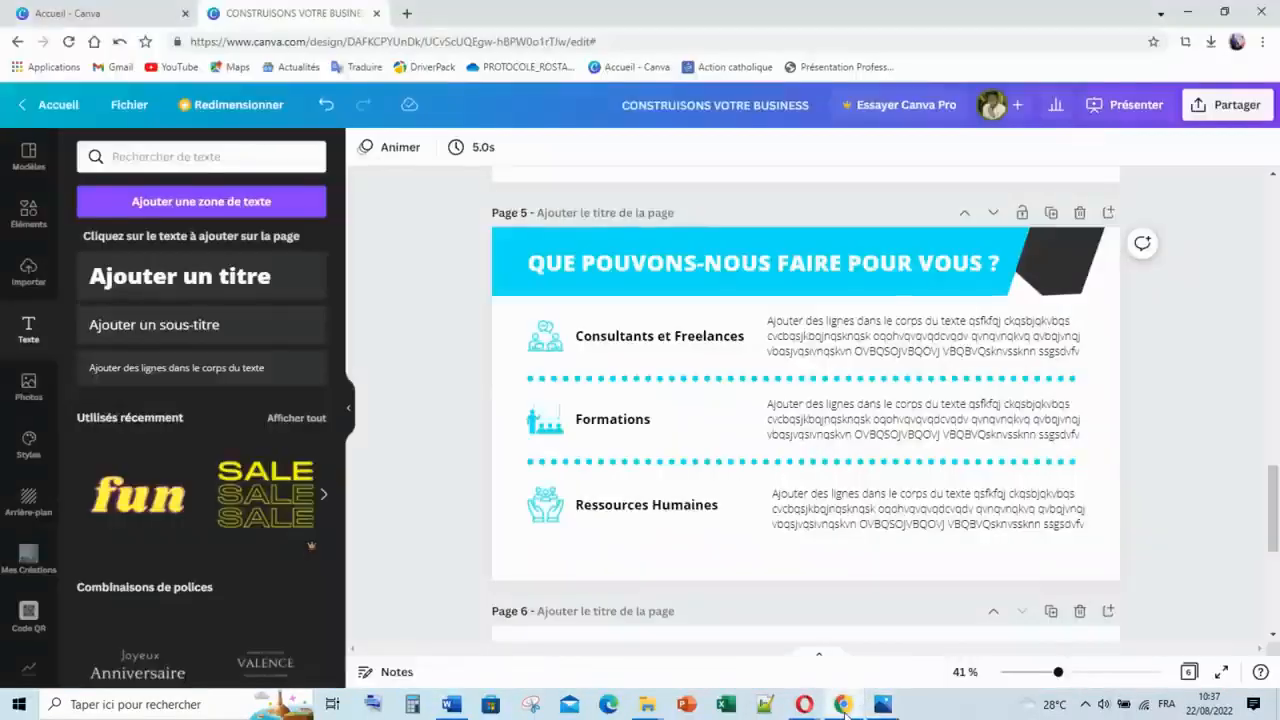
{"action": "left_click", "coordinate": [845, 706]}
{"action": "left_click", "coordinate": [850, 708]}
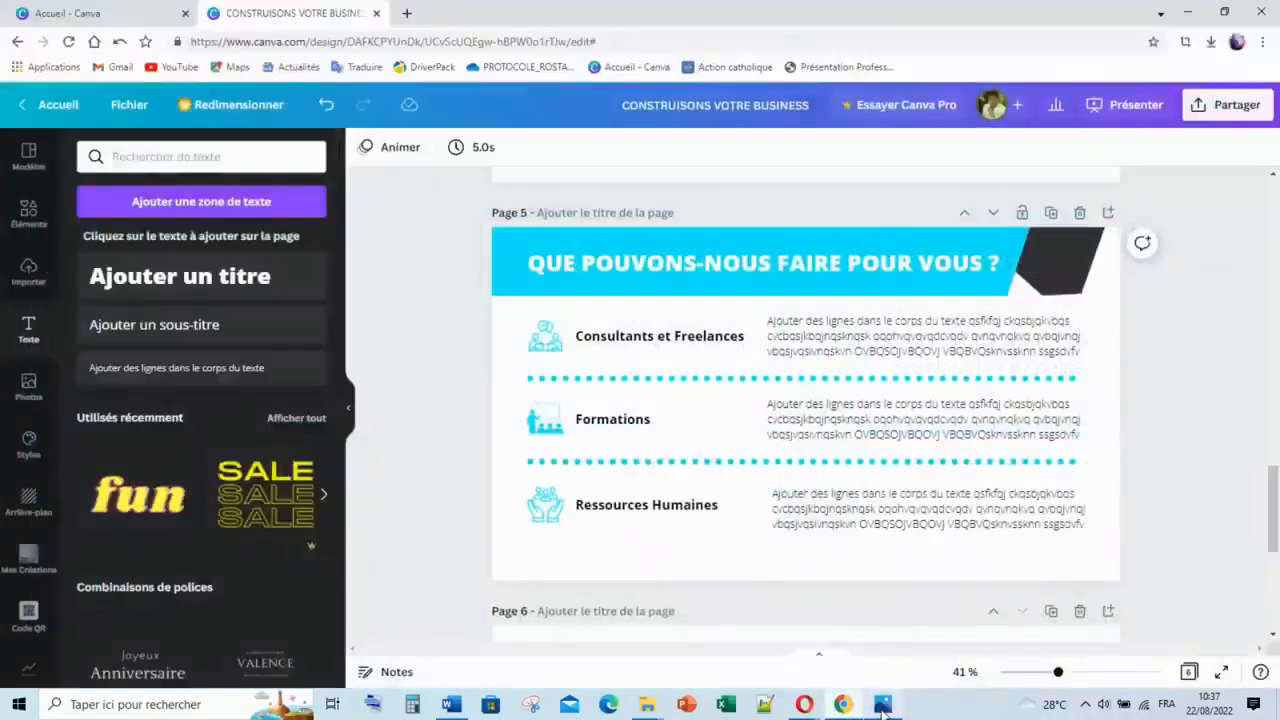
{"action": "mouse_move", "coordinate": [883, 708]}
Set the background of the blank page 6 to the bright cyan from the logo's photo colours.
{"action": "scroll", "coordinate": [894, 400], "scroll_direction": "down", "scroll_amount": 5}
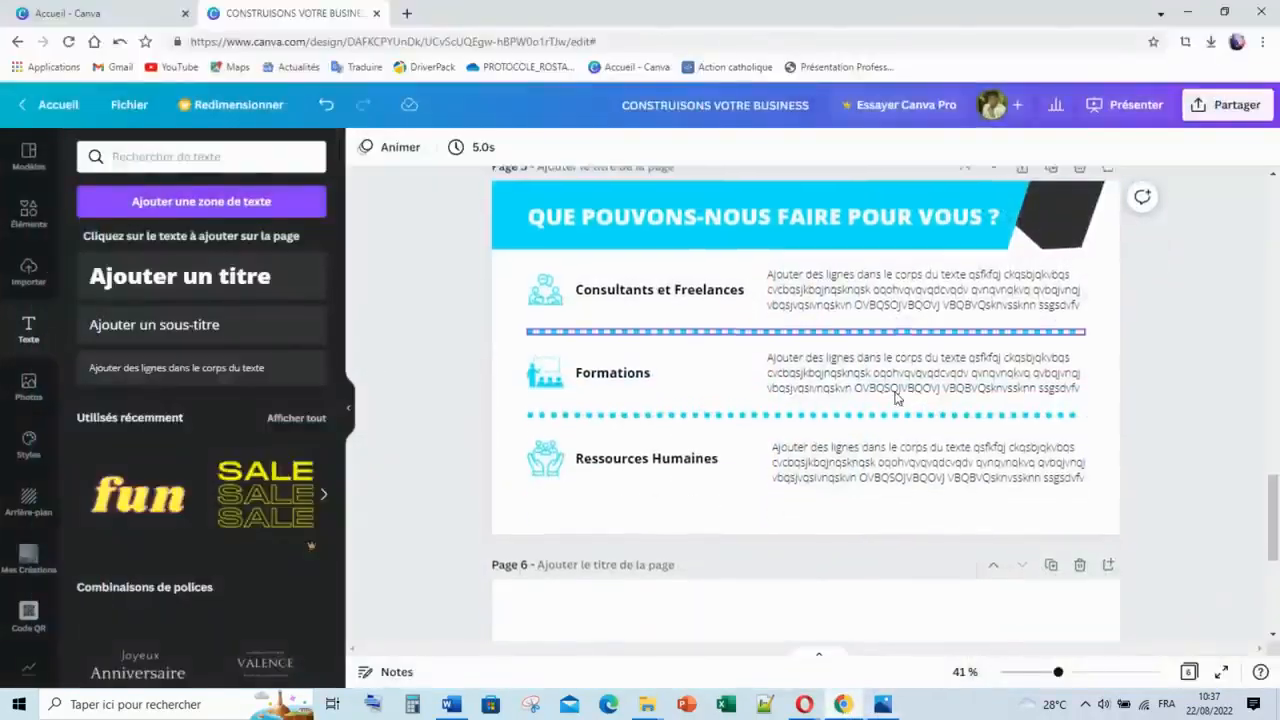
{"action": "scroll", "coordinate": [896, 417], "scroll_direction": "down", "scroll_amount": 3}
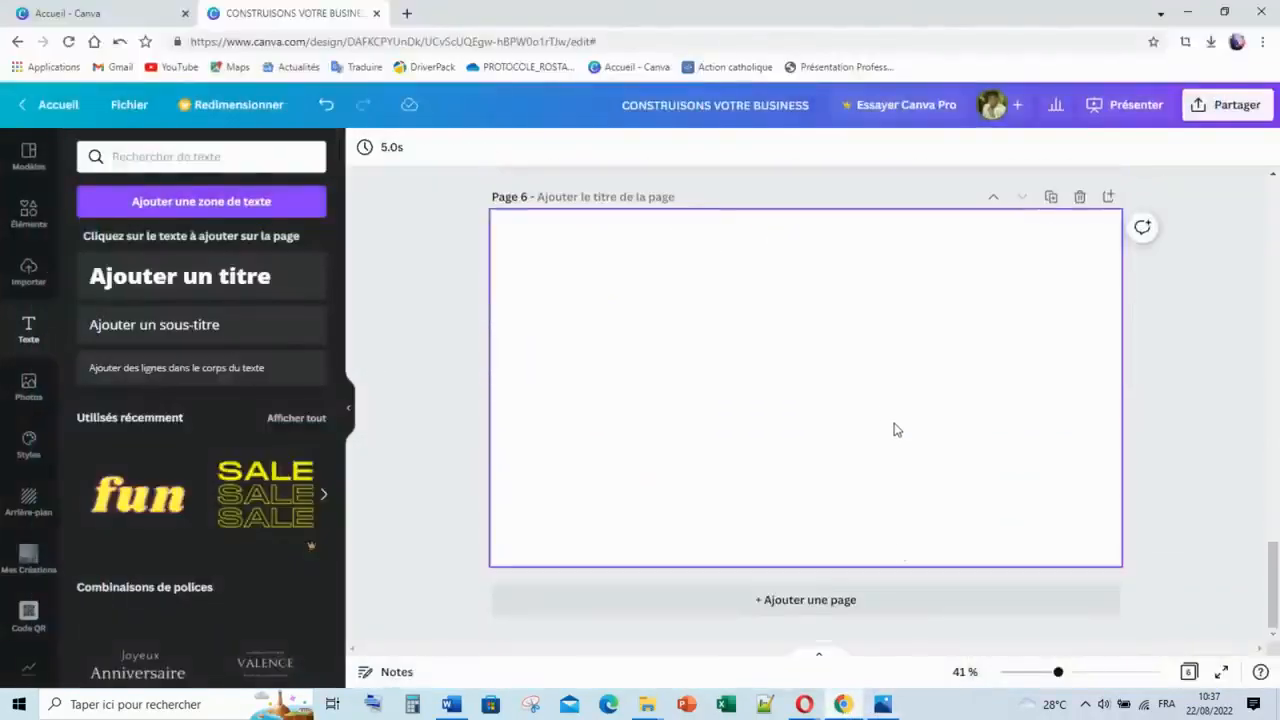
{"action": "left_click", "coordinate": [883, 704]}
{"action": "left_click", "coordinate": [883, 704]}
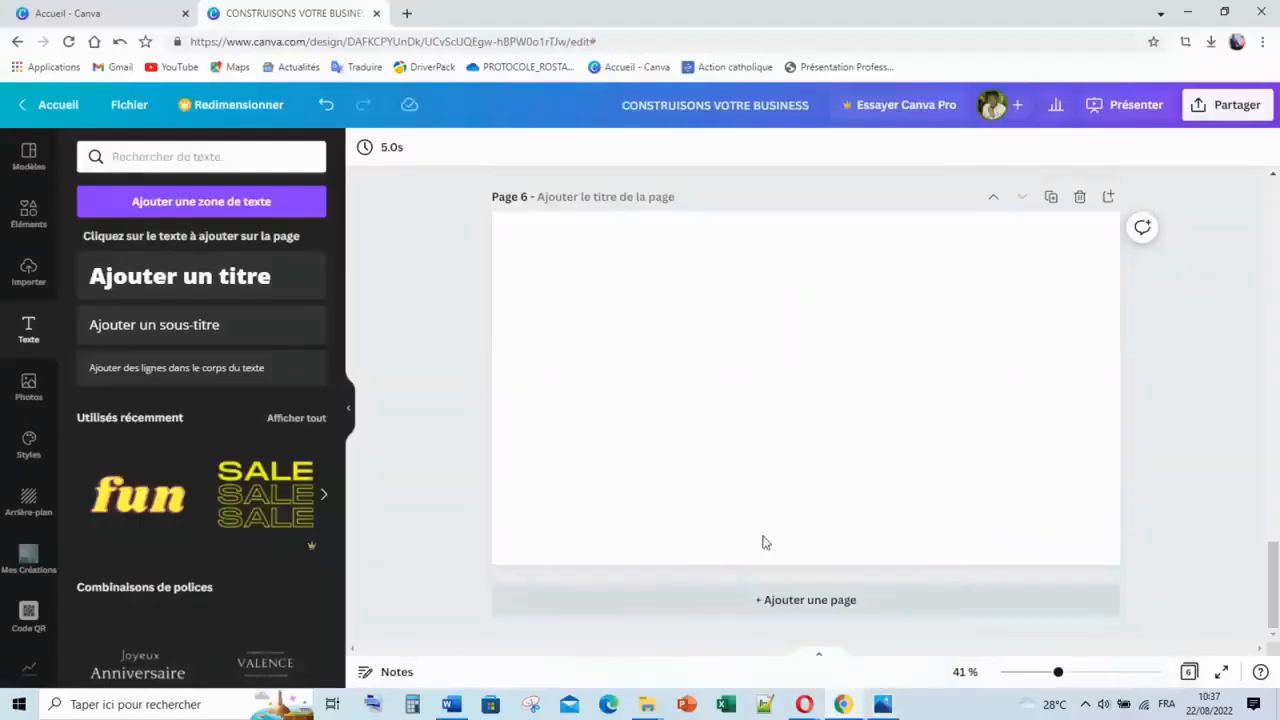
{"action": "left_click", "coordinate": [763, 540]}
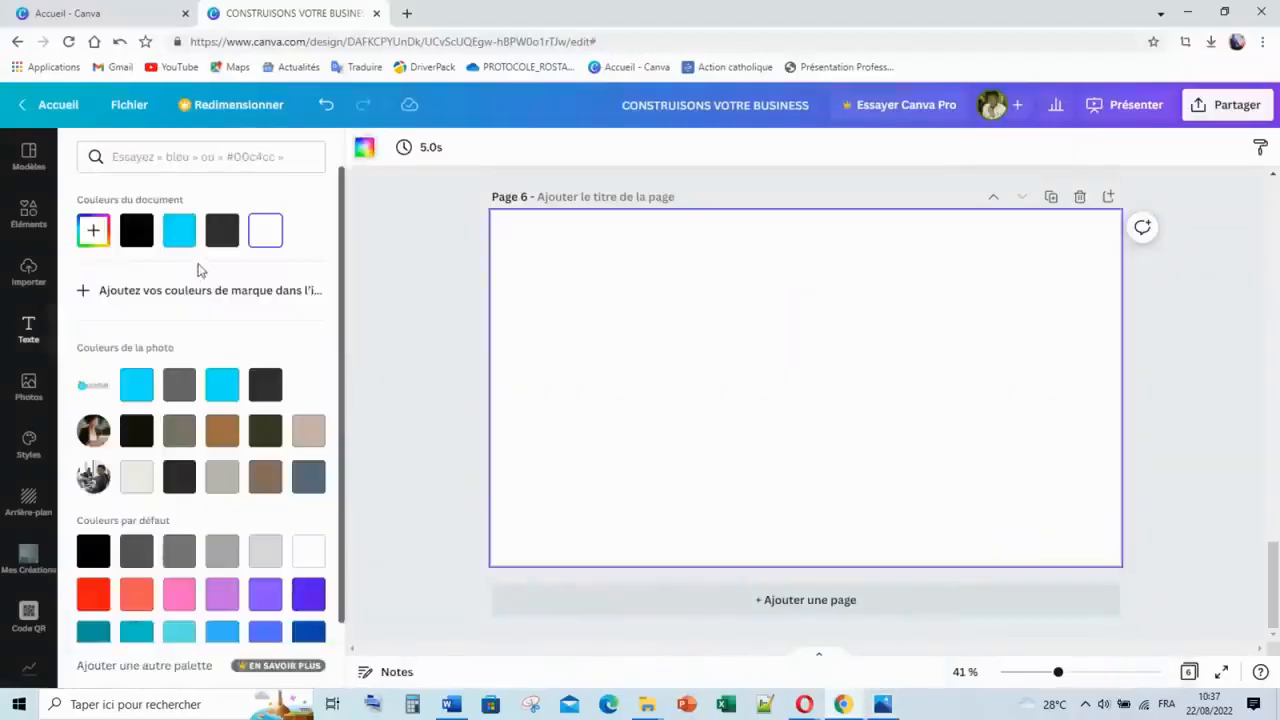
{"action": "left_click", "coordinate": [226, 392]}
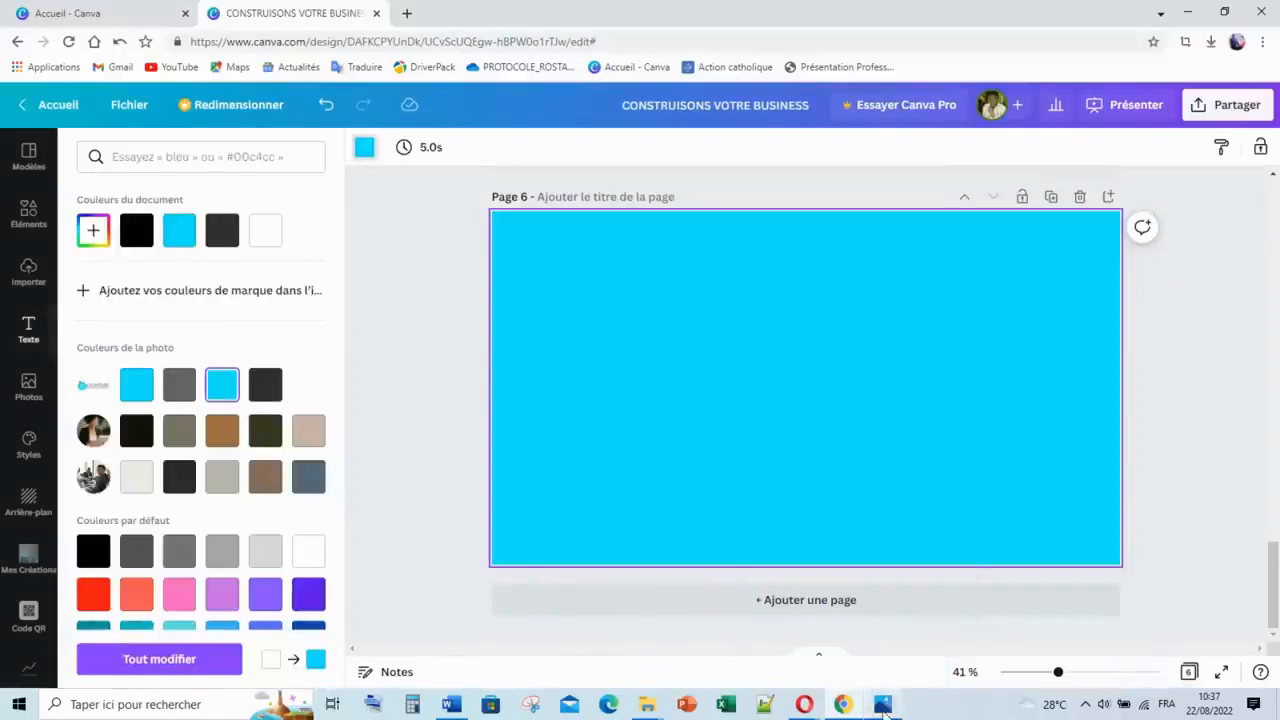
Clear the Ressources Humaines element search and browse the Lignes et formes collection.
{"action": "left_click", "coordinate": [21, 218]}
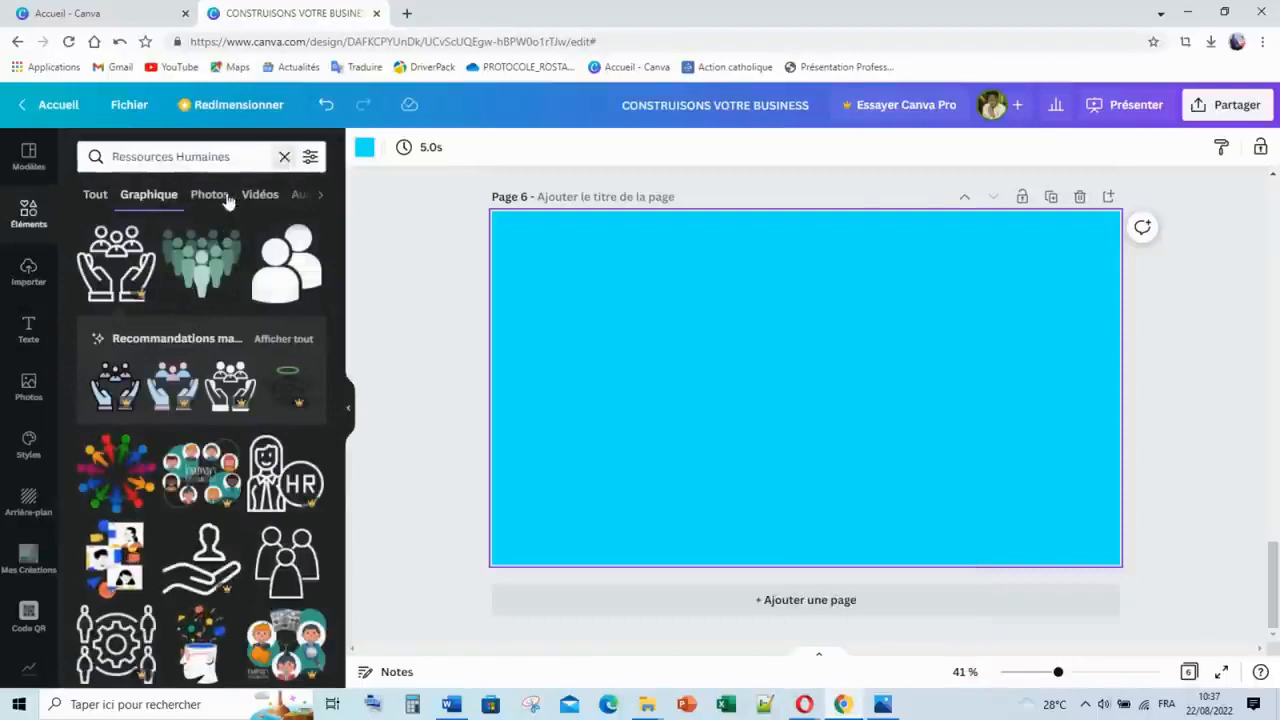
{"action": "left_click", "coordinate": [284, 156]}
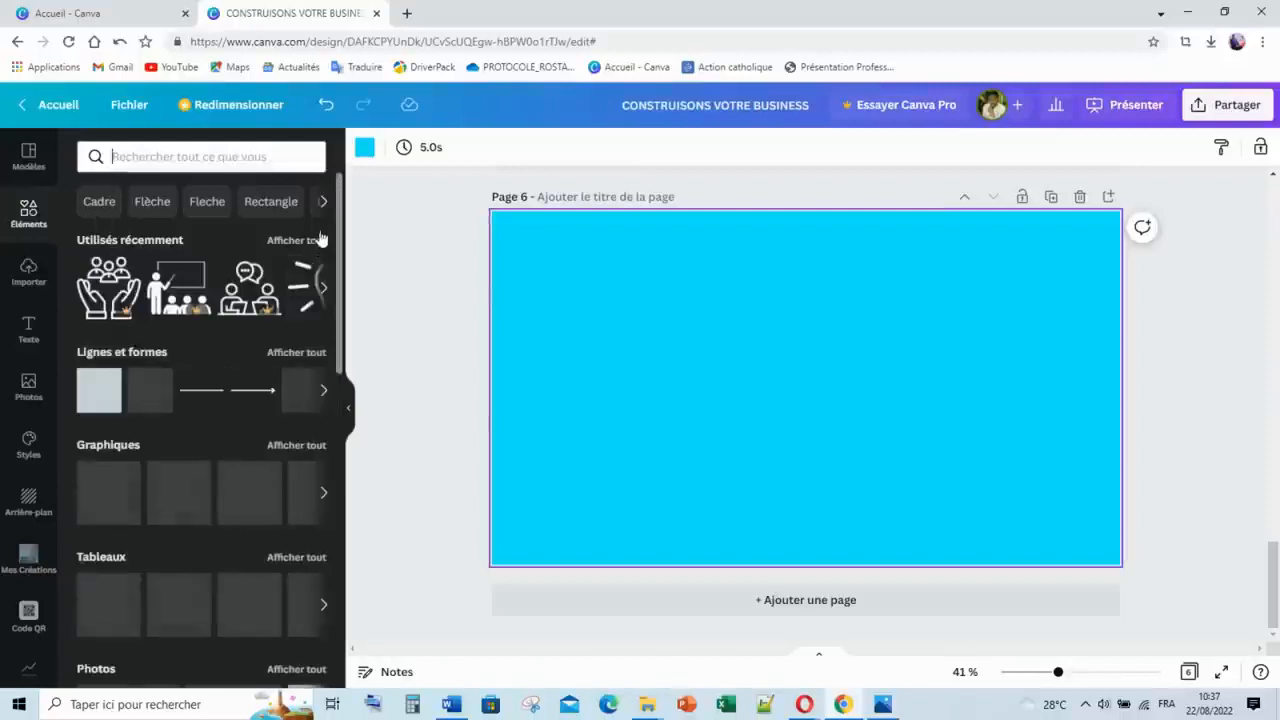
{"action": "left_click", "coordinate": [325, 393]}
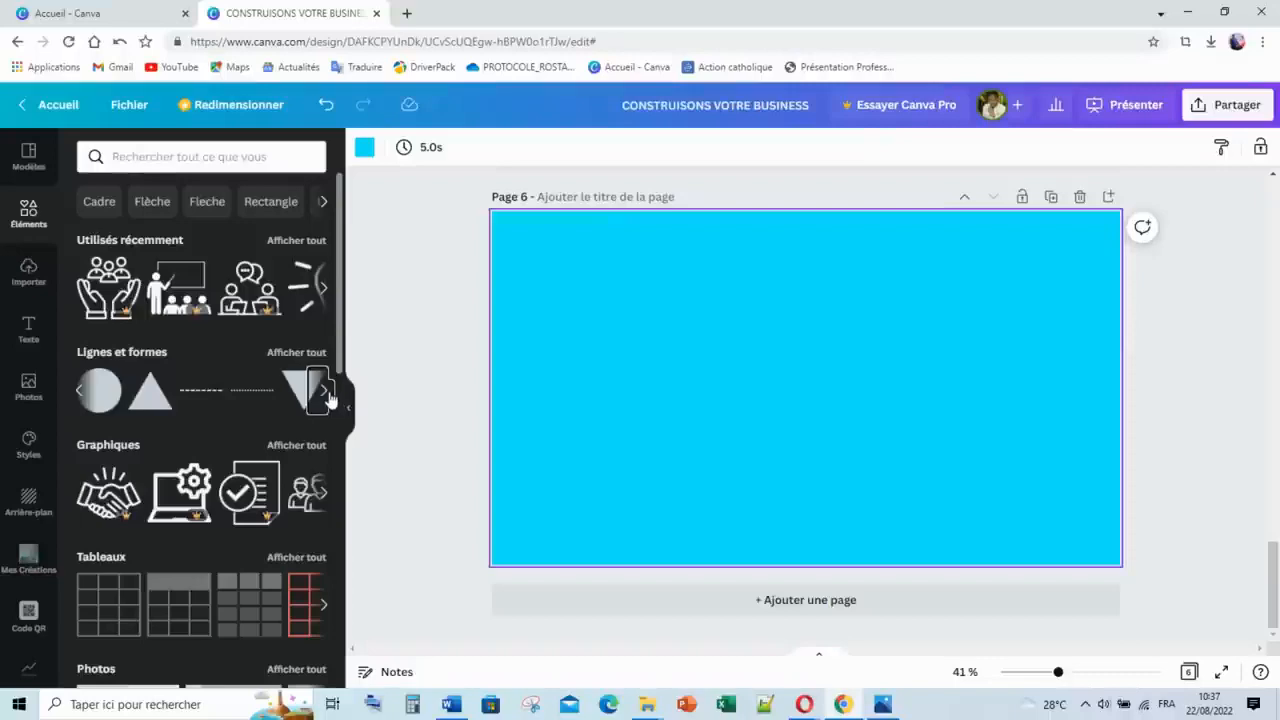
Copy the slanted title banner from page 4 onto page 6 and place it in the page's upper part.
{"action": "scroll", "coordinate": [890, 428], "scroll_direction": "up", "scroll_amount": 8}
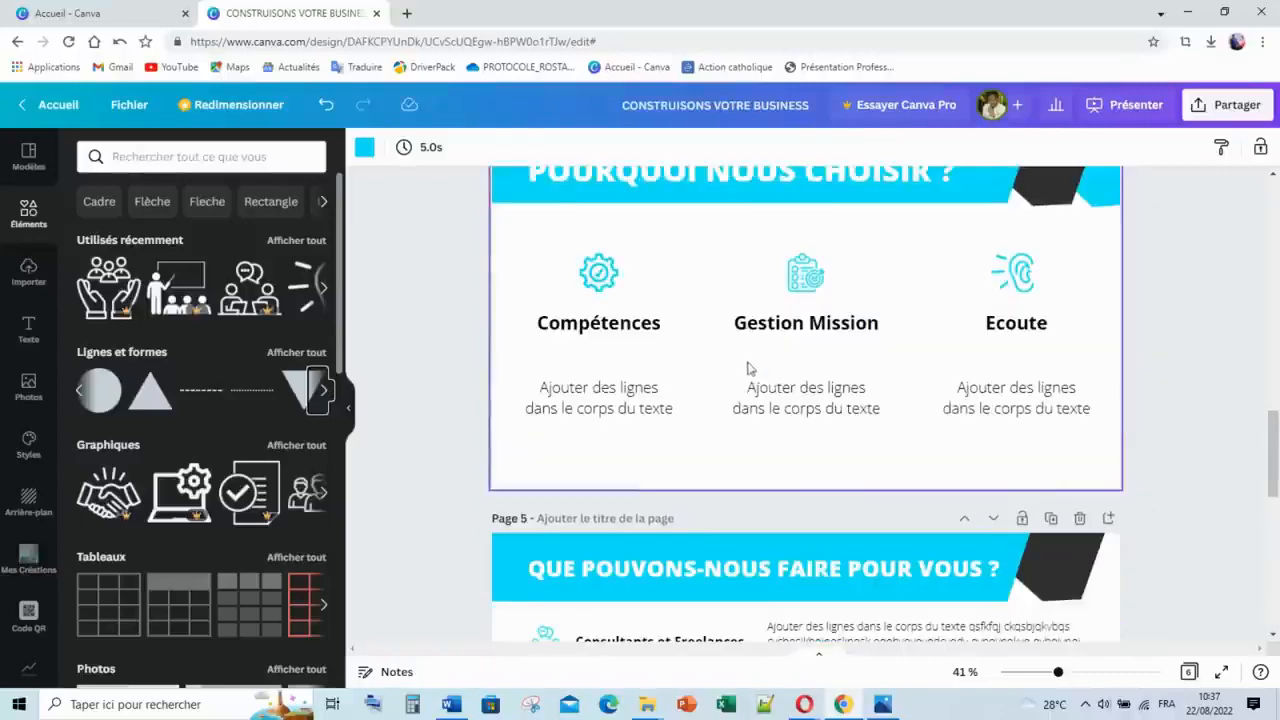
{"action": "scroll", "coordinate": [495, 380], "scroll_direction": "up", "scroll_amount": 3}
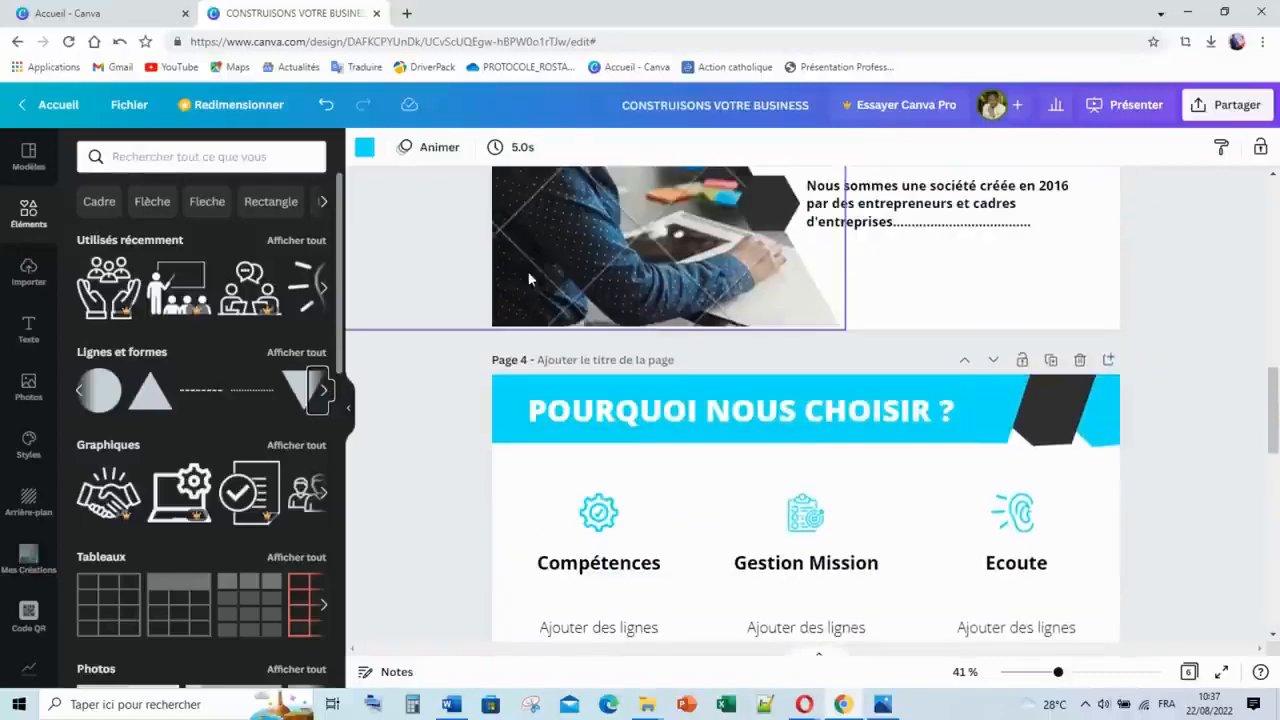
{"action": "left_click", "coordinate": [506, 412]}
{"action": "scroll", "coordinate": [508, 420], "scroll_direction": "down", "scroll_amount": 5}
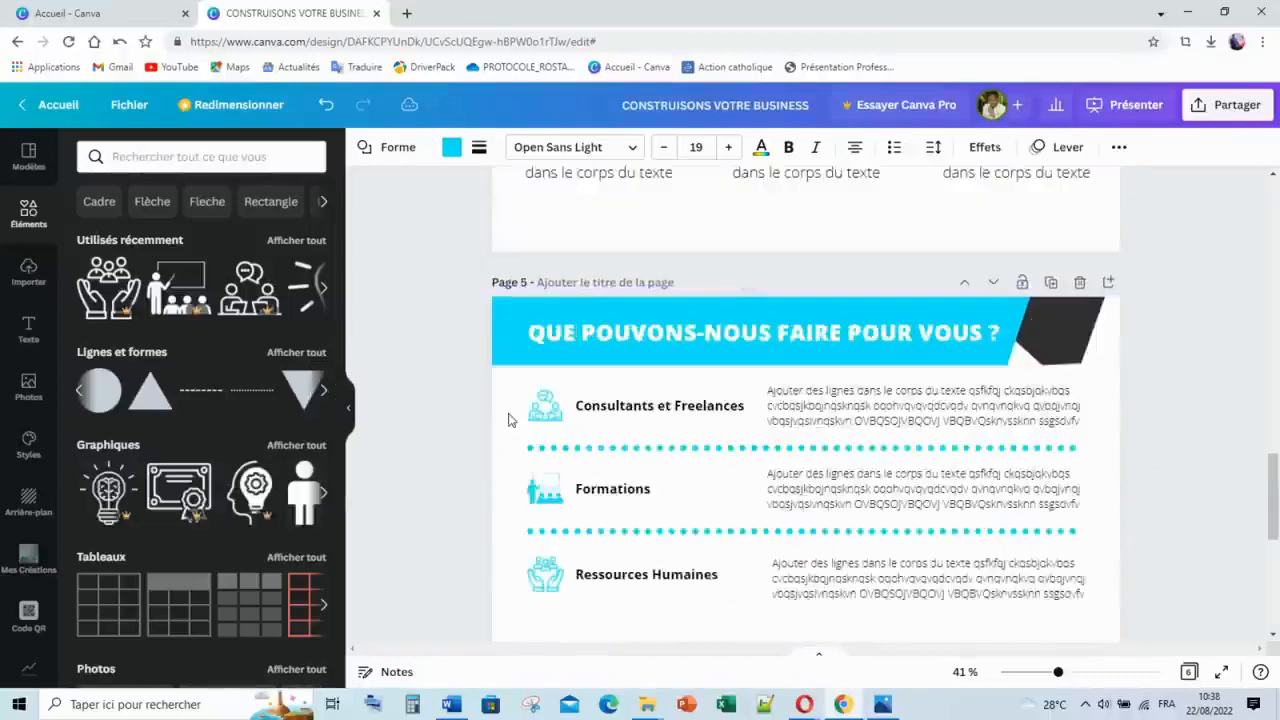
{"action": "scroll", "coordinate": [508, 420], "scroll_direction": "down", "scroll_amount": 5}
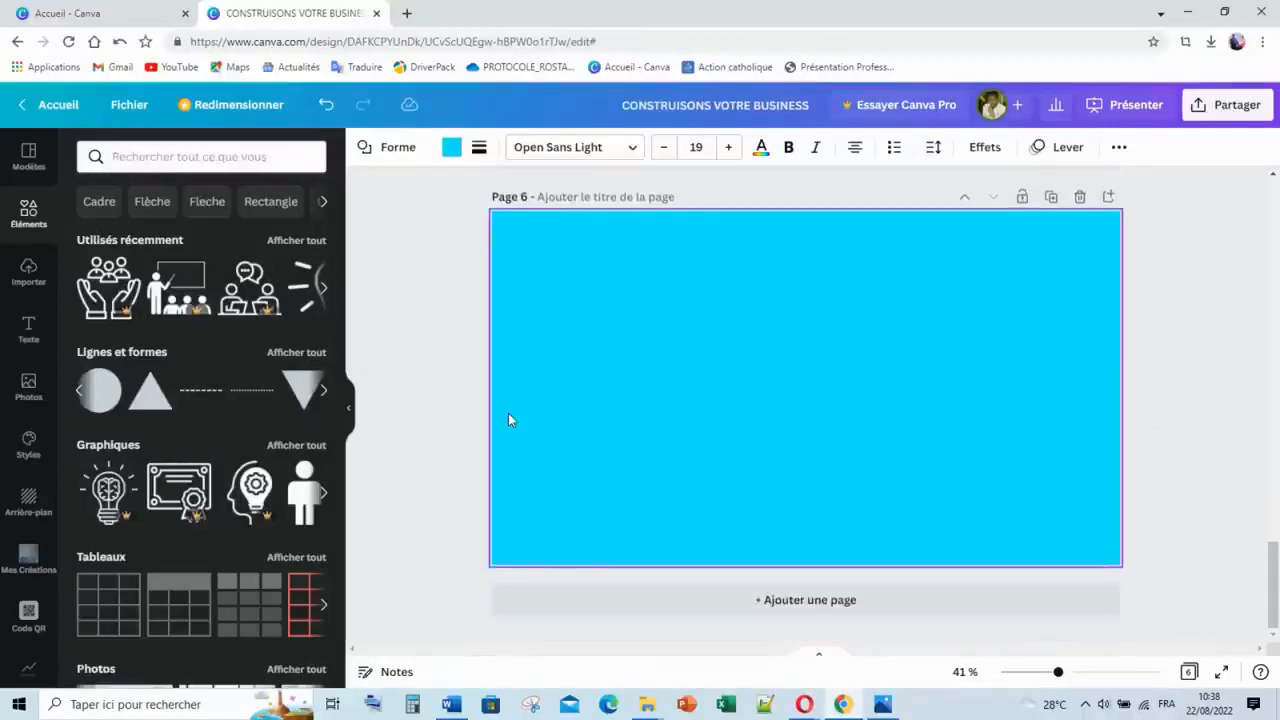
{"action": "key", "text": "ctrl+v"}
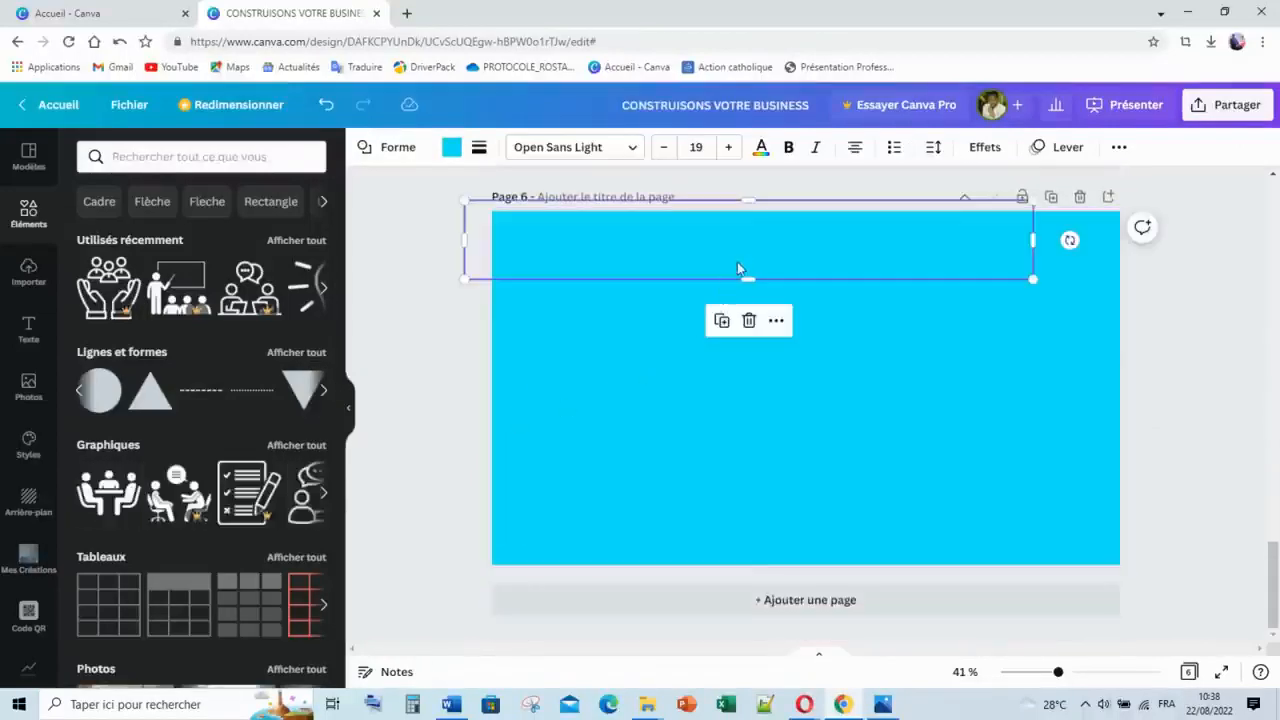
{"action": "left_click_drag", "start_coordinate": [737, 263], "coordinate": [731, 320]}
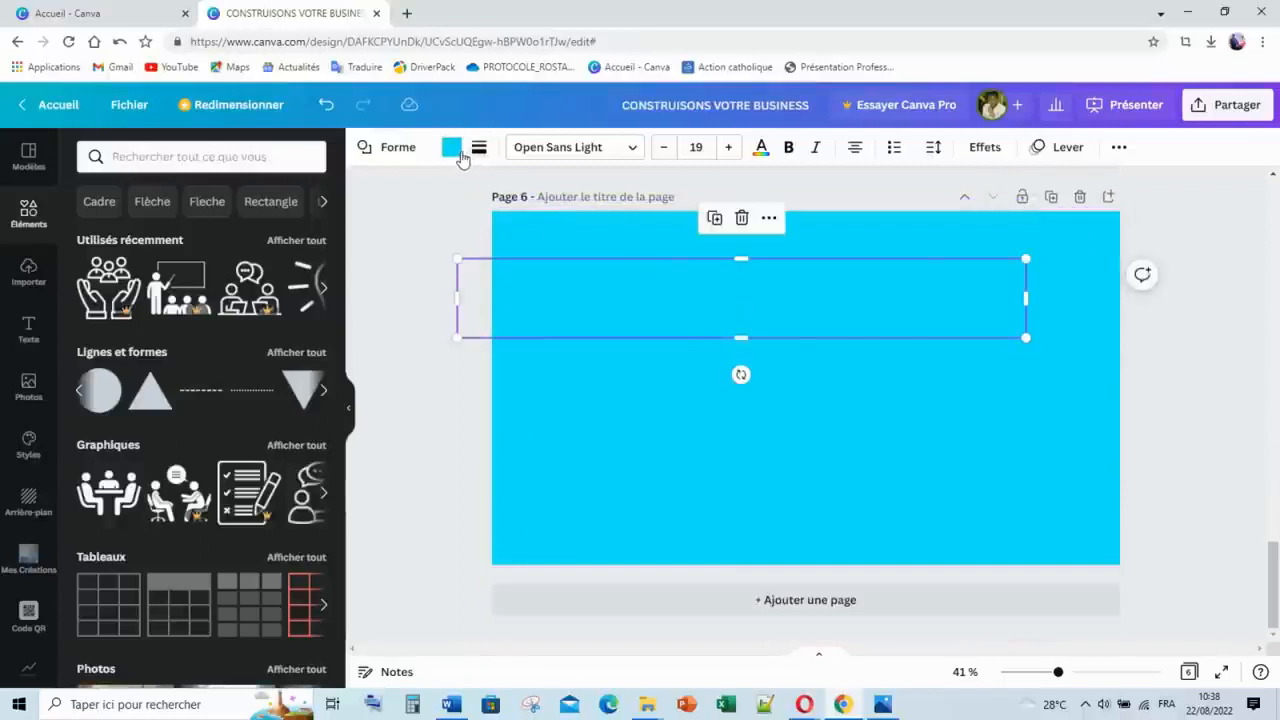
Recolour the page 6 banner dark grey, shorten it from its slanted end and move it slightly up.
{"action": "left_click", "coordinate": [455, 150]}
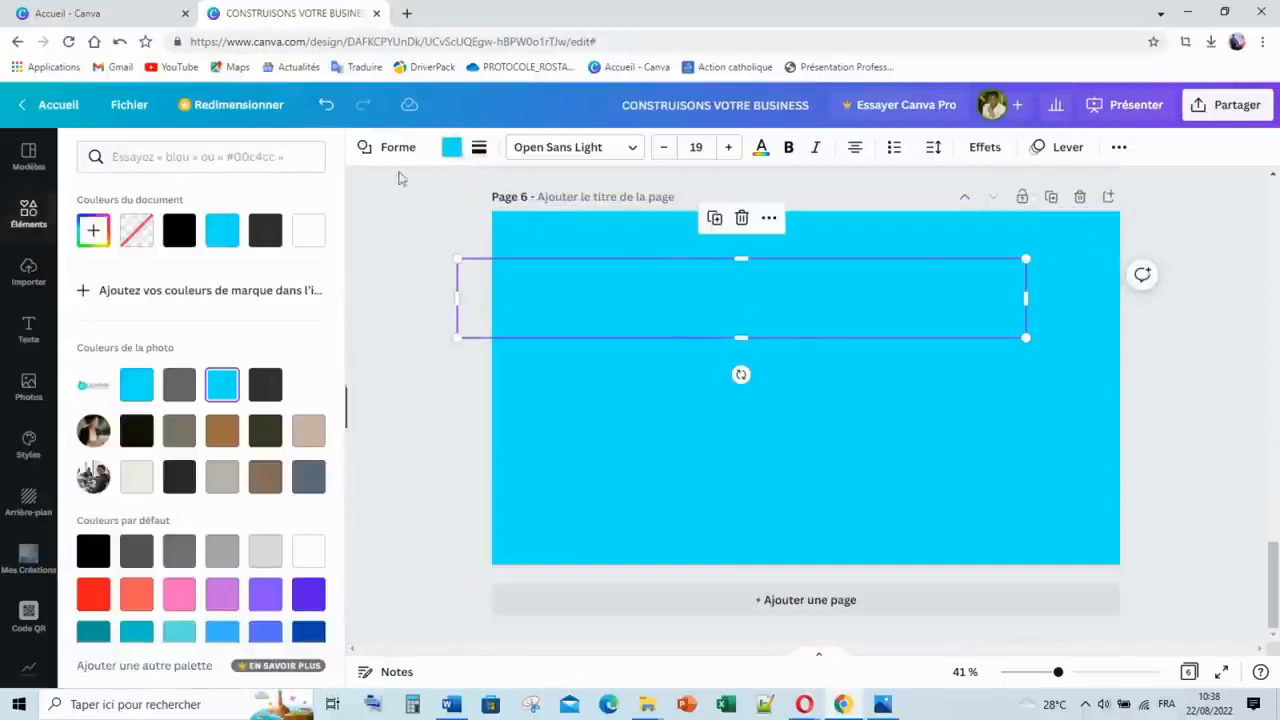
{"action": "left_click", "coordinate": [266, 385]}
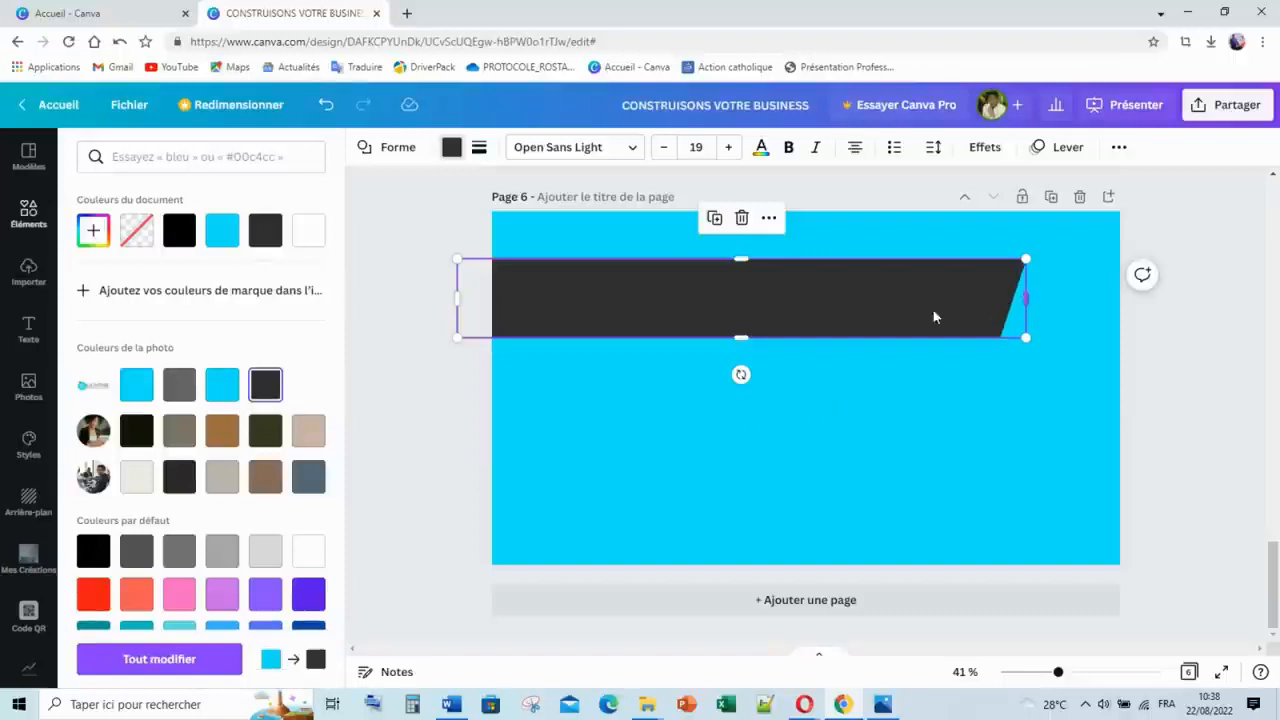
{"action": "left_click_drag", "start_coordinate": [1026, 298], "coordinate": [881, 314]}
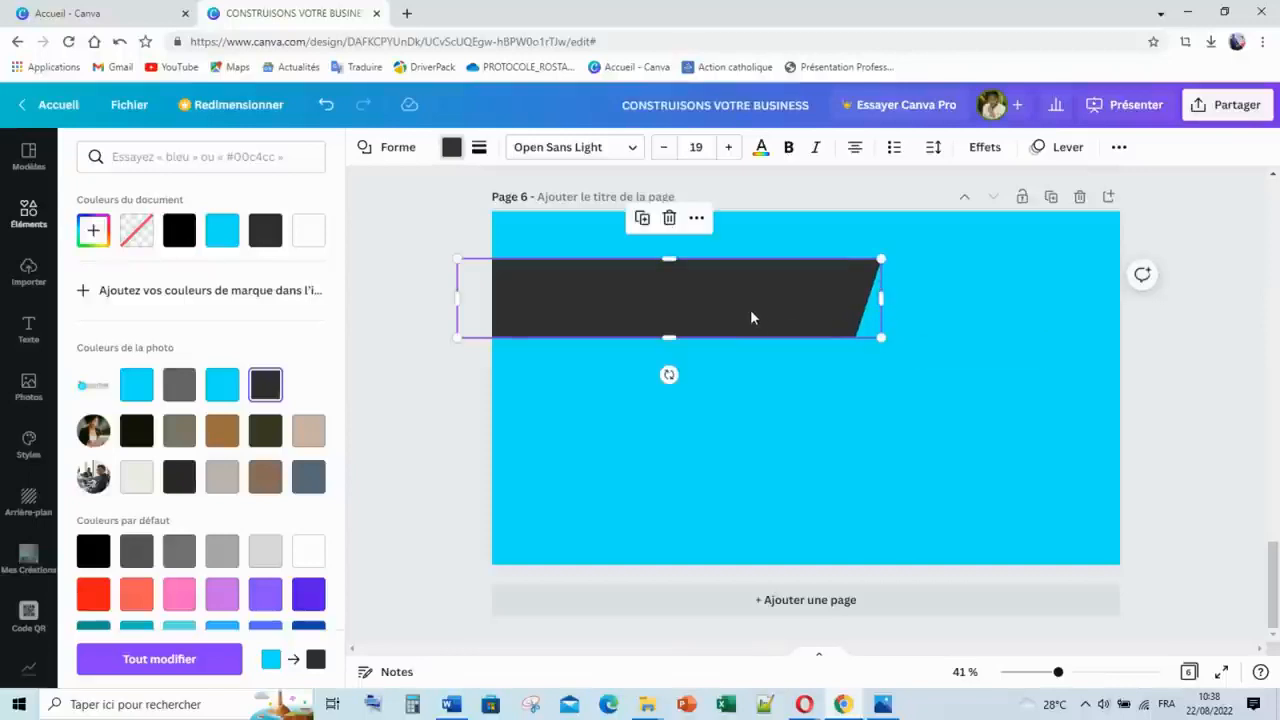
{"action": "mouse_move", "coordinate": [750, 317]}
{"action": "left_mouse_down"}
{"action": "mouse_move", "coordinate": [747, 285]}
{"action": "mouse_move", "coordinate": [746, 299]}
{"action": "left_mouse_up"}
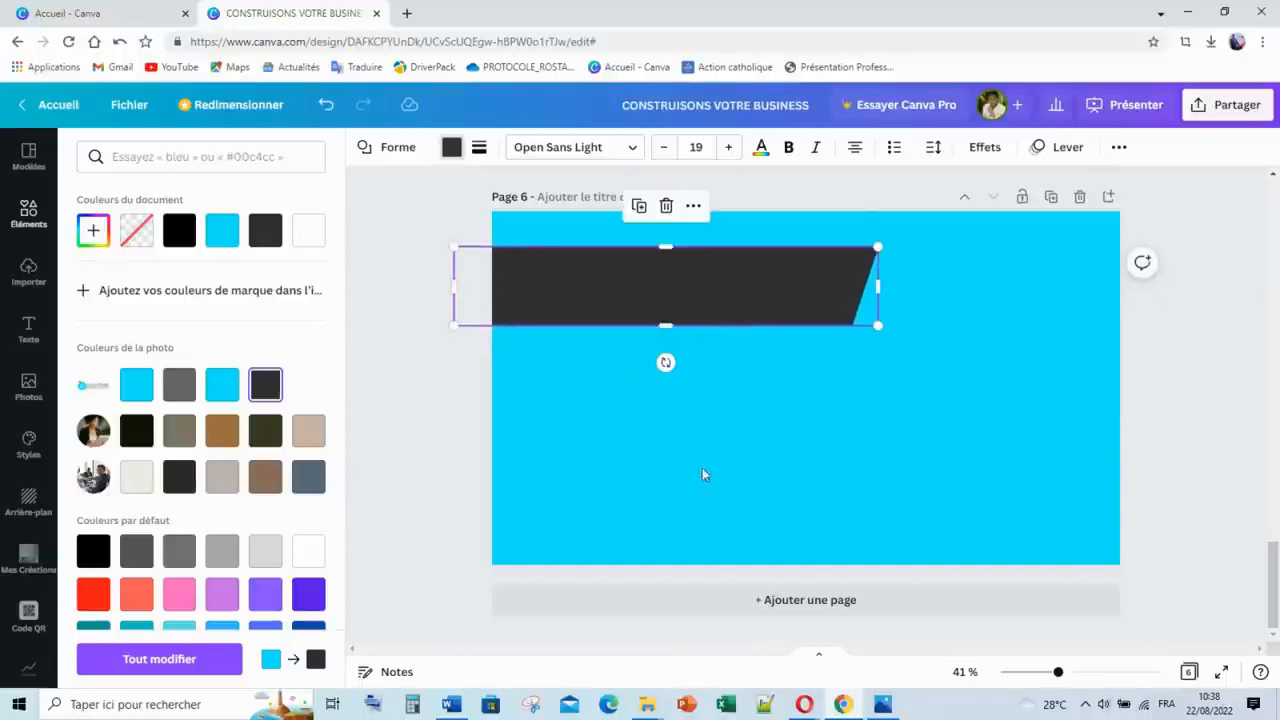
{"action": "left_click", "coordinate": [589, 304]}
Copy the POURQUOI NOUS CHOISIR ? title from page 4 onto page 6 and replace its text with NOS SERVICES.
{"action": "scroll", "coordinate": [624, 305], "scroll_direction": "up", "scroll_amount": 7}
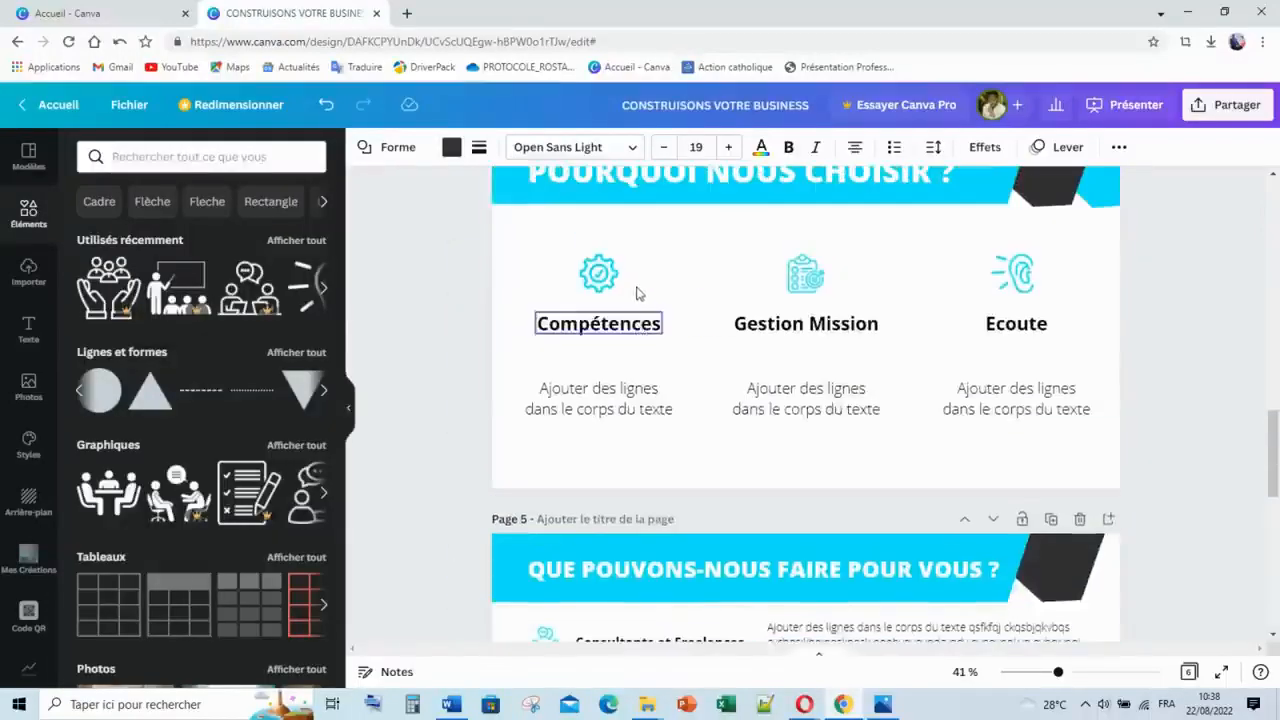
{"action": "scroll", "coordinate": [643, 306], "scroll_direction": "down", "scroll_amount": 3}
{"action": "scroll", "coordinate": [643, 300], "scroll_direction": "up", "scroll_amount": 7}
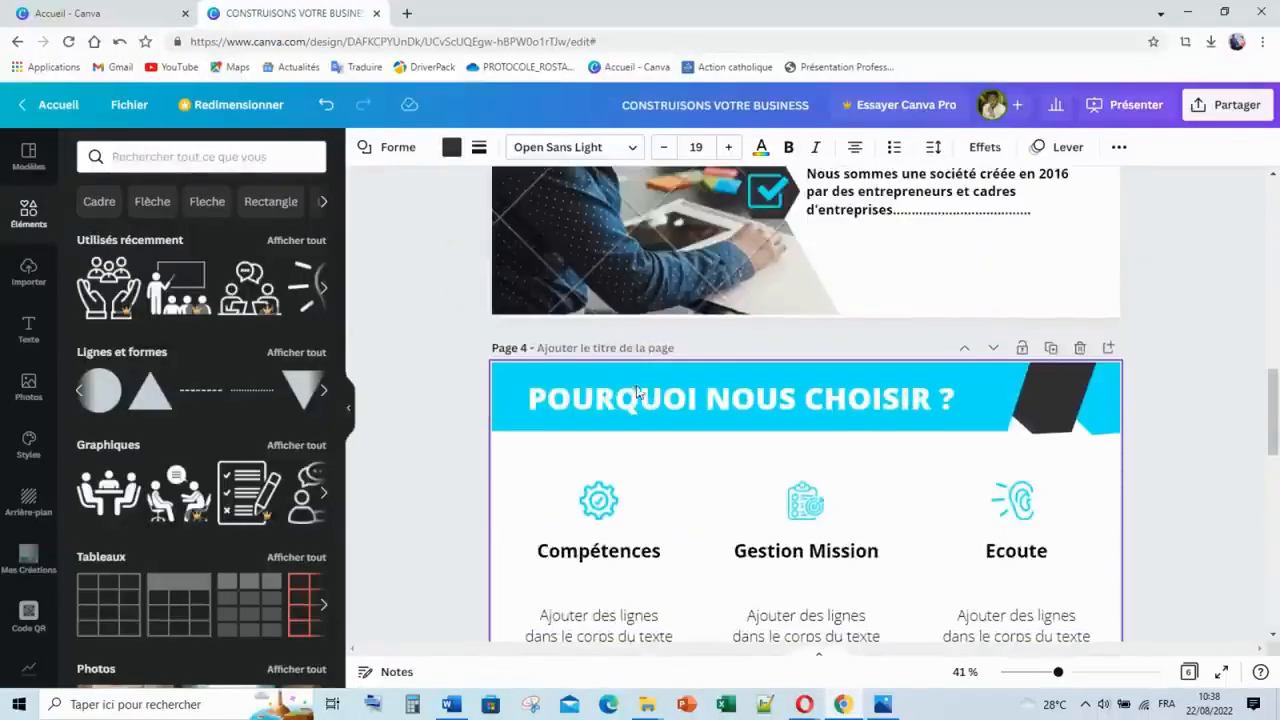
{"action": "left_click", "coordinate": [636, 391]}
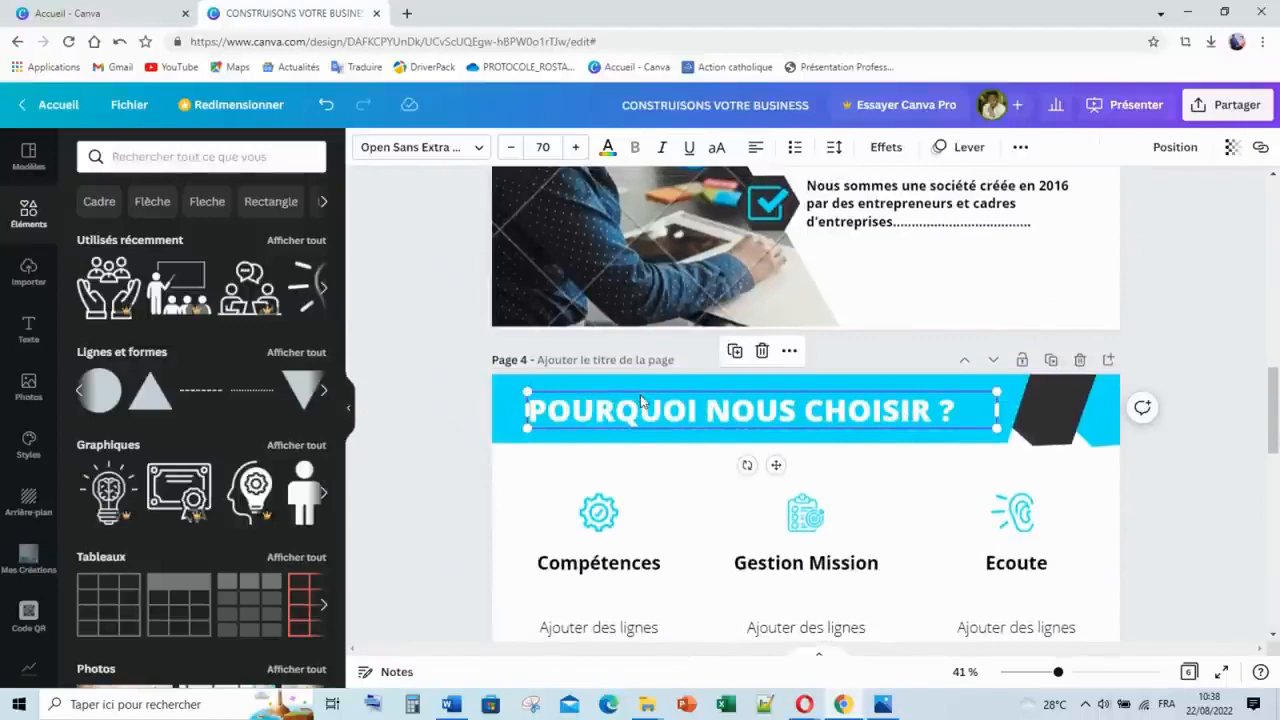
{"action": "scroll", "coordinate": [641, 400], "scroll_direction": "down", "scroll_amount": 15}
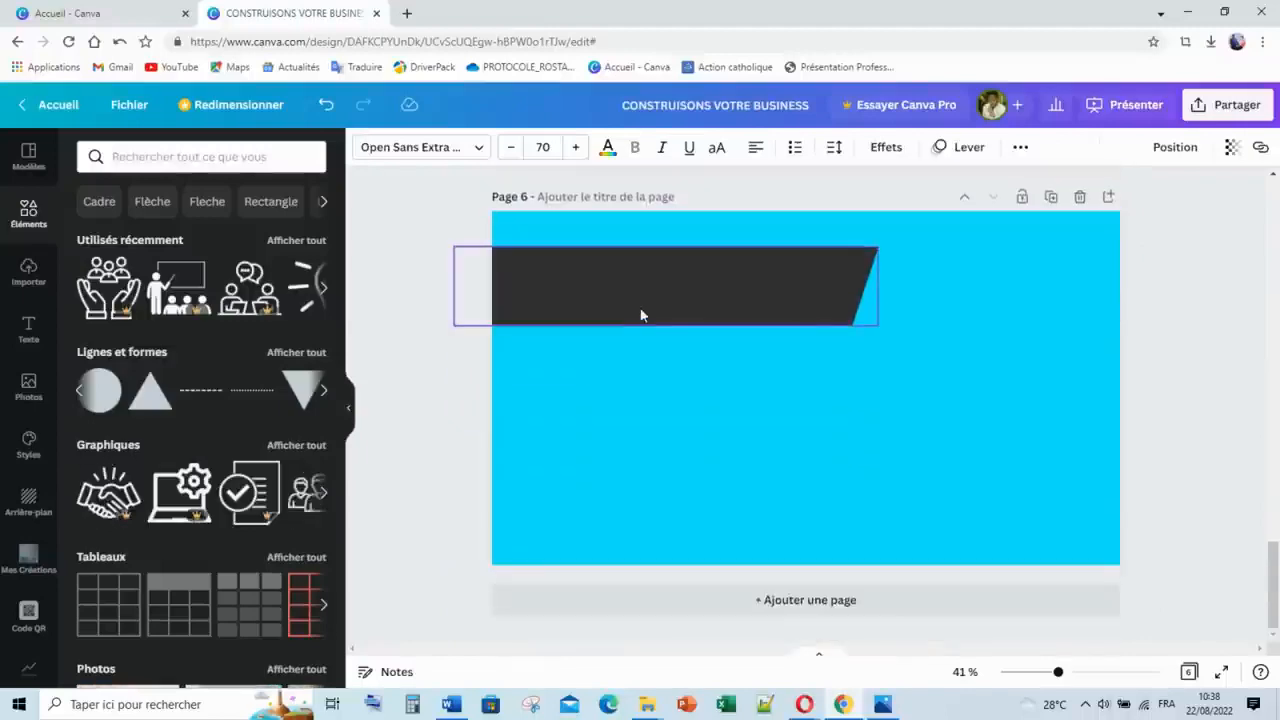
{"action": "key", "text": "ctrl+v"}
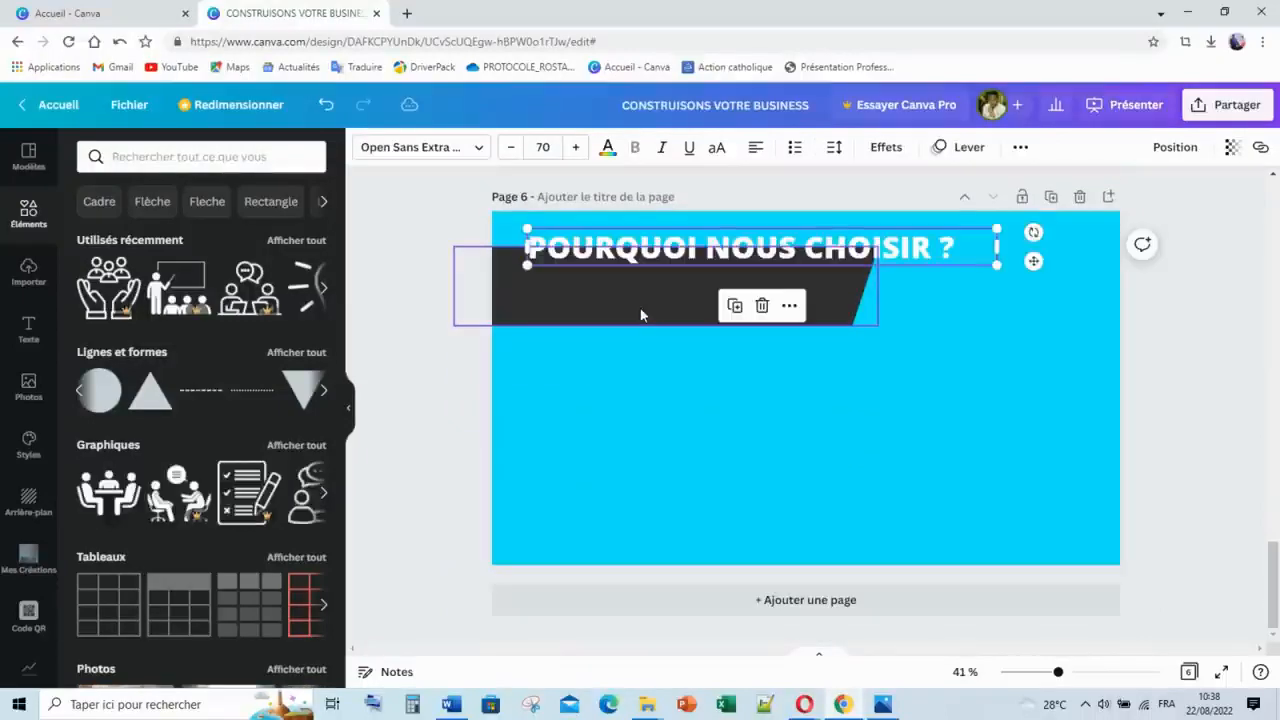
{"action": "double_click", "coordinate": [705, 255]}
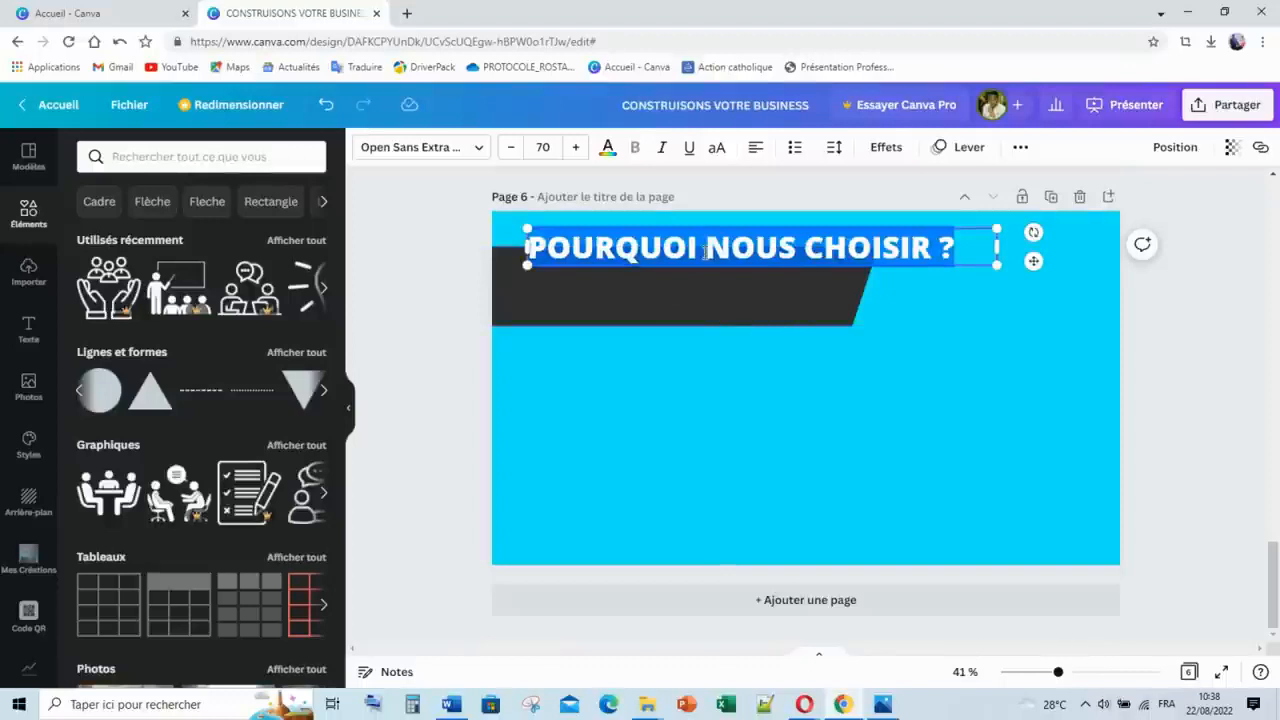
{"action": "type", "text": "No"}
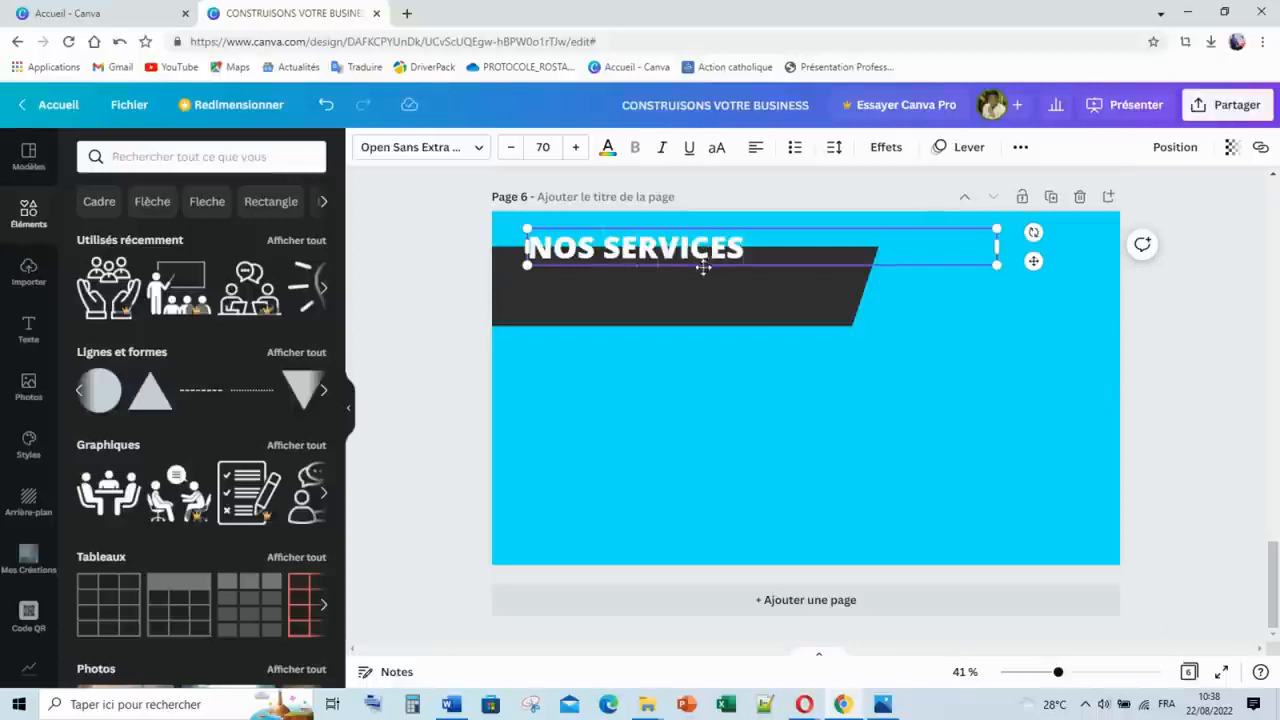
Narrow the NOS SERVICES text box to its text, slightly reduce the banner's height and centre the title vertically on the banner.
{"action": "left_click_drag", "start_coordinate": [997, 246], "coordinate": [759, 242]}
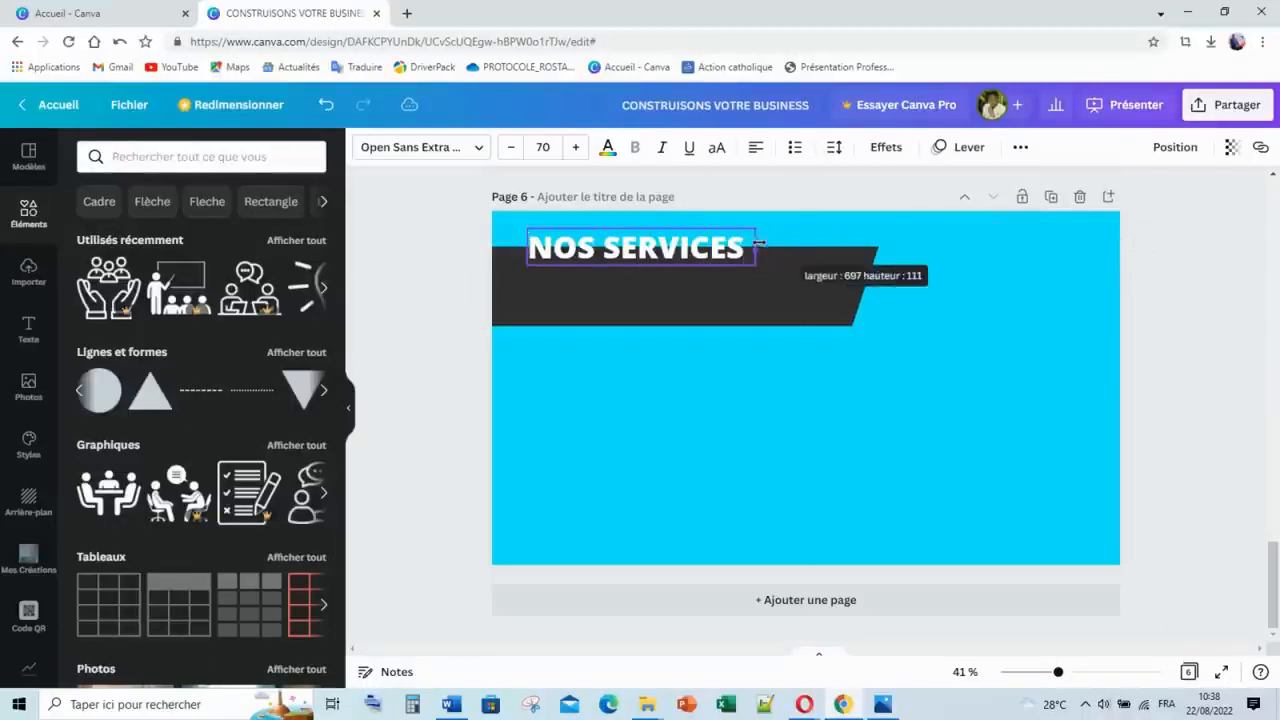
{"action": "left_click", "coordinate": [527, 305]}
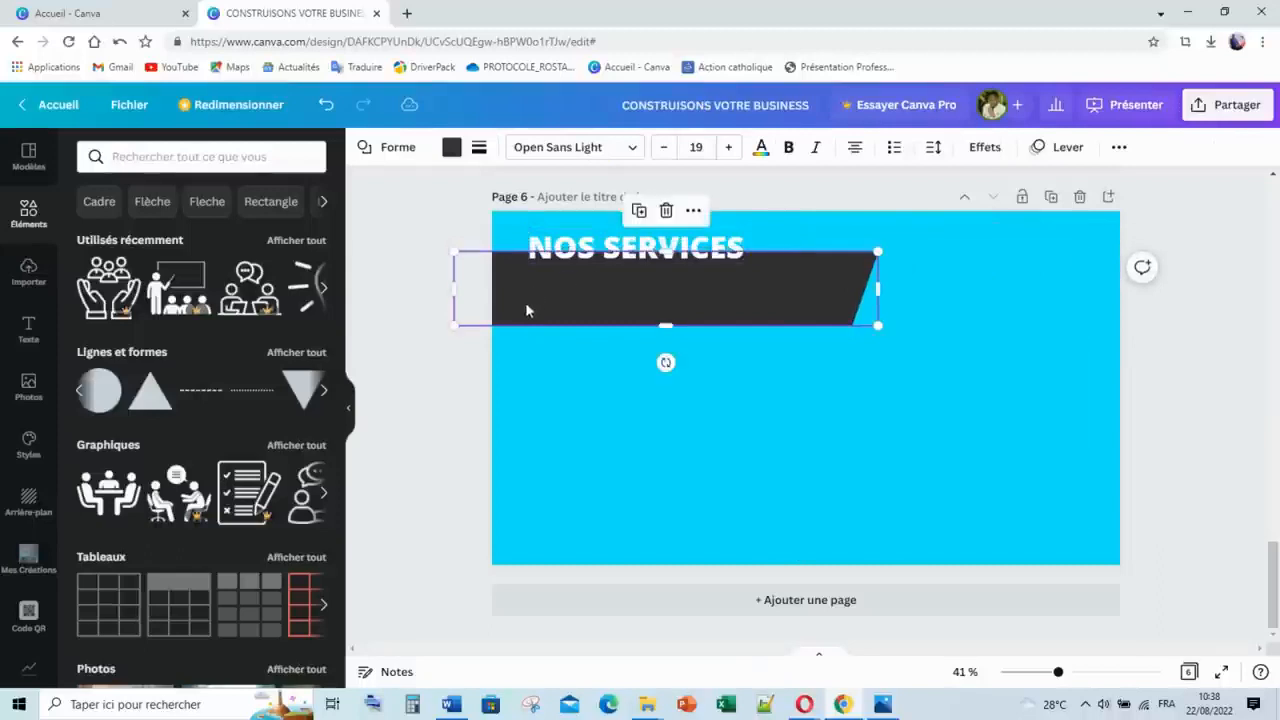
{"action": "left_click_drag", "start_coordinate": [606, 252], "coordinate": [610, 288]}
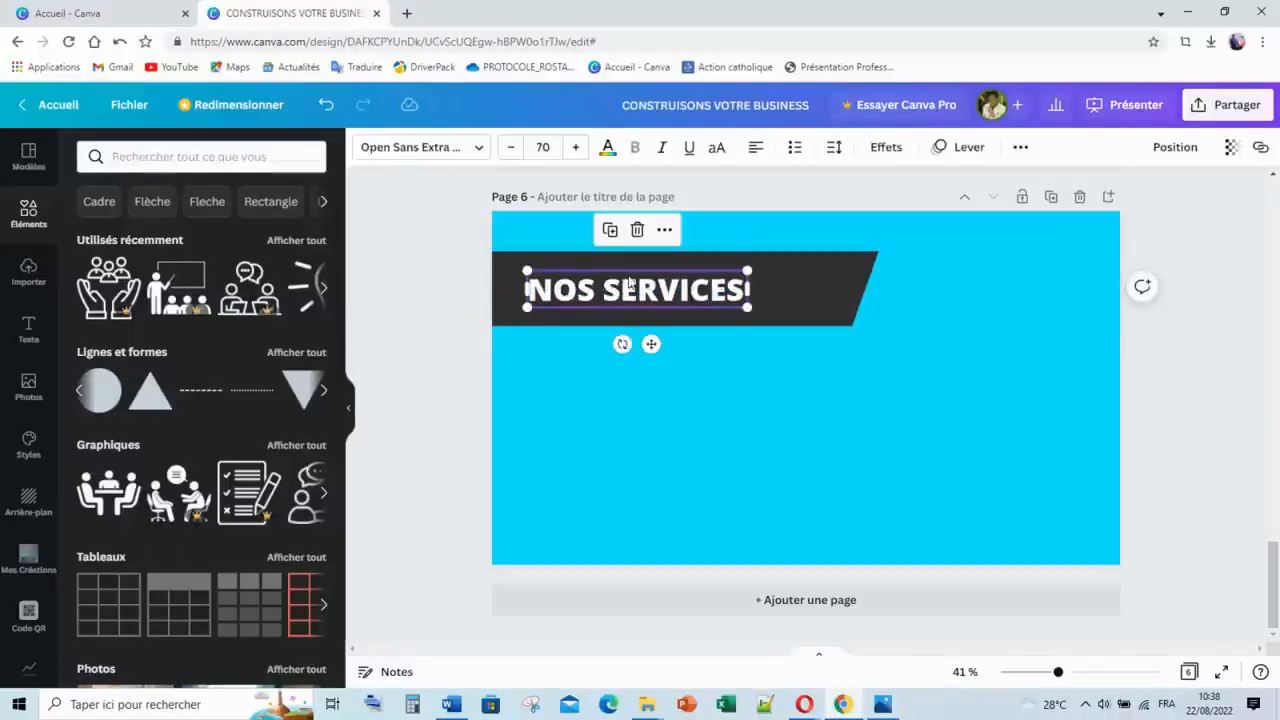
{"action": "left_click", "coordinate": [685, 415]}
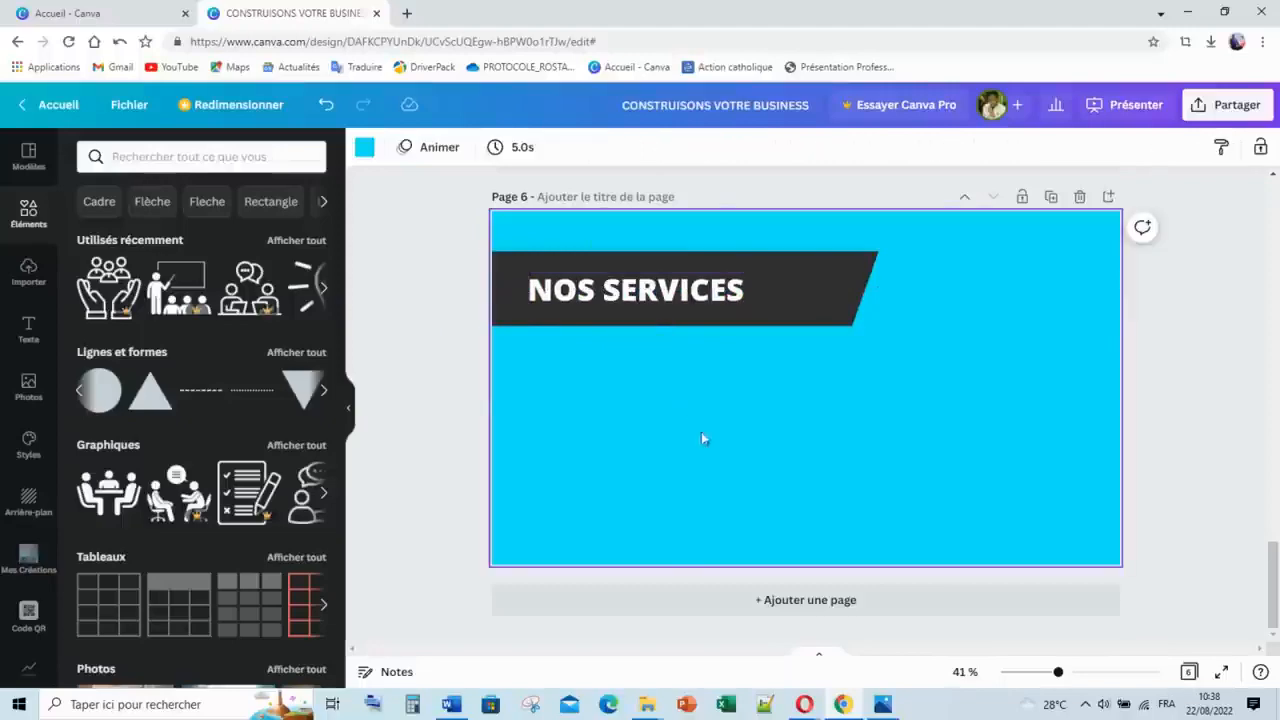
Check reference slide 6.png, add a square to page 6, widen it into a rectangle and place it below the NOS SERVICES title.
{"action": "left_click", "coordinate": [884, 705]}
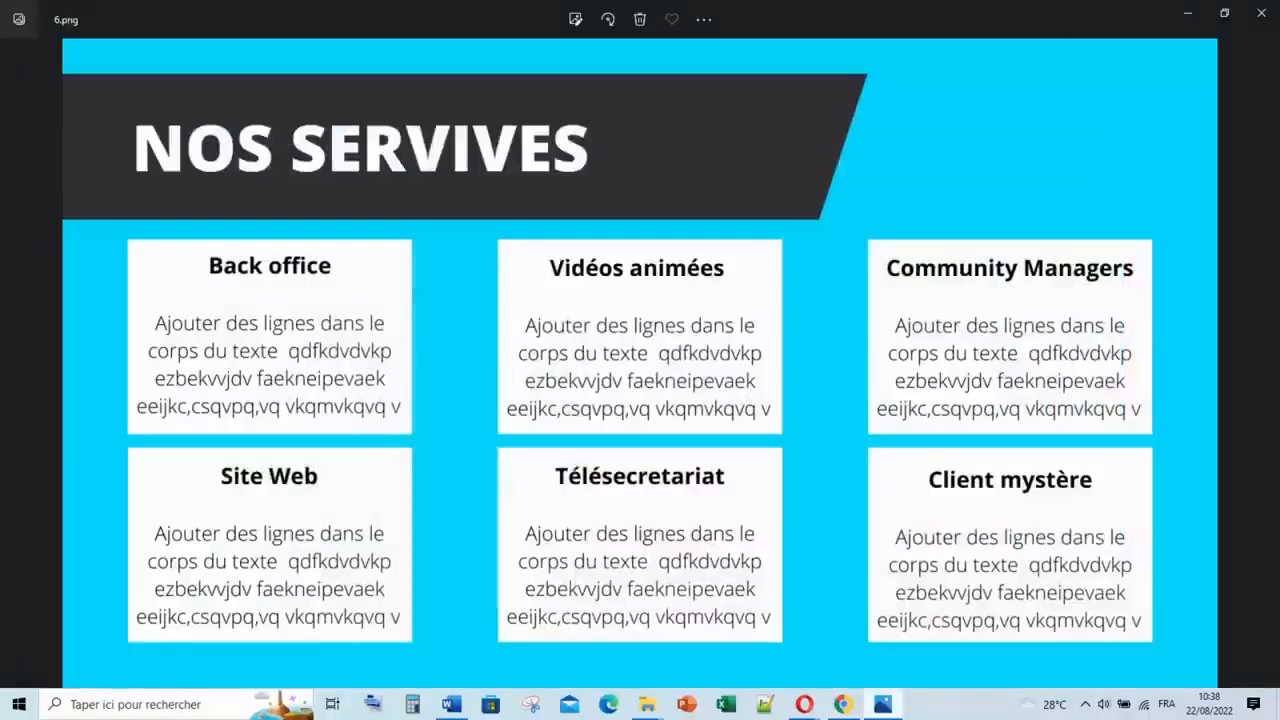
{"action": "key", "text": "alt+Tab"}
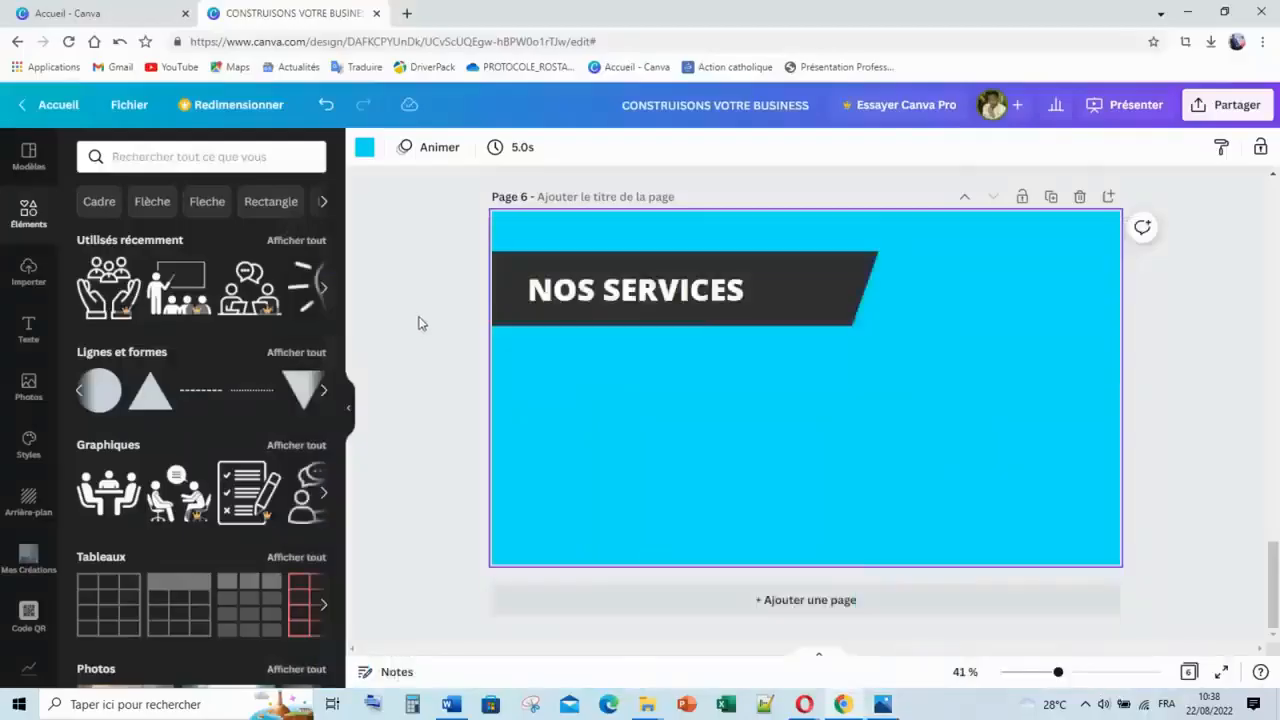
{"action": "left_click", "coordinate": [323, 390]}
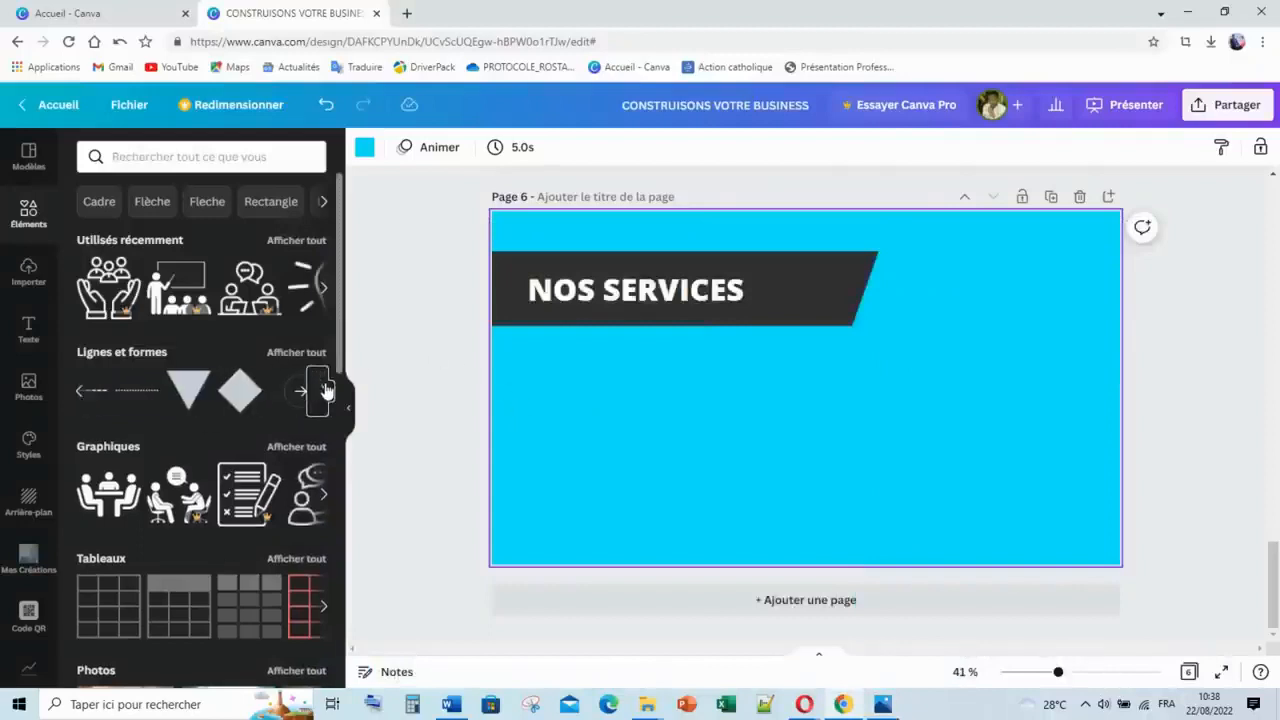
{"action": "left_click", "coordinate": [84, 393]}
{"action": "left_click", "coordinate": [84, 393]}
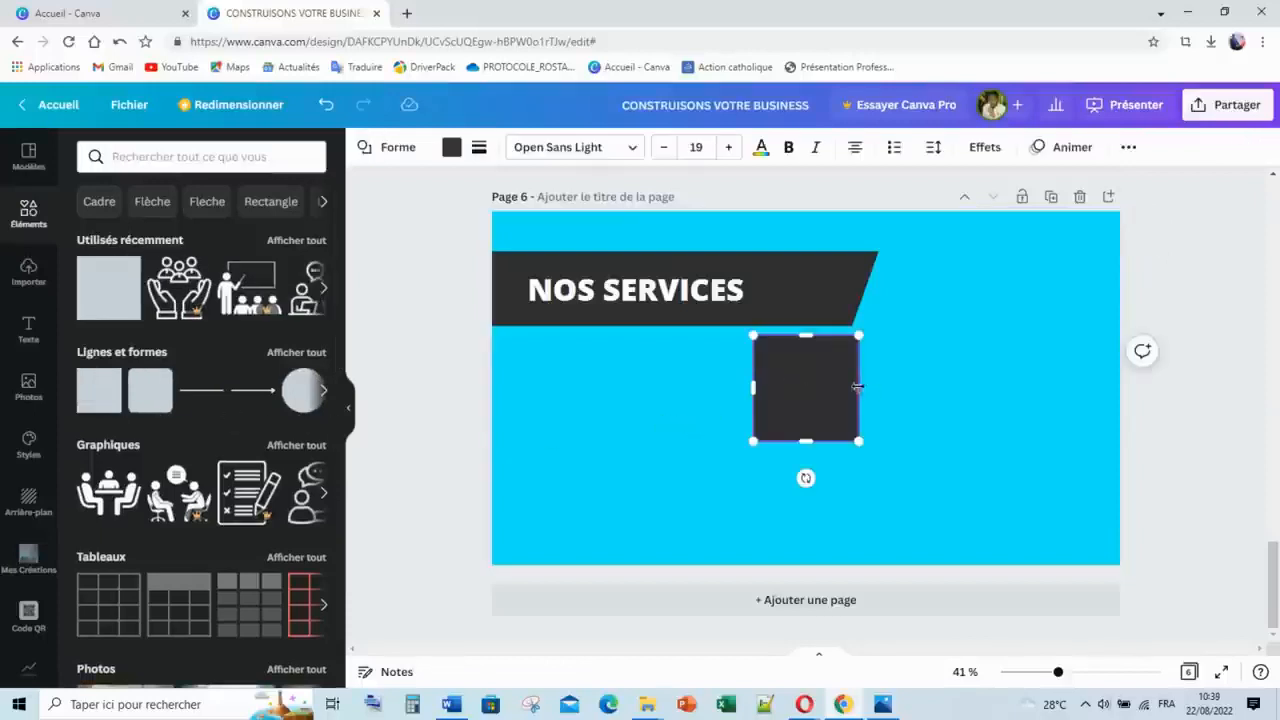
{"action": "left_click_drag", "start_coordinate": [857, 386], "coordinate": [890, 388]}
{"action": "left_click", "coordinate": [926, 371]}
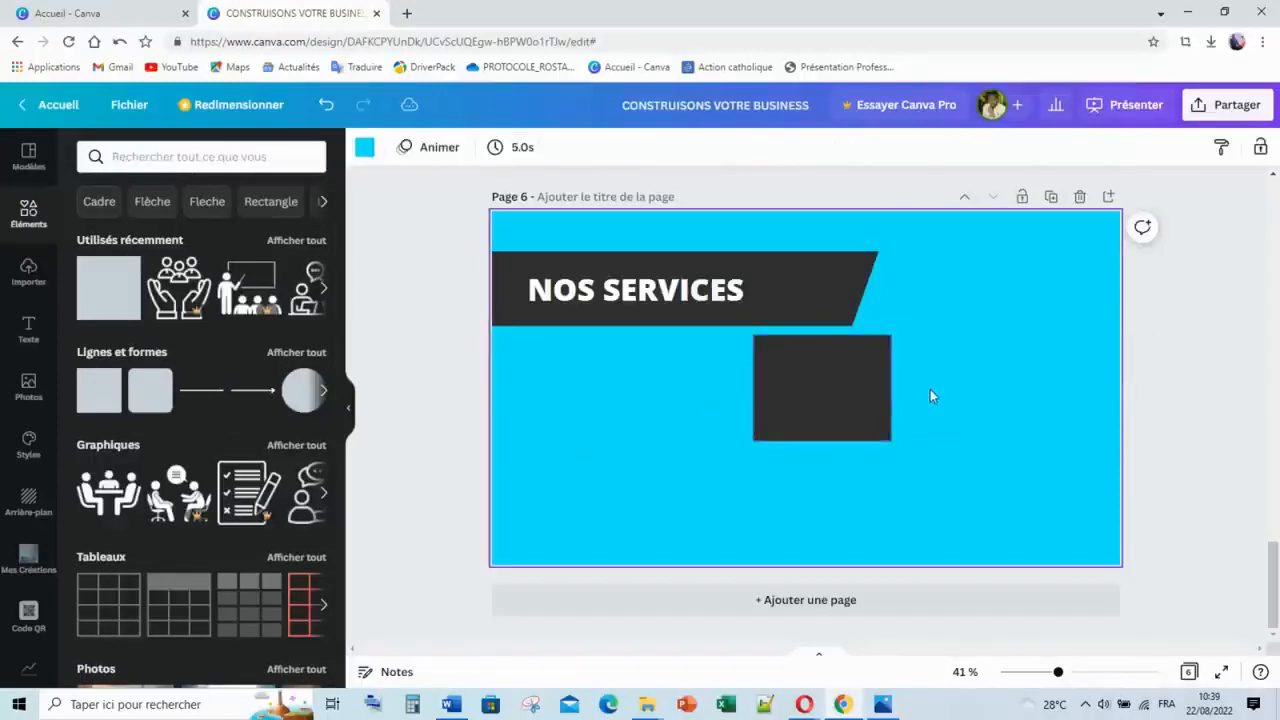
{"action": "left_click_drag", "start_coordinate": [684, 379], "coordinate": [619, 380]}
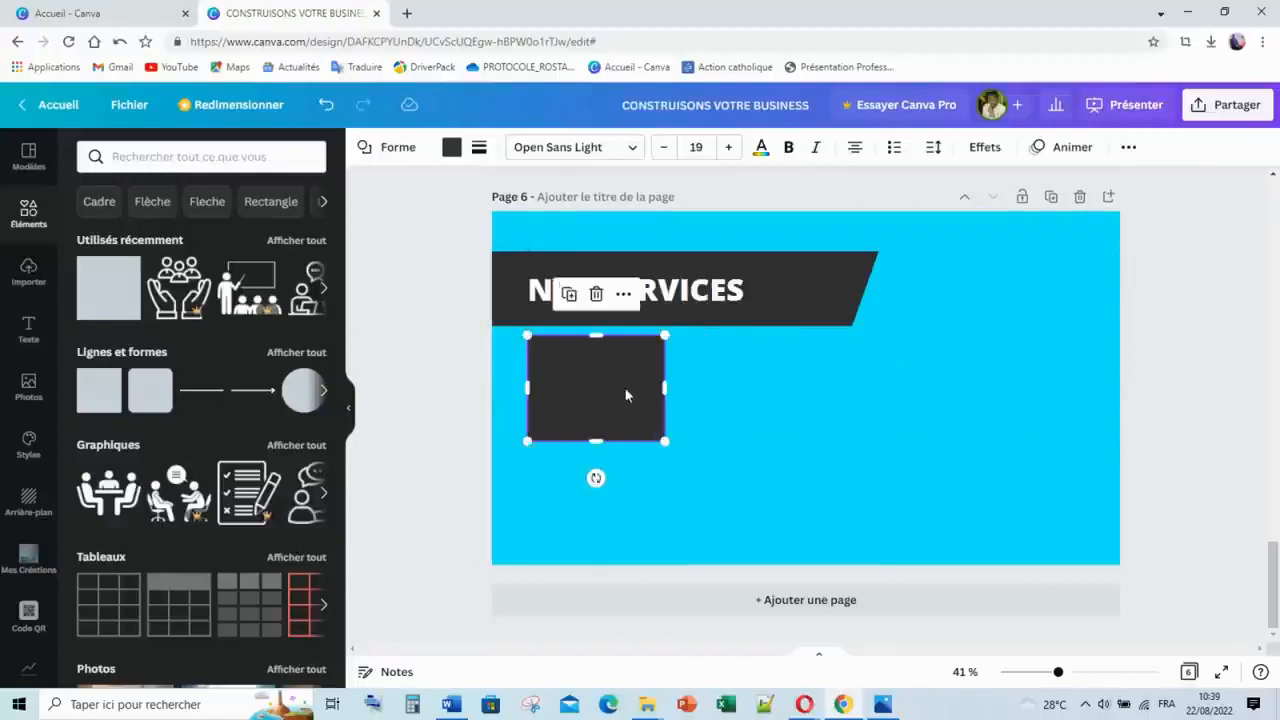
Reduce the height of the rectangle below the NOS SERVICES title and recolour it white.
{"action": "left_click_drag", "start_coordinate": [601, 438], "coordinate": [602, 420]}
{"action": "left_click", "coordinate": [679, 395]}
{"action": "left_click", "coordinate": [630, 393]}
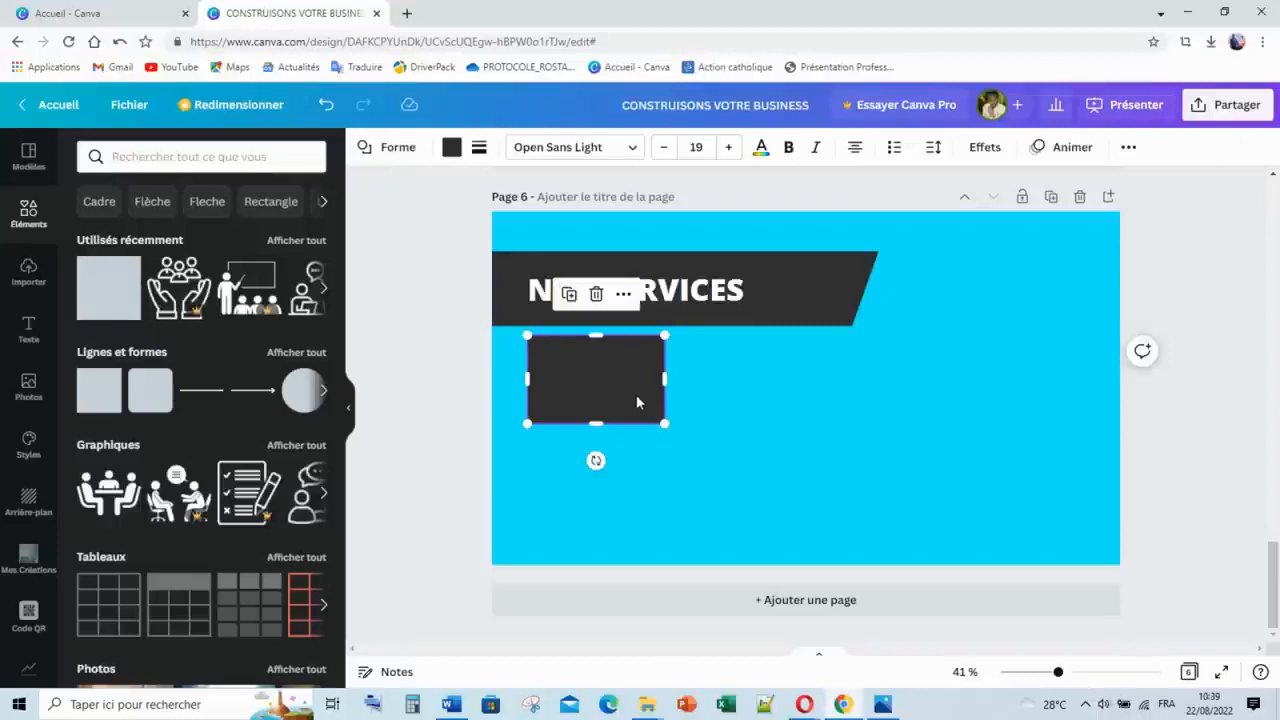
{"action": "left_click", "coordinate": [451, 147]}
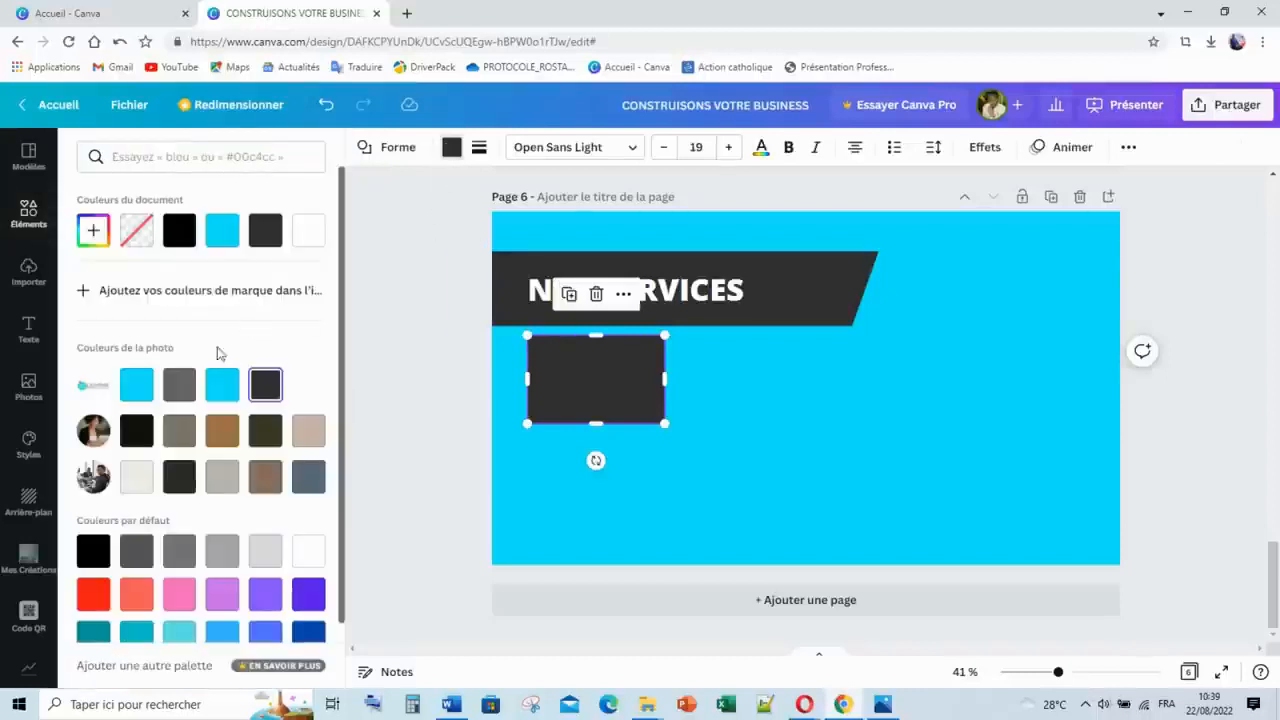
{"action": "left_click", "coordinate": [308, 231]}
{"action": "left_click", "coordinate": [588, 368]}
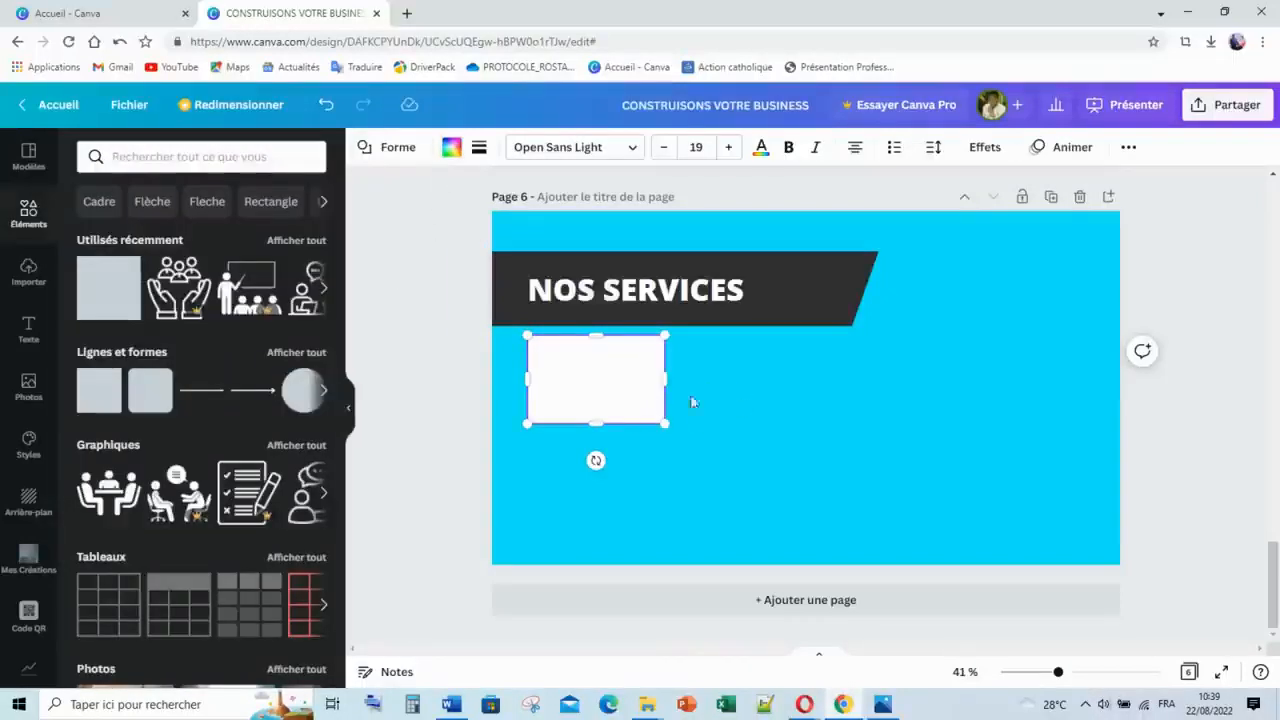
Duplicate the white rectangle twice and place the copies alongside it in an evenly spaced row of three.
{"action": "left_click", "coordinate": [693, 402]}
{"action": "left_click", "coordinate": [641, 390]}
{"action": "key", "text": "ctrl+d"}
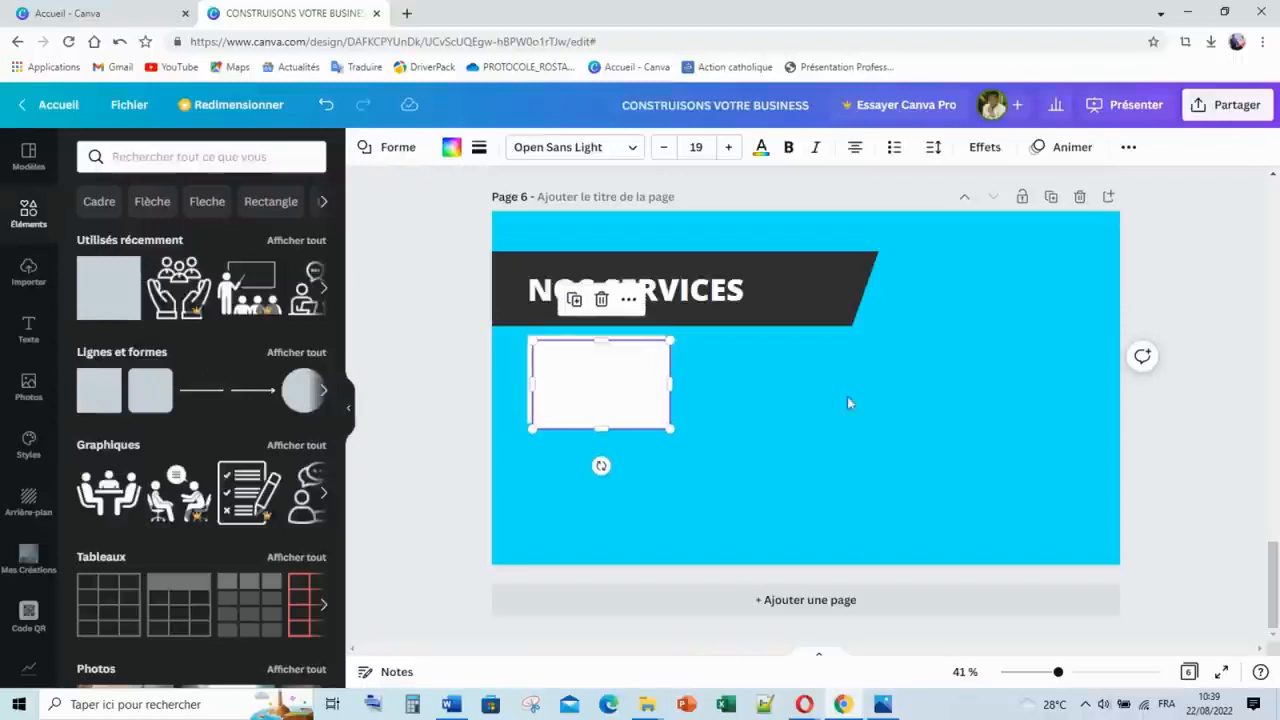
{"action": "left_click_drag", "start_coordinate": [606, 378], "coordinate": [1014, 376]}
{"action": "key", "text": "ctrl+d"}
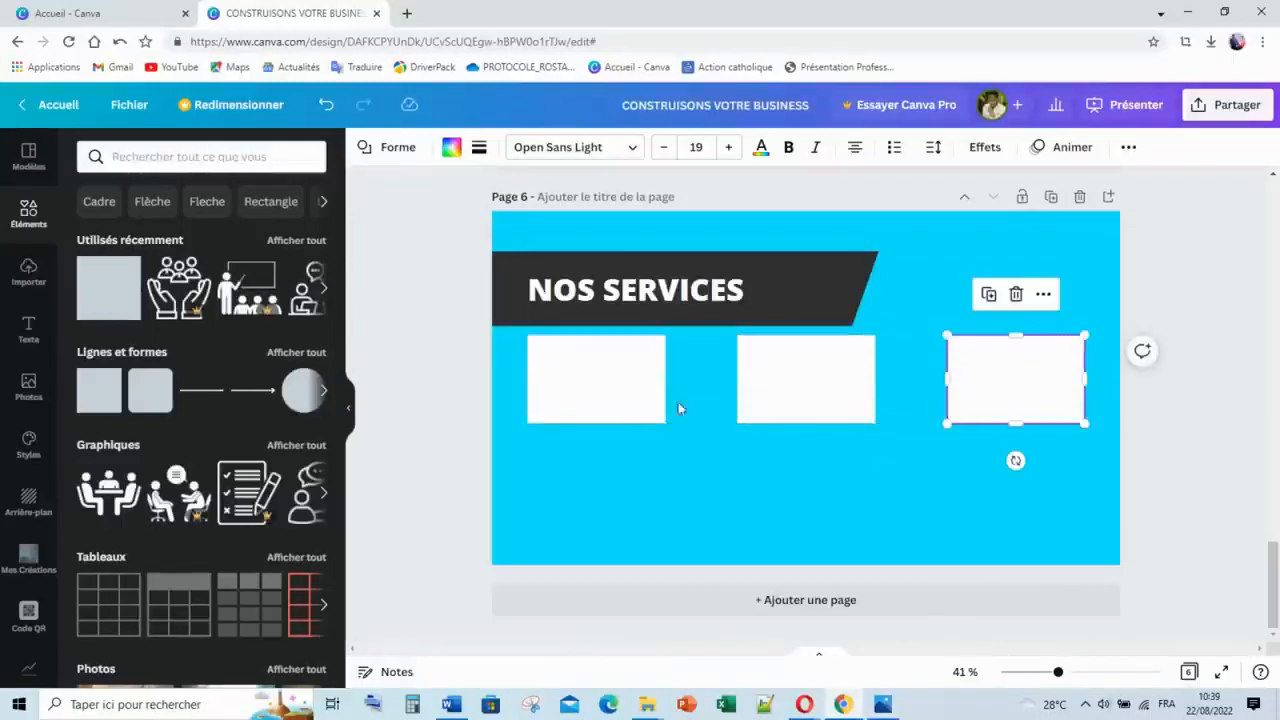
Duplicate the row of three white rectangles and align the copies directly beneath it as a second row.
{"action": "left_click", "coordinate": [606, 380]}
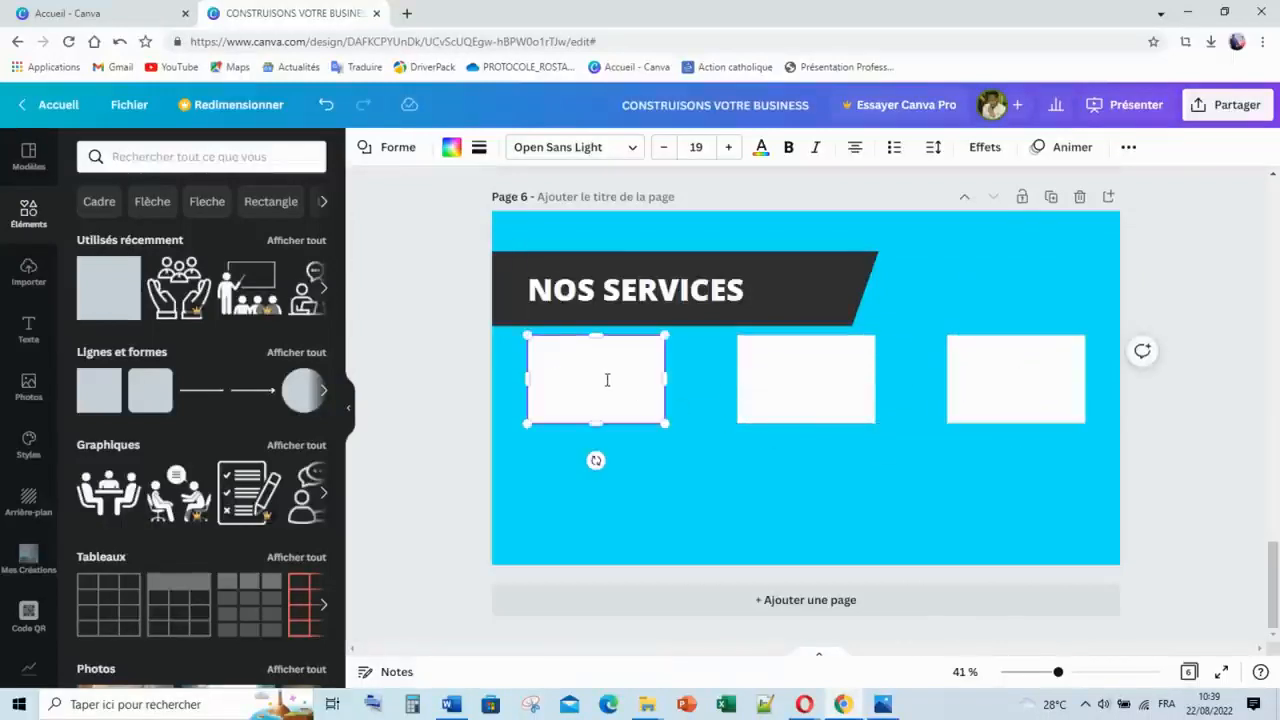
{"action": "left_click", "coordinate": [820, 395], "text": "shift"}
{"action": "left_click", "coordinate": [979, 390], "text": "shift"}
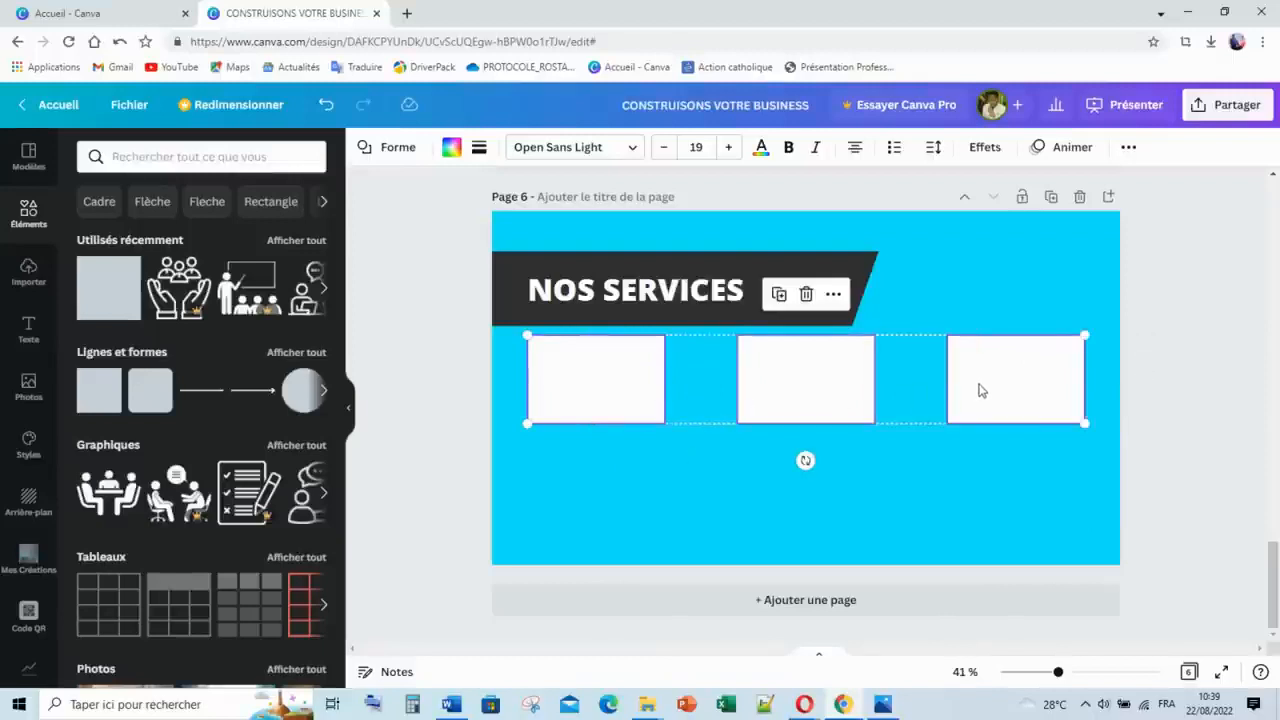
{"action": "key", "text": "ctrl+d"}
{"action": "left_click_drag", "start_coordinate": [830, 420], "coordinate": [841, 470]}
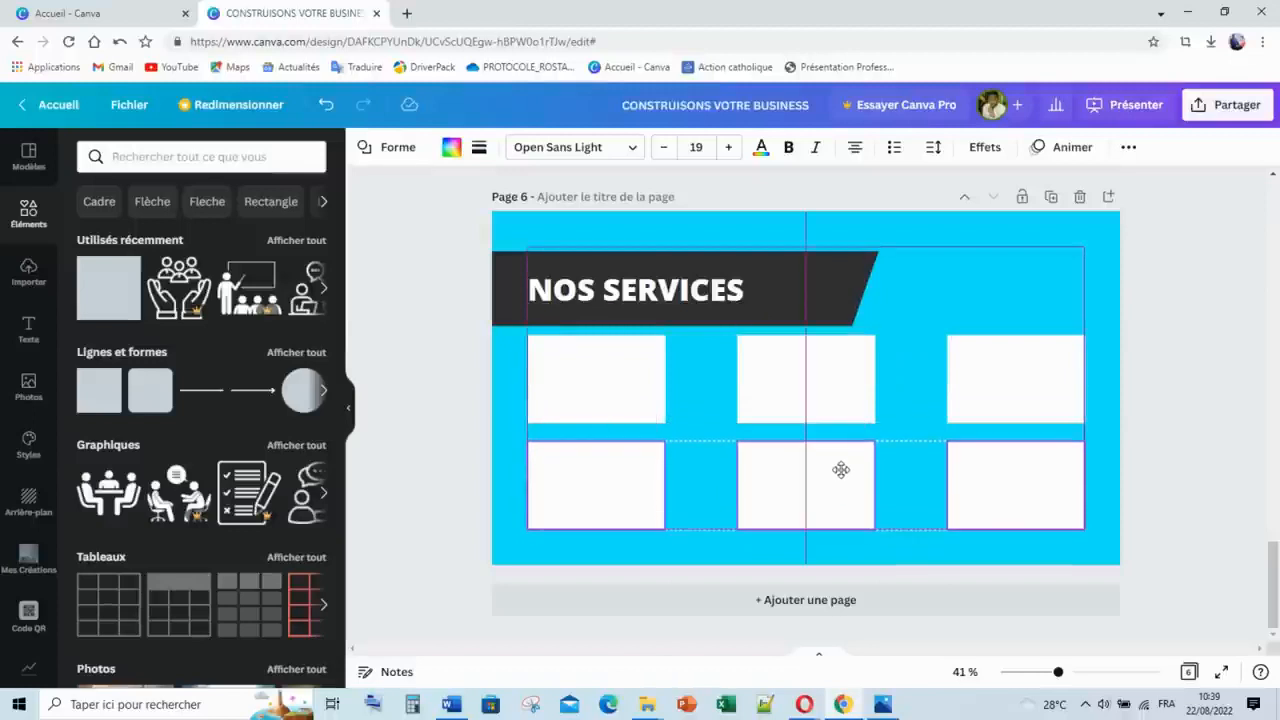
{"action": "left_click", "coordinate": [466, 396]}
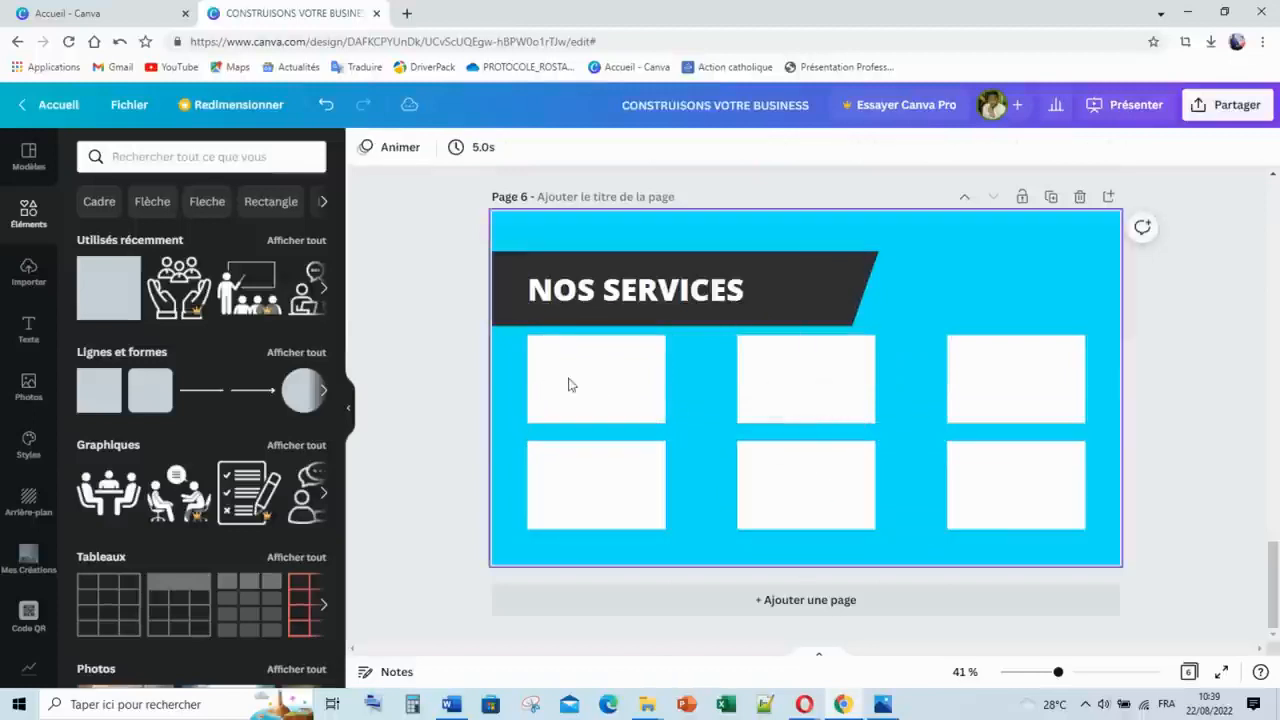
{"action": "left_click", "coordinate": [611, 390]}
{"action": "left_click", "coordinate": [630, 465], "text": "shift"}
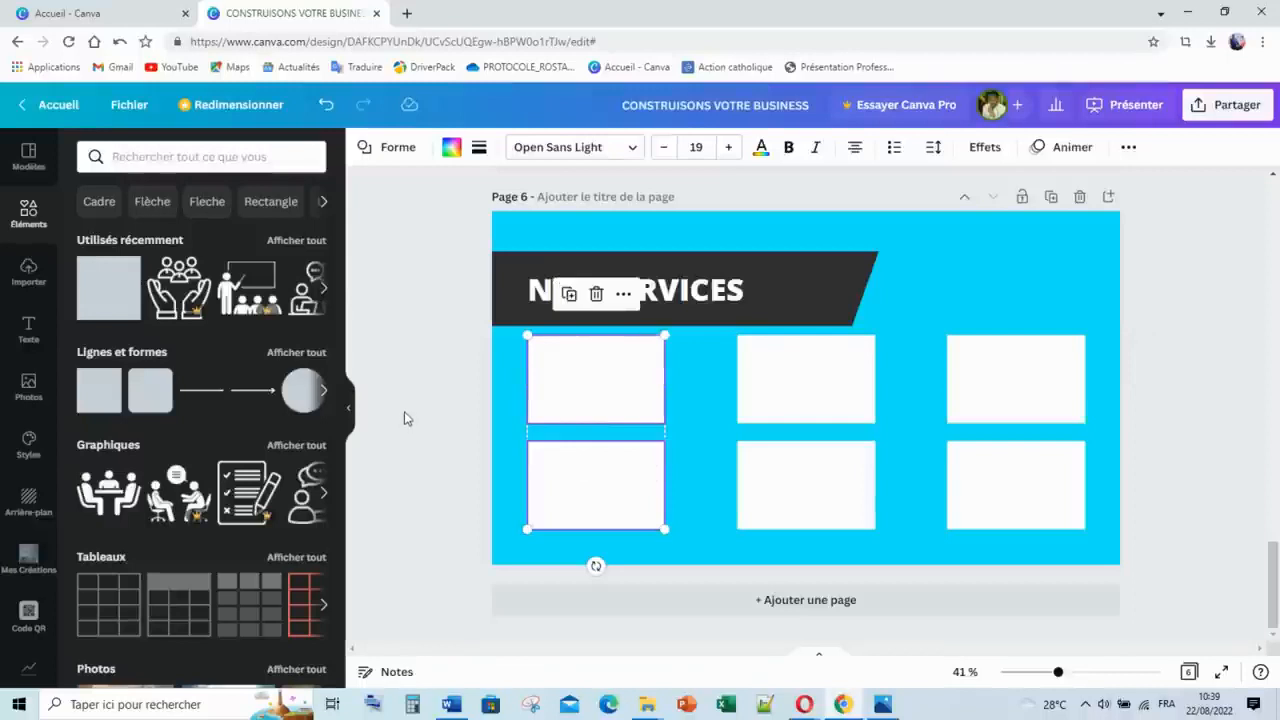
{"action": "left_click", "coordinate": [480, 373]}
{"action": "left_click_drag", "start_coordinate": [437, 366], "coordinate": [1040, 512]}
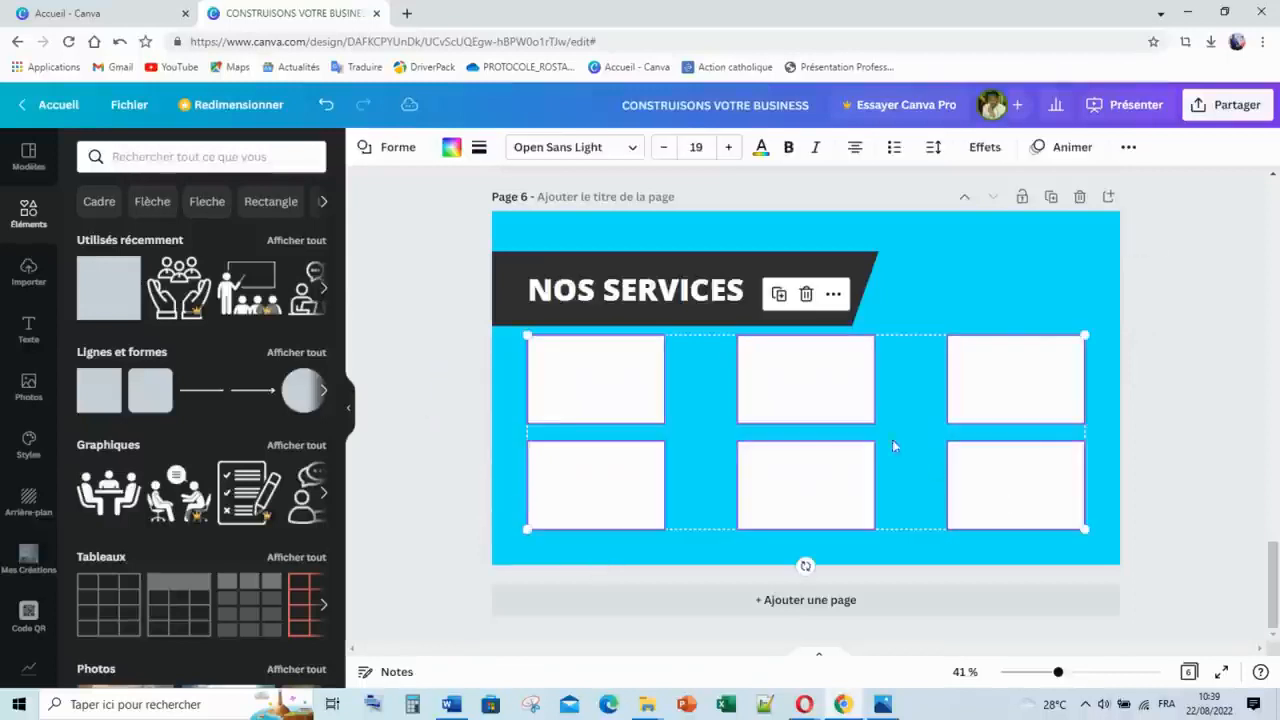
{"action": "left_click_drag", "start_coordinate": [838, 399], "coordinate": [836, 397]}
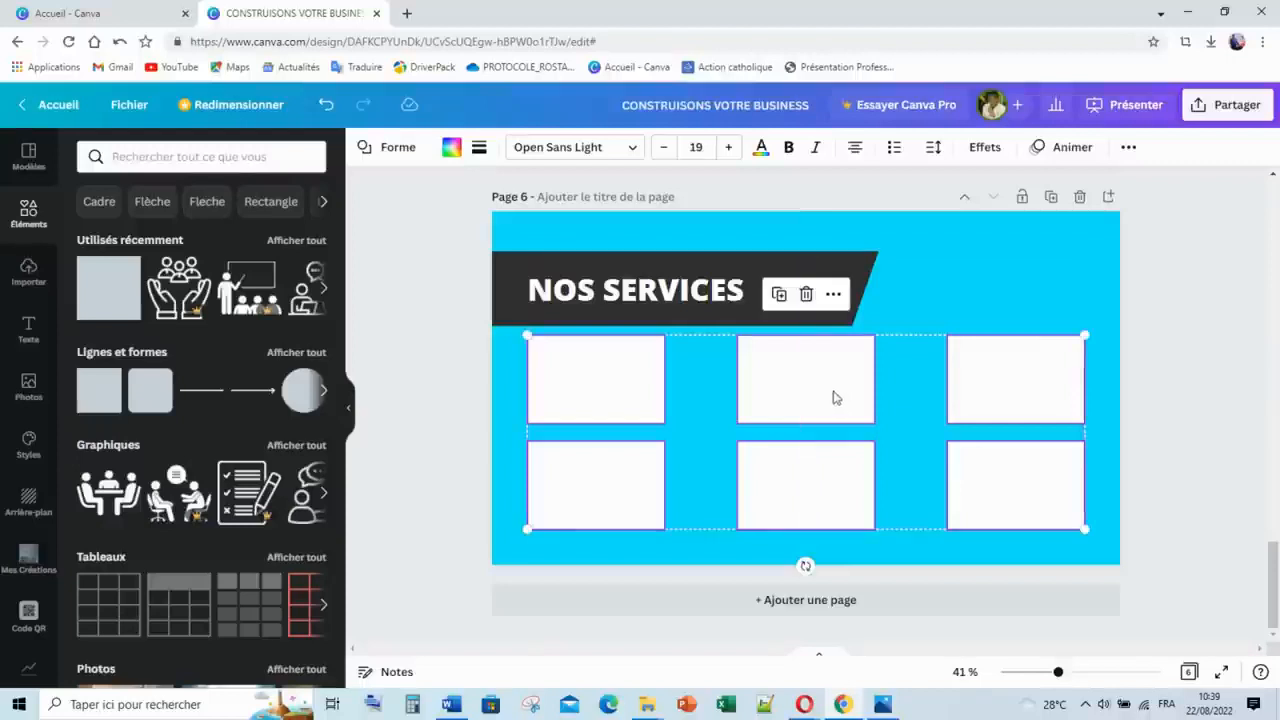
Move the dark banner and the NOS SERVICES title together slightly up, away from the white boxes.
{"action": "left_click", "coordinate": [474, 378]}
{"action": "left_click_drag", "start_coordinate": [428, 272], "coordinate": [641, 279]}
{"action": "left_click", "coordinate": [433, 399]}
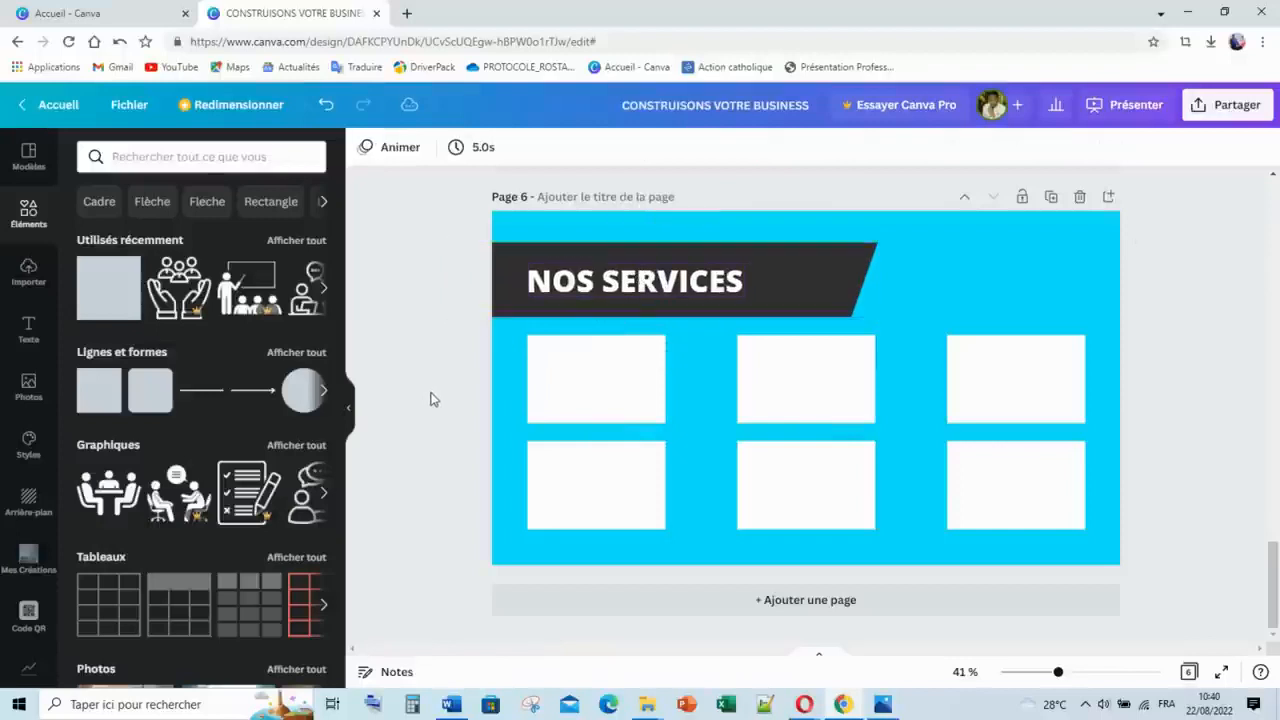
Check the reference slide image and copy the Formations label from page 5 onto page 6.
{"action": "left_click", "coordinate": [884, 706]}
{"action": "left_click", "coordinate": [884, 706]}
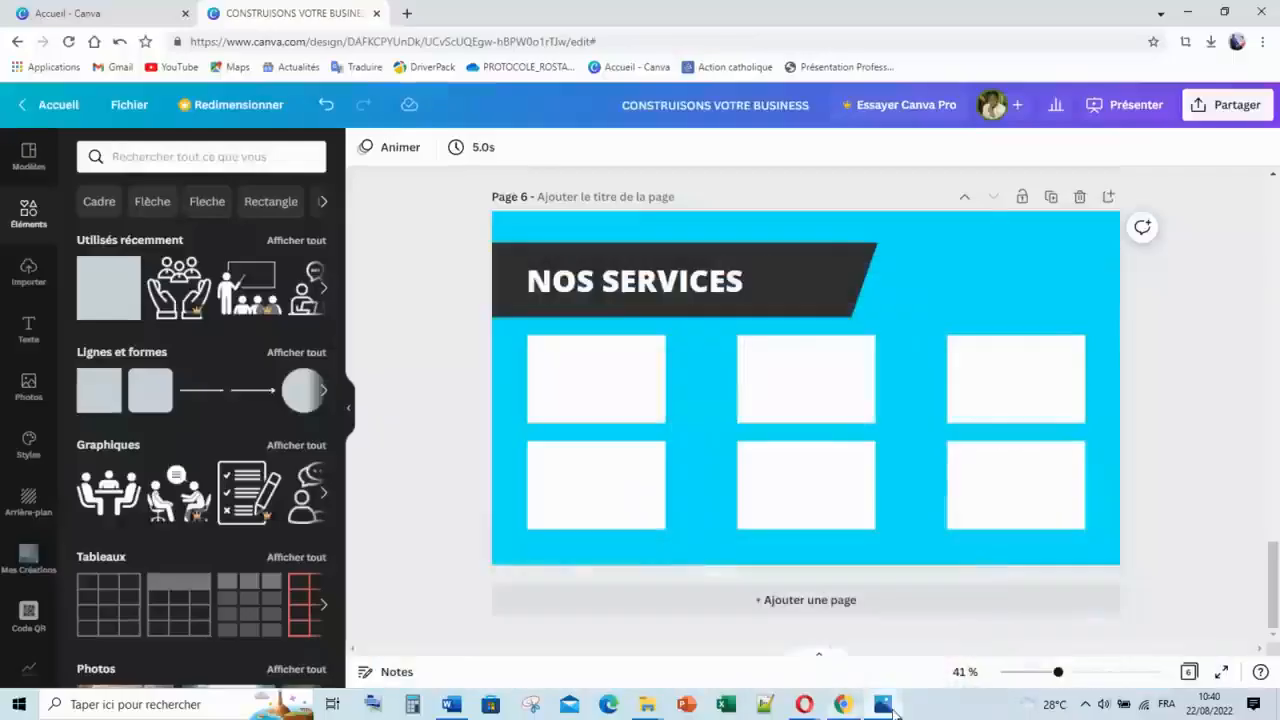
{"action": "scroll", "coordinate": [605, 262], "scroll_direction": "up", "scroll_amount": 5}
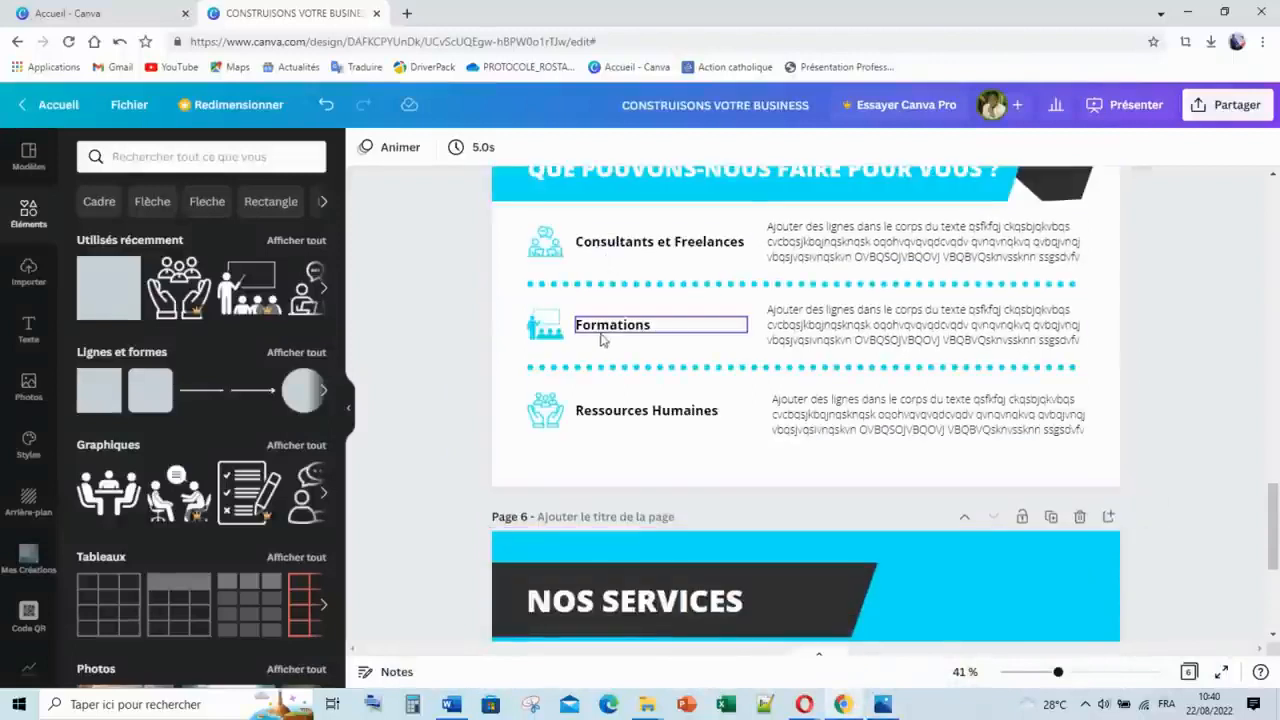
{"action": "left_click", "coordinate": [612, 328]}
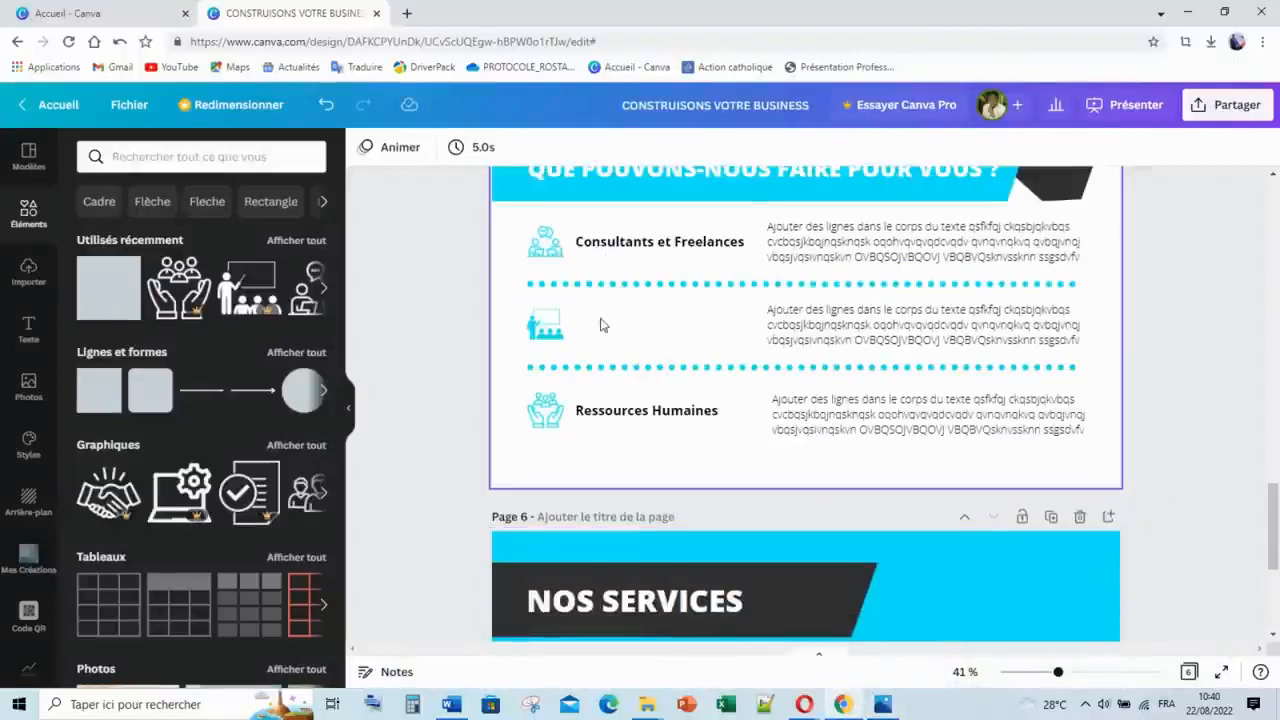
{"action": "left_click", "coordinate": [326, 104]}
{"action": "left_click", "coordinate": [613, 321]}
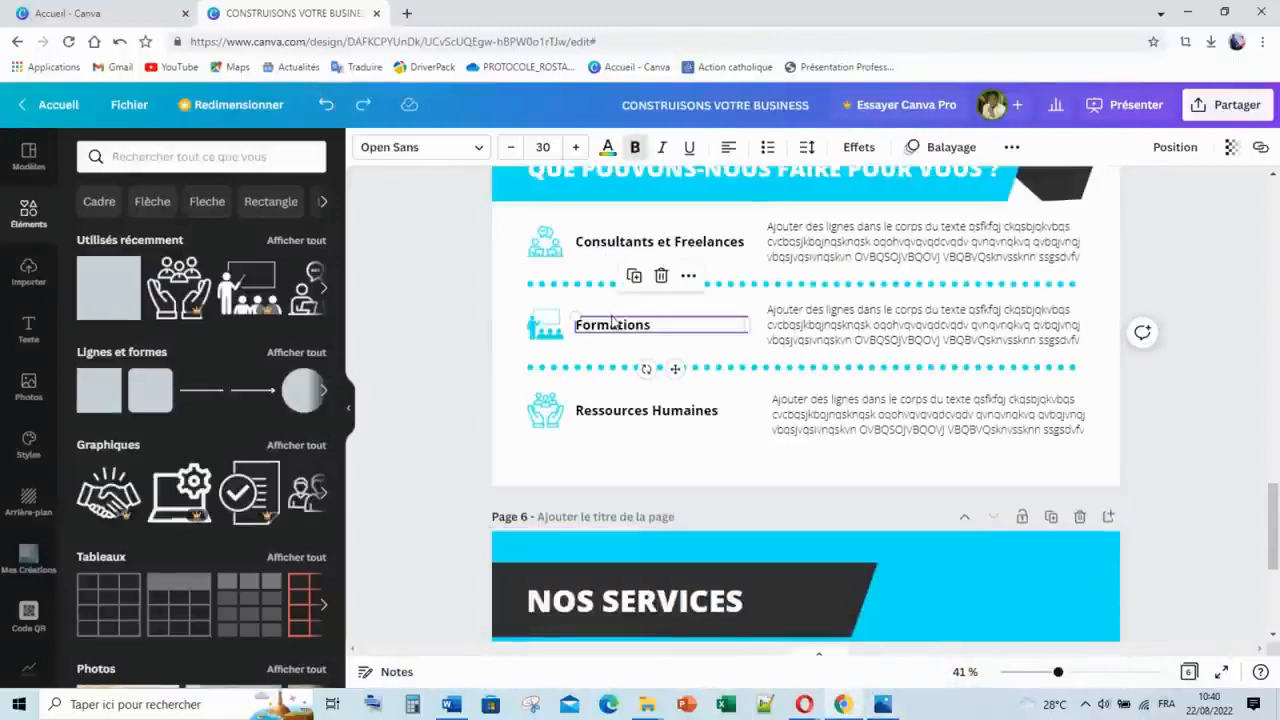
{"action": "scroll", "coordinate": [613, 322], "scroll_direction": "down", "scroll_amount": 4}
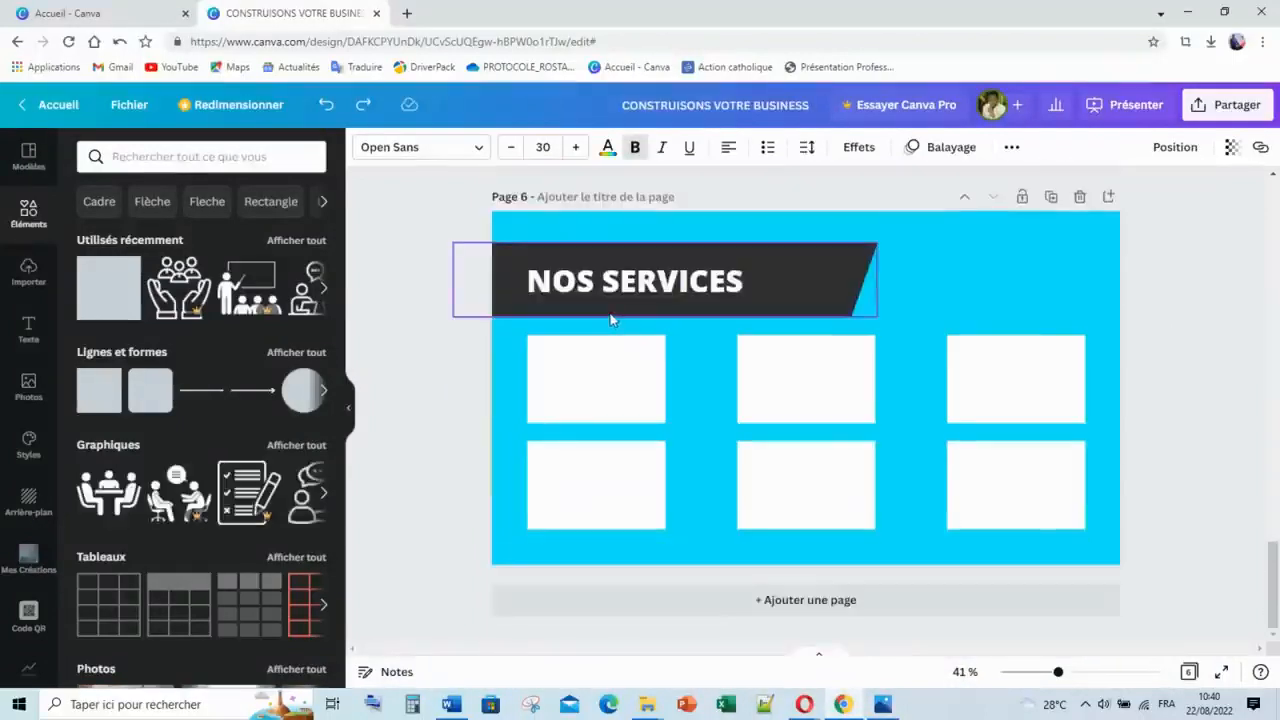
{"action": "type", "text": "Formations"}
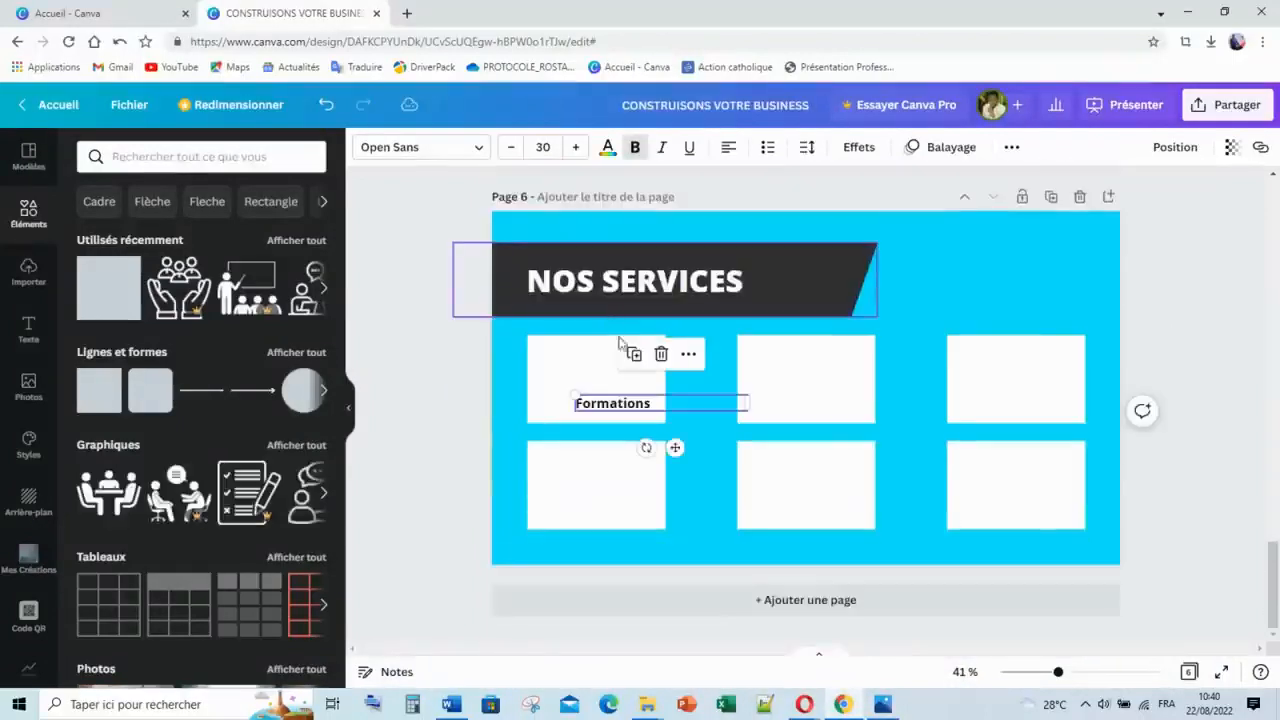
Replace the copied label's text with Back Office, narrow its text box and centre it near the top of the first white box.
{"action": "double_click", "coordinate": [632, 404]}
{"action": "type", "text": "Back Office"}
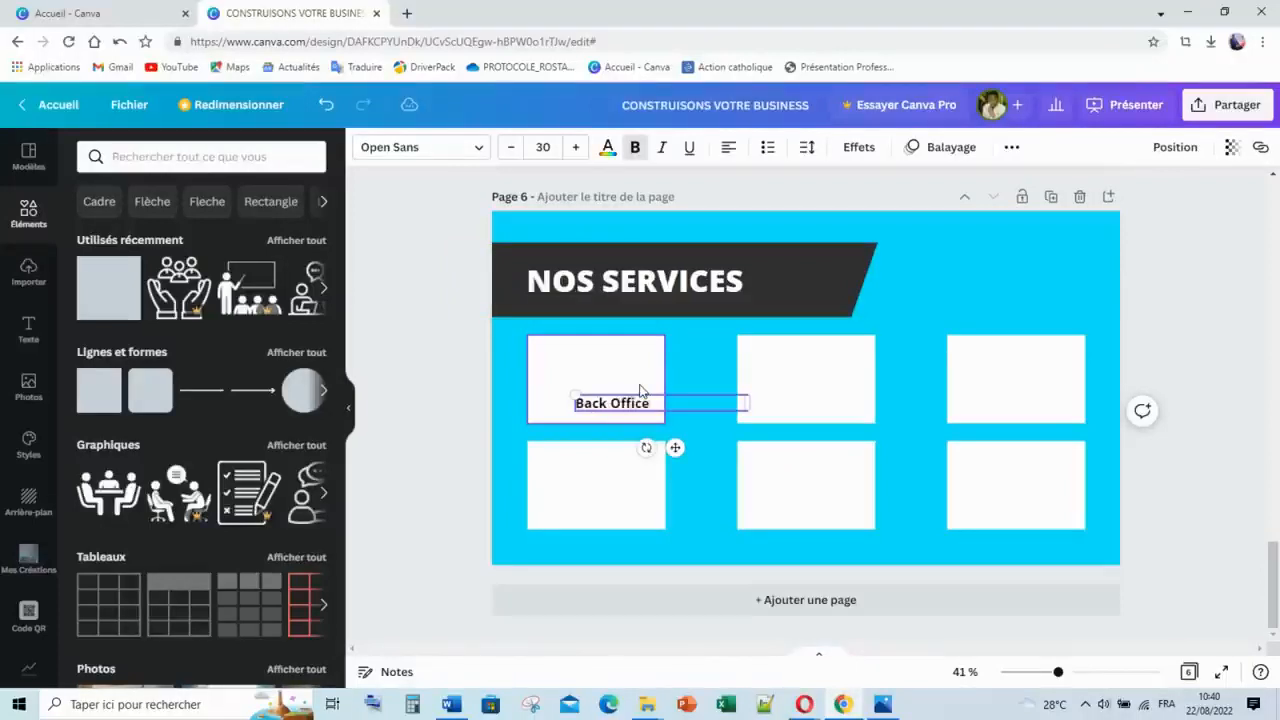
{"action": "left_click_drag", "start_coordinate": [748, 403], "coordinate": [658, 399]}
{"action": "left_click", "coordinate": [471, 371]}
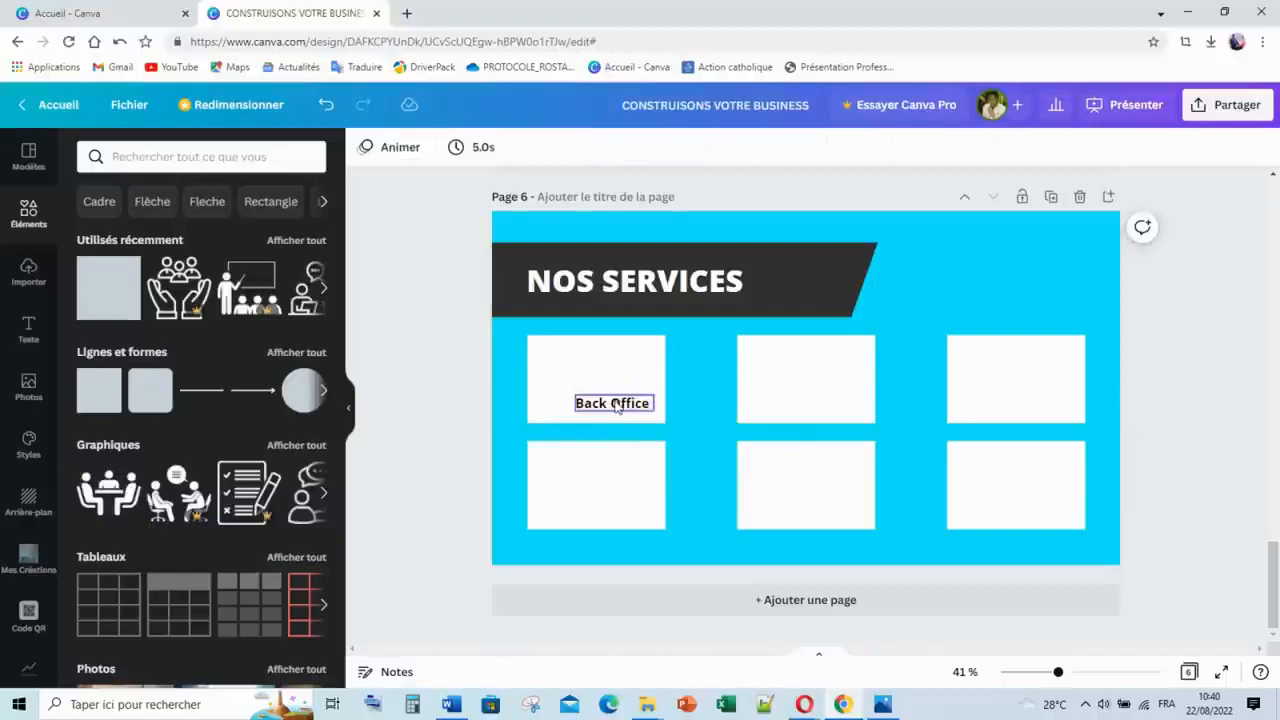
{"action": "left_click_drag", "start_coordinate": [599, 354], "coordinate": [594, 352]}
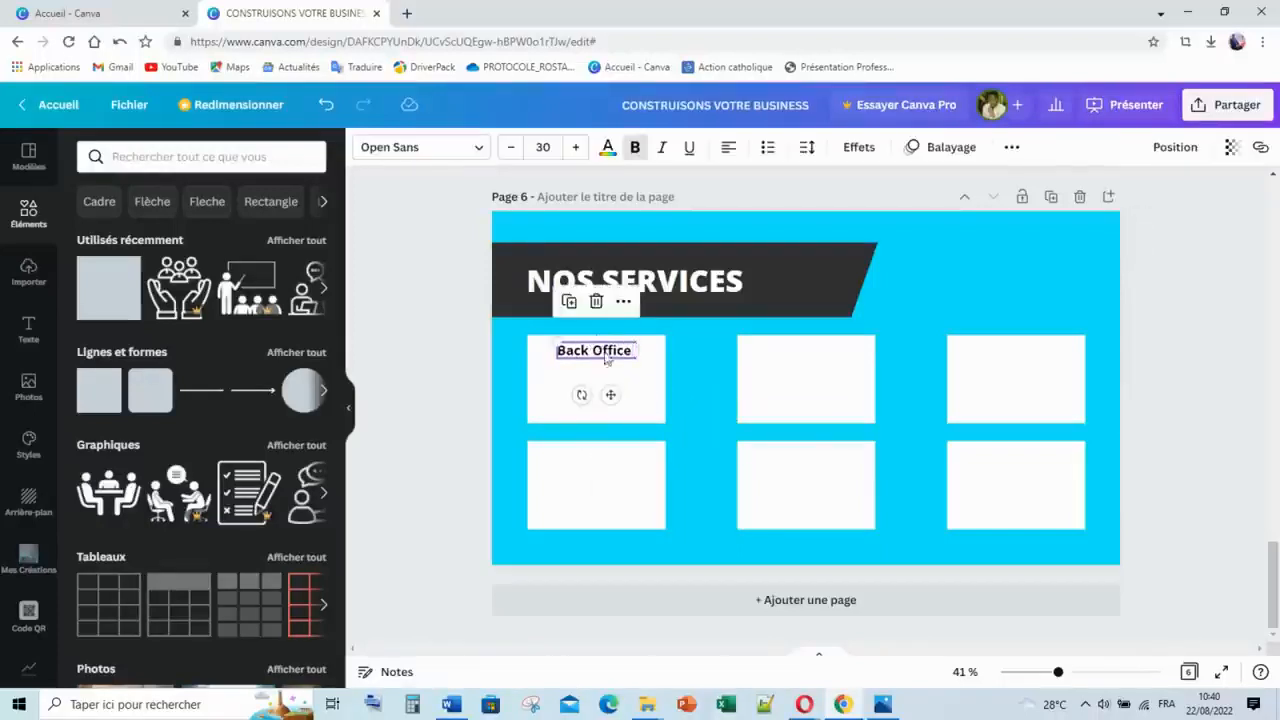
{"action": "left_click", "coordinate": [469, 367]}
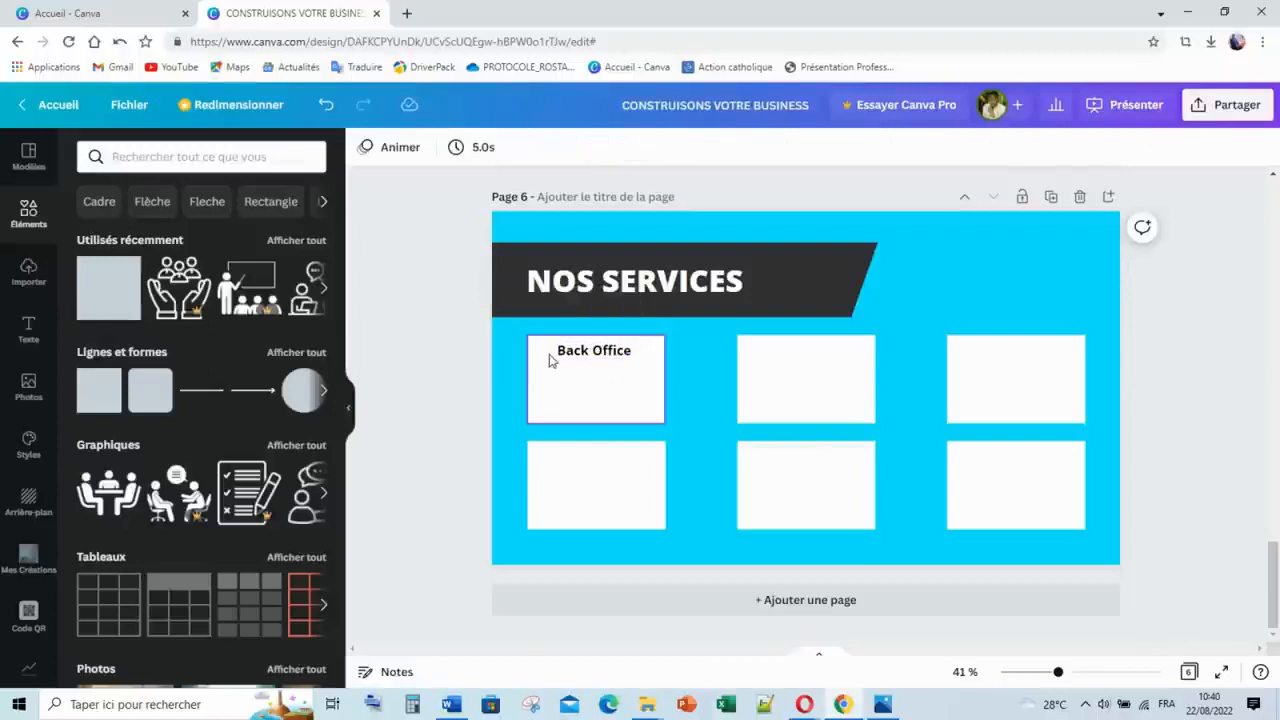
{"action": "left_click_drag", "start_coordinate": [577, 357], "coordinate": [576, 356]}
Add a body text block under Back Office in the first box, widen it slightly and set its font size to 29.
{"action": "left_click", "coordinate": [29, 330]}
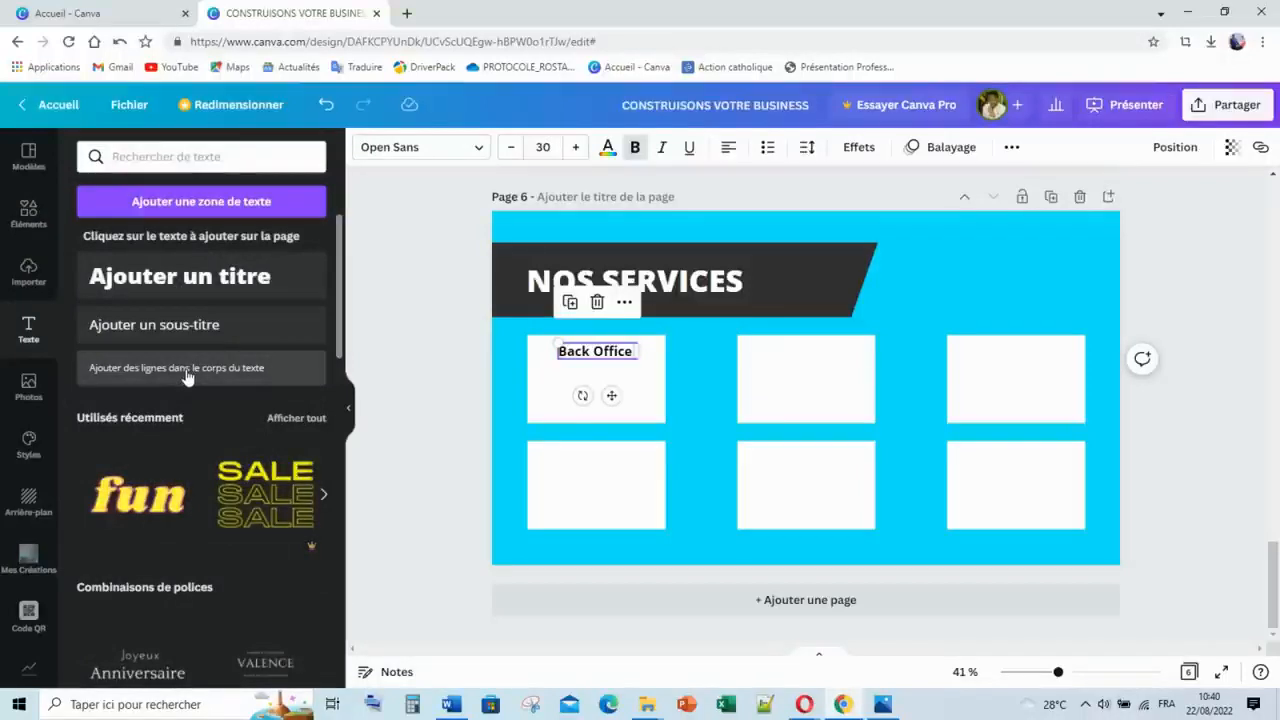
{"action": "left_click_drag", "start_coordinate": [186, 376], "coordinate": [657, 400]}
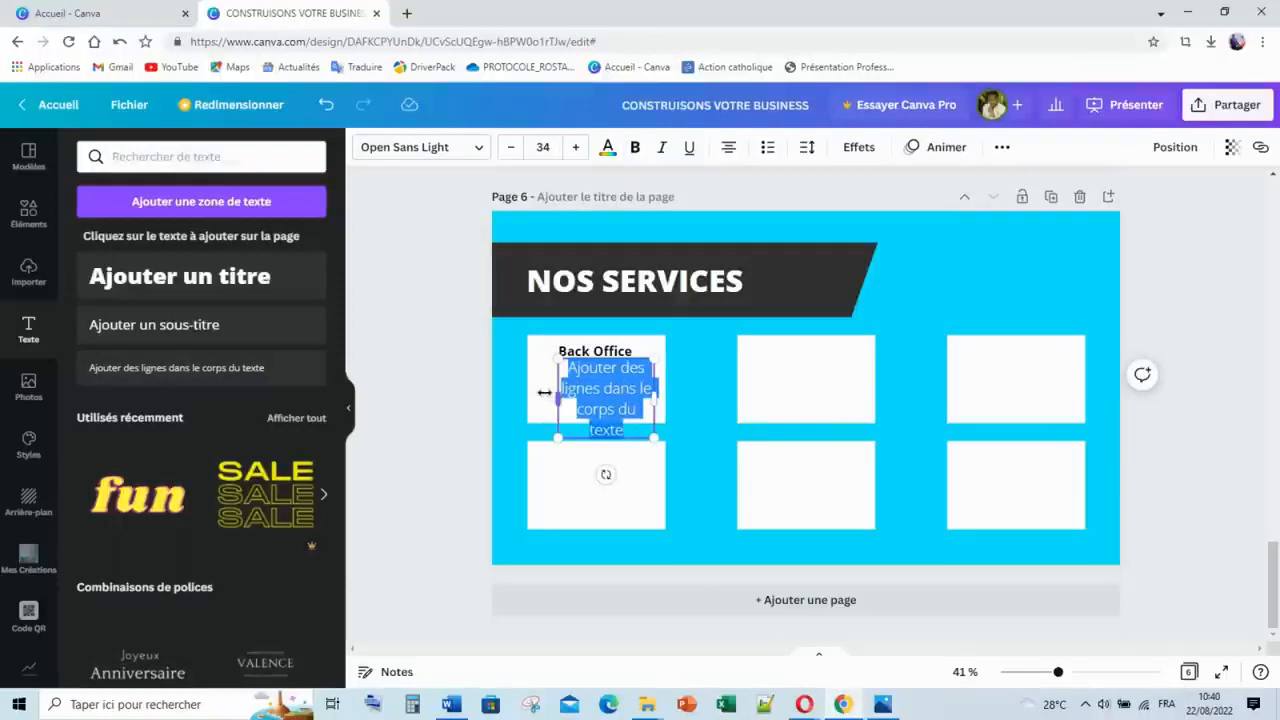
{"action": "left_click_drag", "start_coordinate": [544, 392], "coordinate": [531, 393]}
{"action": "left_click", "coordinate": [508, 148]}
{"action": "left_click", "coordinate": [508, 148]}
{"action": "left_click", "coordinate": [505, 150]}
{"action": "left_click", "coordinate": [505, 150]}
{"action": "left_click", "coordinate": [505, 150]}
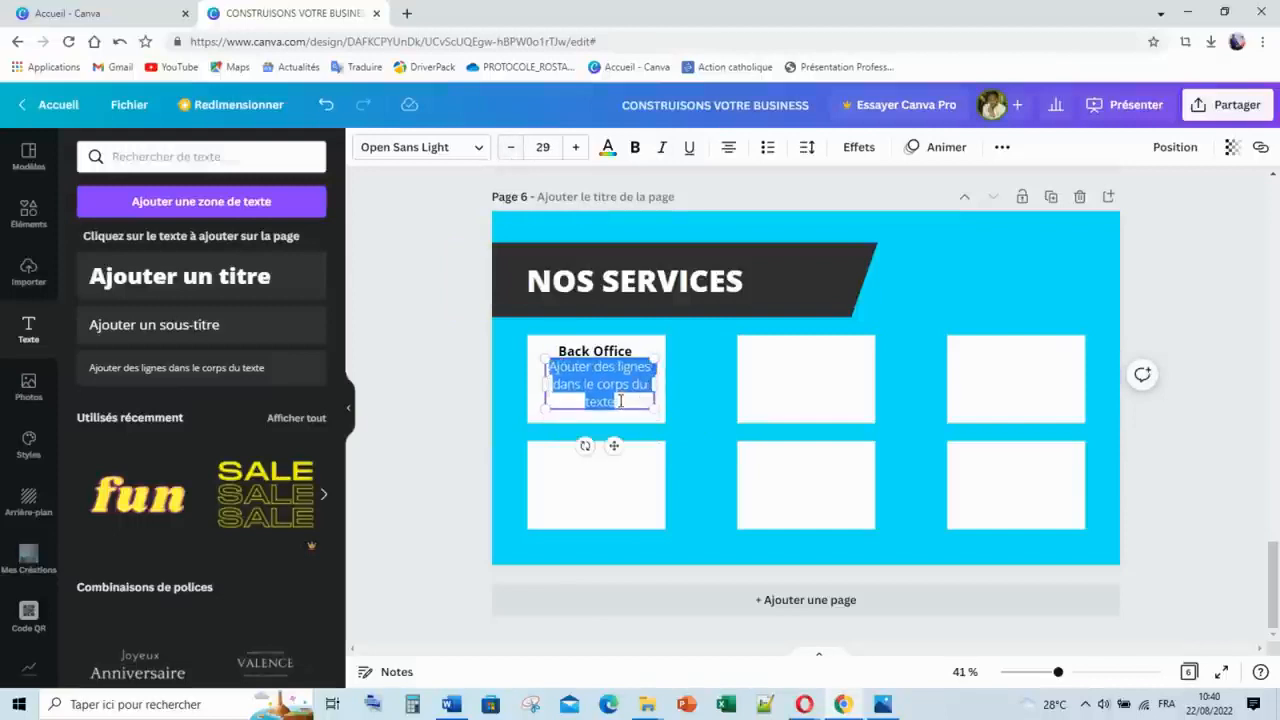
Append the filler text cjqsqjqvqvkq to the body text and move the block slightly down, centred under Back Office.
{"action": "key", "text": "Right"}
{"action": "type", "text": "cjqs"}
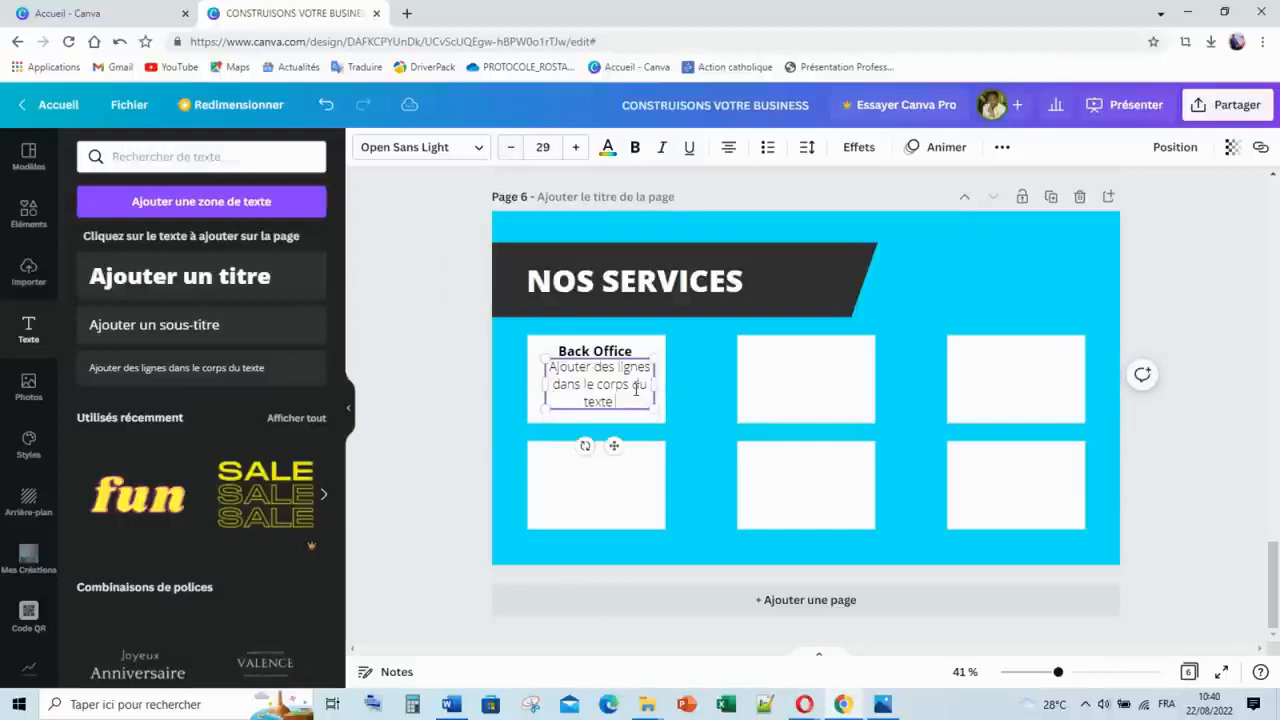
{"action": "type", "text": "jqvqvkqp"}
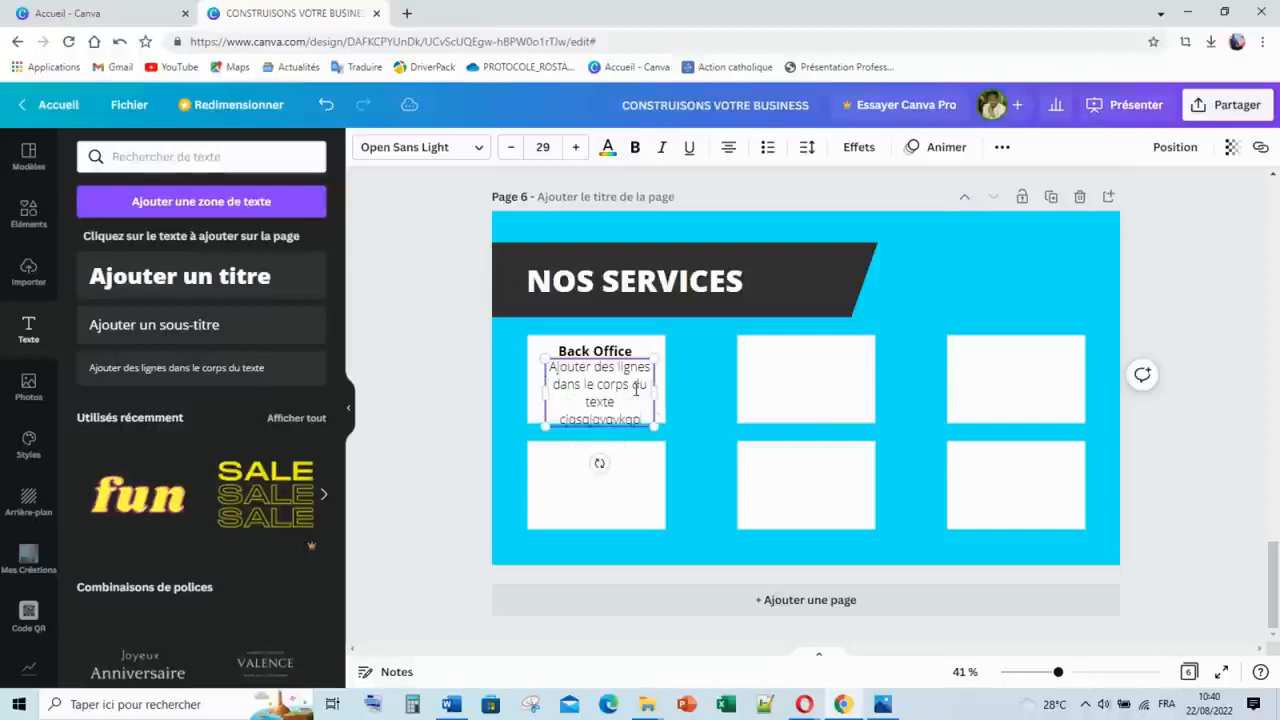
{"action": "key", "text": "BackSpace"}
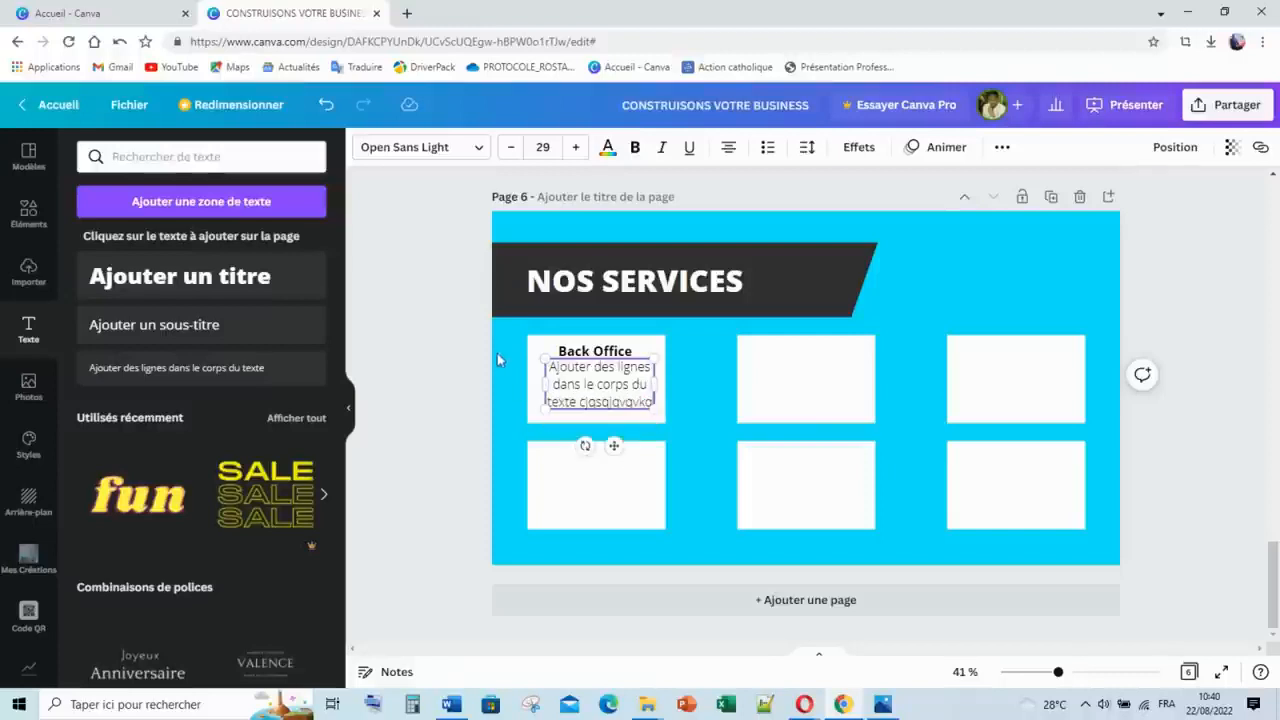
{"action": "left_click", "coordinate": [437, 380]}
{"action": "left_click_drag", "start_coordinate": [594, 377], "coordinate": [590, 386]}
{"action": "left_click", "coordinate": [700, 414]}
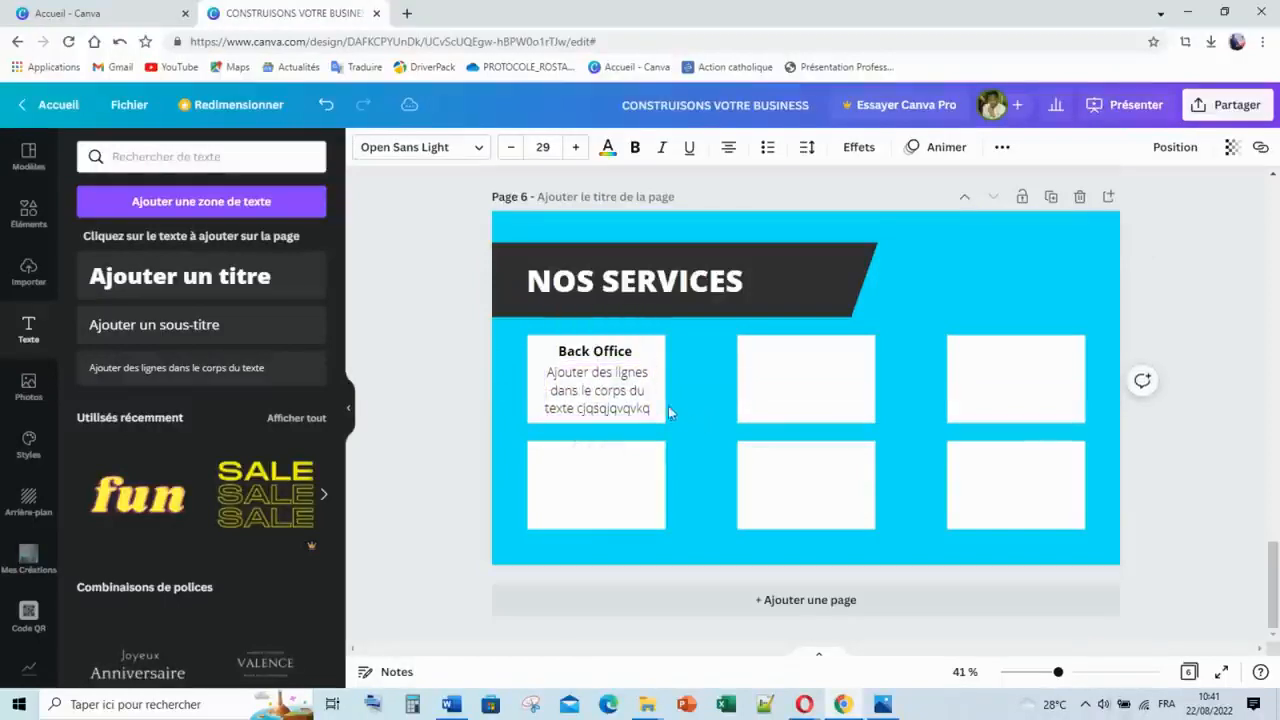
Set the font size of the body text under Back Office to 26.
{"action": "left_click", "coordinate": [580, 395]}
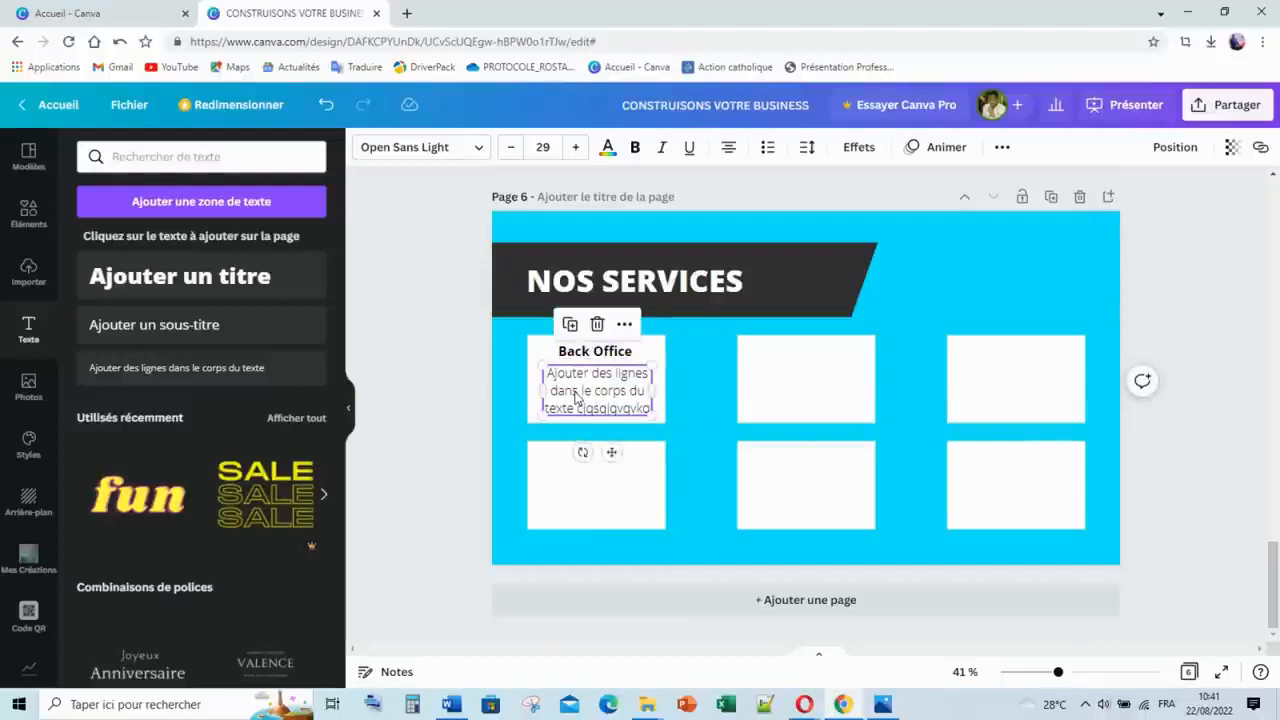
{"action": "left_click", "coordinate": [510, 148]}
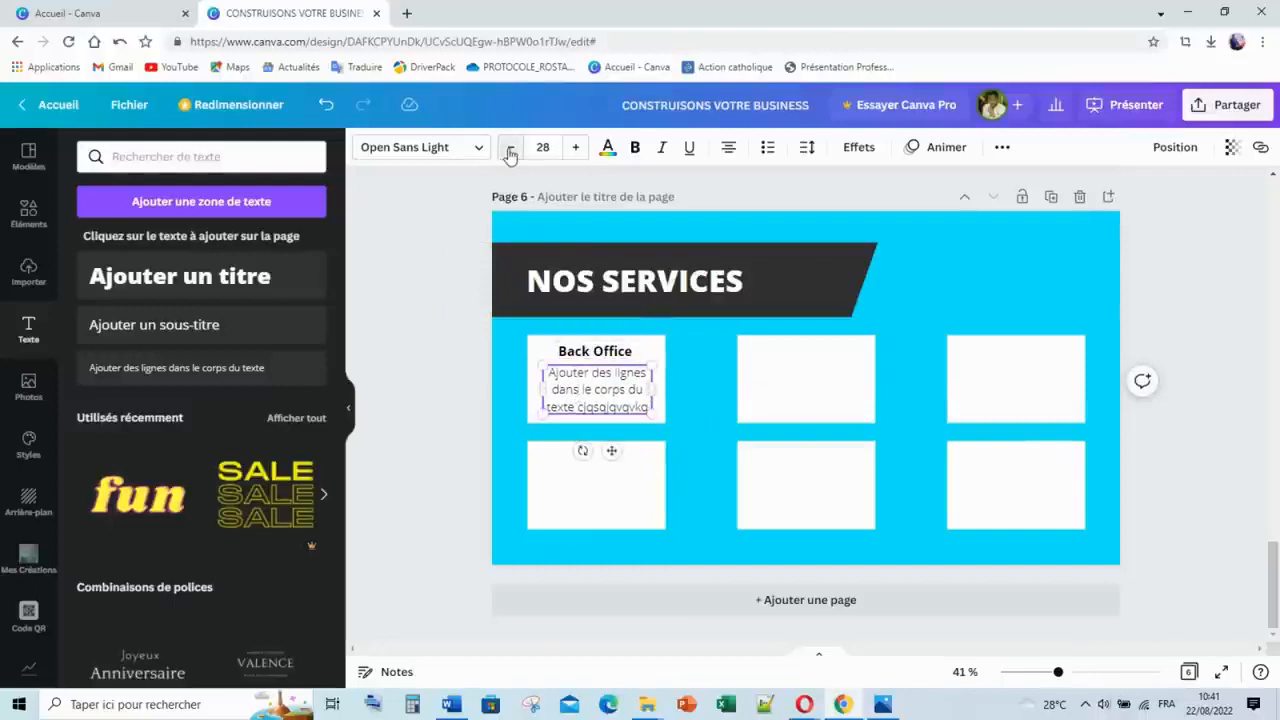
{"action": "left_click", "coordinate": [510, 148]}
{"action": "left_click", "coordinate": [510, 148]}
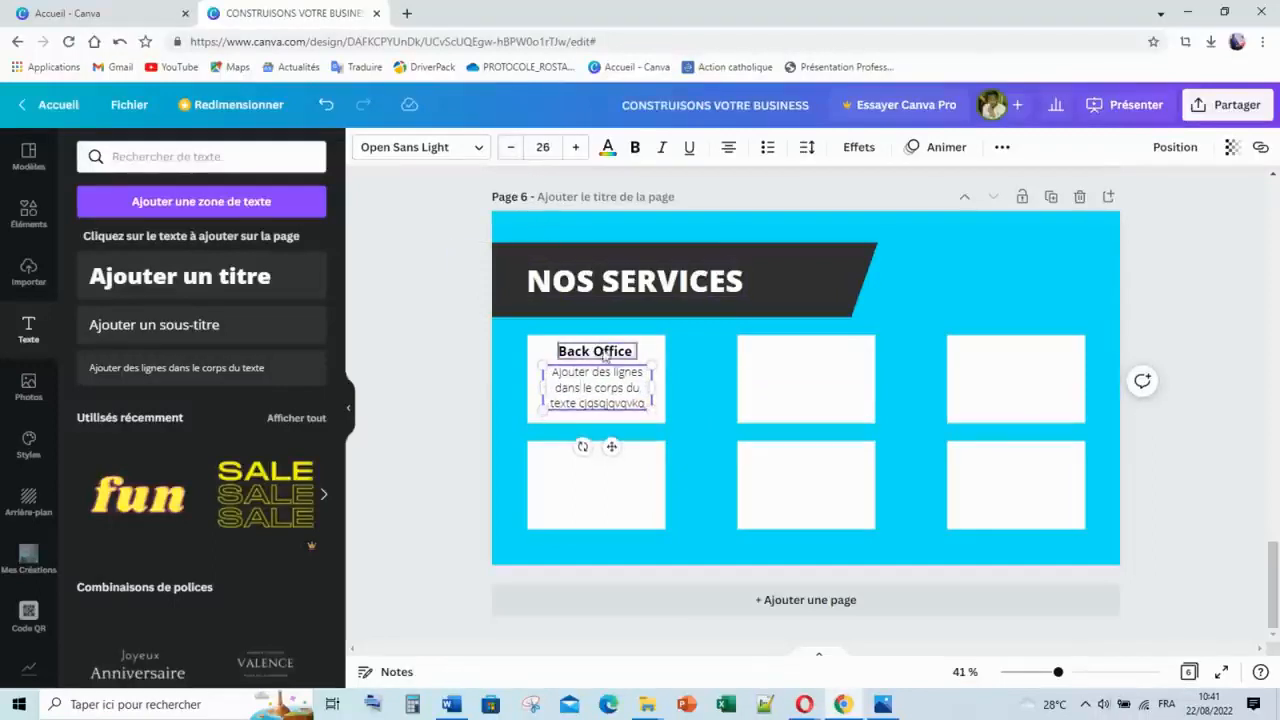
{"action": "left_click", "coordinate": [484, 383]}
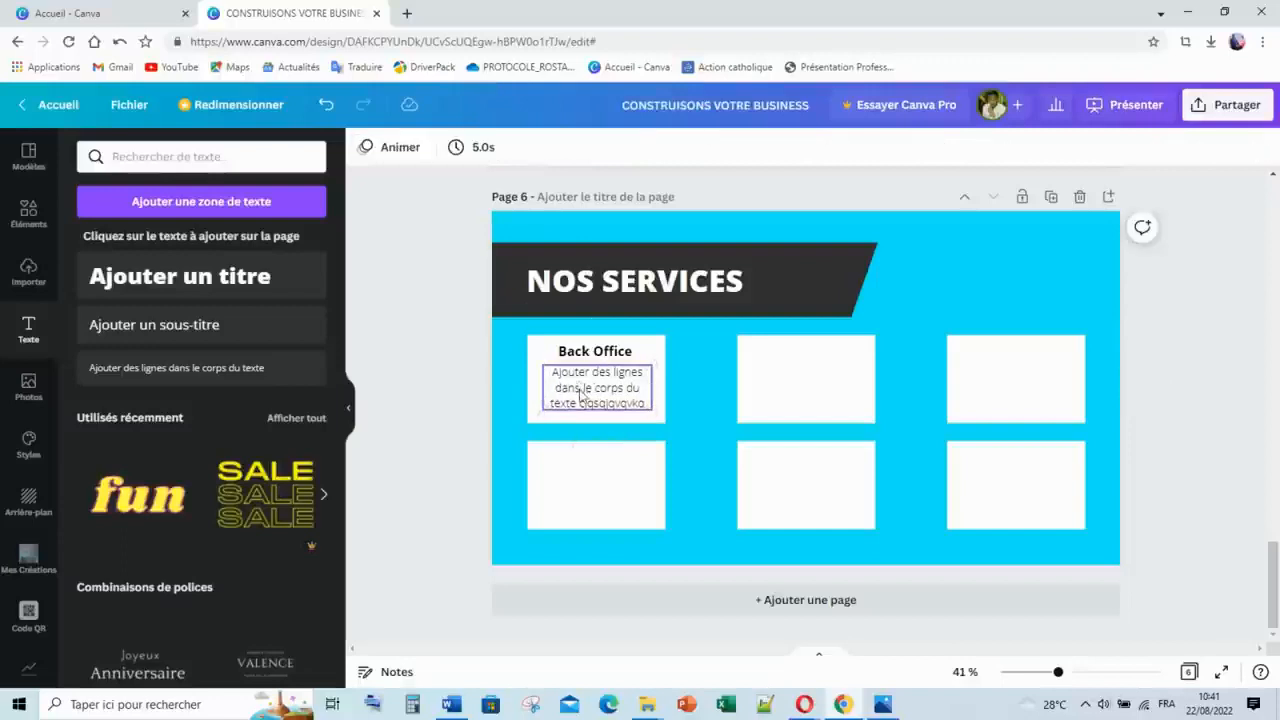
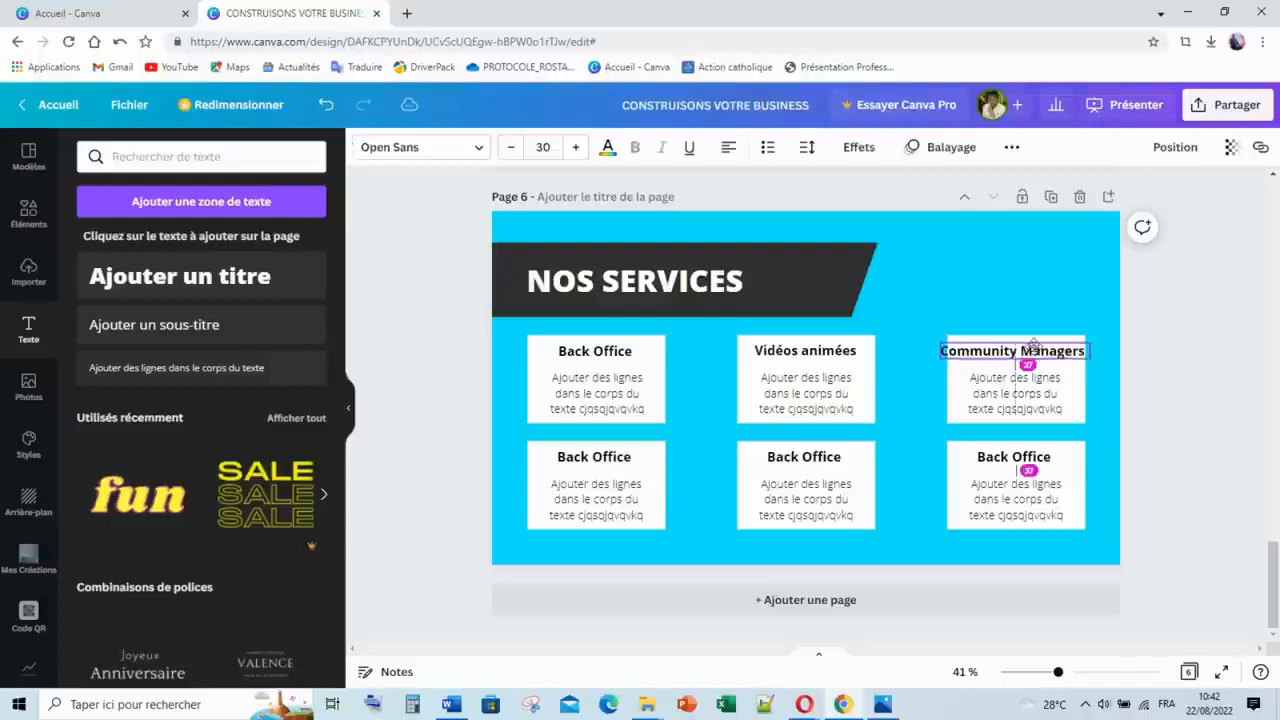
Set the Community Managers label's font size to 27 and centre it at the top of the third white box.
{"action": "left_click", "coordinate": [510, 147]}
{"action": "left_click", "coordinate": [510, 147]}
{"action": "left_click", "coordinate": [510, 147]}
{"action": "left_click_drag", "start_coordinate": [1093, 347], "coordinate": [1016, 356]}
{"action": "left_click", "coordinate": [868, 379]}
{"action": "left_click", "coordinate": [1107, 398]}
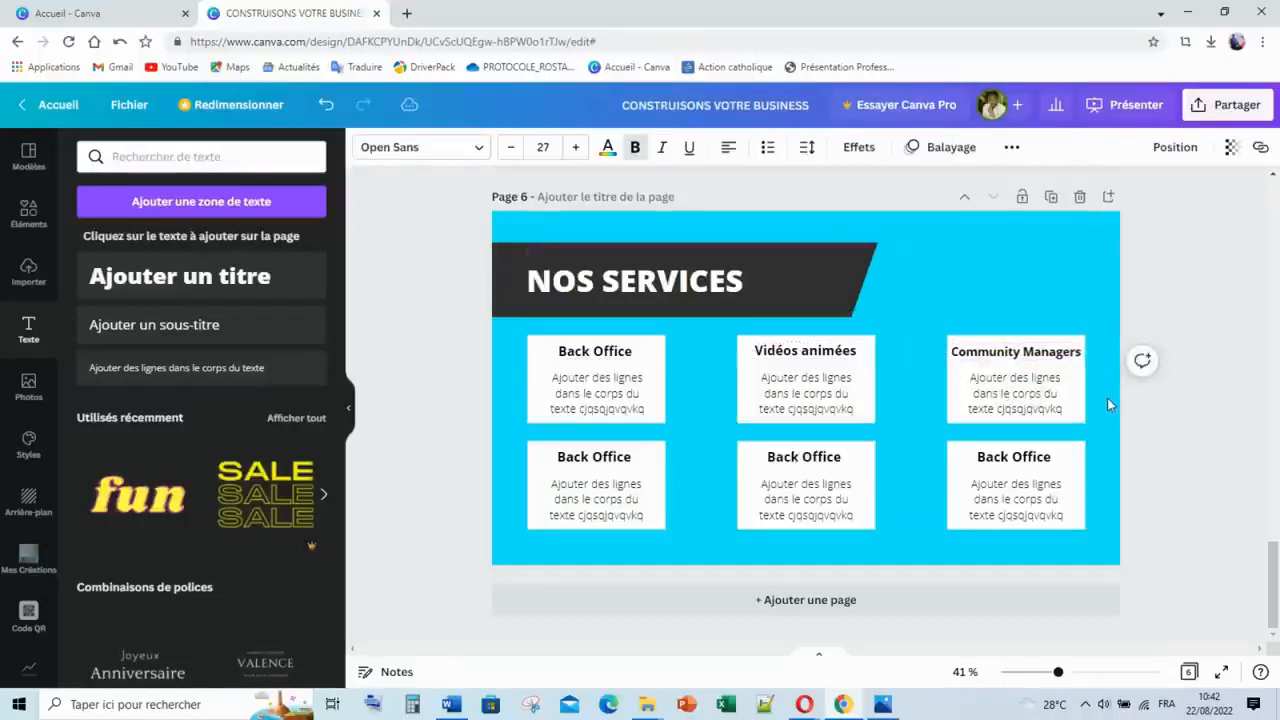
{"action": "key", "text": "Left"}
{"action": "key", "text": "Left"}
{"action": "key", "text": "Left"}
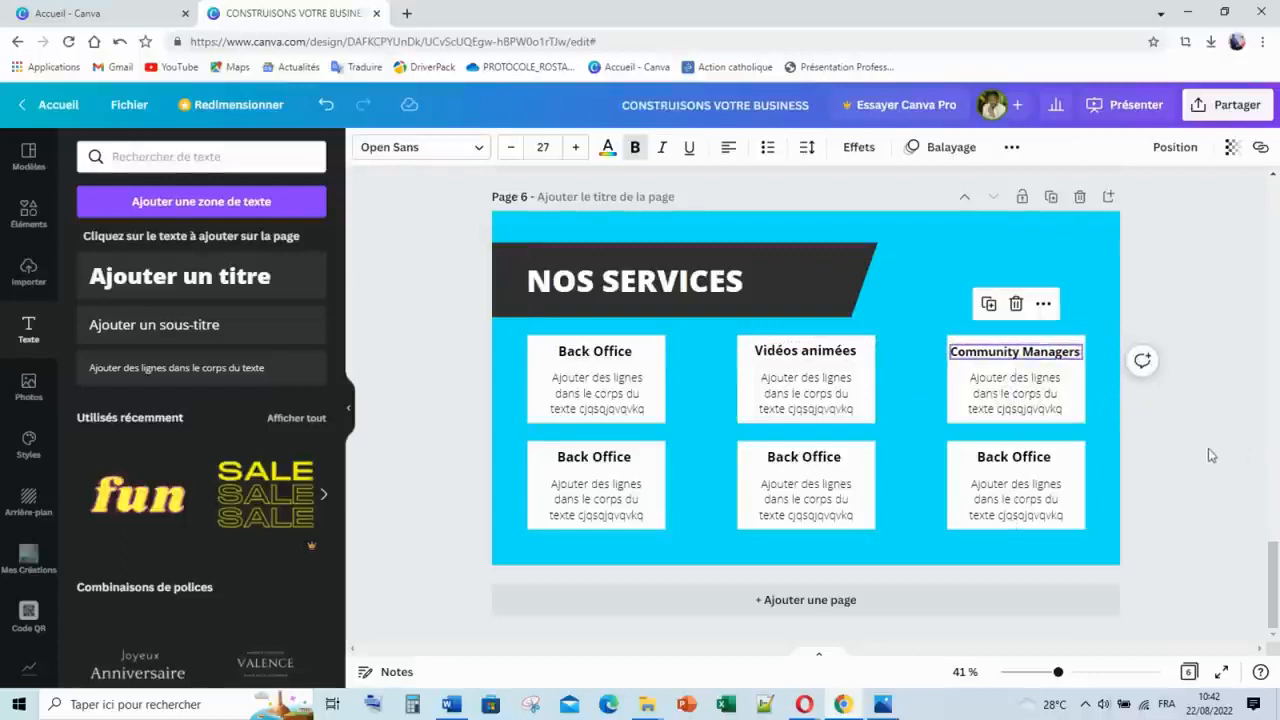
Replace the first lower box's label with Site Web and centre-align its text.
{"action": "double_click", "coordinate": [598, 458]}
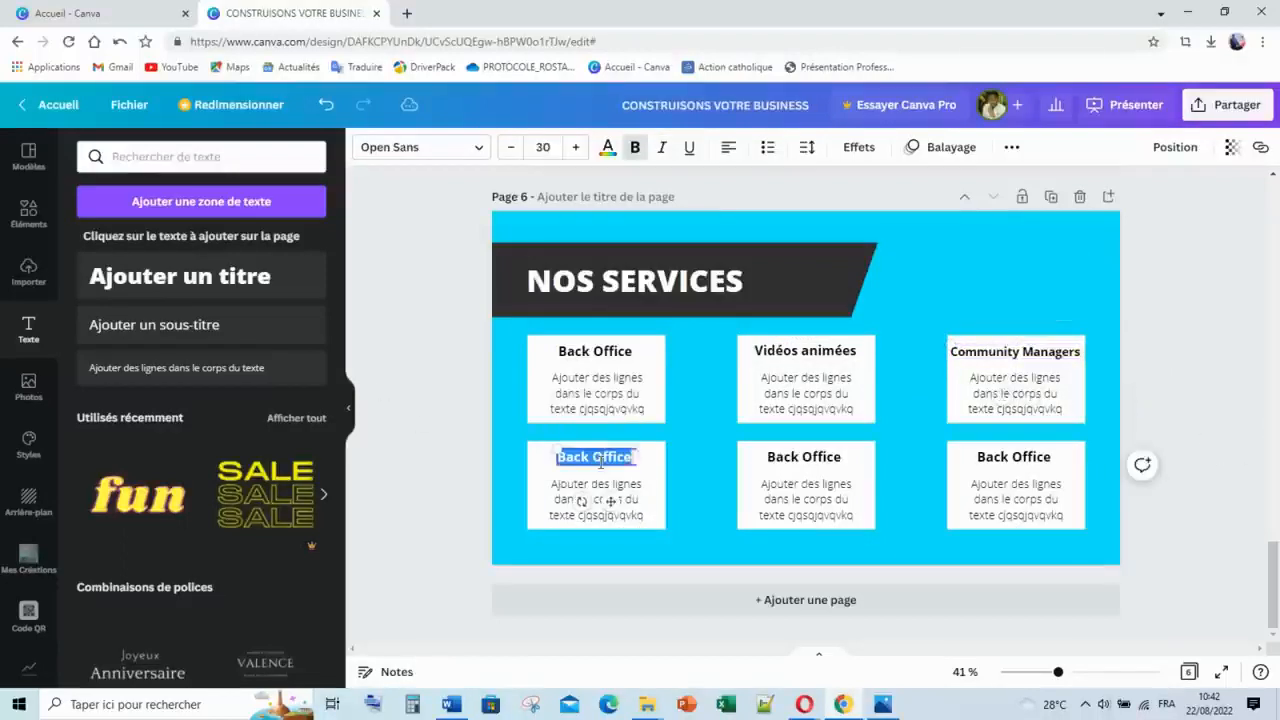
{"action": "type", "text": "Site Web"}
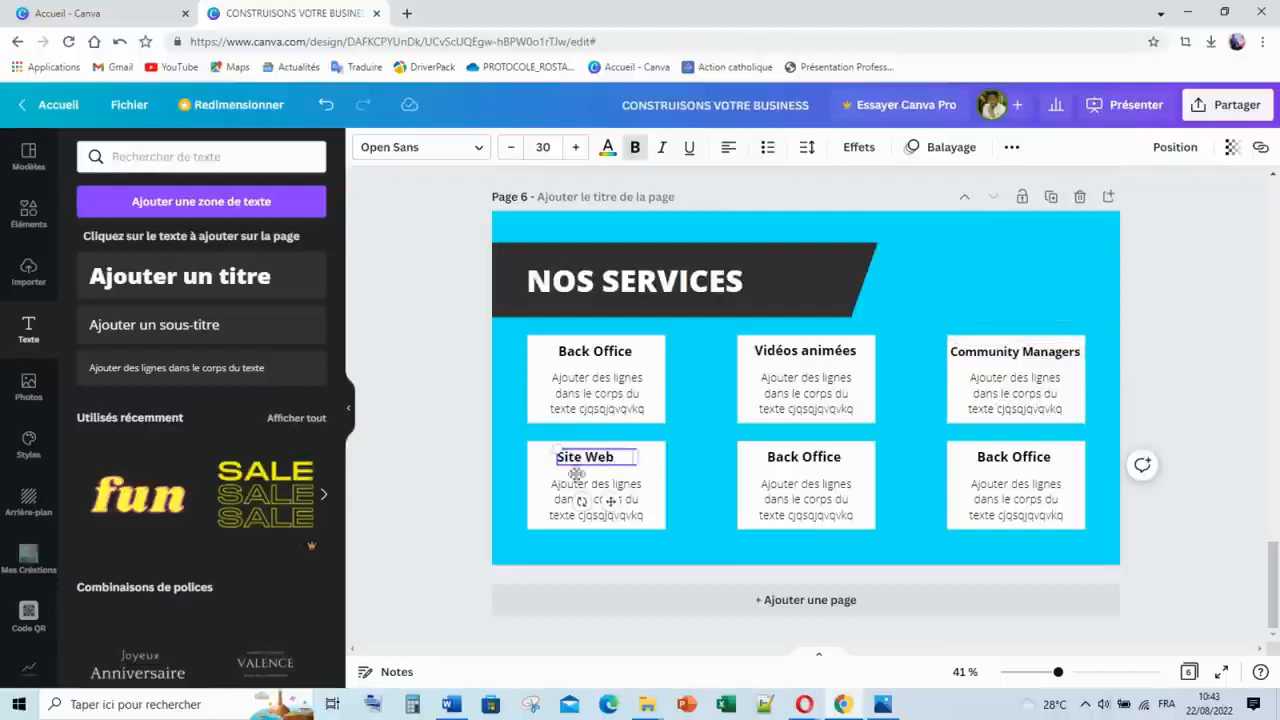
{"action": "left_click", "coordinate": [729, 147]}
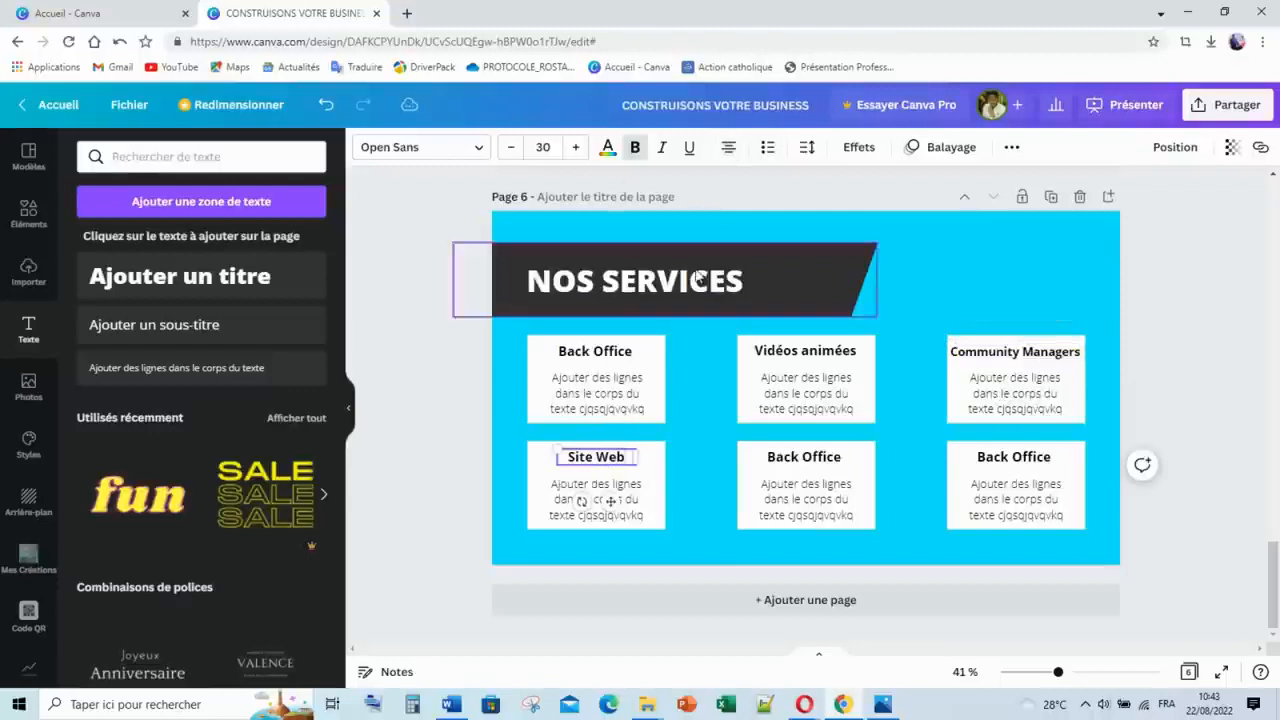
Replace the middle lower box's label with Télésecrétariat on one line and centre it in the box.
{"action": "left_click", "coordinate": [795, 455]}
{"action": "double_click", "coordinate": [795, 455]}
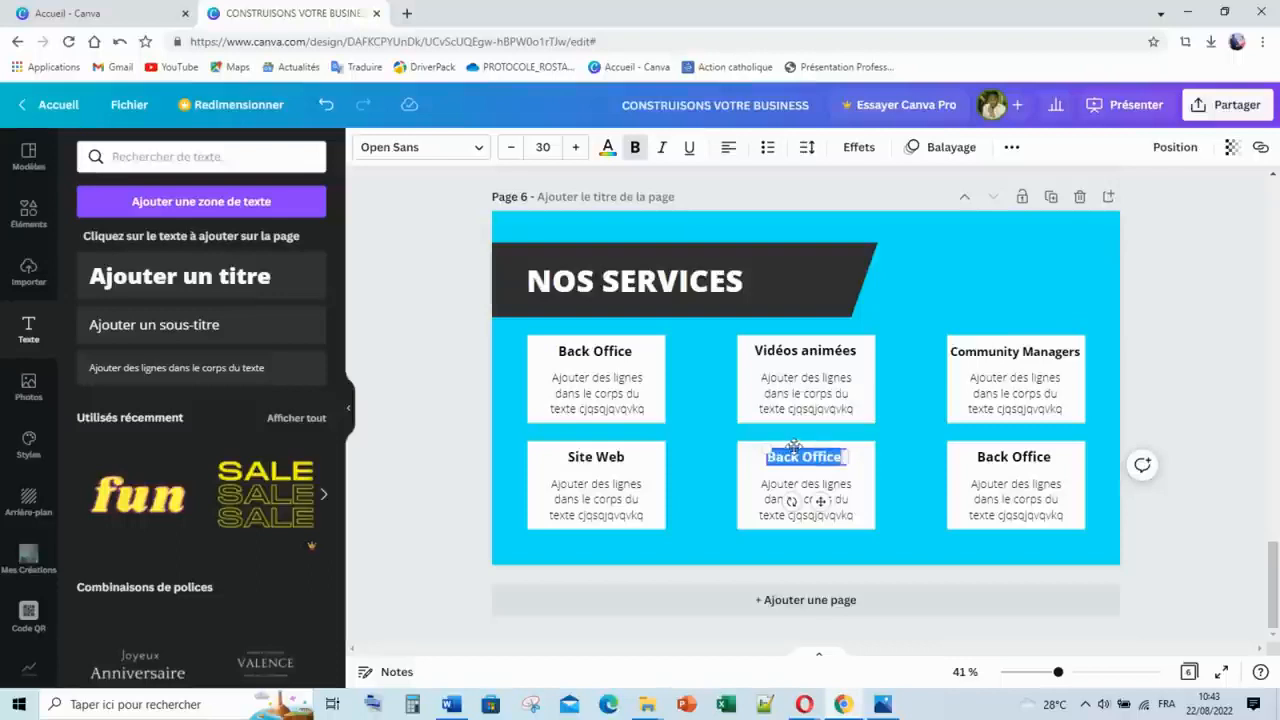
{"action": "type", "text": "Télésec"}
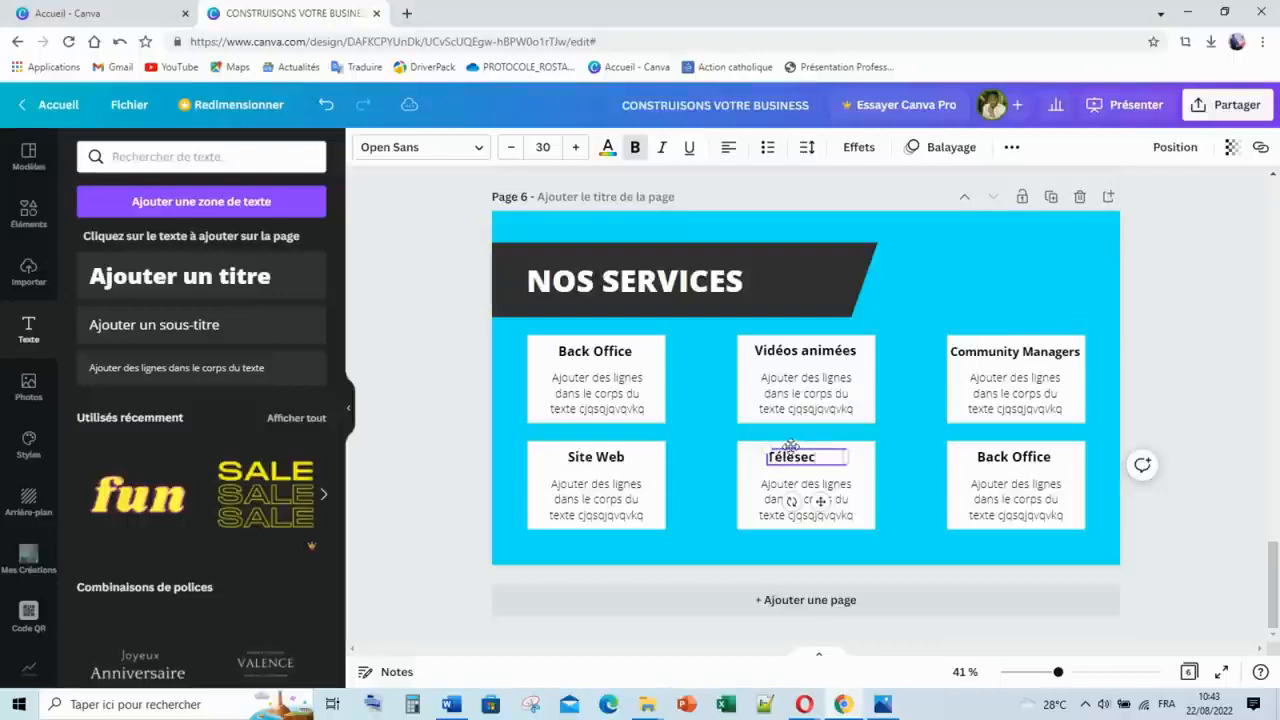
{"action": "type", "text": "rétariat"}
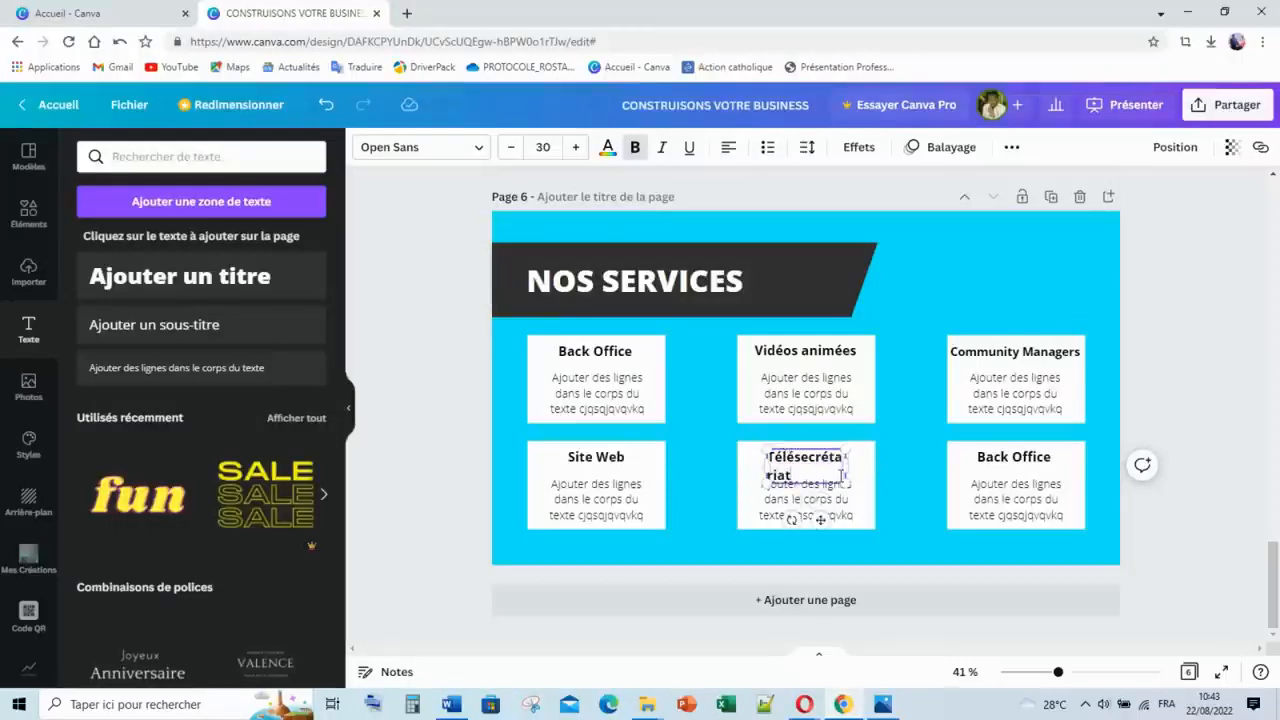
{"action": "left_click_drag", "start_coordinate": [845, 465], "coordinate": [813, 459]}
{"action": "left_click", "coordinate": [903, 500]}
Replace the last lower box's label with Client Mystère on one line and centre it in the box.
{"action": "left_click", "coordinate": [997, 460]}
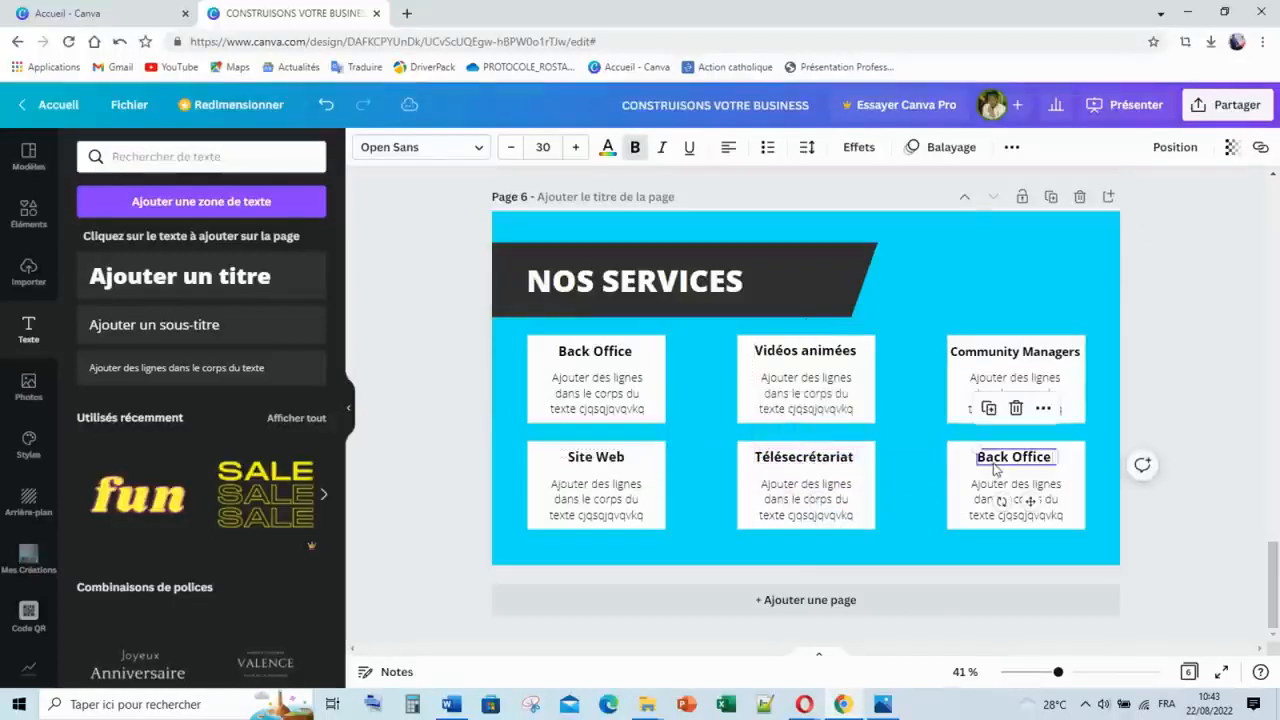
{"action": "left_click", "coordinate": [994, 460]}
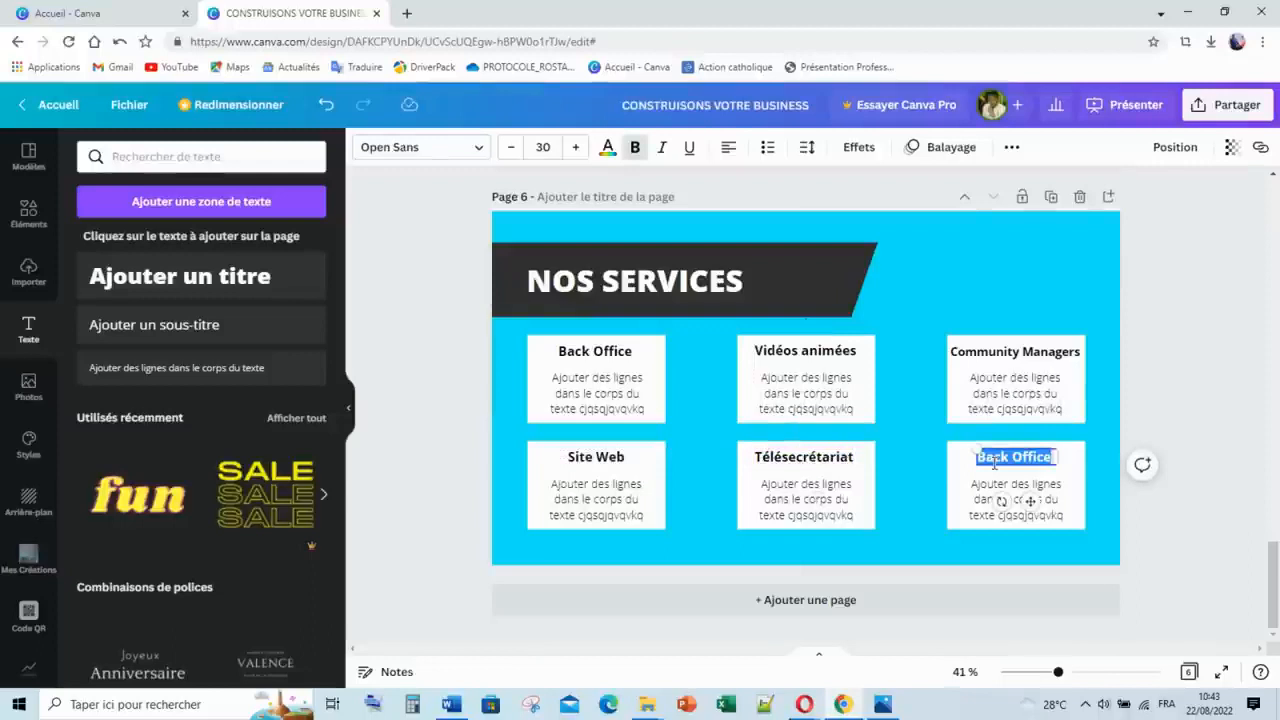
{"action": "type", "text": "Cl"}
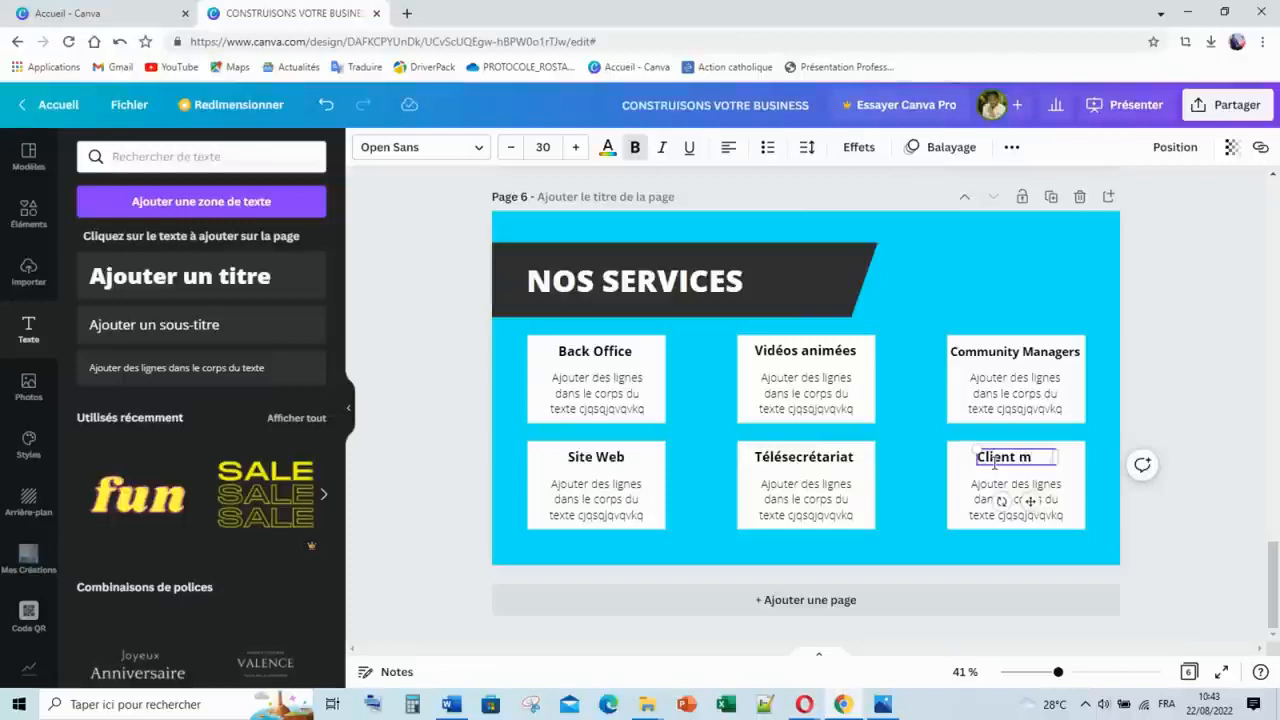
{"action": "type", "text": "ient Mystère"}
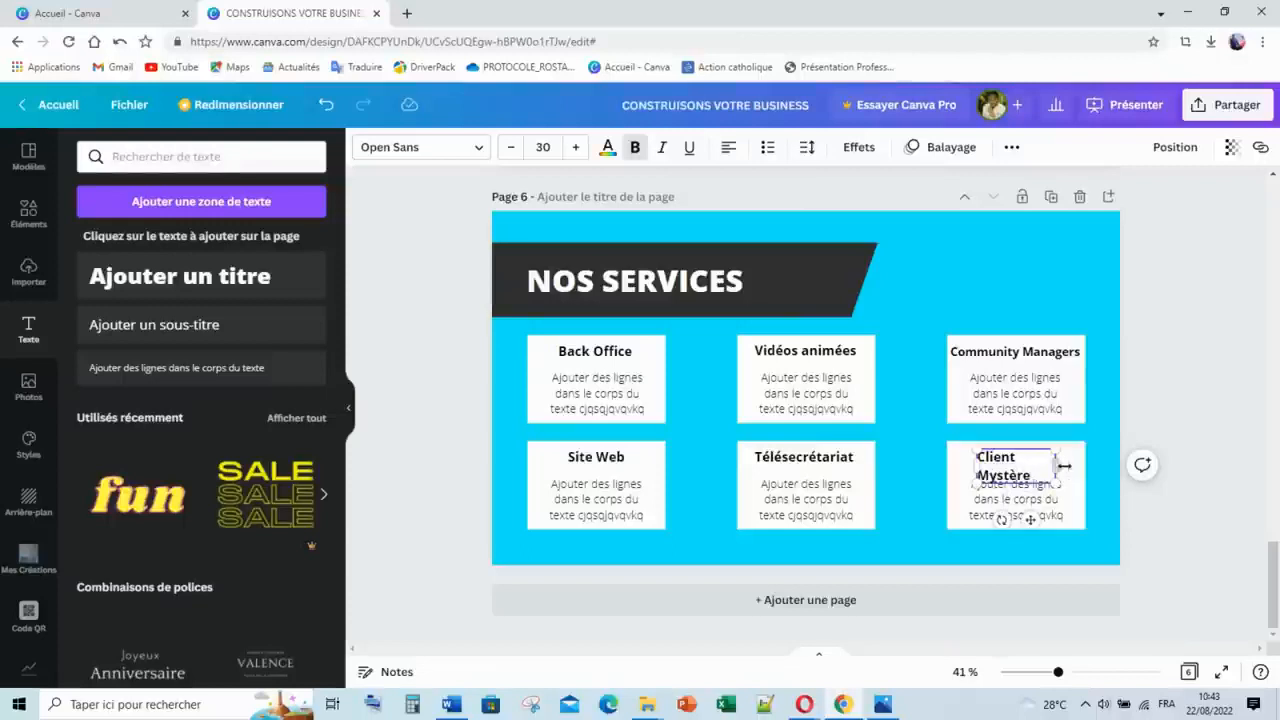
{"action": "left_click_drag", "start_coordinate": [1055, 463], "coordinate": [1086, 460]}
{"action": "left_click", "coordinate": [1178, 425]}
{"action": "left_click", "coordinate": [1027, 460]}
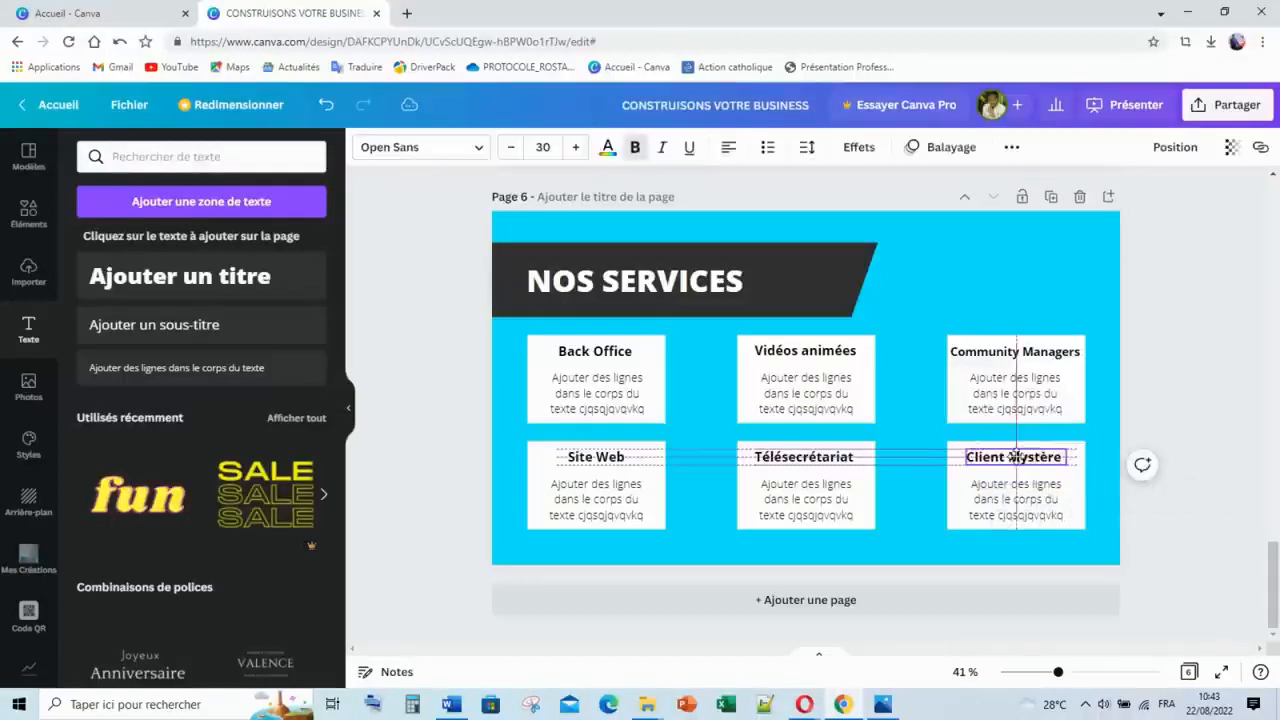
{"action": "left_click", "coordinate": [1201, 461]}
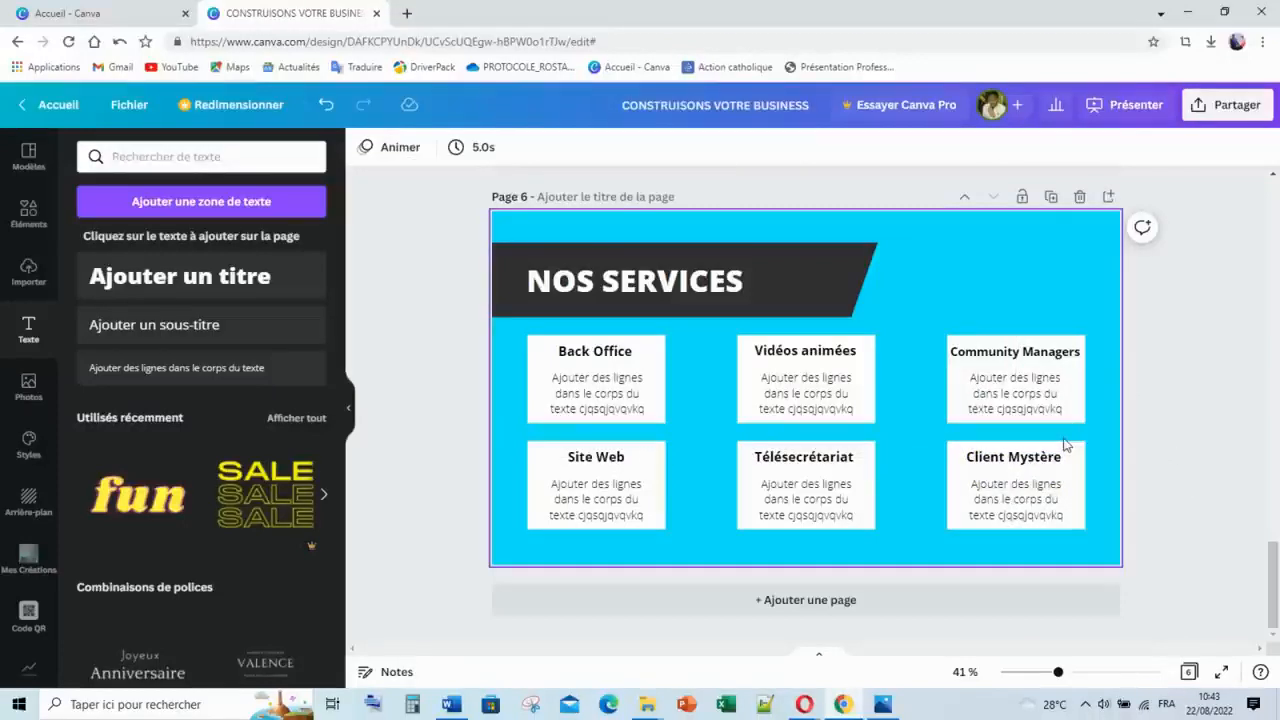
Apply the Lever animation to all the text and shape elements on page 6.
{"action": "scroll", "coordinate": [1002, 403], "scroll_direction": "up", "scroll_amount": 5}
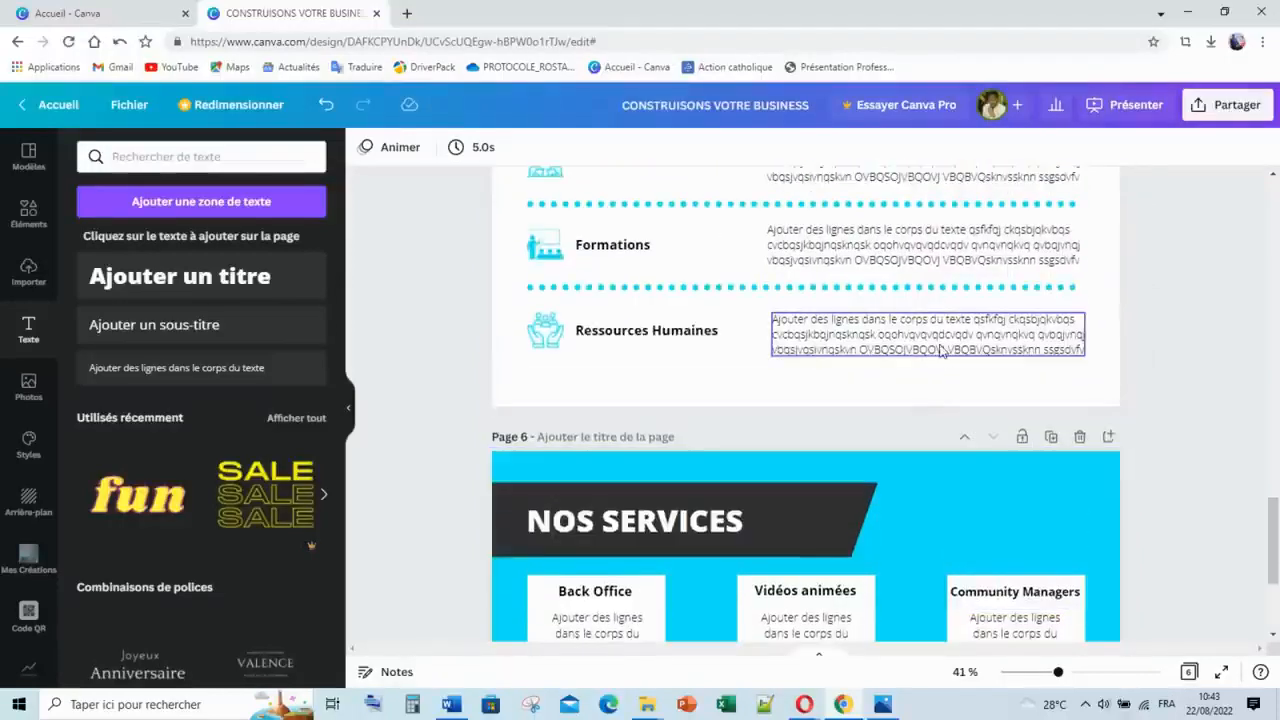
{"action": "left_click", "coordinate": [940, 350]}
{"action": "scroll", "coordinate": [925, 352], "scroll_direction": "down", "scroll_amount": 4}
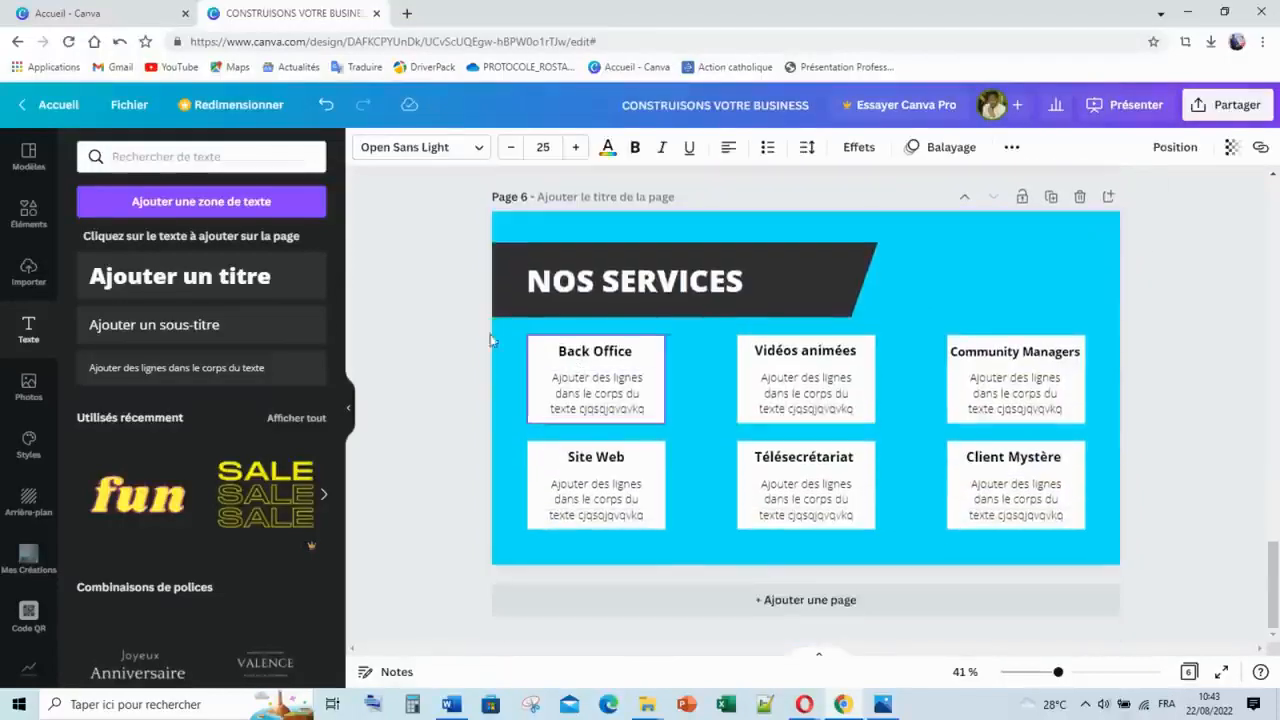
{"action": "left_click_drag", "start_coordinate": [450, 232], "coordinate": [1181, 542]}
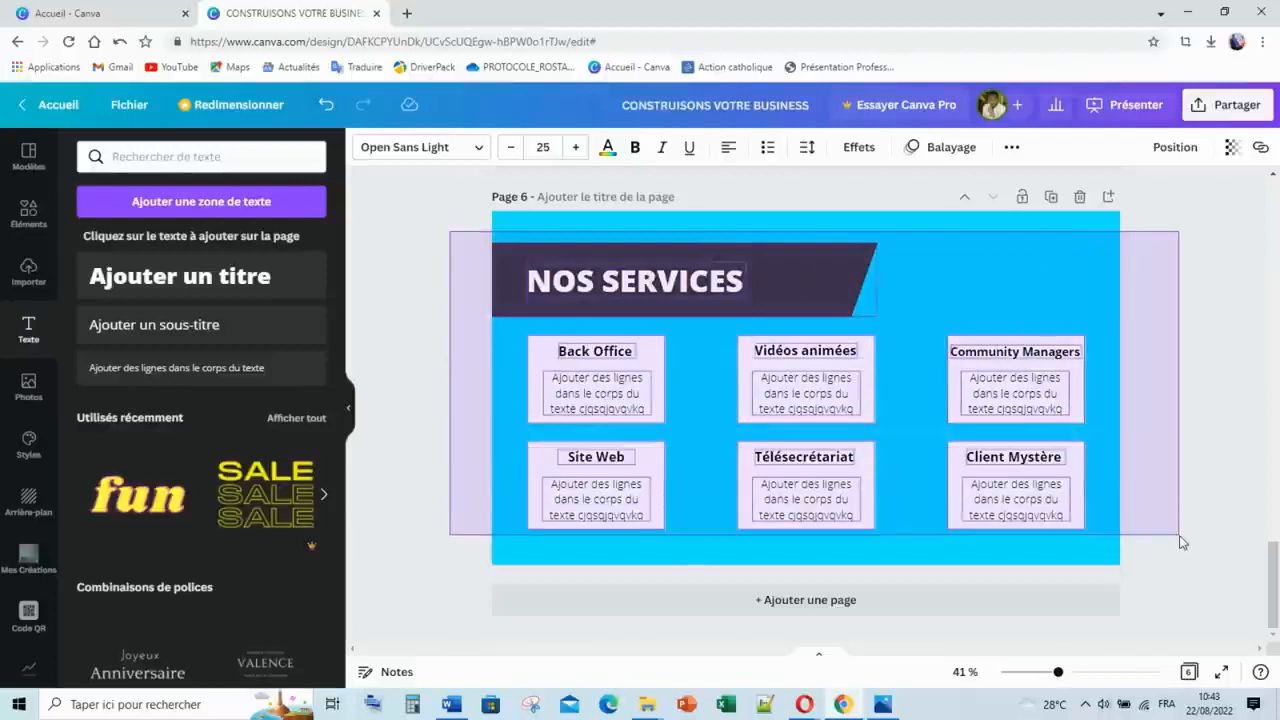
{"action": "left_click_drag", "start_coordinate": [1093, 535], "coordinate": [1093, 535]}
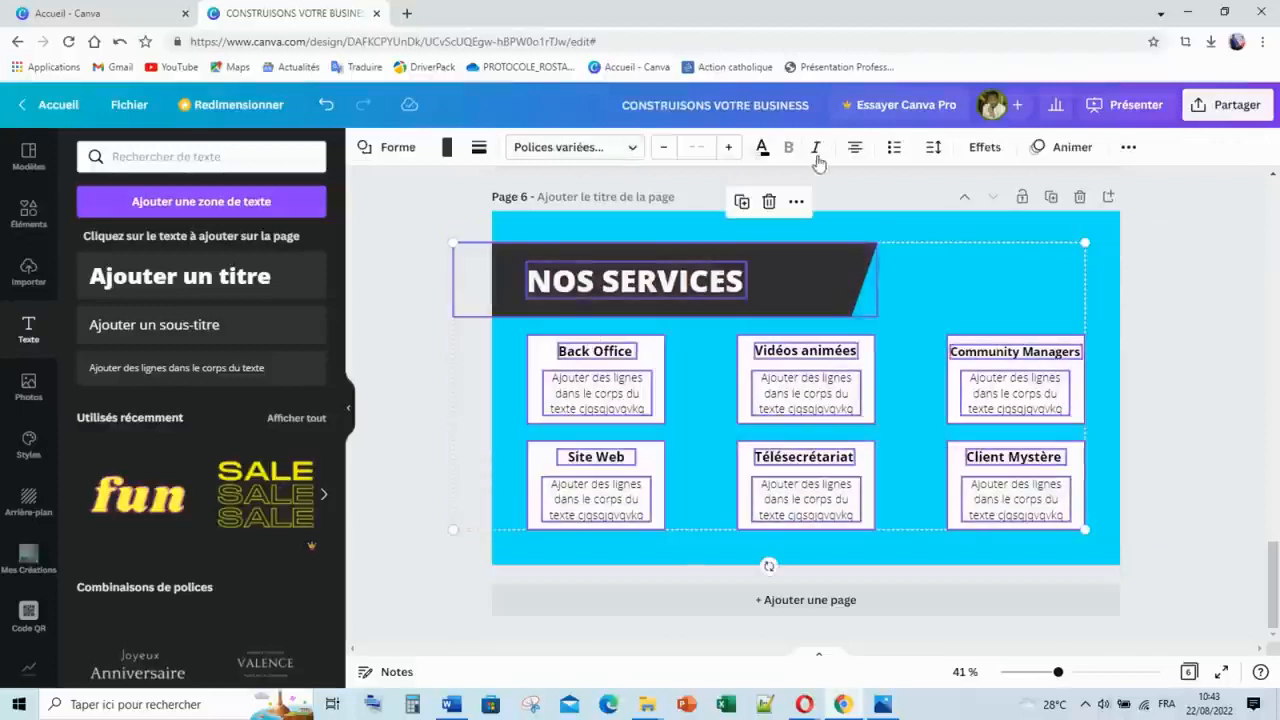
{"action": "left_click", "coordinate": [1054, 151]}
{"action": "left_click", "coordinate": [115, 248]}
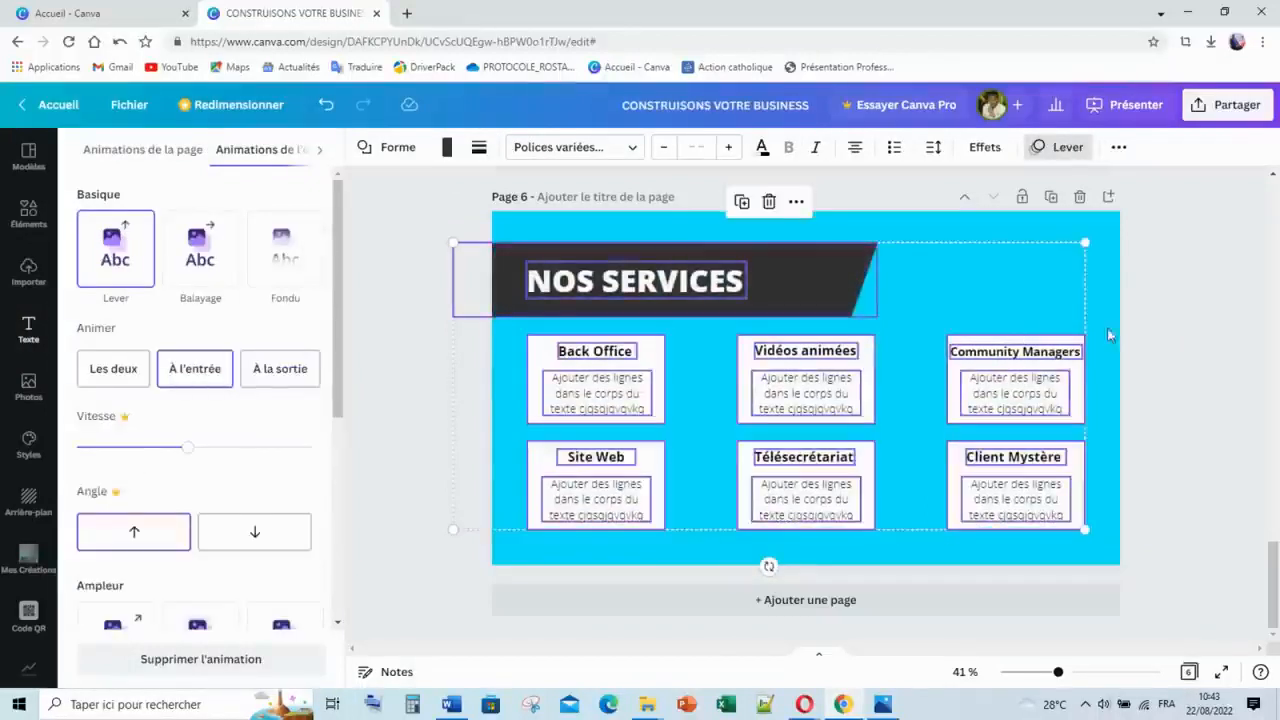
{"action": "left_click", "coordinate": [1153, 314]}
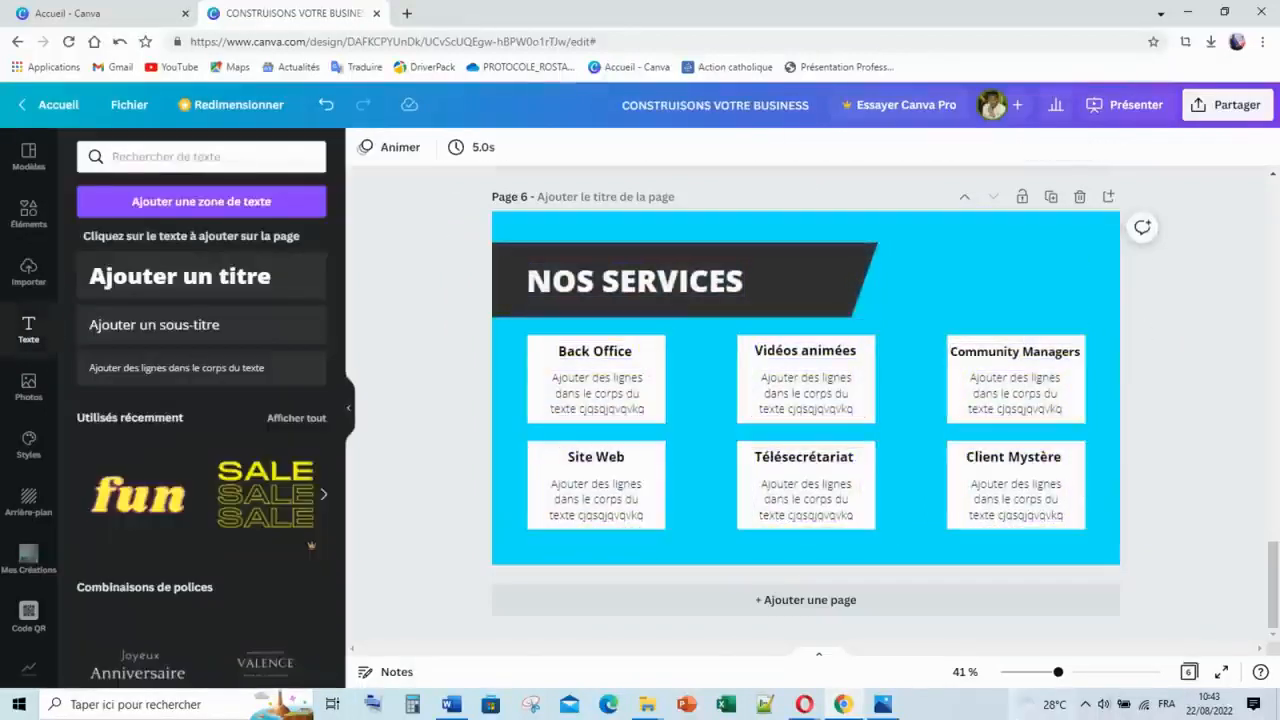
Switch to the image viewer, examine the next reference slide, 7.png, and return to the Canva design.
{"action": "left_click", "coordinate": [882, 704]}
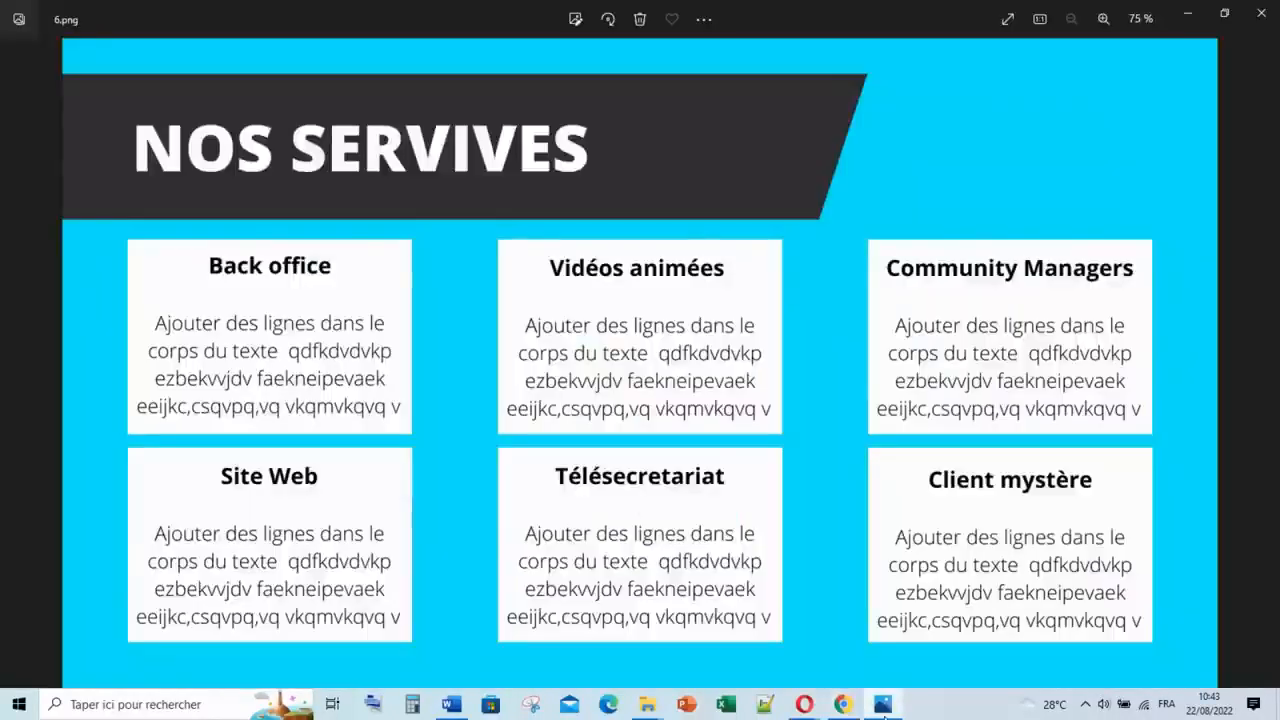
{"action": "key", "text": "Right"}
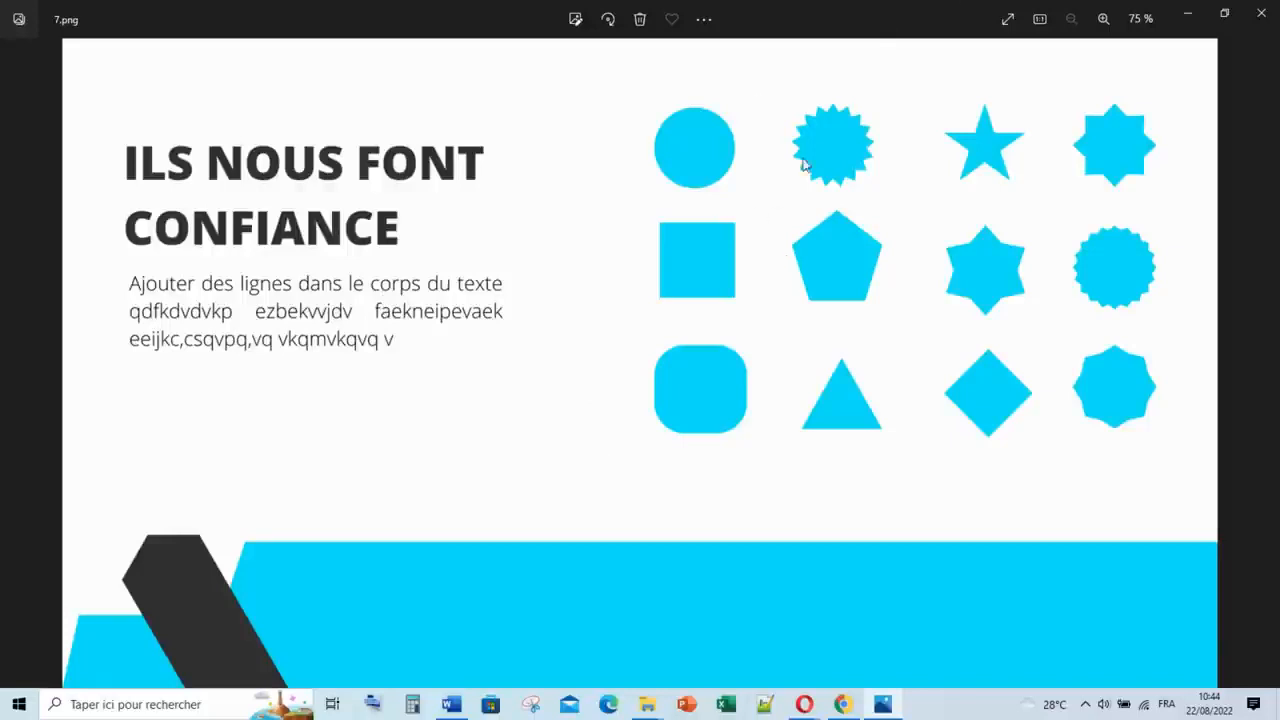
{"action": "mouse_move", "coordinate": [845, 705]}
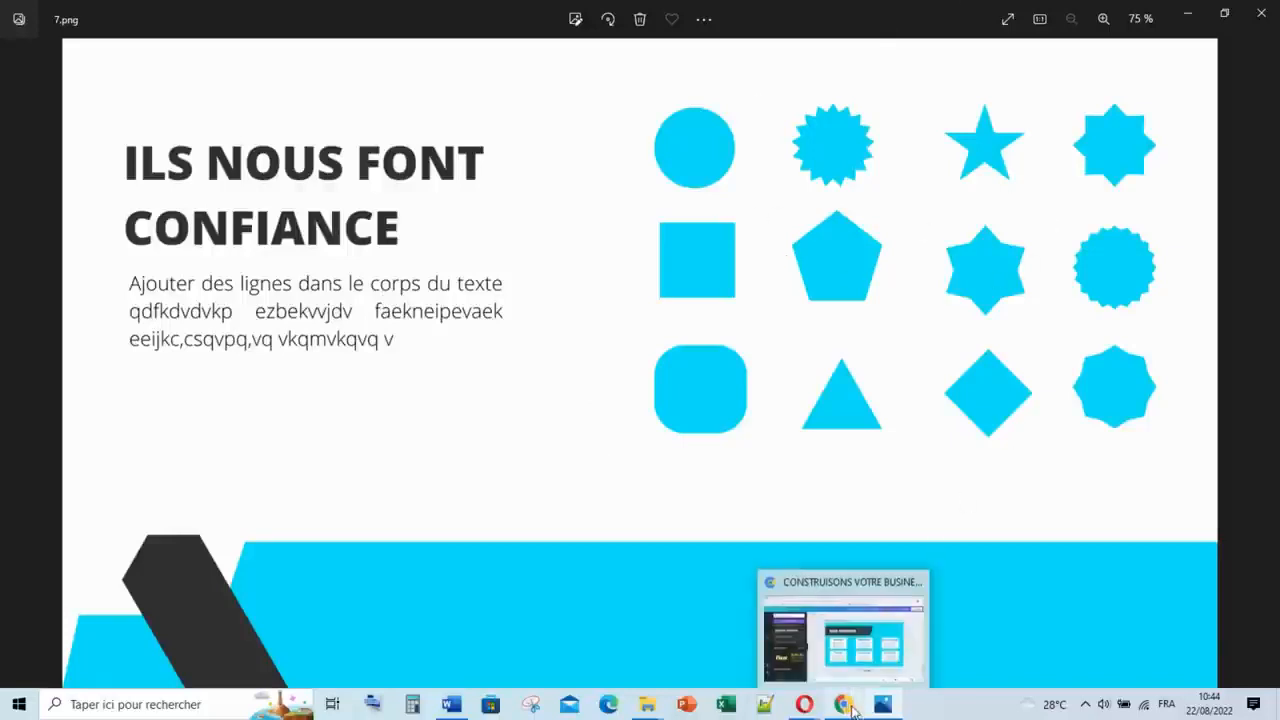
{"action": "left_click", "coordinate": [842, 652]}
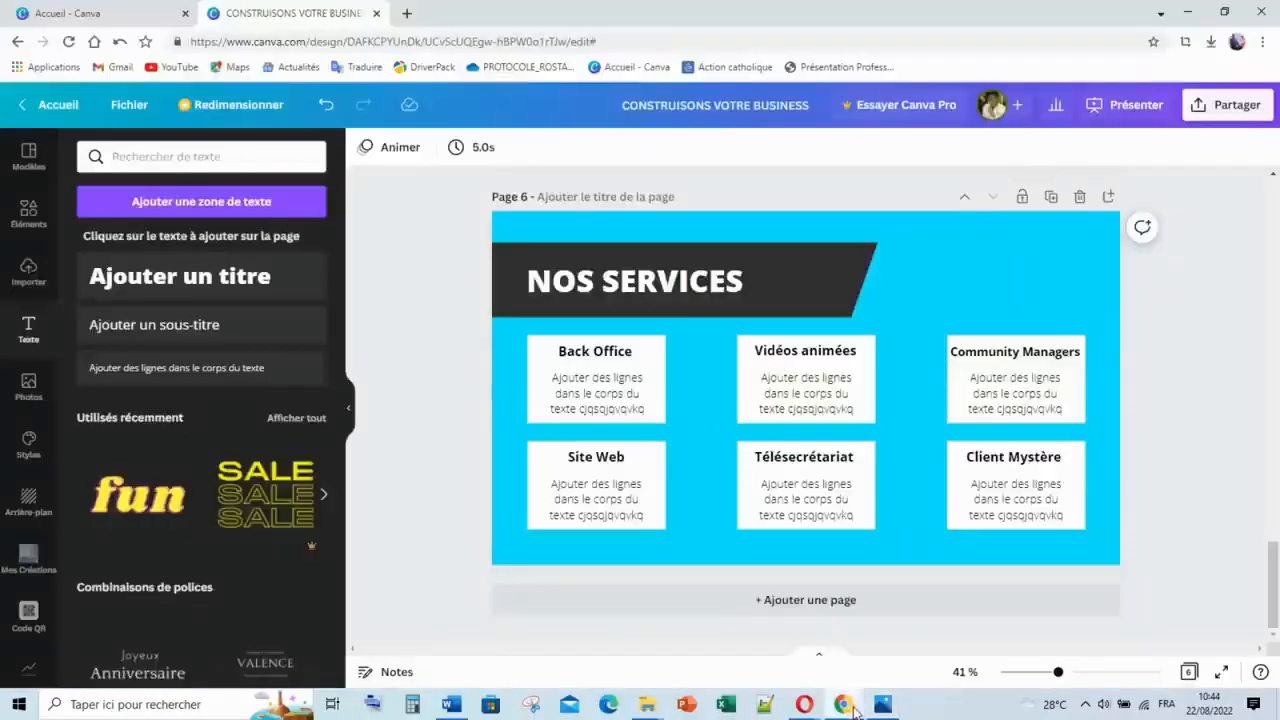
Add page 7 and set its background colour to white.
{"action": "left_click", "coordinate": [820, 602]}
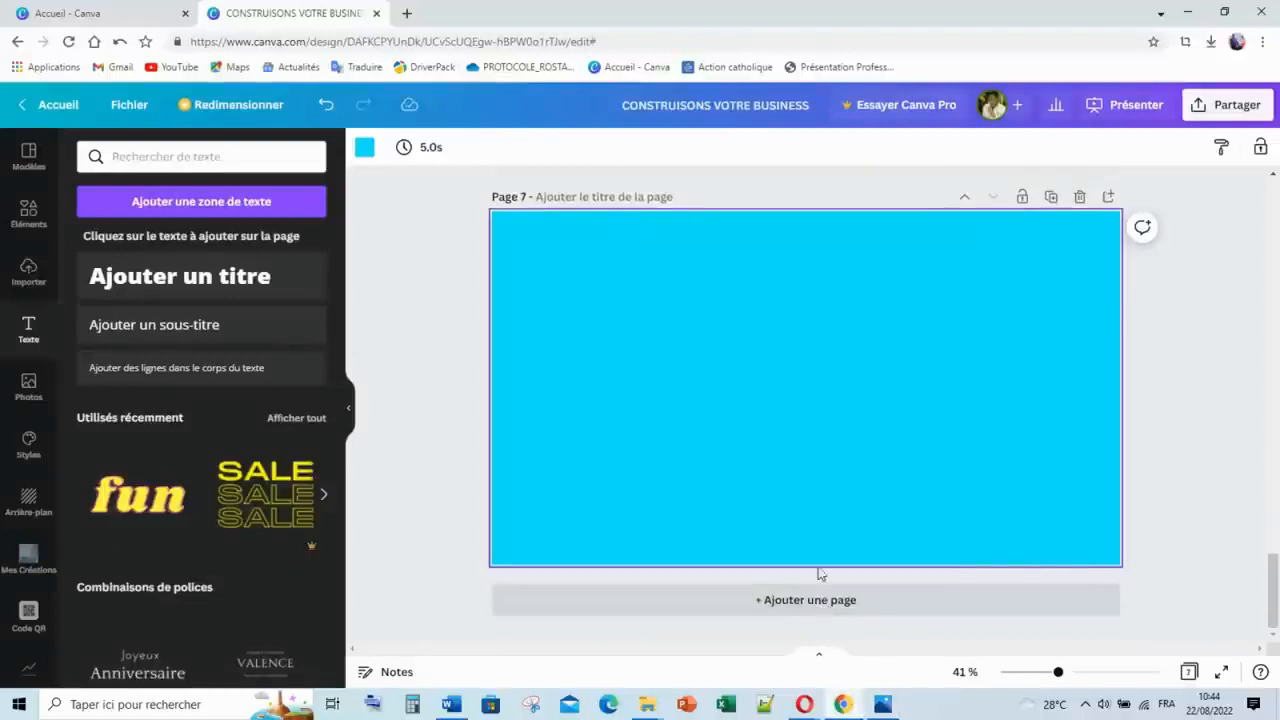
{"action": "left_click", "coordinate": [364, 147]}
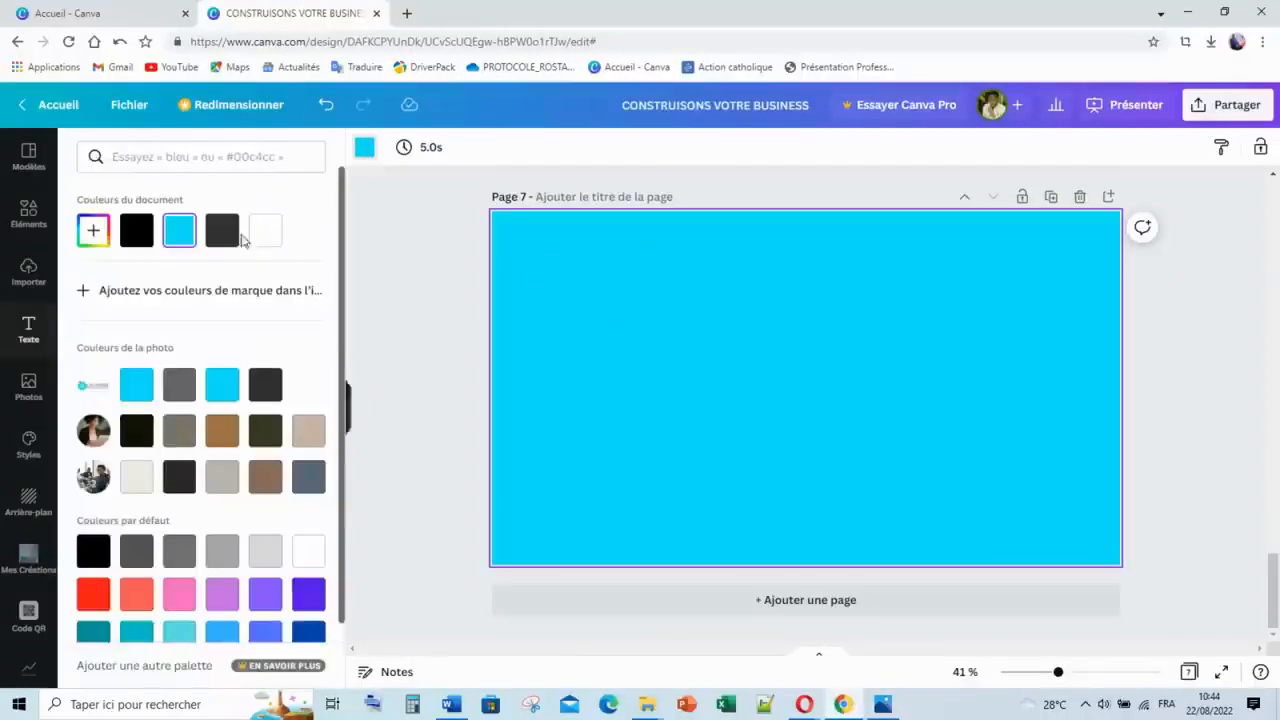
{"action": "left_click", "coordinate": [265, 230]}
Copy the cyan title banner from page 5 to page 7, turned 180° along the bottom edge and running off the right side.
{"action": "scroll", "coordinate": [866, 380], "scroll_direction": "up", "scroll_amount": 8}
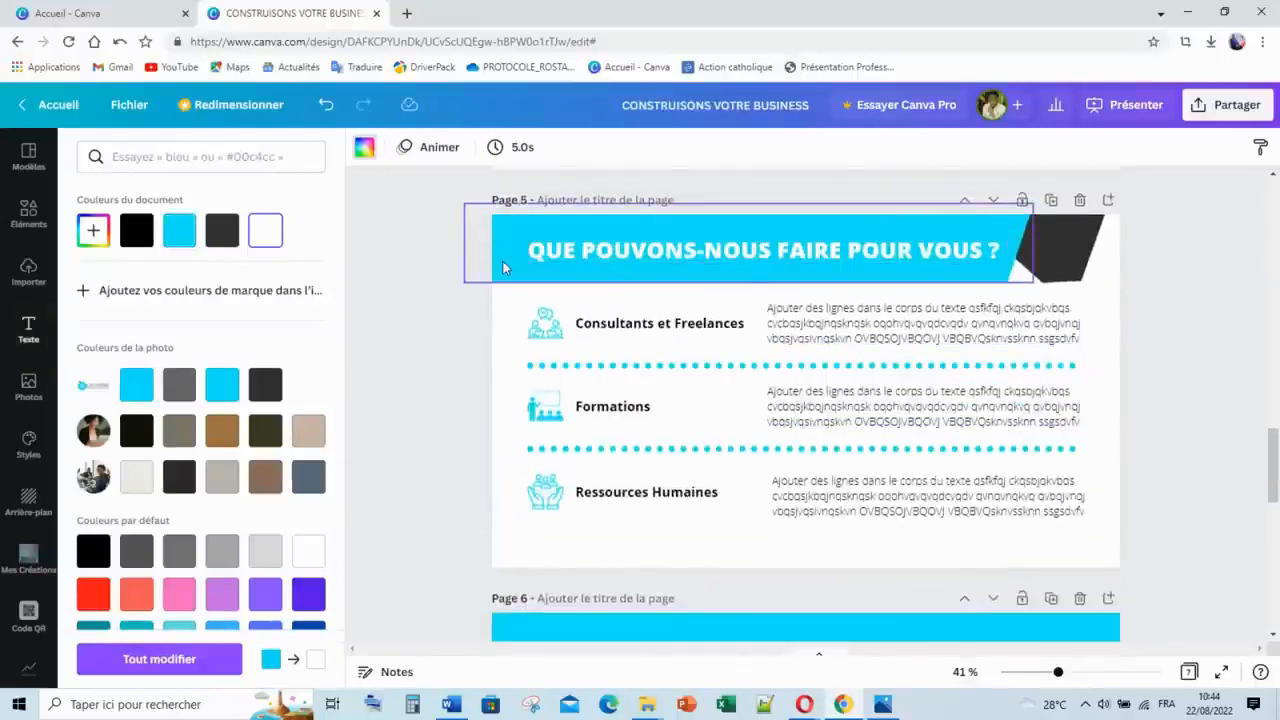
{"action": "left_click", "coordinate": [503, 268]}
{"action": "scroll", "coordinate": [565, 305], "scroll_direction": "down", "scroll_amount": 10}
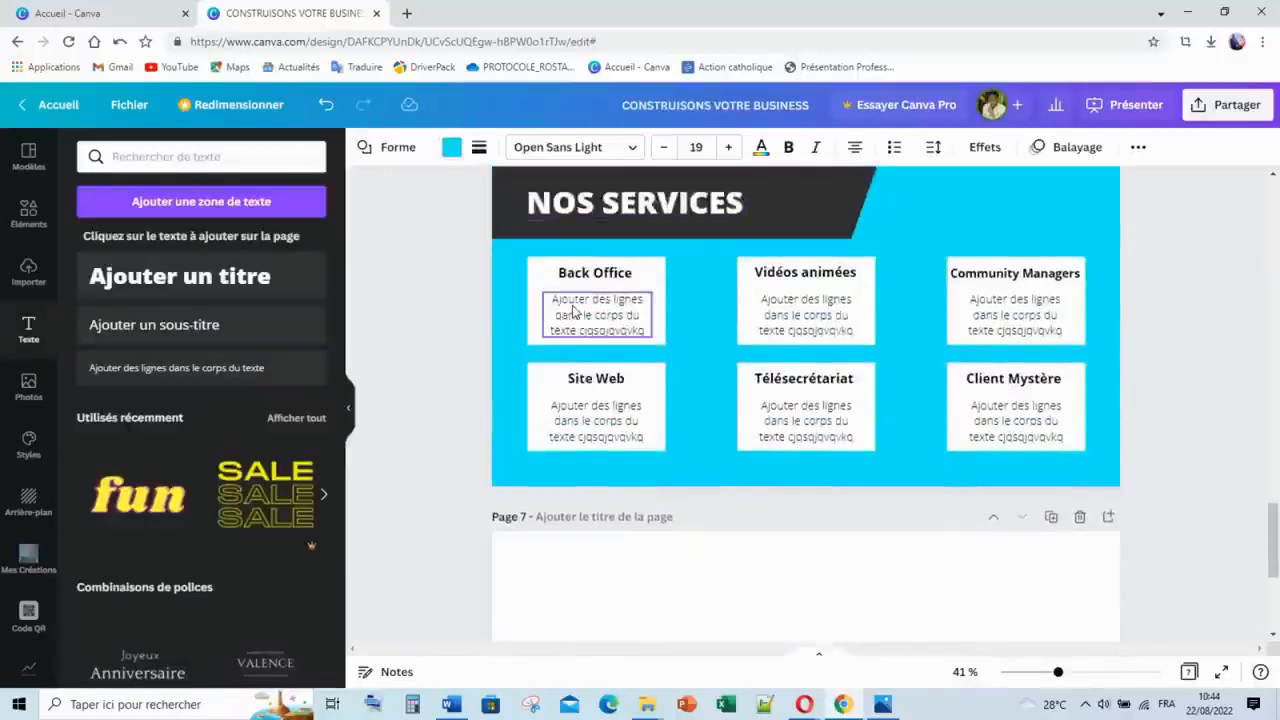
{"action": "key", "text": "ctrl+v"}
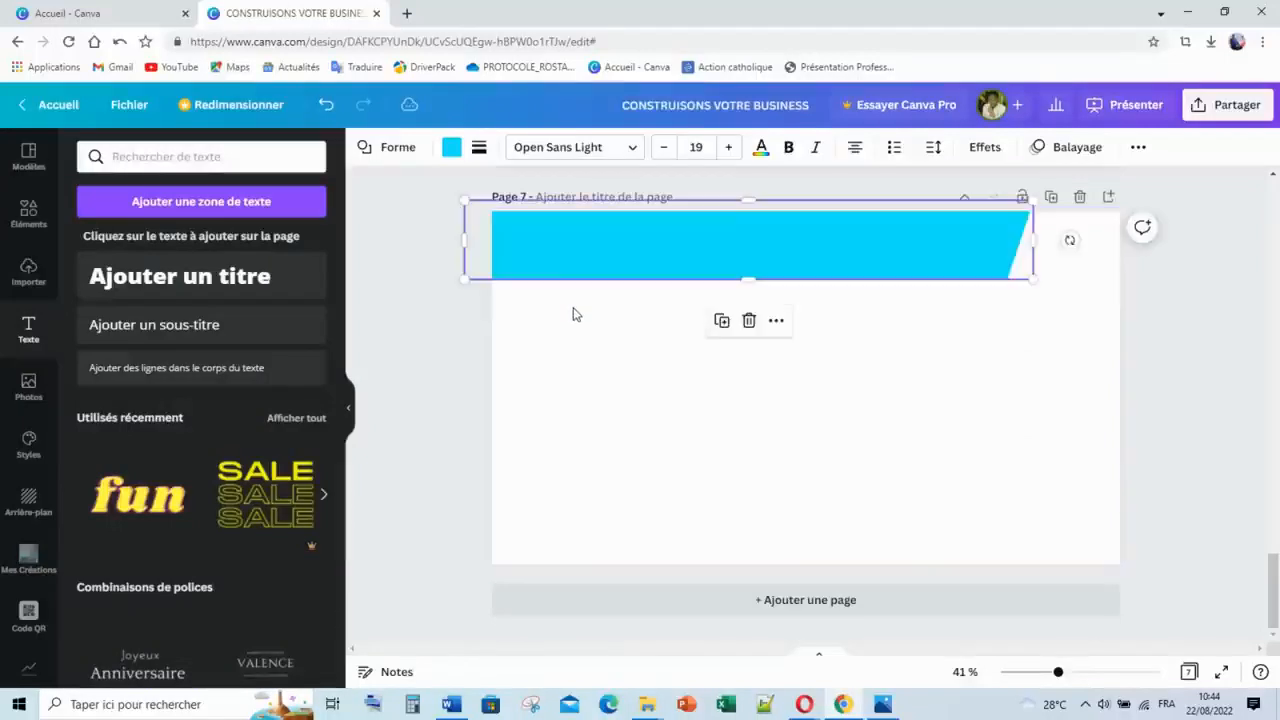
{"action": "left_click_drag", "start_coordinate": [754, 233], "coordinate": [809, 500]}
Add a second copy of the turned banner, send it back one level and shrink it to about half size near page 7's lower-left corner.
{"action": "key", "text": "ctrl+v"}
{"action": "right_click", "coordinate": [809, 507]}
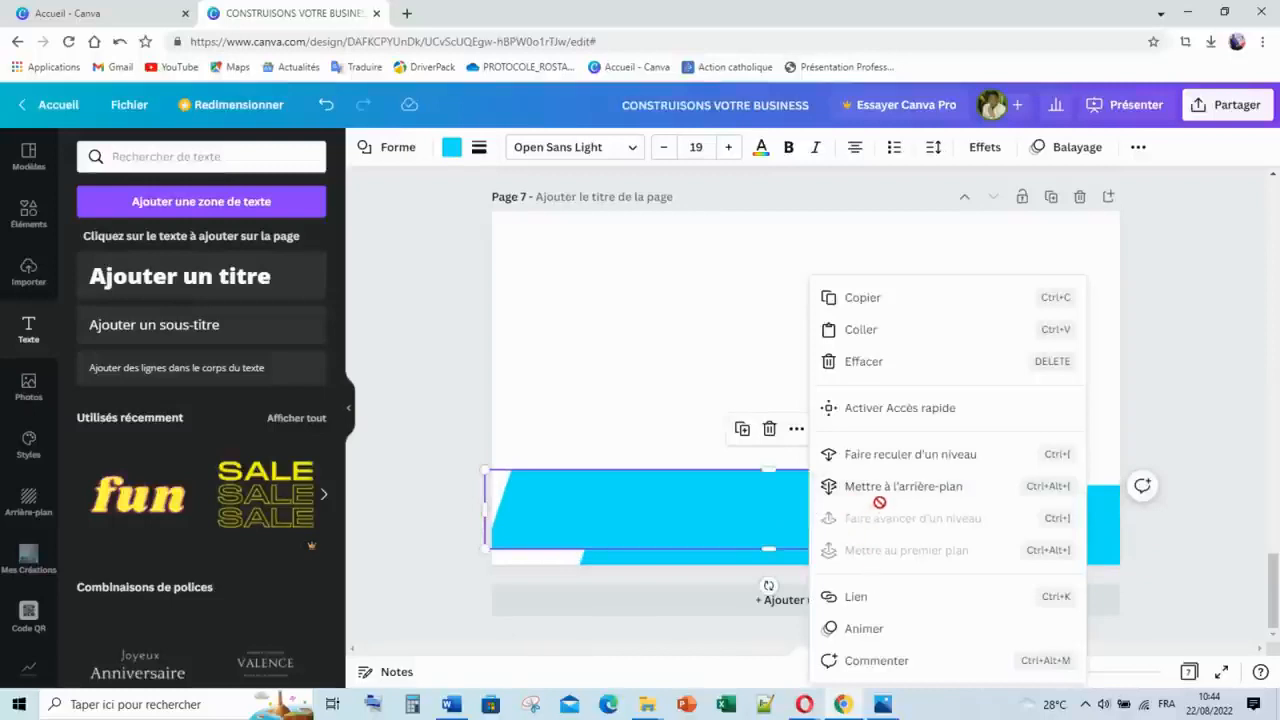
{"action": "left_click", "coordinate": [915, 456]}
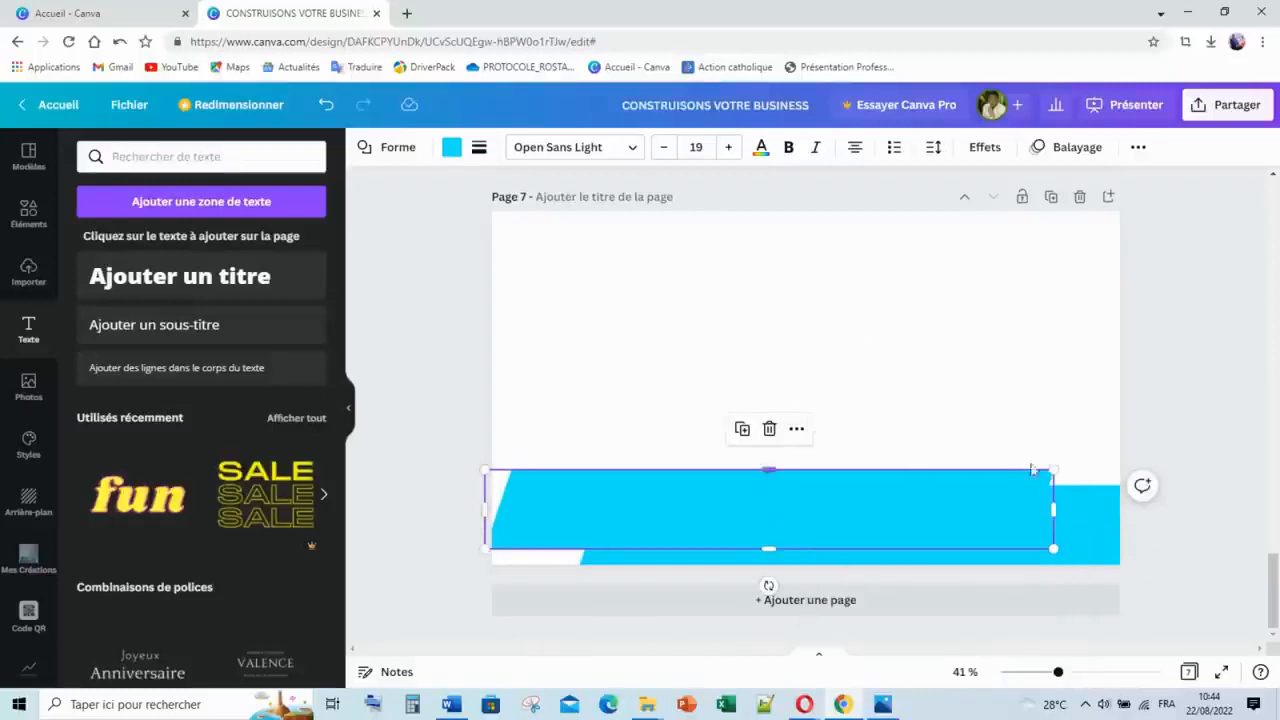
{"action": "left_click_drag", "start_coordinate": [772, 468], "coordinate": [797, 519]}
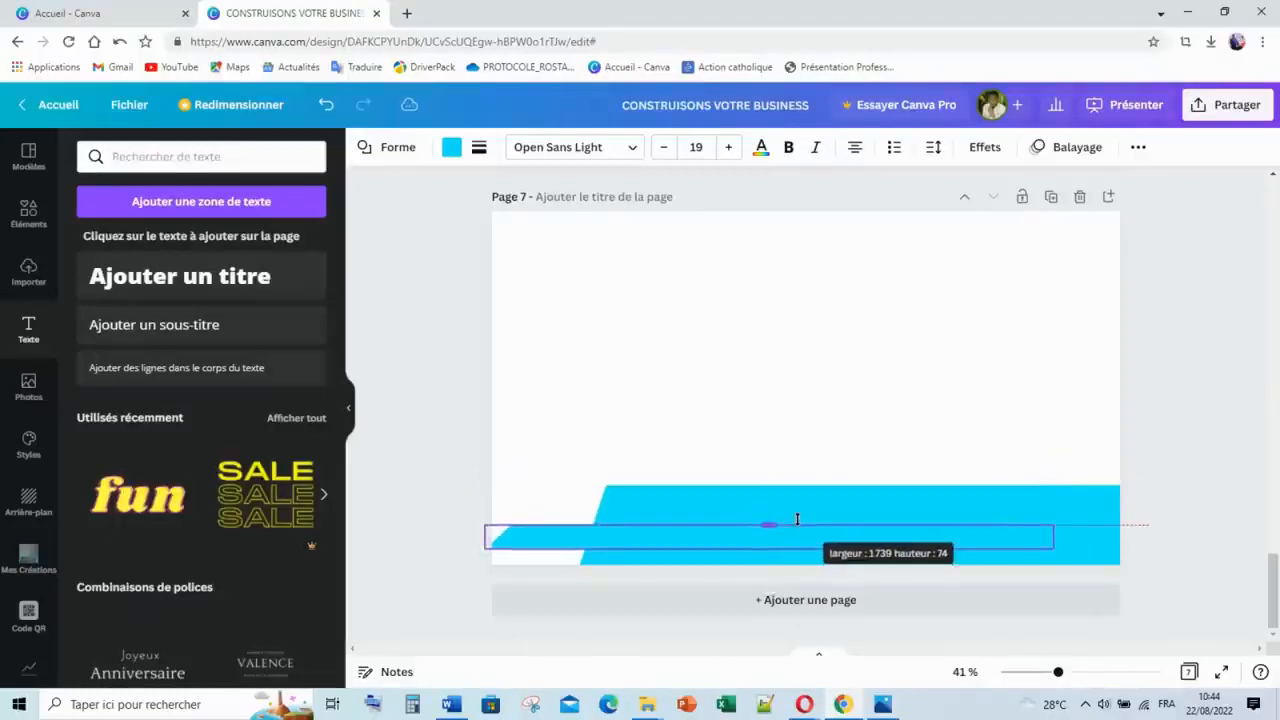
{"action": "left_click", "coordinate": [326, 104]}
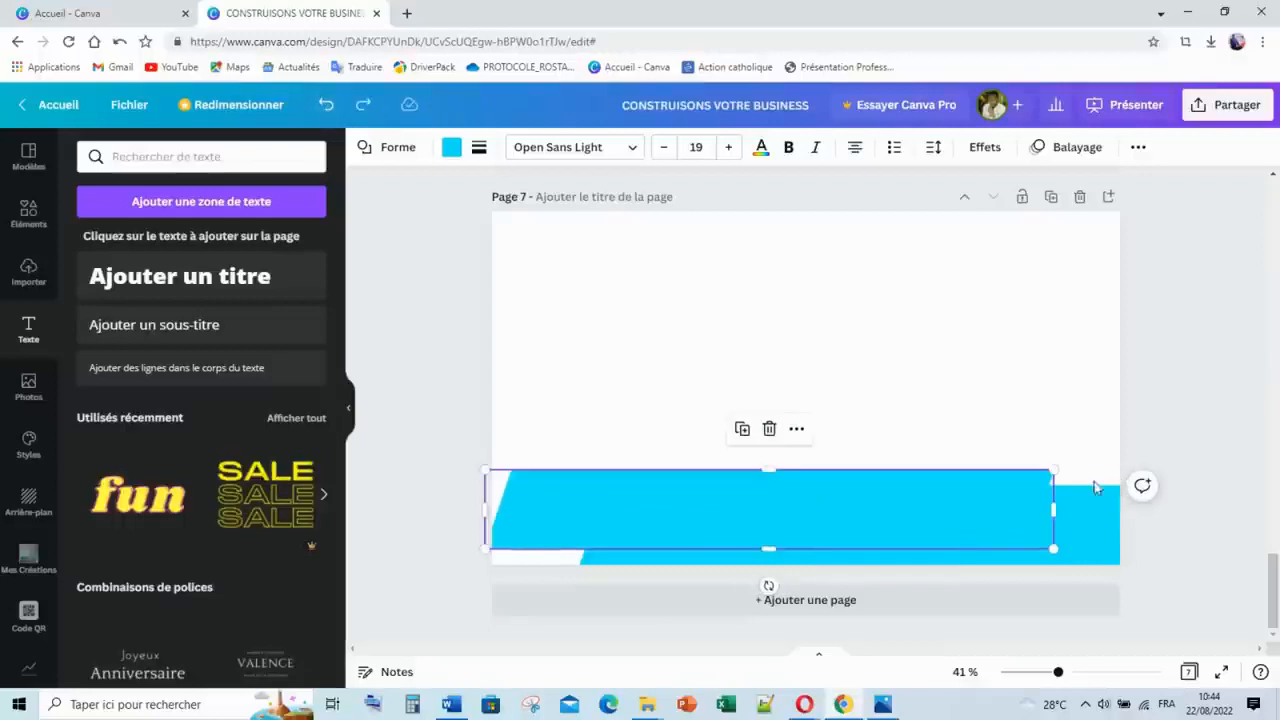
{"action": "left_click_drag", "start_coordinate": [1053, 469], "coordinate": [762, 510]}
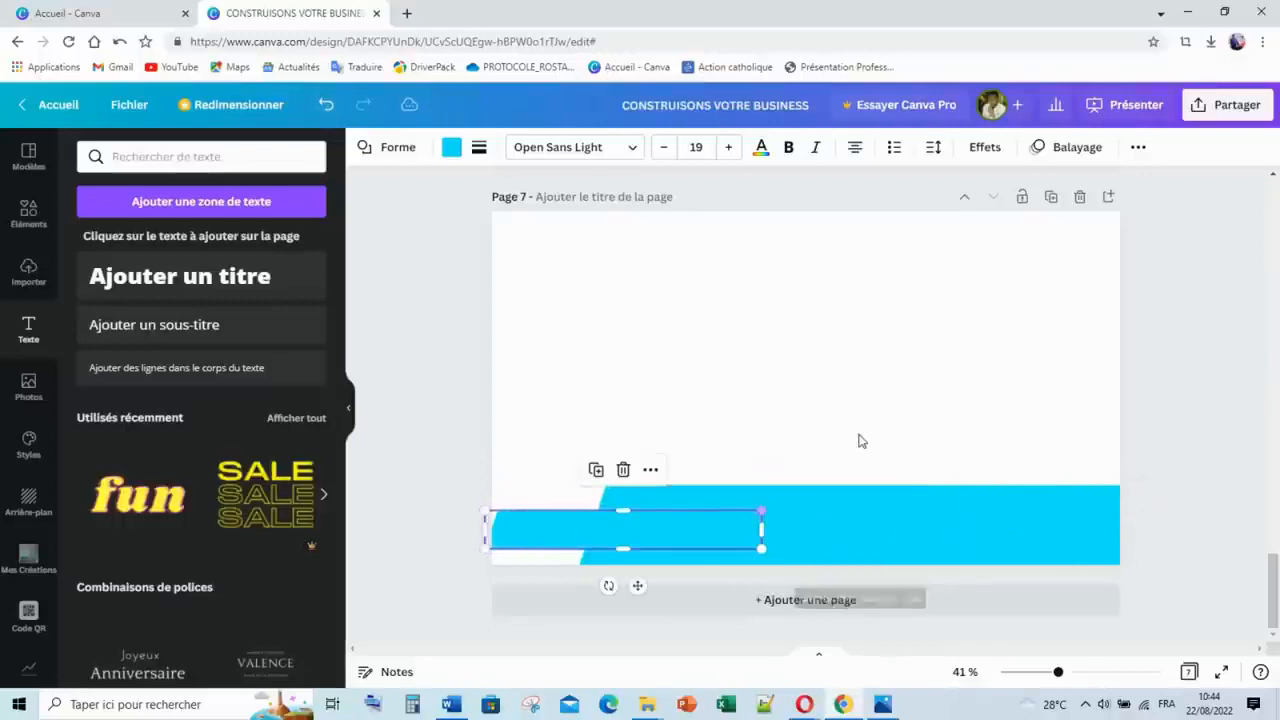
Add a blank page 8 after page 7.
{"action": "left_click", "coordinate": [814, 597]}
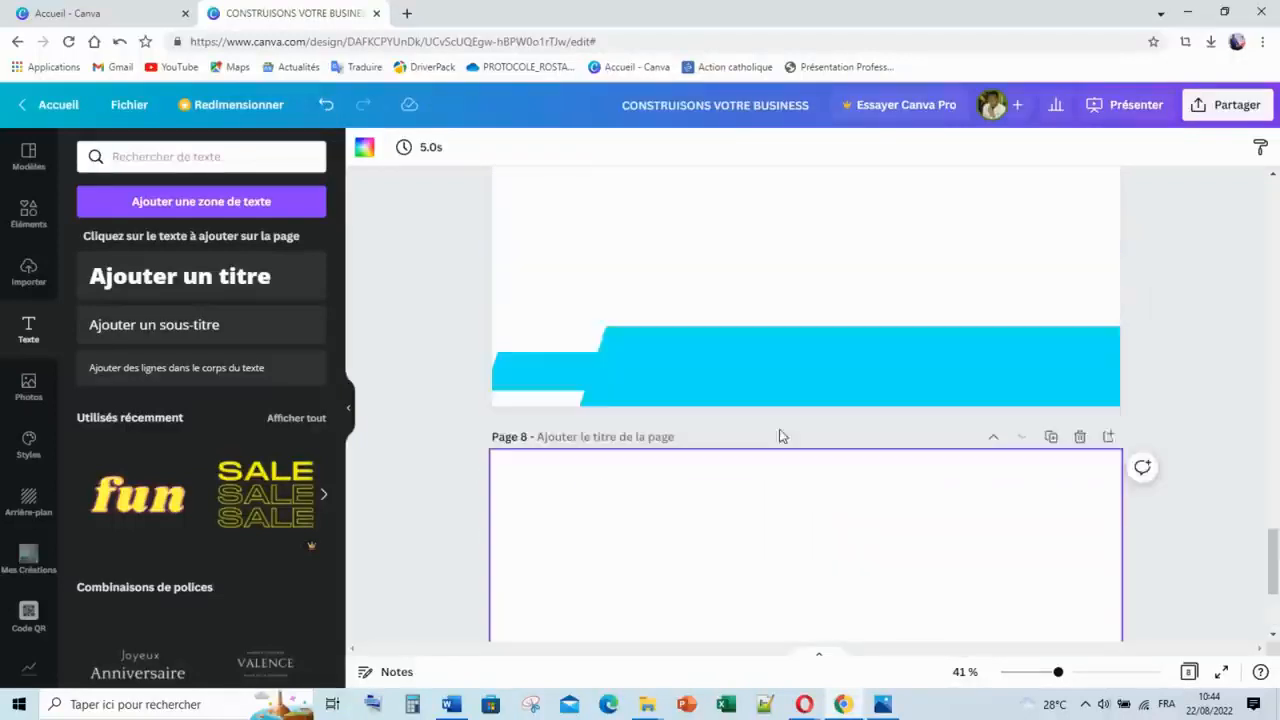
Move the small turned banner down so it sits flush in page 7's lower-left corner along the bottom edge.
{"action": "scroll", "coordinate": [603, 403], "scroll_direction": "up", "scroll_amount": 1}
{"action": "left_click_drag", "start_coordinate": [544, 453], "coordinate": [552, 459]}
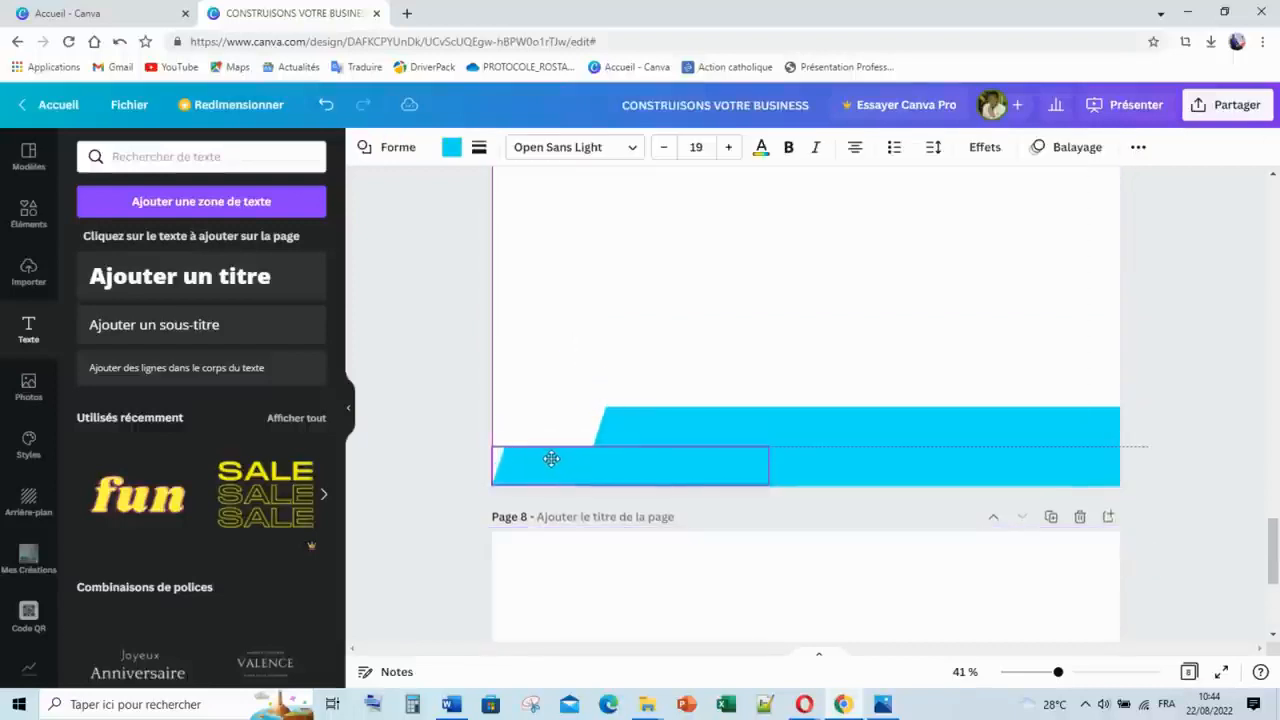
{"action": "left_click", "coordinate": [730, 366]}
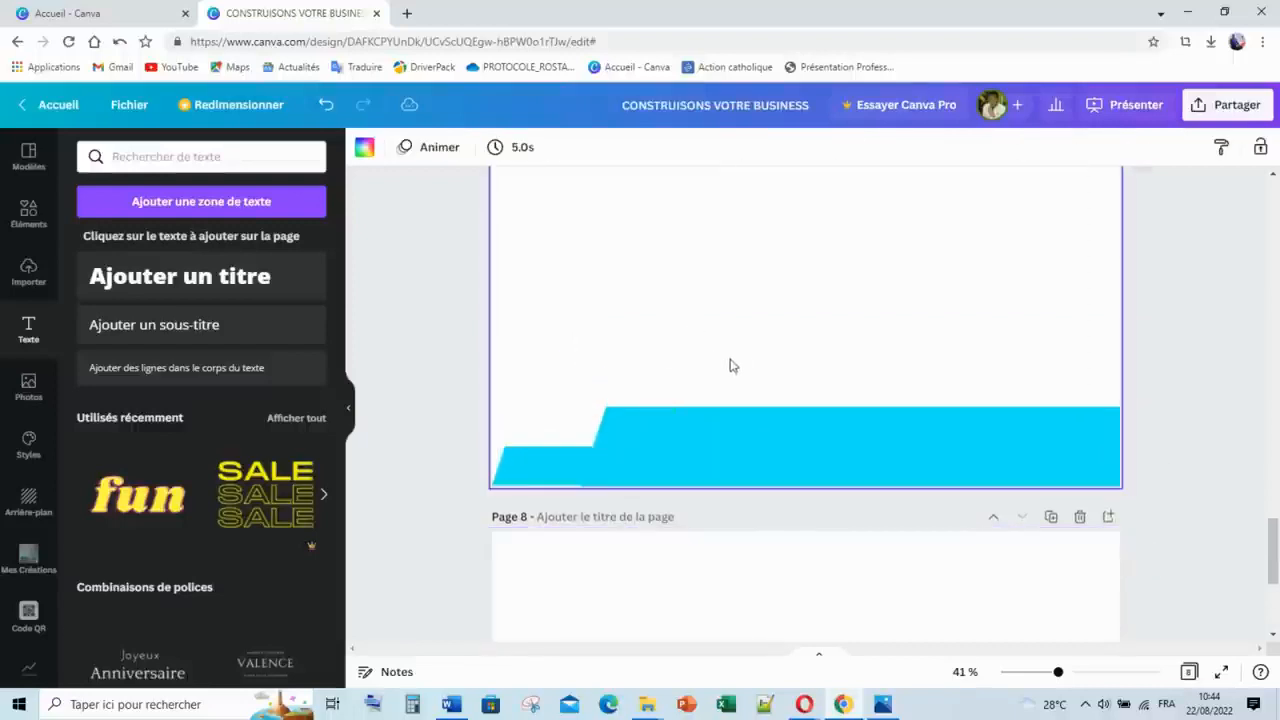
{"action": "left_click", "coordinate": [525, 463]}
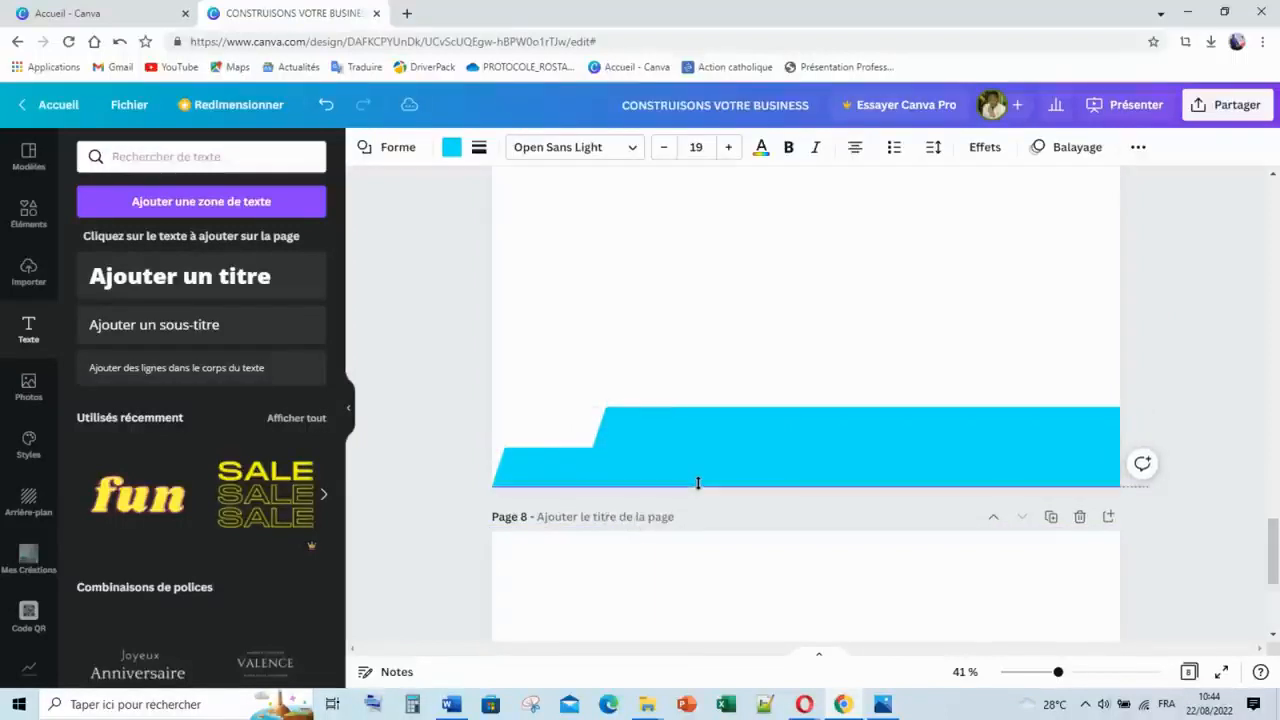
{"action": "left_click", "coordinate": [606, 366]}
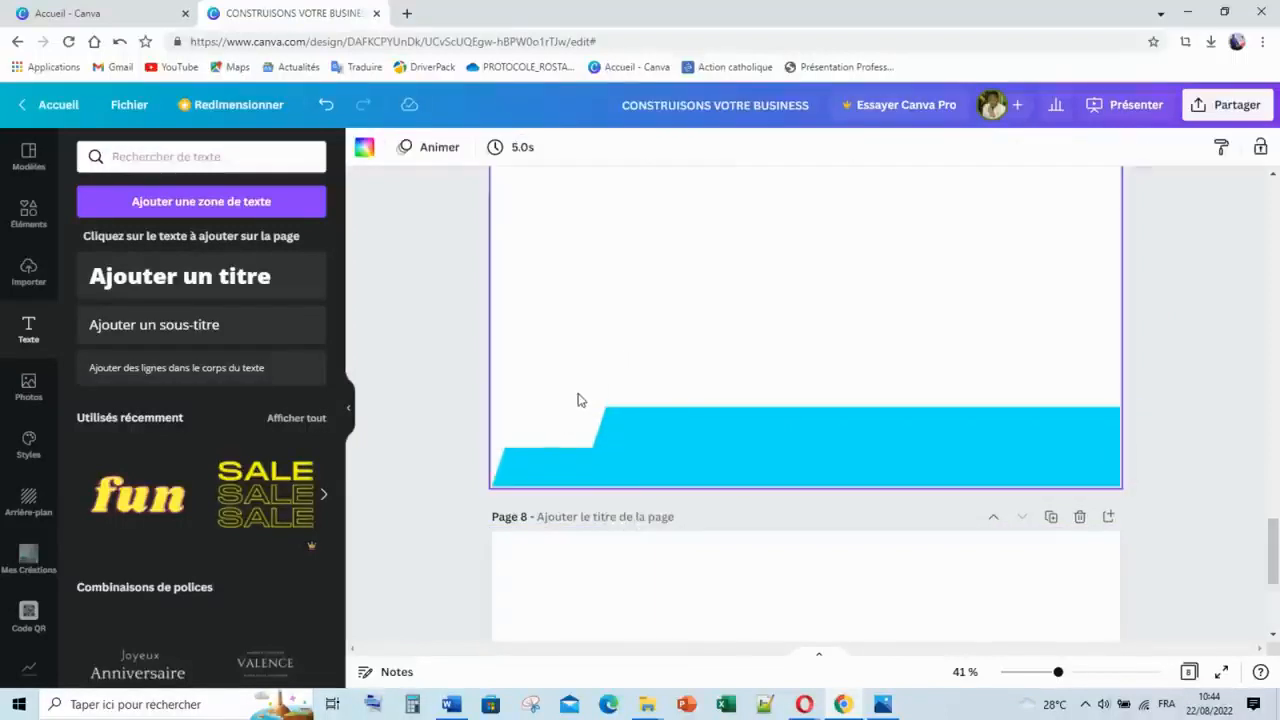
Copy the dark grey shape from page 5's title banner to page 7 and place it in the blank area left of centre.
{"action": "scroll", "coordinate": [903, 274], "scroll_direction": "up", "scroll_amount": 10}
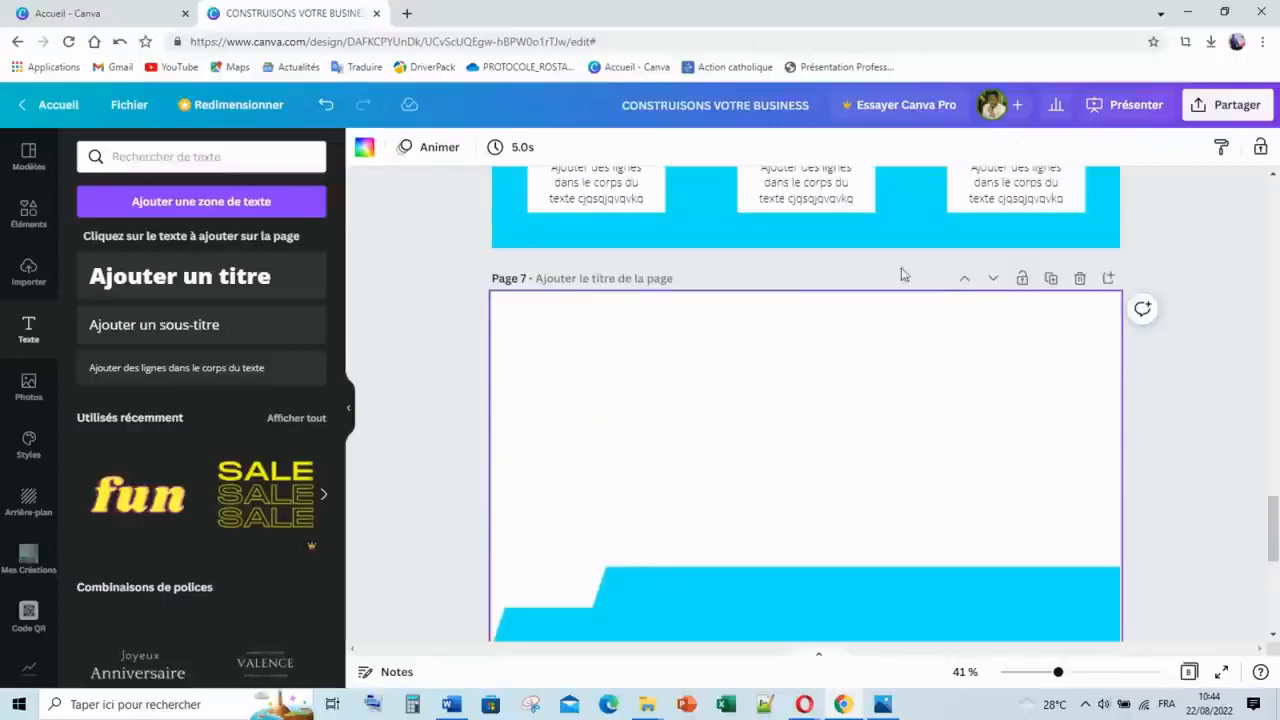
{"action": "scroll", "coordinate": [960, 290], "scroll_direction": "up", "scroll_amount": 3}
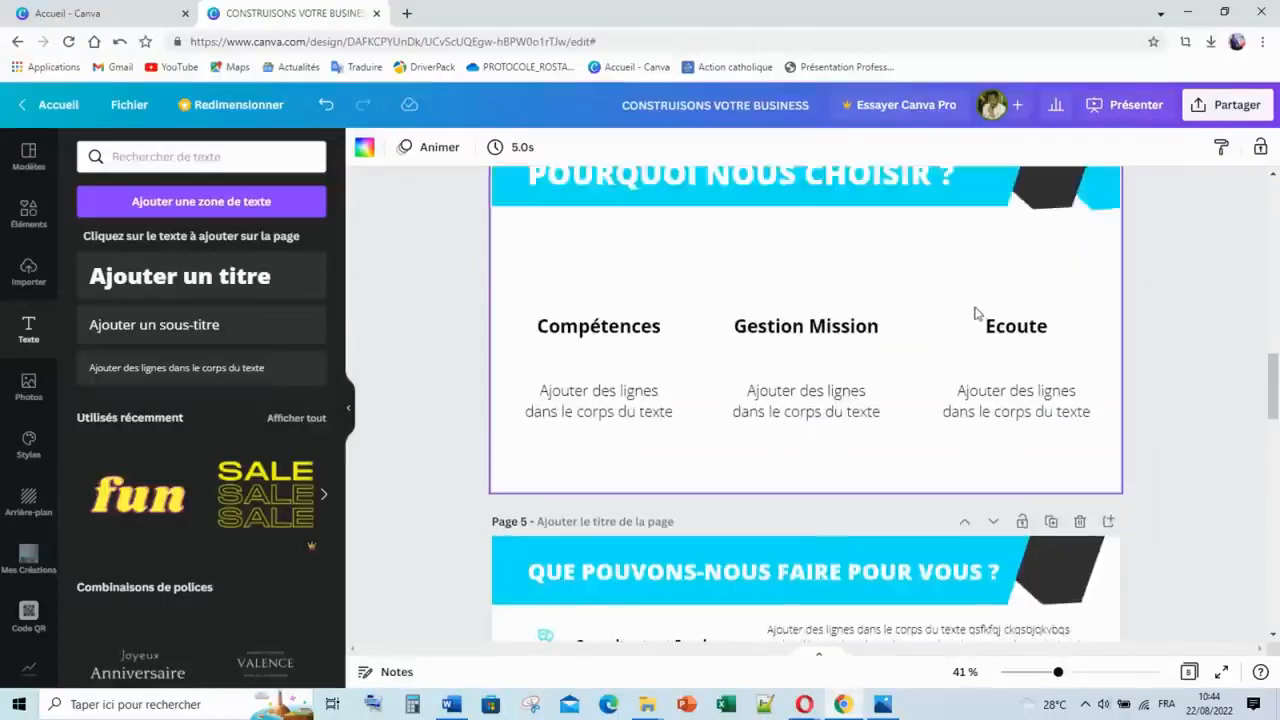
{"action": "scroll", "coordinate": [974, 314], "scroll_direction": "down", "scroll_amount": 2}
{"action": "left_click", "coordinate": [1050, 330]}
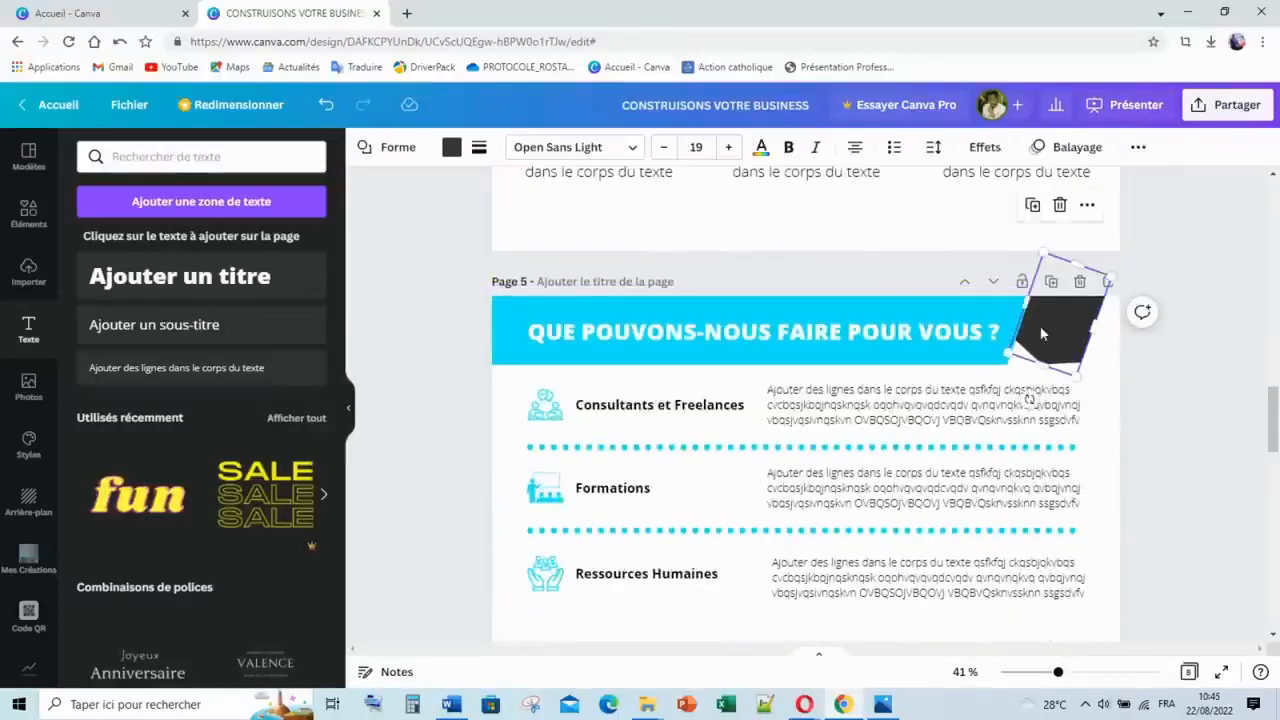
{"action": "scroll", "coordinate": [1040, 333], "scroll_direction": "down", "scroll_amount": 10}
{"action": "scroll", "coordinate": [1010, 335], "scroll_direction": "up", "scroll_amount": 5}
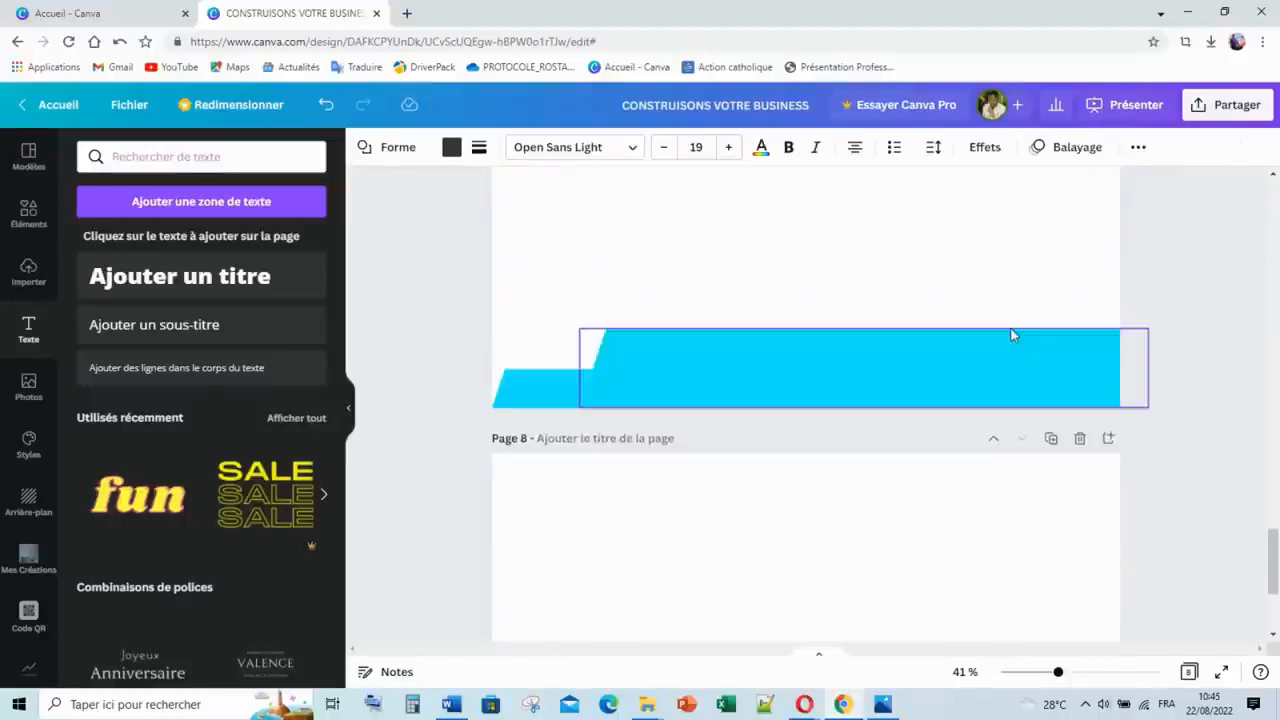
{"action": "key", "text": "ctrl+v"}
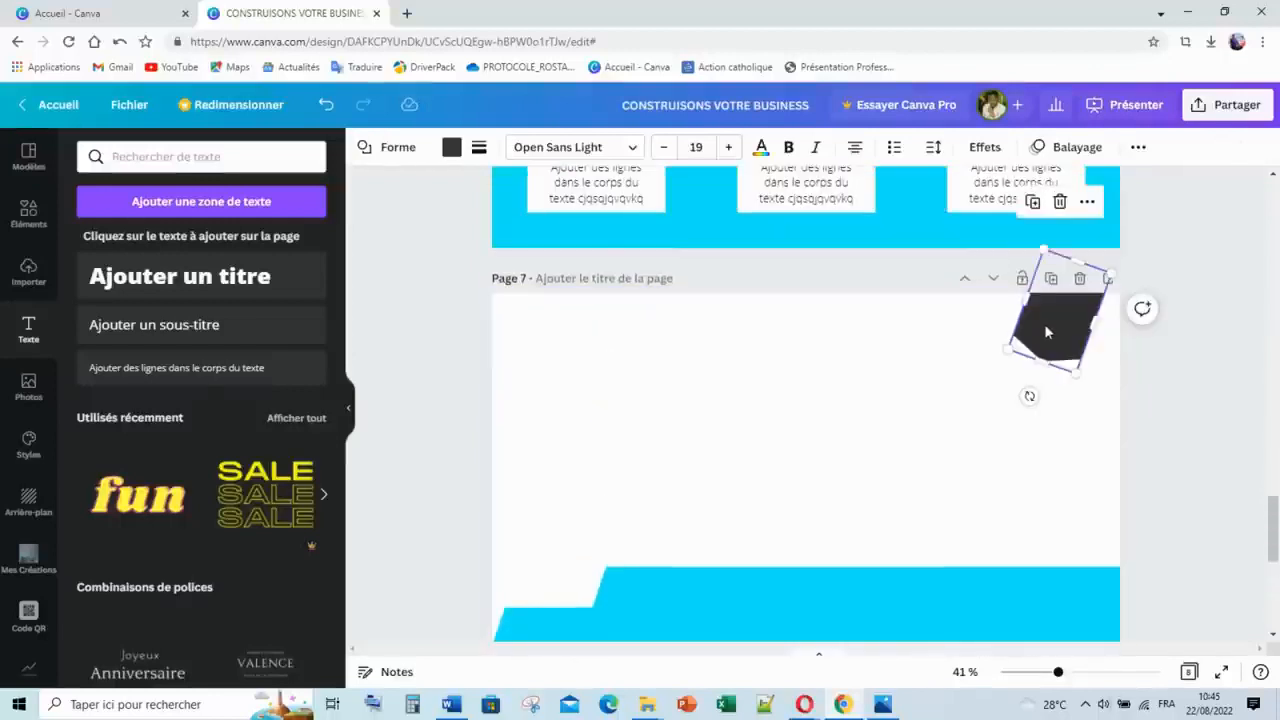
{"action": "left_click_drag", "start_coordinate": [1047, 333], "coordinate": [701, 428]}
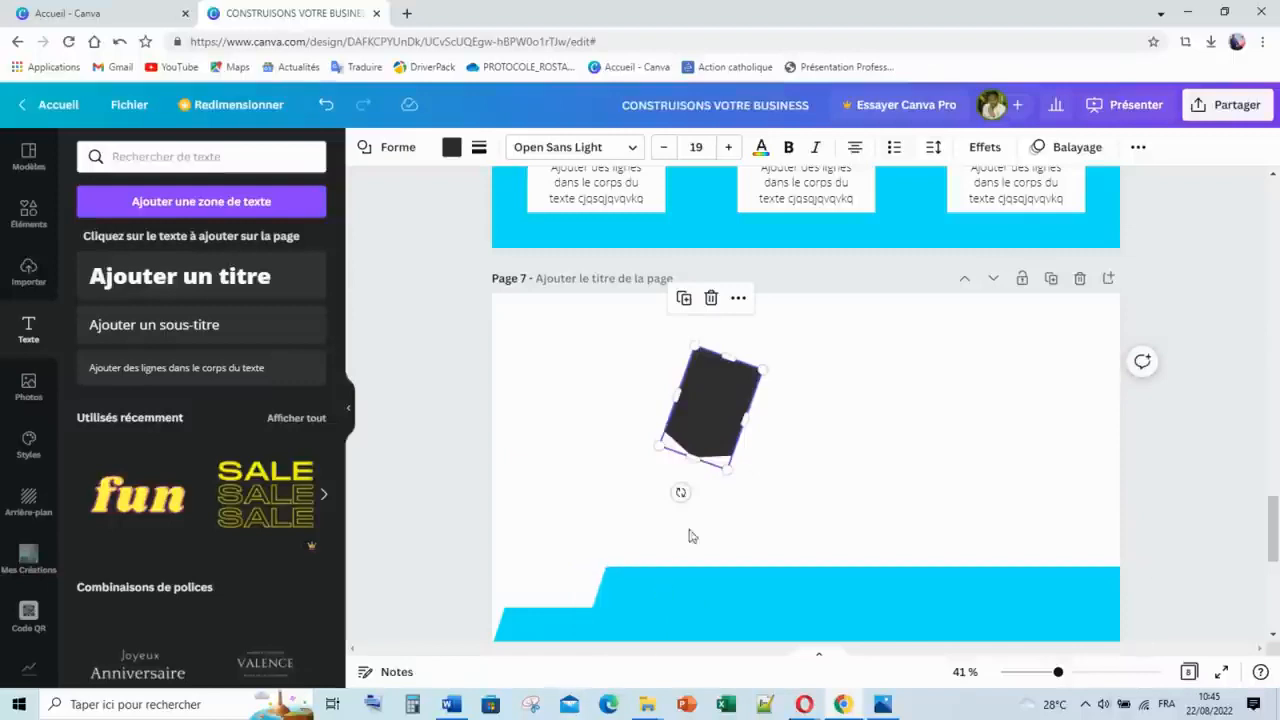
Rotate, lengthen and narrow the dark shape into a diagonal bar across the gap between page 7's two cyan banners.
{"action": "left_click_drag", "start_coordinate": [680, 492], "coordinate": [568, 566]}
{"action": "left_click_drag", "start_coordinate": [590, 630], "coordinate": [614, 667]}
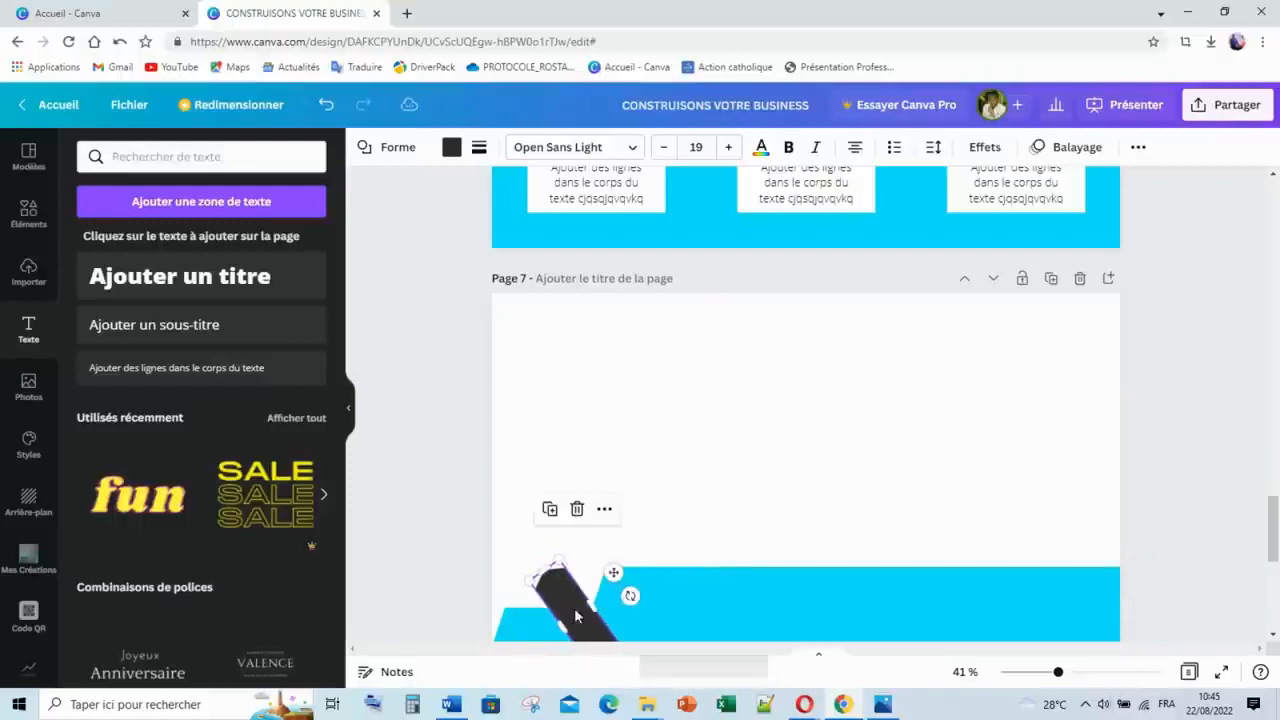
{"action": "left_click_drag", "start_coordinate": [572, 601], "coordinate": [631, 603]}
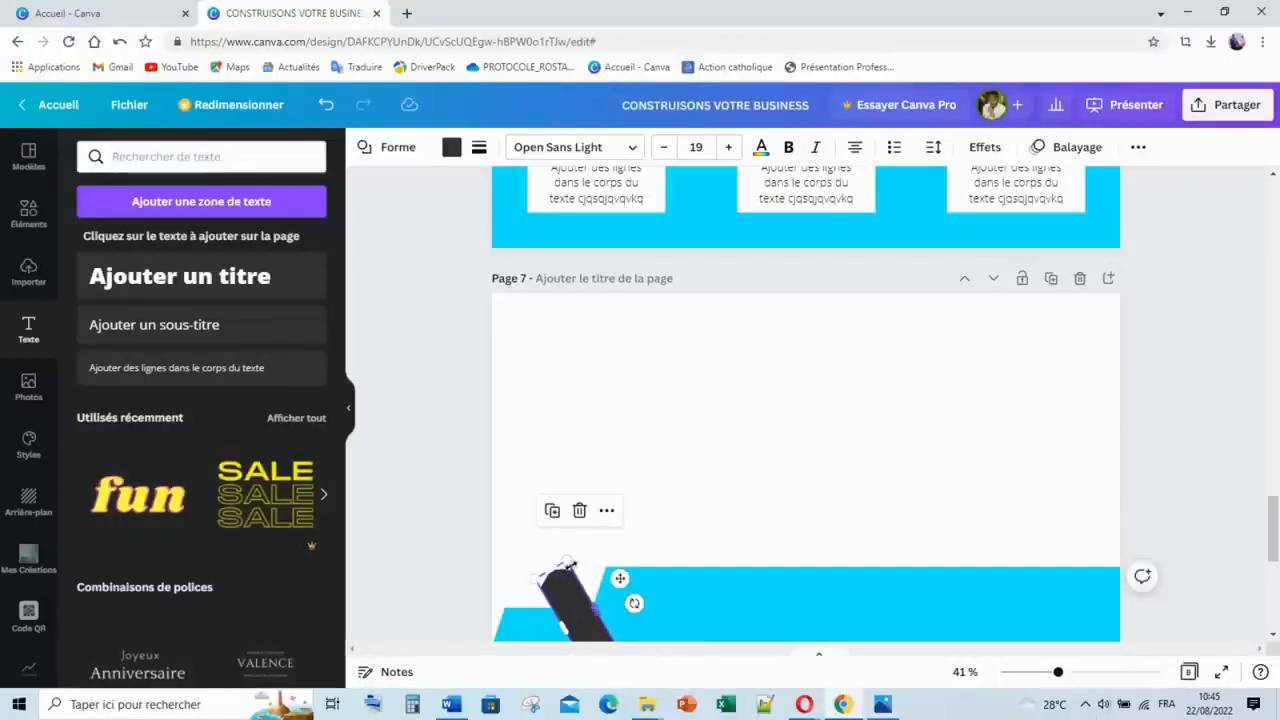
{"action": "left_click_drag", "start_coordinate": [565, 560], "coordinate": [595, 557]}
{"action": "left_click", "coordinate": [652, 525]}
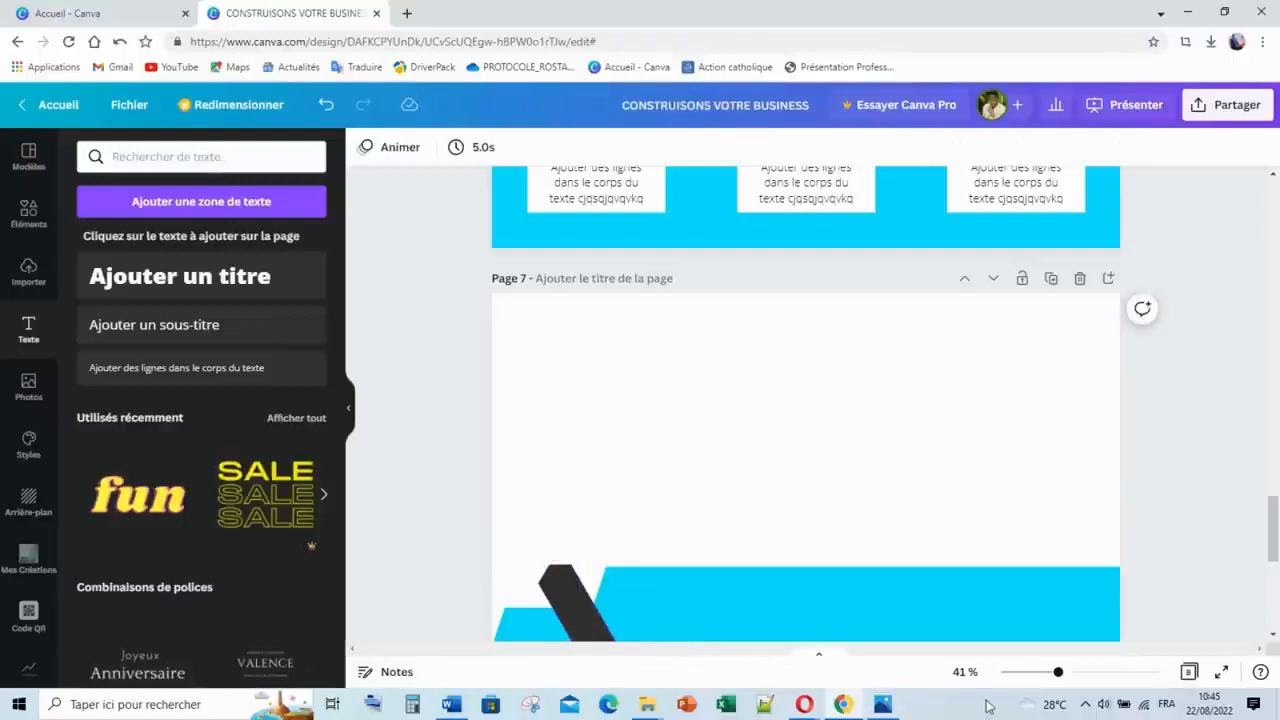
Copy the NOS SERVICES title from page 6 to page 7 and recolour its text dark grey.
{"action": "left_click", "coordinate": [882, 704]}
{"action": "left_click", "coordinate": [882, 704]}
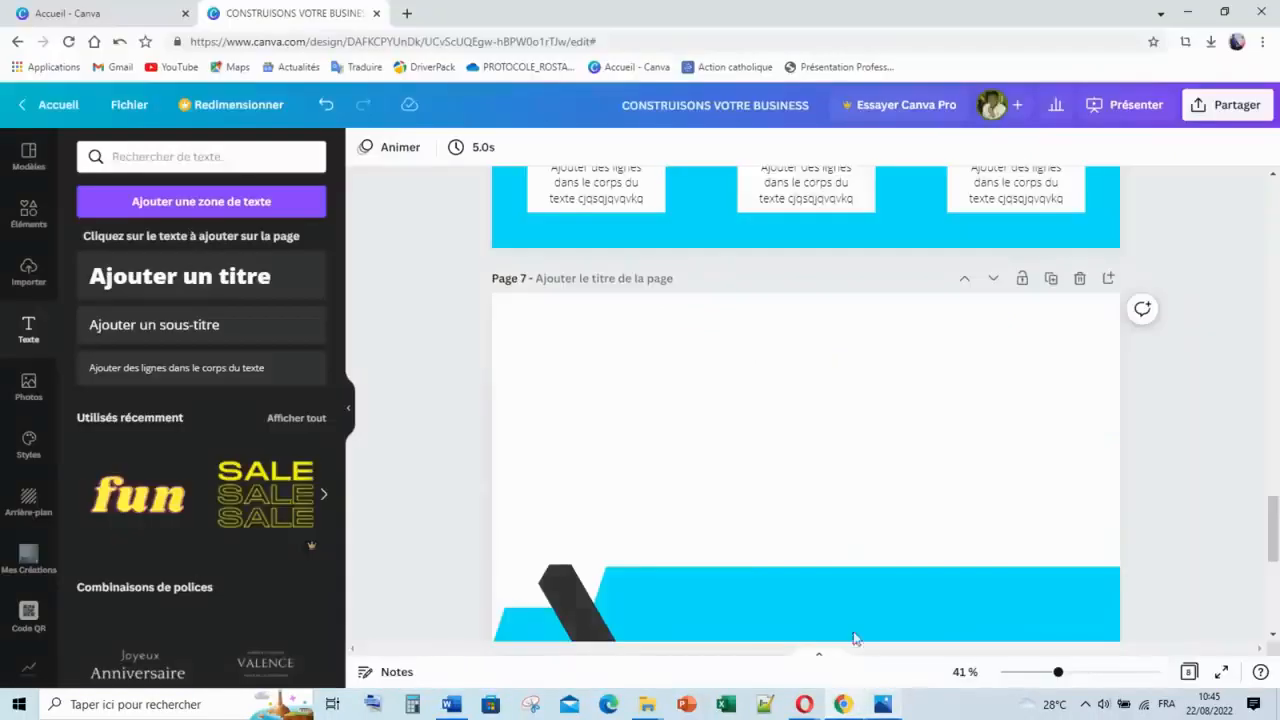
{"action": "left_click", "coordinate": [836, 464]}
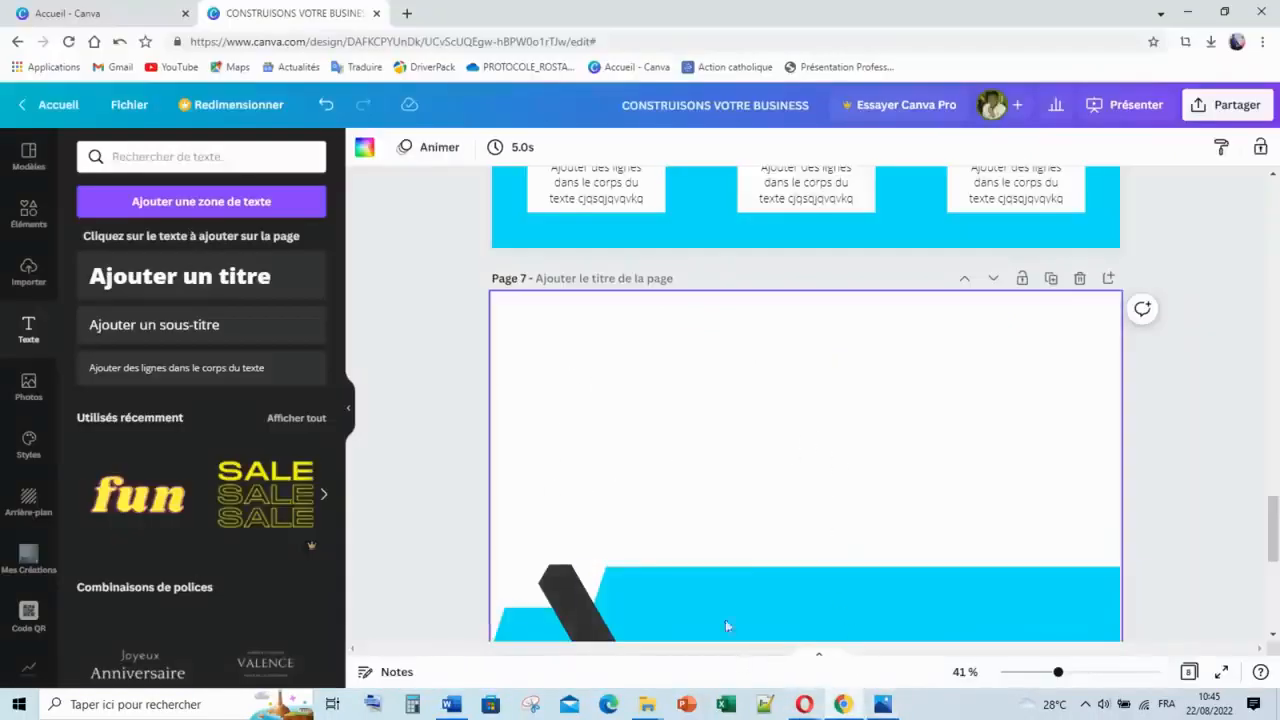
{"action": "scroll", "coordinate": [663, 256], "scroll_direction": "up", "scroll_amount": 4}
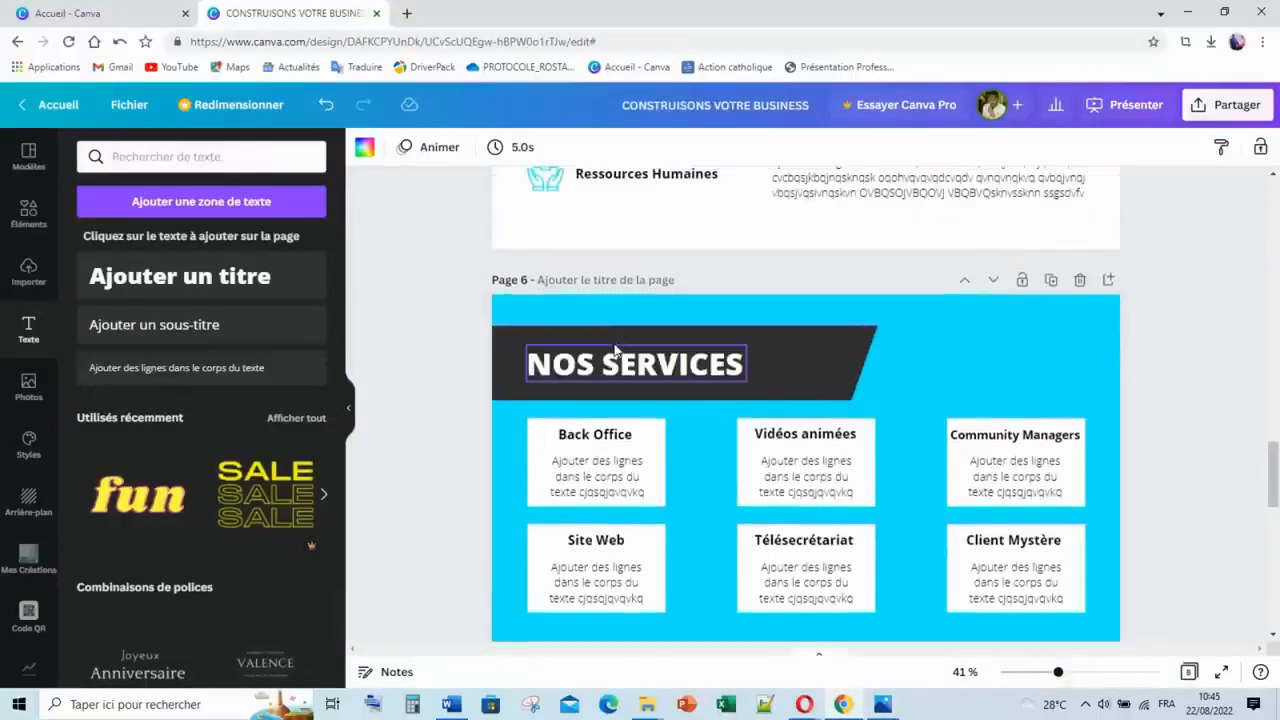
{"action": "left_click", "coordinate": [614, 364]}
{"action": "scroll", "coordinate": [614, 364], "scroll_direction": "down", "scroll_amount": 3}
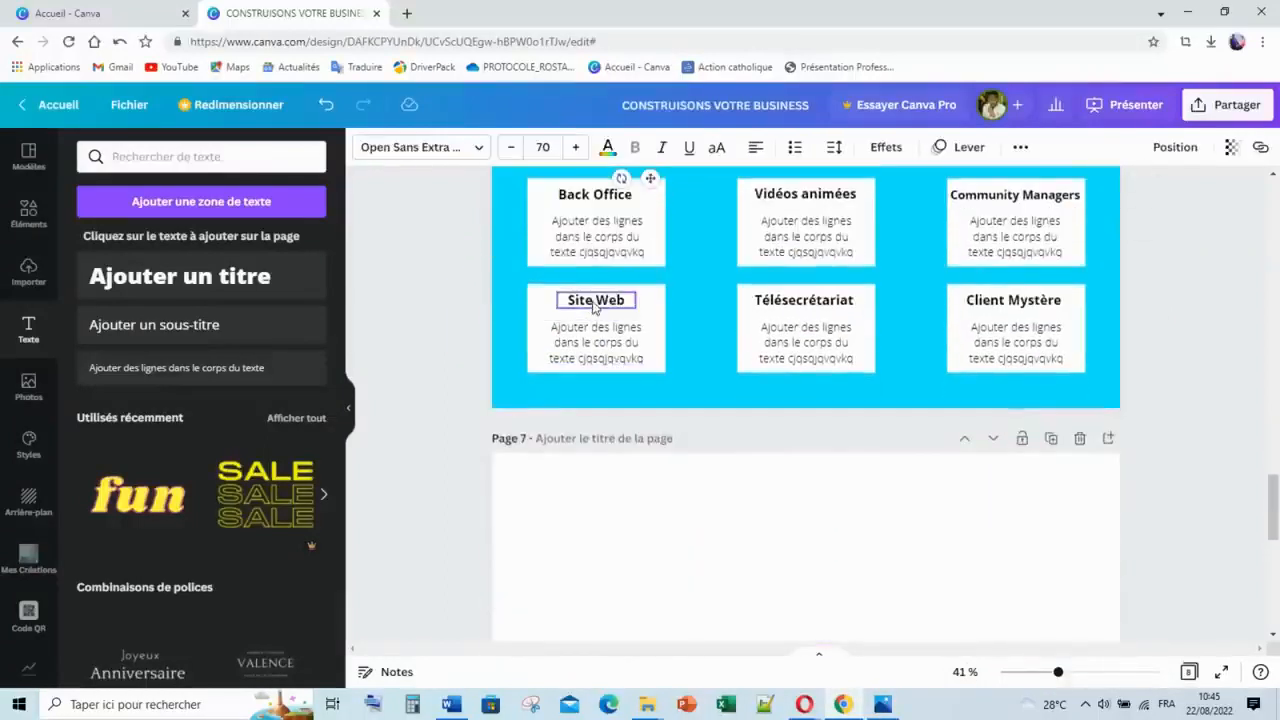
{"action": "scroll", "coordinate": [594, 306], "scroll_direction": "up", "scroll_amount": 1}
{"action": "scroll", "coordinate": [594, 306], "scroll_direction": "down", "scroll_amount": 3}
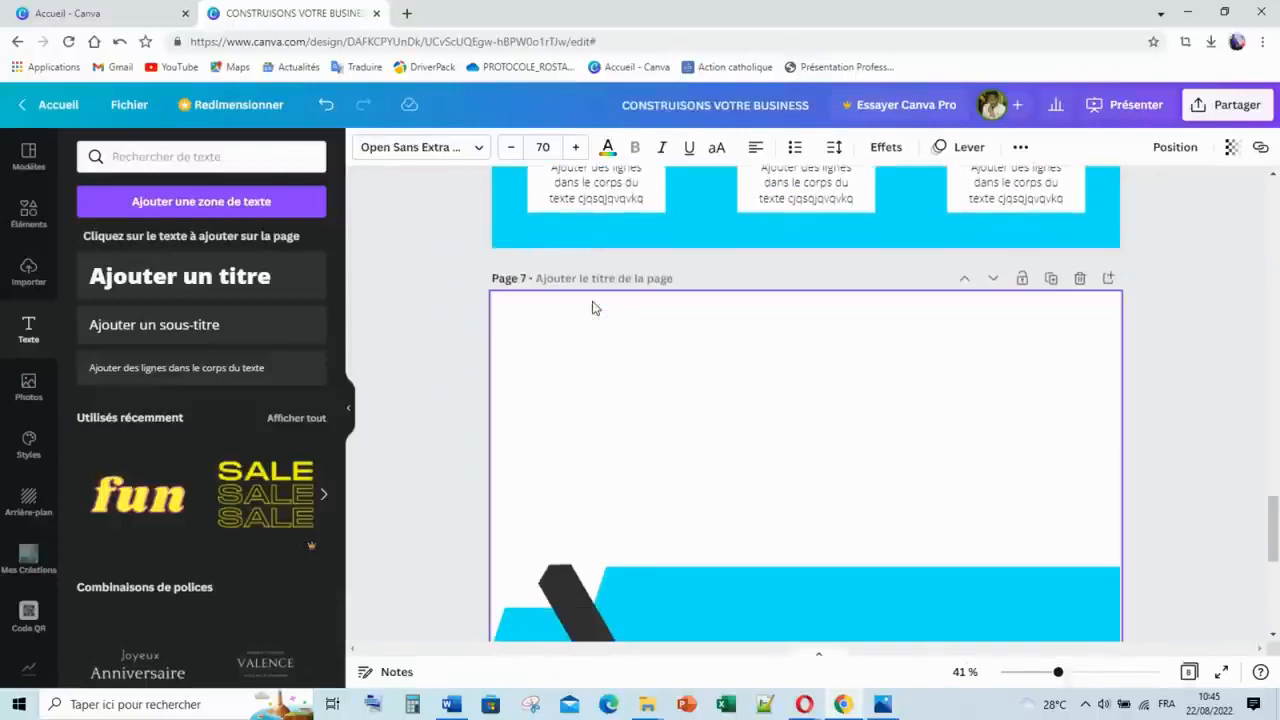
{"action": "left_click", "coordinate": [607, 147]}
{"action": "left_click", "coordinate": [265, 388]}
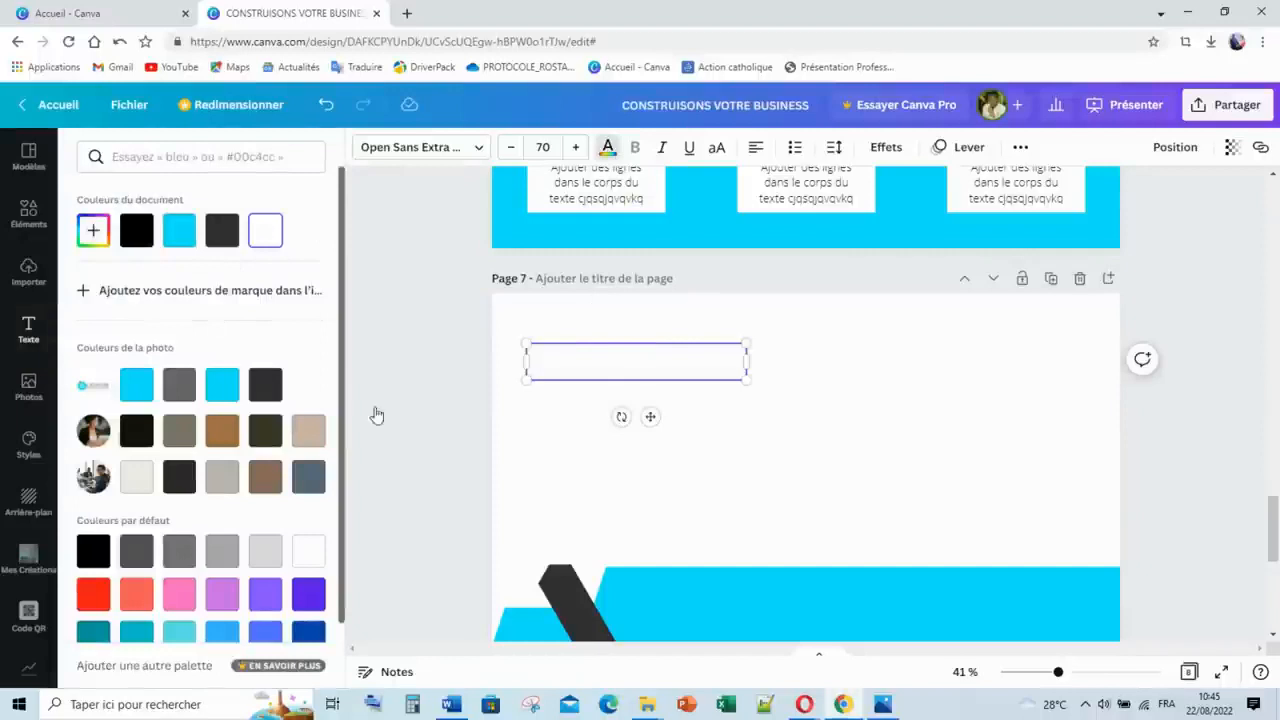
Replace page 7's title text with "ILS NOUS FONT CONFIANCE" and widen its box so it wraps onto two lines.
{"action": "left_click", "coordinate": [695, 380]}
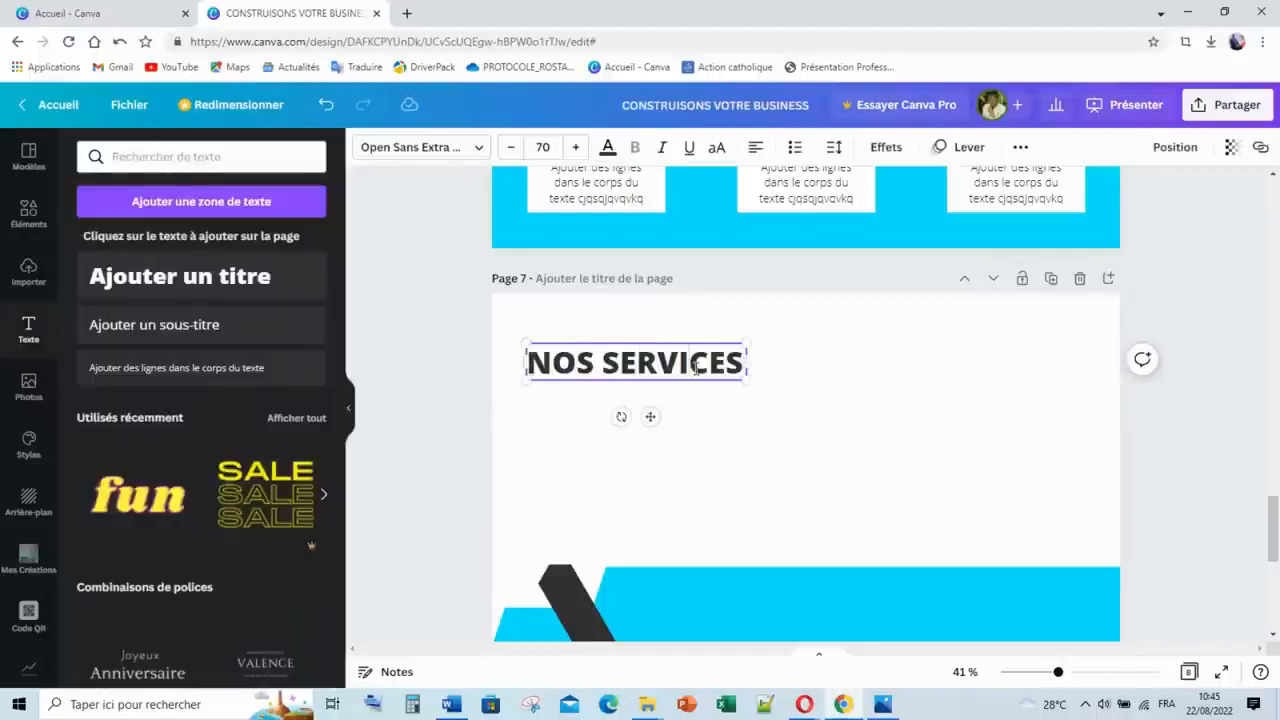
{"action": "triple_click", "coordinate": [697, 368]}
{"action": "type", "text": "ILS "}
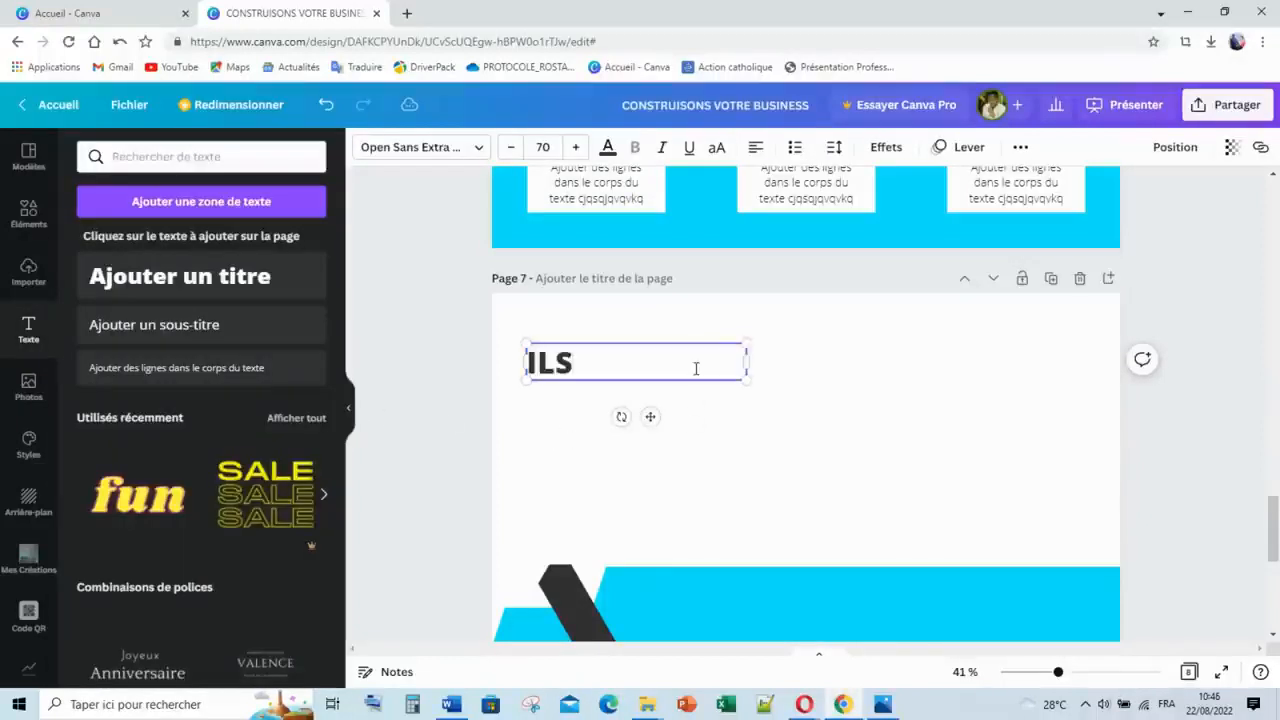
{"action": "type", "text": "NOUS"}
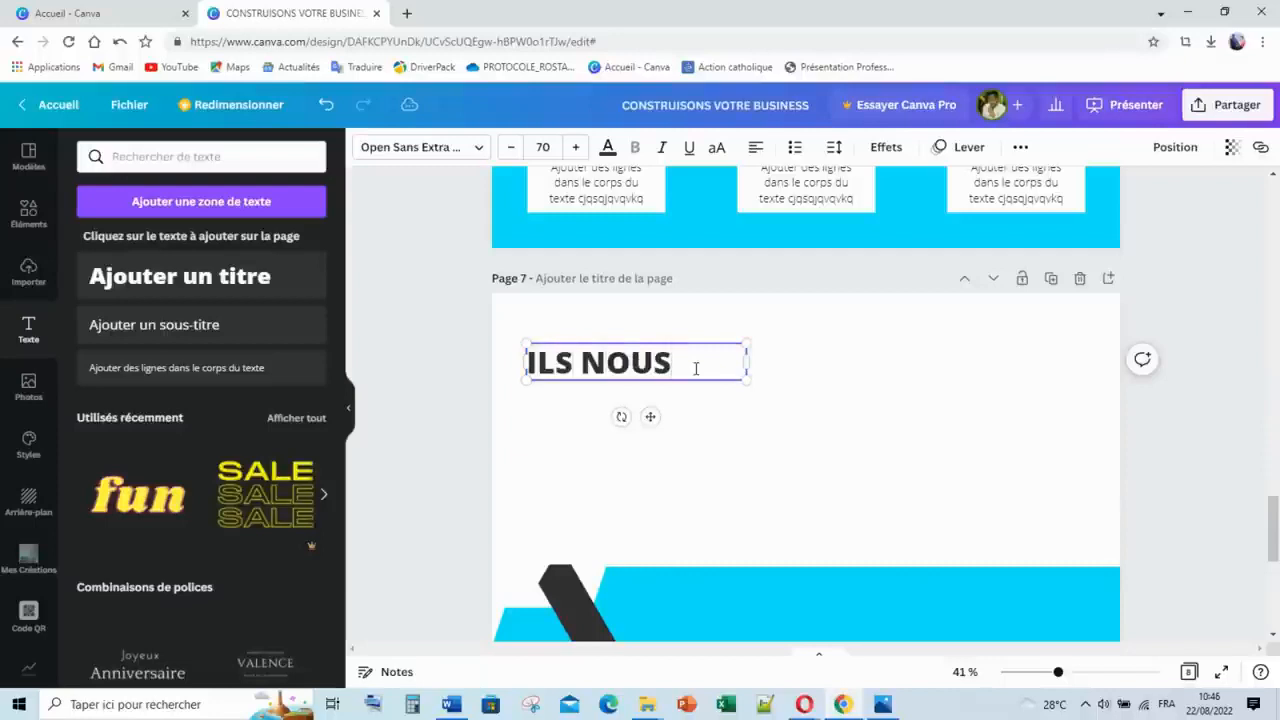
{"action": "type", "text": " FONT"}
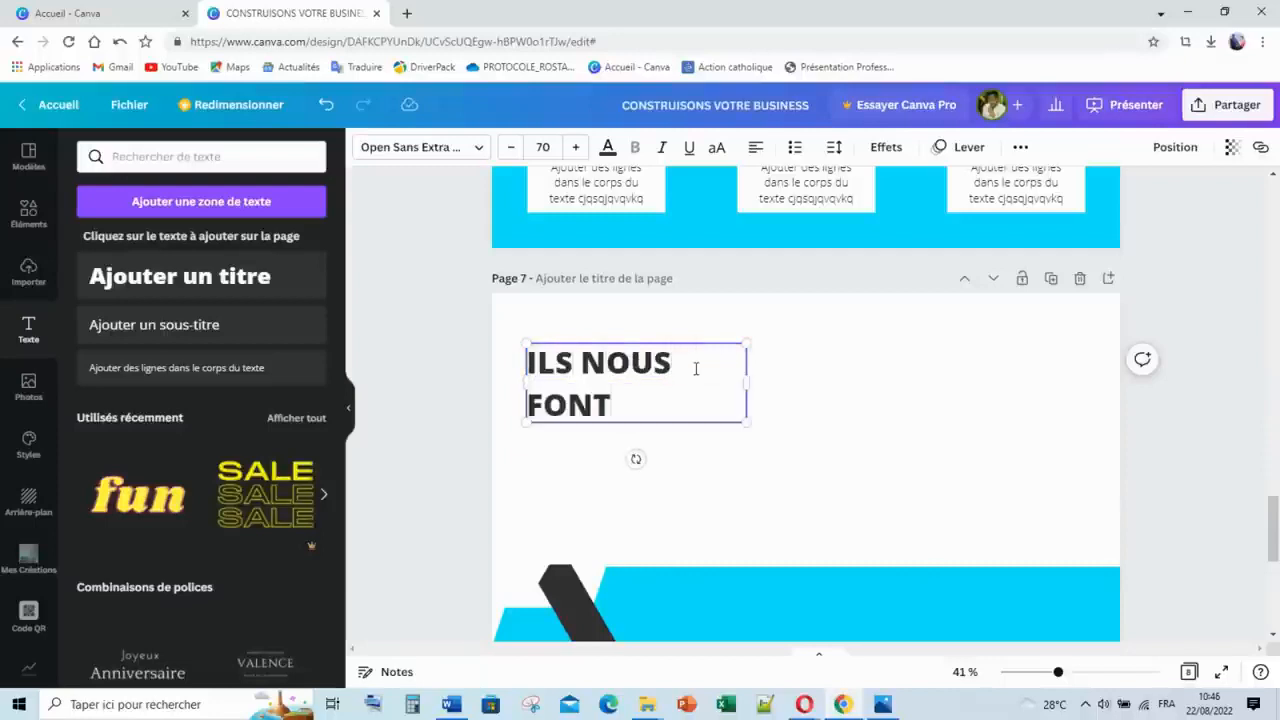
{"action": "type", "text": "CONF"}
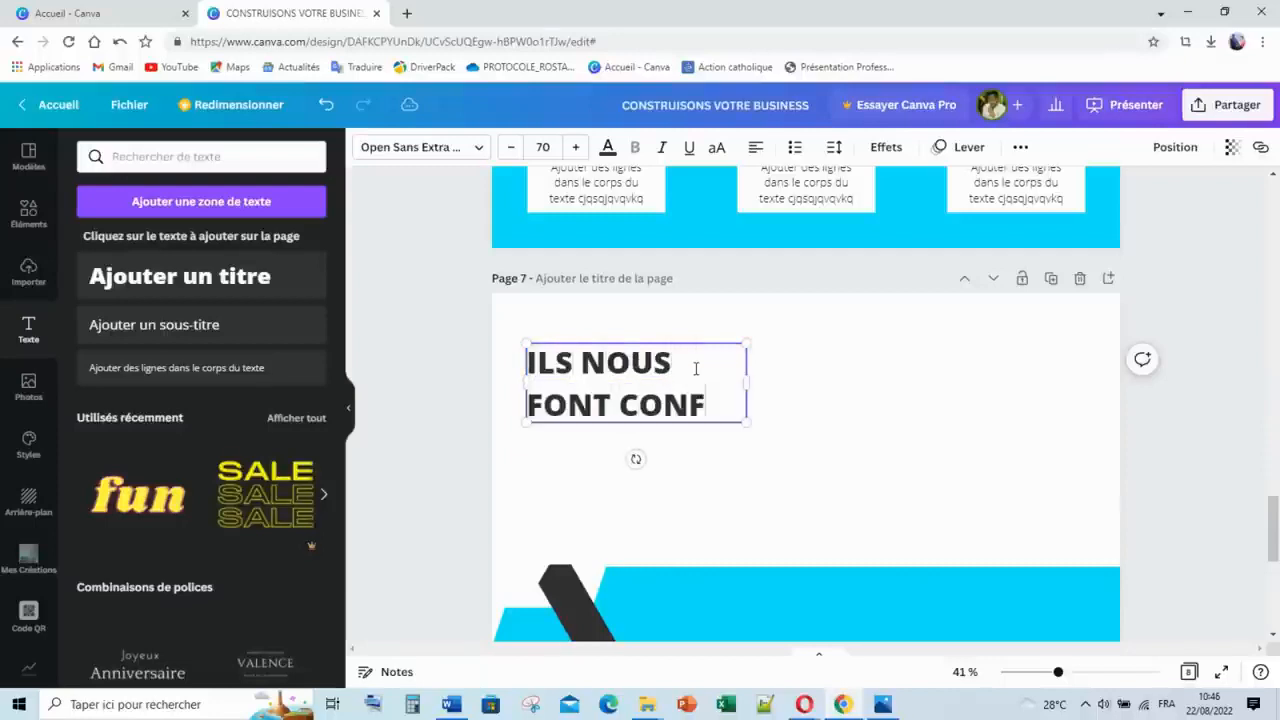
{"action": "type", "text": "IANCE"}
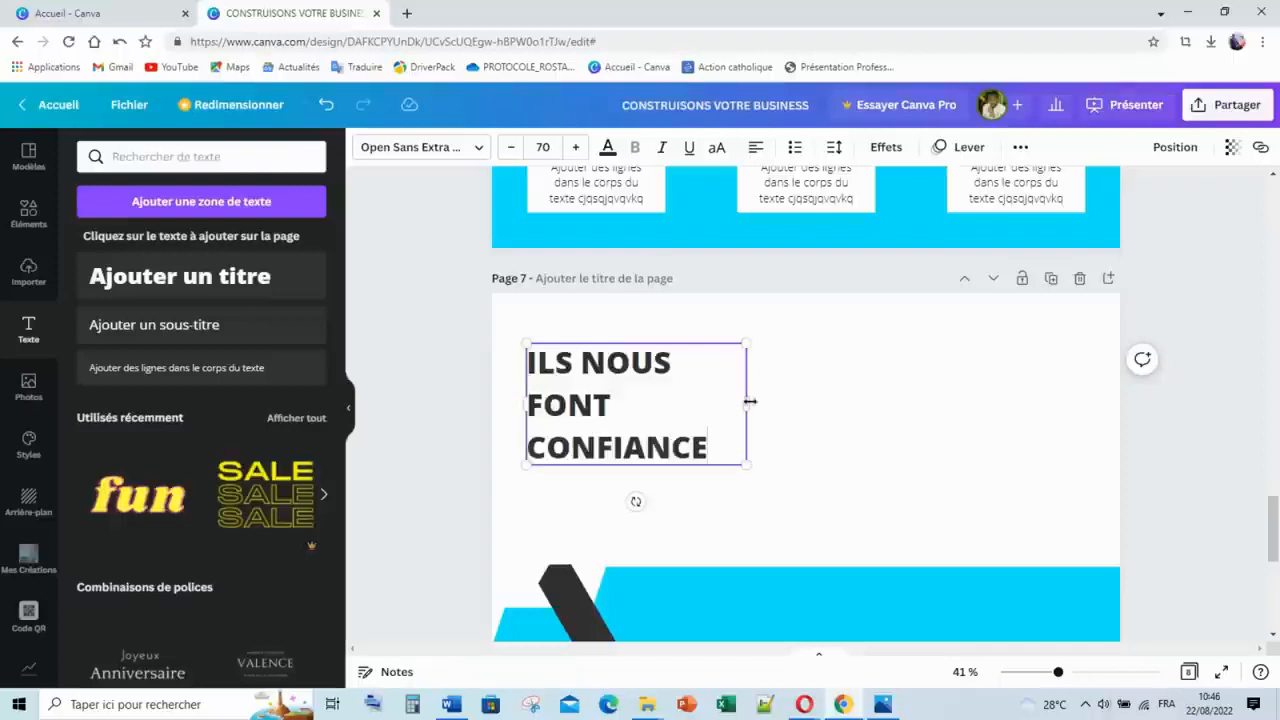
{"action": "left_click_drag", "start_coordinate": [746, 403], "coordinate": [768, 398]}
{"action": "left_click", "coordinate": [812, 434]}
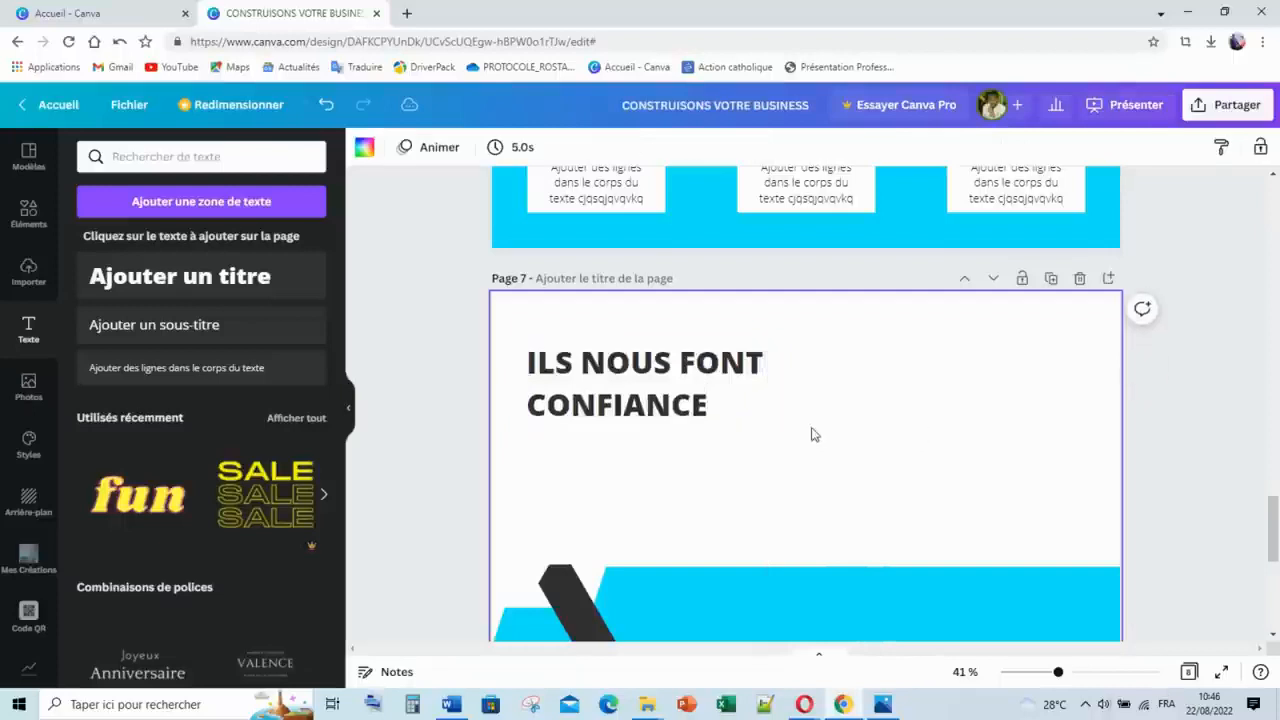
Copy the description text of page 6's Site Web card to page 7.
{"action": "left_click", "coordinate": [614, 192]}
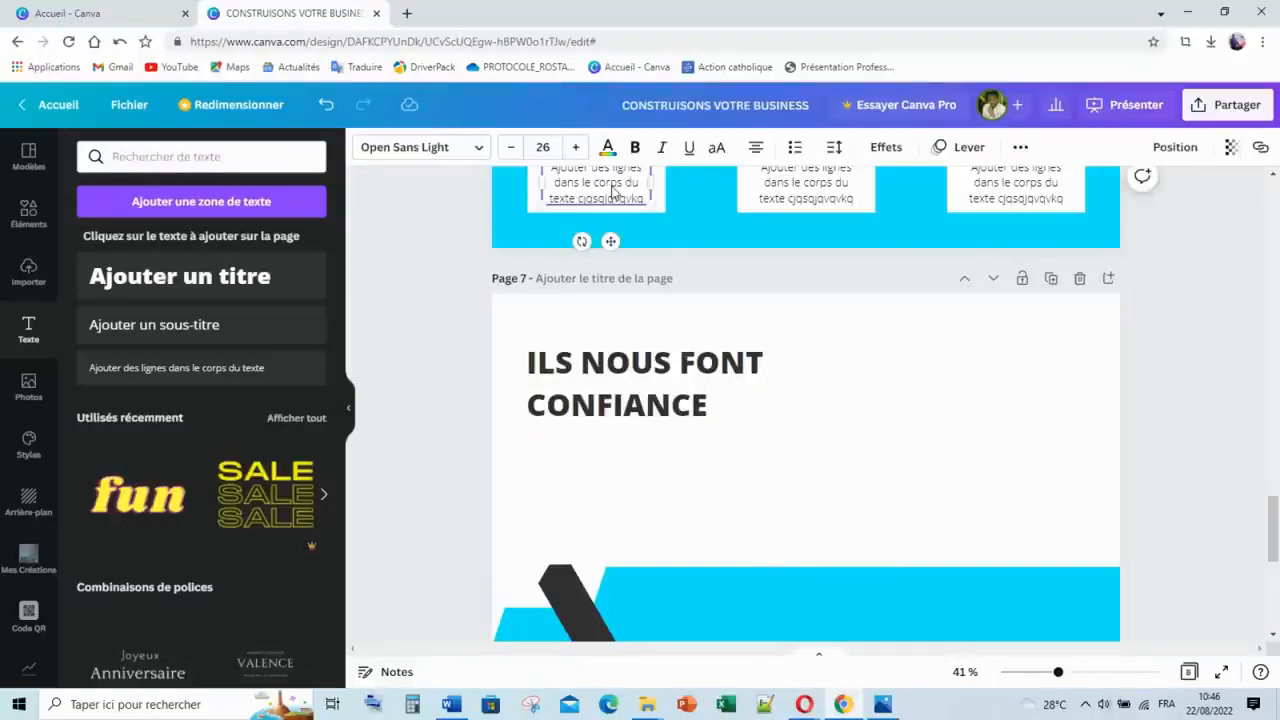
{"action": "scroll", "coordinate": [700, 270], "scroll_direction": "down", "scroll_amount": 3}
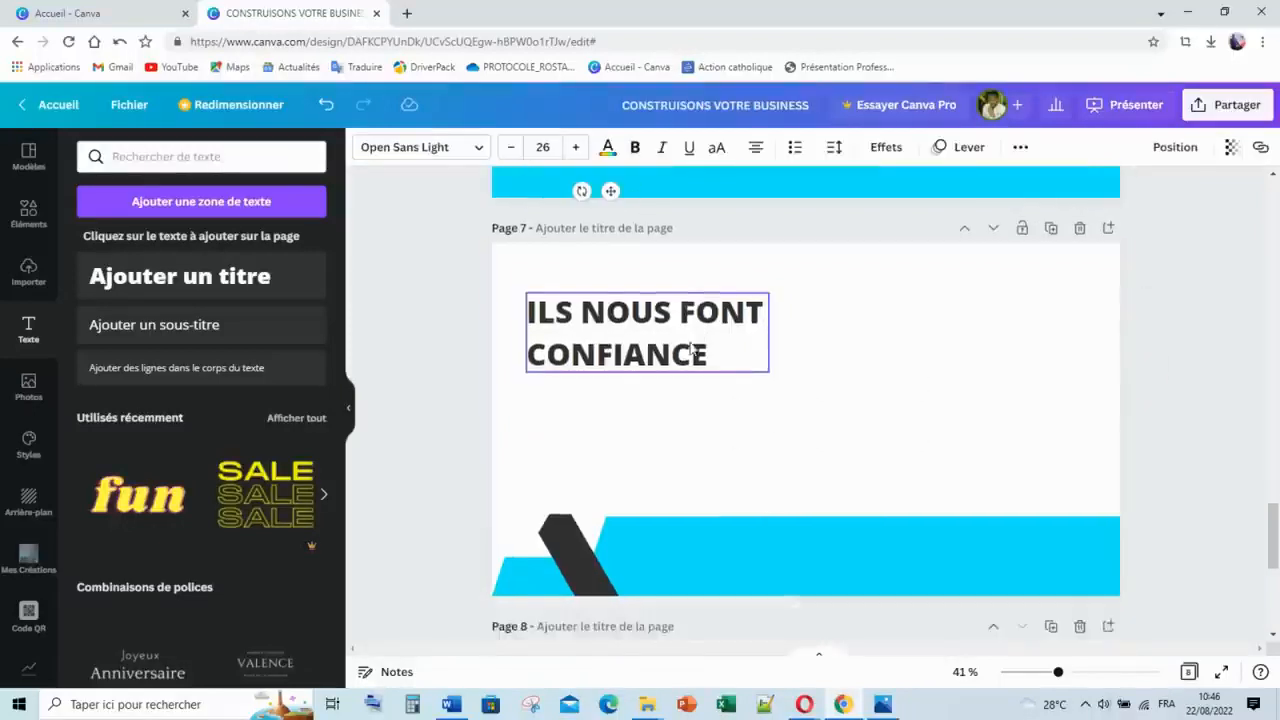
{"action": "scroll", "coordinate": [714, 300], "scroll_direction": "up", "scroll_amount": 2}
{"action": "left_click", "coordinate": [709, 394]}
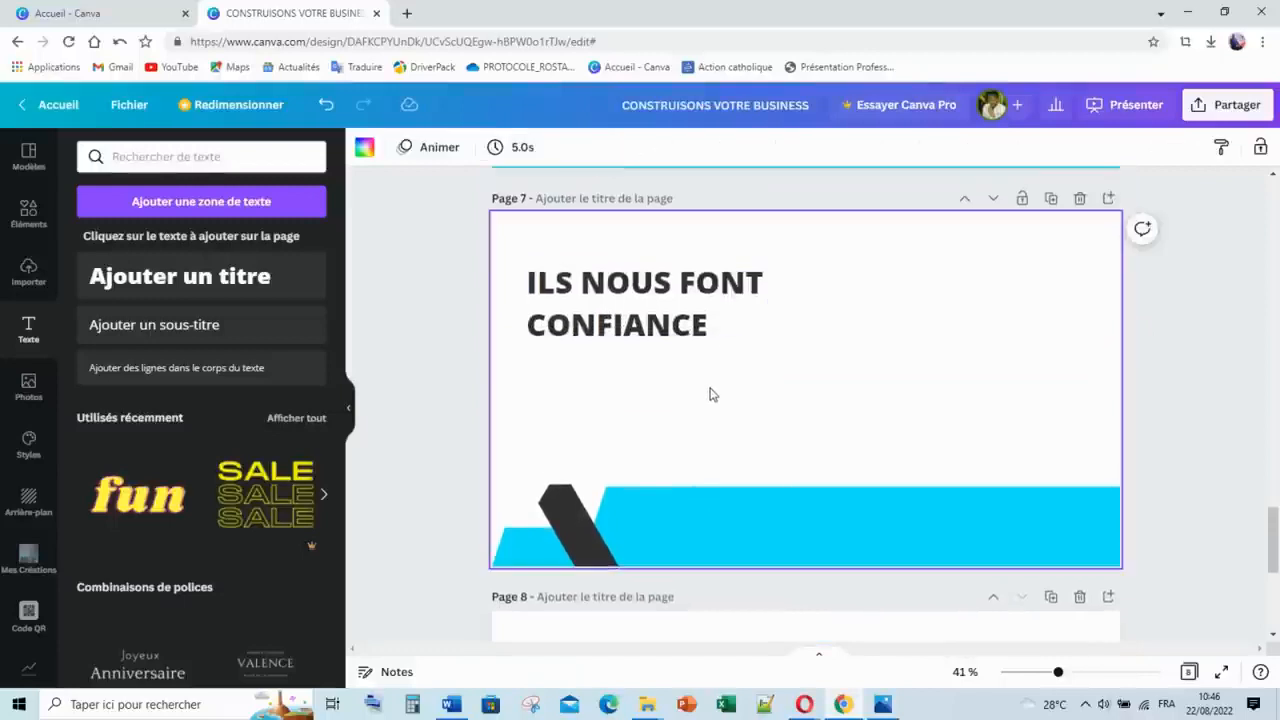
{"action": "key", "text": "ctrl+v"}
Enlarge the copied description to size 41,2, fit it beneath the title at the title's width, and left-align it.
{"action": "left_click_drag", "start_coordinate": [614, 498], "coordinate": [778, 378]}
{"action": "left_click", "coordinate": [714, 401]}
{"action": "left_click", "coordinate": [690, 388]}
{"action": "left_click", "coordinate": [843, 388]}
{"action": "left_click", "coordinate": [708, 384]}
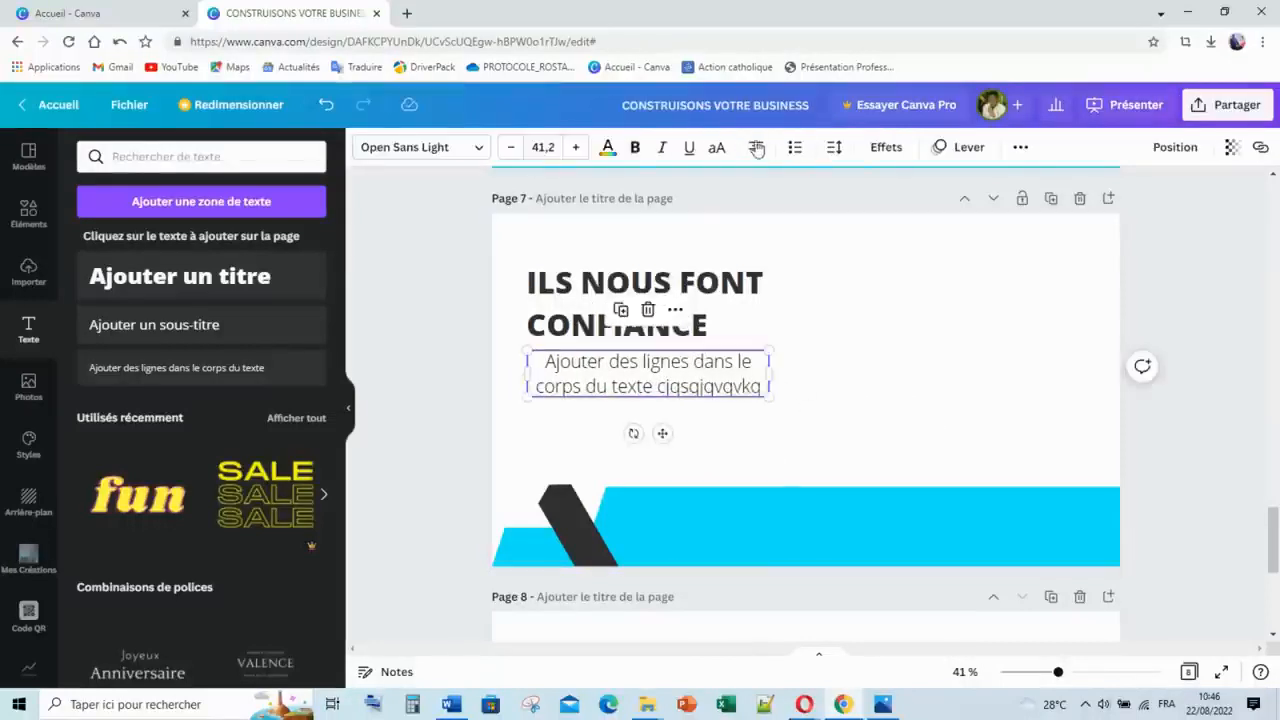
{"action": "left_click", "coordinate": [813, 338]}
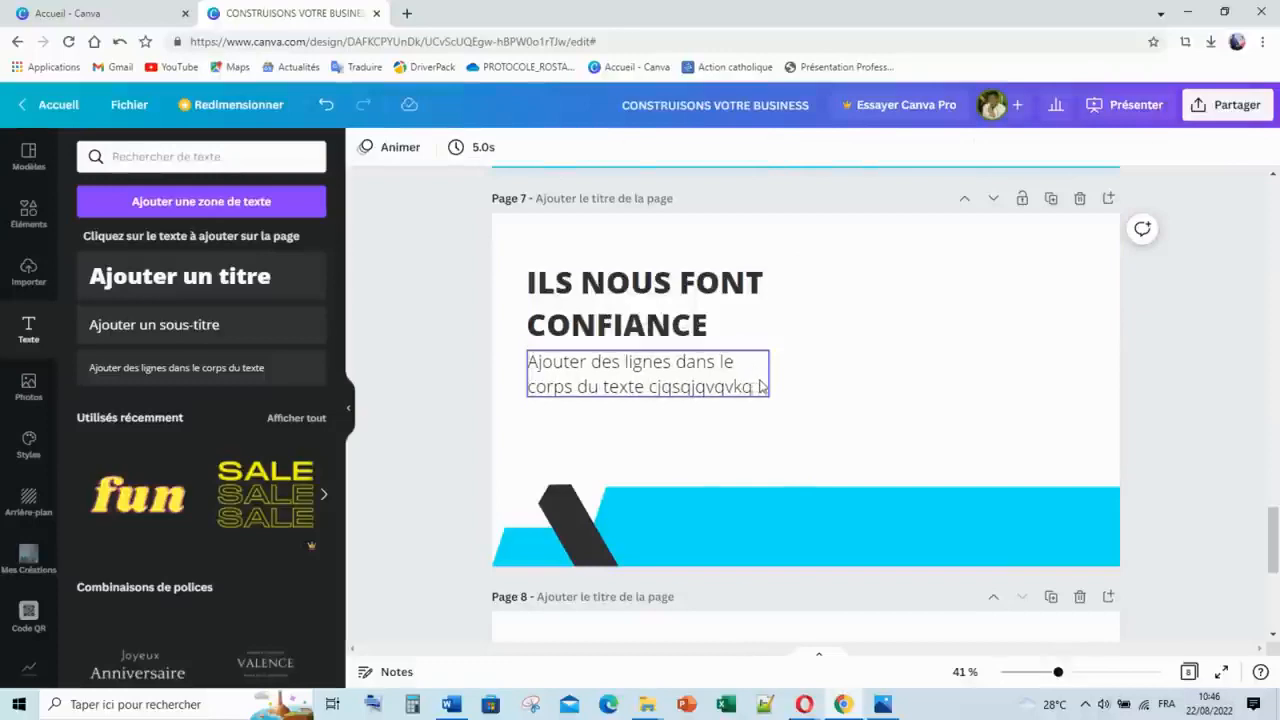
Compare page 7 with the reference image 7.png and move the title and description together slightly higher.
{"action": "left_click", "coordinate": [882, 704]}
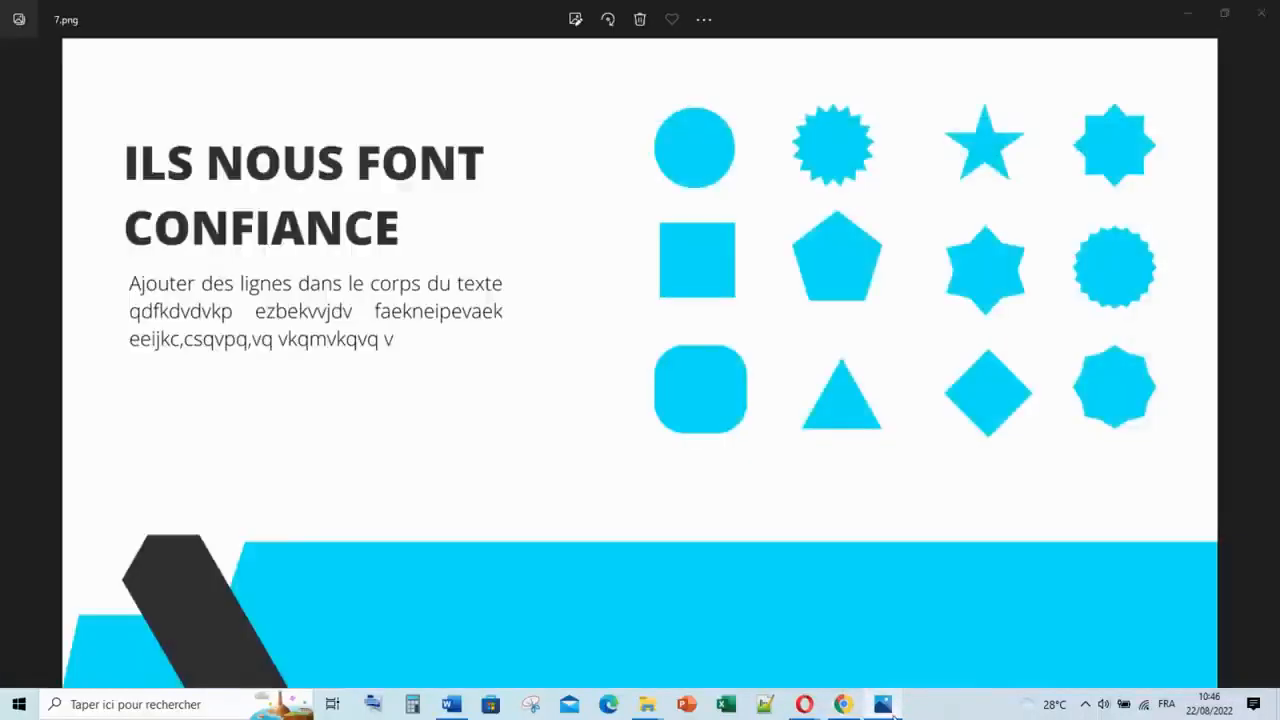
{"action": "left_click", "coordinate": [886, 706]}
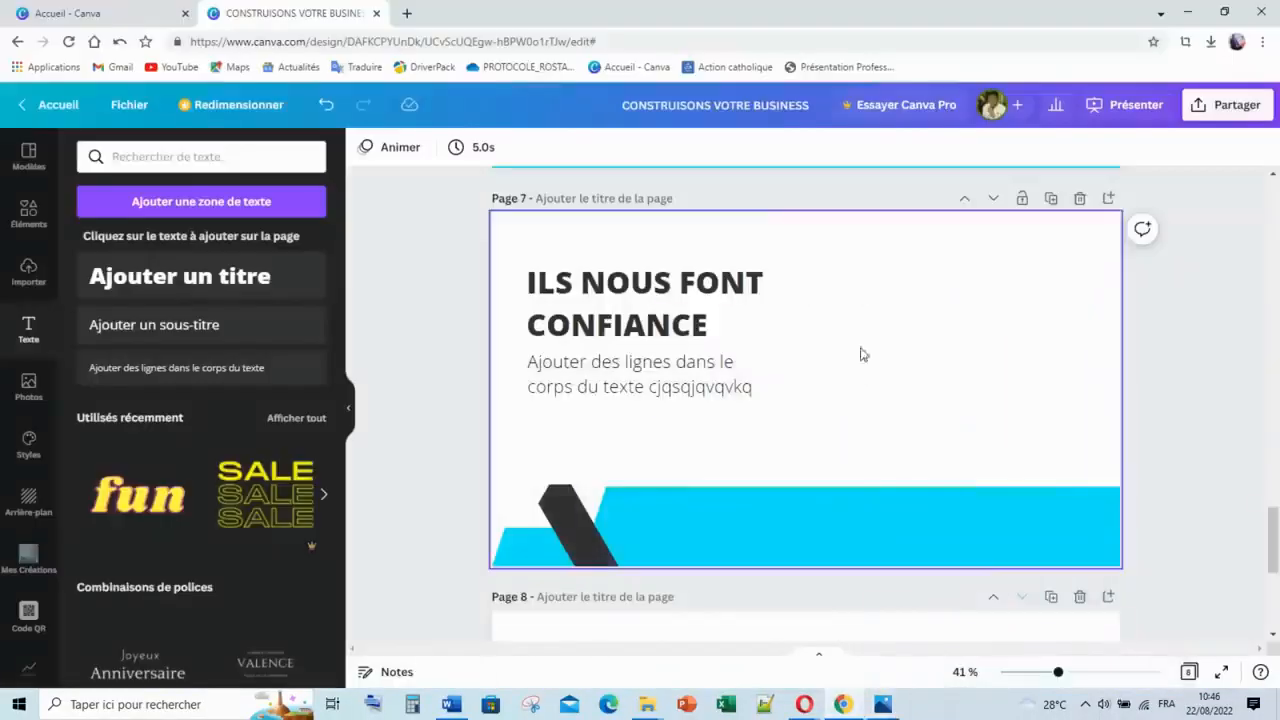
{"action": "left_click", "coordinate": [566, 366]}
{"action": "left_click", "coordinate": [606, 305], "text": "shift"}
{"action": "left_click_drag", "start_coordinate": [606, 305], "coordinate": [606, 285]}
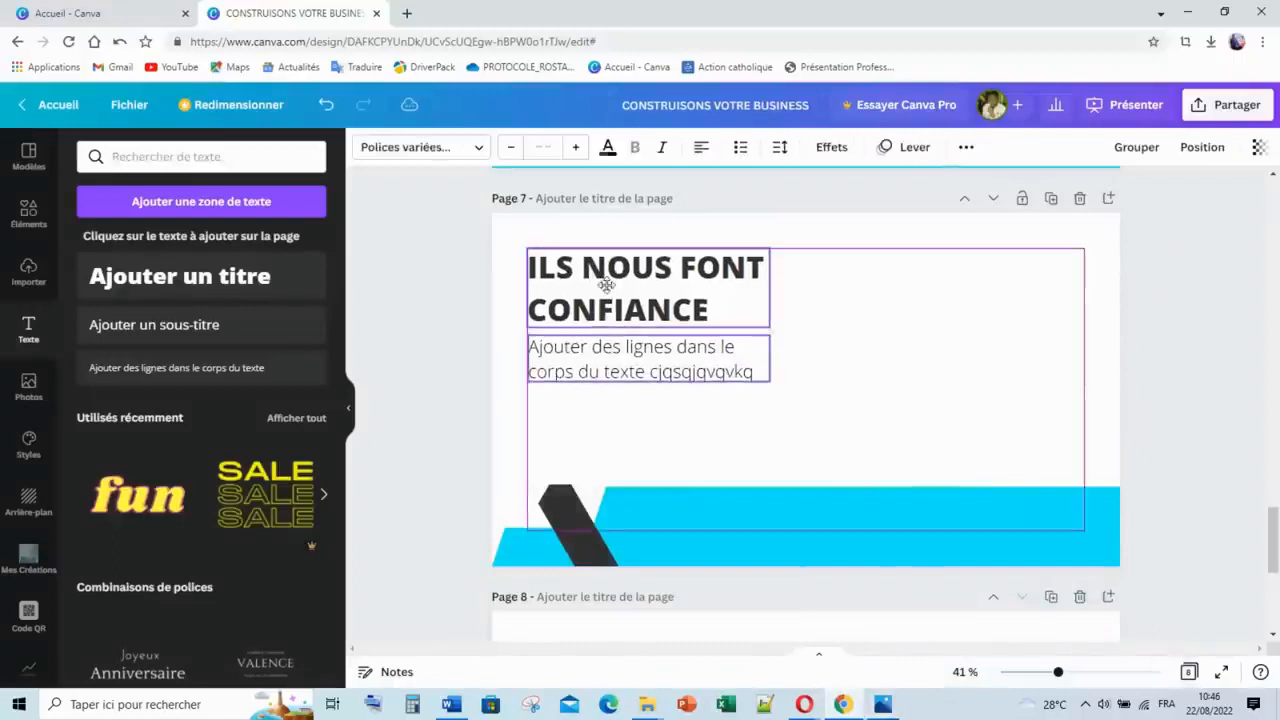
{"action": "left_click", "coordinate": [885, 364]}
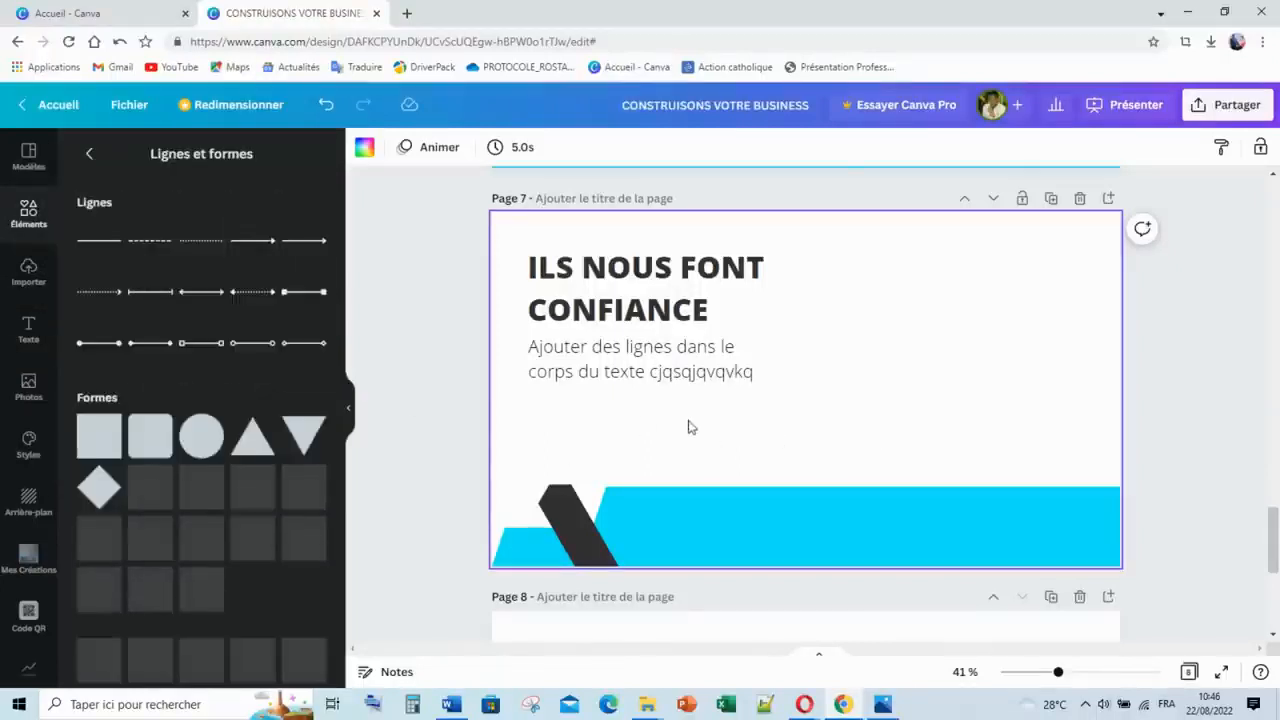
Check the reference image 7.png, then shrink page 7's cyan circle and place it beside the title's first line.
{"action": "left_click", "coordinate": [884, 706]}
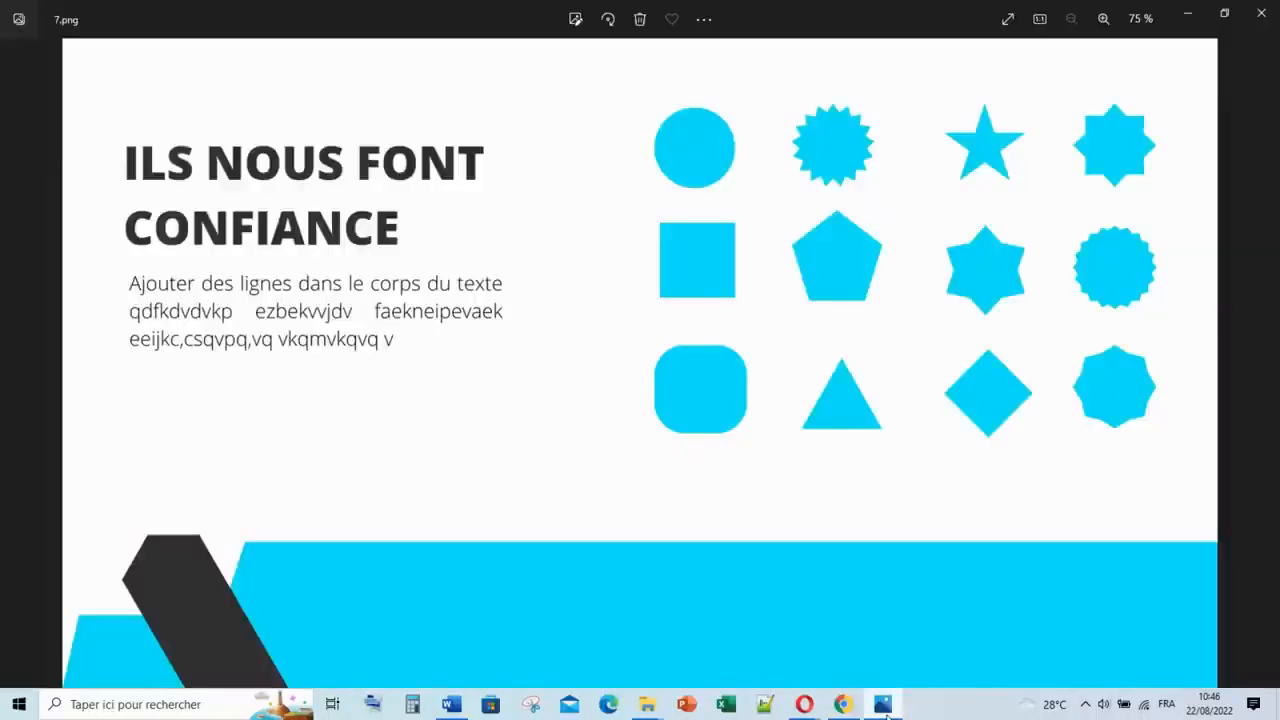
{"action": "left_click", "coordinate": [884, 706]}
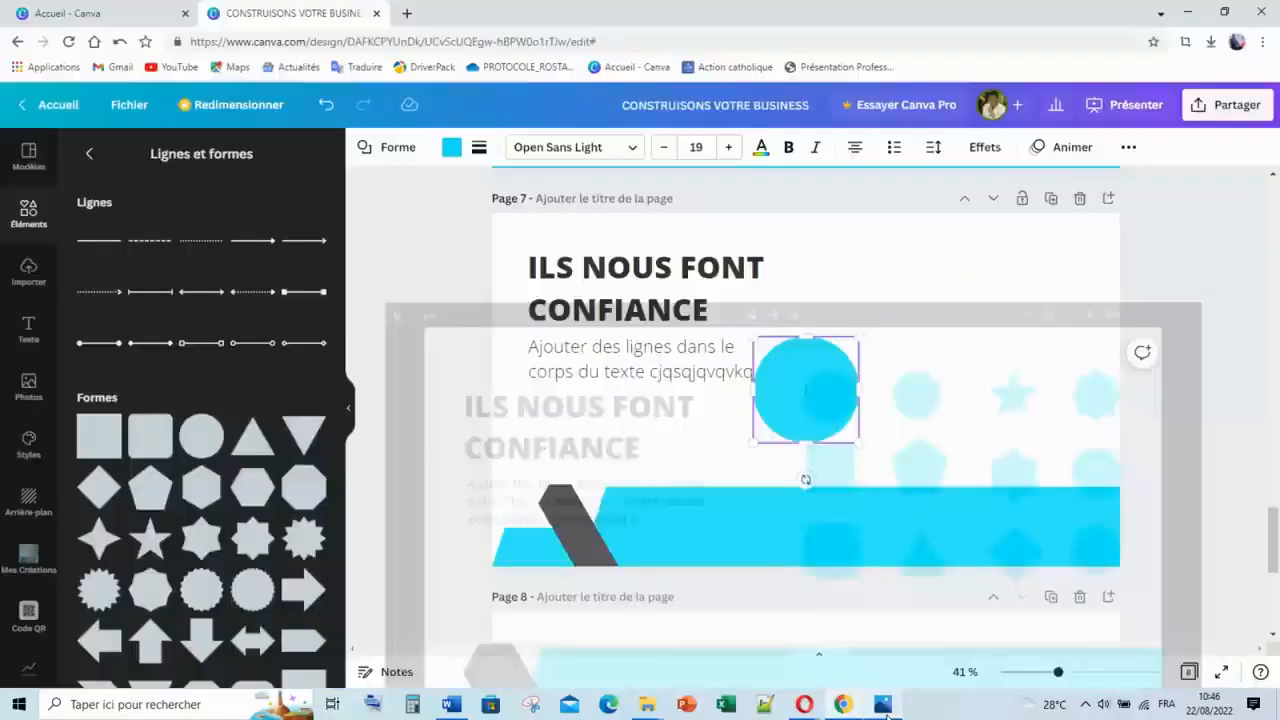
{"action": "left_click_drag", "start_coordinate": [859, 441], "coordinate": [847, 284]}
{"action": "left_click", "coordinate": [954, 377]}
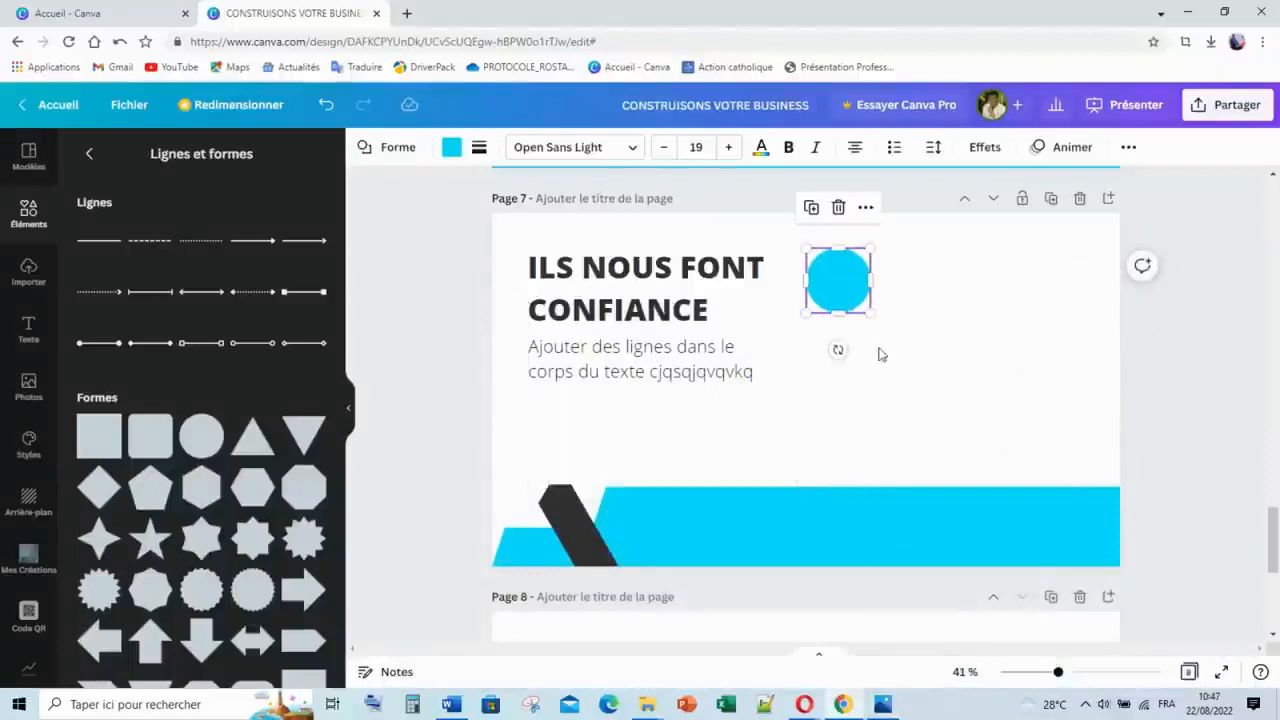
{"action": "left_click", "coordinate": [872, 353]}
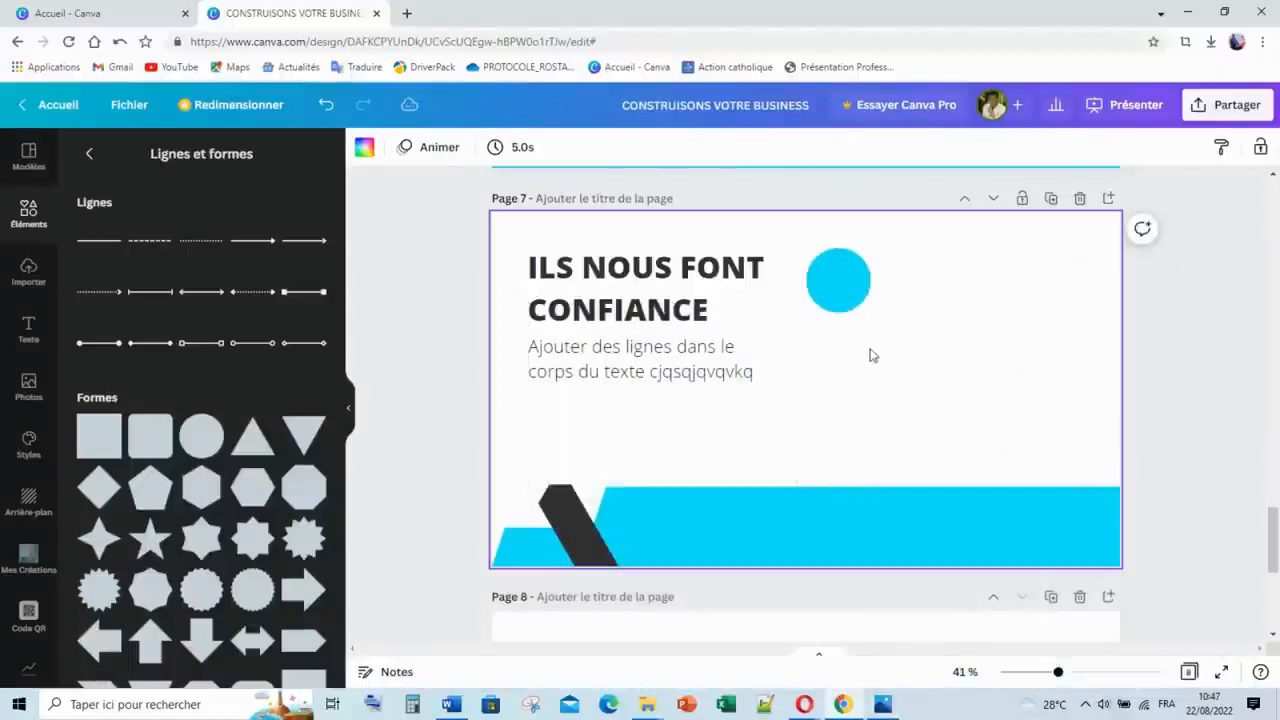
Add a scalloped circle near page 7's right edge and a flat-topped hexagon between it and the circle, both as tall as the circle.
{"action": "left_click", "coordinate": [203, 592]}
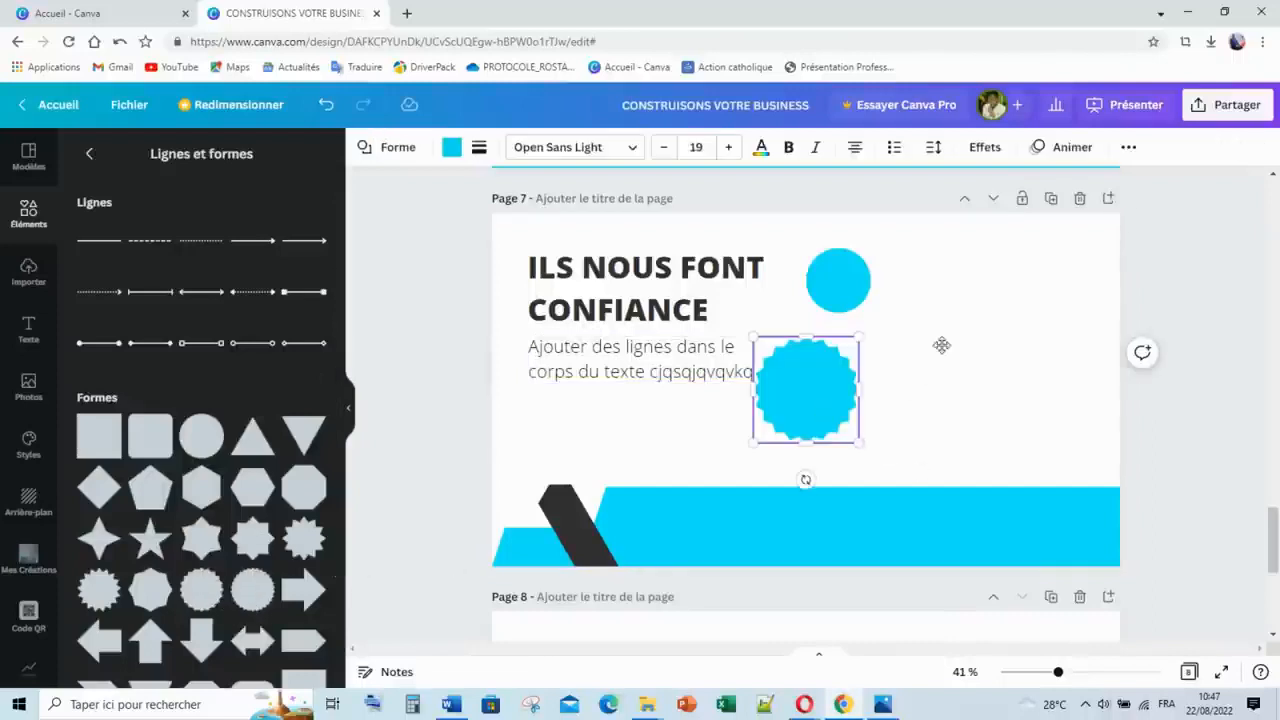
{"action": "left_click_drag", "start_coordinate": [819, 395], "coordinate": [961, 313]}
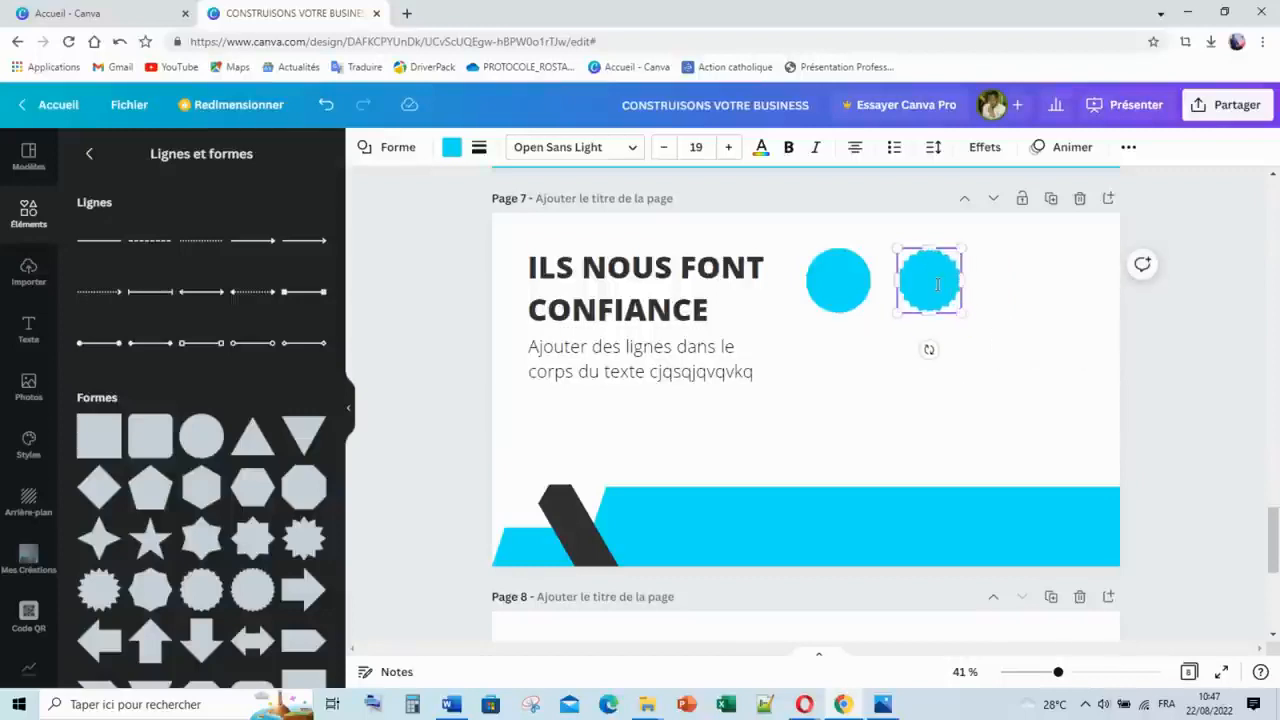
{"action": "left_click", "coordinate": [1002, 355]}
{"action": "left_click_drag", "start_coordinate": [1032, 279], "coordinate": [1052, 280]}
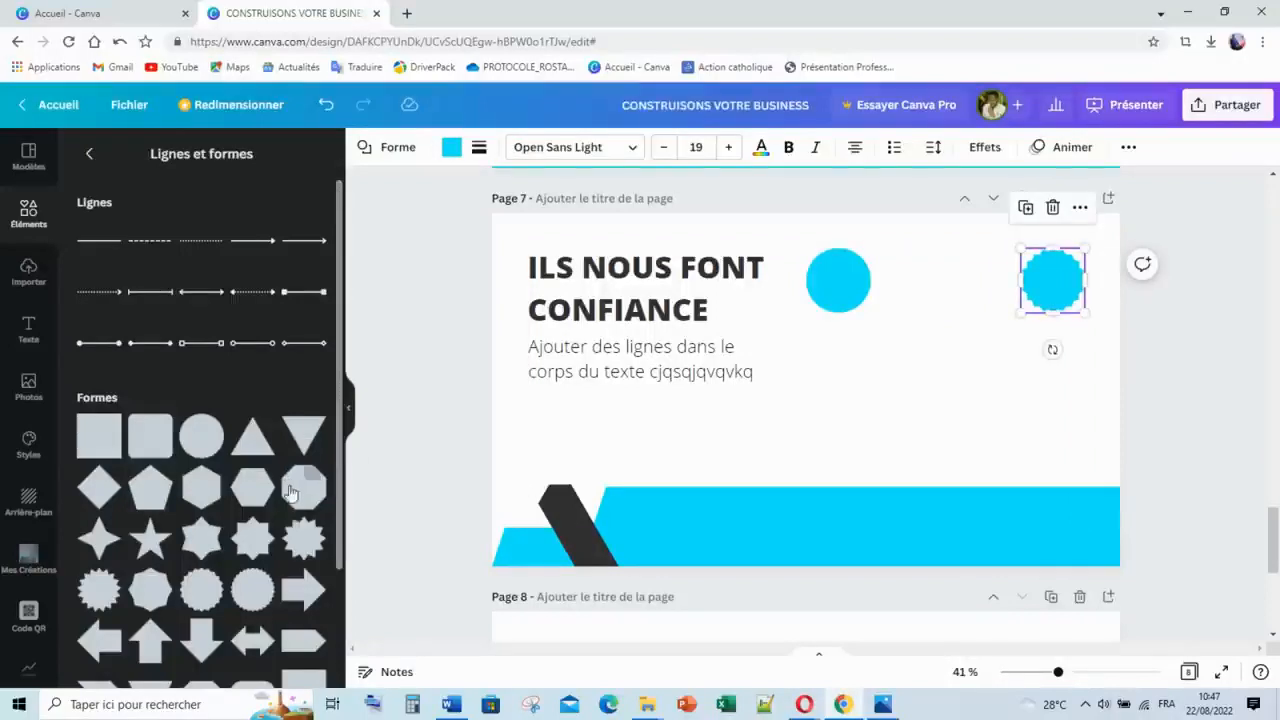
{"action": "left_click_drag", "start_coordinate": [544, 478], "coordinate": [945, 290]}
{"action": "left_click", "coordinate": [869, 381]}
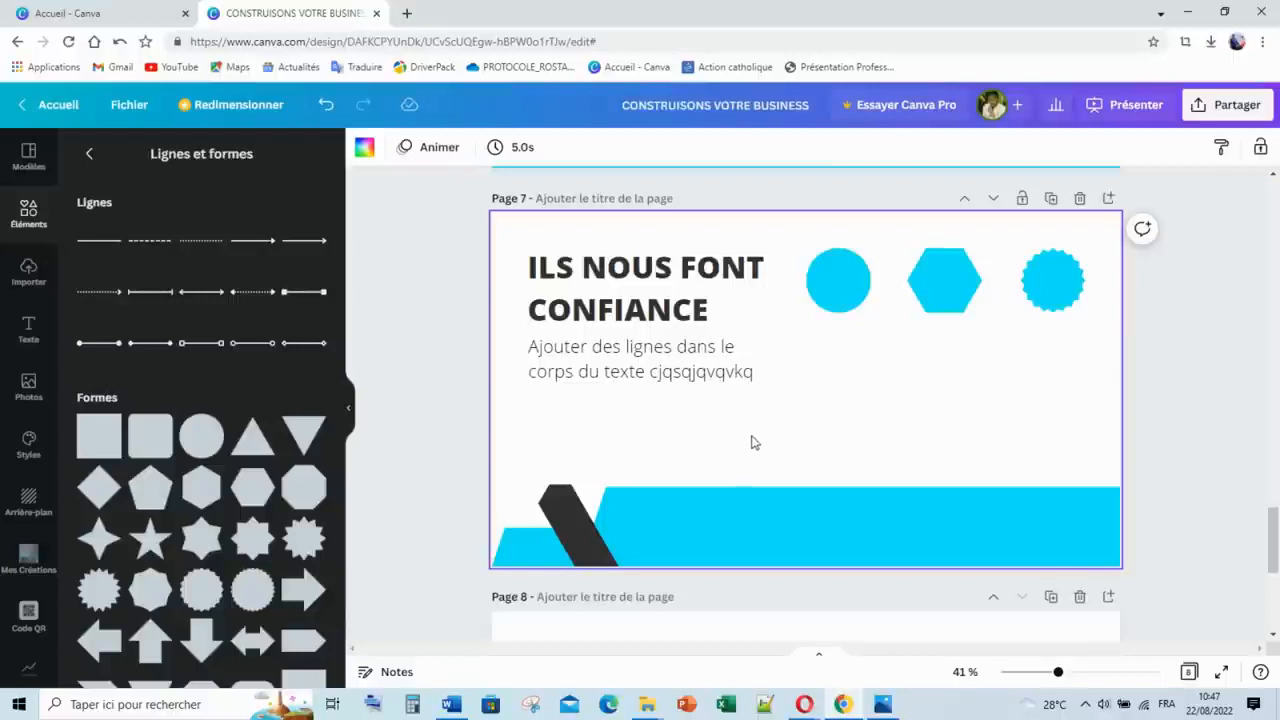
Add a square shape beneath the circle, matched to the circle's width and flattened slightly into a rectangle.
{"action": "left_click", "coordinate": [99, 436]}
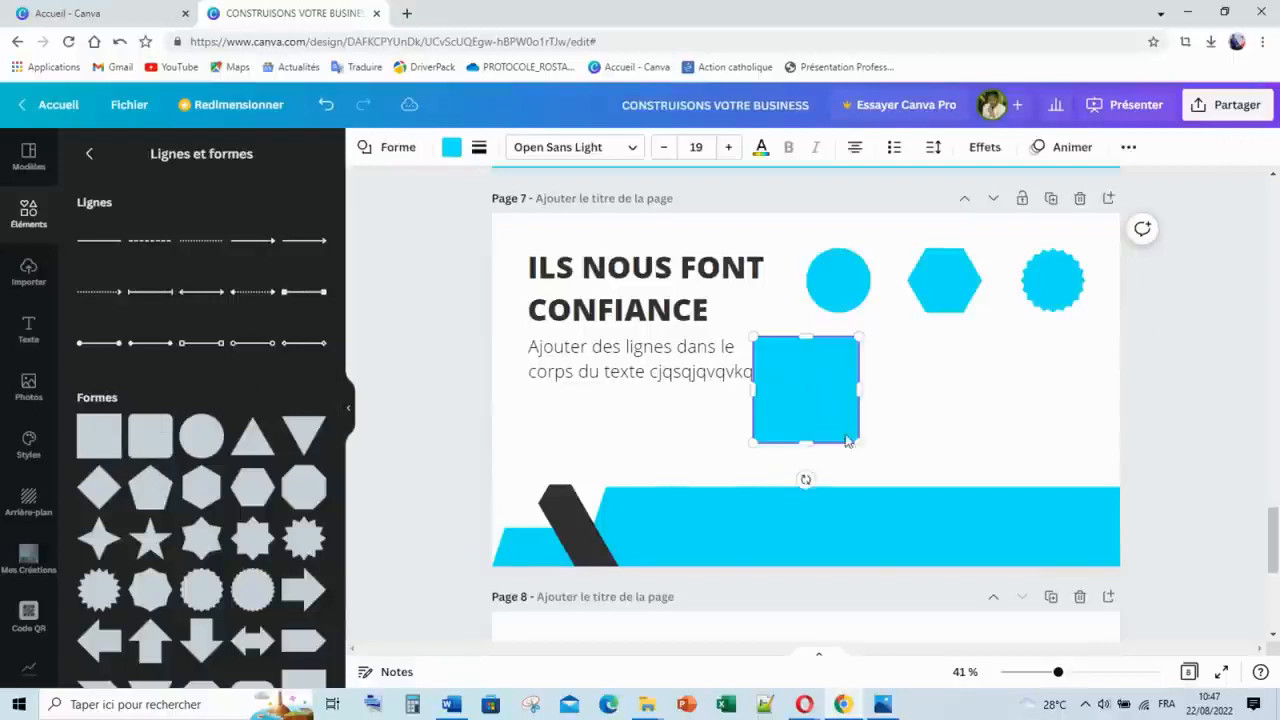
{"action": "left_click_drag", "start_coordinate": [843, 410], "coordinate": [869, 389]}
{"action": "left_click", "coordinate": [886, 378]}
{"action": "left_click", "coordinate": [909, 371]}
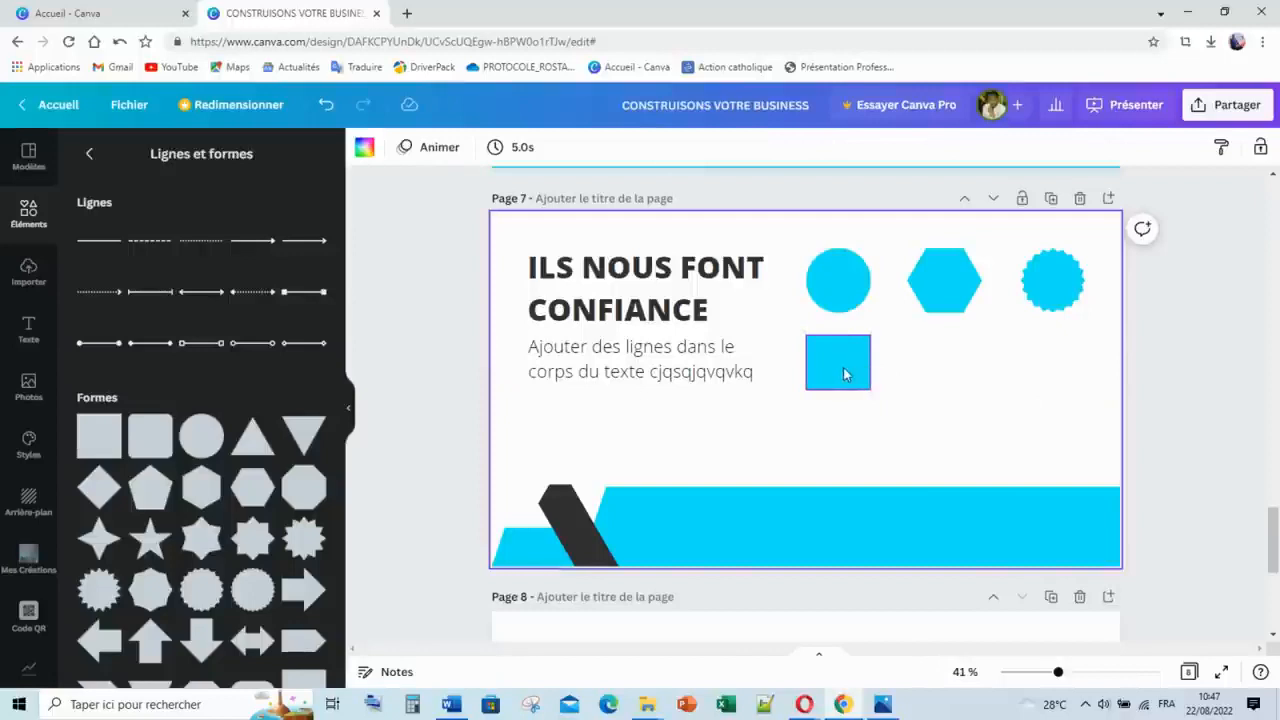
{"action": "left_click", "coordinate": [843, 371]}
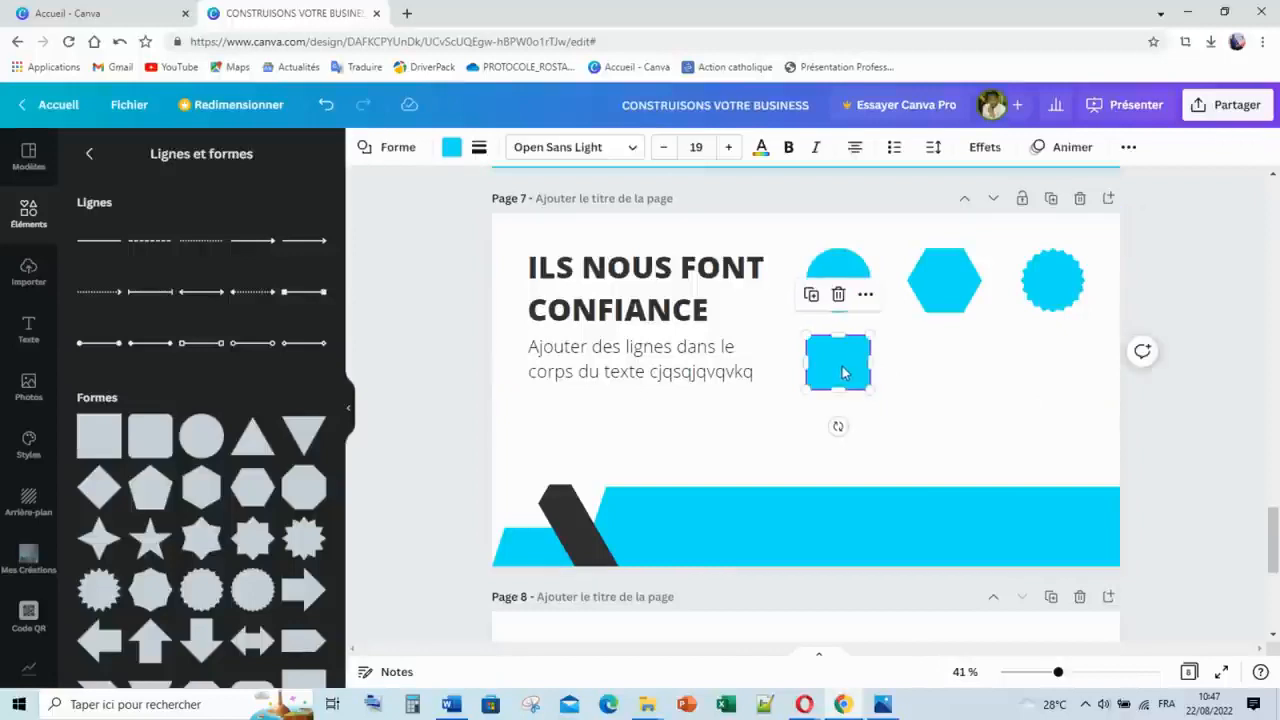
{"action": "left_click_drag", "start_coordinate": [844, 371], "coordinate": [840, 370]}
{"action": "left_click", "coordinate": [909, 366]}
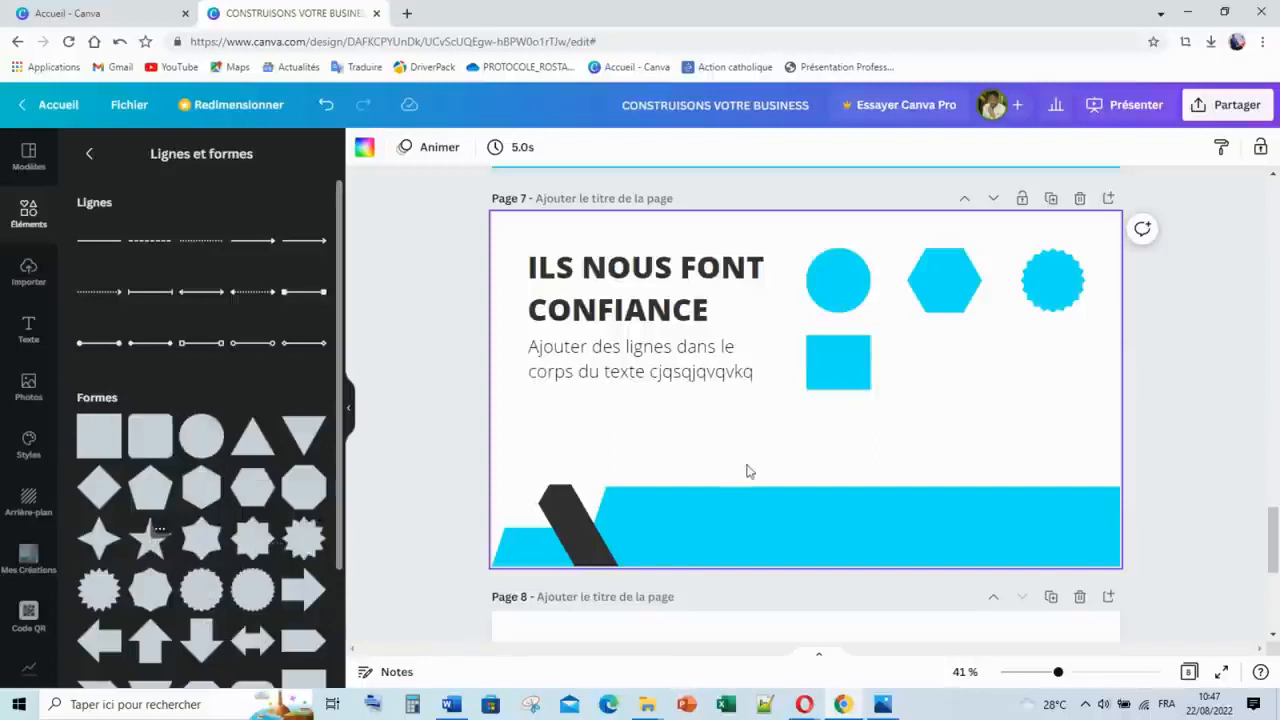
Add a five-pointed star, shrink it to the rectangle's height and centre it beneath the flat-topped hexagon.
{"action": "left_click_drag", "start_coordinate": [746, 471], "coordinate": [863, 443]}
{"action": "left_click_drag", "start_coordinate": [805, 413], "coordinate": [940, 387]}
{"action": "left_click_drag", "start_coordinate": [999, 428], "coordinate": [967, 384]}
{"action": "left_click_drag", "start_coordinate": [889, 326], "coordinate": [941, 356]}
{"action": "left_click", "coordinate": [1006, 400]}
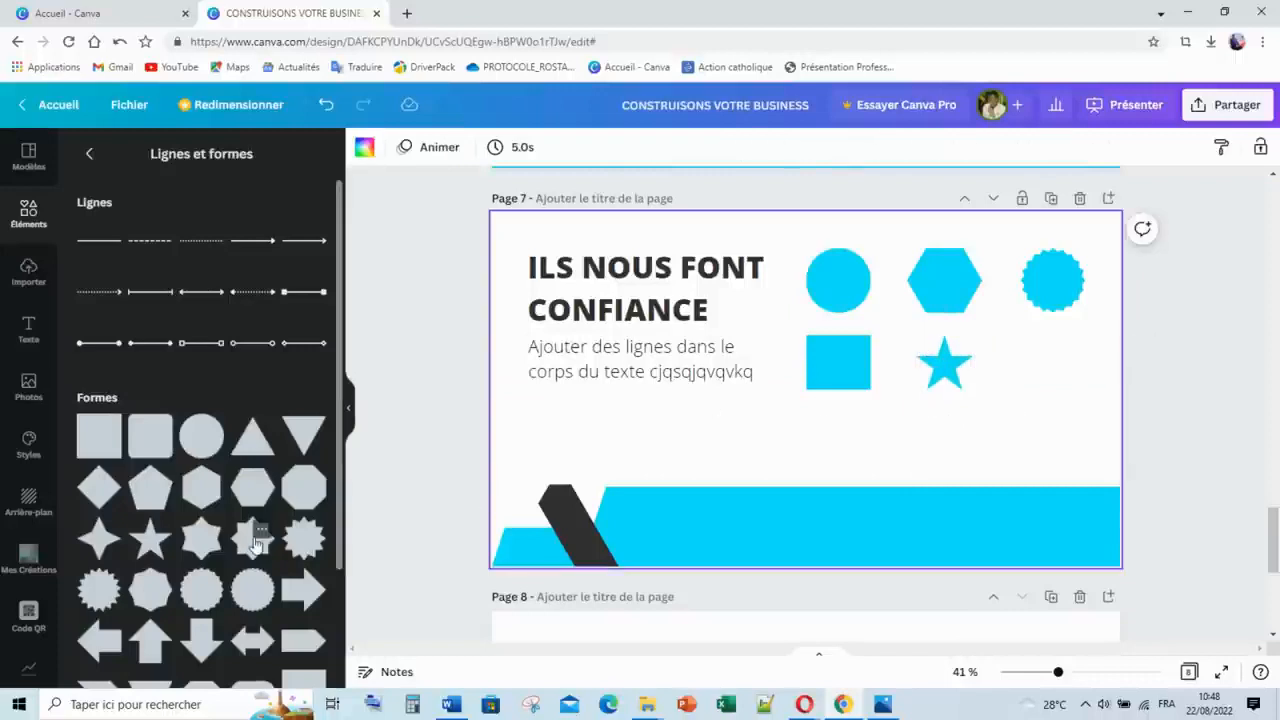
Add an eight-pointed star, shrink it to the circle's width and place it beneath the rectangle.
{"action": "left_click", "coordinate": [408, 549]}
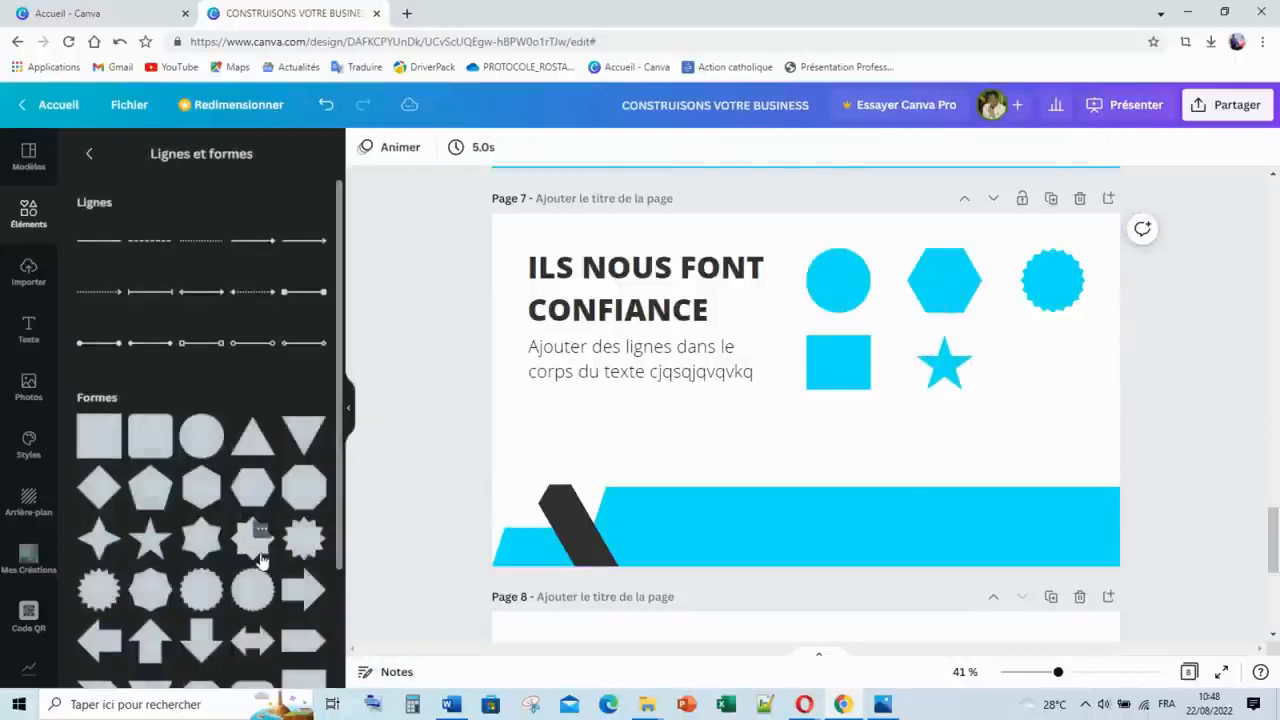
{"action": "left_click", "coordinate": [326, 553]}
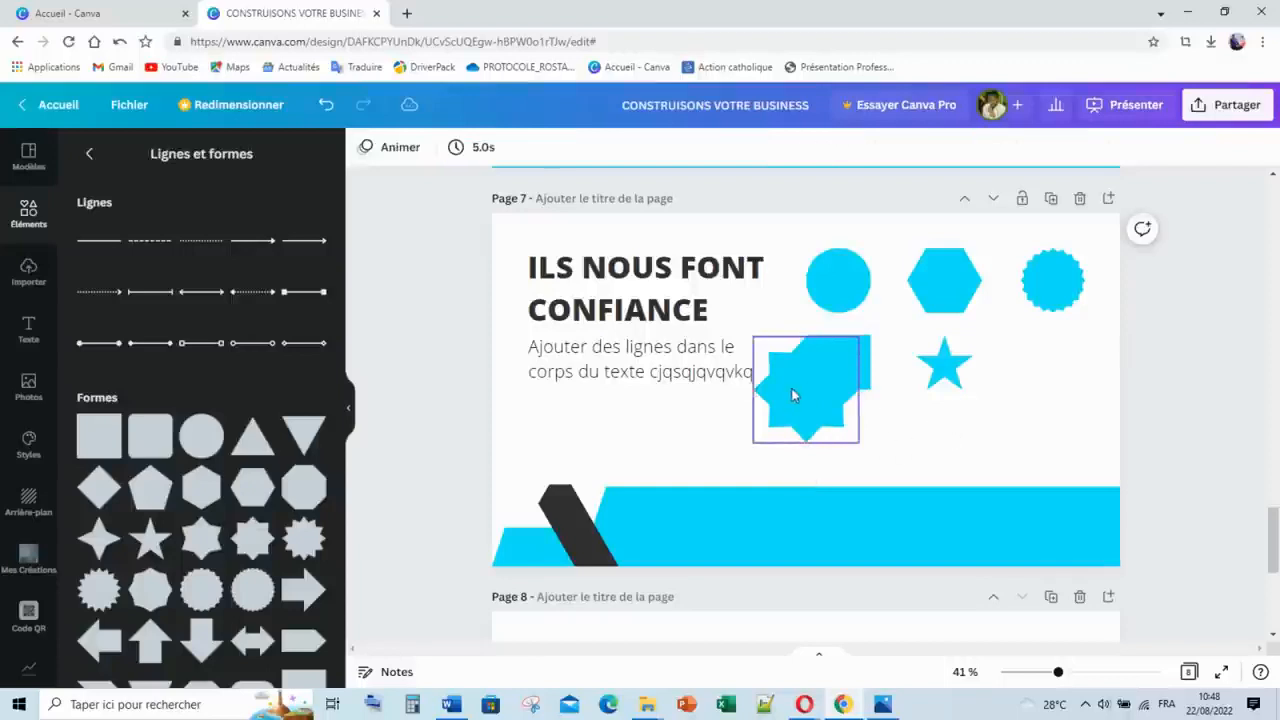
{"action": "left_click_drag", "start_coordinate": [791, 394], "coordinate": [846, 428]}
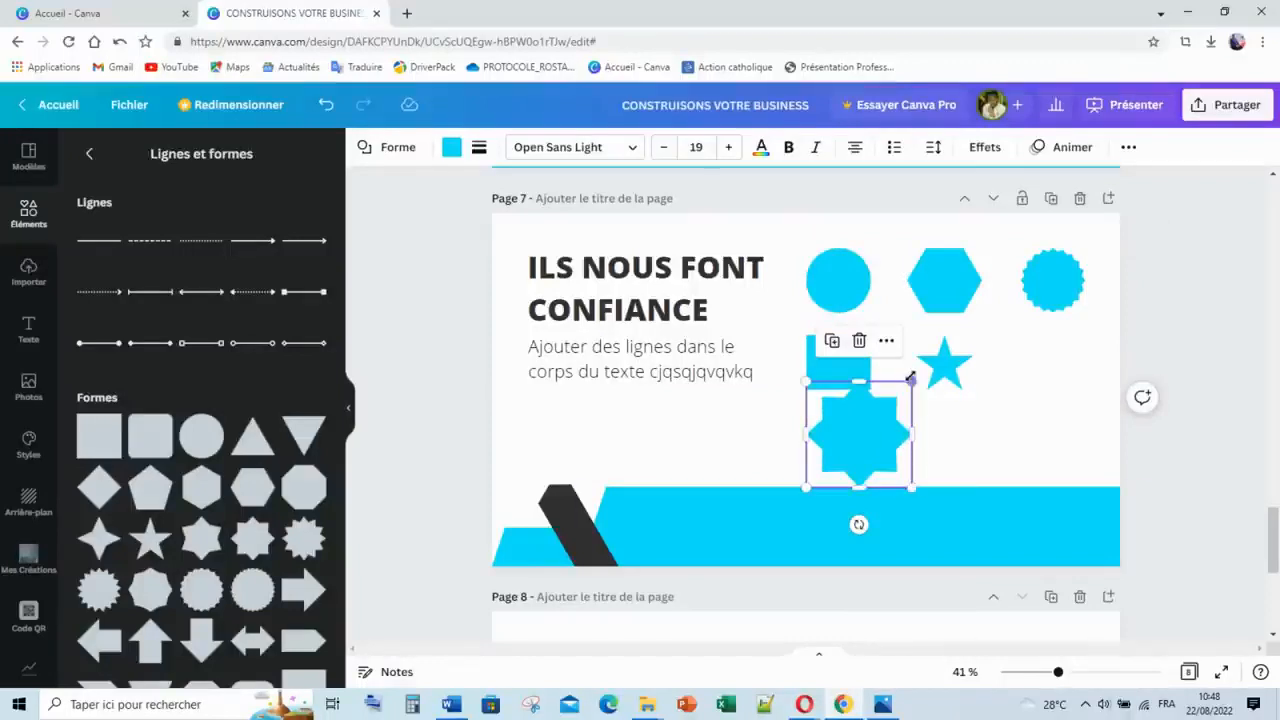
{"action": "left_click_drag", "start_coordinate": [896, 390], "coordinate": [845, 447]}
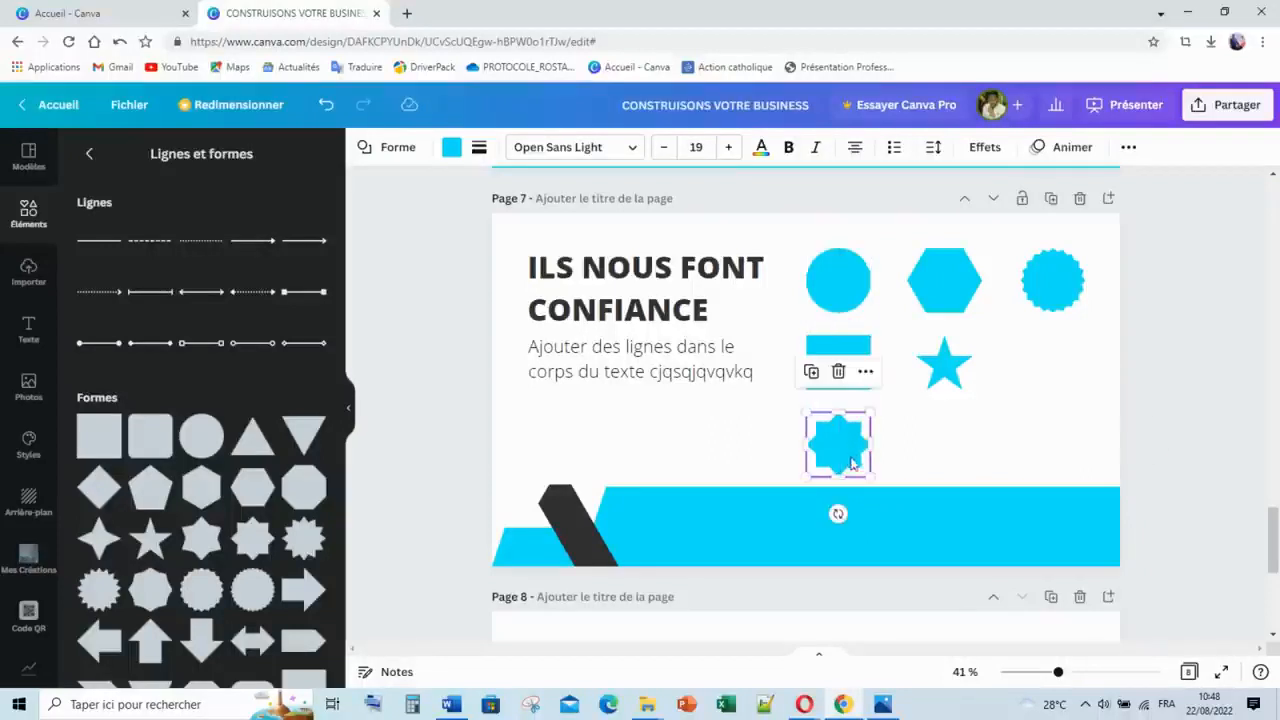
{"action": "left_click", "coordinate": [946, 449]}
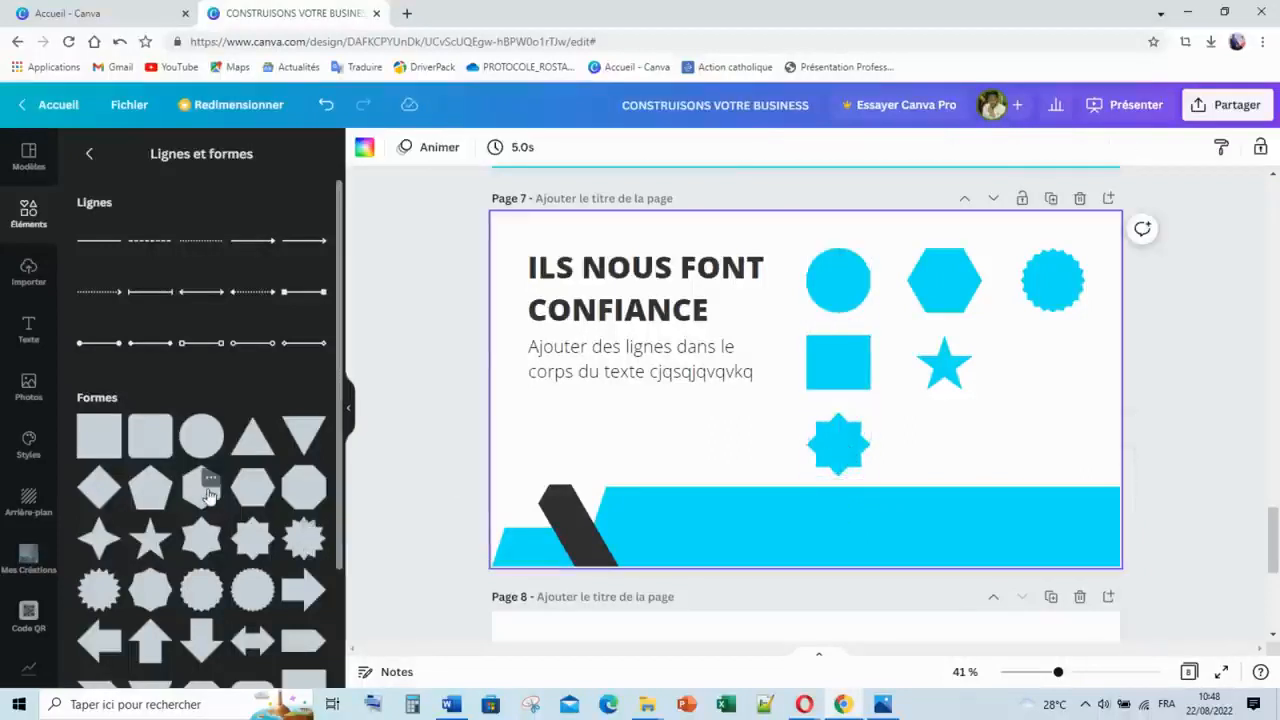
Add a heart, shrink it to about 197 × 172 and align it under the scalloped circle in the third row.
{"action": "scroll", "coordinate": [205, 495], "scroll_direction": "down", "scroll_amount": 3}
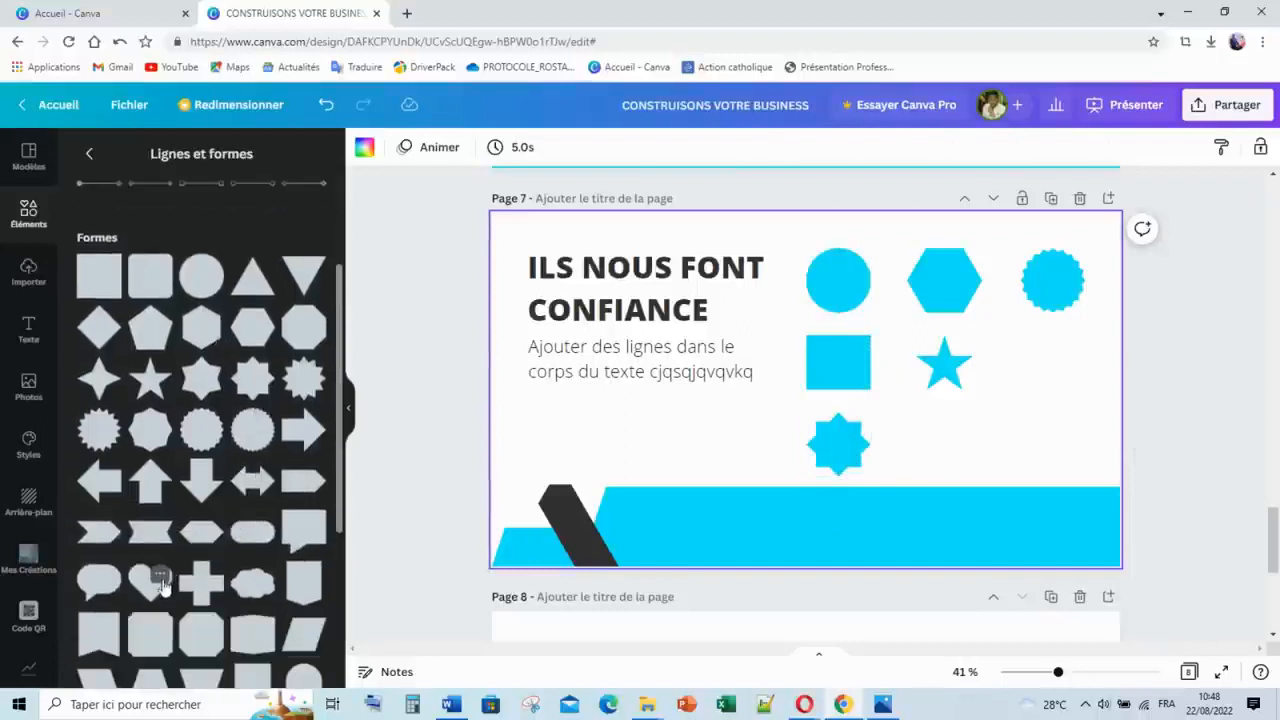
{"action": "left_click", "coordinate": [168, 593]}
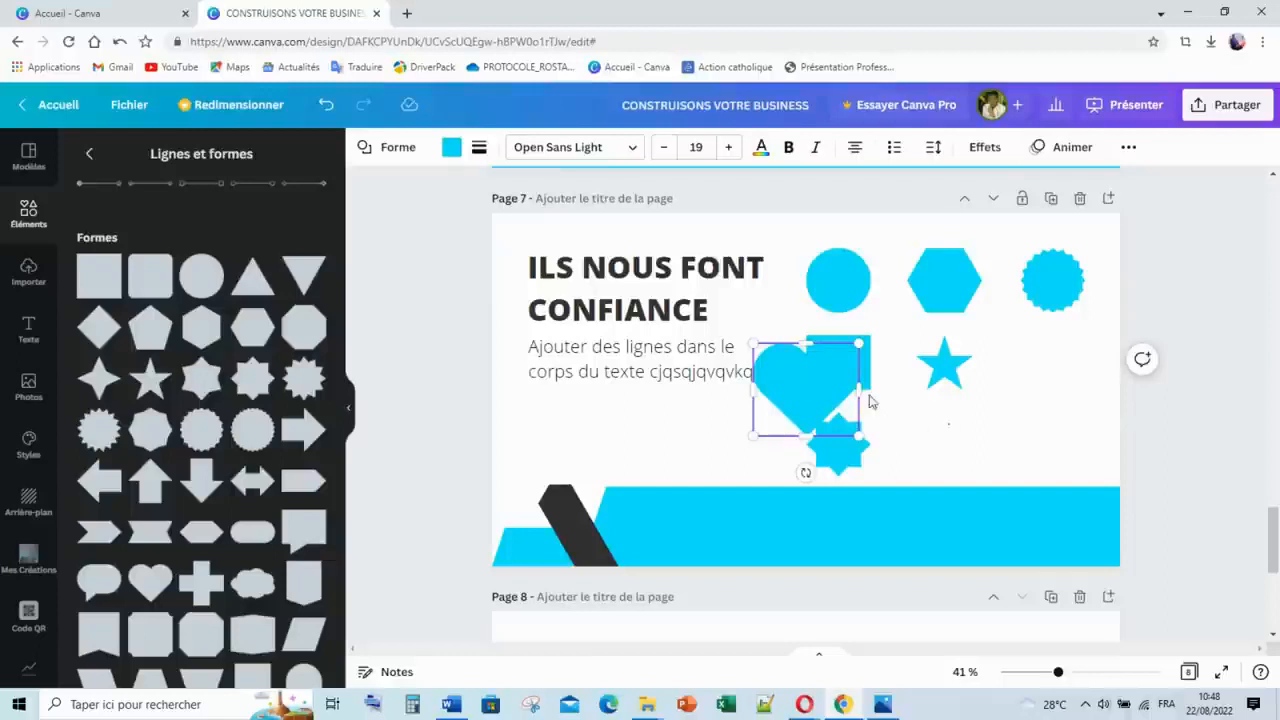
{"action": "left_click_drag", "start_coordinate": [783, 377], "coordinate": [1054, 417]}
{"action": "left_click_drag", "start_coordinate": [1122, 385], "coordinate": [1017, 417]}
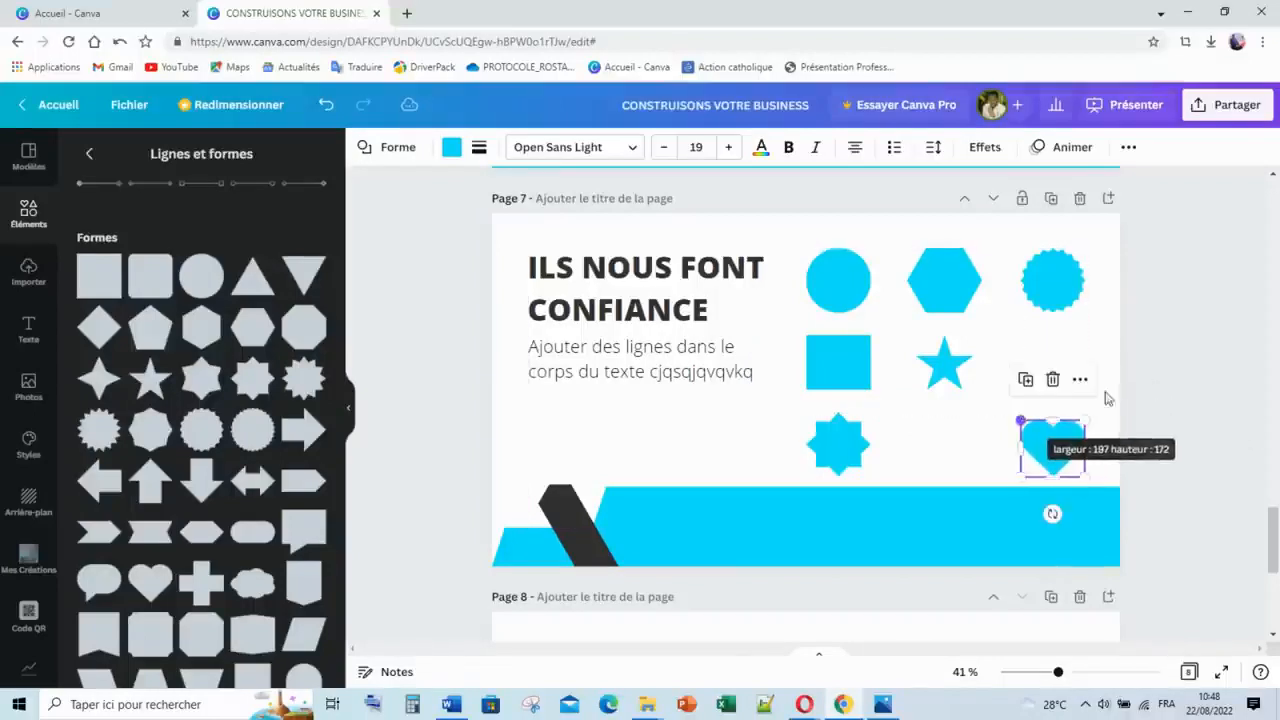
{"action": "left_click", "coordinate": [1168, 371]}
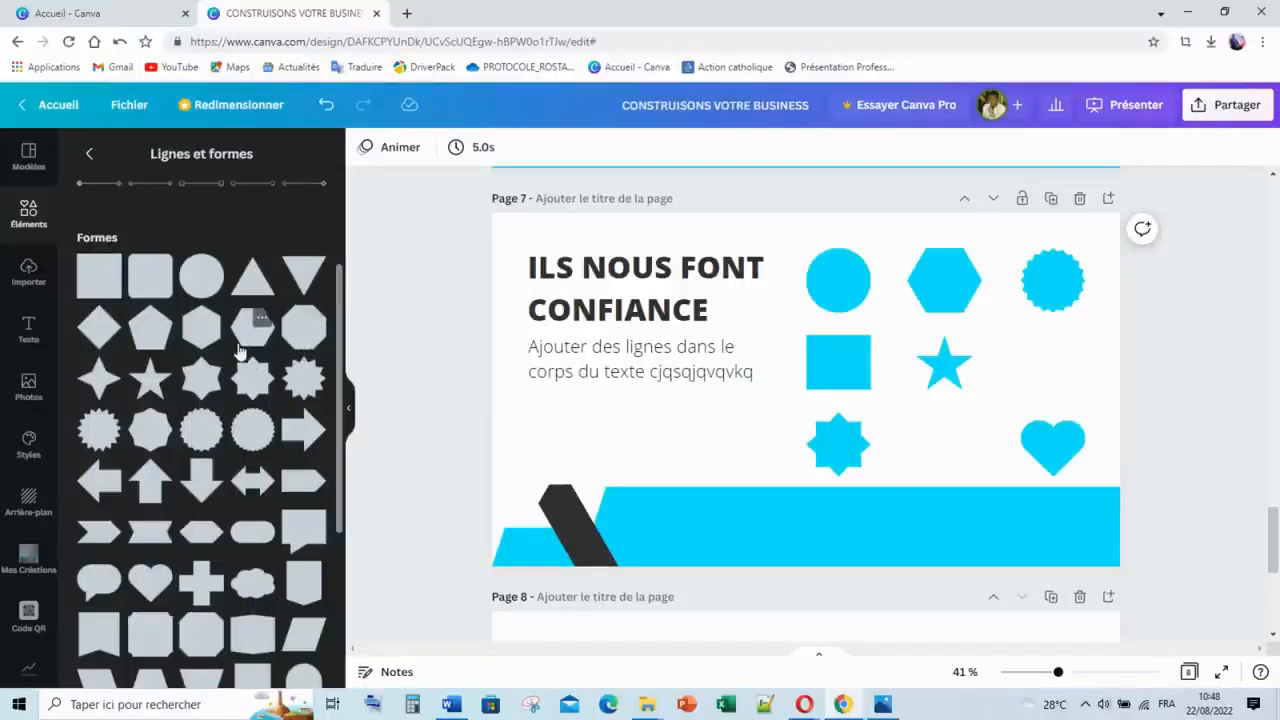
Add a pointed-top hexagon and shrink it to fit between the scalloped circle and the heart, level with the five-pointed star.
{"action": "left_click", "coordinate": [206, 325]}
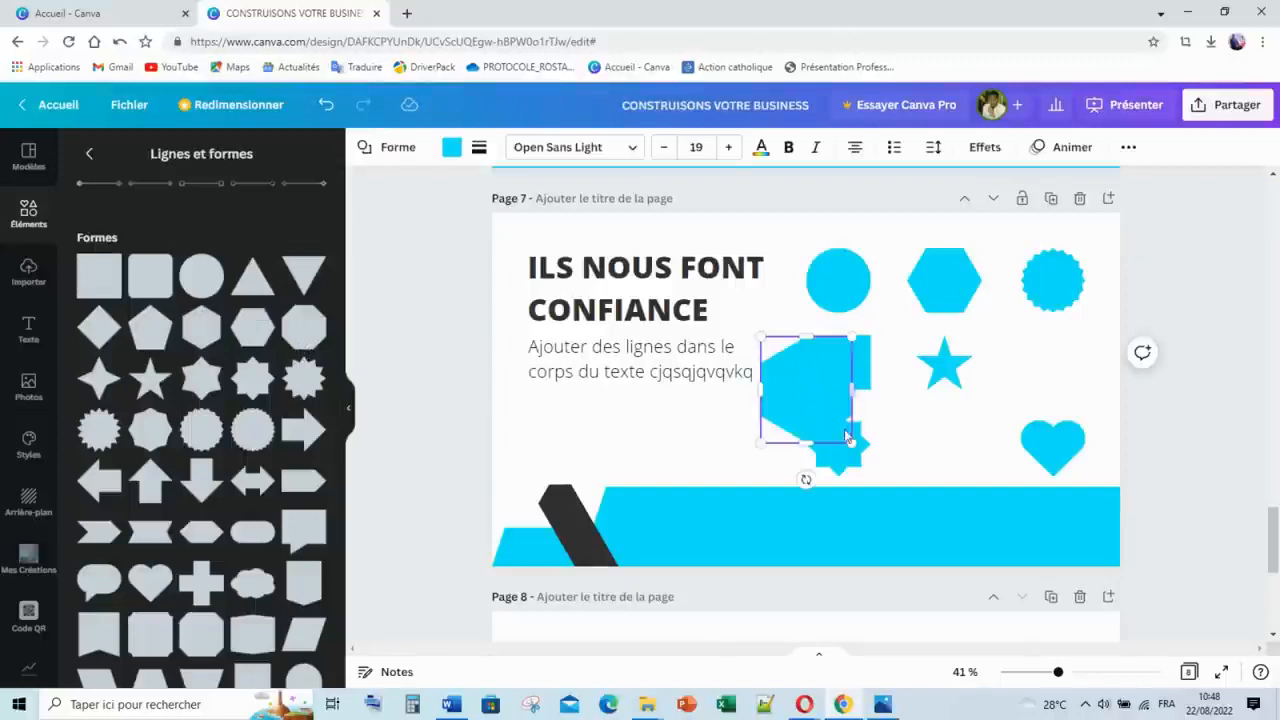
{"action": "left_click_drag", "start_coordinate": [801, 396], "coordinate": [1050, 380]}
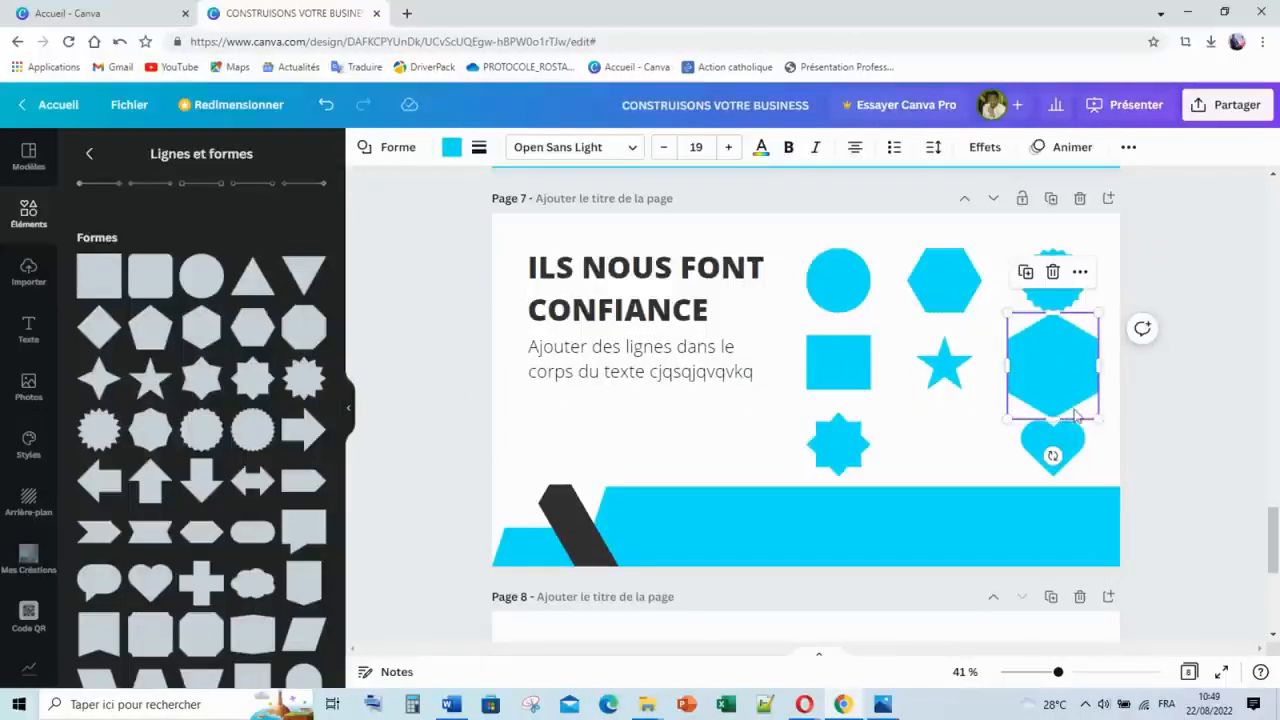
{"action": "left_click_drag", "start_coordinate": [1097, 416], "coordinate": [1073, 388]}
{"action": "left_click_drag", "start_coordinate": [1008, 313], "coordinate": [1043, 364]}
{"action": "left_click", "coordinate": [488, 458]}
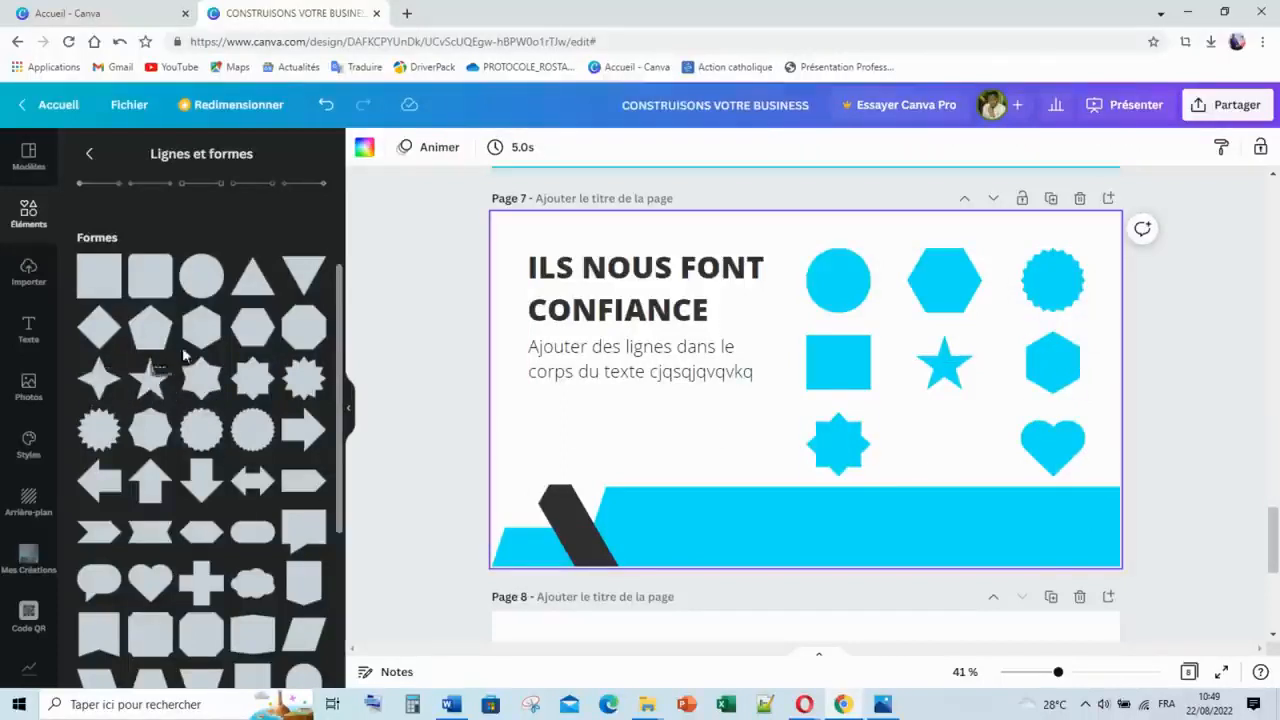
Add a triangle, shrink it to the eight-pointed star's size and place it beneath the five-pointed star.
{"action": "left_click", "coordinate": [256, 288]}
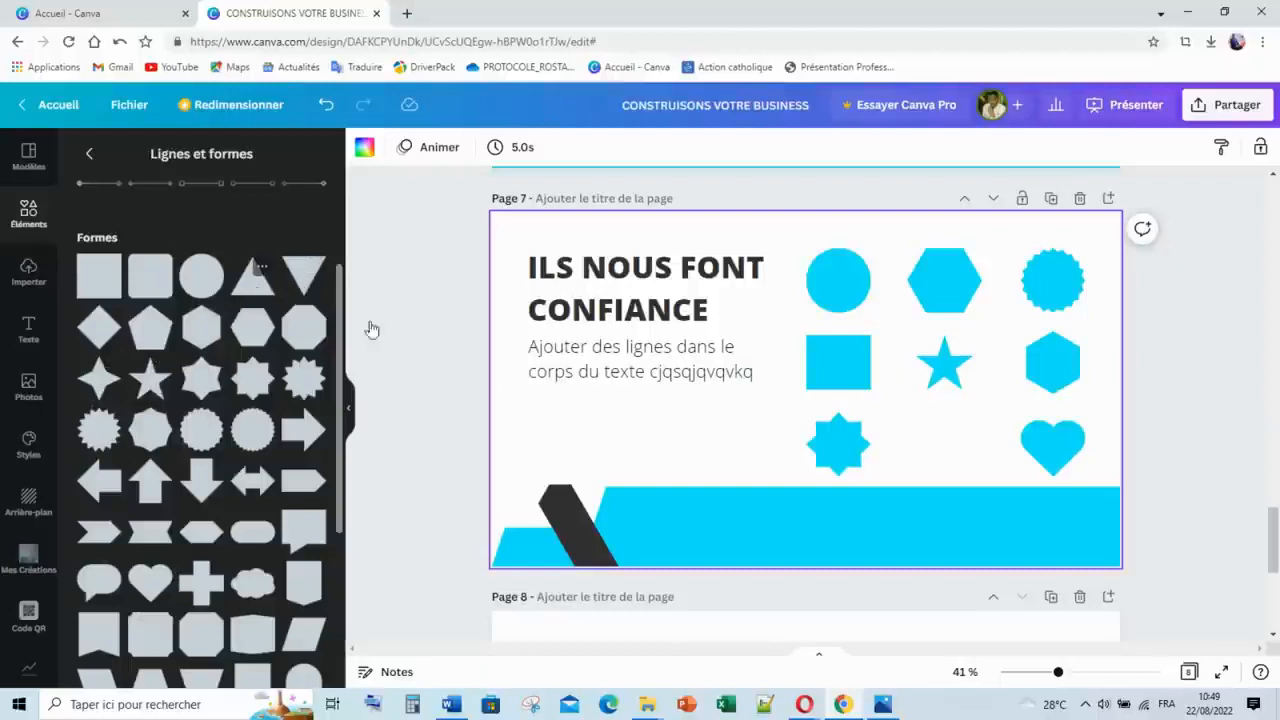
{"action": "left_click", "coordinate": [886, 421]}
{"action": "left_click_drag", "start_coordinate": [947, 430], "coordinate": [969, 447]}
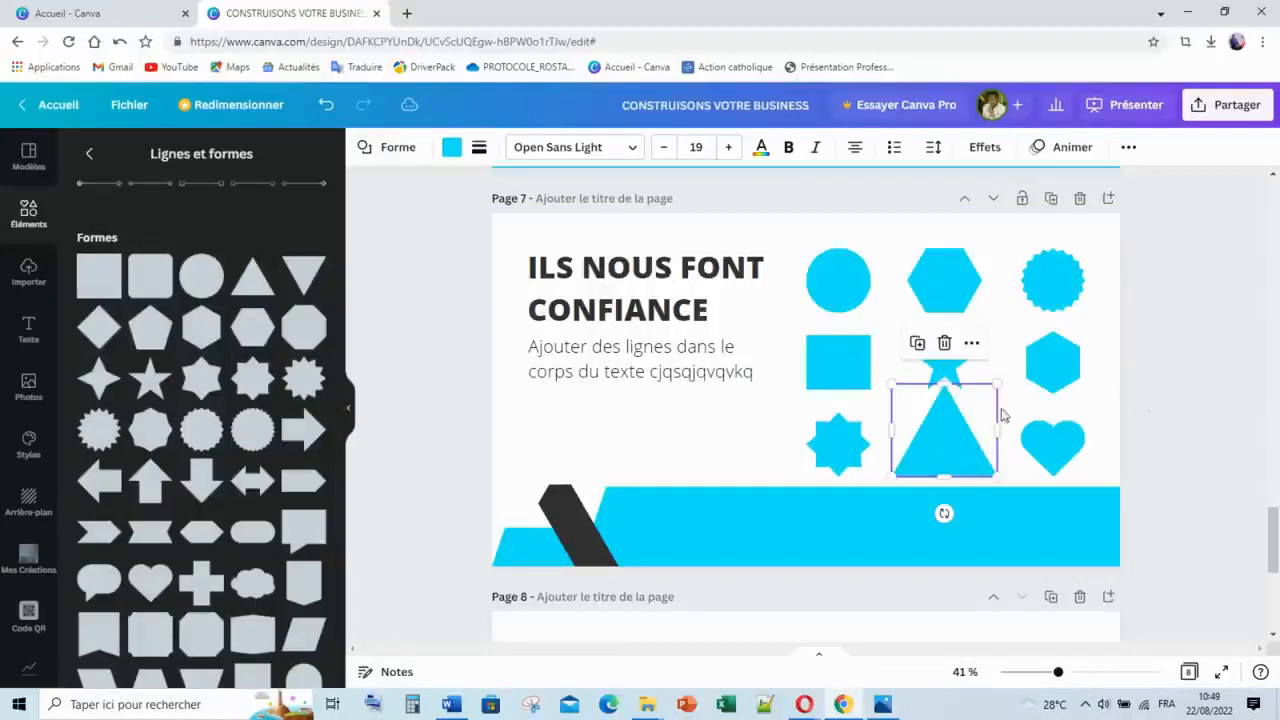
{"action": "left_click_drag", "start_coordinate": [1002, 393], "coordinate": [944, 441]}
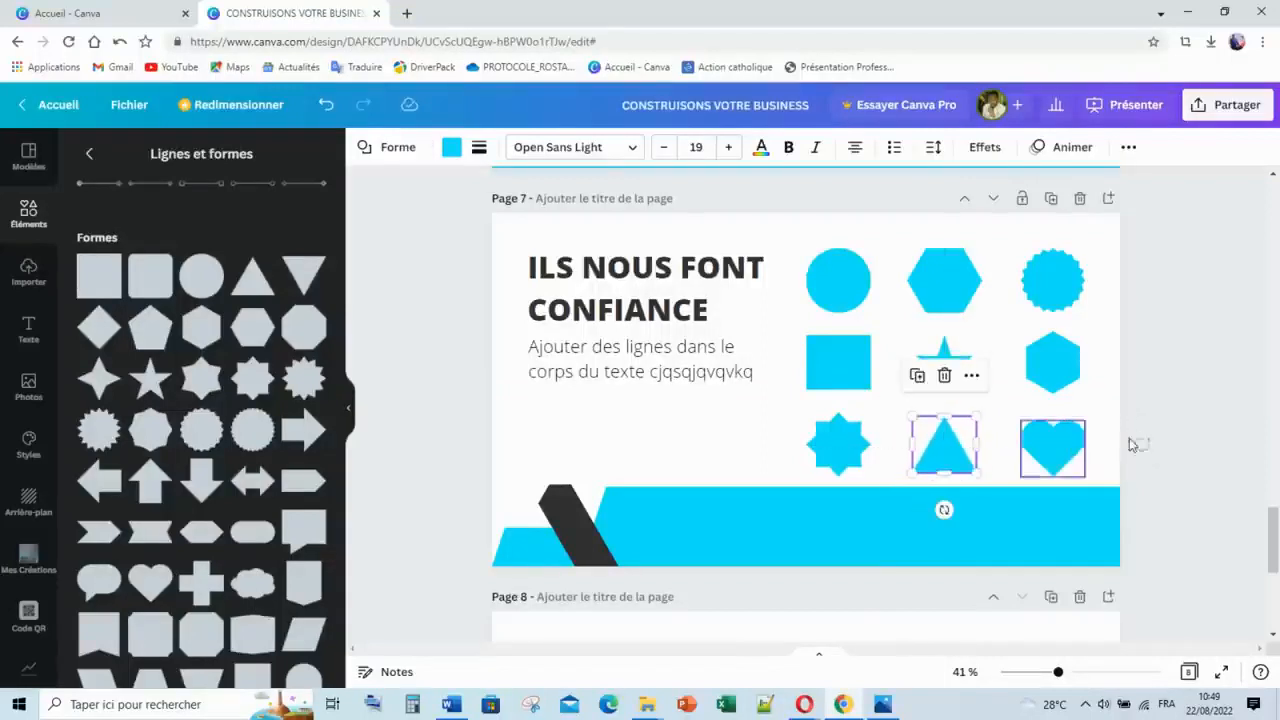
{"action": "left_click", "coordinate": [1178, 398]}
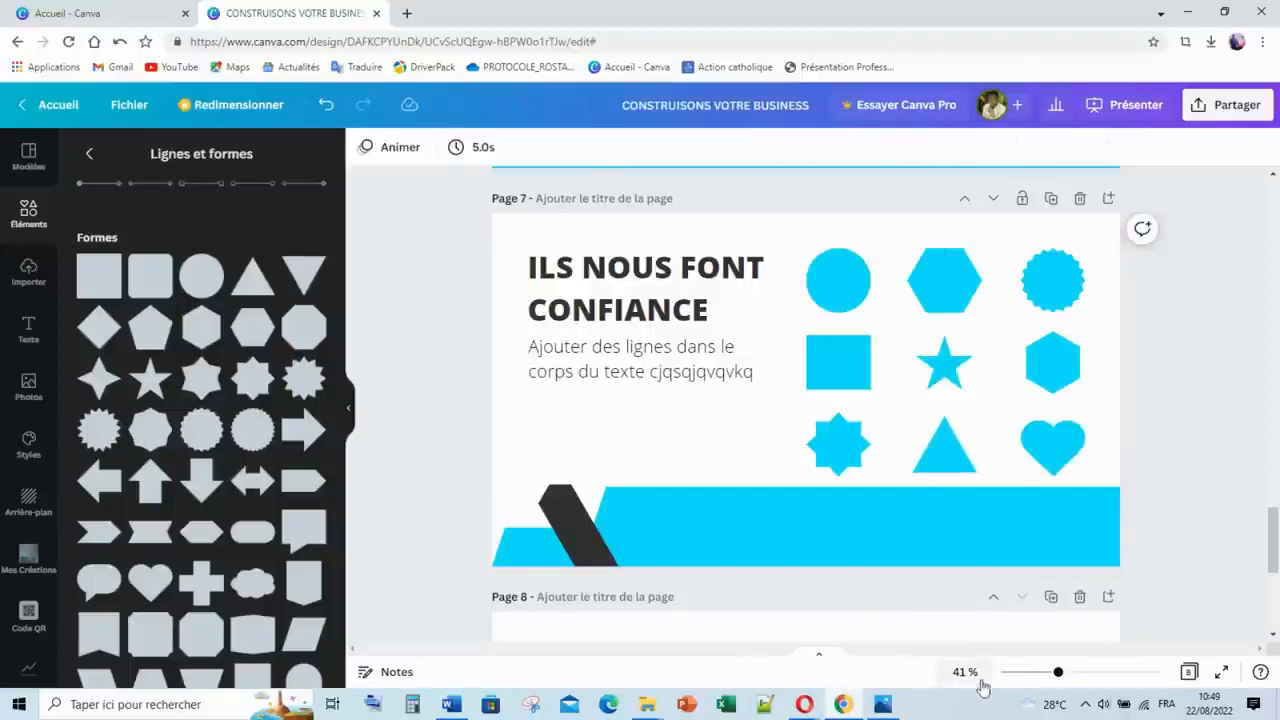
Compare page 7 with the reference image 7.png and check which animation page 6's Télésecrétariat description uses.
{"action": "left_click", "coordinate": [888, 706]}
{"action": "left_click", "coordinate": [888, 706]}
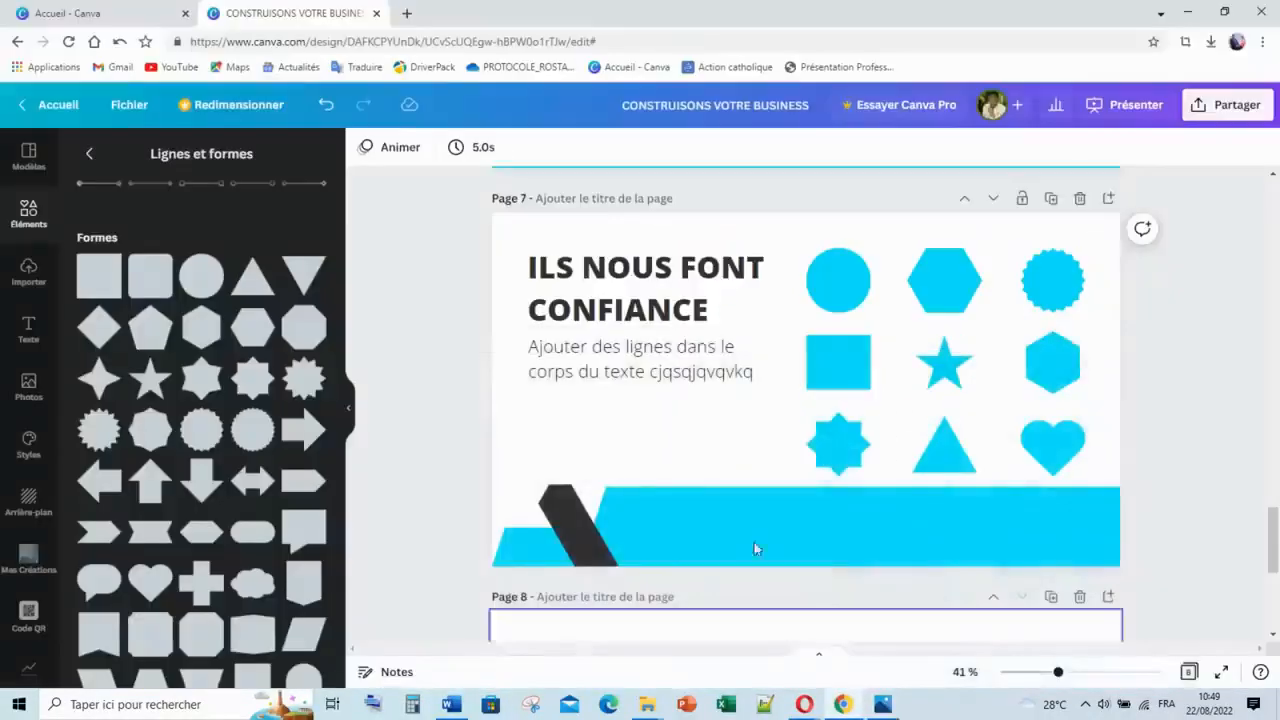
{"action": "left_click_drag", "start_coordinate": [447, 225], "coordinate": [1100, 500]}
{"action": "scroll", "coordinate": [906, 336], "scroll_direction": "up", "scroll_amount": 5}
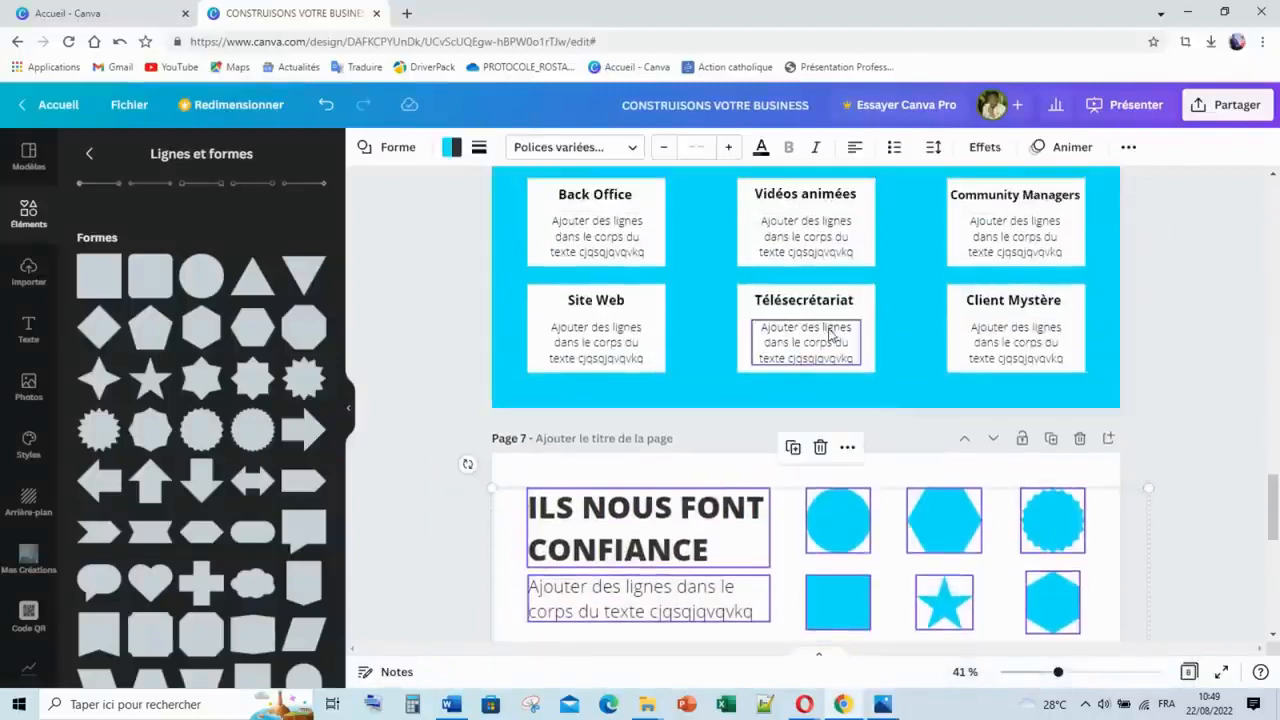
{"action": "left_click", "coordinate": [830, 335]}
{"action": "scroll", "coordinate": [830, 335], "scroll_direction": "down", "scroll_amount": 4}
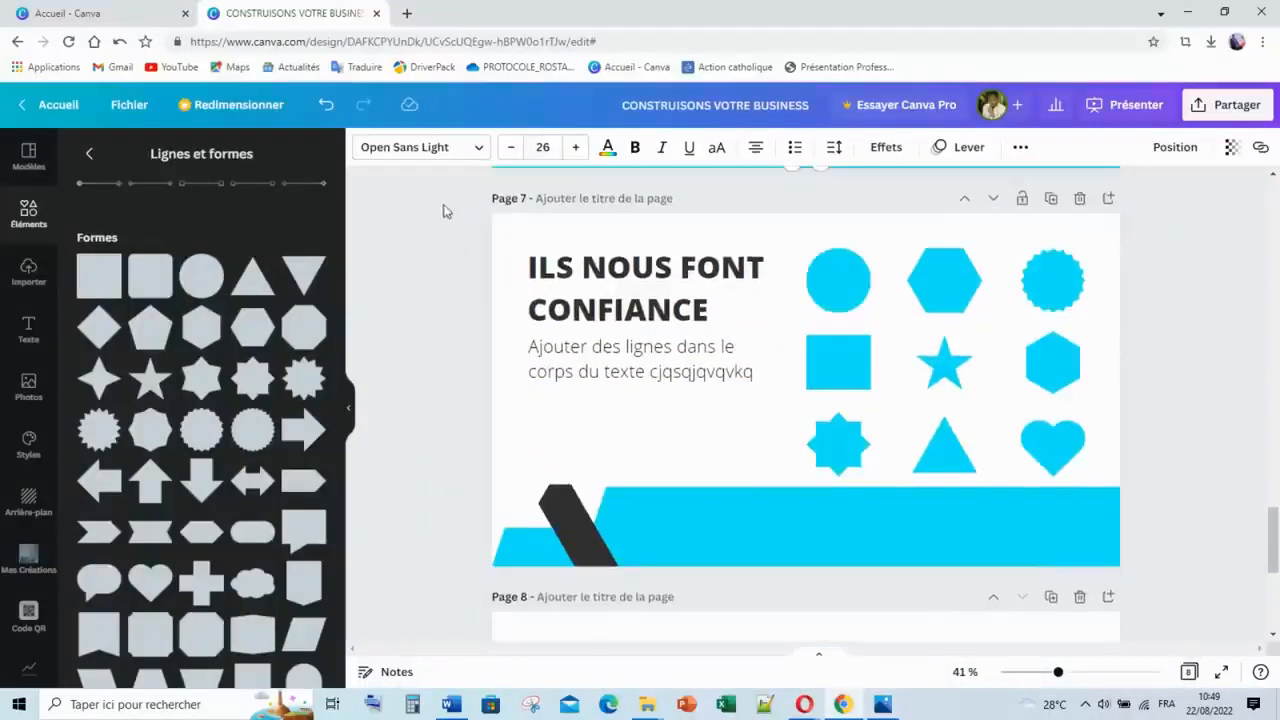
Apply the Balayage animation to all of page 7's texts and shapes together.
{"action": "left_click_drag", "start_coordinate": [432, 234], "coordinate": [1185, 590]}
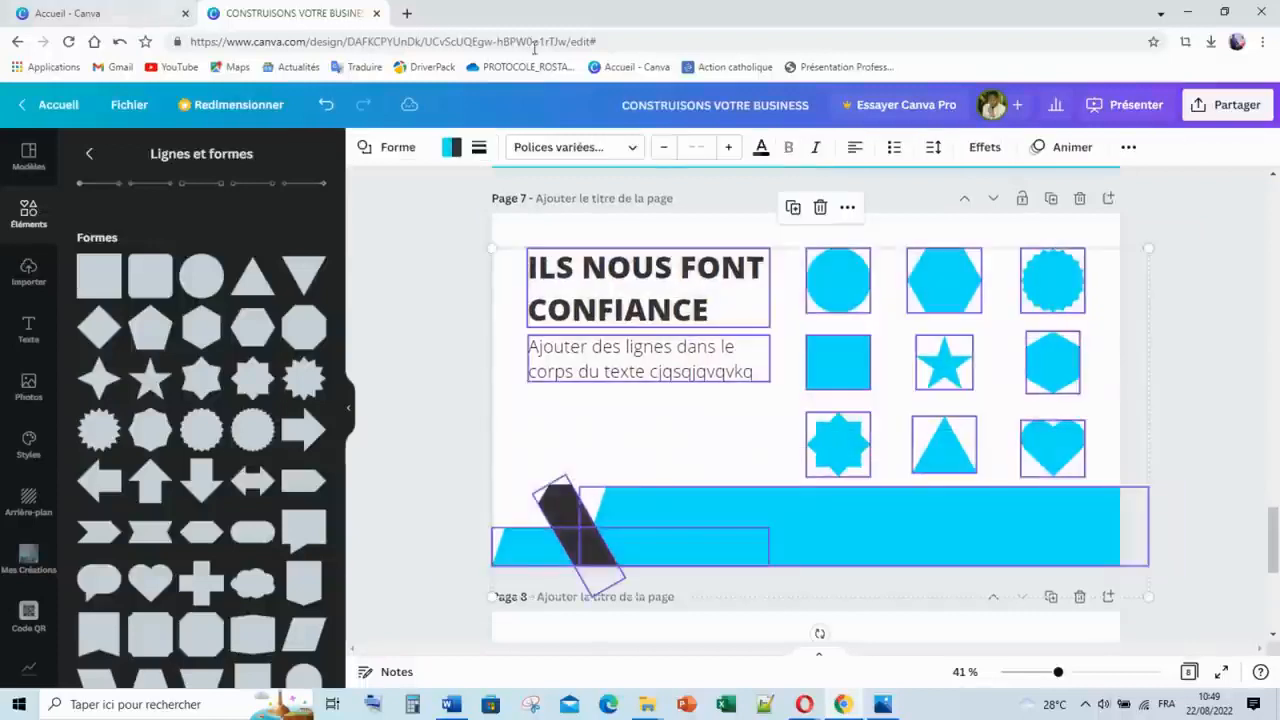
{"action": "left_click", "coordinate": [1050, 148]}
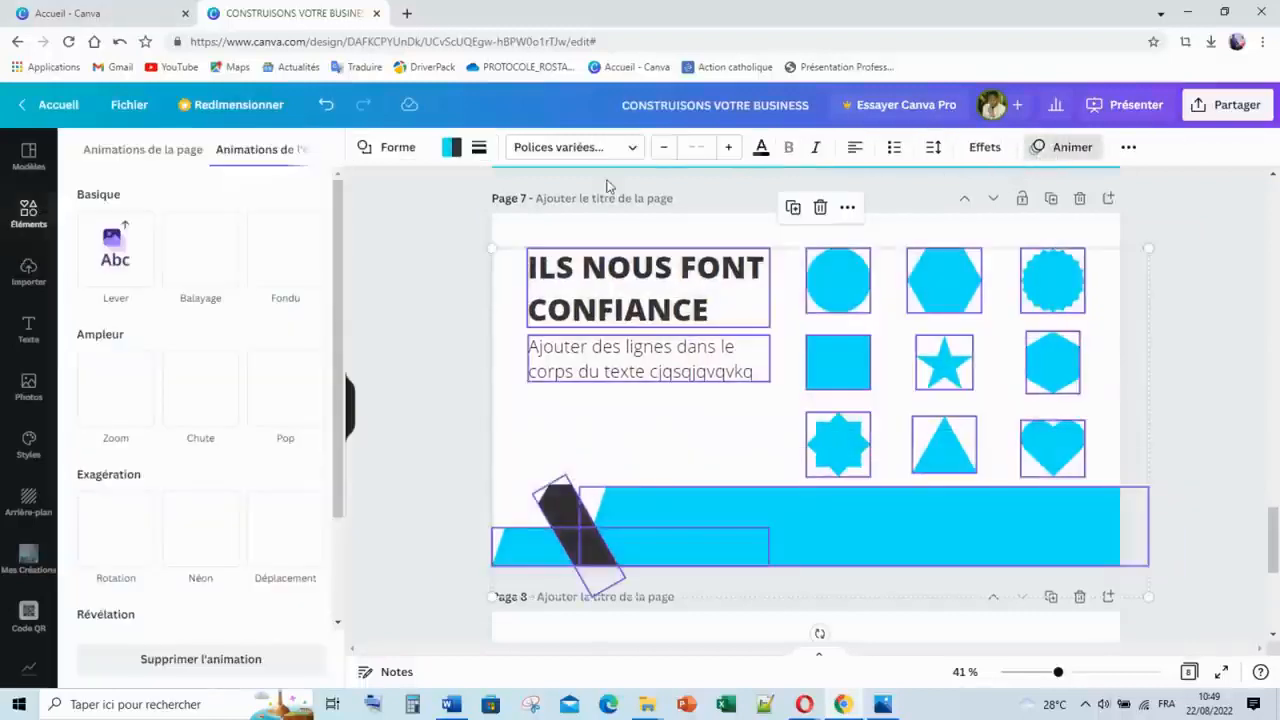
{"action": "left_click", "coordinate": [214, 260]}
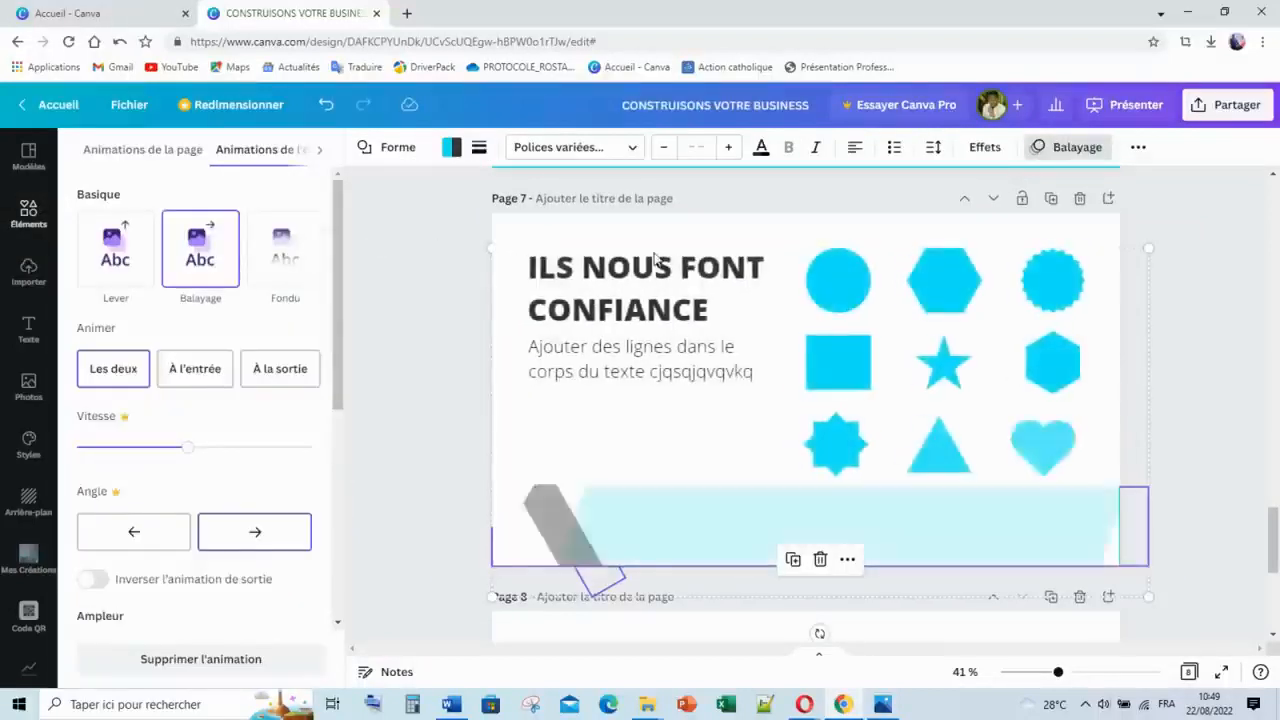
Examine the reference image 8.png to see the layout and texts of the CONTACTEZ NOUS slide.
{"action": "left_click", "coordinate": [1191, 294]}
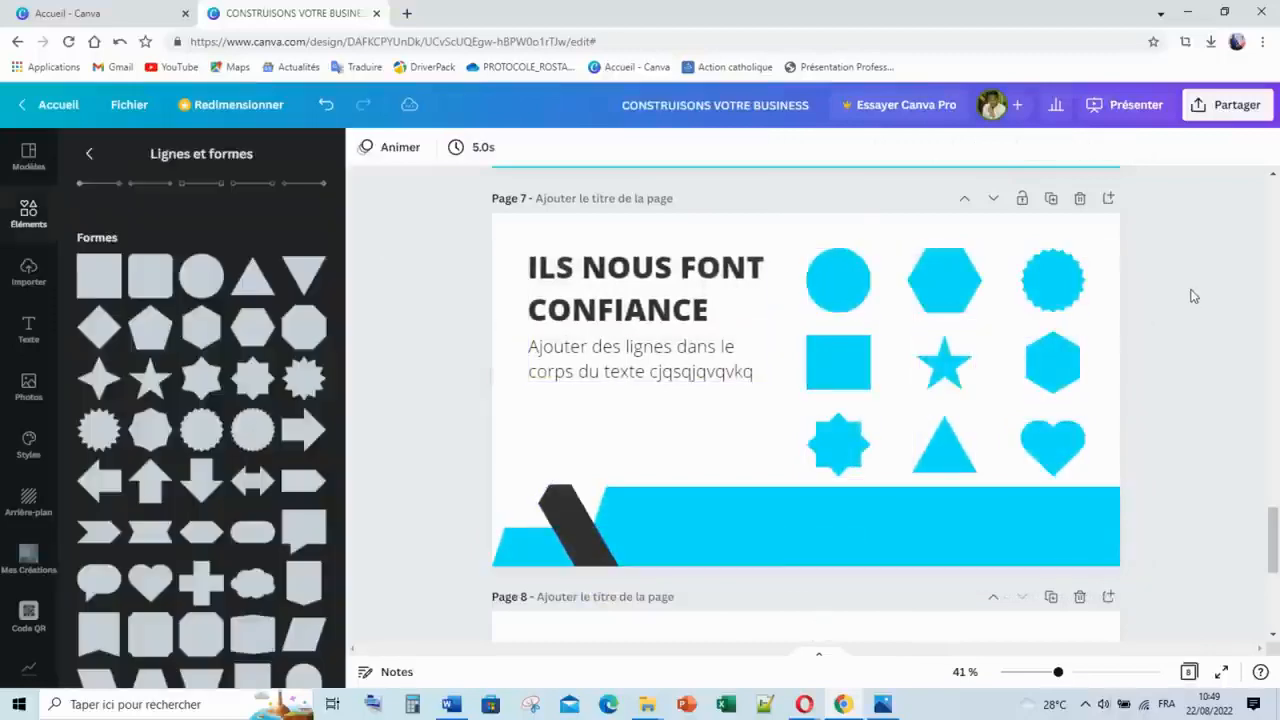
{"action": "scroll", "coordinate": [1185, 291], "scroll_direction": "down", "scroll_amount": 1}
{"action": "scroll", "coordinate": [1185, 291], "scroll_direction": "down", "scroll_amount": 3}
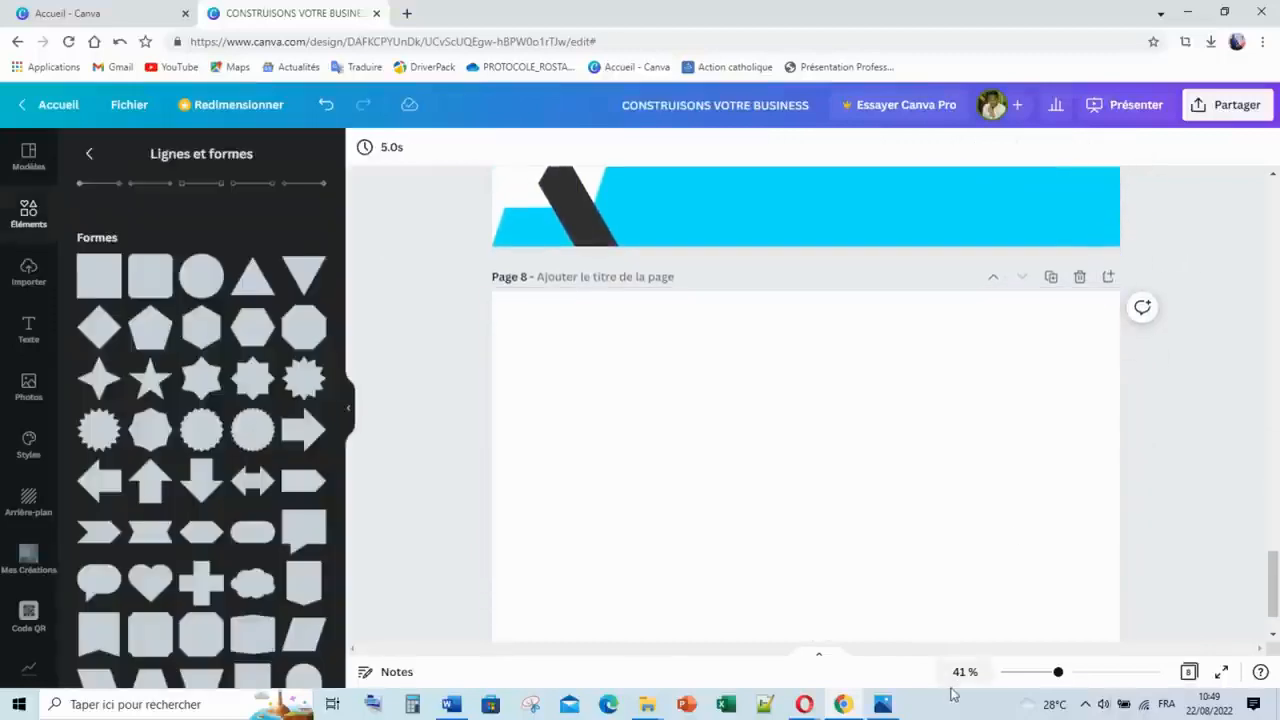
{"action": "left_click", "coordinate": [888, 708]}
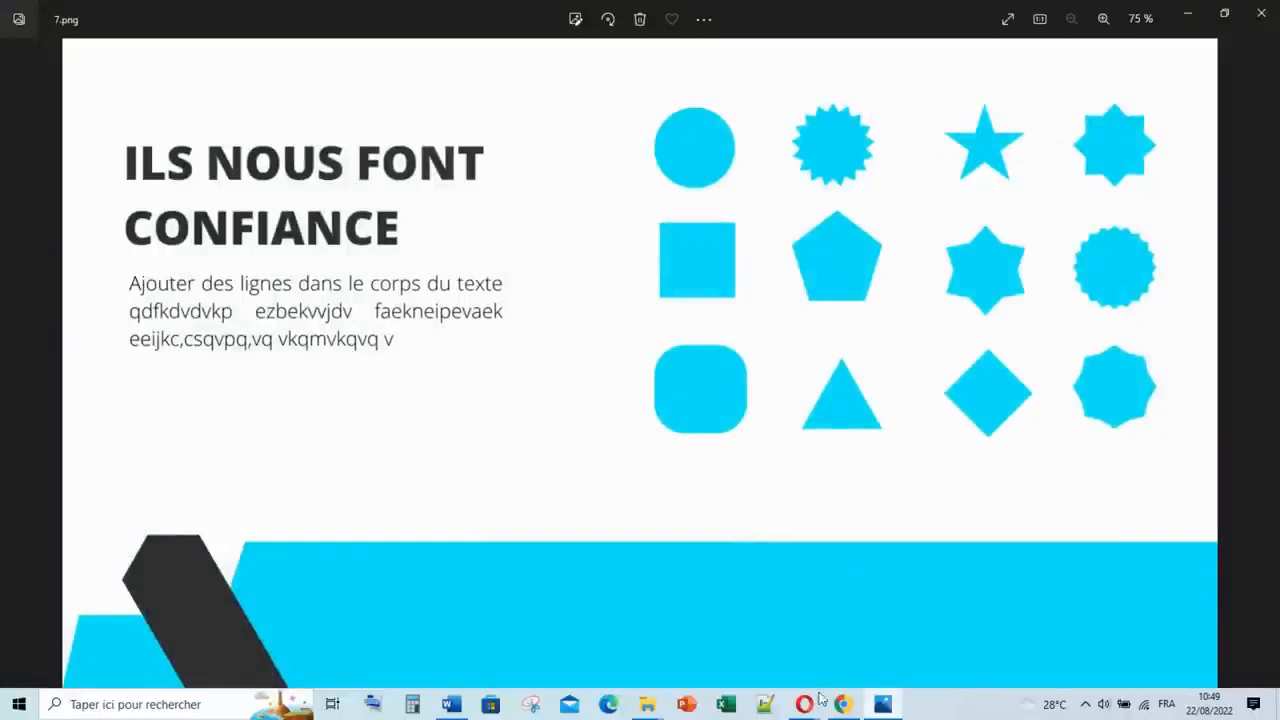
{"action": "key", "text": "Right"}
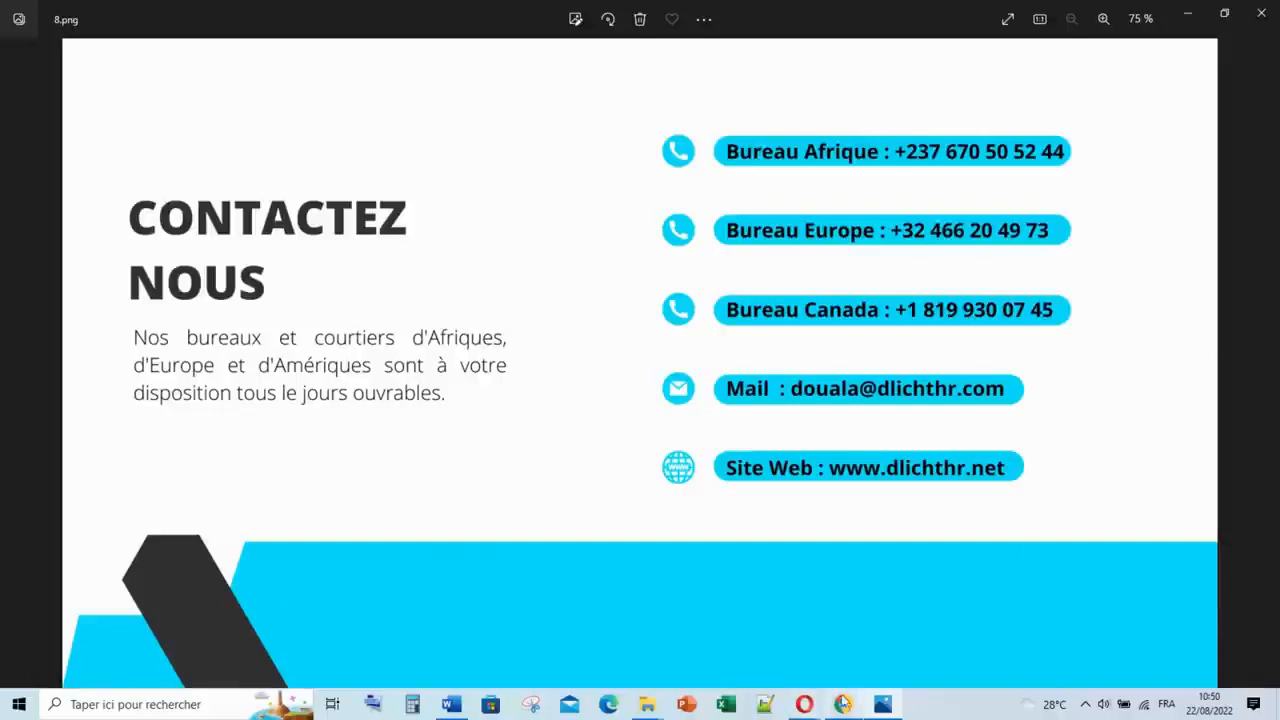
Delete the blank page 8 and duplicate page 7 to take its place.
{"action": "left_click", "coordinate": [843, 704]}
{"action": "scroll", "coordinate": [1000, 300], "scroll_direction": "up", "scroll_amount": 1}
{"action": "scroll", "coordinate": [1093, 460], "scroll_direction": "up", "scroll_amount": 2}
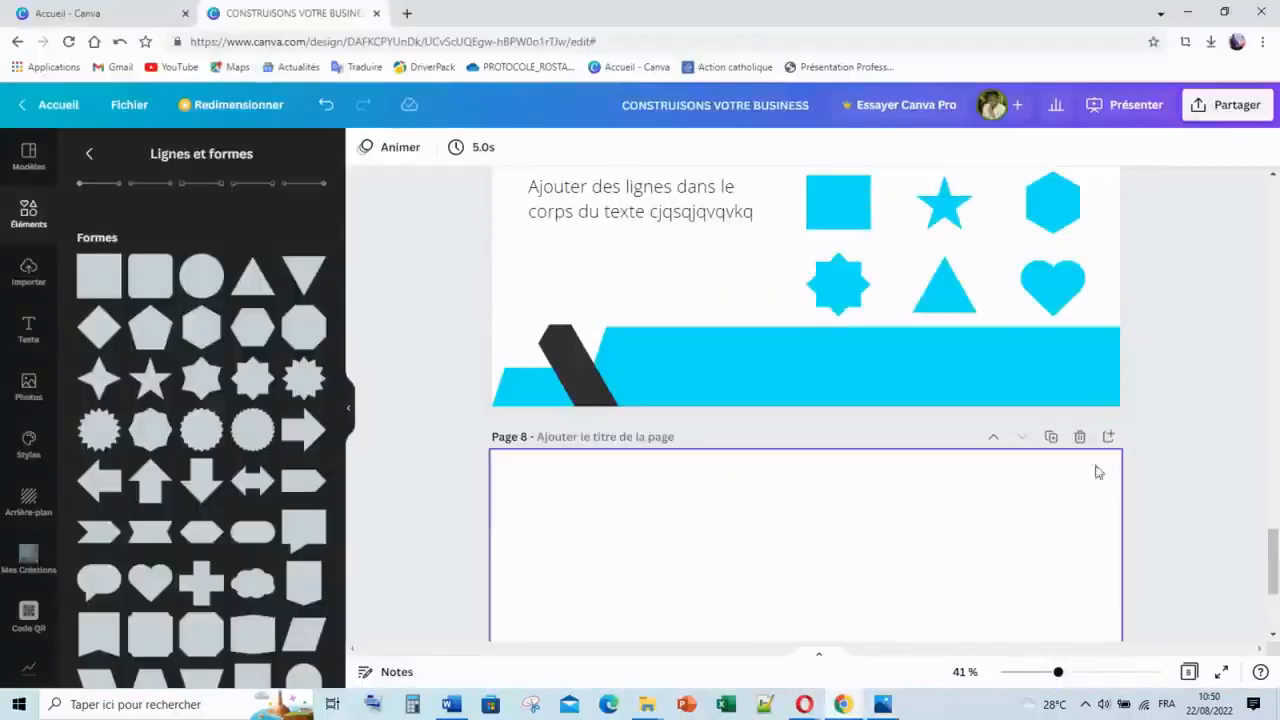
{"action": "left_click", "coordinate": [1080, 437]}
{"action": "scroll", "coordinate": [1135, 316], "scroll_direction": "up", "scroll_amount": 1}
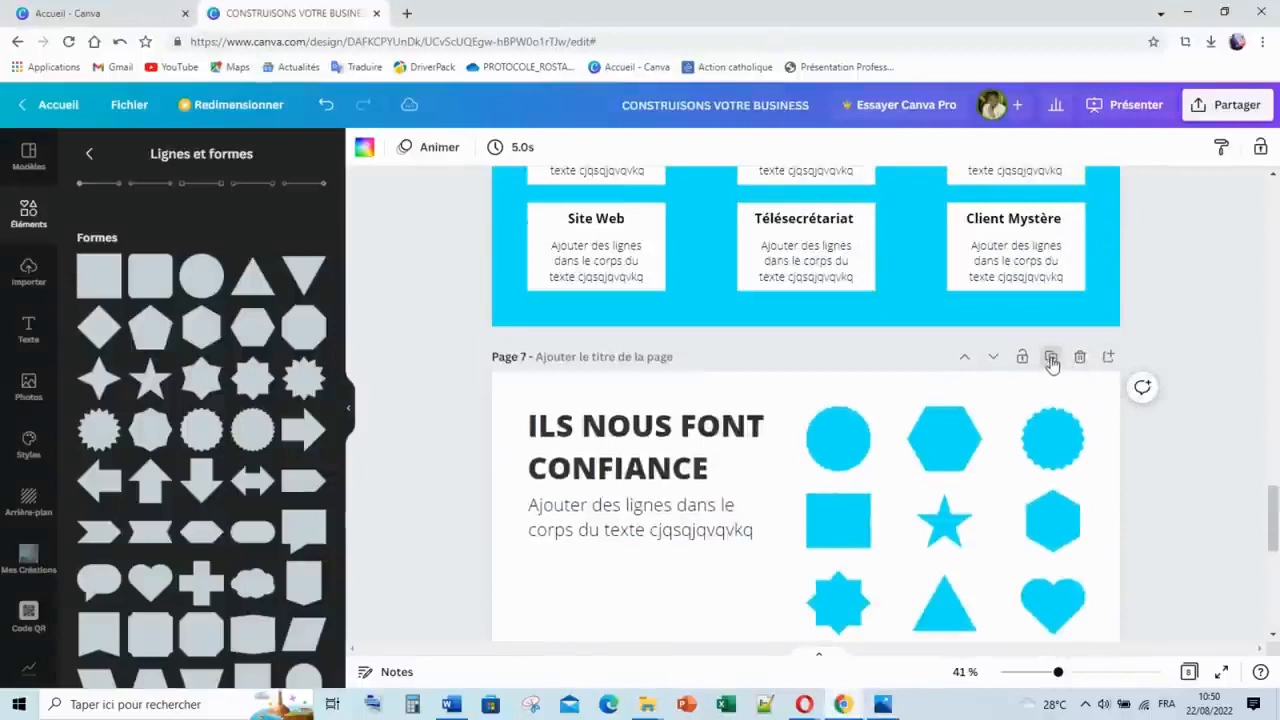
{"action": "left_click", "coordinate": [1051, 358]}
{"action": "scroll", "coordinate": [565, 402], "scroll_direction": "down", "scroll_amount": 1}
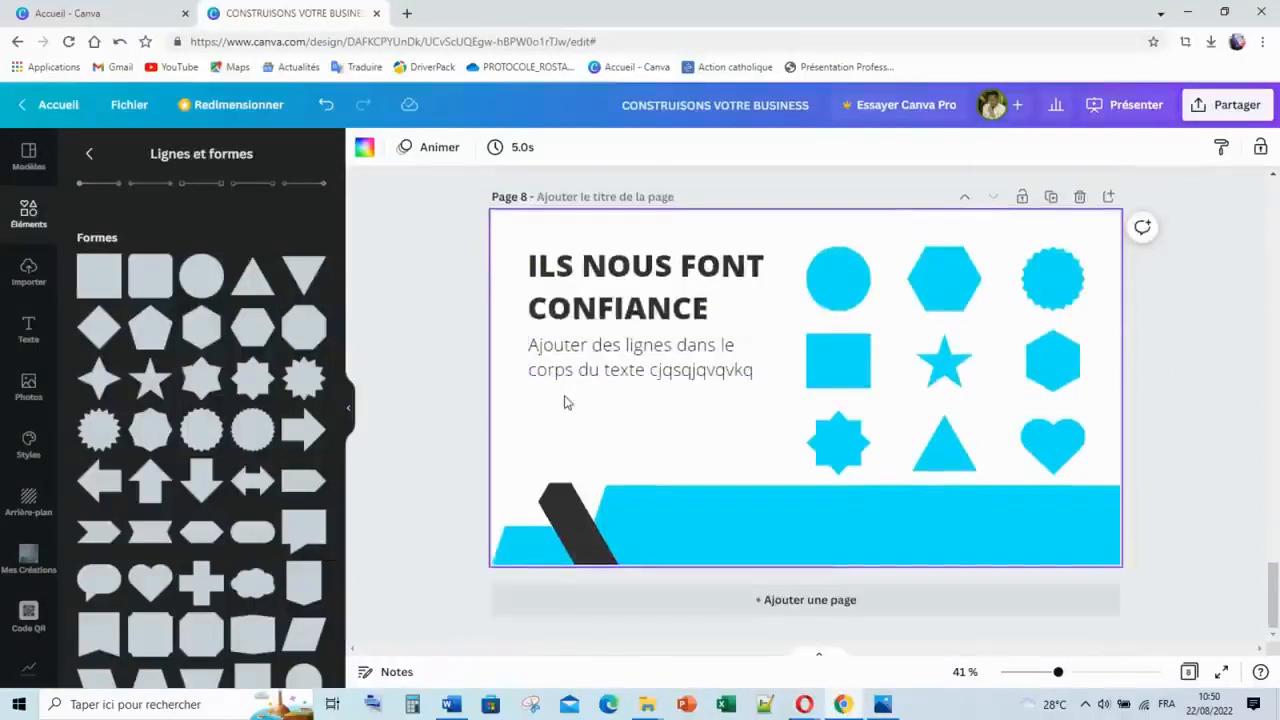
Replace page 8's title with CONTACTEZ NOUS on two lines and delete the nine cyan shapes beside the texts.
{"action": "double_click", "coordinate": [607, 267]}
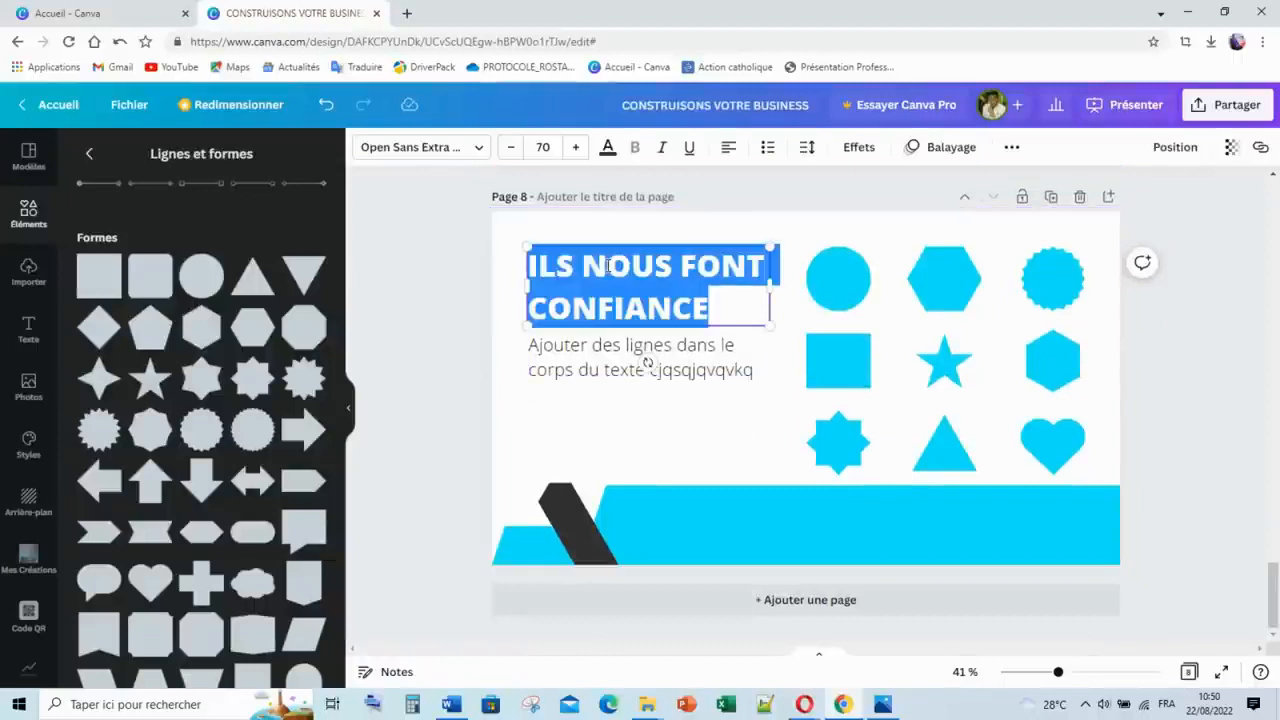
{"action": "type", "text": "CONTACTEZ"}
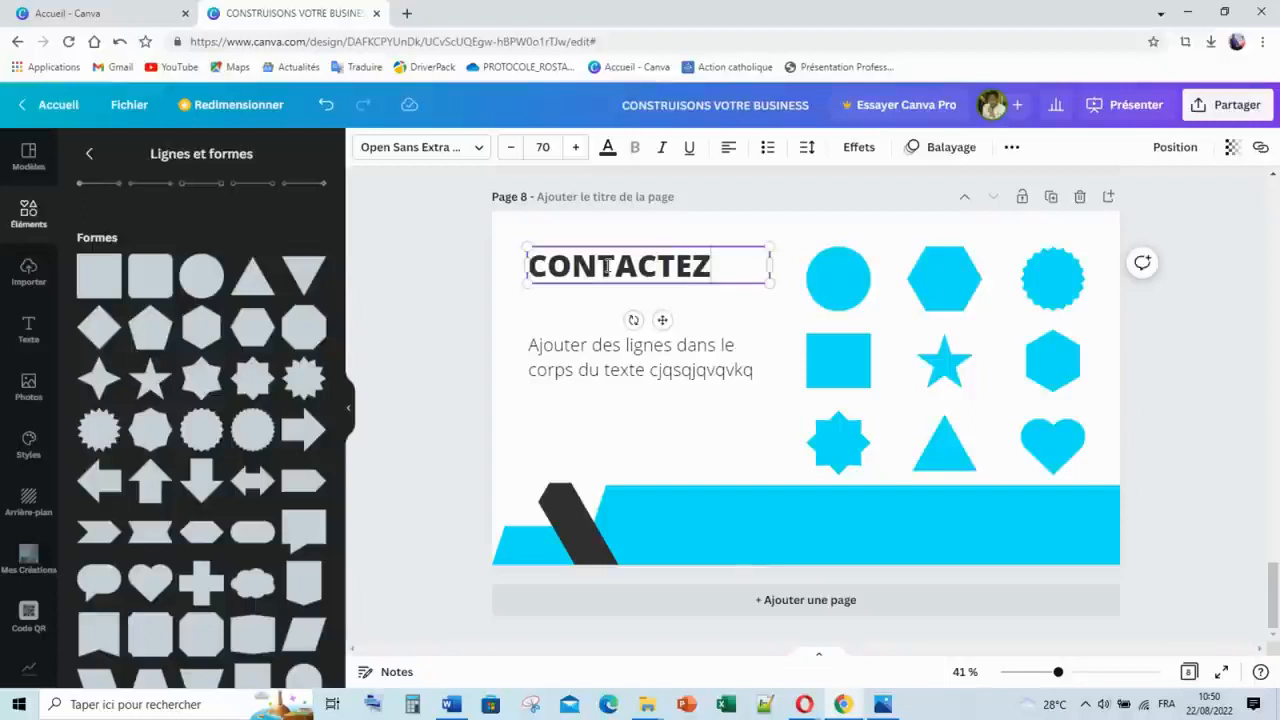
{"action": "key", "text": "Return"}
{"action": "type", "text": "NOUS"}
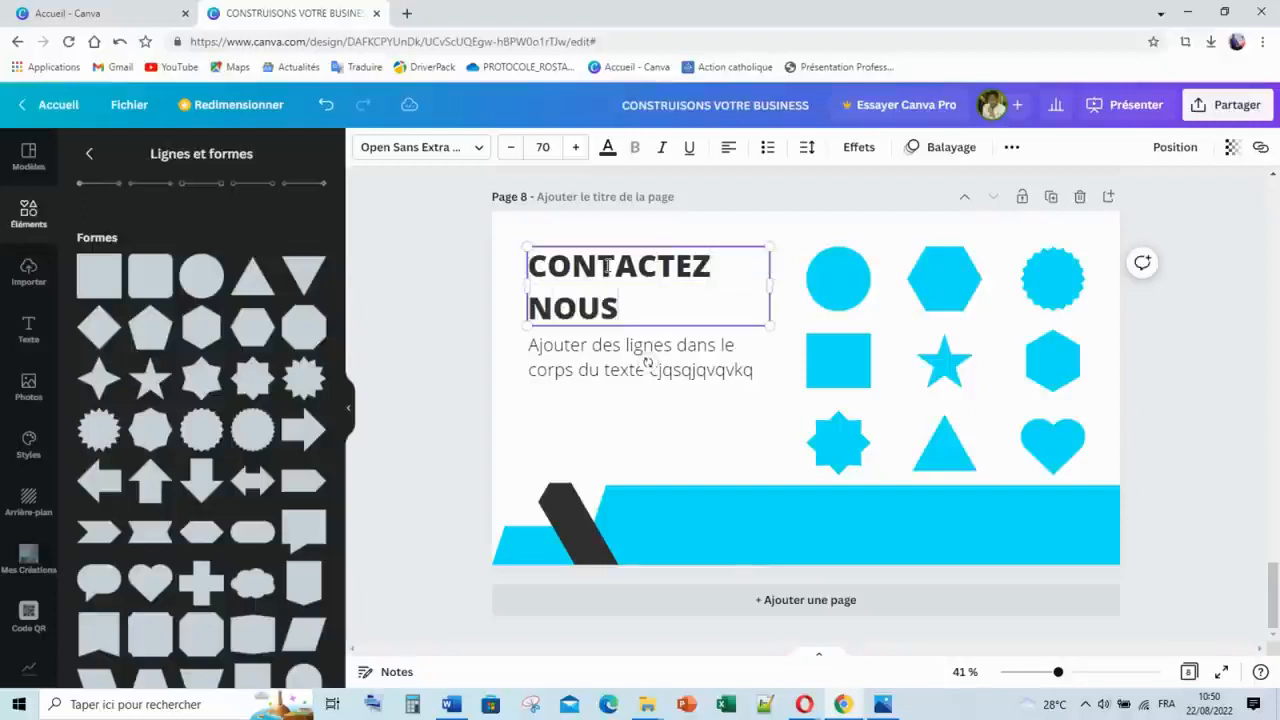
{"action": "left_click", "coordinate": [516, 345]}
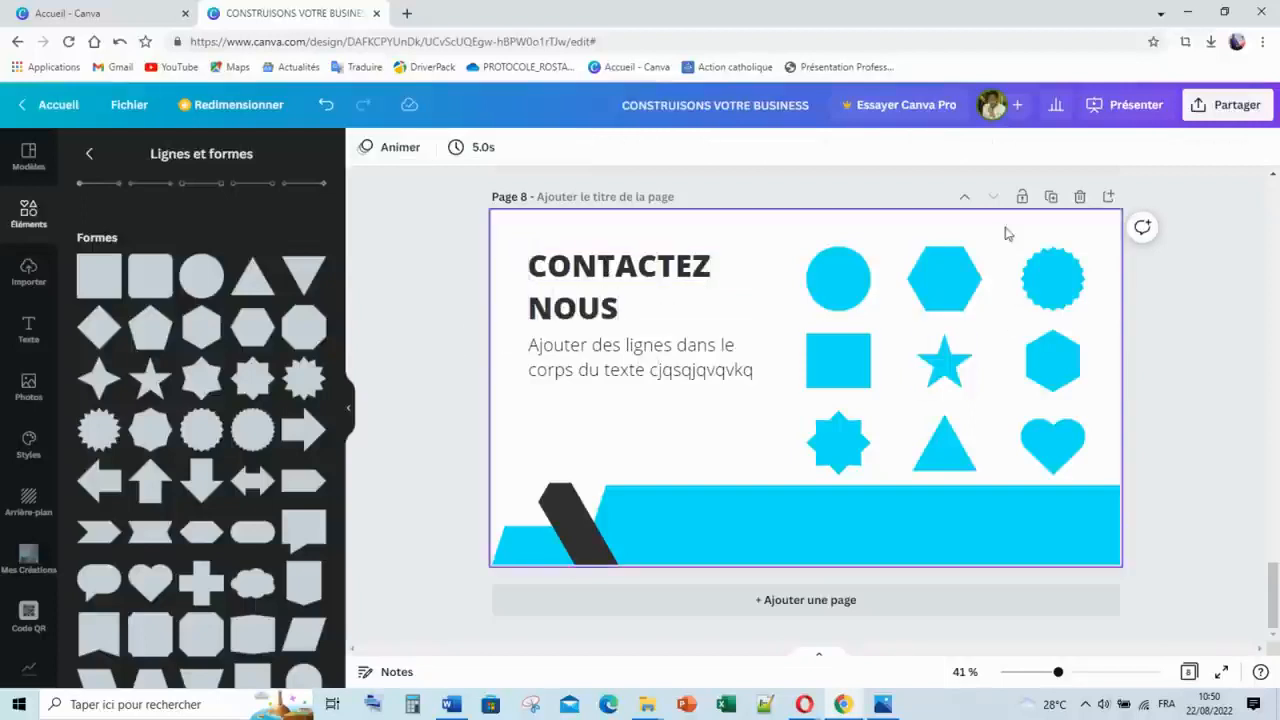
{"action": "left_click_drag", "start_coordinate": [1183, 281], "coordinate": [825, 462]}
{"action": "key", "text": "Delete"}
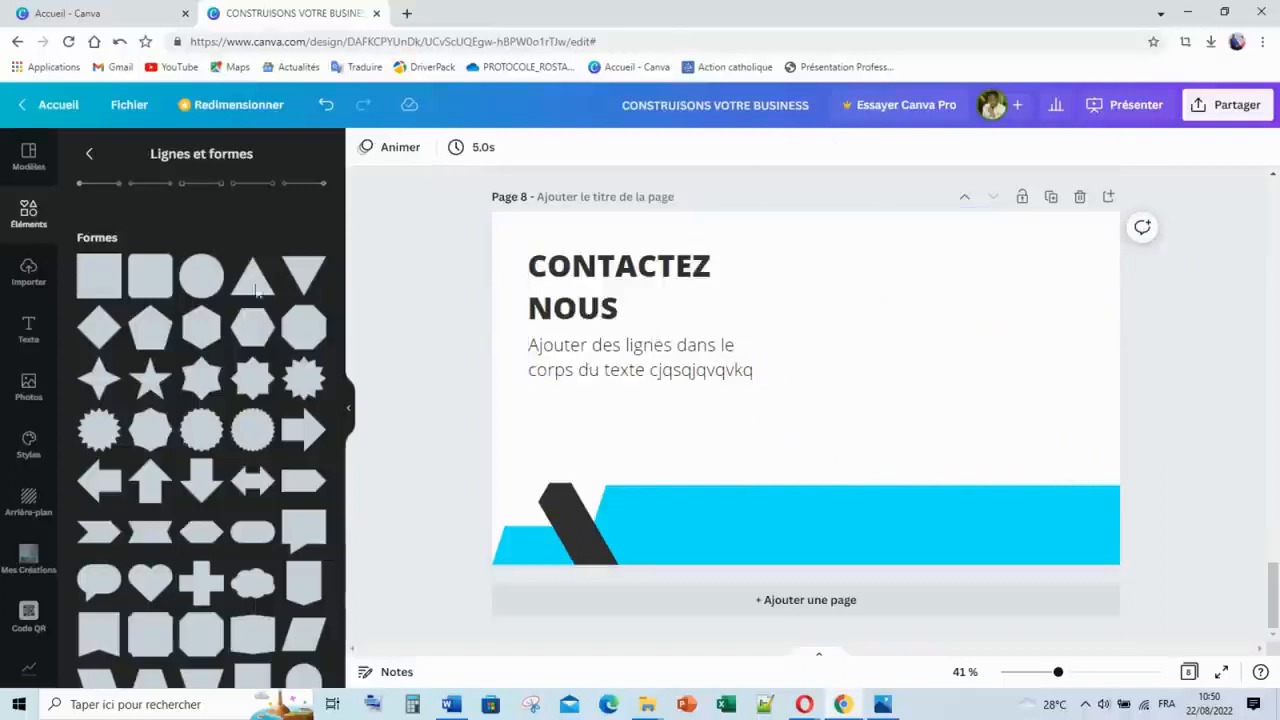
Duplicate page 8's description text, place the copy in the empty area beside it and shrink it to font size 22,6.
{"action": "left_click", "coordinate": [580, 381]}
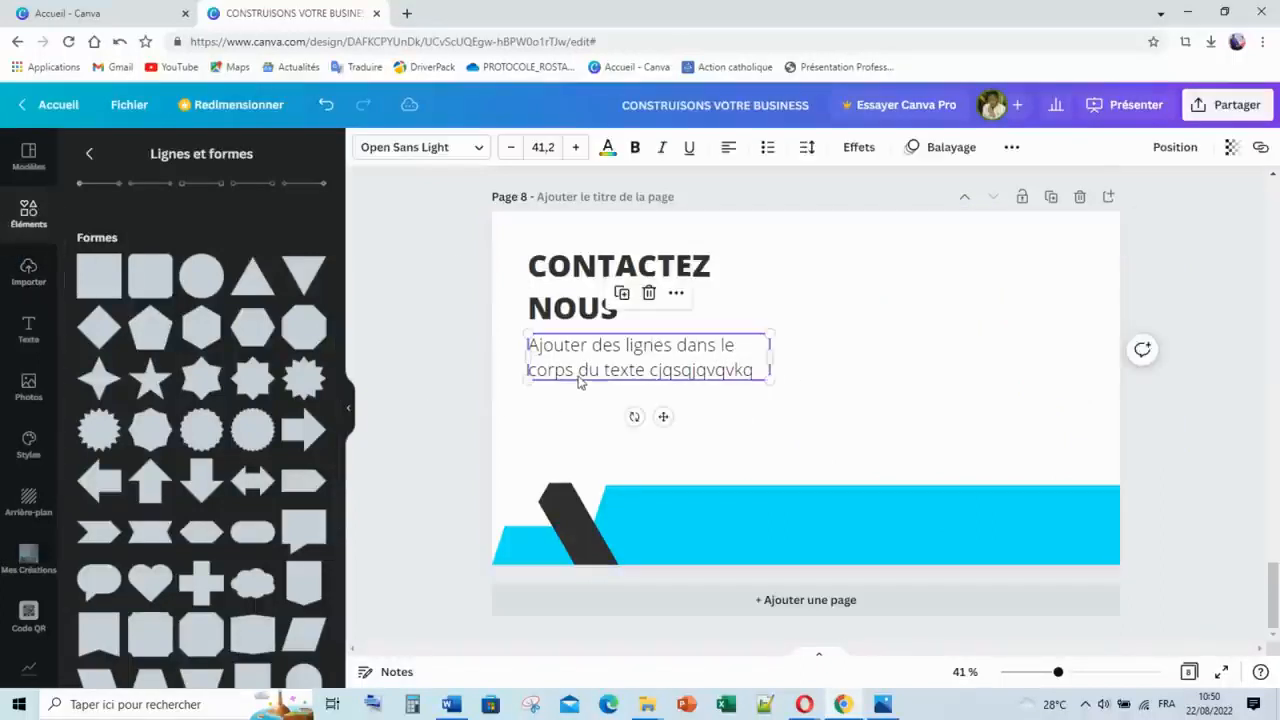
{"action": "key", "text": "ctrl+d"}
{"action": "left_click_drag", "start_coordinate": [581, 381], "coordinate": [882, 348]}
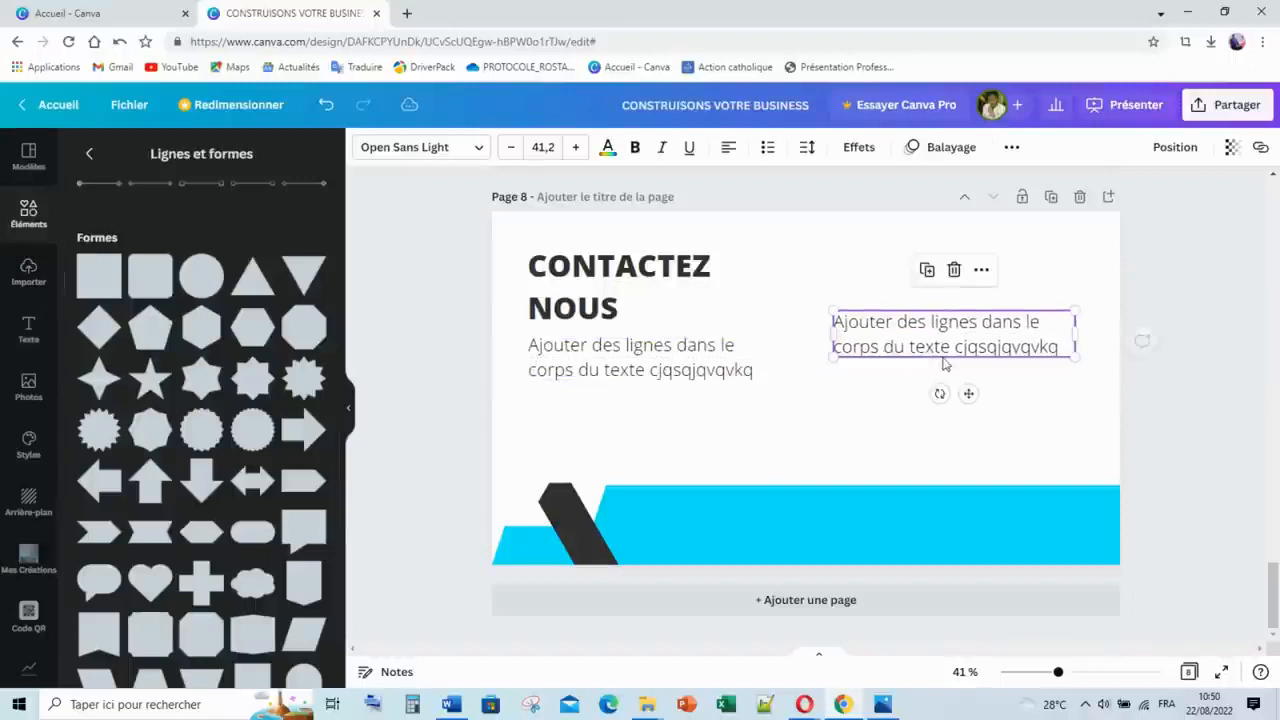
{"action": "left_click_drag", "start_coordinate": [1073, 357], "coordinate": [1030, 323]}
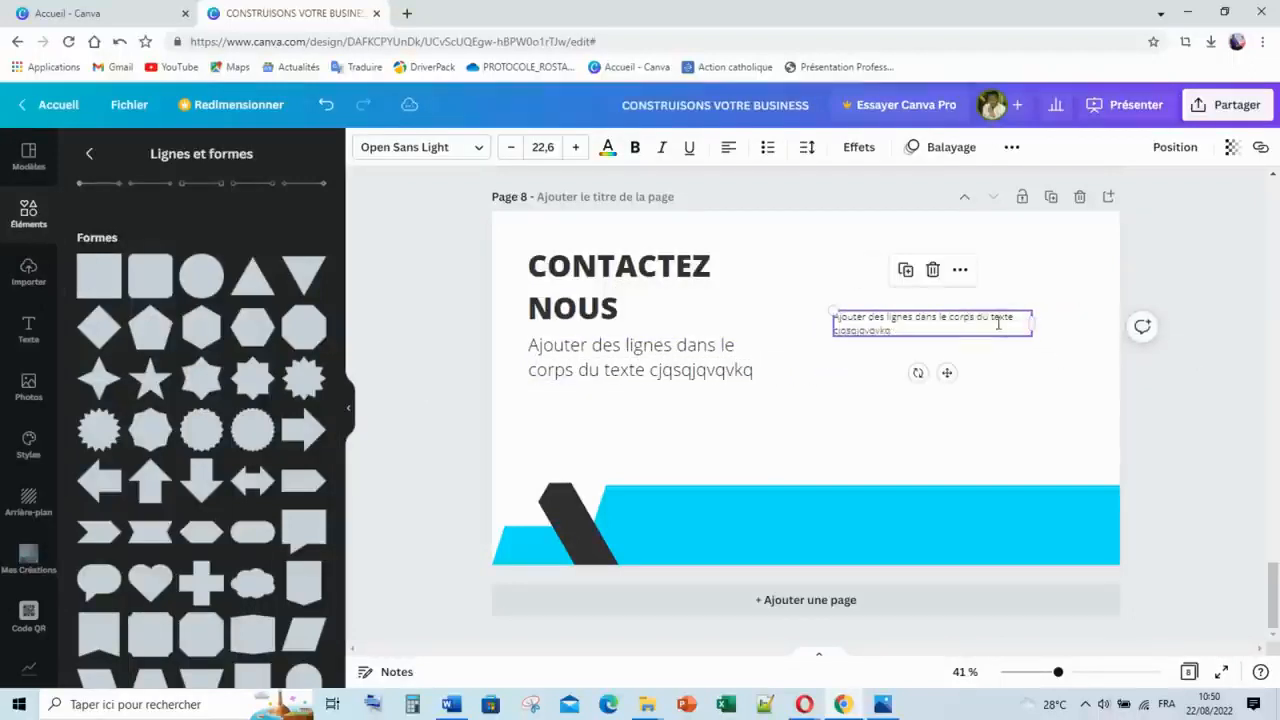
Change the small text to "Bureau Afrique :" plus the office's phone number, make it bold, fit its box to one line and move it higher.
{"action": "double_click", "coordinate": [997, 323]}
{"action": "key", "text": "BackSpace"}
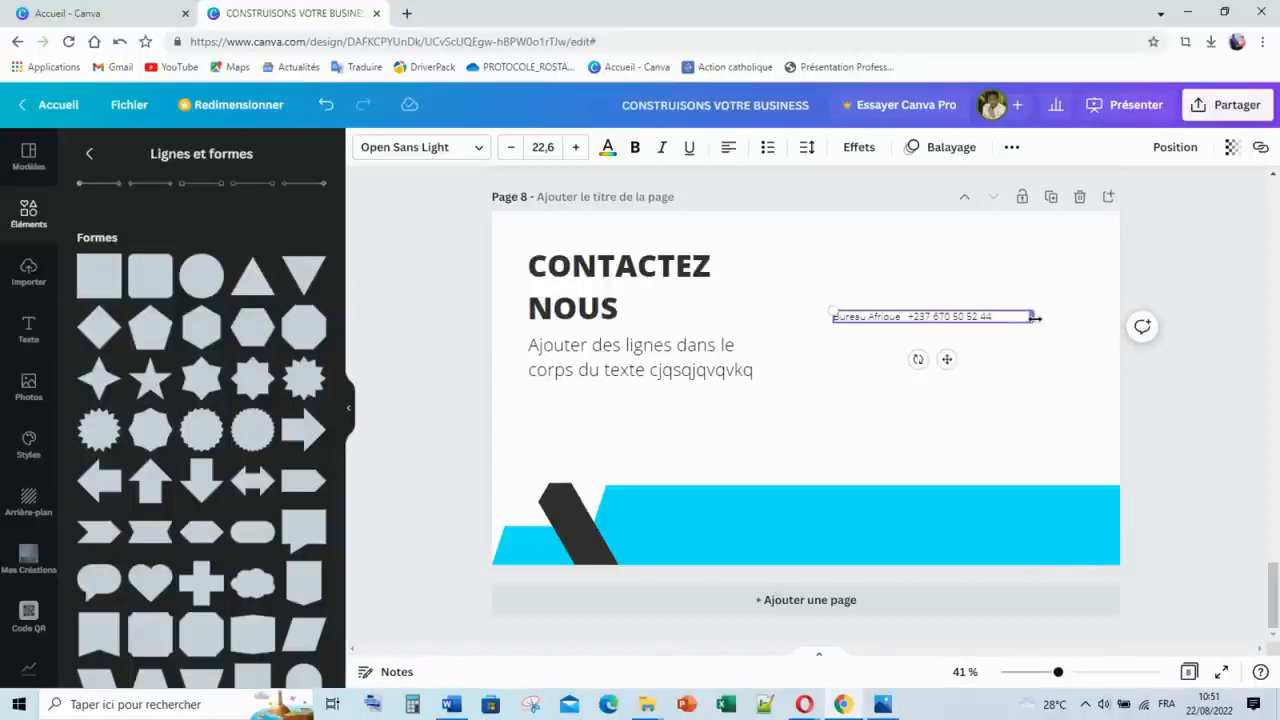
{"action": "left_click_drag", "start_coordinate": [997, 318], "coordinate": [993, 318]}
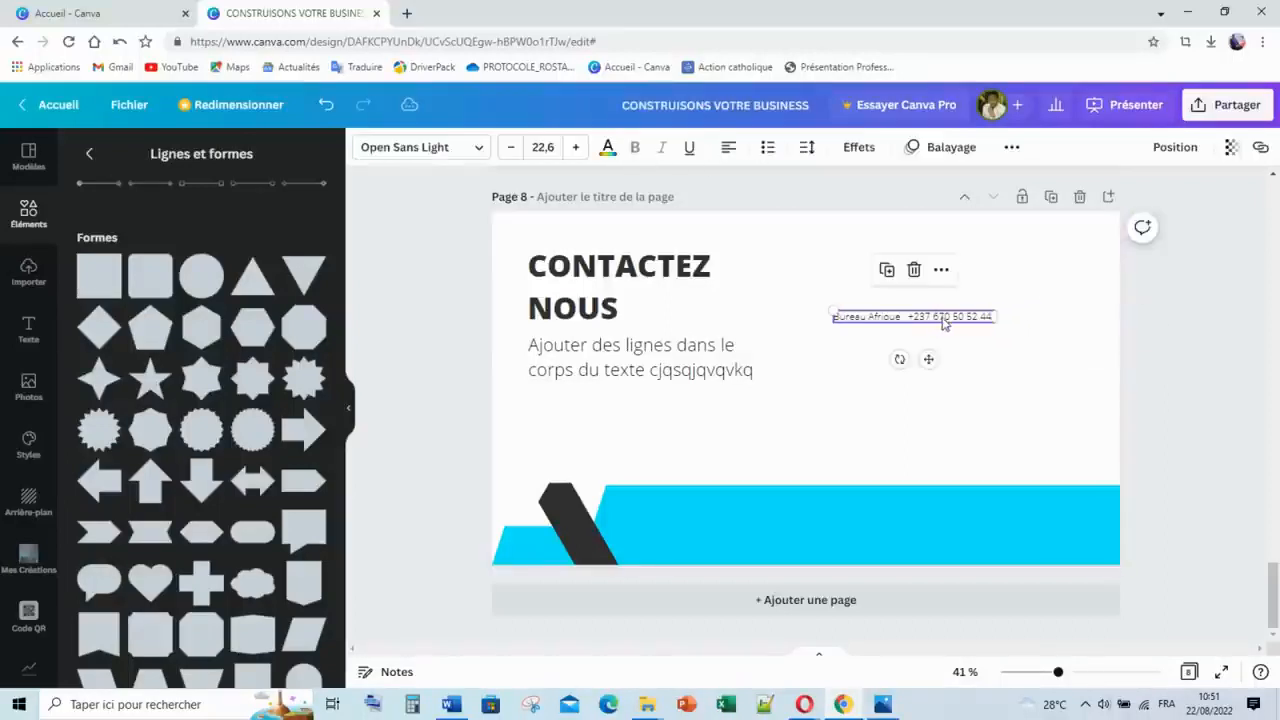
{"action": "left_click", "coordinate": [634, 147]}
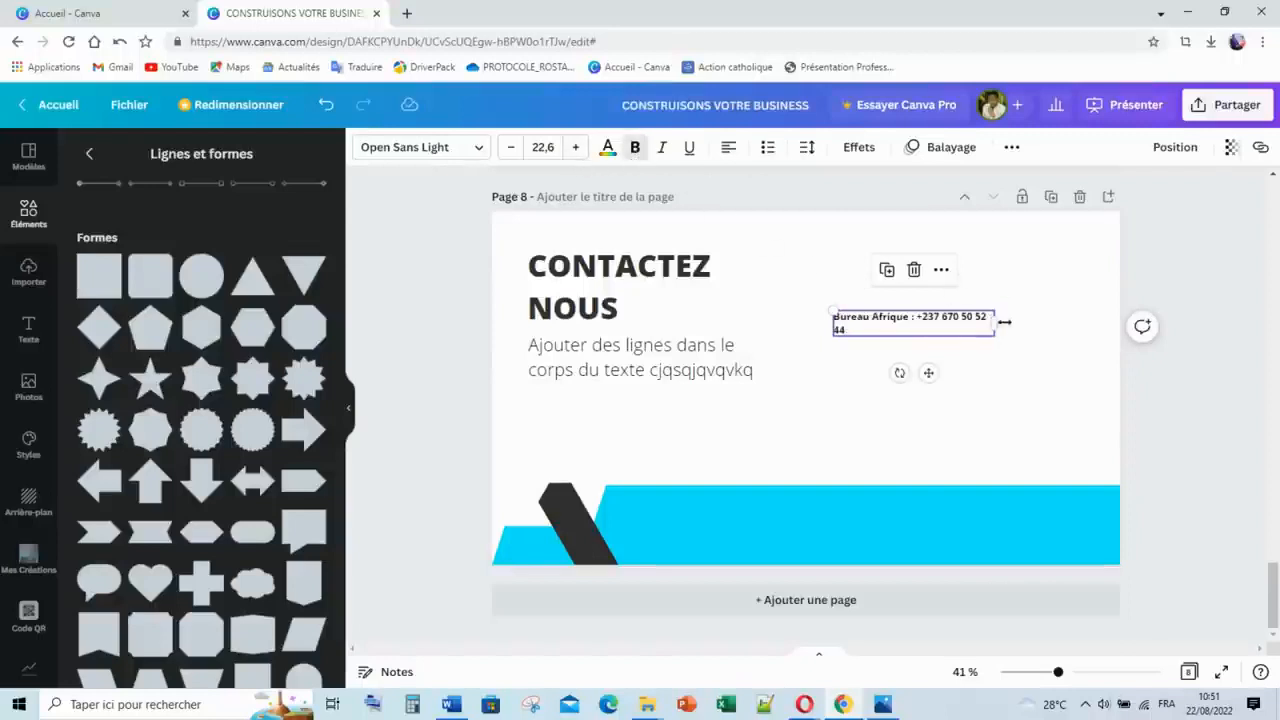
{"action": "left_click_drag", "start_coordinate": [999, 327], "coordinate": [1004, 293]}
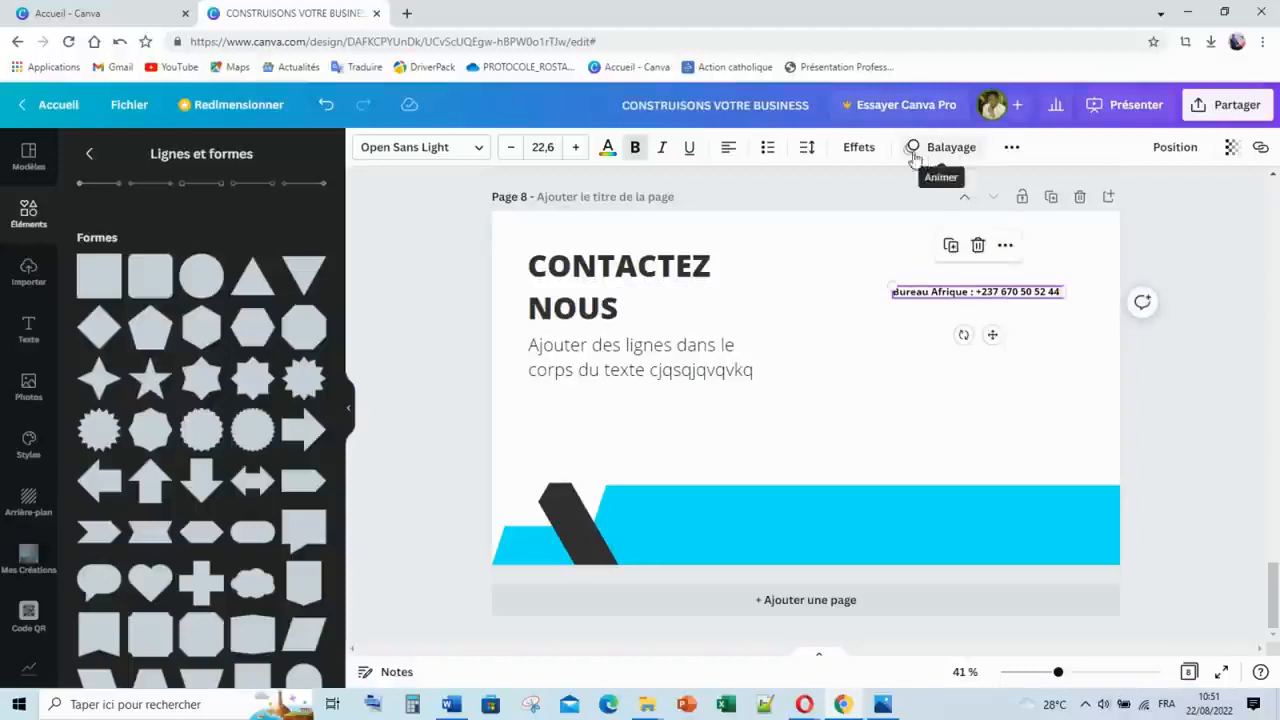
Apply the Arrière-plan text effect to the Bureau Afrique line with corner rounding 100 and the document's cyan colour.
{"action": "left_click", "coordinate": [860, 147]}
{"action": "left_click", "coordinate": [280, 456]}
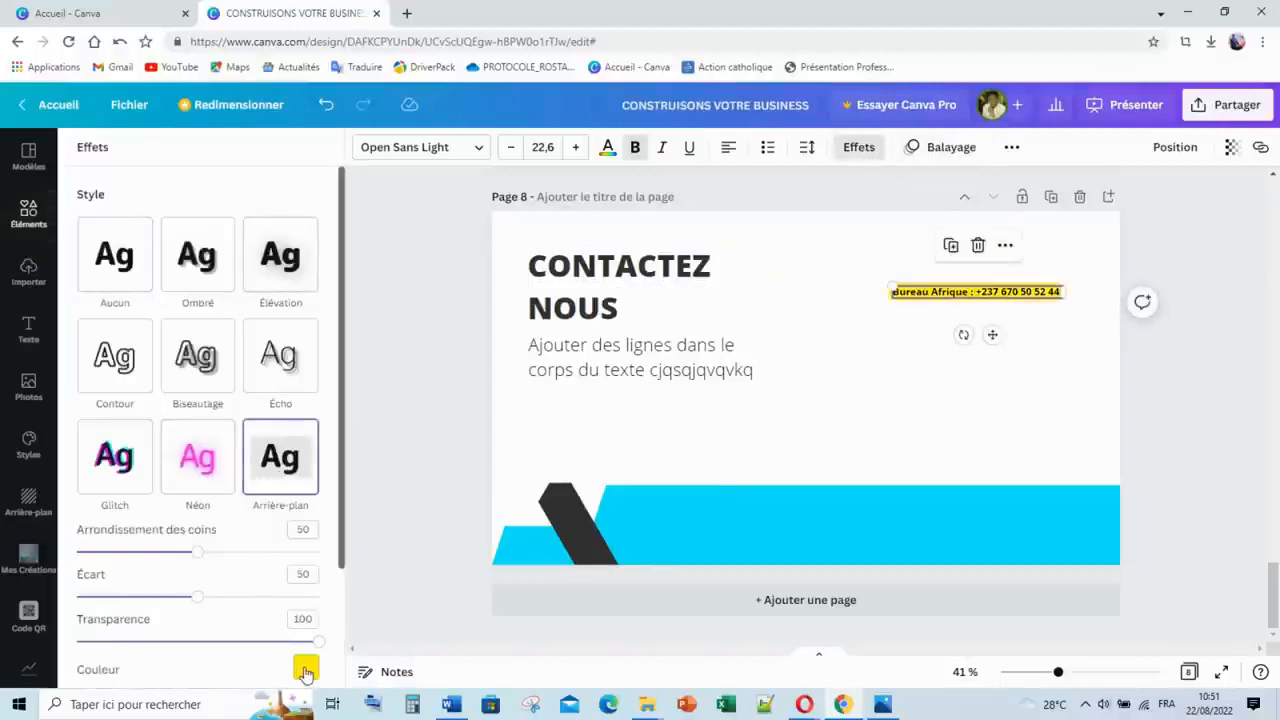
{"action": "left_click_drag", "start_coordinate": [199, 552], "coordinate": [372, 553]}
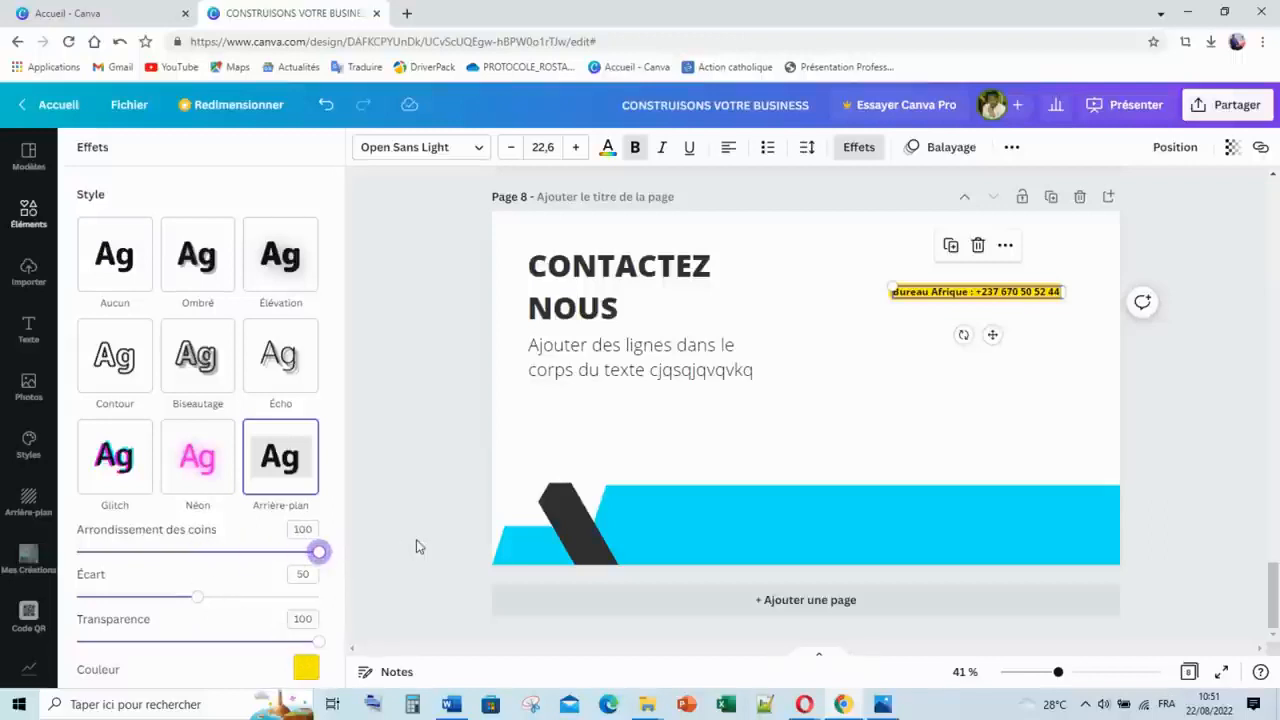
{"action": "mouse_move", "coordinate": [197, 598]}
{"action": "left_mouse_down"}
{"action": "mouse_move", "coordinate": [172, 600]}
{"action": "mouse_move", "coordinate": [197, 598]}
{"action": "left_mouse_up"}
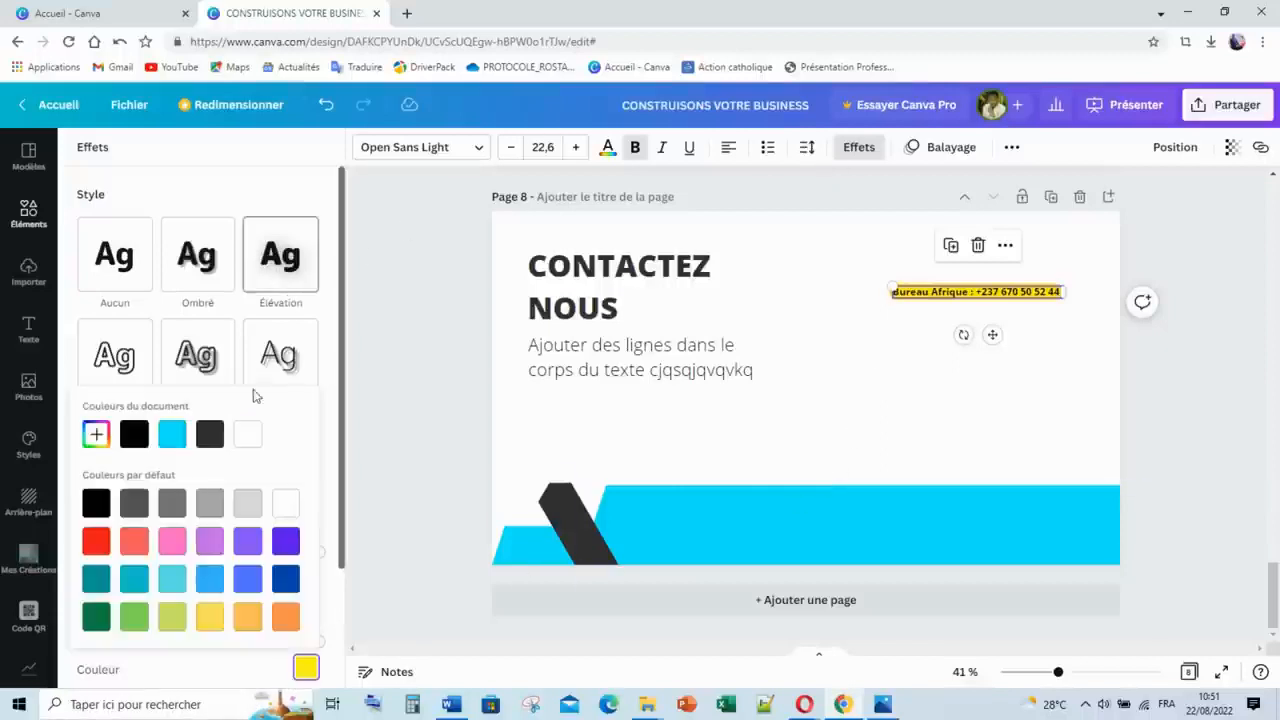
{"action": "left_click", "coordinate": [179, 441]}
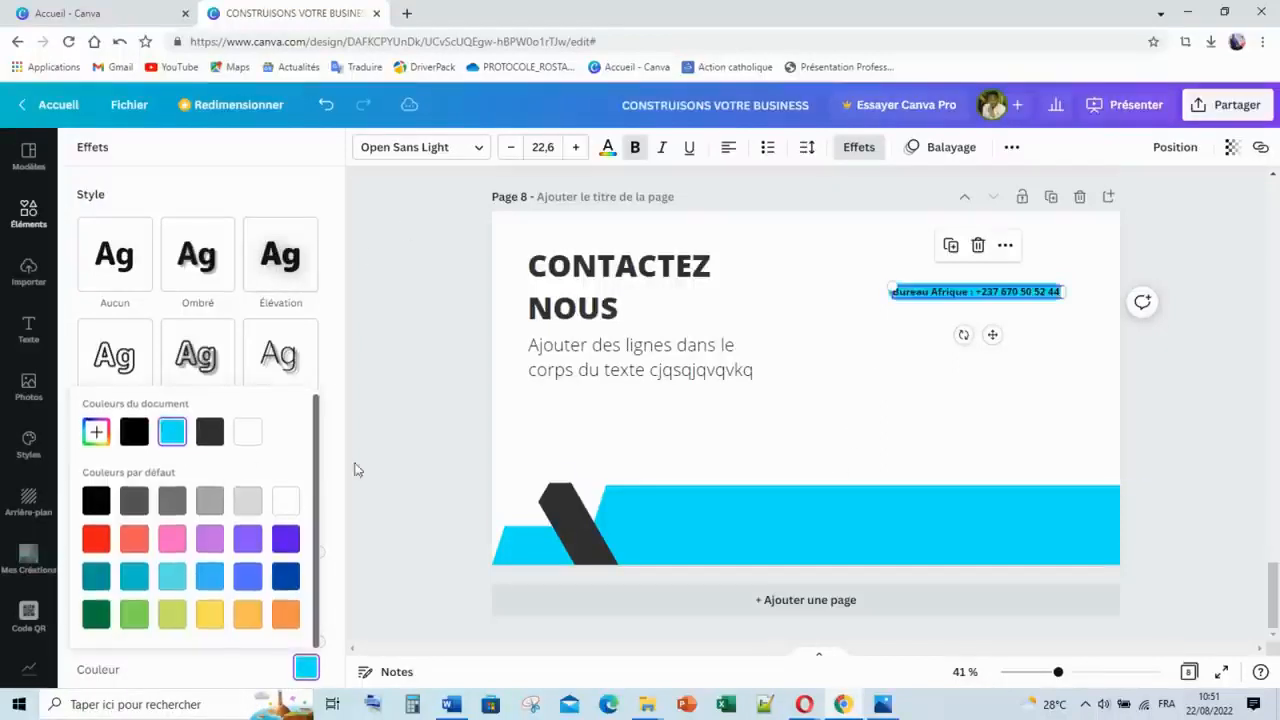
{"action": "left_click", "coordinate": [884, 385]}
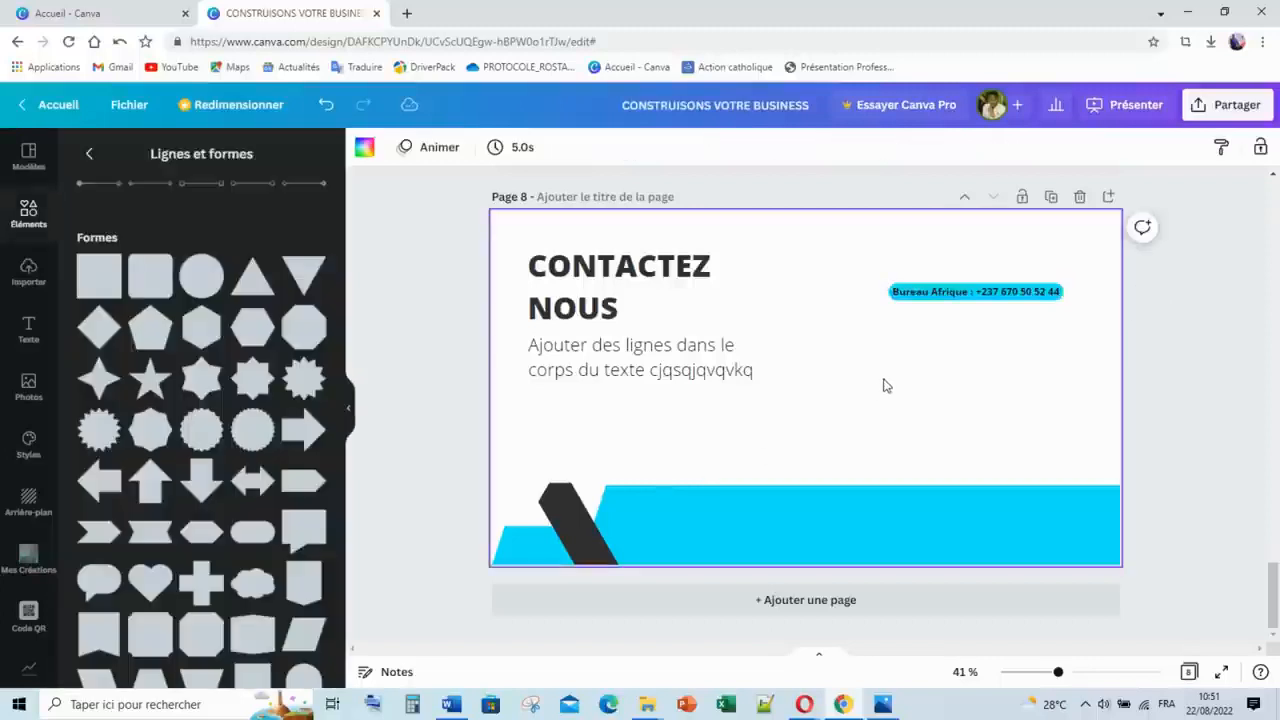
Duplicate the Bureau Afrique label just beneath it and change the copy to "Bureau Europe :" followed by that office's phone number.
{"action": "left_click", "coordinate": [979, 301]}
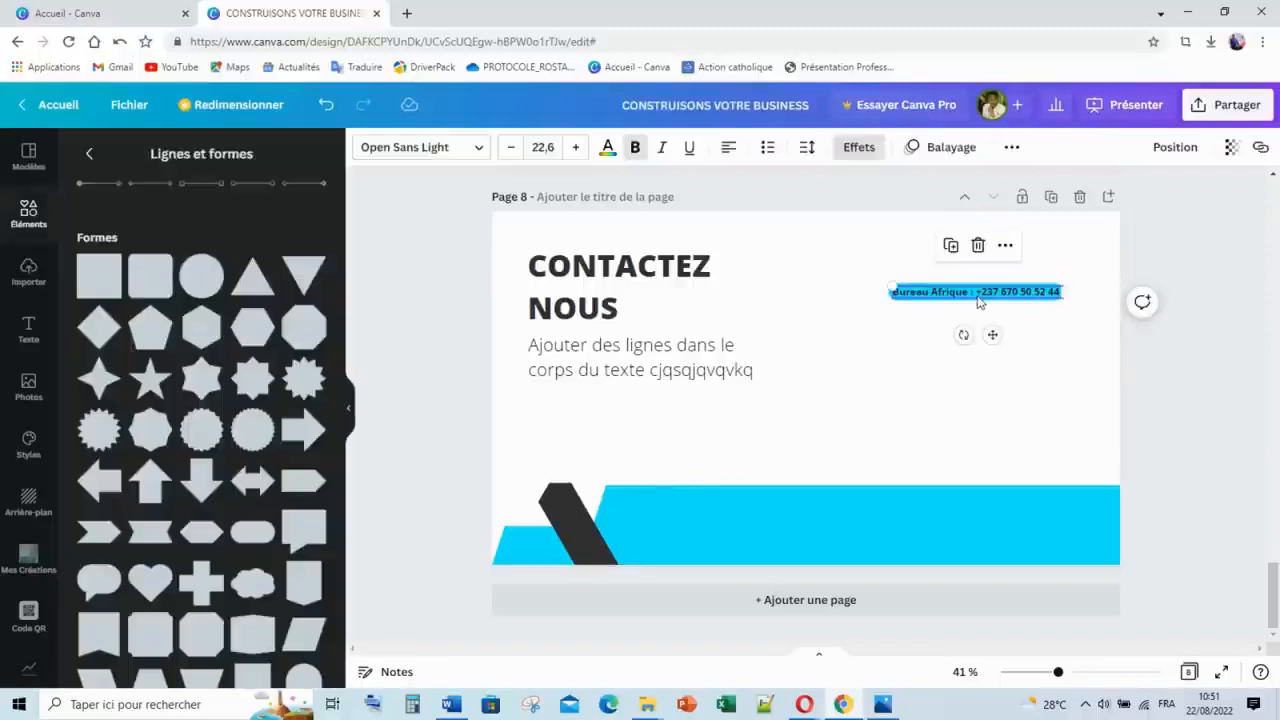
{"action": "left_click_drag", "start_coordinate": [979, 301], "coordinate": [984, 323]}
{"action": "left_click", "coordinate": [1030, 326]}
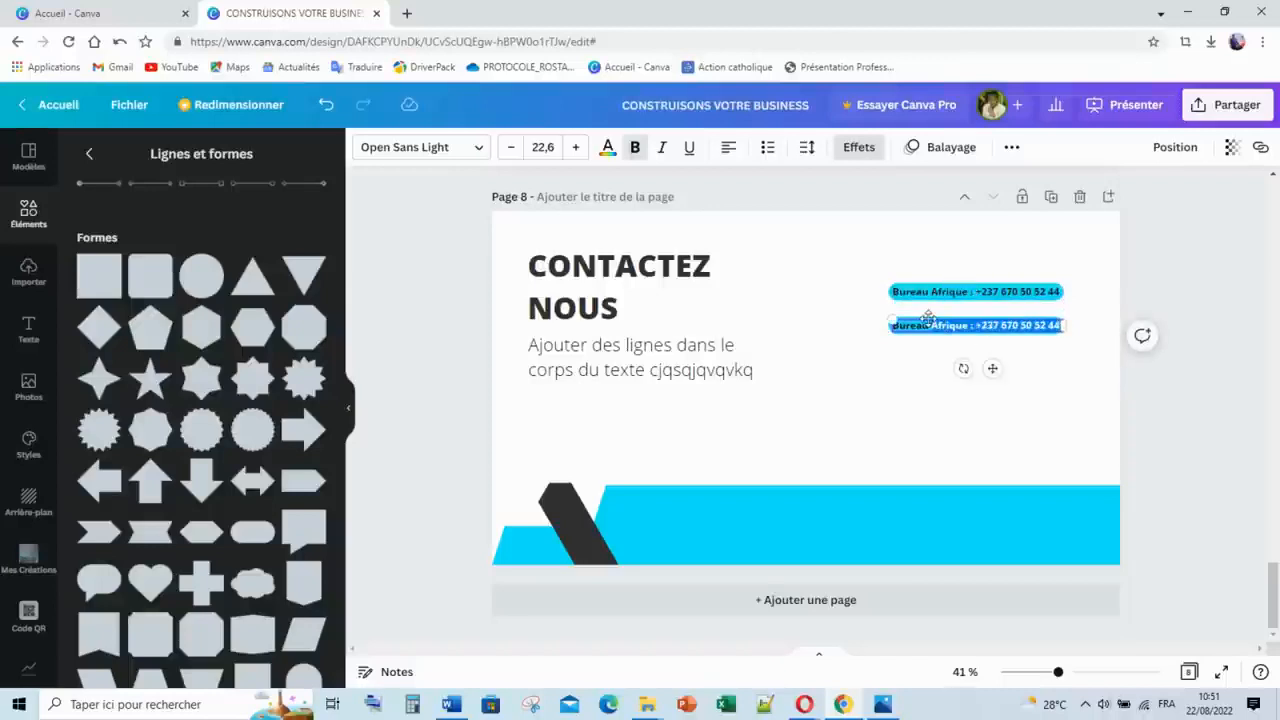
{"action": "type", "text": "Bureau Europ"}
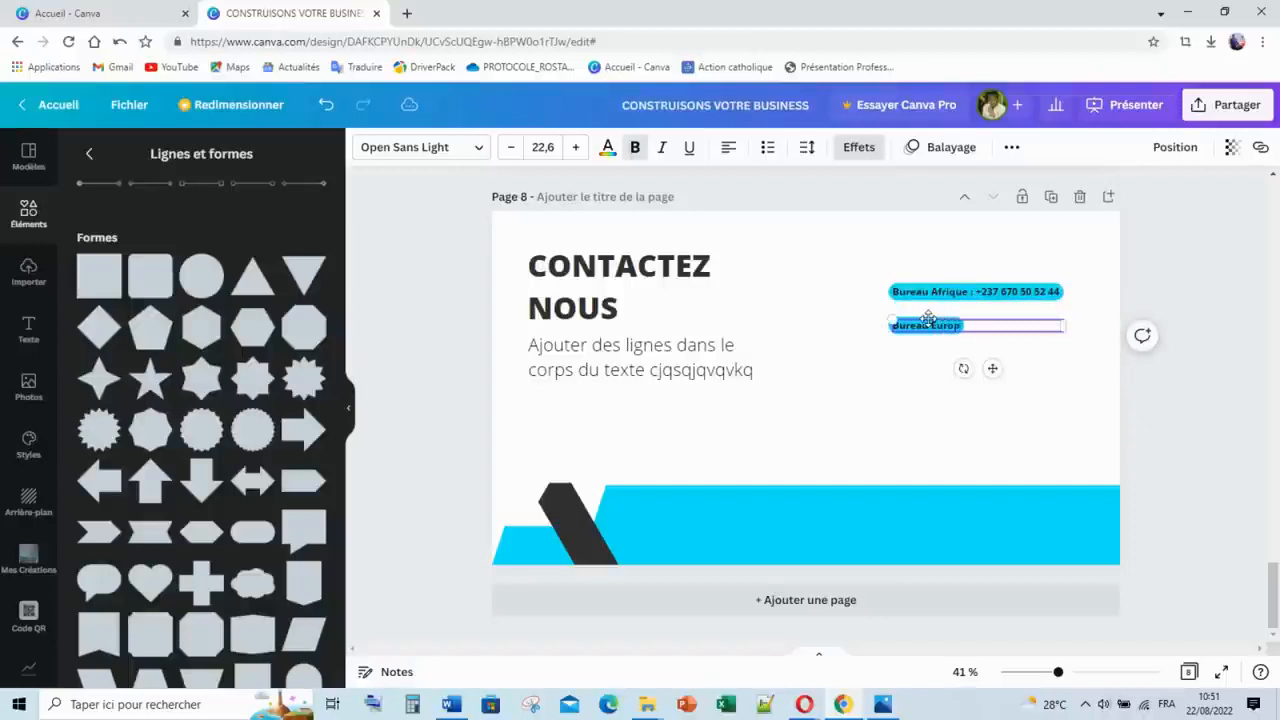
{"action": "type", "text": "e"}
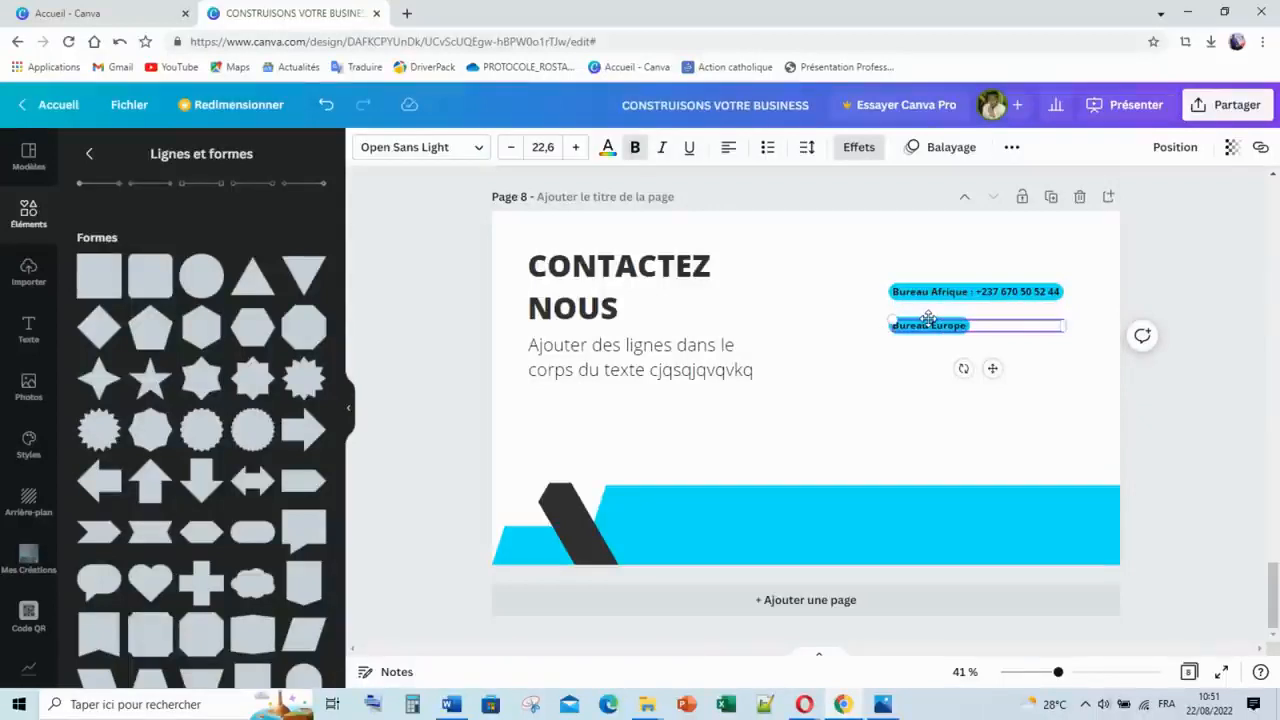
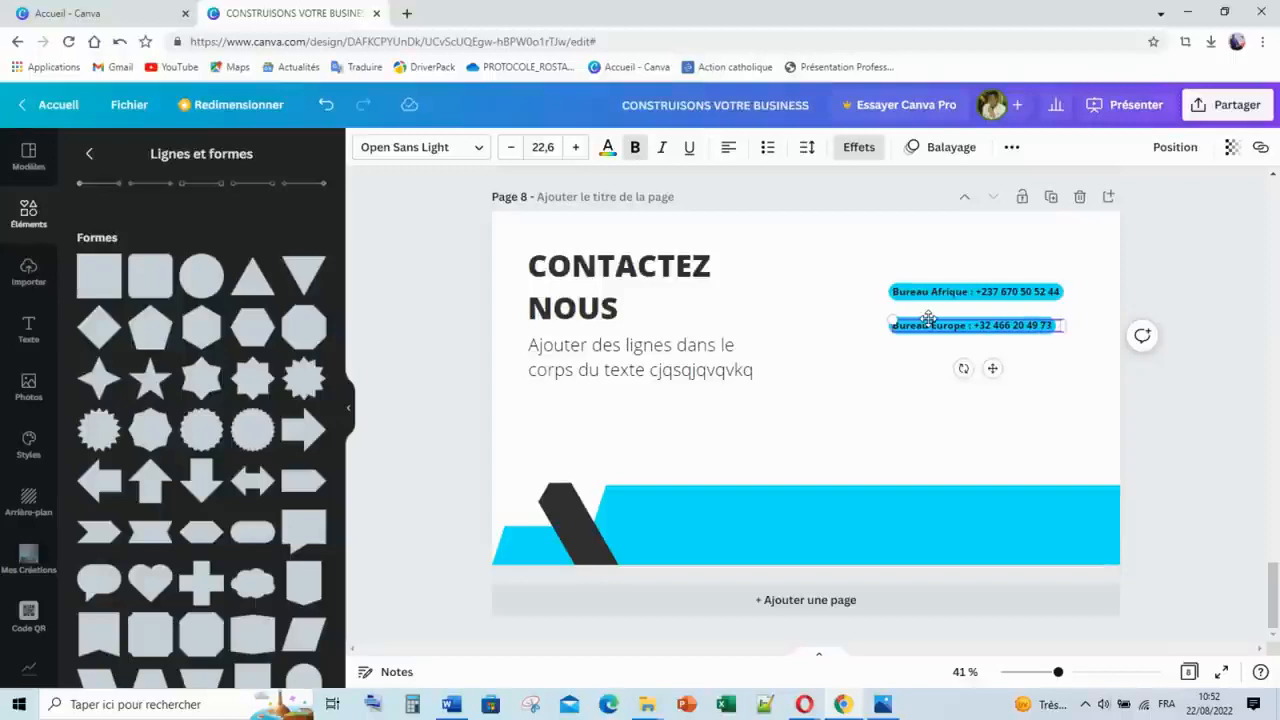
{"action": "left_click", "coordinate": [890, 380]}
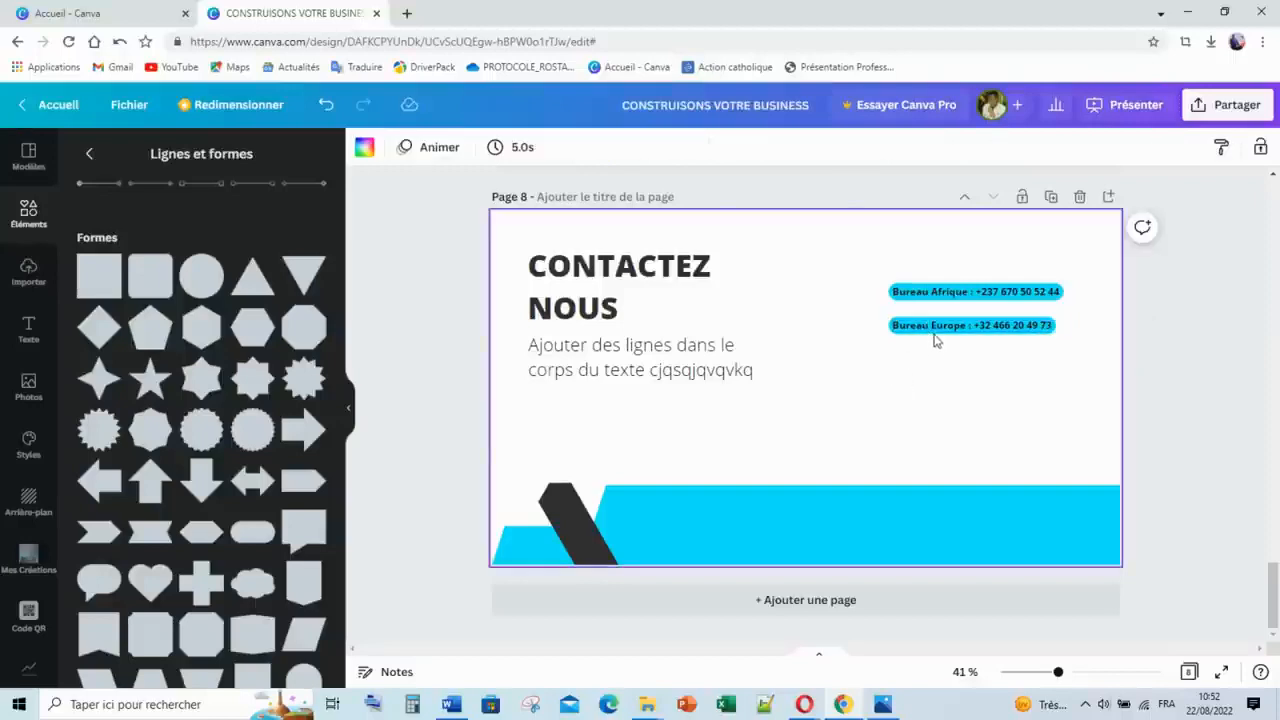
Duplicate the Bureau Europe label beneath it at equal spacing and change the copy to "Bureau Canada :" followed by that office's phone number.
{"action": "left_click", "coordinate": [935, 338]}
{"action": "left_click_drag", "start_coordinate": [937, 336], "coordinate": [934, 360]}
{"action": "double_click", "coordinate": [1033, 362]}
{"action": "left_click_drag", "start_coordinate": [1059, 359], "coordinate": [938, 359]}
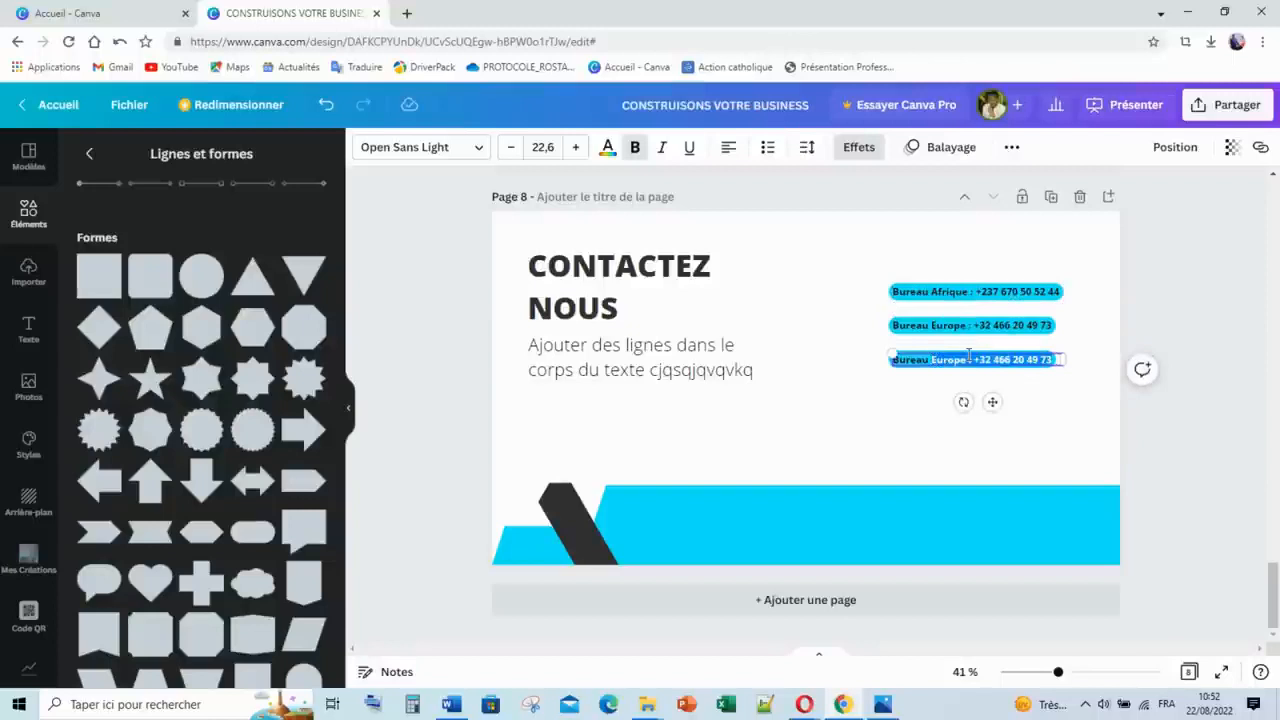
{"action": "type", "text": "Ca"}
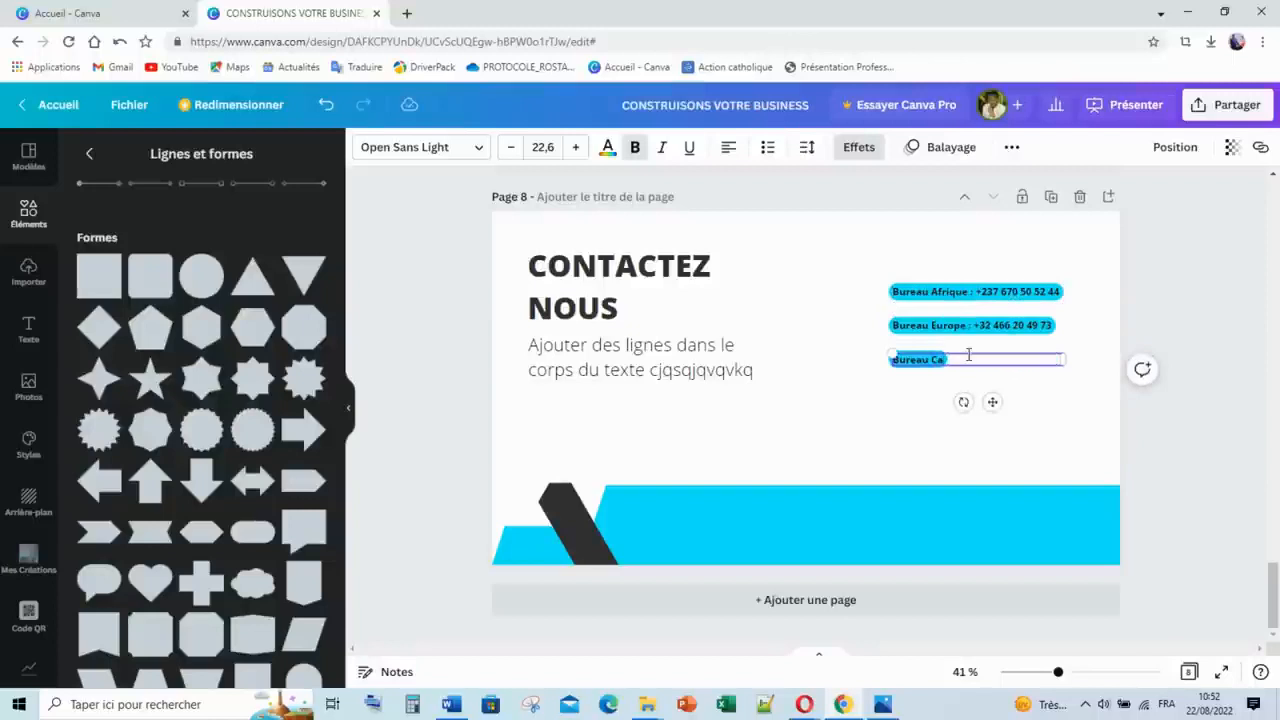
{"action": "type", "text": "nada"}
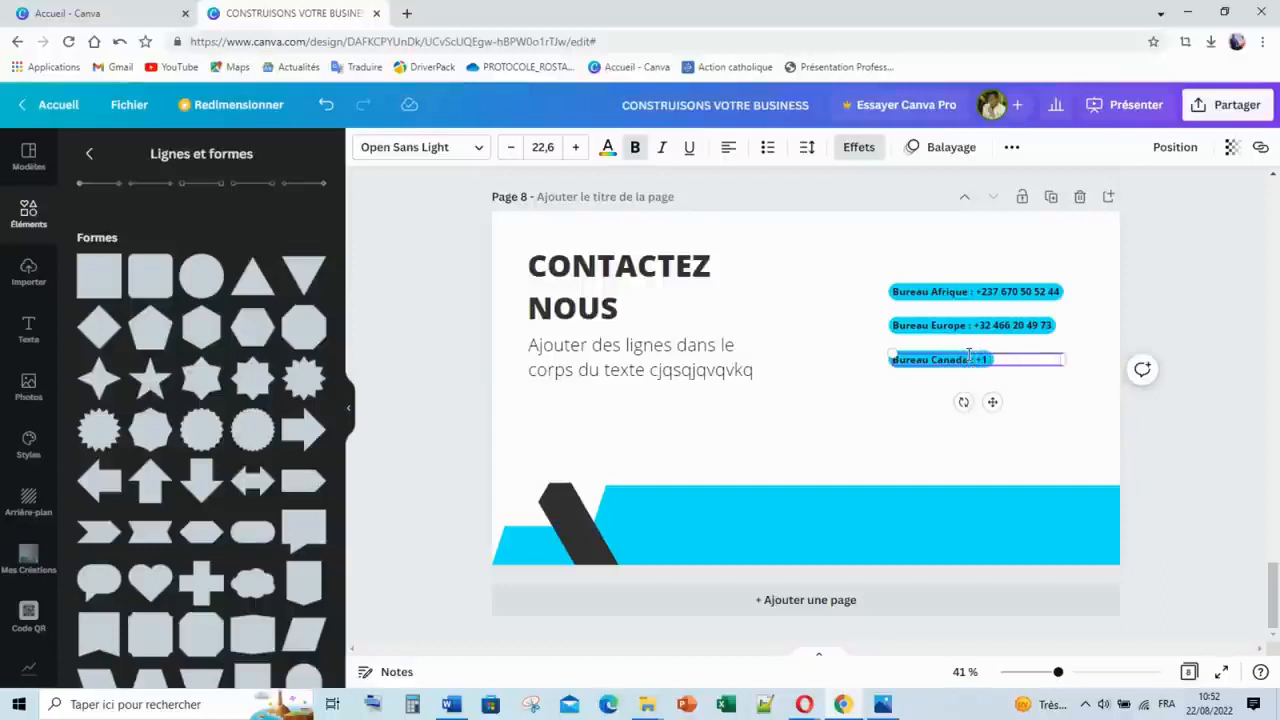
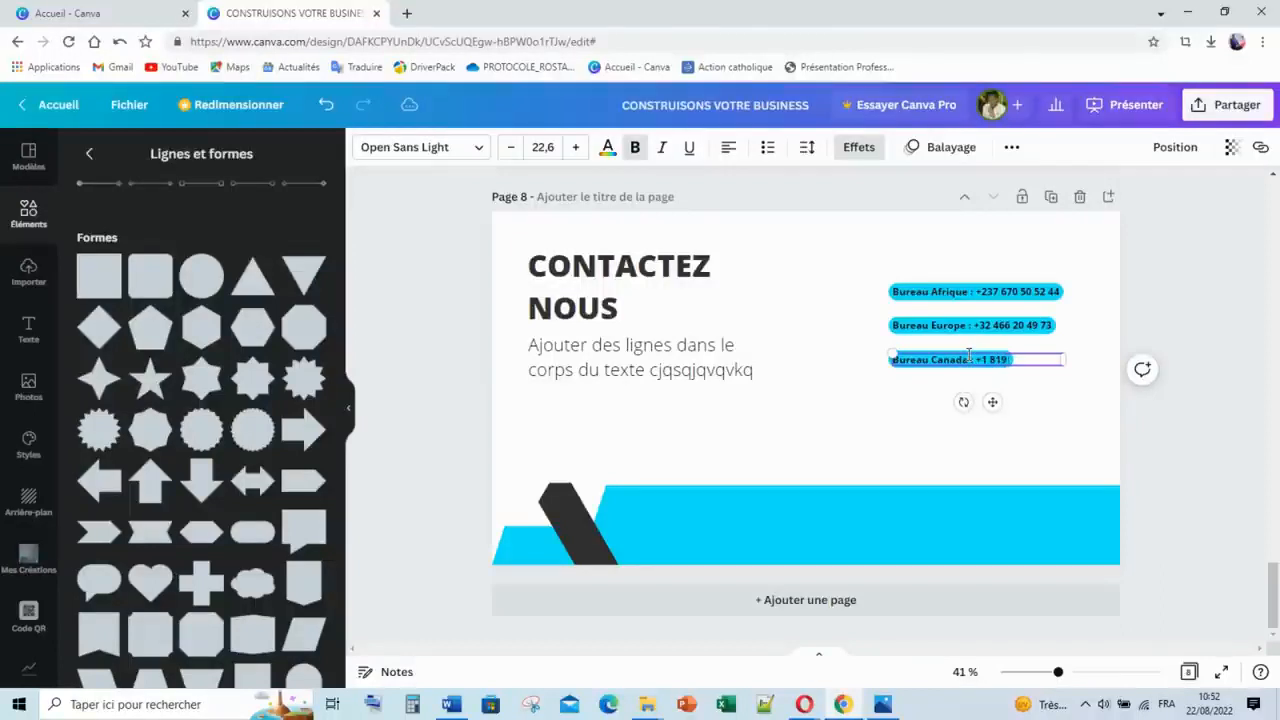
{"action": "left_click", "coordinate": [902, 410]}
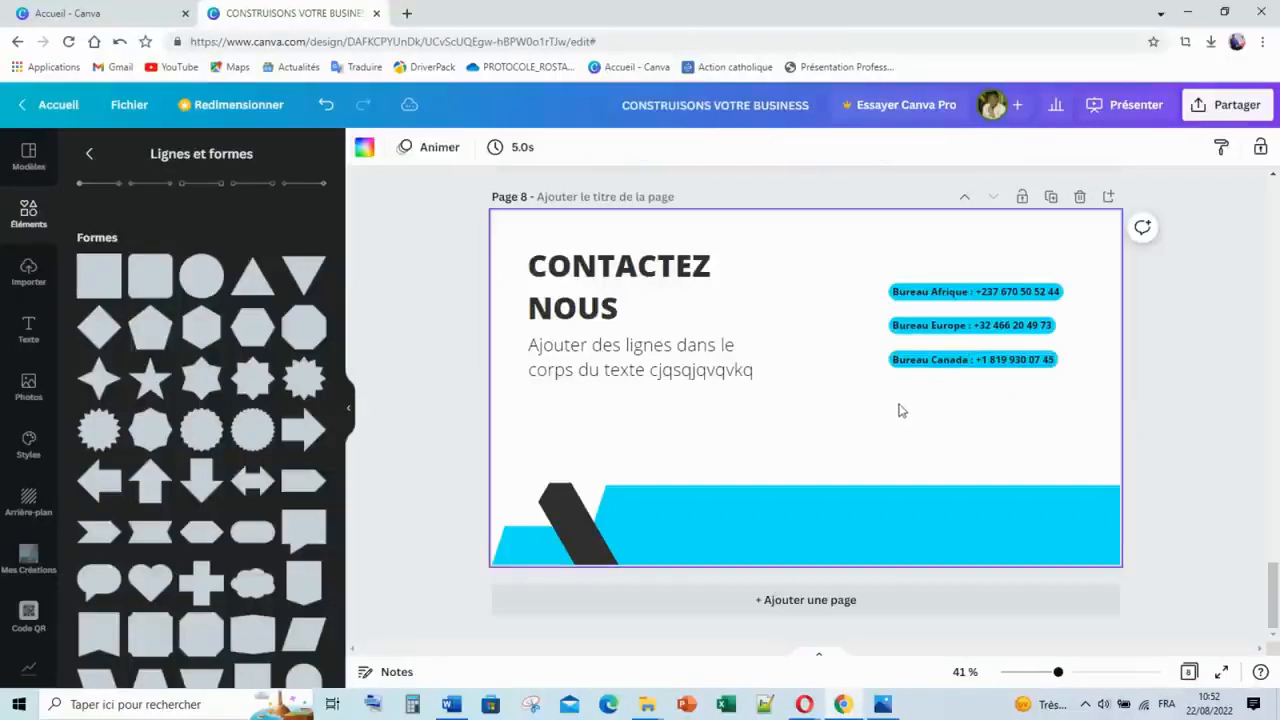
Duplicate the Bureau Canada label beneath it at equal spacing and change the copy to "Mail :" followed by the company's e-mail address.
{"action": "left_click", "coordinate": [955, 369]}
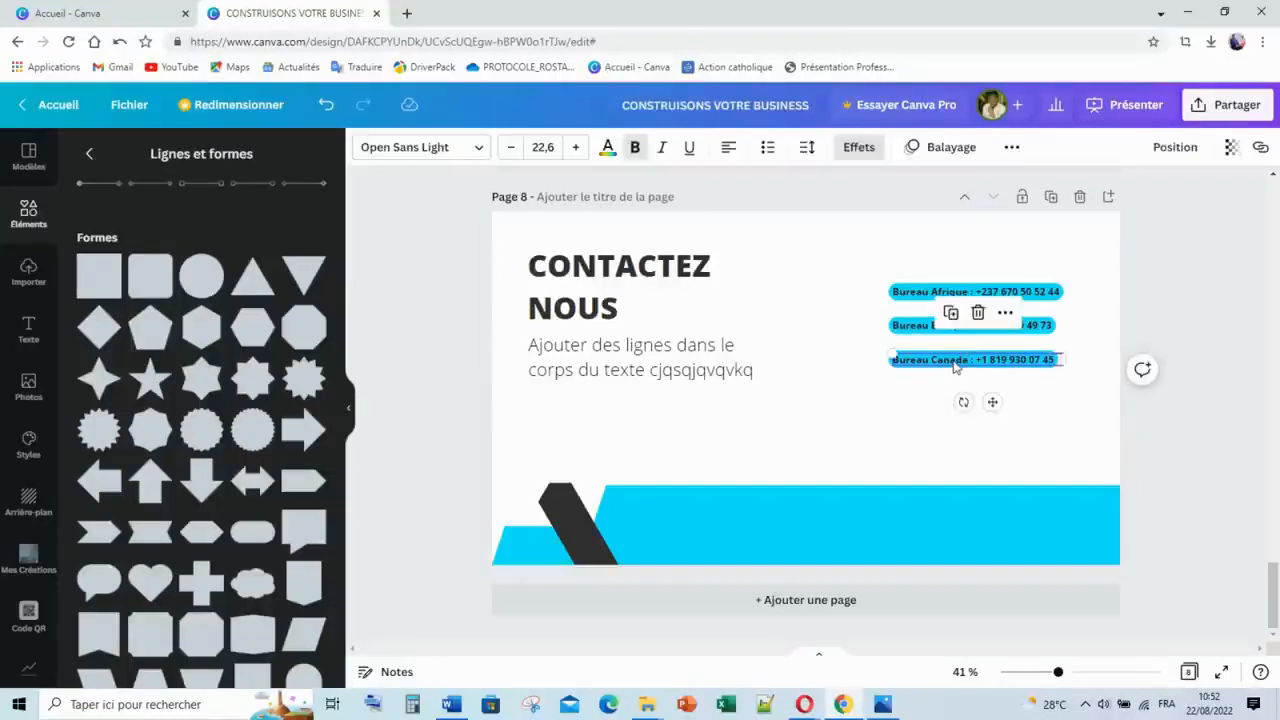
{"action": "left_click_drag", "start_coordinate": [955, 367], "coordinate": [948, 383]}
{"action": "left_click_drag", "start_coordinate": [948, 383], "coordinate": [952, 389]}
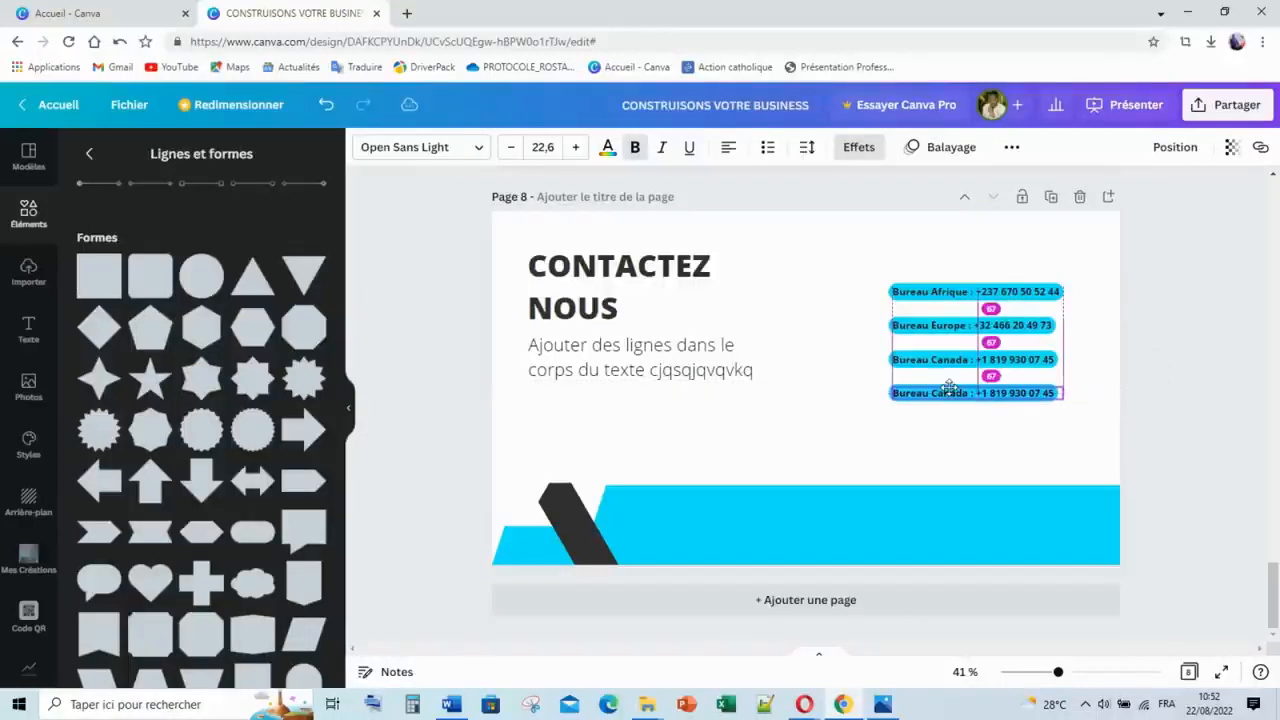
{"action": "double_click", "coordinate": [952, 390]}
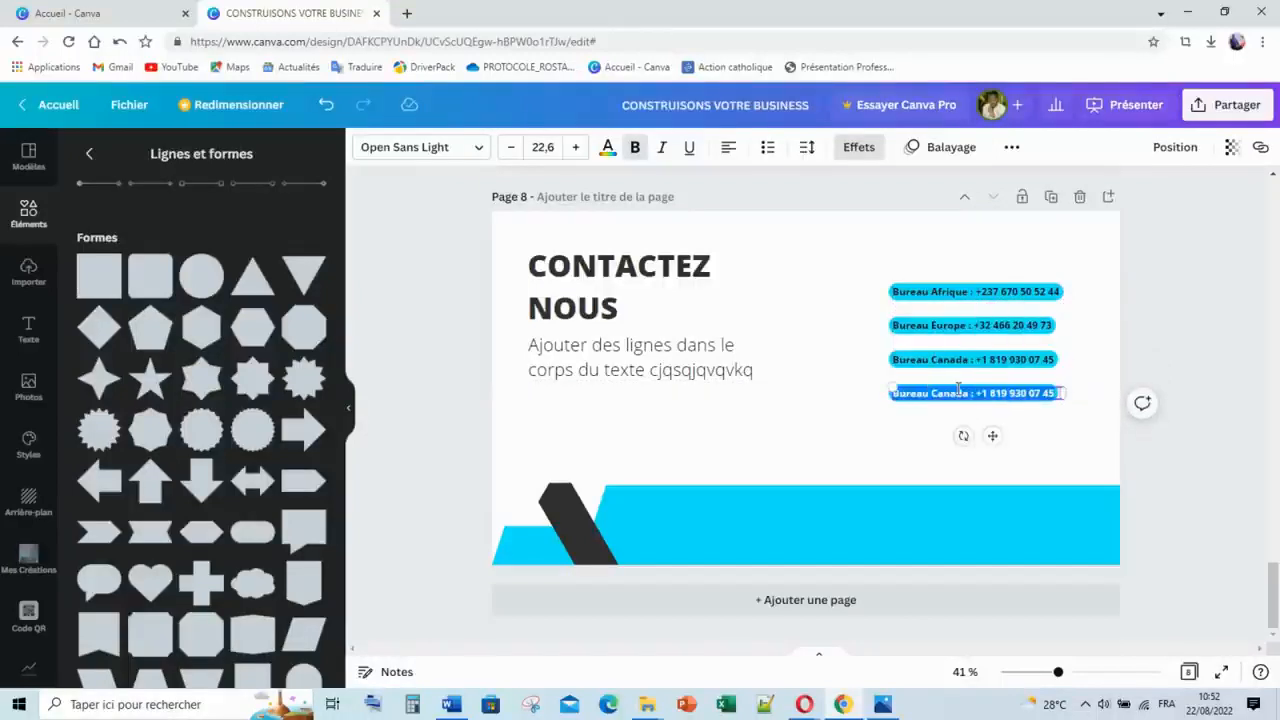
{"action": "type", "text": "Afa"}
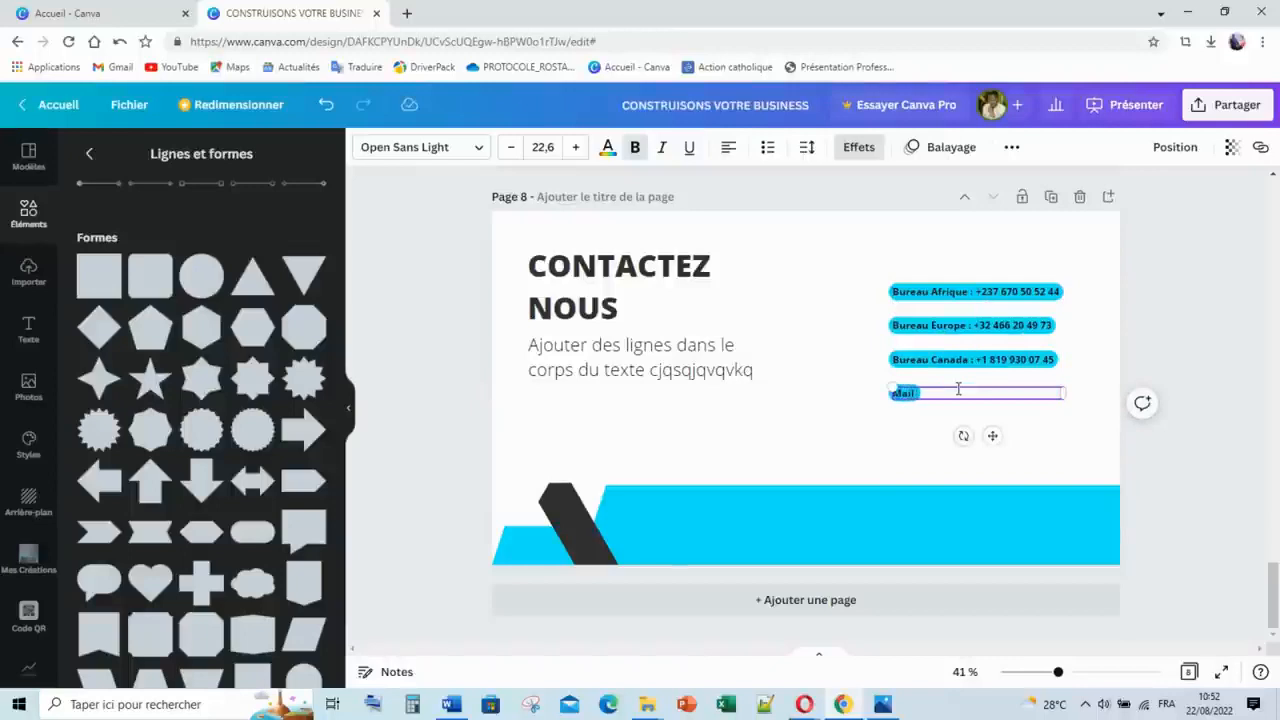
{"action": "type", "text": " :"}
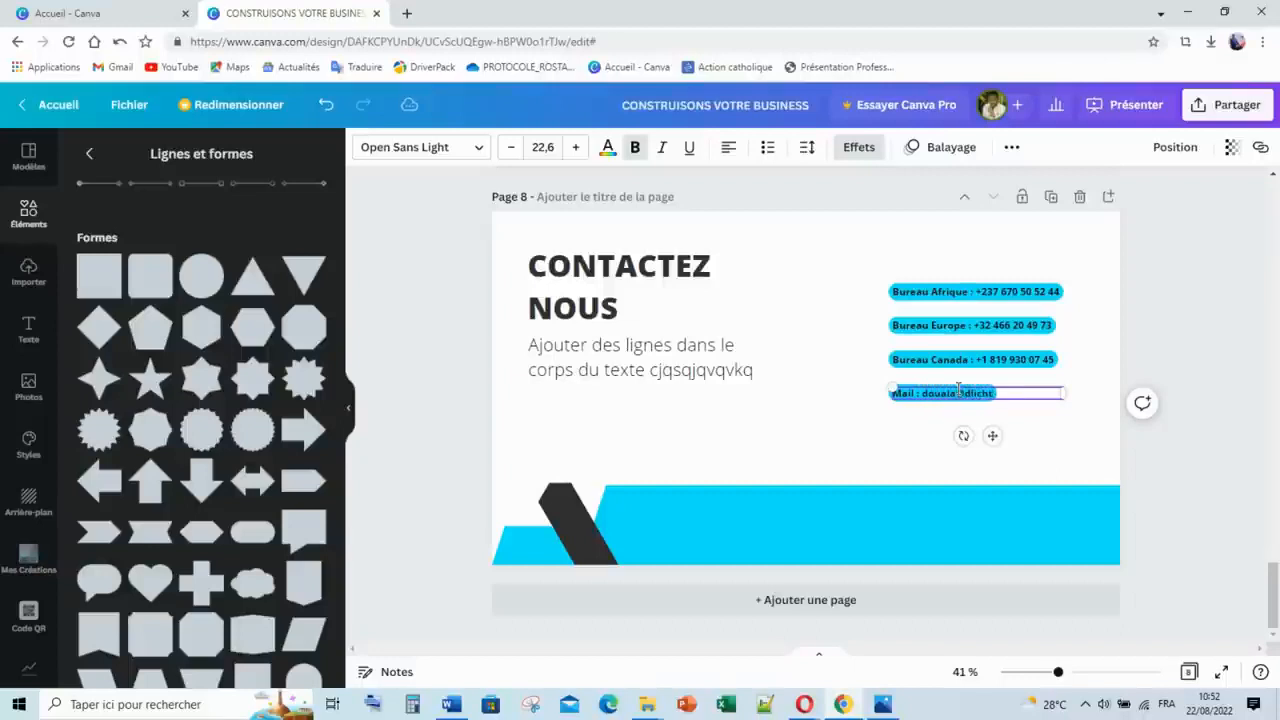
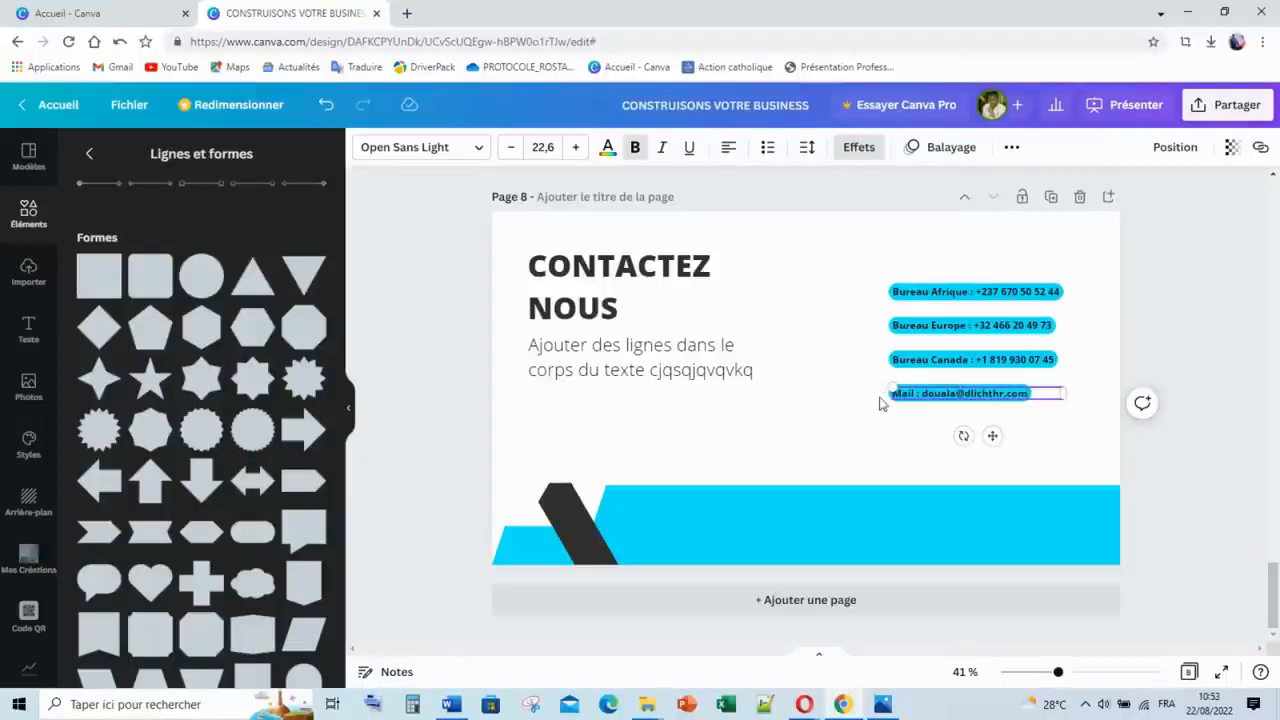
{"action": "left_click", "coordinate": [928, 414]}
{"action": "left_click", "coordinate": [938, 403]}
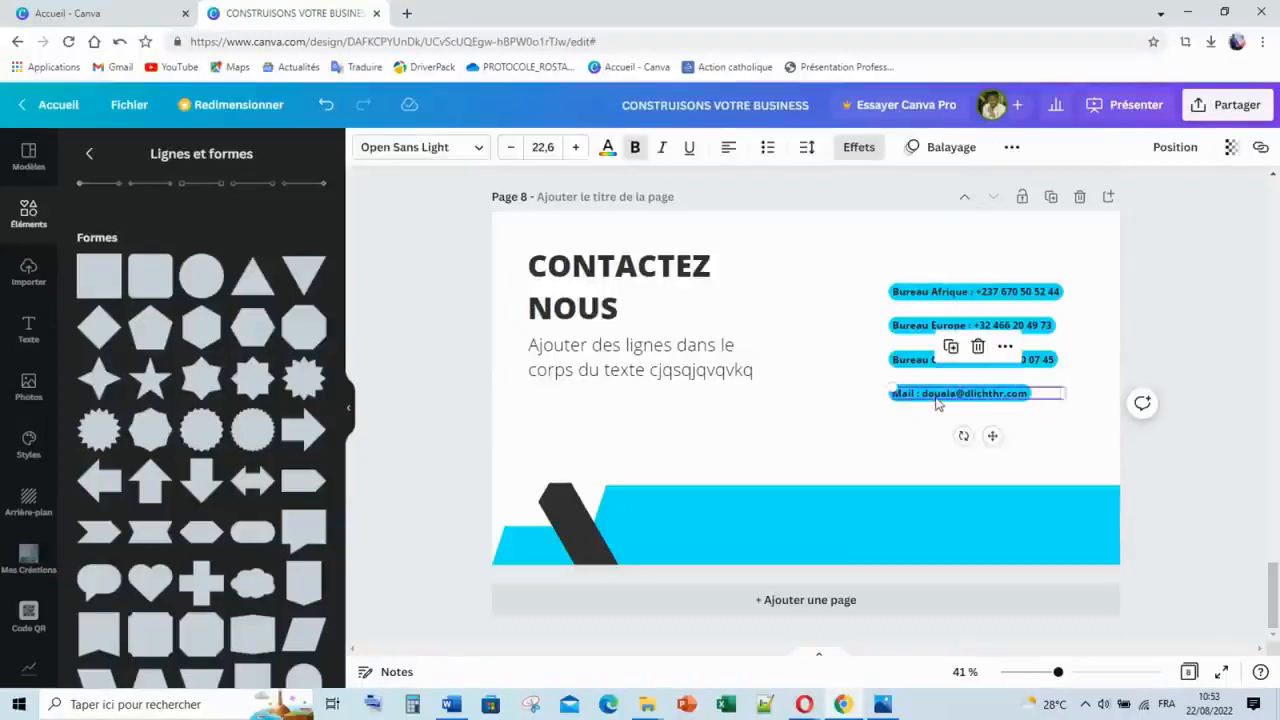
{"action": "key", "text": "ctrl+d"}
{"action": "left_click_drag", "start_coordinate": [938, 404], "coordinate": [929, 423]}
{"action": "double_click", "coordinate": [950, 427]}
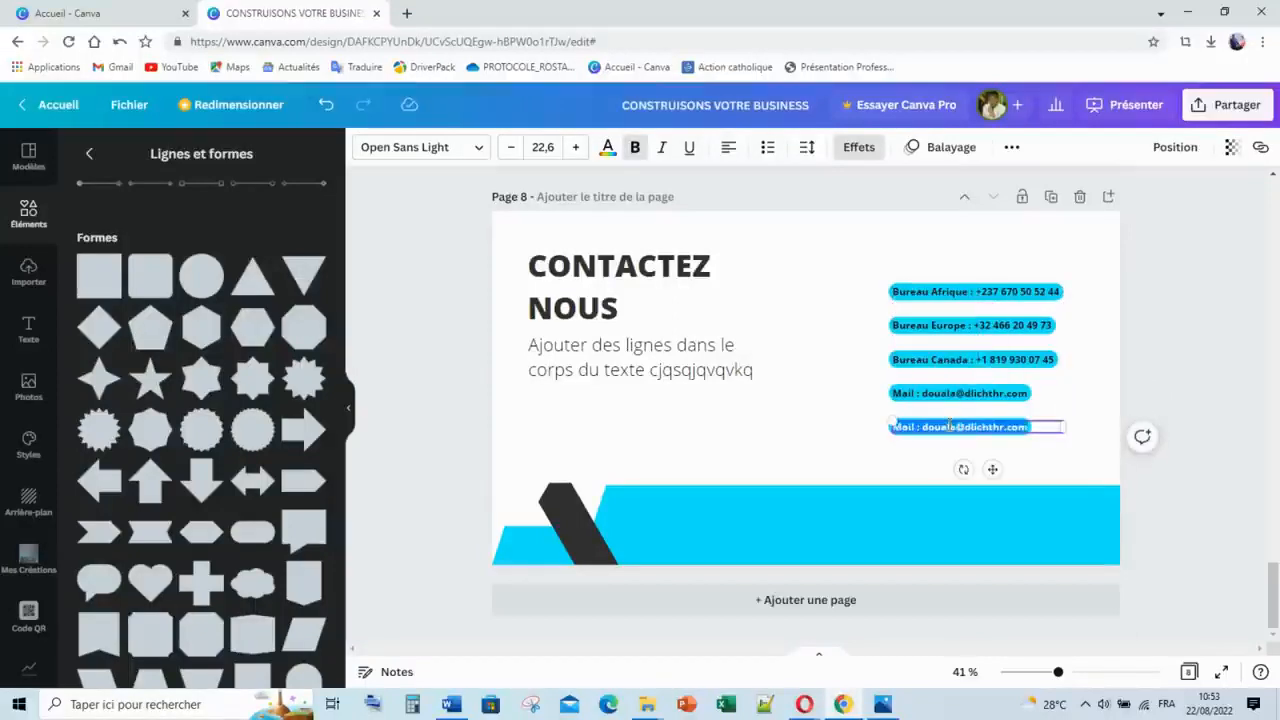
{"action": "type", "text": "Si"}
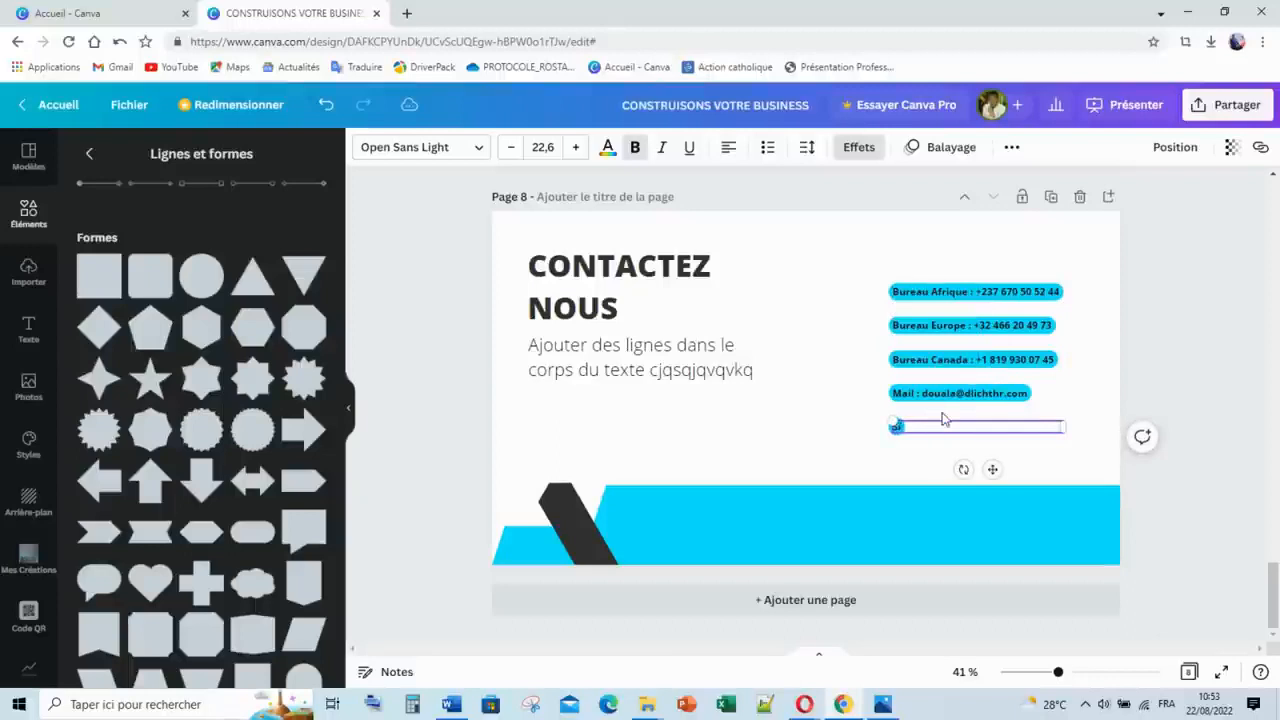
{"action": "type", "text": "te We"}
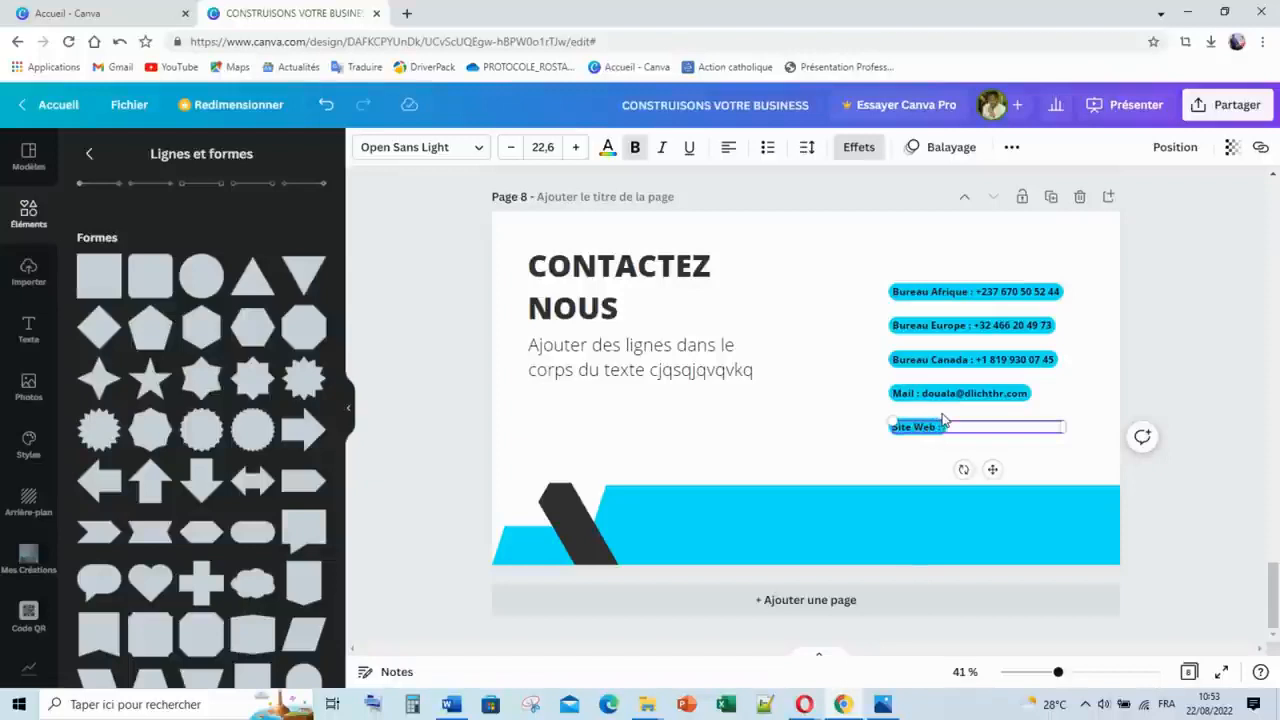
{"action": "type", "text": "b : www.dlichthr.net"}
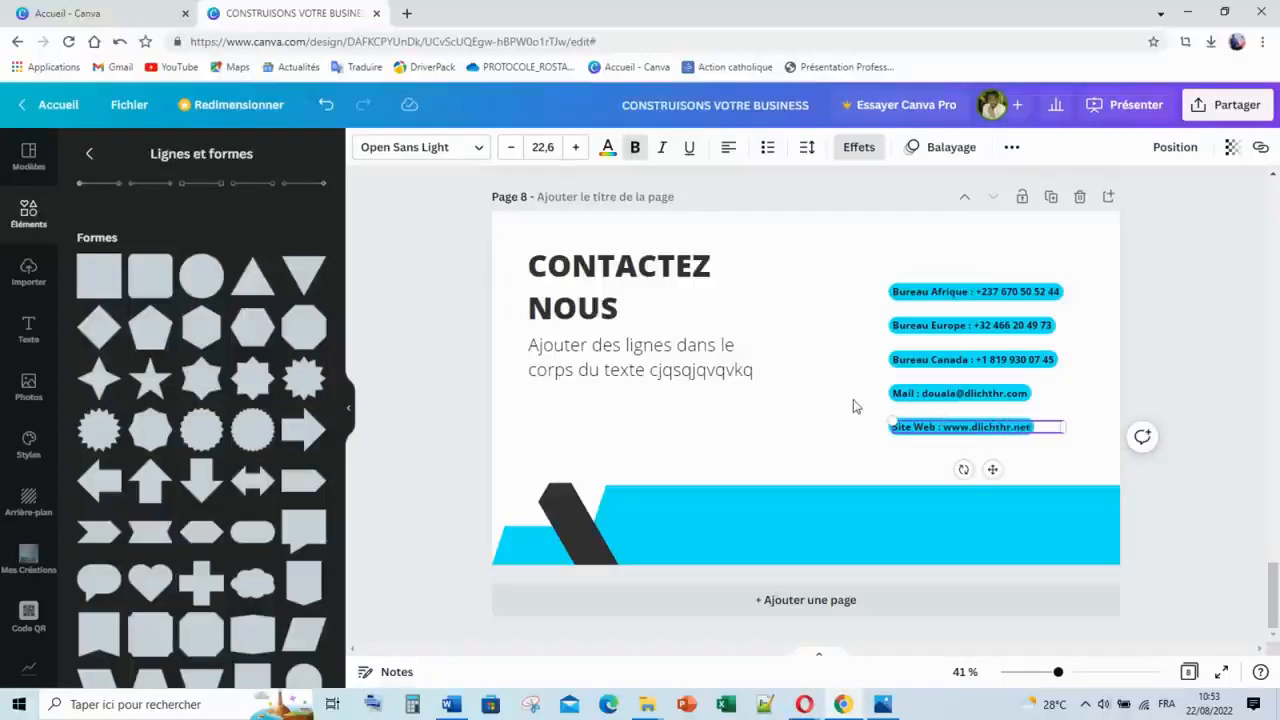
{"action": "left_click", "coordinate": [853, 406]}
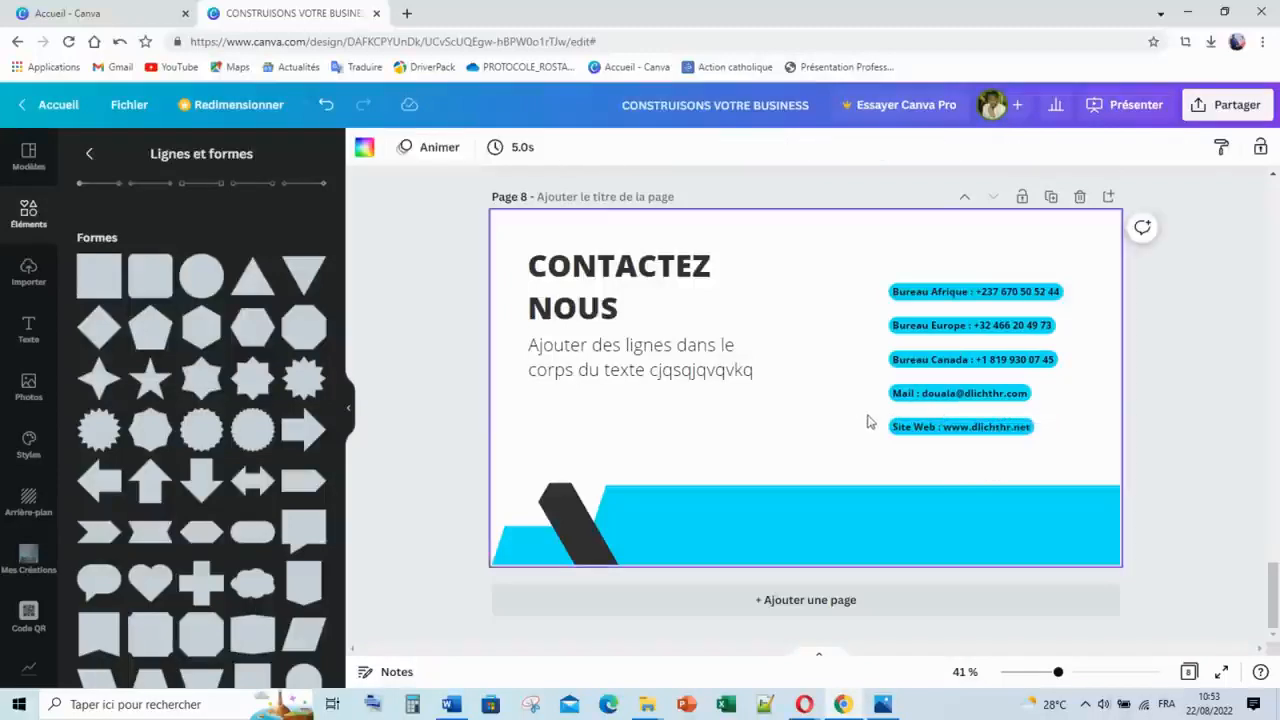
Check the reference image of slide 8, search the elements for "Appel" and insert the solid round icon with a handset.
{"action": "left_click", "coordinate": [883, 705]}
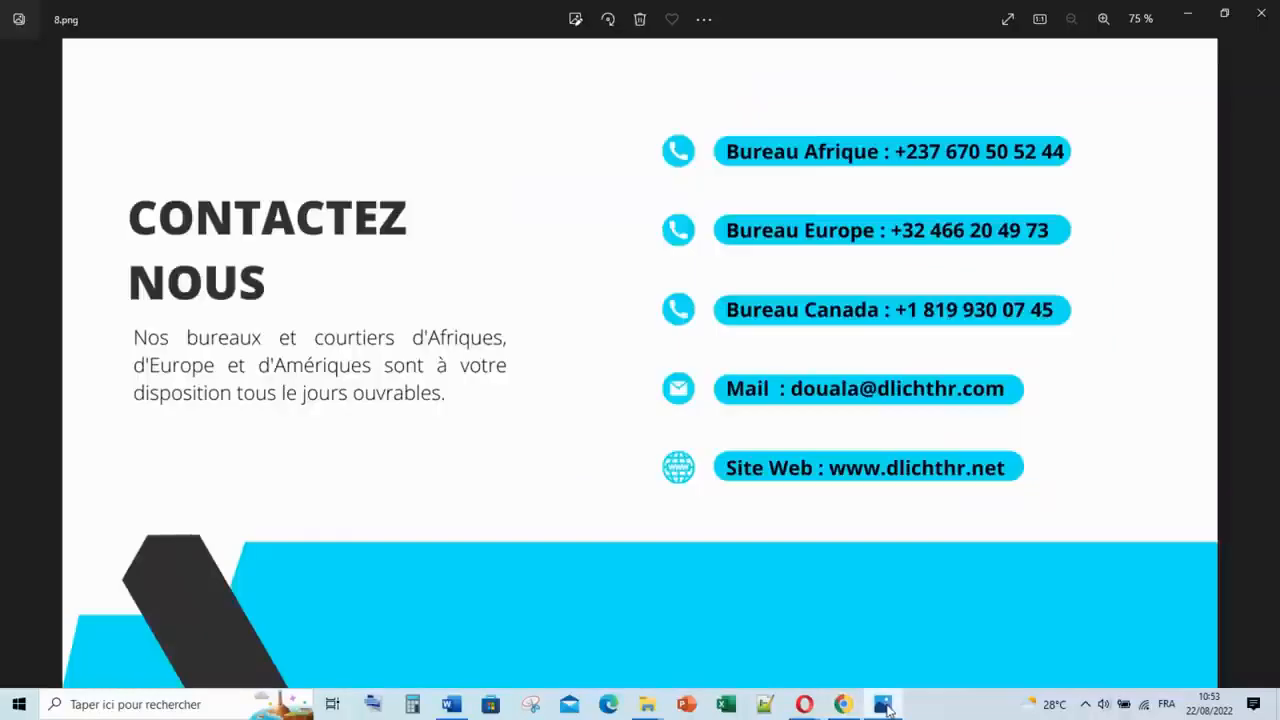
{"action": "left_click", "coordinate": [884, 705]}
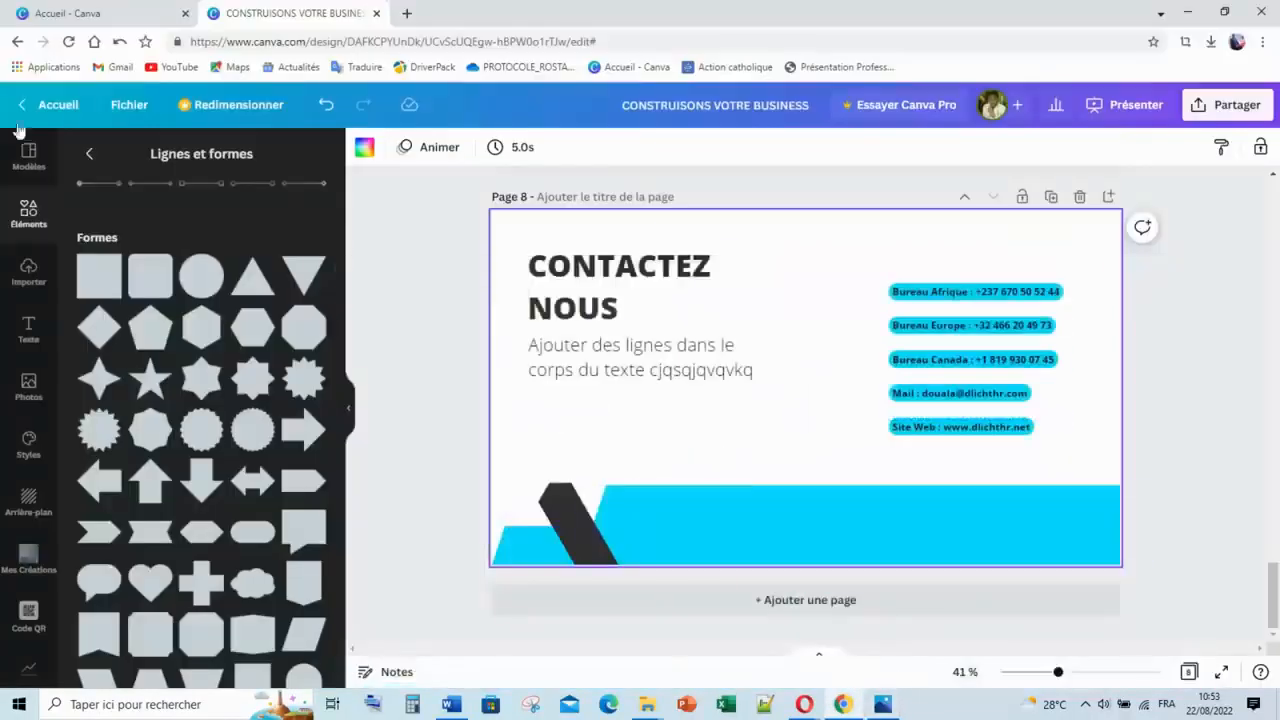
{"action": "left_click", "coordinate": [91, 156]}
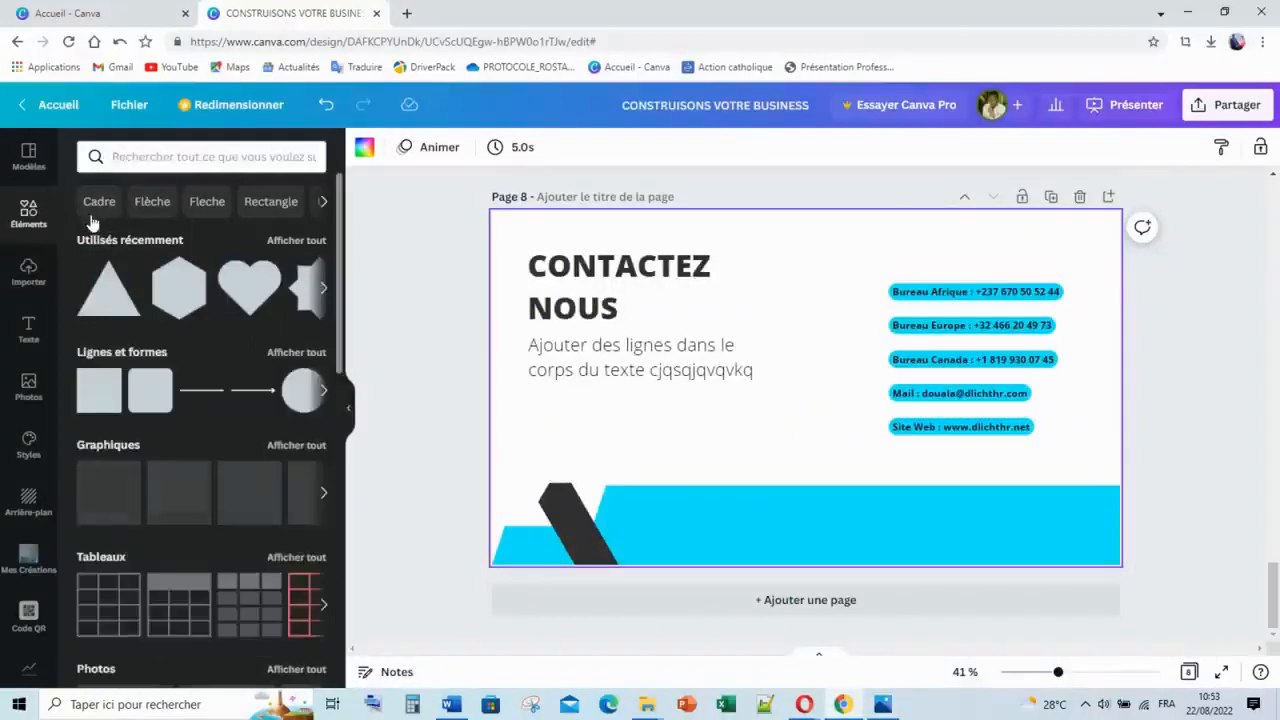
{"action": "left_click", "coordinate": [157, 158]}
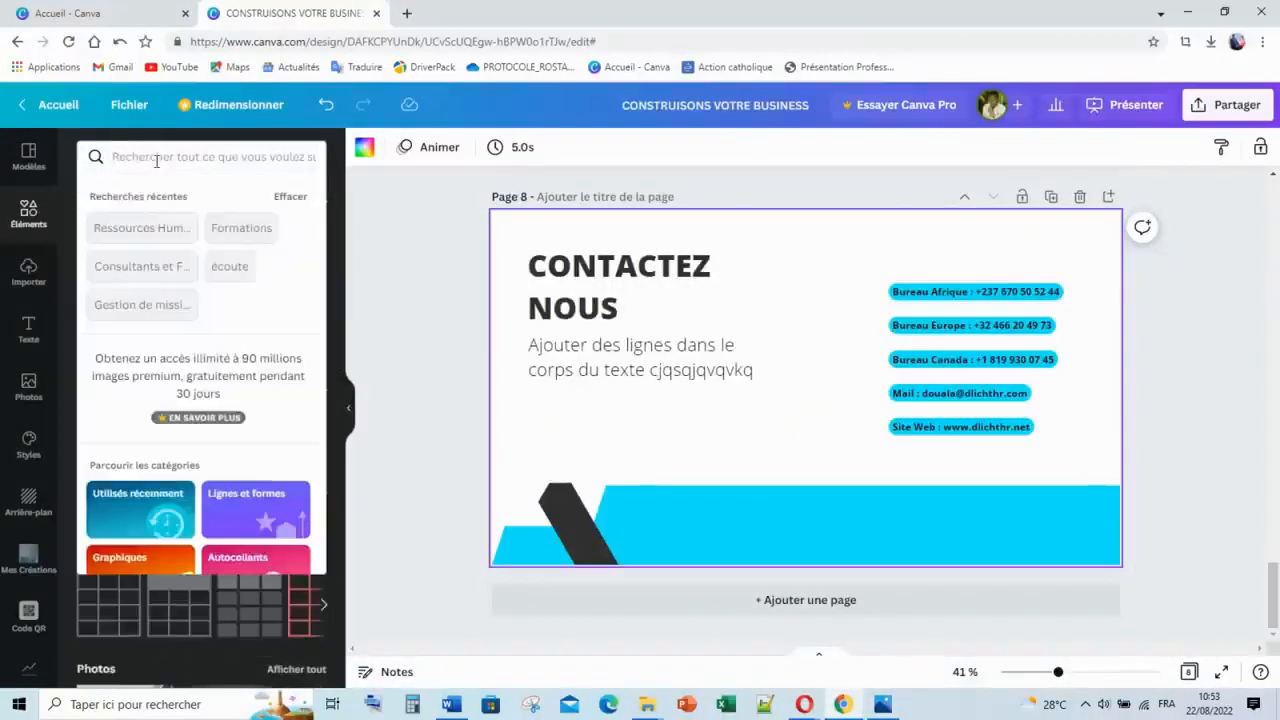
{"action": "type", "text": "Appel"}
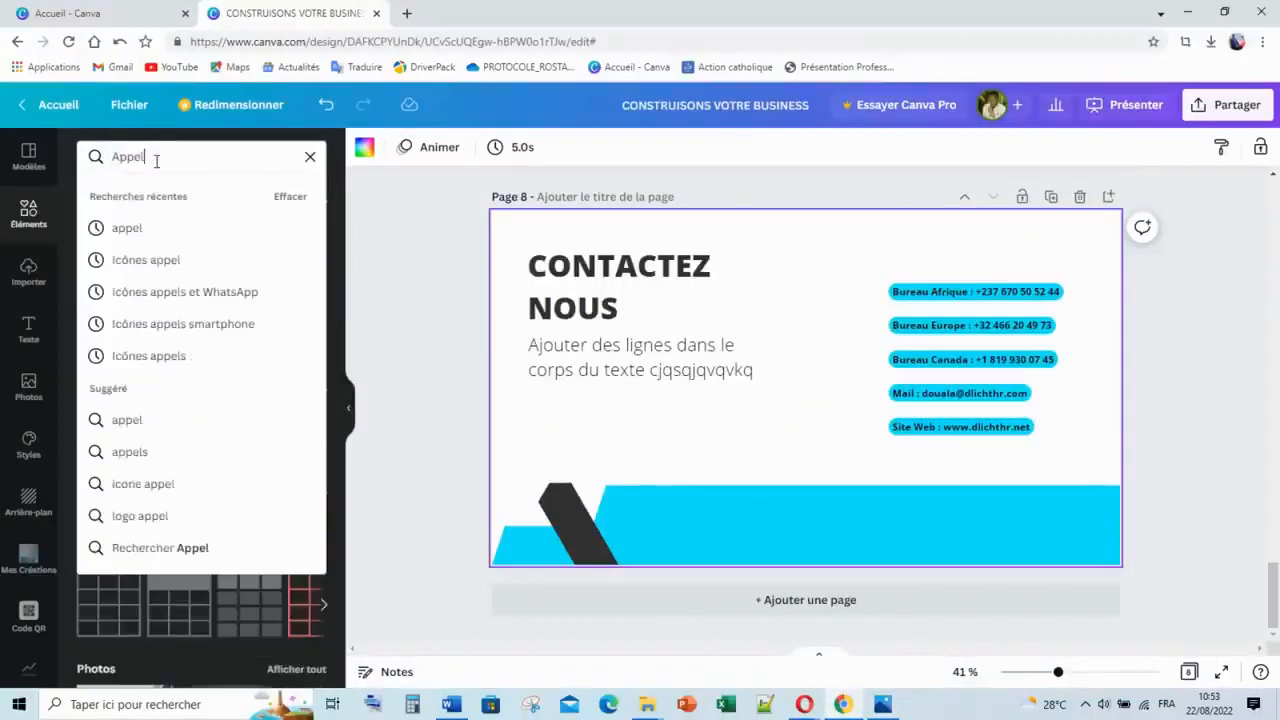
{"action": "key", "text": "Return"}
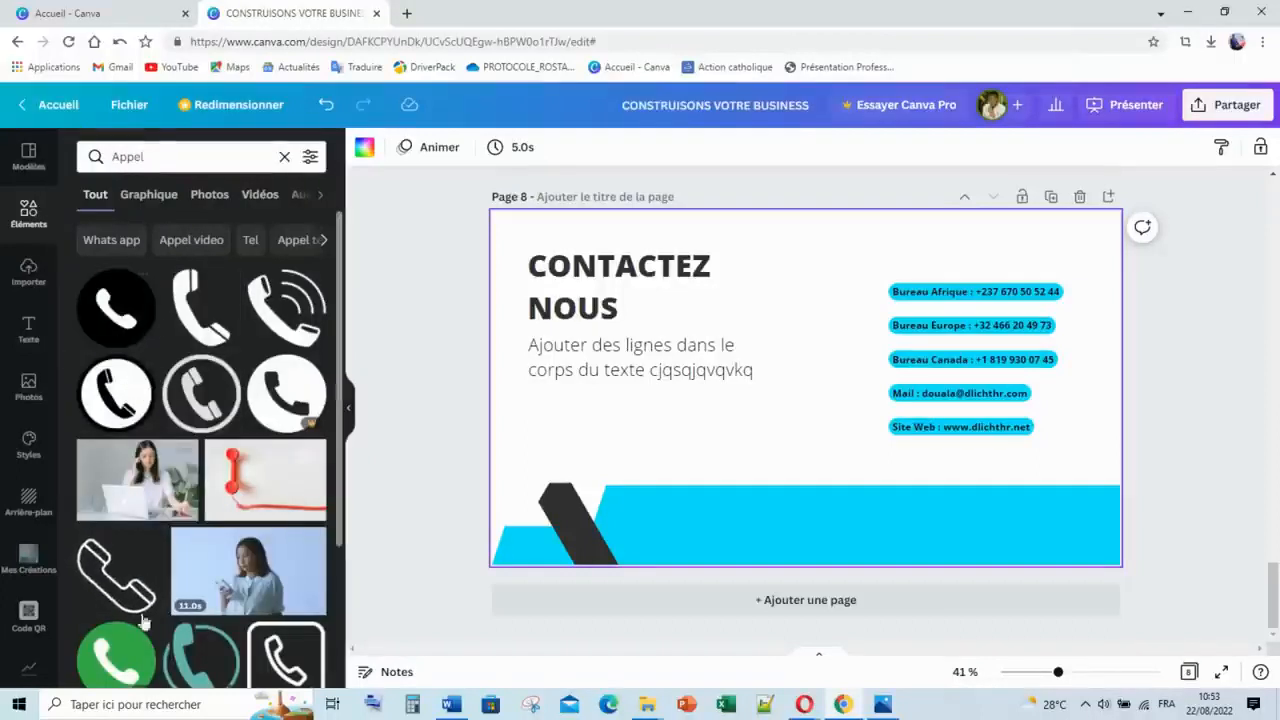
{"action": "left_click", "coordinate": [288, 390]}
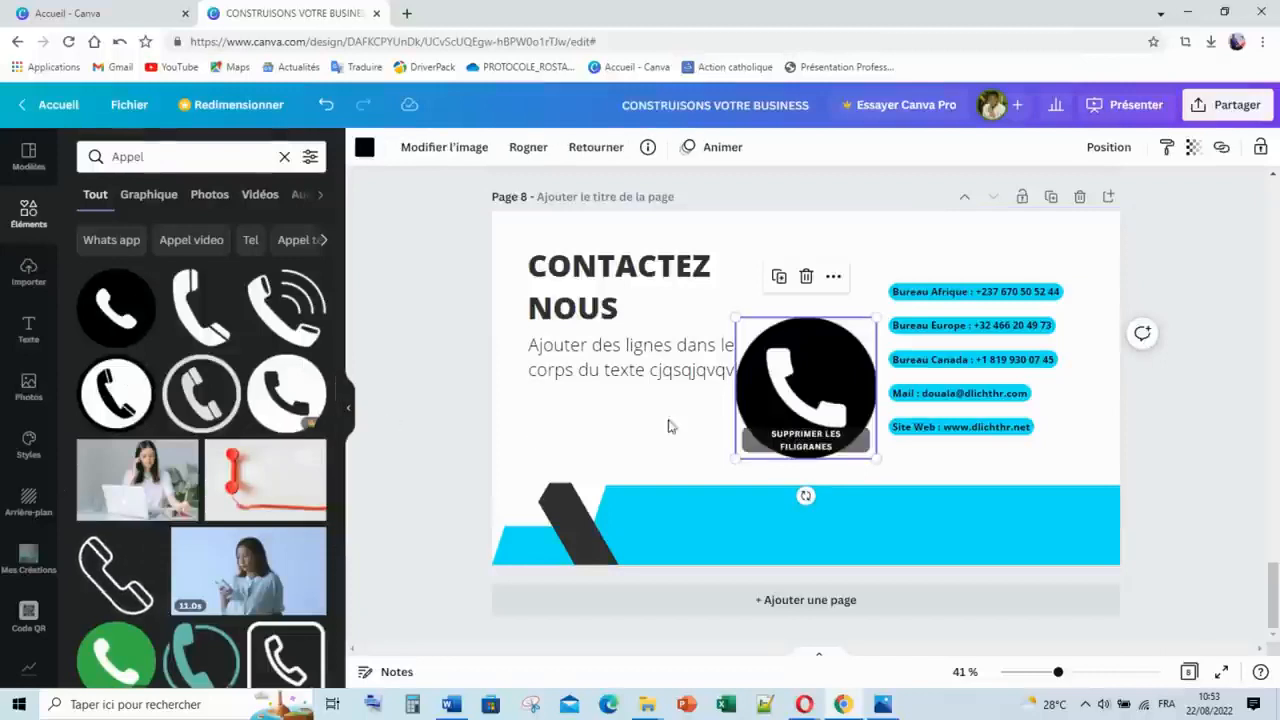
Colour the phone icon with the logo's cyan, shrink it and move it just before the Bureau Afrique label.
{"action": "left_click", "coordinate": [364, 147]}
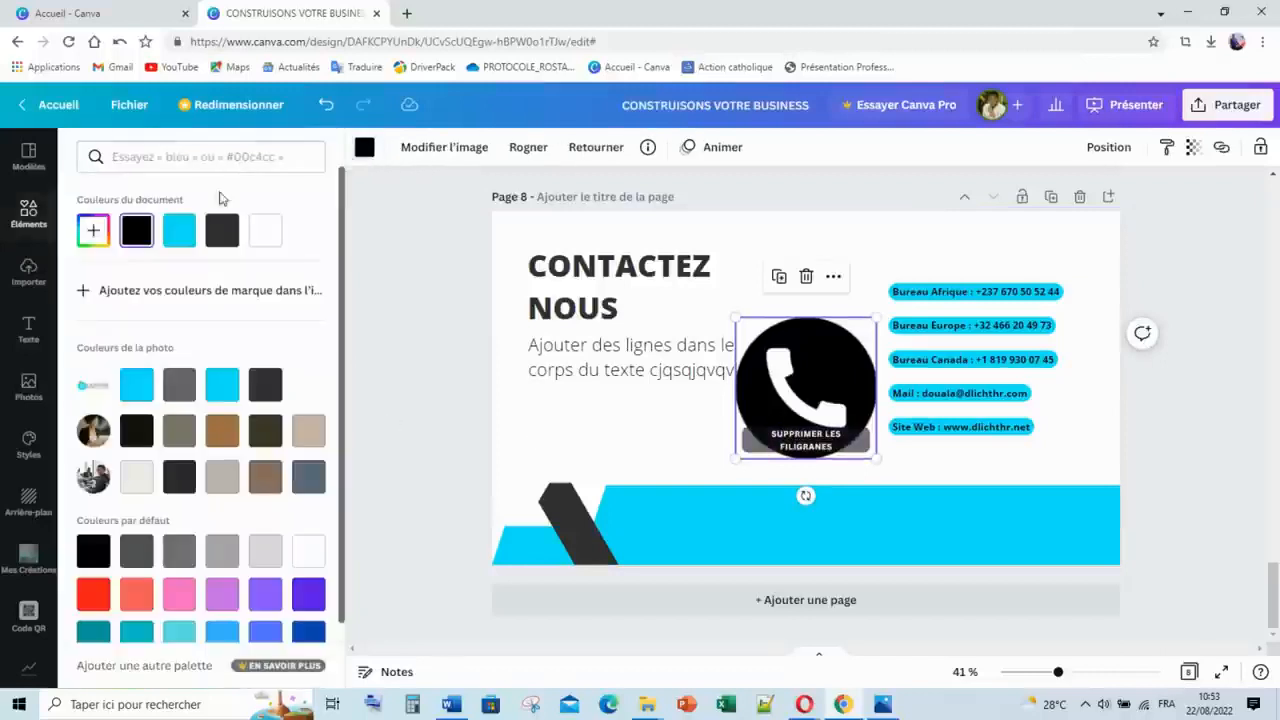
{"action": "left_click", "coordinate": [224, 386]}
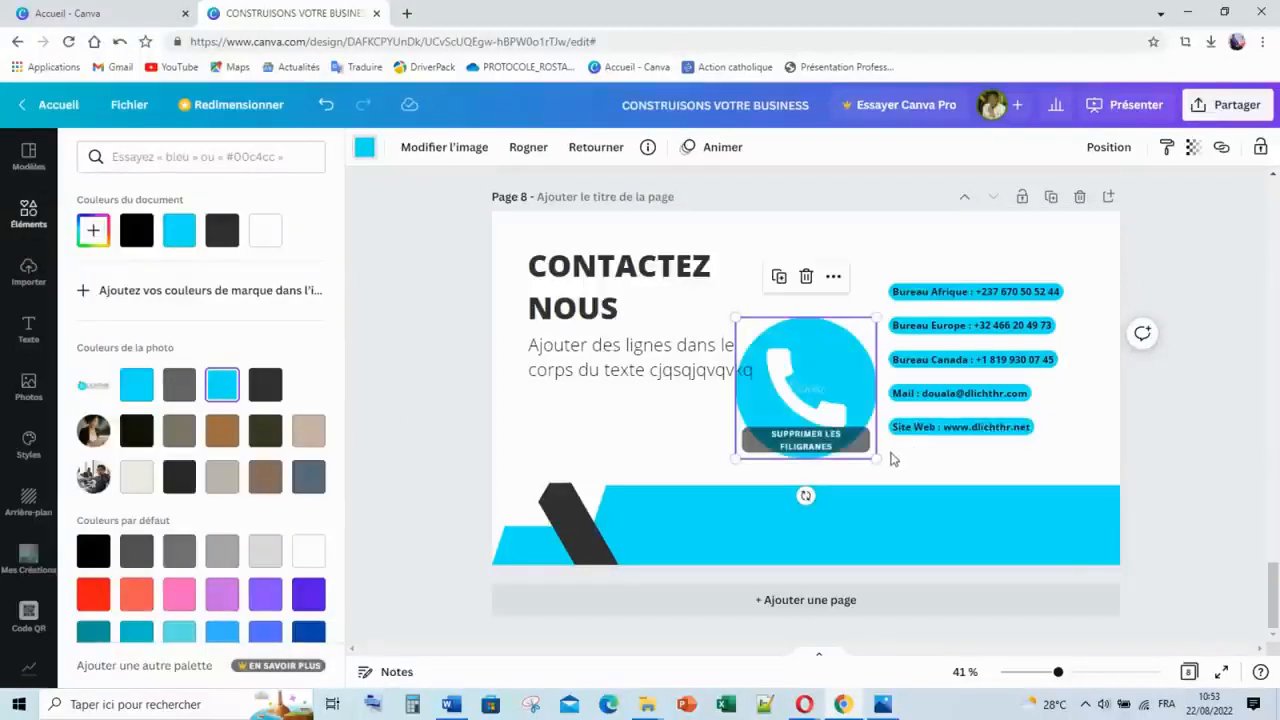
{"action": "left_click_drag", "start_coordinate": [876, 459], "coordinate": [866, 308]}
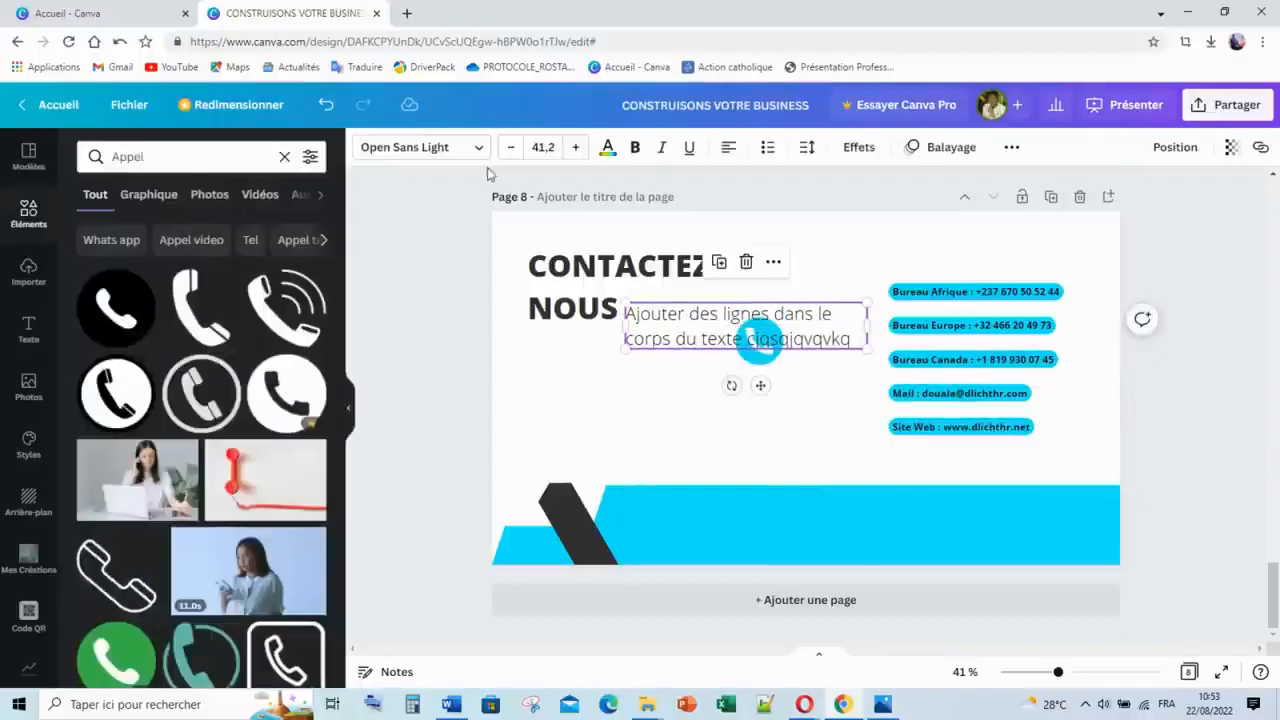
{"action": "left_click", "coordinate": [322, 104]}
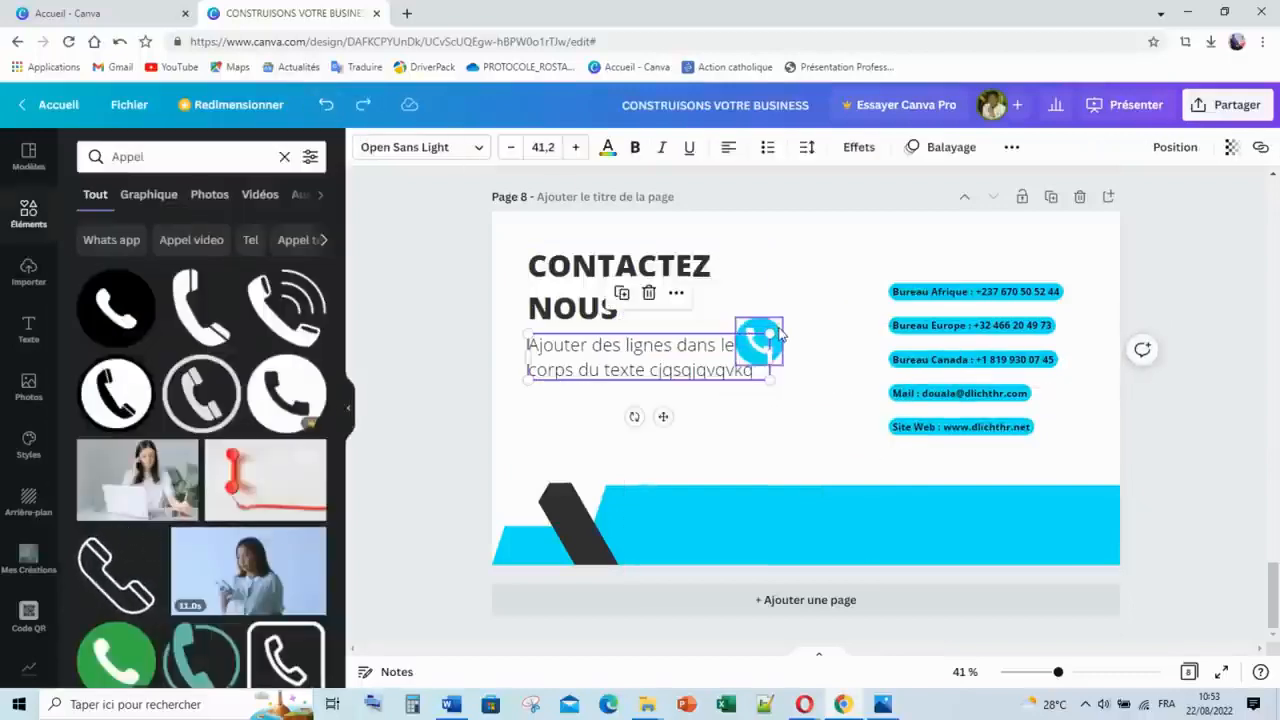
{"action": "left_click_drag", "start_coordinate": [788, 322], "coordinate": [879, 285]}
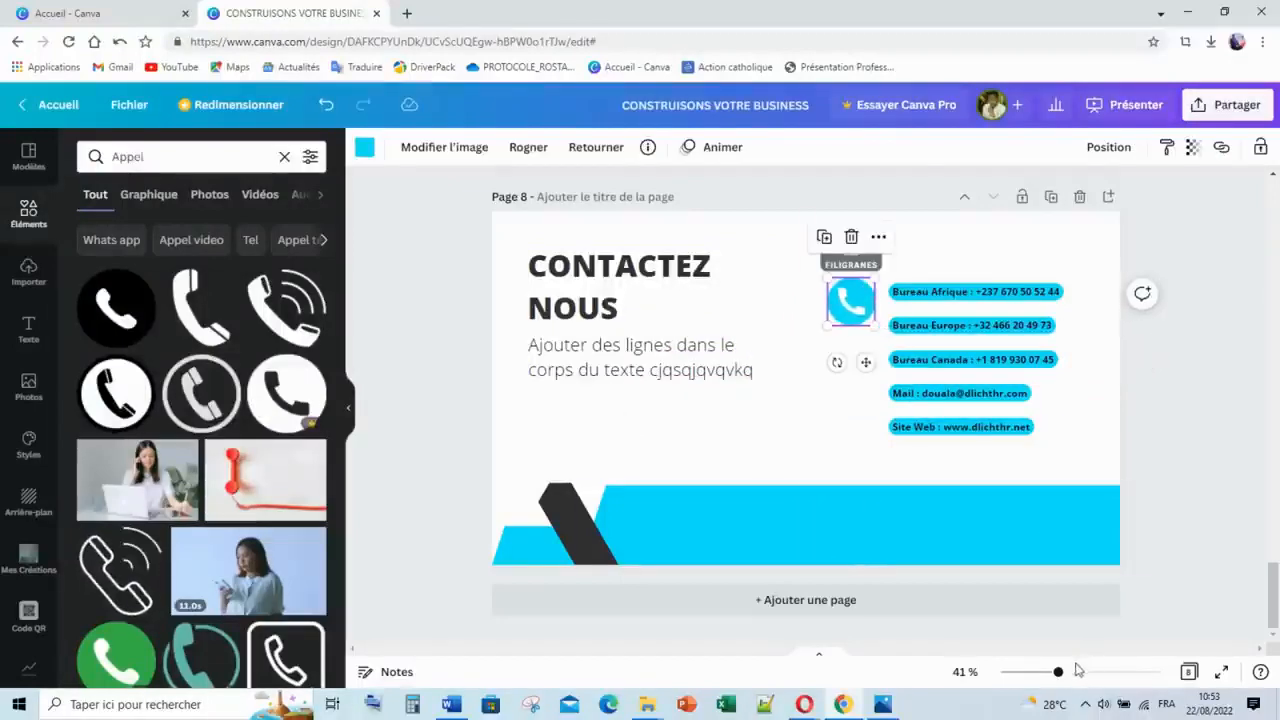
Shrink the phone icon to slightly more than the label's height and align it with the Bureau Afrique label.
{"action": "left_click_drag", "start_coordinate": [1060, 673], "coordinate": [1096, 674]}
{"action": "left_click_drag", "start_coordinate": [996, 650], "coordinate": [1056, 648]}
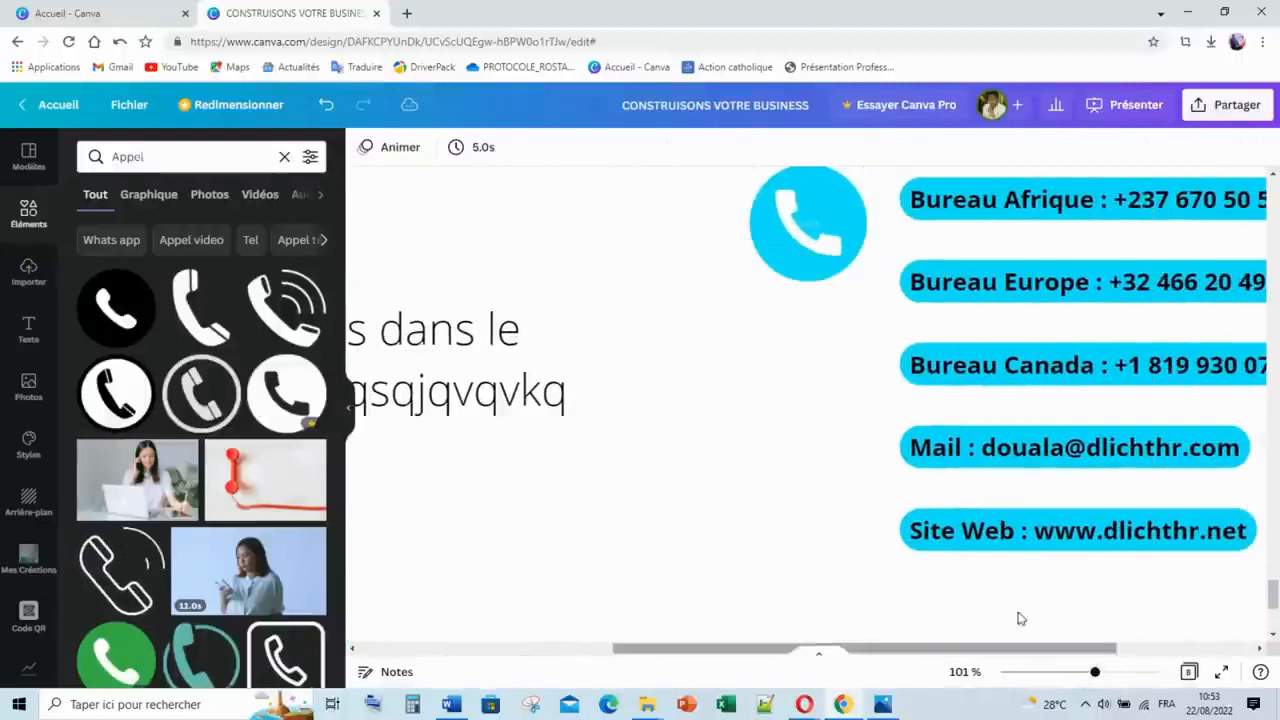
{"action": "scroll", "coordinate": [968, 571], "scroll_direction": "right", "scroll_amount": 2}
{"action": "scroll", "coordinate": [706, 329], "scroll_direction": "up", "scroll_amount": 3}
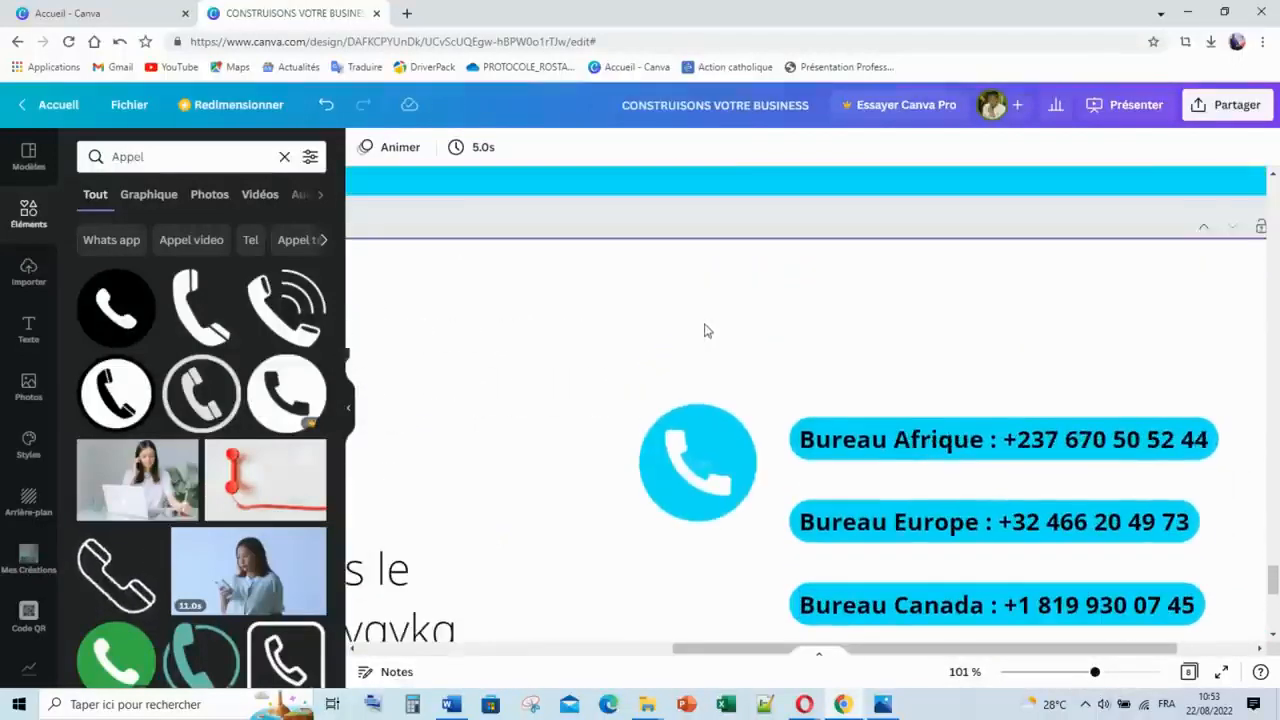
{"action": "left_click", "coordinate": [669, 470]}
{"action": "mouse_move", "coordinate": [757, 521]}
{"action": "left_mouse_down"}
{"action": "mouse_move", "coordinate": [720, 429]}
{"action": "mouse_move", "coordinate": [700, 425]}
{"action": "mouse_move", "coordinate": [743, 440]}
{"action": "mouse_move", "coordinate": [743, 427]}
{"action": "mouse_move", "coordinate": [764, 458]}
{"action": "mouse_move", "coordinate": [740, 436]}
{"action": "mouse_move", "coordinate": [740, 512]}
{"action": "left_mouse_up"}
Duplicate the phone icon twice, aligning one copy with the Bureau Europe label and the other with the Bureau Canada label.
{"action": "key", "text": "ctrl+d"}
{"action": "scroll", "coordinate": [741, 500], "scroll_direction": "down", "scroll_amount": 2}
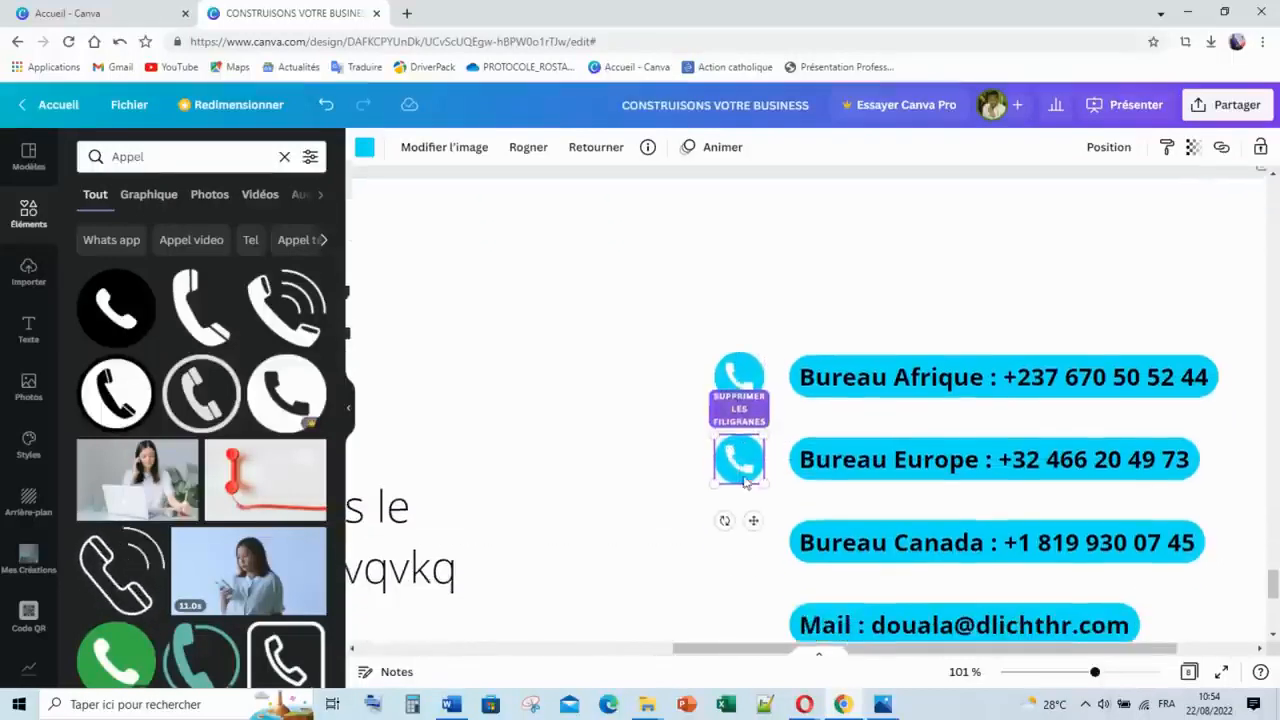
{"action": "key", "text": "ctrl+d"}
{"action": "scroll", "coordinate": [741, 473], "scroll_direction": "down", "scroll_amount": 3}
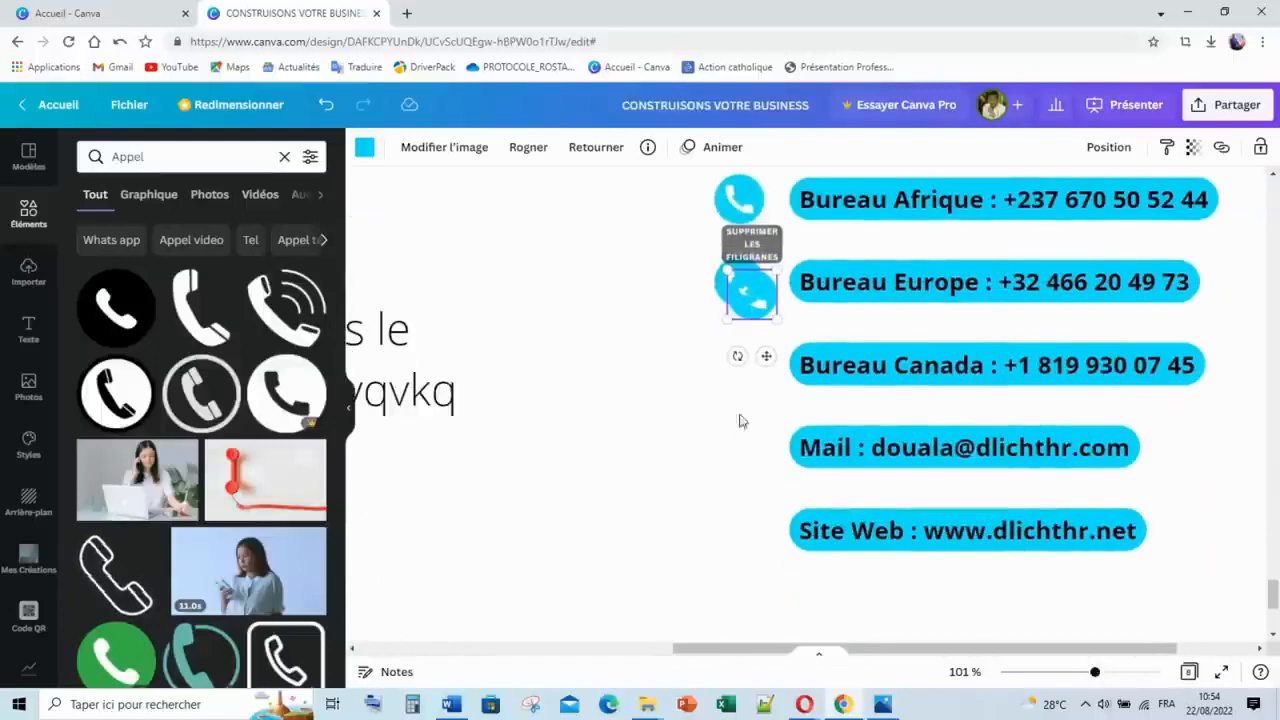
{"action": "left_click_drag", "start_coordinate": [758, 300], "coordinate": [734, 370]}
{"action": "left_click", "coordinate": [651, 420]}
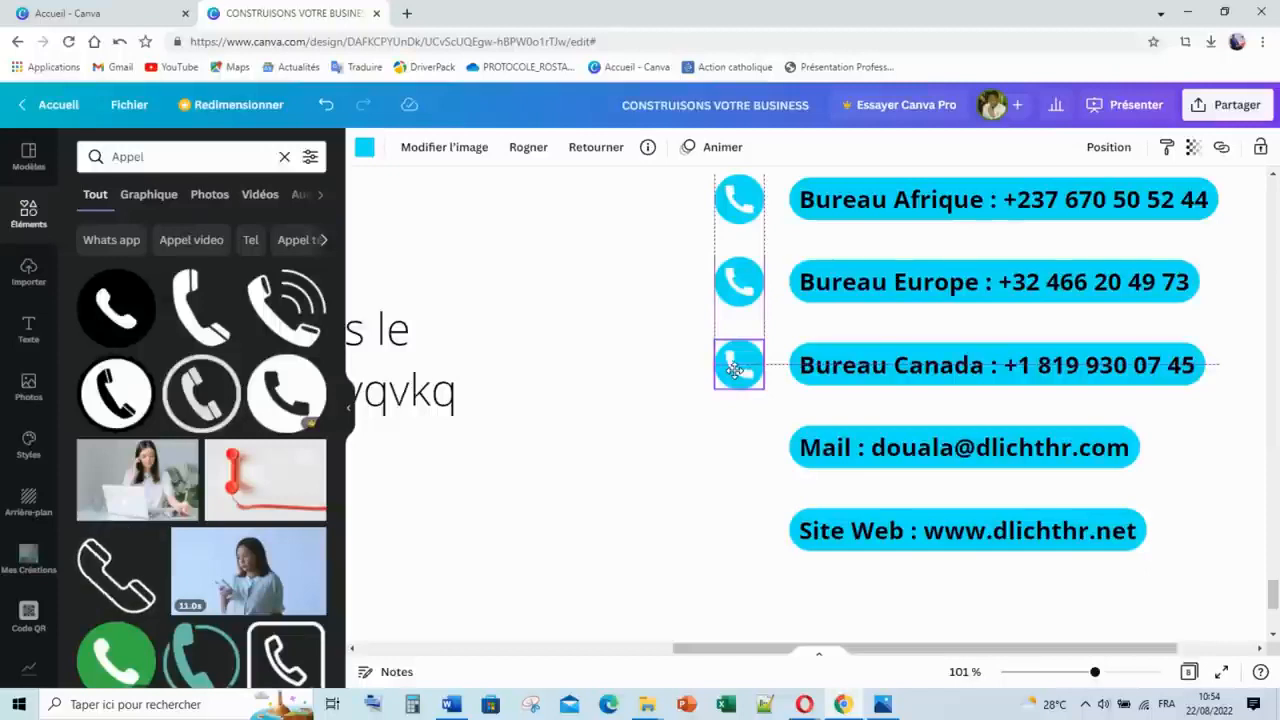
{"action": "left_click_drag", "start_coordinate": [727, 377], "coordinate": [727, 377]}
{"action": "left_click", "coordinate": [657, 437]}
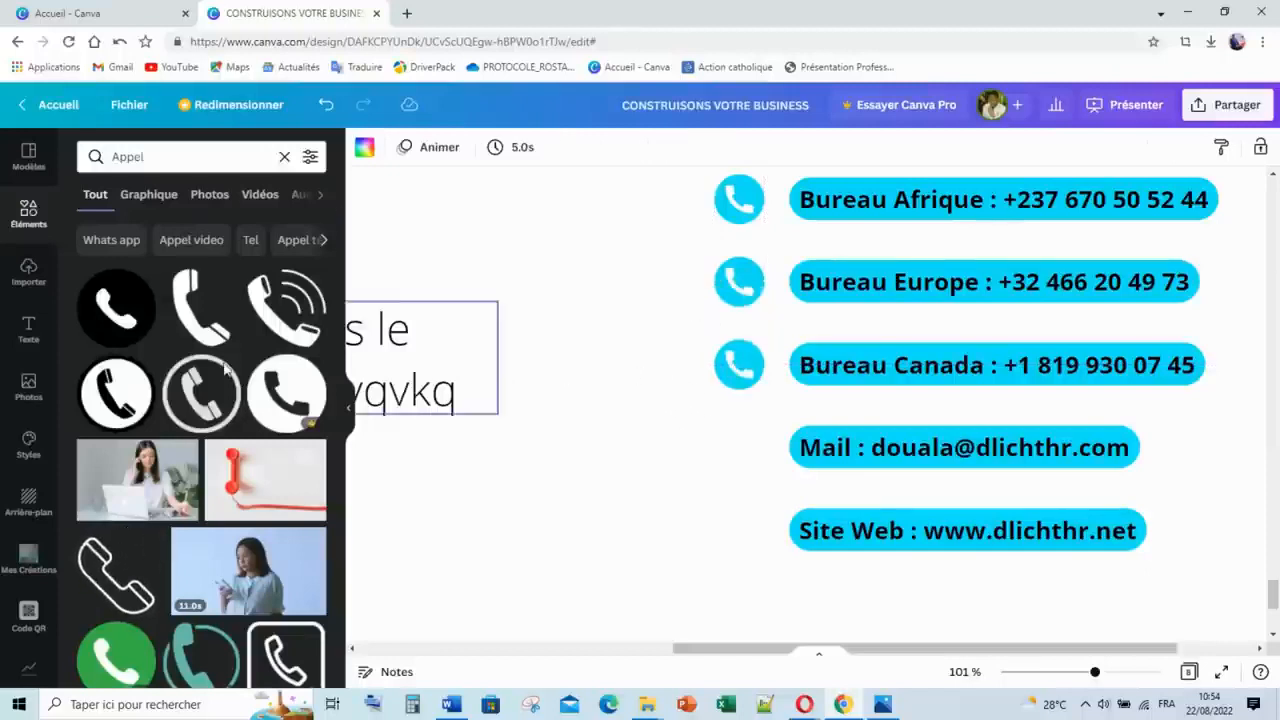
Search the elements for "Mail" and insert the solid round icon with an envelope.
{"action": "left_click", "coordinate": [100, 160]}
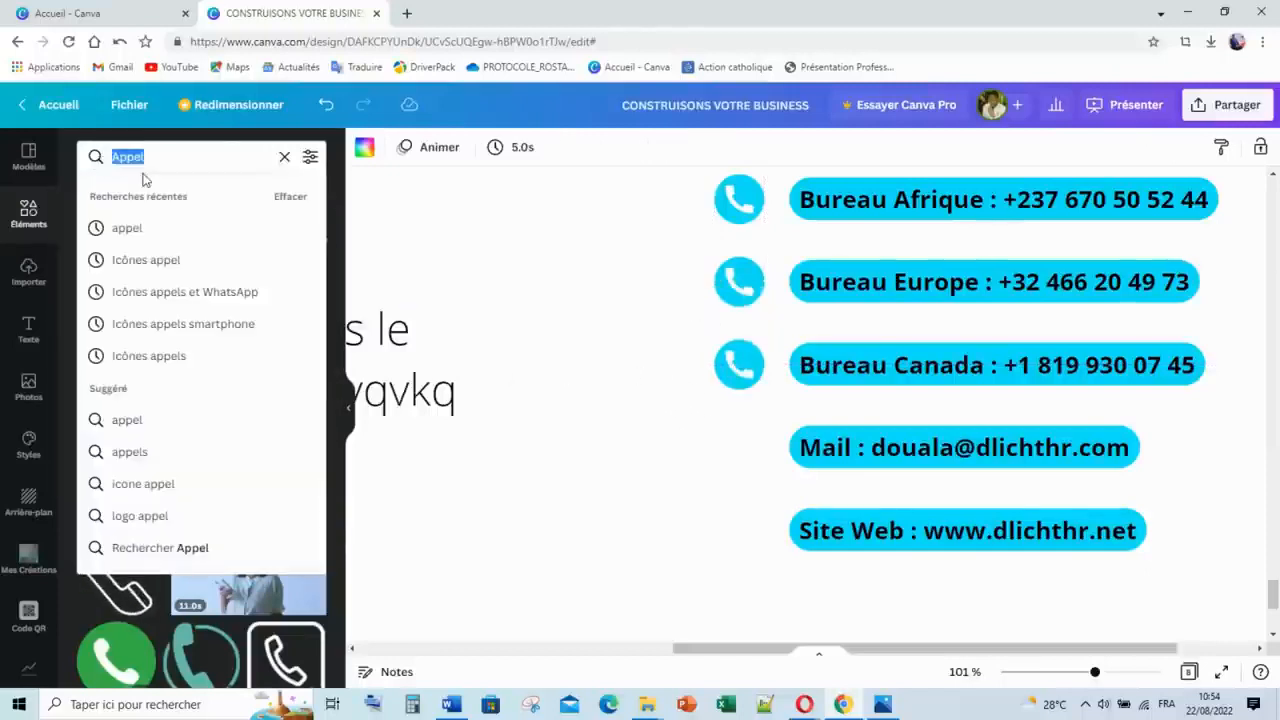
{"action": "type", "text": "Mail"}
{"action": "key", "text": "Return"}
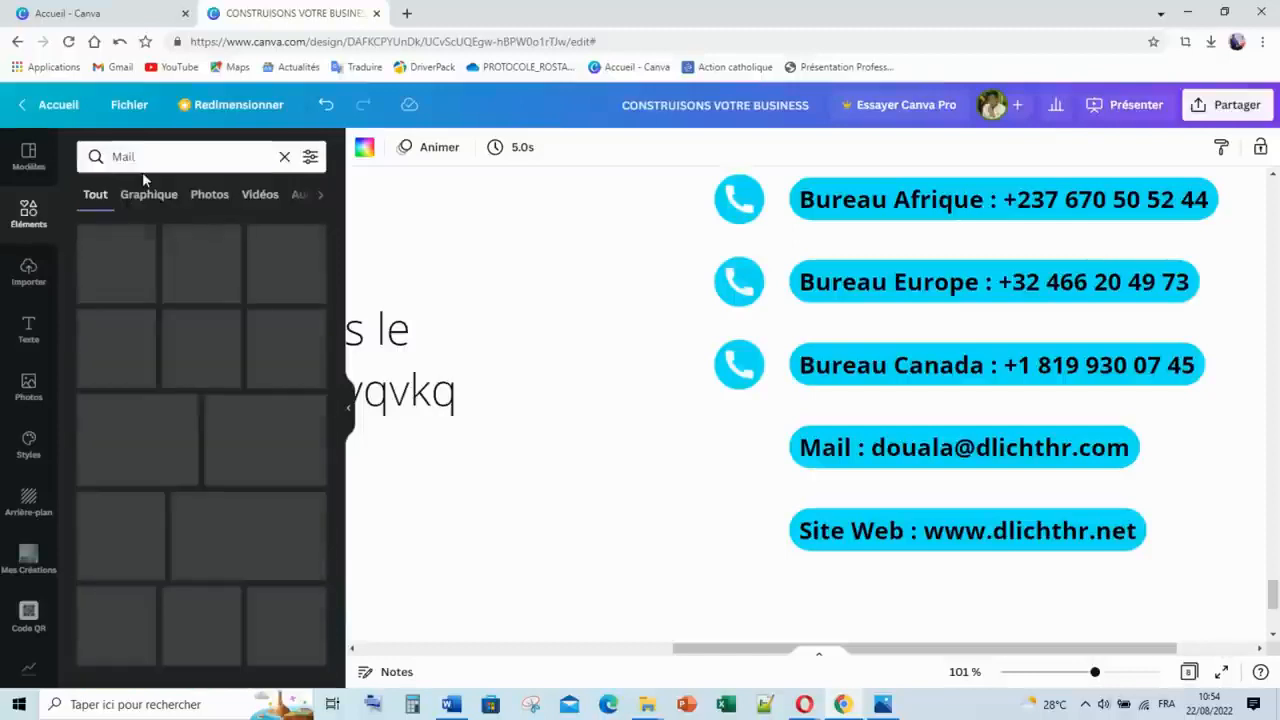
{"action": "left_click", "coordinate": [182, 282]}
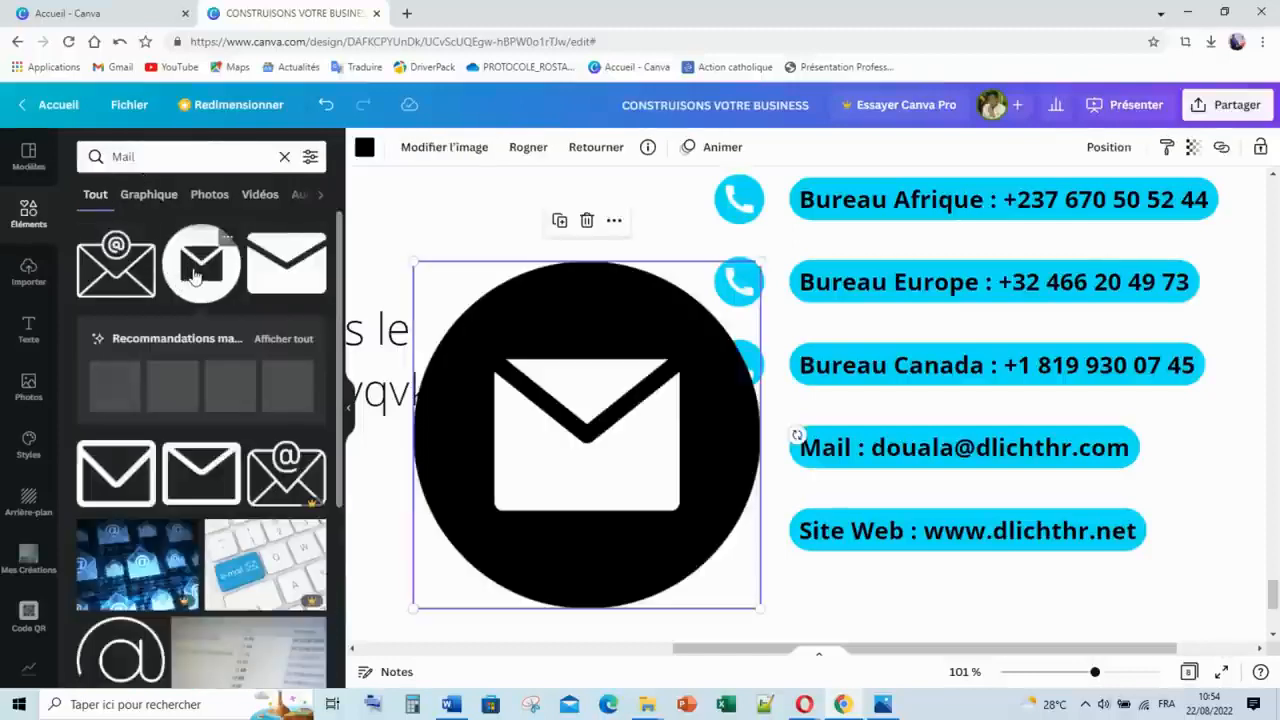
Search the elements for "Site Web" and insert the globe icon with the WWW banner on page 8.
{"action": "left_click", "coordinate": [80, 158]}
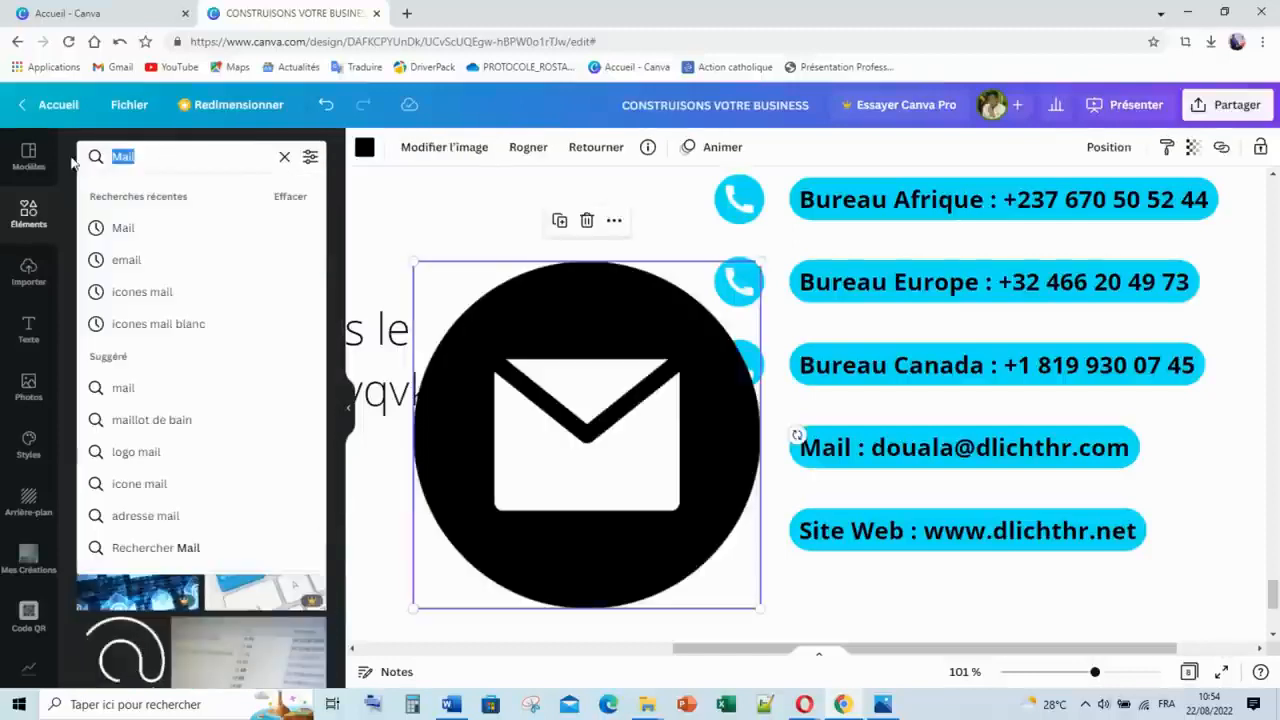
{"action": "type", "text": "Site"}
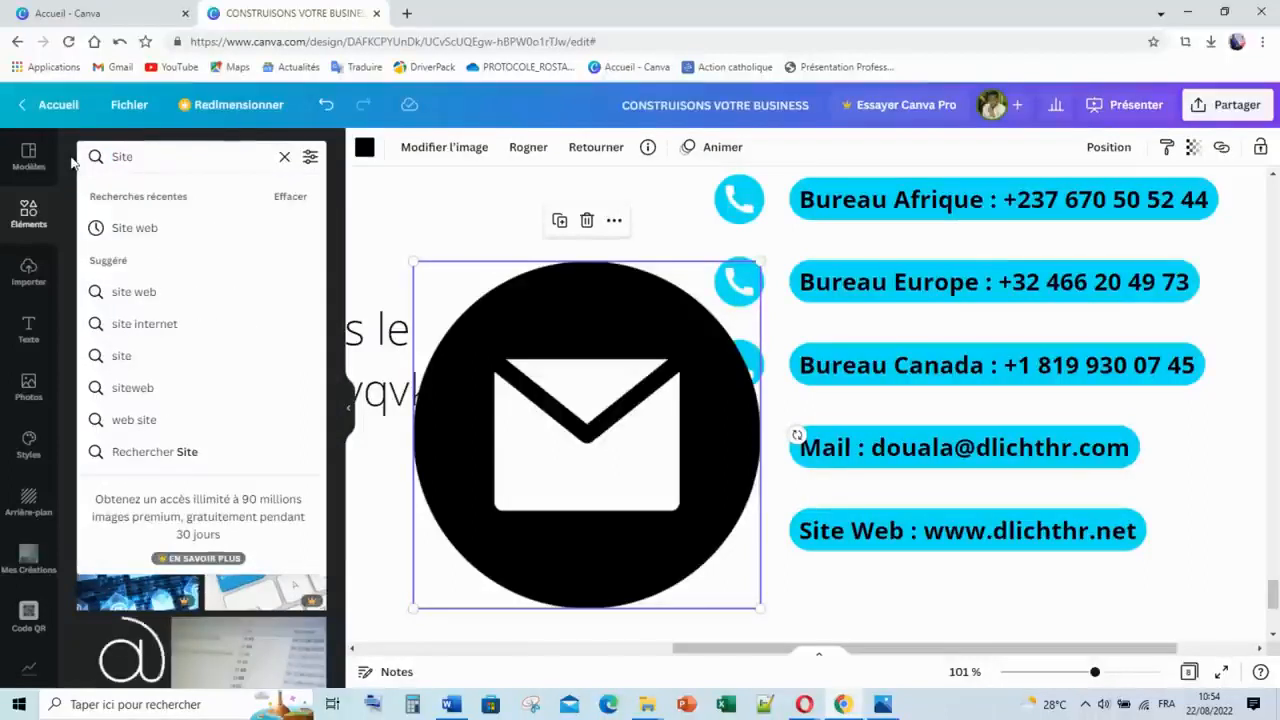
{"action": "type", "text": " Web"}
{"action": "key", "text": "Return"}
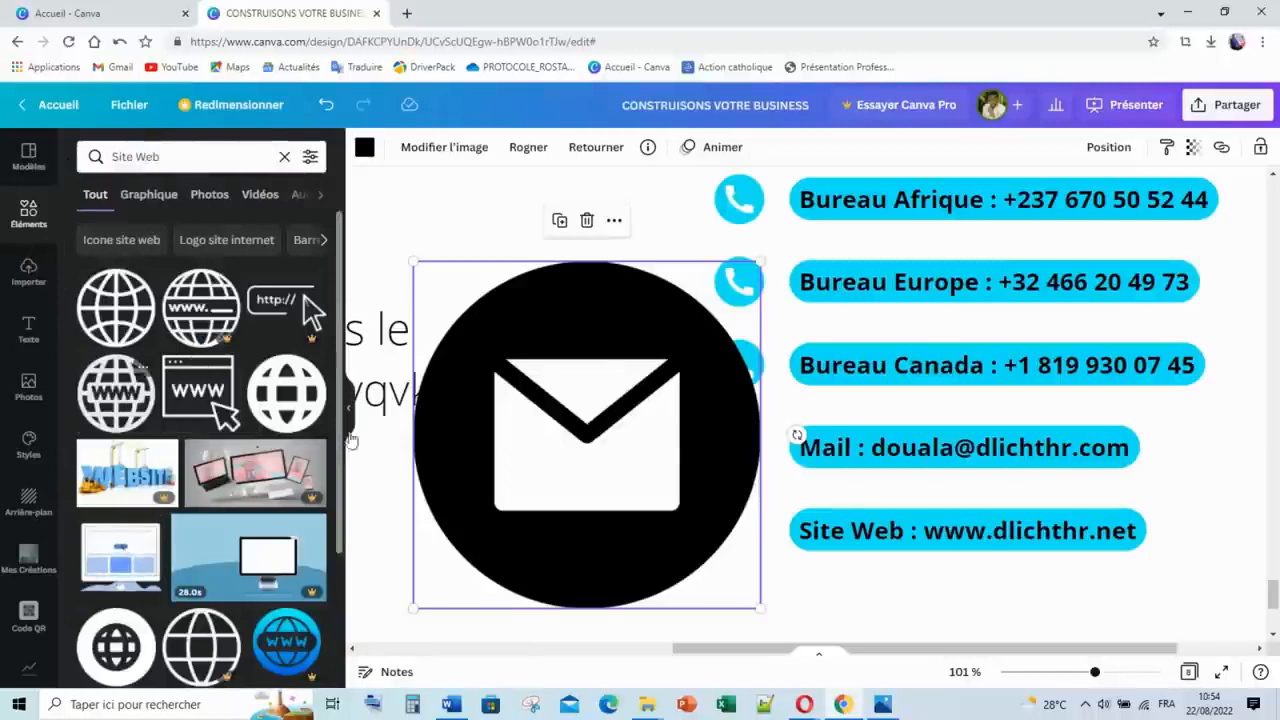
{"action": "left_click_drag", "start_coordinate": [578, 388], "coordinate": [873, 462]}
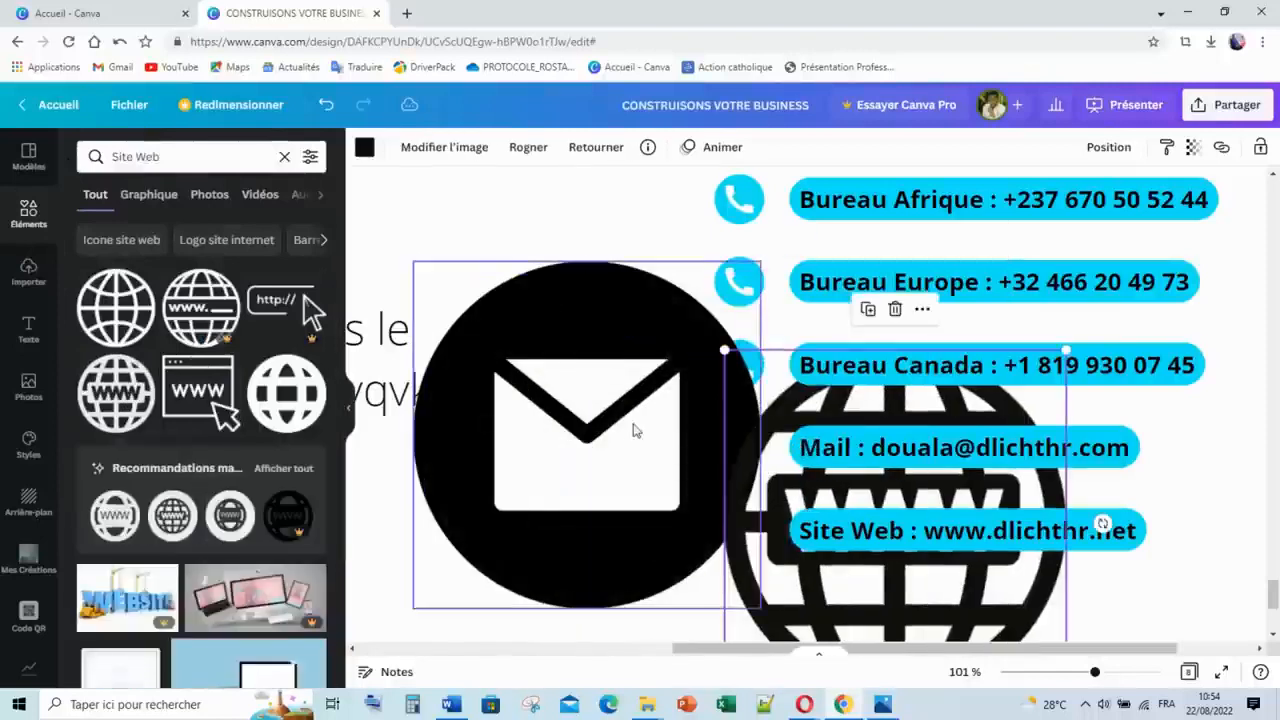
Shrink the WWW globe icon so that it sits just below the Site Web label.
{"action": "left_click_drag", "start_coordinate": [597, 402], "coordinate": [597, 372]}
{"action": "left_click", "coordinate": [1017, 396]}
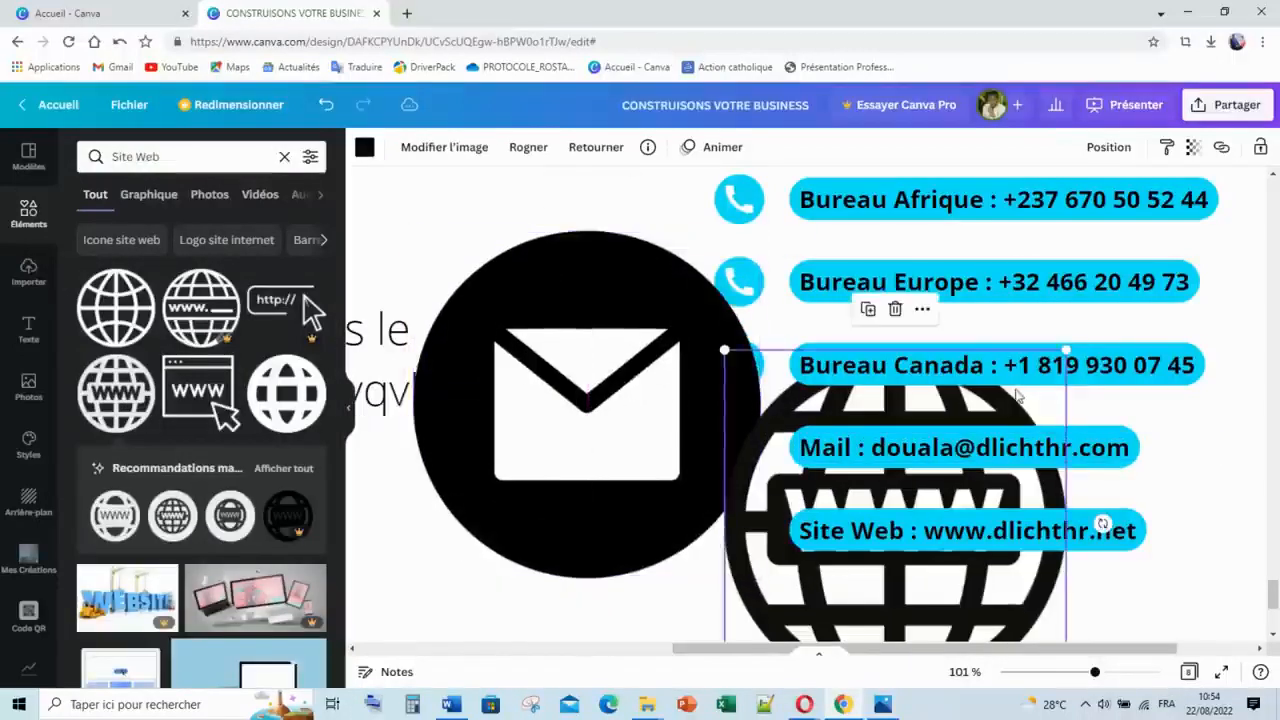
{"action": "left_click_drag", "start_coordinate": [1066, 350], "coordinate": [886, 562]}
Shrink the envelope icon to the phone icons' size beside the Mail label and colour it with the logo's cyan.
{"action": "left_click", "coordinate": [677, 403]}
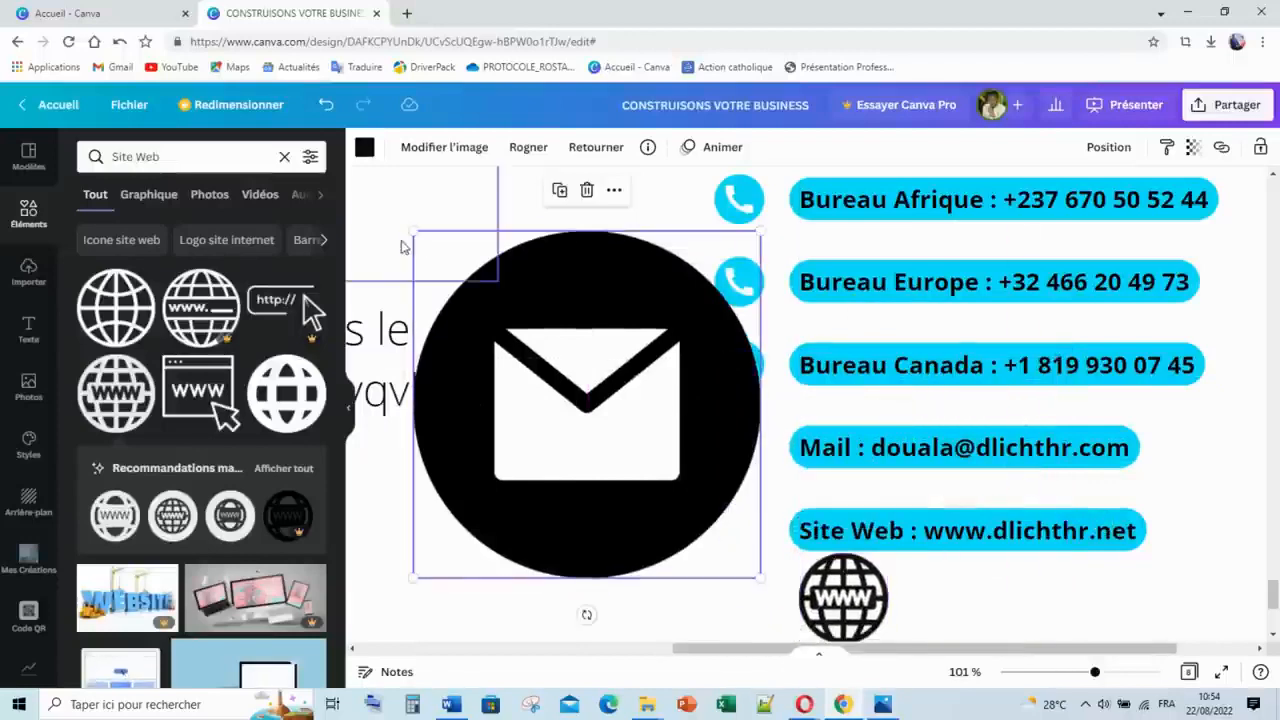
{"action": "left_click_drag", "start_coordinate": [412, 226], "coordinate": [742, 432]}
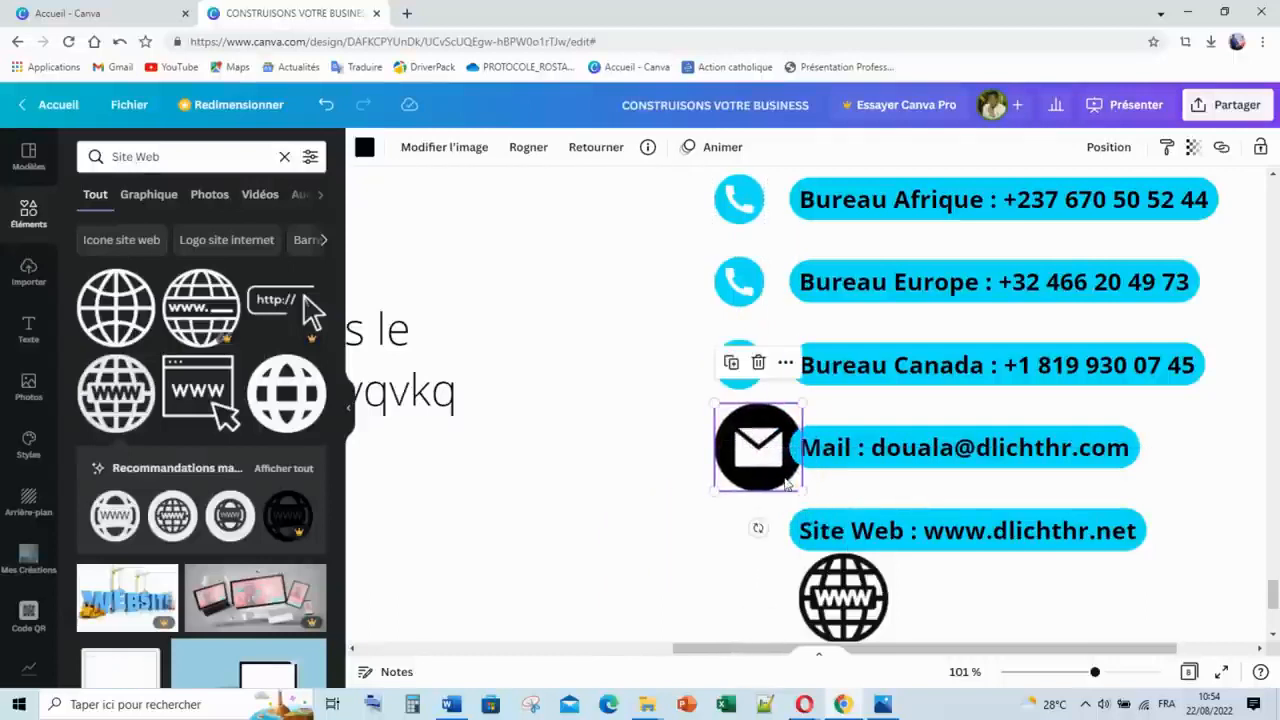
{"action": "left_click_drag", "start_coordinate": [800, 490], "coordinate": [732, 437]}
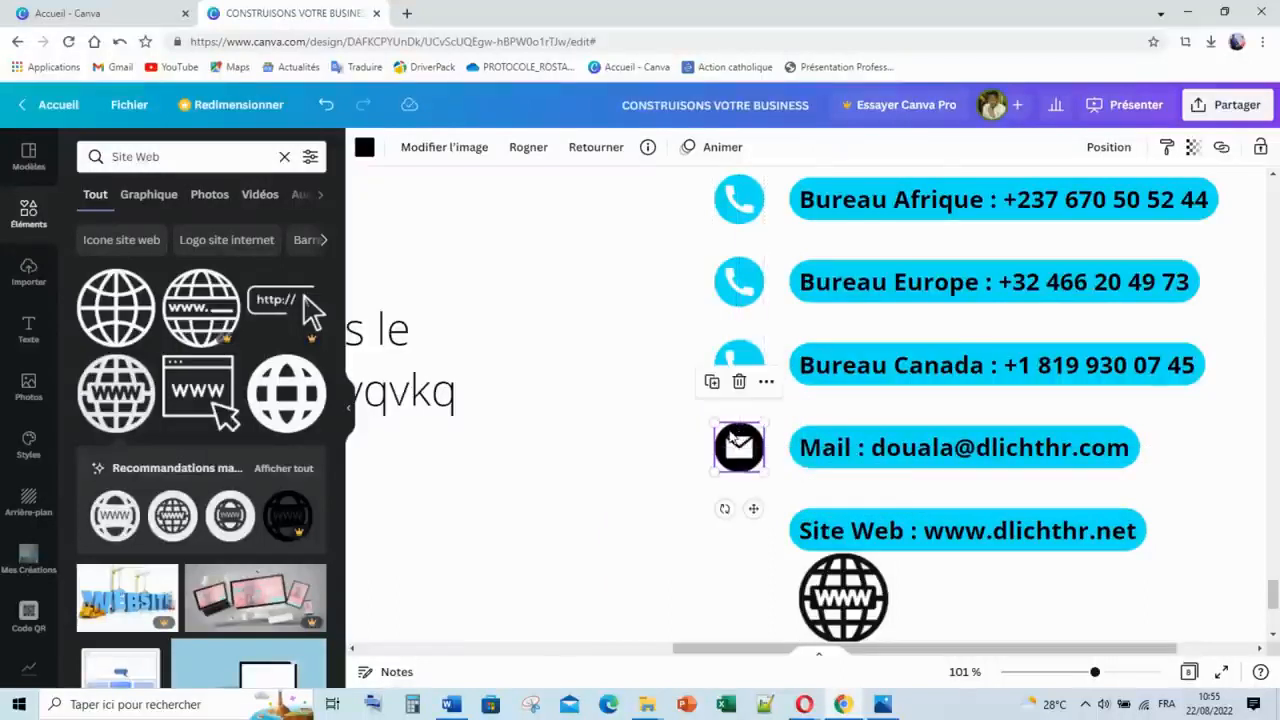
{"action": "left_click", "coordinate": [364, 148]}
{"action": "left_click", "coordinate": [222, 385]}
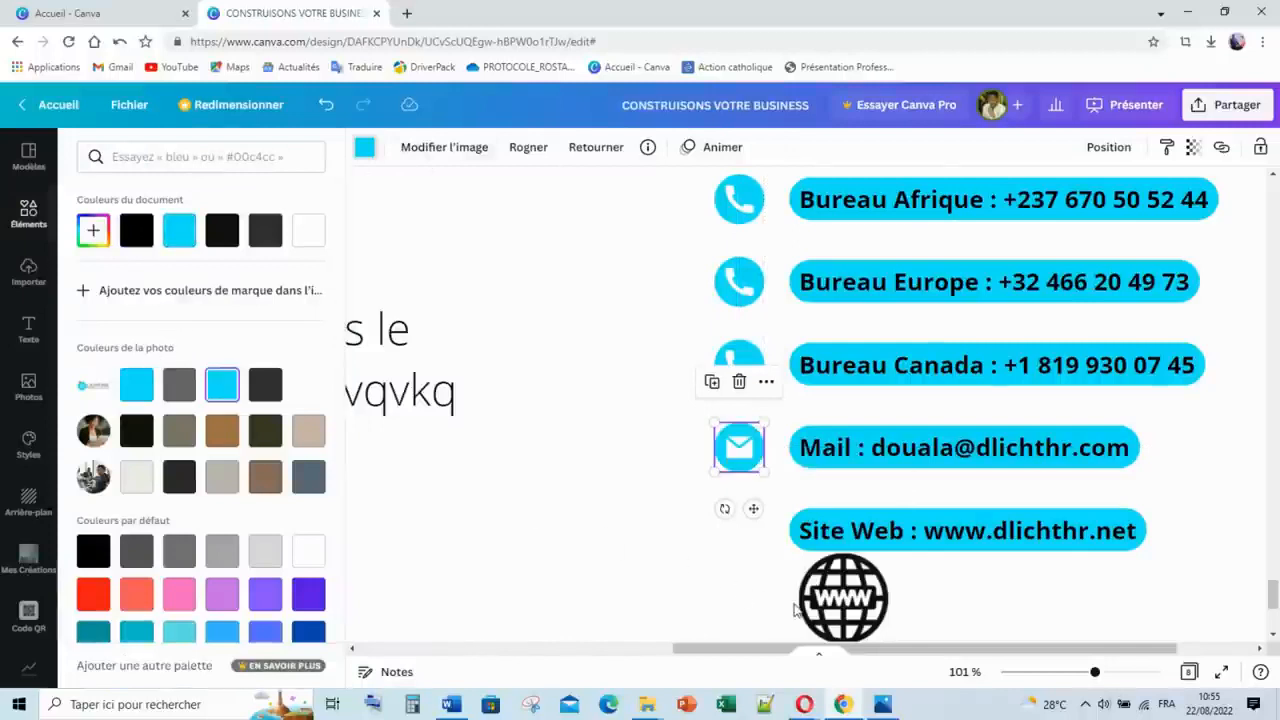
Align the WWW globe beside the Site Web label at the other icons' size and colour it with the logo's cyan.
{"action": "left_click_drag", "start_coordinate": [843, 597], "coordinate": [760, 528]}
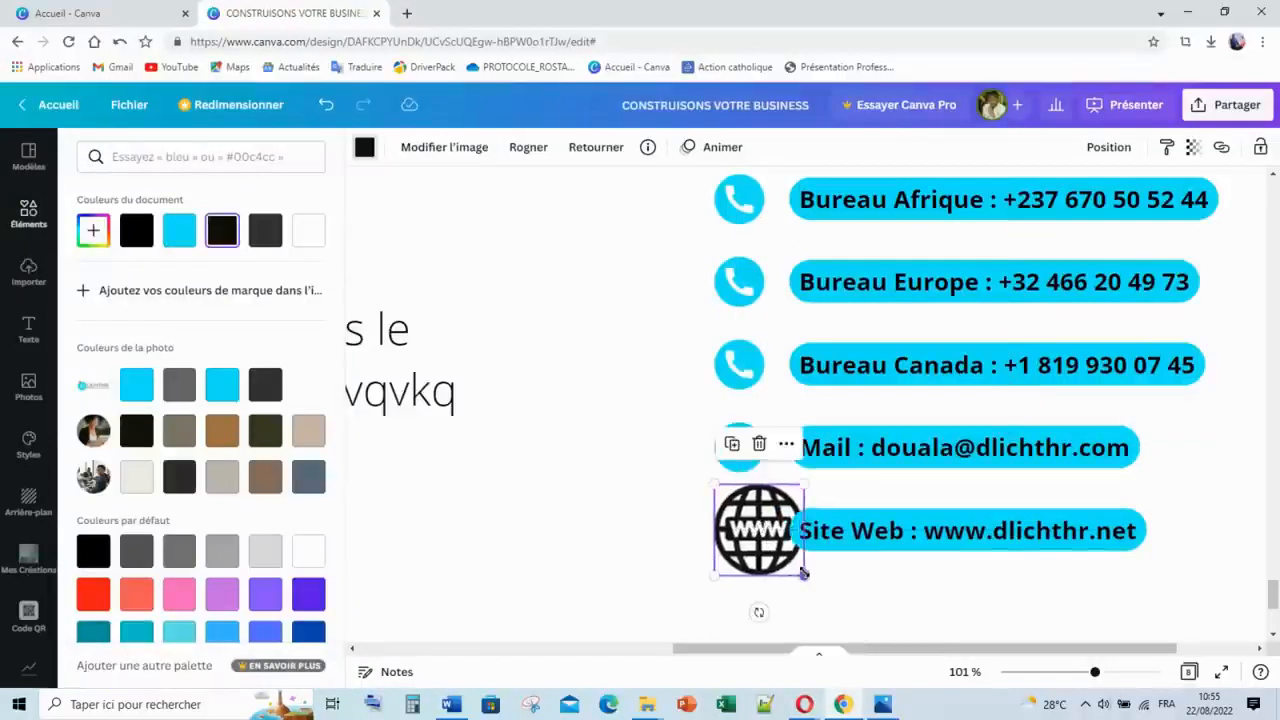
{"action": "left_click_drag", "start_coordinate": [803, 573], "coordinate": [740, 530]}
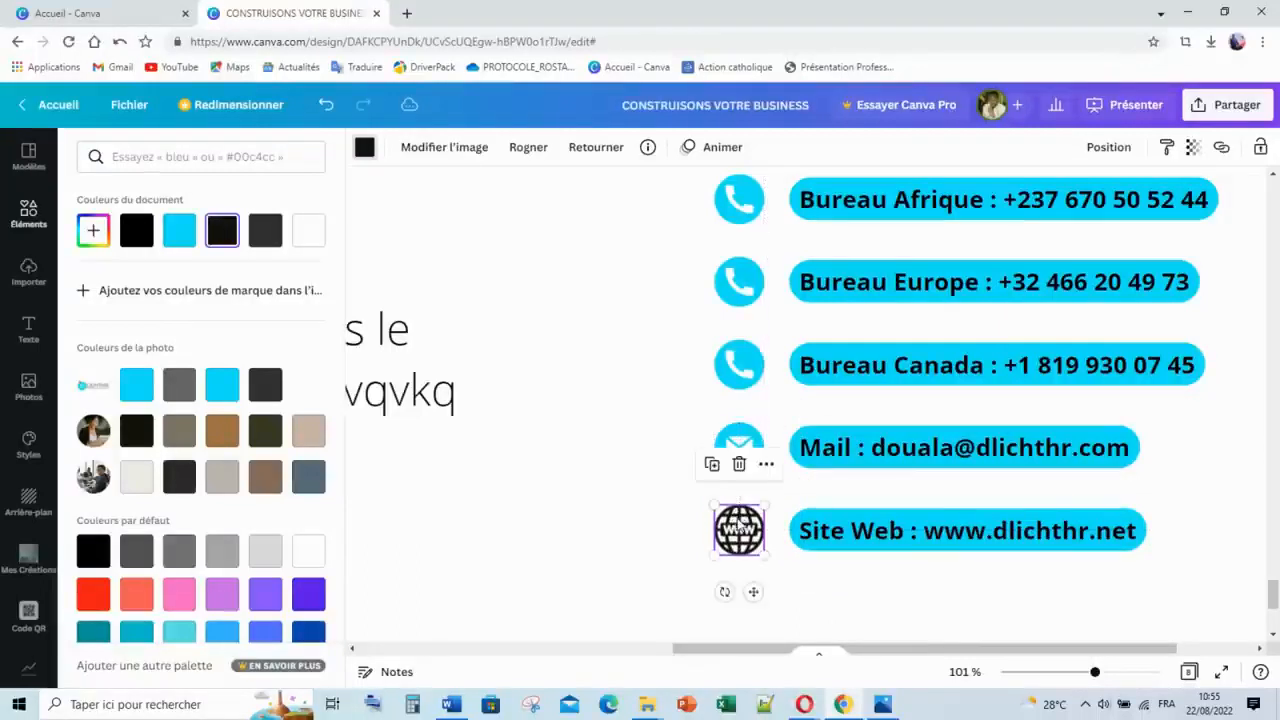
{"action": "left_click", "coordinate": [222, 384]}
{"action": "left_click", "coordinate": [563, 405]}
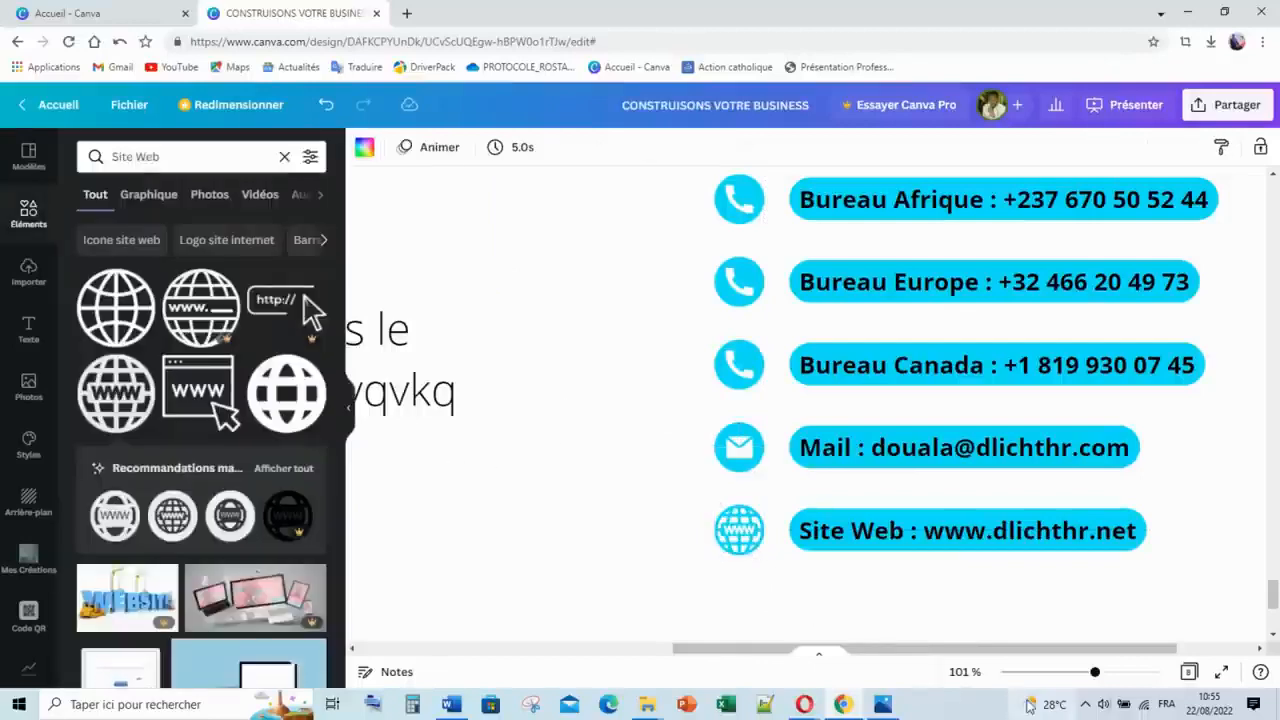
Select all elements on page 8 and apply the Lever animation to them on entry.
{"action": "left_click", "coordinate": [1056, 672]}
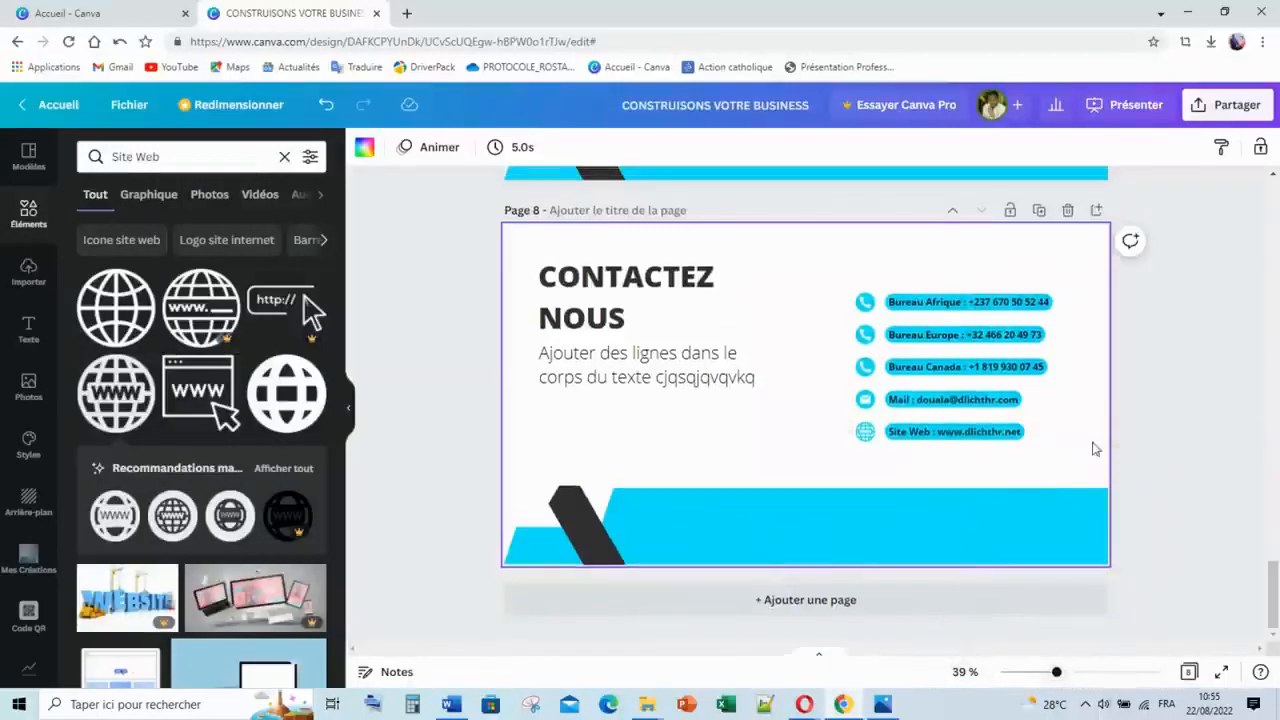
{"action": "left_click", "coordinate": [1201, 392]}
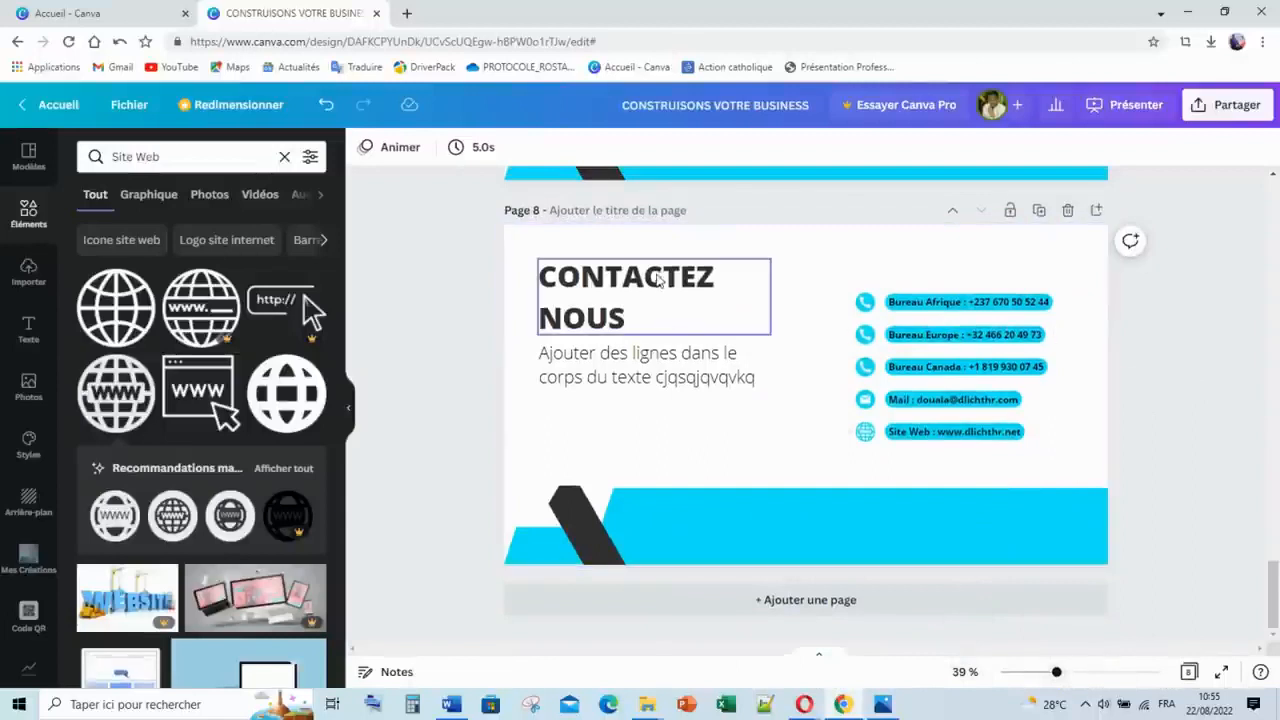
{"action": "scroll", "coordinate": [740, 240], "scroll_direction": "up", "scroll_amount": 3}
{"action": "left_click", "coordinate": [737, 290]}
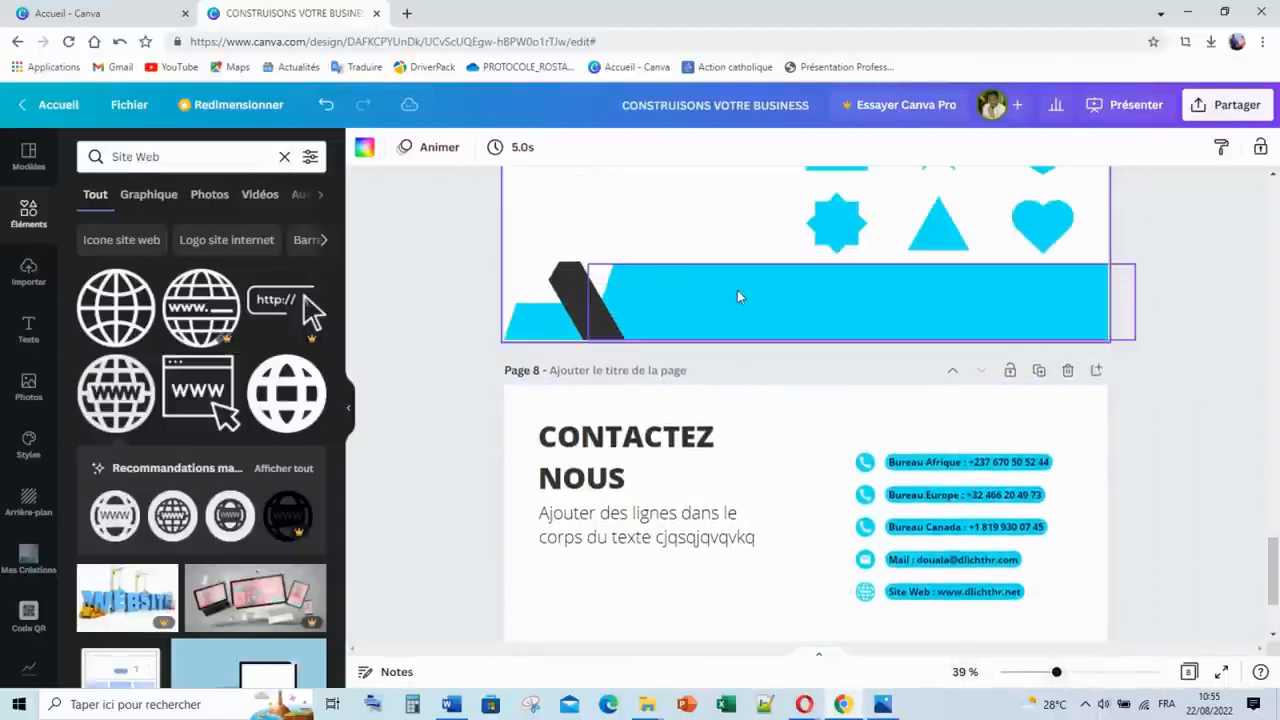
{"action": "scroll", "coordinate": [749, 366], "scroll_direction": "down", "scroll_amount": 1}
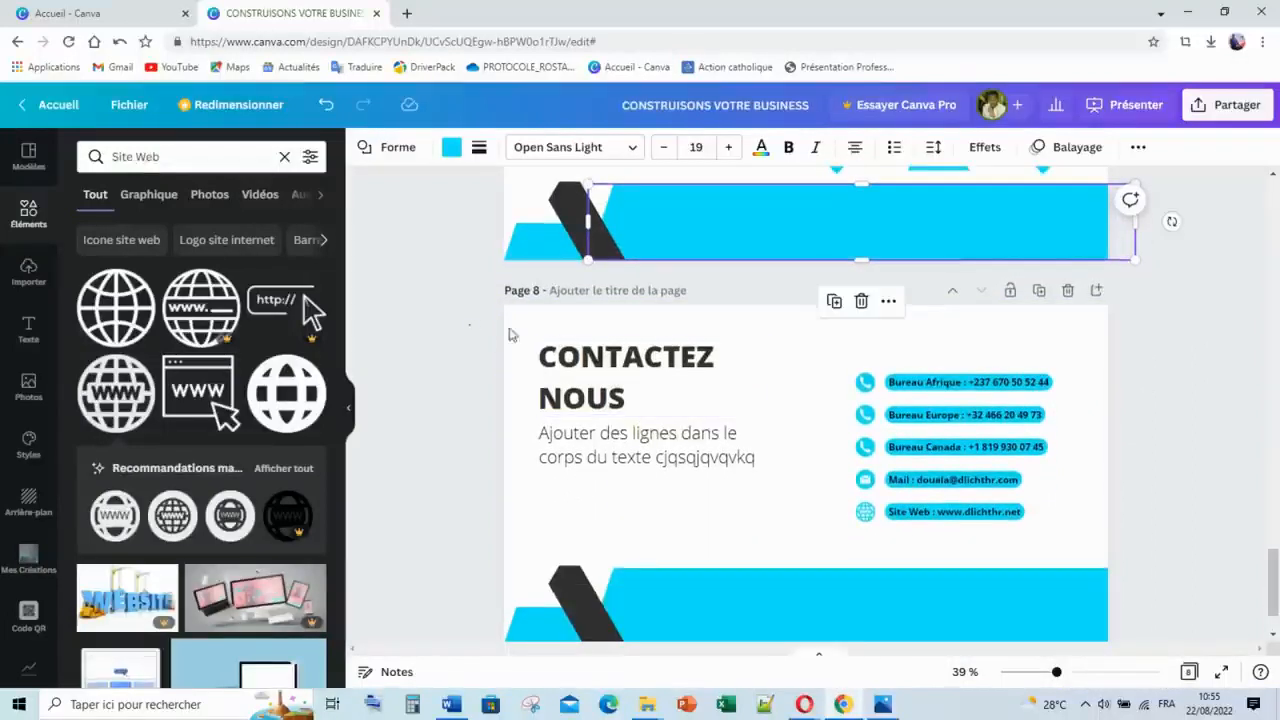
{"action": "left_click_drag", "start_coordinate": [469, 324], "coordinate": [1123, 680]}
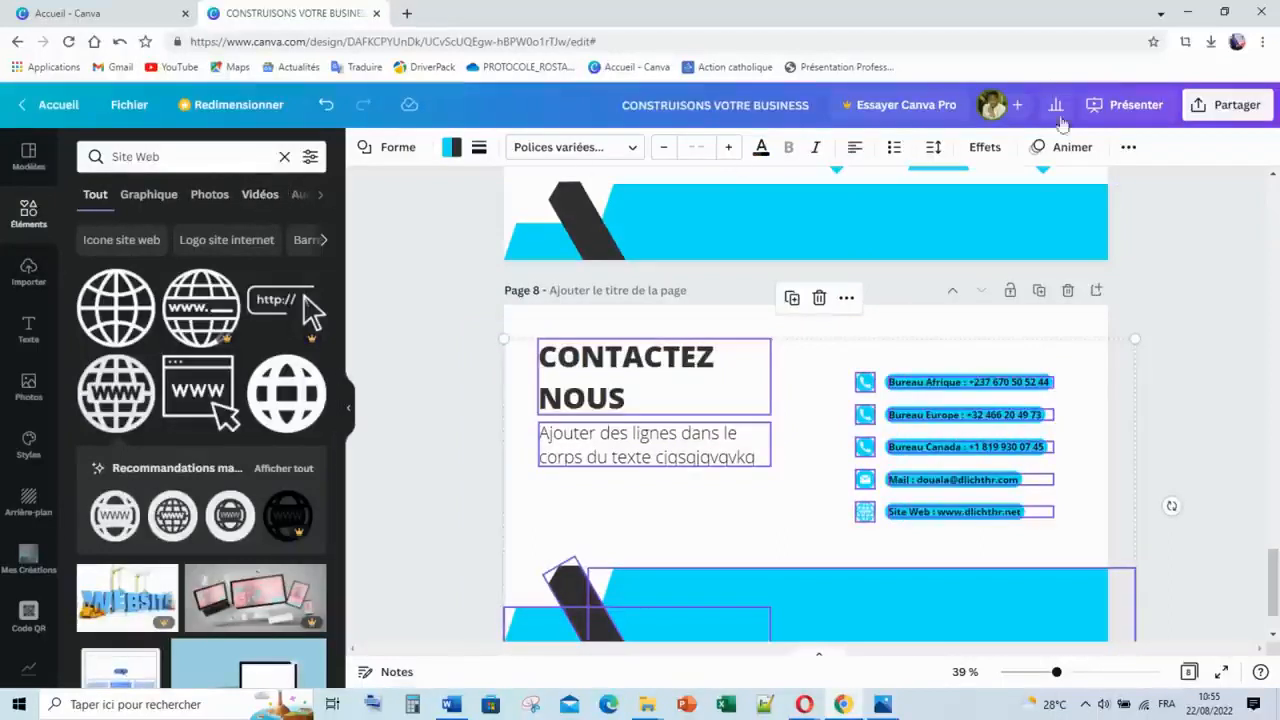
{"action": "left_click", "coordinate": [1068, 147]}
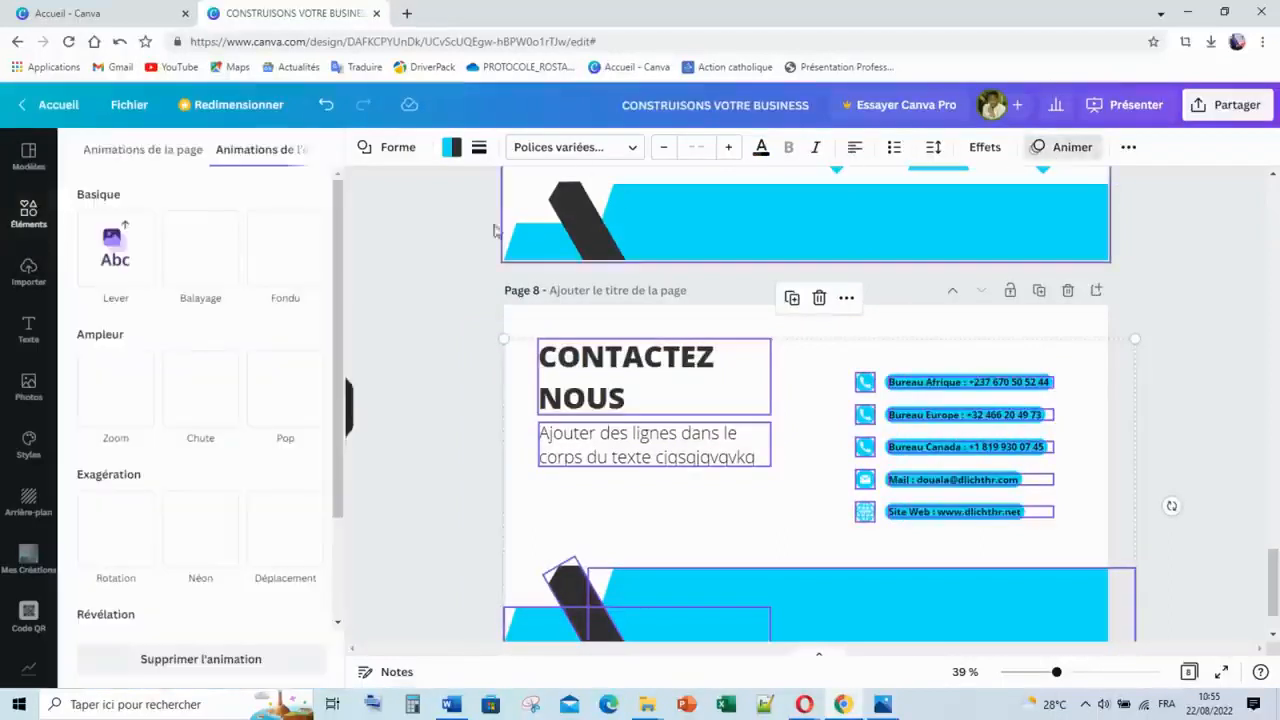
{"action": "left_click", "coordinate": [136, 275]}
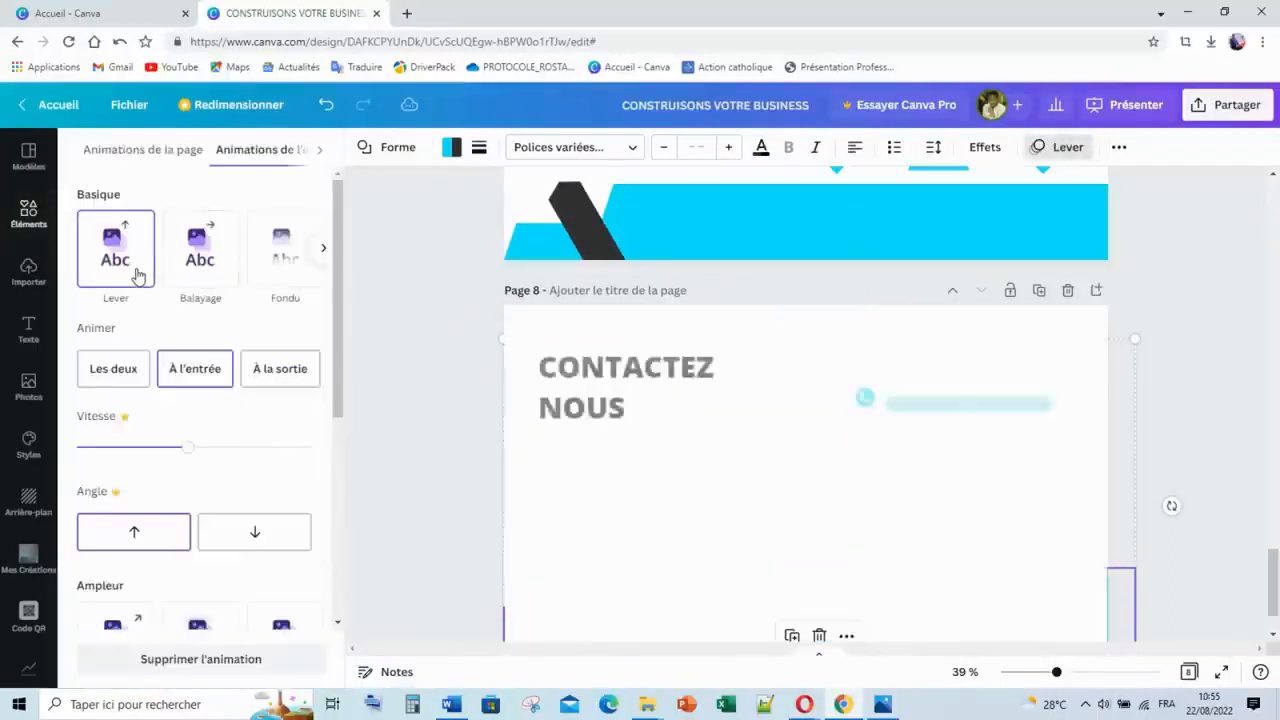
{"action": "left_click", "coordinate": [1151, 257]}
Clear the selection and hide the elements side panel.
{"action": "left_click", "coordinate": [997, 240]}
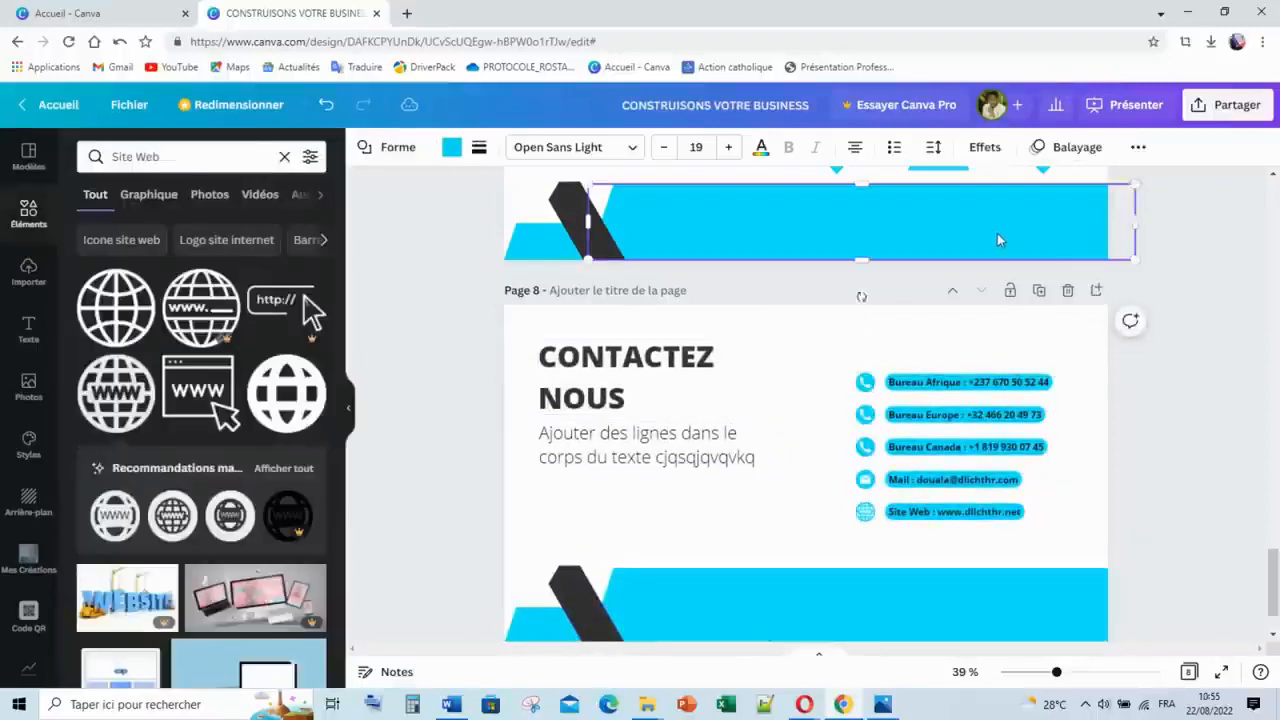
{"action": "left_click", "coordinate": [1240, 342]}
{"action": "left_click", "coordinate": [350, 415]}
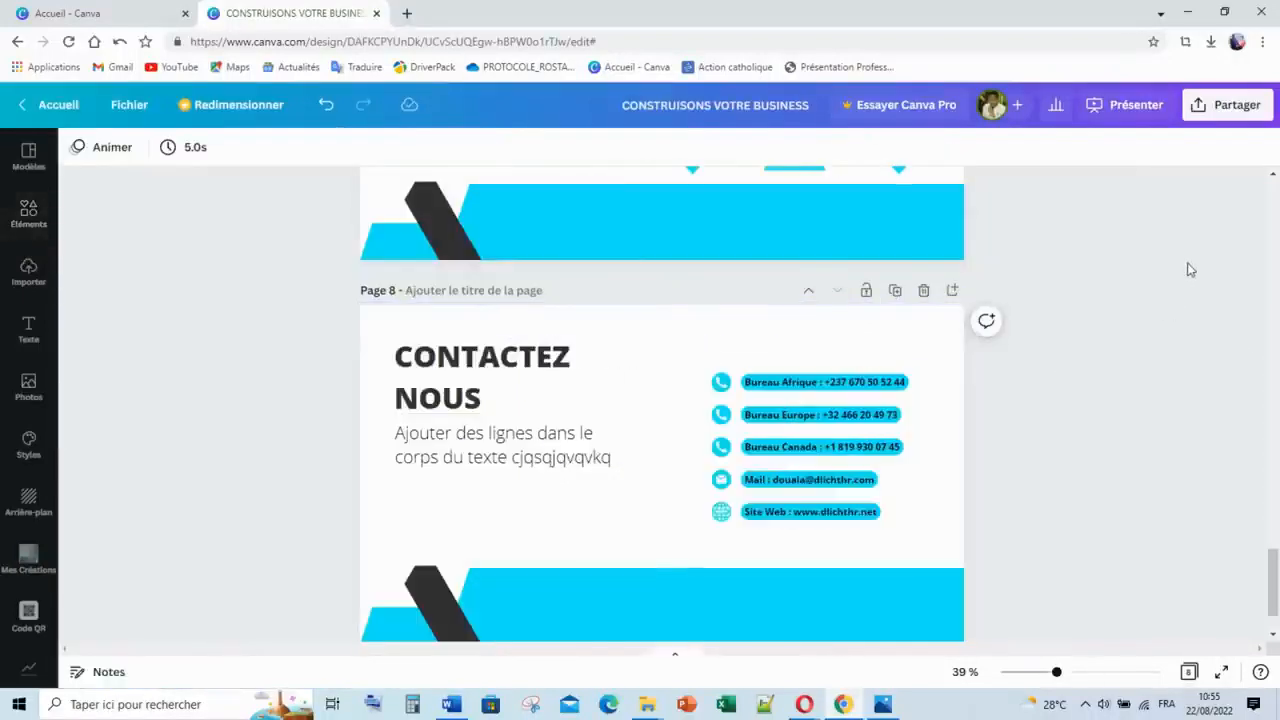
Append "P" to the design title so that it reads "CONSTRUISONS VOTRE BUSINESS P".
{"action": "scroll", "coordinate": [1190, 268], "scroll_direction": "up", "scroll_amount": 3}
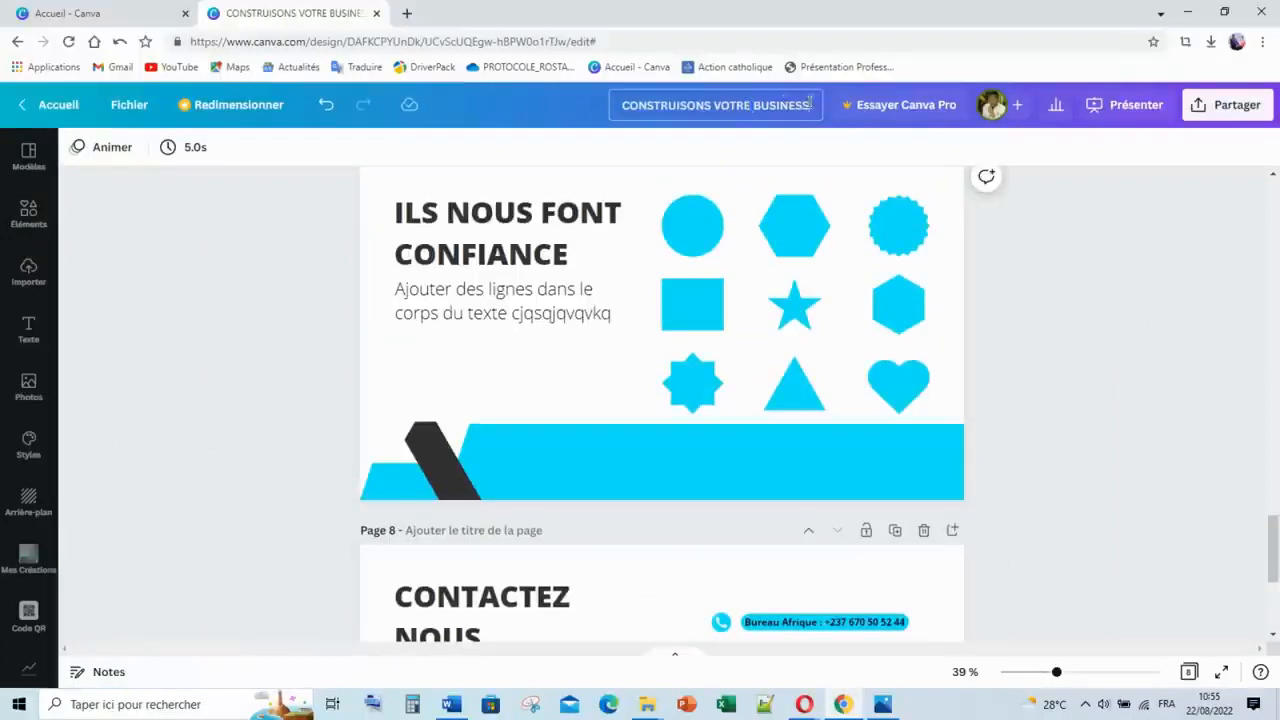
{"action": "type", "text": "P"}
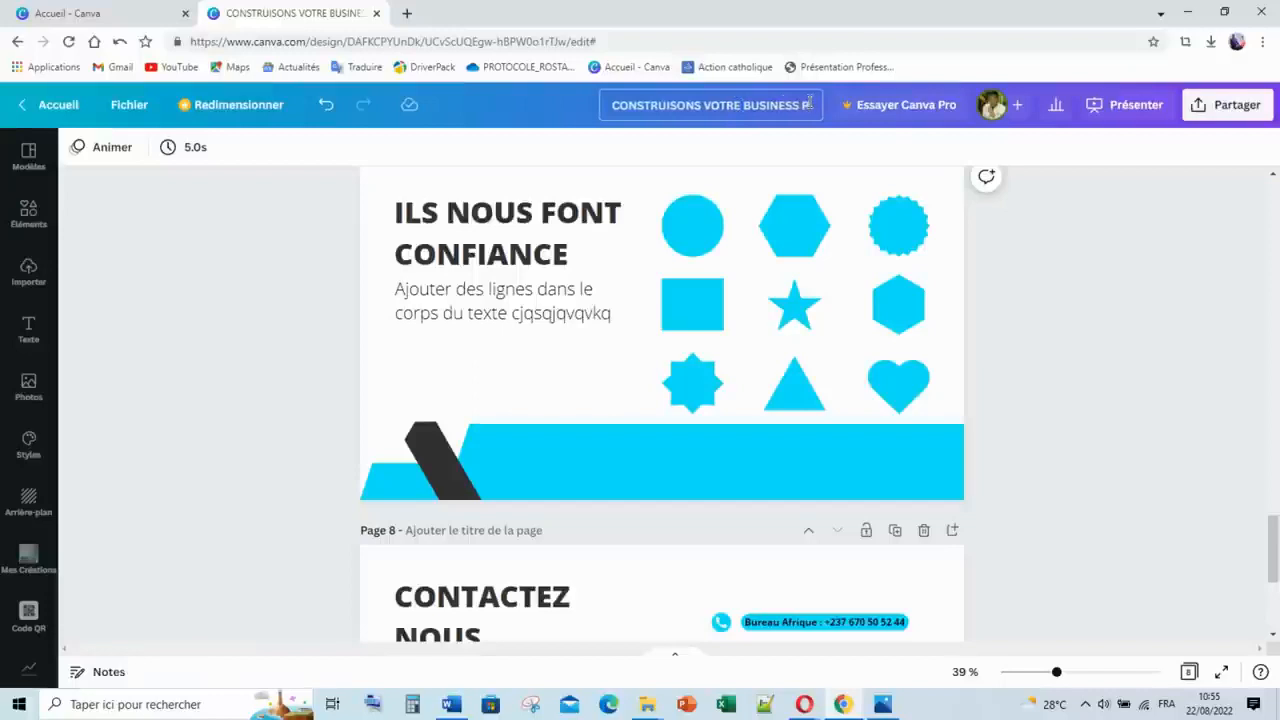
{"action": "left_click", "coordinate": [1136, 268]}
Present the design in Standard mode with watermarks and review the animated slides from the first one onward.
{"action": "left_click", "coordinate": [1121, 112]}
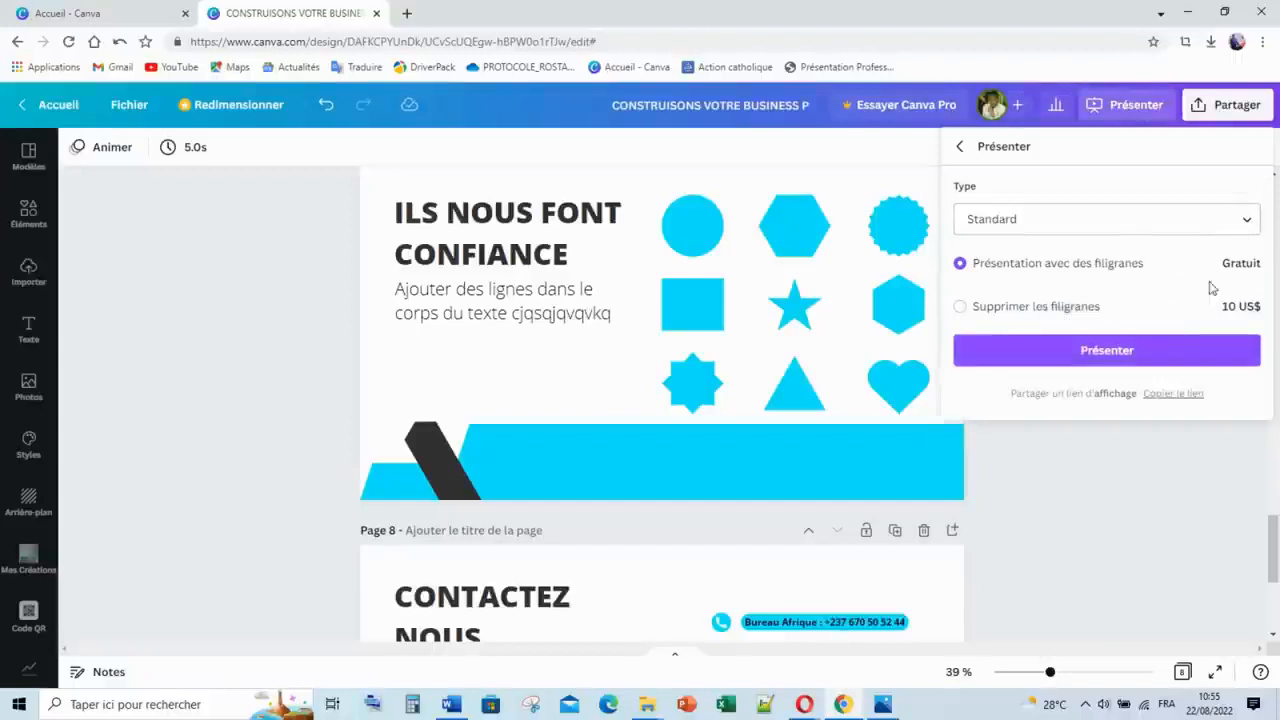
{"action": "left_click", "coordinate": [1106, 358]}
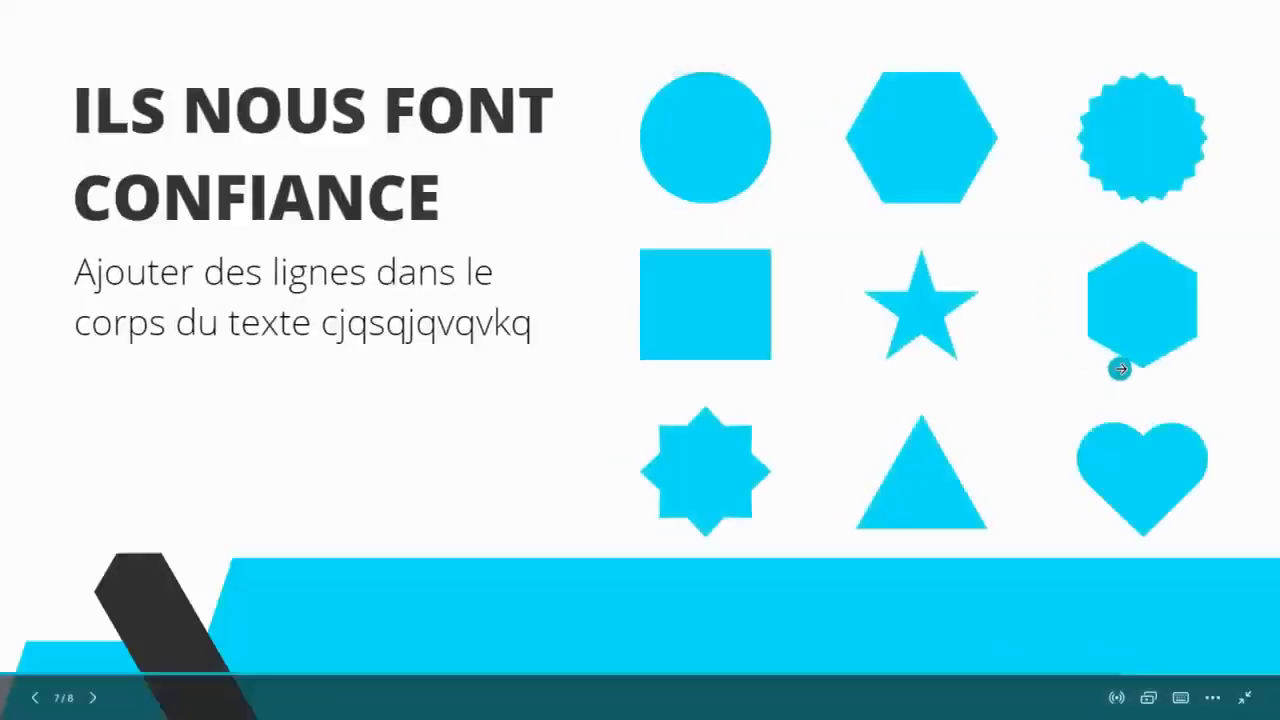
{"action": "double_click", "coordinate": [36, 699]}
{"action": "double_click", "coordinate": [36, 699]}
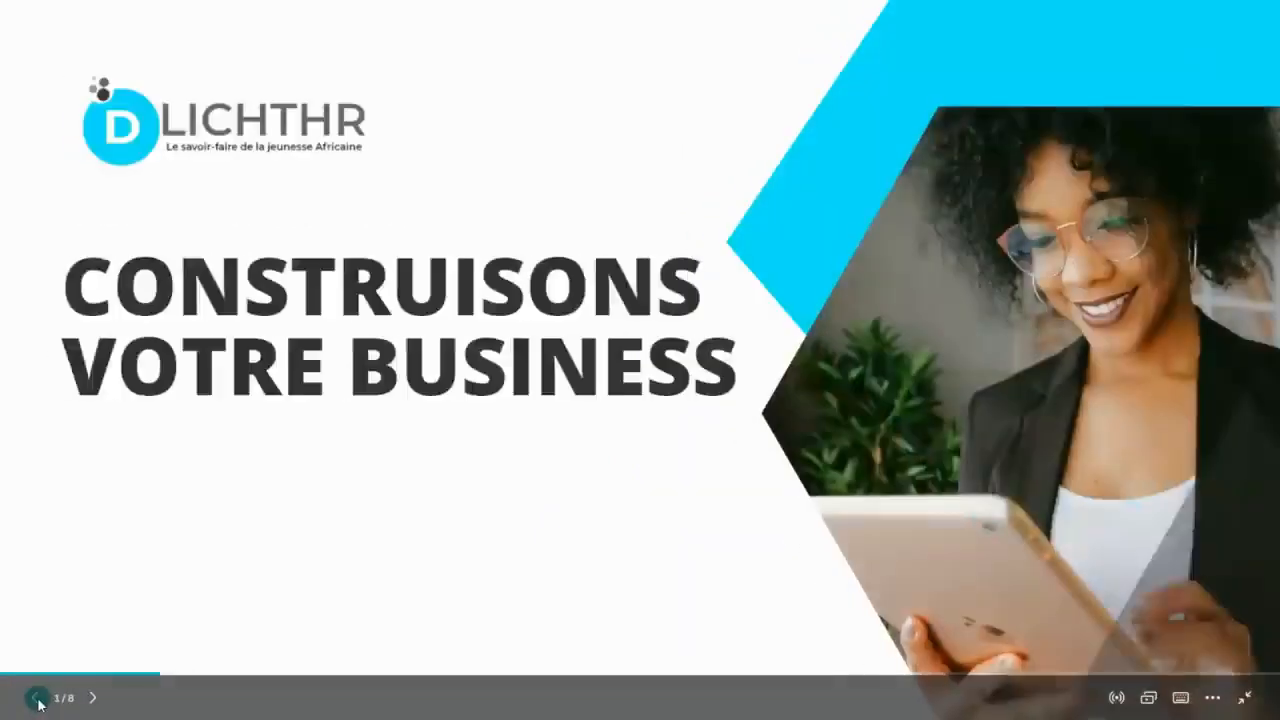
{"action": "left_click", "coordinate": [94, 698]}
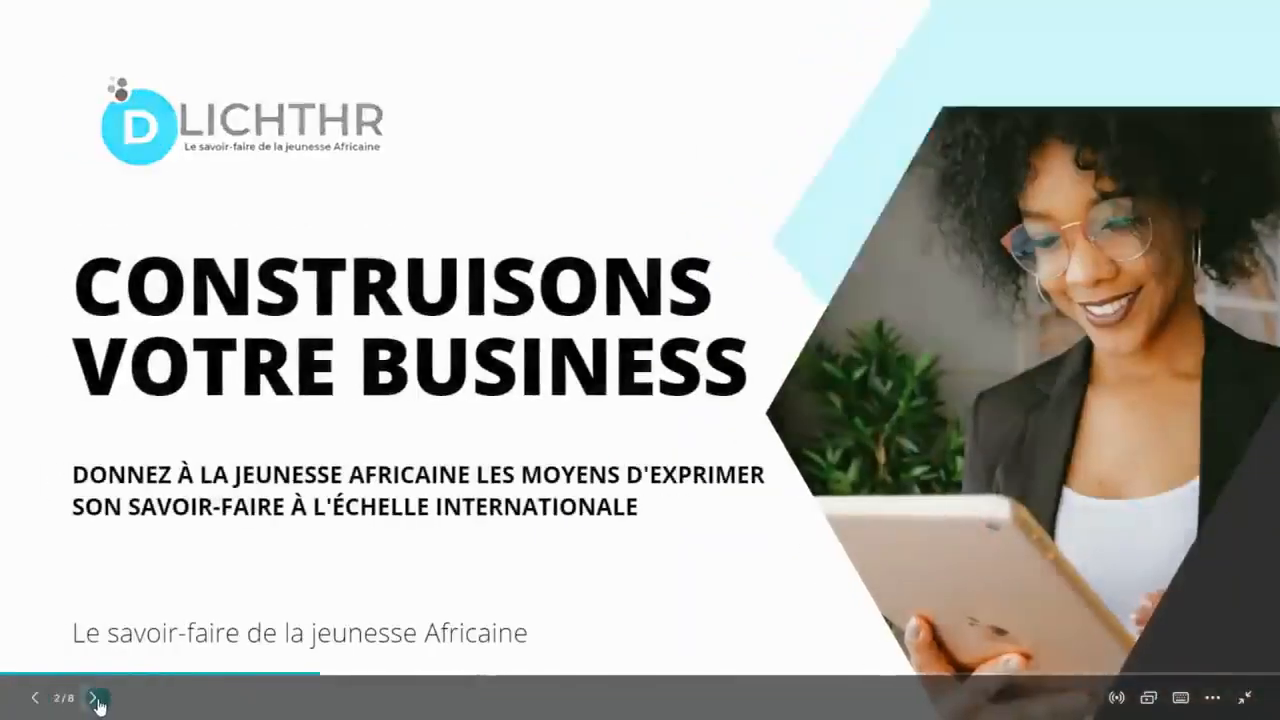